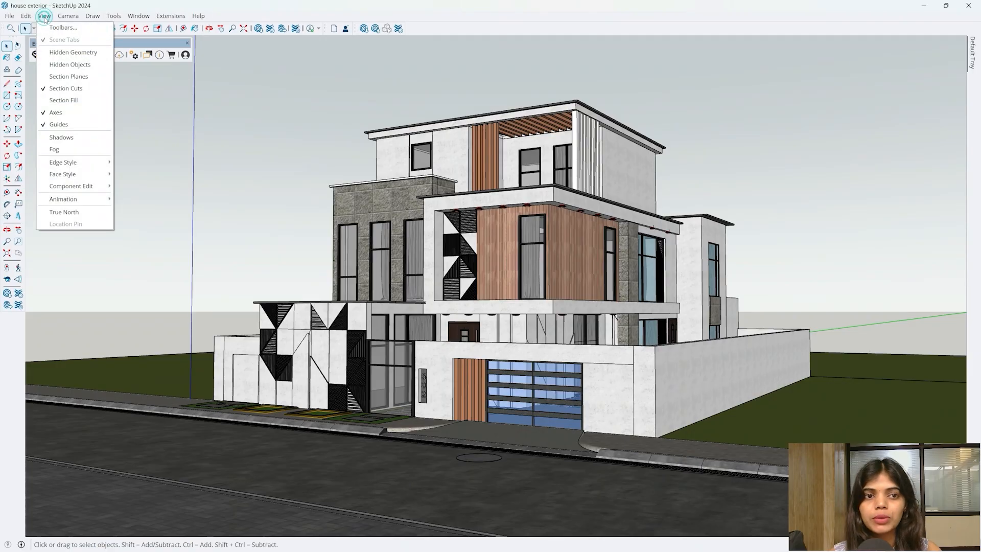
- Scroll through the list of available toolbars, then close it
click(52, 28)
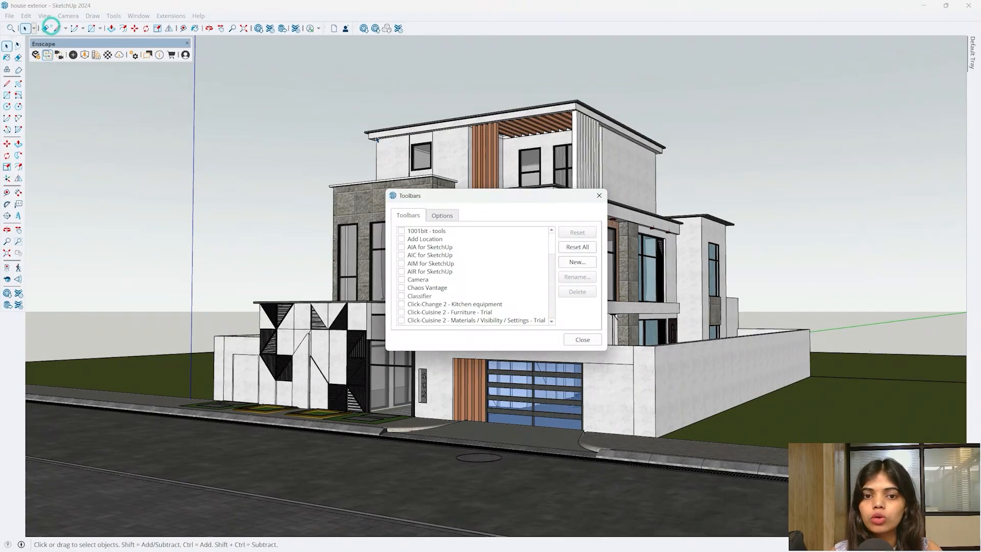
scroll(424, 234, down, 2)
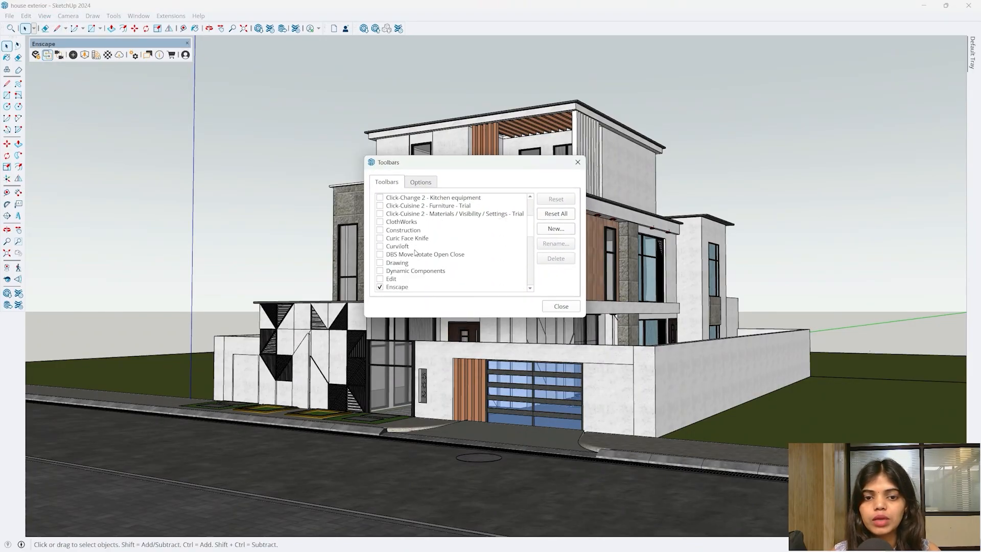
scroll(405, 254, down, 1)
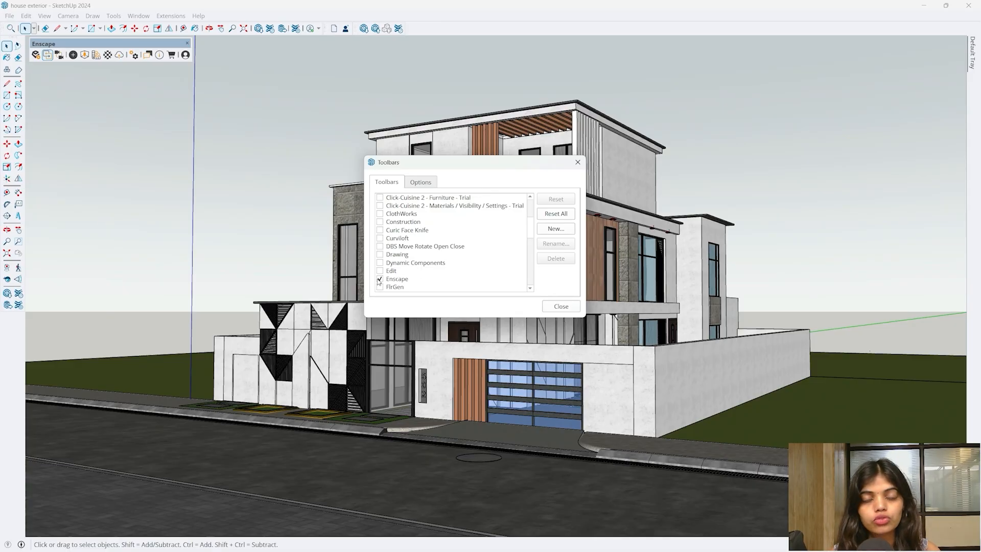
click(562, 307)
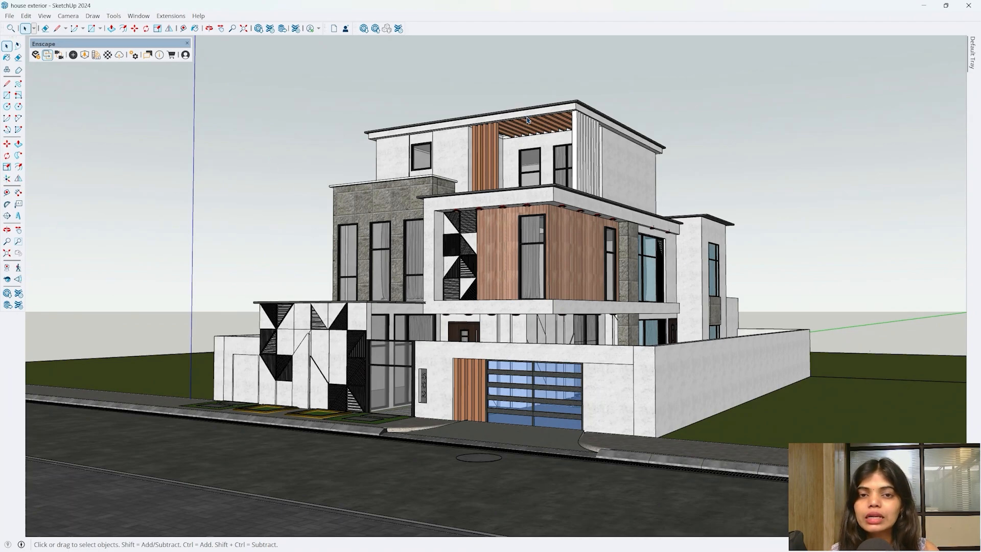
click(268, 99)
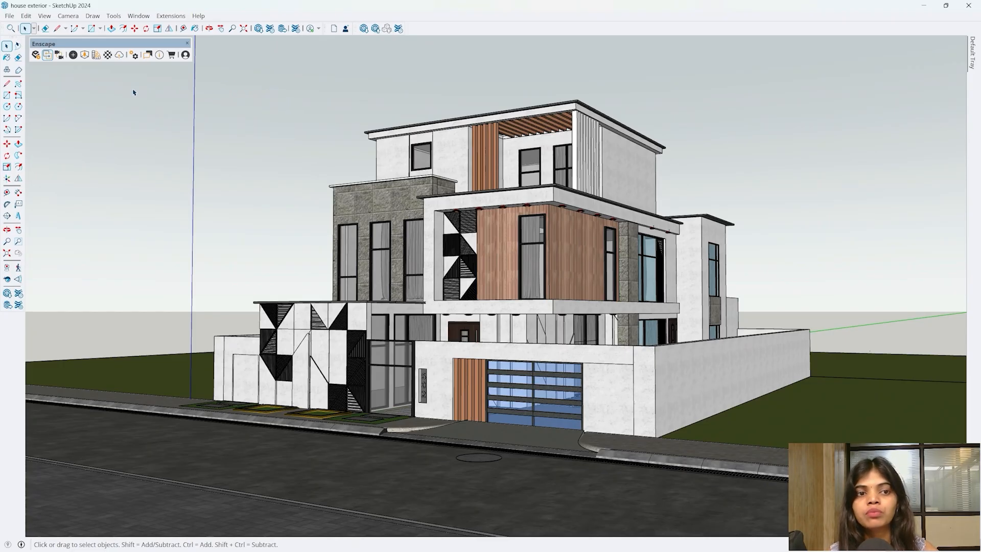
- Launch the Enscape live render, then review the H navigation help and close it
click(35, 55)
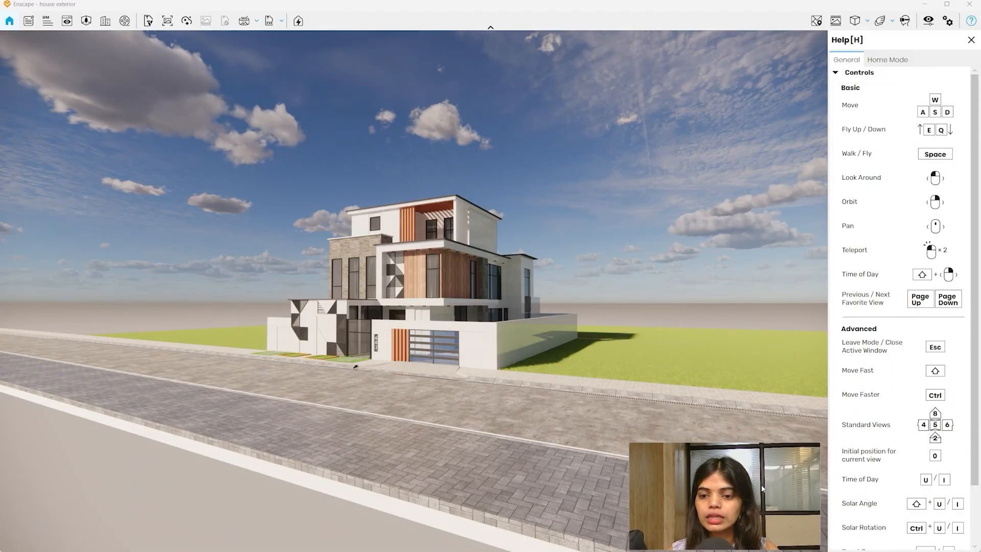
mouse_move(974, 210)
mouse_down()
mouse_move(974, 271)
mouse_move(974, 199)
mouse_up()
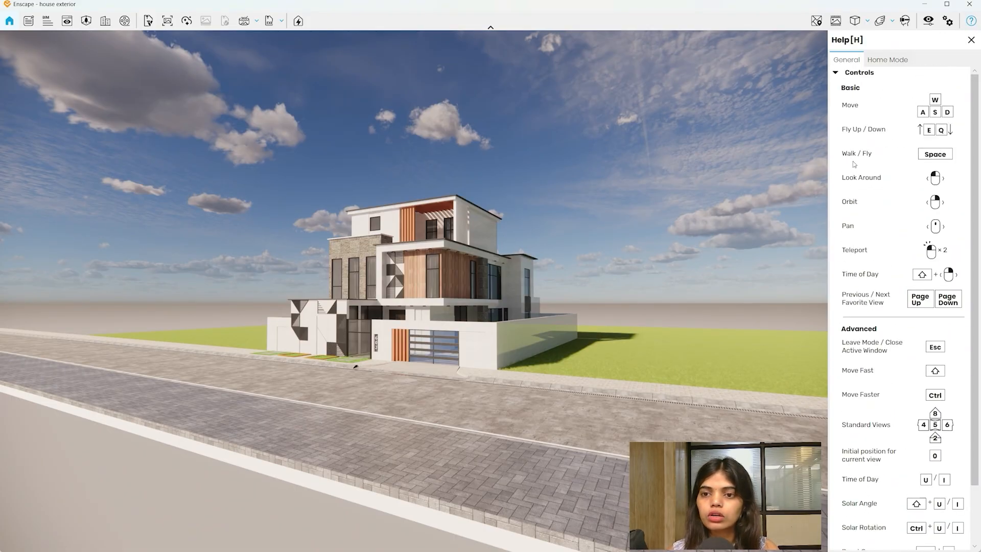
mouse_move(976, 130)
mouse_down()
mouse_move(975, 184)
mouse_move(975, 120)
mouse_up()
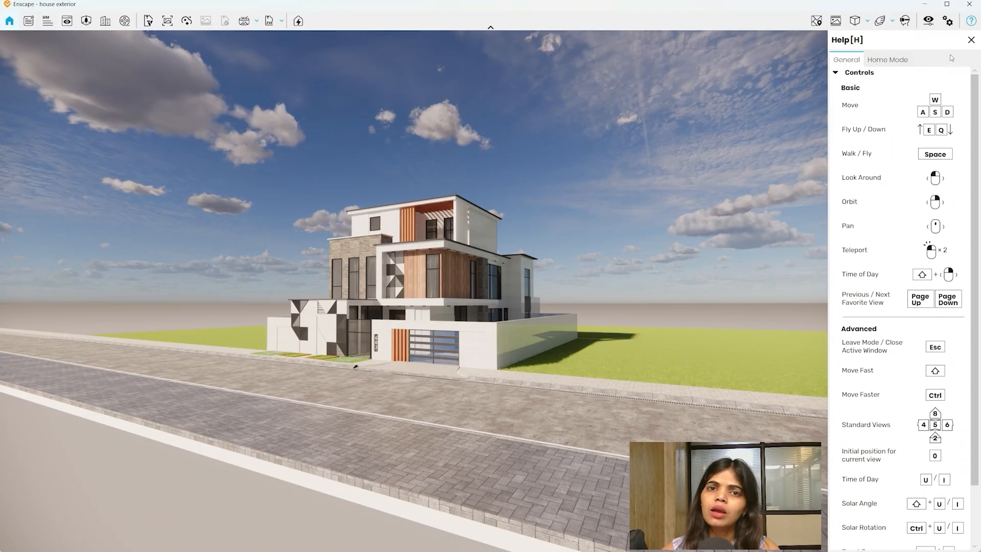
click(969, 39)
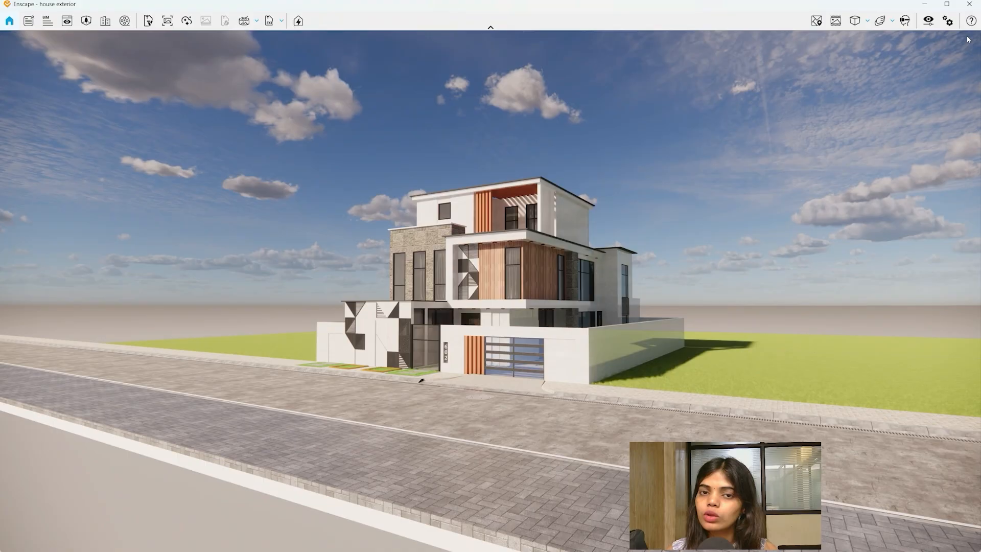
key(h)
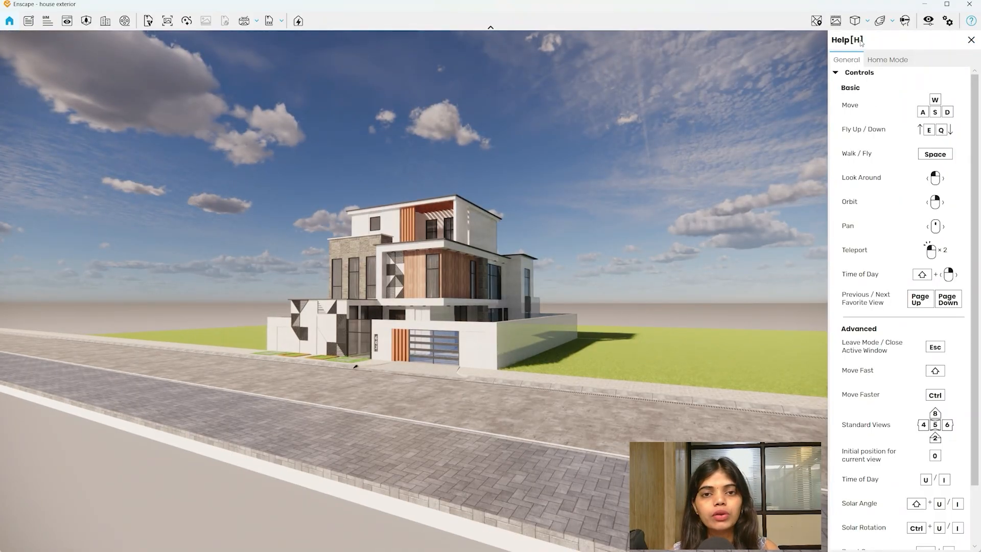
drag(979, 116, 979, 71)
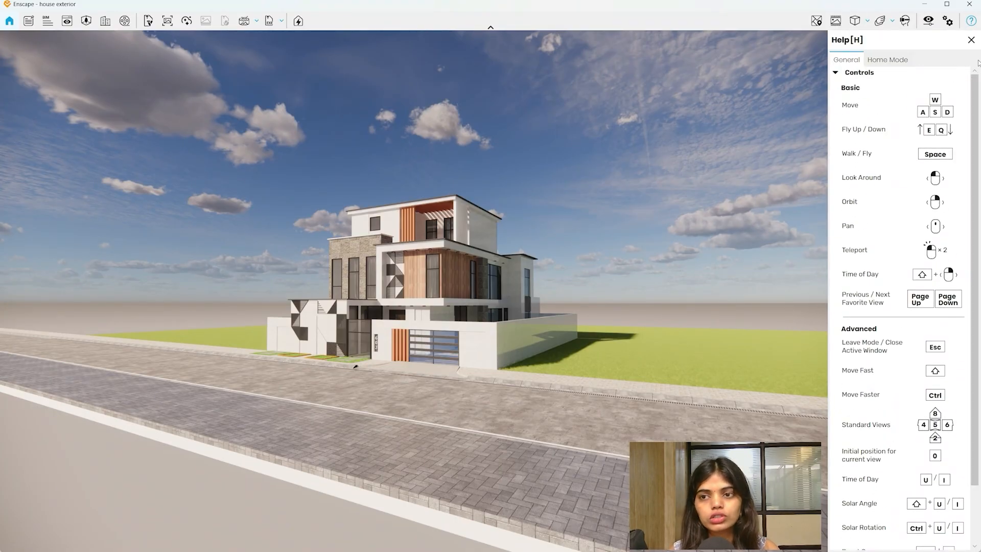
click(971, 41)
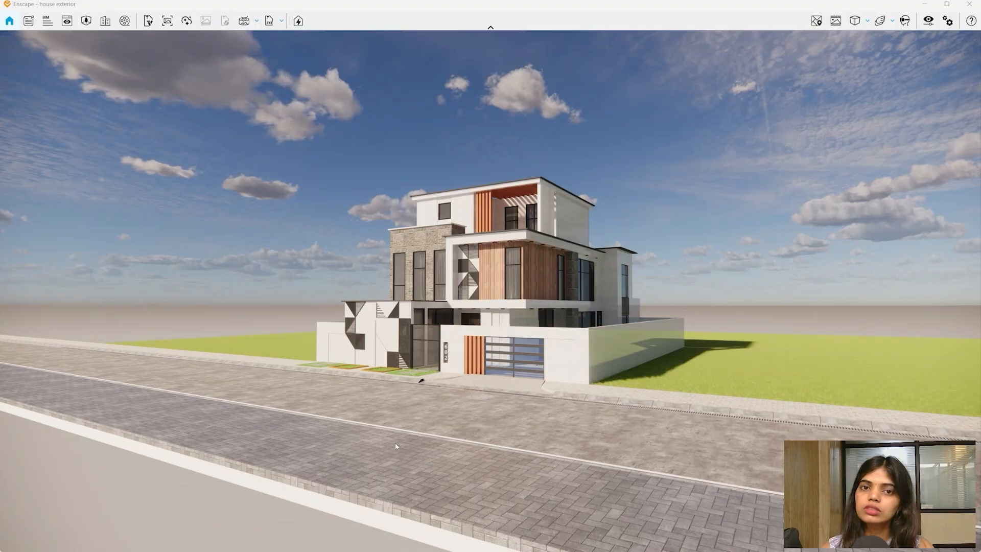
- Move the camera up to the house facade, then pull back to show more street
drag(381, 517, 424, 434)
key(w)
key(w)
key(w)
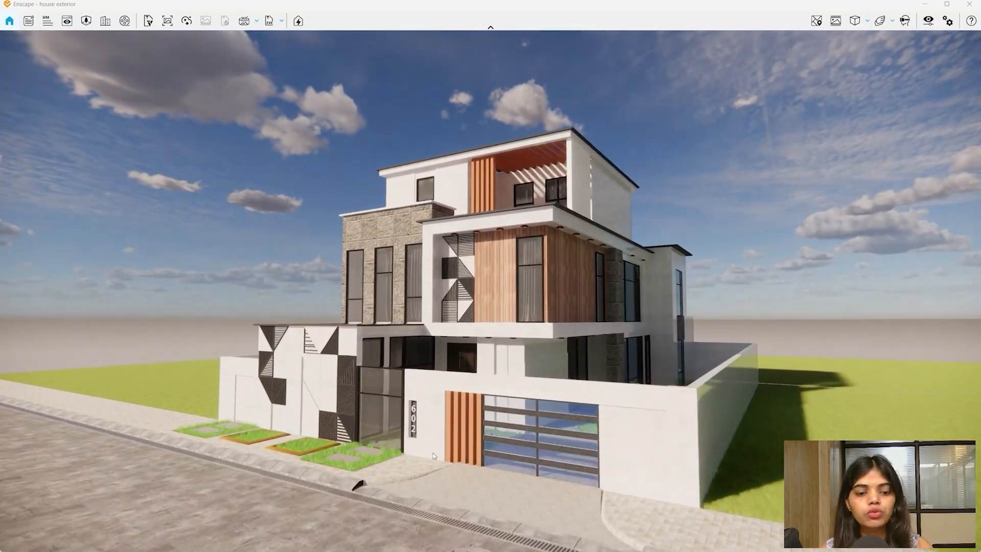
key(w)
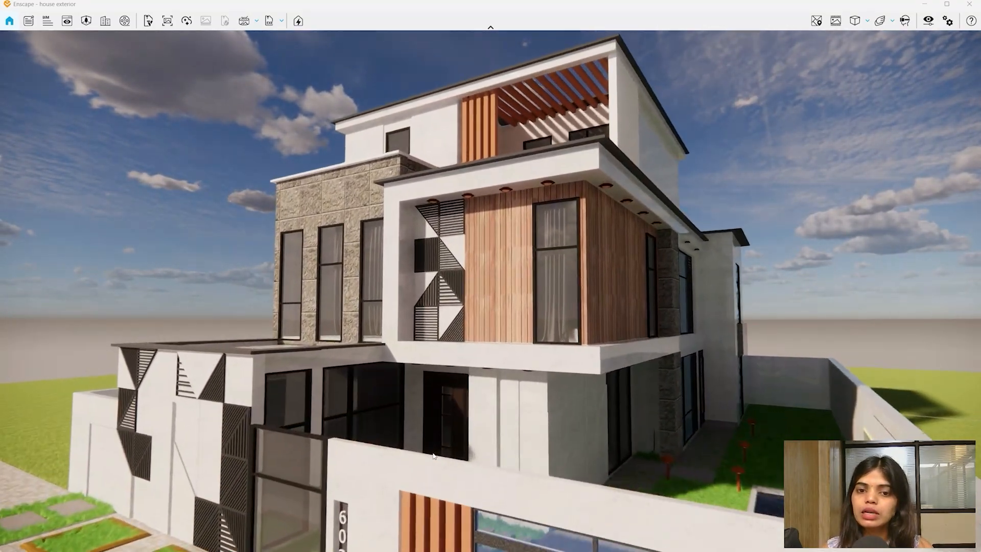
key(w)
key(s)
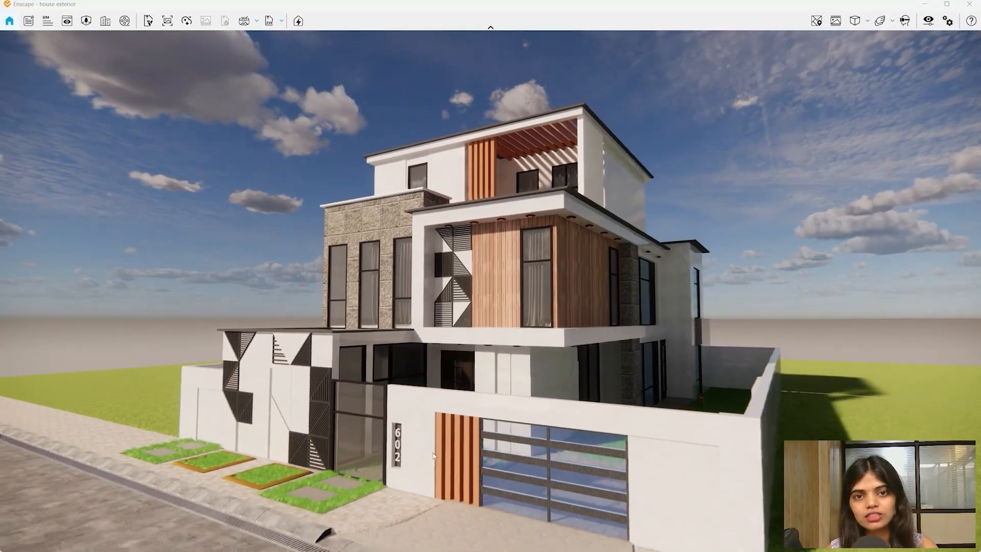
key(s)
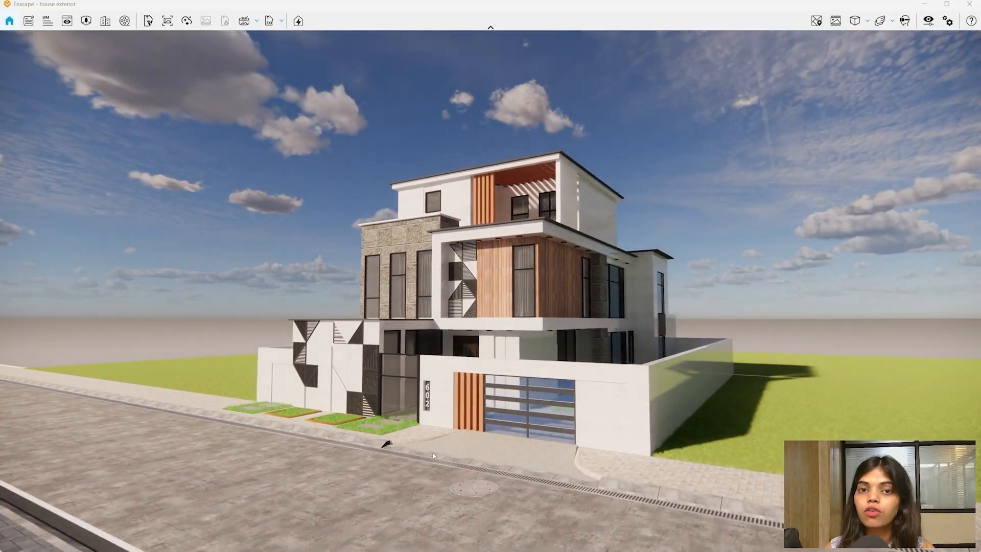
key(w)
key(w)
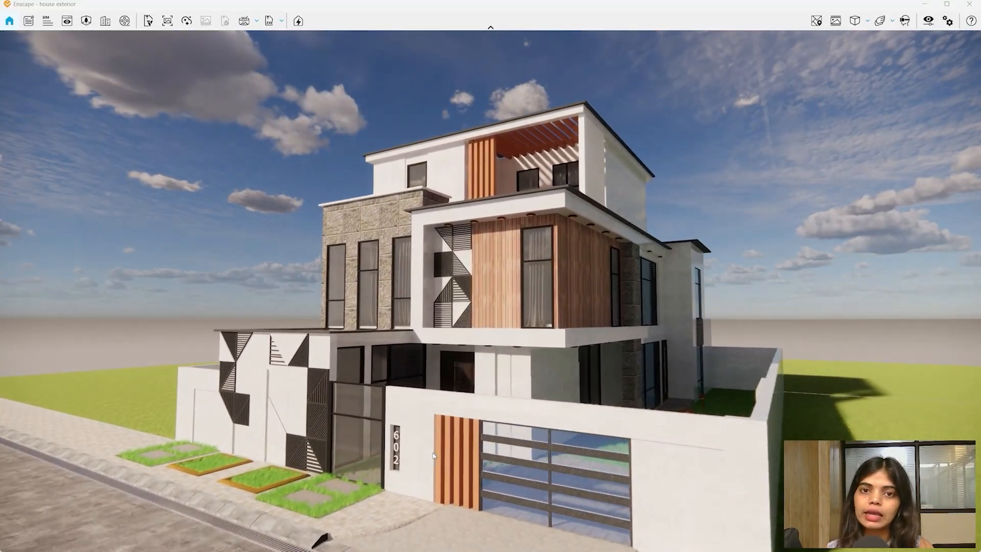
key(s)
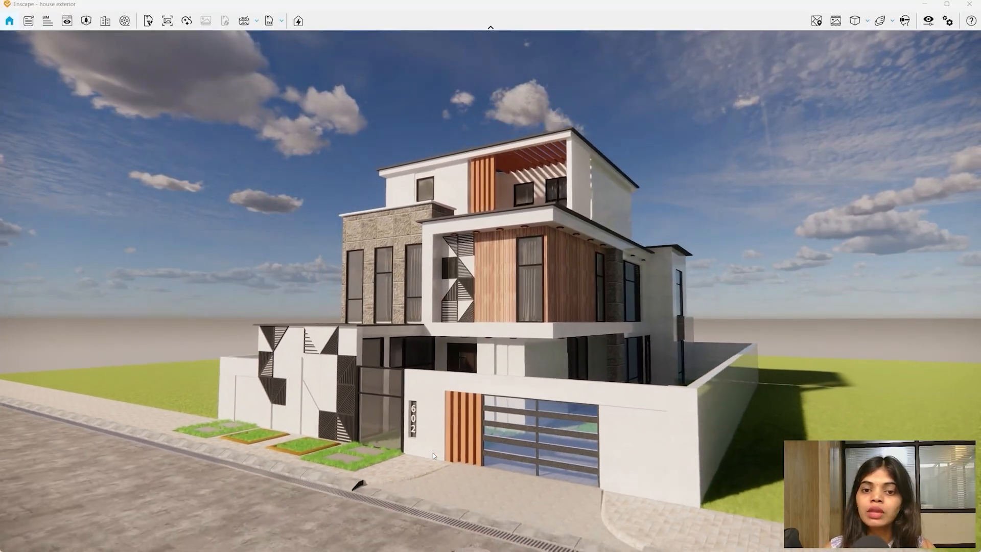
- Slide the camera along the street, lower it toward the ground, and back away from the house
key(s)
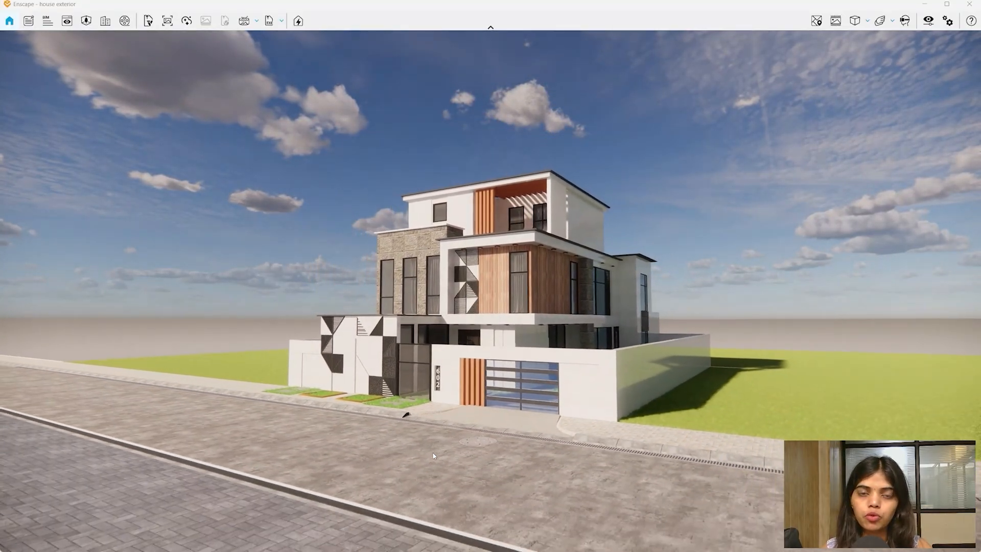
key(a)
key(a)
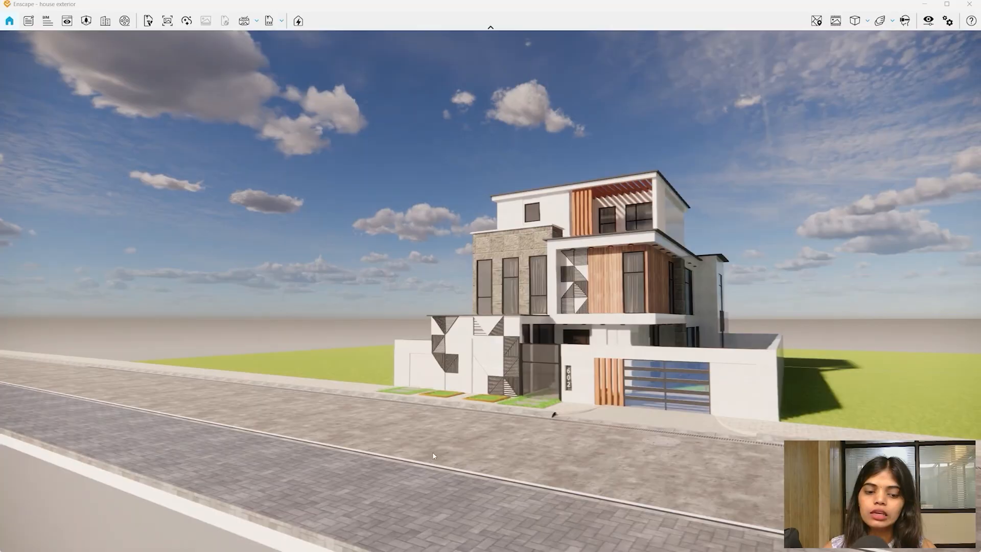
key(d)
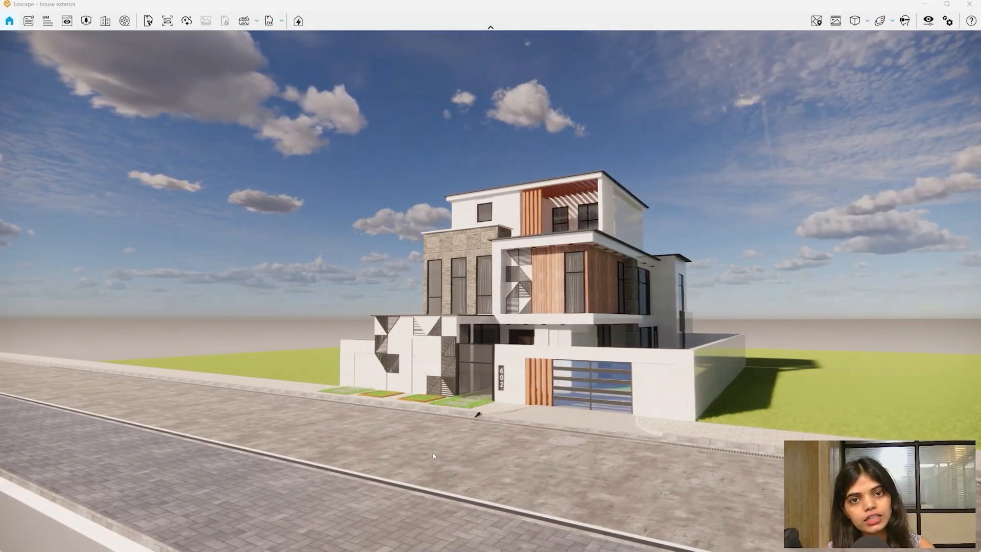
key(d)
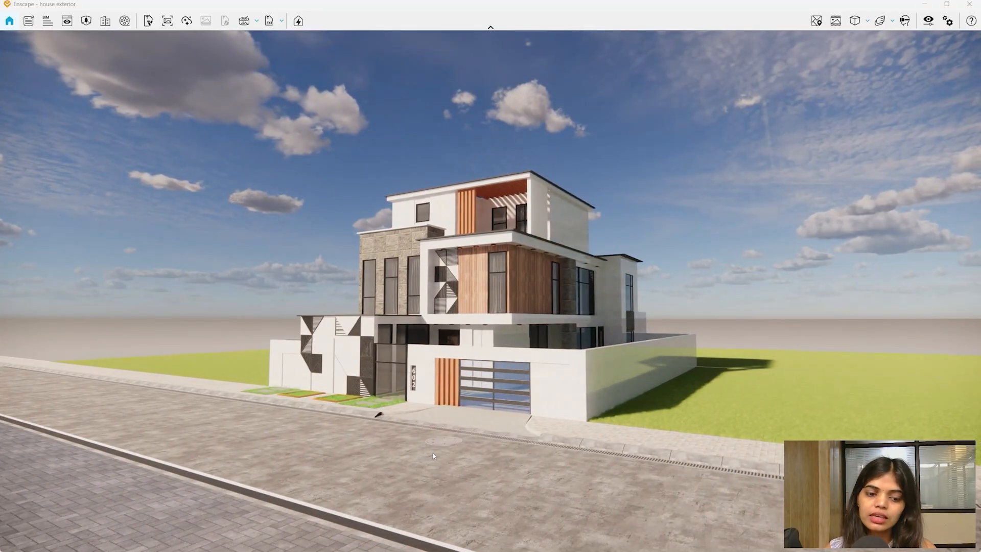
key(q)
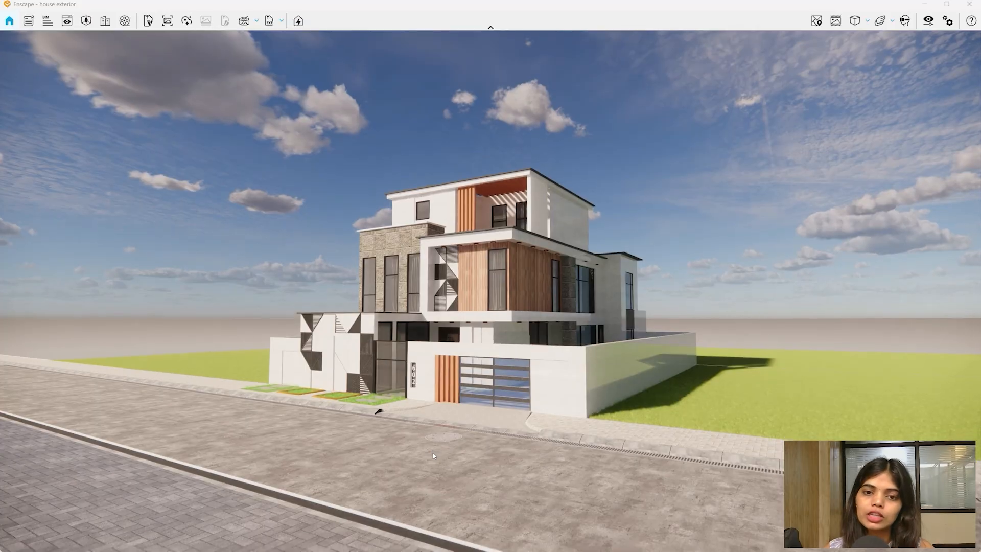
key(e)
key(e)
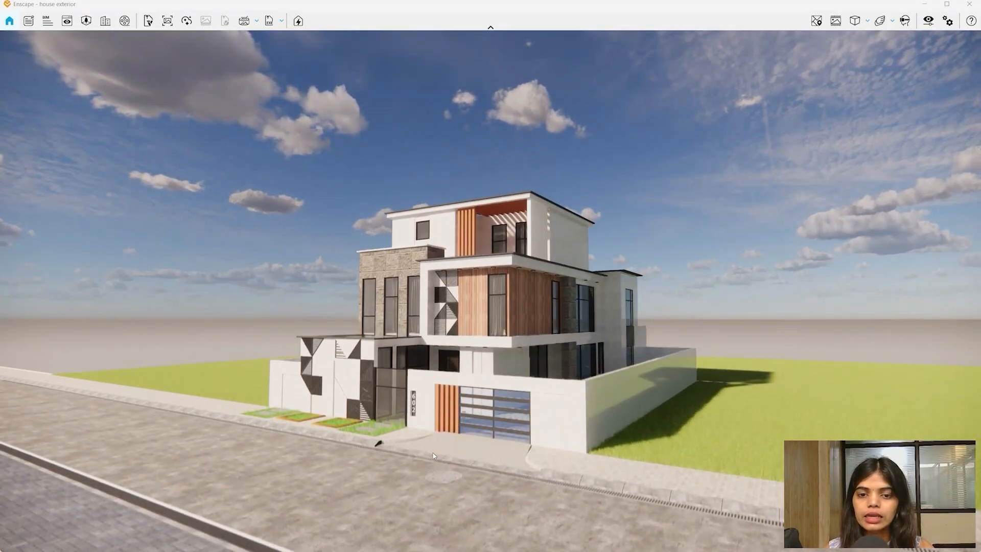
key(q)
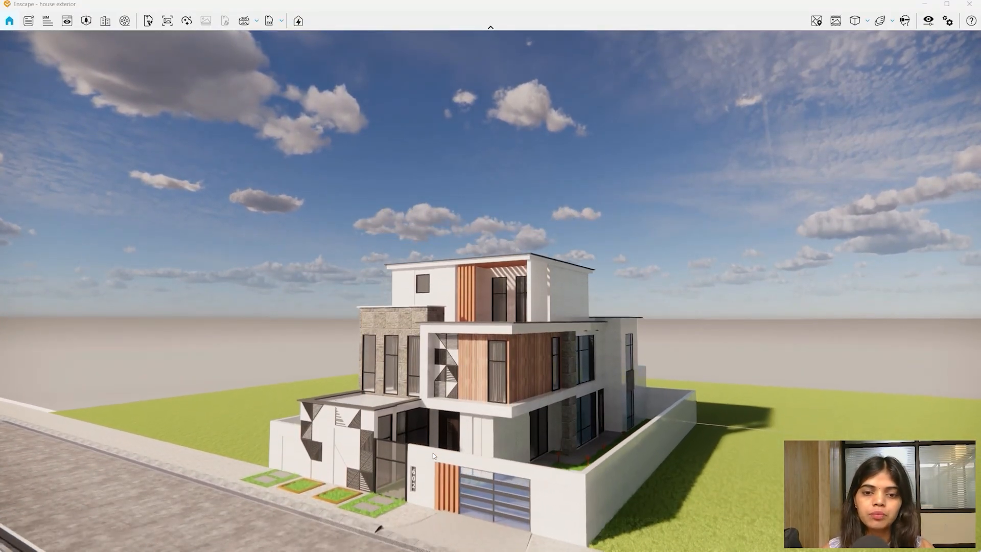
key(q)
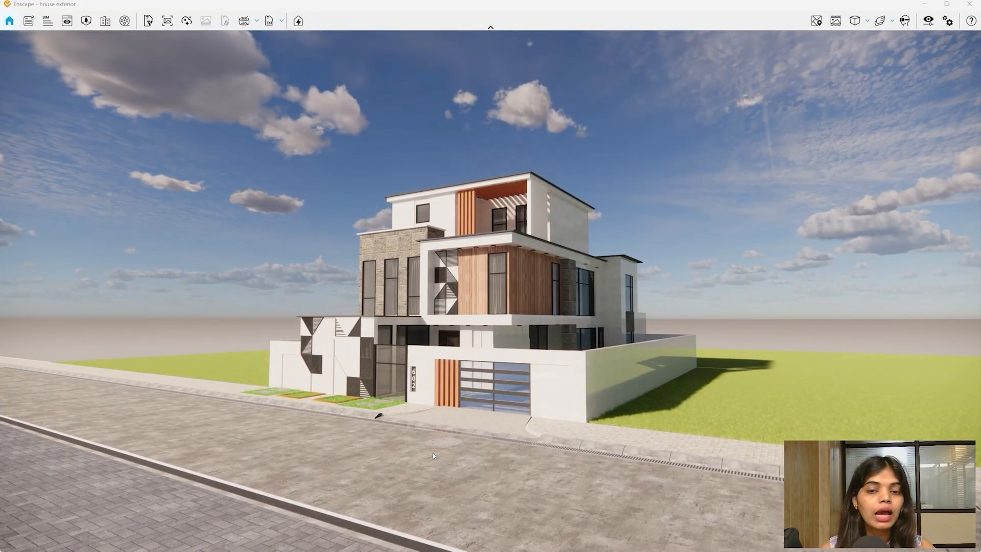
key(w)
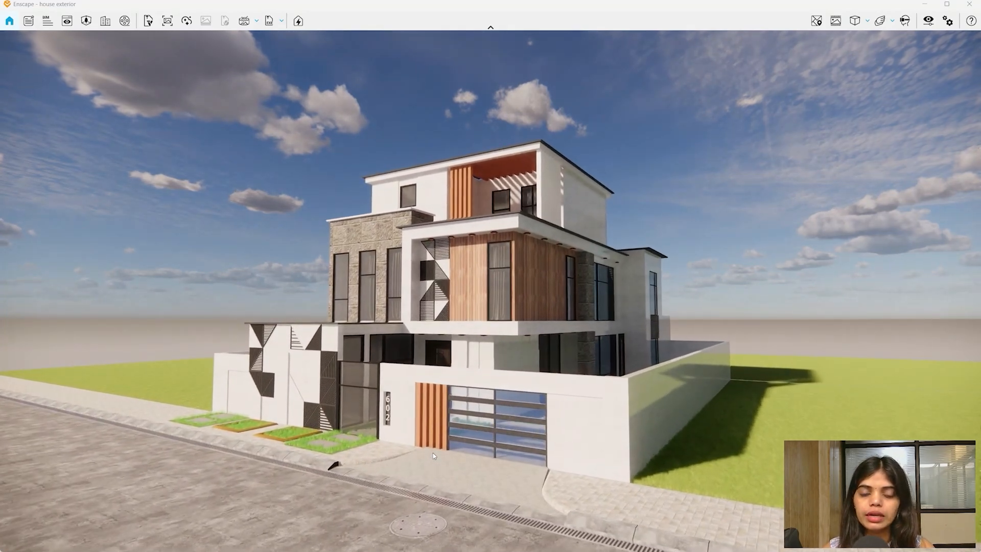
key(s)
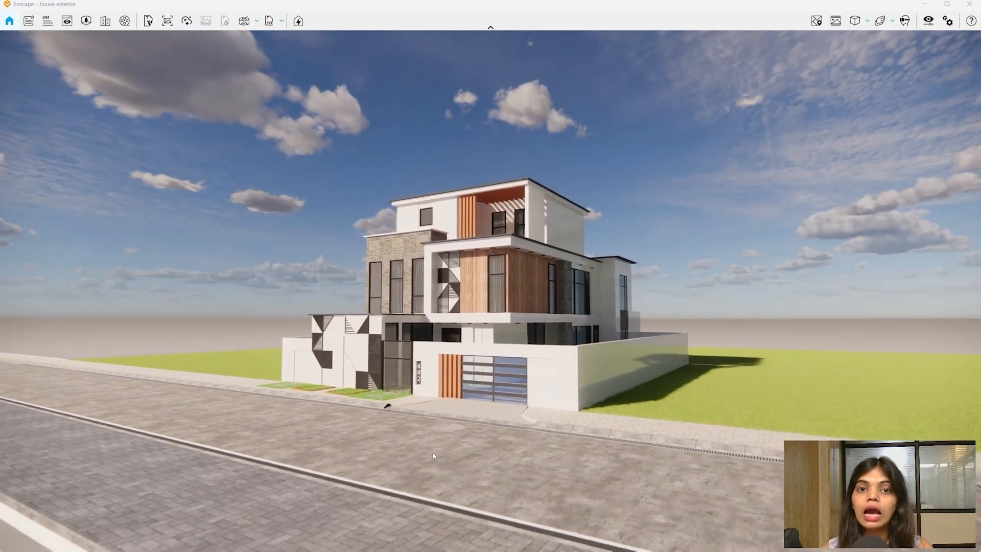
key(s)
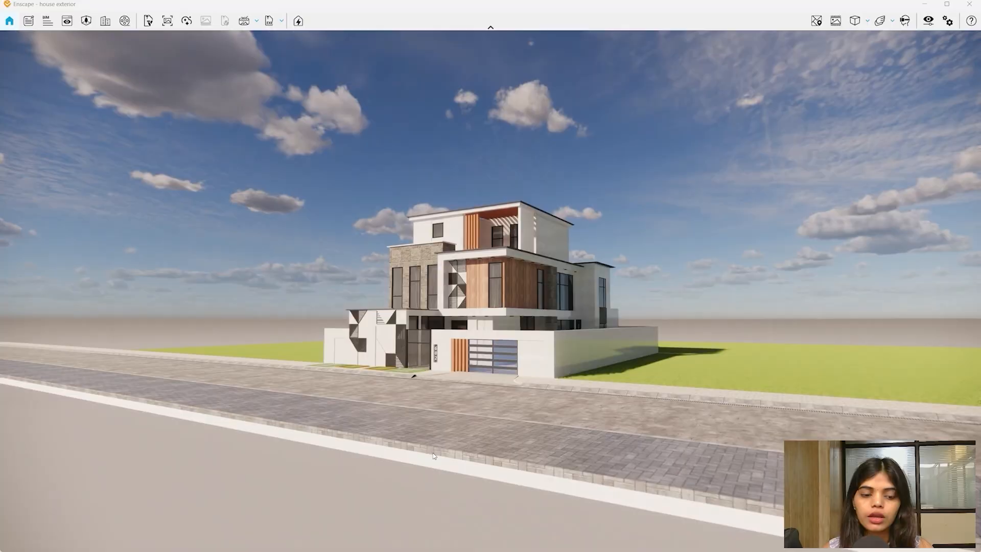
key(s)
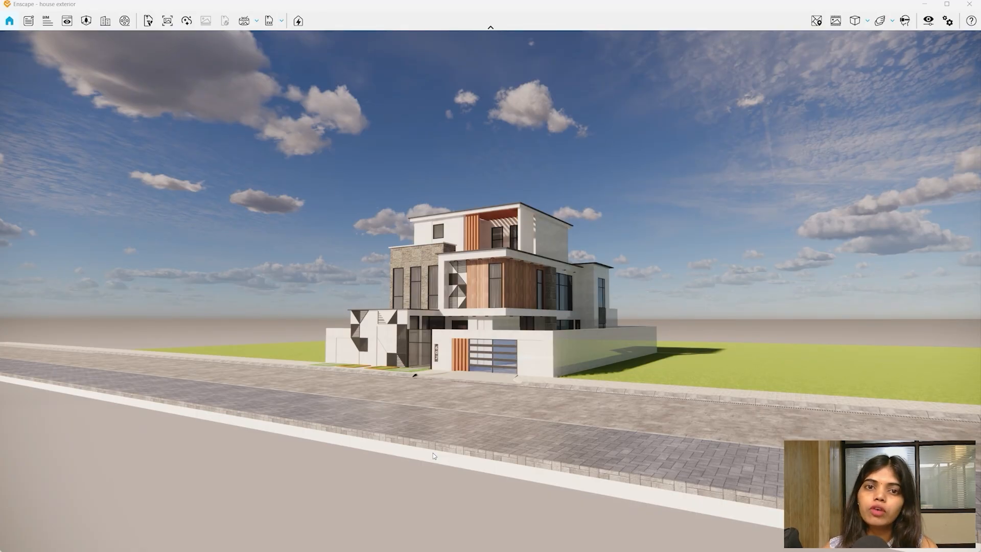
- Zoom in and out on the distant house with the mouse wheel
scroll(433, 455, down, 6)
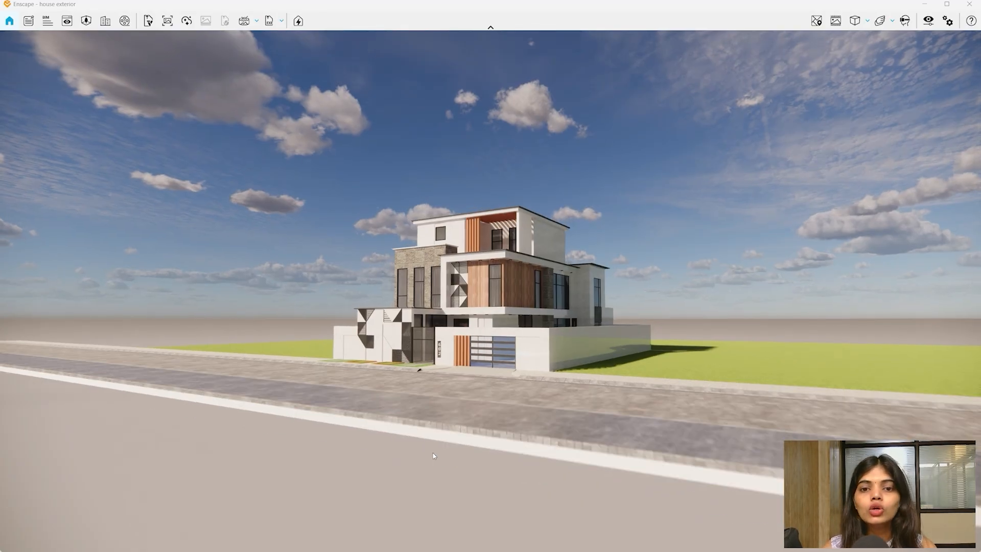
scroll(433, 455, up, 1)
scroll(433, 456, up, 8)
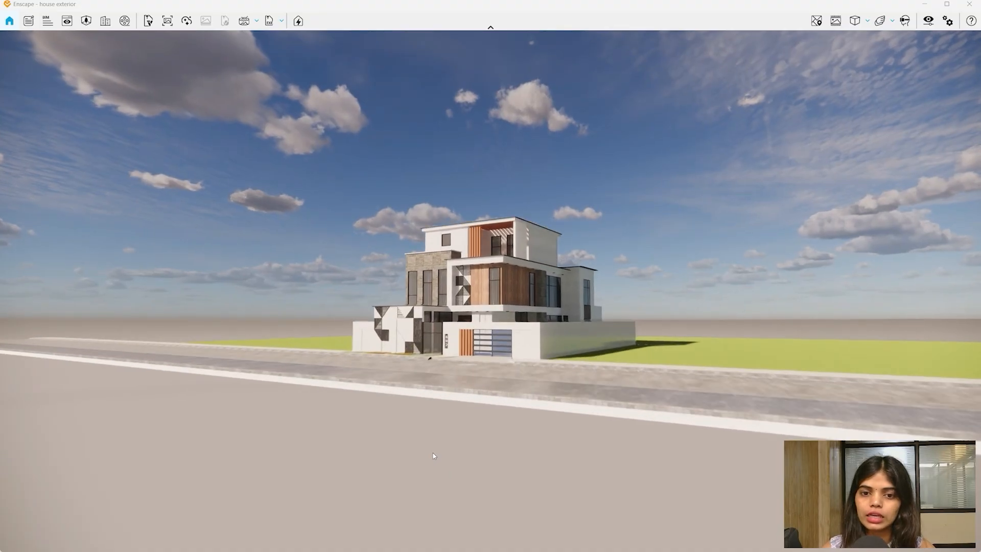
scroll(433, 455, down, 10)
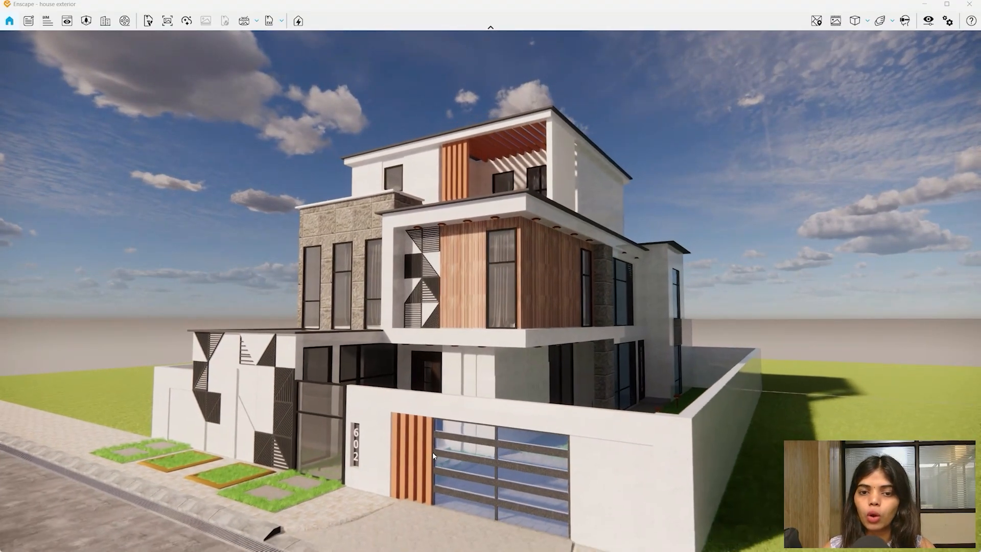
scroll(433, 456, down, 10)
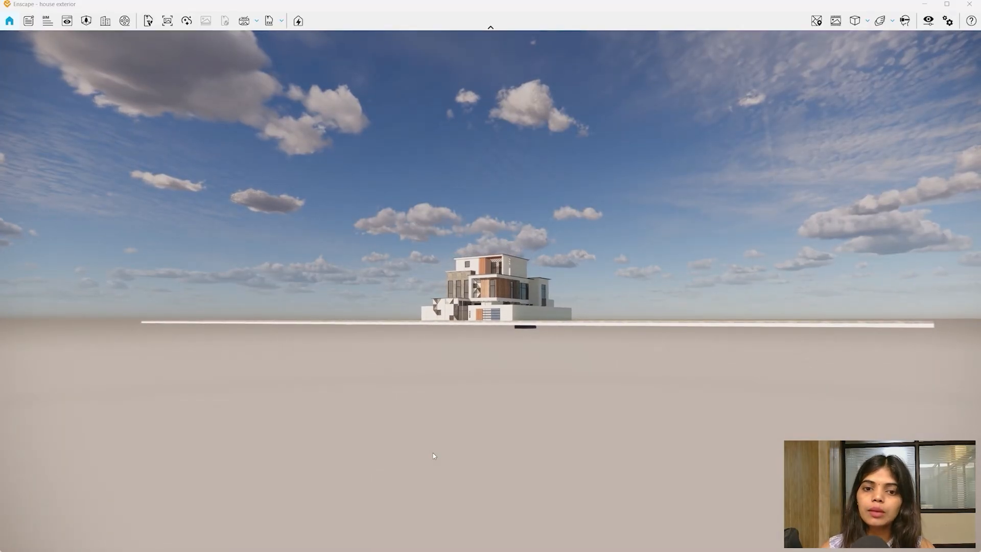
key(w)
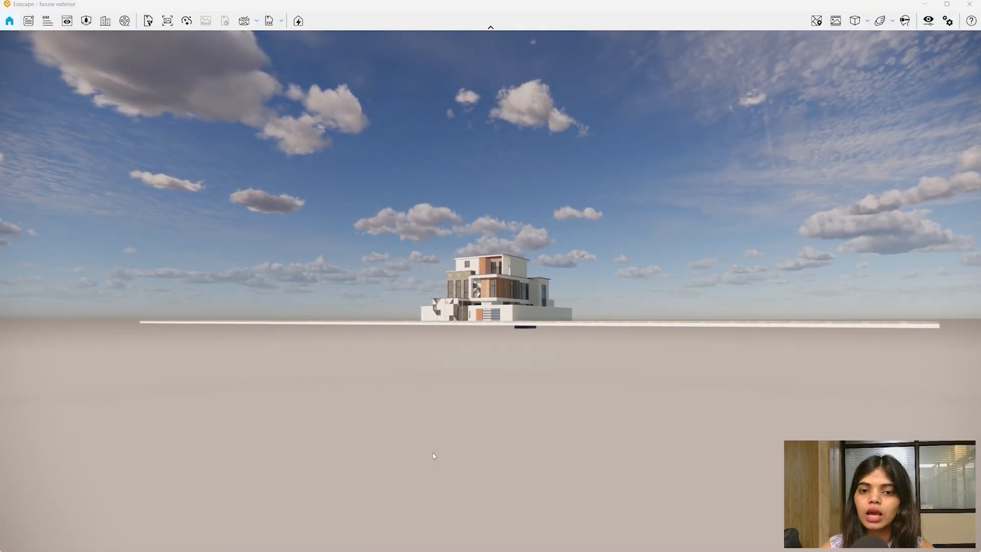
scroll(433, 456, up, 10)
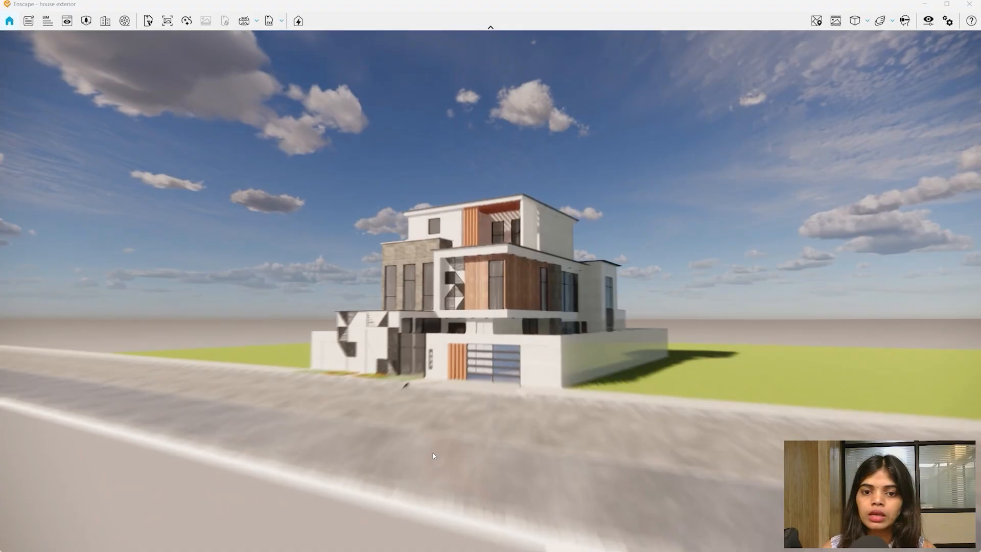
scroll(433, 456, down, 3)
scroll(433, 455, down, 5)
scroll(433, 455, up, 10)
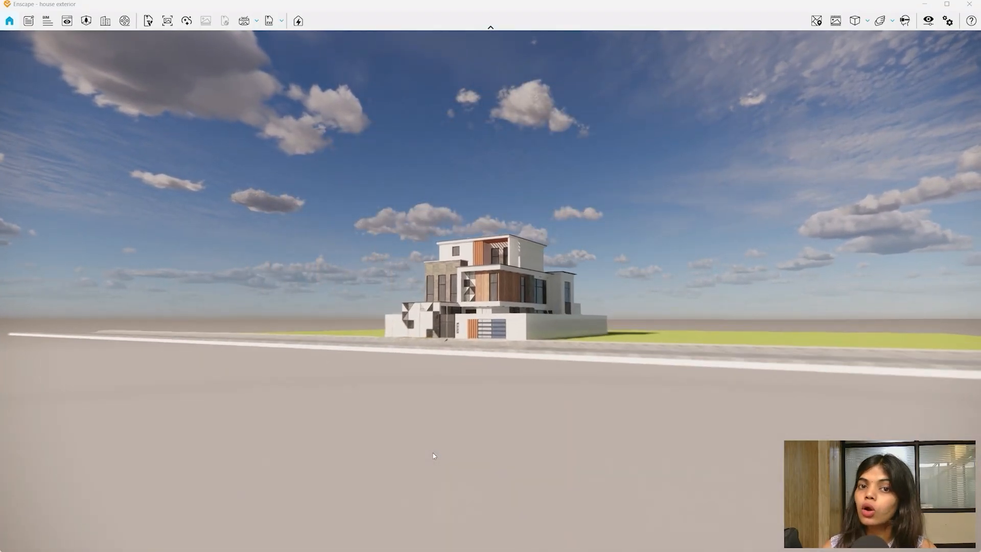
scroll(433, 455, down, 2)
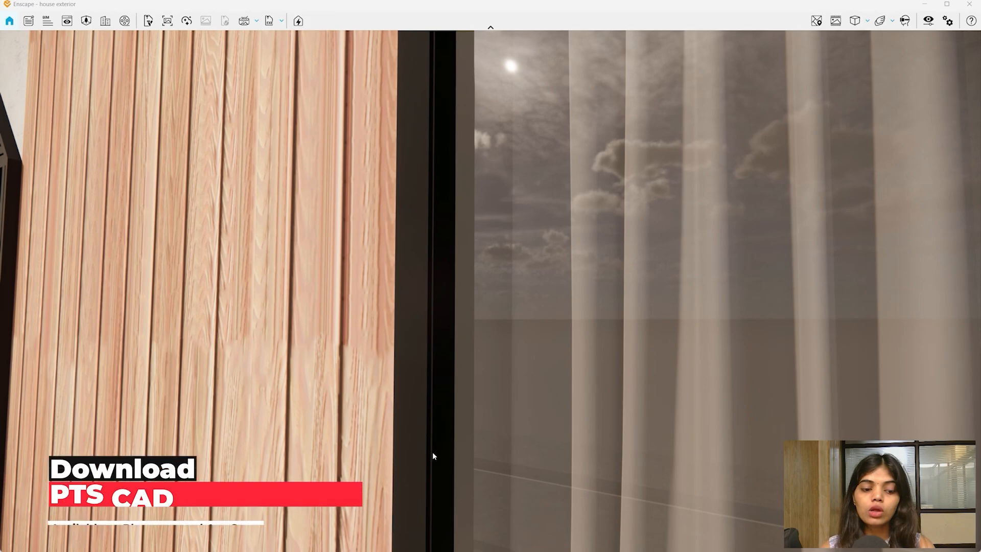
scroll(433, 456, down, 5)
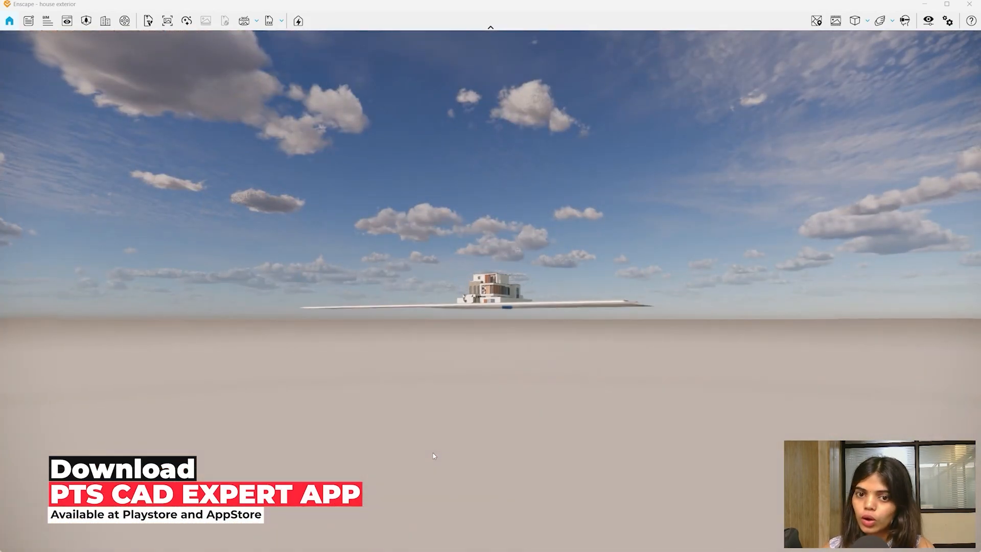
scroll(433, 455, up, 2)
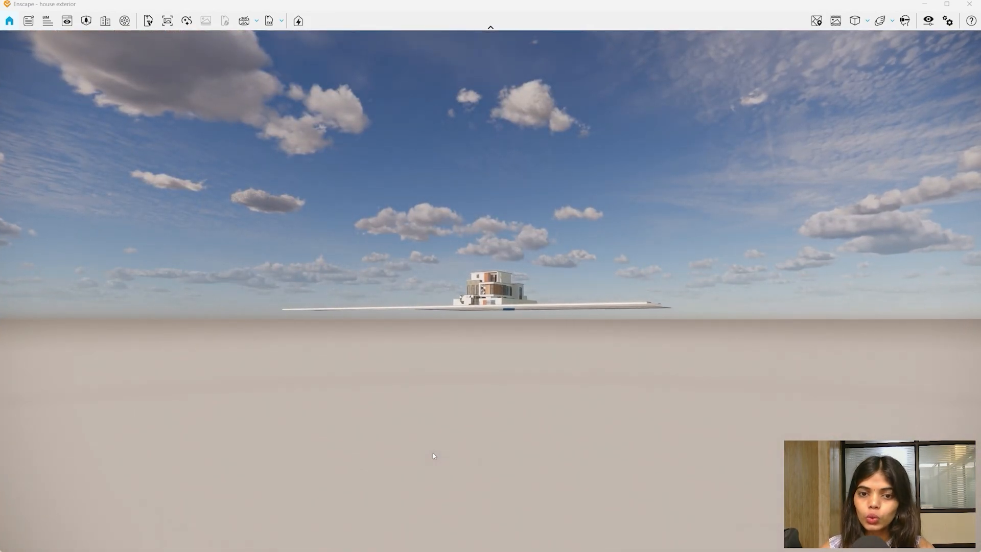
- Fly toward the house, back off to the road horizon, then approach the street corner again
key(w)
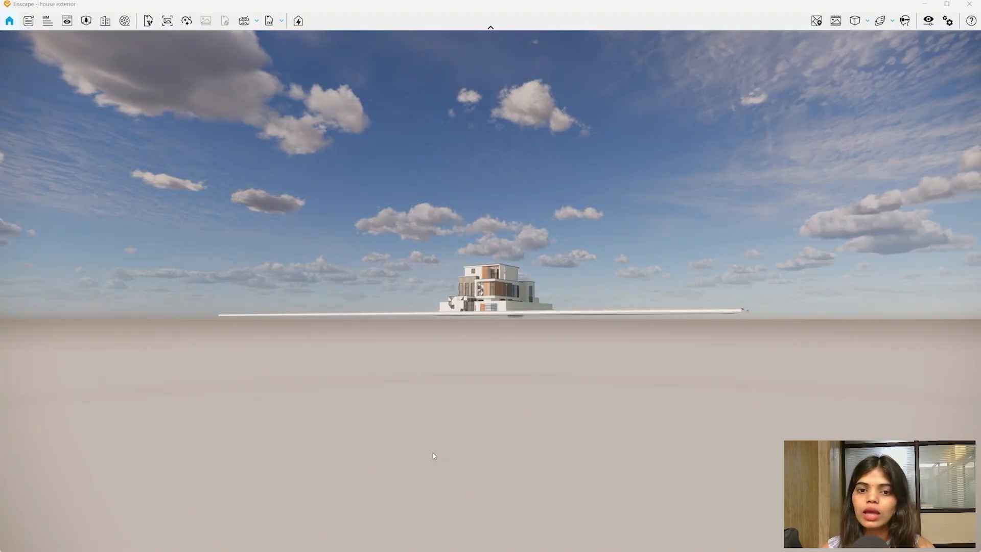
key(w)
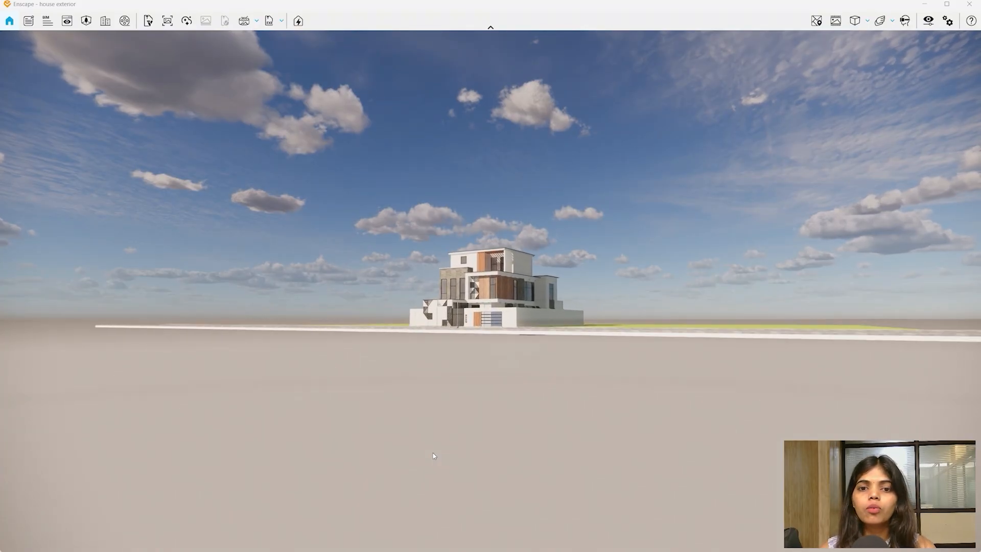
key(w)
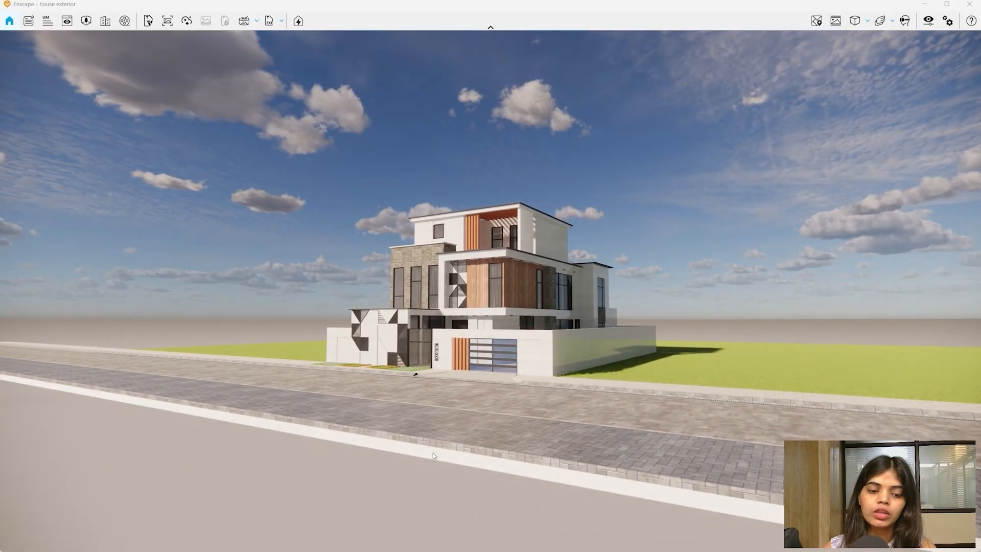
key(w)
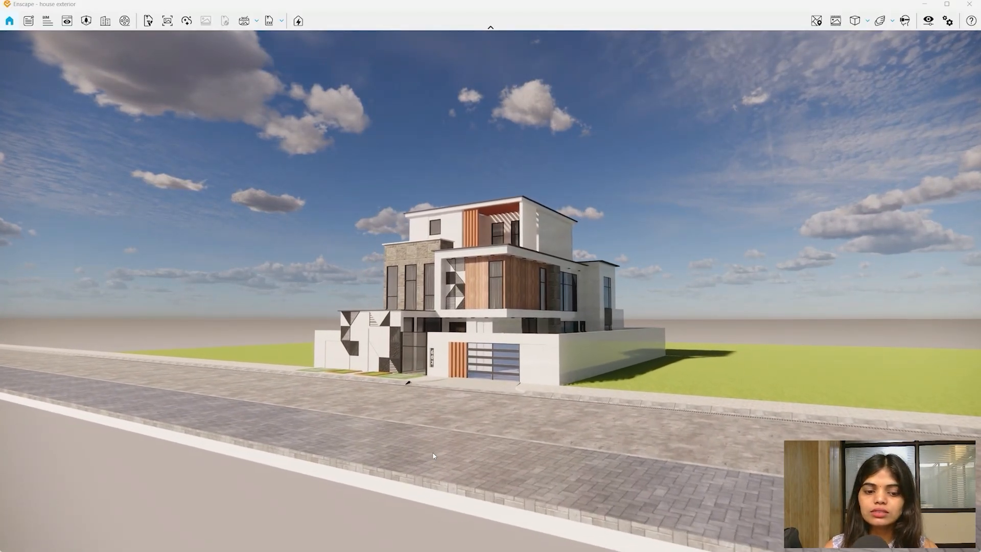
key(w)
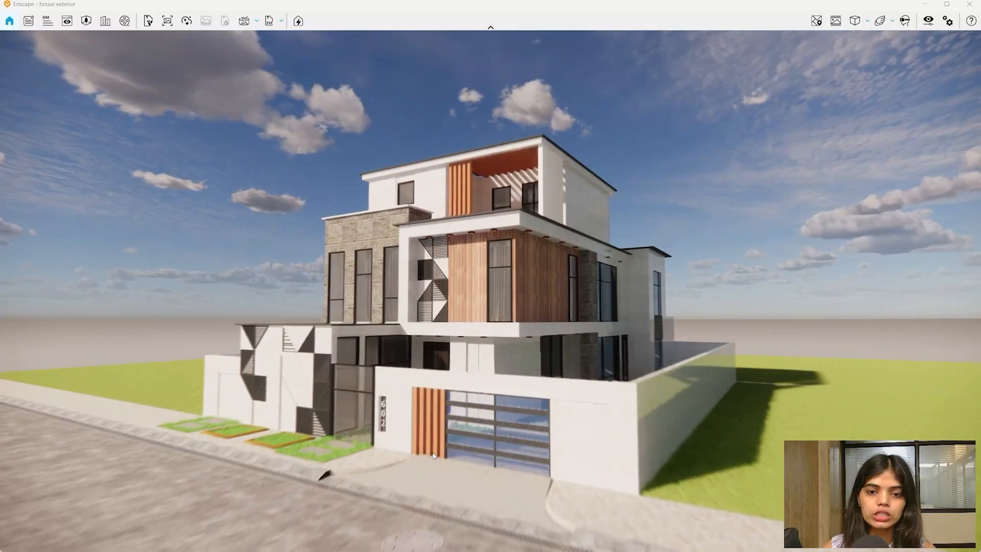
key(s)
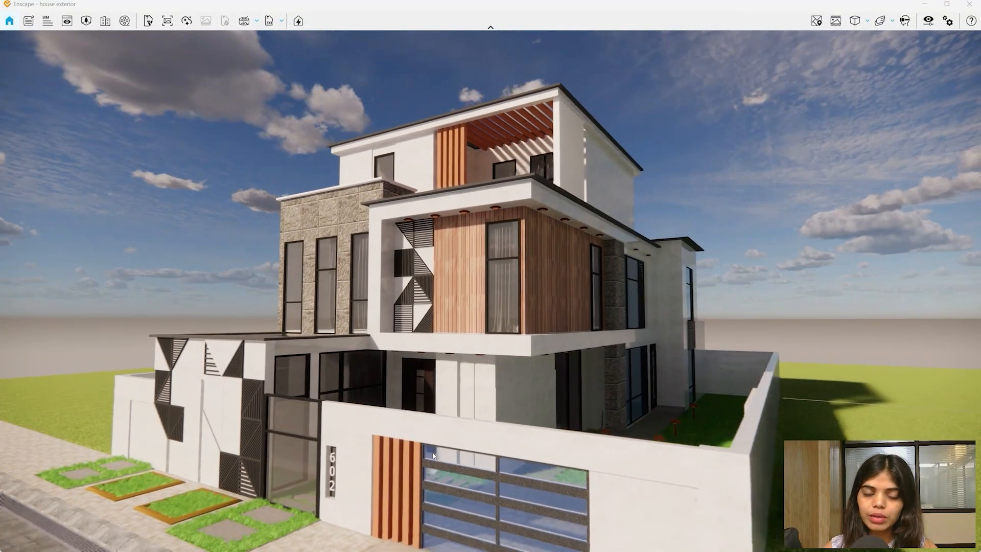
key(s)
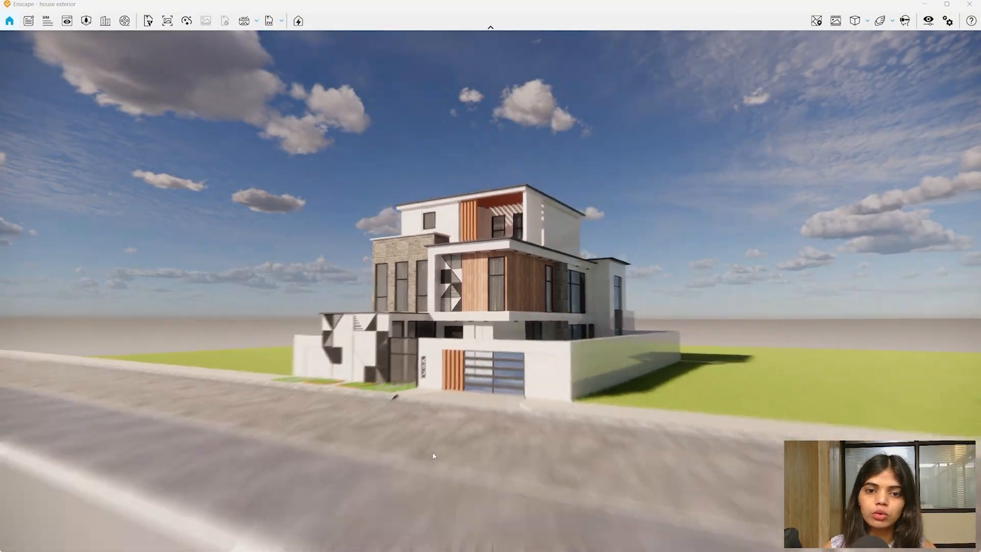
key(s)
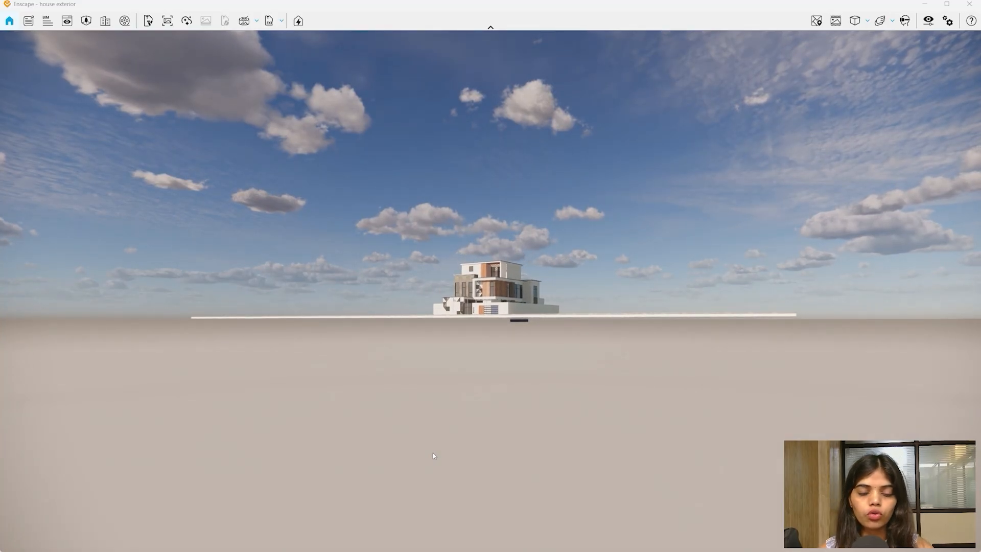
key(w)
key(w)
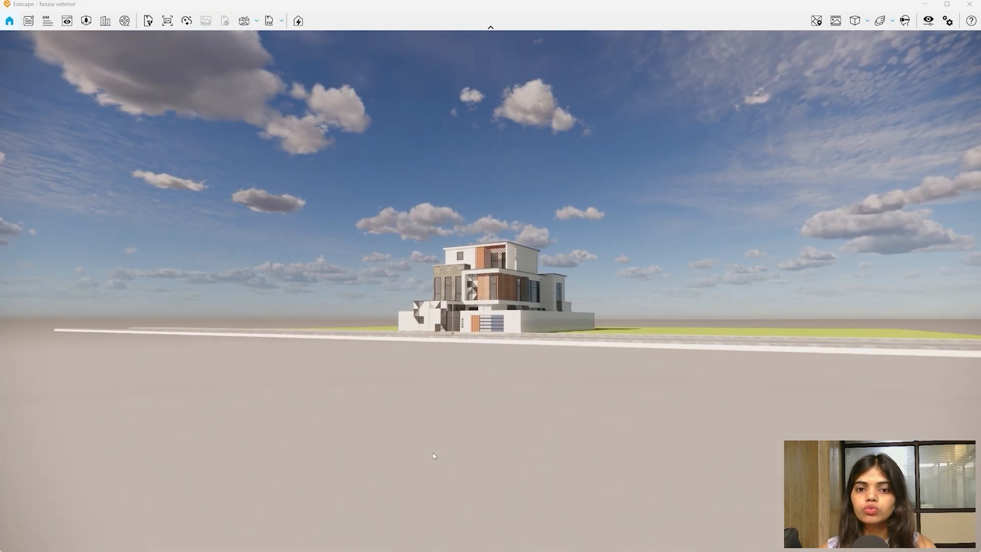
key(w)
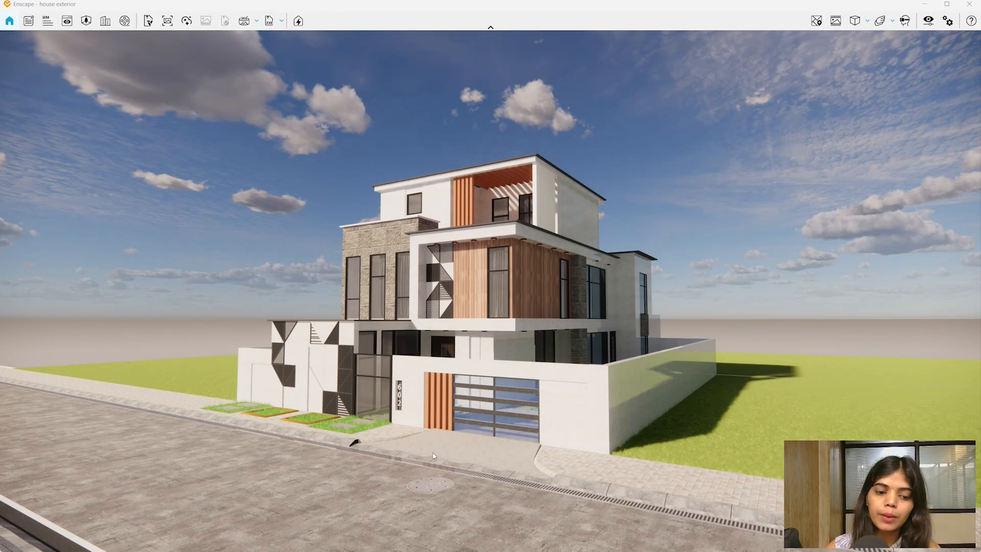
- Fine-tune the camera's height, side offset and distance in front of the house
key(q)
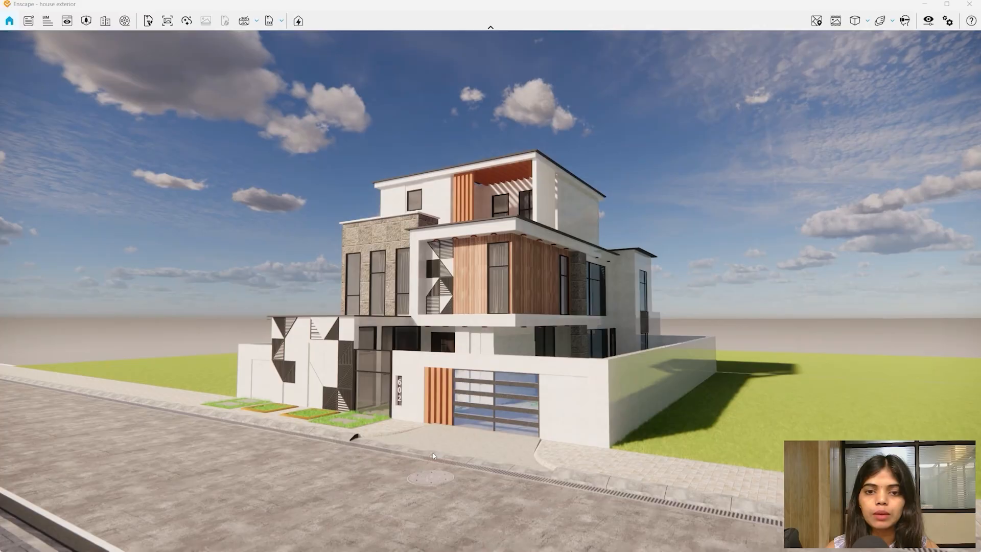
key(e)
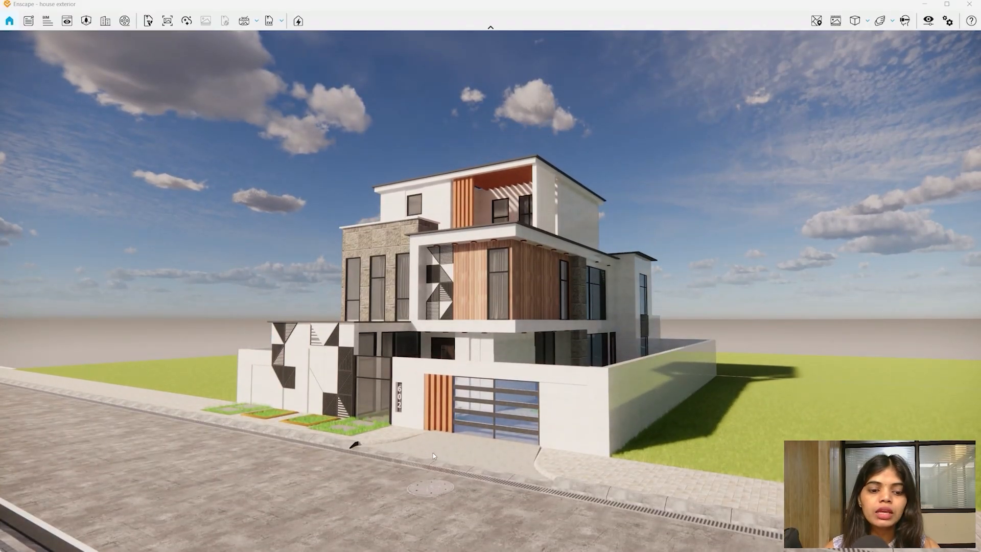
key(a)
key(d)
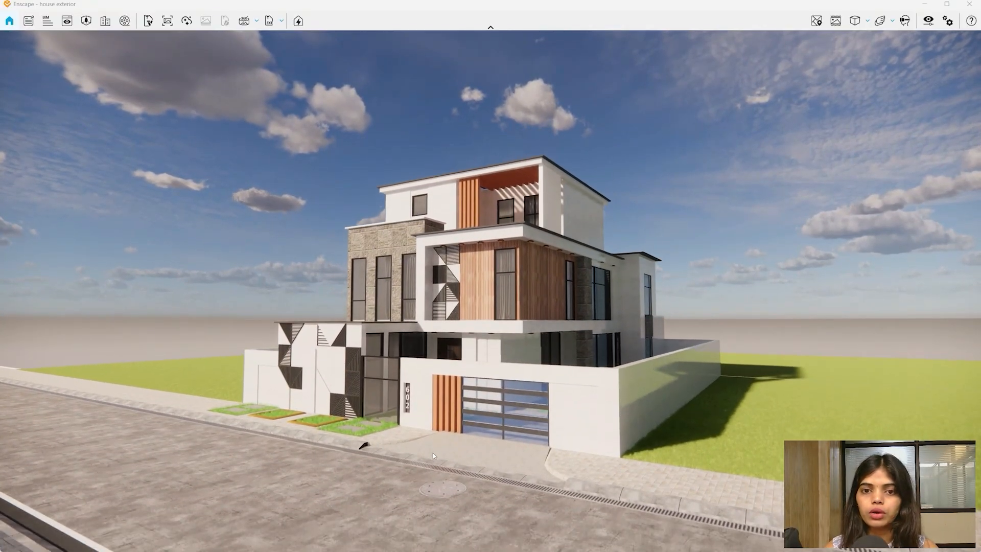
key(w)
key(s)
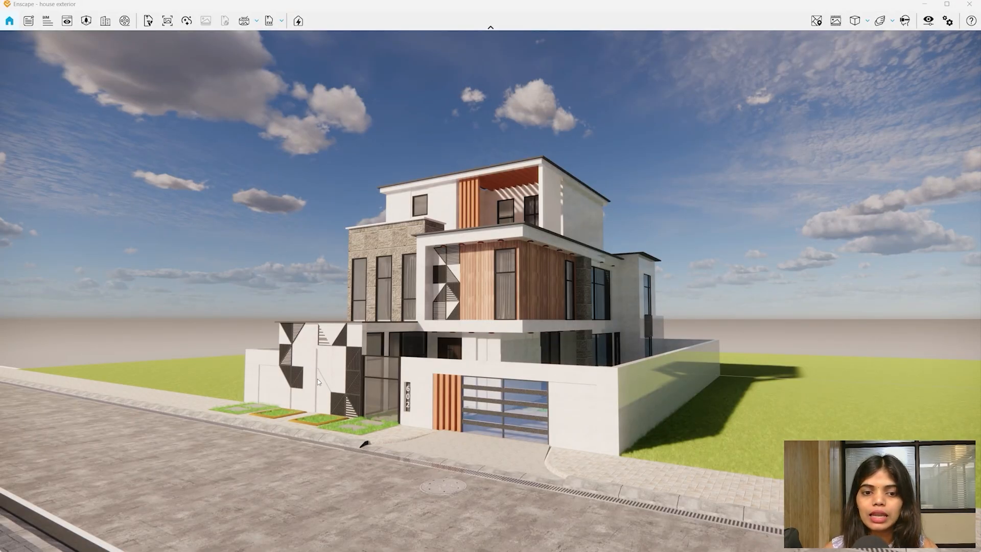
- Orbit the daylight render through elevated, top-down and street-level corner views of the house
drag(317, 379, 368, 375)
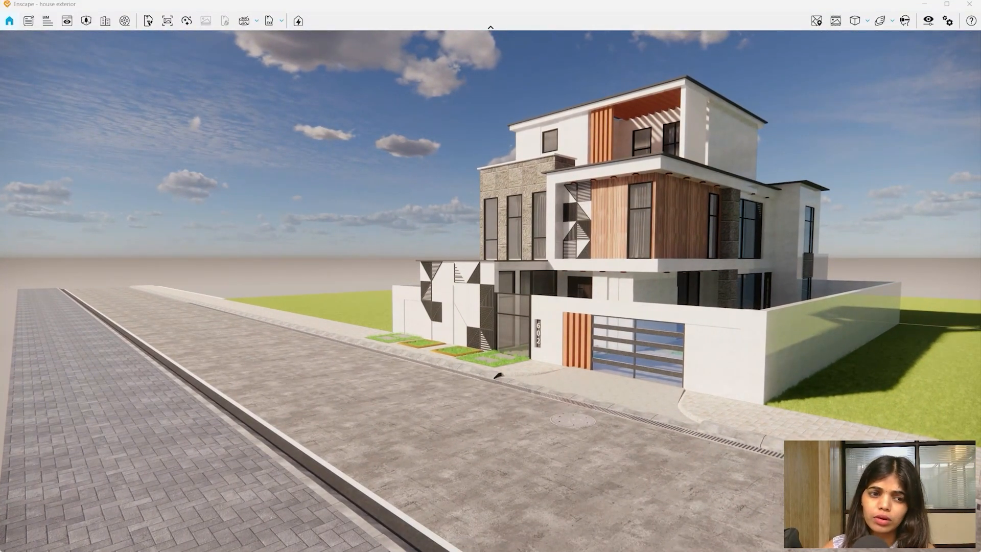
drag(459, 327, 816, 255)
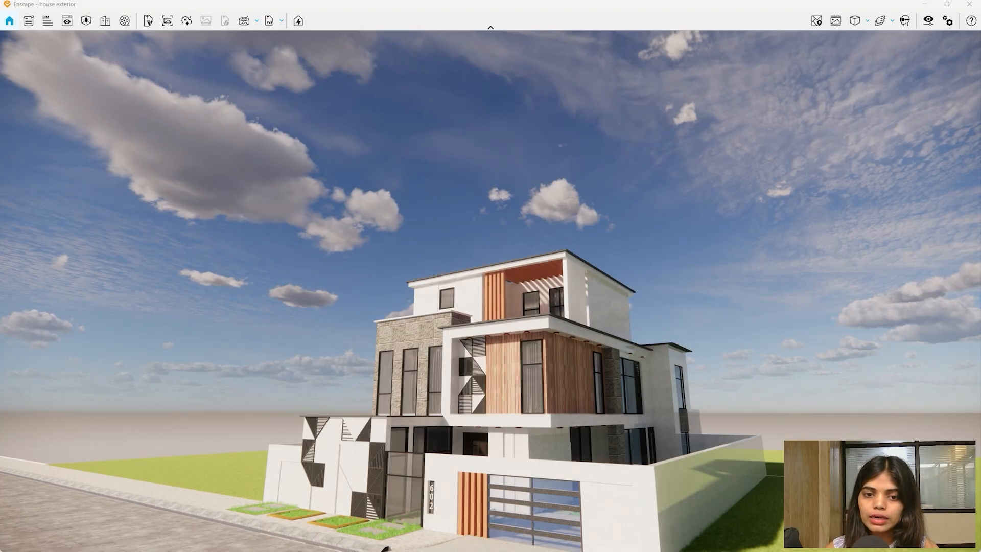
right_drag(490, 296, 650, 359)
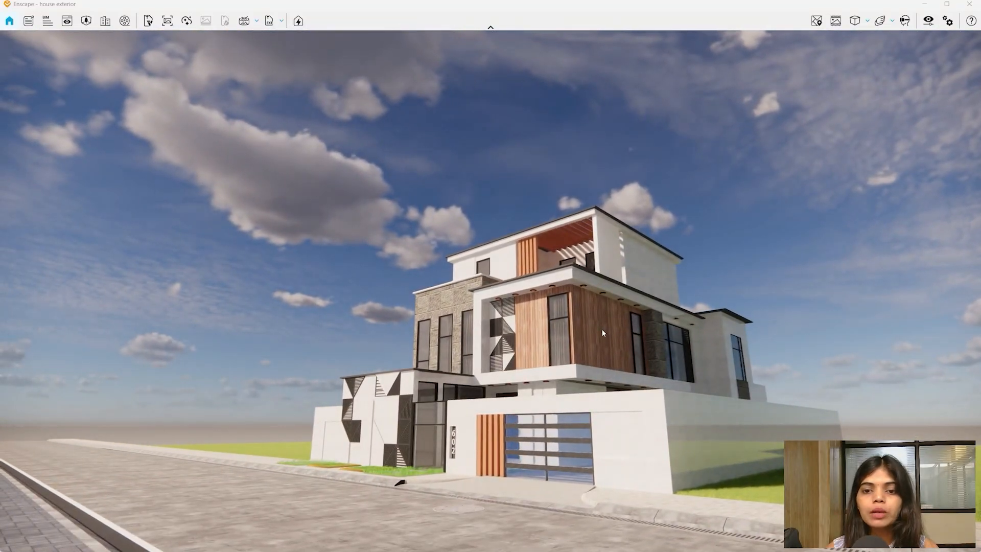
right_drag(602, 333, 574, 3)
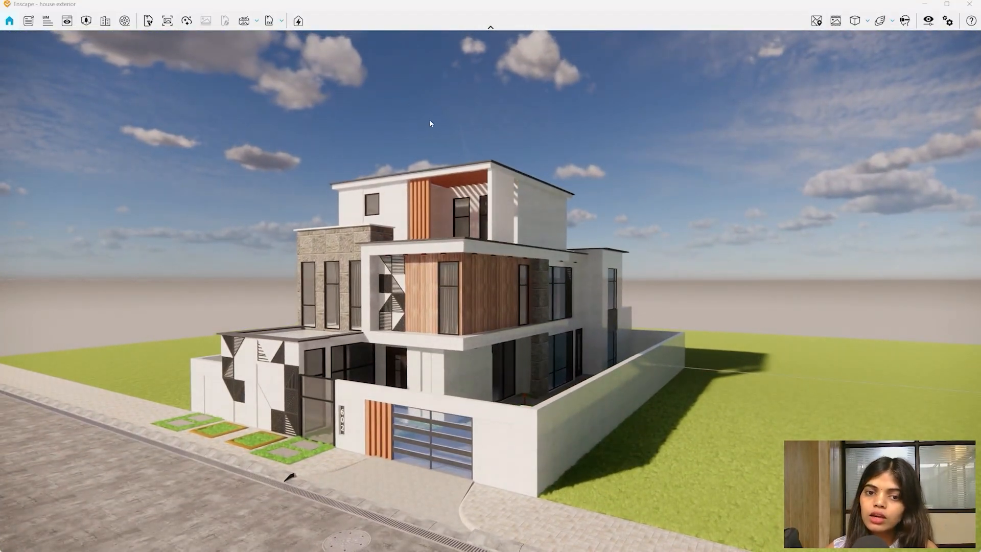
right_drag(430, 123, 420, 121)
drag(490, 291, 967, 169)
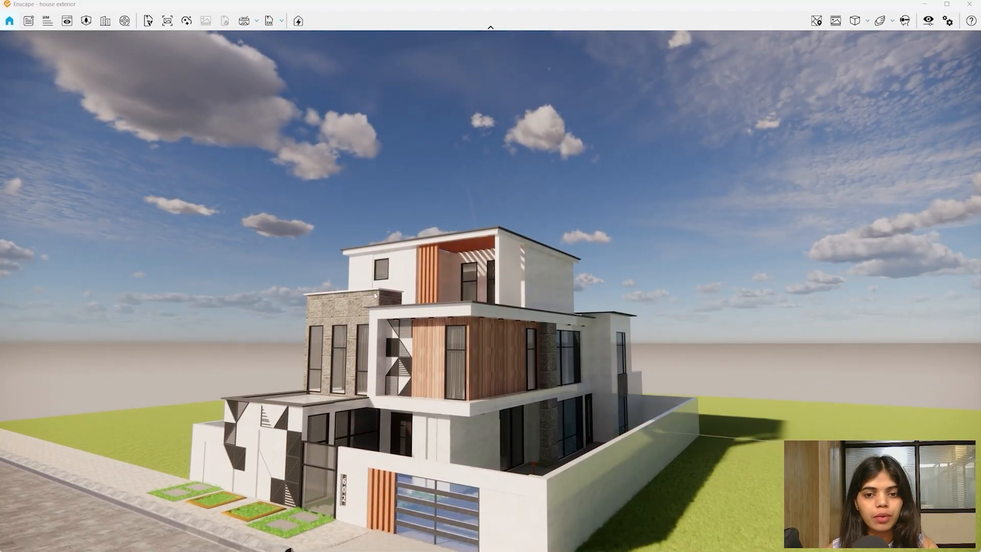
right_drag(462, 351, 327, 460)
right_drag(321, 345, 460, 351)
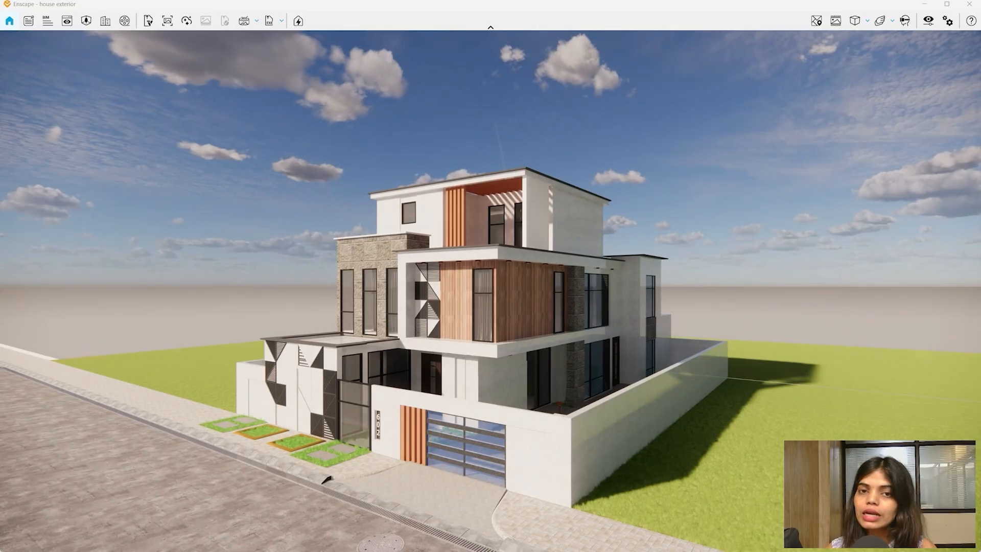
- Tilt up to a higher rotated view, then begin sweeping the time of day toward night
right_drag(391, 323, 403, 107)
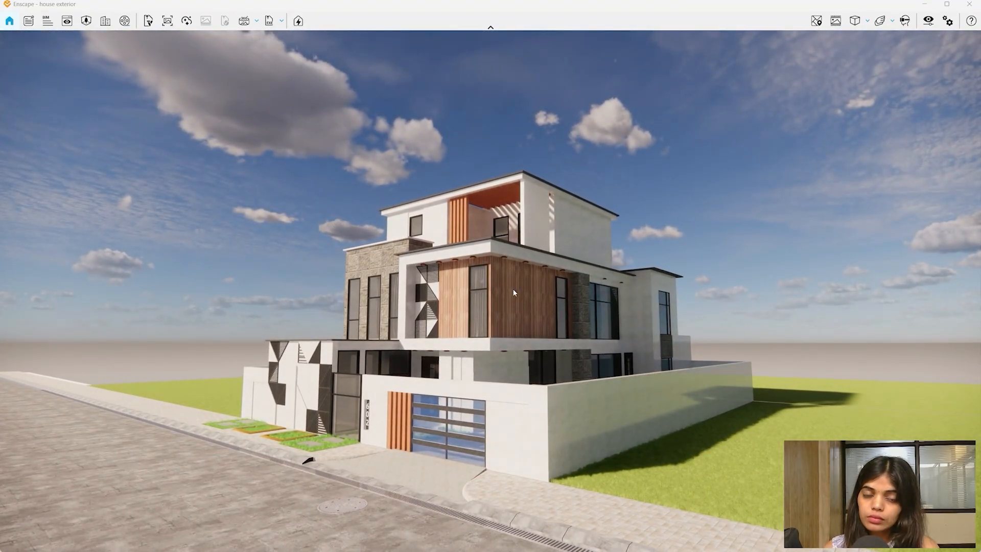
drag(355, 369, 365, 354)
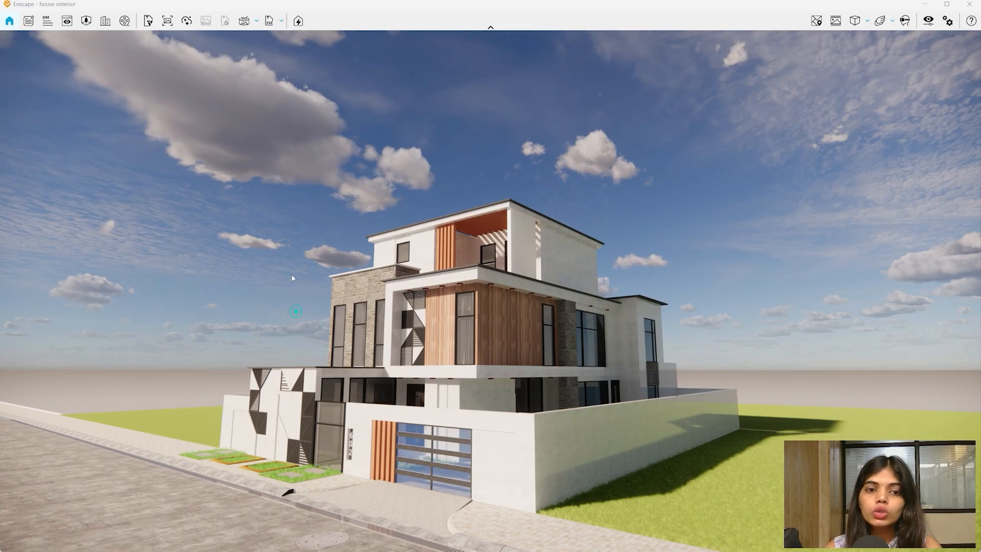
shift+right_drag(249, 190, 408, 190)
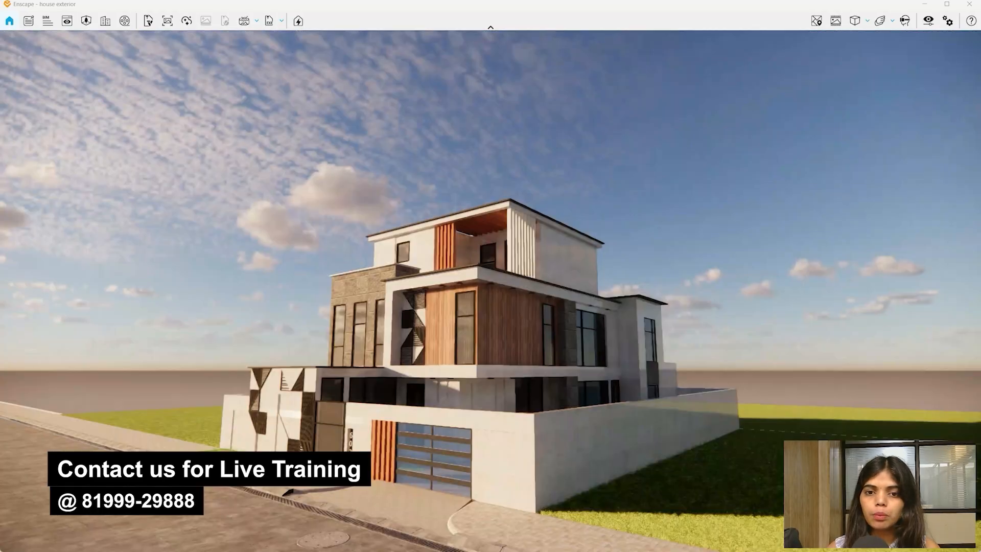
- Sweep the time of day through sunset into starry night, then step it back to daylight
shift+right_drag(250, 190, 542, 210)
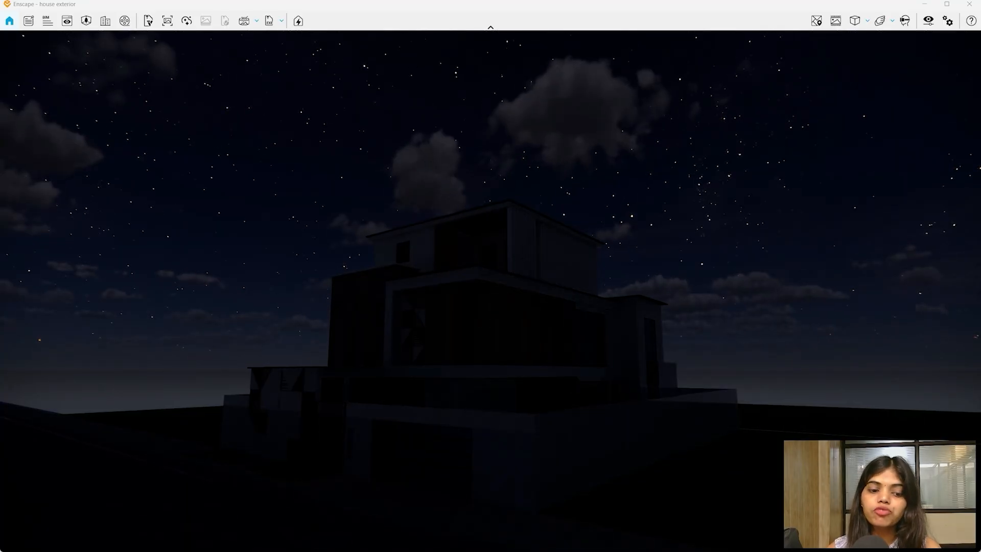
shift+right_drag(542, 210, 833, 210)
key(i)
key(i)
key(i)
key(i)
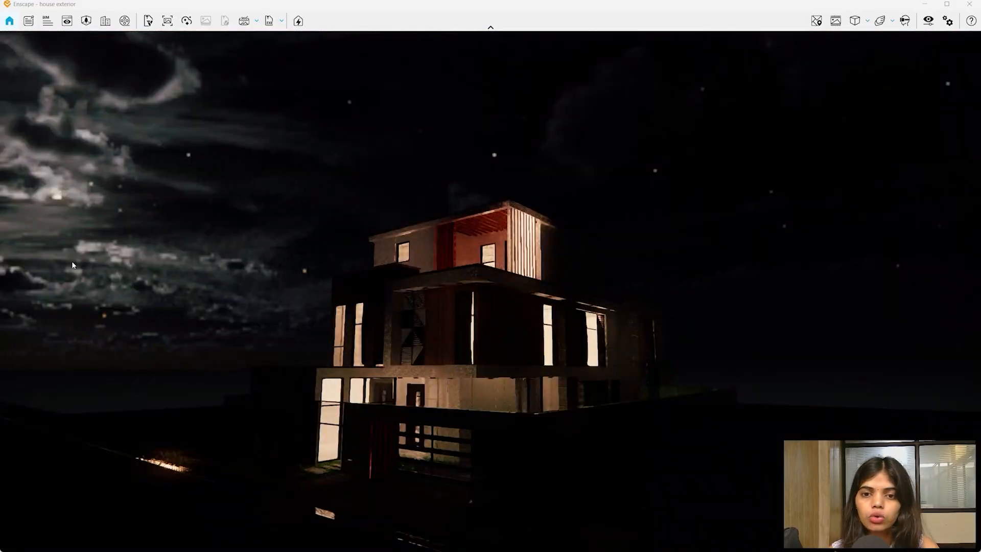
key(i)
key(i)
key(i)
key(i)
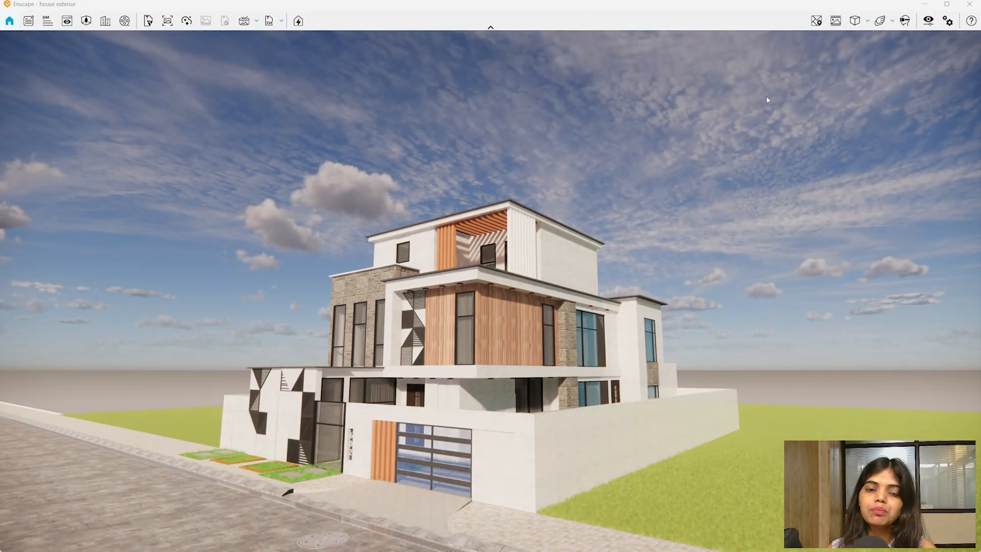
- Set bright daylight with sun shadows across the lawn, then look around the house and sky
key(i)
key(i)
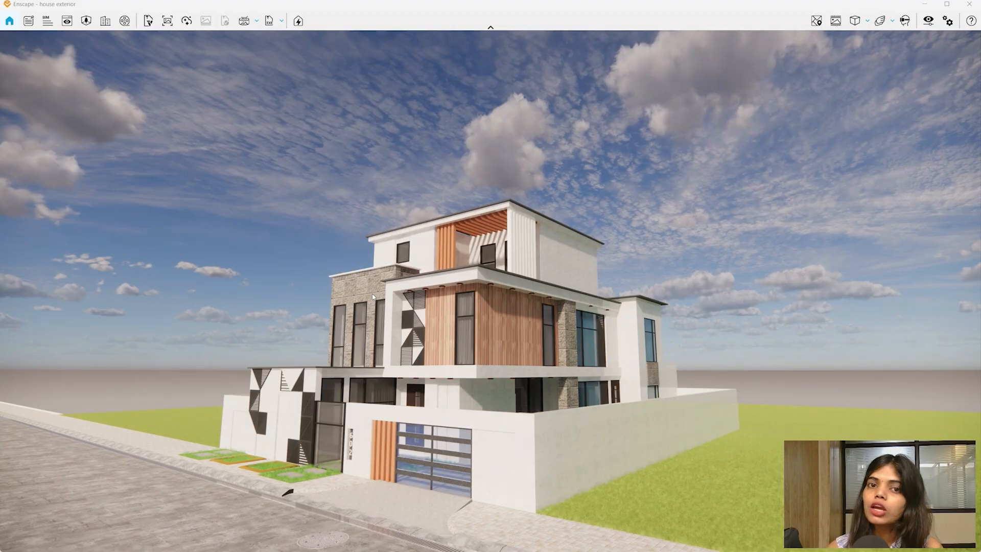
mouse_move(373, 295)
shift+right_down()
mouse_move(363, 307)
mouse_move(375, 321)
shift+right_up()
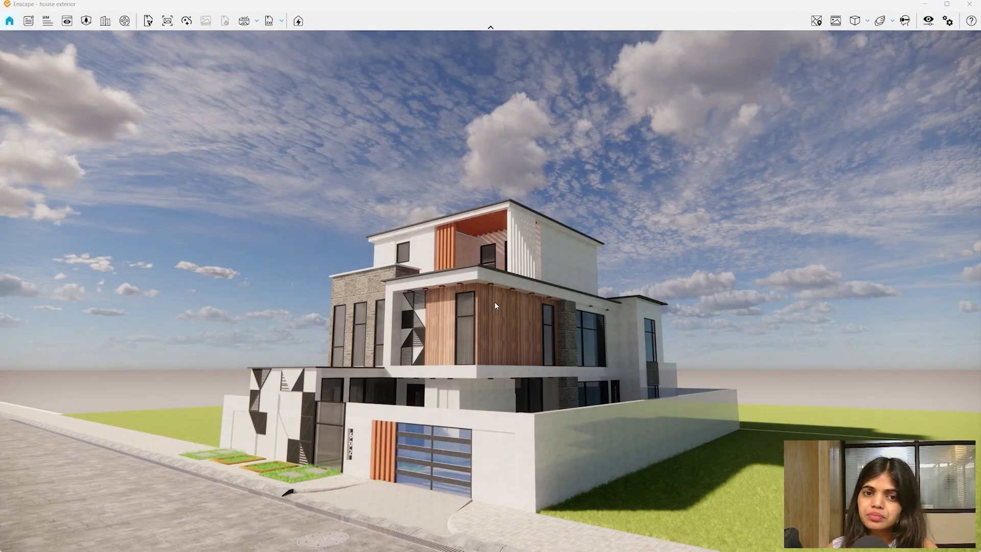
drag(458, 341, 477, 383)
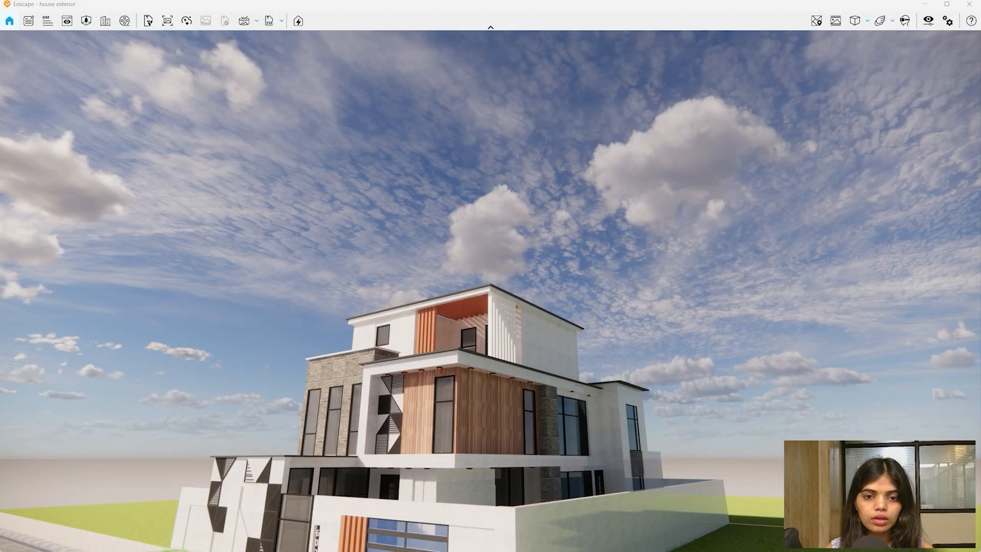
drag(756, 123, 562, 138)
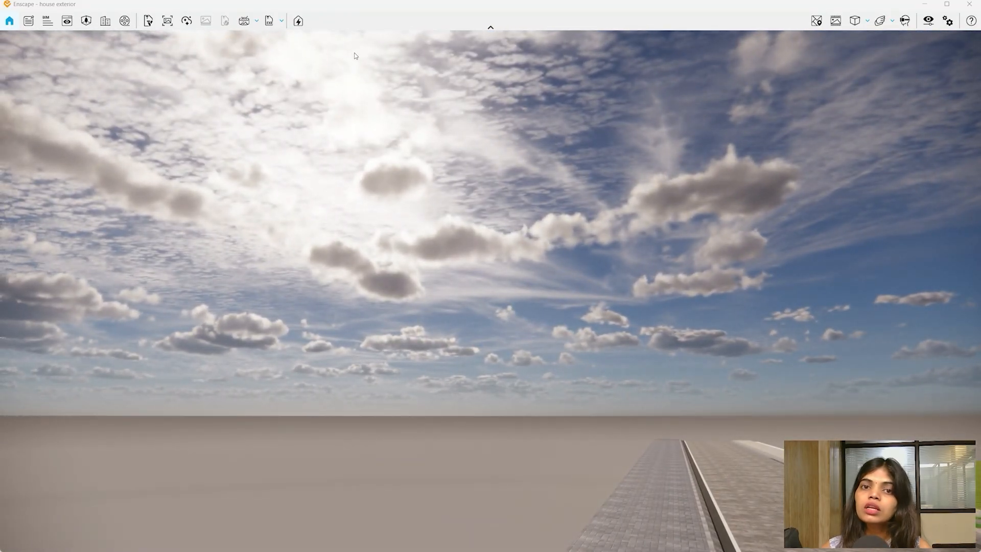
drag(429, 144, 679, 196)
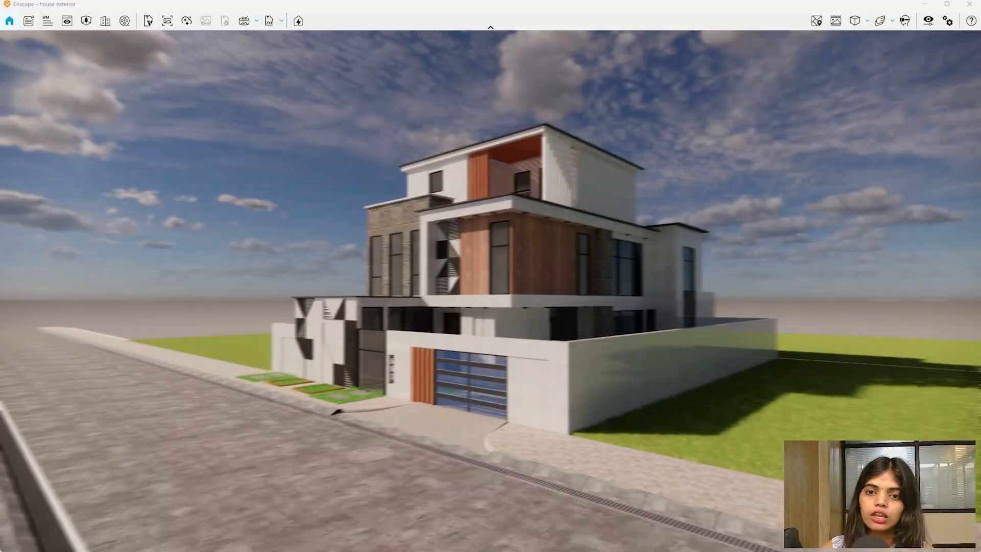
drag(466, 205, 464, 162)
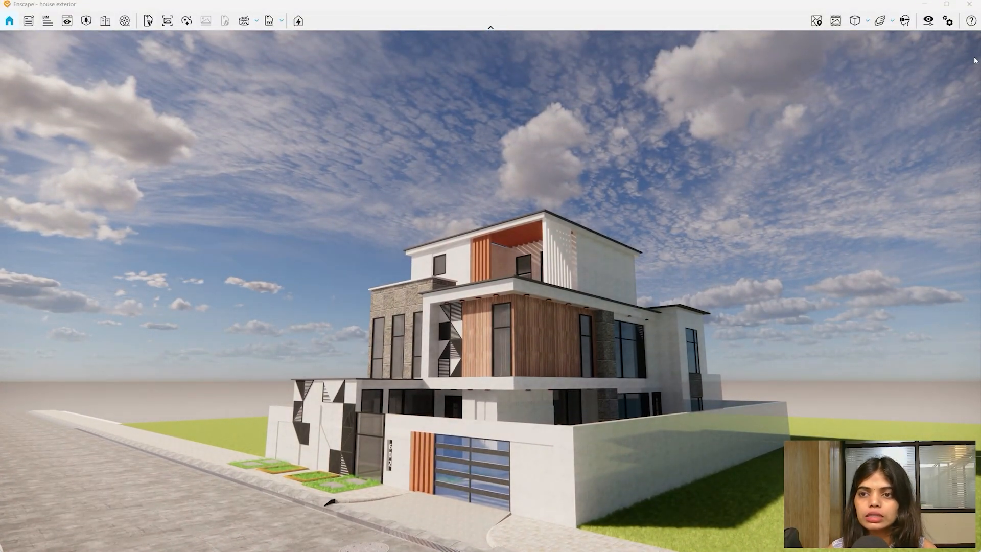
- Open Visual Settings on the Sky tab and move the window to the right of the render
click(929, 21)
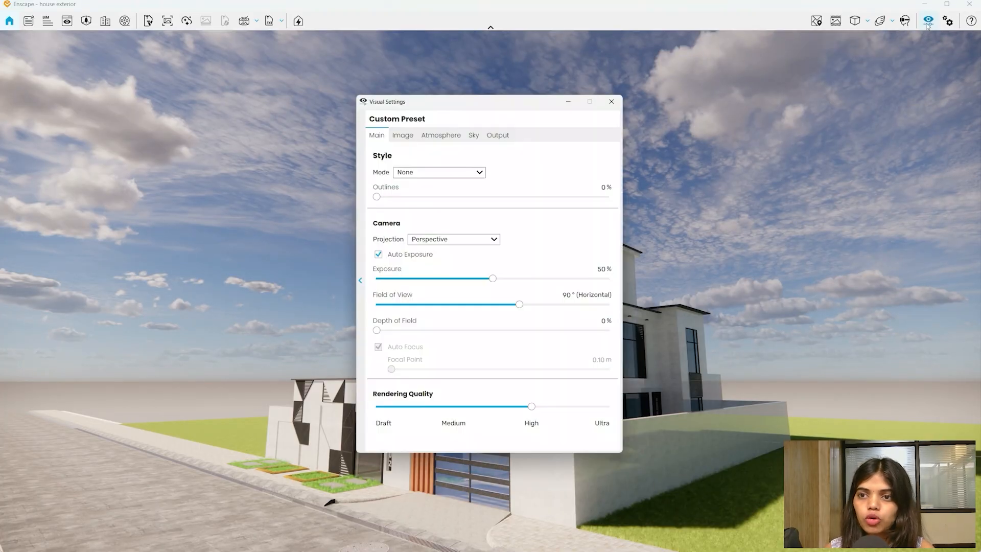
click(617, 96)
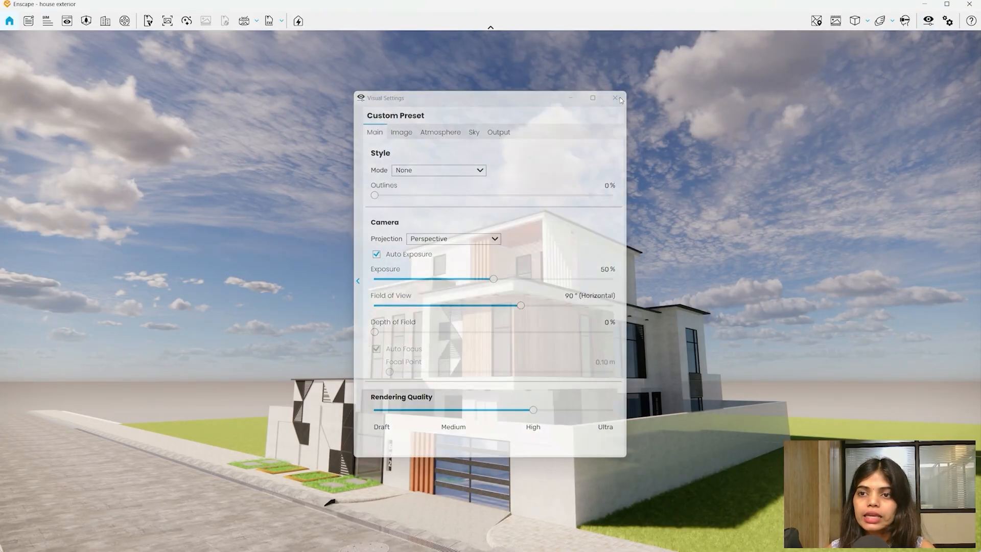
click(928, 22)
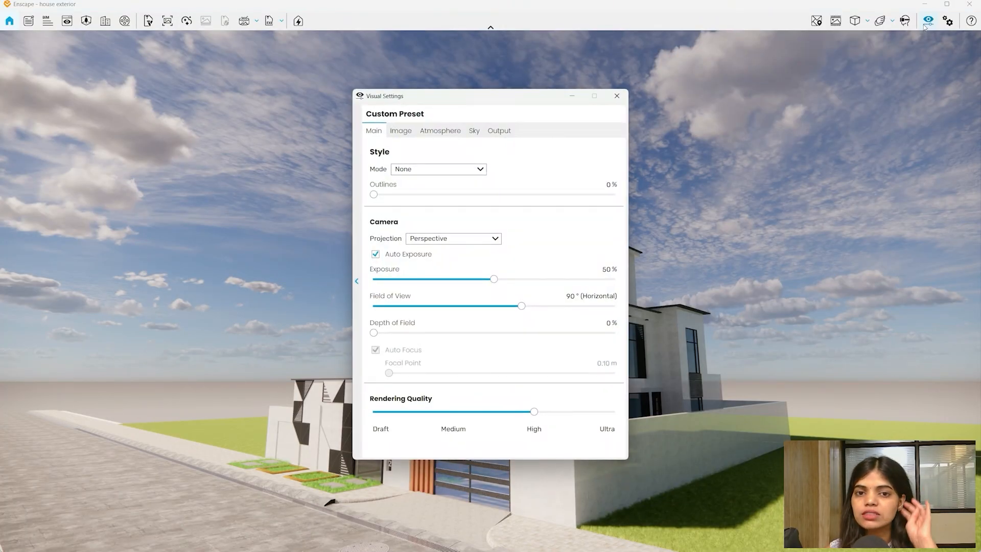
drag(485, 92, 481, 80)
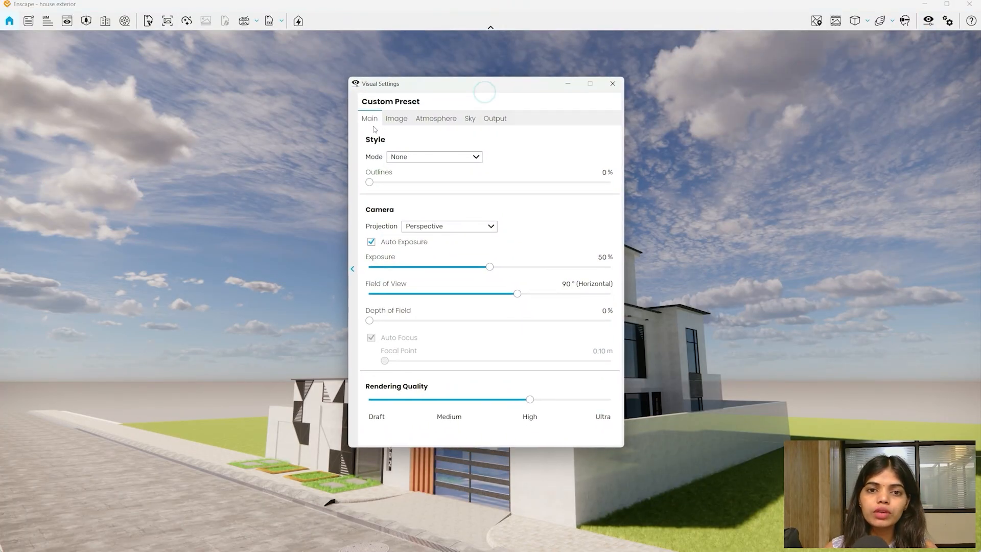
click(443, 122)
click(475, 119)
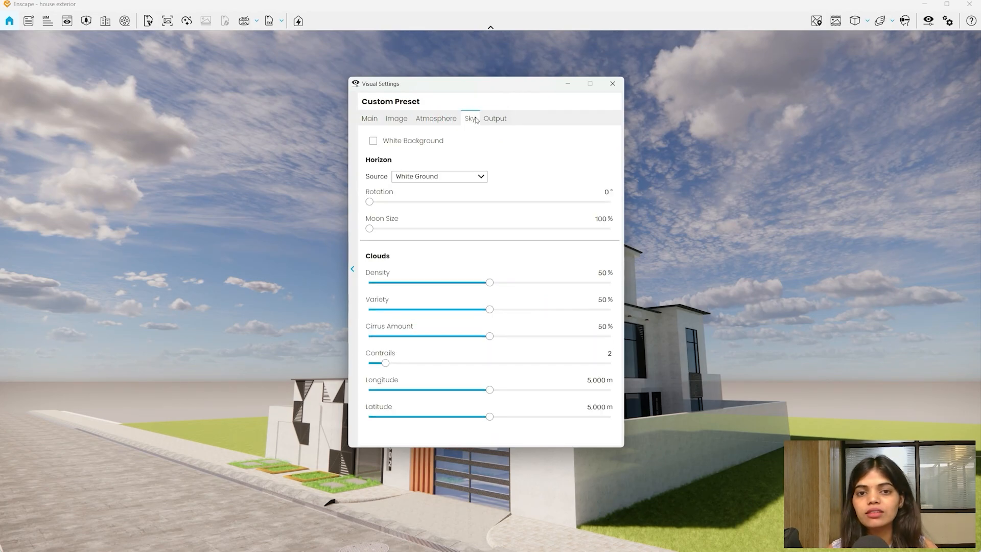
drag(459, 86, 592, 82)
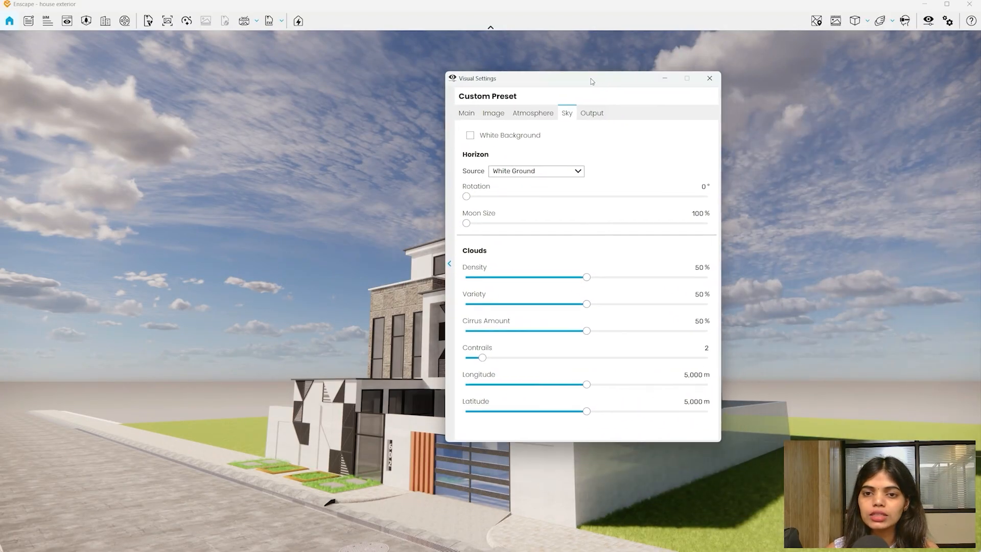
- Move the settings window aside and lower Sun Brightness on the Atmosphere tab
click(544, 113)
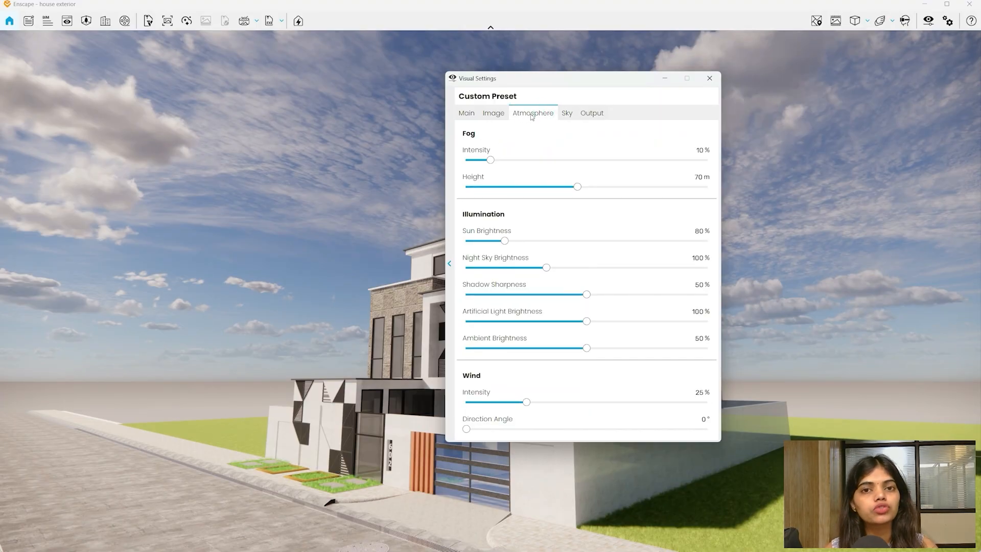
click(570, 115)
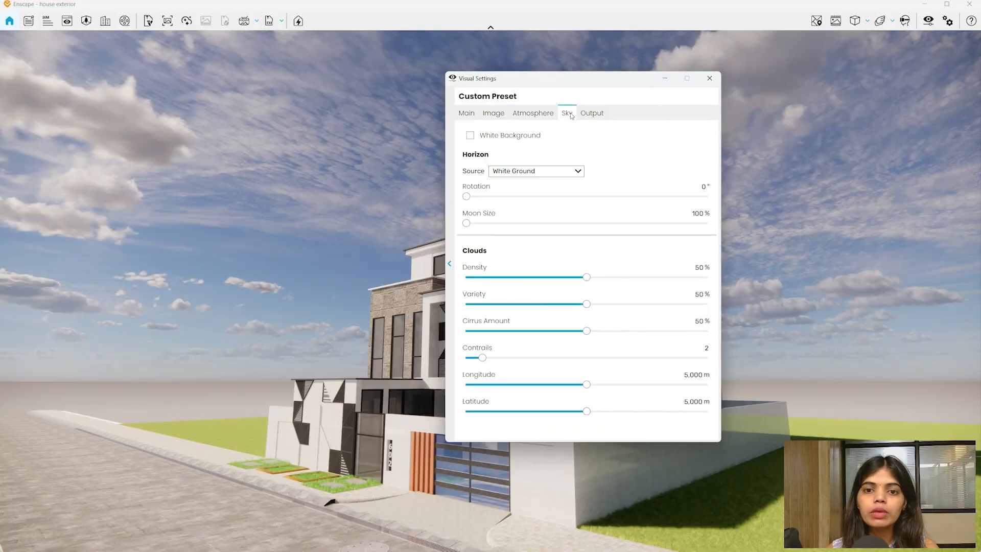
drag(564, 88, 752, 62)
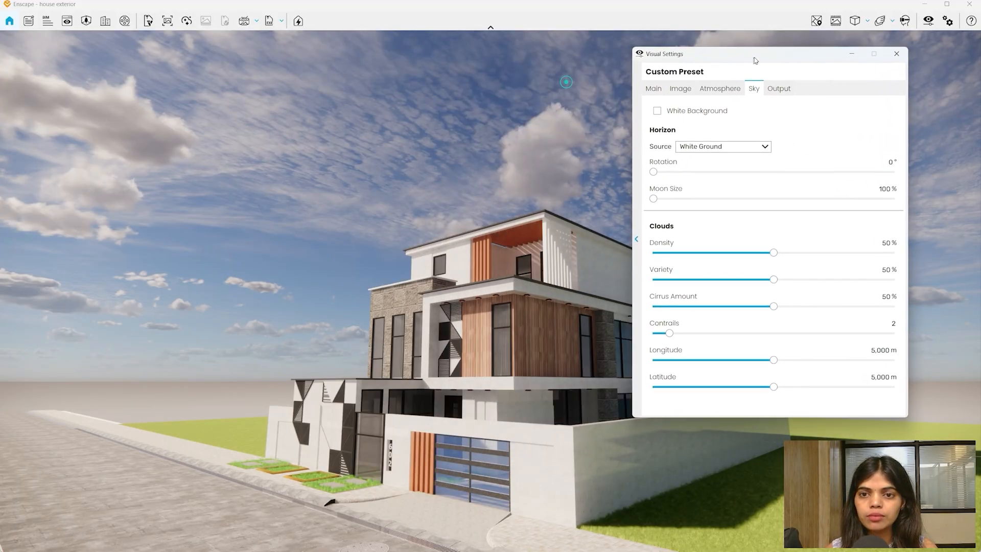
click(722, 88)
drag(691, 216, 592, 222)
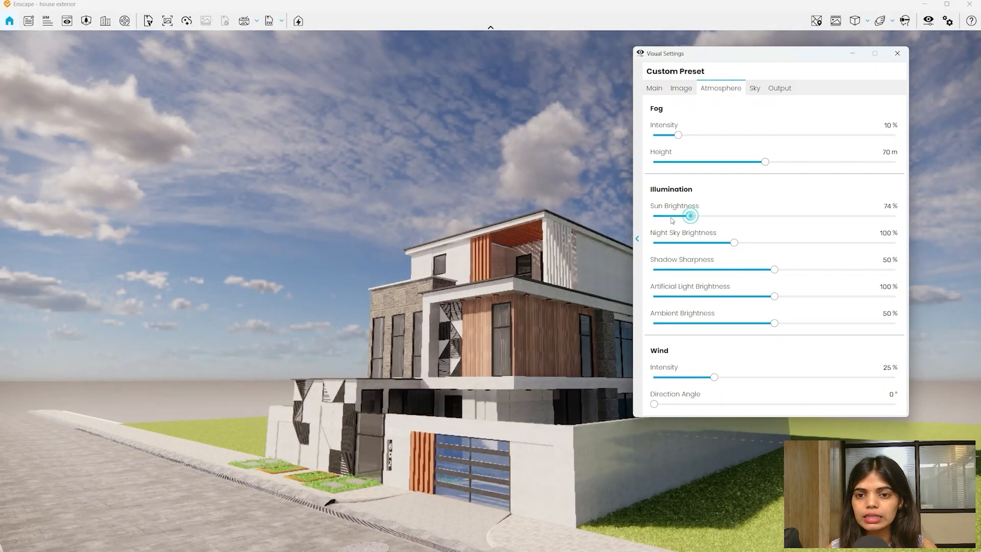
- Tick White Background on the Sky tab and orbit toward the road to check it
click(754, 89)
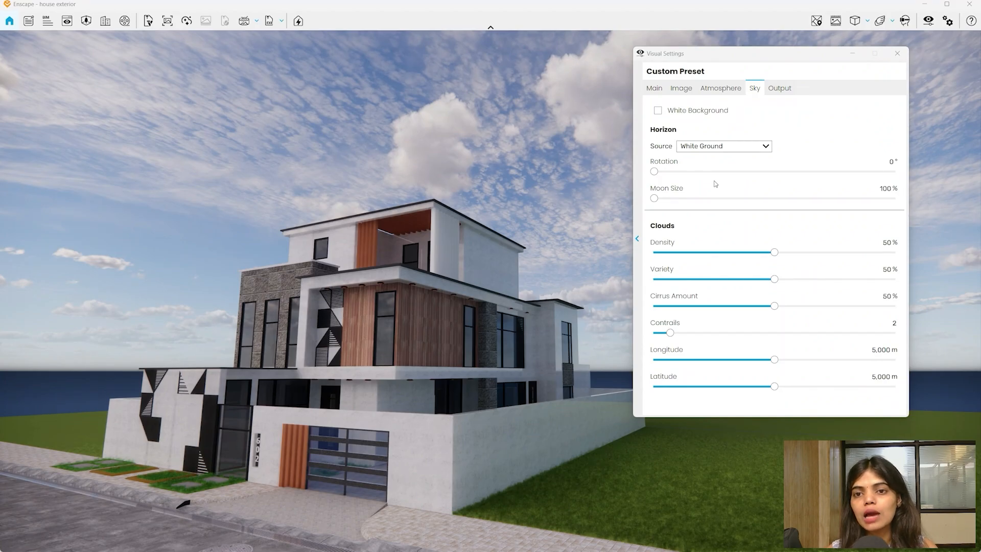
click(657, 111)
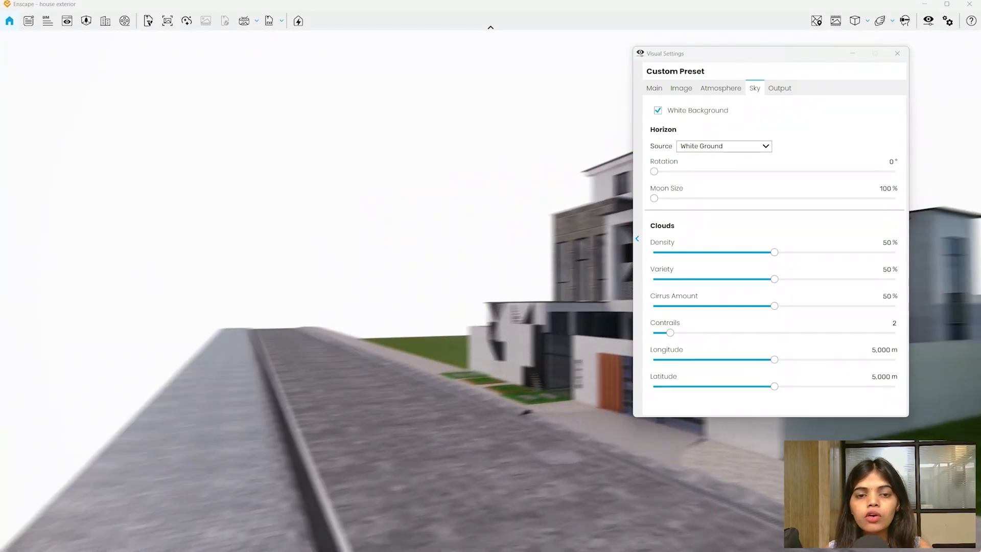
drag(357, 286, 365, 243)
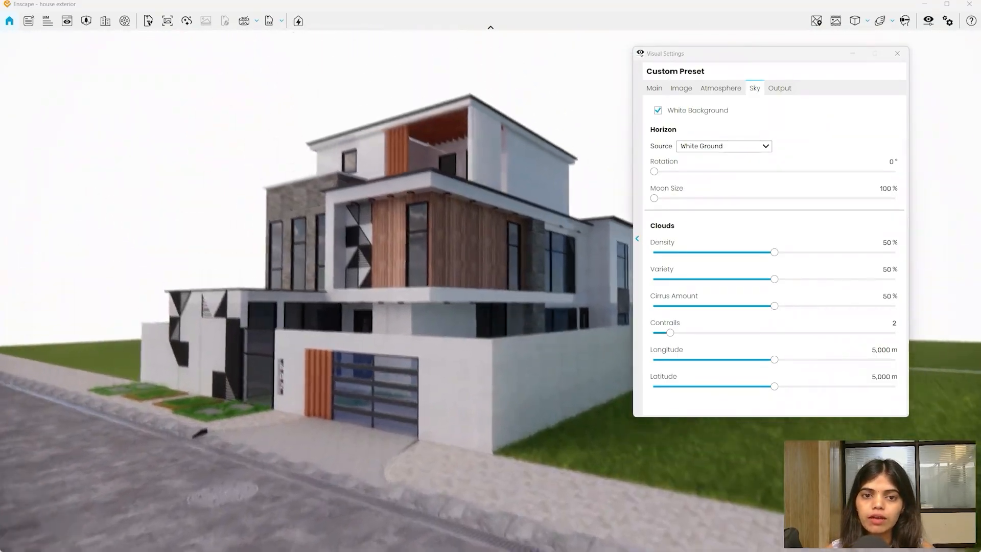
drag(803, 196, 799, 176)
drag(254, 203, 623, 230)
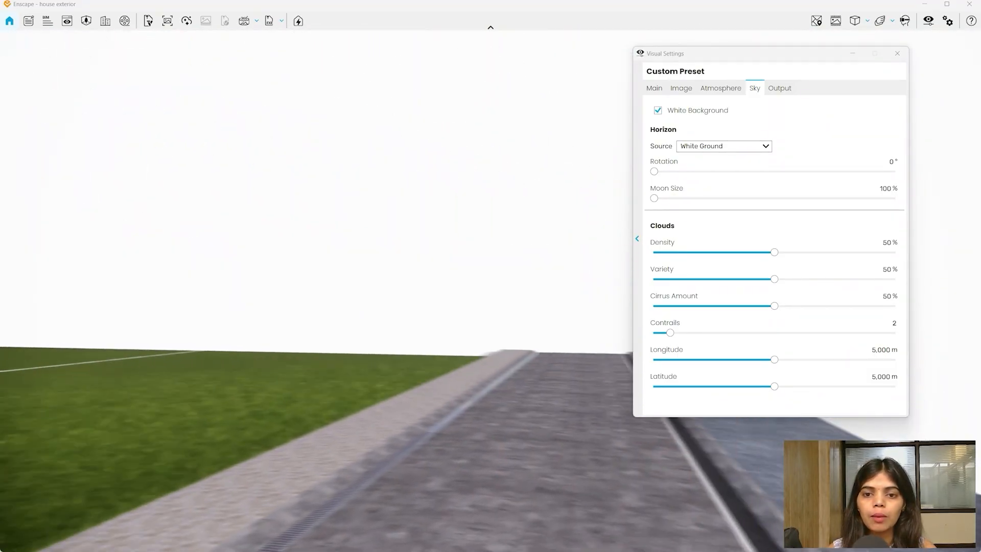
drag(408, 291, 482, 296)
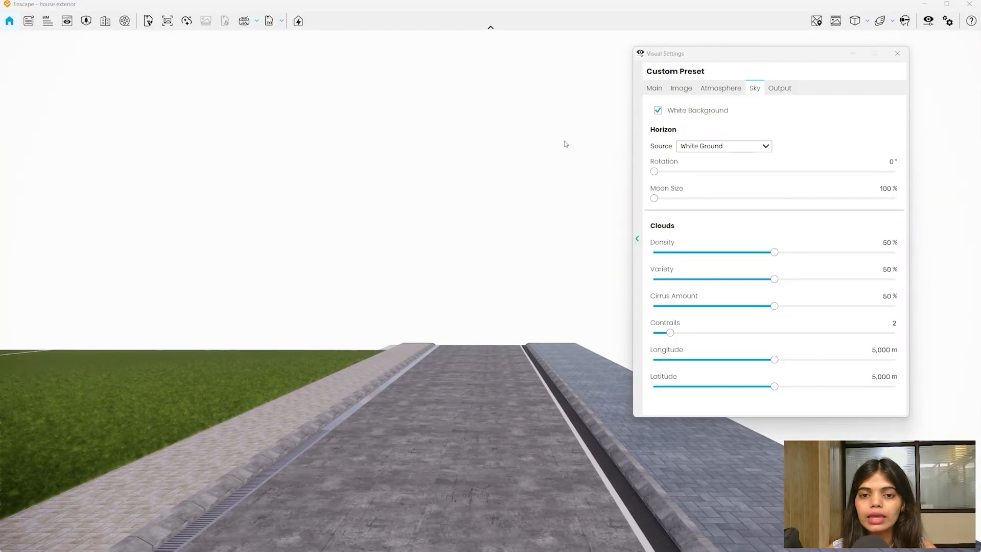
- Untick White Background to restore the cloudy sky, then turn the view toward the horizon
click(658, 111)
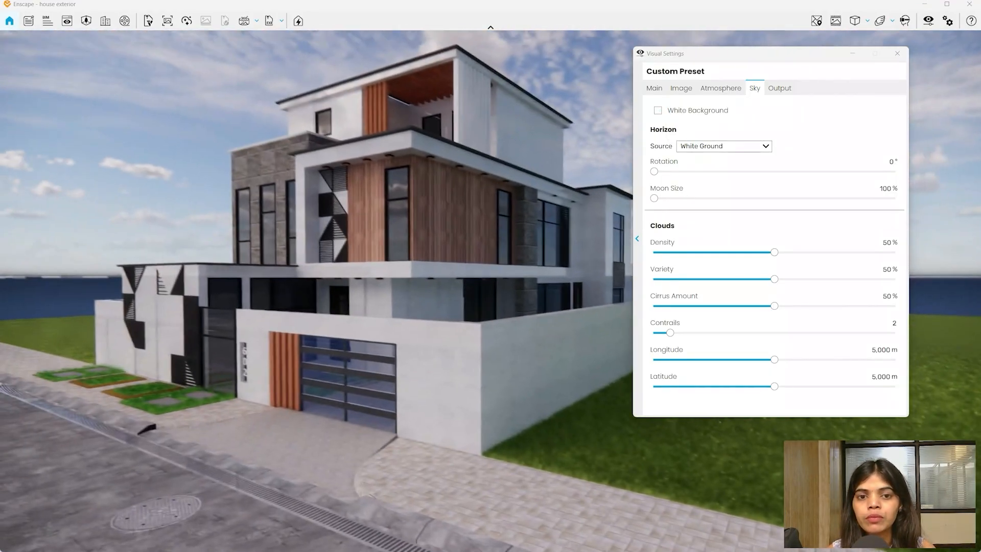
drag(70, 353, 58, 264)
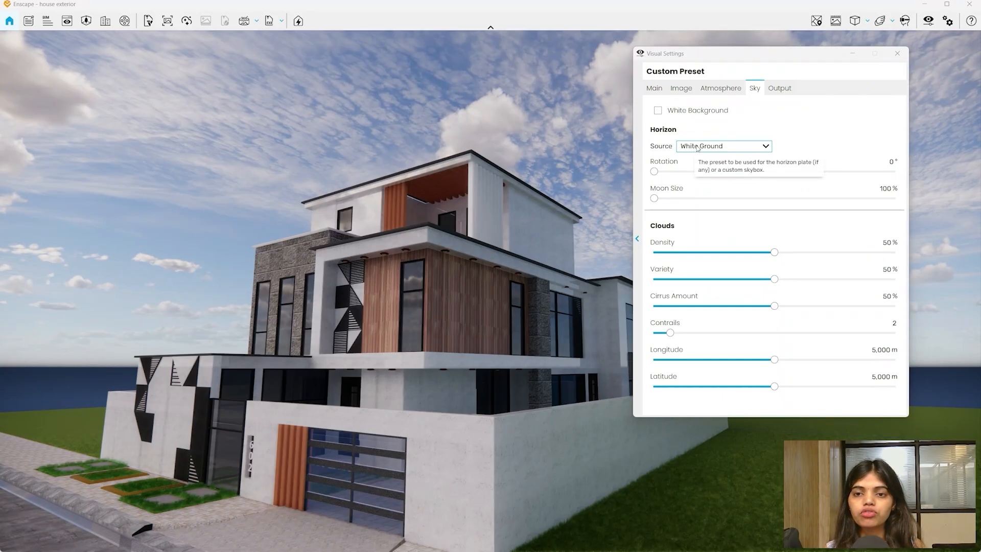
drag(431, 276, 189, 343)
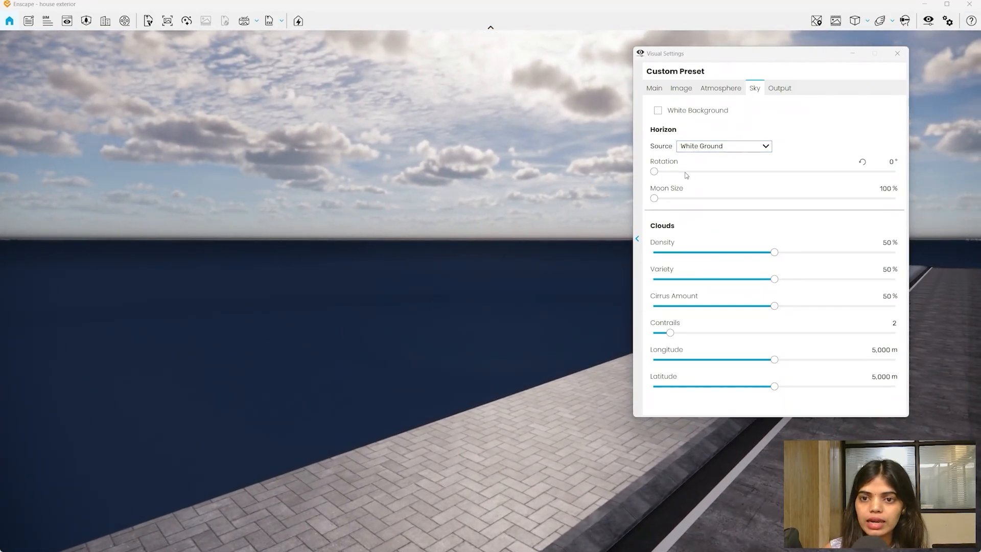
- Try the Clear and then Desert horizon sources, turning the view toward the lawn
click(707, 148)
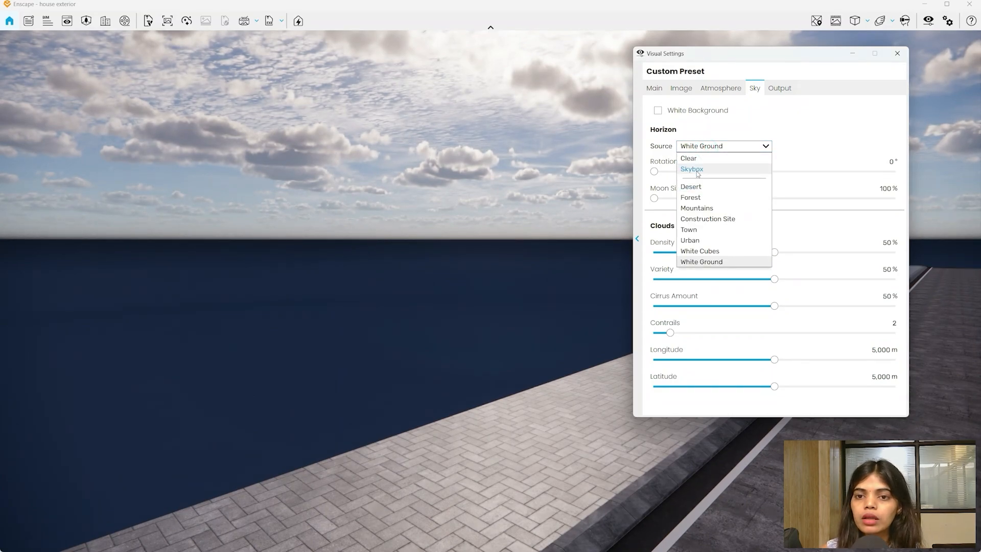
click(690, 159)
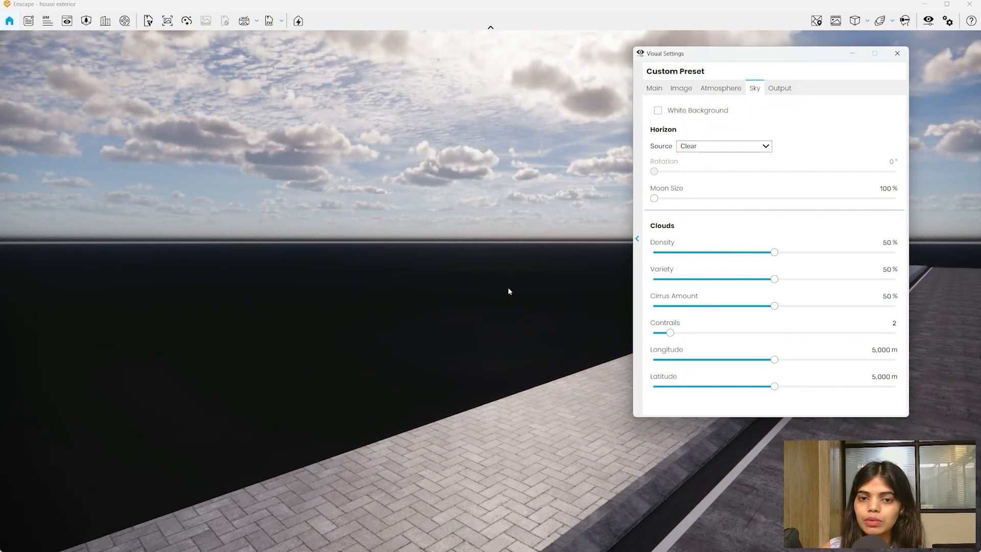
click(699, 151)
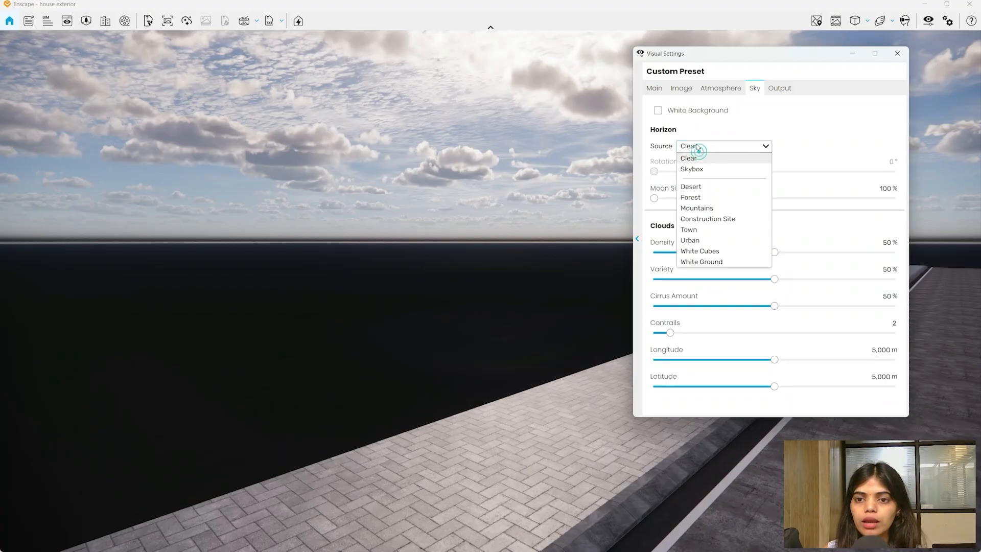
click(697, 187)
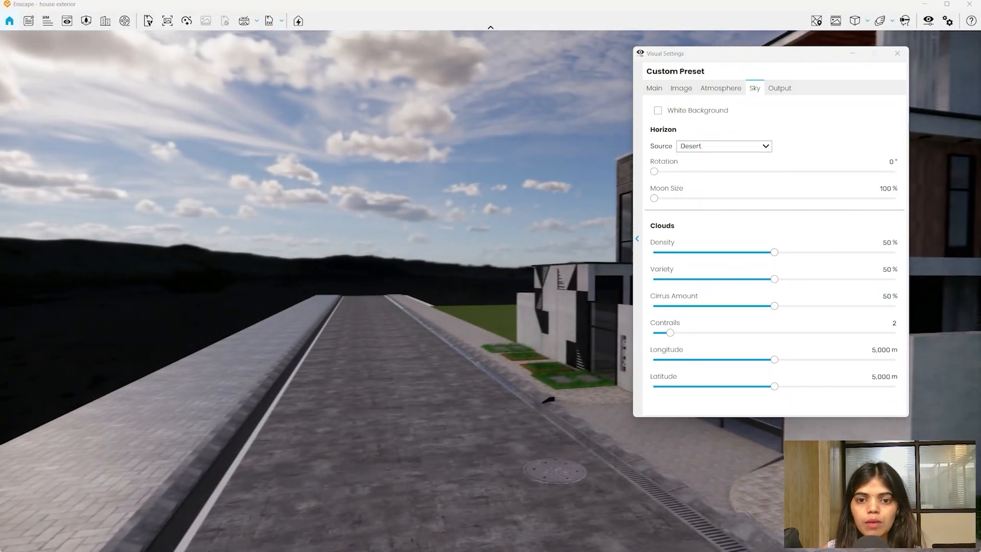
drag(510, 358, 85, 389)
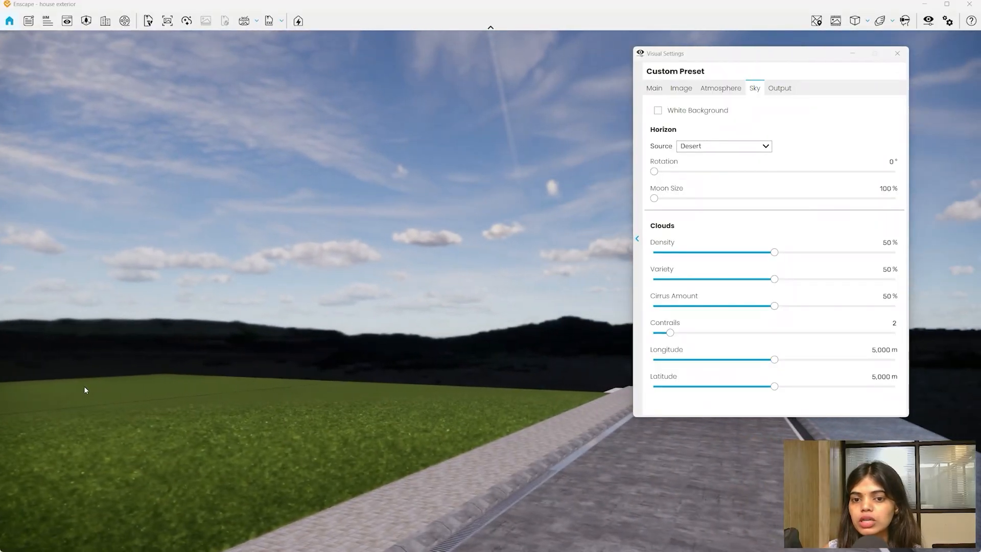
- Raise the exposure in the main settings to brighten the render
click(654, 88)
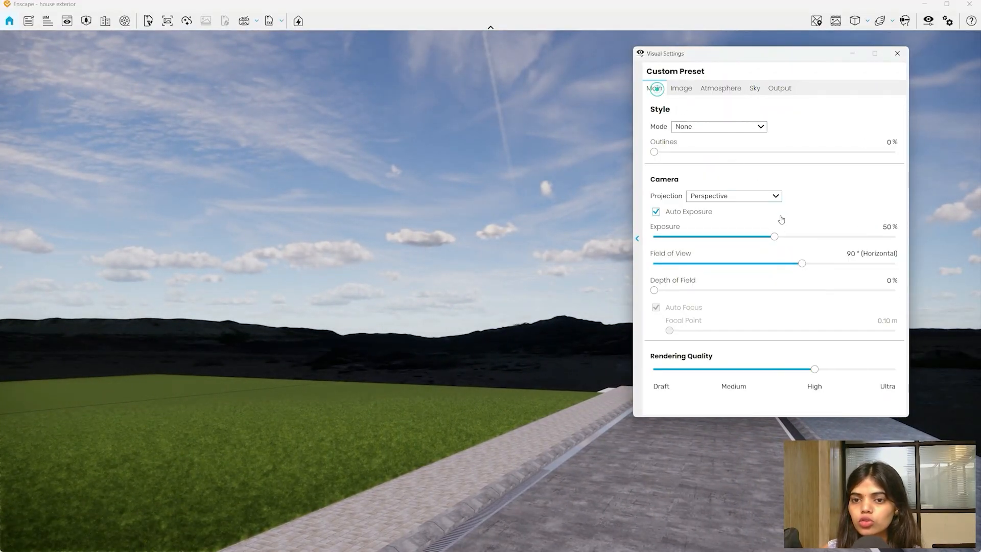
drag(774, 237, 847, 238)
drag(564, 380, 381, 398)
click(756, 88)
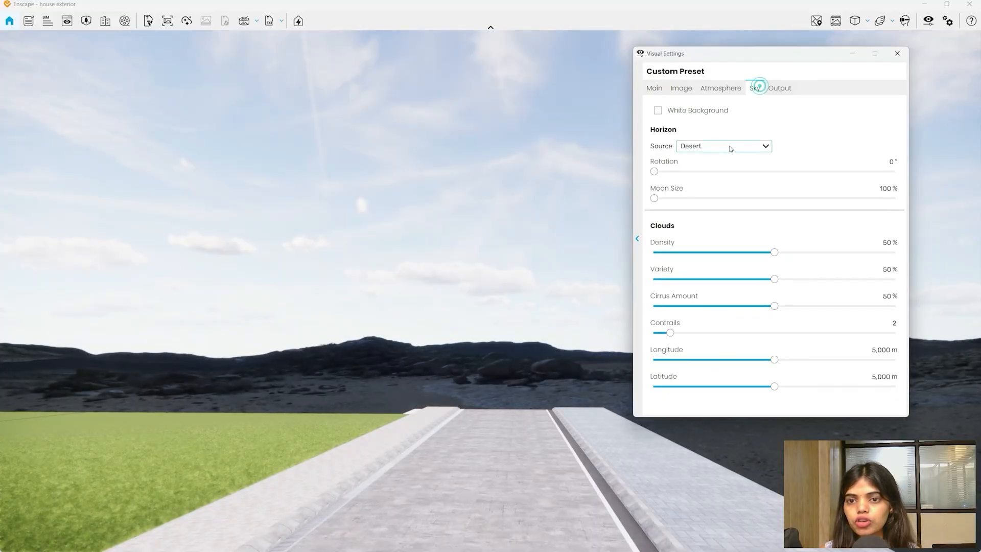
- Preview the Mountains, Construction Site and Town horizon backdrops
click(727, 146)
click(720, 206)
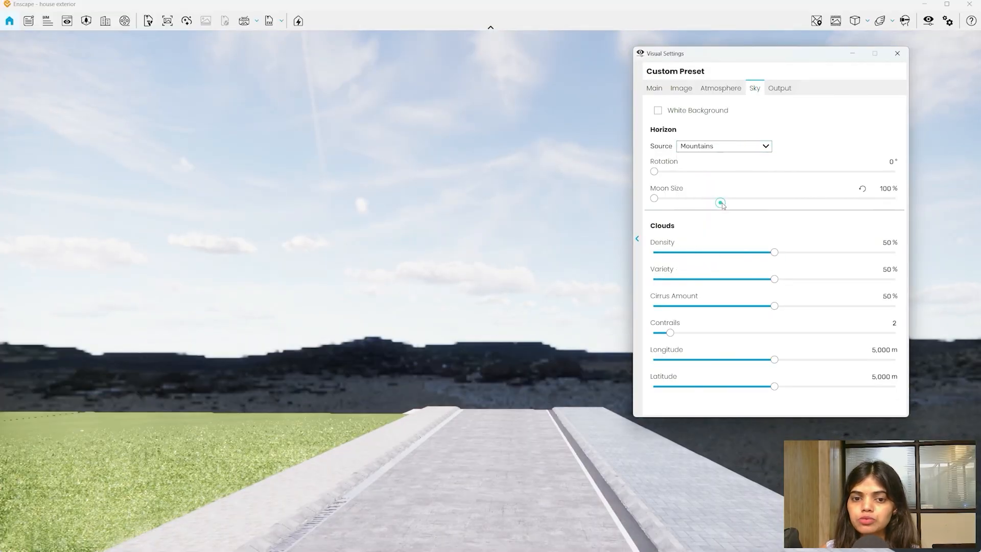
drag(561, 279, 378, 276)
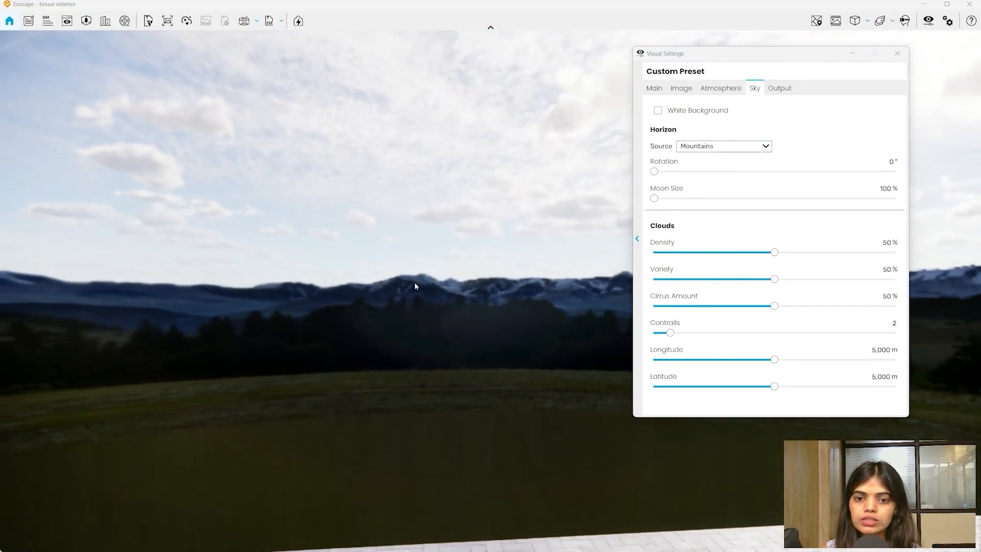
click(714, 147)
click(703, 218)
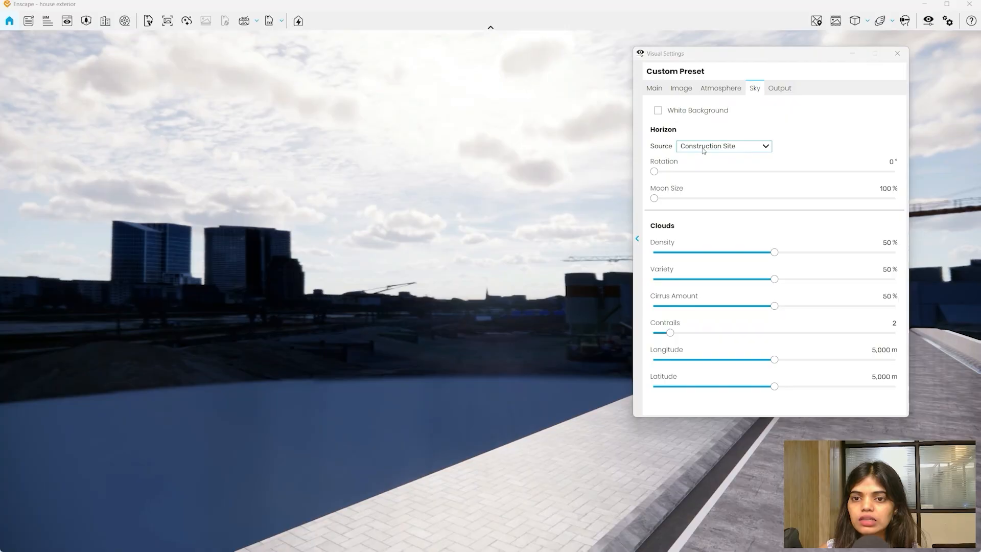
click(702, 148)
click(696, 233)
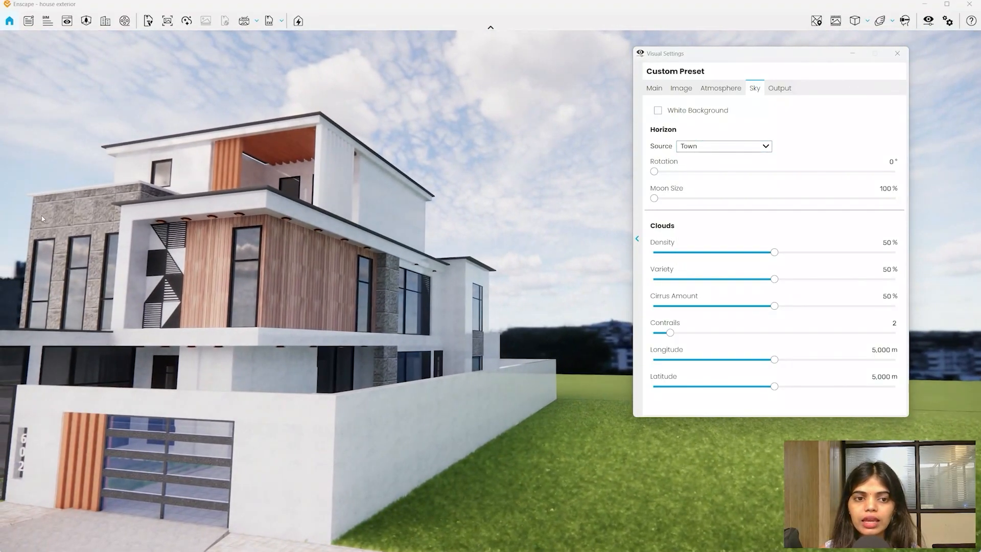
- Bring the house back into view, move the settings panel aside, and choose the Urban horizon
drag(42, 218, 210, 215)
drag(777, 58, 275, 81)
click(223, 167)
click(207, 262)
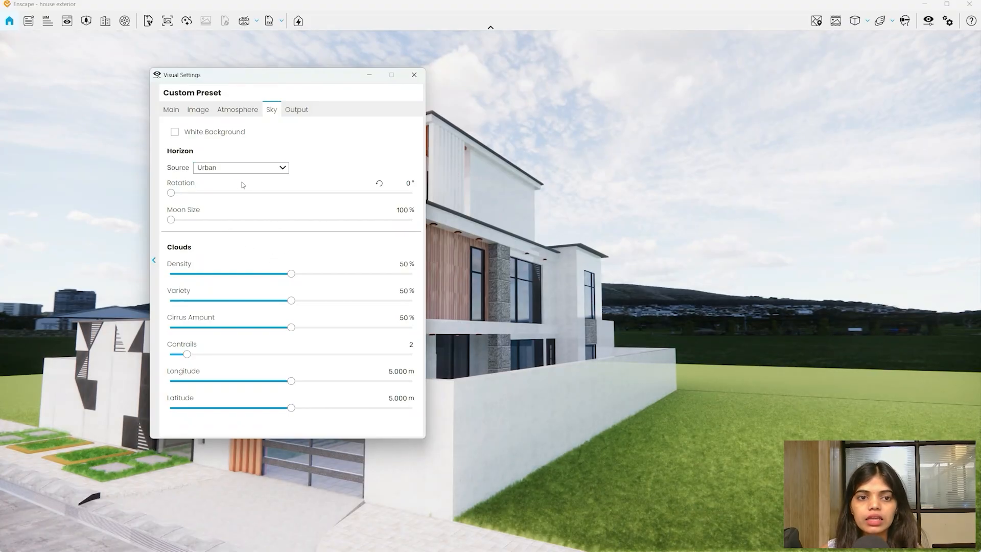
- Rotate the horizon backdrop and preview the White Cubes and White Ground sources
drag(171, 193, 248, 194)
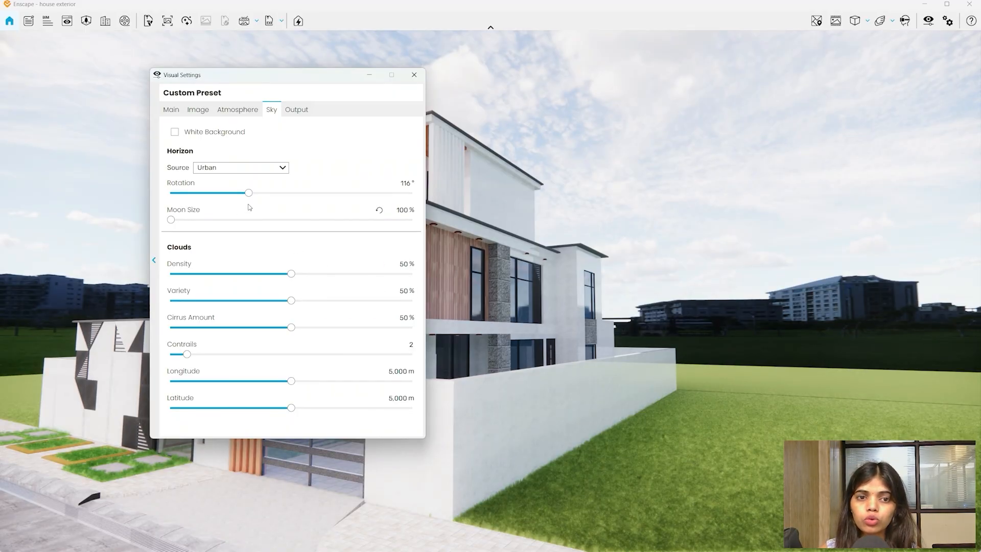
drag(249, 193, 442, 219)
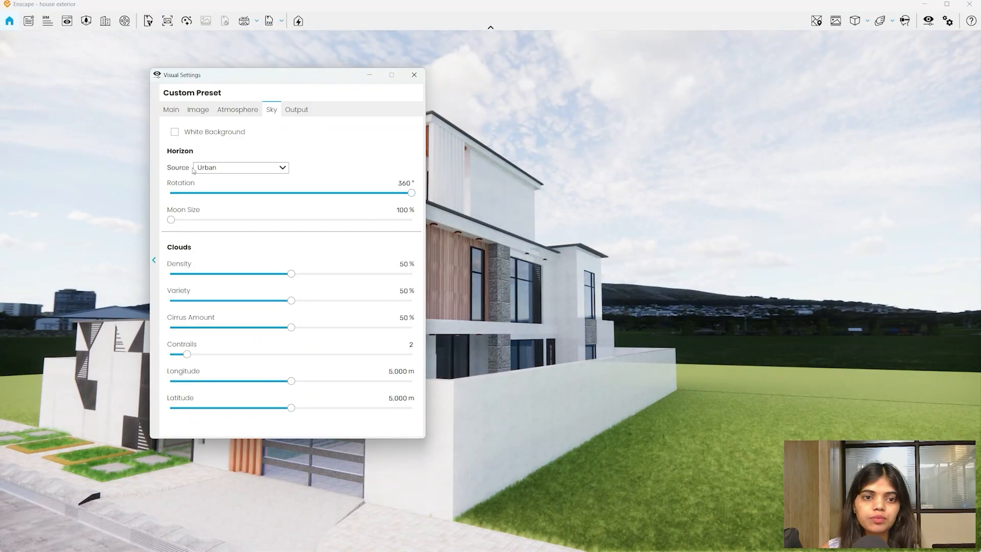
click(213, 172)
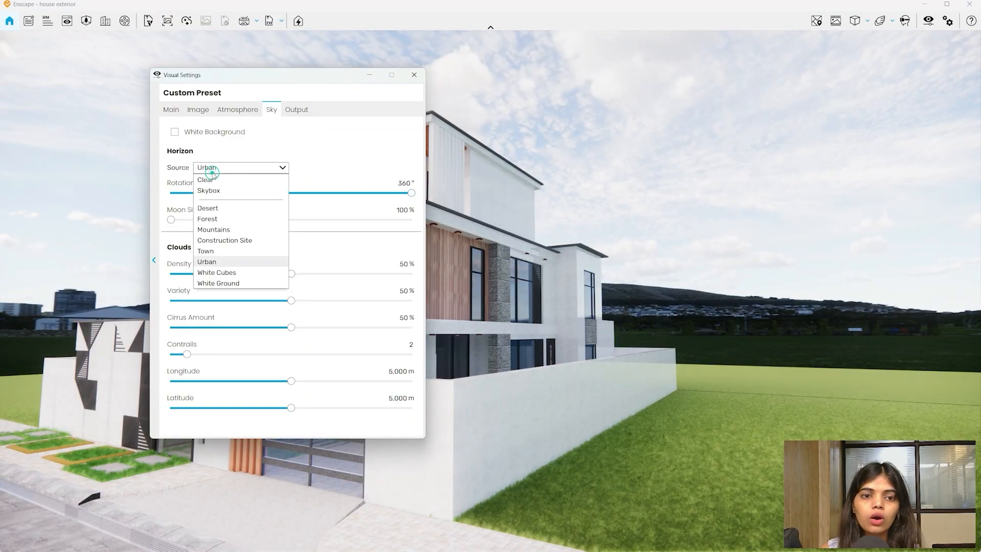
click(226, 274)
click(238, 169)
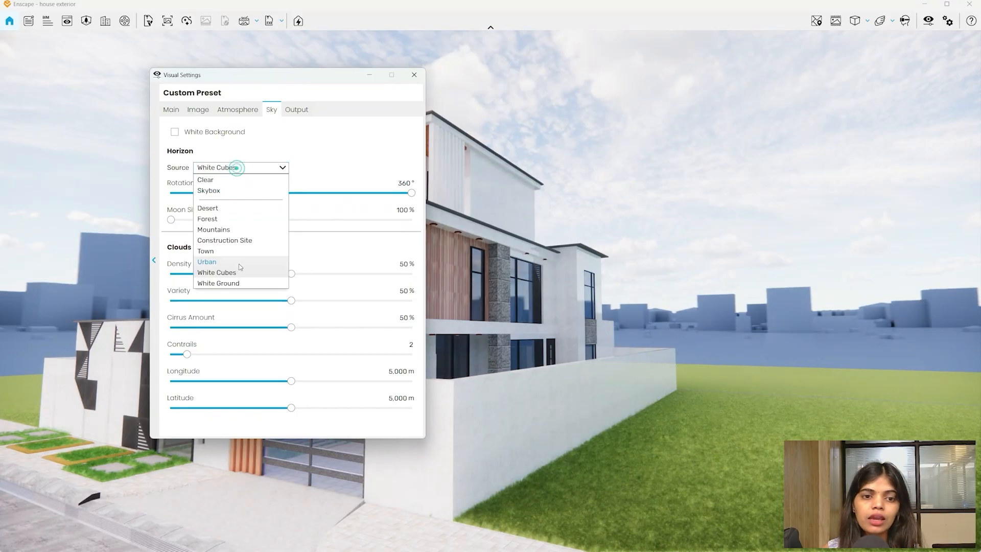
click(223, 281)
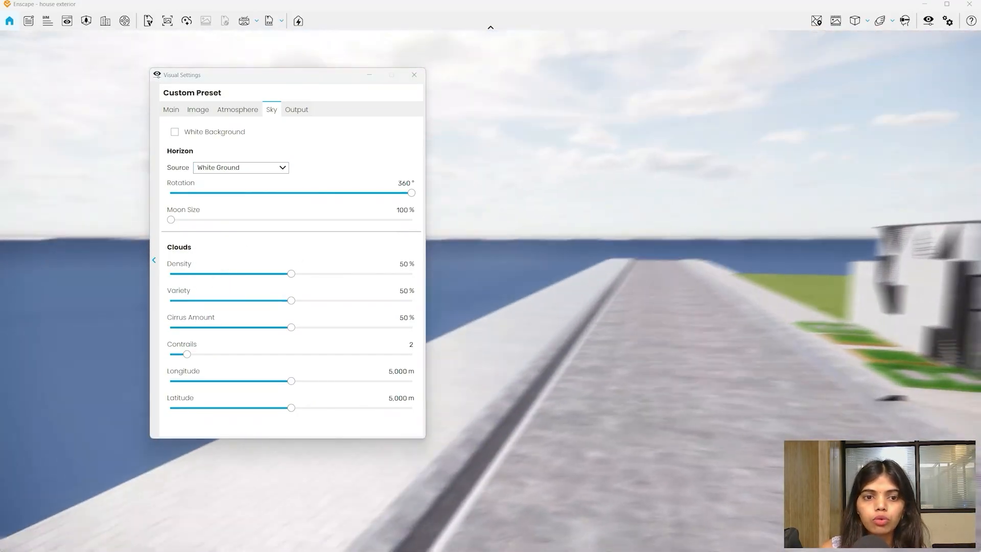
- Switch the horizon back to Urban and rotate it to 61°
drag(587, 286, 679, 250)
click(241, 167)
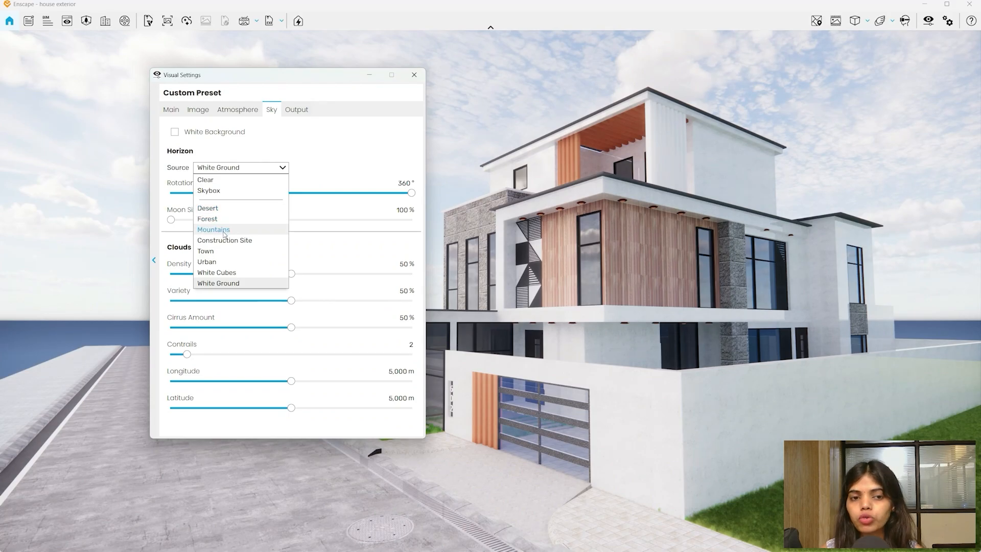
click(213, 261)
drag(608, 310, 733, 258)
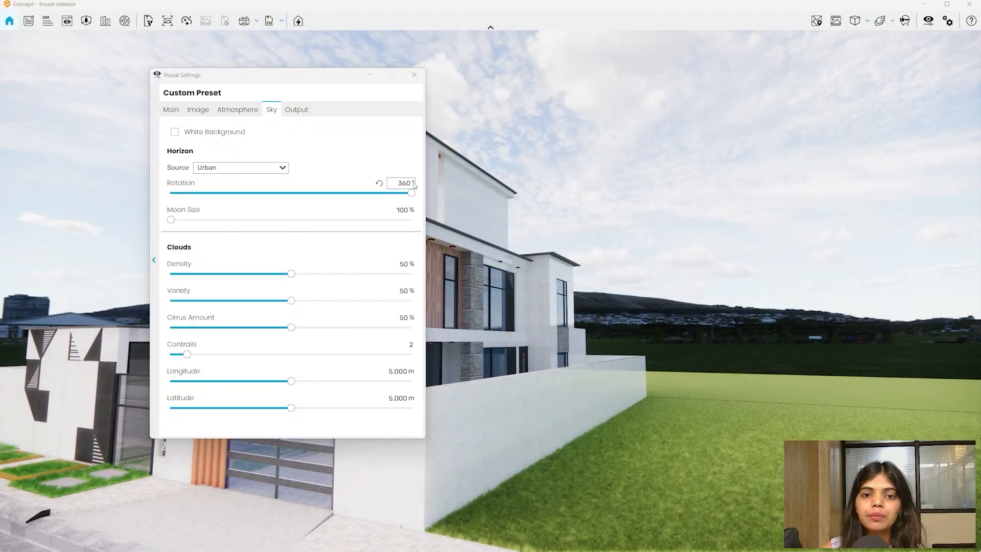
drag(411, 193, 213, 202)
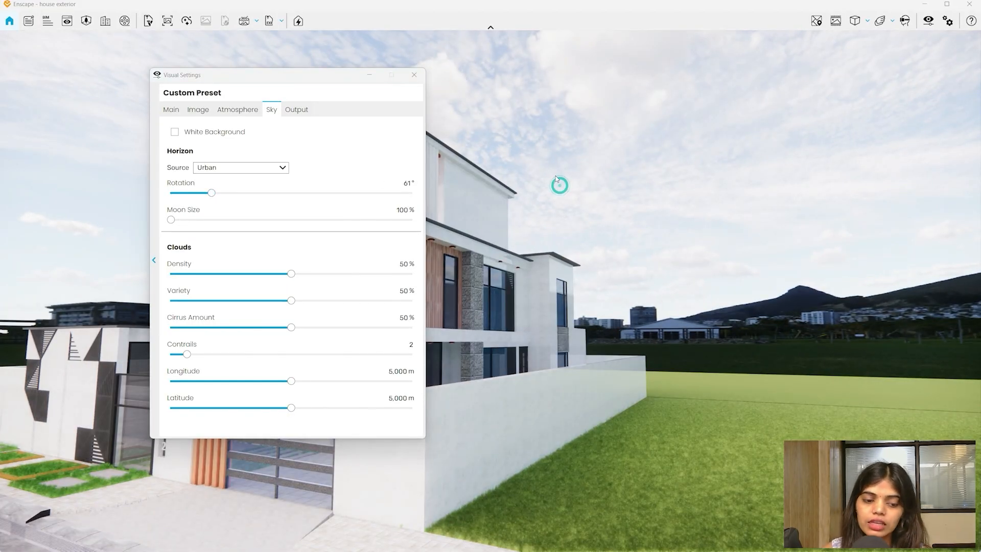
shift+right_drag(556, 176, 653, 176)
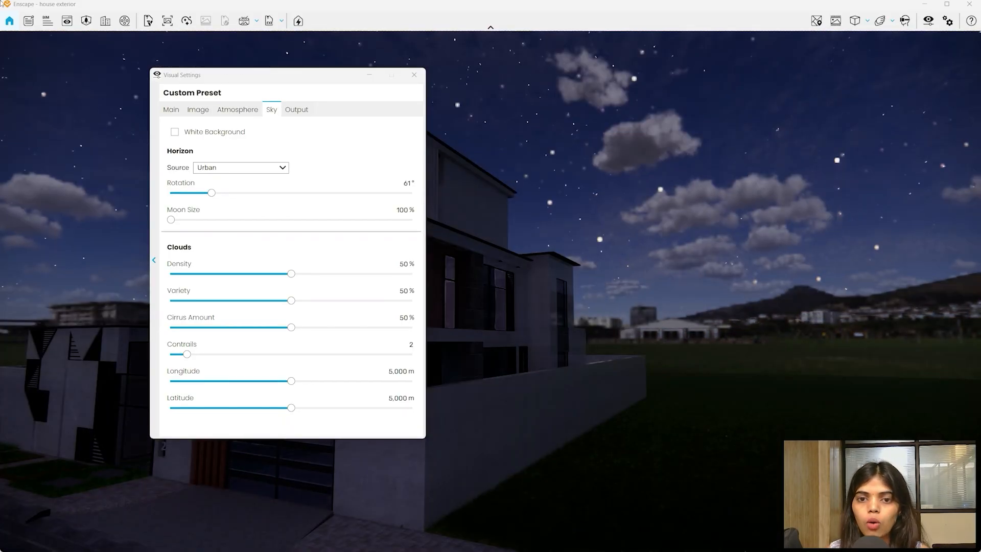
drag(461, 201, 682, 138)
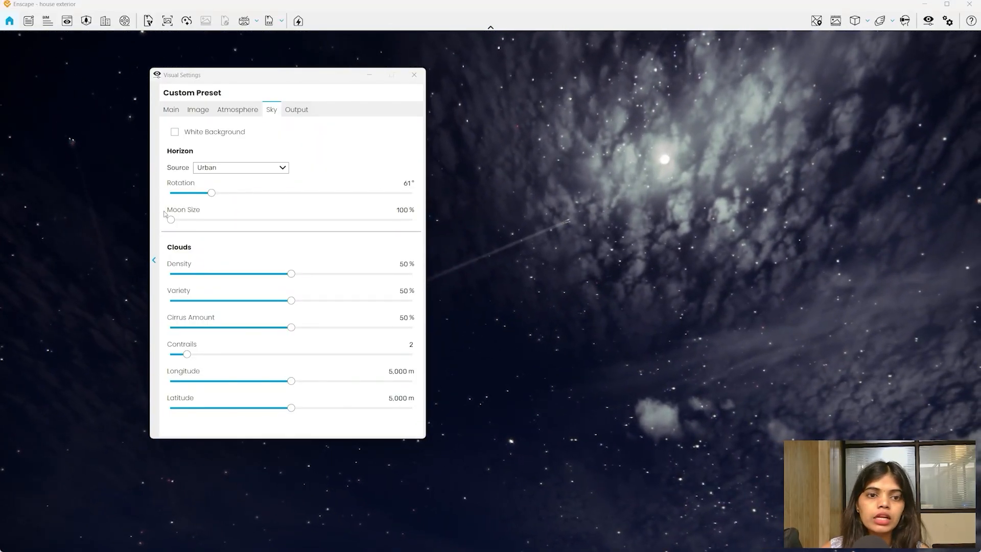
drag(171, 220, 778, 215)
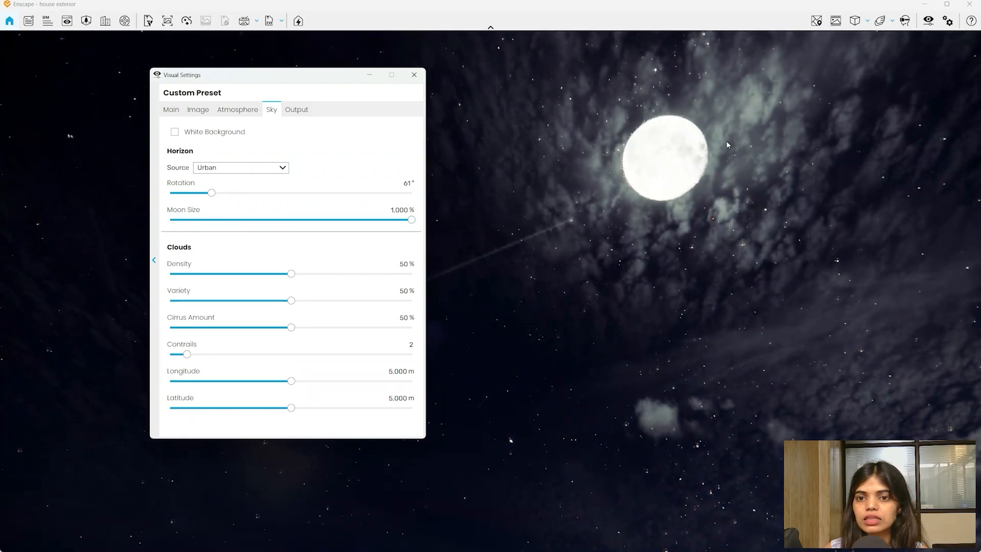
key(ctrl+z)
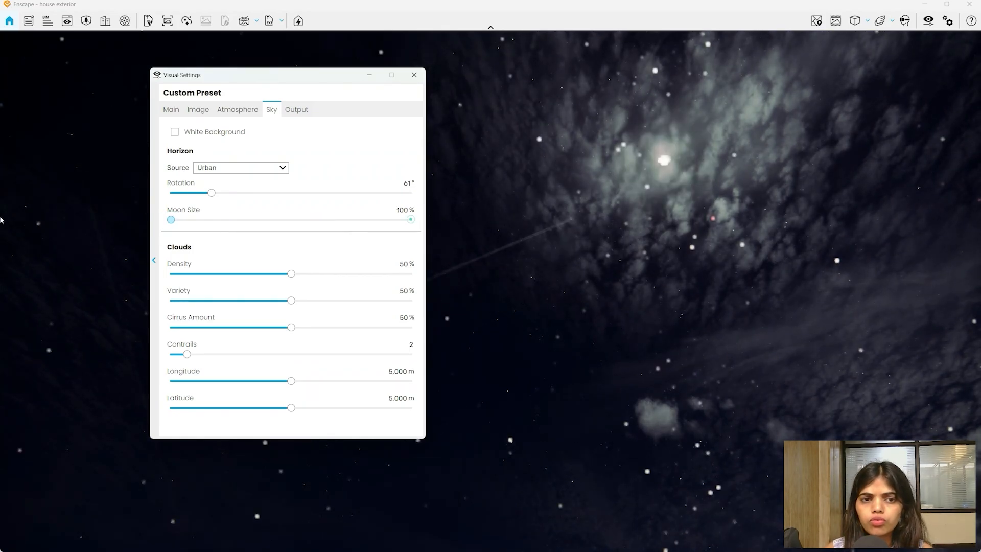
drag(491, 219, 503, 163)
shift+right_drag(502, 163, 0, 97)
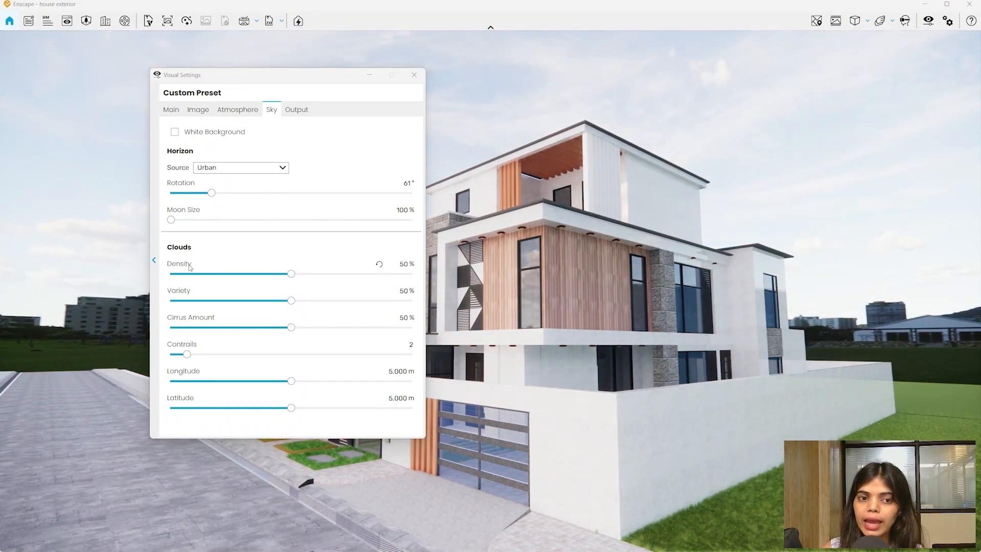
- Raise cloud density to 100% and reduce cloud variety to about 12%
drag(754, 325, 690, 278)
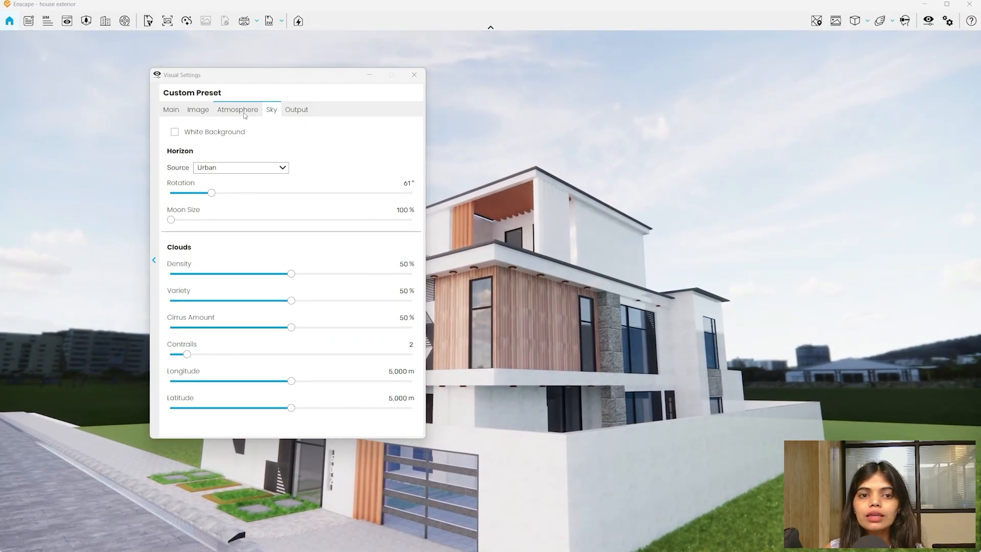
click(240, 110)
click(171, 237)
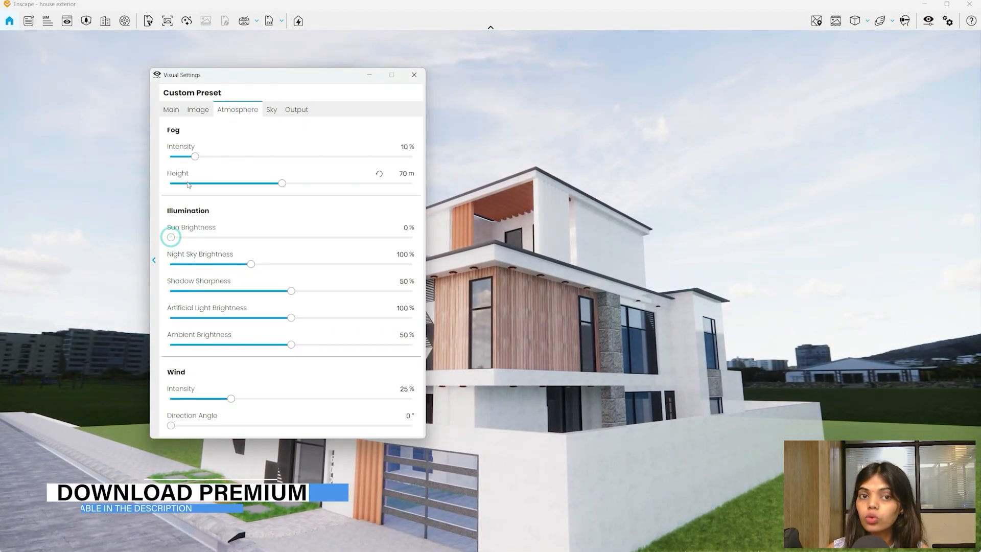
click(272, 110)
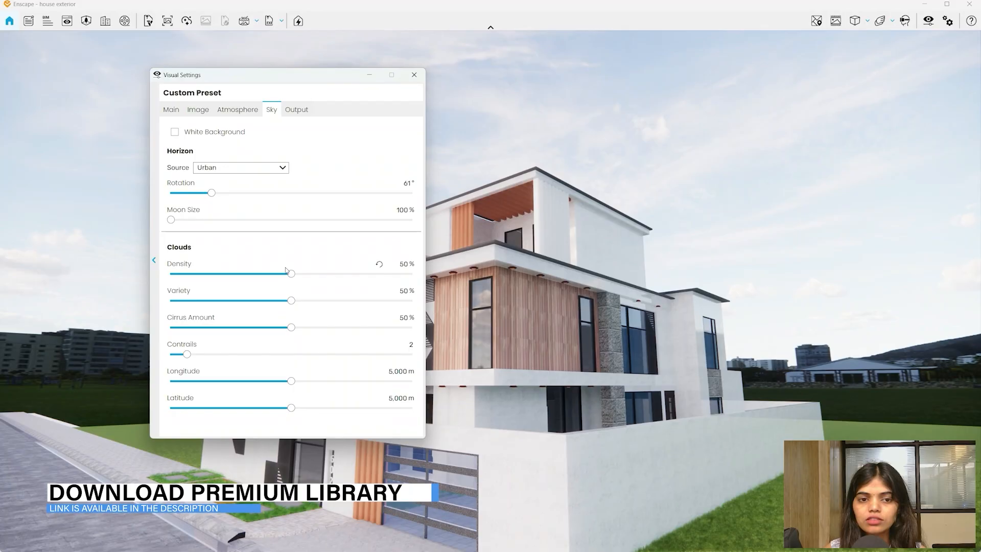
drag(291, 273, 412, 274)
drag(791, 275, 788, 145)
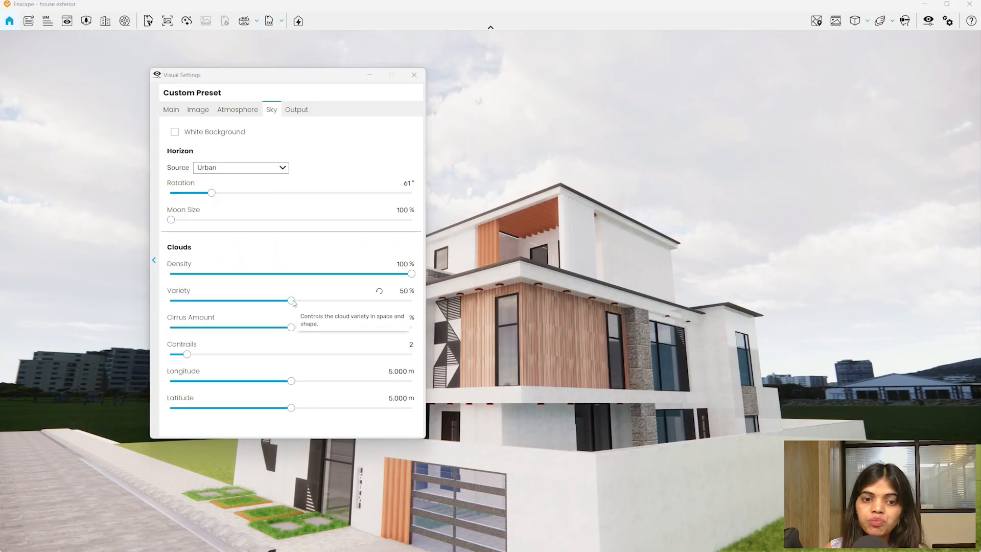
mouse_move(292, 300)
mouse_down()
mouse_move(171, 300)
mouse_move(414, 302)
mouse_move(30, 401)
mouse_move(295, 300)
mouse_up()
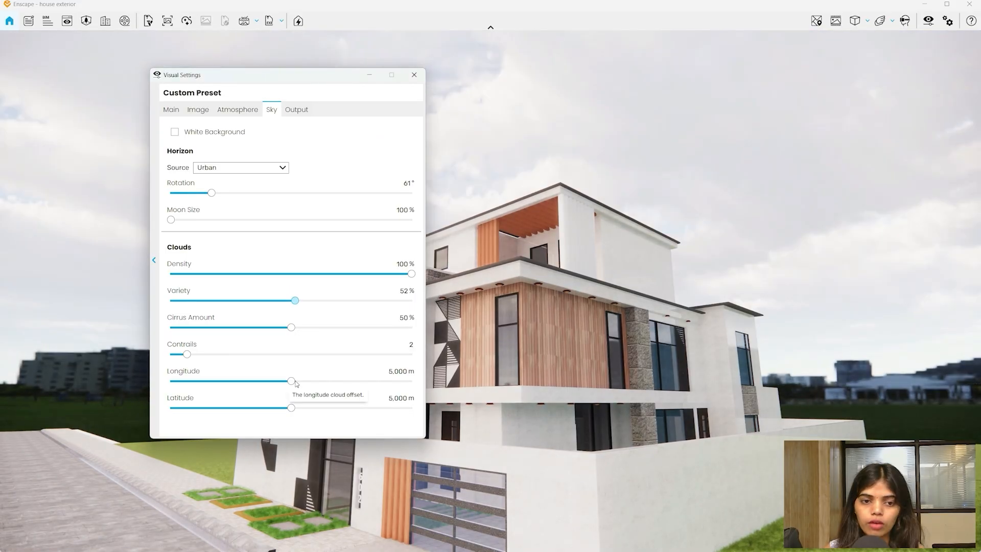
drag(296, 383, 275, 372)
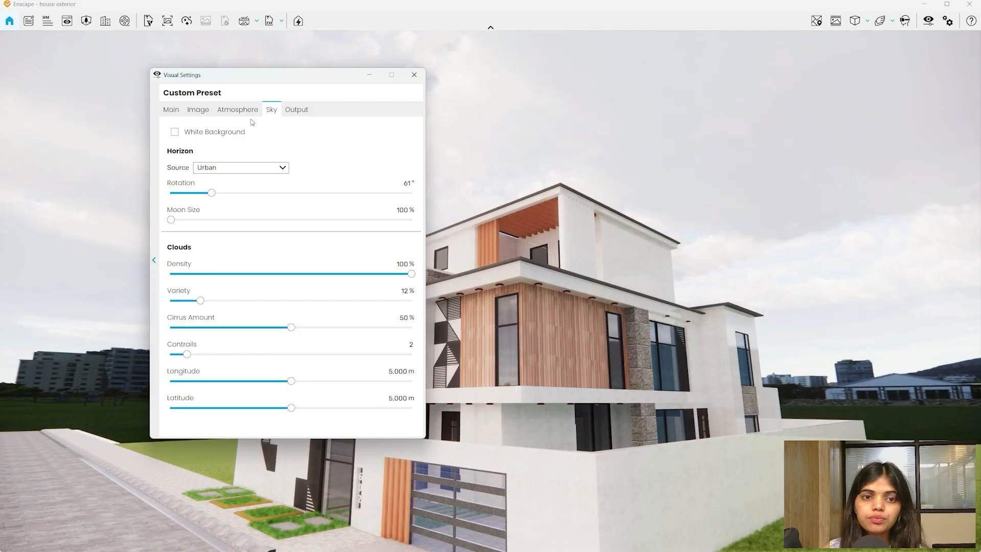
- Raise Sun Brightness to 19% and drop cloud density to 0% for a clear sky
click(237, 110)
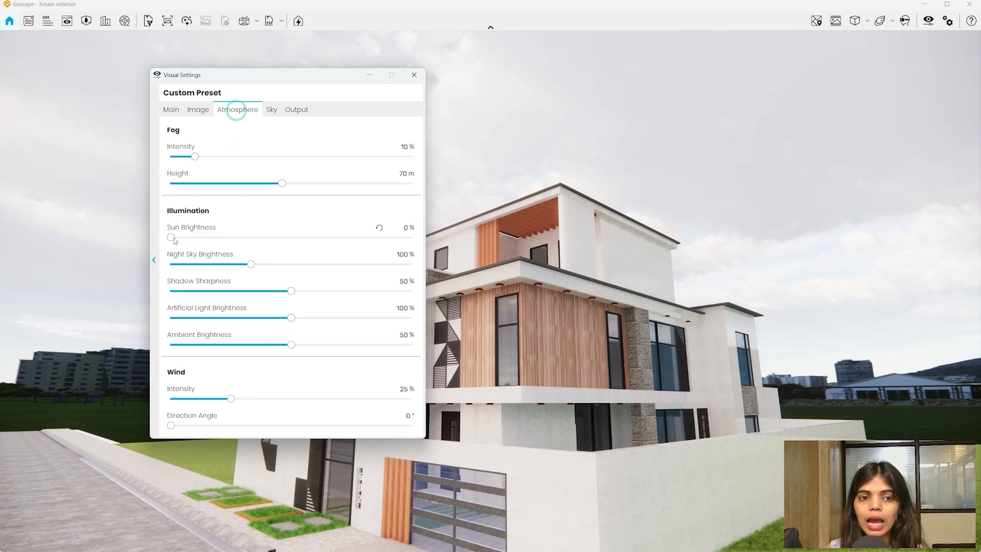
mouse_move(173, 237)
mouse_down()
mouse_move(203, 242)
mouse_move(182, 245)
mouse_up()
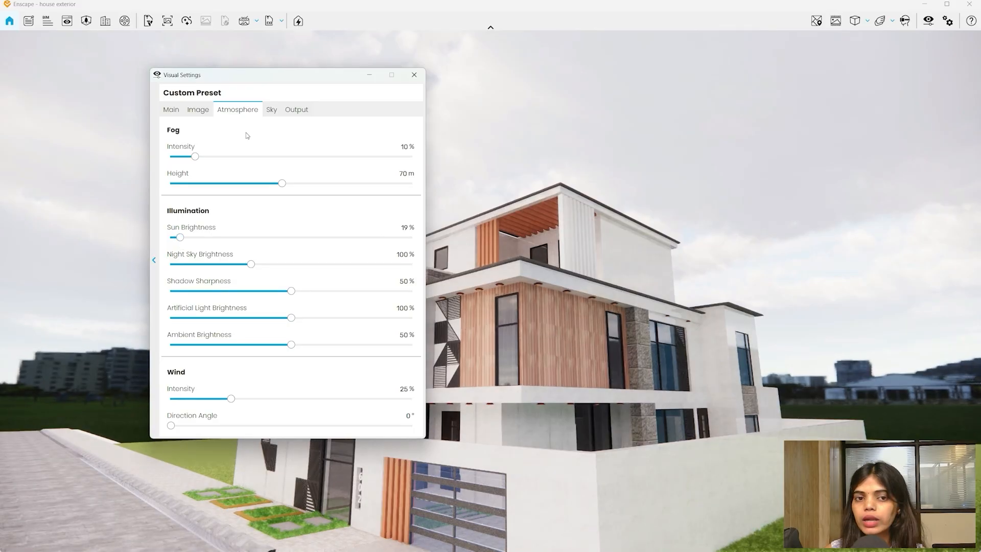
click(277, 112)
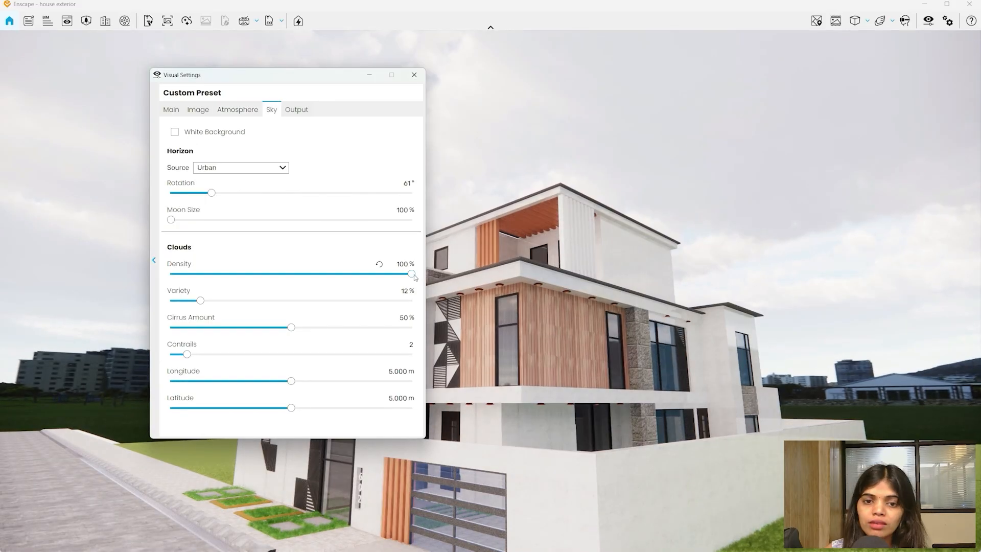
drag(412, 274, 169, 274)
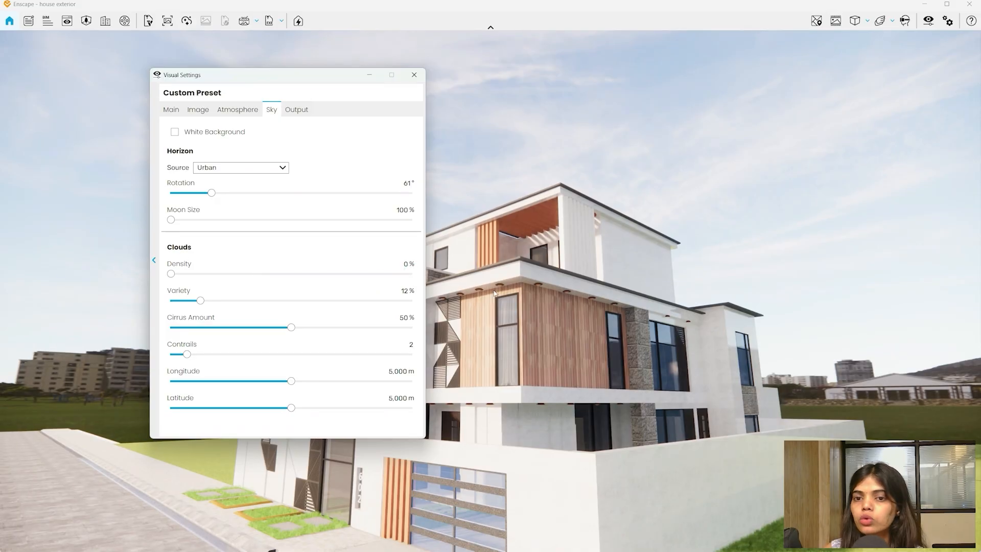
drag(494, 292, 654, 222)
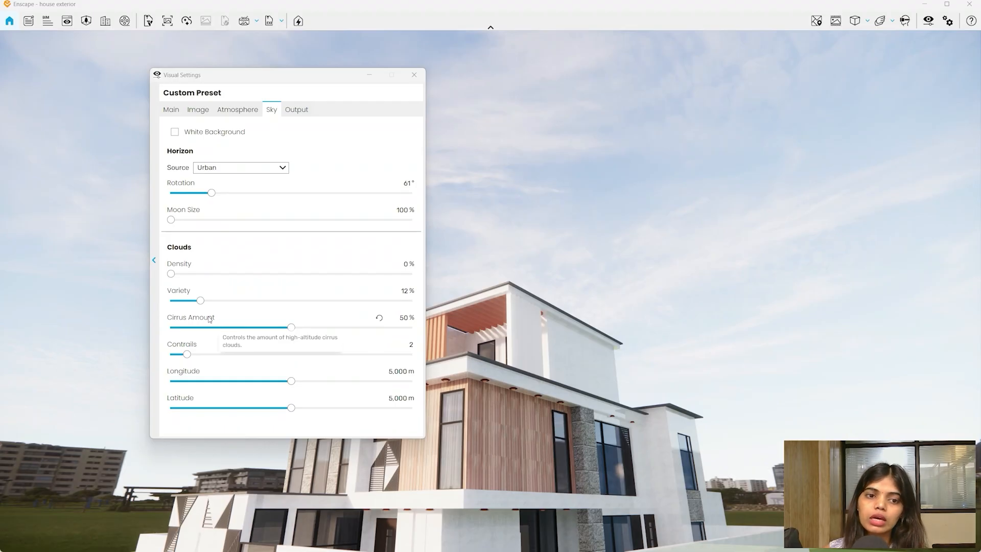
- Reduce Cirrus Amount to 32% and try adding airplane contrails
drag(170, 273, 1, 353)
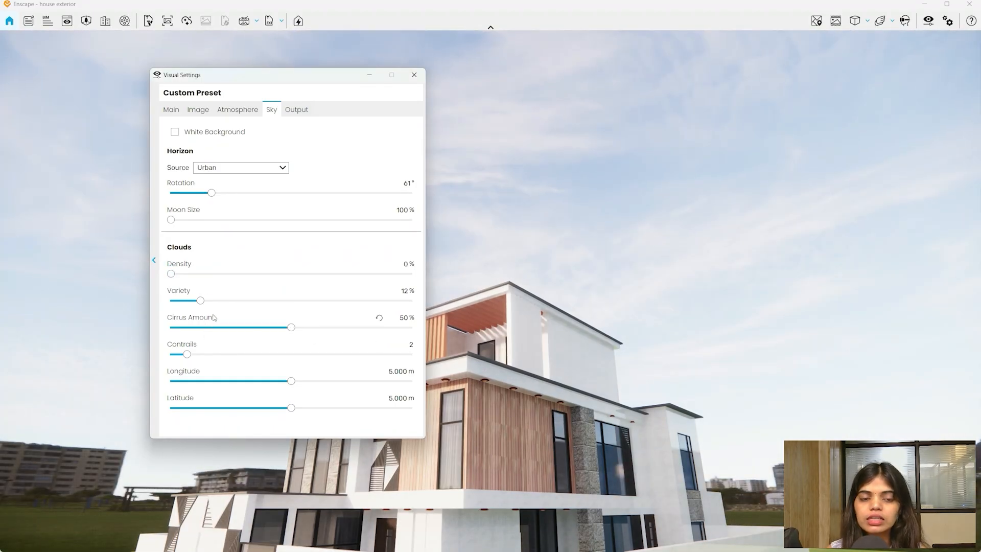
click(289, 327)
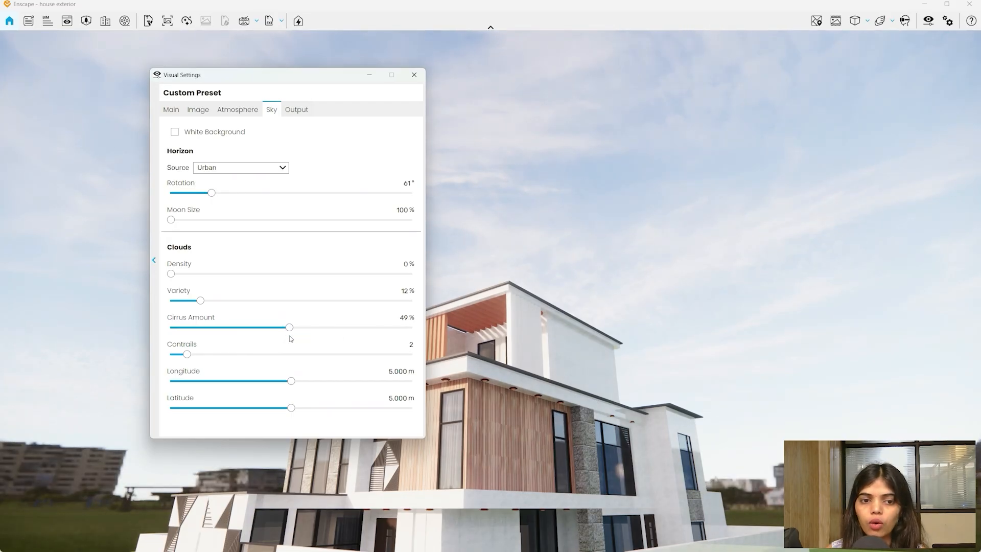
drag(288, 328, 229, 351)
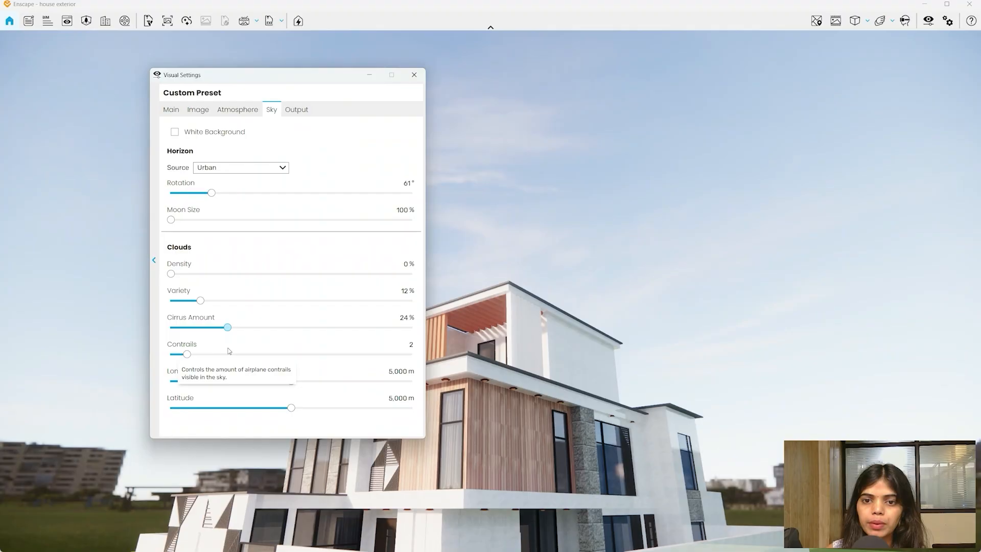
drag(153, 490, 122, 539)
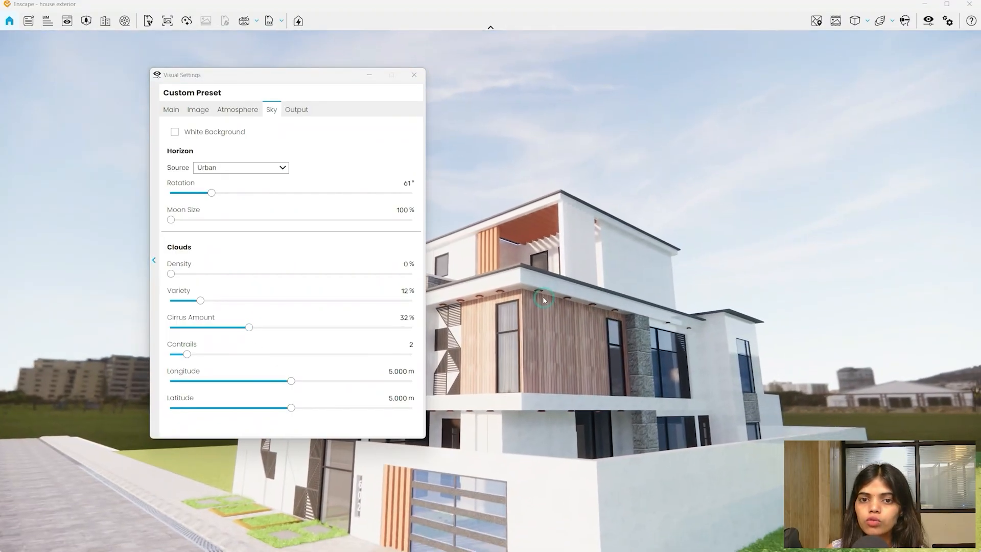
drag(203, 357, 539, 351)
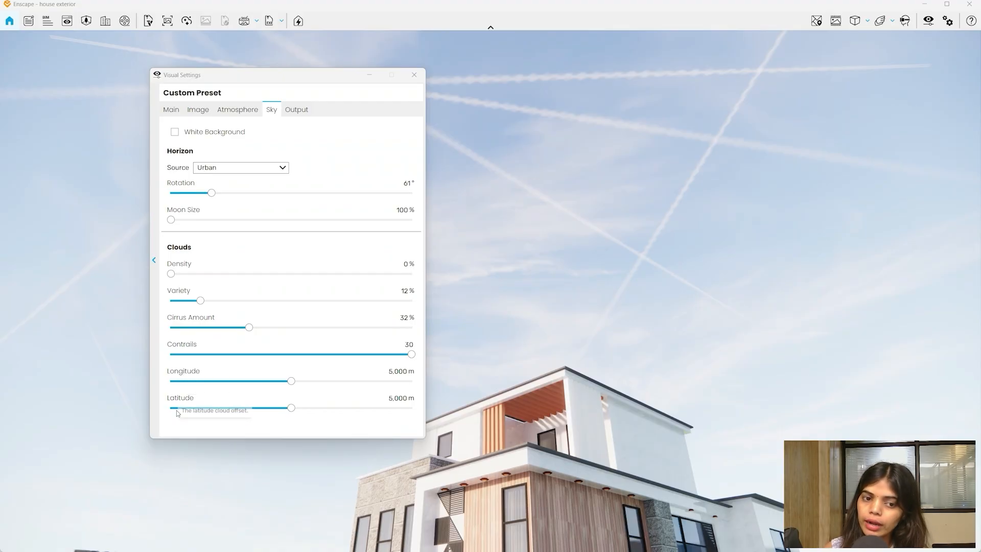
- Set cloud Longitude to 5,717 m and Latitude to 0 m, and remove all contrails
drag(291, 380, 369, 381)
drag(349, 412, 96, 420)
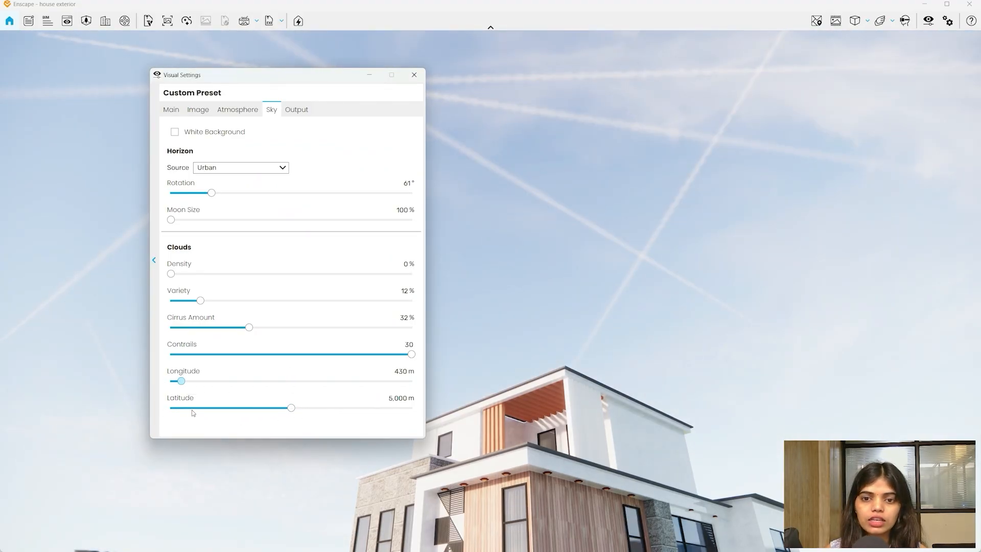
drag(193, 413, 111, 418)
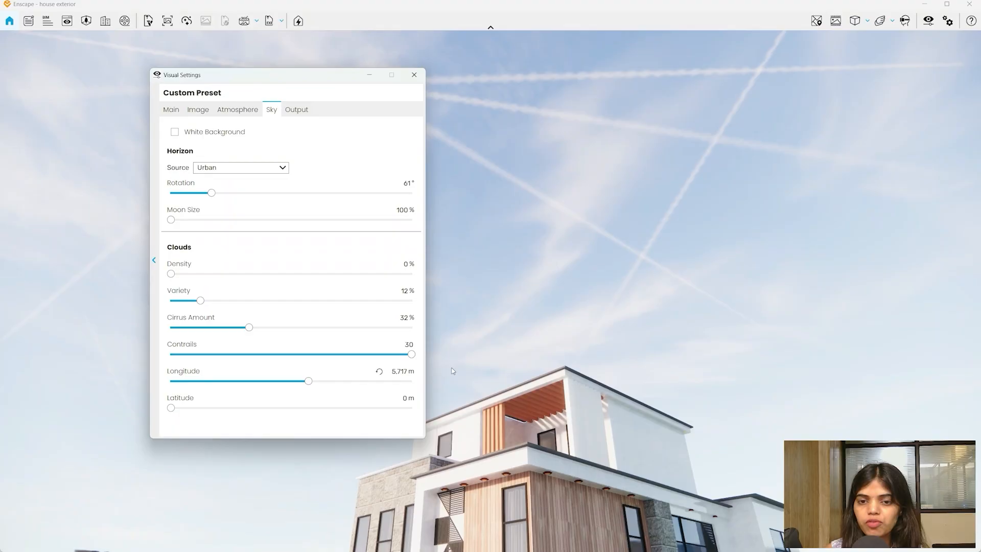
drag(402, 358, 168, 358)
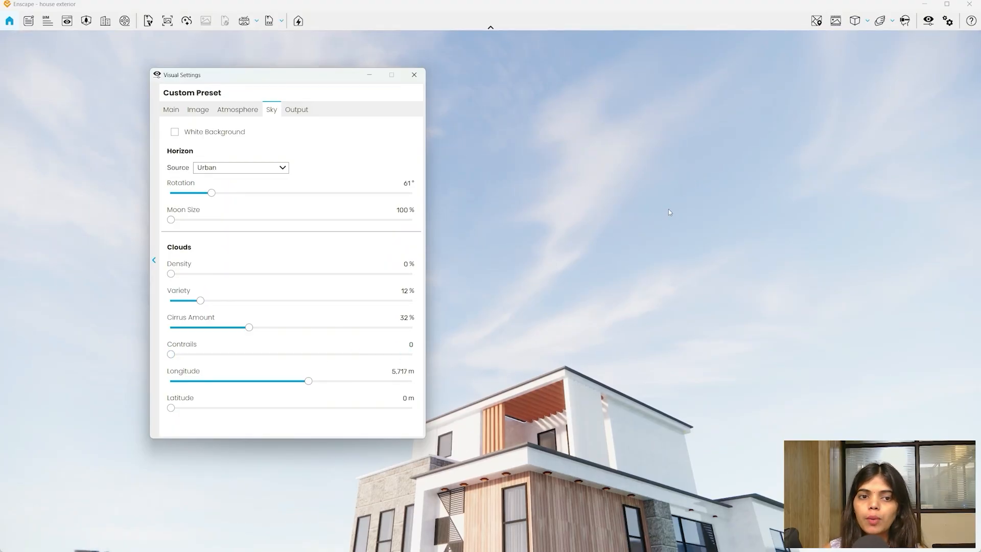
drag(599, 228, 598, 399)
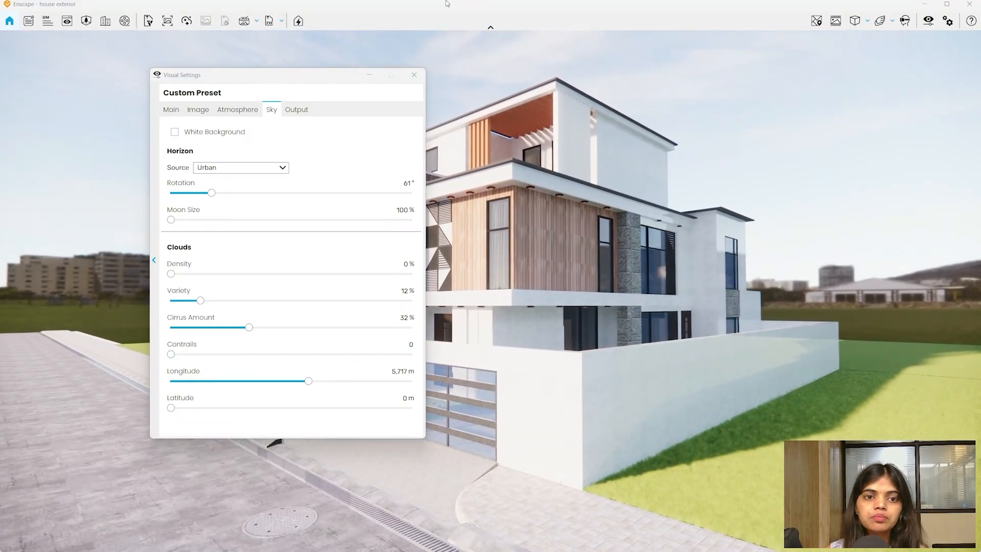
- Switch the horizon source to Skybox
click(215, 167)
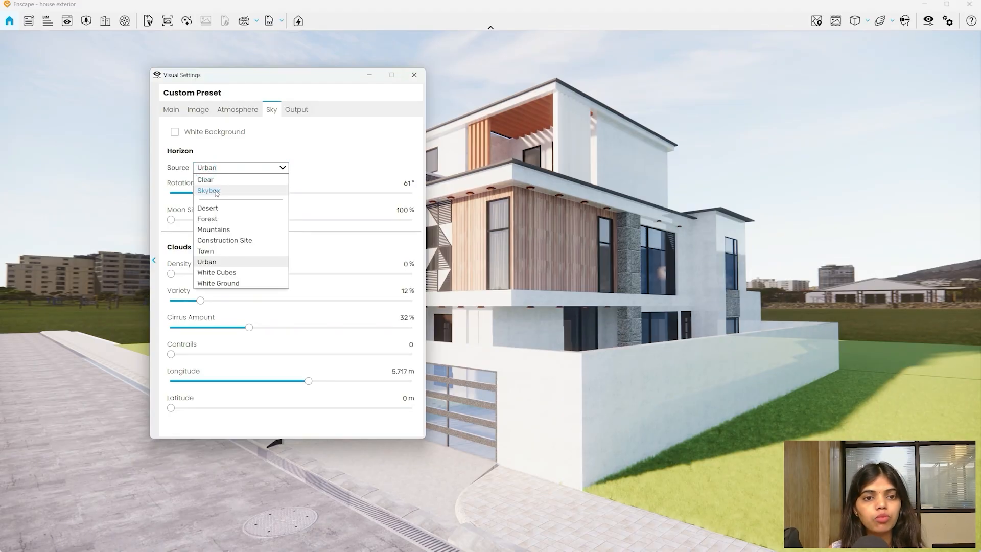
click(209, 190)
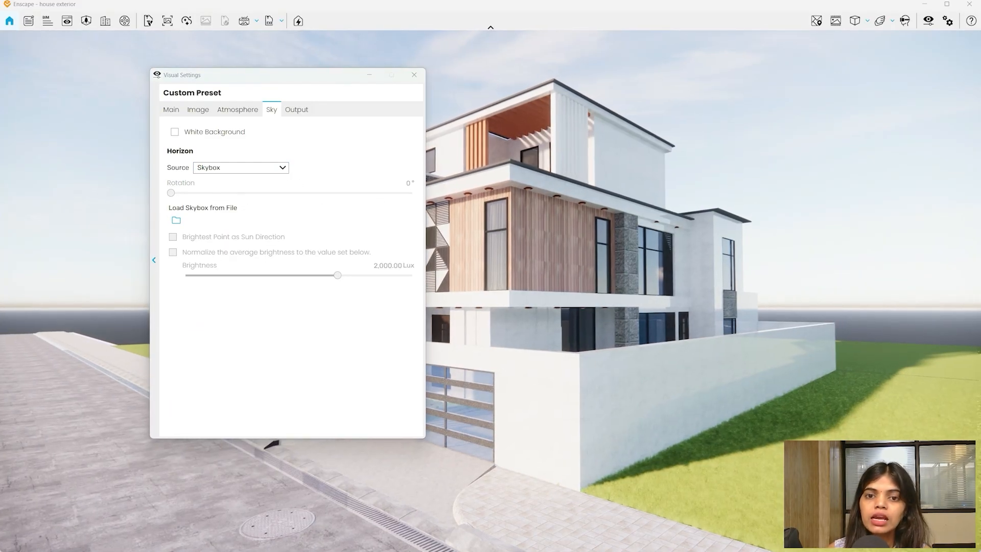
drag(738, 296, 767, 242)
key(a)
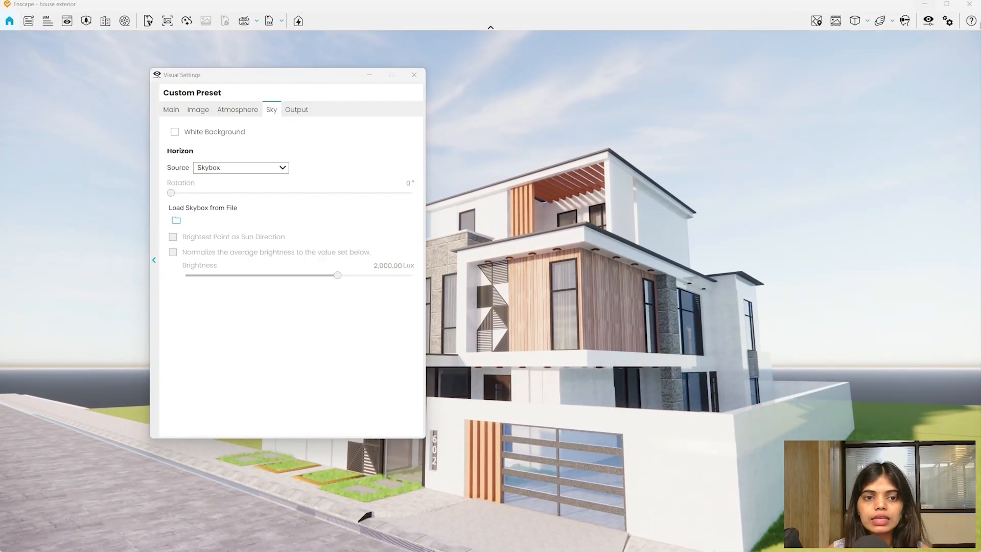
click(218, 167)
click(214, 189)
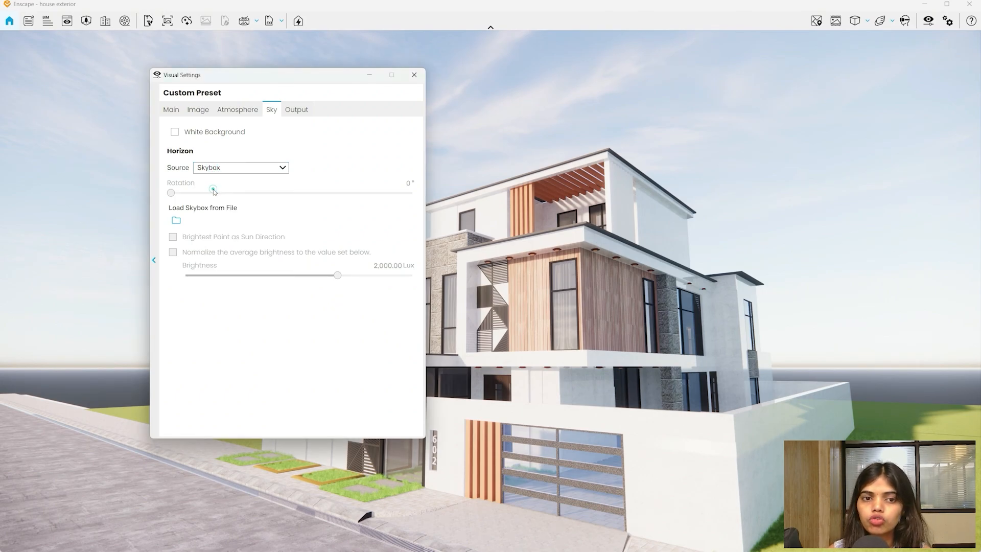
- Load 815-hdri-skies-com.hdr from Downloads as the skybox image
click(177, 221)
click(179, 229)
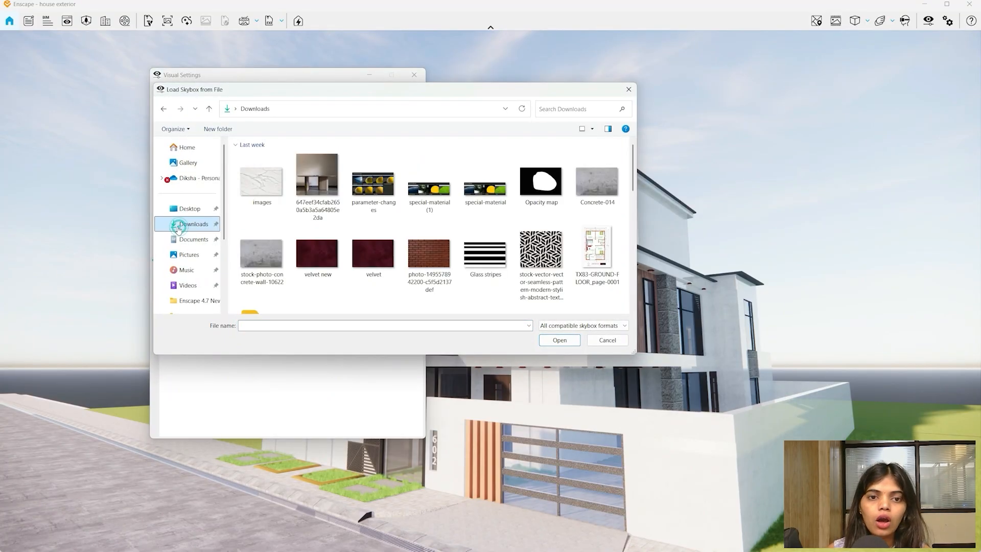
scroll(533, 207, down, 10)
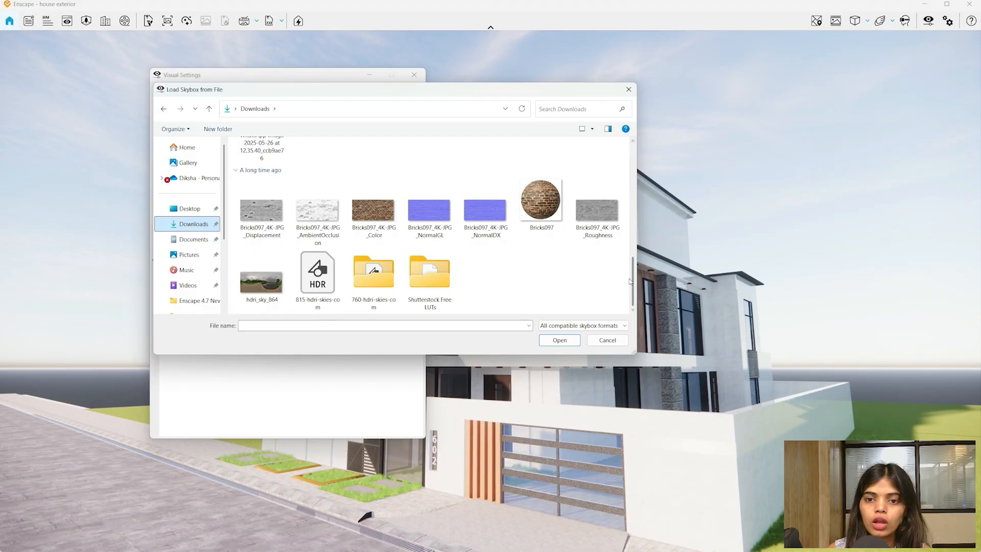
click(328, 289)
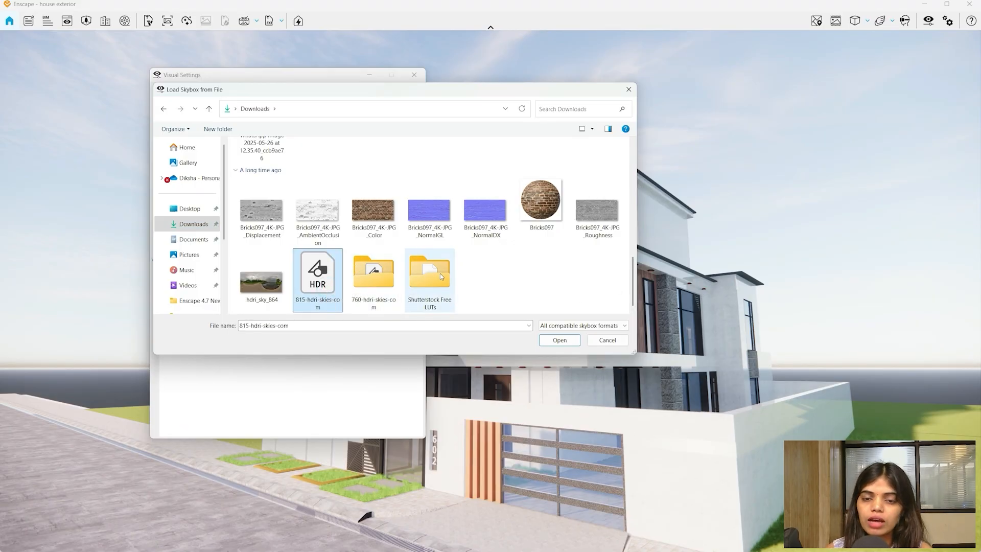
click(566, 343)
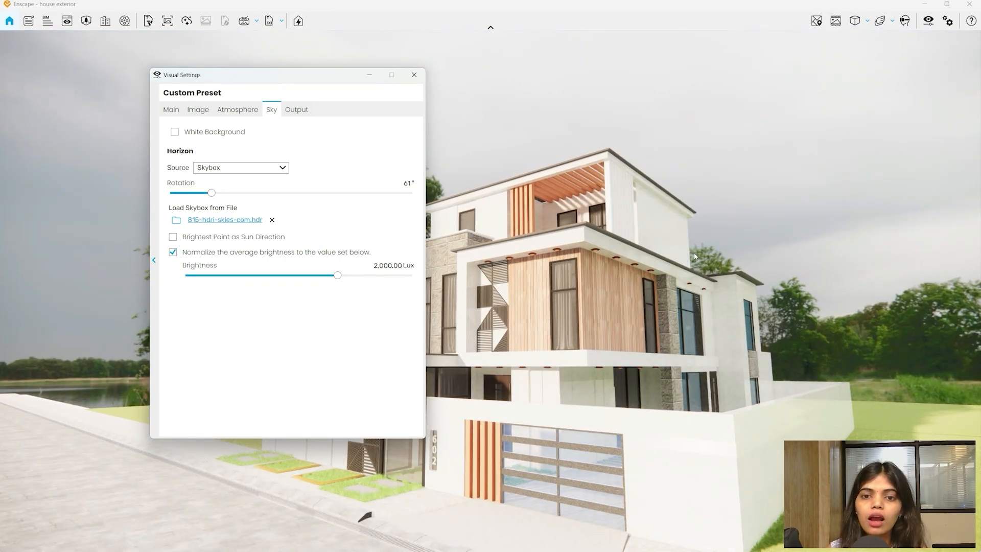
- Use the skybox's brightest point as sun direction and rotate the skybox to 193°
drag(578, 325, 579, 299)
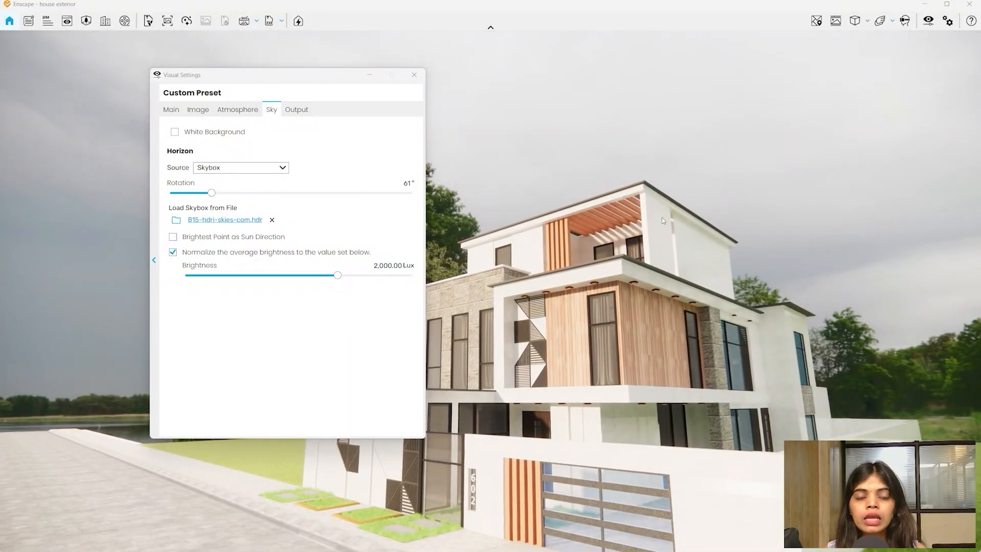
drag(211, 193, 93, 225)
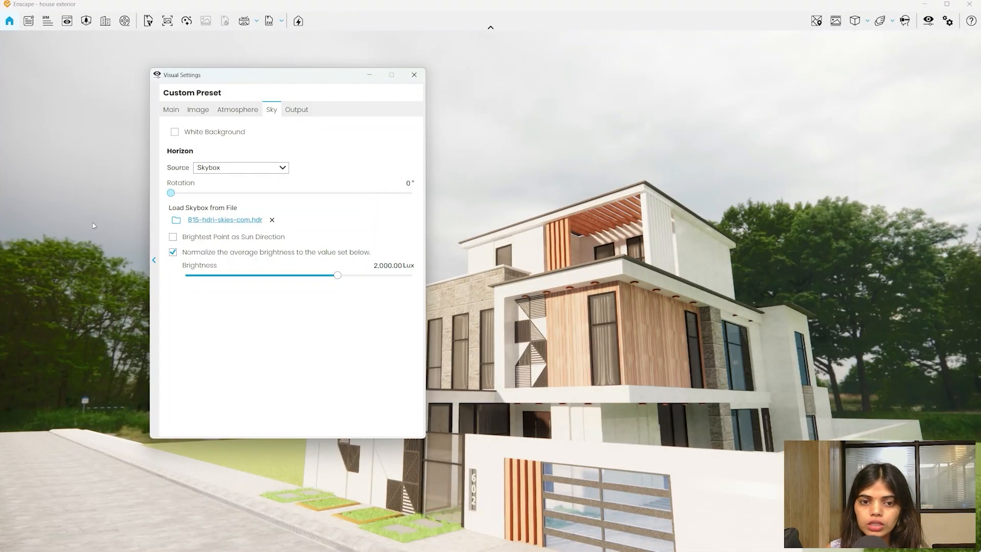
click(172, 238)
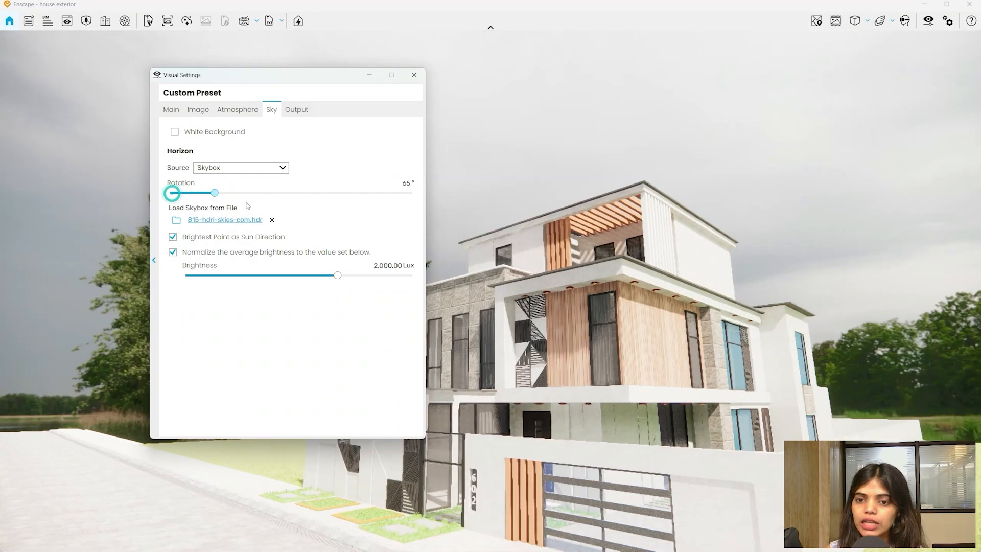
drag(171, 193, 309, 202)
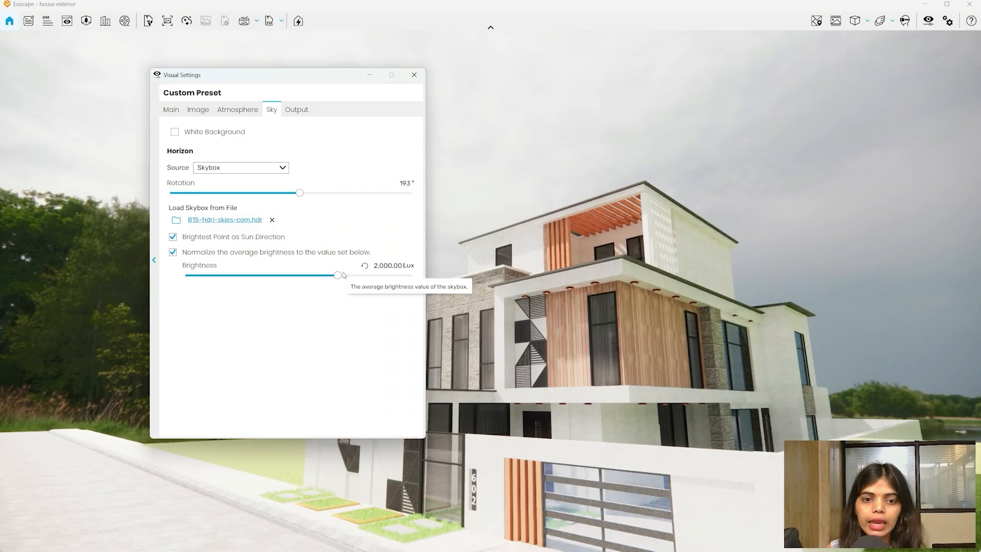
- Reset exposure to 50% and raise skybox brightness to 45,503.23 Lux
drag(339, 275, 373, 276)
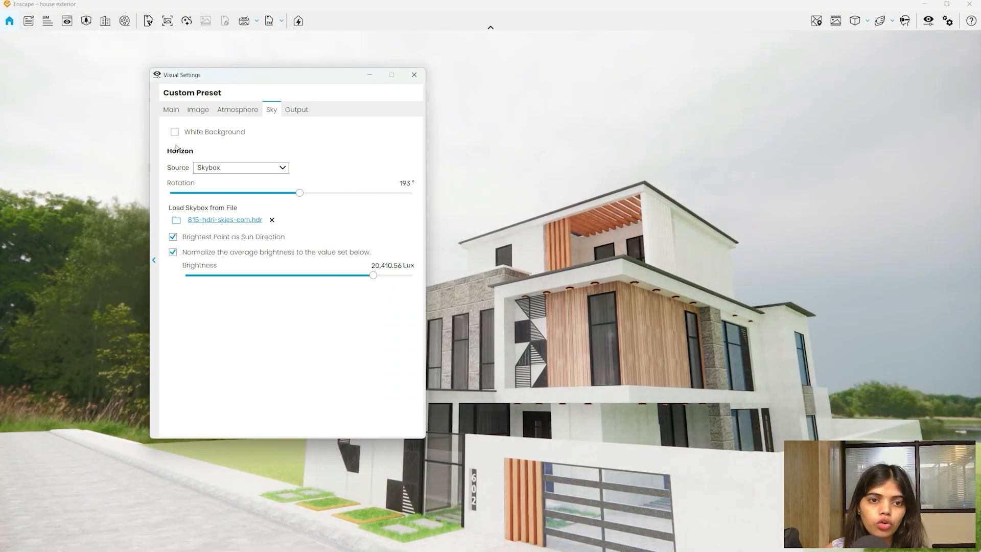
click(171, 109)
click(379, 249)
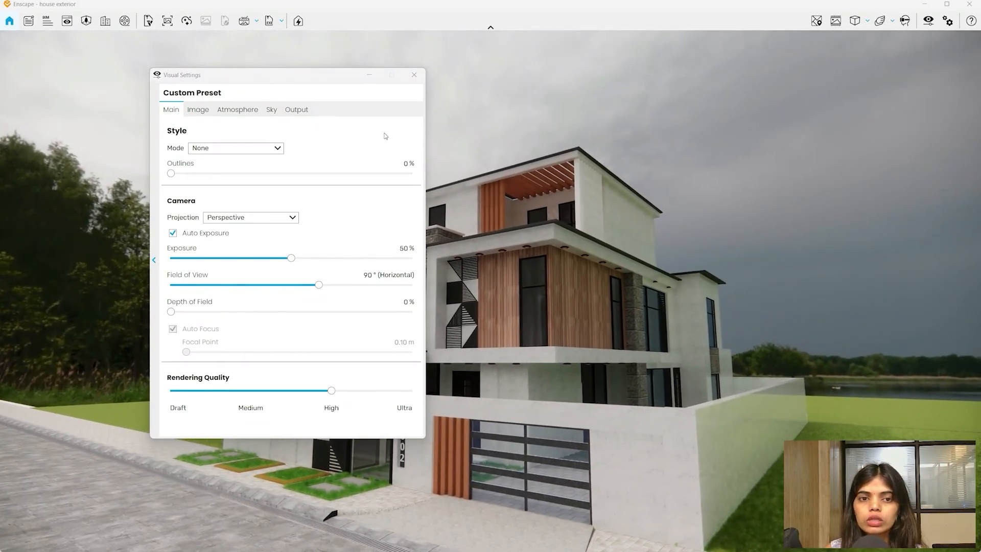
click(272, 110)
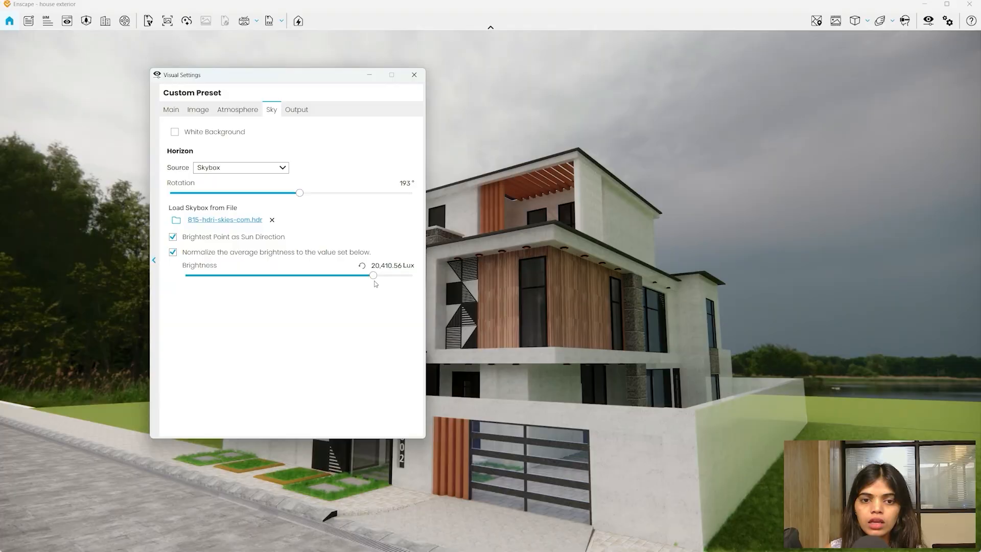
mouse_move(375, 283)
mouse_down()
mouse_move(353, 282)
mouse_move(386, 289)
mouse_up()
- Try Sun Brightness extremes and settle it at 25%
click(237, 109)
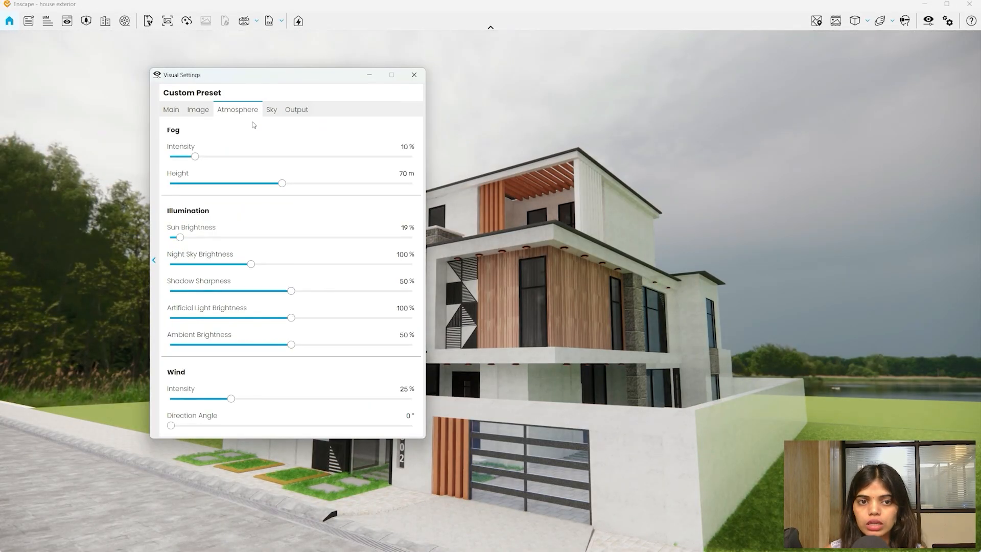
drag(181, 237, 99, 243)
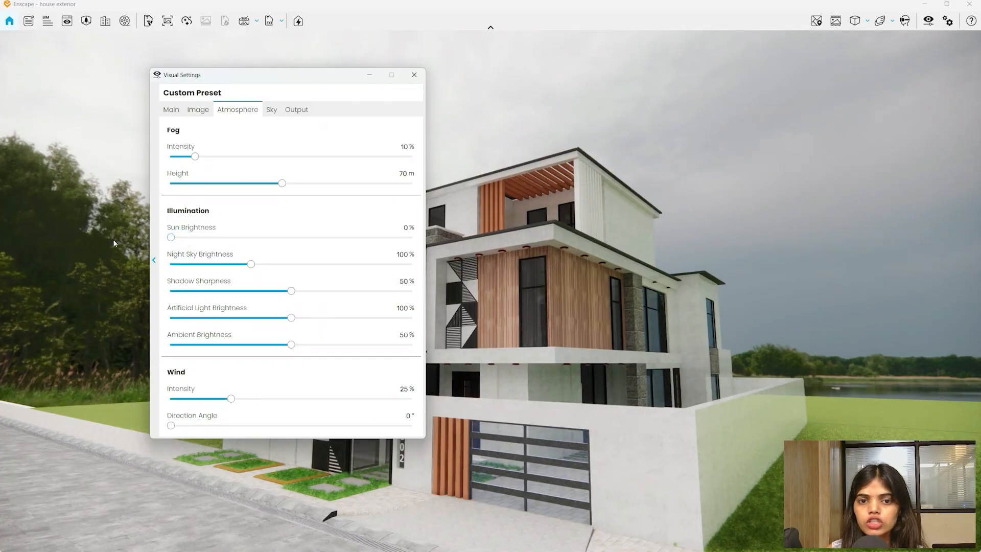
mouse_move(172, 238)
mouse_down()
mouse_move(428, 243)
mouse_move(163, 250)
mouse_up()
click(268, 112)
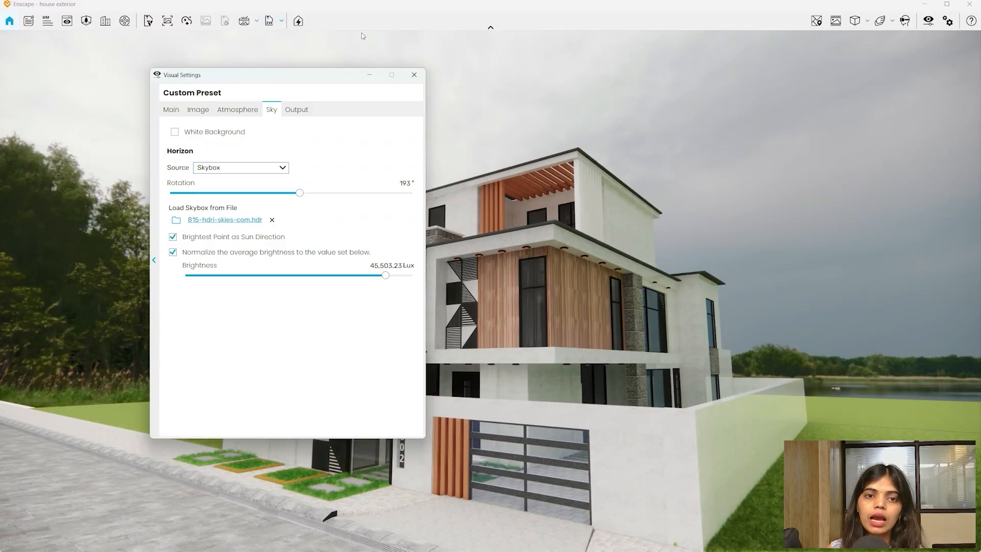
drag(330, 70, 328, 38)
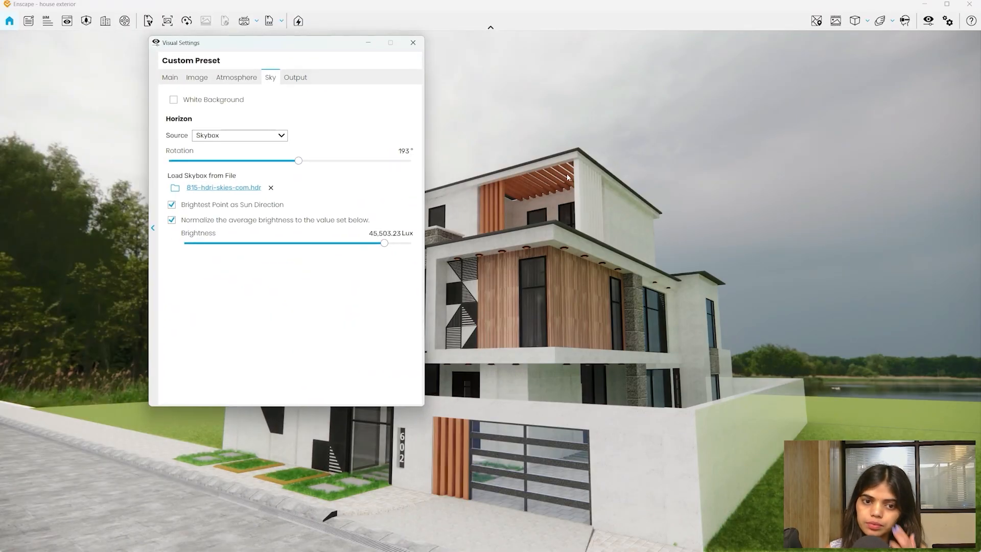
- Try the Desert and Town horizons, settling on Urban
click(223, 141)
click(215, 174)
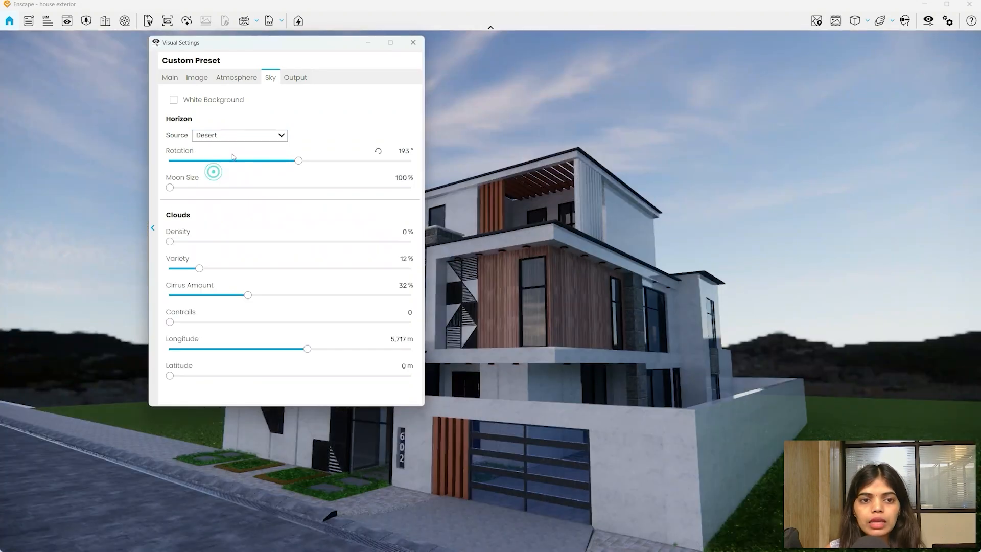
click(229, 135)
click(211, 220)
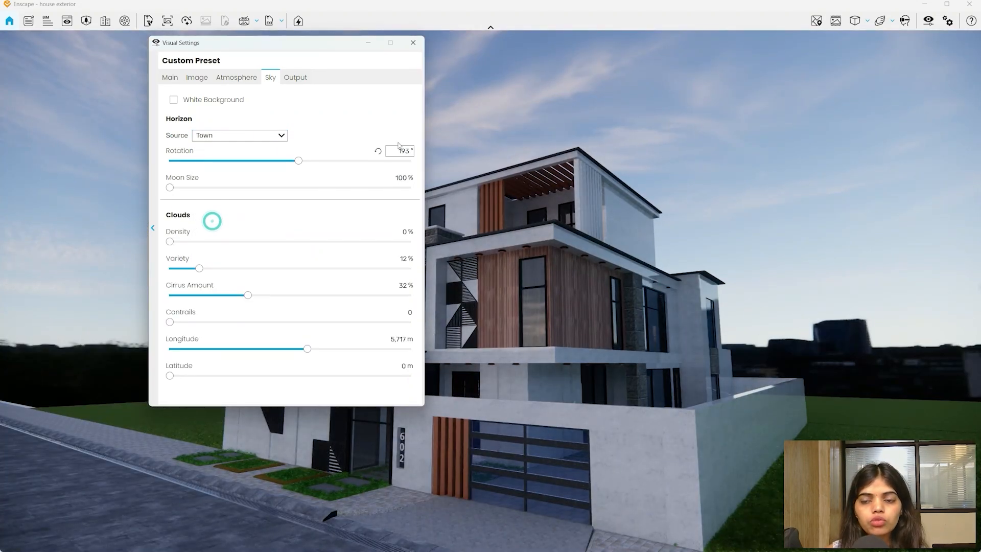
click(250, 137)
click(215, 230)
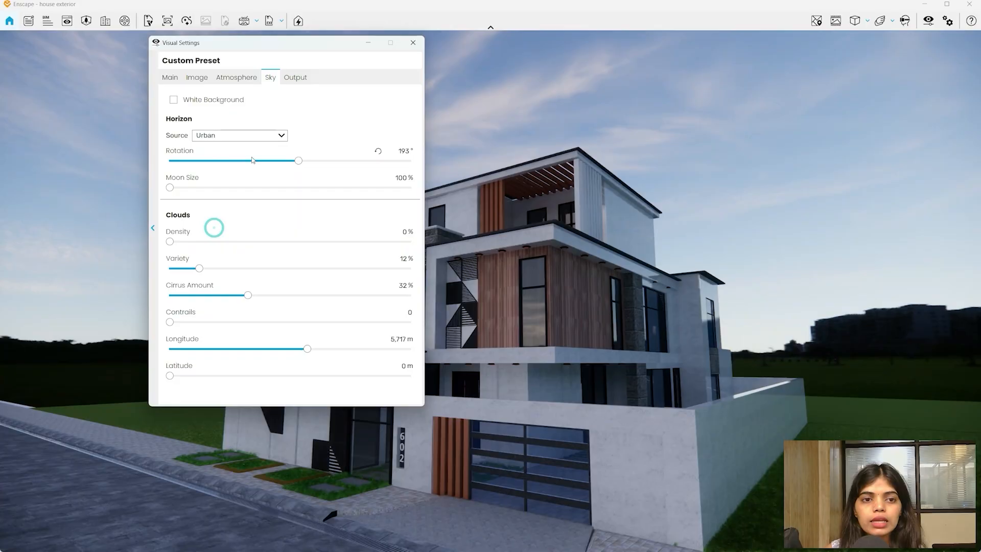
- Reset Sun Brightness to default, then dim it to 13%
click(240, 78)
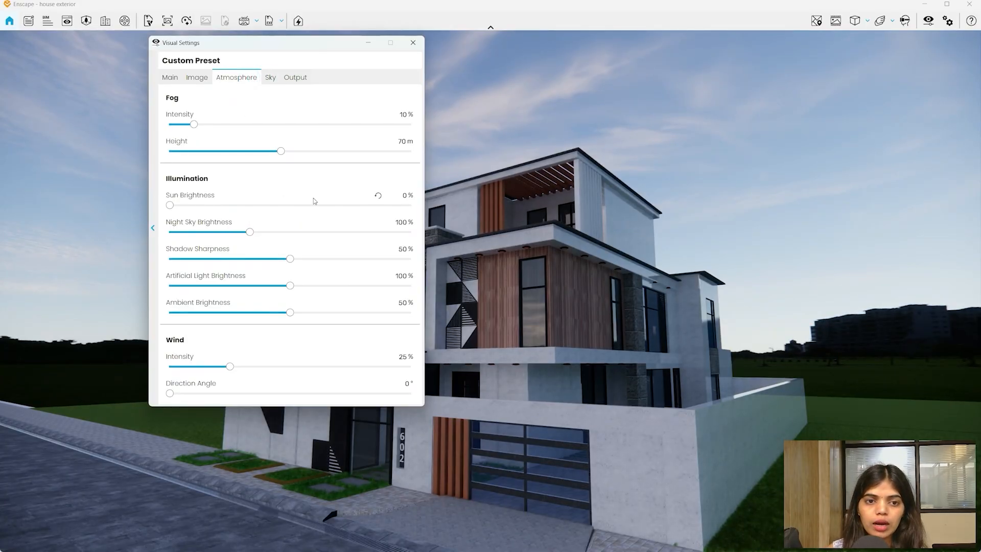
click(379, 196)
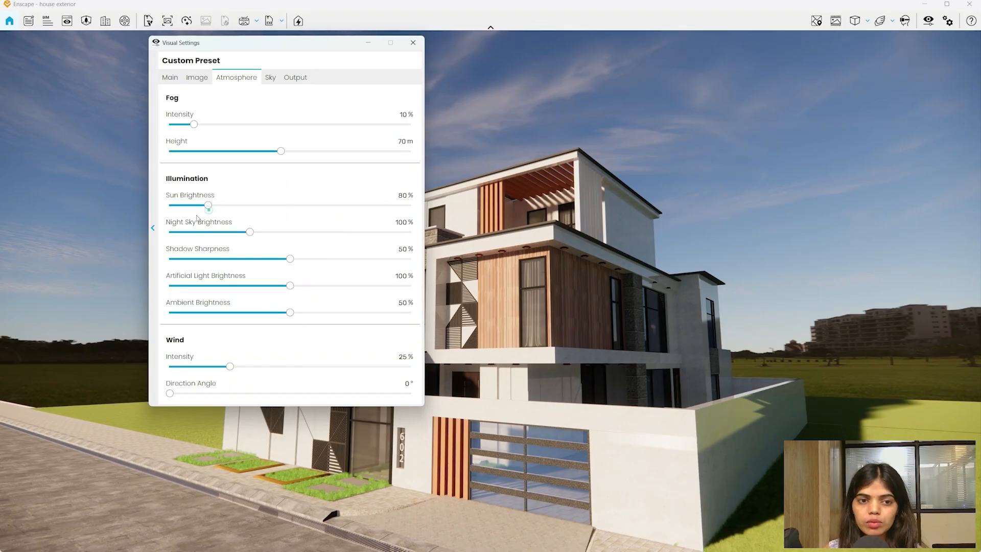
drag(208, 205, 176, 209)
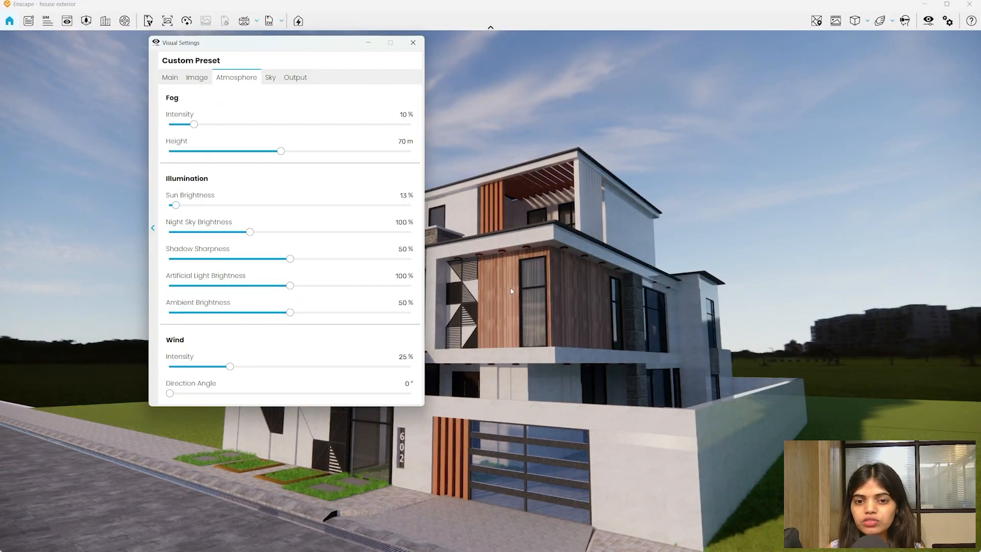
click(170, 77)
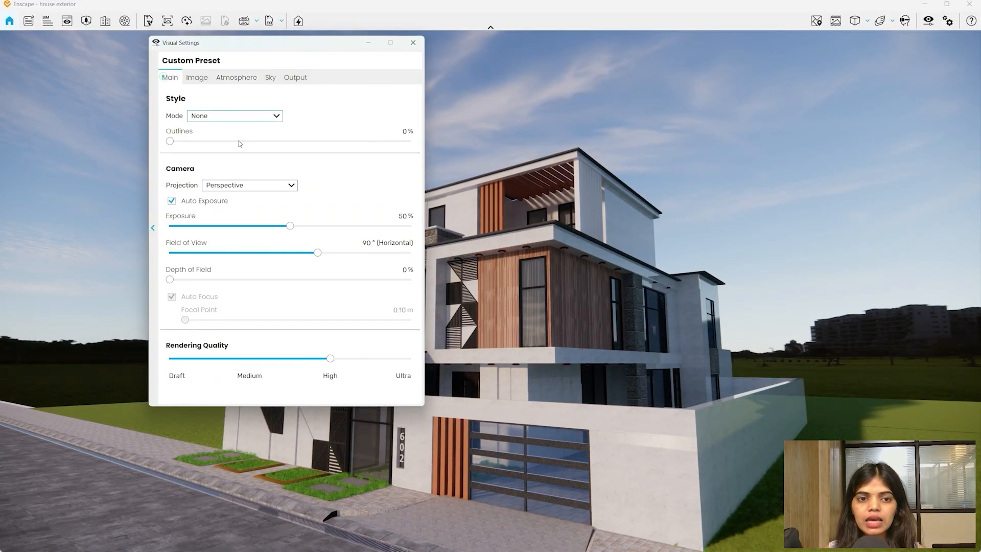
- Raise the camera exposure to 64%
click(299, 228)
drag(301, 231, 324, 226)
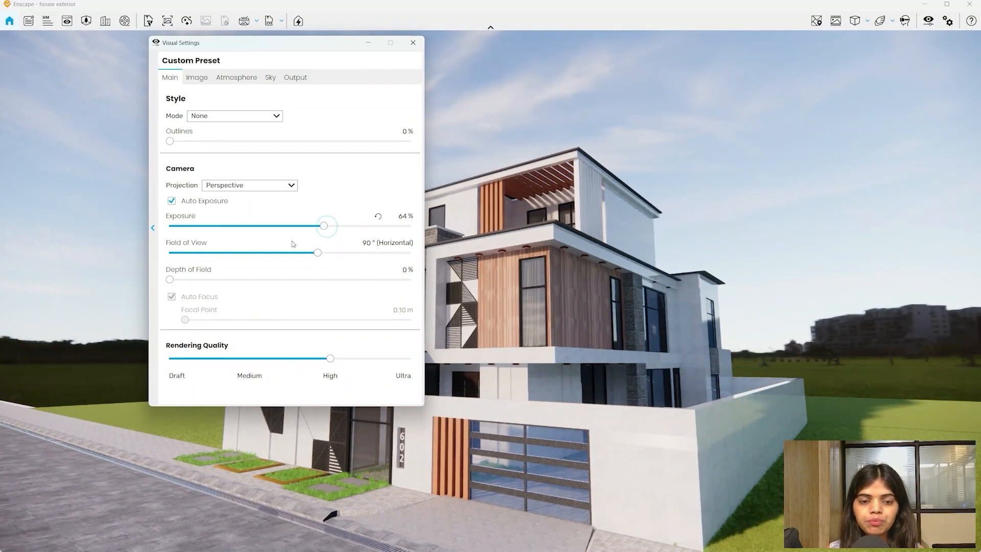
click(270, 78)
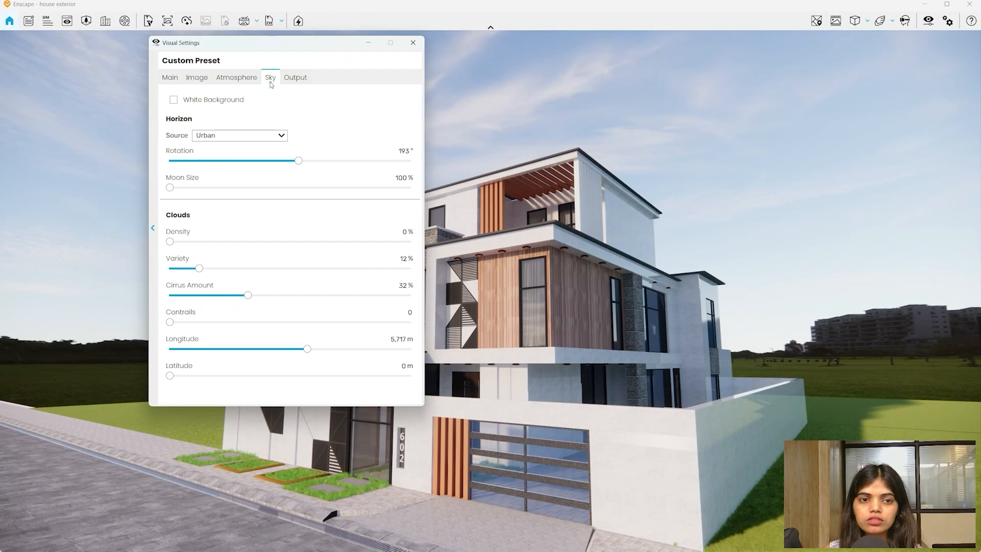
click(236, 77)
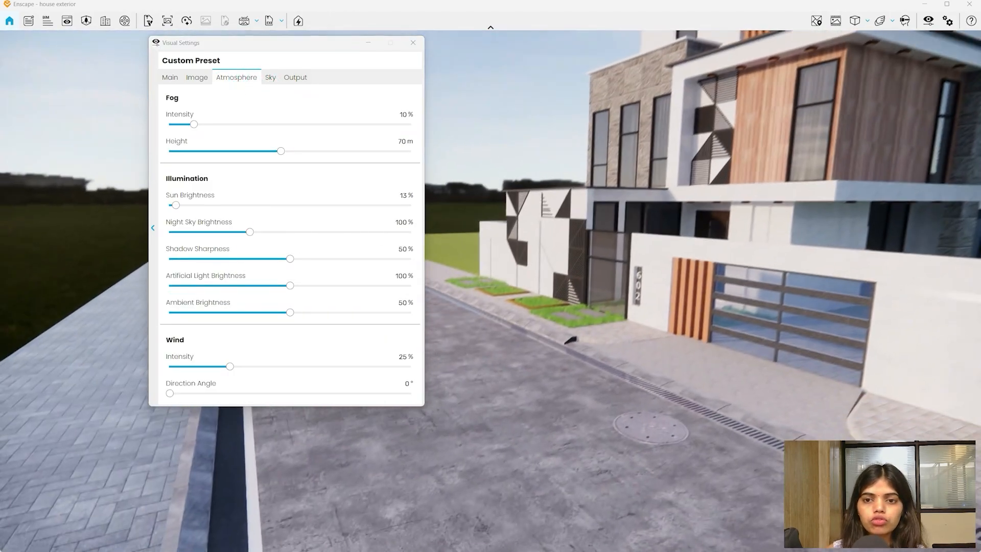
- Fly close to the wood-clad upper facade and lower Shadow Sharpness to 0%
key(w)
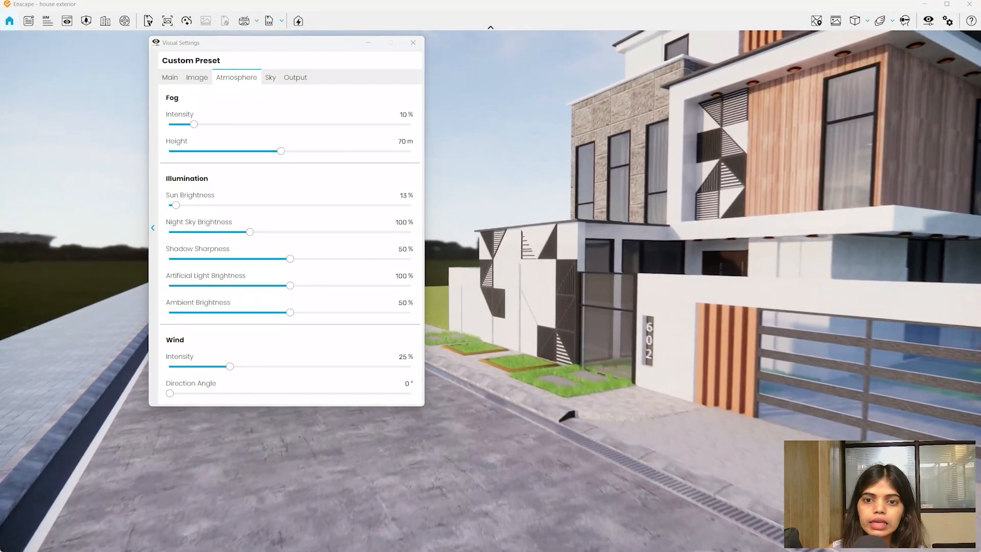
key(w)
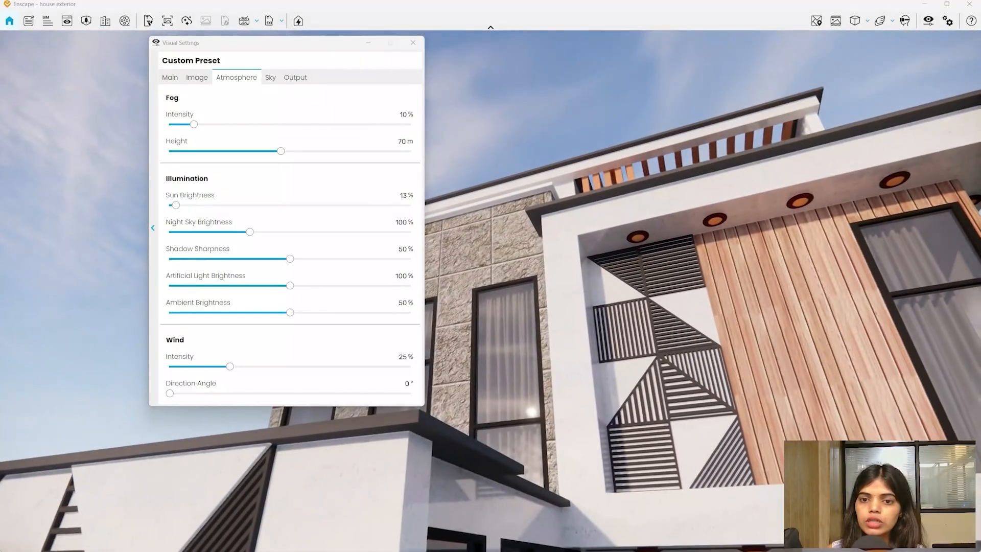
key(d)
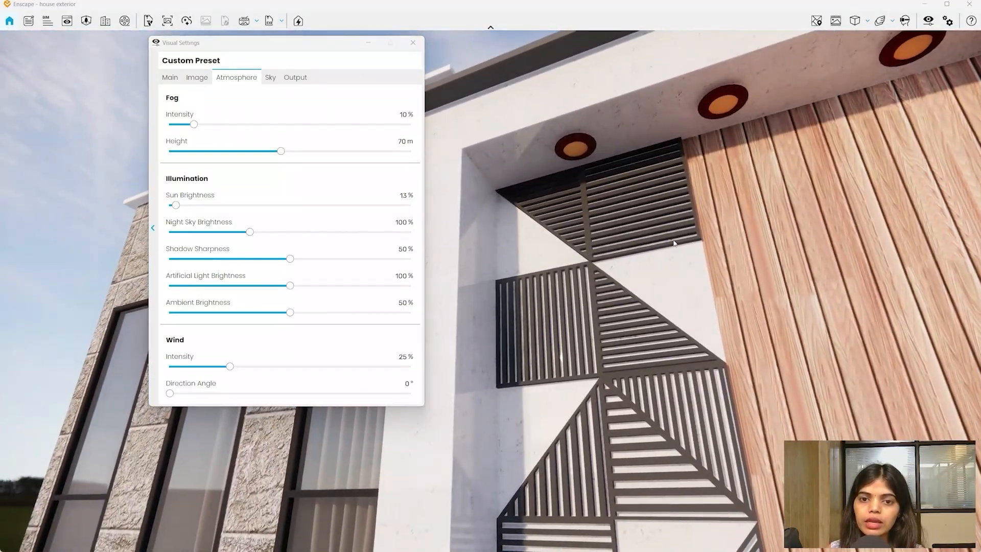
drag(290, 259, 169, 259)
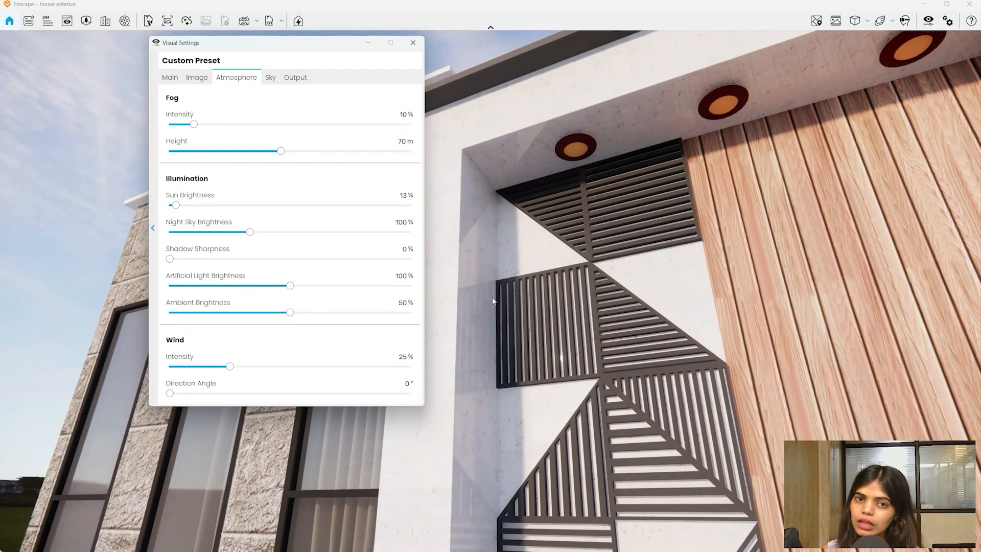
- Try 100% Shadow Sharpness, reset it to 0%, reframe the whole house, and open Sky horizon sources
drag(170, 259, 414, 258)
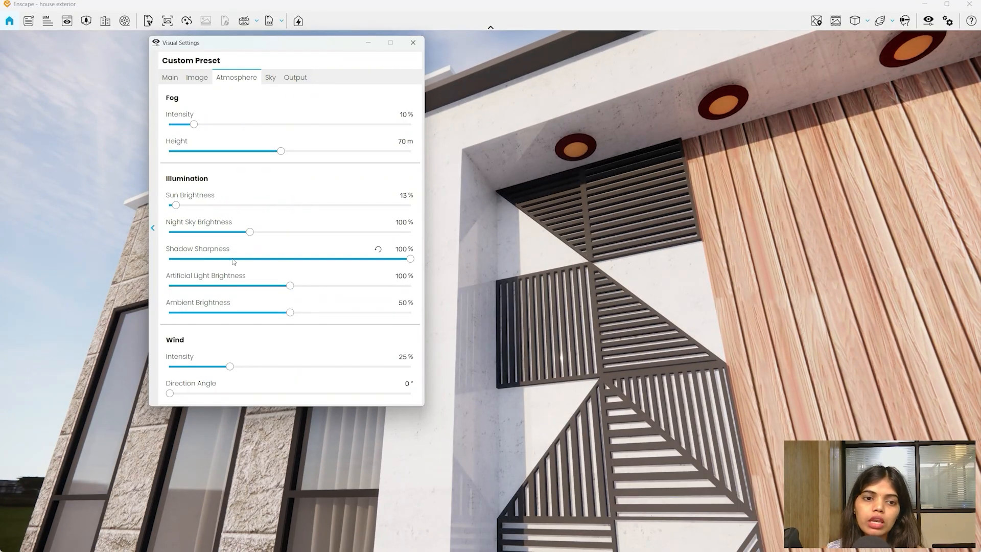
click(378, 249)
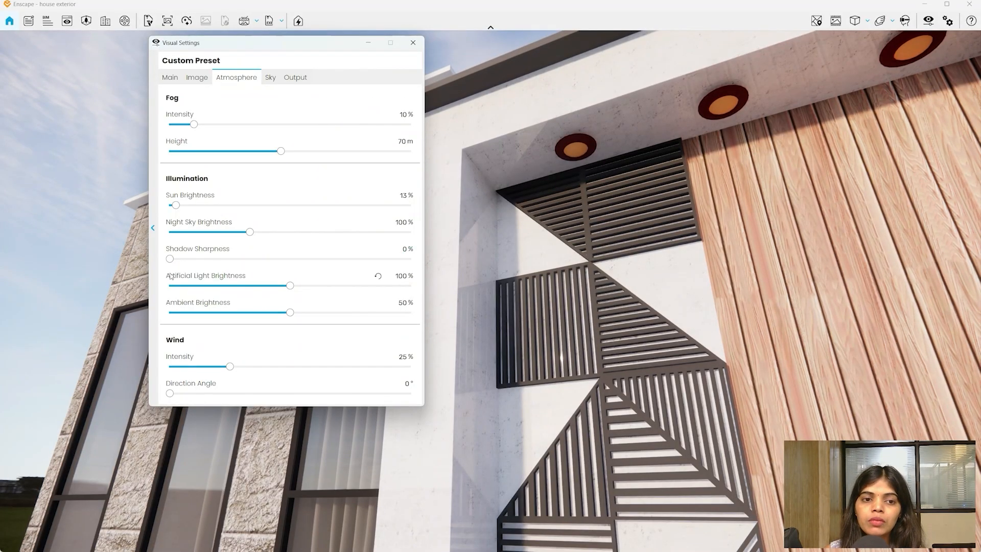
mouse_move(234, 318)
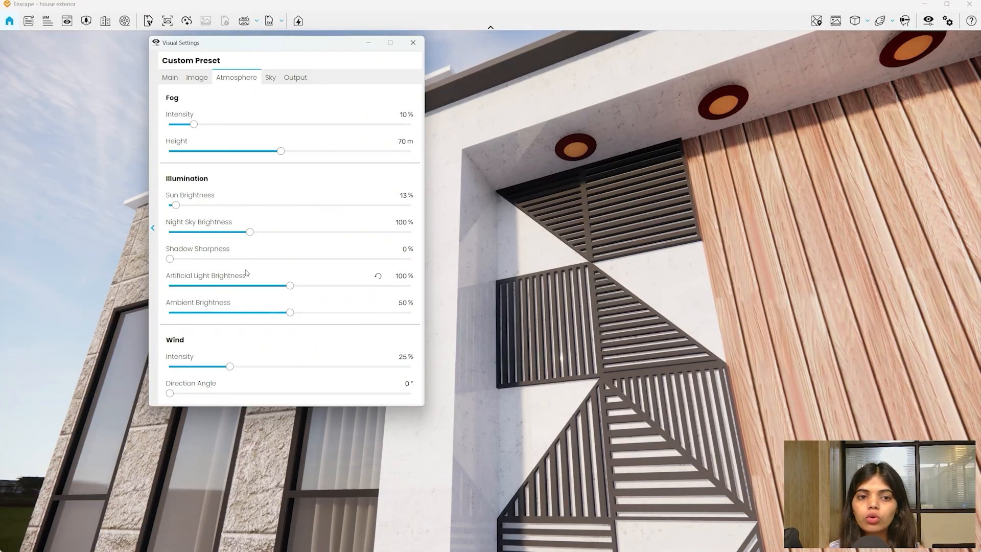
drag(562, 225, 562, 327)
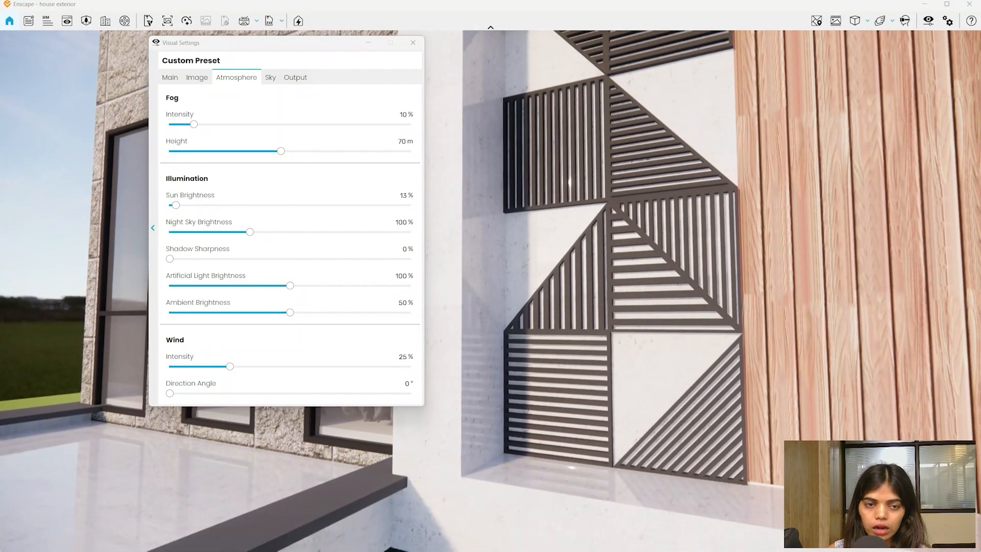
scroll(562, 327, down, 5)
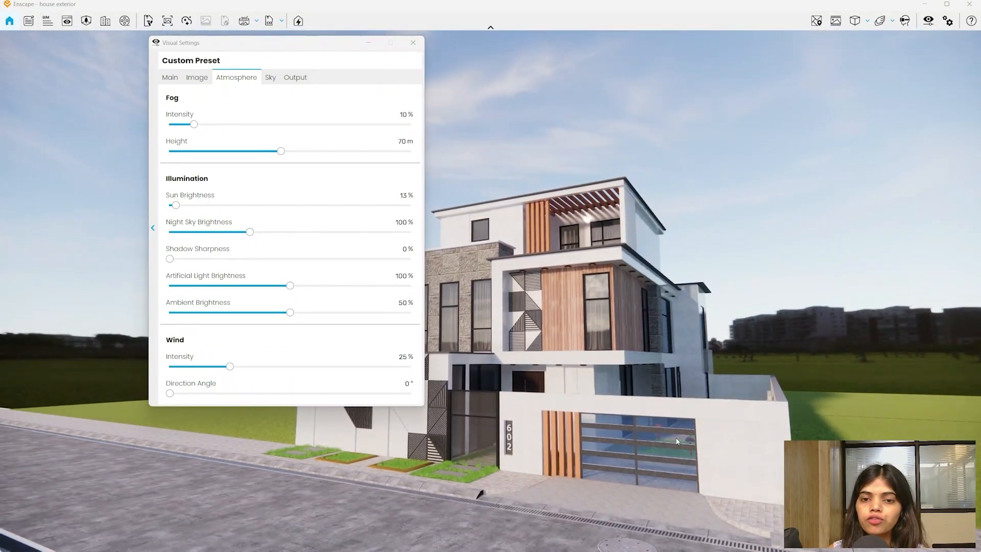
scroll(562, 276, up, 4)
drag(562, 276, 561, 235)
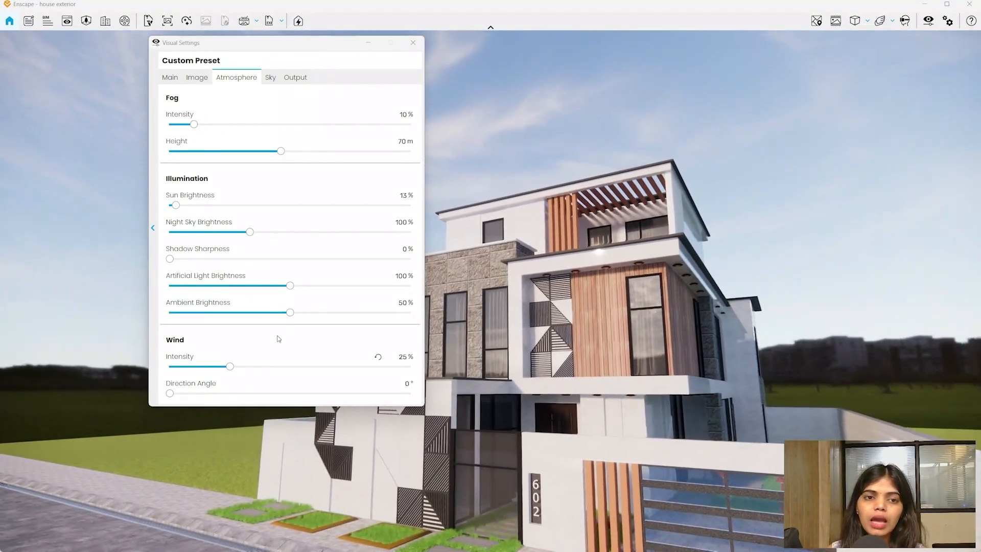
click(274, 84)
click(258, 138)
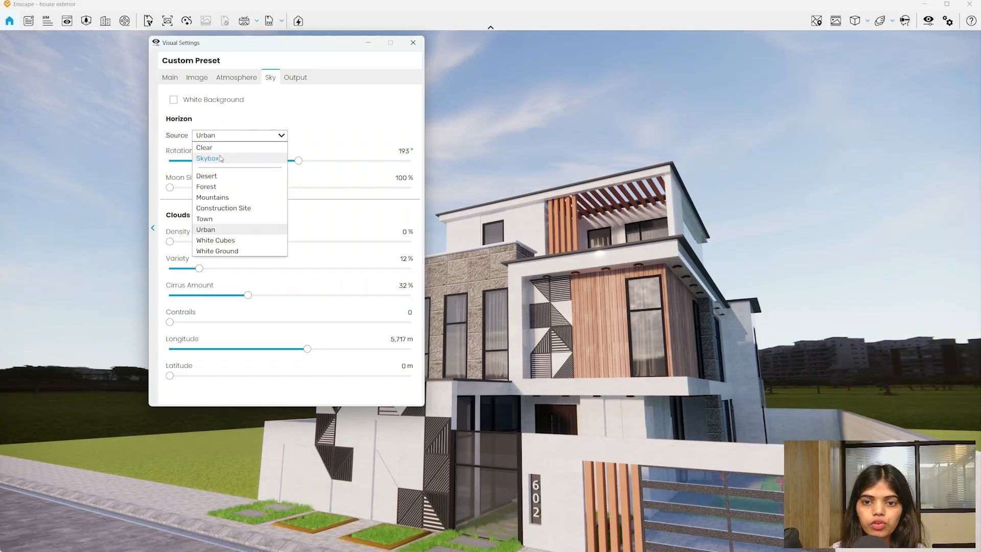
- Switch the horizon to Skybox and set Sun Brightness to 0%
click(220, 155)
click(230, 77)
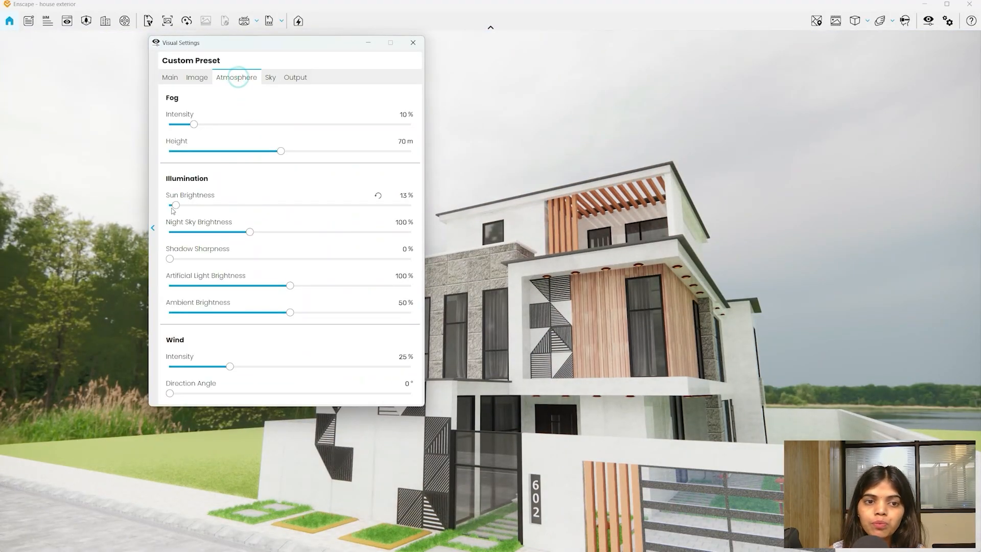
click(170, 204)
- Set Fog Intensity to 100% and Fog Height to 10,000 m
mouse_move(824, 438)
mouse_down()
mouse_move(827, 485)
mouse_move(852, 525)
mouse_move(815, 378)
mouse_move(805, 452)
mouse_move(835, 447)
mouse_up()
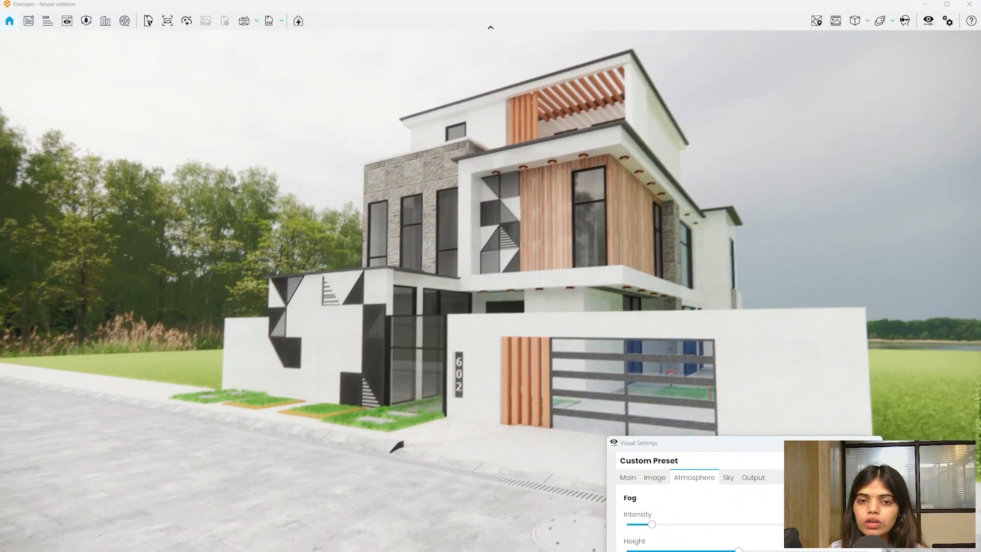
drag(408, 327, 416, 272)
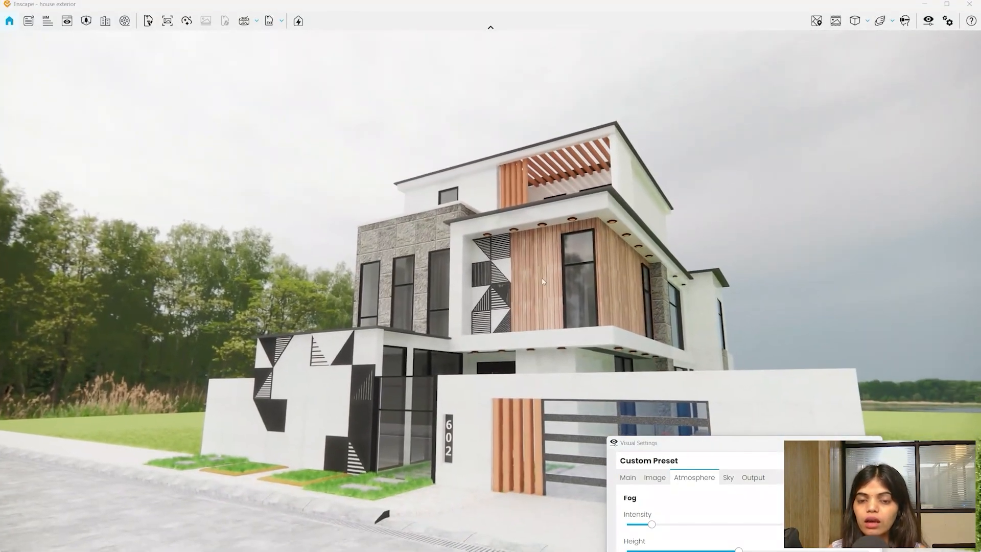
drag(674, 444, 595, 62)
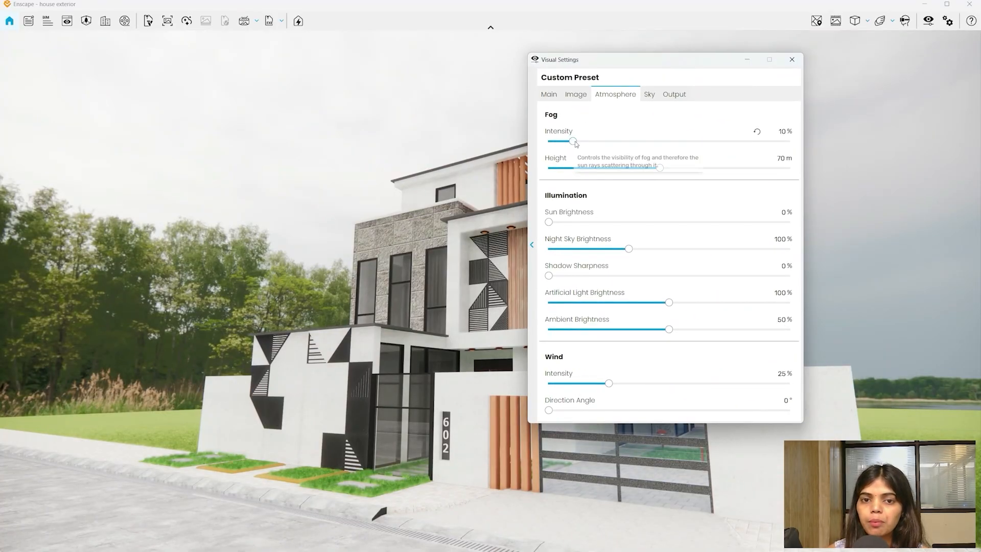
drag(572, 141, 979, 117)
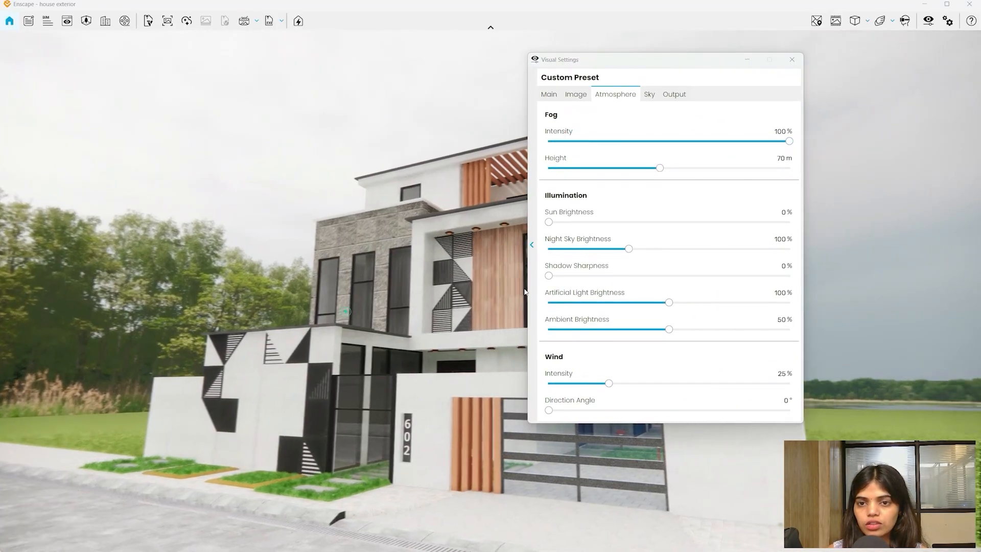
drag(660, 167, 979, 169)
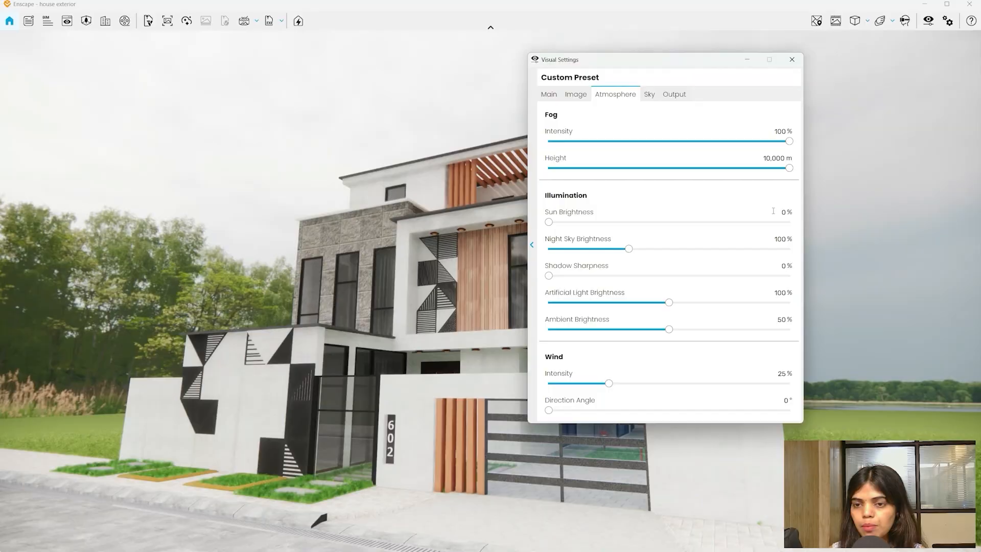
- Try the Desert horizon with light fog at about 502 m height
click(650, 97)
click(611, 152)
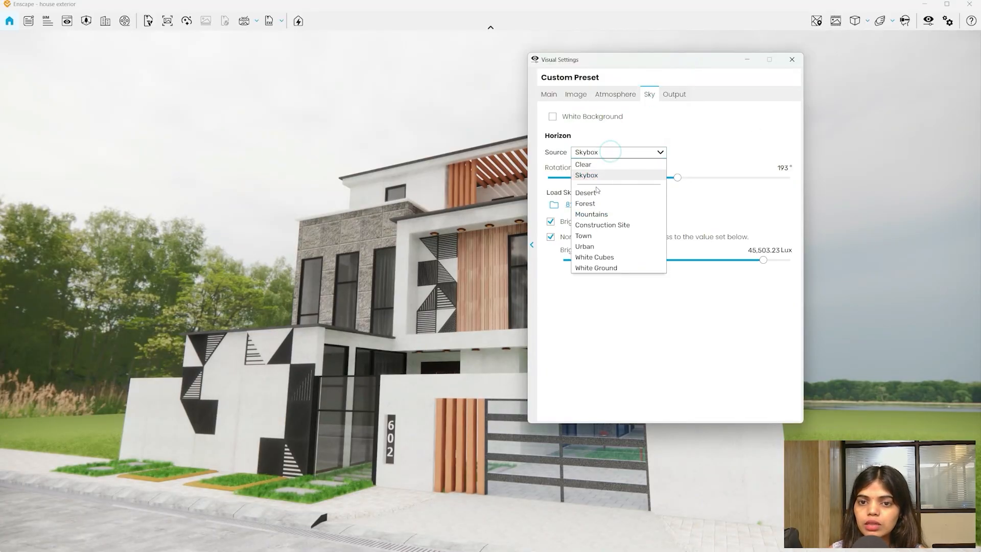
click(596, 192)
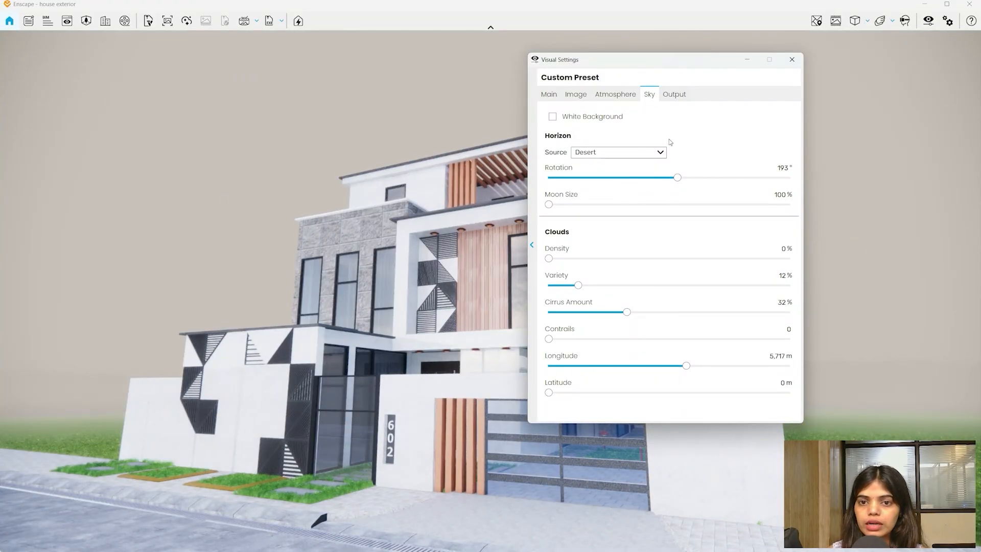
click(626, 98)
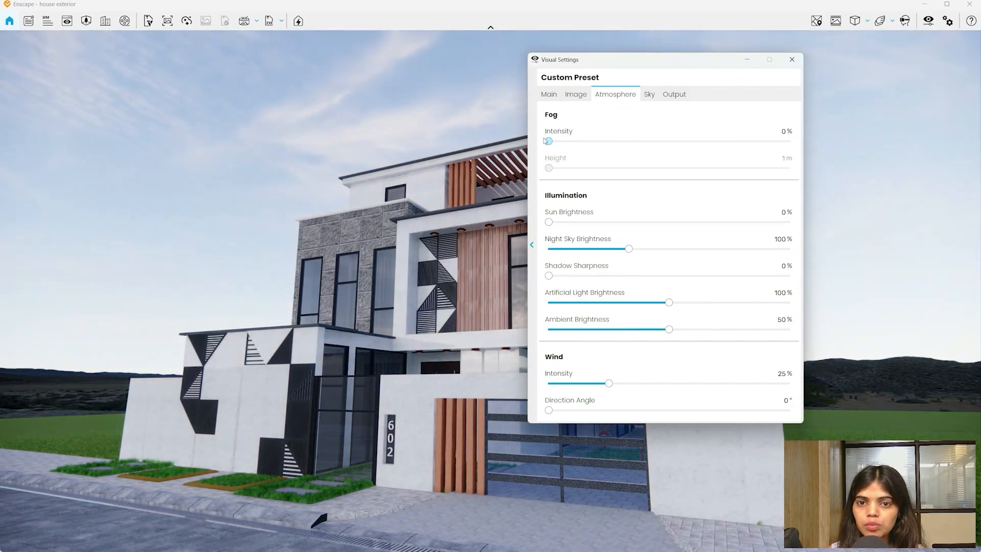
drag(548, 141, 569, 143)
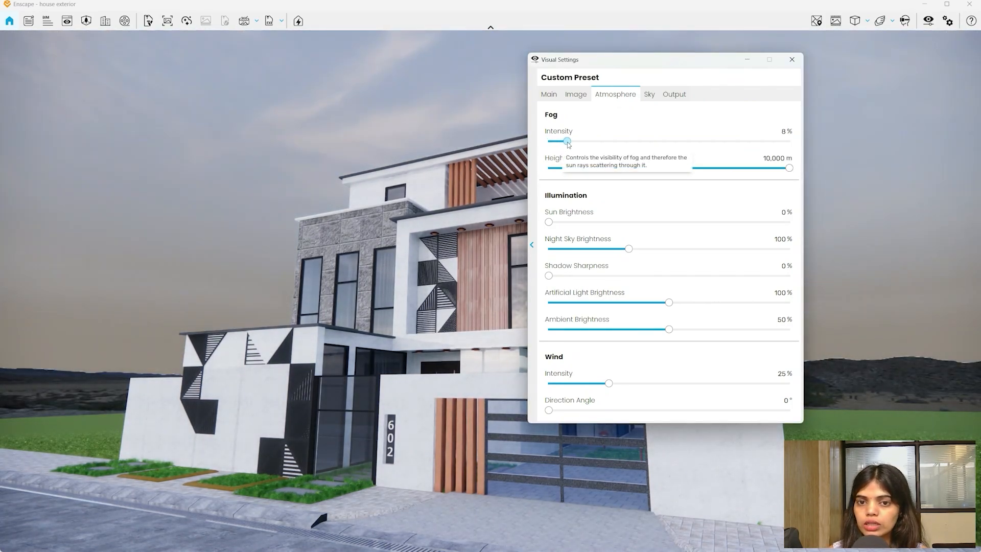
drag(789, 169, 728, 187)
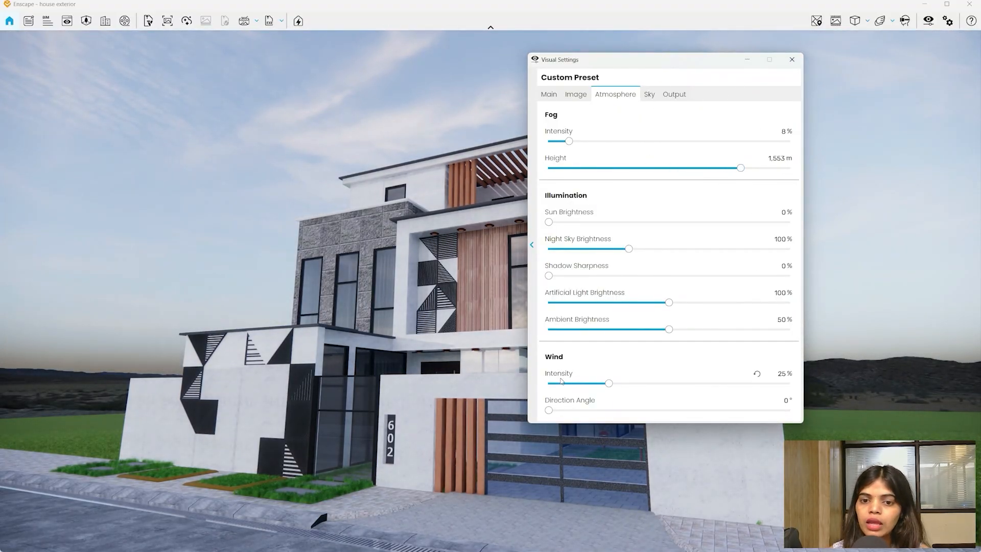
drag(691, 61, 802, 36)
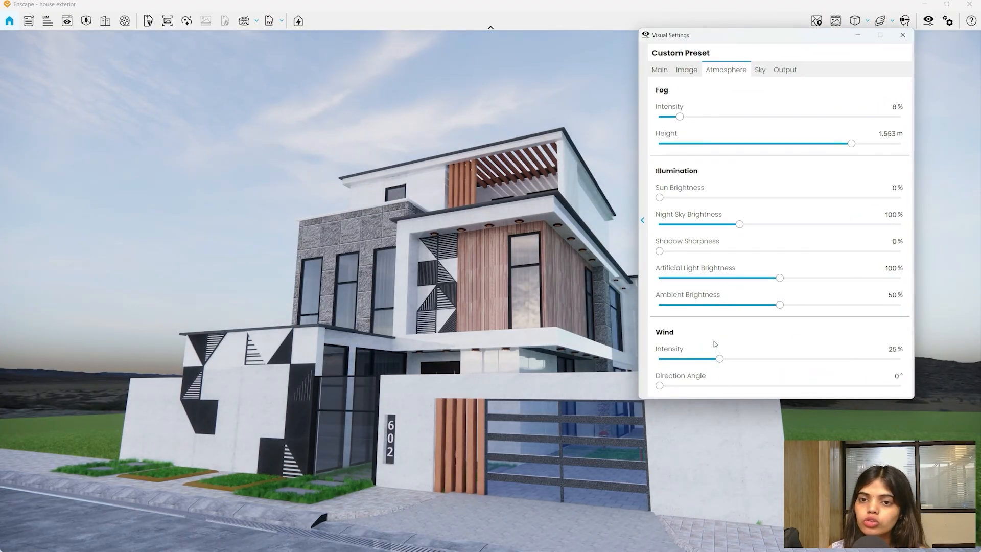
- Set the horizon backdrop to Urban and Sun Brightness to 14%
click(761, 72)
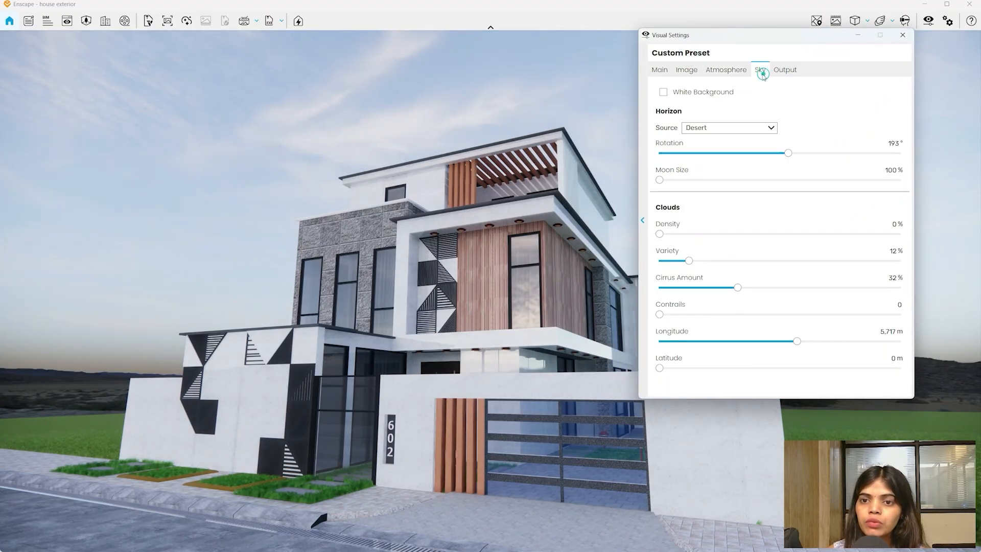
click(720, 128)
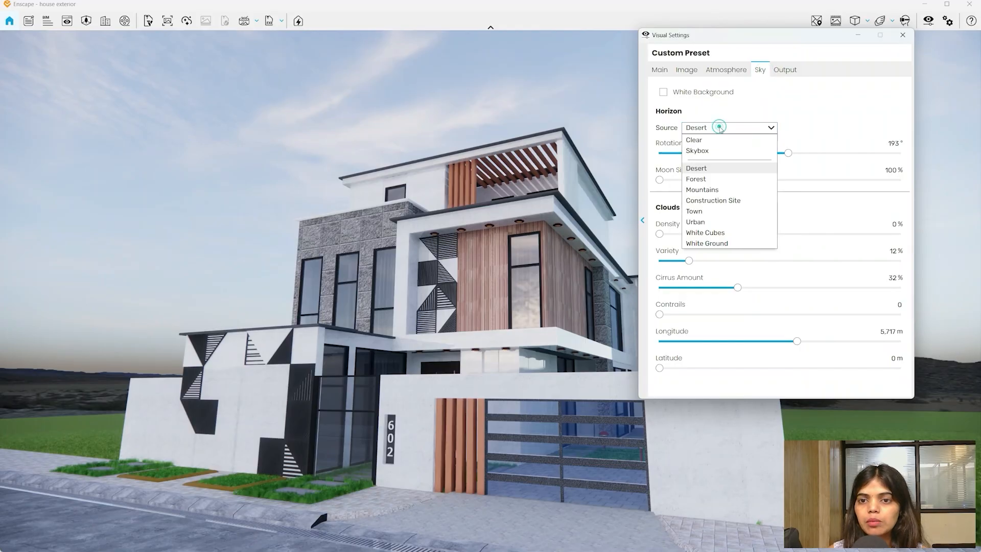
click(695, 221)
click(726, 74)
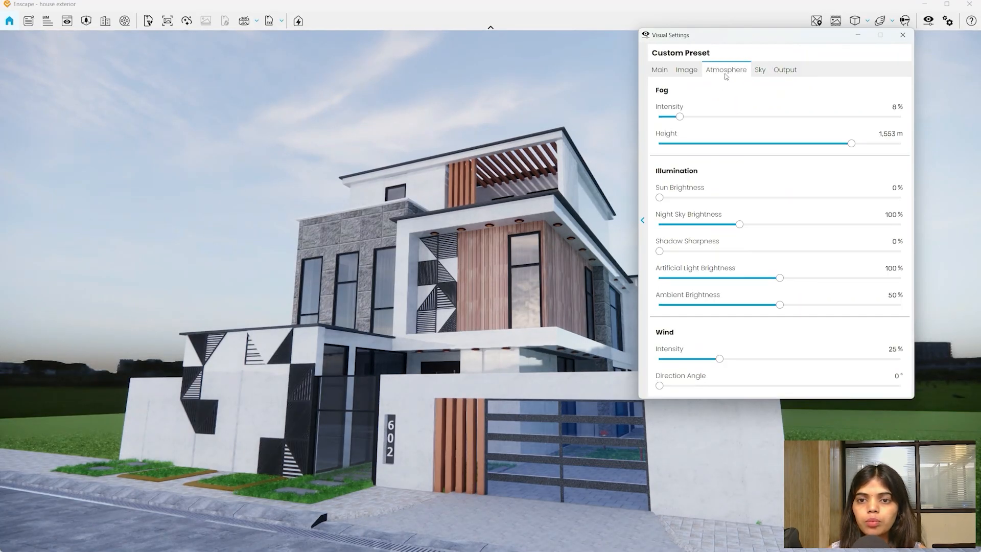
click(665, 198)
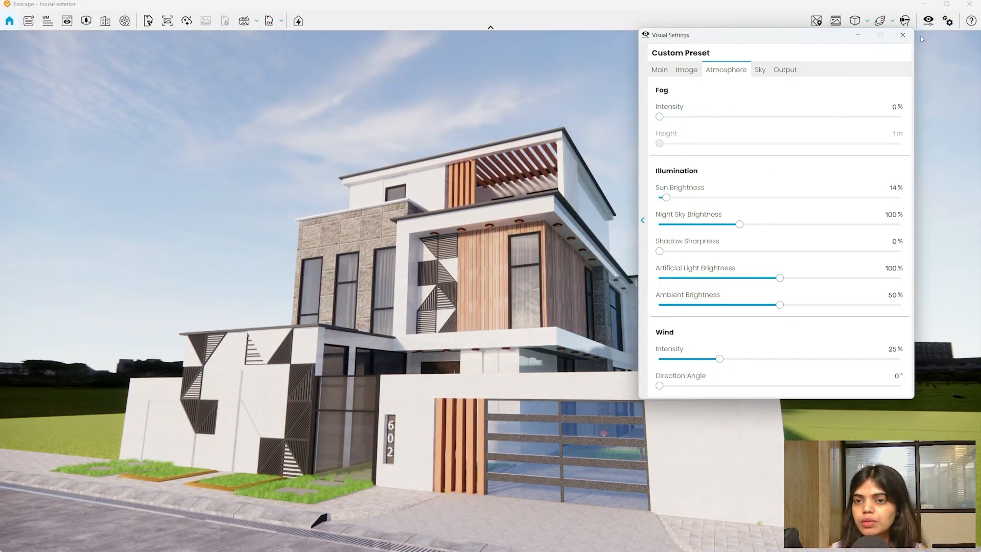
- Close Visual Settings and return the camera to the whole-house view
click(902, 35)
drag(533, 444, 527, 488)
key(w)
click(9, 21)
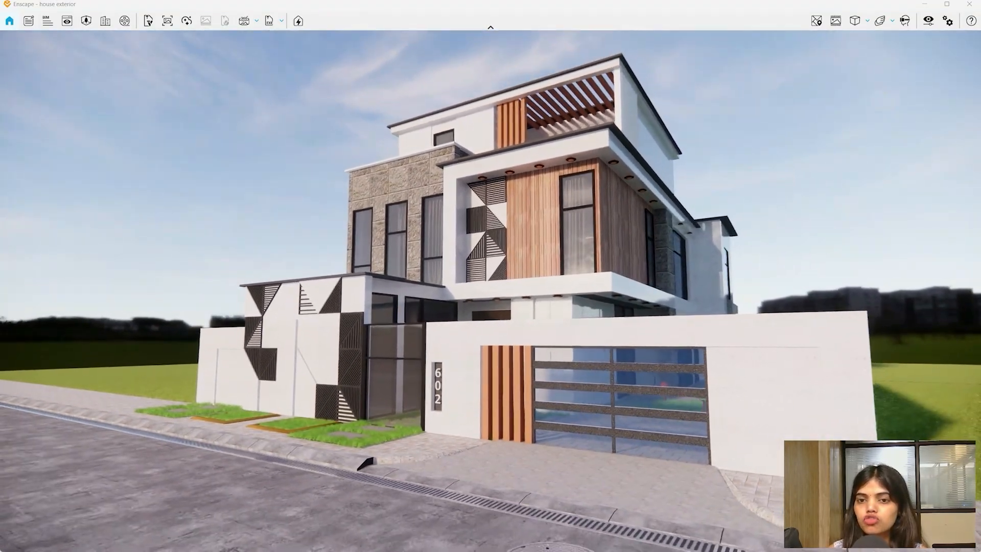
click(66, 21)
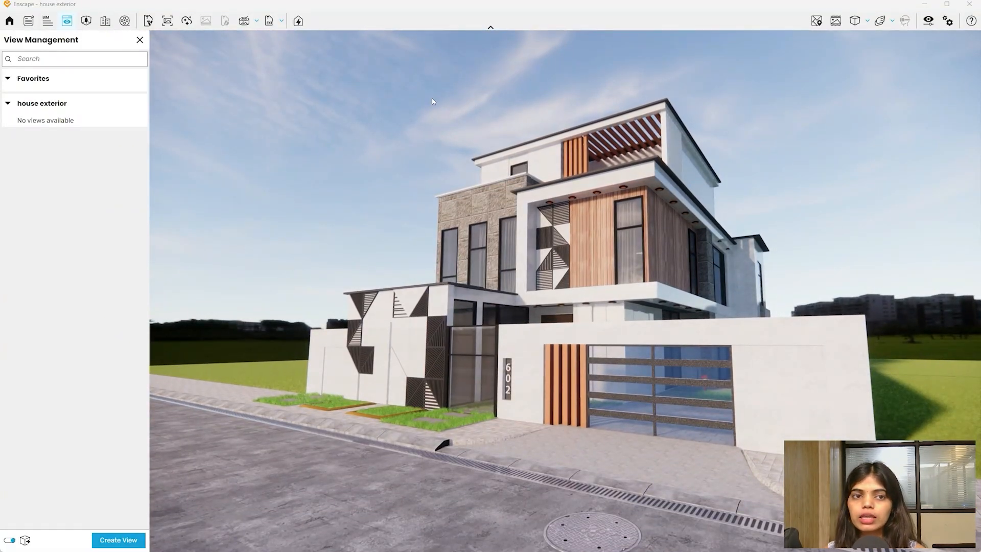
click(141, 40)
drag(502, 434, 515, 398)
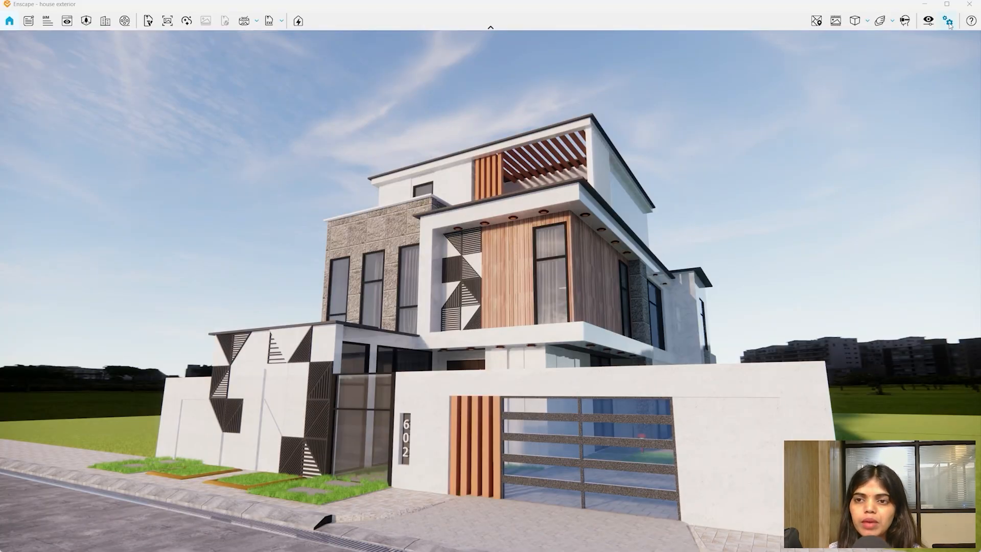
click(928, 21)
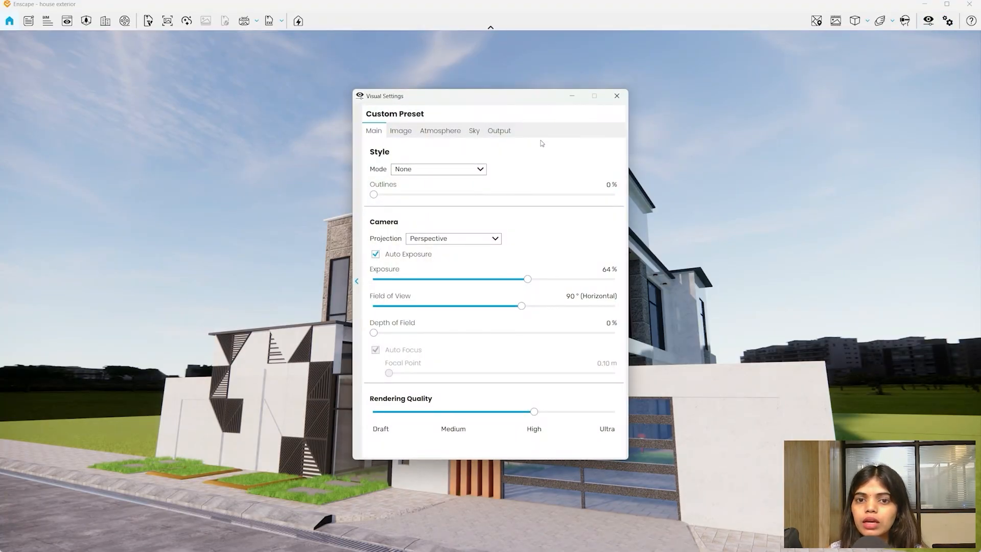
click(400, 172)
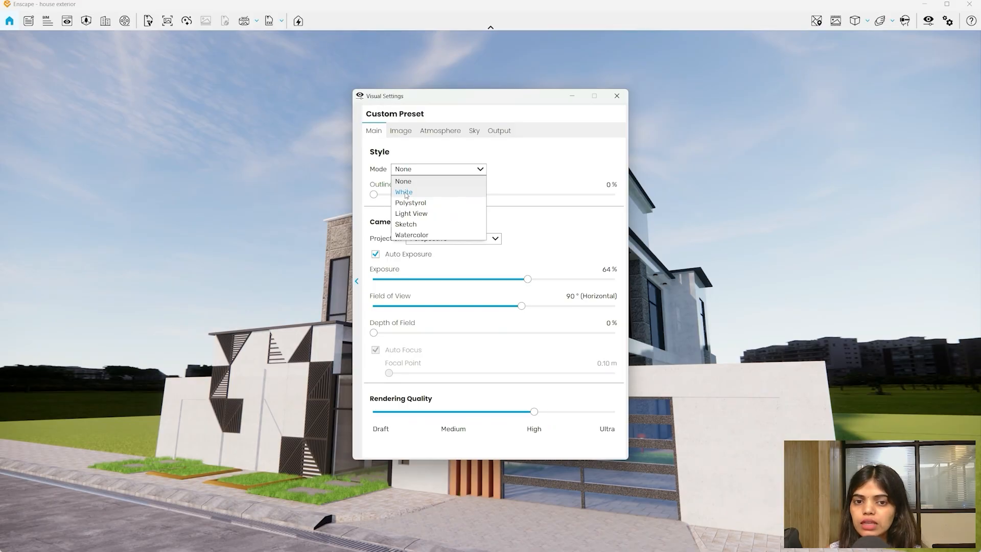
click(403, 192)
drag(489, 95, 836, 6)
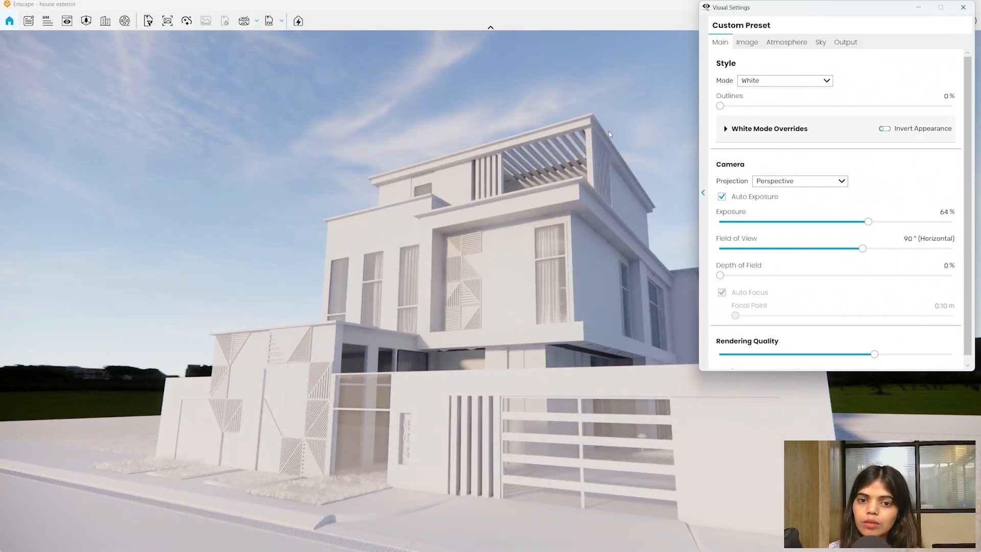
click(781, 82)
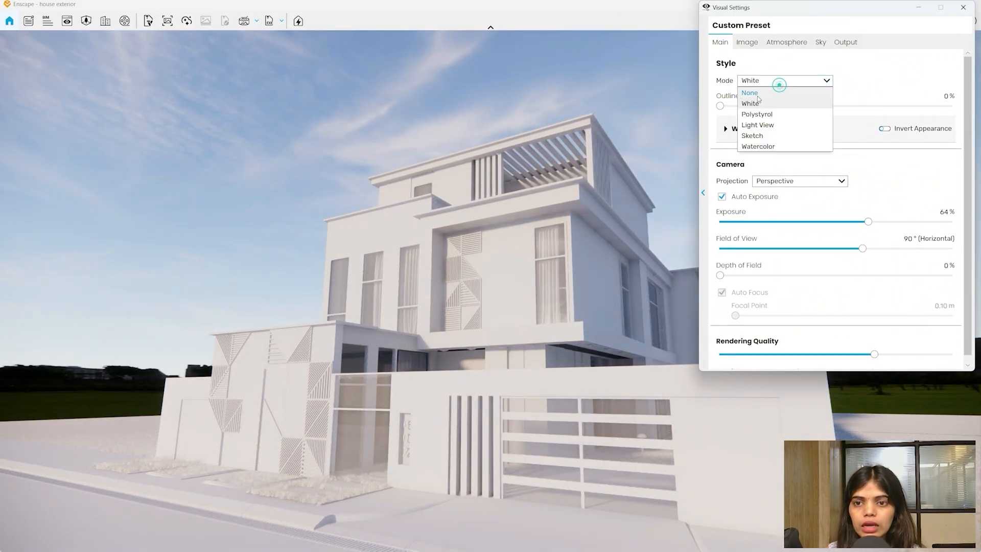
click(756, 91)
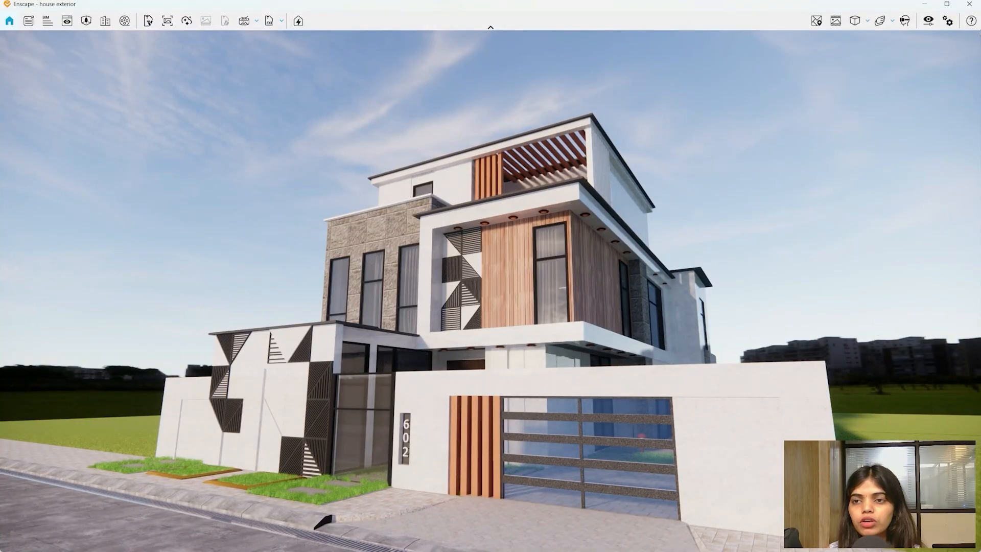
mouse_move(952, 5)
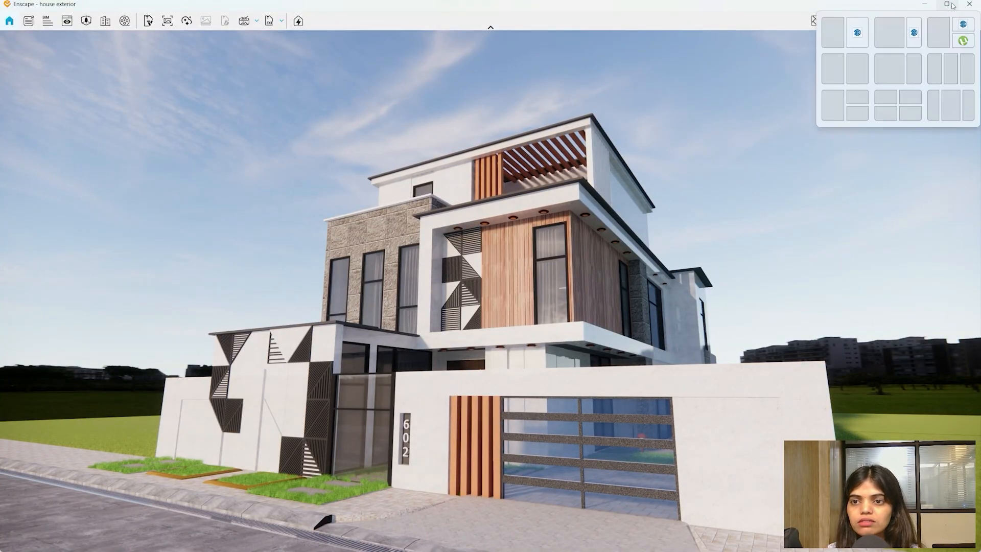
- Snap the Enscape render to the right half and SketchUp to the left, then orbit the house
click(857, 69)
click(299, 221)
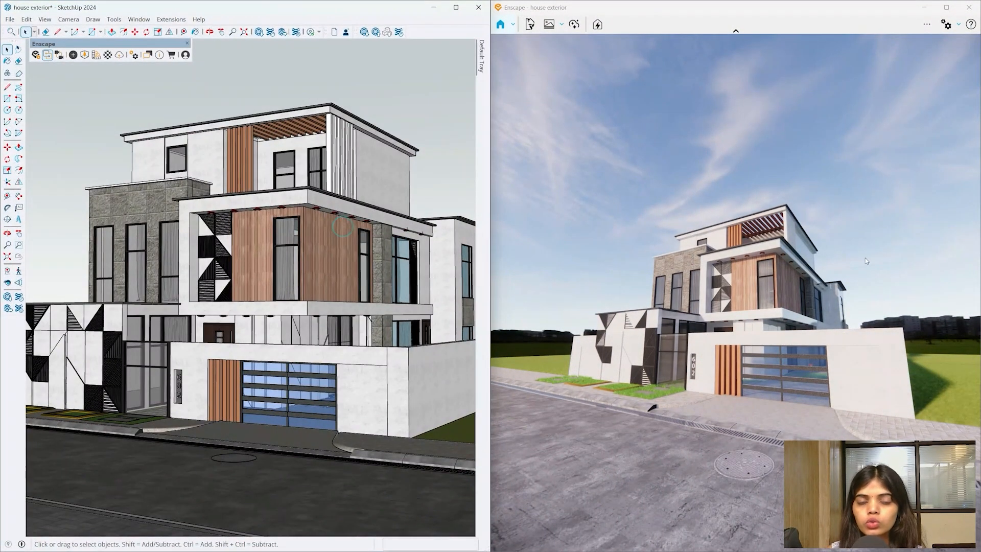
scroll(353, 446, down, 4)
mouse_move(352, 443)
middle_down()
mouse_move(313, 380)
mouse_move(269, 377)
mouse_move(305, 464)
middle_up()
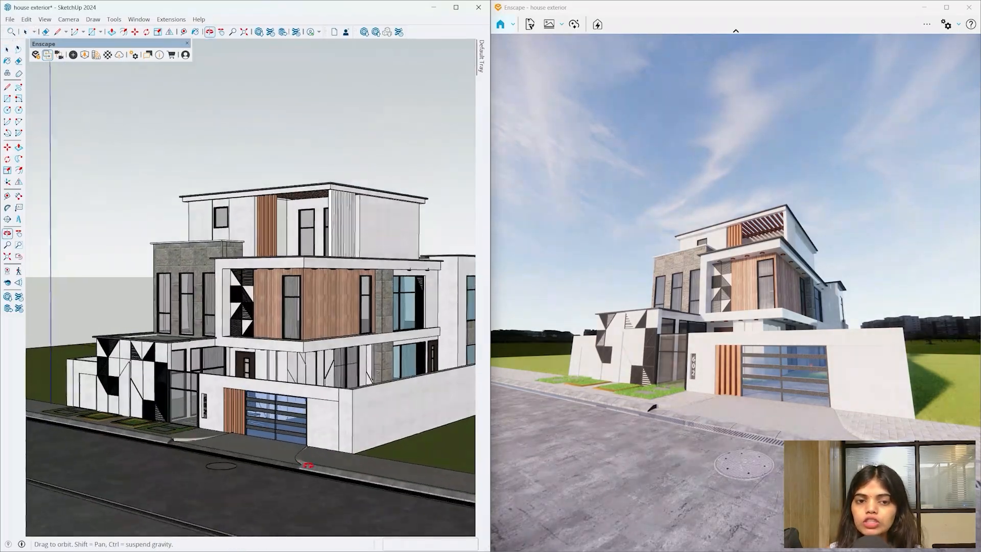
scroll(366, 345, up, 5)
mouse_move(365, 344)
middle_down()
mouse_move(259, 521)
mouse_move(255, 450)
middle_up()
scroll(204, 399, down, 5)
mouse_move(113, 360)
middle_down()
mouse_move(318, 191)
mouse_move(2, 365)
mouse_move(777, 485)
mouse_move(186, 195)
mouse_move(61, 342)
middle_up()
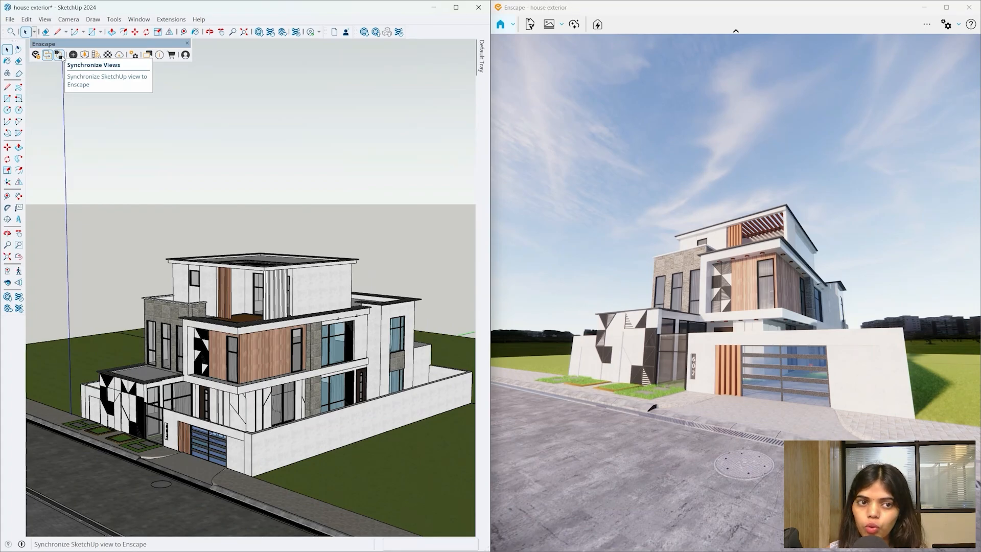
- Turn on Synchronize Views so Enscape follows the SketchUp camera, orbiting from an aerial view
click(62, 59)
mouse_move(204, 256)
middle_down()
mouse_move(427, 503)
mouse_move(827, 460)
mouse_move(915, 147)
mouse_move(38, 149)
mouse_move(99, 295)
mouse_move(178, 357)
mouse_move(266, 401)
mouse_move(167, 448)
middle_up()
scroll(266, 401, up, 8)
scroll(235, 409, down, 8)
mouse_move(235, 409)
middle_down()
mouse_move(332, 422)
mouse_move(218, 317)
middle_up()
- Frame a low close-up of the wood-clad corner beneath the soffit downlights
mouse_move(791, 273)
mouse_down()
mouse_move(679, 286)
mouse_move(736, 153)
mouse_move(725, 316)
mouse_move(552, 347)
mouse_move(613, 271)
mouse_move(592, 200)
mouse_up()
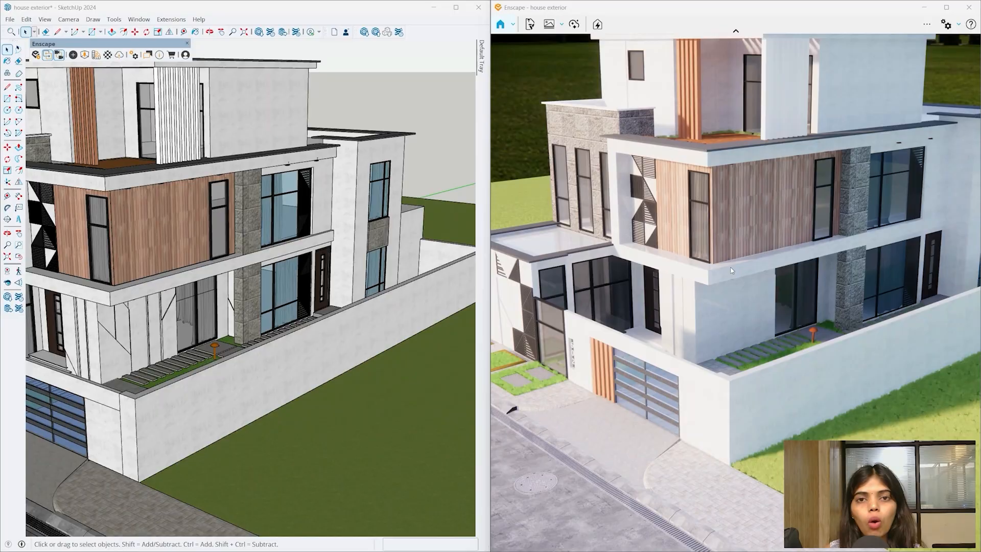
scroll(175, 255, down, 5)
mouse_move(175, 255)
middle_down()
mouse_move(300, 333)
mouse_move(403, 208)
mouse_move(230, 306)
middle_up()
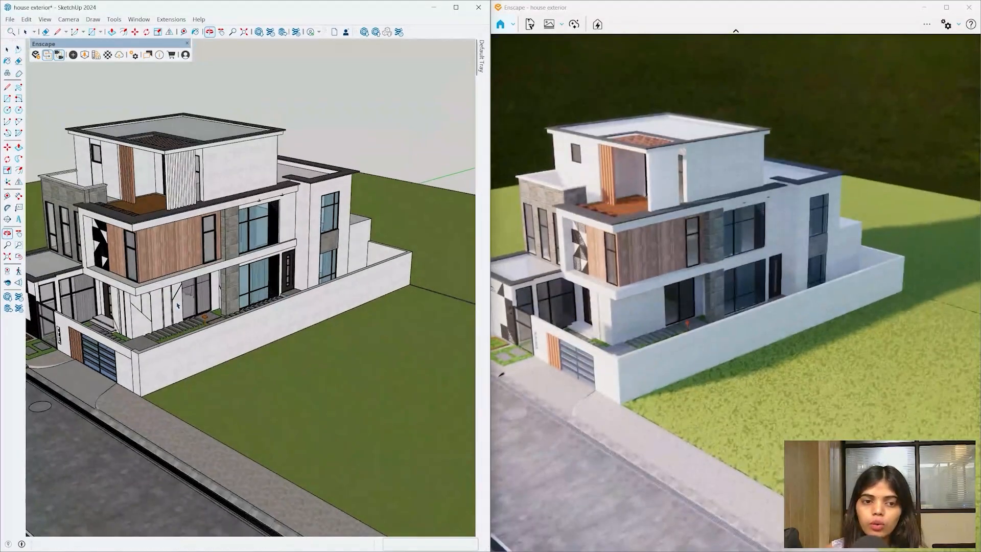
scroll(315, 314, down, 3)
scroll(315, 314, up, 5)
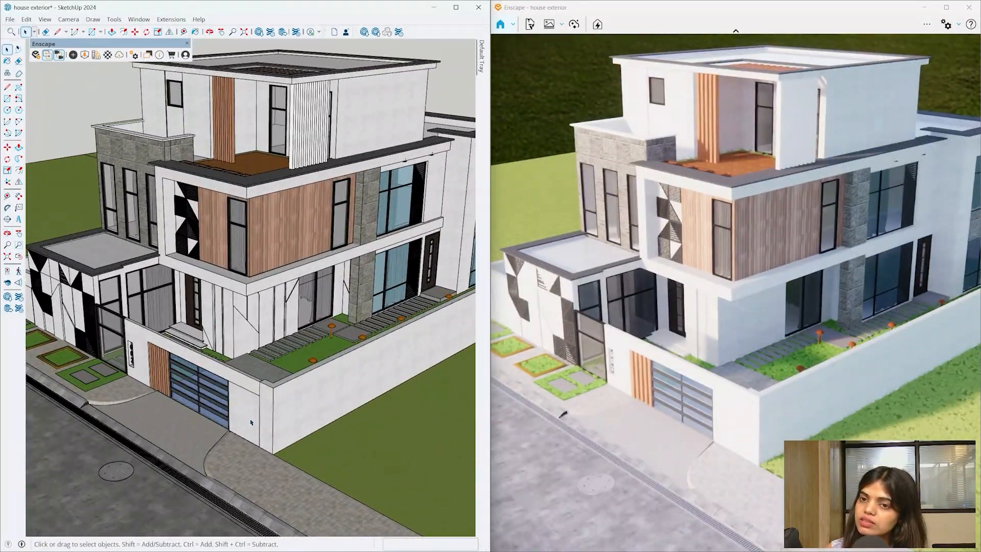
scroll(250, 422, down, 5)
mouse_move(251, 422)
middle_down()
mouse_move(252, 323)
mouse_move(221, 260)
middle_up()
scroll(221, 260, up, 6)
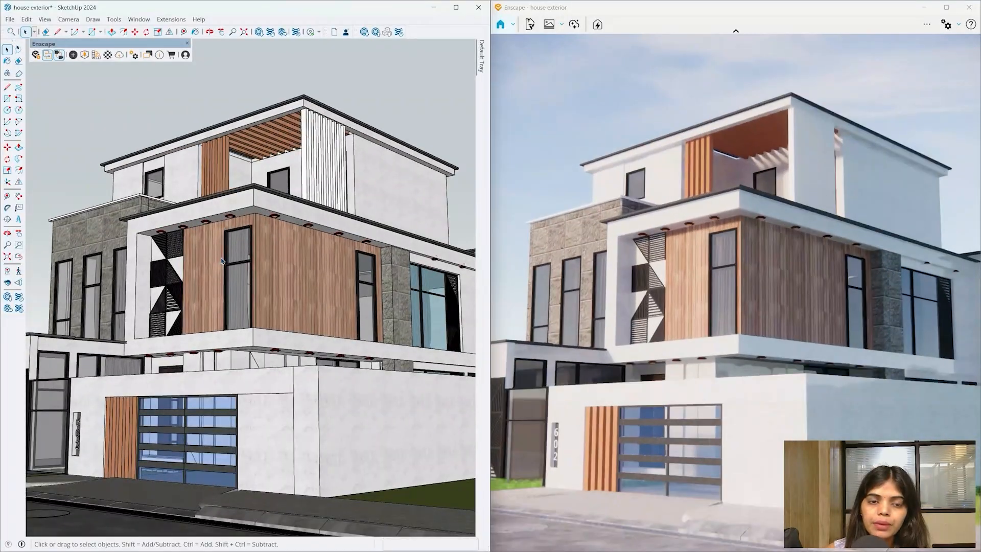
scroll(245, 263, up, 3)
scroll(236, 196, up, 2)
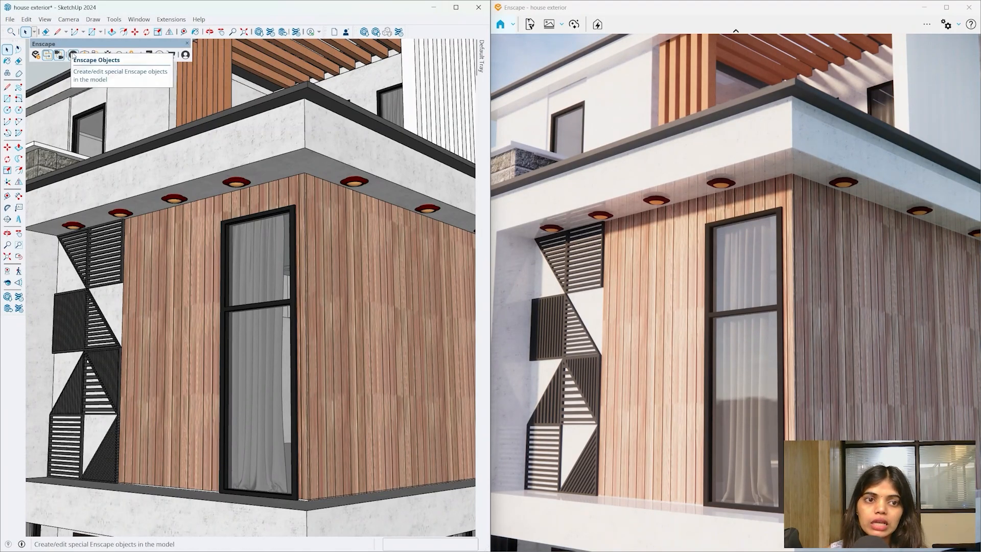
- Open Enscape Objects, move its window lower, and start a Rect area light at the soffit
click(74, 54)
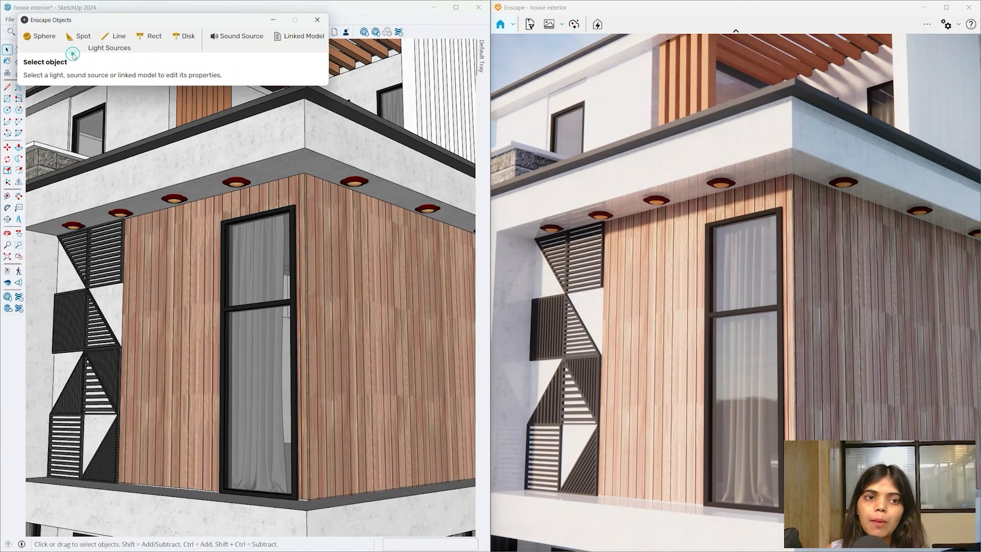
drag(143, 13, 150, 65)
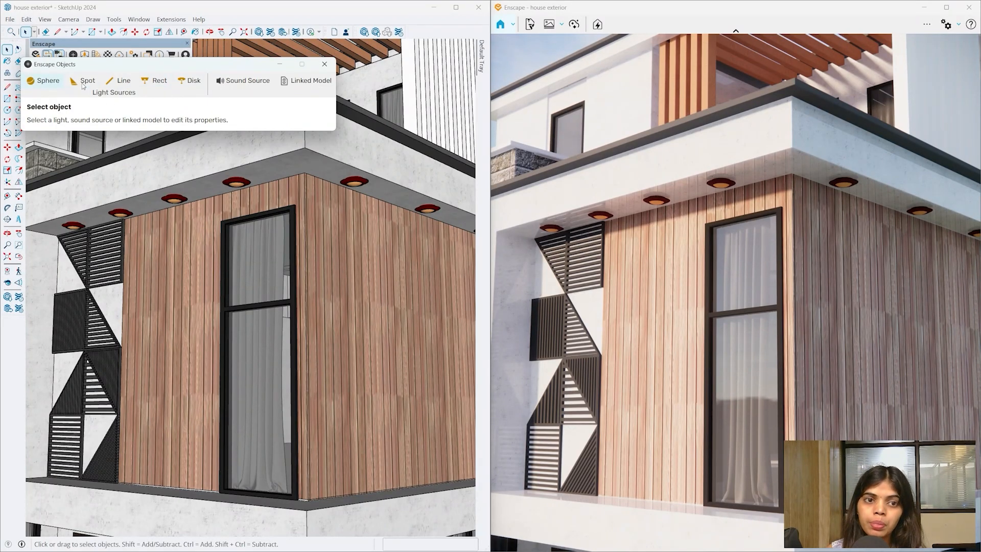
click(162, 80)
scroll(290, 176, up, 5)
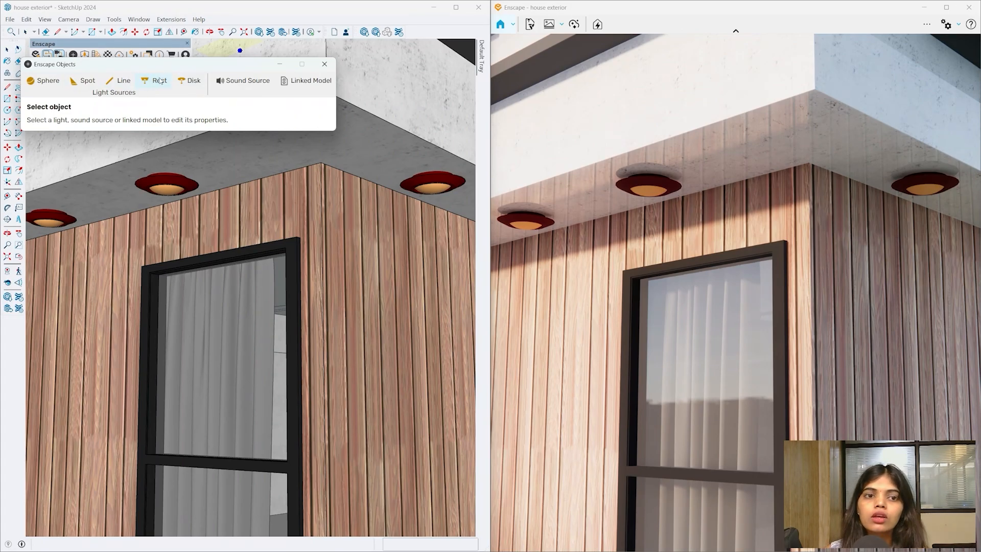
- Place the rectangular area light against the soffit ceiling corner
click(322, 163)
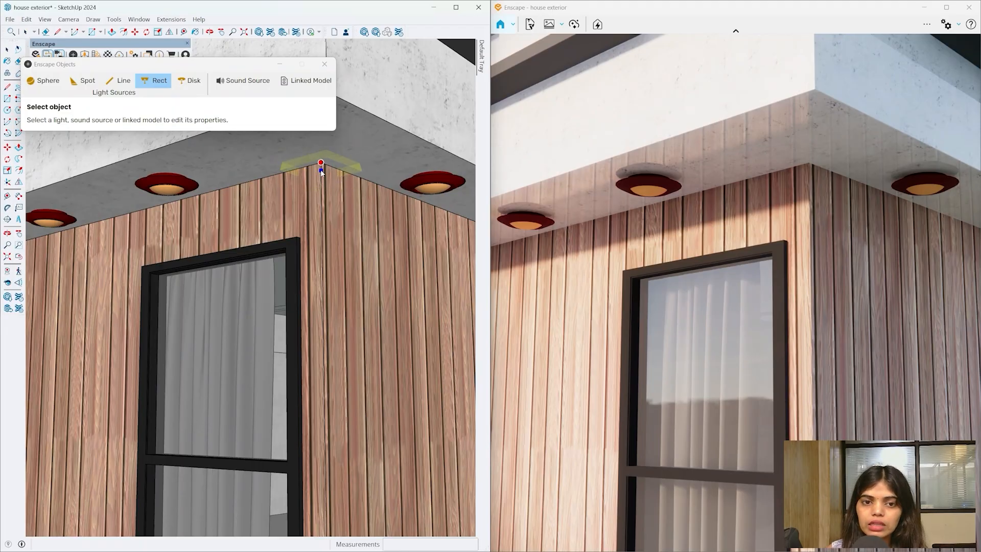
click(321, 165)
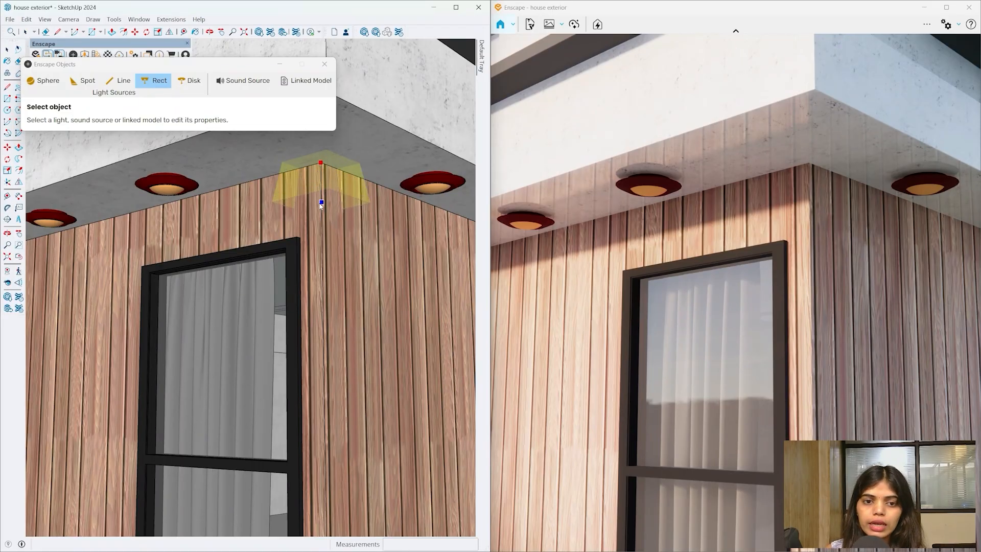
click(321, 238)
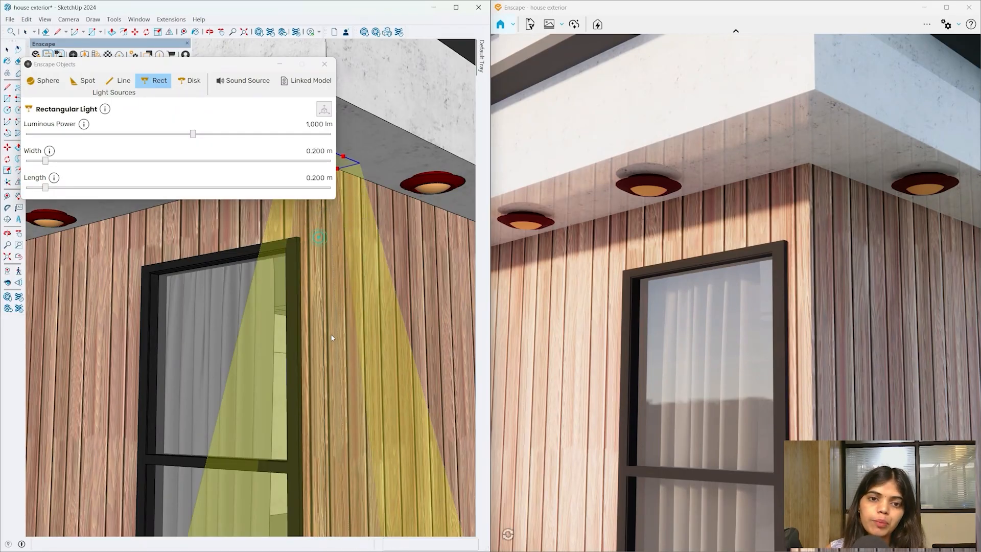
scroll(331, 335, down, 3)
mouse_move(330, 335)
middle_down()
mouse_move(335, 383)
mouse_move(360, 249)
mouse_move(395, 340)
middle_up()
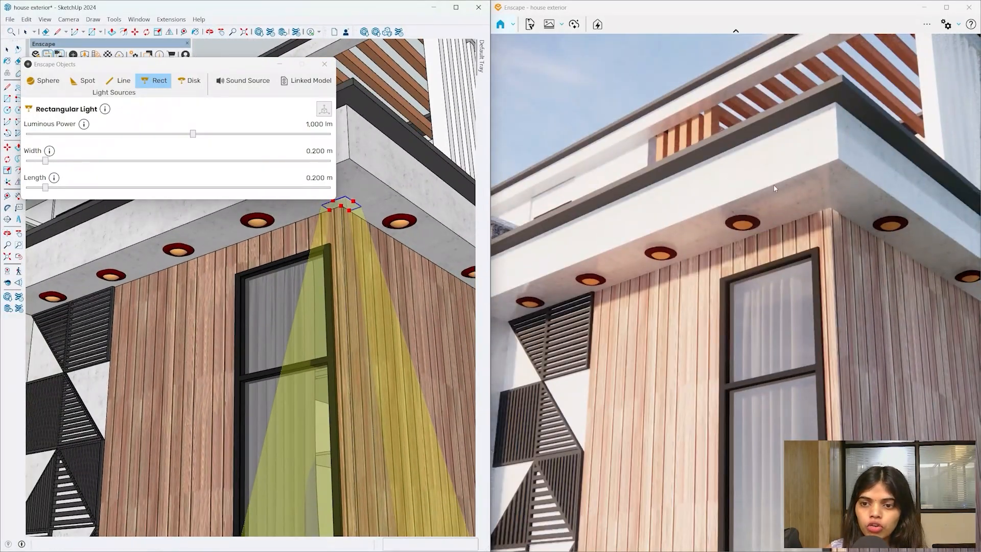
scroll(357, 207, up, 4)
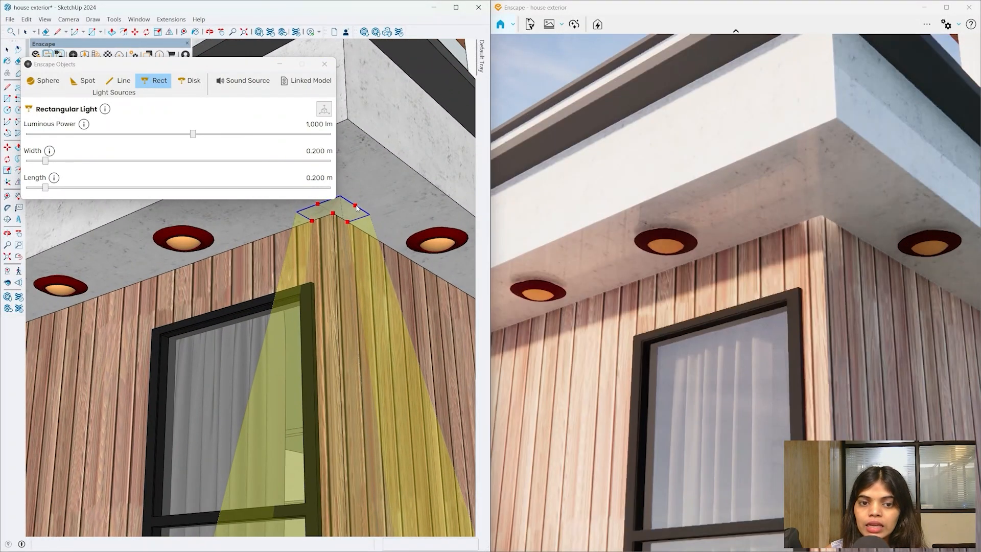
- Widen and lengthen the rectangular light toward the corner, then shift Enscape's time of day to dusk
drag(246, 68, 823, 387)
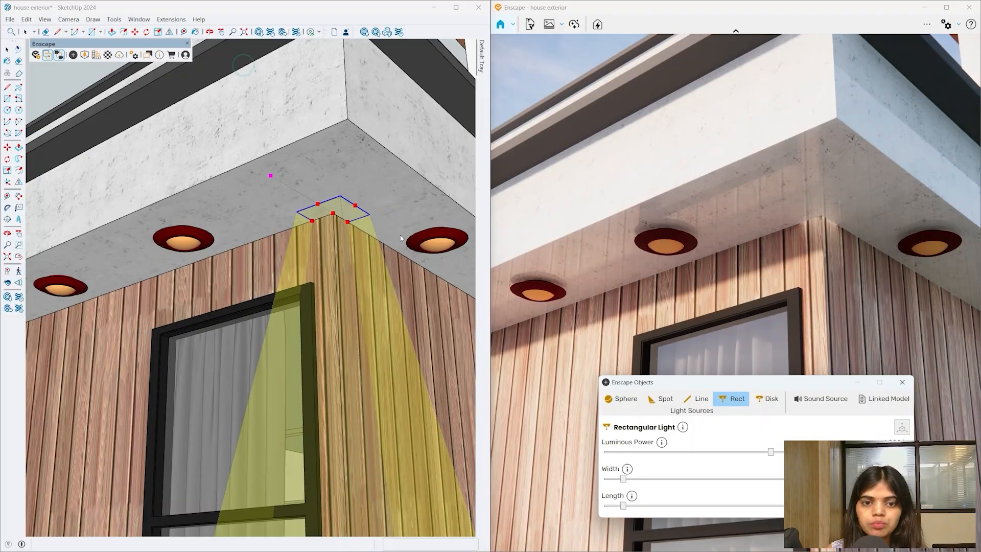
drag(356, 204, 407, 187)
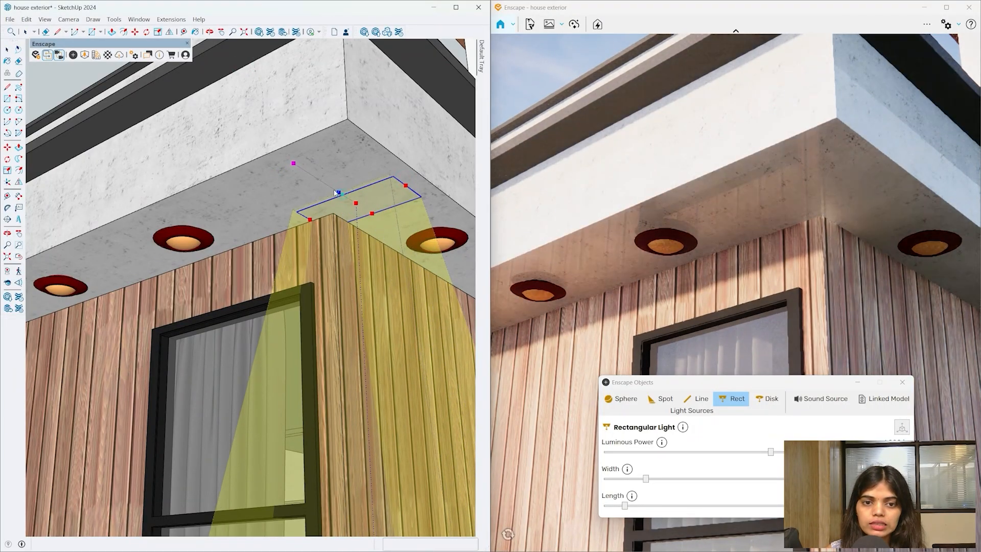
drag(343, 197, 291, 161)
middle_drag(335, 274, 357, 297)
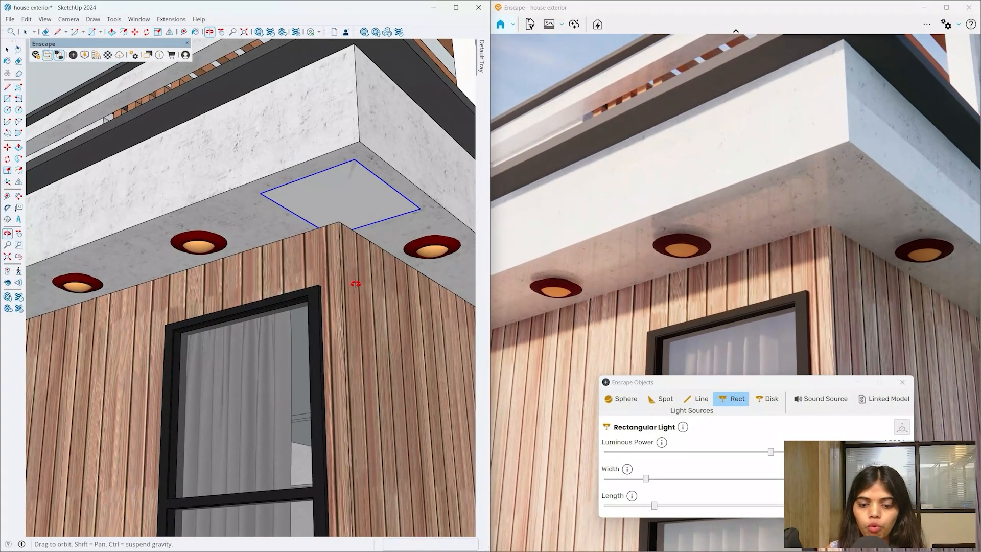
key(m)
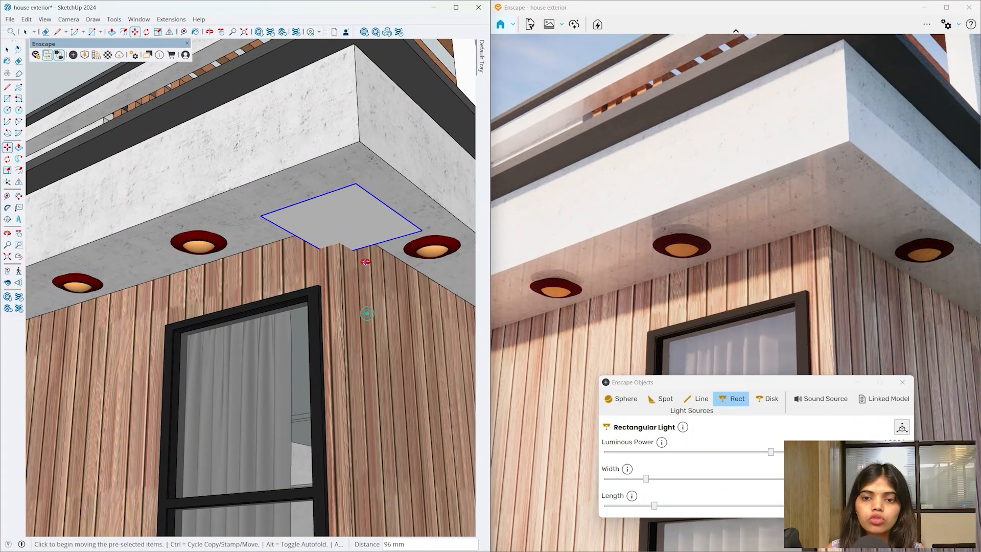
middle_drag(363, 313, 368, 206)
scroll(377, 175, up, 1)
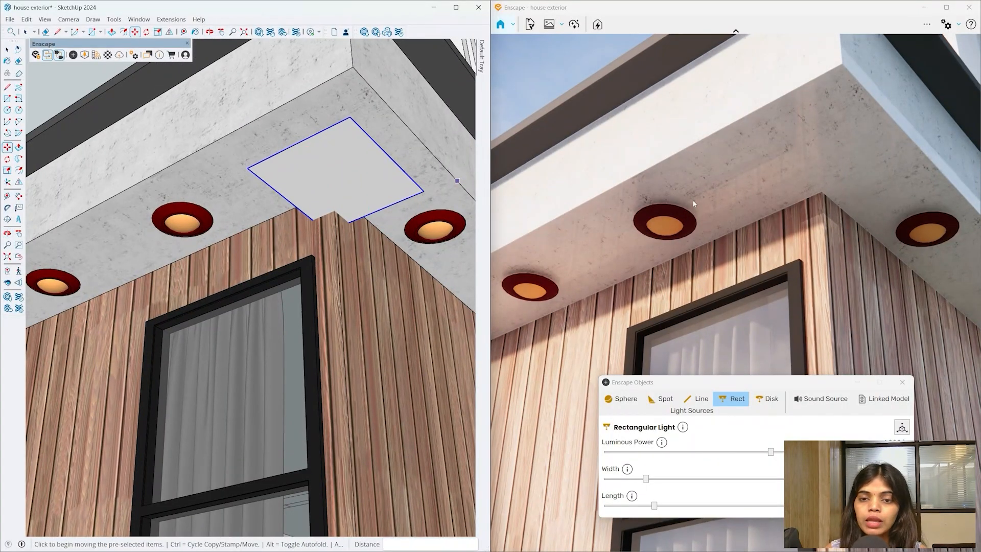
click(660, 181)
mouse_move(660, 183)
shift+right_down()
mouse_move(776, 183)
mouse_move(746, 183)
shift+right_up()
- Set the rectangular light to 53 lm luminous power, 1.015 m width and 1.169 m length
key(i)
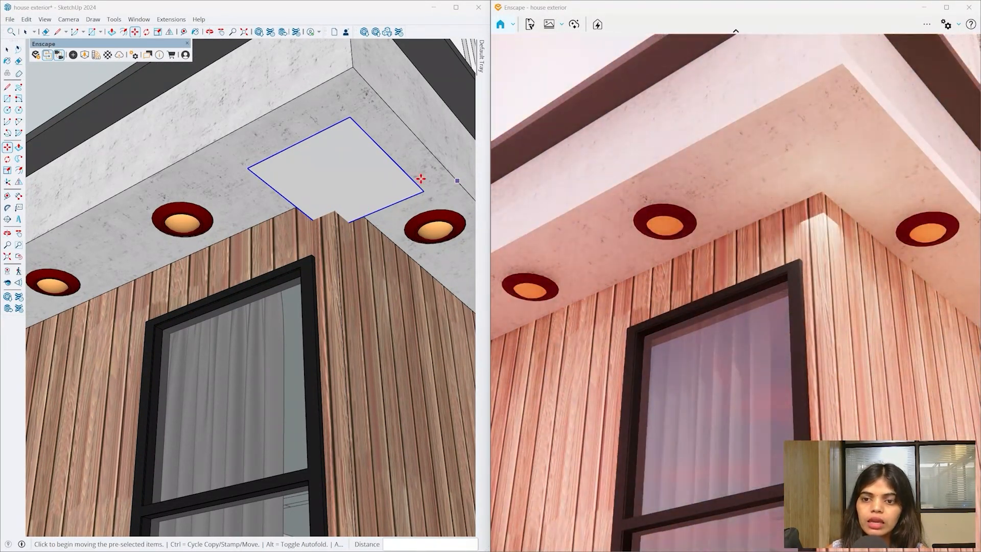
click(73, 55)
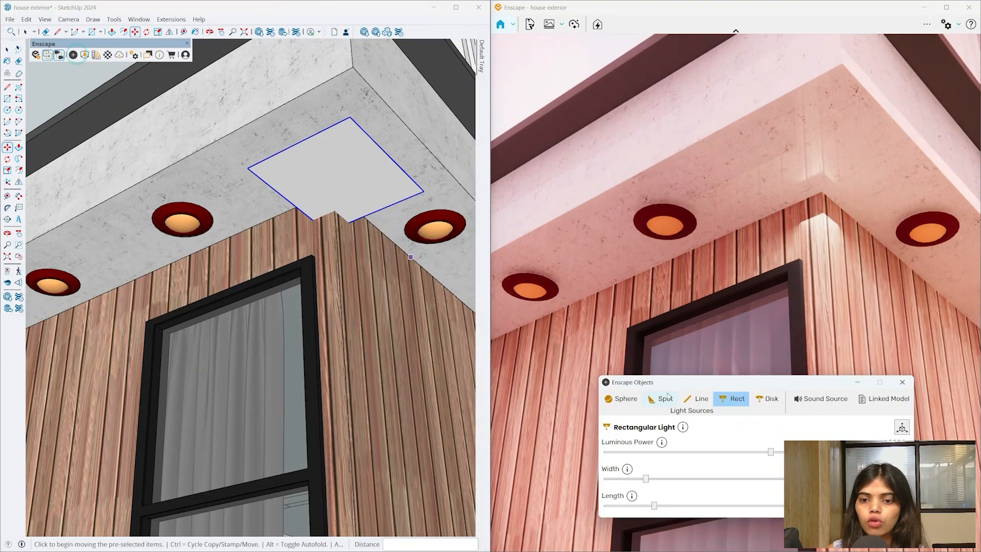
drag(685, 382, 195, 258)
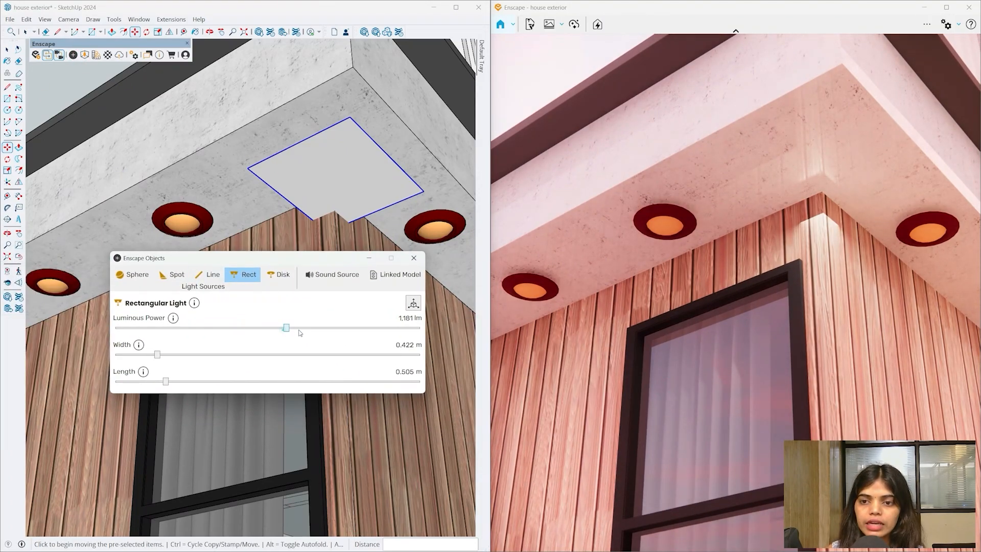
drag(403, 327, 210, 328)
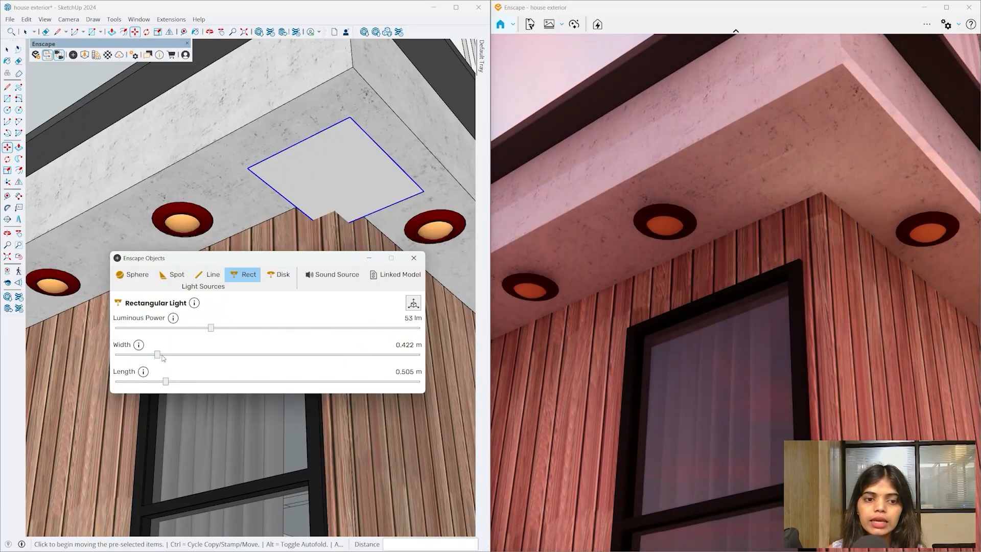
drag(157, 354, 301, 354)
scroll(326, 182, down, 1)
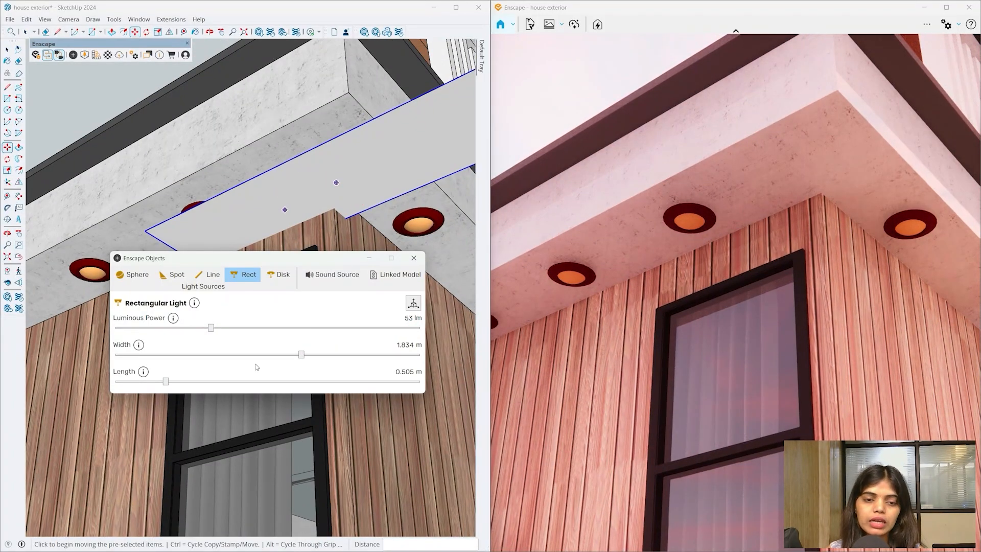
drag(300, 354, 217, 354)
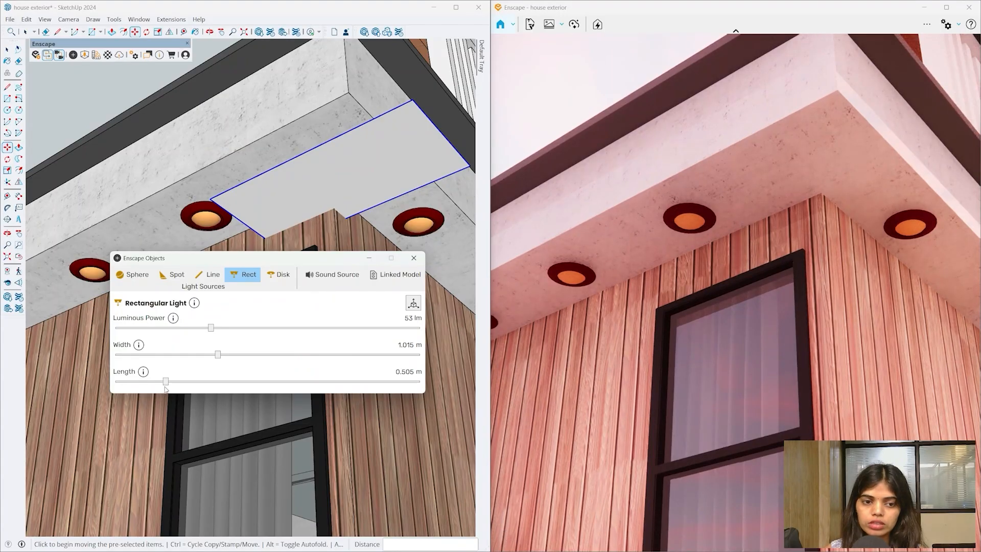
drag(166, 381, 233, 381)
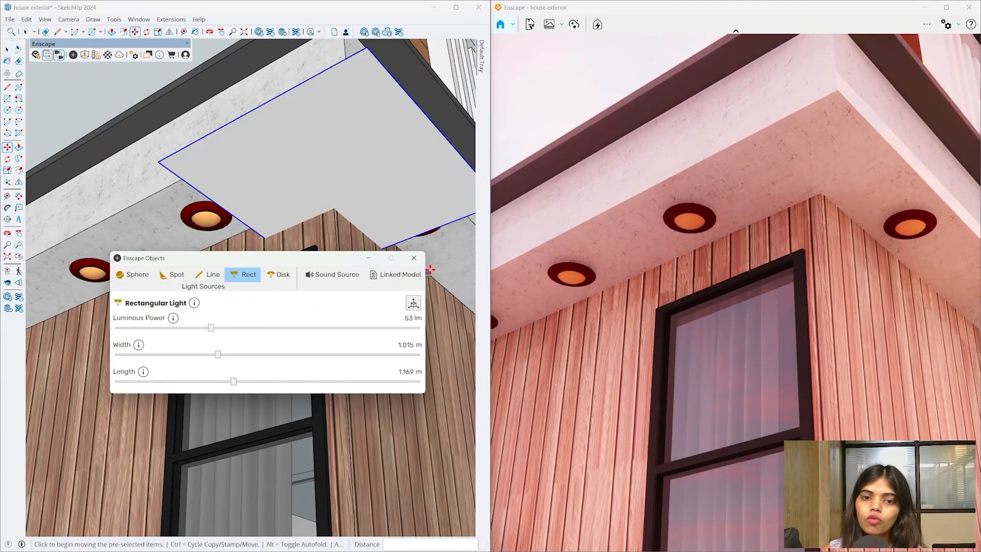
- Close the light settings and cut the rectangular light out of the soffit
click(414, 258)
scroll(184, 319, down, 4)
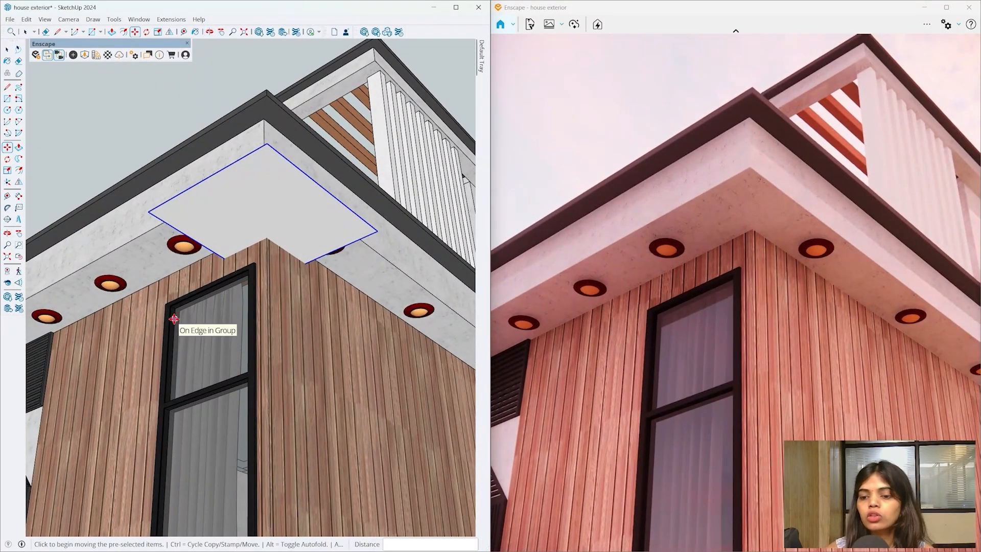
key(Delete)
key(space)
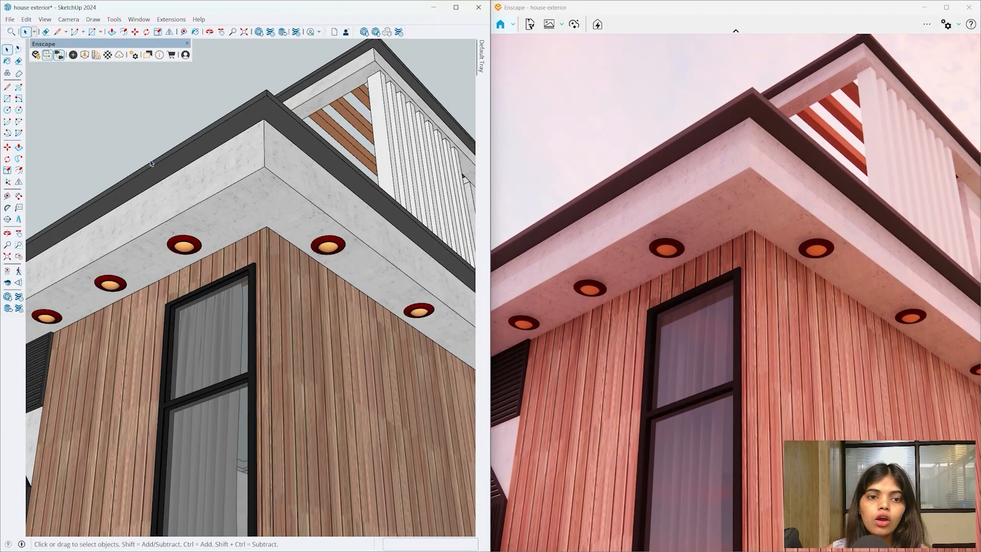
- Select the recessed ceiling downlight and enter its component
scroll(181, 253, up, 5)
scroll(179, 258, up, 2)
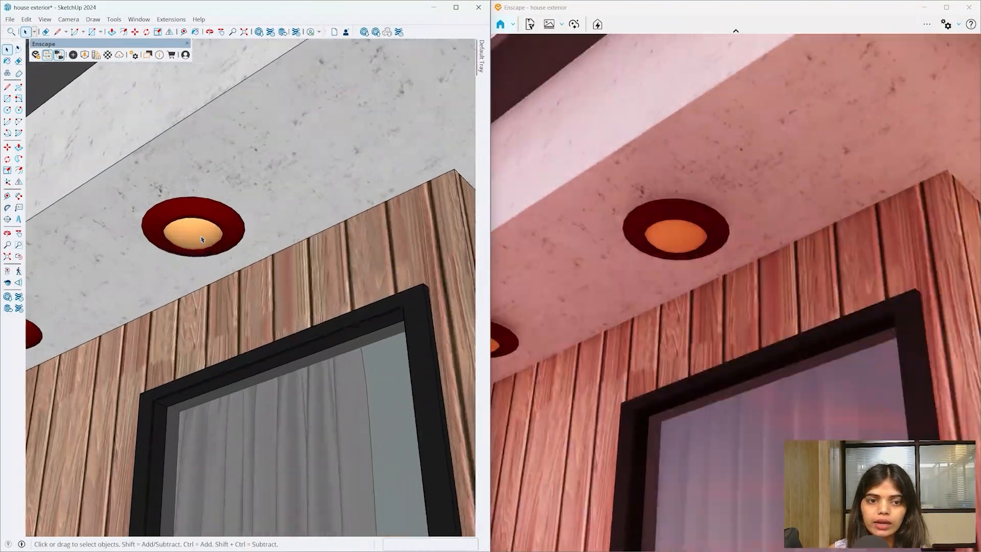
click(206, 231)
scroll(207, 231, down, 2)
double_click(206, 231)
click(207, 232)
scroll(219, 207, down, 8)
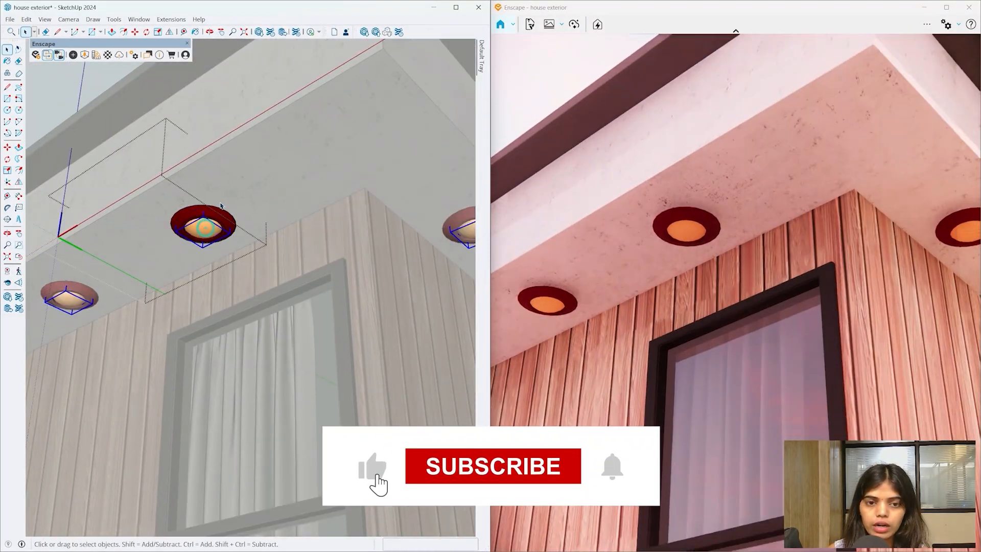
- Select the downlight's enclosing group and open it for editing, orbiting to inspect it
mouse_move(235, 199)
middle_down()
mouse_move(265, 337)
mouse_move(171, 316)
mouse_move(196, 219)
mouse_move(215, 212)
middle_up()
scroll(204, 234, up, 4)
scroll(203, 235, up, 6)
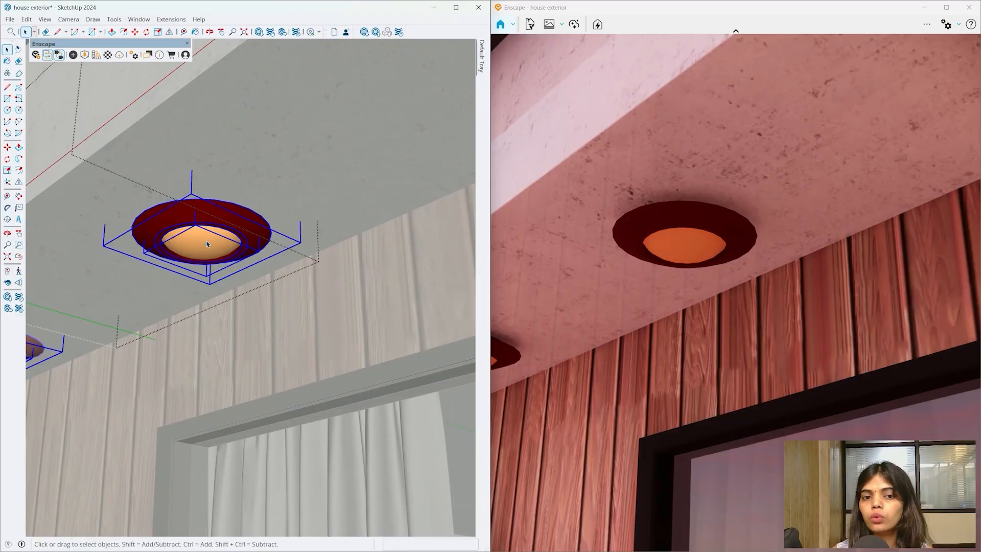
key(g)
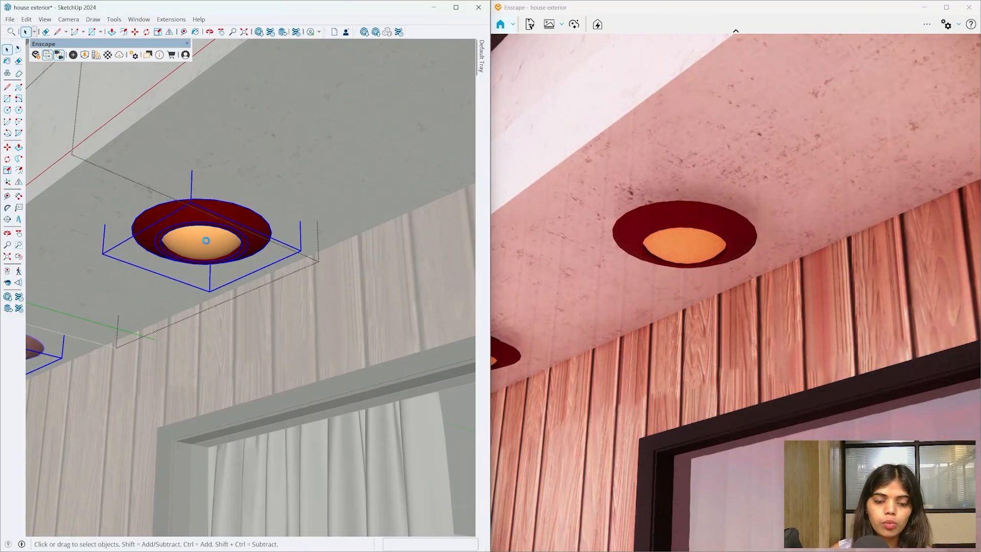
double_click(208, 246)
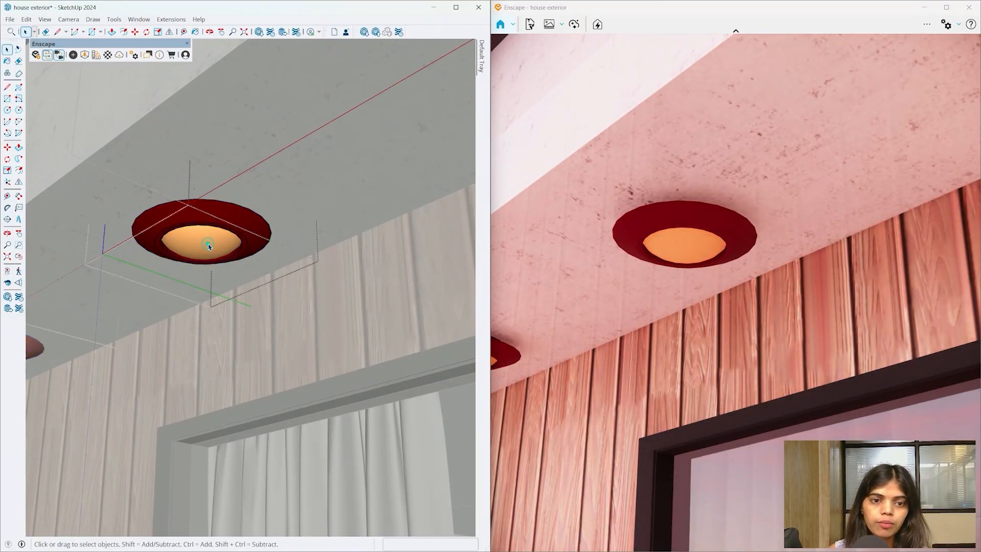
middle_drag(214, 237, 310, 422)
middle_drag(193, 166, 205, 302)
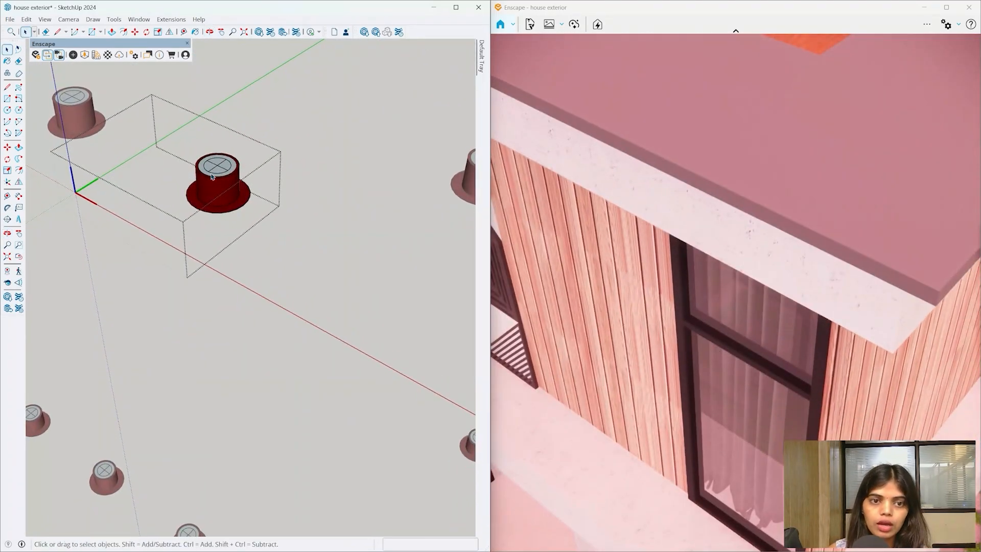
- Drill into the downlight component and its inner group from a low view
scroll(215, 163, up, 3)
scroll(216, 157, down, 4)
scroll(215, 157, down, 5)
mouse_move(215, 159)
middle_down()
mouse_move(226, 258)
mouse_move(247, 289)
mouse_move(407, 352)
mouse_move(236, 328)
mouse_move(207, 417)
middle_up()
scroll(208, 290, up, 8)
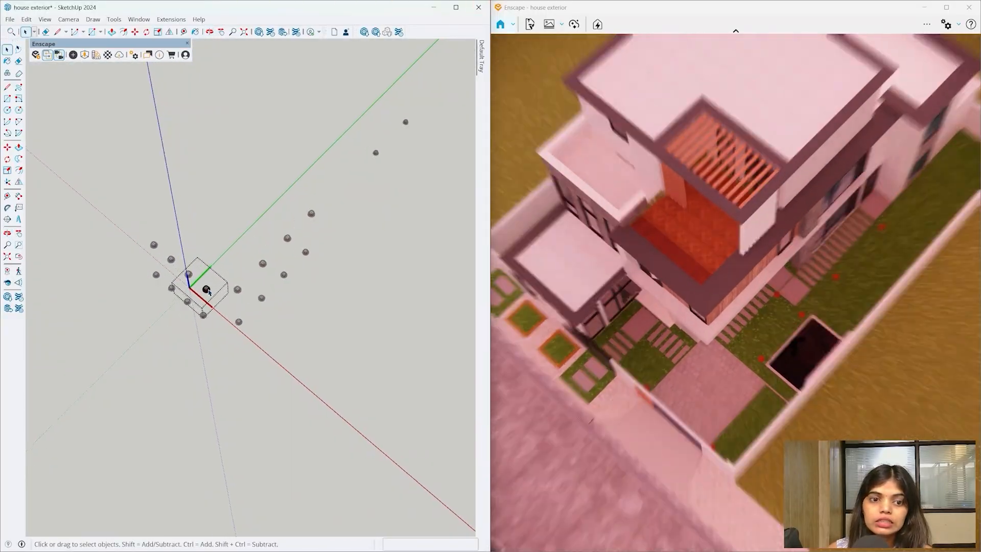
scroll(208, 291, up, 7)
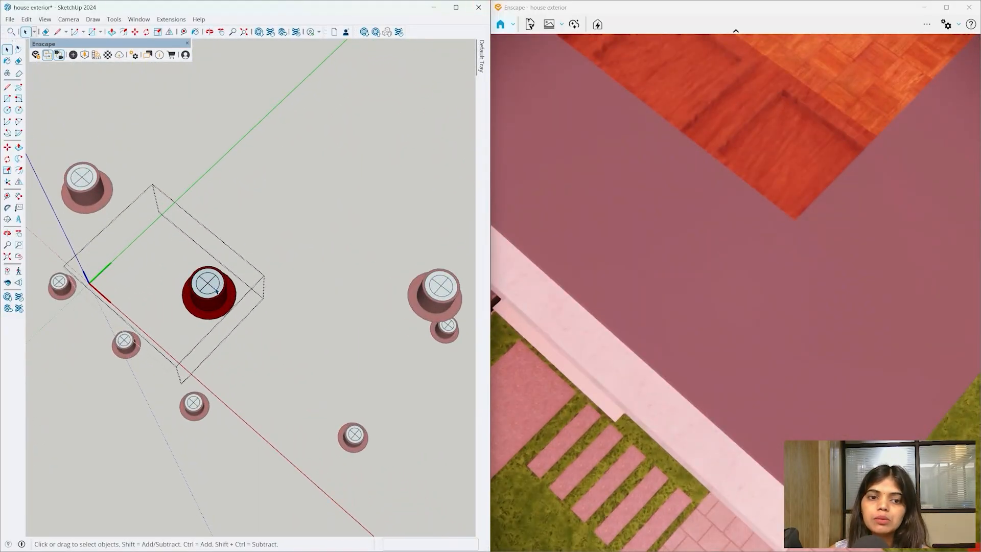
click(221, 308)
middle_drag(221, 308, 221, 263)
double_click(202, 272)
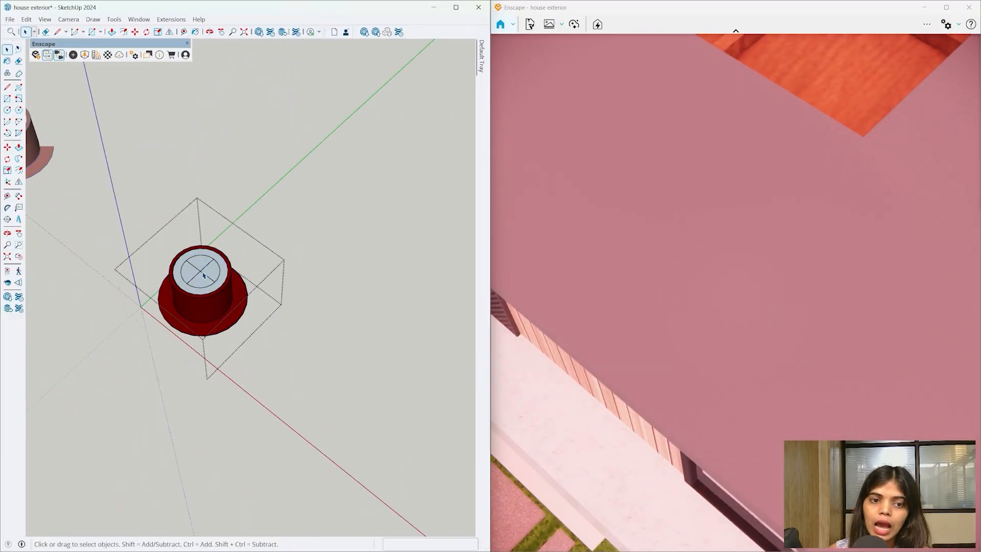
click(203, 271)
double_click(203, 272)
- Select and delete the downlight's inner cylinder
triple_click(202, 271)
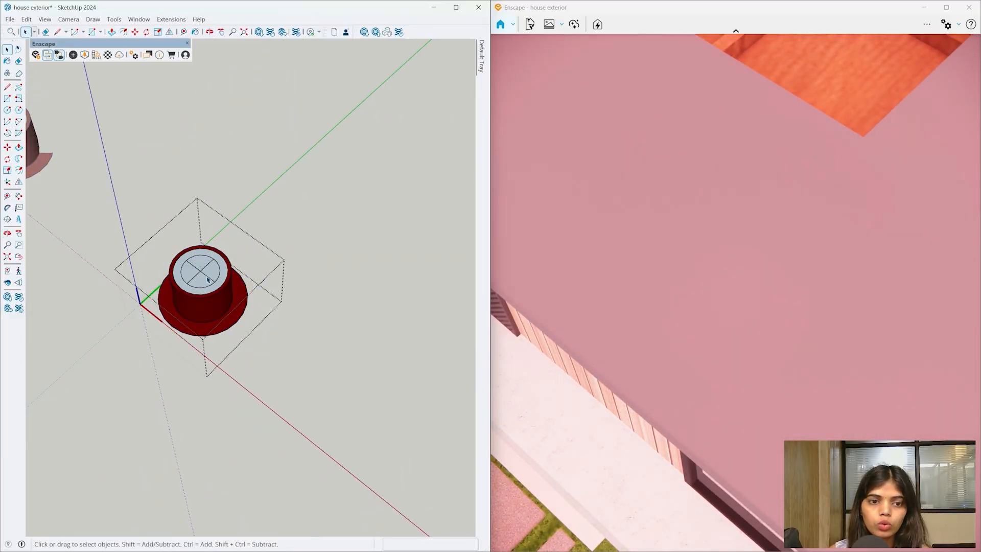
scroll(203, 273, up, 2)
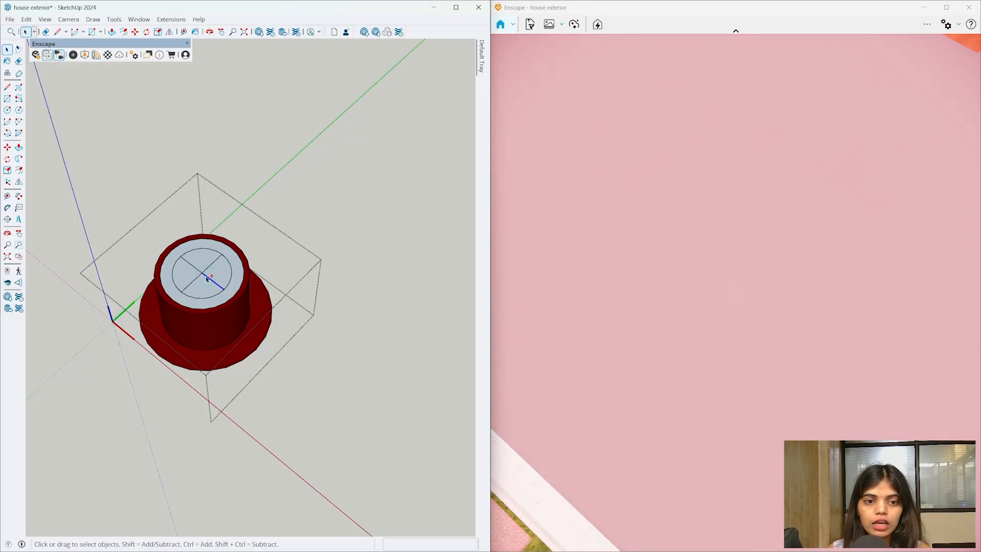
scroll(207, 280, down, 5)
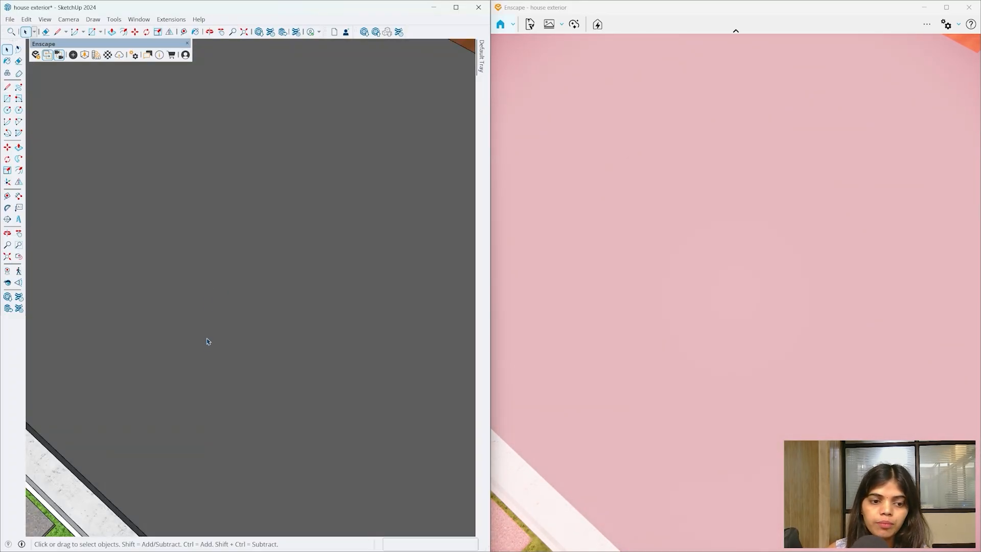
scroll(251, 309, up, 4)
click(236, 310)
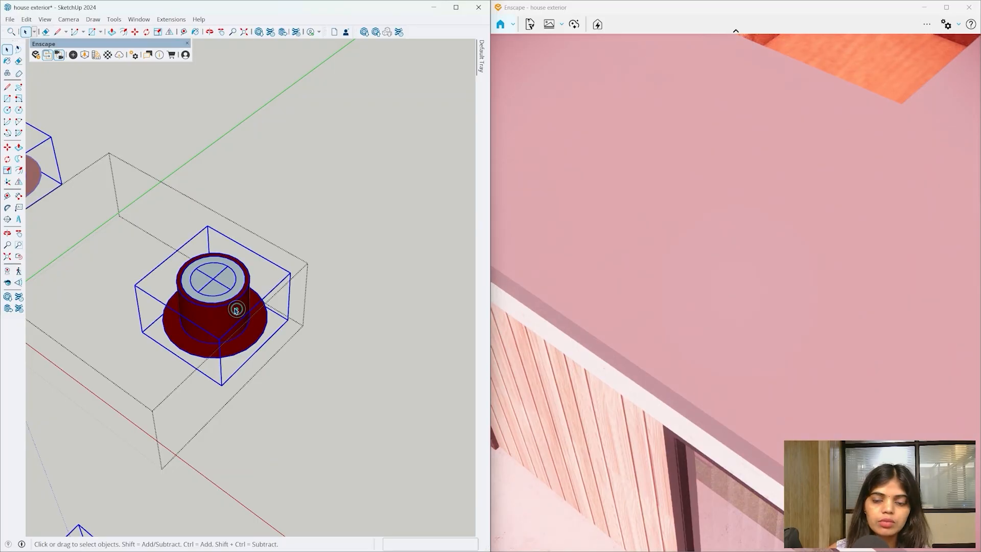
key(Delete)
- Paste the cut rectangular light in place via Edit > Paste In Place and check it
click(26, 19)
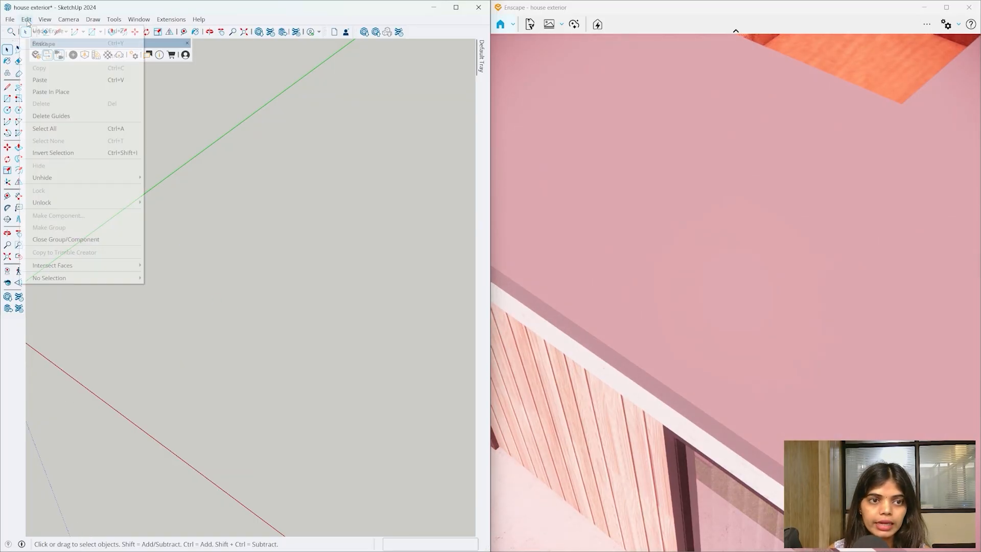
click(60, 91)
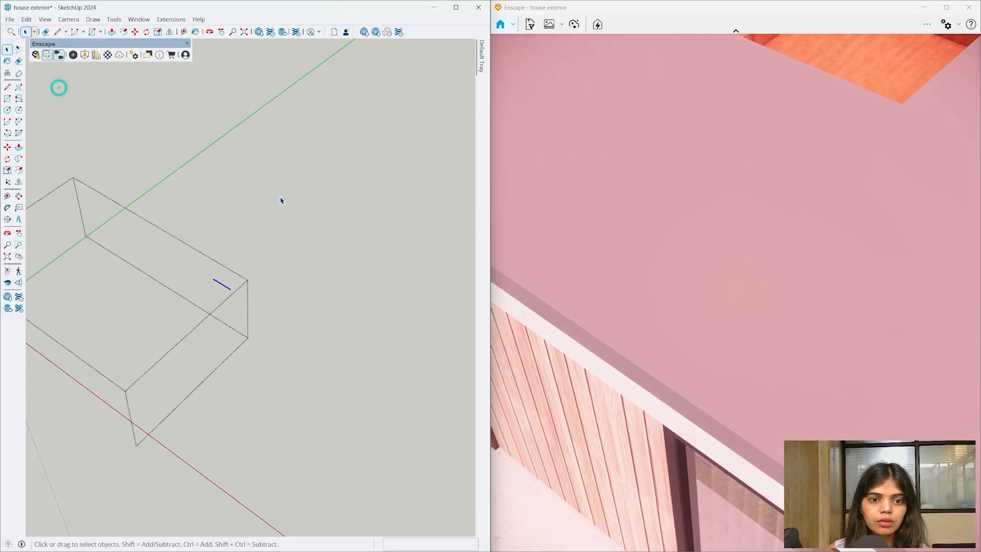
middle_drag(281, 201, 226, 268)
scroll(226, 268, down, 4)
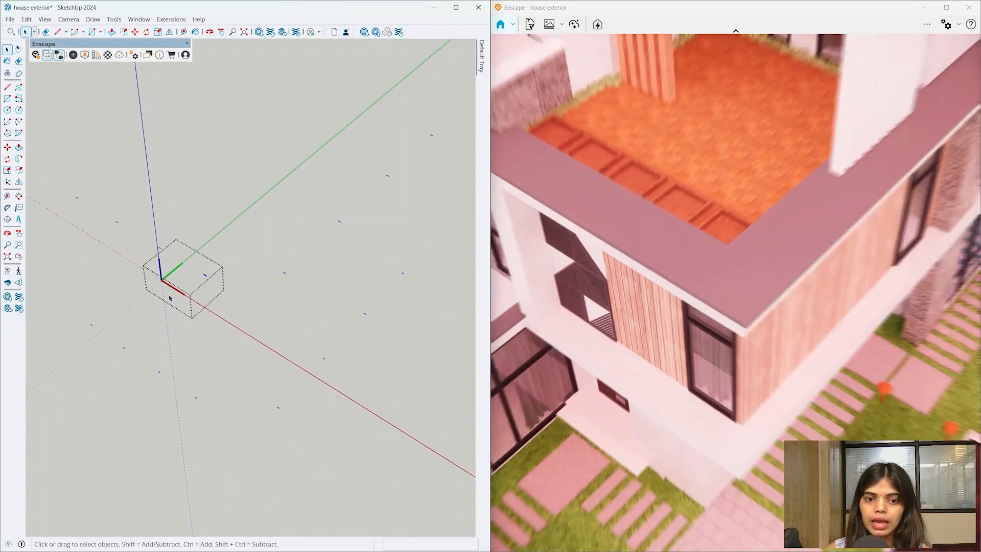
scroll(214, 271, up, 6)
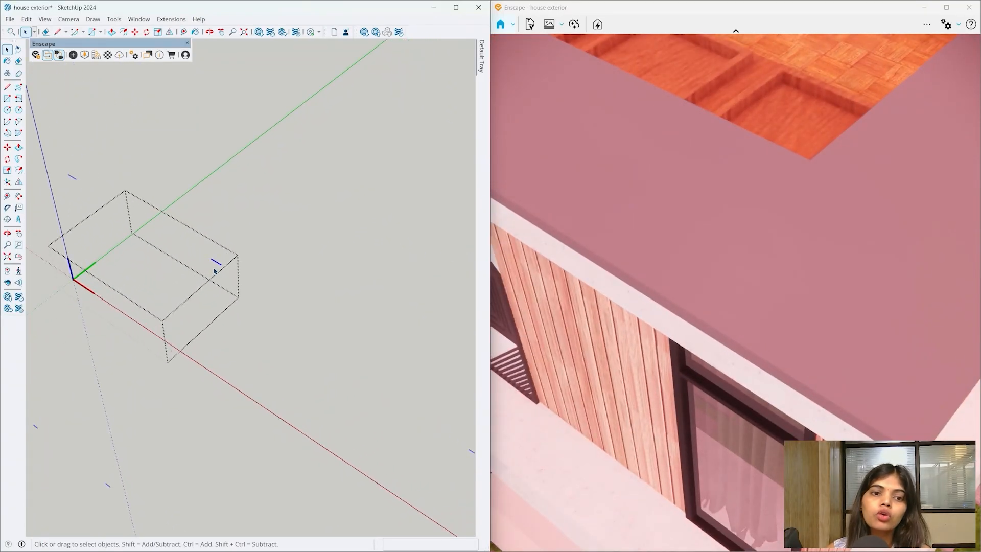
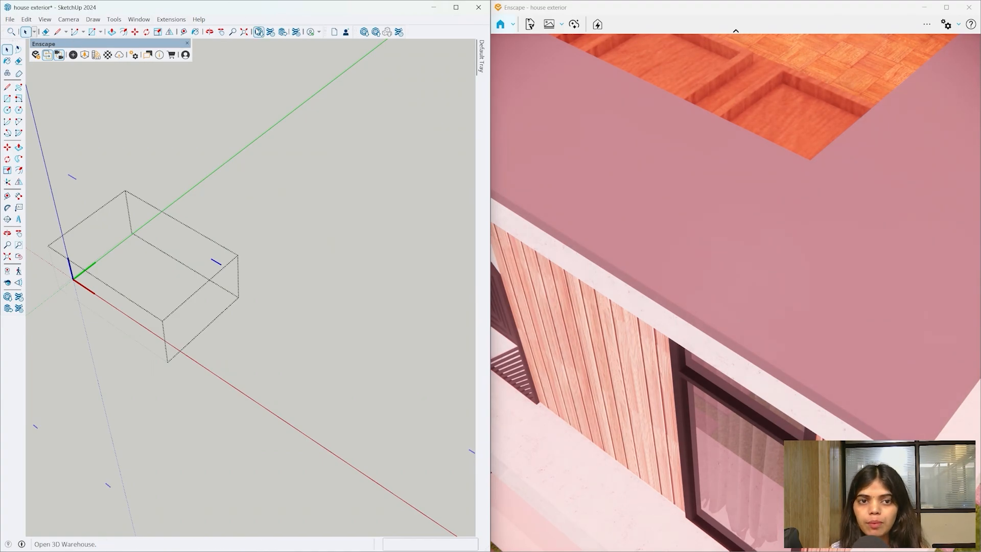
- Open the Enscape Asset Library over the viewport and filter the built-in Enscape assets to Lighting
click(74, 55)
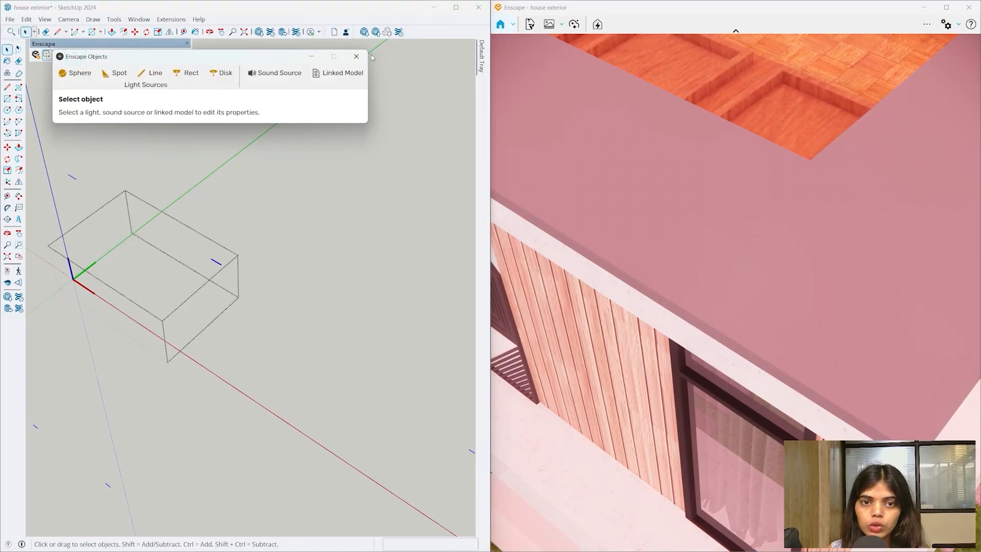
click(357, 56)
click(84, 56)
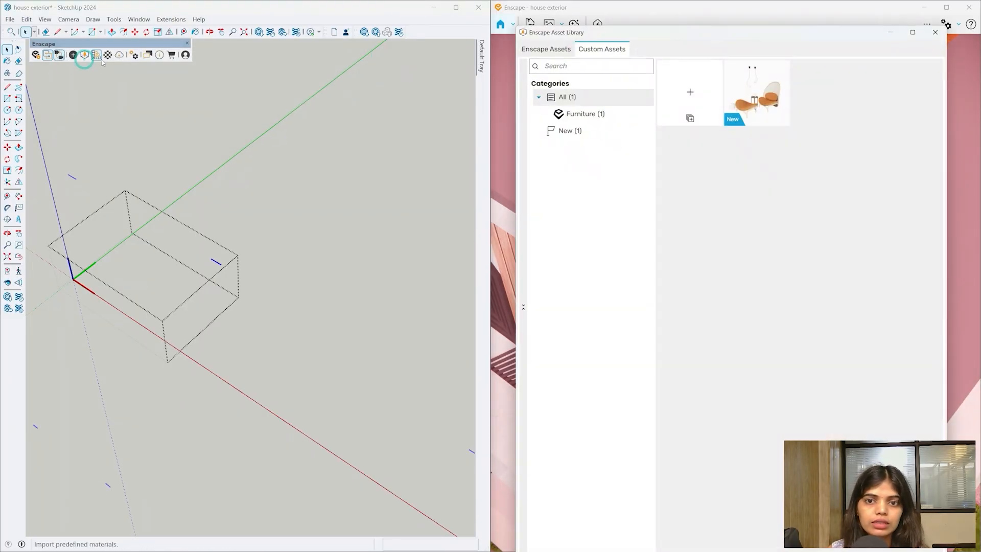
drag(605, 29, 232, 32)
click(170, 47)
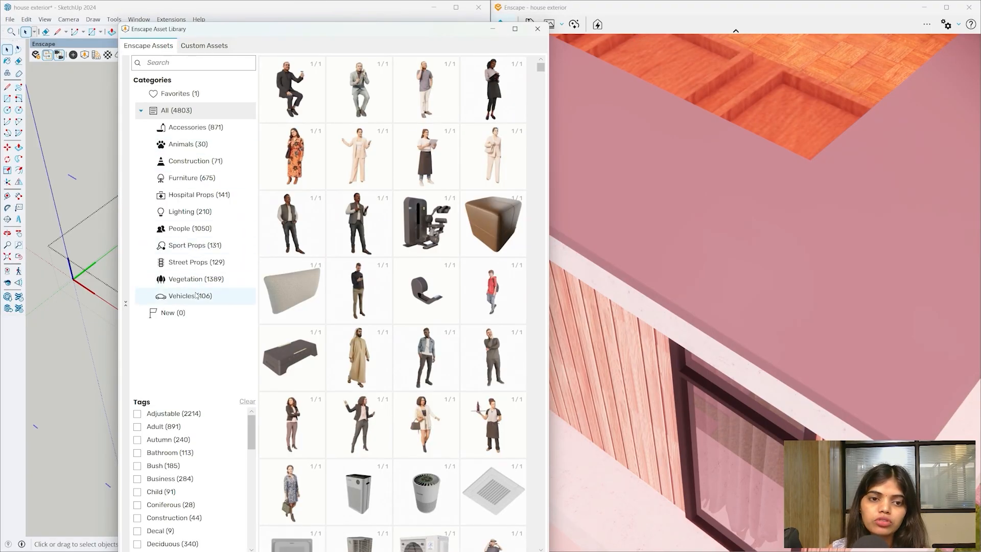
click(234, 219)
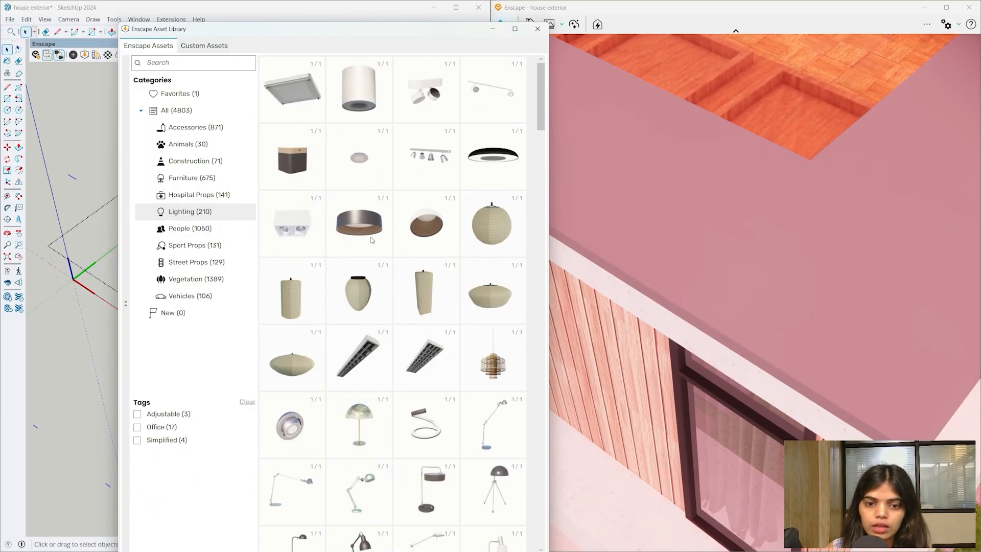
- Browse the lighting assets and choose Ceiling Lamp 006 for placement
scroll(371, 240, down, 10)
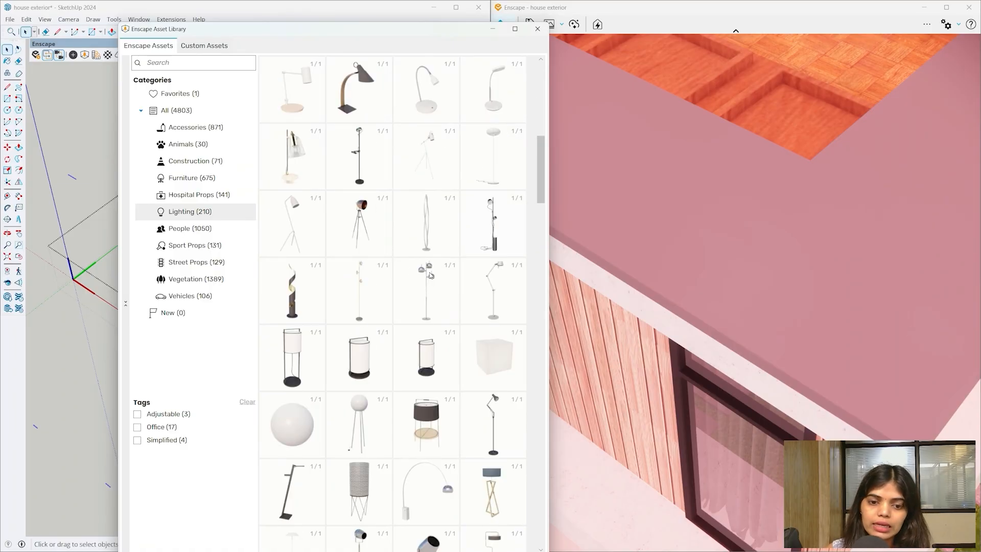
scroll(429, 275, down, 8)
drag(540, 243, 562, 2)
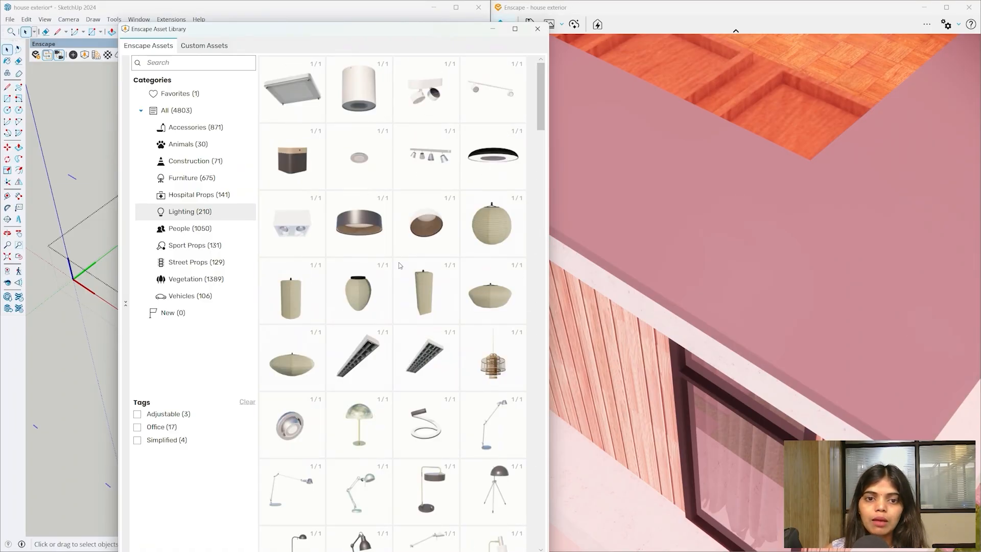
click(361, 217)
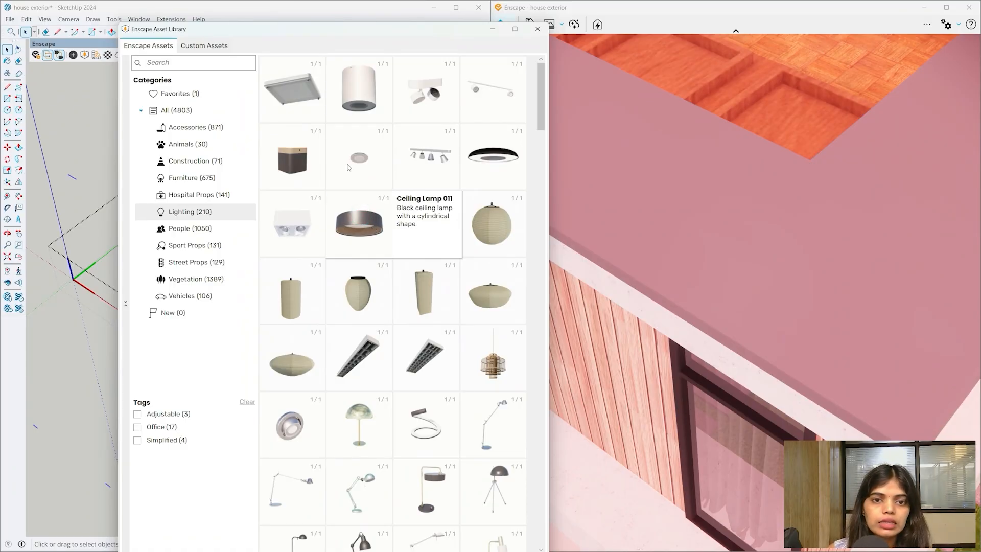
click(362, 35)
click(352, 159)
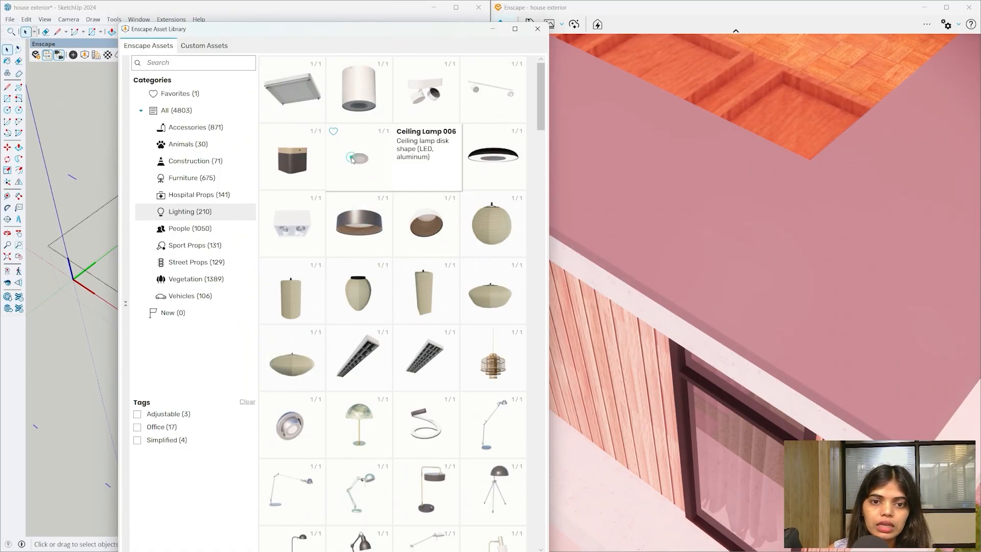
click(361, 158)
- Place Ceiling Lamp 006 in the model and select it from a level side view
click(496, 147)
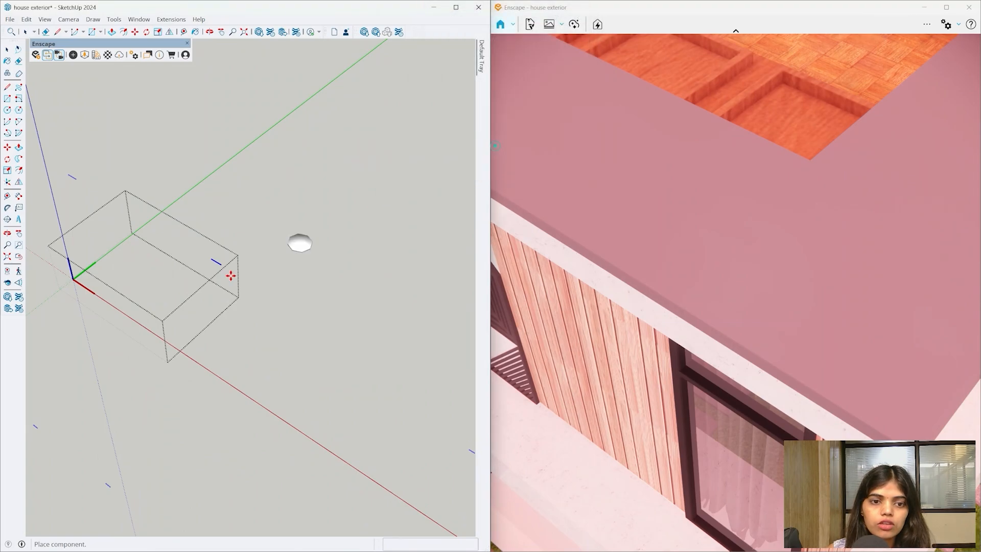
scroll(214, 258, up, 3)
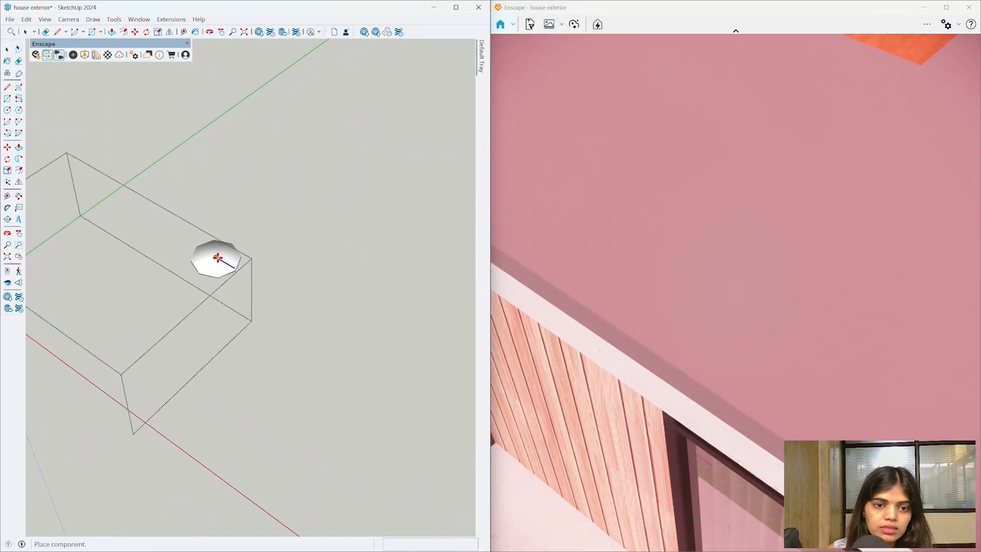
scroll(217, 258, down, 3)
mouse_move(252, 230)
middle_down()
mouse_move(263, 221)
mouse_move(234, 368)
mouse_move(271, 104)
mouse_move(237, 268)
middle_up()
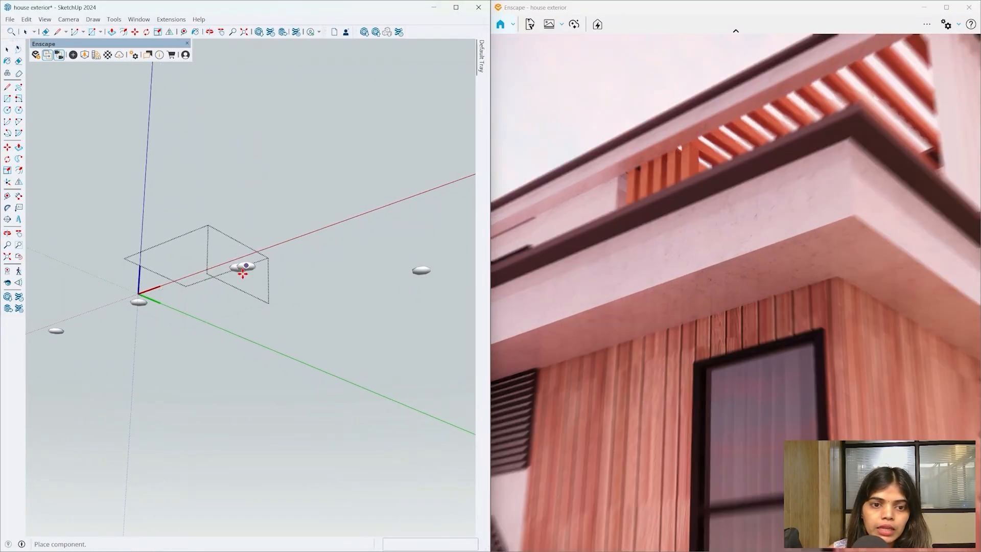
scroll(238, 270, up, 2)
click(237, 265)
scroll(236, 266, up, 2)
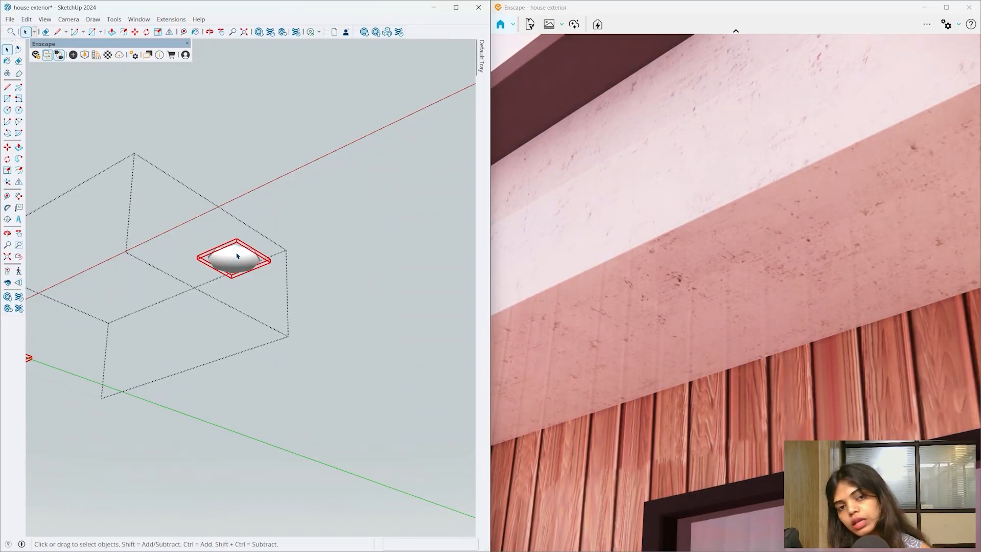
- Unlock the placed lamp component so it can be moved
right_click(241, 258)
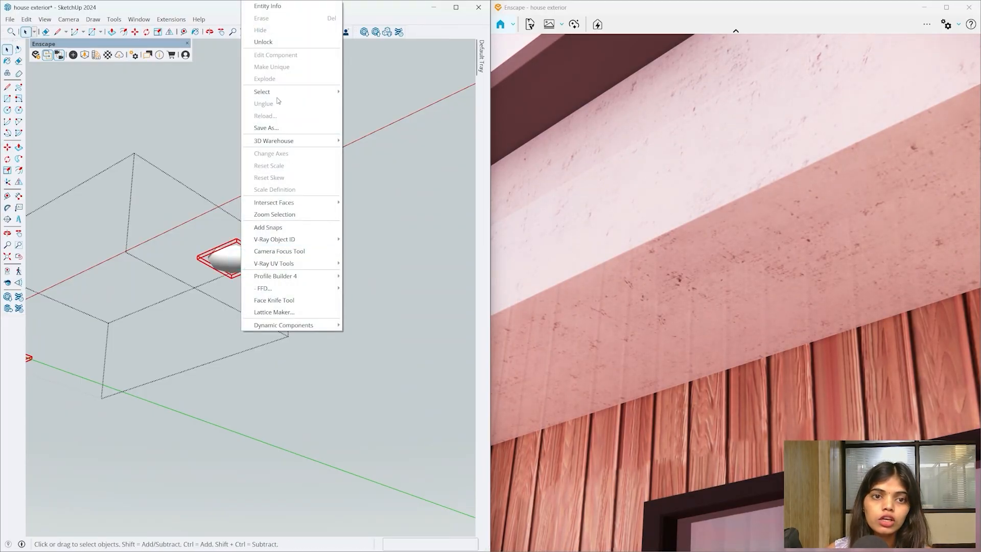
click(275, 42)
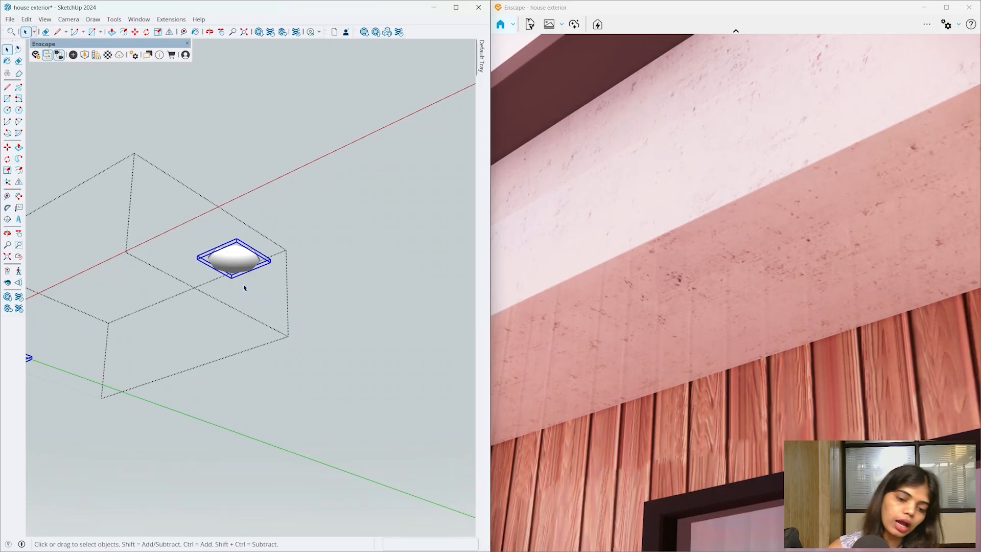
key(m)
key(i)
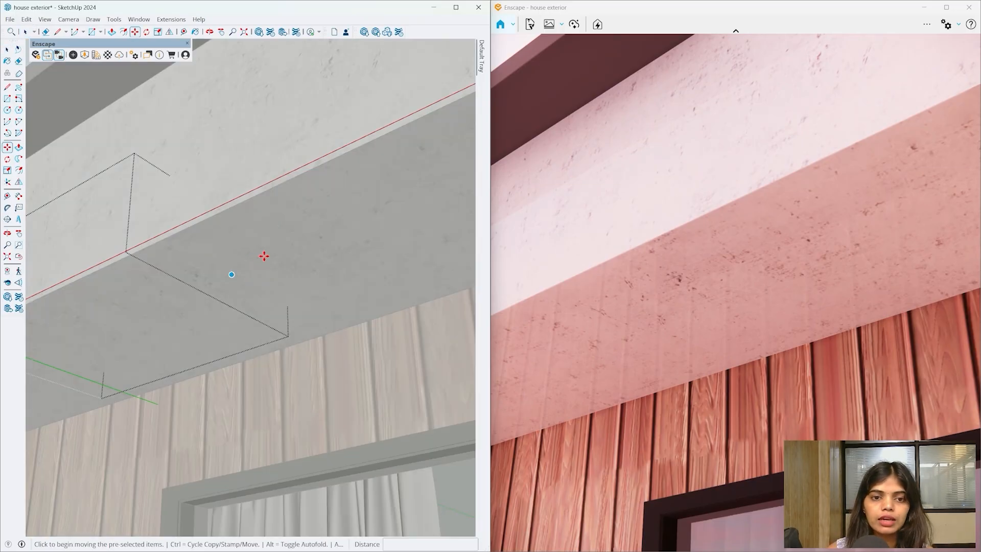
- Lower the lamp about 149 mm out of the soffit and check it under the eave
click(384, 344)
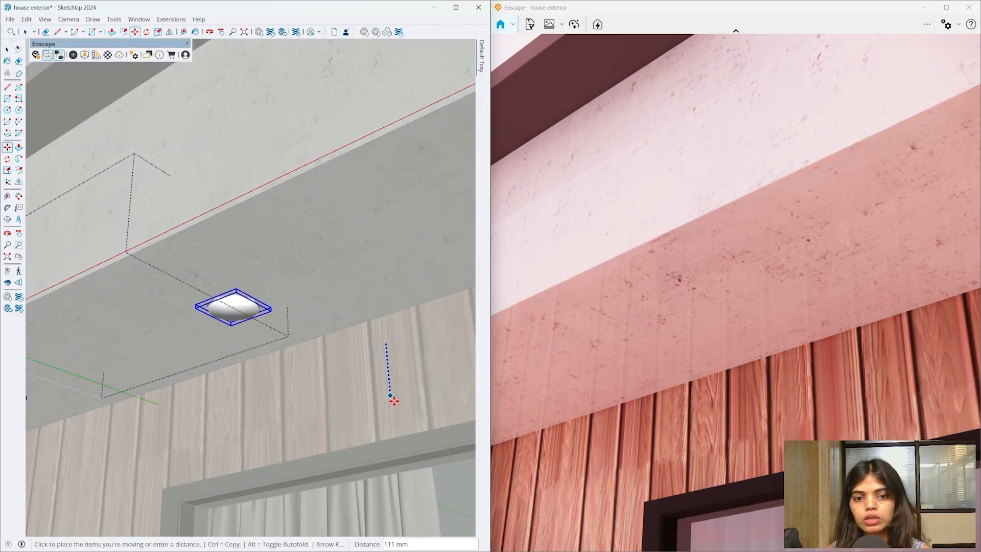
click(395, 415)
click(231, 306)
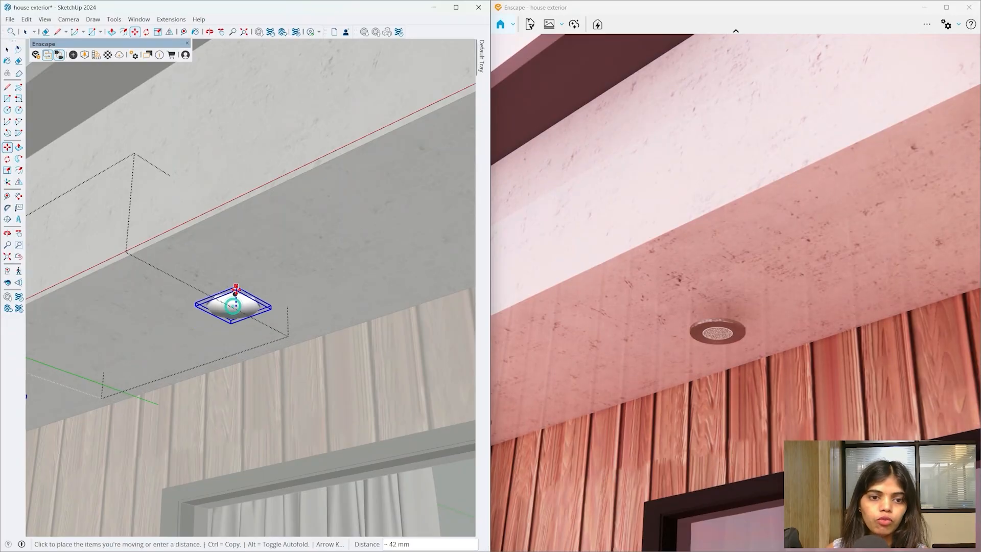
click(236, 279)
scroll(265, 273, down, 3)
scroll(265, 272, down, 8)
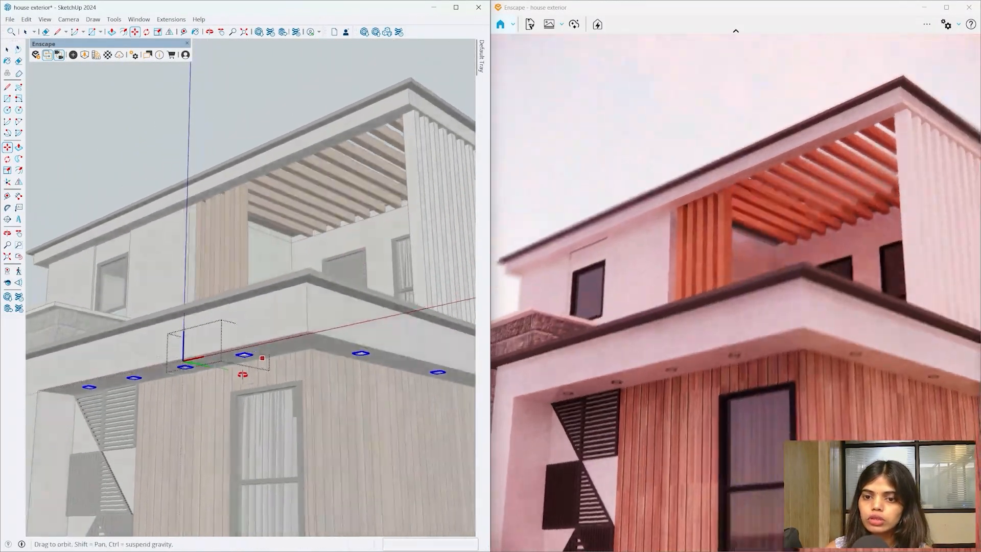
mouse_move(252, 365)
middle_down()
mouse_move(123, 271)
mouse_move(232, 271)
mouse_move(230, 301)
middle_up()
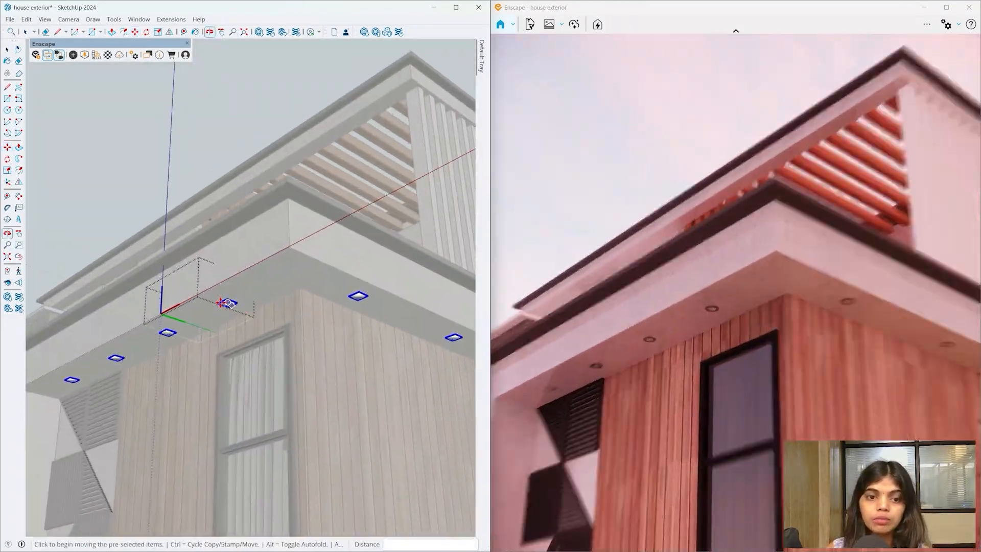
key(space)
scroll(235, 303, up, 5)
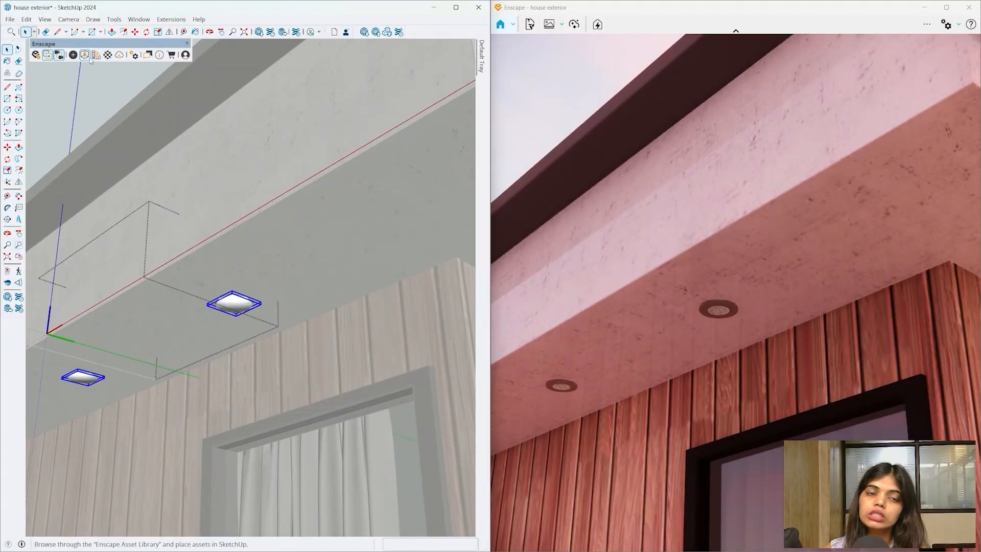
scroll(227, 315, up, 4)
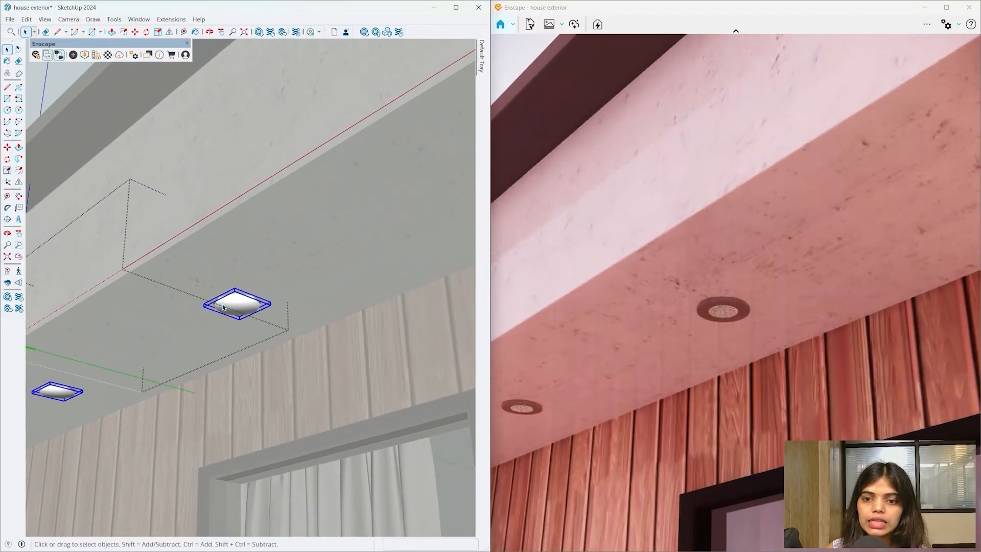
scroll(227, 315, up, 6)
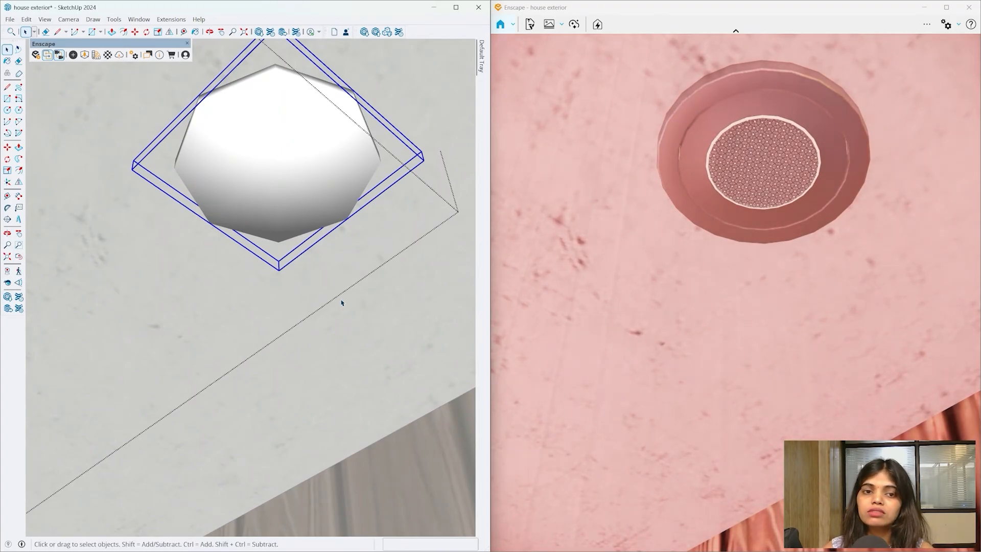
- Hide the rest of the model and draw a 53 mm radius circle beside the lamp
scroll(262, 280, down, 4)
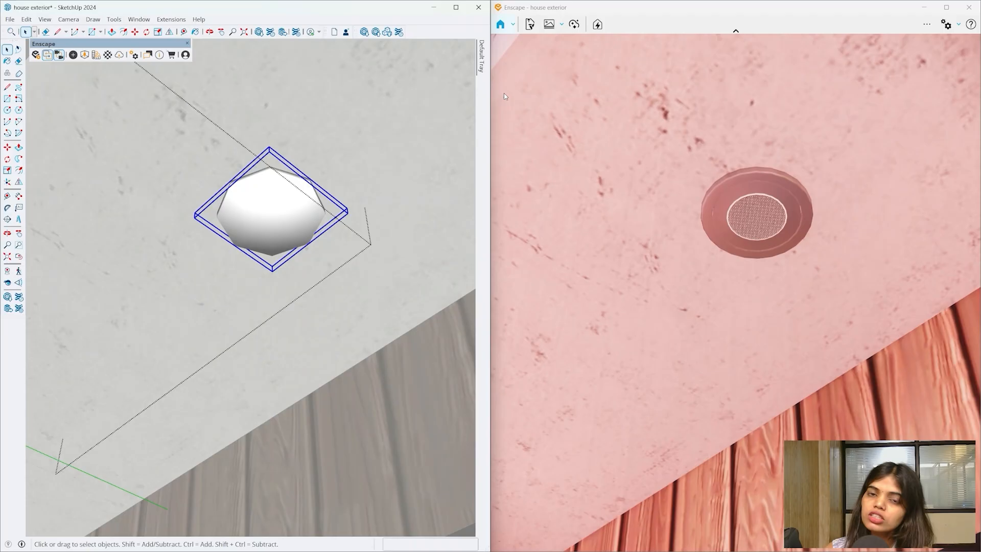
key(ctrl+h)
mouse_move(339, 184)
middle_down()
mouse_move(311, 466)
mouse_move(329, 219)
mouse_move(274, 209)
mouse_move(268, 156)
middle_up()
key(c)
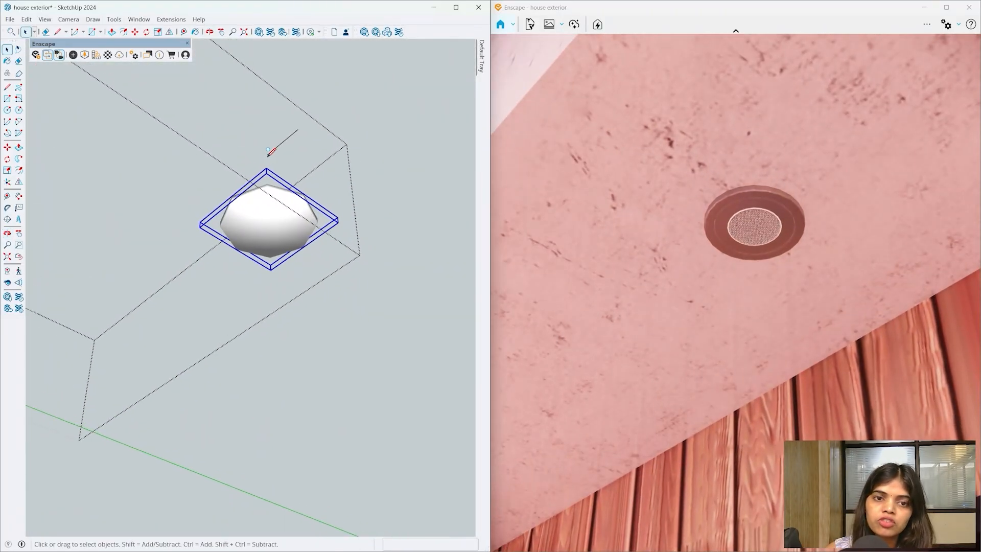
key(space)
click(296, 150)
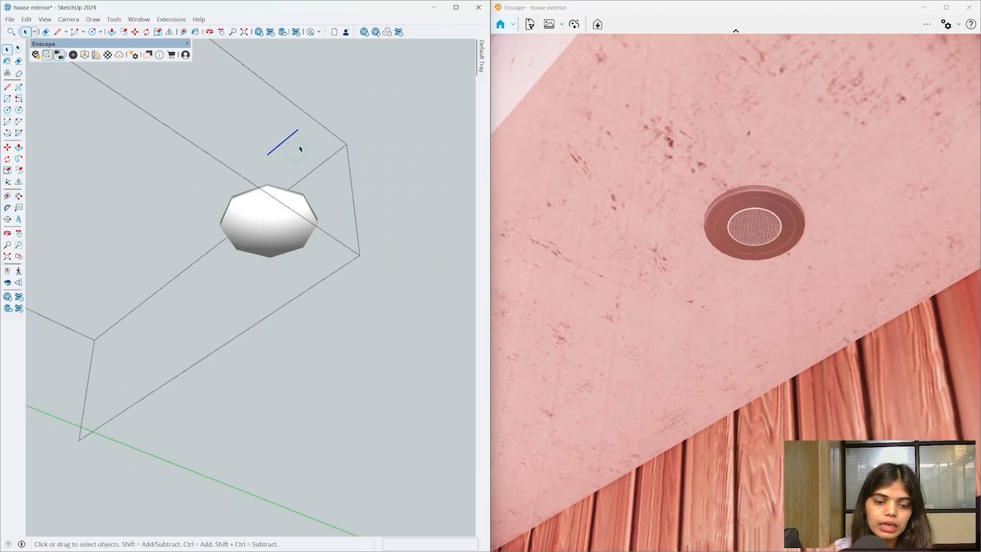
key(l)
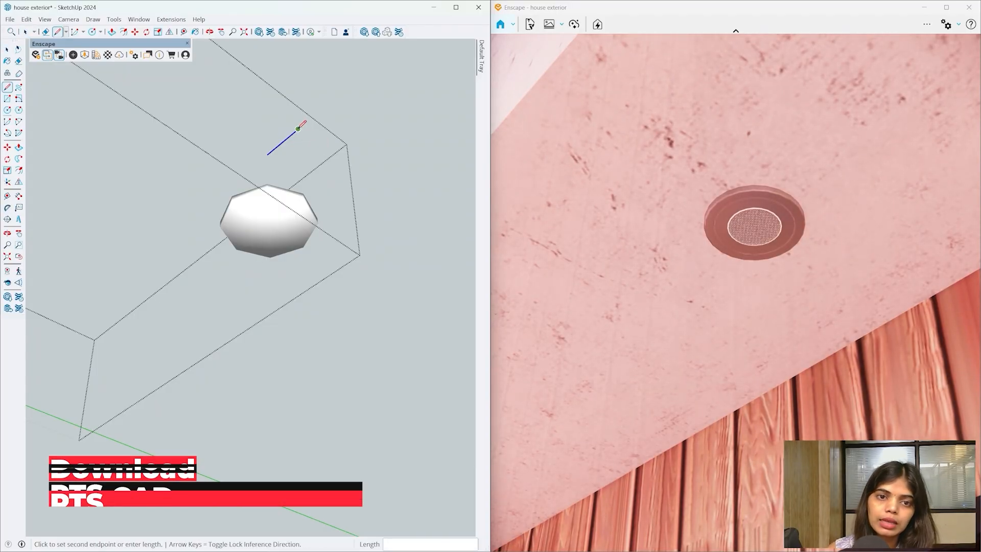
key(space)
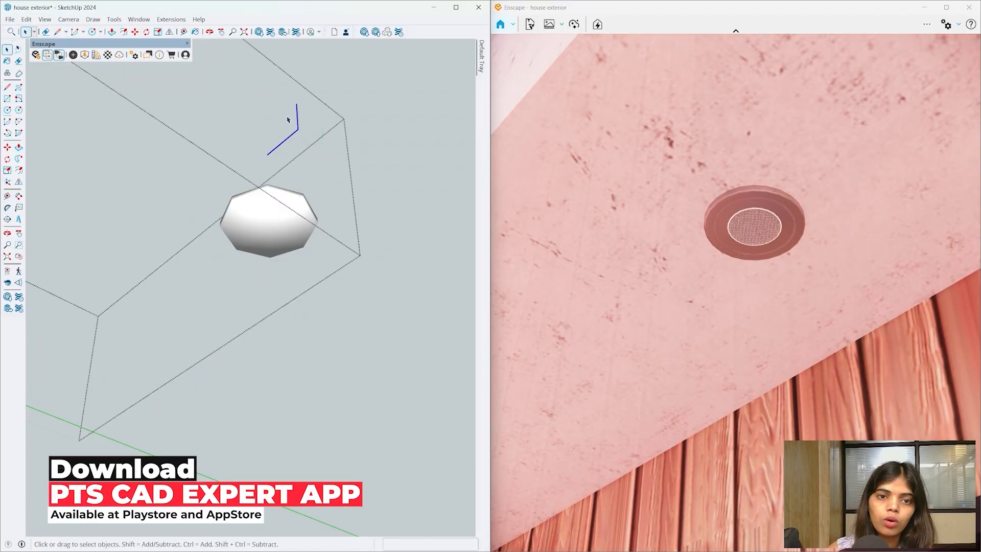
key(c)
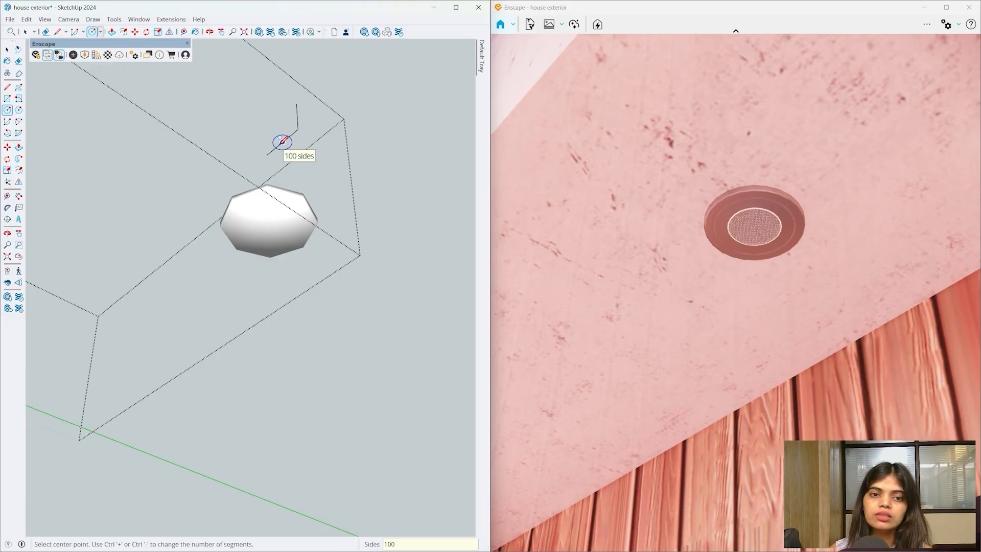
click(267, 154)
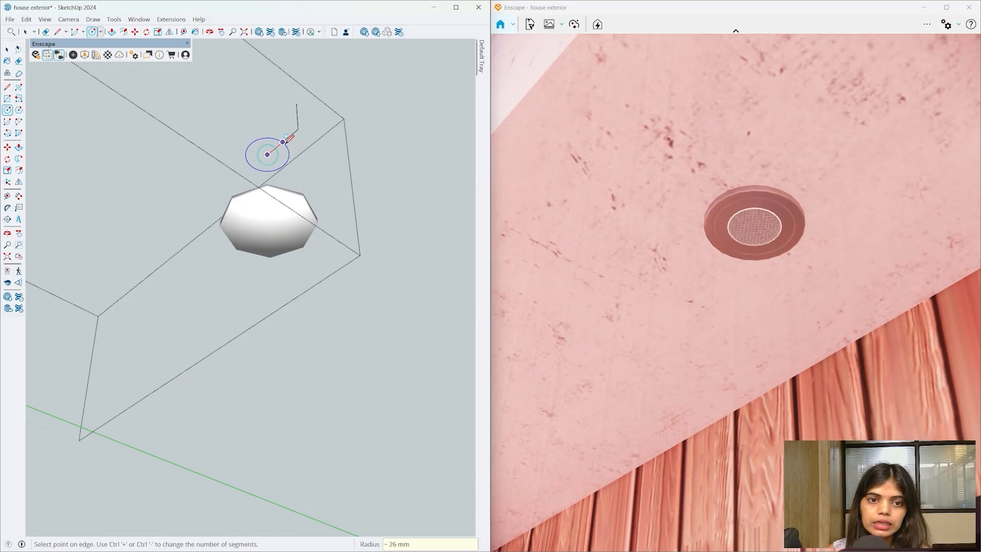
click(301, 189)
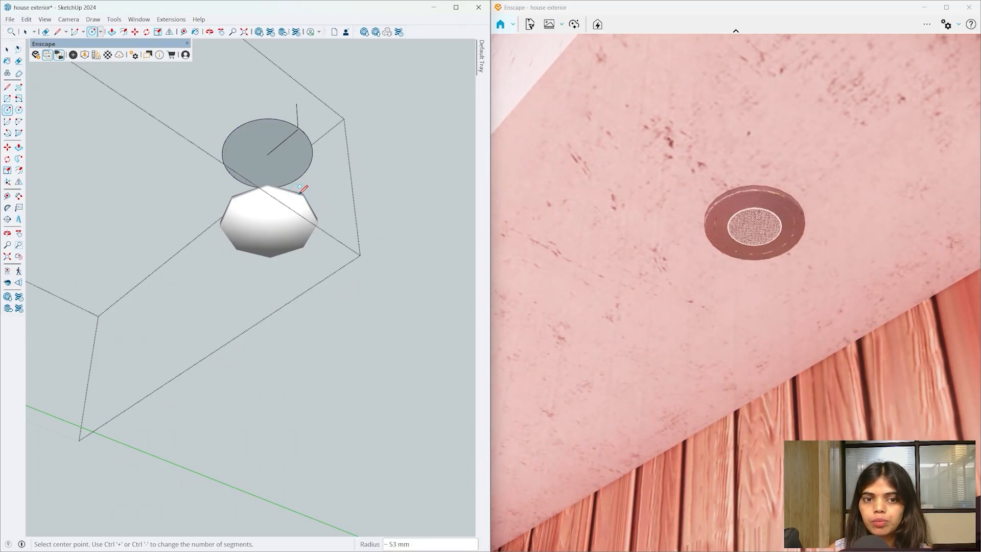
- Push/Pull the circle to 6 mm thick
mouse_move(303, 189)
middle_down()
mouse_move(342, 549)
mouse_move(300, 160)
middle_up()
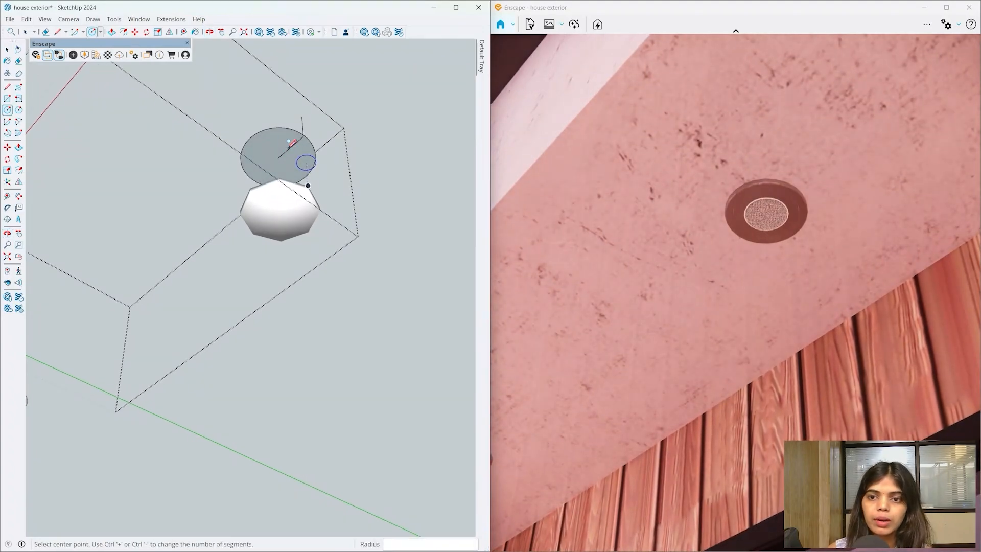
key(space)
key(p)
scroll(280, 149, up, 3)
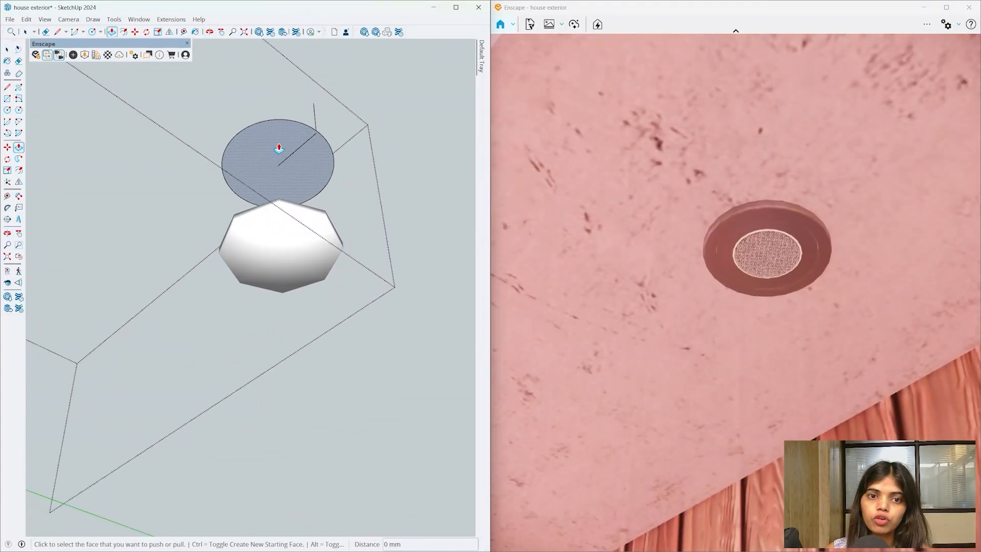
click(279, 148)
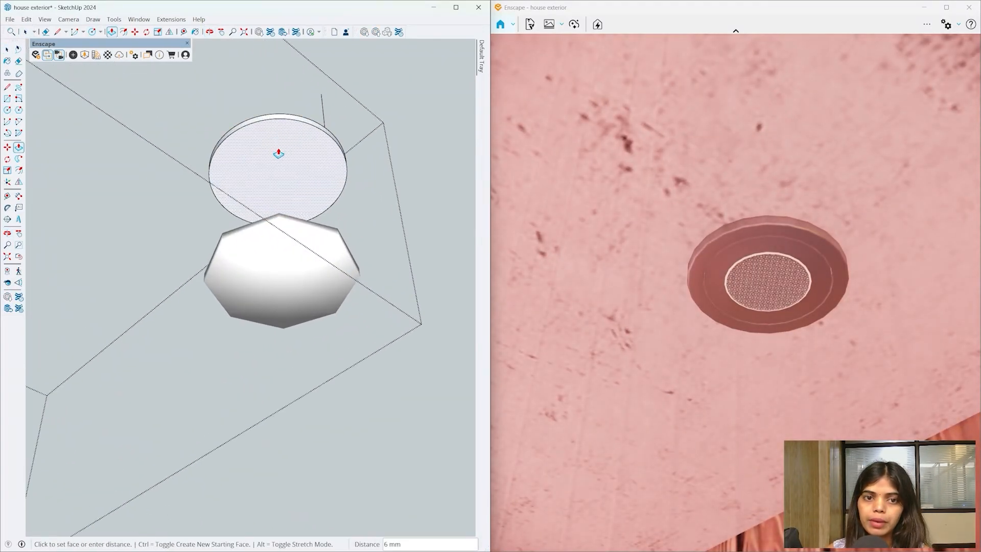
click(279, 151)
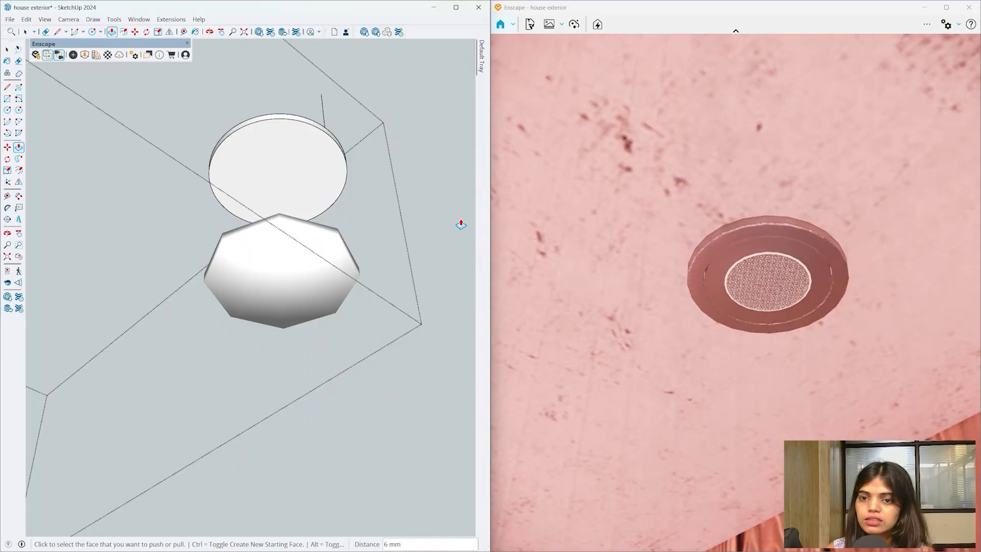
- Offset two inner circles, about 4 mm and 12 mm in from the edge
key(f)
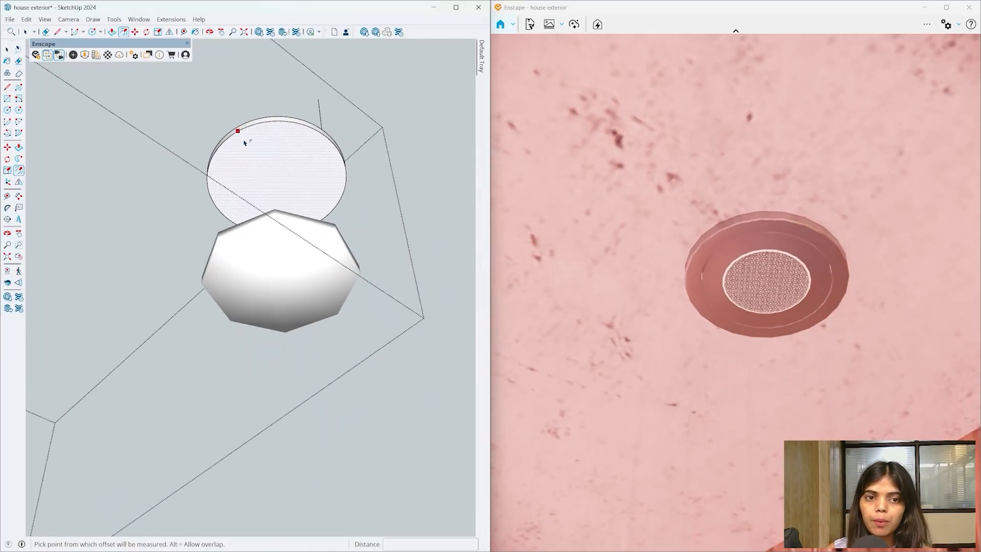
click(238, 134)
click(241, 136)
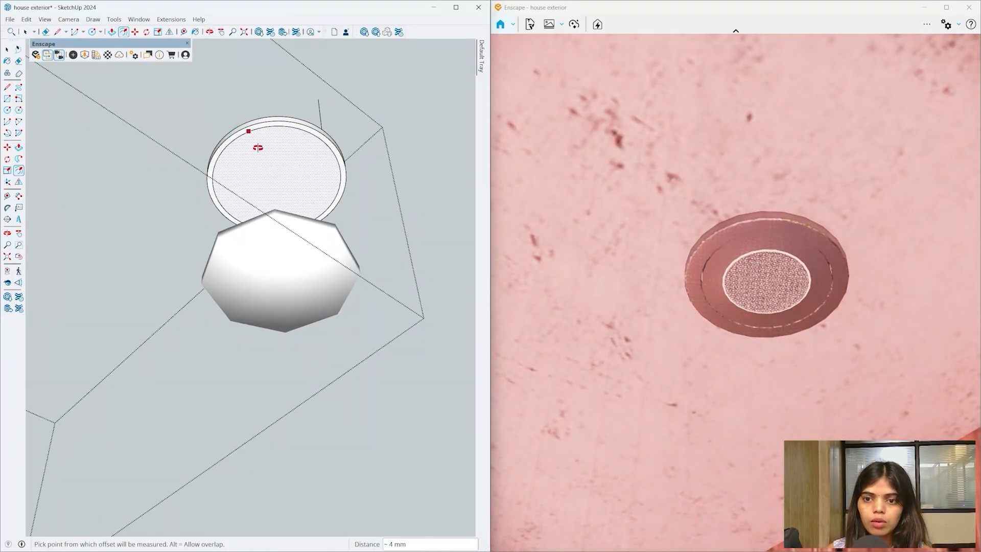
mouse_move(256, 147)
middle_down()
mouse_move(250, 120)
mouse_move(252, 131)
middle_up()
click(245, 128)
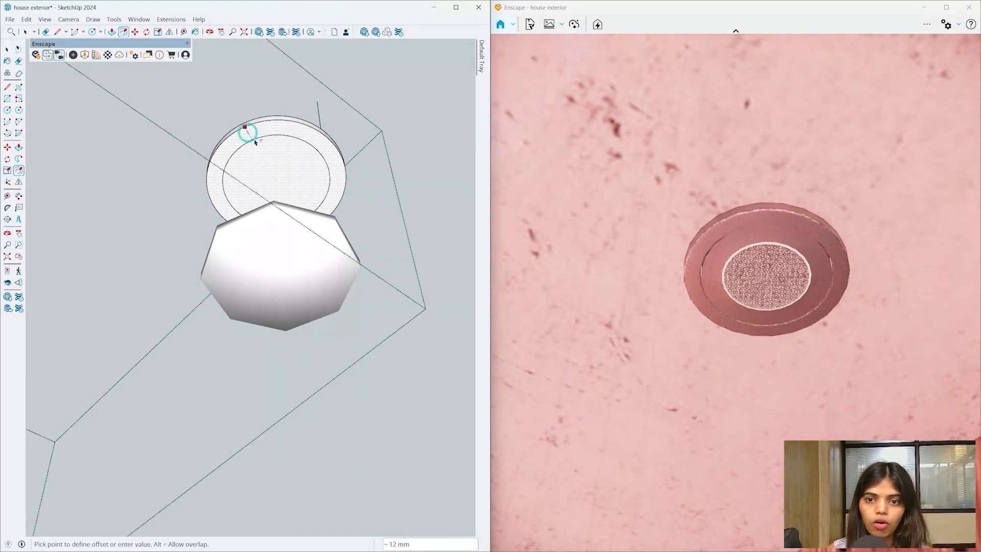
click(255, 141)
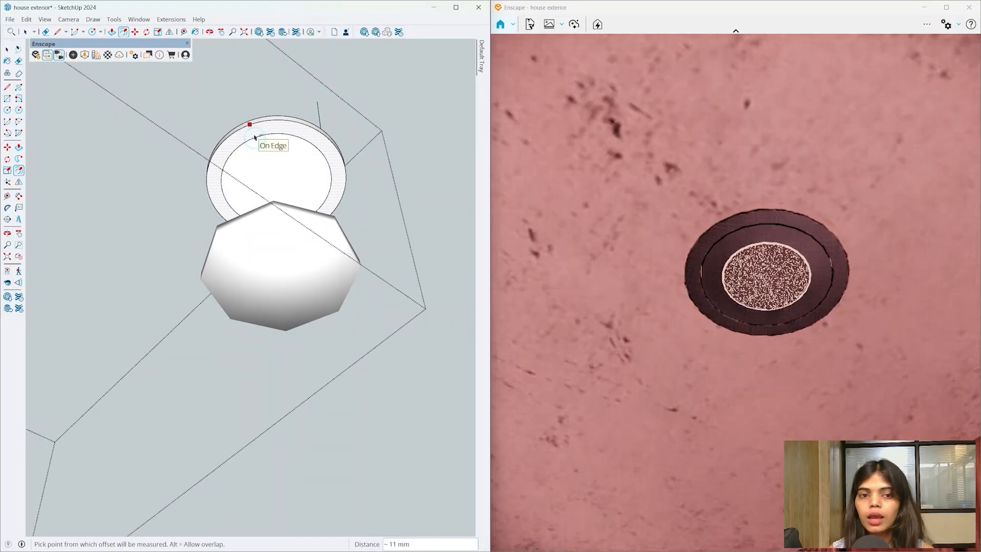
- Push the inner circle face 4 mm
key(p)
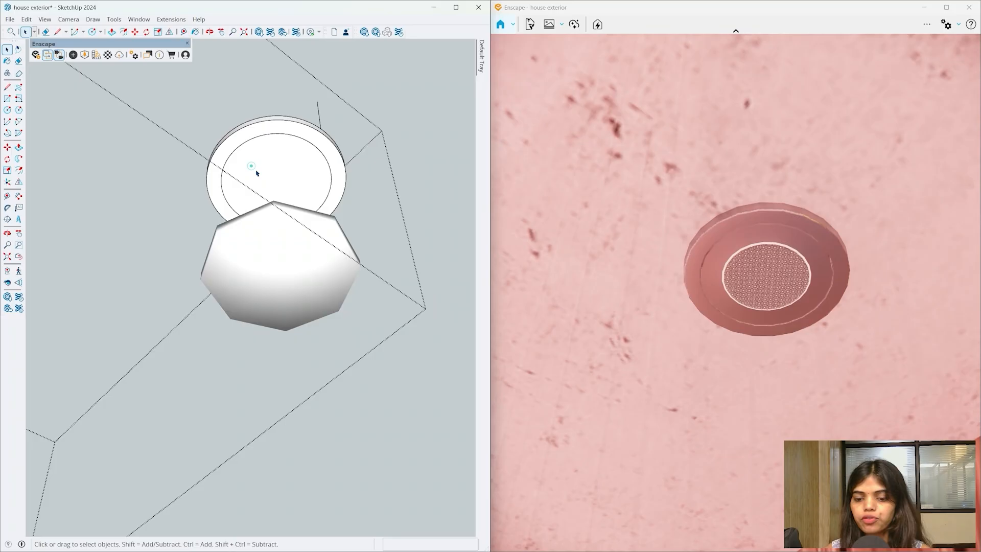
click(262, 173)
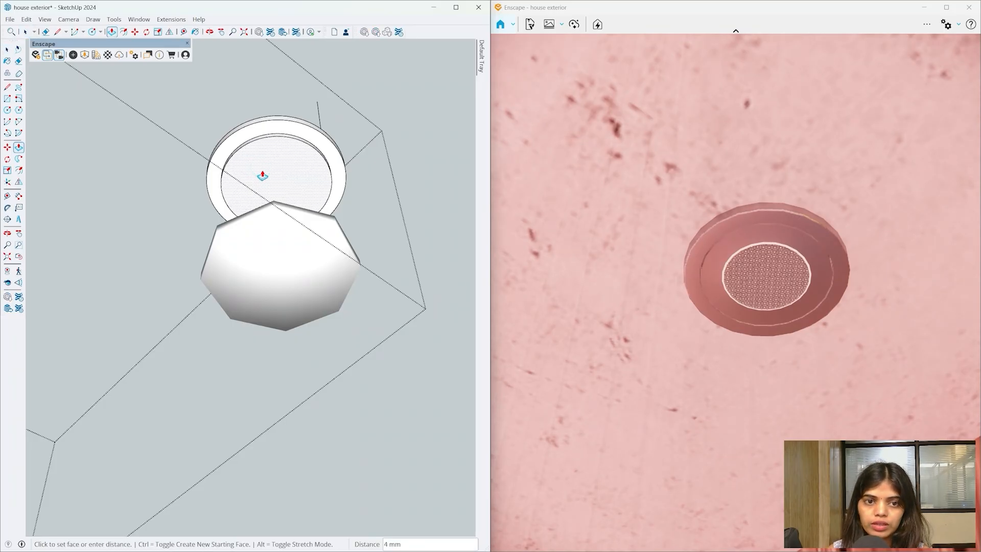
text(4)
key(Return)
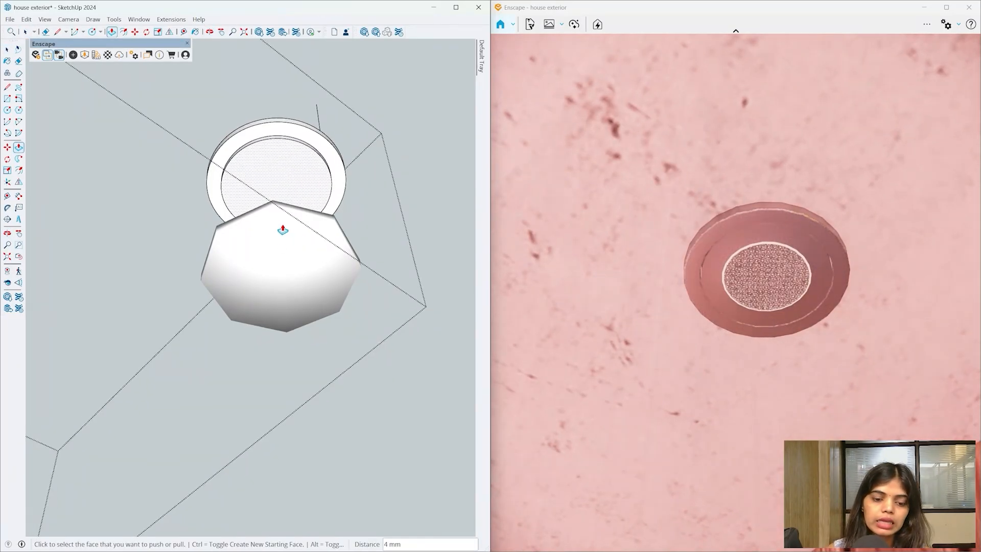
- Offset another smaller circle inside the recessed face
key(f)
scroll(255, 147, up, 3)
click(248, 139)
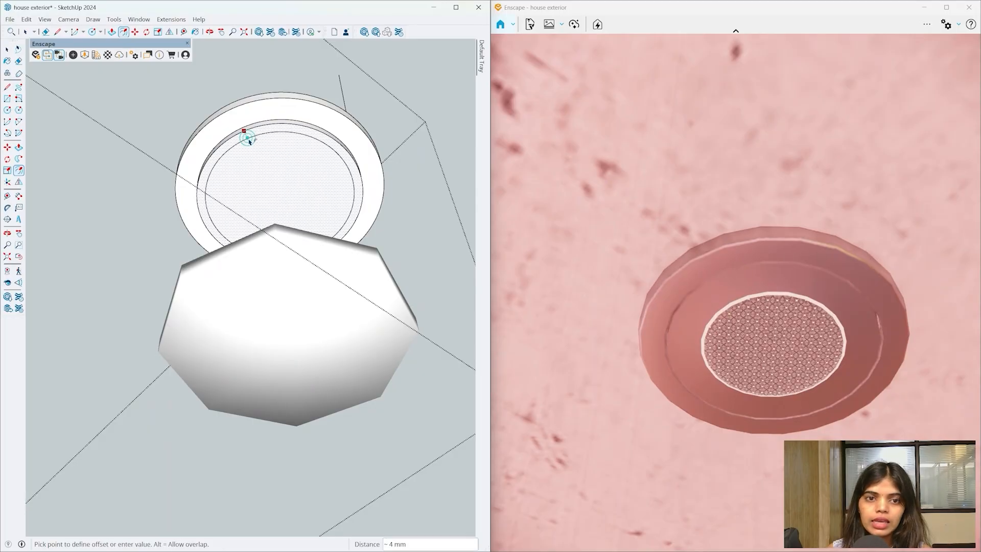
click(261, 147)
scroll(273, 151, down, 1)
middle_drag(275, 155, 285, 177)
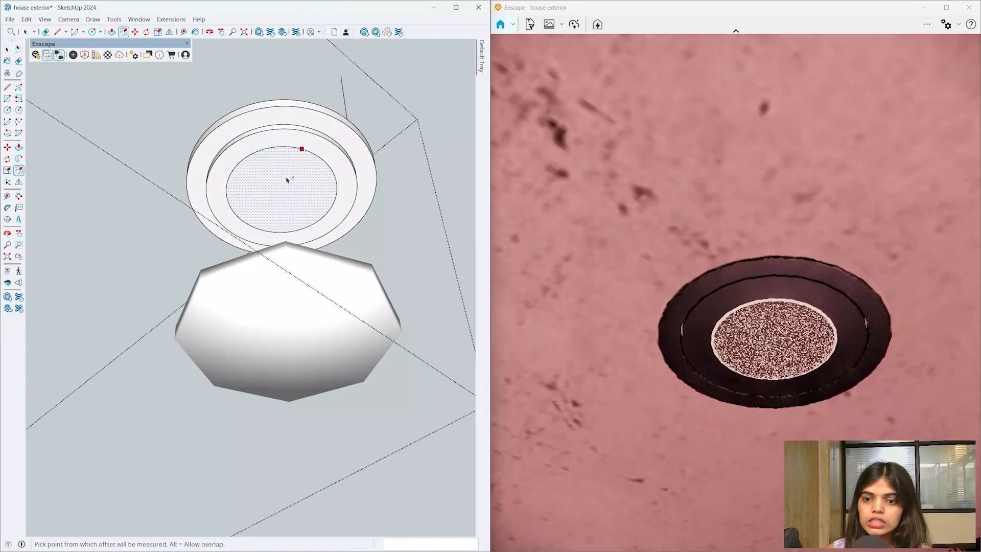
key(space)
scroll(285, 167, up, 2)
- Push the innermost circle face 1 mm
key(f)
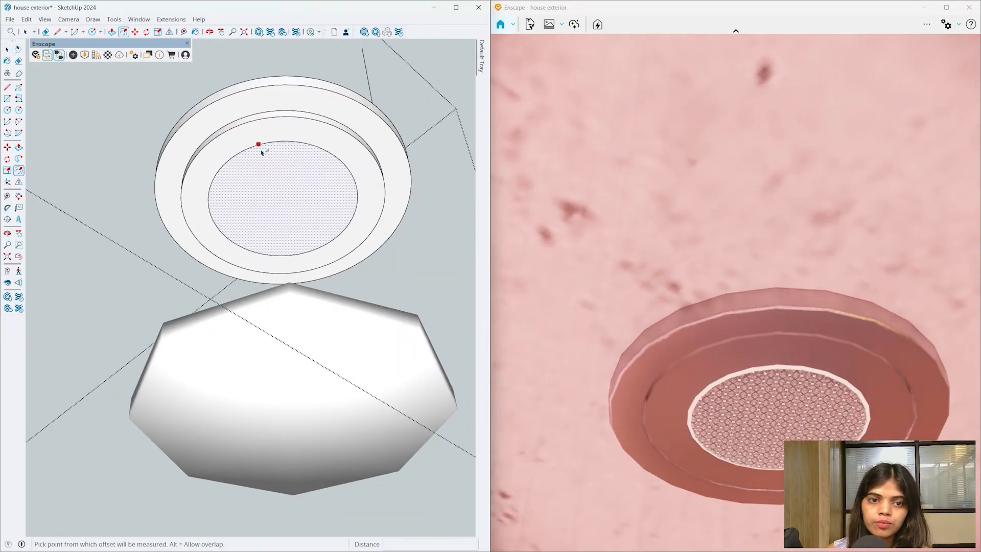
key(space)
key(p)
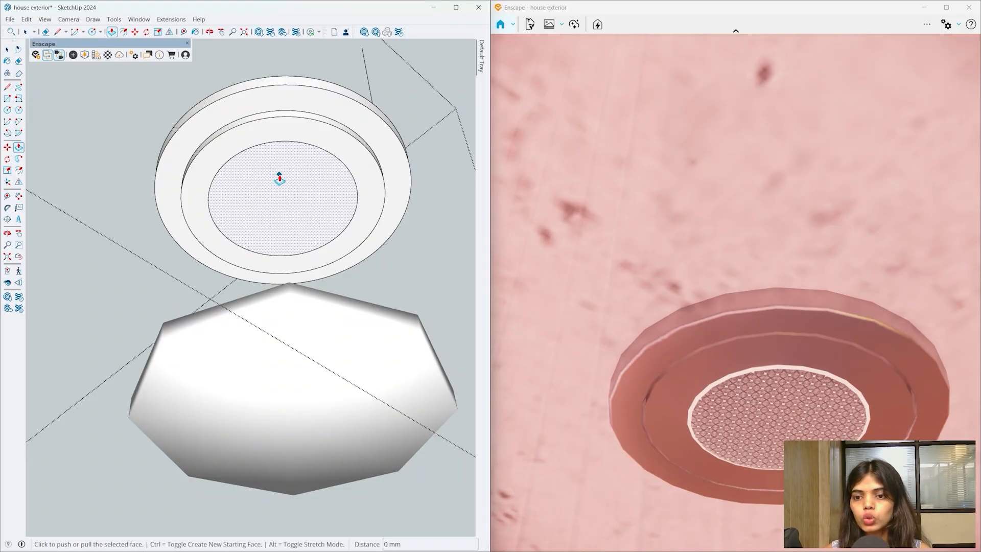
click(279, 179)
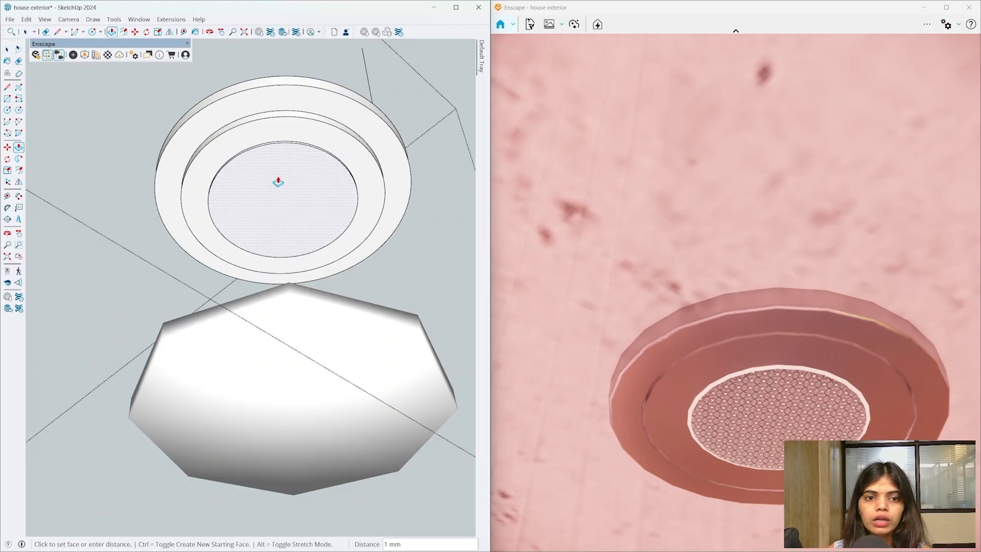
click(276, 178)
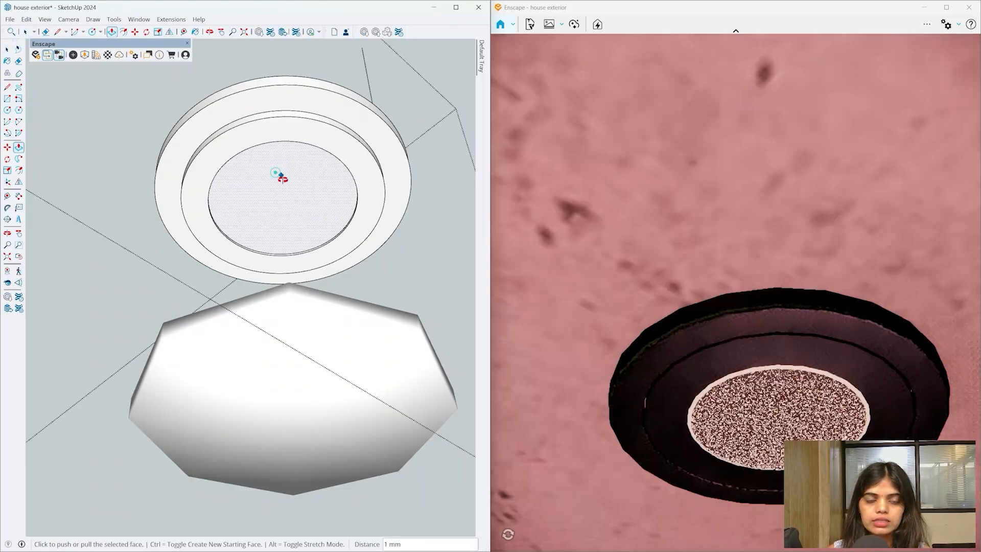
- Select all the connected ring geometry and group it with Ctrl+G
middle_drag(280, 178, 280, 199)
key(space)
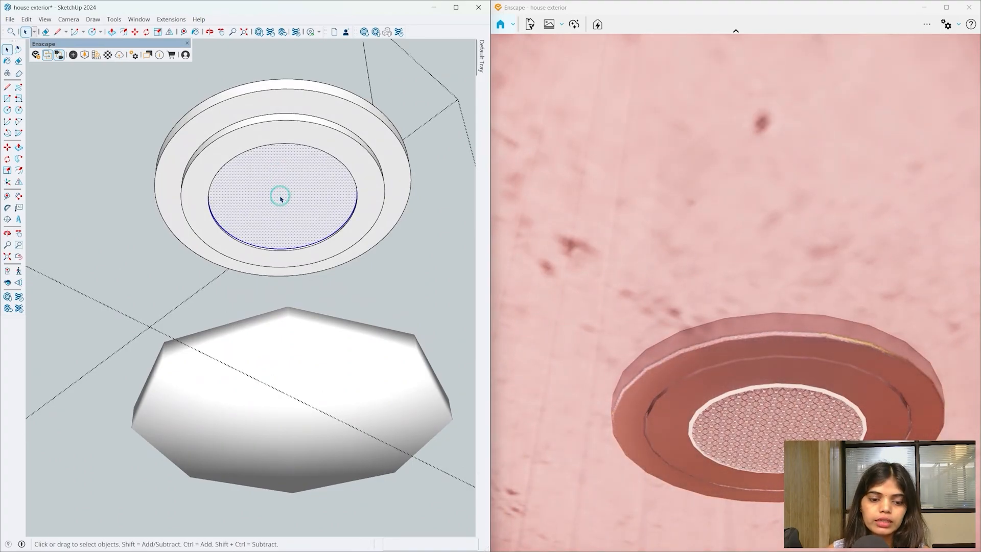
triple_click(366, 164)
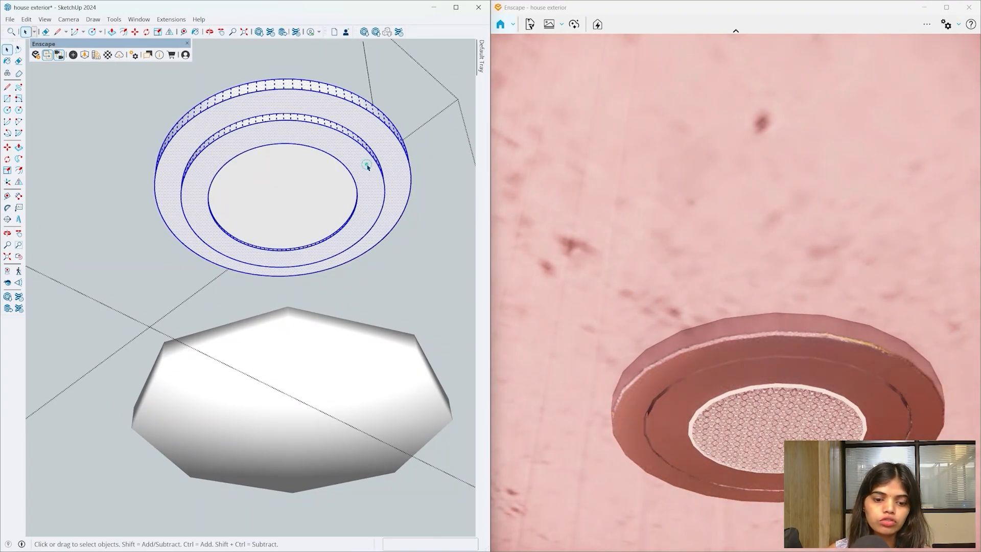
key(ctrl+g)
click(314, 340)
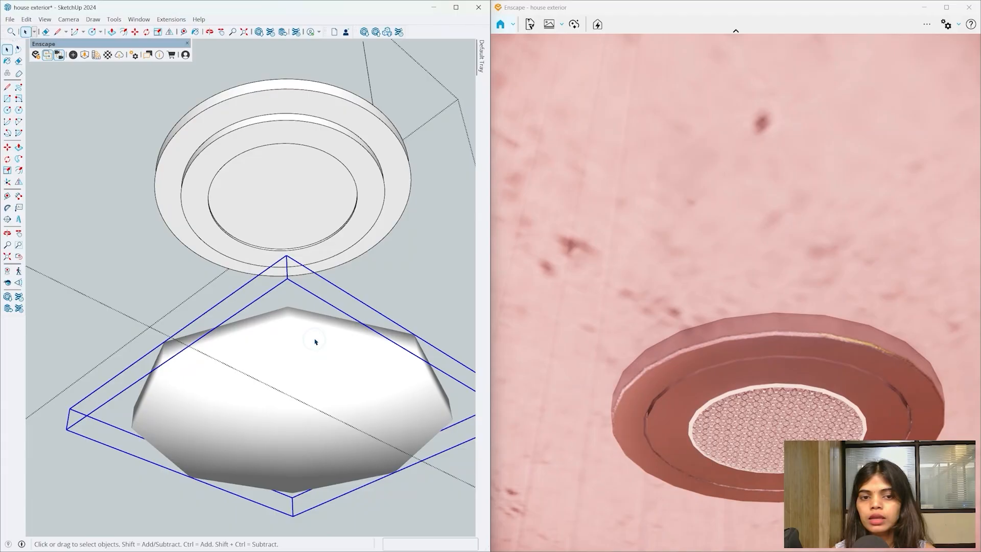
click(337, 210)
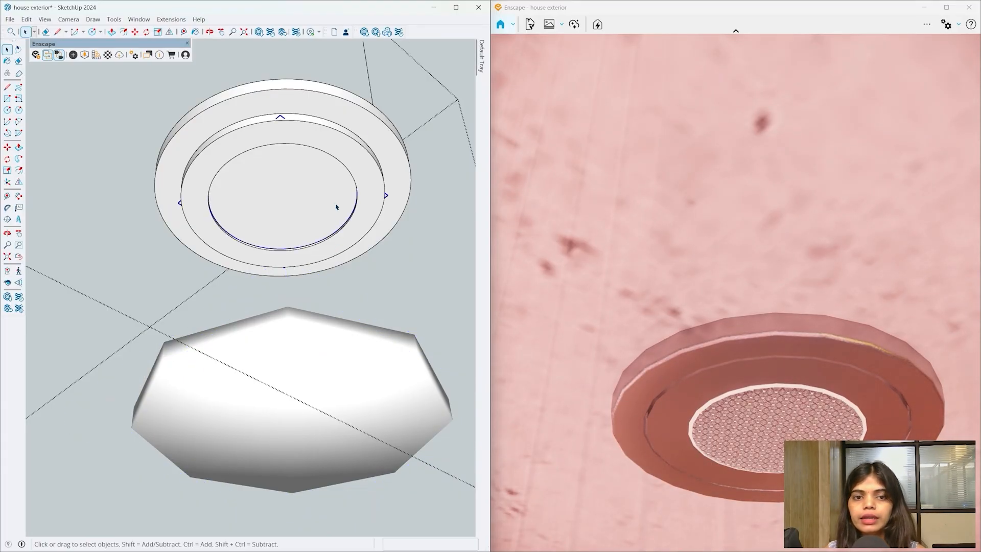
scroll(337, 206, down, 3)
- Move the ring lamp group down to the ceiling
click(351, 137)
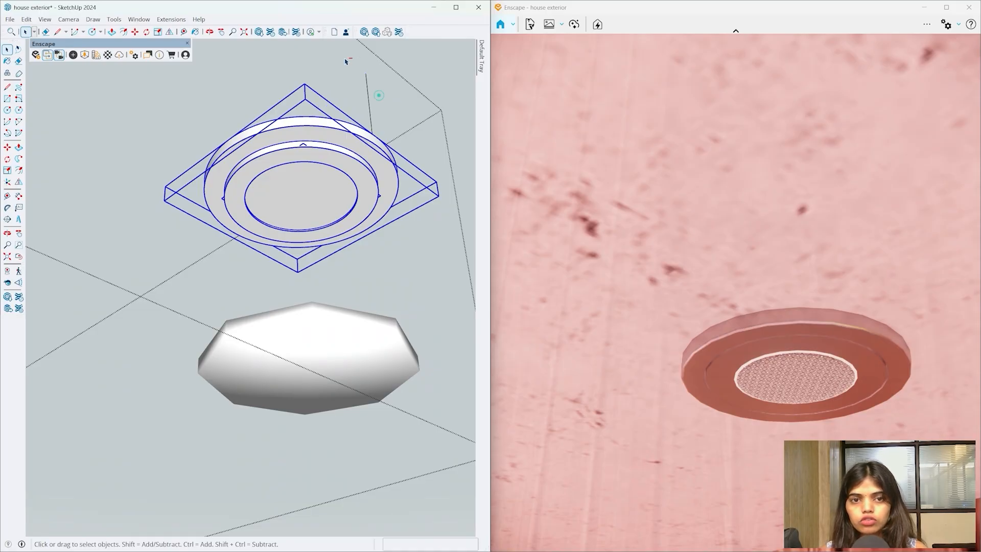
key(m)
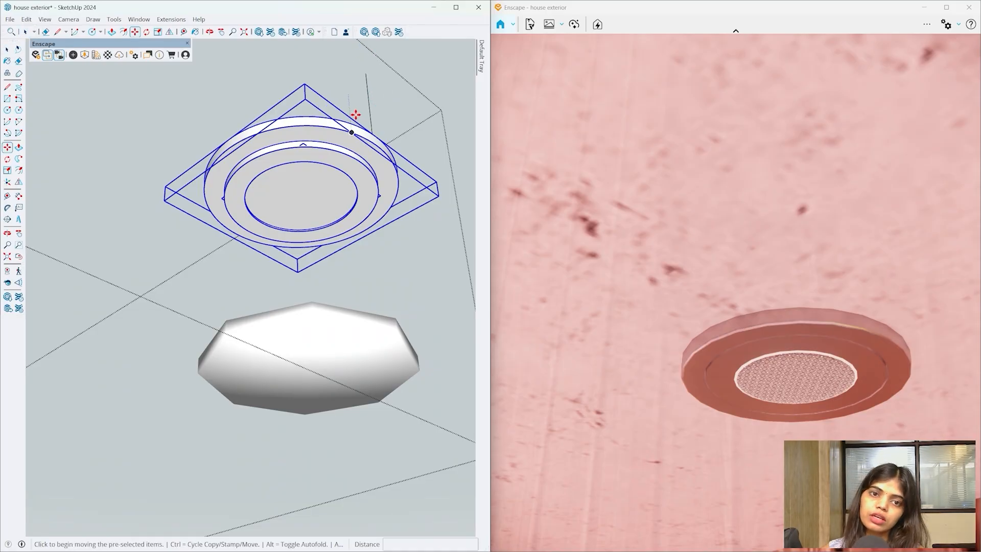
click(354, 124)
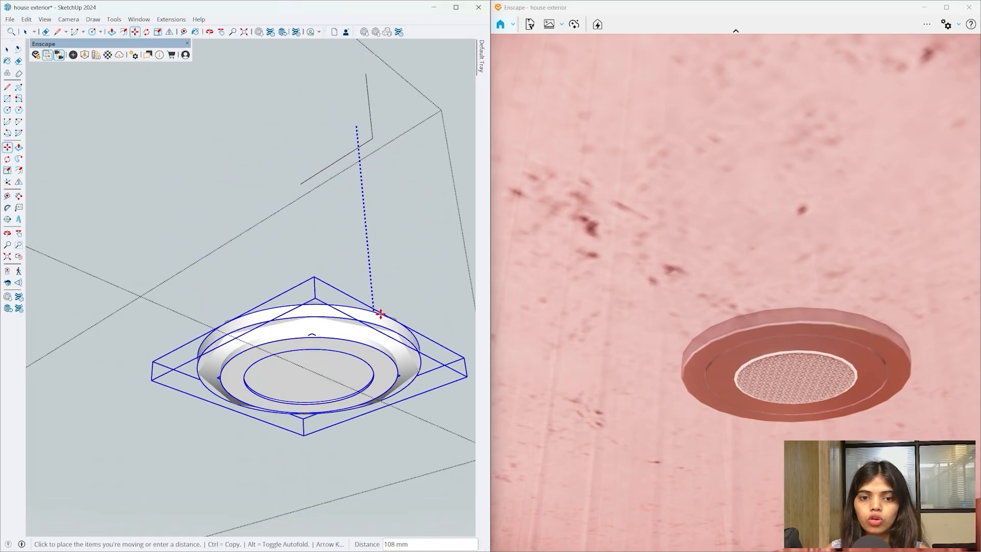
click(393, 316)
key(space)
click(401, 169)
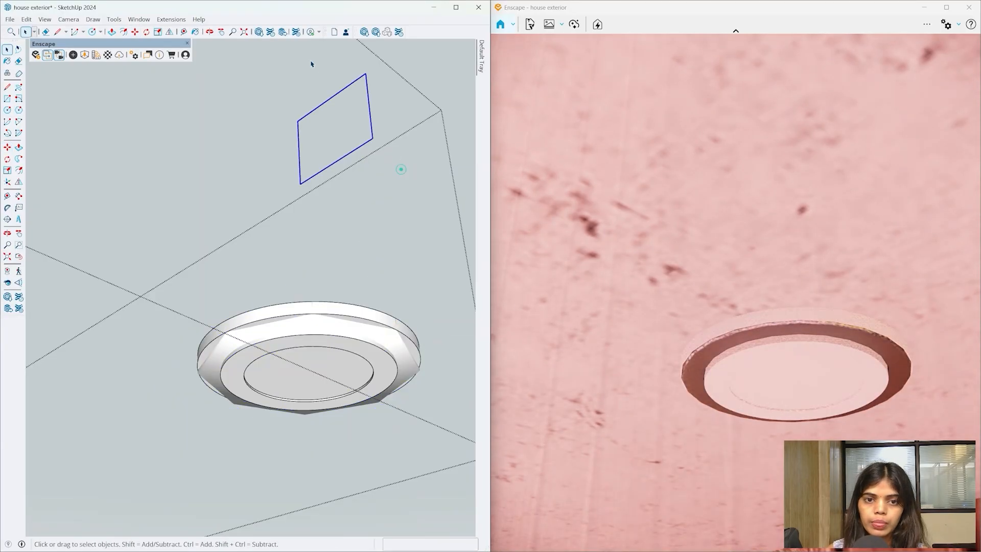
- Inside the lamp group, lift the octagonal dome about 68 mm and delete it
click(291, 324)
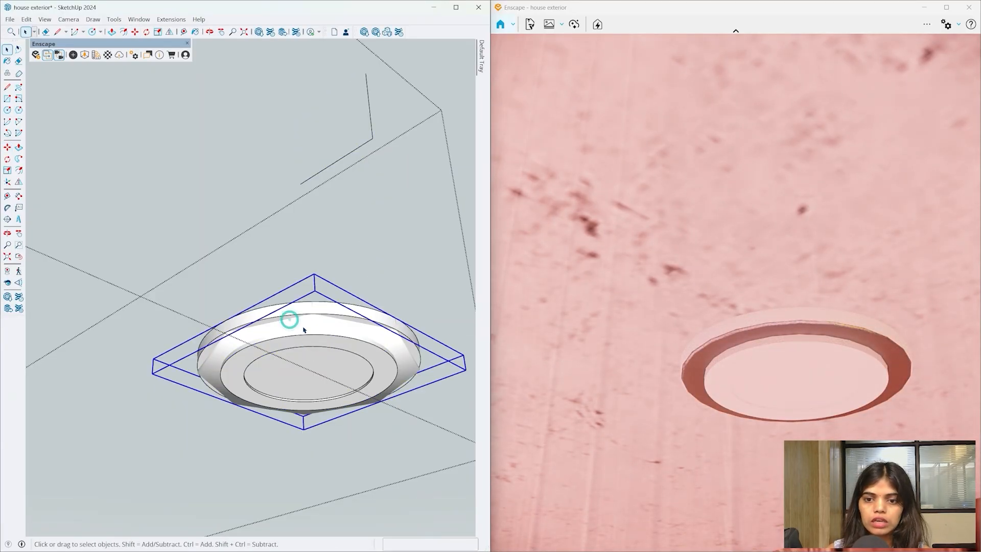
click(367, 387)
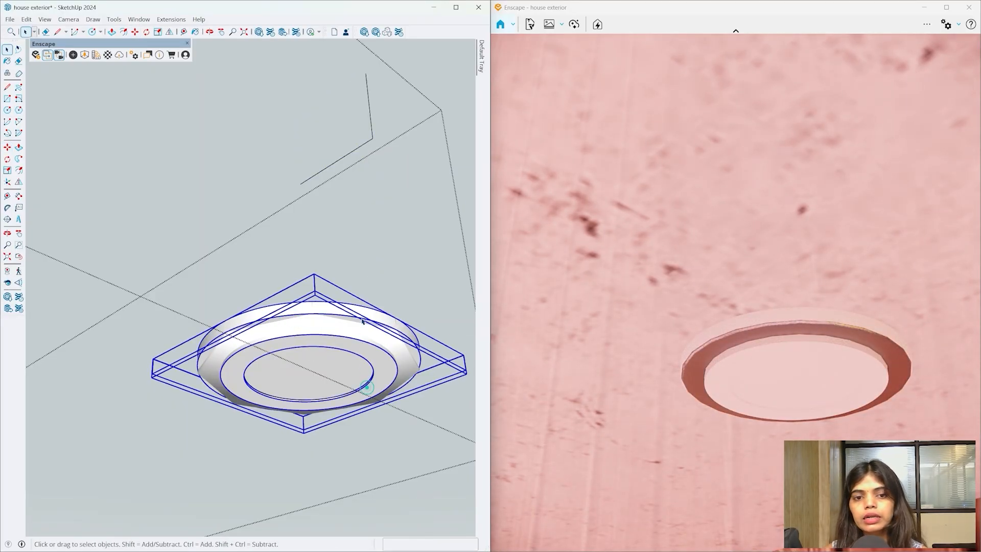
key(Escape)
click(383, 341)
double_click(392, 342)
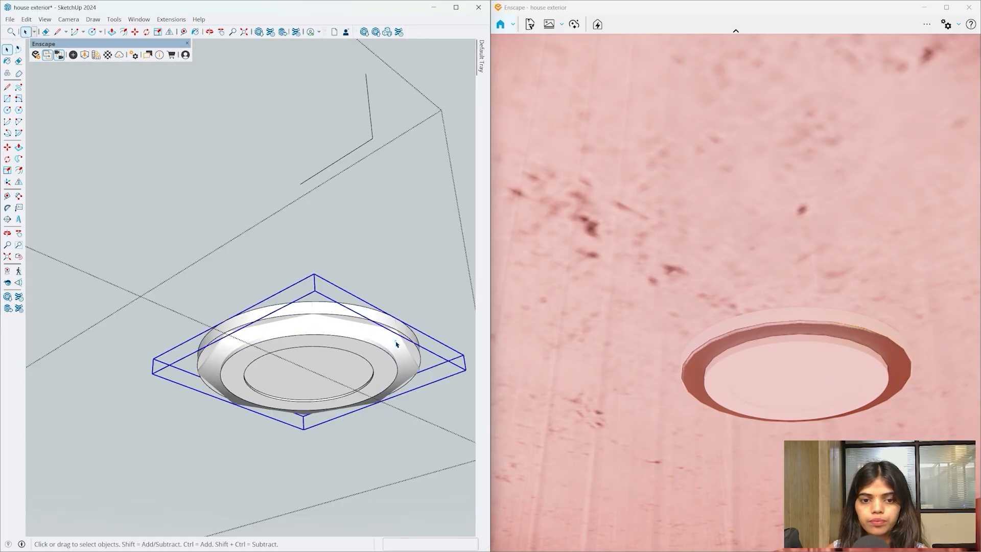
key(m)
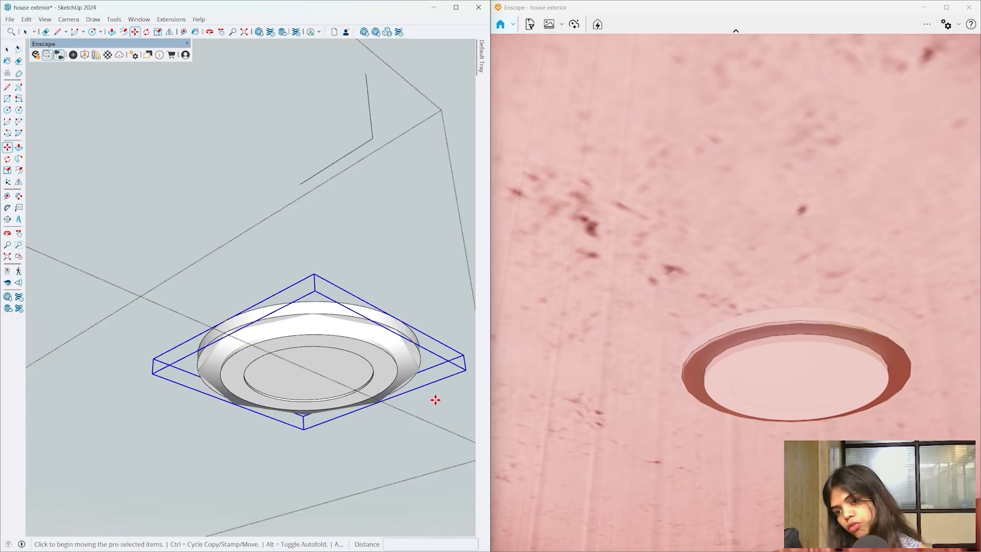
click(411, 428)
click(408, 290)
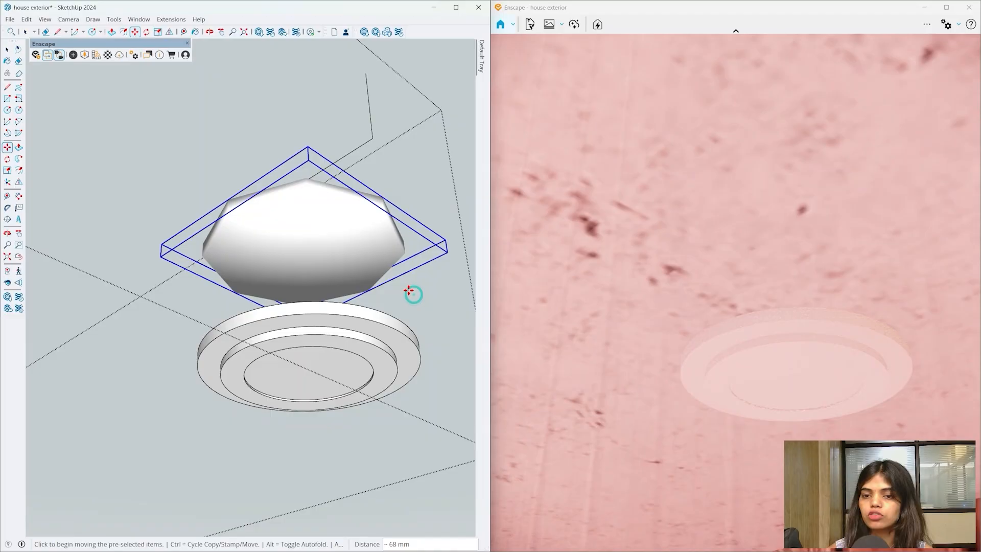
key(Delete)
mouse_move(407, 287)
middle_down()
mouse_move(355, 274)
mouse_move(374, 302)
mouse_move(375, 261)
middle_up()
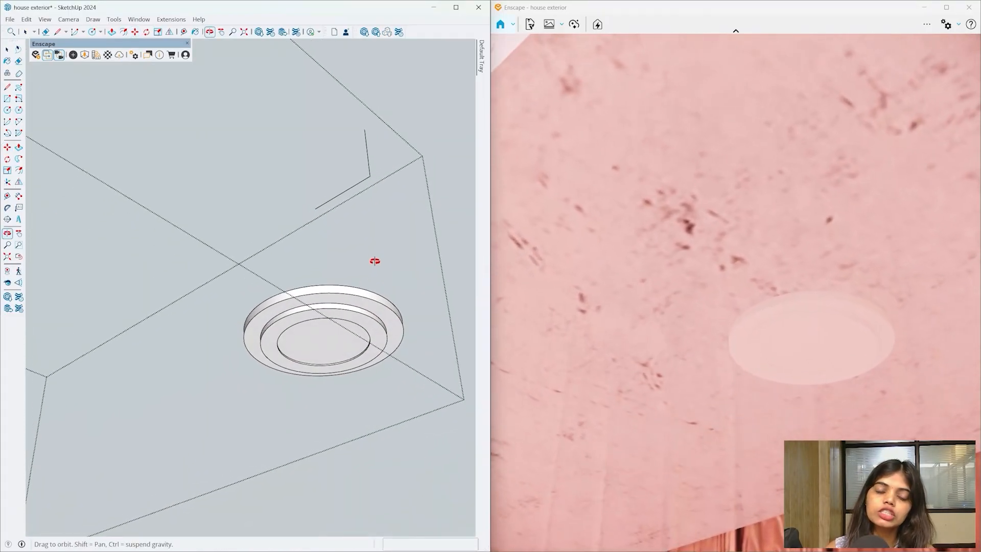
scroll(341, 353, up, 3)
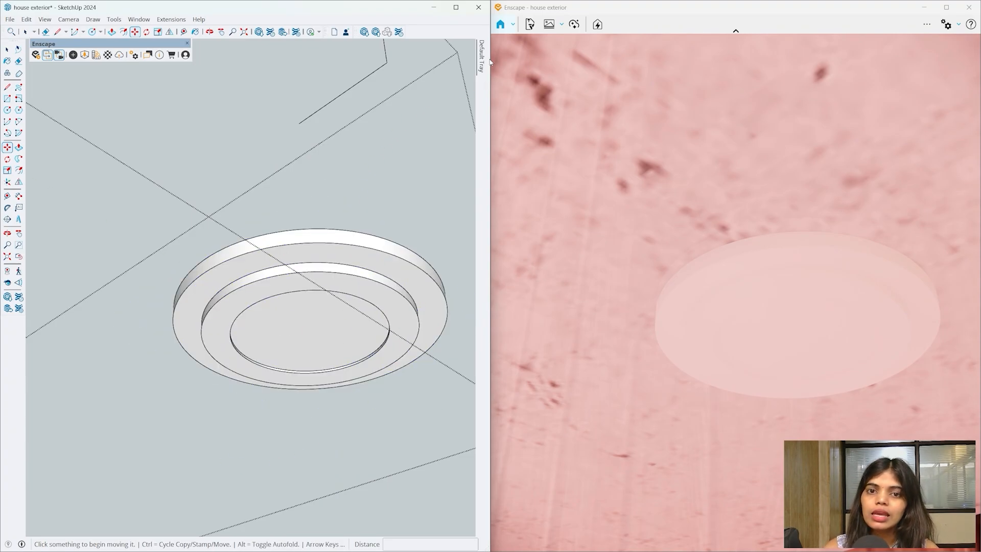
- Paint the lamp's outer ring with a dark grey swatch from the Colors category
mouse_move(482, 60)
click(384, 158)
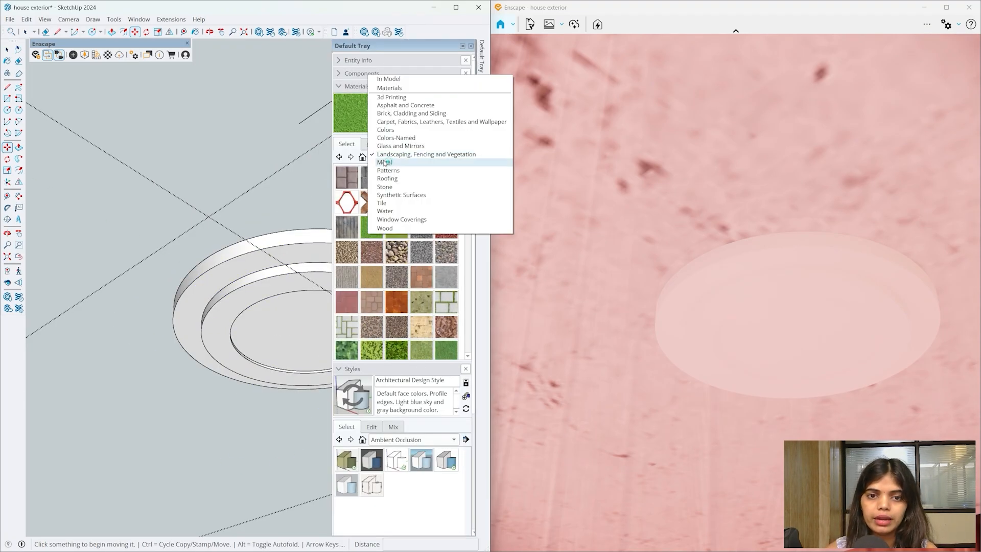
click(392, 132)
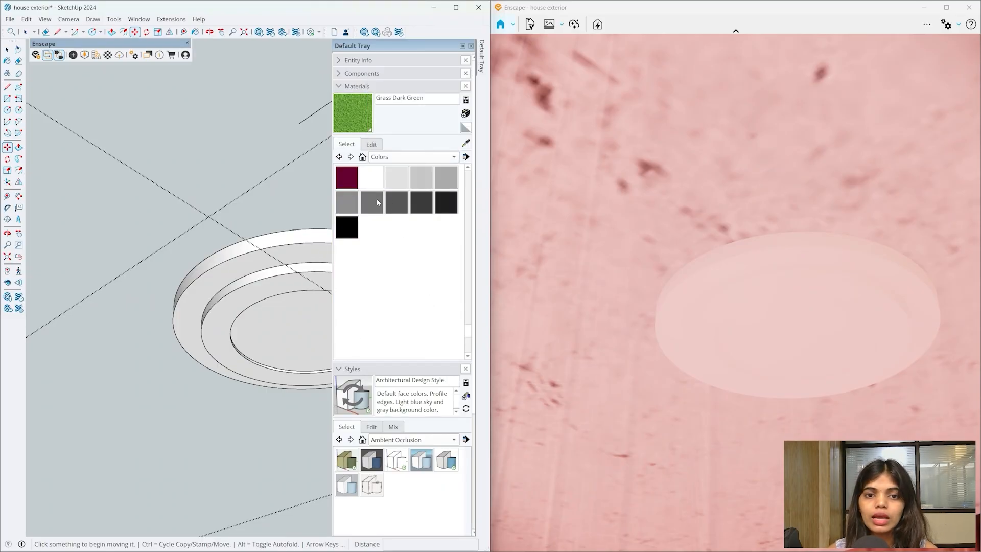
click(391, 198)
click(306, 260)
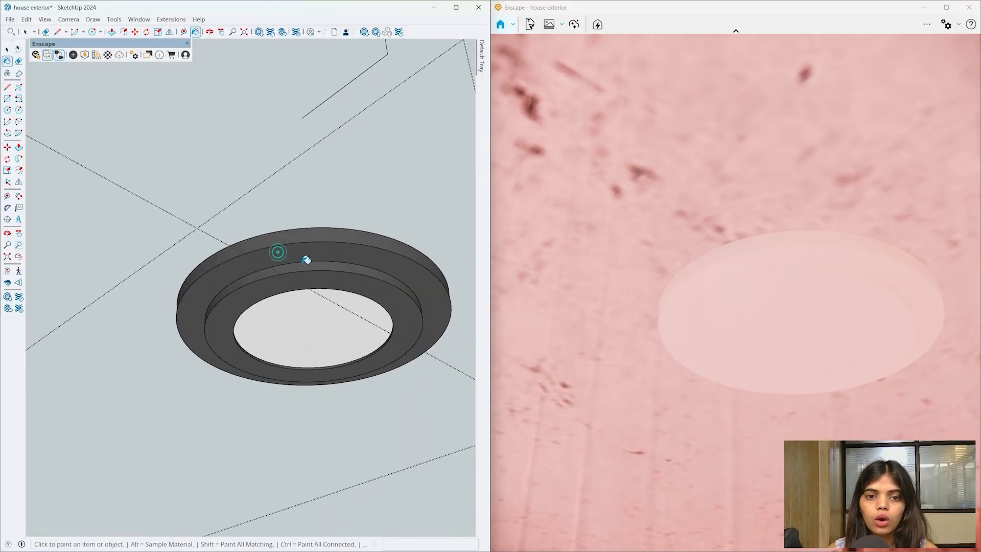
mouse_move(306, 260)
middle_down()
mouse_move(302, 179)
mouse_move(350, 153)
mouse_move(278, 252)
mouse_move(299, 247)
middle_up()
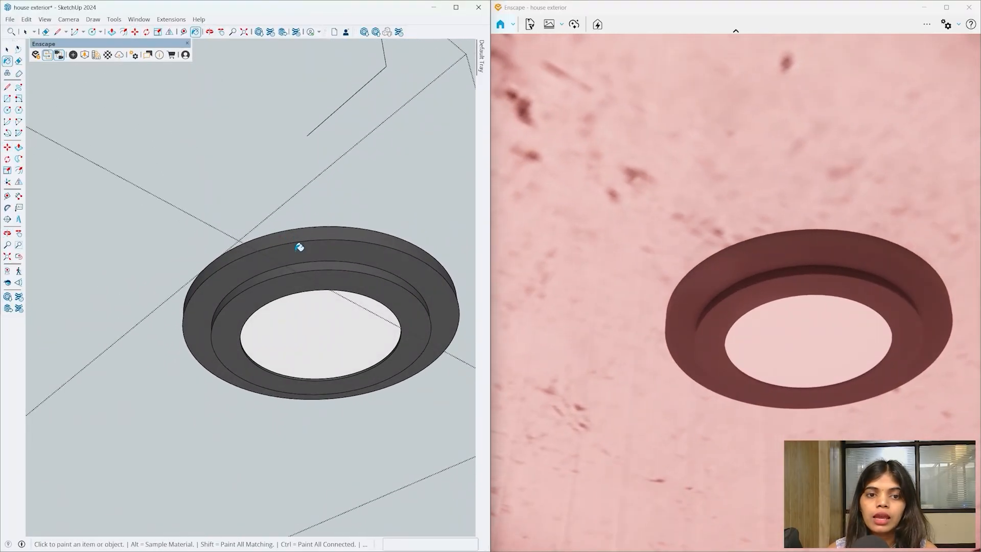
key(space)
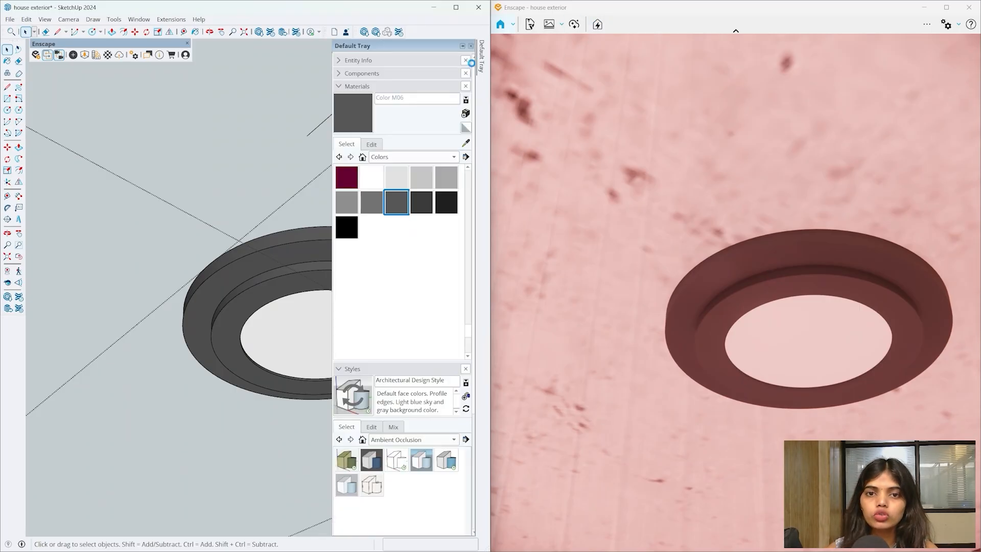
- Pin the materials panel open and view the ring from below
click(463, 48)
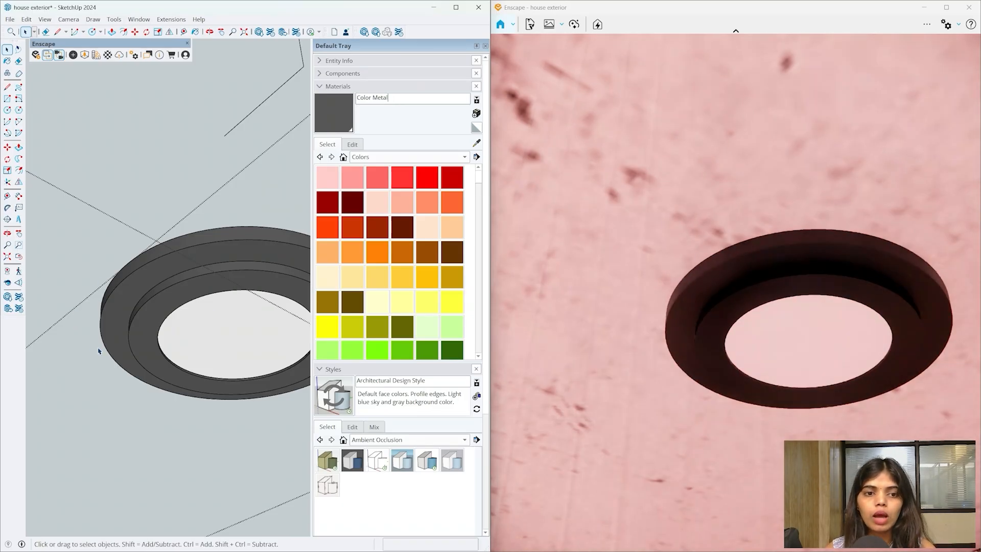
mouse_move(98, 345)
middle_down()
mouse_move(208, 270)
mouse_move(488, 206)
mouse_move(367, 435)
mouse_move(352, 323)
middle_up()
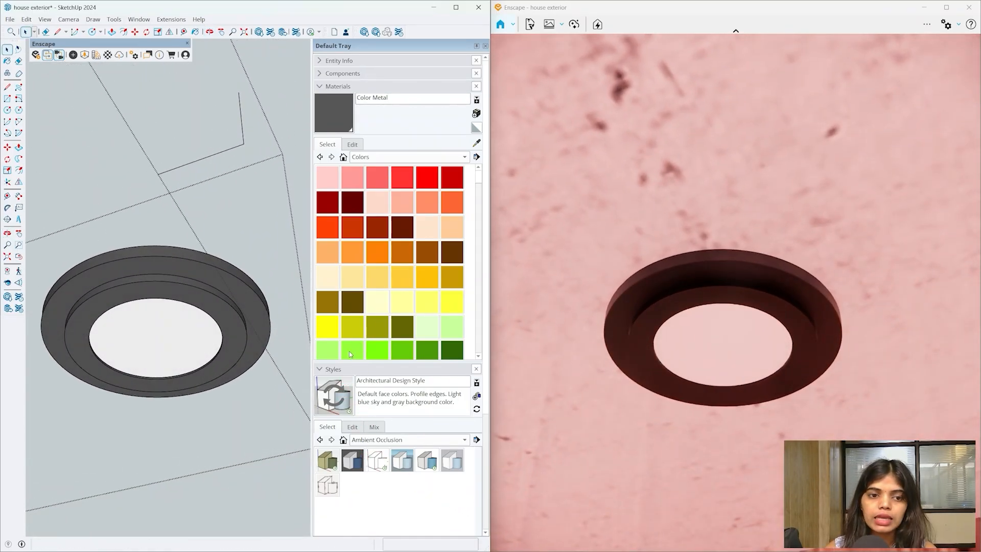
scroll(134, 341, up, 4)
middle_drag(134, 341, 137, 323)
key(b)
key(alt)
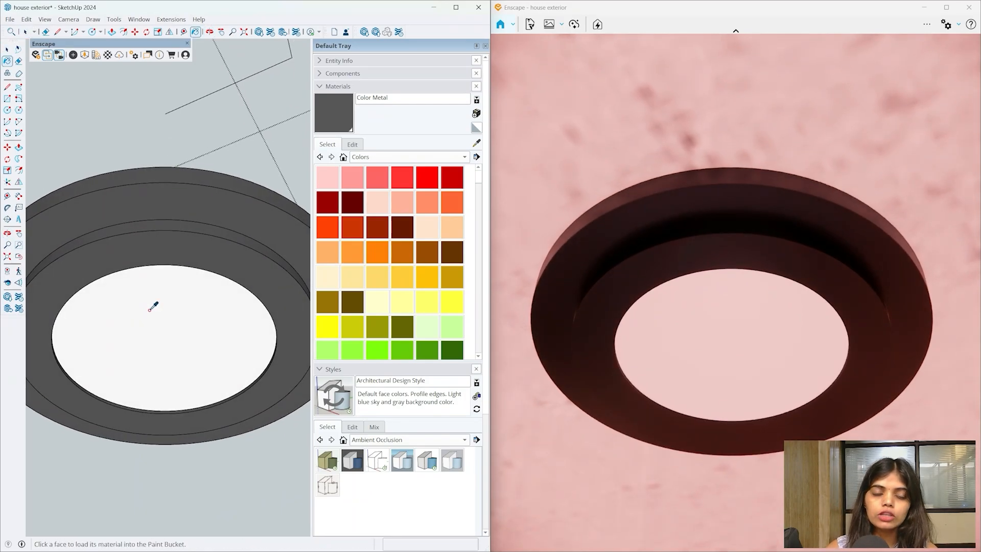
- Sample the white inner disc's material and pick the orange Color B04 swatch
alt+click(150, 310)
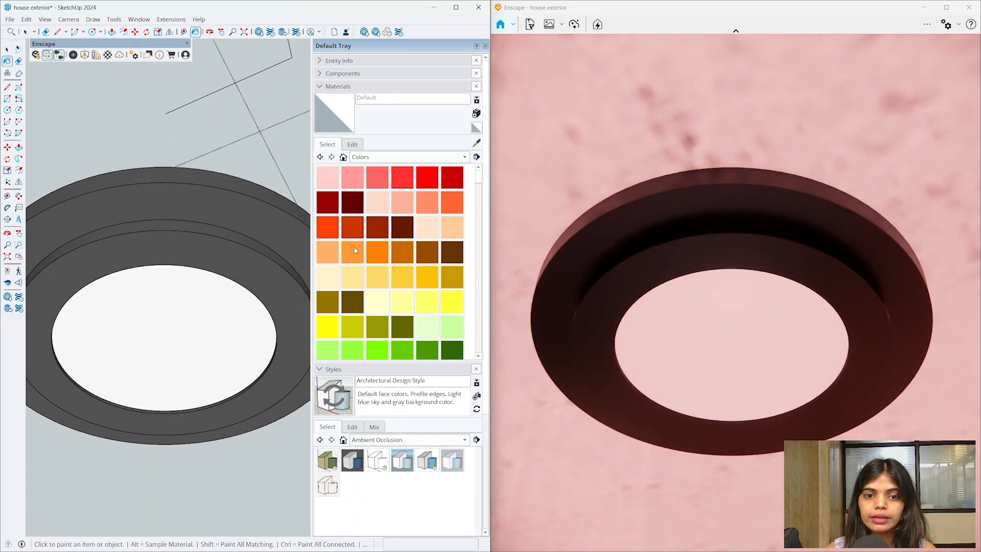
scroll(409, 268, down, 3)
scroll(443, 283, up, 3)
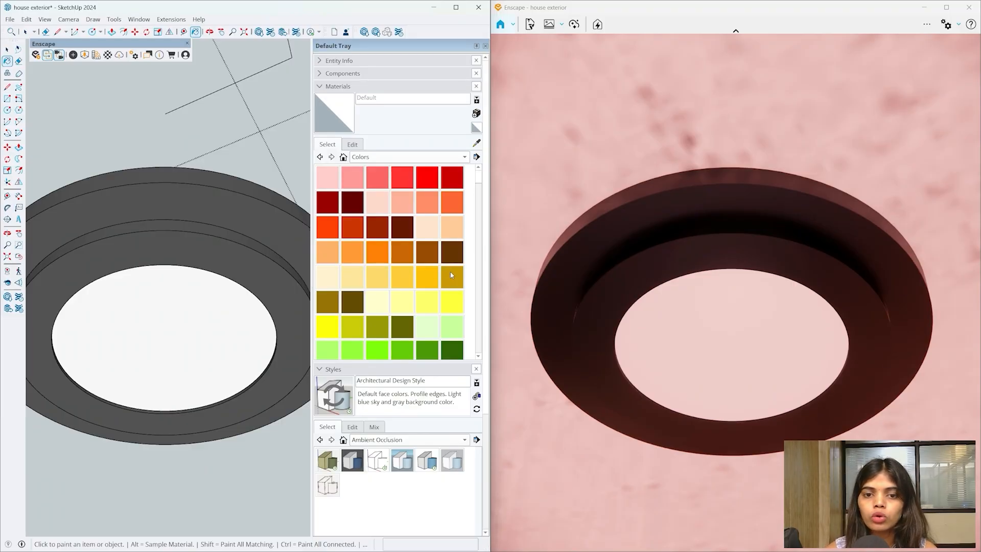
mouse_move(479, 188)
mouse_down()
mouse_move(480, 201)
mouse_move(479, 188)
mouse_up()
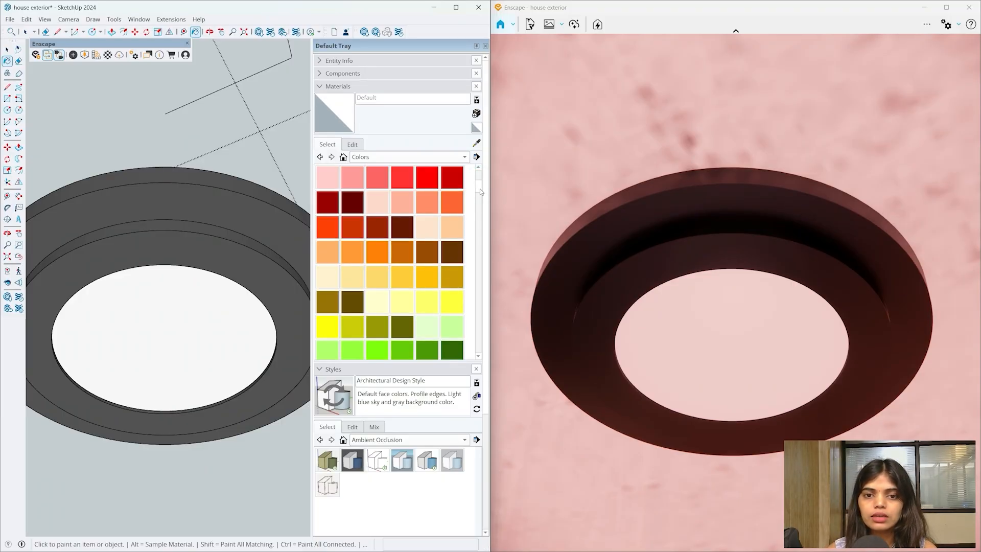
click(452, 202)
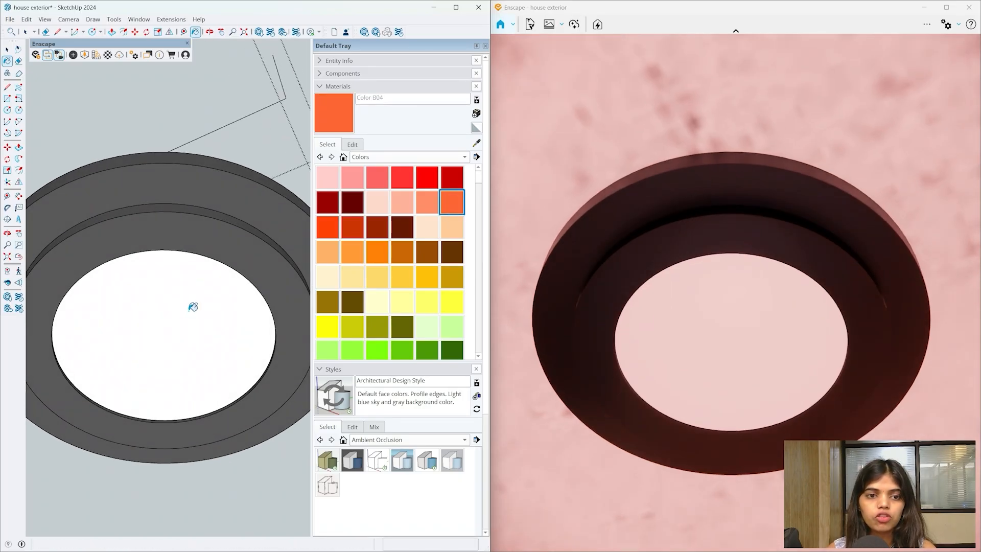
- Paint the inner disc orange inside its group and append 'illumination' to the material name
key(space)
double_click(188, 308)
double_click(188, 309)
key(b)
click(182, 301)
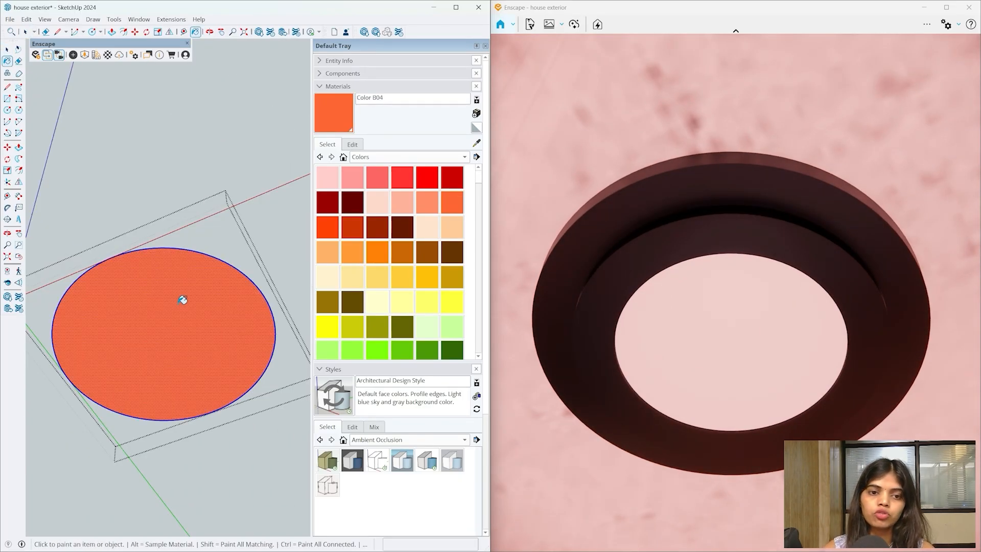
mouse_move(179, 302)
middle_down()
mouse_move(213, 317)
mouse_move(165, 315)
mouse_move(296, 271)
middle_up()
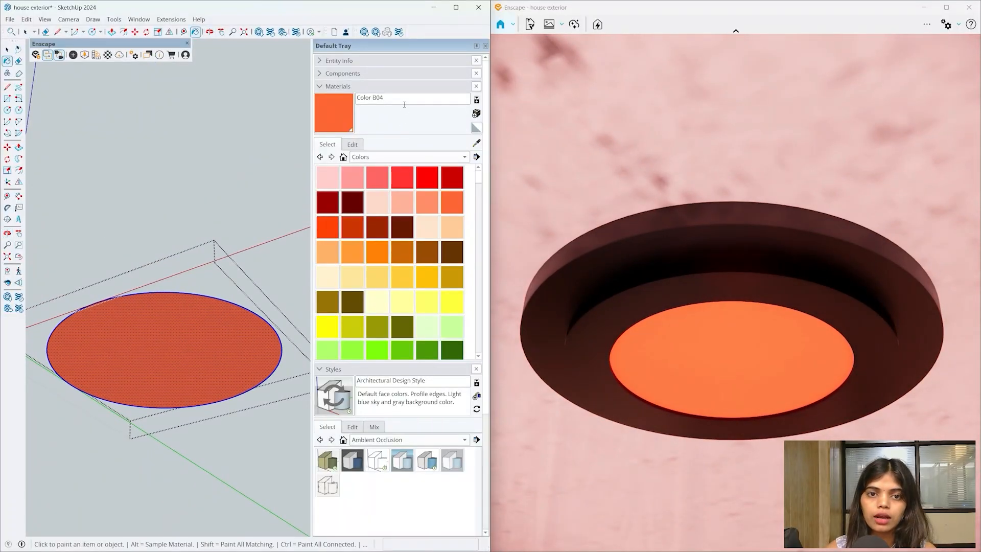
text(illumination)
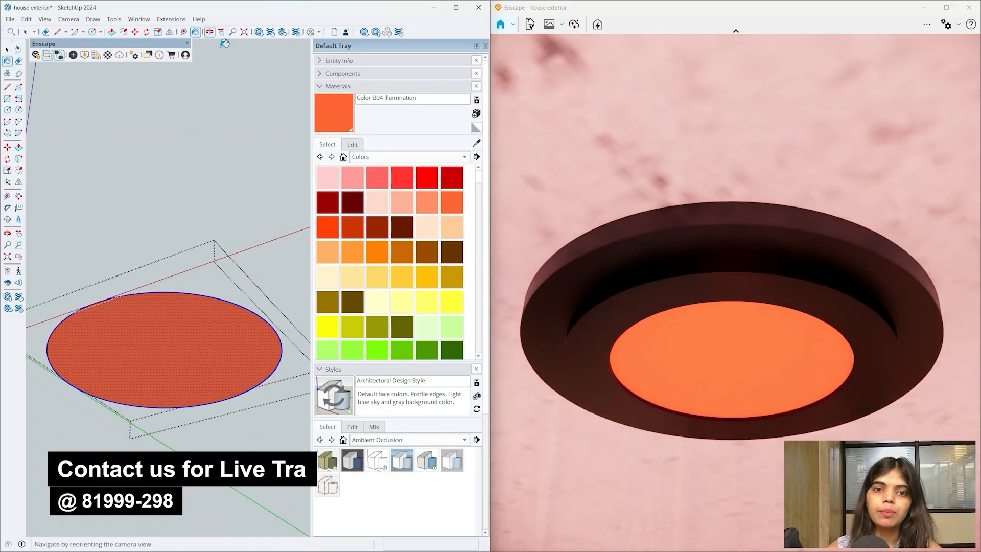
mouse_move(186, 401)
middle_down()
mouse_move(127, 358)
mouse_move(140, 412)
mouse_move(186, 333)
middle_up()
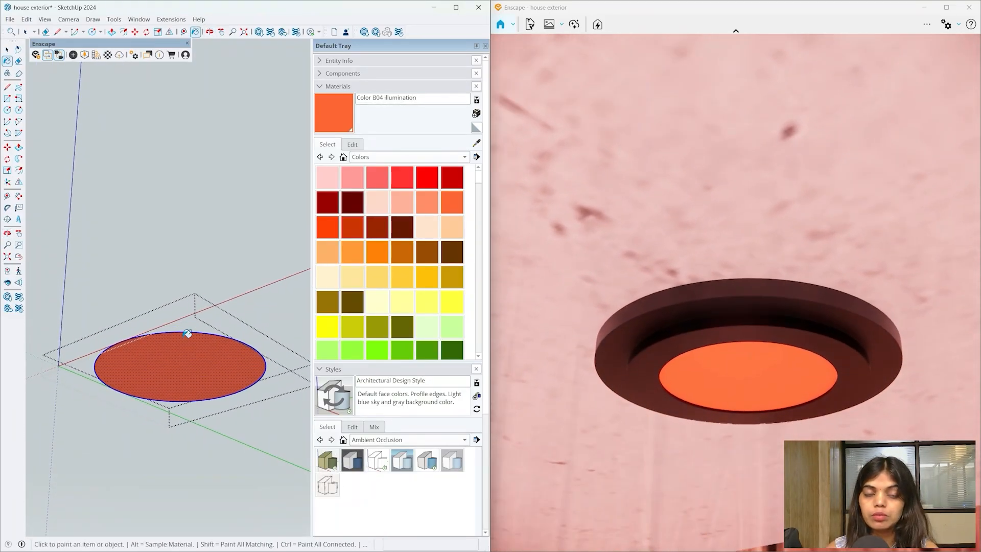
- Set Color B04 illumination to Self-illuminated in the Enscape Material Editor and inspect the glowing light
click(112, 58)
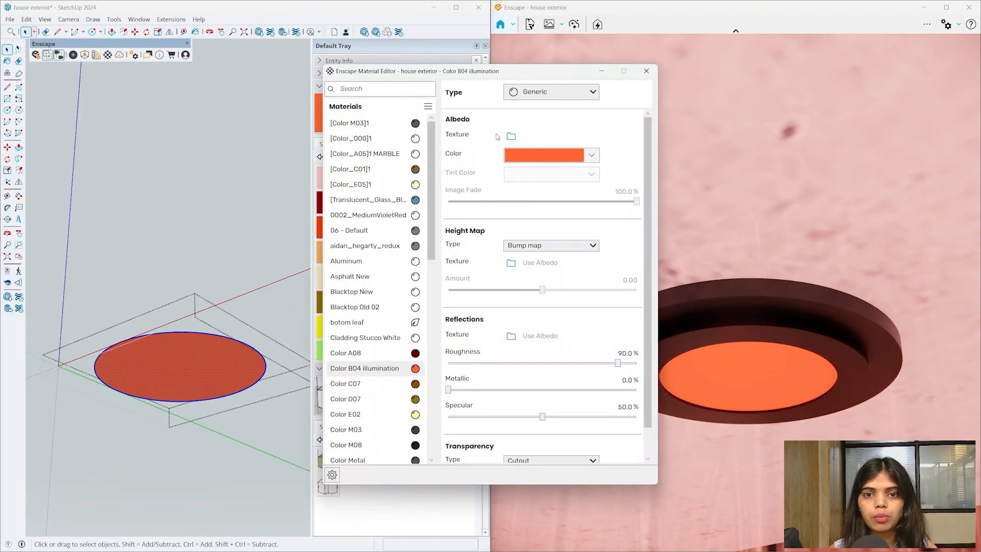
click(546, 93)
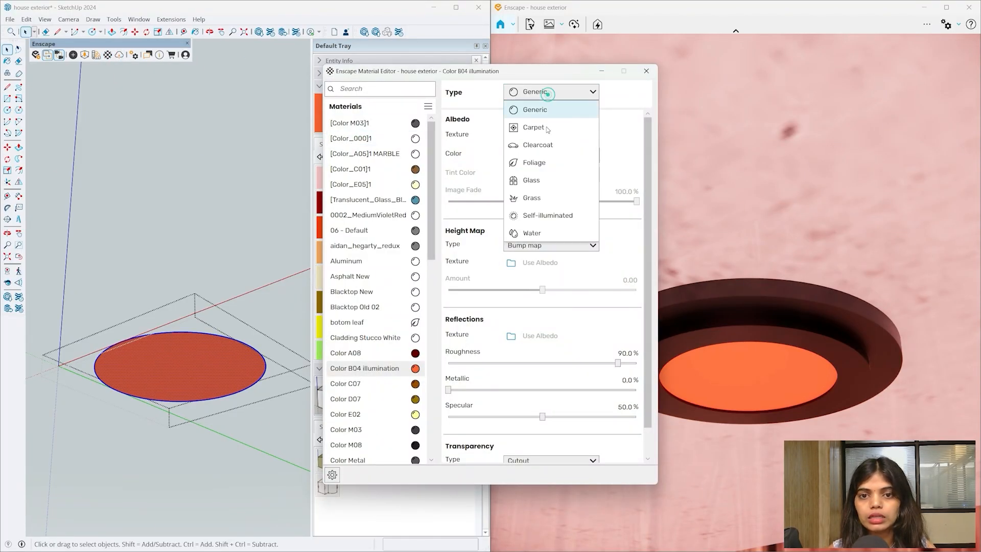
click(550, 218)
drag(554, 70, 492, 34)
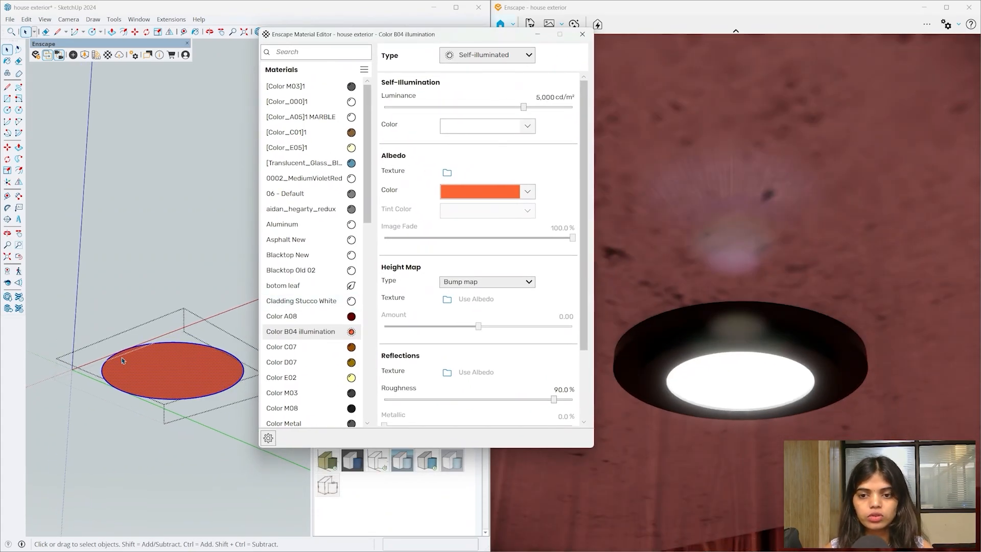
mouse_move(123, 361)
middle_down()
mouse_move(140, 448)
mouse_move(190, 503)
middle_up()
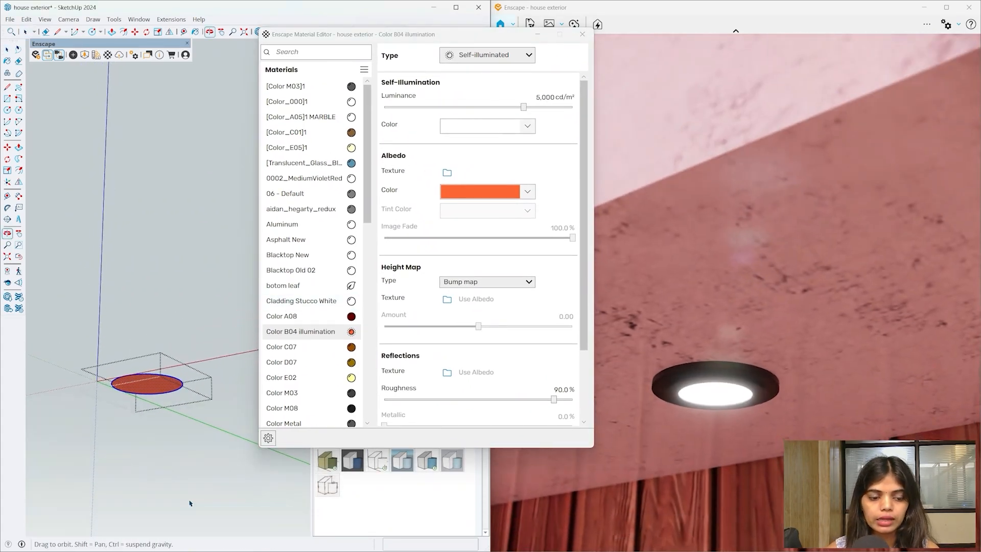
scroll(178, 339, down, 5)
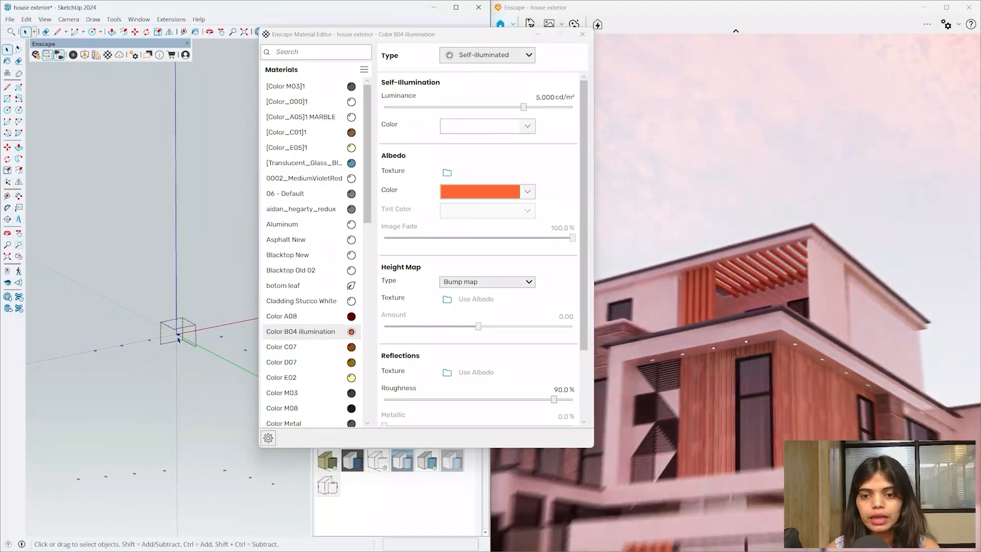
mouse_move(178, 339)
middle_down()
mouse_move(160, 416)
mouse_move(147, 296)
mouse_move(131, 376)
mouse_move(225, 302)
middle_up()
scroll(187, 234, up, 2)
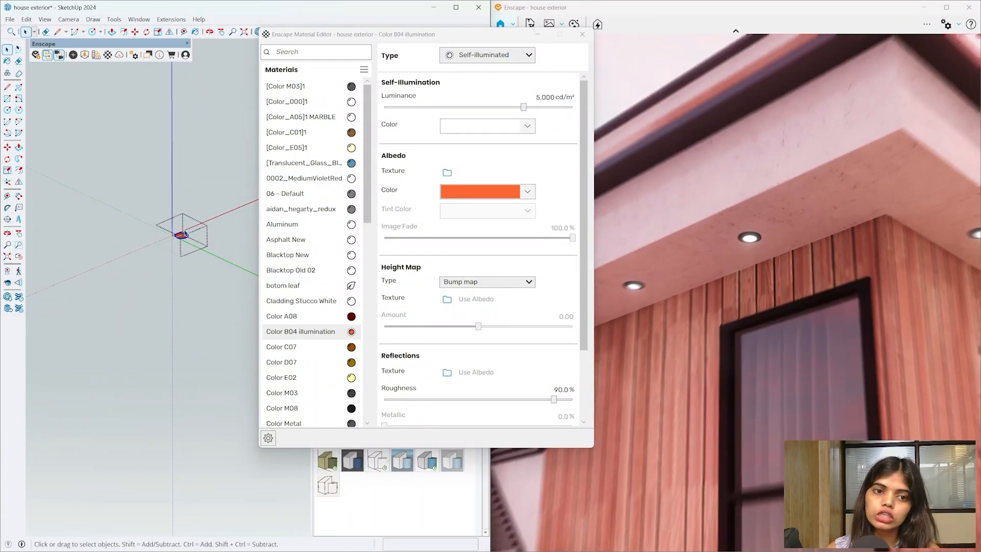
scroll(186, 234, up, 4)
middle_drag(186, 235, 183, 238)
drag(184, 238, 219, 102)
- Close the Material Editor, briefly enter and leave the ceiling light component, and orbit the whole house
click(582, 35)
scroll(289, 259, down, 3)
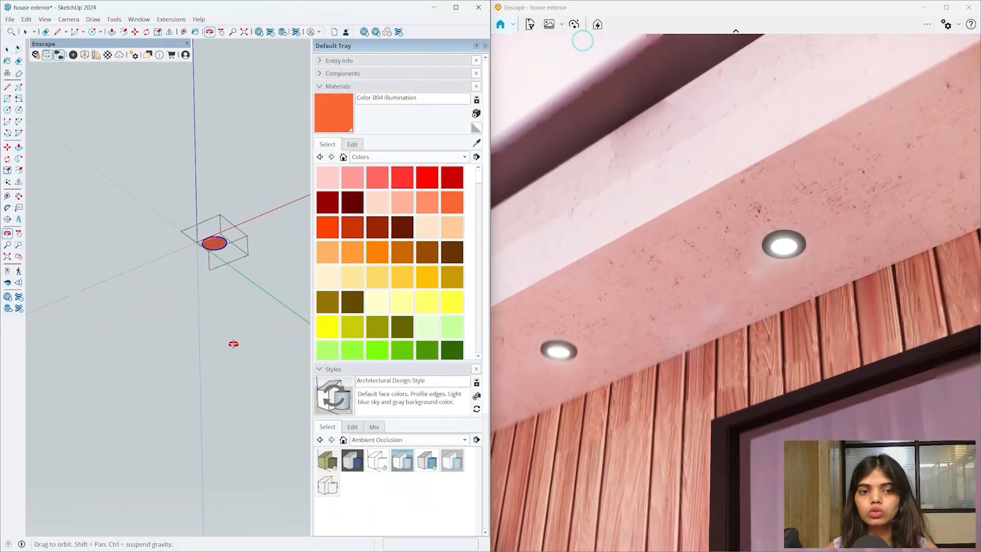
scroll(225, 321, up, 5)
double_click(219, 240)
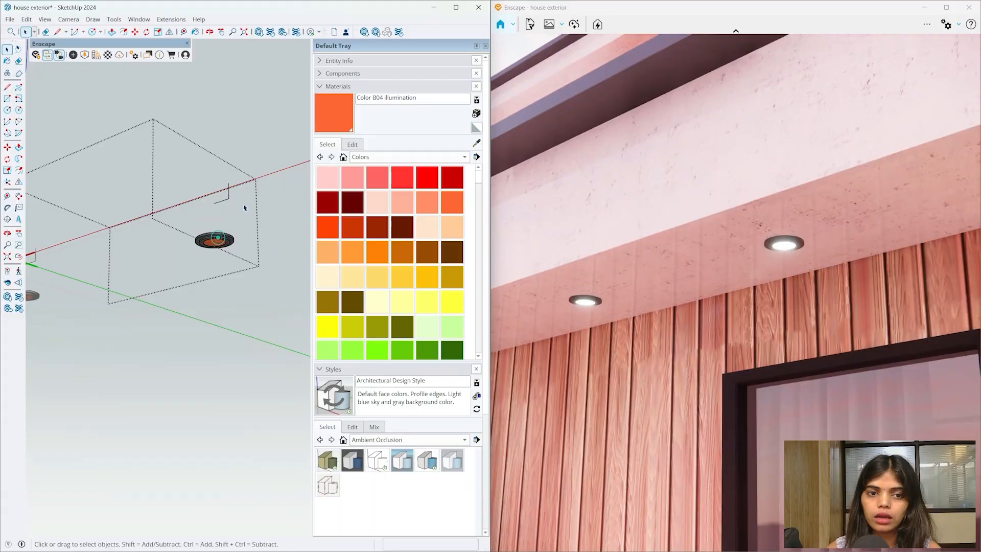
click(232, 217)
scroll(164, 250, down, 4)
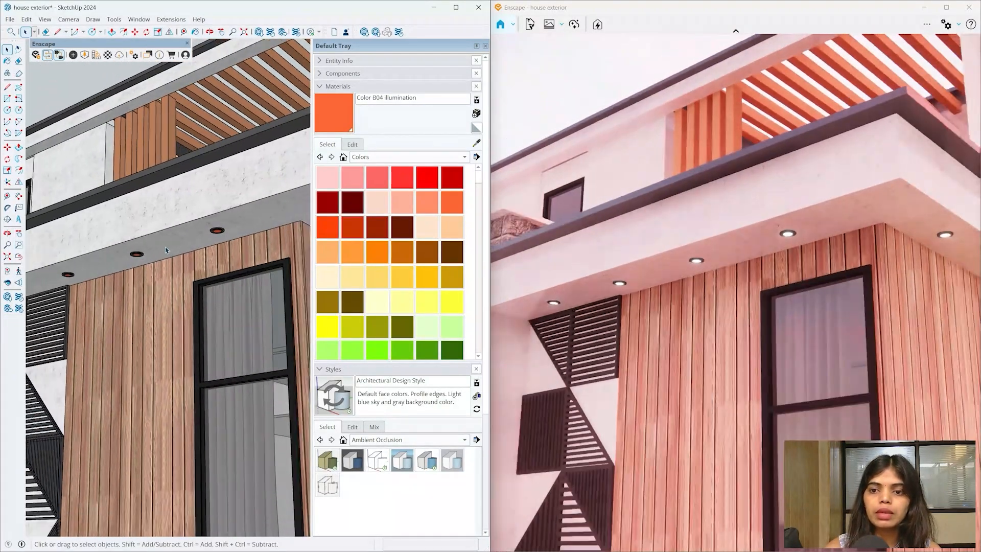
scroll(166, 250, down, 5)
mouse_move(167, 251)
middle_down()
mouse_move(267, 368)
mouse_move(253, 246)
middle_up()
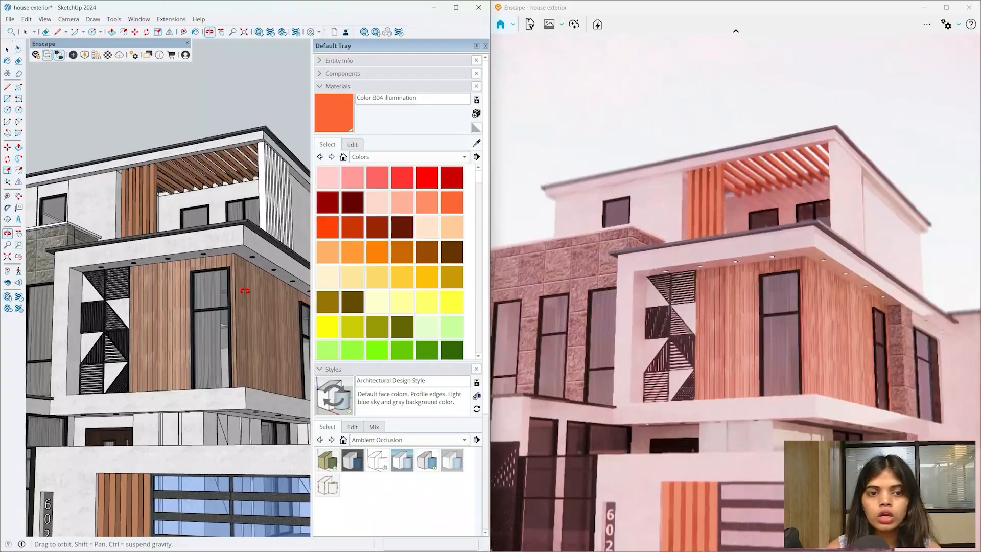
- Zoom and orbit around the balcony facade to view a downlight's glowing underside
scroll(201, 269, up, 5)
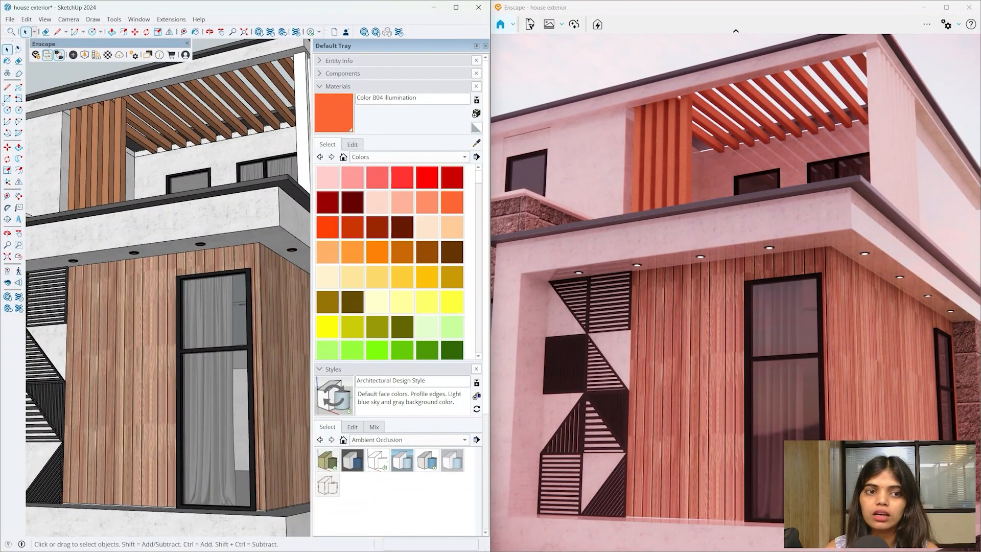
scroll(245, 313, up, 10)
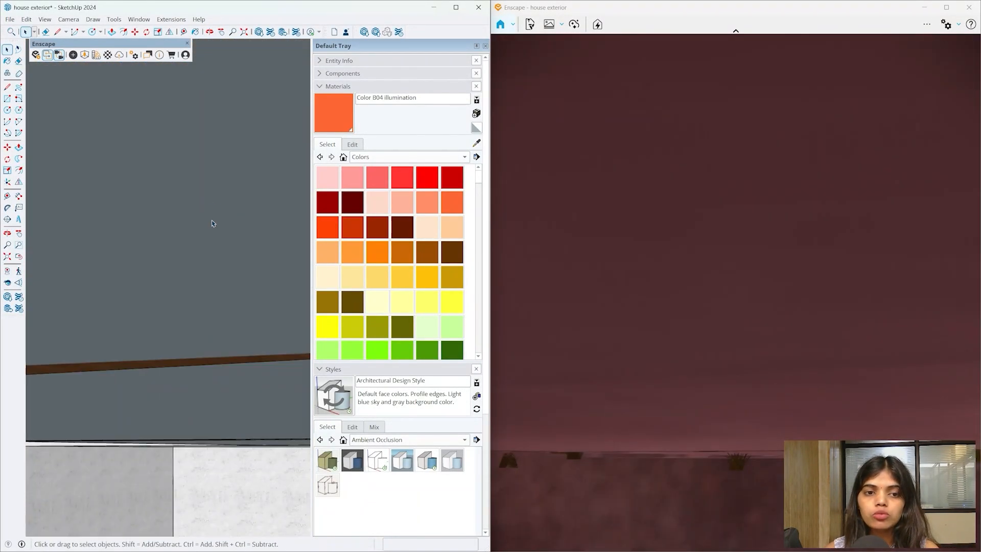
scroll(199, 451, up, 2)
scroll(200, 451, down, 10)
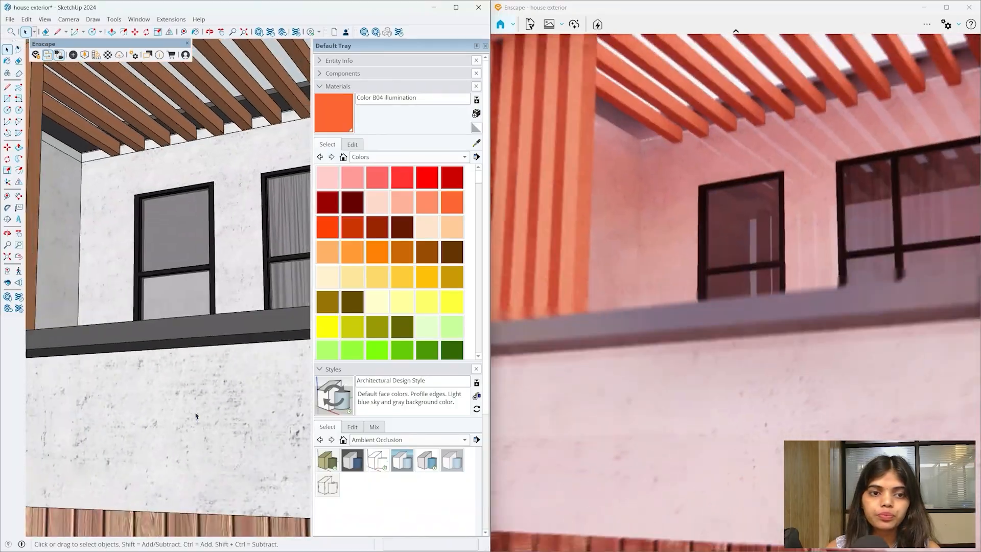
middle_drag(197, 416, 191, 394)
scroll(191, 394, up, 10)
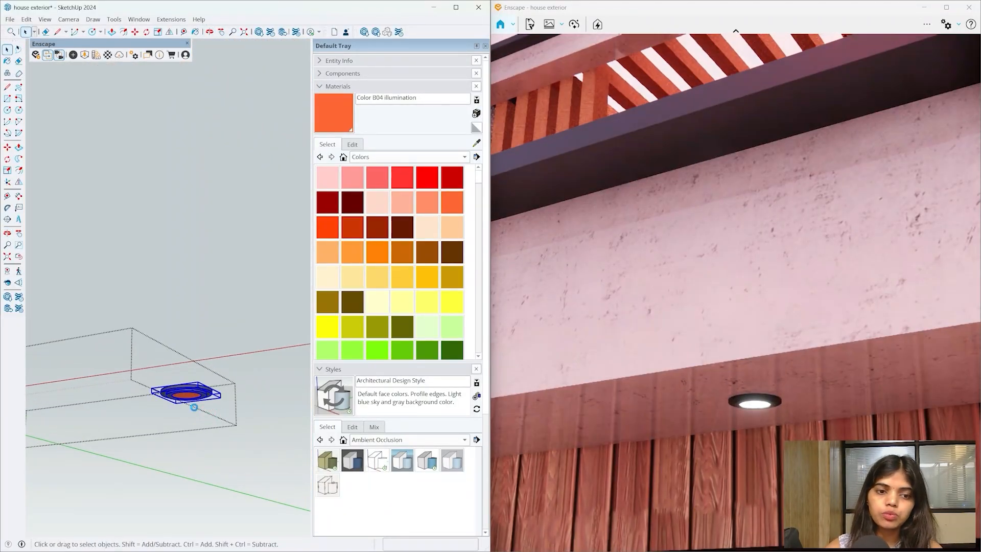
scroll(192, 404, up, 3)
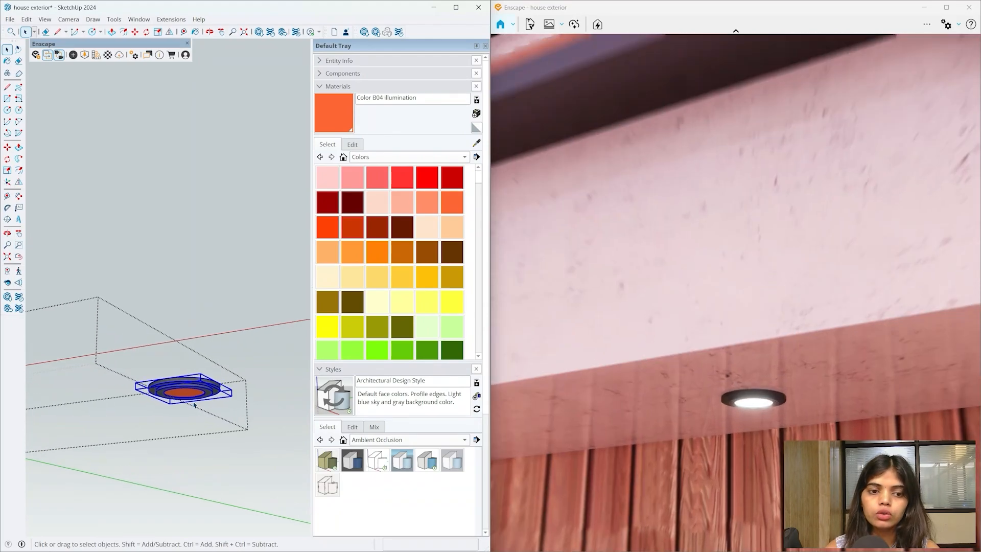
middle_drag(193, 403, 181, 379)
- Open Enscape Objects, then draw a vertical guide line down from the downlight's centre
click(73, 54)
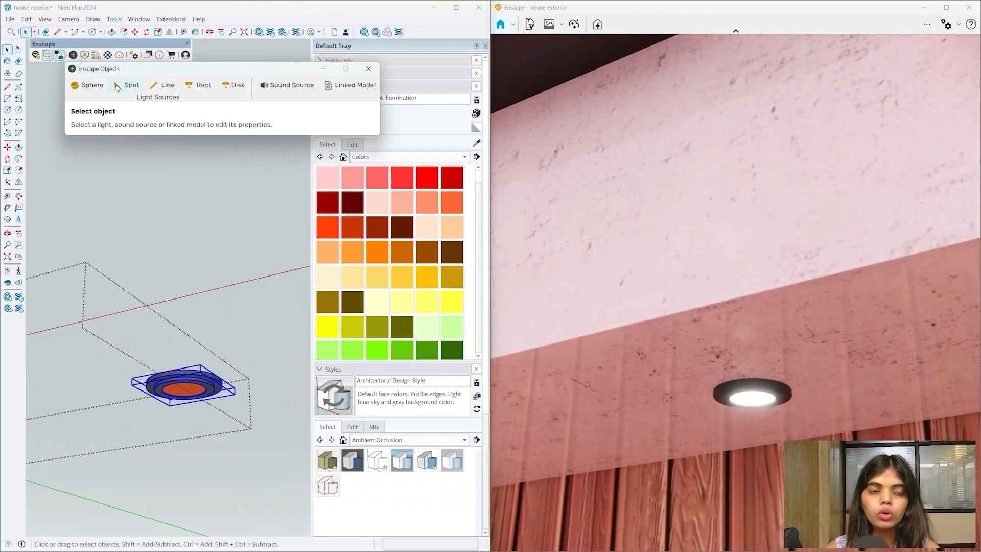
scroll(169, 399, up, 3)
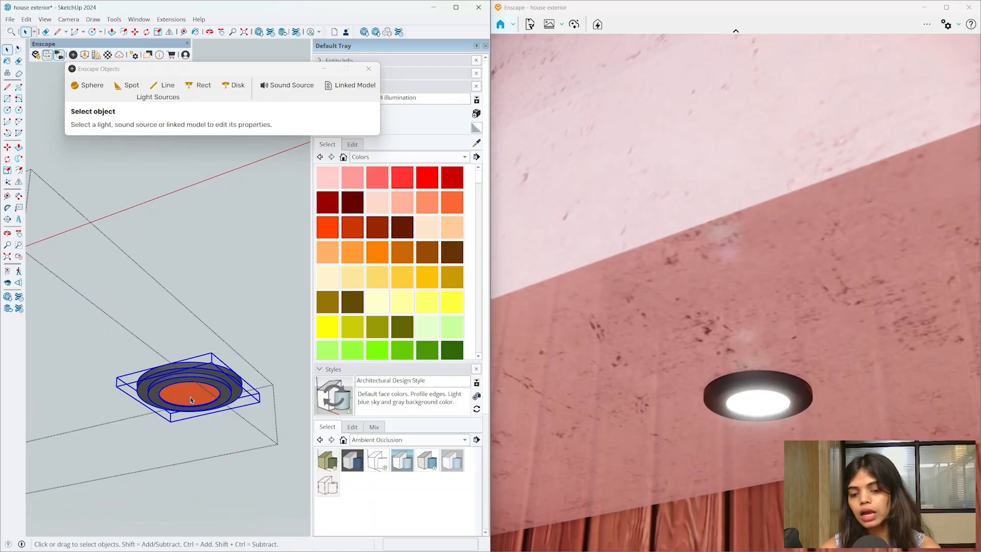
key(l)
scroll(189, 391, up, 2)
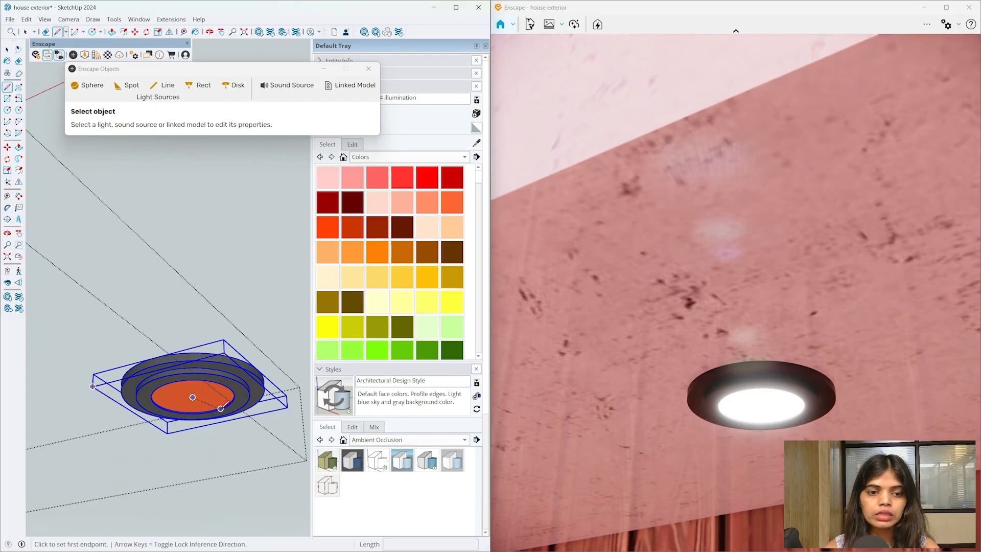
click(193, 396)
scroll(194, 419, down, 2)
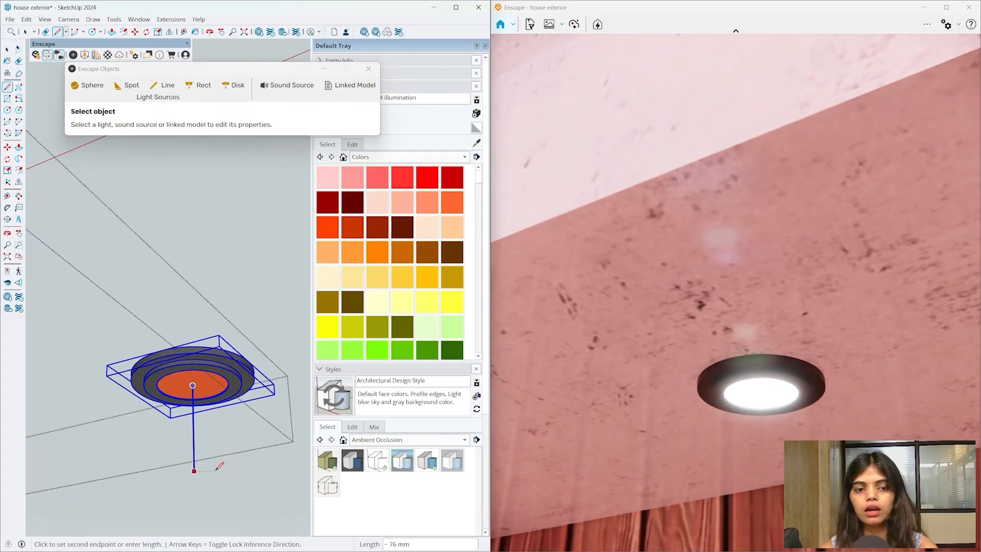
click(186, 509)
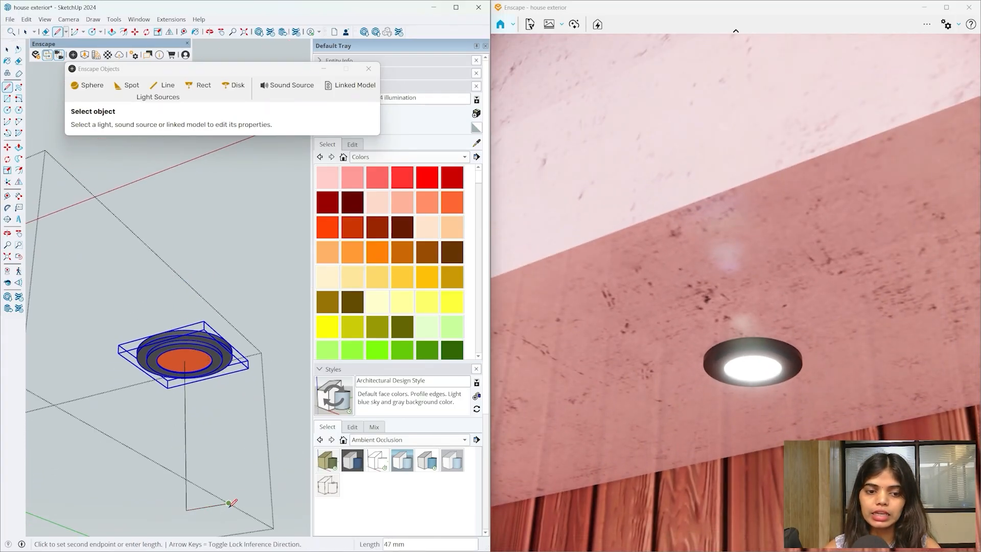
click(229, 503)
key(space)
drag(219, 520, 176, 481)
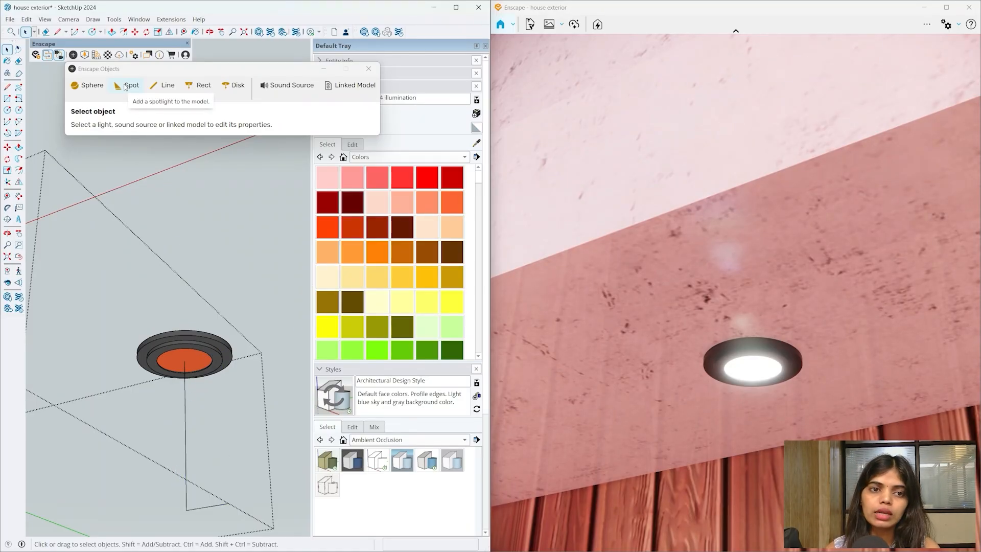
- Add a Spot light at the downlight centre aimed straight down, and orbit to check it
click(125, 86)
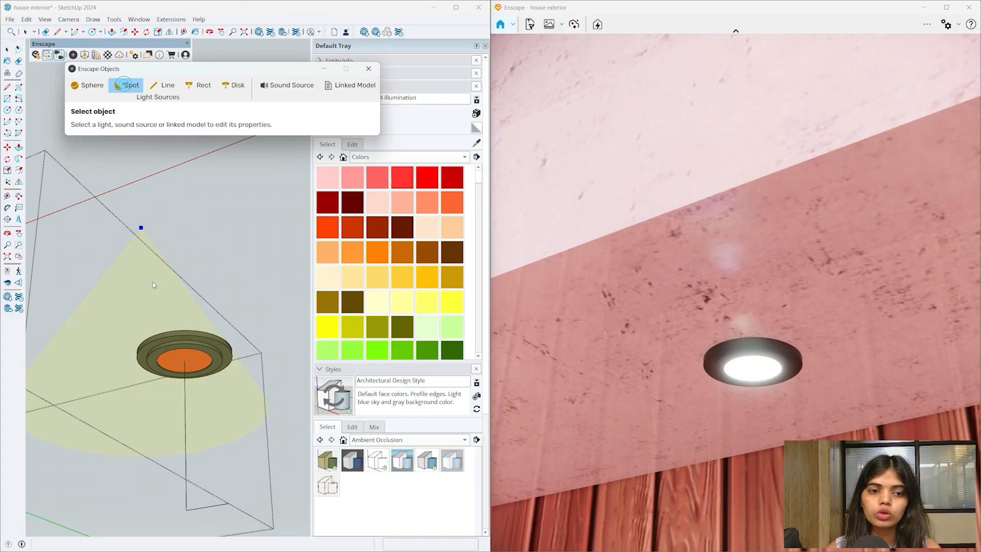
click(184, 361)
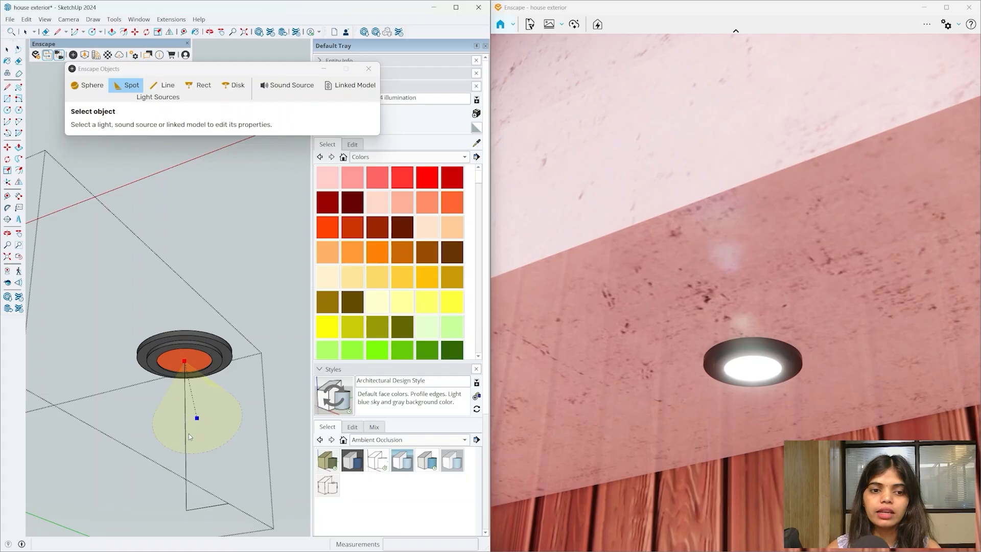
click(186, 482)
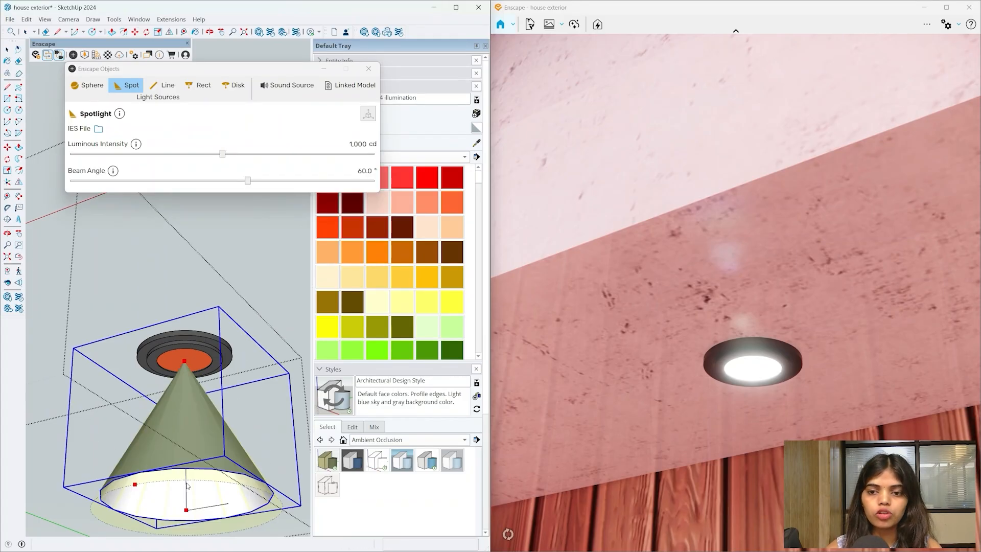
scroll(165, 336, down, 9)
mouse_move(167, 337)
middle_down()
mouse_move(187, 344)
mouse_move(230, 490)
mouse_move(250, 461)
mouse_move(184, 405)
mouse_move(183, 324)
mouse_move(157, 492)
mouse_move(20, 416)
mouse_move(173, 296)
mouse_move(148, 382)
middle_up()
scroll(167, 350, up, 6)
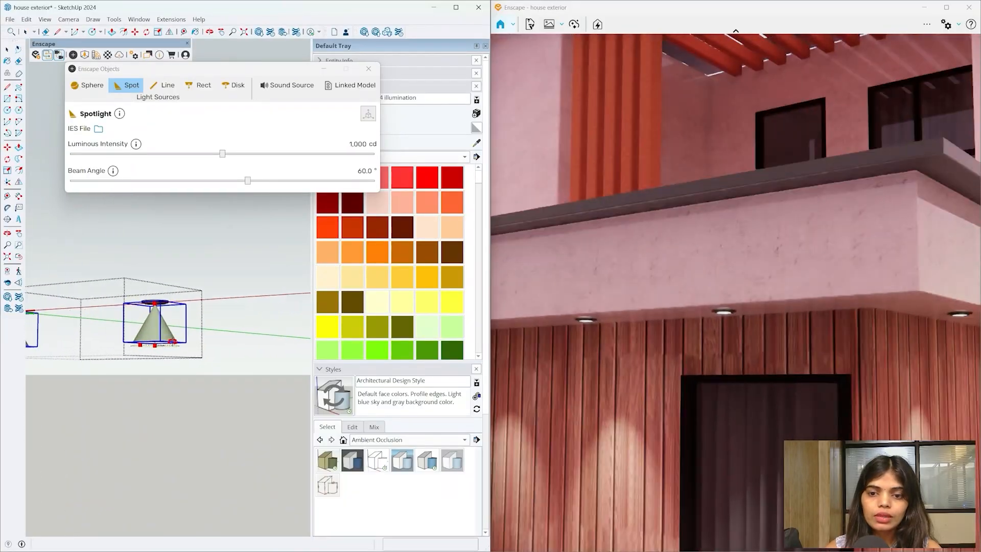
middle_drag(166, 351, 149, 294)
scroll(160, 323, up, 3)
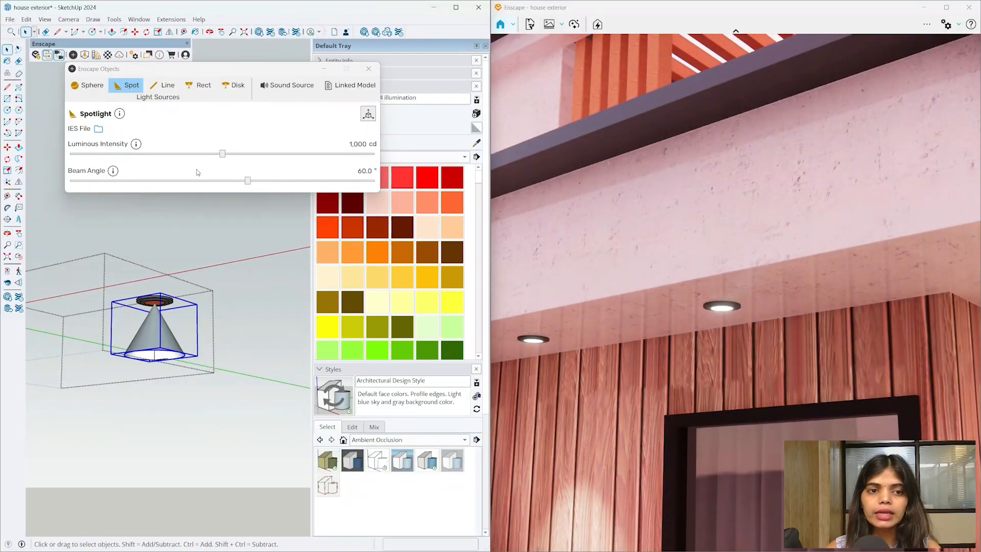
- Set the spotlight to 6 cd luminous intensity with a 90° beam angle
drag(223, 155, 188, 163)
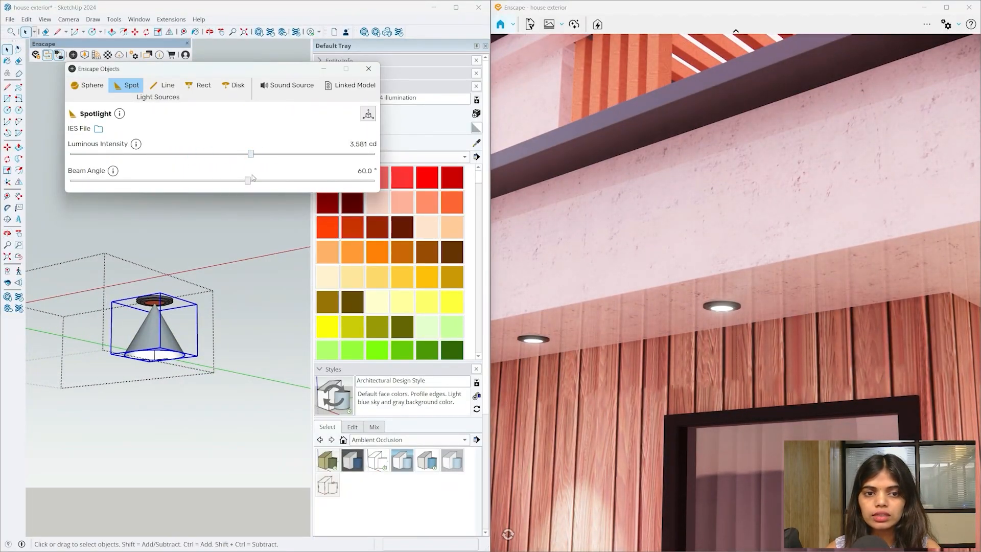
drag(247, 180, 451, 174)
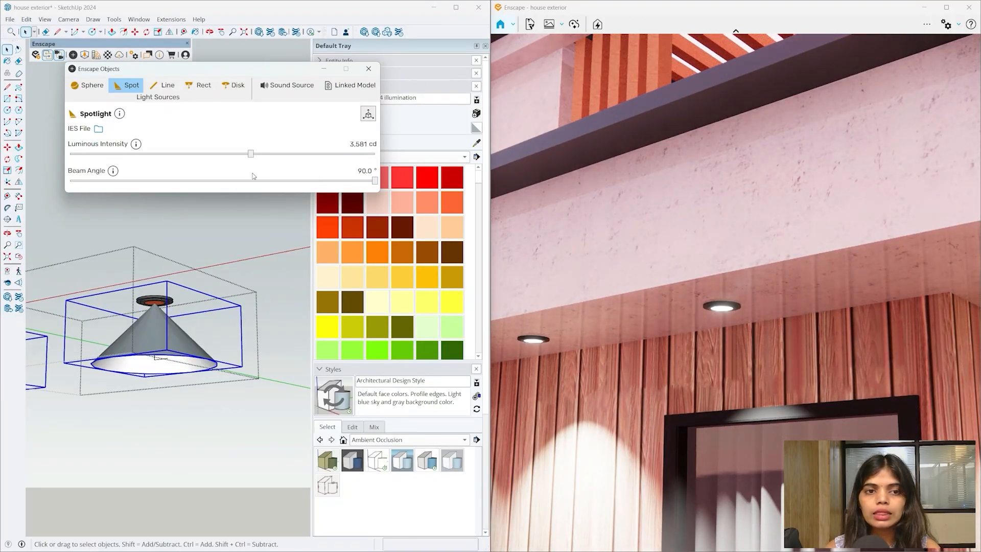
drag(70, 154, 111, 154)
scroll(148, 231, down, 3)
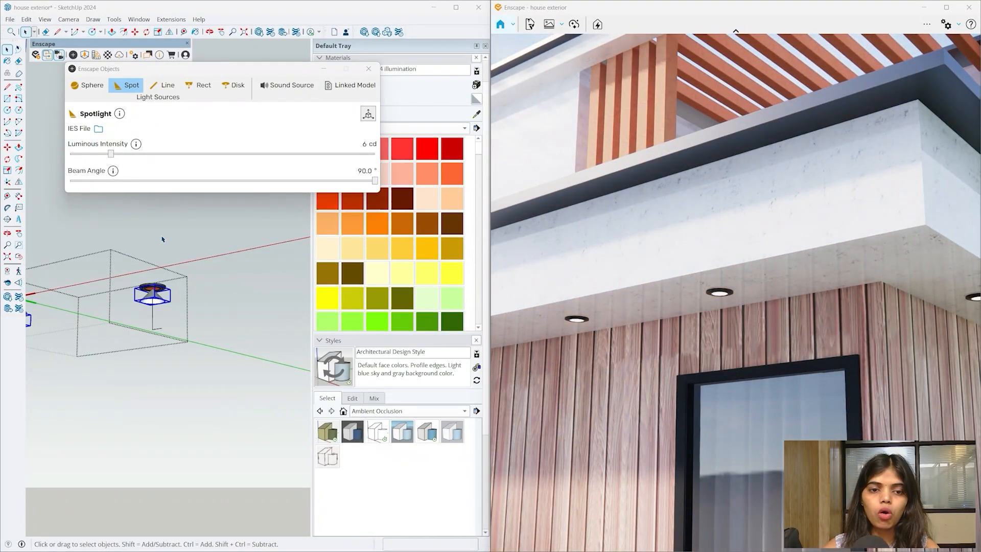
- Leave the downlight fixture and orbit down to view the building corner from below
scroll(165, 242, down, 3)
scroll(248, 324, down, 5)
scroll(240, 320, up, 3)
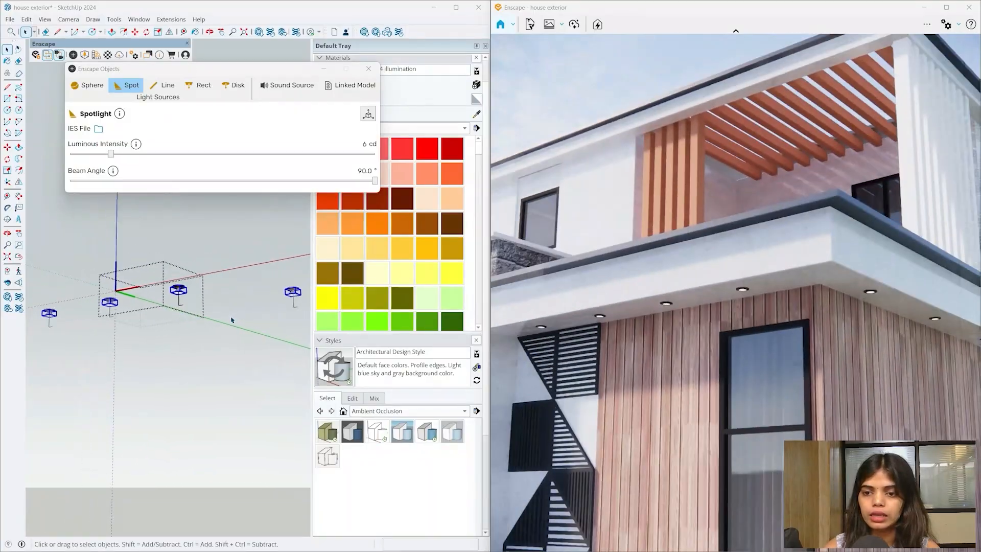
scroll(231, 320, down, 5)
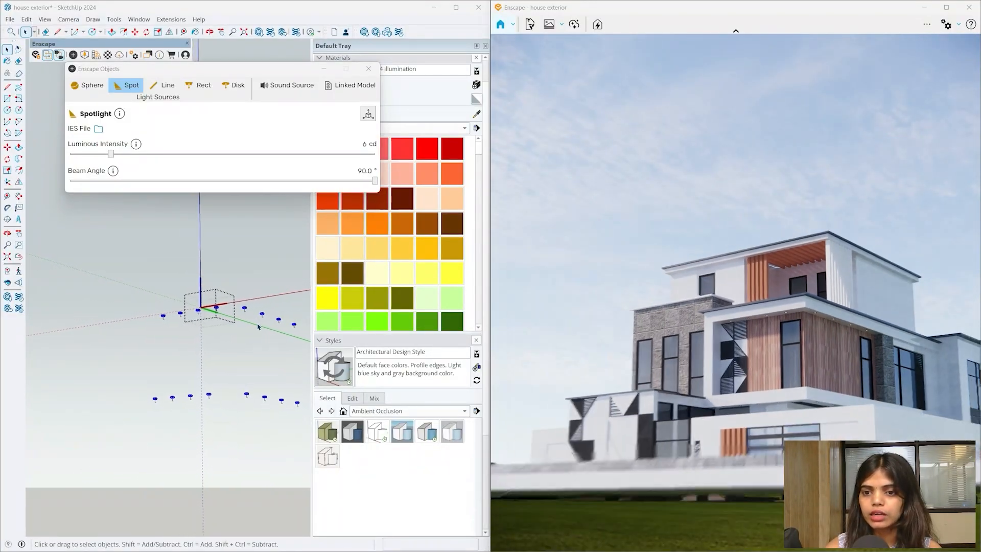
mouse_move(258, 327)
middle_down()
mouse_move(246, 461)
mouse_move(228, 280)
mouse_move(242, 373)
middle_up()
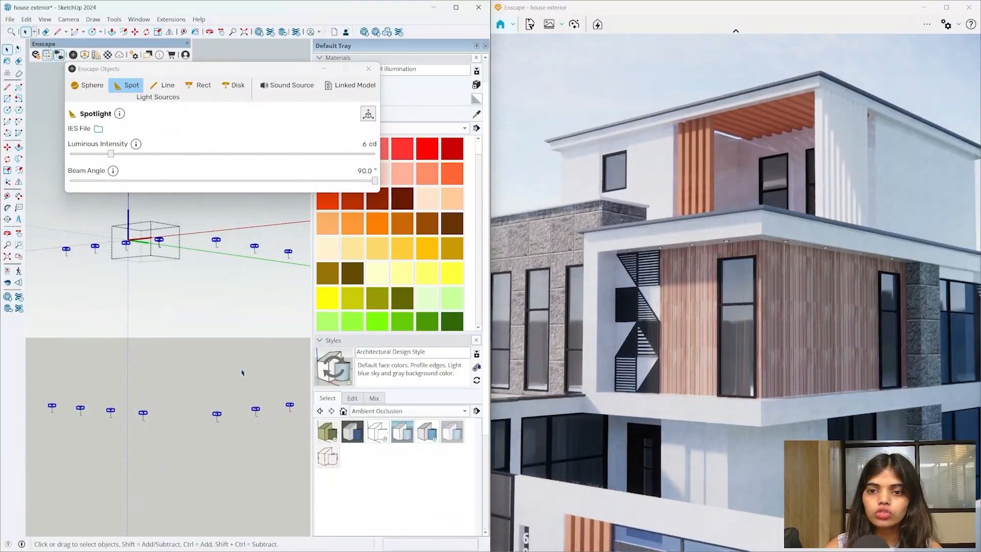
click(243, 373)
scroll(178, 263, down, 5)
mouse_move(179, 266)
middle_down()
mouse_move(193, 400)
mouse_move(194, 225)
middle_up()
scroll(194, 225, up, 10)
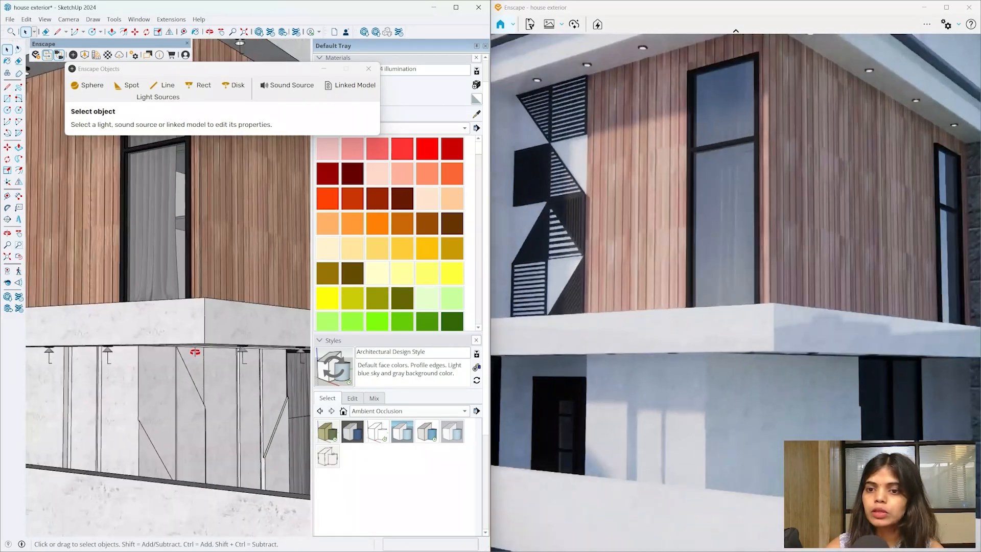
mouse_move(194, 351)
middle_down()
mouse_move(188, 313)
mouse_move(180, 354)
middle_up()
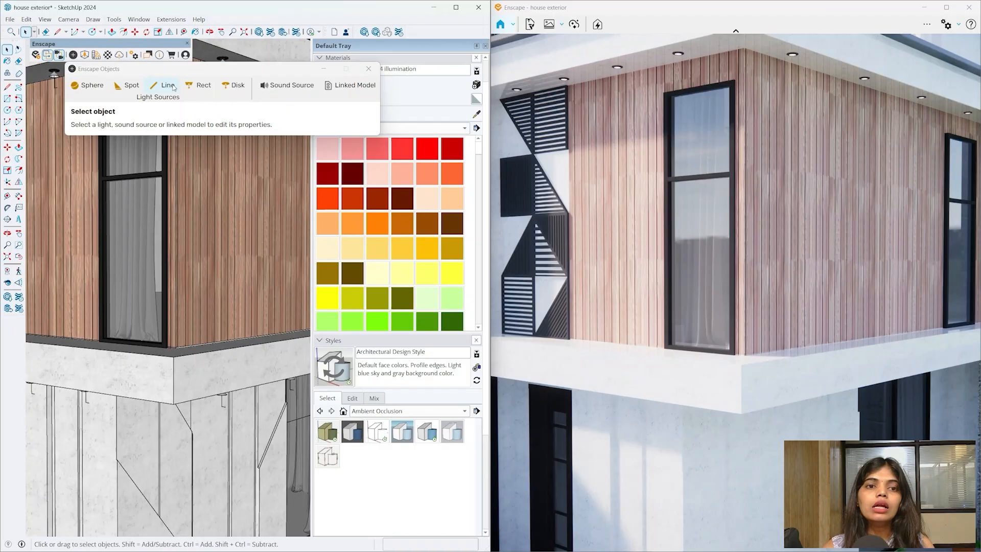
- Choose a Sphere light and frame the wood-clad wall corner for placing it
click(102, 85)
scroll(204, 291, down, 3)
mouse_move(205, 291)
middle_down()
mouse_move(213, 339)
mouse_move(196, 402)
middle_up()
scroll(197, 402, up, 1)
scroll(196, 402, up, 2)
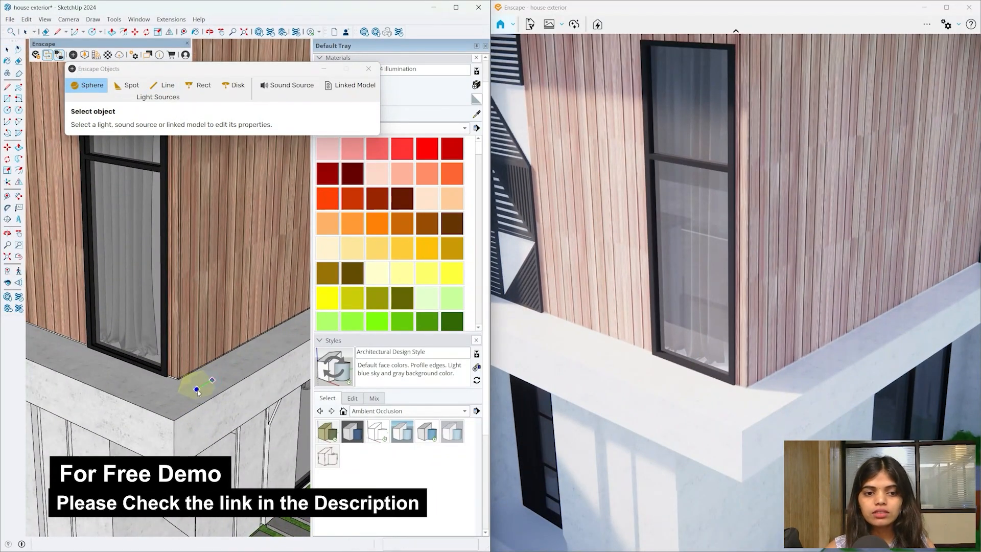
- Place the sphere light at the slab corner and move it up above the slab
click(197, 390)
key(m)
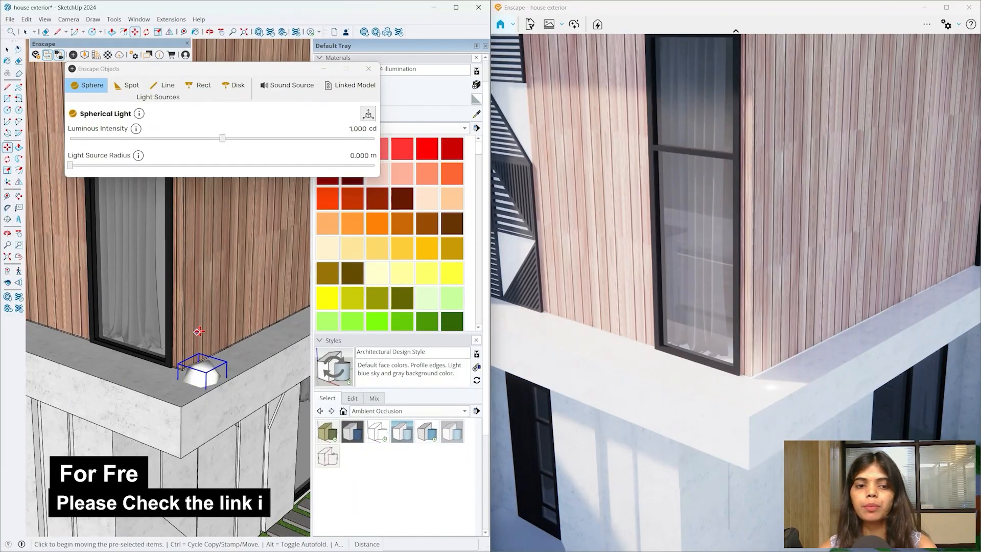
click(199, 332)
click(201, 298)
scroll(205, 367, up, 2)
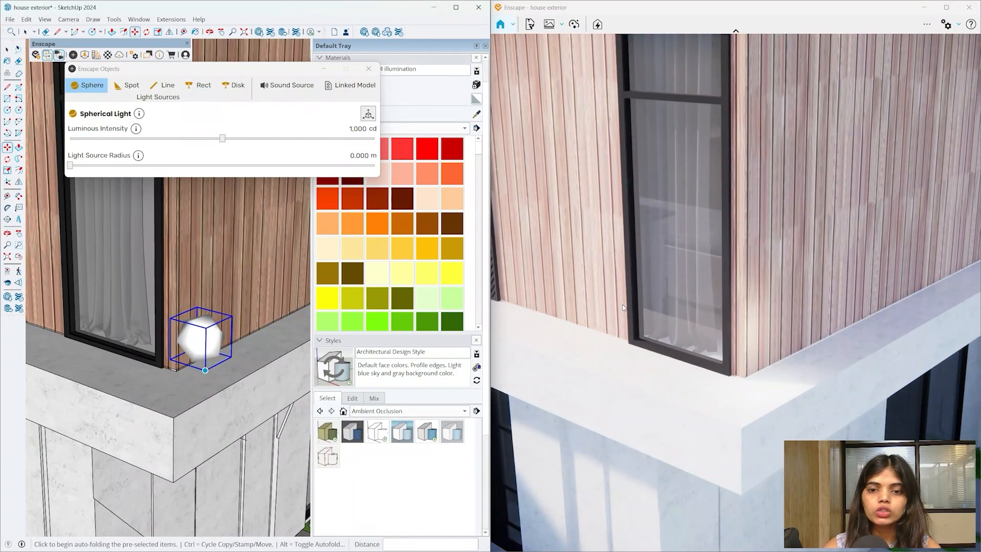
- Shift the view to pink dusk, raise the sphere to 2,055 cd, then delete it
mouse_move(623, 307)
shift+right_down()
mouse_move(756, 308)
mouse_move(664, 307)
shift+right_up()
shift+right_drag(502, 279, 554, 166)
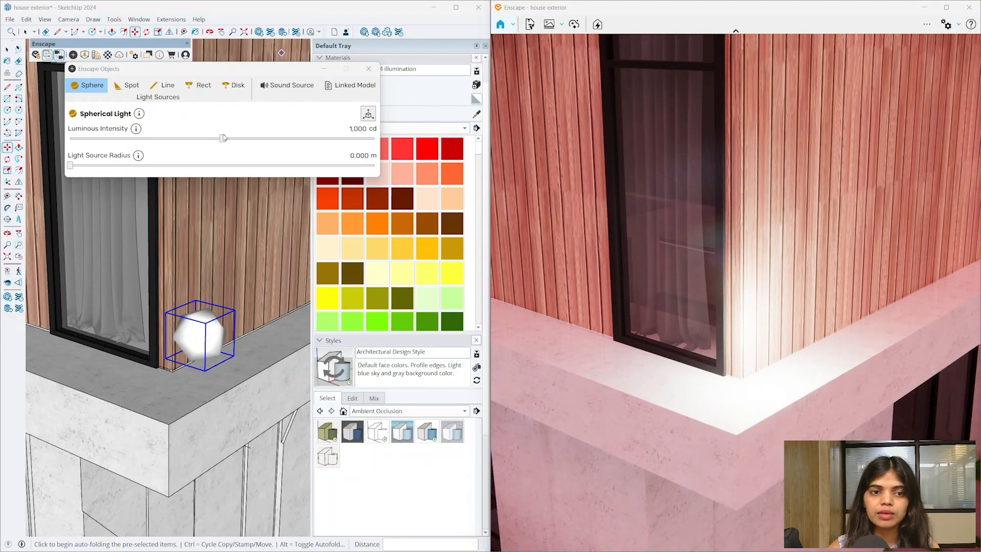
drag(223, 137, 238, 138)
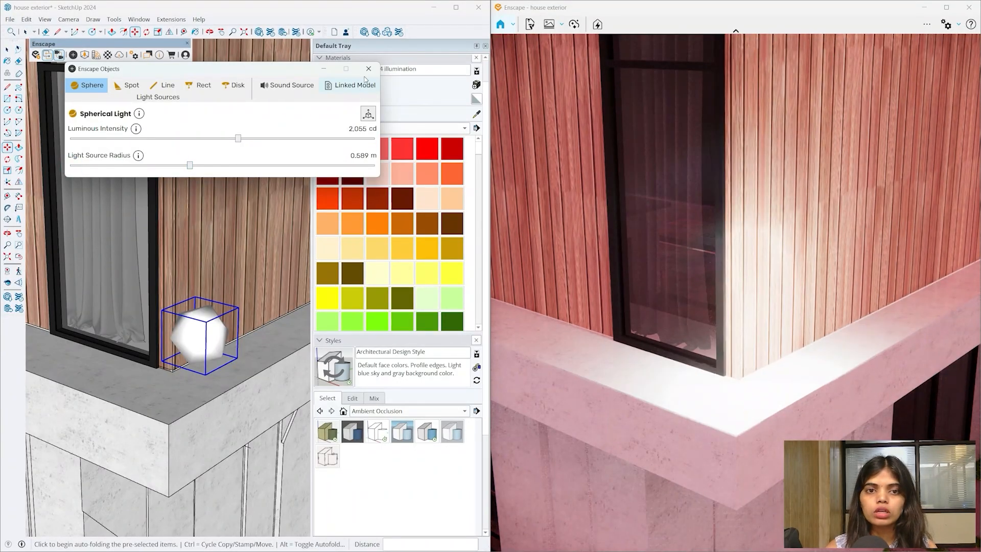
click(368, 69)
key(Delete)
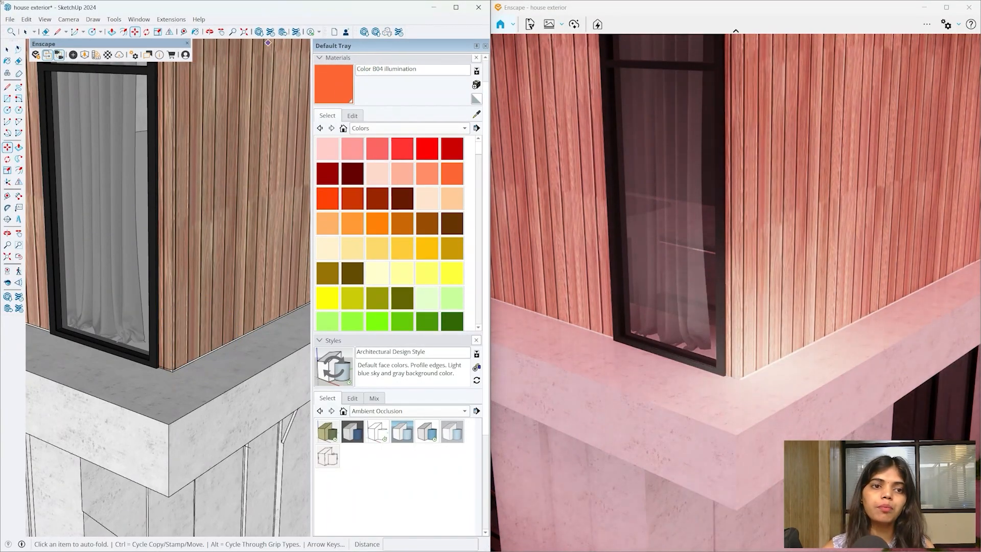
- Reopen Enscape Objects, place a trial line light on the slab edge, then deselect it
click(72, 54)
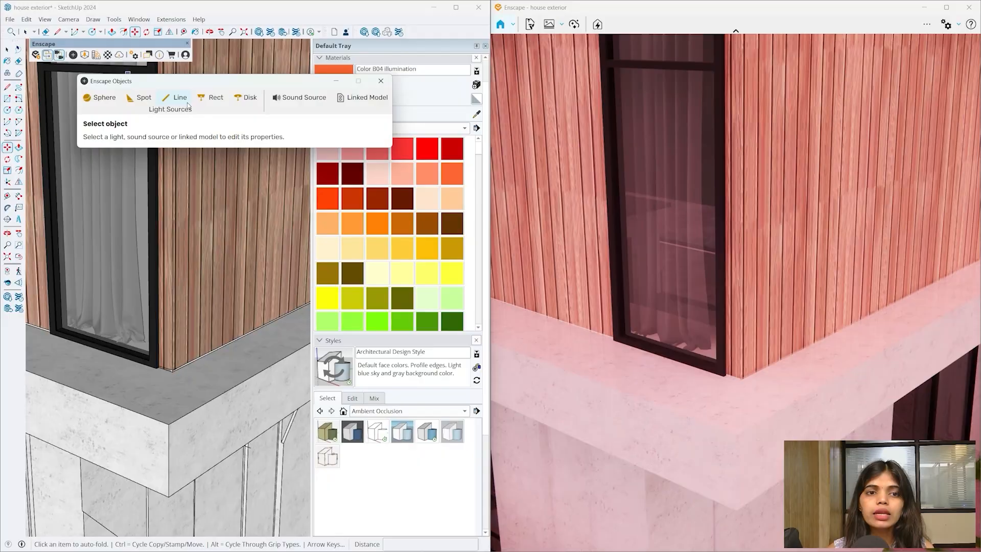
click(180, 388)
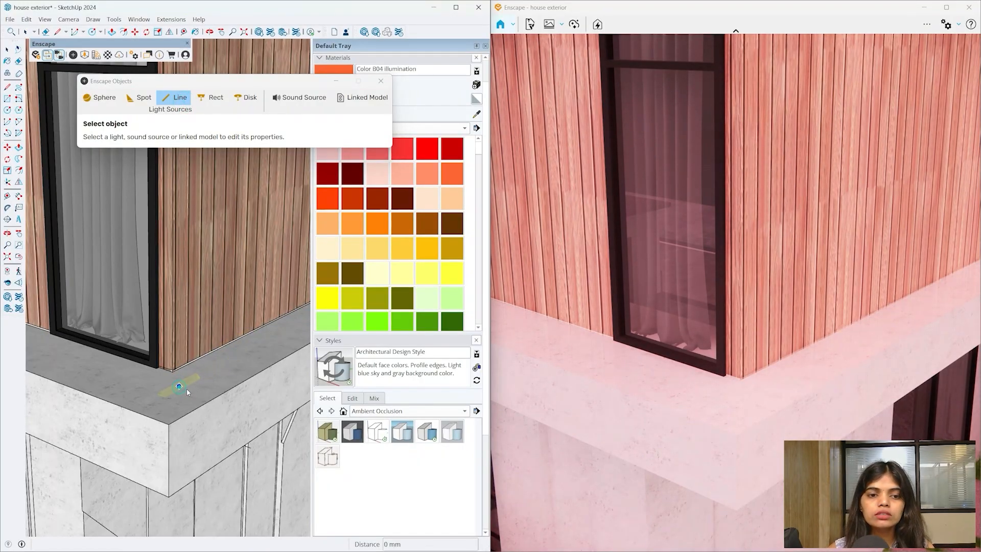
click(186, 392)
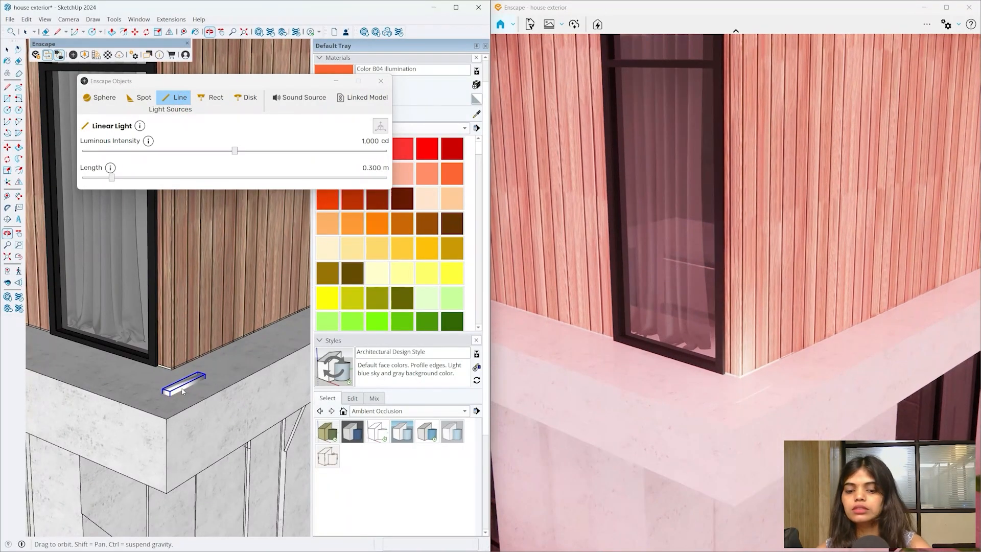
key(m)
scroll(186, 368, up, 3)
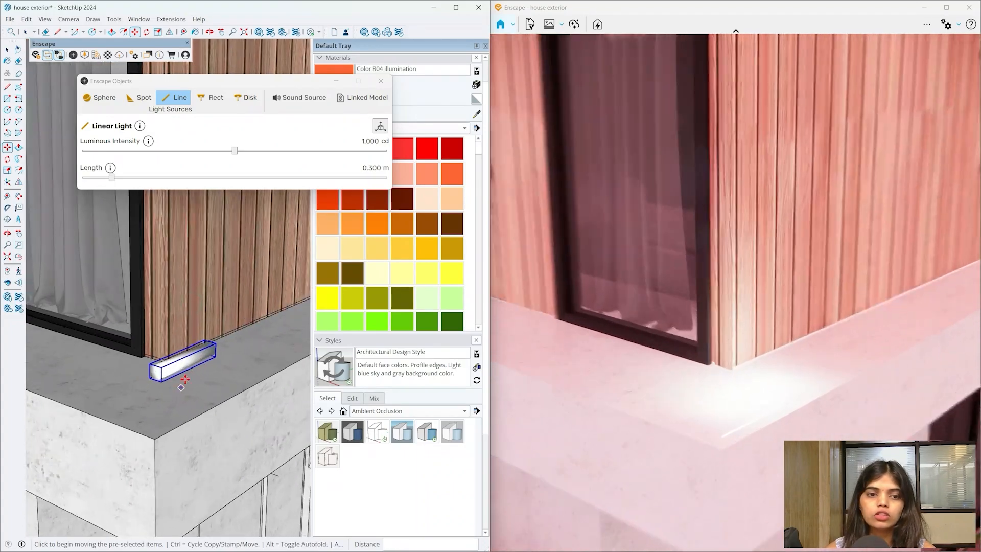
scroll(188, 360, up, 3)
key(space)
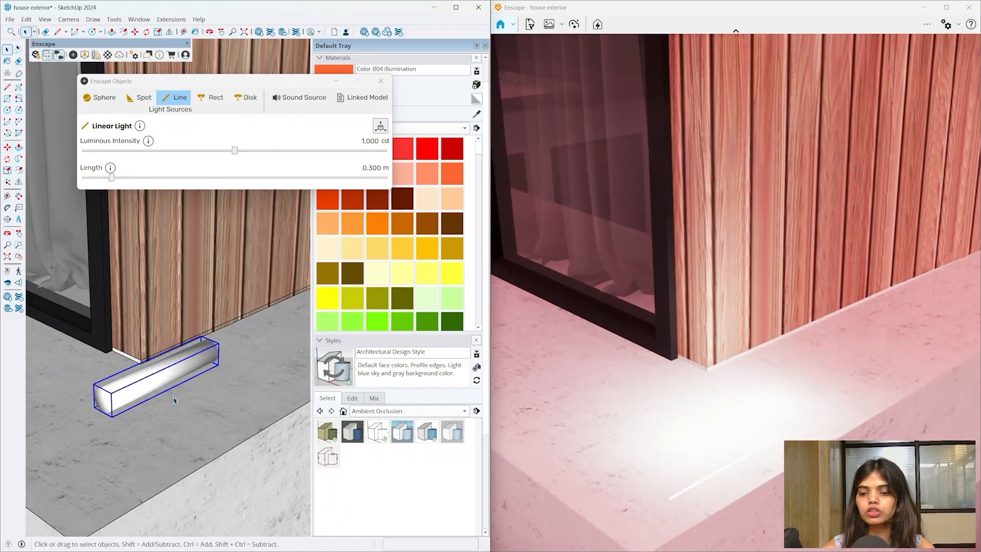
click(174, 400)
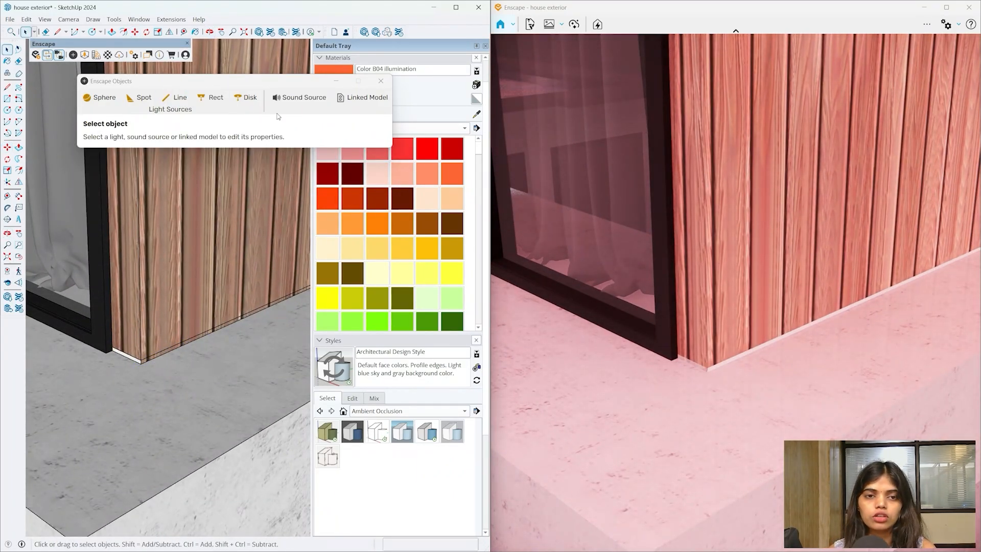
- Place a disk light at the wall corner, delete it, and close the Enscape Objects panel
click(247, 98)
mouse_move(216, 489)
middle_down()
mouse_move(217, 319)
mouse_move(161, 227)
middle_up()
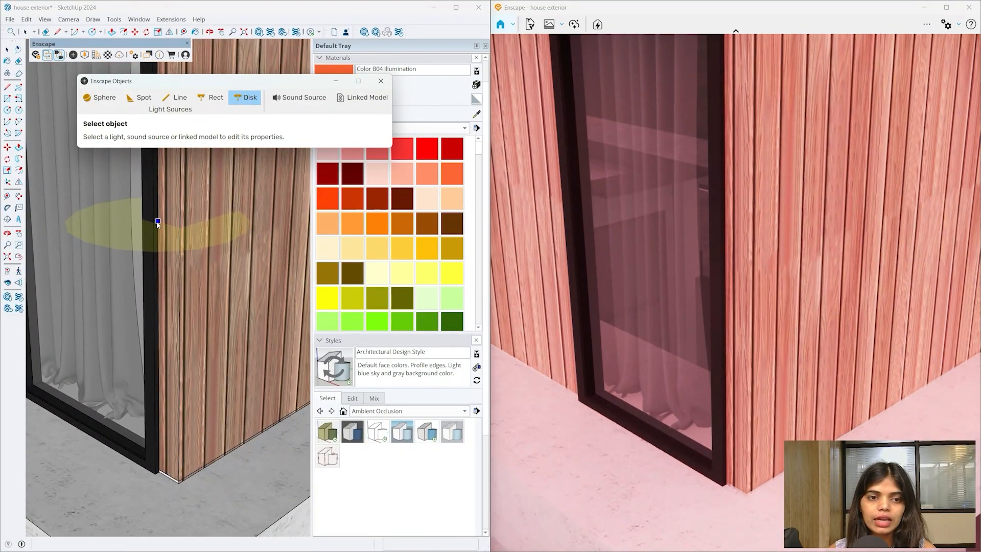
click(157, 220)
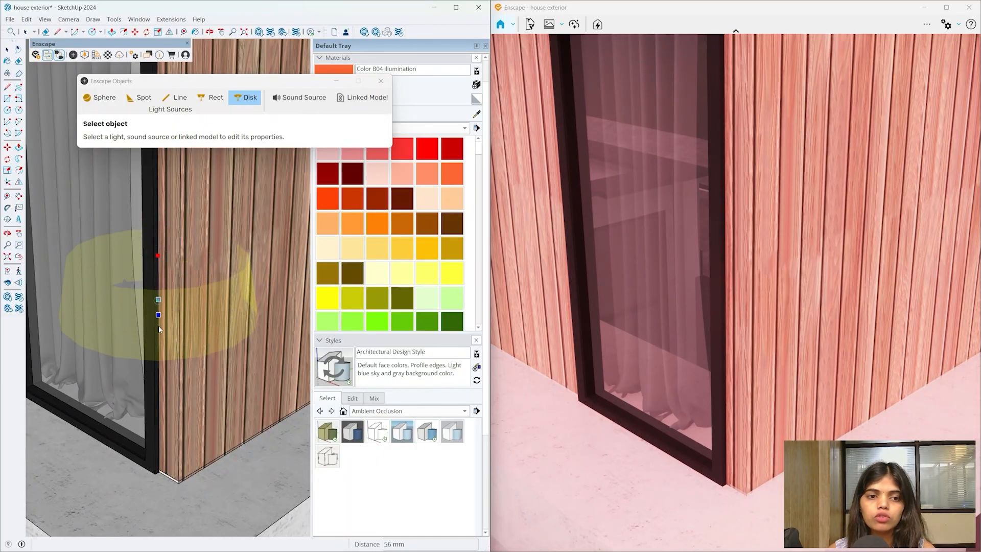
click(158, 329)
mouse_move(158, 328)
middle_down()
mouse_move(186, 416)
mouse_move(147, 416)
mouse_move(213, 471)
mouse_move(204, 469)
middle_up()
key(Delete)
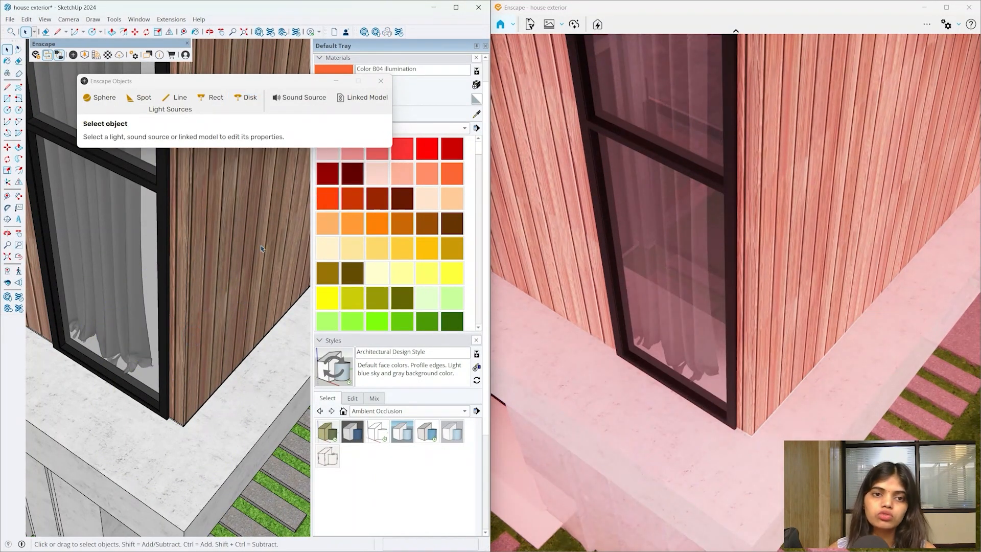
click(380, 81)
mouse_move(209, 153)
middle_down()
mouse_move(198, 140)
mouse_move(208, 180)
mouse_move(190, 118)
middle_up()
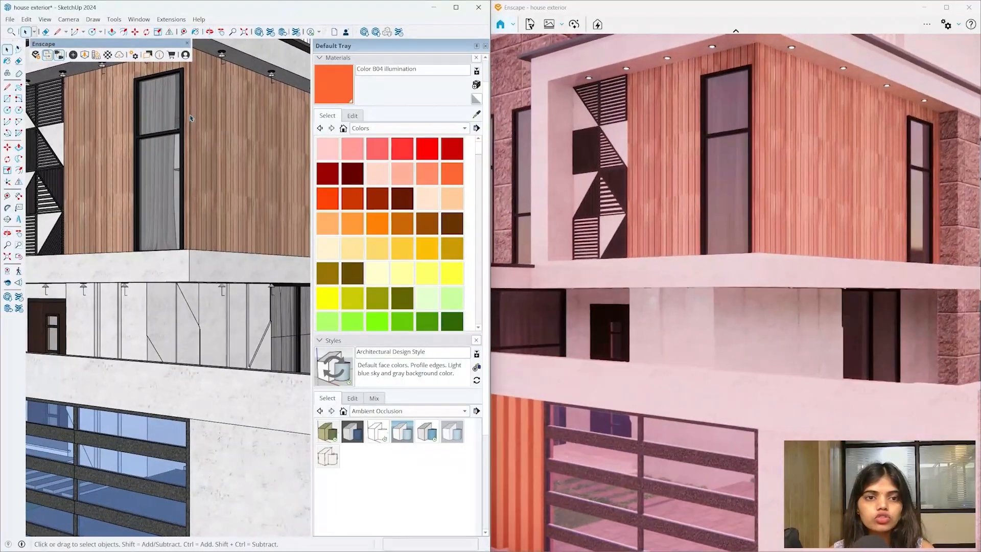
- Orbit to the ceiling-light corner, set the time of day to night, and pick peach Color C02
scroll(205, 148, down, 5)
scroll(212, 158, up, 9)
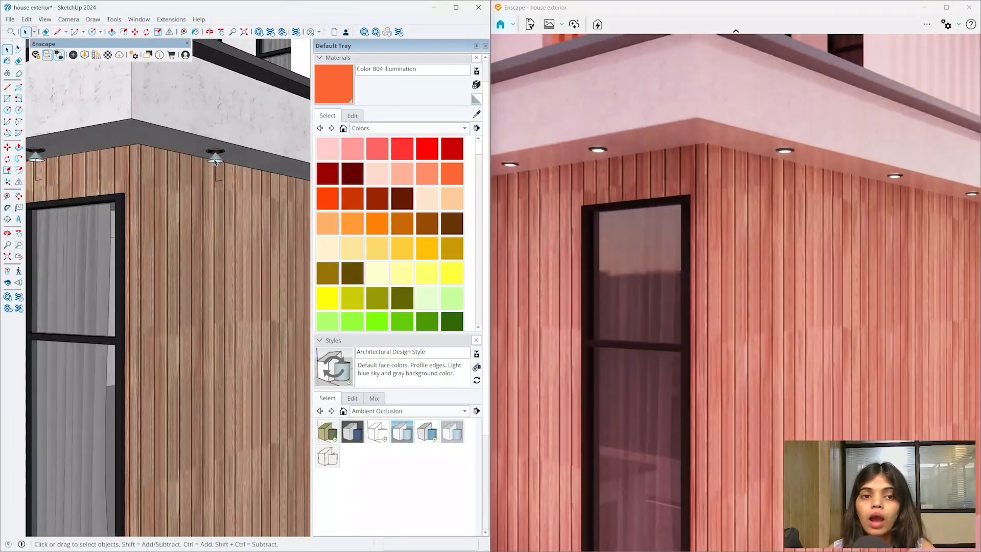
middle_drag(212, 154, 210, 131)
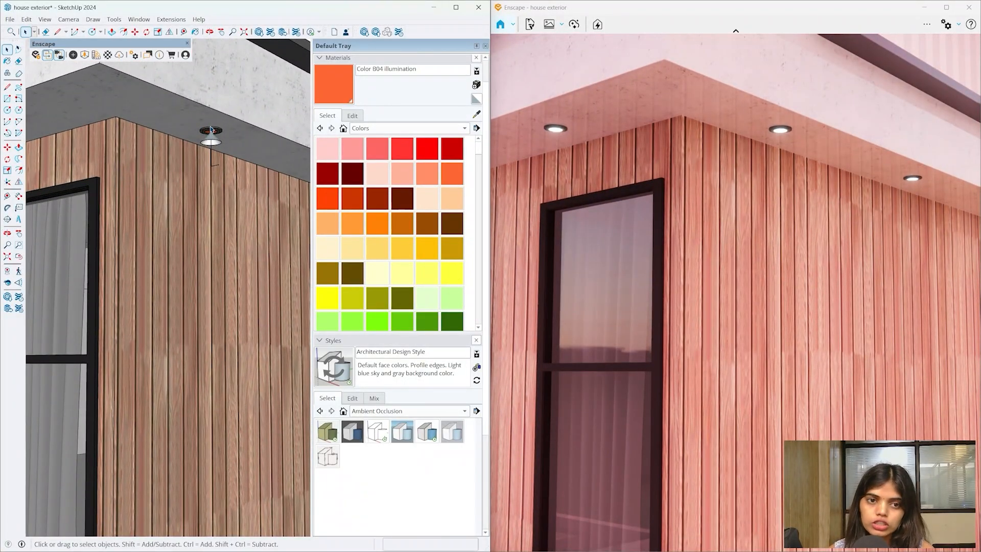
shift+right_drag(679, 275, 789, 175)
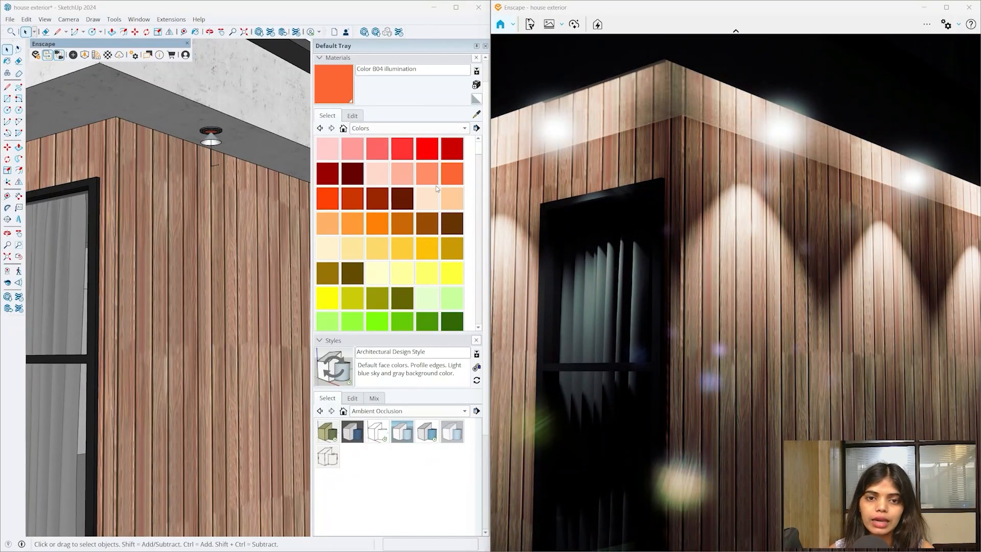
click(459, 201)
scroll(209, 138, up, 5)
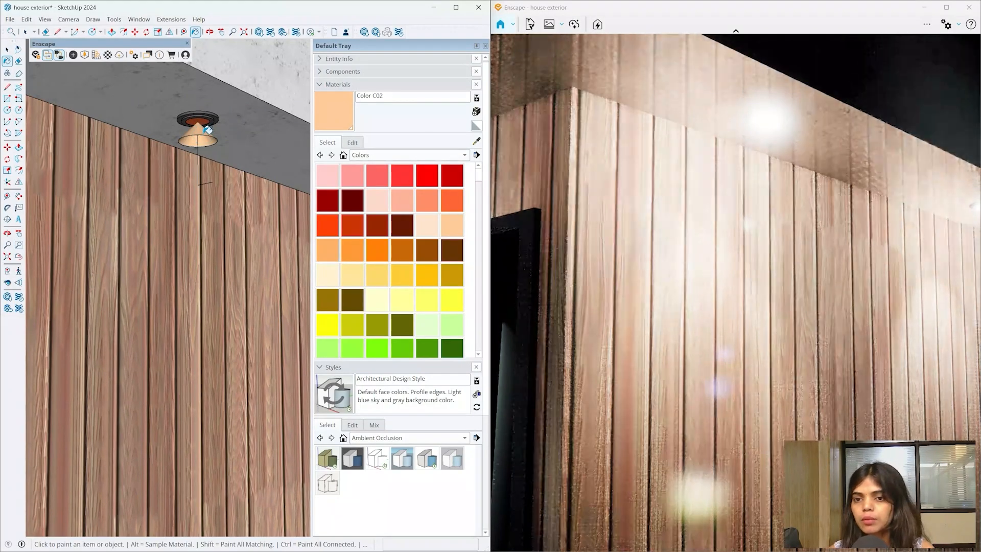
scroll(219, 135, down, 4)
scroll(236, 145, down, 6)
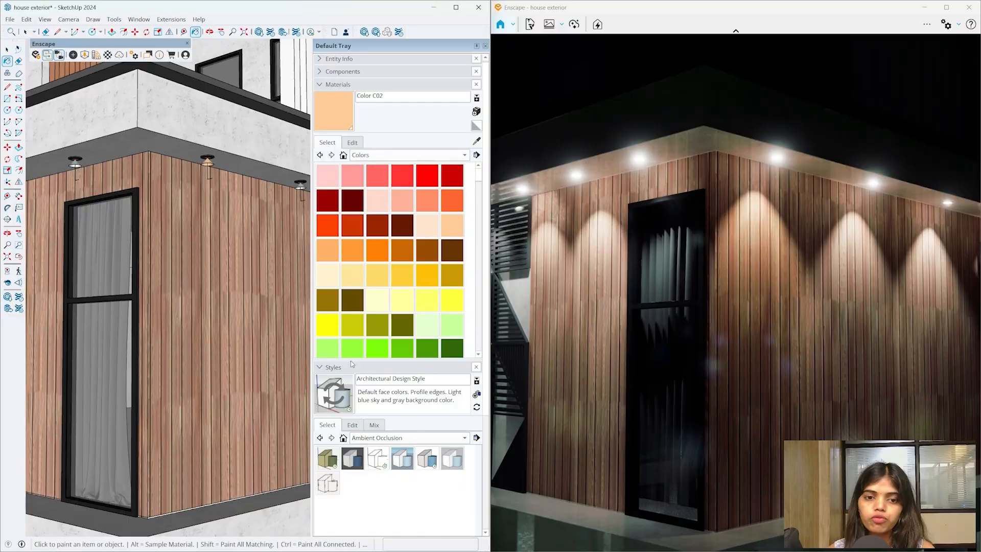
key(space)
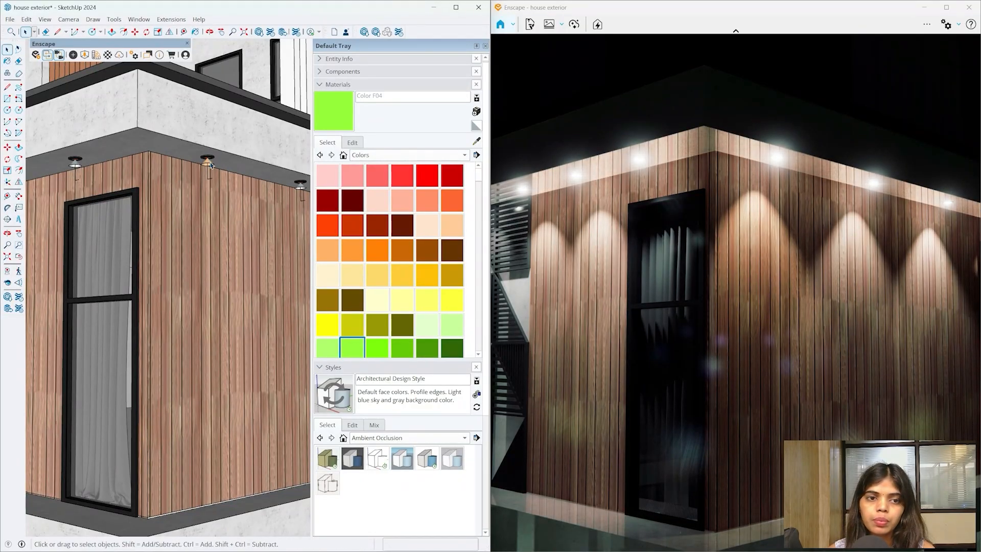
- Inside the light component, paint the fixture with Color C05, then peach Color C02
double_click(210, 164)
click(209, 163)
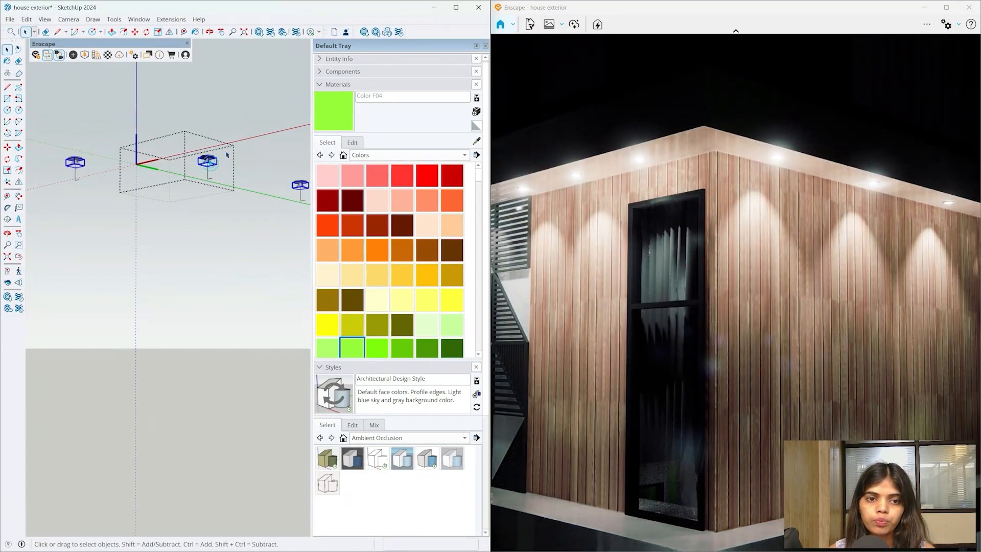
key(b)
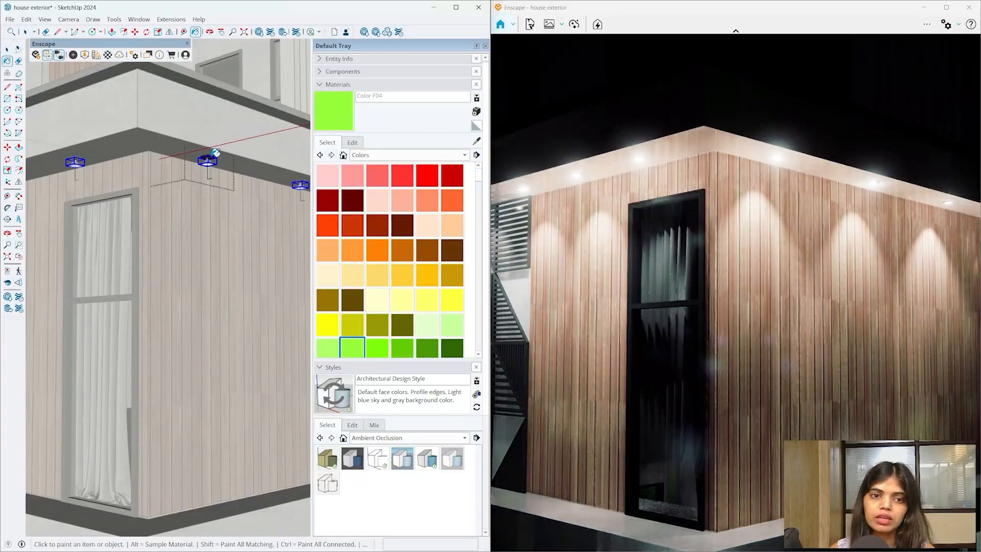
click(210, 161)
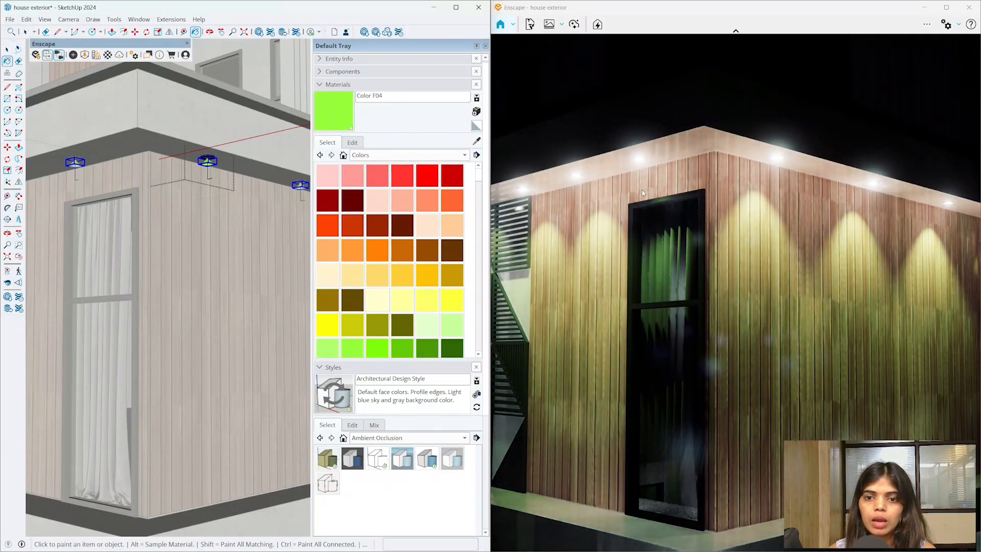
click(385, 255)
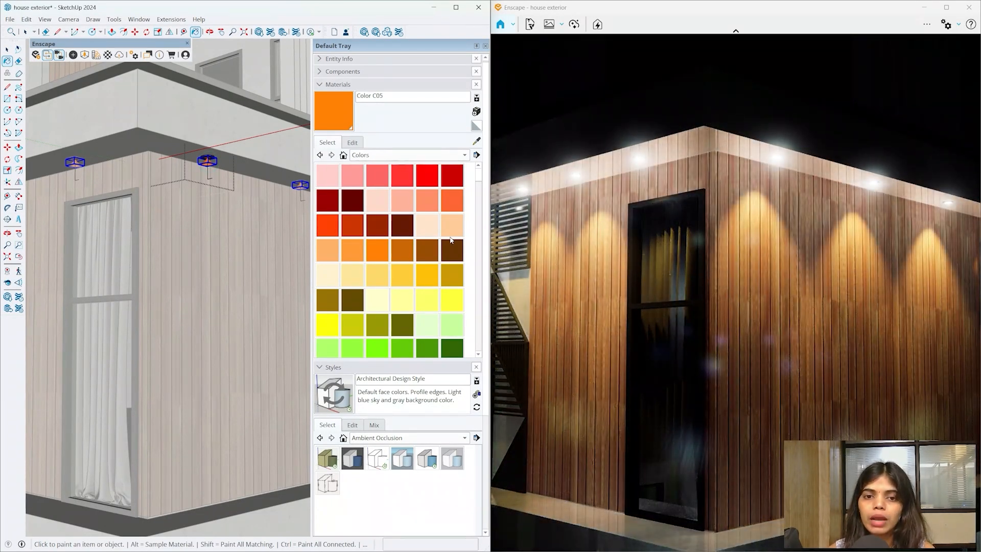
click(448, 230)
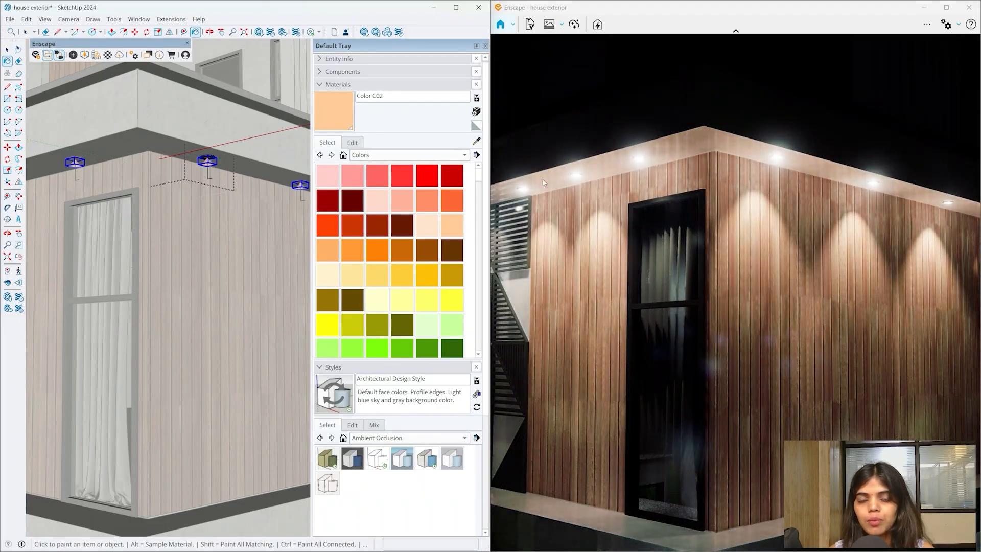
scroll(276, 270, down, 8)
- Orbit around the upper wood-clad corner and move the time of day back to bright daylight
mouse_move(274, 272)
middle_down()
mouse_move(285, 274)
mouse_move(268, 235)
mouse_move(253, 287)
middle_up()
scroll(226, 232, up, 4)
middle_drag(225, 232, 212, 282)
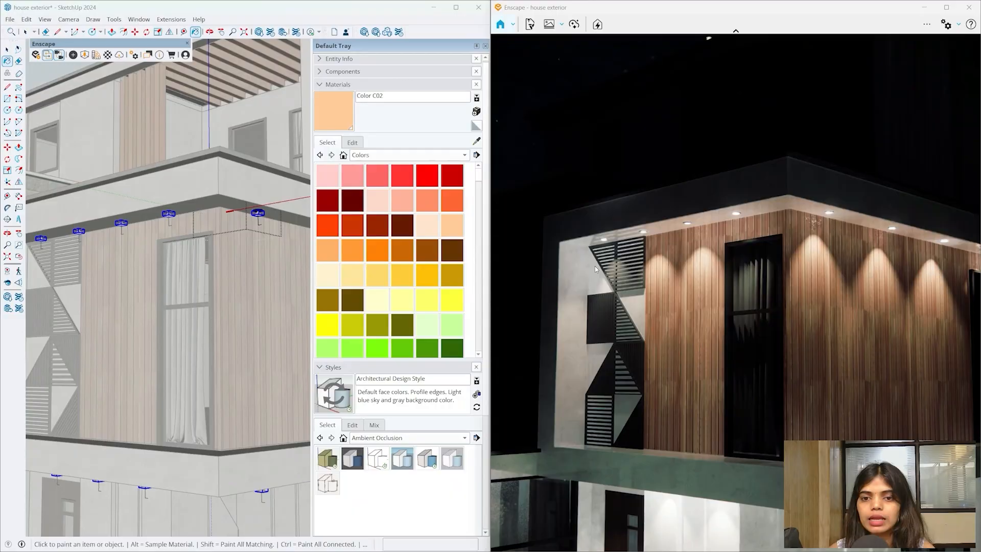
shift+right_drag(595, 269, 735, 269)
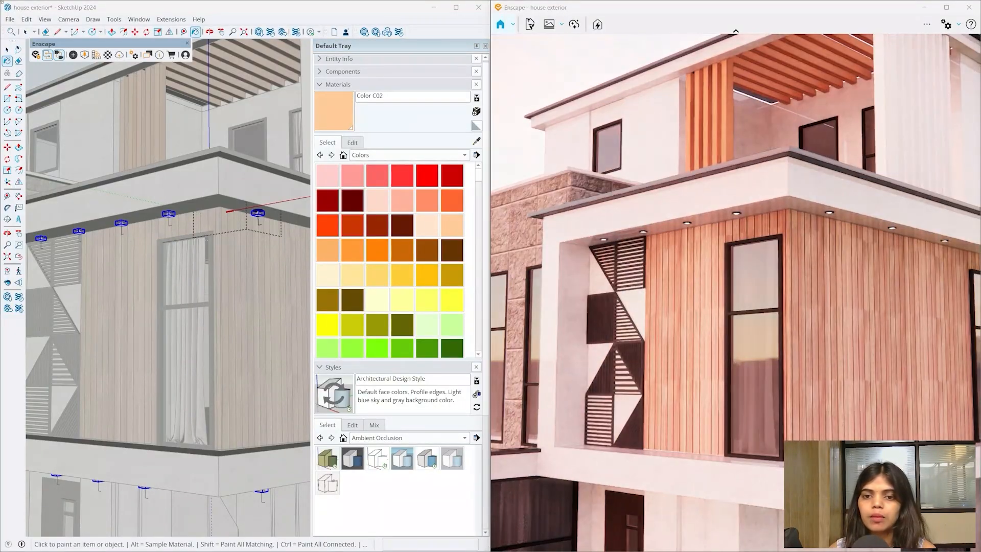
shift+right_drag(596, 316, 697, 316)
scroll(194, 280, down, 5)
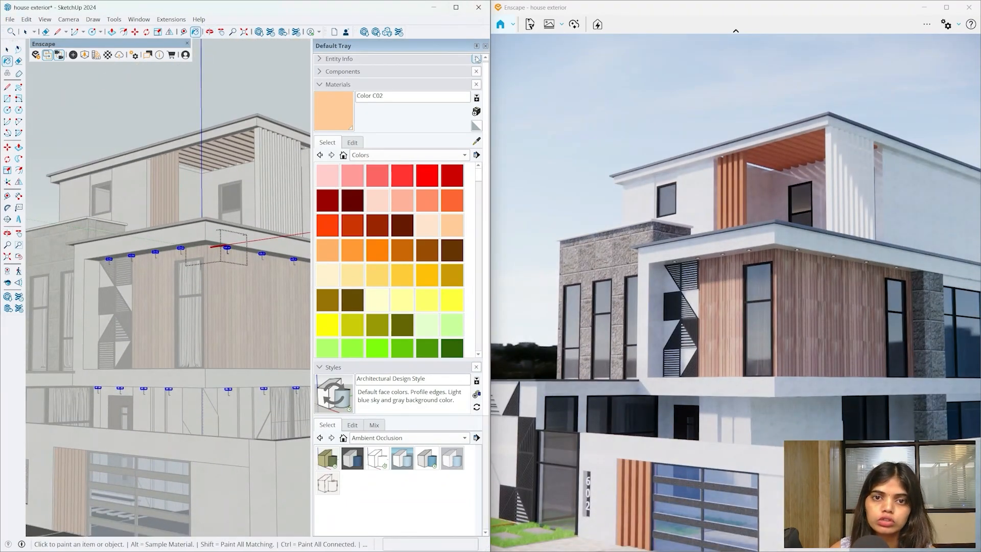
- Collapse the materials panel and exit the light component with the Select tool
click(476, 46)
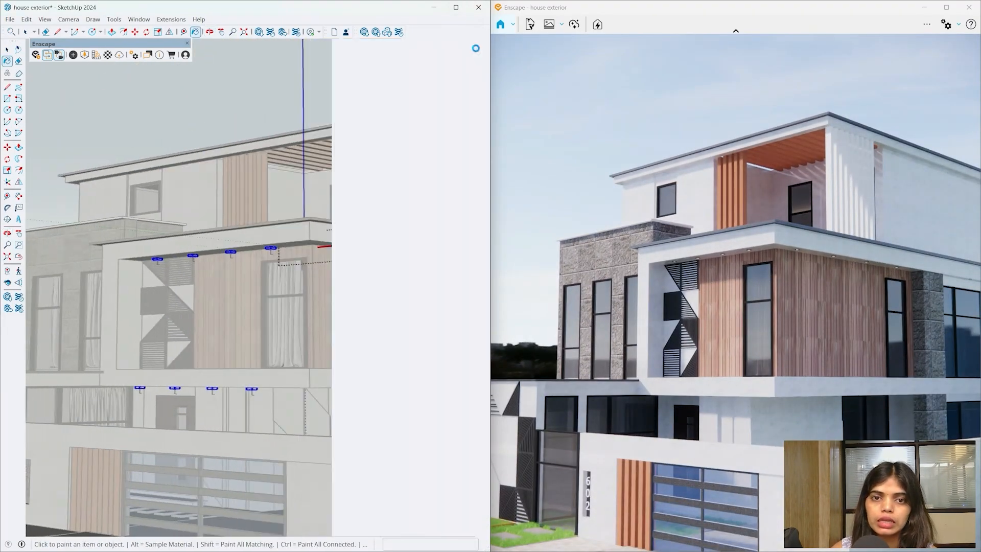
scroll(233, 222, down, 5)
scroll(241, 215, up, 3)
mouse_move(241, 215)
middle_down()
mouse_move(202, 212)
mouse_move(264, 279)
middle_up()
key(space)
click(264, 280)
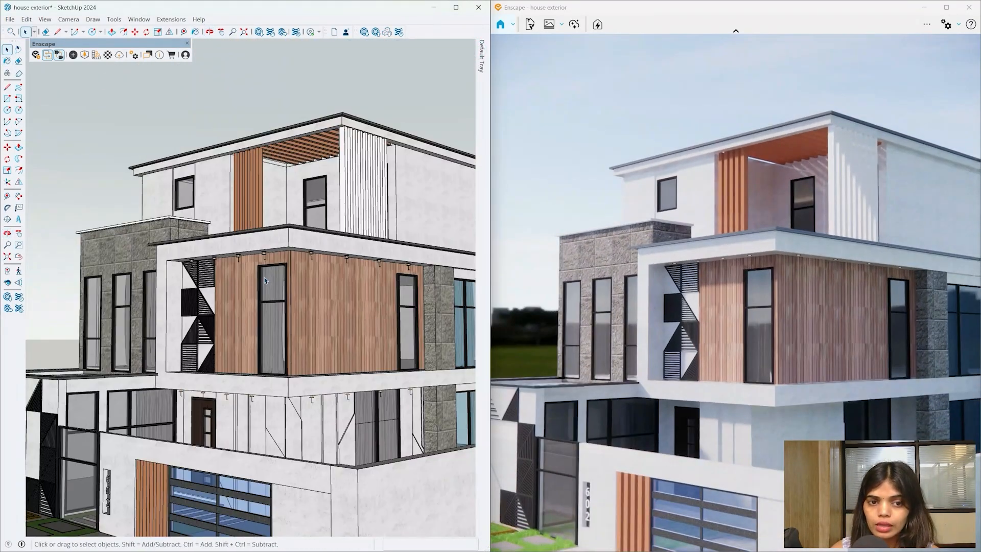
scroll(243, 275, down, 5)
scroll(278, 334, up, 4)
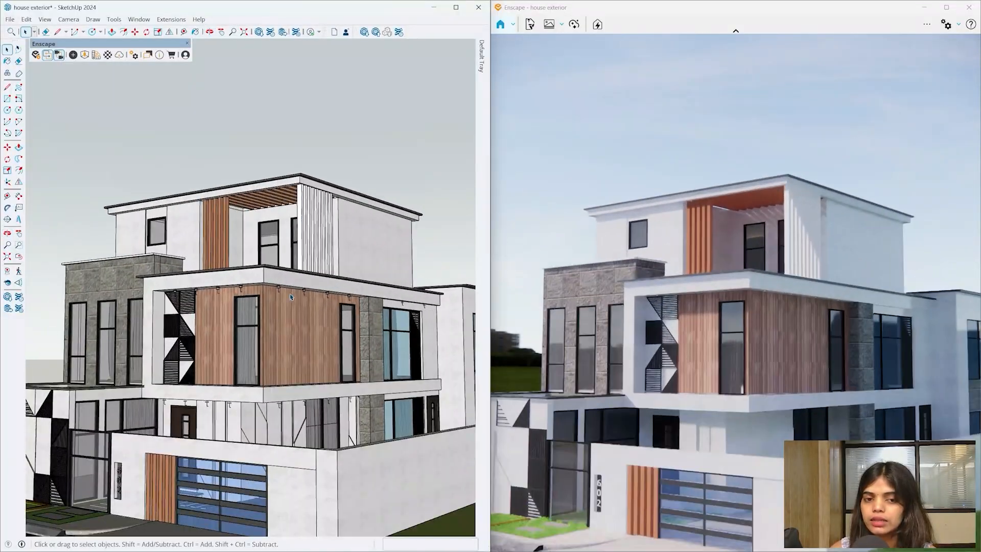
- Orbit up and zoom out to a raised overview of the whole house exterior
middle_drag(278, 334, 353, 347)
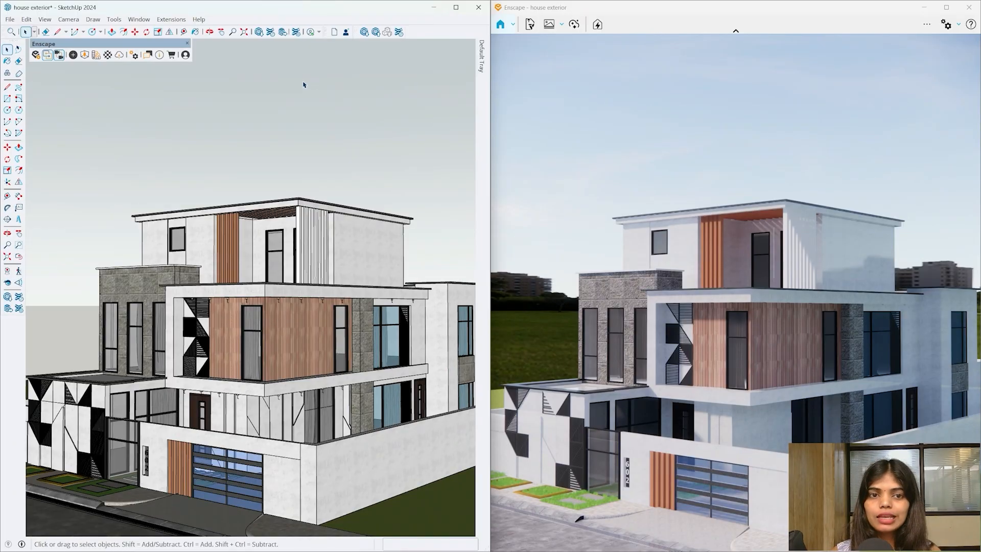
middle_drag(306, 132, 307, 257)
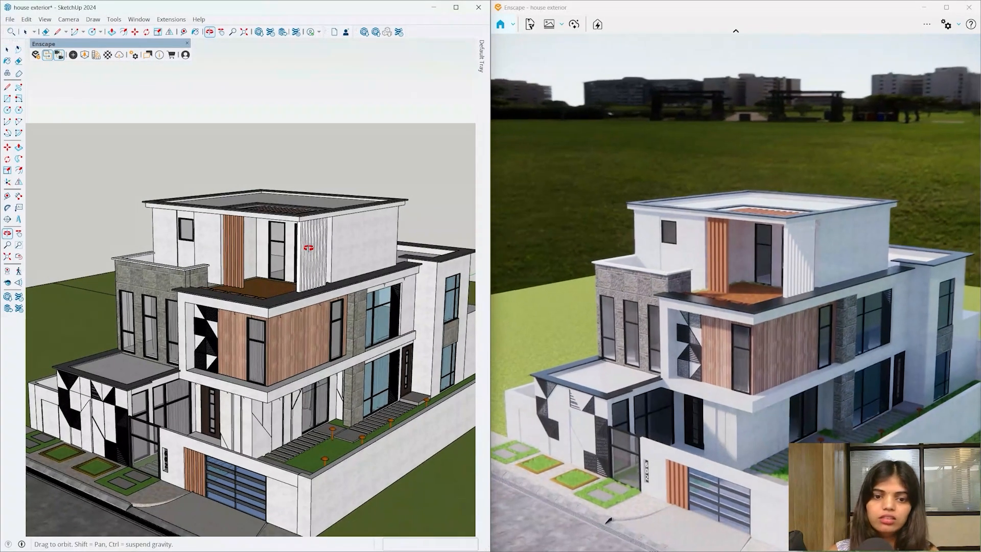
scroll(289, 448, up, 5)
scroll(289, 447, up, 4)
mouse_move(208, 307)
middle_down()
mouse_move(204, 295)
mouse_move(190, 328)
mouse_move(203, 323)
mouse_move(243, 350)
middle_up()
scroll(206, 300, down, 5)
scroll(240, 342, down, 6)
scroll(227, 312, up, 3)
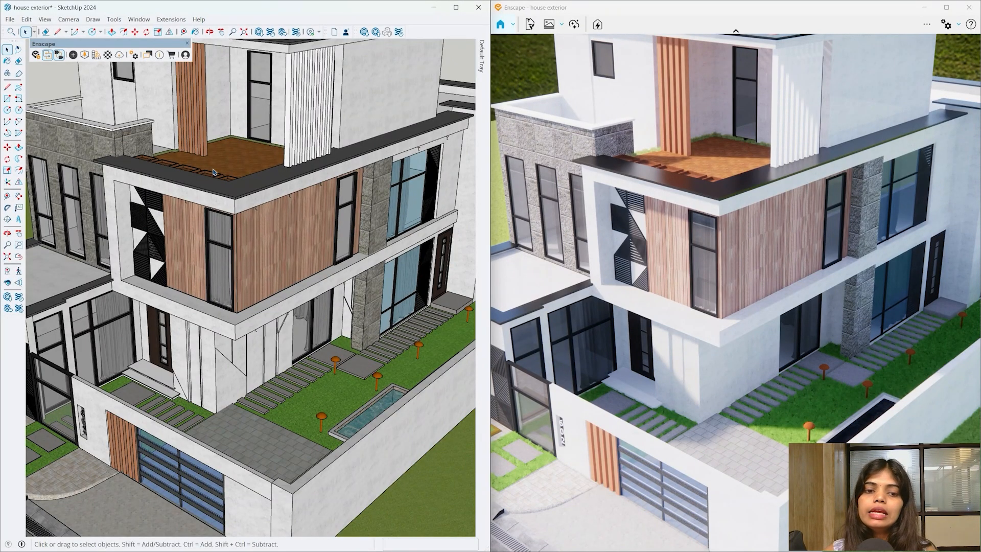
scroll(322, 410, down, 5)
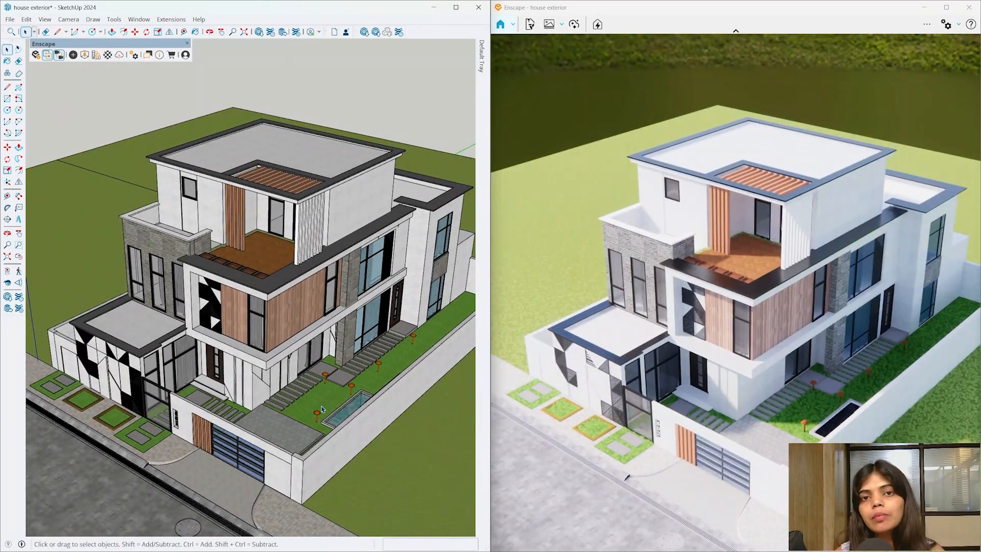
- Open the Enscape Material Library, after briefly checking the asset library, and move it up and right
click(84, 55)
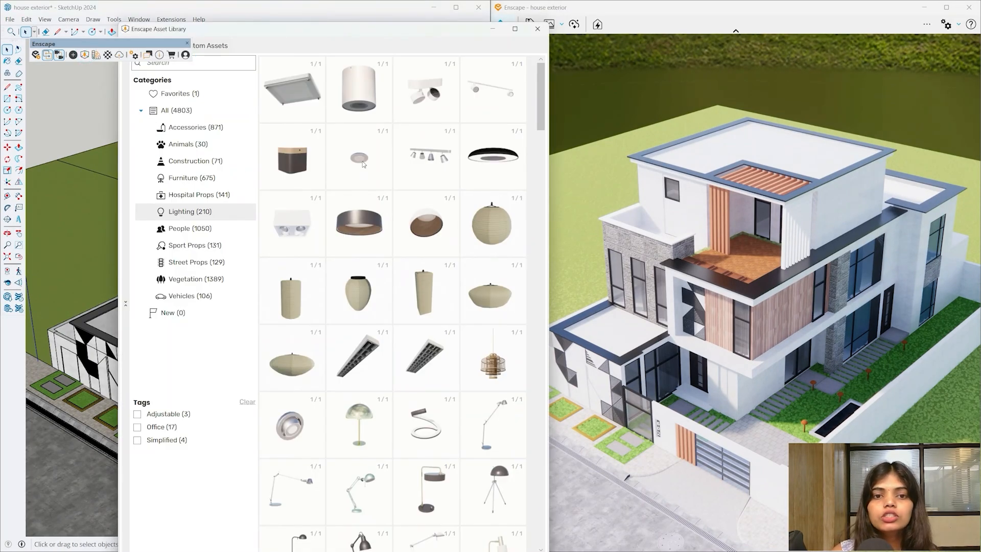
click(535, 32)
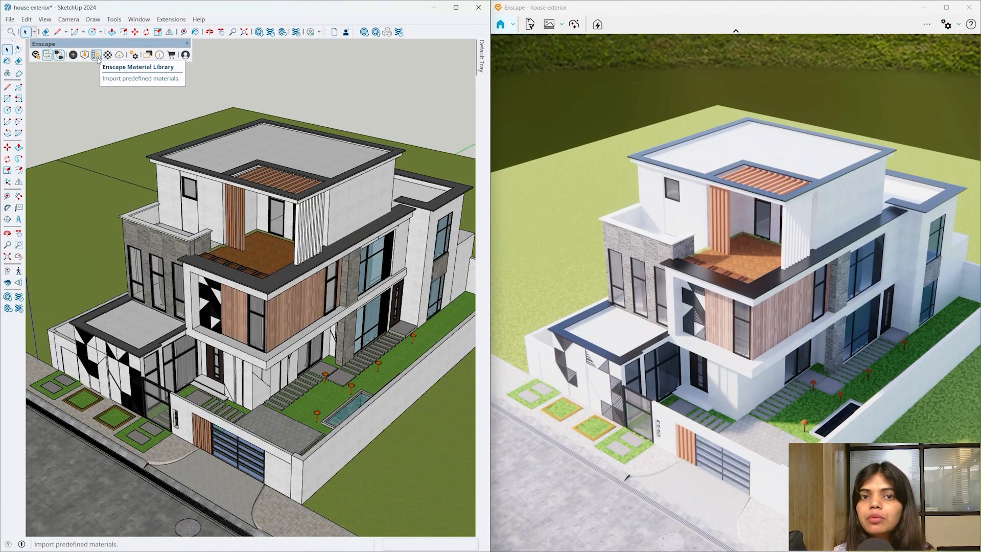
click(97, 56)
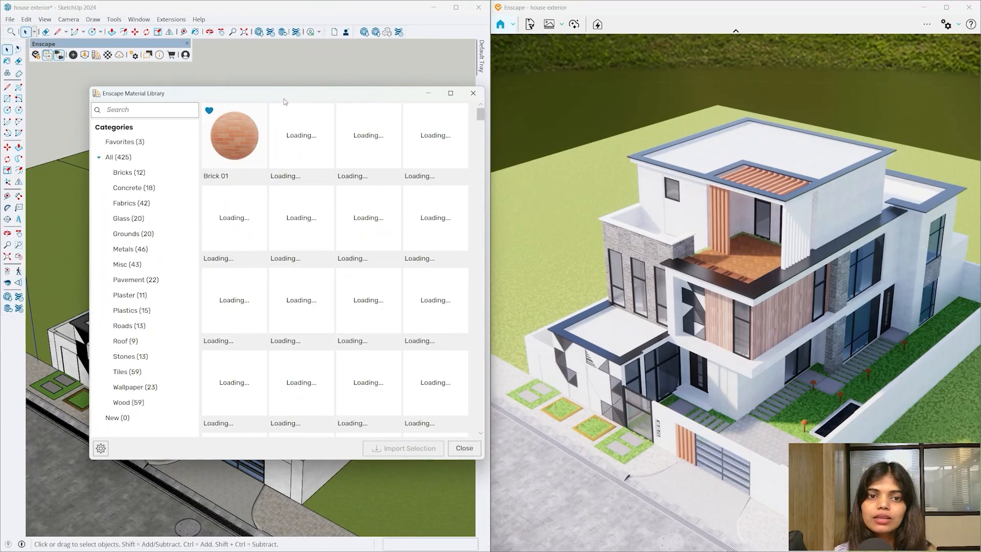
drag(285, 96, 339, 66)
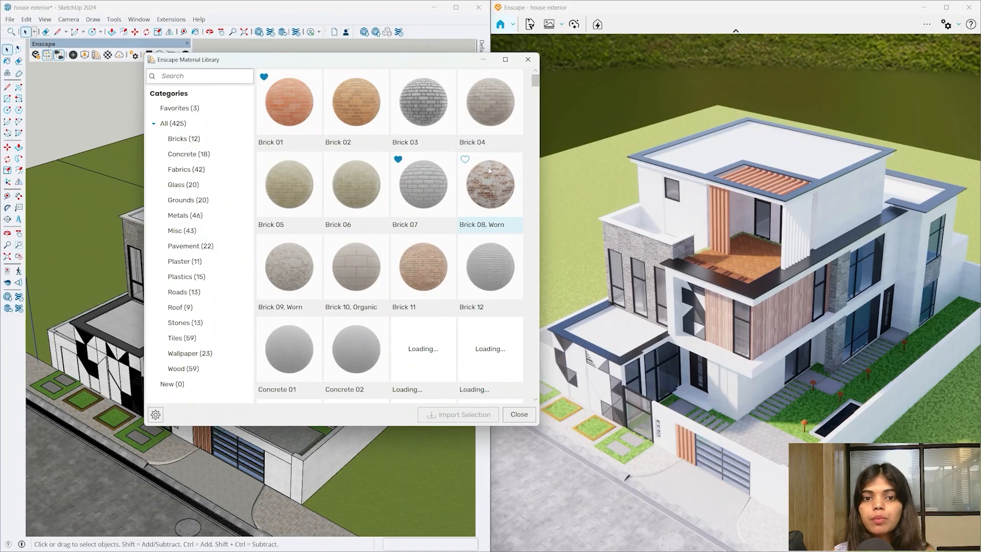
- Restore the materials panel and zoom toward the stepping stones by the 602 entrance
scroll(489, 170, down, 3)
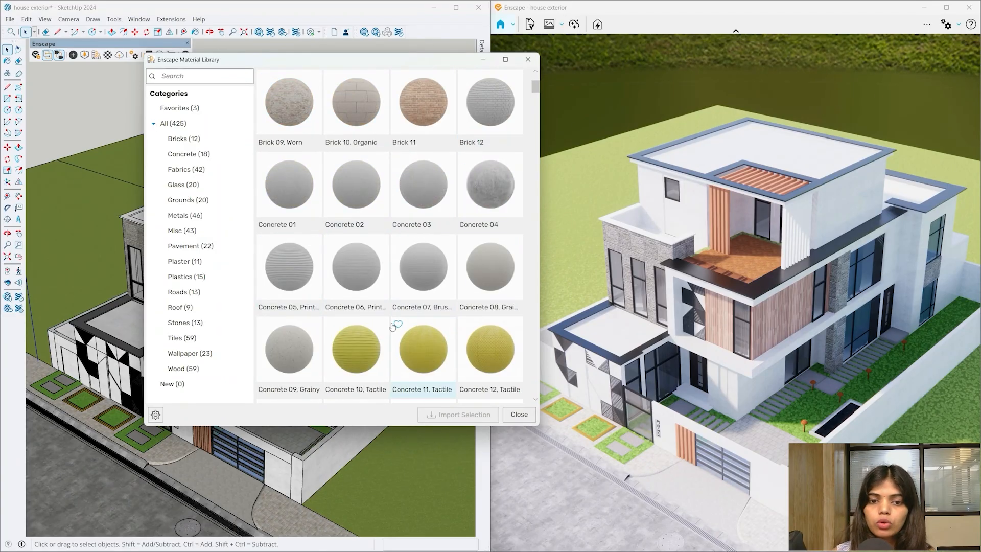
scroll(393, 326, down, 6)
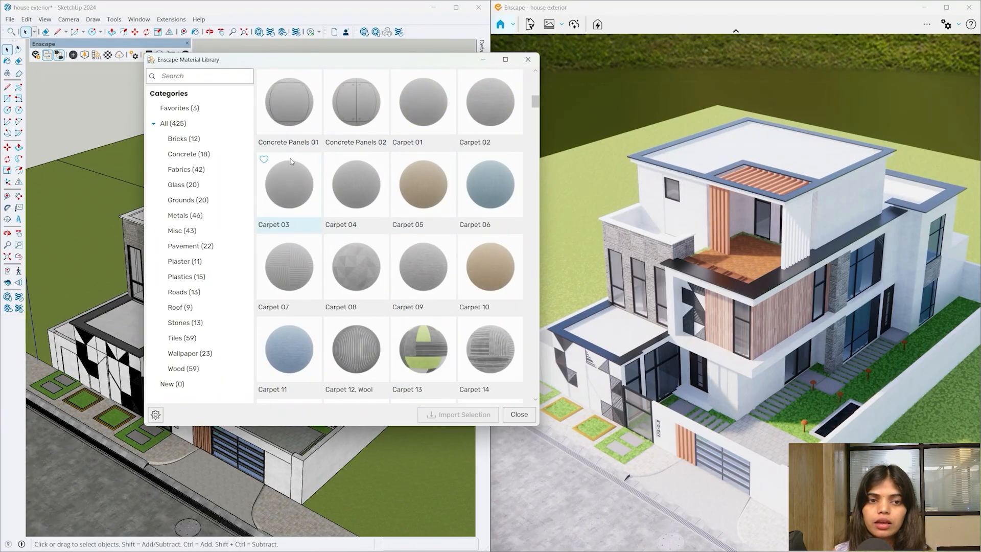
click(481, 47)
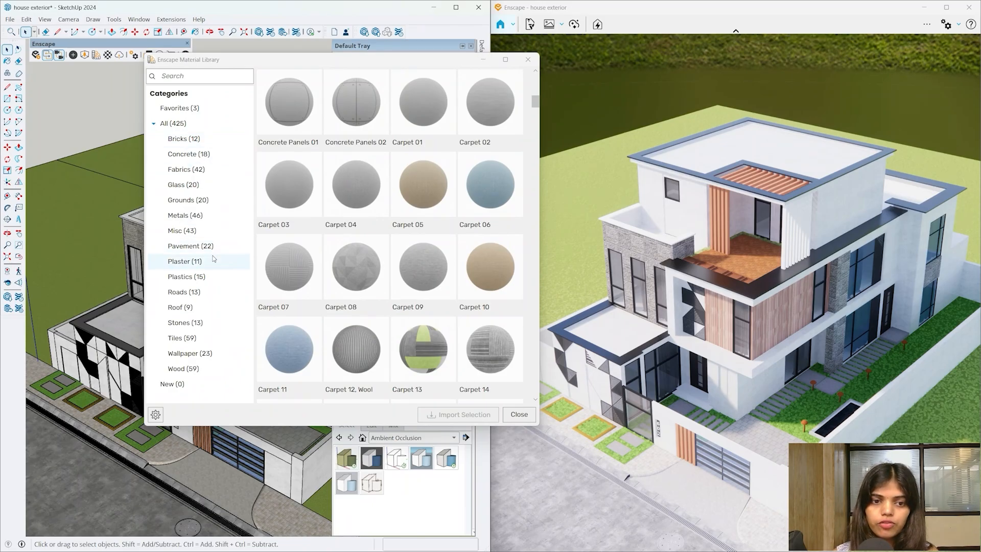
scroll(138, 471, up, 8)
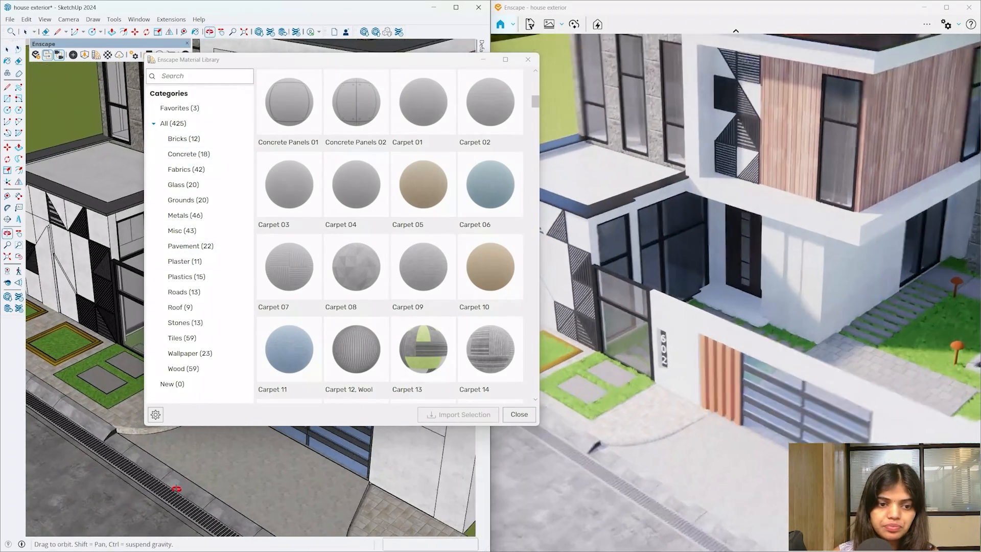
scroll(156, 445, up, 6)
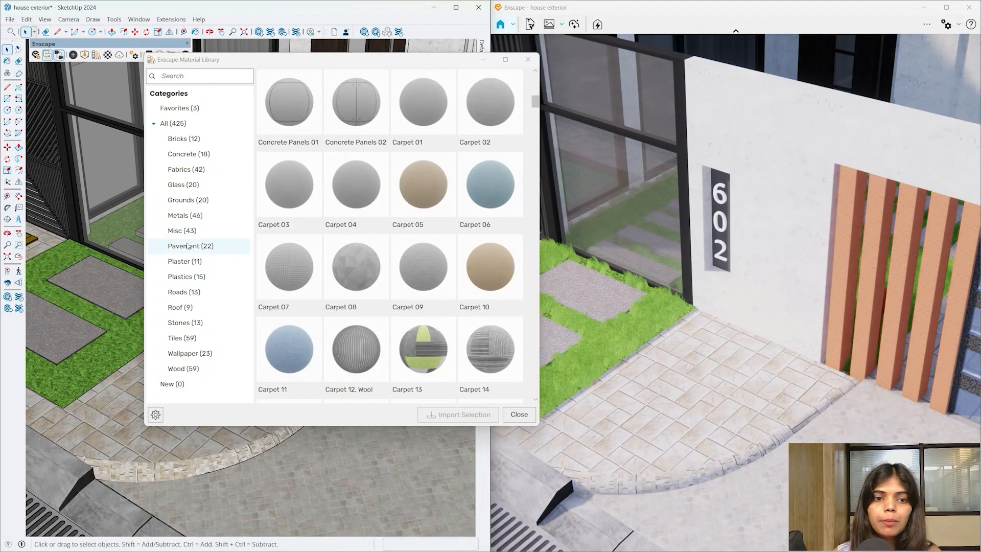
- Show the Pavement (22) category in the library while orbiting to a low view of the house
click(187, 247)
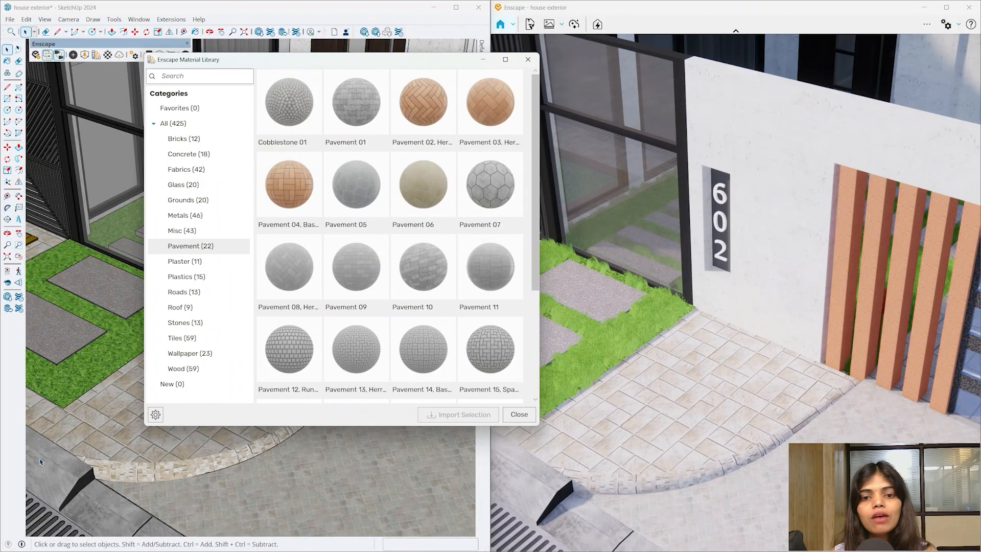
scroll(442, 329, down, 3)
scroll(147, 439, down, 10)
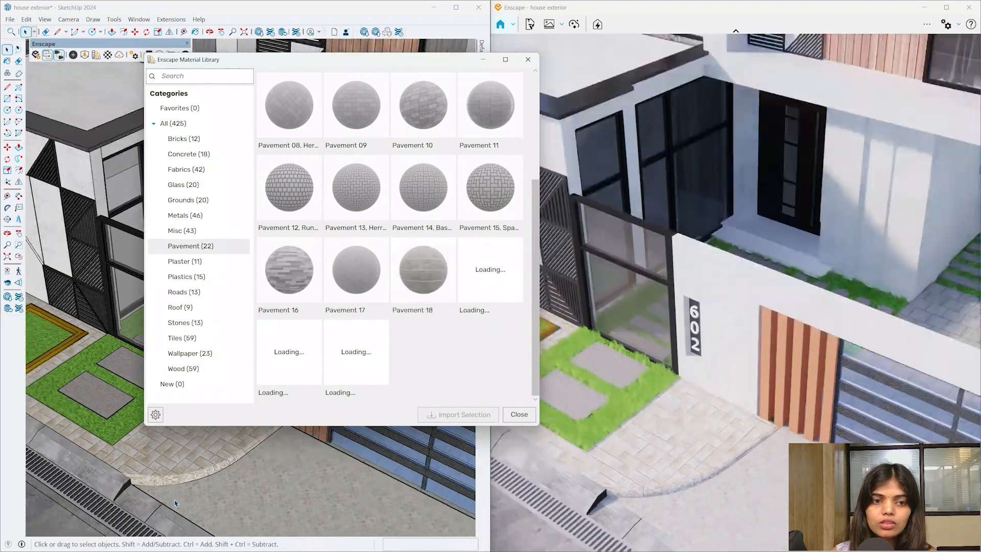
middle_drag(147, 440, 134, 336)
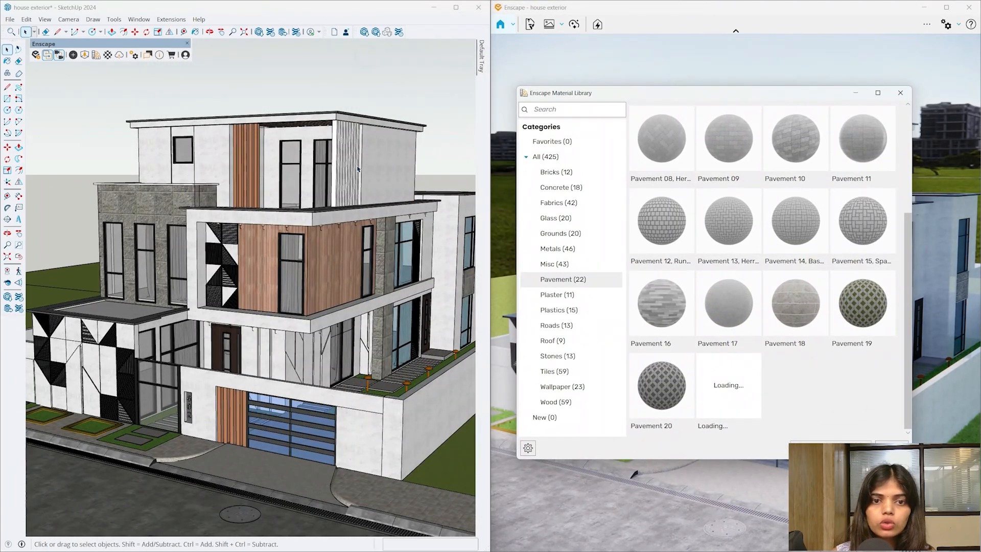
scroll(358, 171, up, 4)
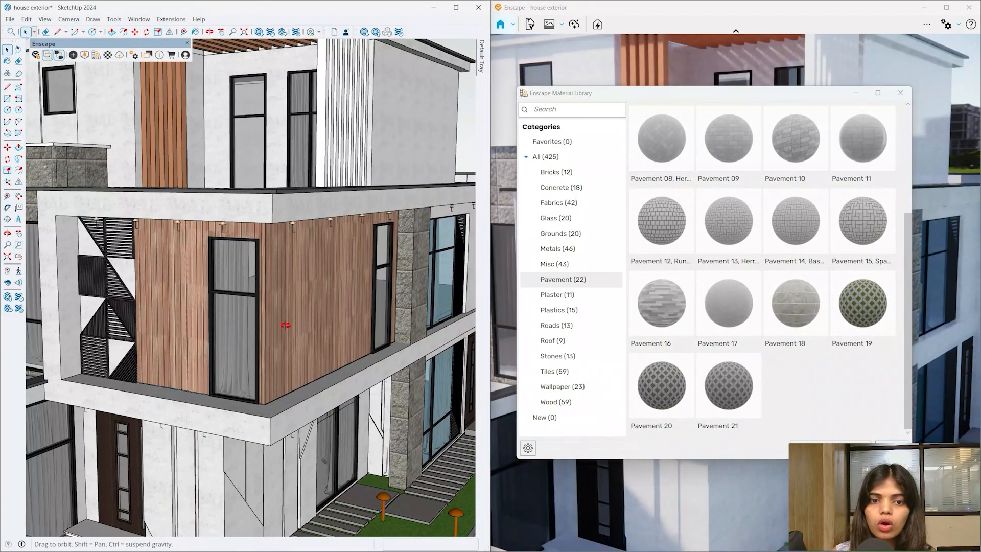
mouse_move(285, 326)
middle_down()
mouse_move(298, 301)
mouse_move(336, 342)
mouse_move(279, 287)
middle_up()
scroll(298, 301, down, 3)
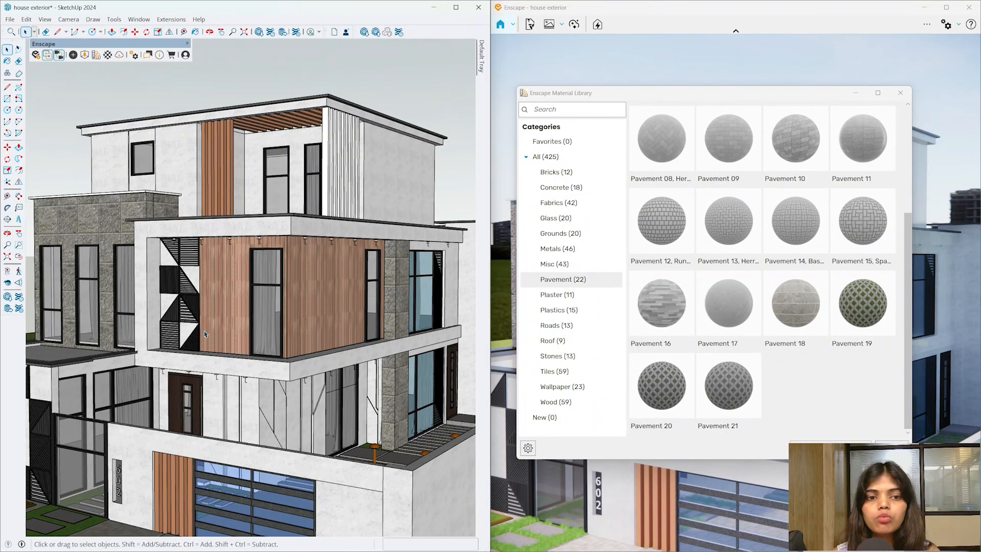
- Import Pavement 17 into the model and close the Material Library
drag(719, 93, 358, 83)
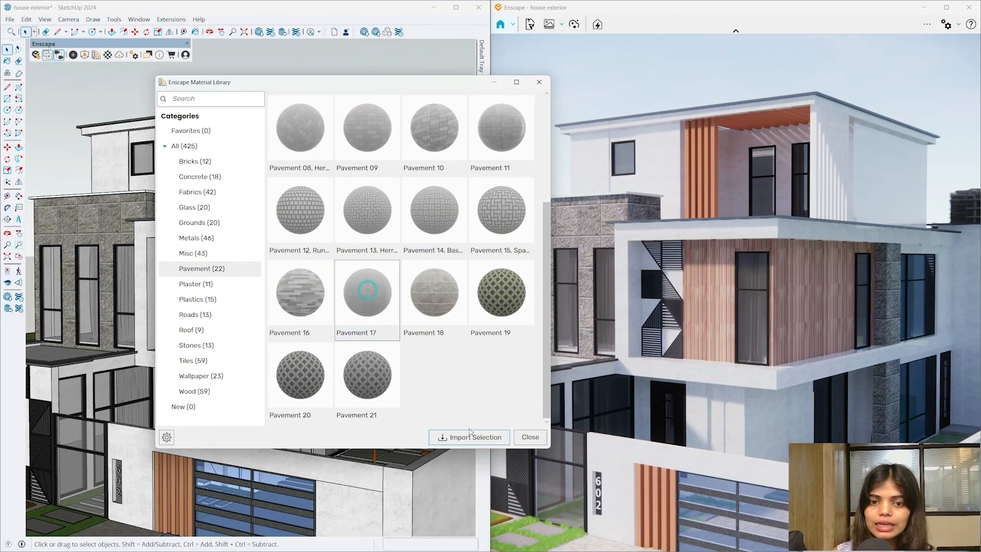
click(469, 439)
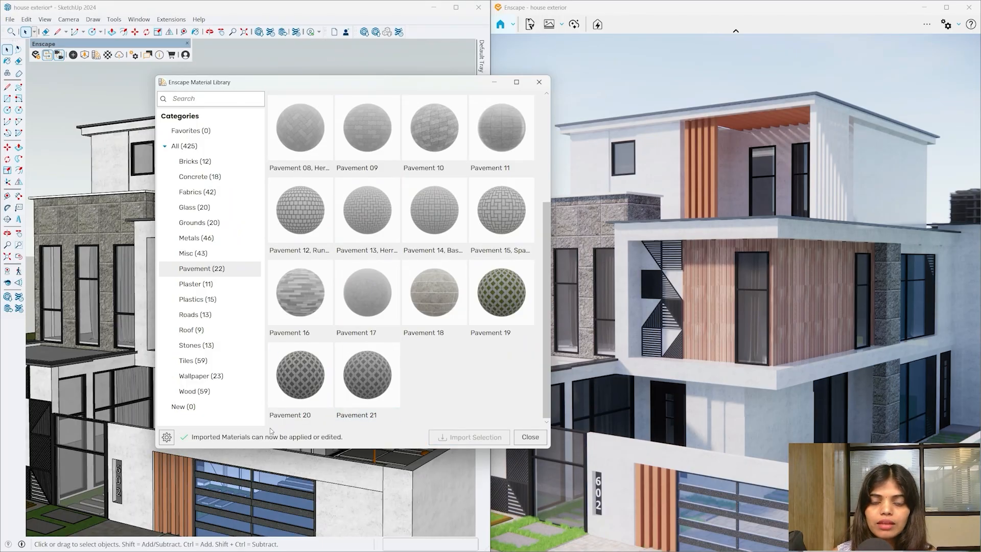
click(539, 82)
middle_drag(219, 306, 187, 500)
scroll(187, 499, up, 10)
- Inside the pavement group, paint the front pavement face with the Pavement 17 material
double_click(167, 460)
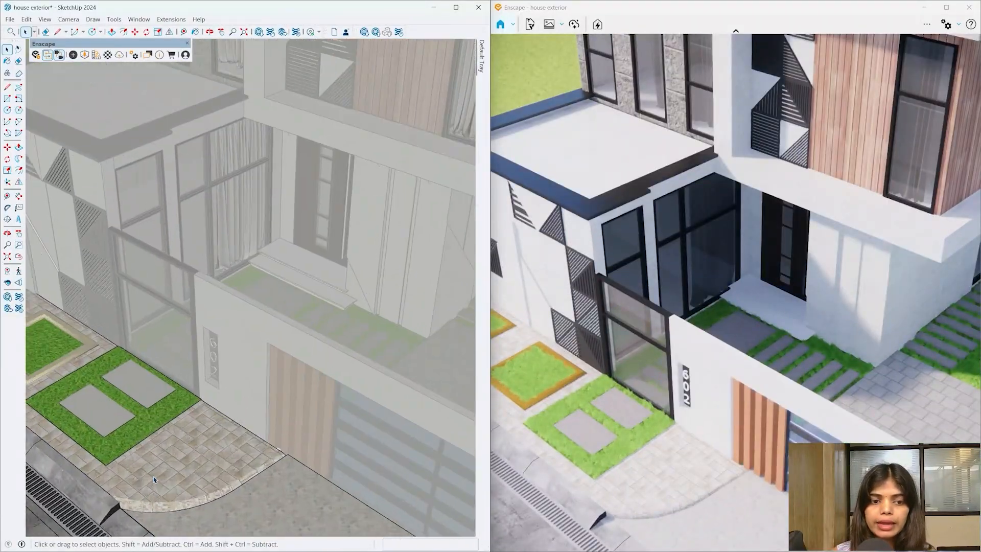
click(167, 460)
click(174, 454)
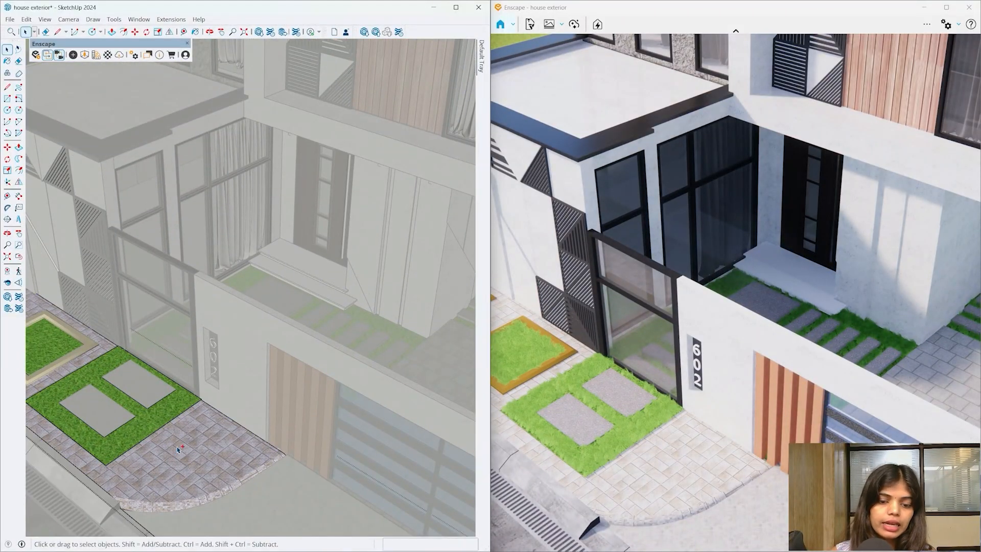
scroll(179, 449, down, 6)
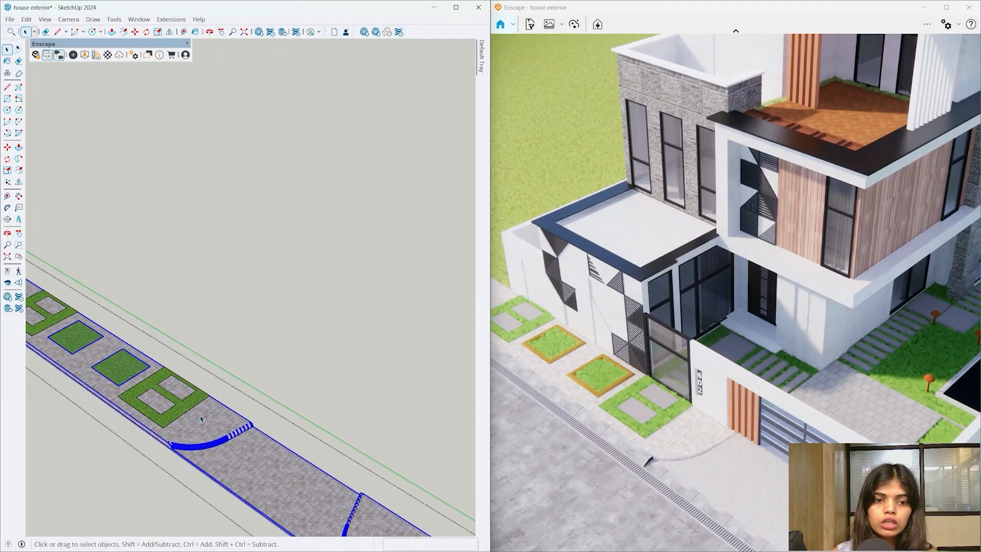
scroll(201, 417, down, 4)
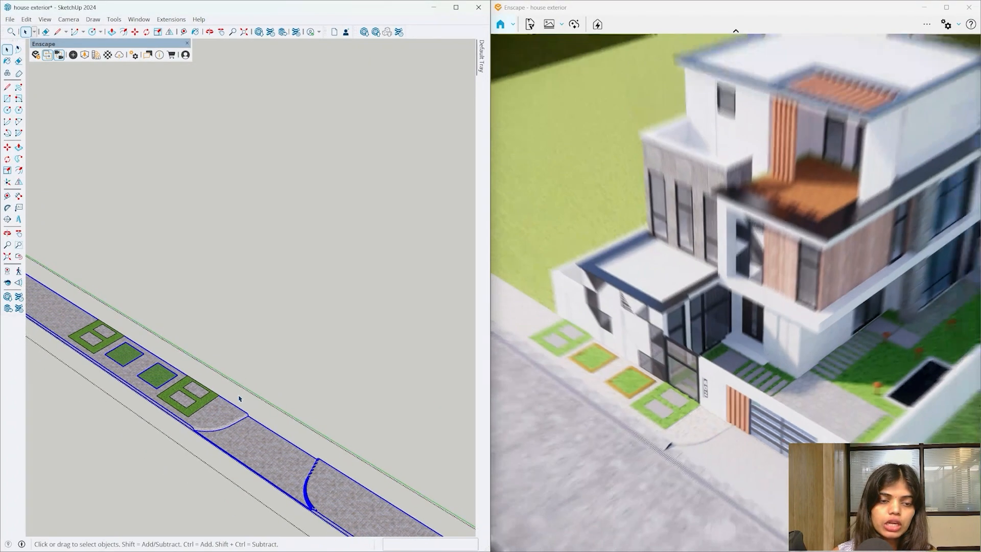
scroll(129, 362, up, 6)
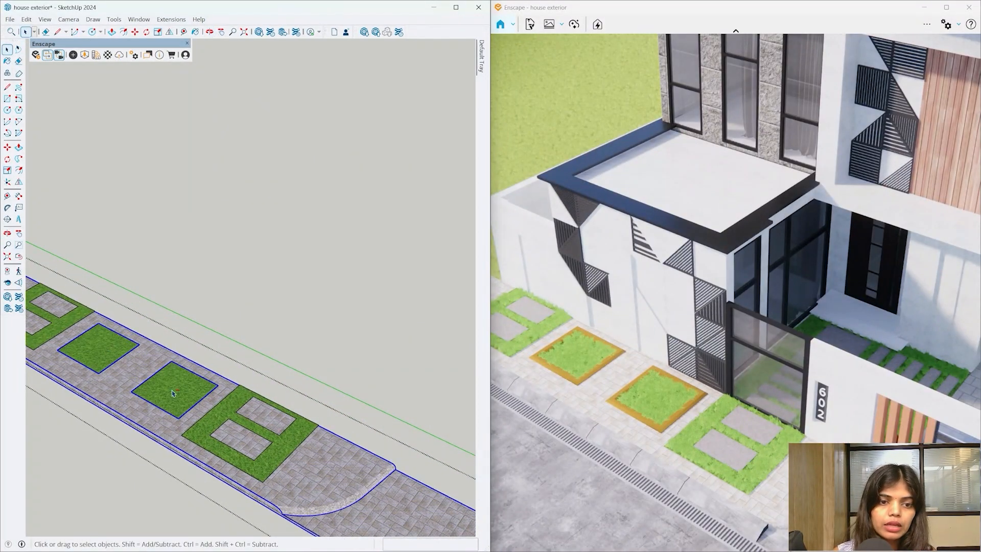
scroll(290, 438, down, 2)
middle_drag(290, 438, 255, 416)
scroll(288, 469, up, 2)
key(b)
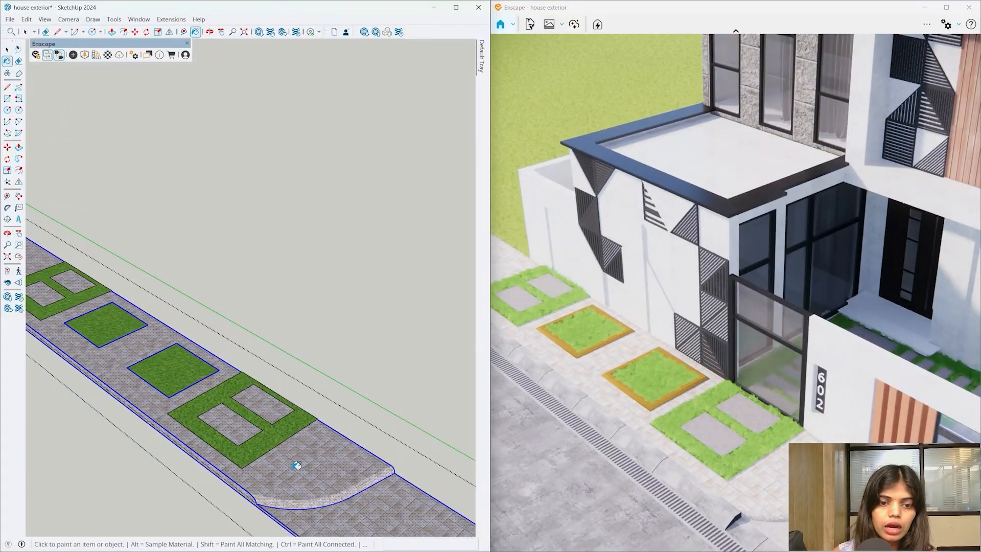
click(297, 465)
scroll(307, 464, up, 2)
key(space)
- Orbit down to a low view to inspect the repainted pavement beside the grass beds
click(352, 391)
scroll(342, 449, down, 2)
mouse_move(341, 450)
middle_down()
mouse_move(355, 232)
mouse_move(312, 442)
middle_up()
scroll(260, 406, up, 4)
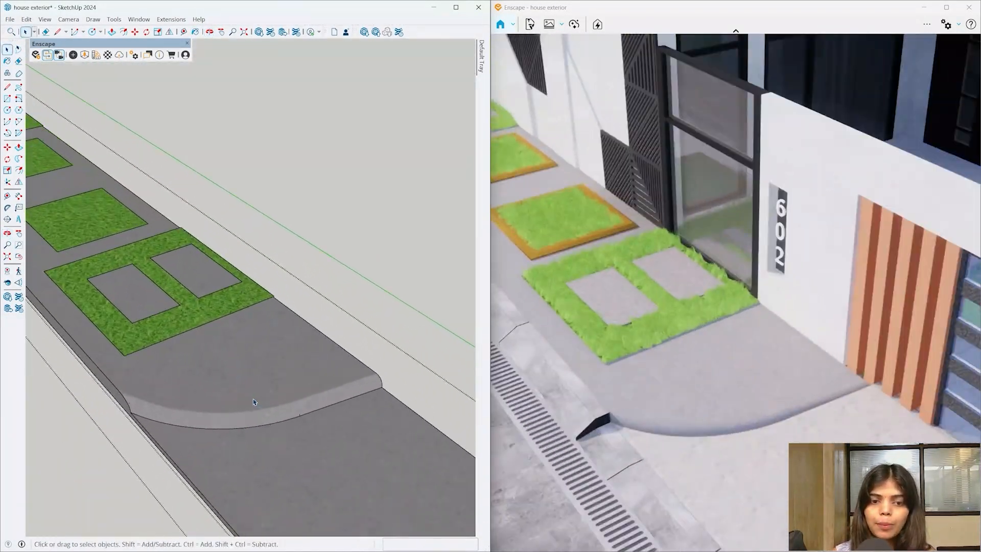
scroll(254, 402, up, 6)
mouse_move(251, 390)
middle_down()
mouse_move(391, 337)
mouse_move(313, 255)
mouse_move(197, 276)
mouse_move(214, 429)
mouse_move(318, 430)
mouse_move(320, 407)
mouse_move(312, 428)
middle_up()
scroll(319, 430, down, 5)
scroll(191, 307, up, 7)
mouse_move(191, 307)
middle_down()
mouse_move(237, 219)
mouse_move(284, 175)
middle_up()
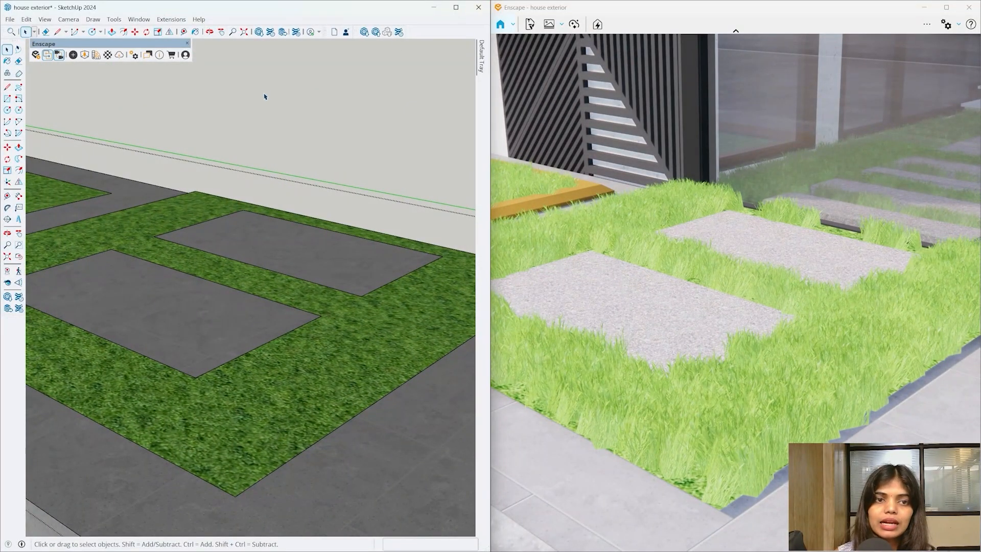
- Import Grass 04 from the Enscape library's Grounds category, then close the library
click(98, 55)
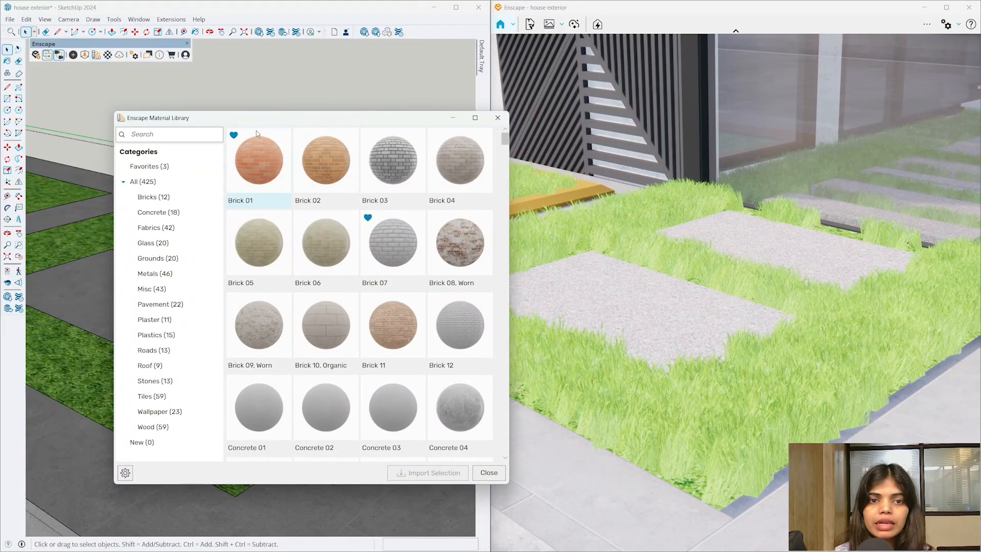
drag(169, 118, 284, 74)
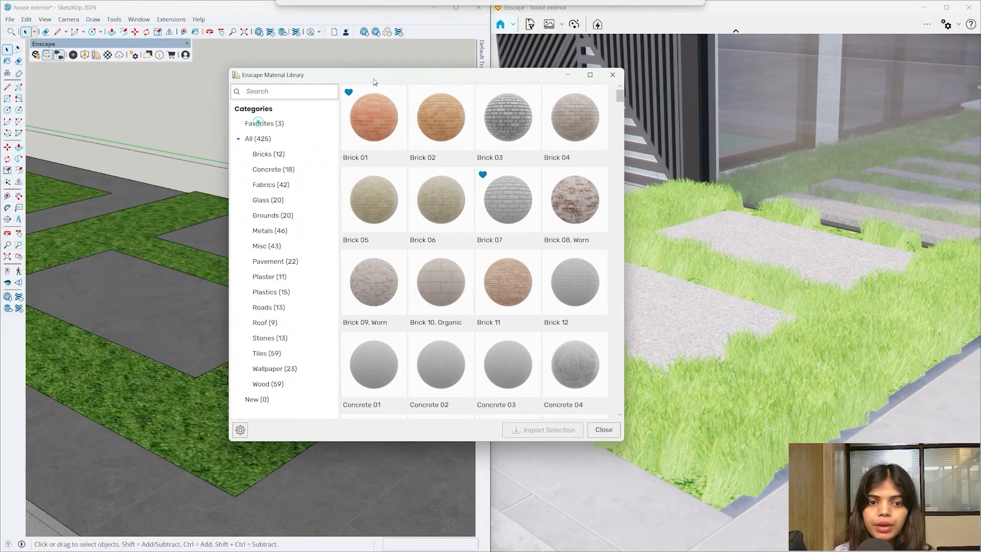
click(273, 216)
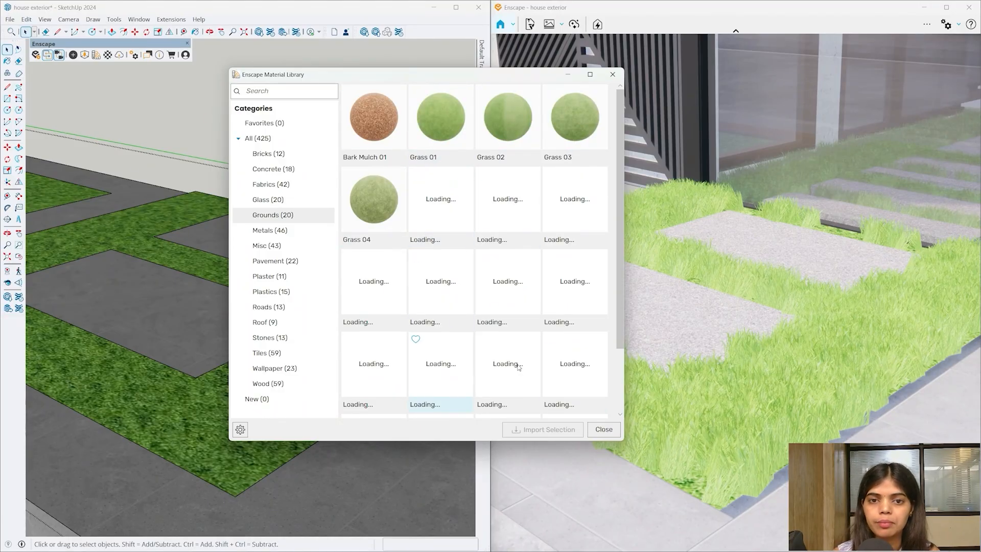
click(391, 202)
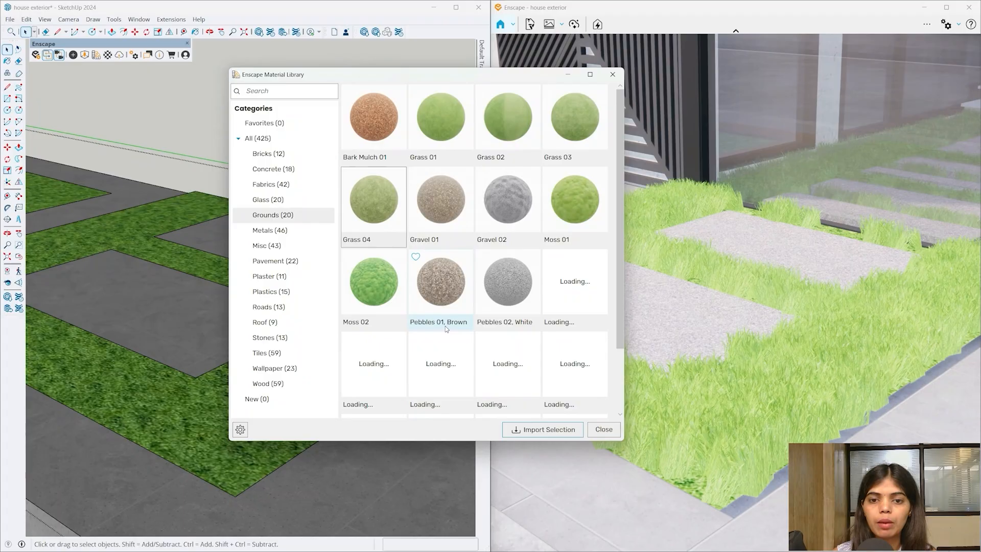
scroll(412, 411, down, 1)
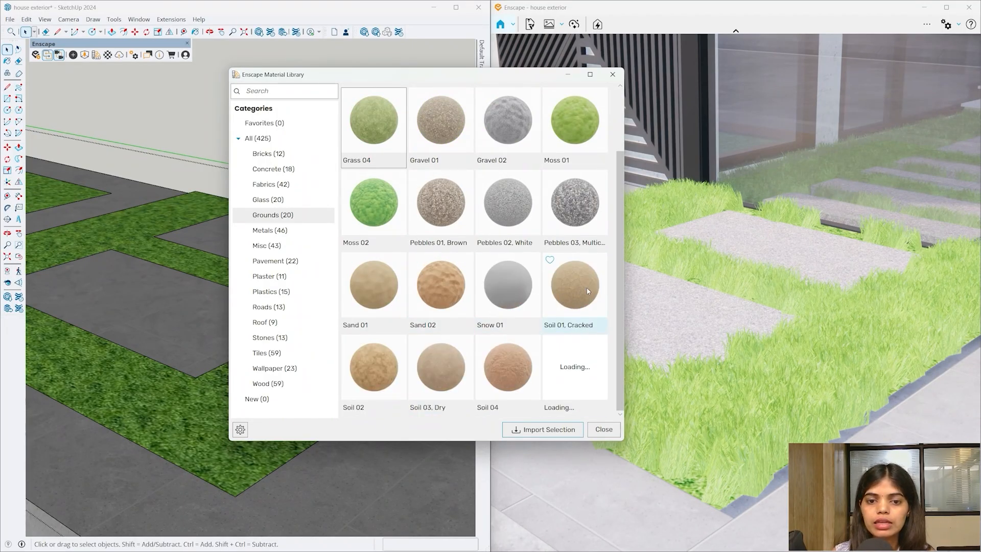
scroll(561, 320, up, 1)
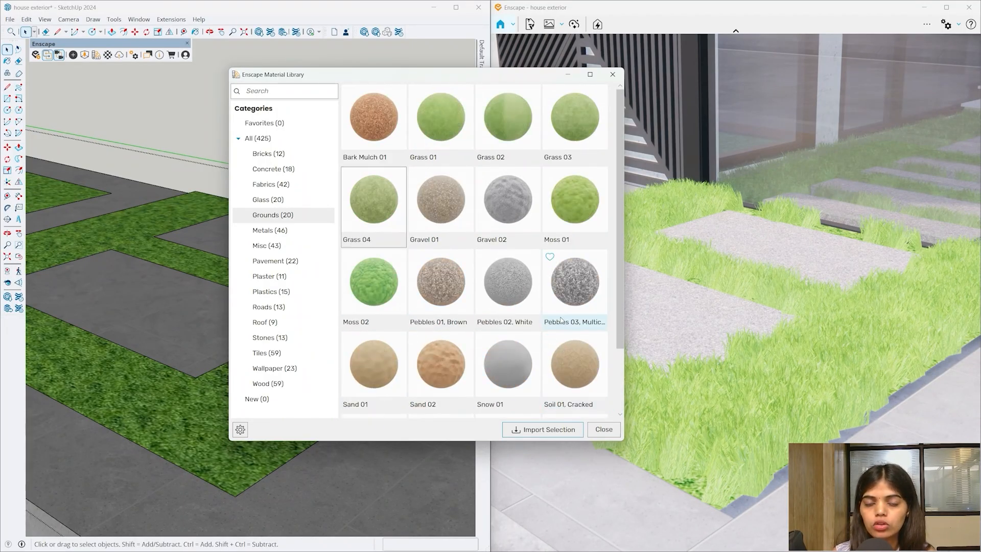
click(394, 206)
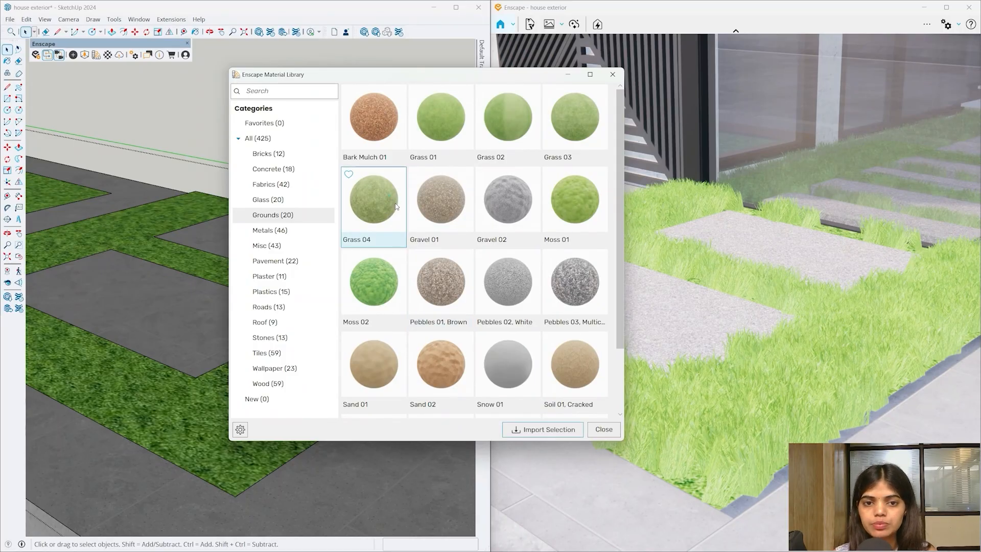
click(531, 434)
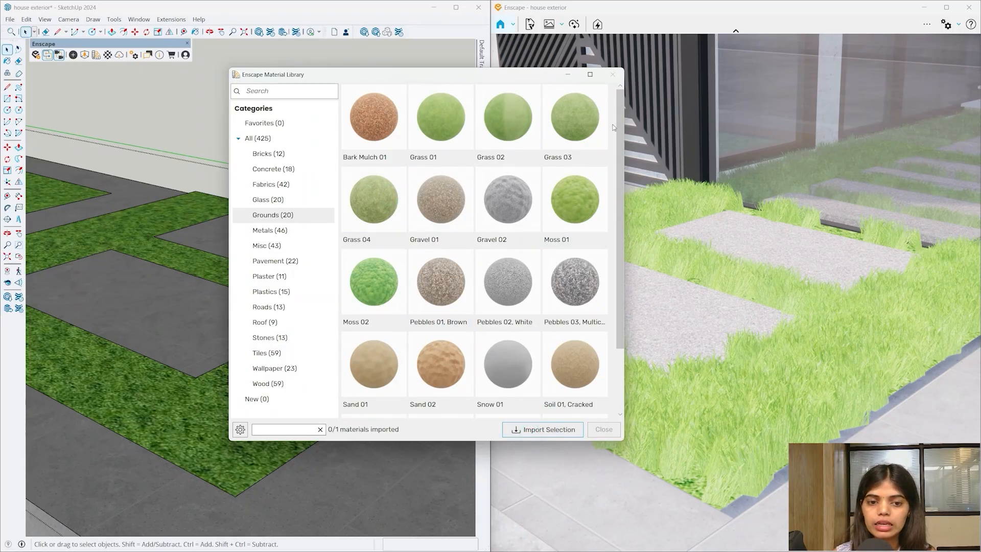
click(612, 74)
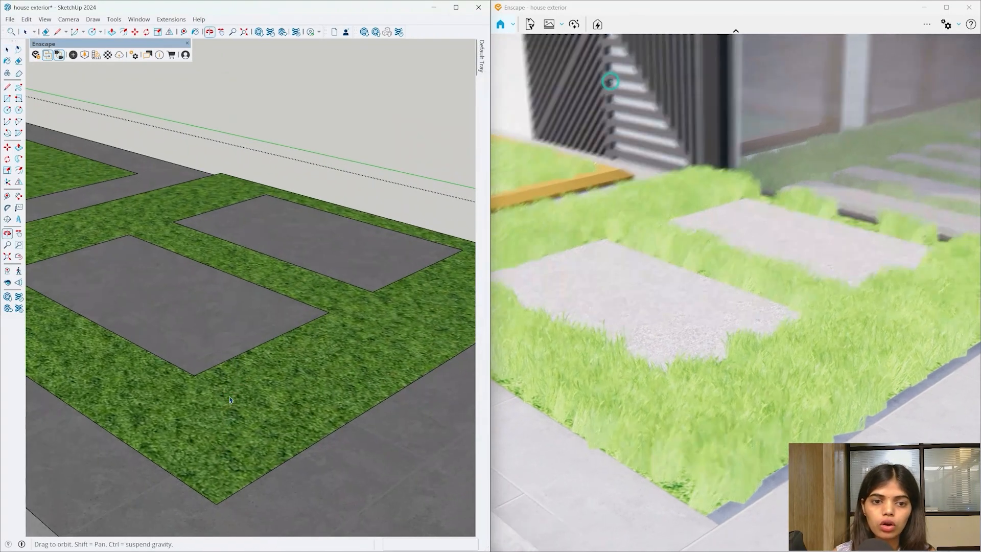
click(316, 390)
- Paint the planter grass, centre square, second square and top-left ring with Grass 04
key(Escape)
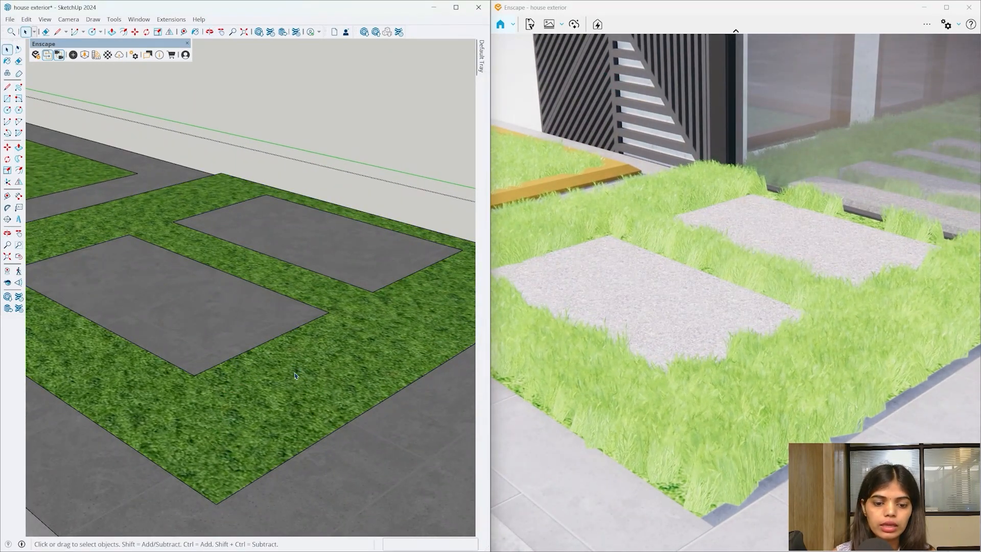
key(b)
click(290, 368)
mouse_move(288, 366)
middle_down()
mouse_move(343, 344)
mouse_move(341, 390)
mouse_move(271, 326)
mouse_move(249, 339)
mouse_move(258, 332)
middle_up()
scroll(342, 390, down, 8)
scroll(272, 327, up, 4)
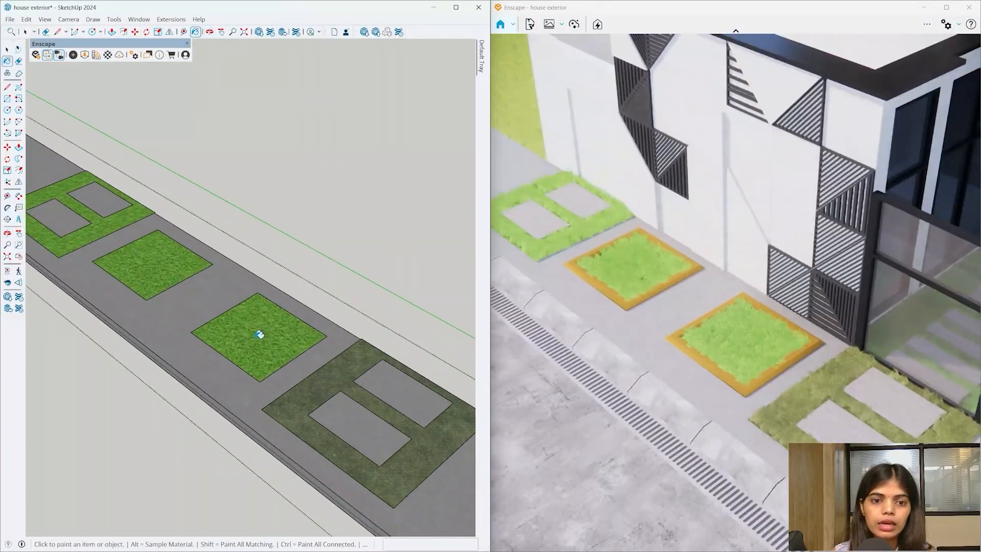
click(259, 333)
click(171, 258)
click(104, 225)
scroll(338, 445, down, 2)
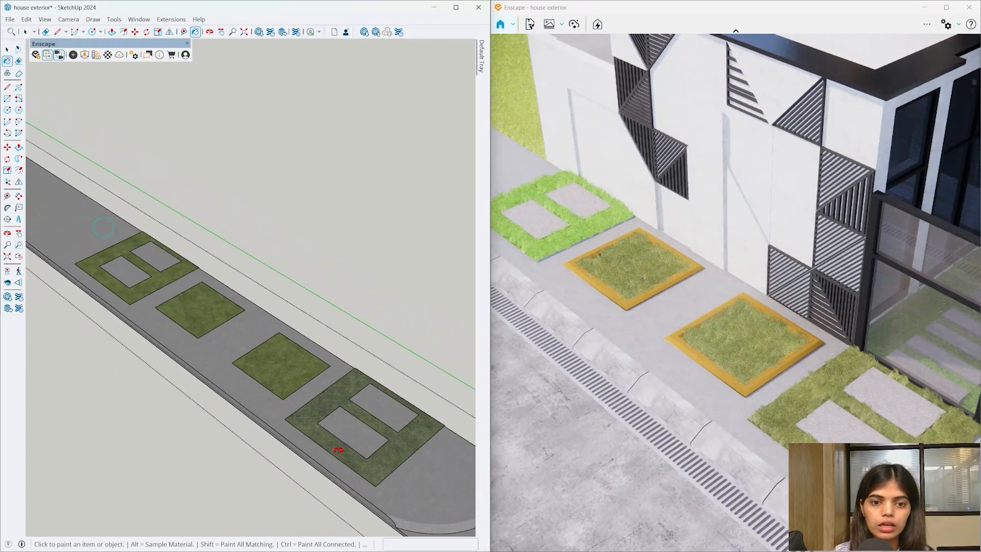
mouse_move(339, 449)
middle_down()
mouse_move(292, 292)
mouse_move(226, 426)
mouse_move(245, 462)
mouse_move(268, 460)
middle_up()
scroll(220, 426, down, 4)
scroll(216, 427, down, 3)
scroll(268, 460, down, 3)
key(space)
- Exit to the whole-house view and open the lawn group for editing
click(291, 388)
scroll(291, 388, up, 3)
click(311, 402)
scroll(311, 403, up, 2)
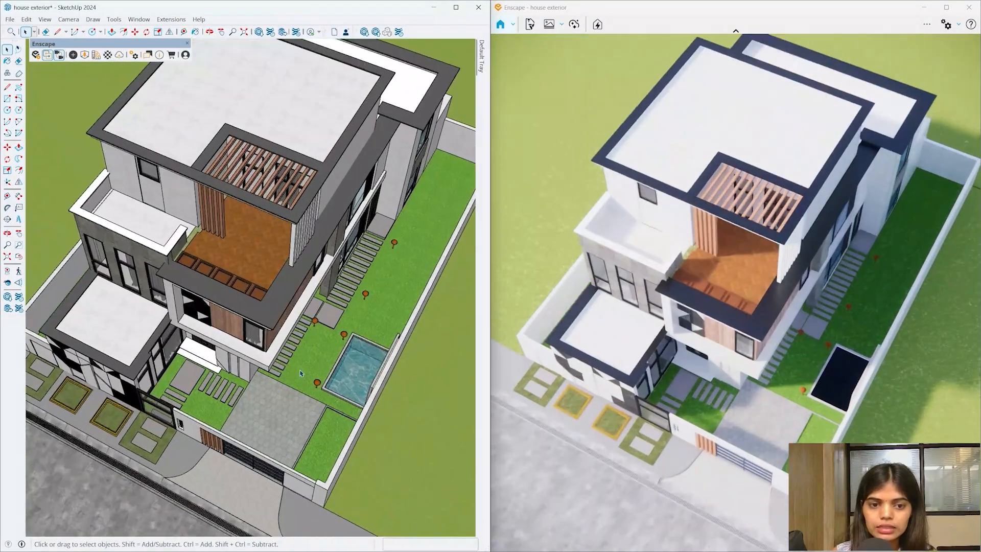
scroll(302, 378, up, 4)
click(301, 372)
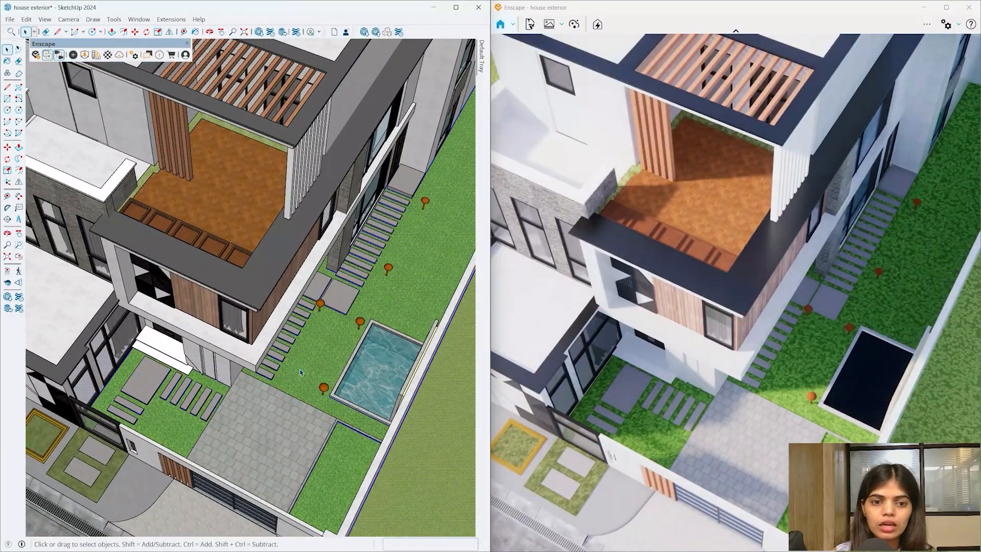
double_click(300, 372)
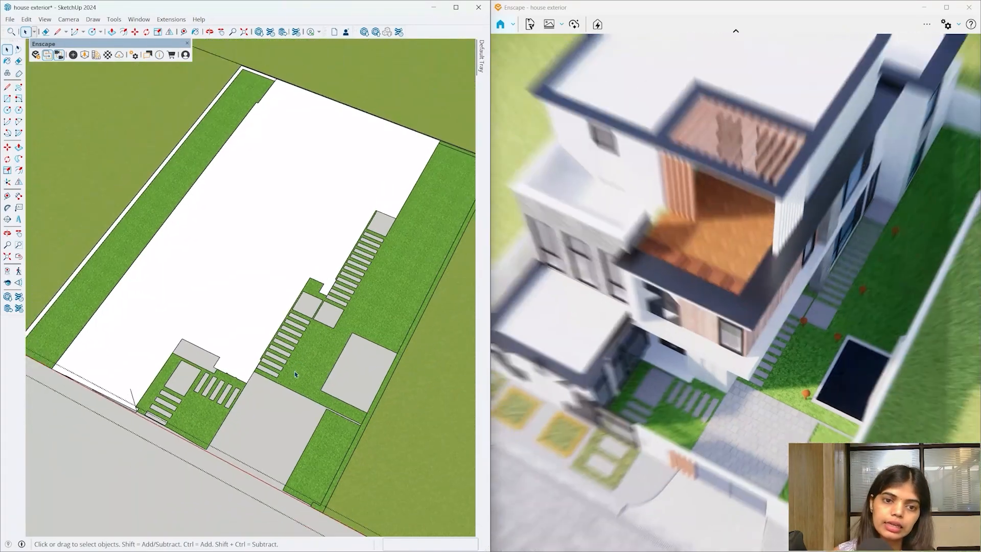
click(293, 368)
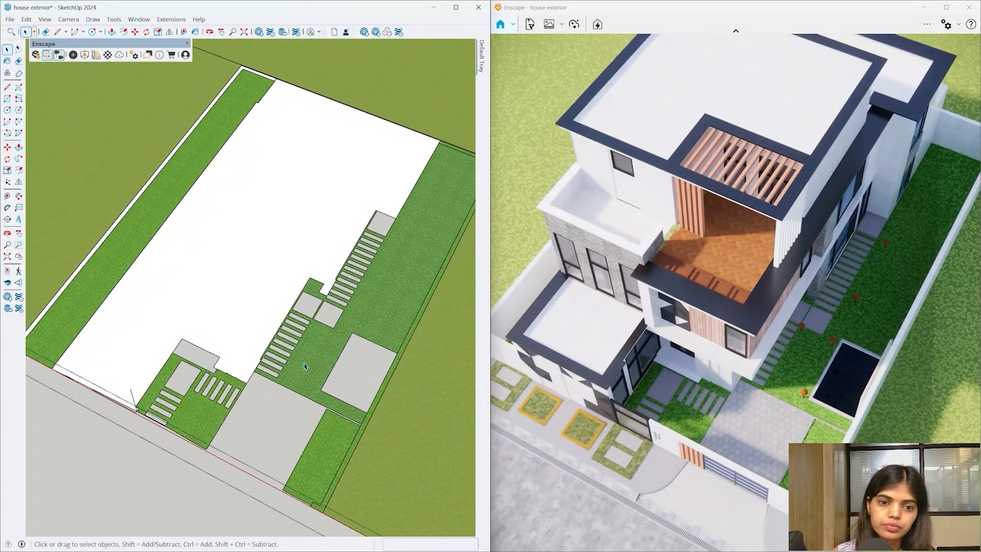
key(h)
mouse_move(313, 359)
middle_down()
mouse_move(235, 324)
mouse_move(261, 287)
mouse_move(300, 312)
mouse_move(280, 353)
middle_up()
scroll(296, 309, down, 5)
scroll(391, 369, up, 5)
click(327, 354)
- Paint the lawn faces, side lawn and long front strip with the darker grass
key(b)
click(283, 339)
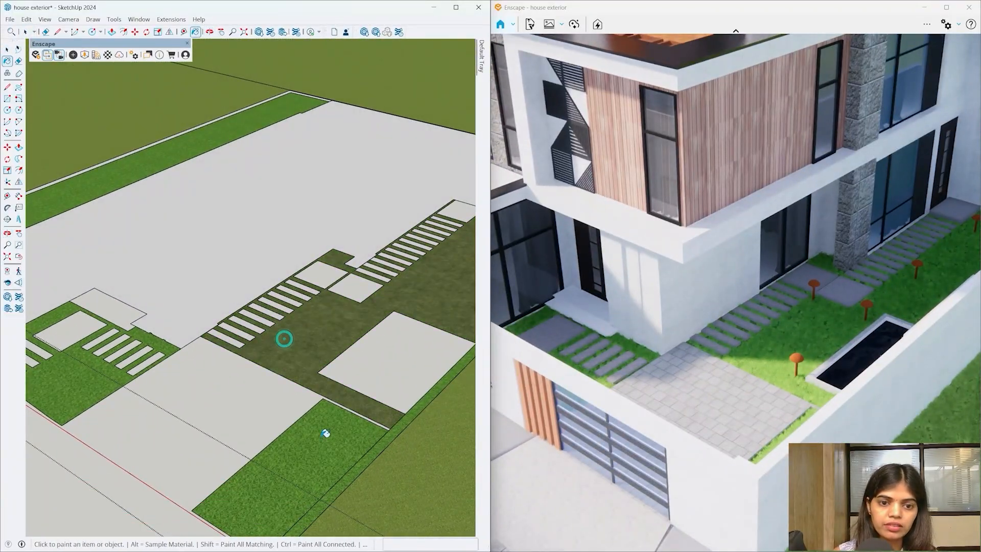
click(322, 435)
scroll(325, 434, down, 3)
scroll(151, 405, up, 3)
click(178, 376)
click(155, 184)
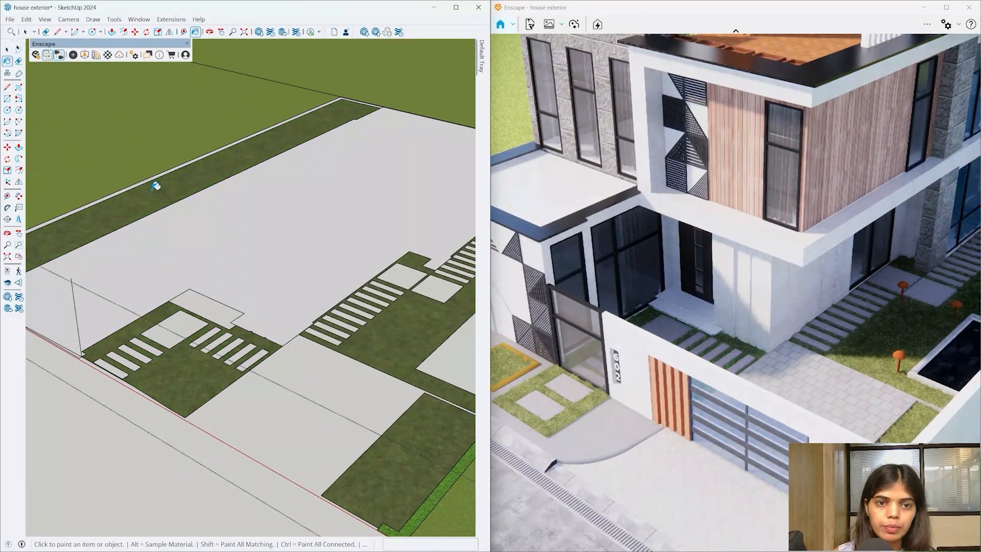
scroll(149, 193, down, 4)
scroll(244, 322, up, 5)
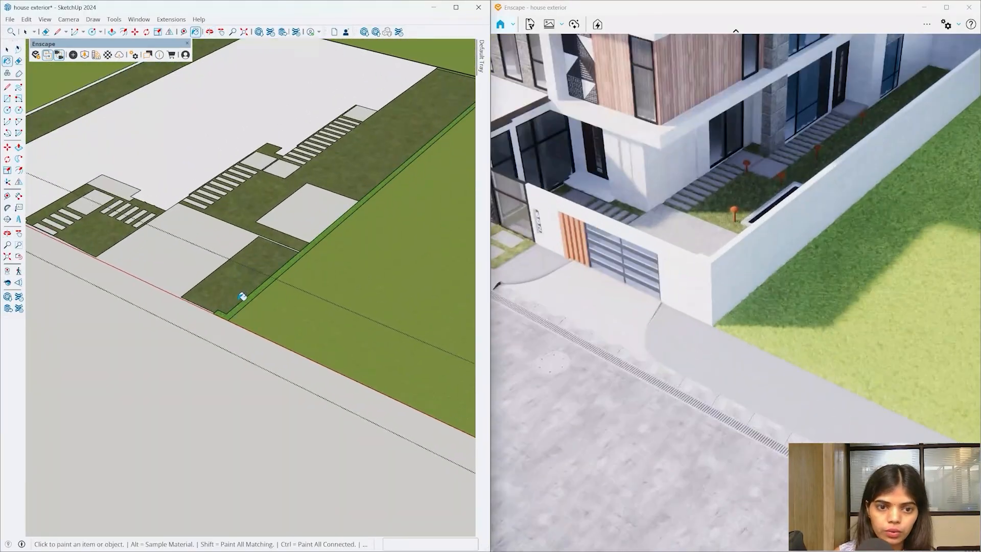
mouse_move(240, 305)
middle_down()
mouse_move(389, 388)
mouse_move(241, 322)
mouse_move(193, 449)
mouse_move(328, 549)
mouse_move(234, 334)
middle_up()
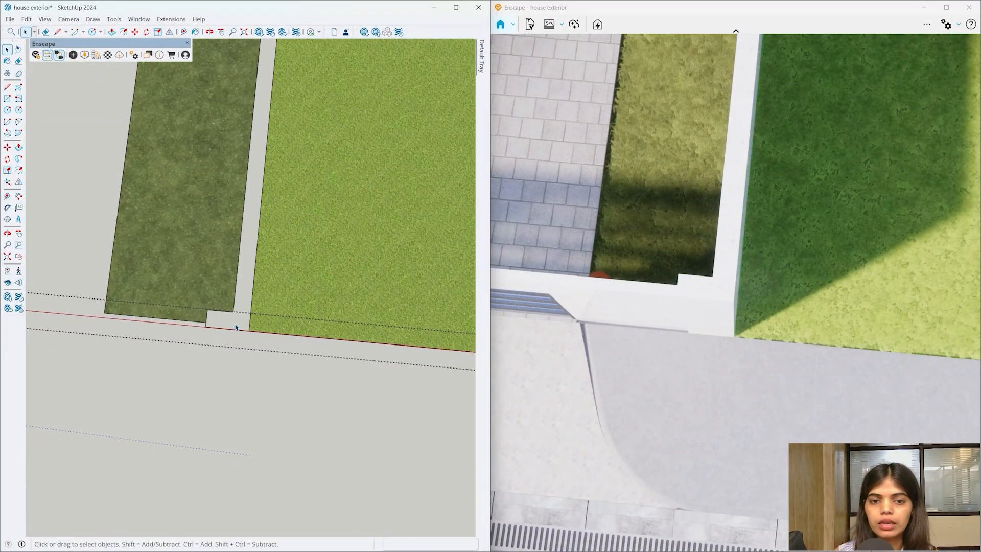
scroll(235, 327, down, 8)
- Repaint the remaining bright green lawn dark green, then view the wall corner closely
key(b)
click(305, 269)
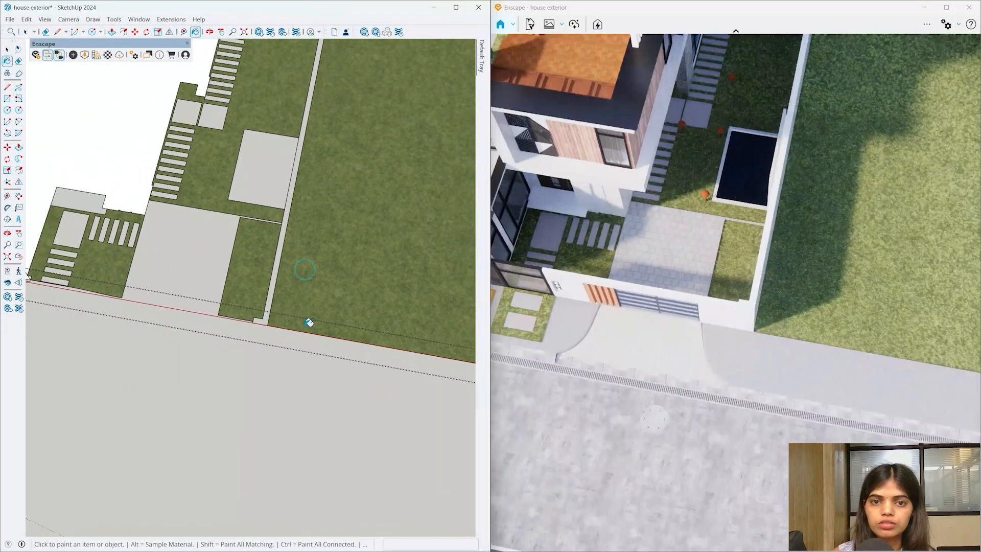
scroll(308, 322, down, 10)
key(e)
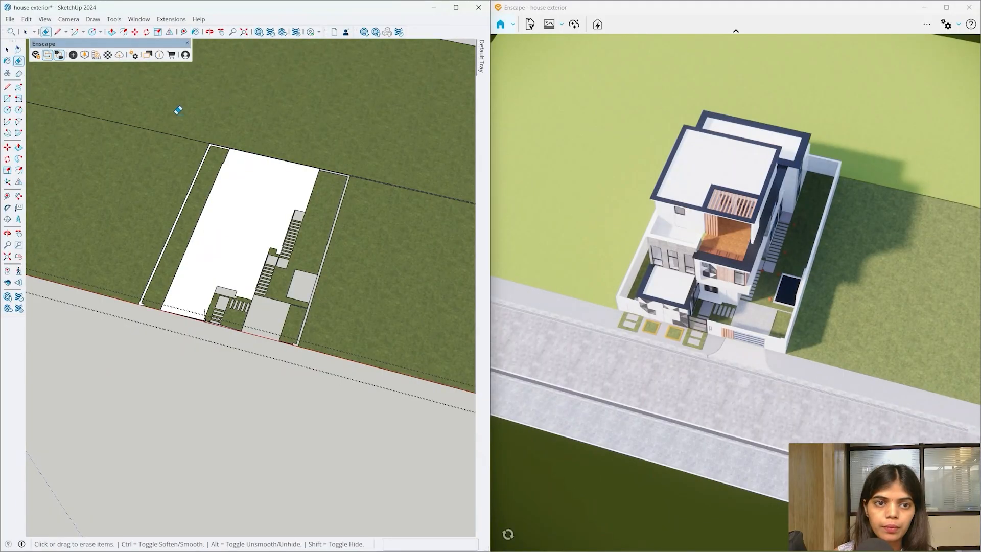
scroll(407, 175, down, 5)
scroll(401, 219, up, 8)
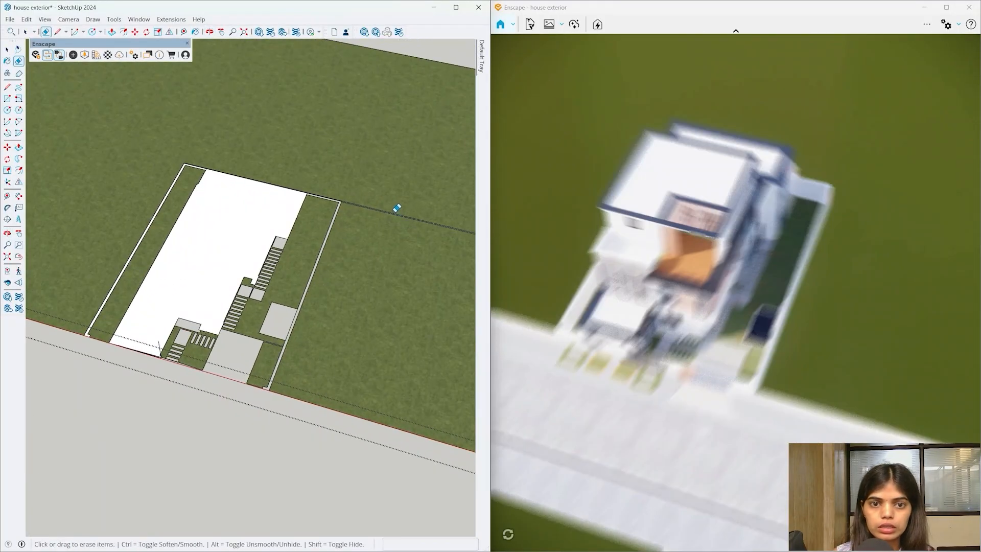
scroll(339, 202, up, 10)
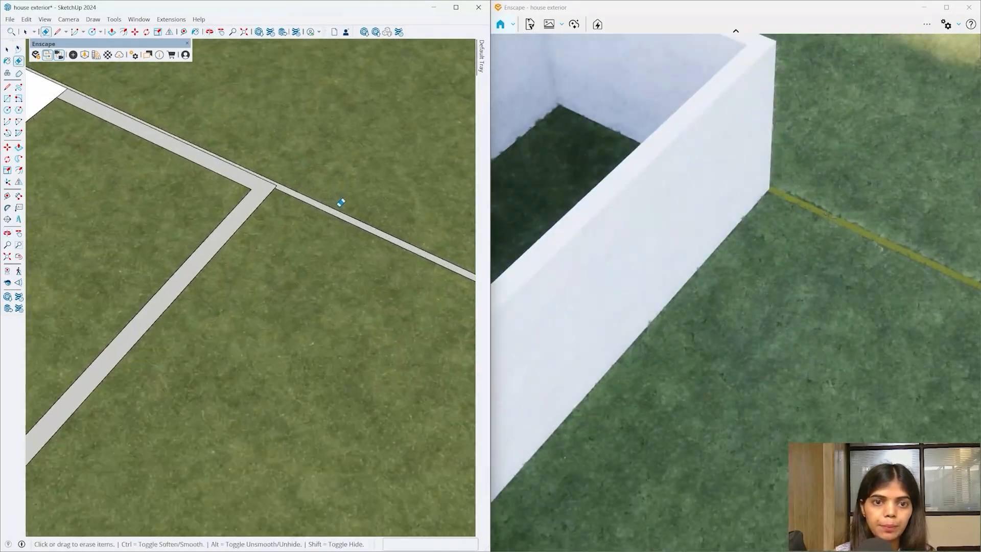
mouse_move(341, 203)
middle_down()
mouse_move(160, 247)
mouse_move(284, 177)
middle_up()
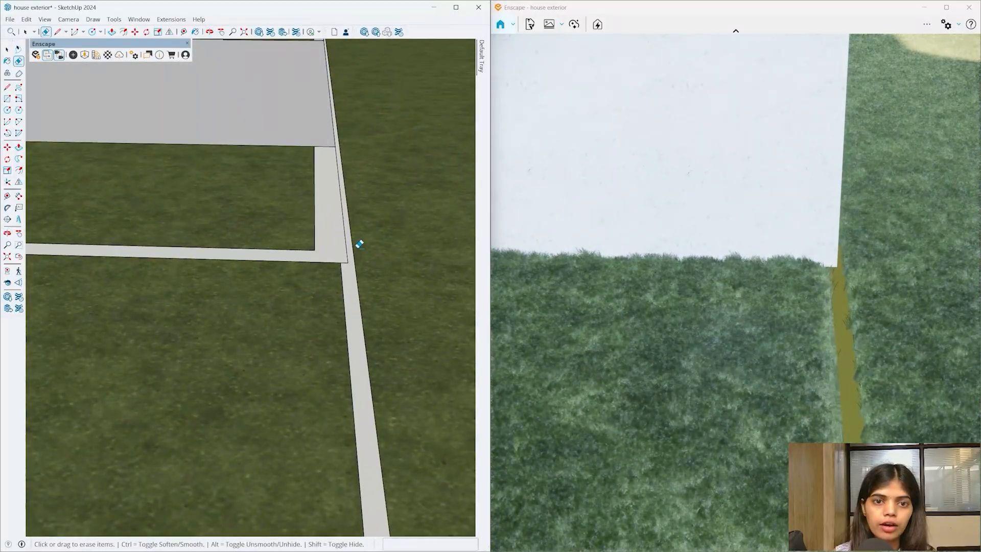
key(space)
middle_drag(359, 244, 357, 261)
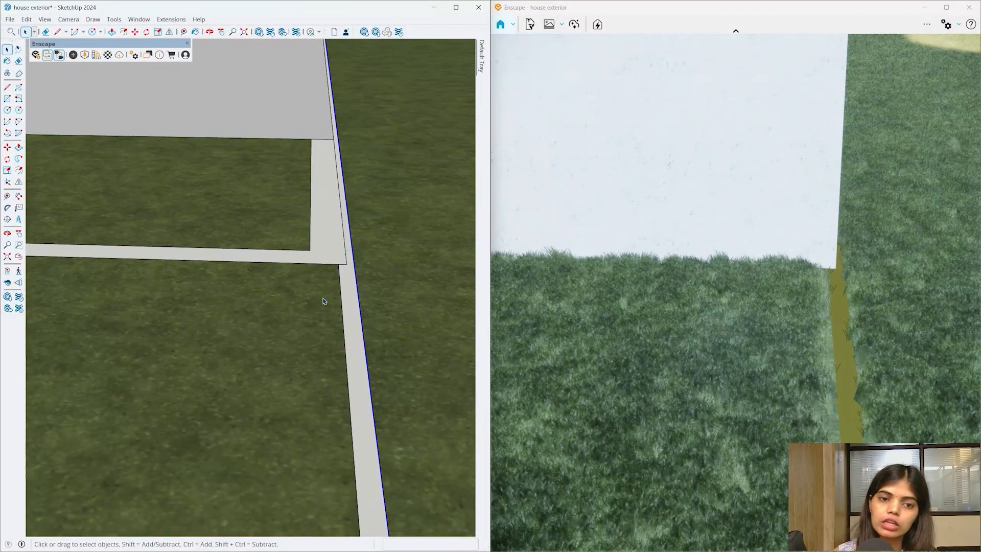
mouse_move(322, 301)
middle_down()
mouse_move(464, 346)
mouse_move(420, 311)
middle_up()
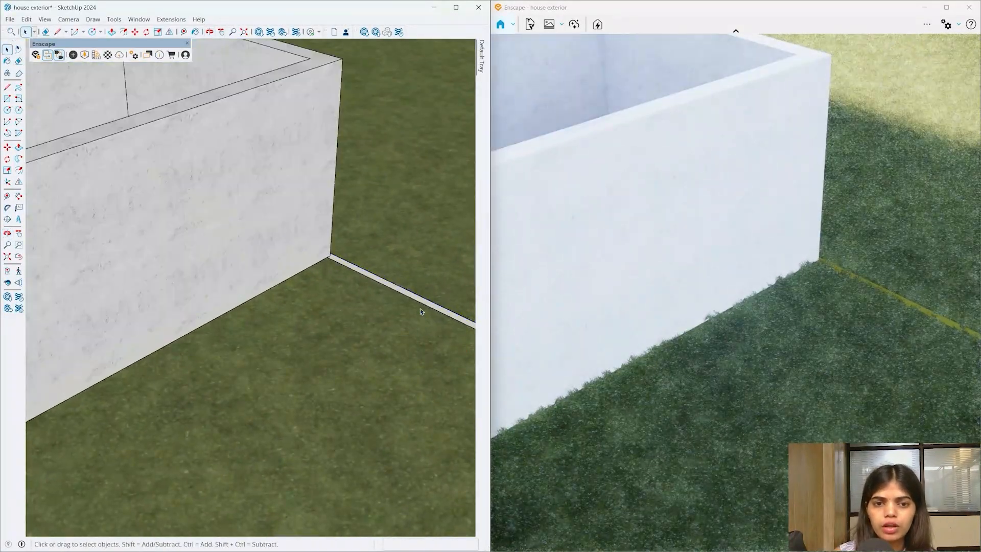
scroll(421, 311, down, 10)
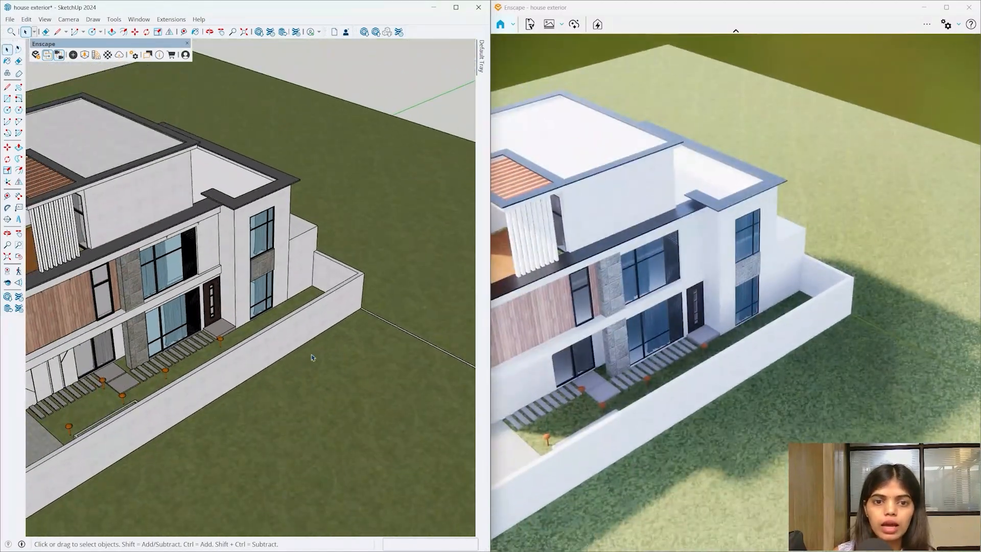
- Orbit over the entrance stepping stones and open the grass pad group, selecting its grass face
mouse_move(313, 357)
middle_down()
mouse_move(324, 350)
mouse_move(339, 192)
mouse_move(263, 307)
middle_up()
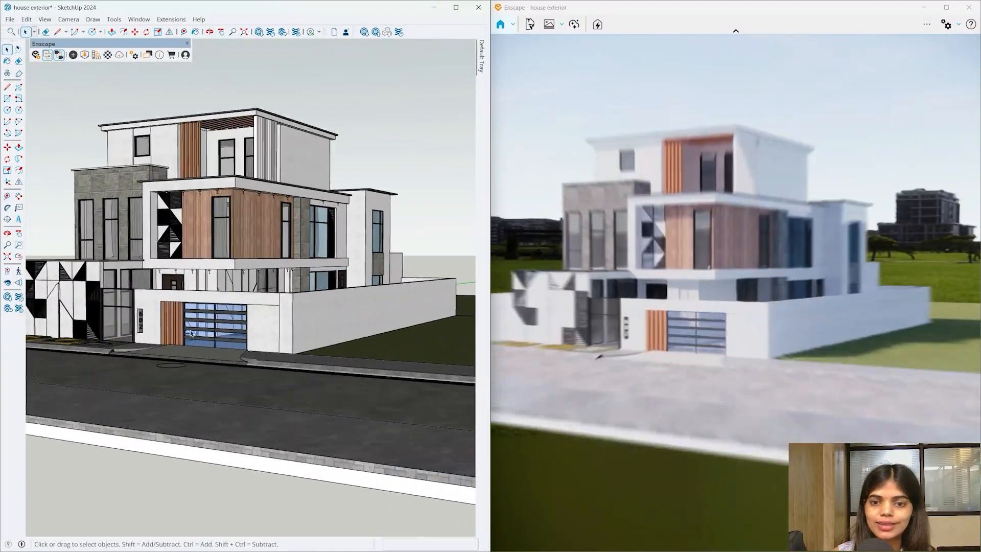
scroll(190, 333, up, 5)
mouse_move(330, 329)
middle_down()
mouse_move(286, 467)
mouse_move(265, 454)
mouse_move(359, 409)
mouse_move(377, 434)
mouse_move(397, 392)
mouse_move(381, 441)
middle_up()
scroll(261, 459, up, 3)
scroll(396, 392, down, 6)
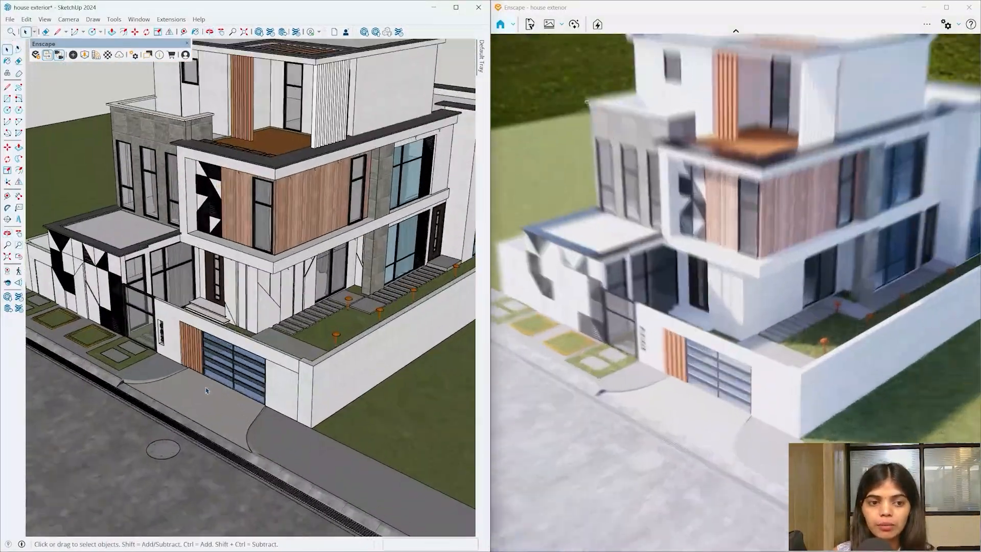
scroll(68, 355, up, 3)
scroll(117, 347, up, 8)
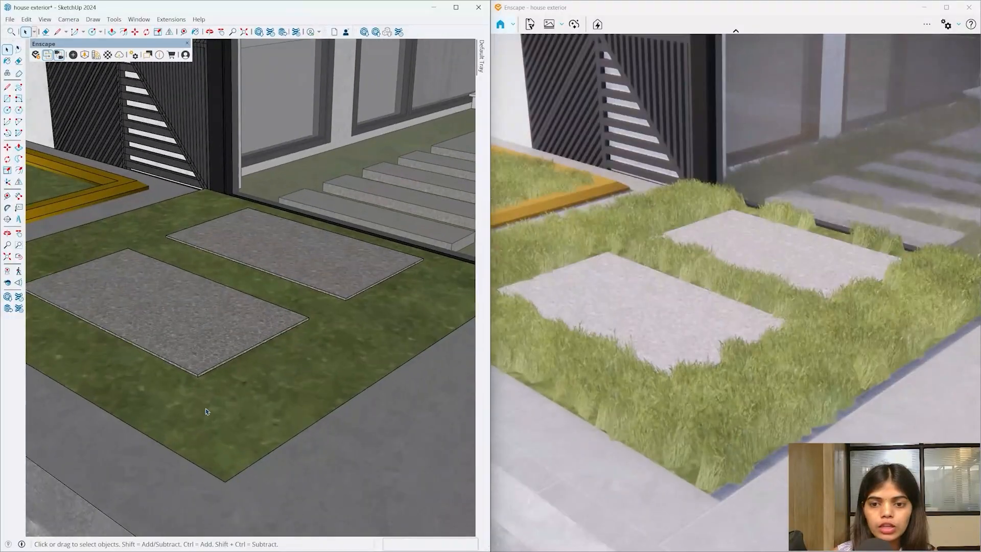
mouse_move(215, 358)
middle_down()
mouse_move(218, 376)
mouse_move(167, 333)
mouse_move(70, 335)
mouse_move(160, 424)
mouse_move(170, 299)
mouse_move(182, 286)
mouse_move(192, 313)
mouse_move(212, 322)
middle_up()
double_click(212, 322)
click(212, 322)
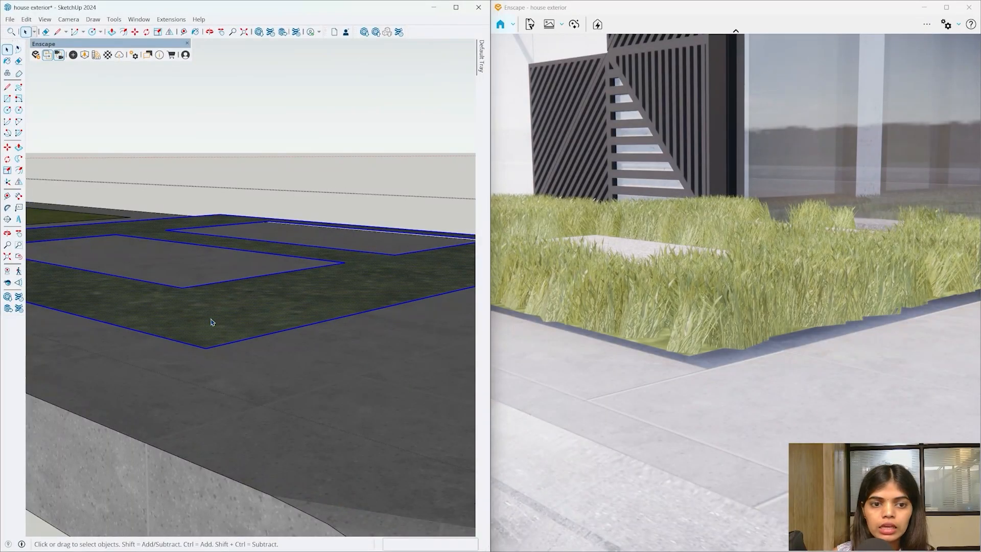
- Make a first move of the grass pad from its corner and orbit to inspect it
key(m)
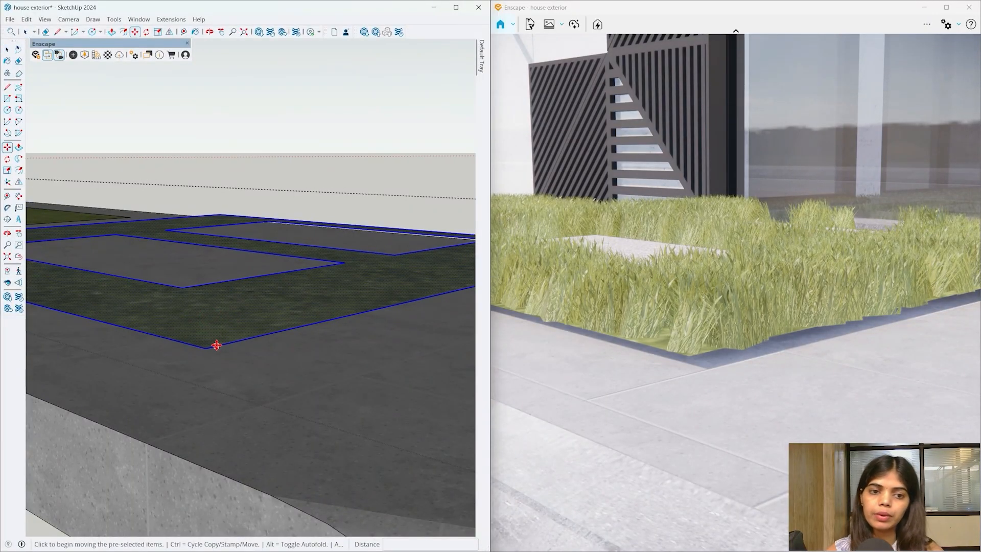
click(216, 344)
click(213, 377)
middle_drag(213, 377, 239, 434)
scroll(238, 434, down, 2)
middle_drag(262, 353, 230, 398)
key(space)
scroll(216, 176, down, 3)
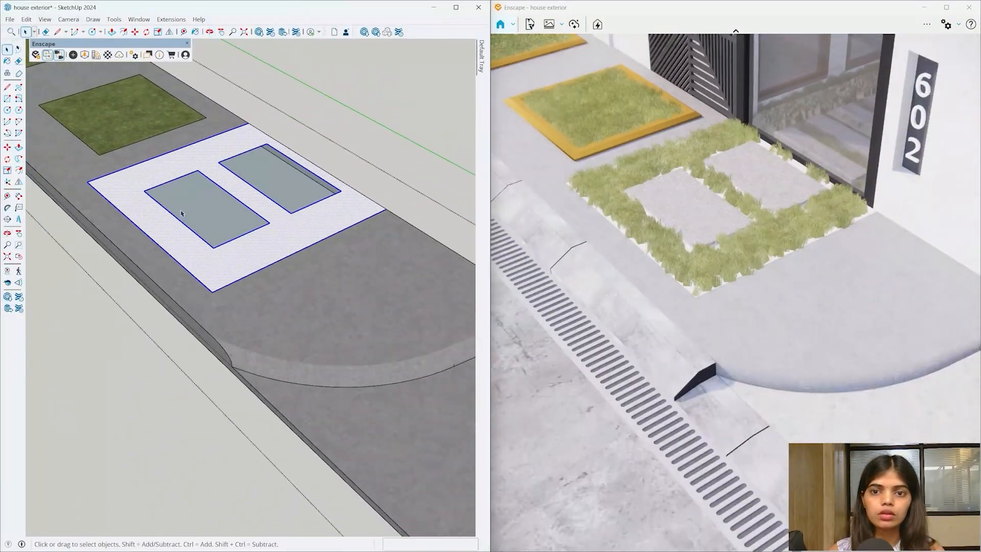
middle_drag(217, 177, 267, 109)
scroll(259, 197, up, 3)
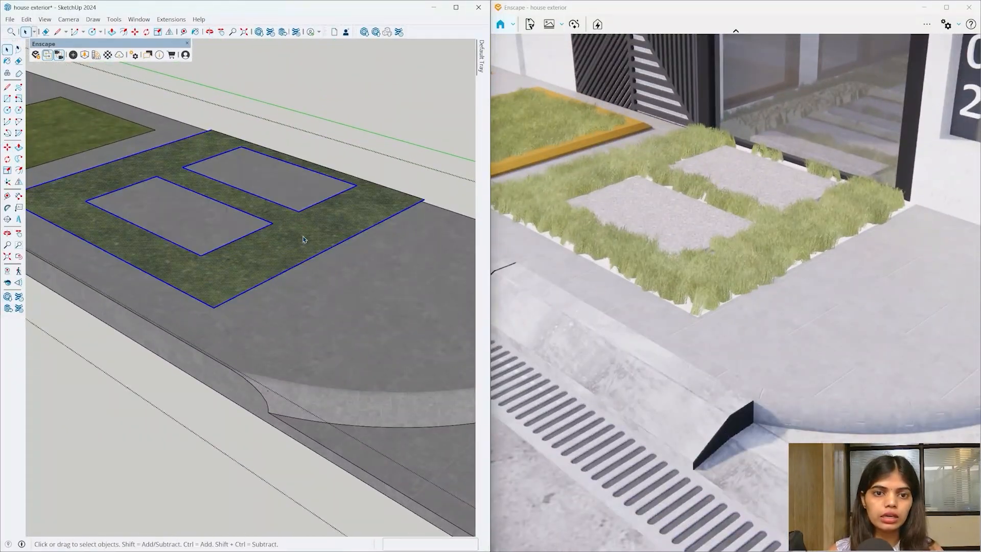
scroll(259, 197, up, 5)
- Move the whole grass pad 15 mm down and check the stepping stones stand proud
double_click(170, 296)
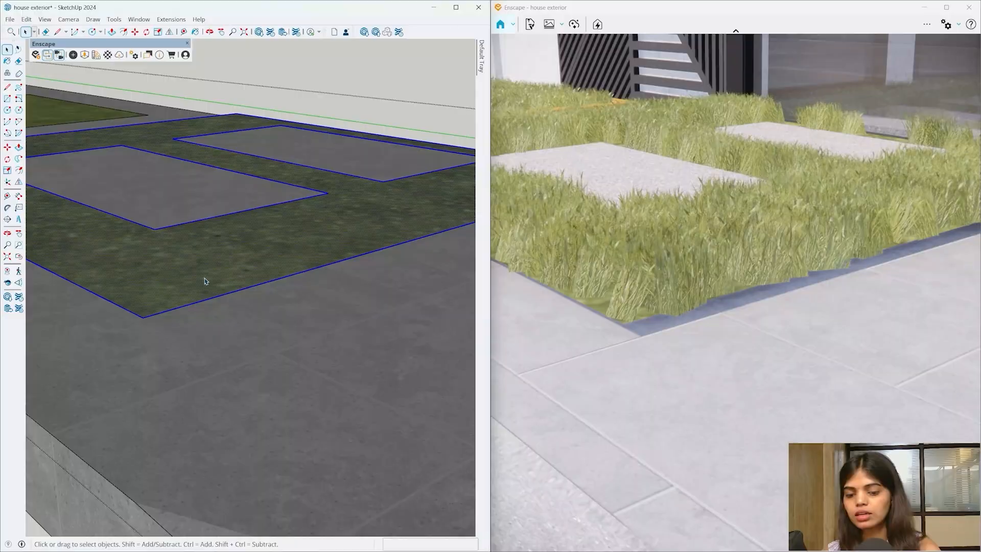
key(m)
click(192, 303)
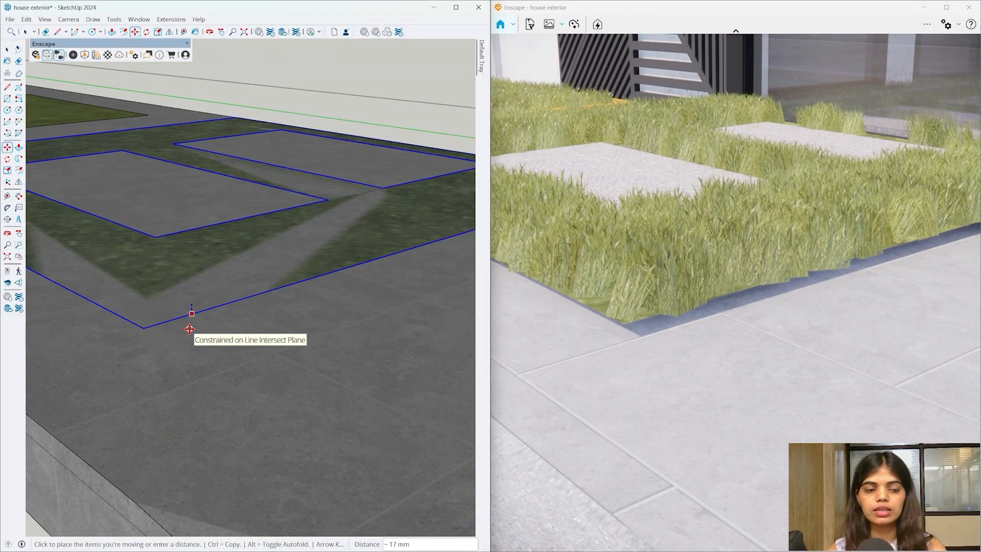
text(15mm)
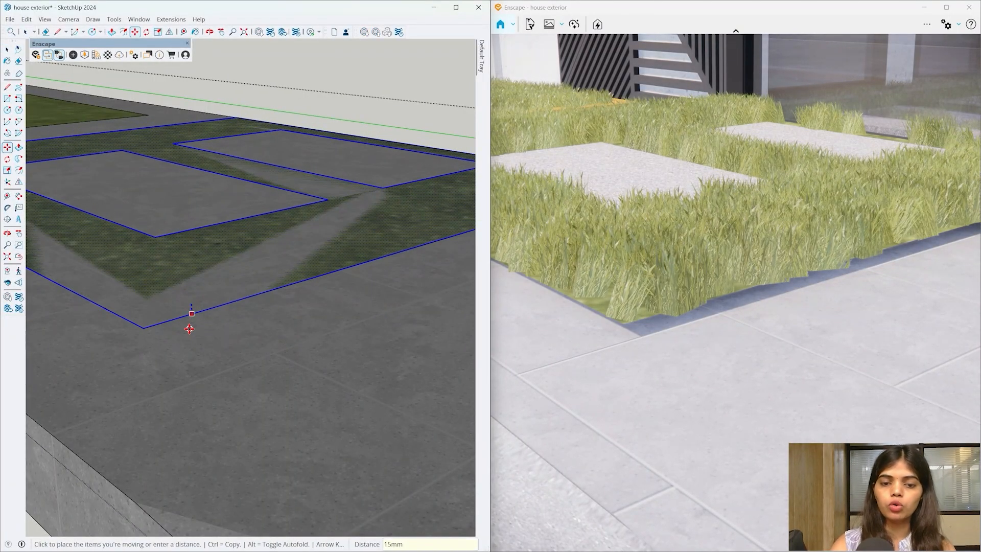
key(Return)
mouse_move(262, 423)
middle_down()
mouse_move(164, 291)
mouse_move(316, 398)
mouse_move(310, 290)
mouse_move(214, 291)
mouse_move(377, 474)
middle_up()
key(space)
click(356, 316)
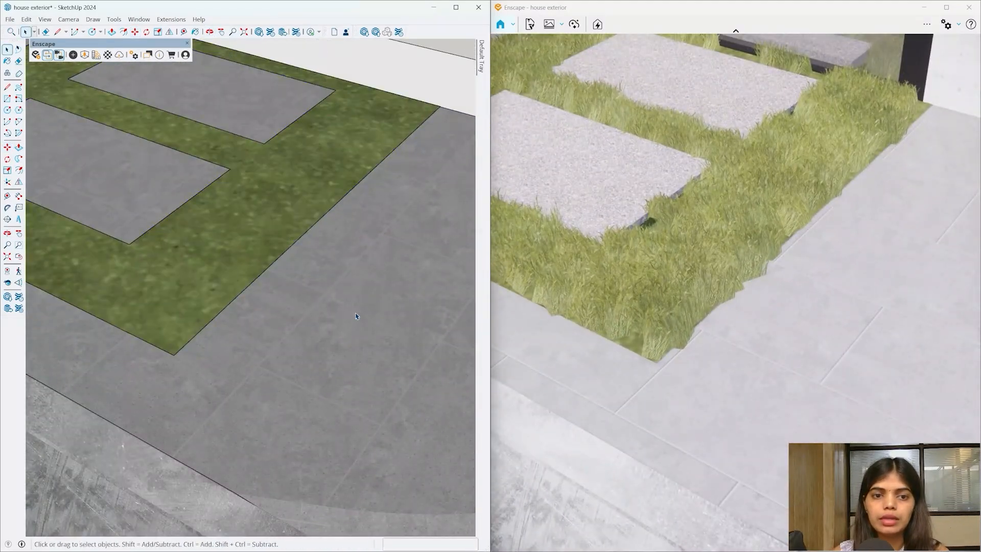
scroll(354, 322, down, 5)
middle_drag(347, 324, 275, 217)
scroll(254, 219, up, 5)
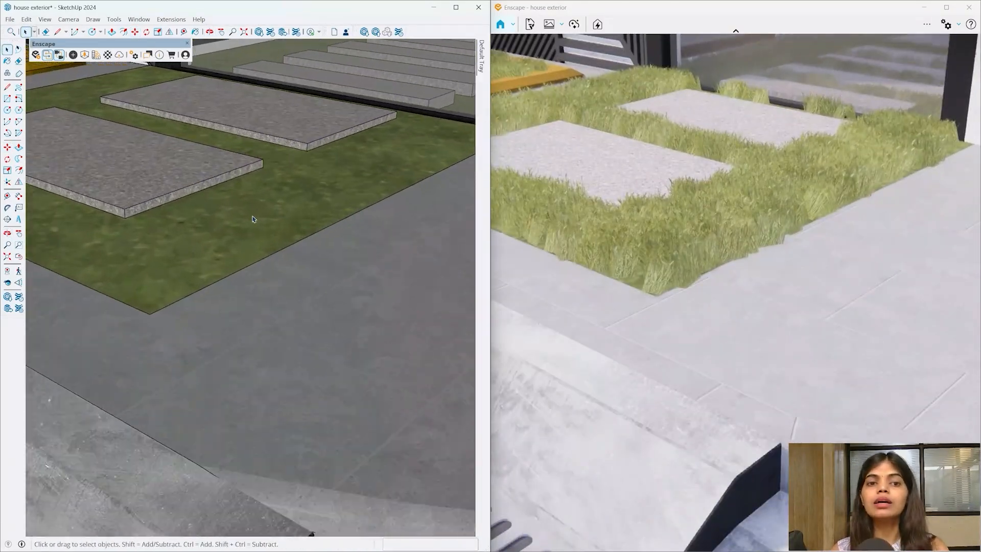
scroll(253, 219, up, 2)
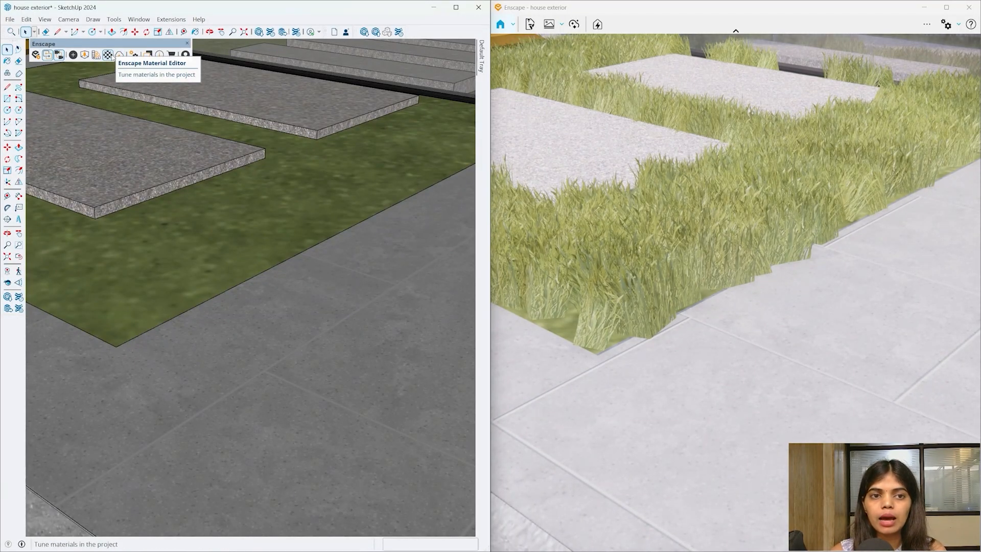
- Open Enscape's Material Editor on Grass 04 and keep its type set to Grass
click(109, 55)
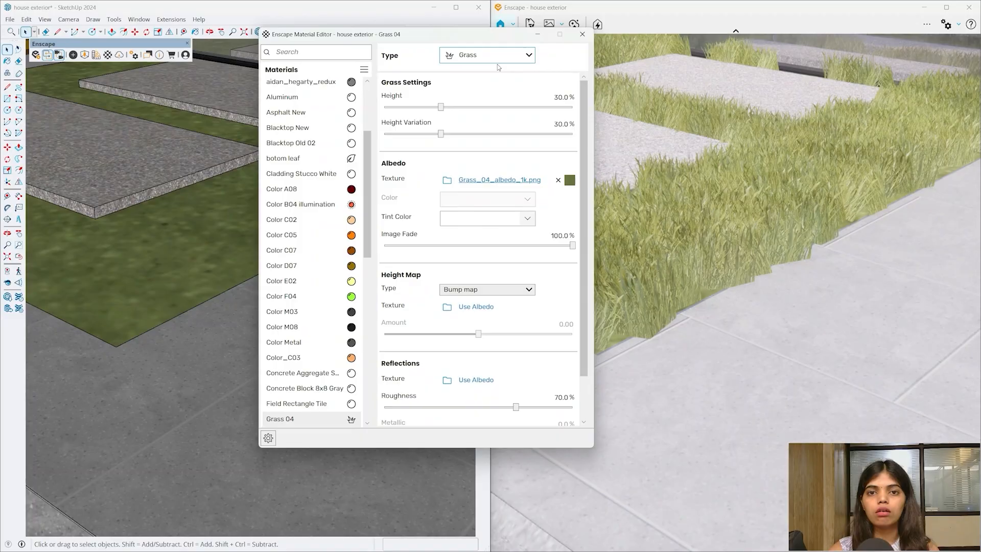
click(529, 55)
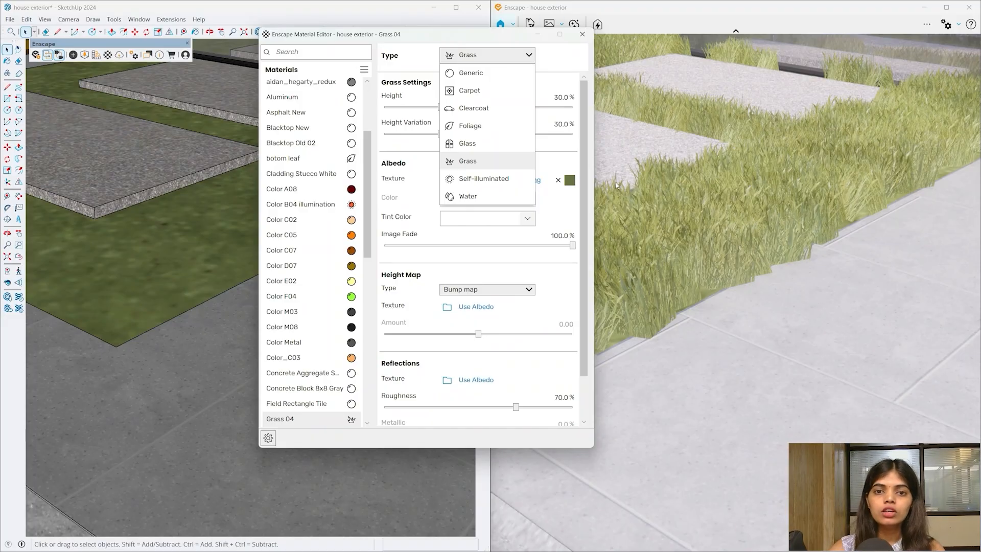
click(469, 166)
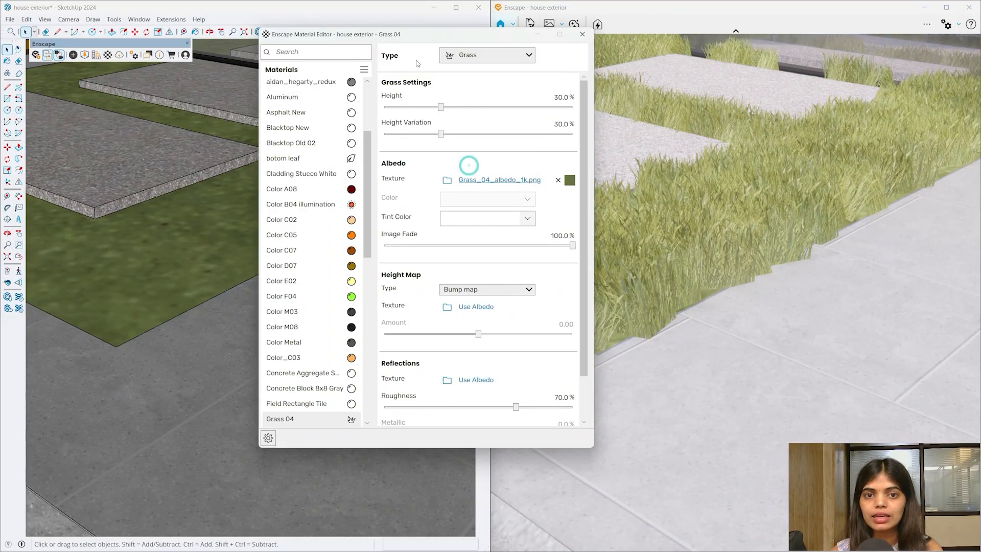
- Raise the Grass 04 blade height and height variation sliders in the Material Editor
drag(430, 38, 698, 85)
middle_drag(371, 373, 161, 333)
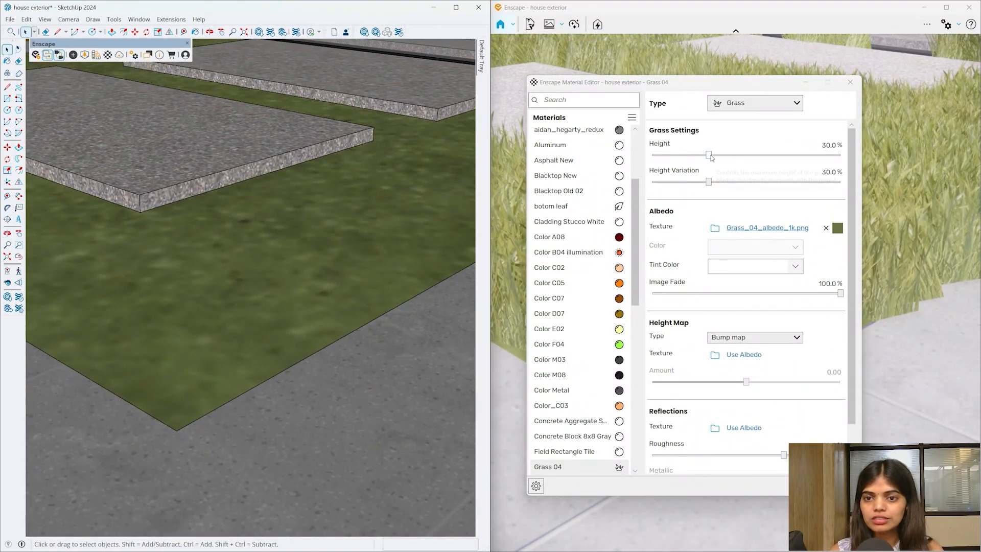
drag(709, 155, 840, 155)
mouse_move(274, 449)
middle_down()
mouse_move(288, 446)
mouse_move(291, 367)
middle_up()
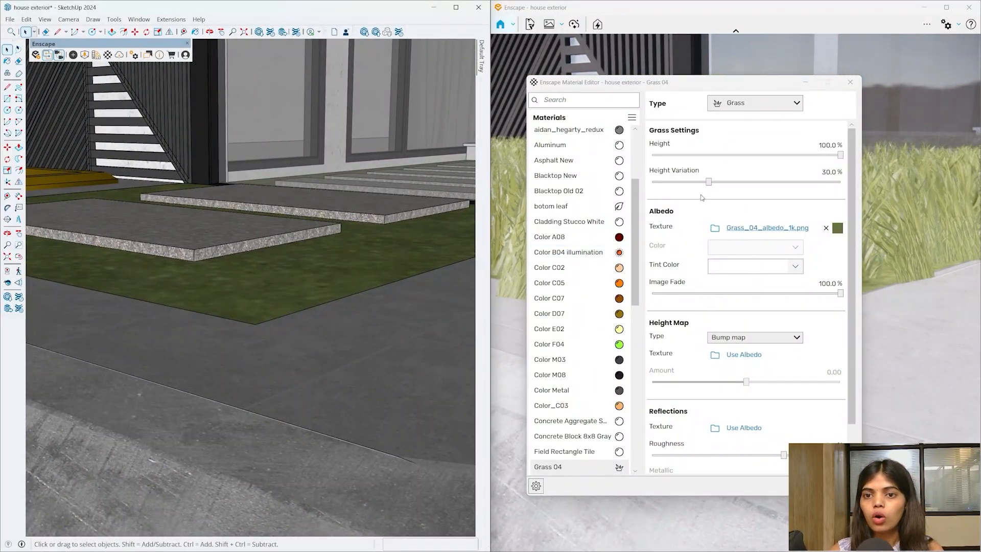
drag(708, 182, 916, 165)
drag(745, 87, 958, 390)
- Walk the camera up to the grass, then reduce Grass 04's height variation
click(210, 32)
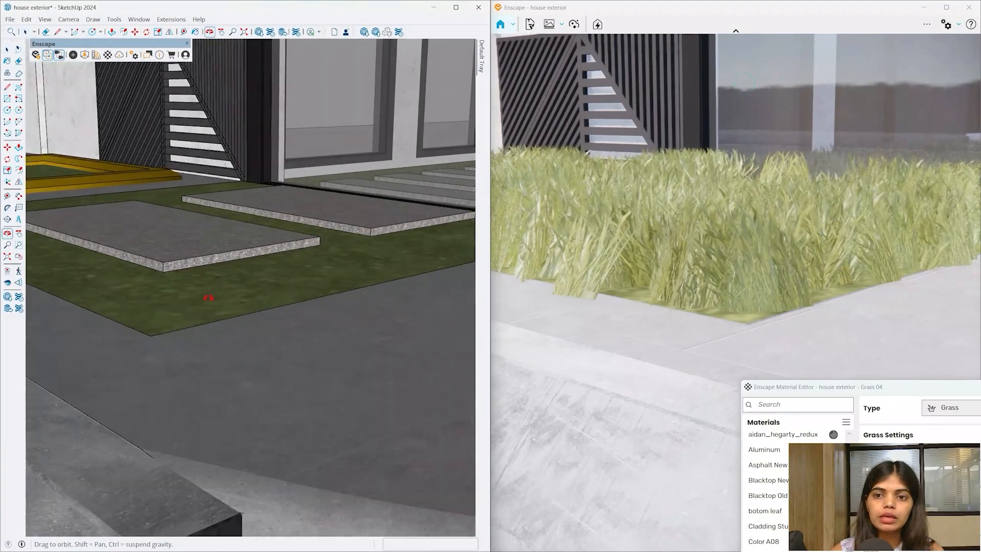
mouse_move(208, 296)
mouse_down()
mouse_move(149, 265)
mouse_move(221, 252)
mouse_move(267, 285)
mouse_move(261, 387)
mouse_move(245, 392)
mouse_up()
key(space)
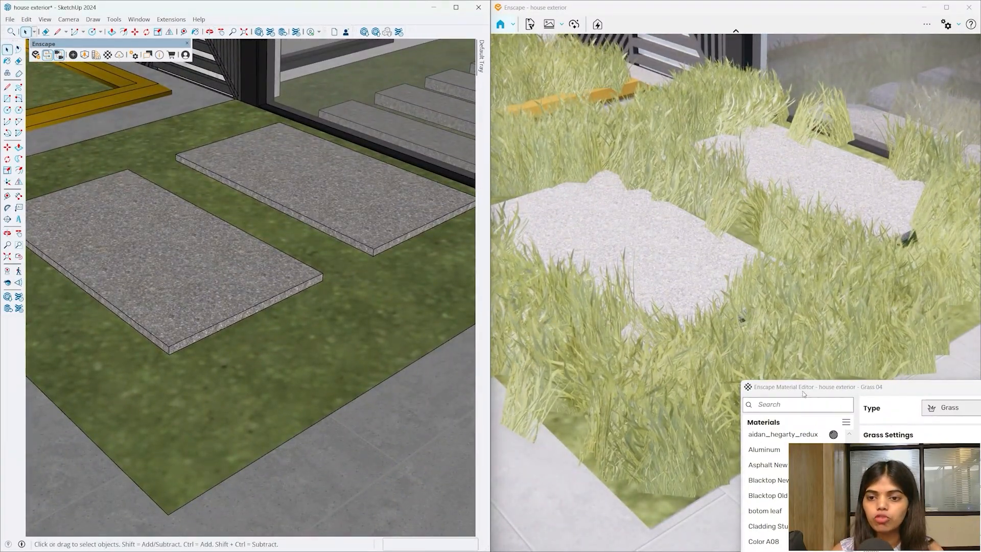
drag(802, 393, 394, 78)
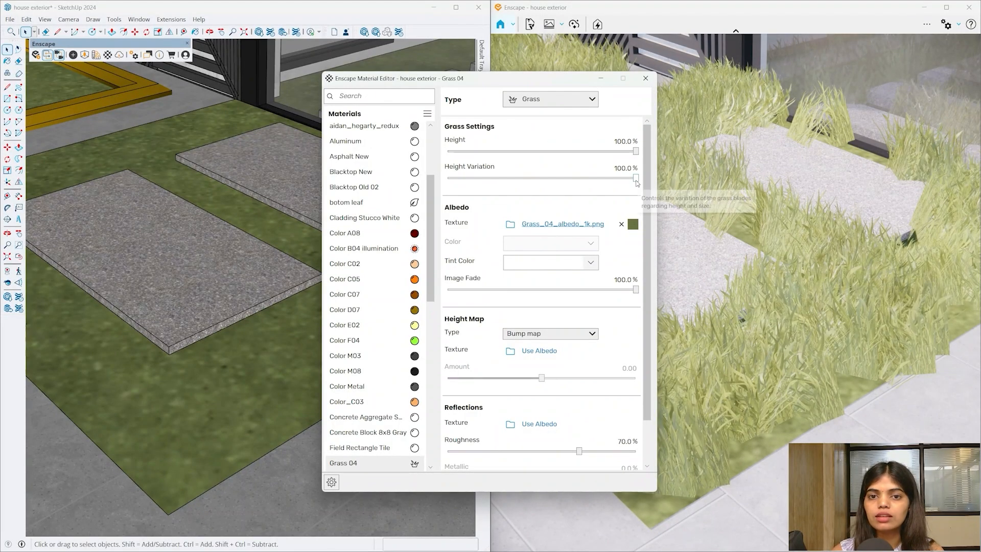
drag(635, 177, 447, 178)
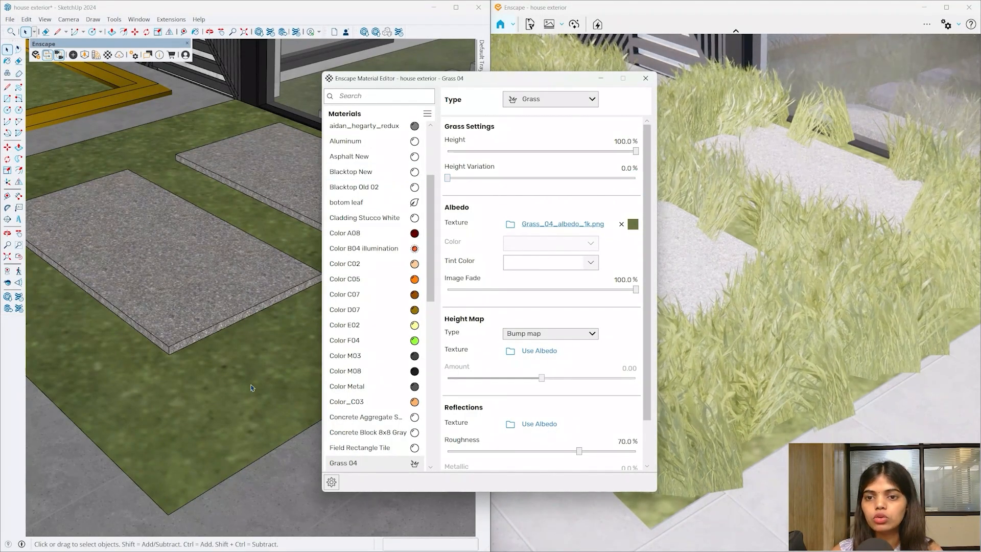
- Orbit and zoom to inspect the tuned grass from above and beside the pavers
mouse_move(220, 434)
middle_down()
mouse_move(197, 461)
mouse_move(215, 366)
mouse_move(311, 340)
middle_up()
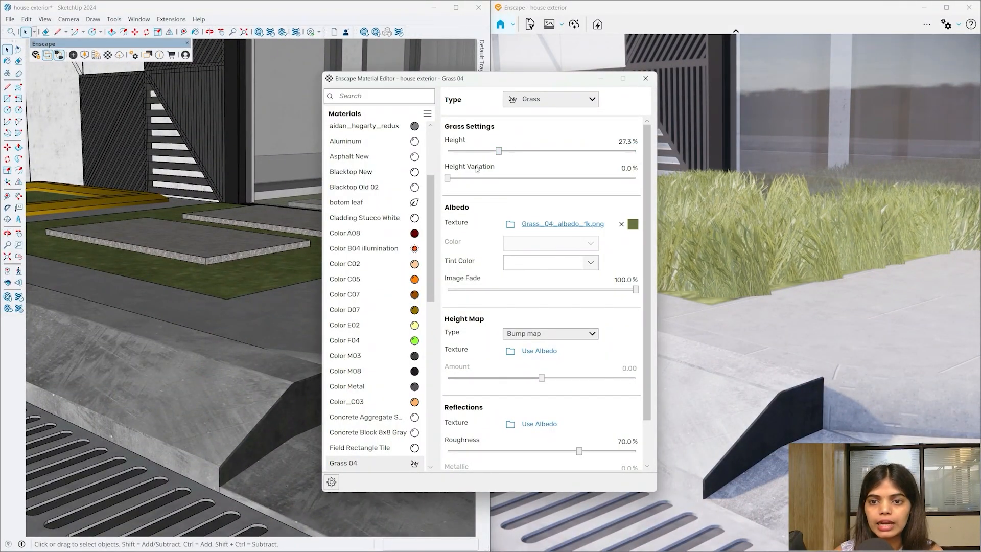
scroll(229, 295, up, 3)
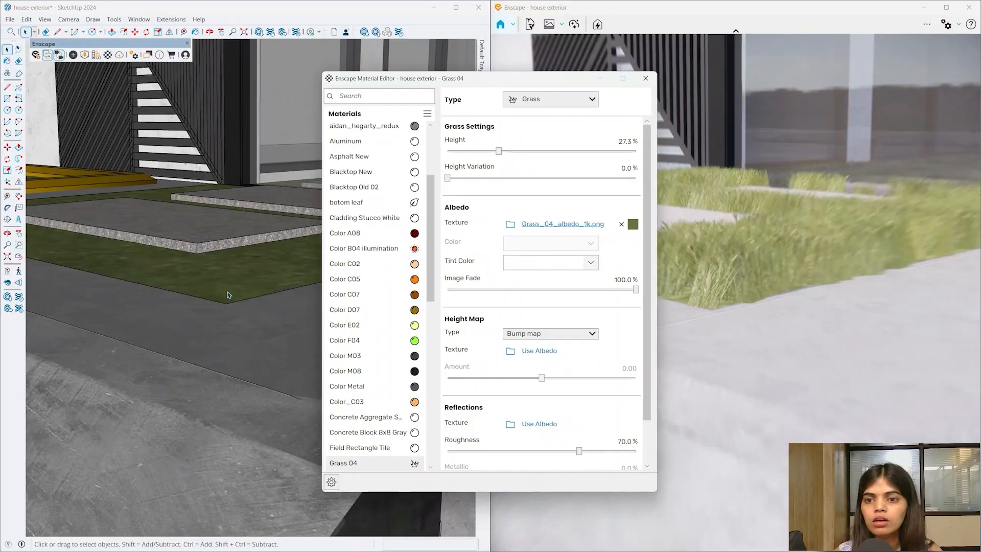
scroll(228, 295, up, 4)
mouse_move(228, 295)
middle_down()
mouse_move(132, 348)
mouse_move(155, 391)
mouse_move(194, 352)
middle_up()
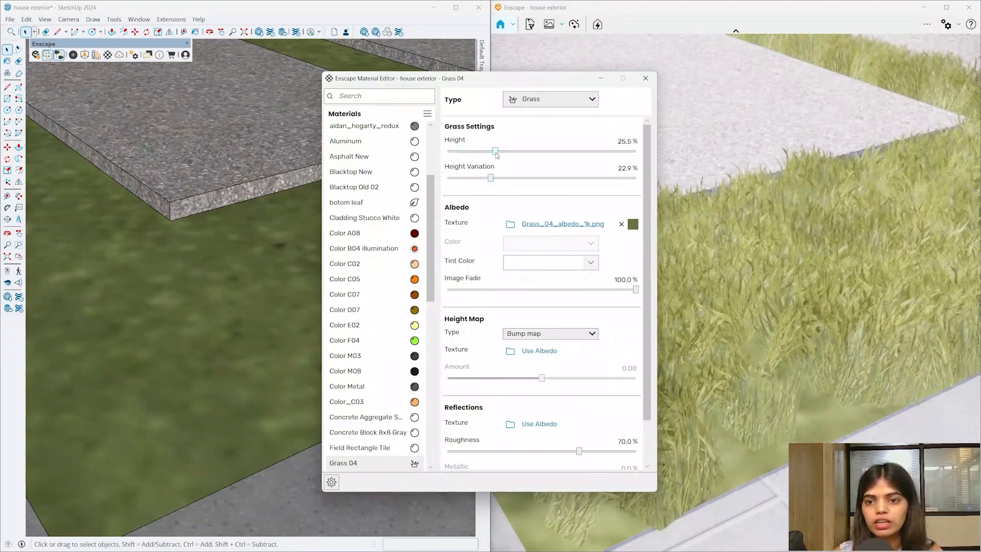
mouse_move(194, 376)
middle_down()
mouse_move(377, 324)
mouse_move(347, 388)
mouse_move(308, 423)
mouse_move(299, 460)
middle_up()
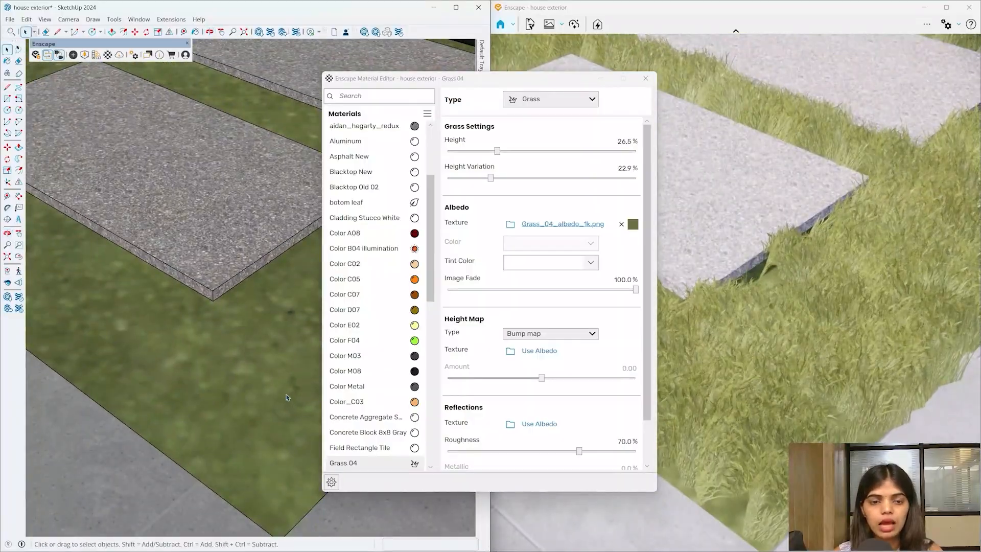
scroll(294, 407, down, 8)
scroll(294, 407, down, 4)
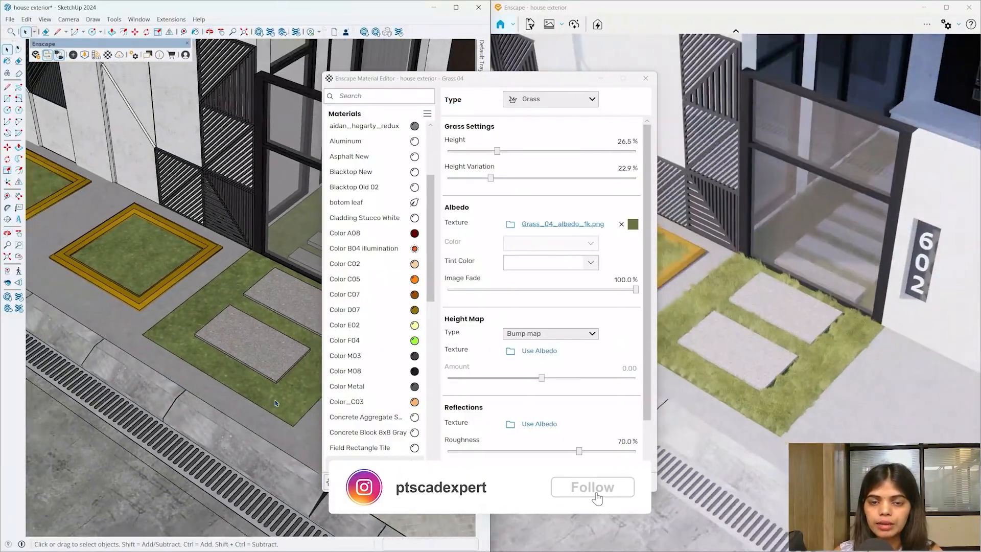
- Close the Material Editor once Grass 04 looks right around the pavers
middle_drag(294, 407, 261, 359)
scroll(259, 357, up, 9)
scroll(259, 358, up, 8)
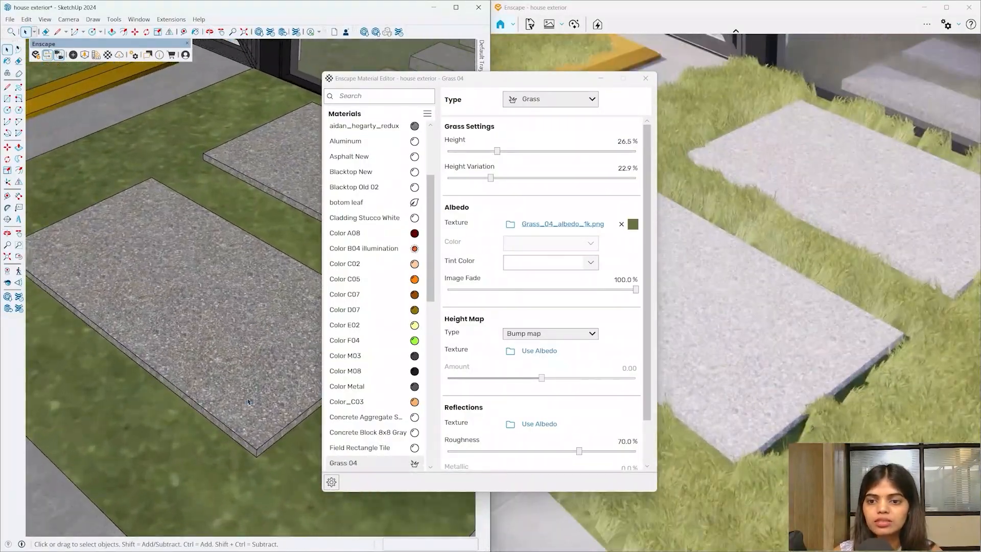
mouse_move(258, 358)
middle_down()
mouse_move(259, 429)
mouse_move(241, 385)
mouse_move(248, 412)
middle_up()
click(645, 78)
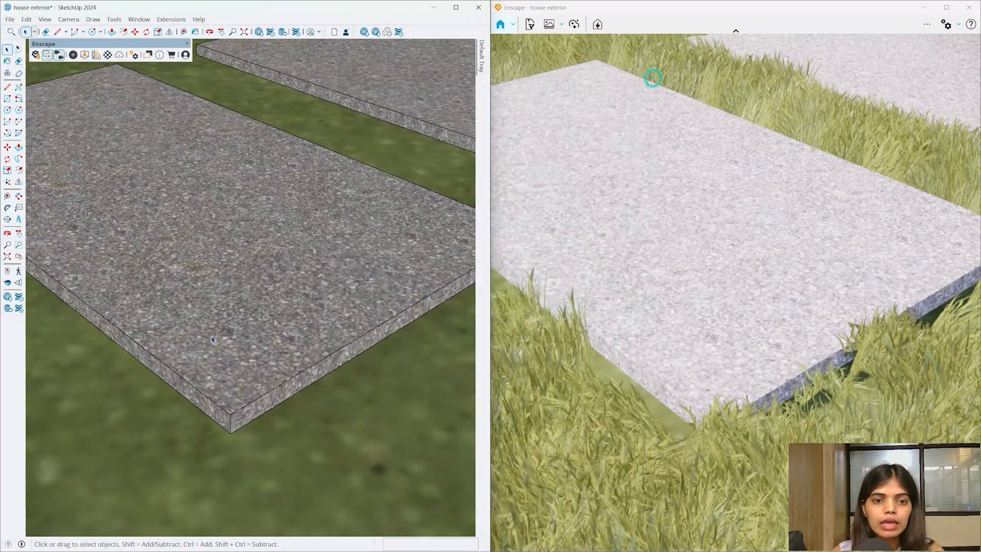
scroll(225, 357, up, 10)
scroll(243, 371, down, 8)
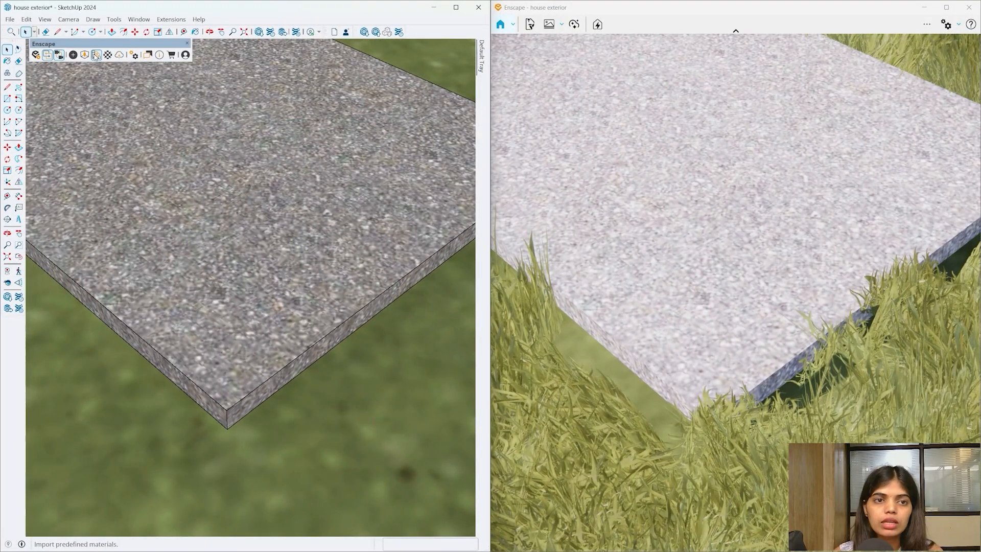
- Import Concrete 09, Grainy from the Enscape Material Library's Concrete category
click(95, 56)
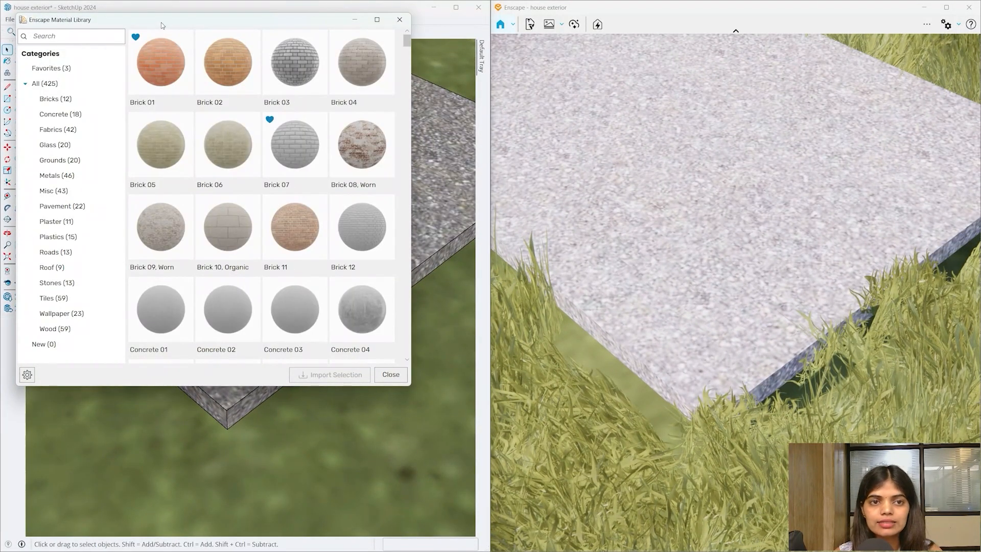
drag(162, 21, 473, 63)
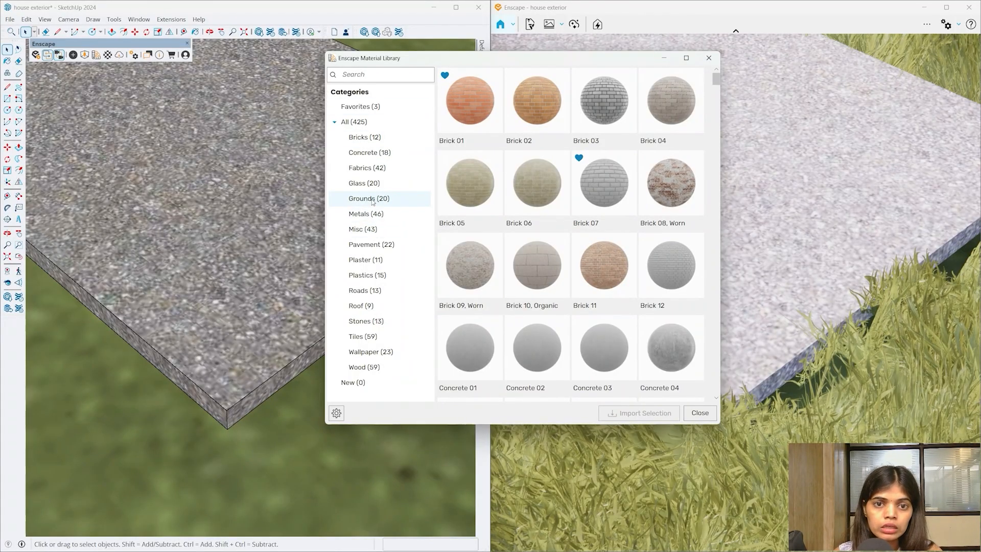
click(380, 154)
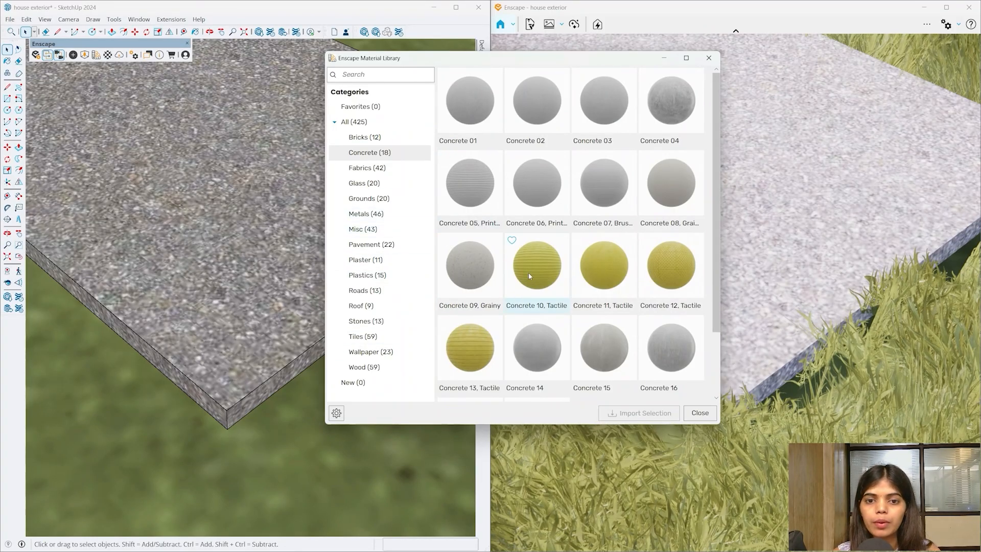
scroll(529, 275, down, 2)
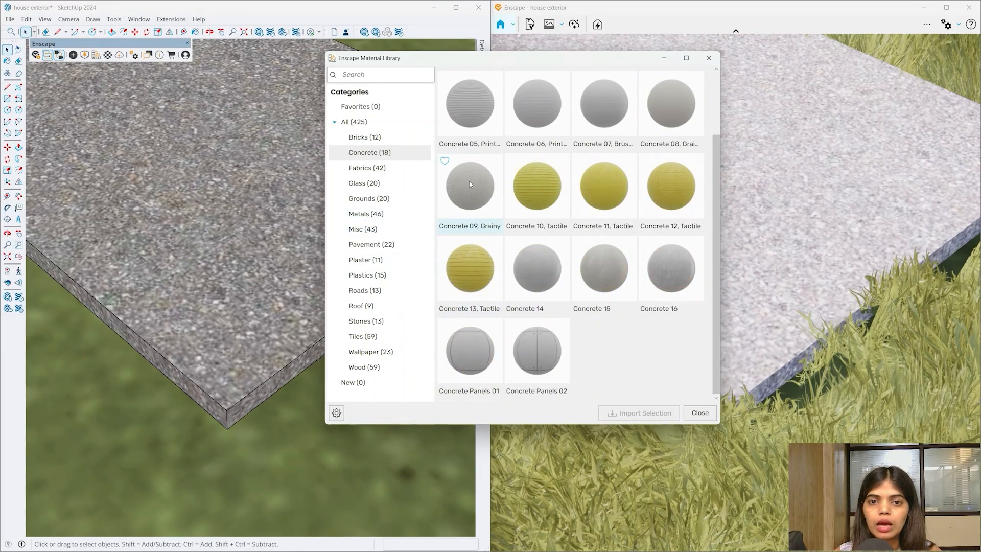
click(621, 414)
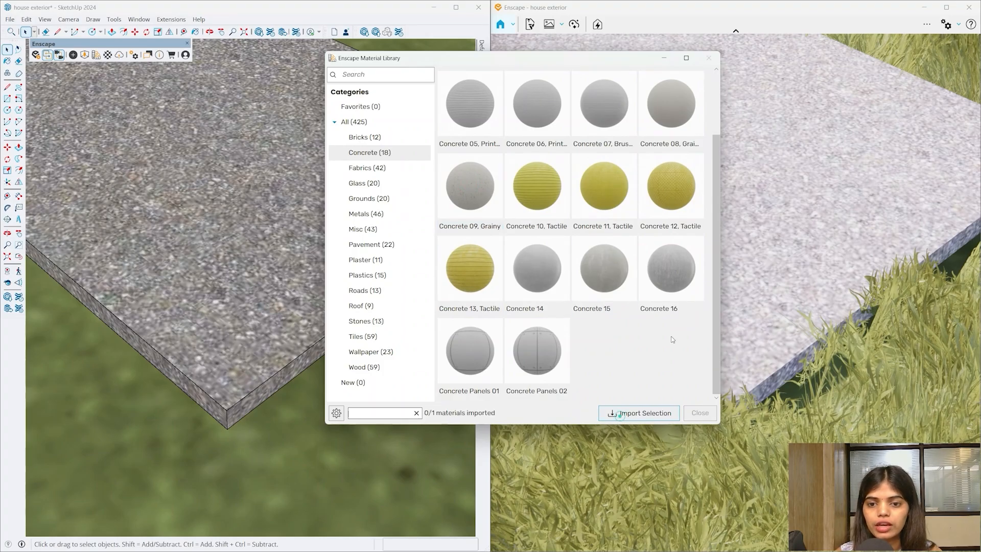
click(707, 59)
- Paint the stepping-stone slabs with Concrete 09, Grainy using the Paint Bucket (B)
click(256, 309)
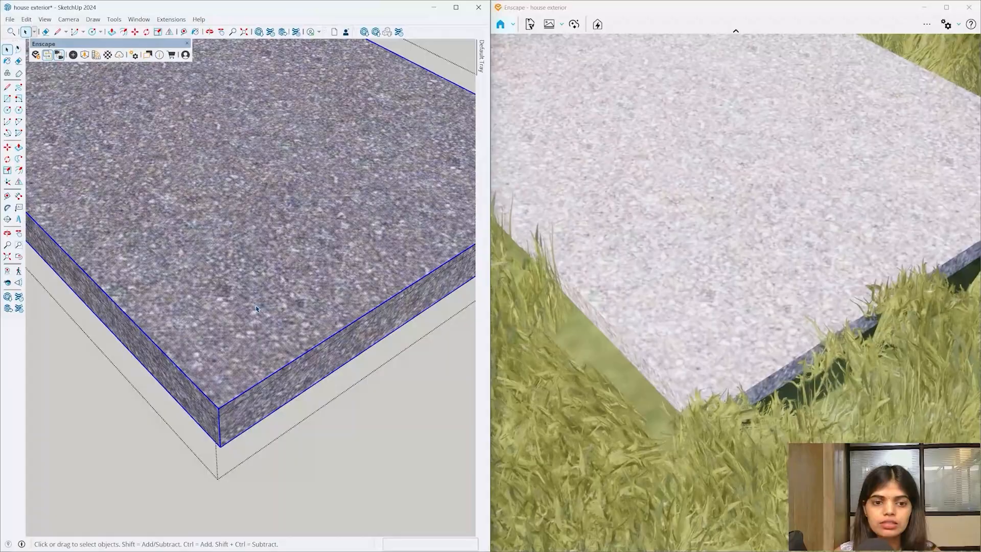
scroll(257, 309, down, 6)
key(b)
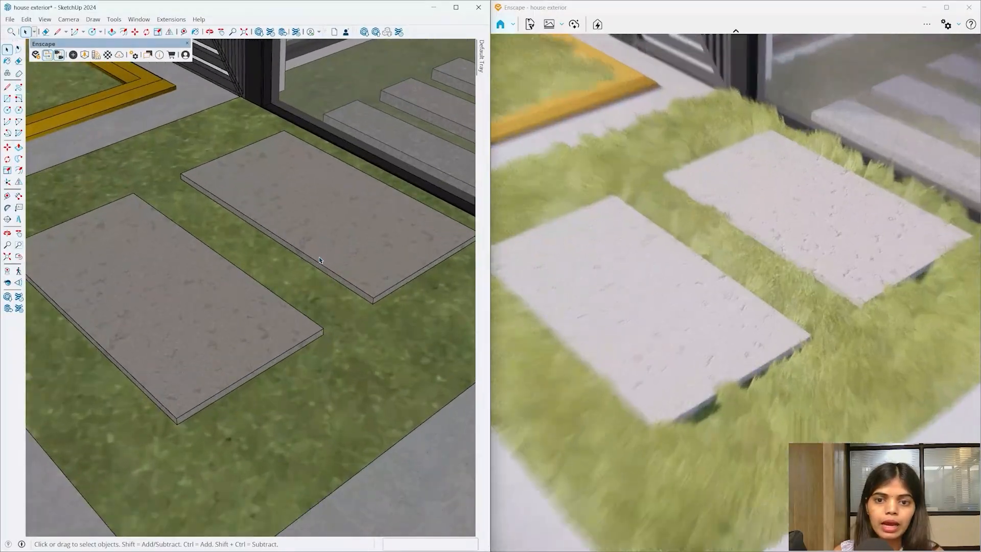
scroll(192, 319, up, 6)
mouse_move(192, 329)
middle_down()
mouse_move(221, 322)
mouse_move(199, 283)
mouse_move(326, 159)
middle_up()
- Set the Concrete 09, Grainy texture width to 500 mm in the Materials Edit tab
mouse_move(482, 76)
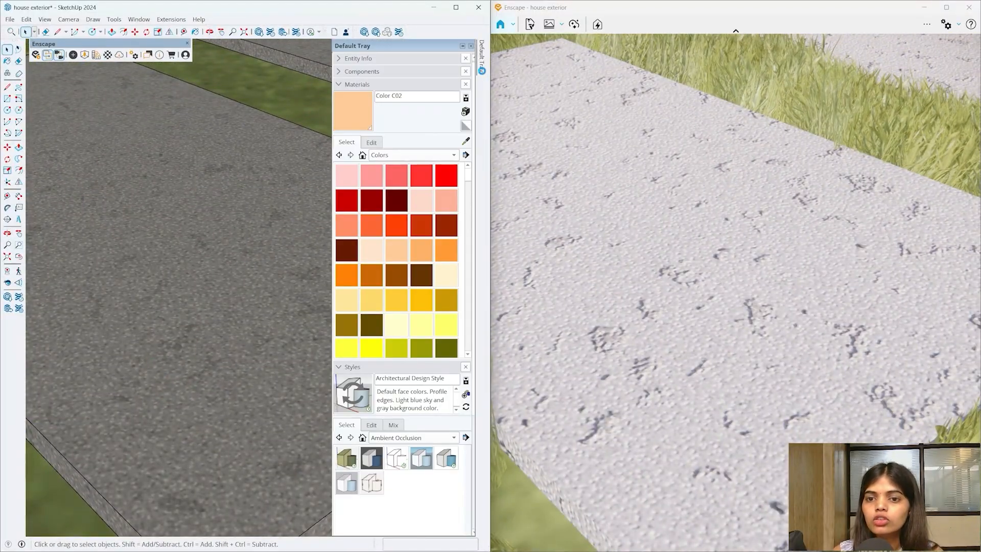
click(373, 142)
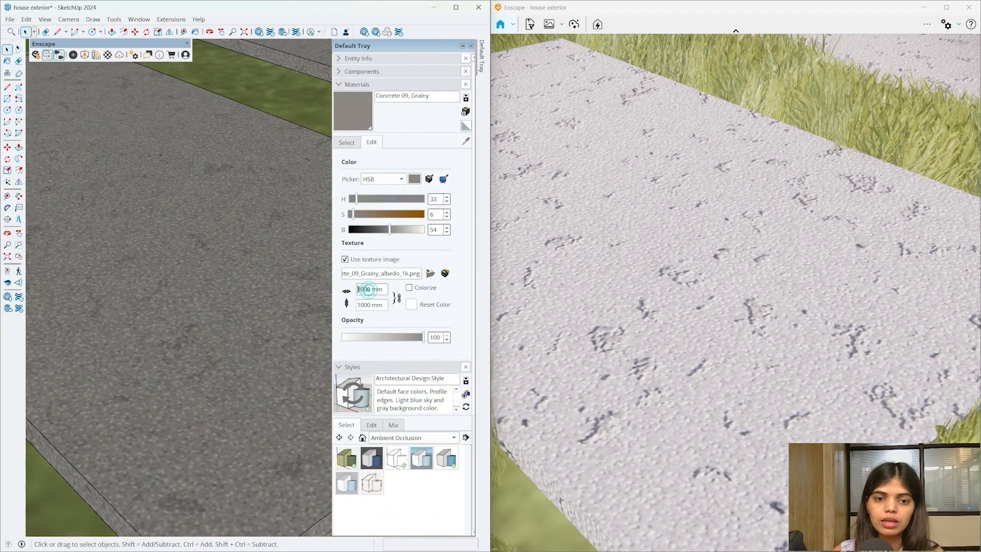
text(500)
key(Return)
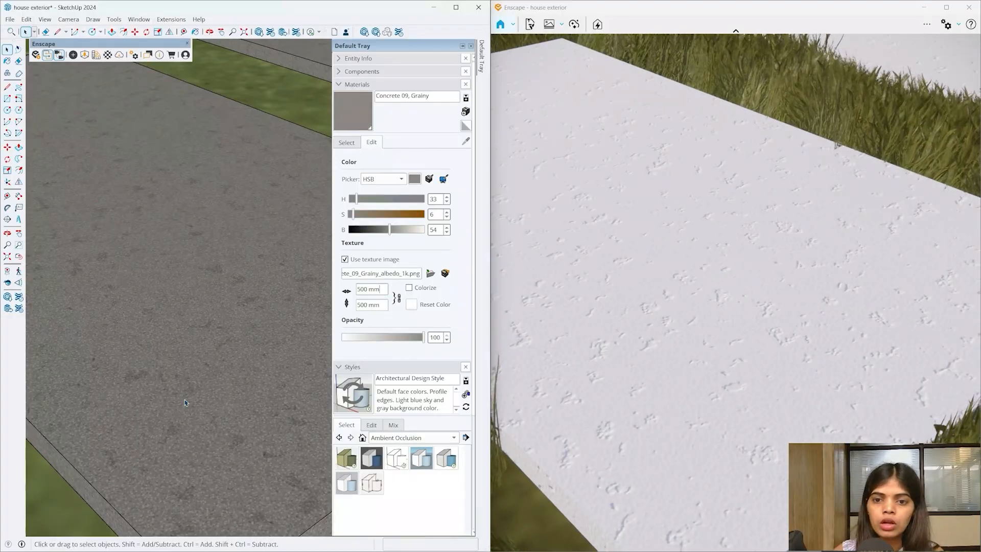
- Orbit to a low view to check the finer speckle on the curb and slabs
mouse_move(185, 402)
middle_down()
mouse_move(197, 434)
mouse_move(210, 355)
mouse_move(149, 304)
mouse_move(178, 253)
mouse_move(176, 373)
middle_up()
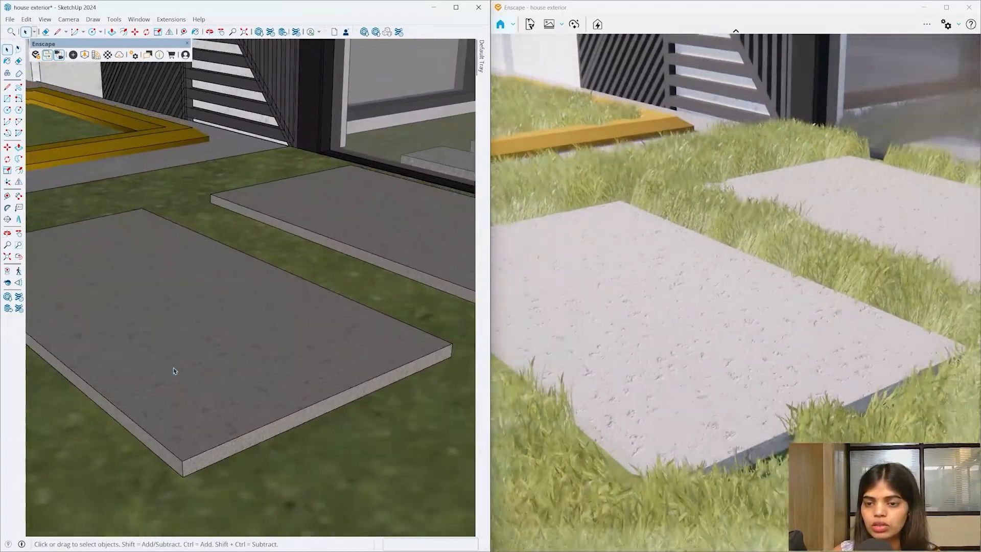
scroll(174, 359, down, 5)
scroll(258, 334, down, 5)
mouse_move(258, 334)
middle_down()
mouse_move(299, 335)
mouse_move(266, 423)
middle_up()
scroll(256, 481, up, 5)
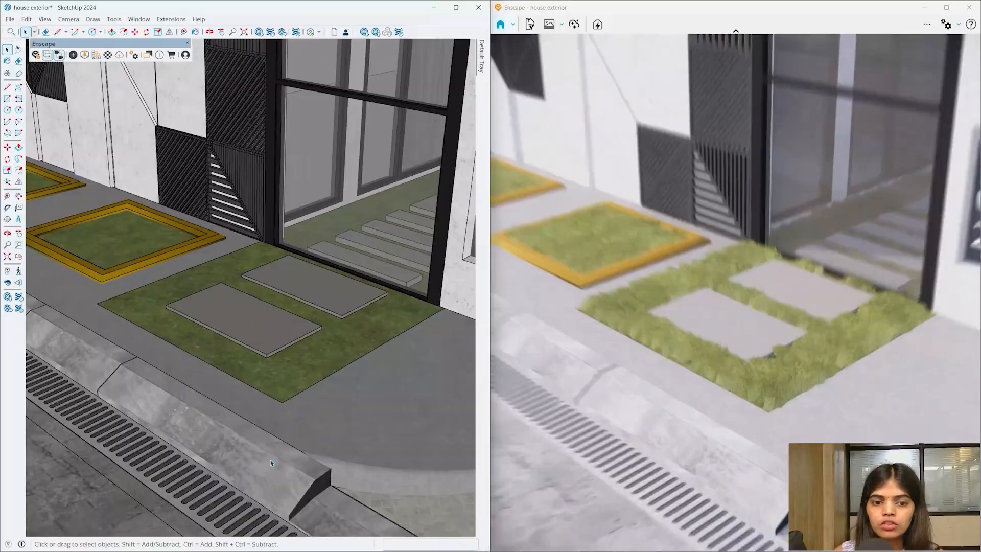
mouse_move(255, 481)
middle_down()
mouse_move(192, 419)
mouse_move(237, 413)
middle_up()
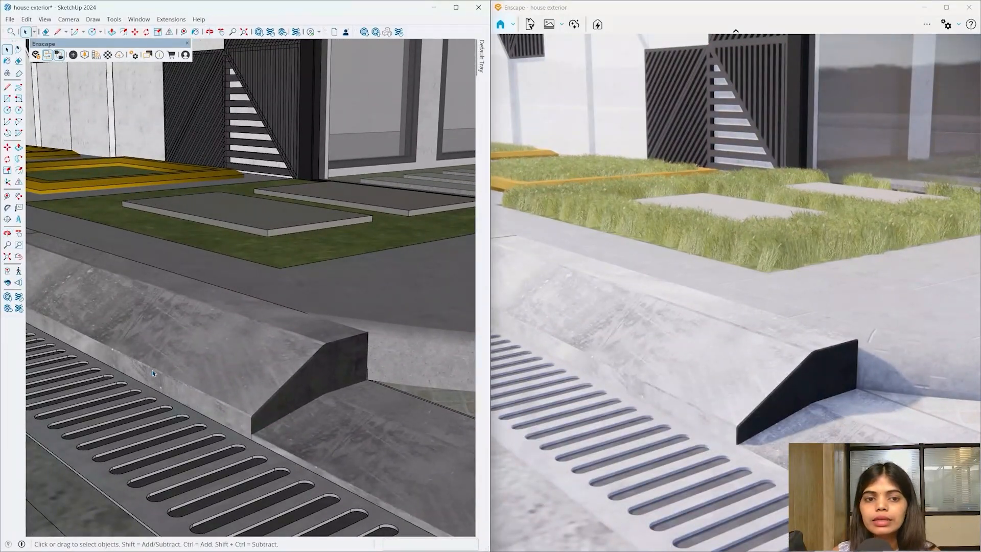
scroll(229, 353, up, 3)
scroll(346, 360, down, 3)
mouse_move(346, 361)
middle_down()
mouse_move(186, 377)
mouse_move(344, 344)
mouse_move(328, 389)
middle_up()
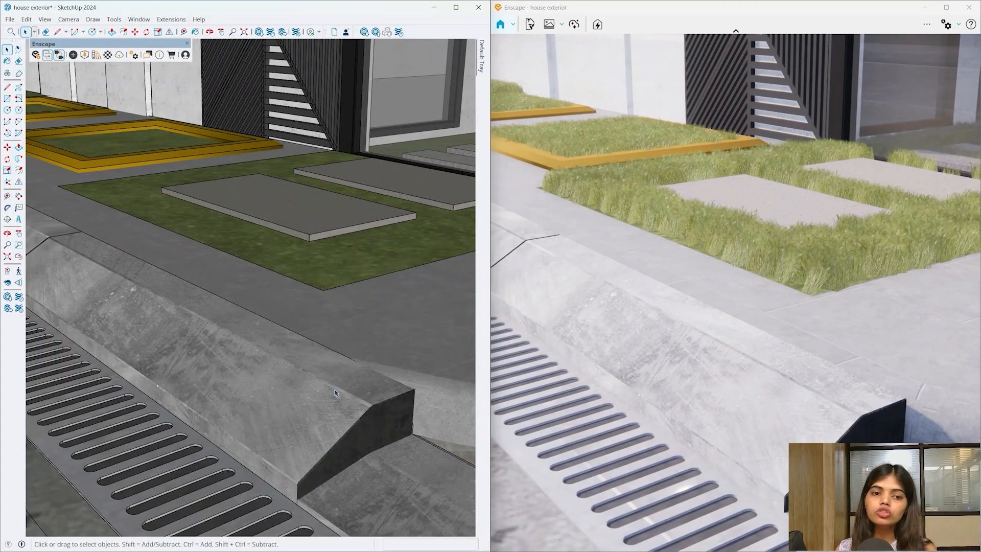
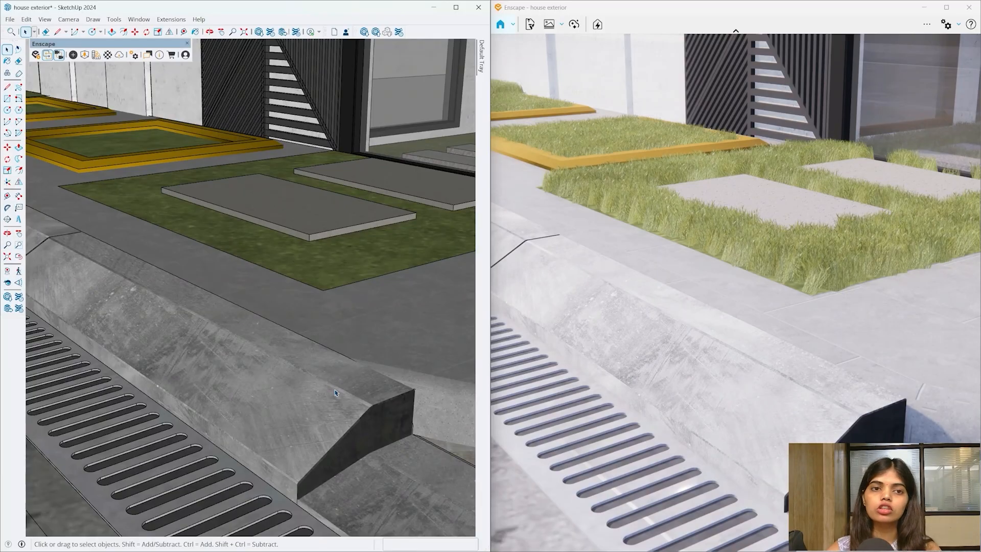
- Open the Enscape Material Editor and sample the concrete curb to load Material38
click(108, 55)
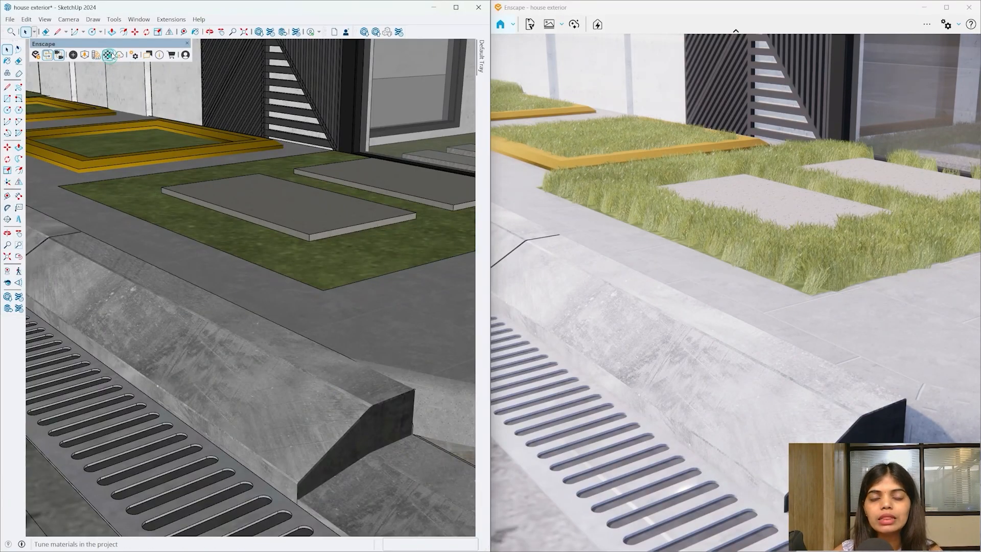
drag(490, 78, 576, 65)
key(b)
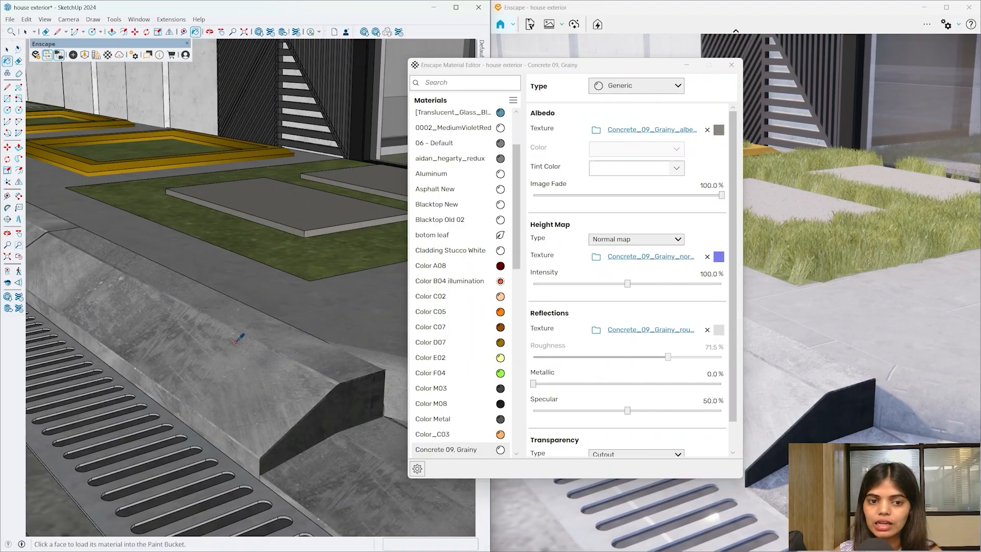
alt+click(235, 340)
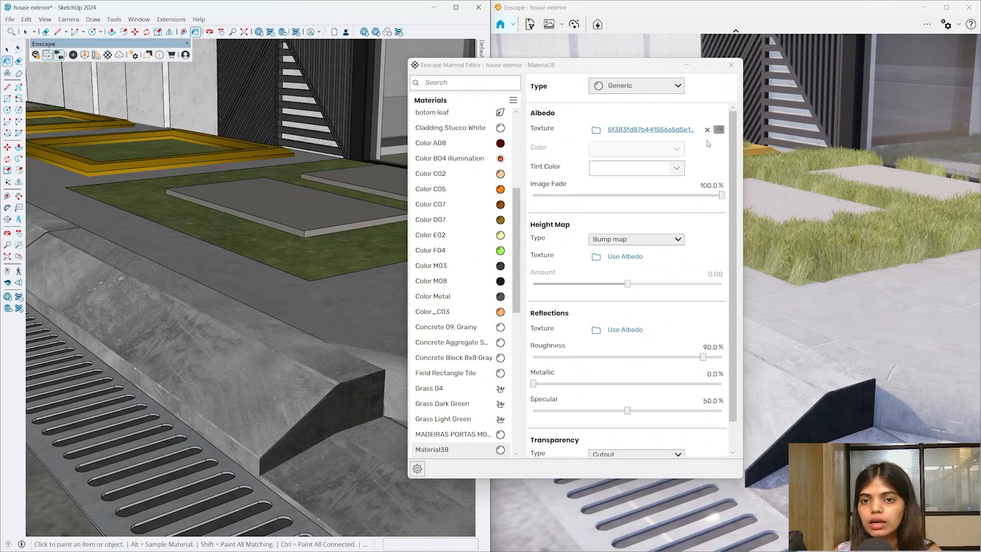
- Keep Bump Map as Material38's height map type
mouse_move(721, 132)
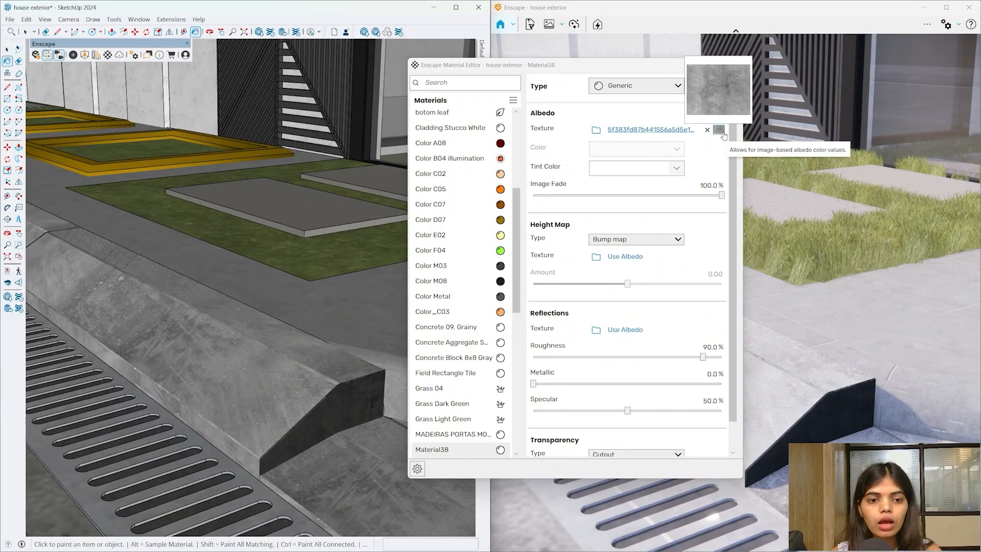
click(626, 239)
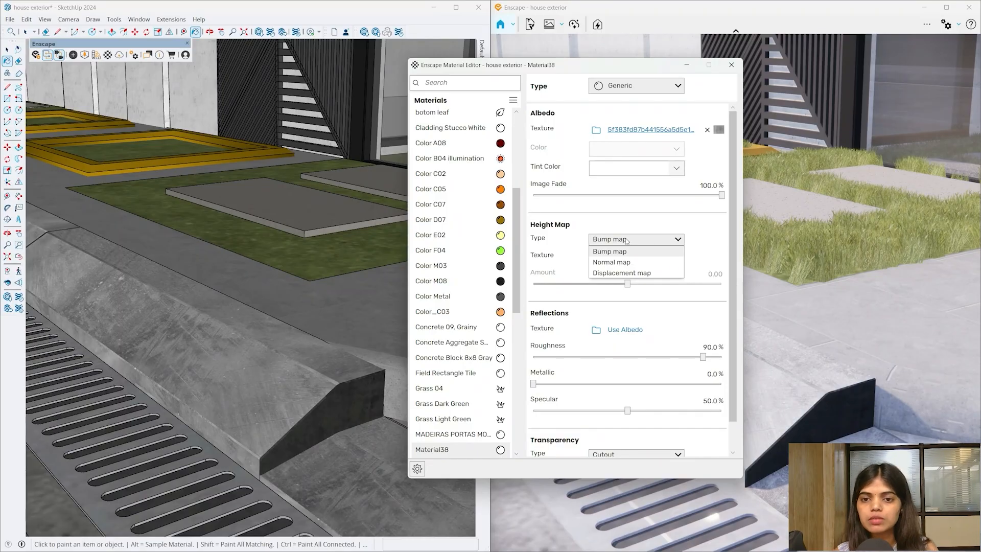
click(626, 240)
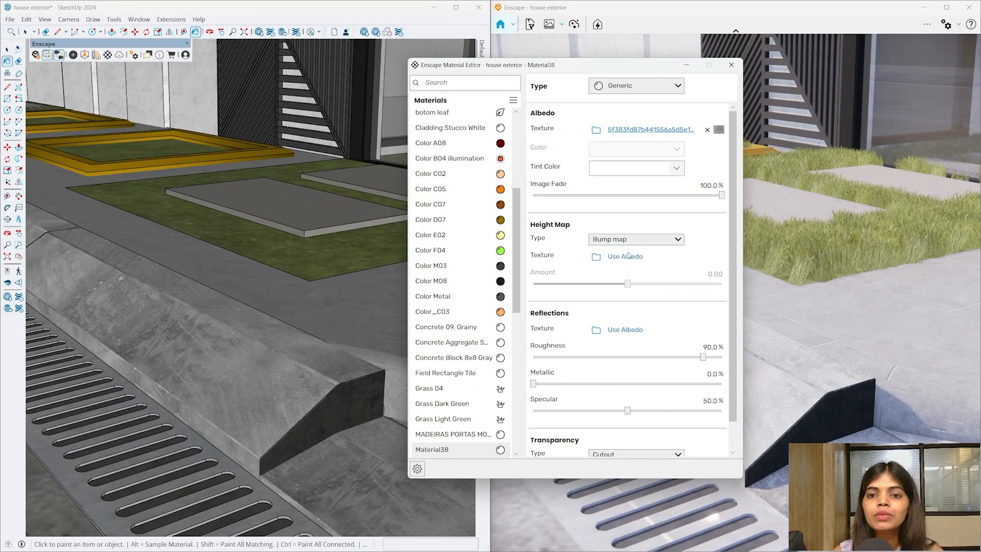
- Use the albedo image as bump texture at amount 3.00 and lower roughness to about 24.5%
click(628, 262)
drag(627, 284, 679, 284)
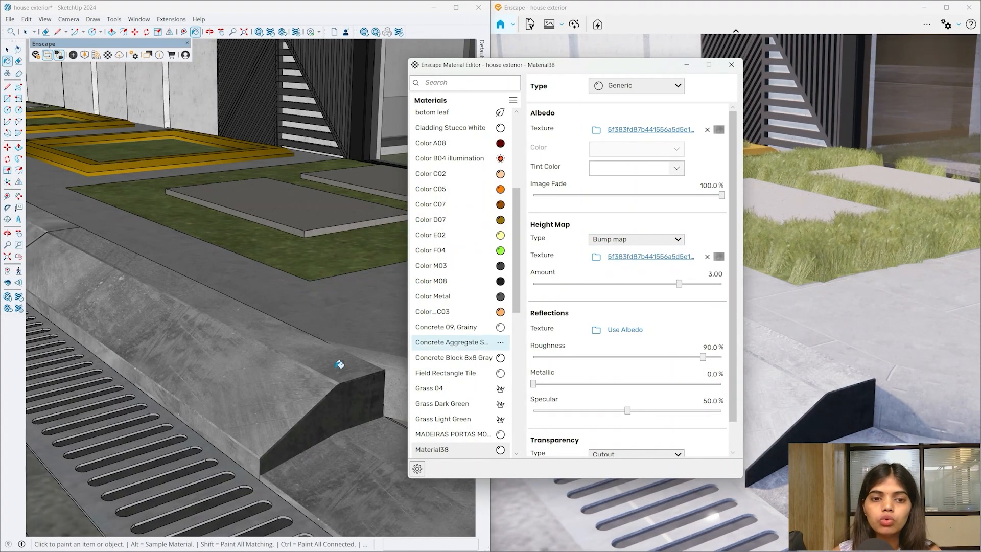
scroll(220, 371, up, 2)
scroll(223, 376, up, 4)
mouse_move(223, 385)
middle_down()
mouse_move(218, 395)
mouse_move(78, 353)
mouse_move(77, 287)
mouse_move(89, 296)
middle_up()
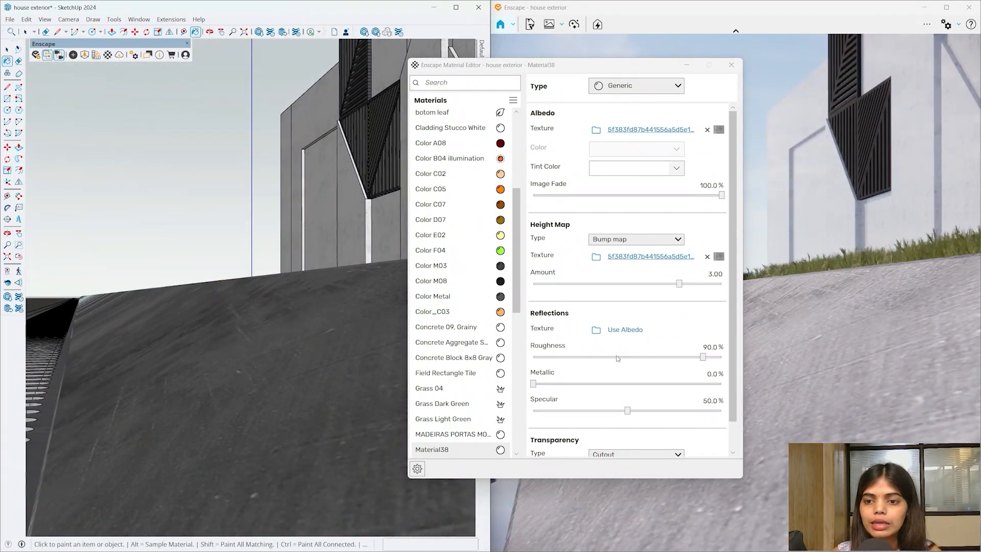
drag(701, 357, 579, 365)
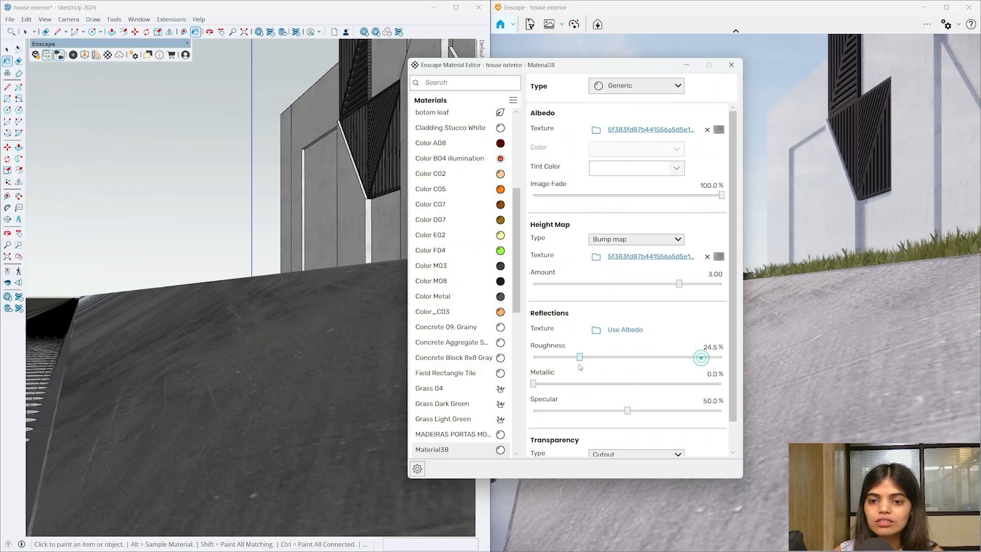
mouse_move(240, 342)
middle_down()
mouse_move(274, 387)
mouse_move(341, 413)
mouse_move(269, 385)
middle_up()
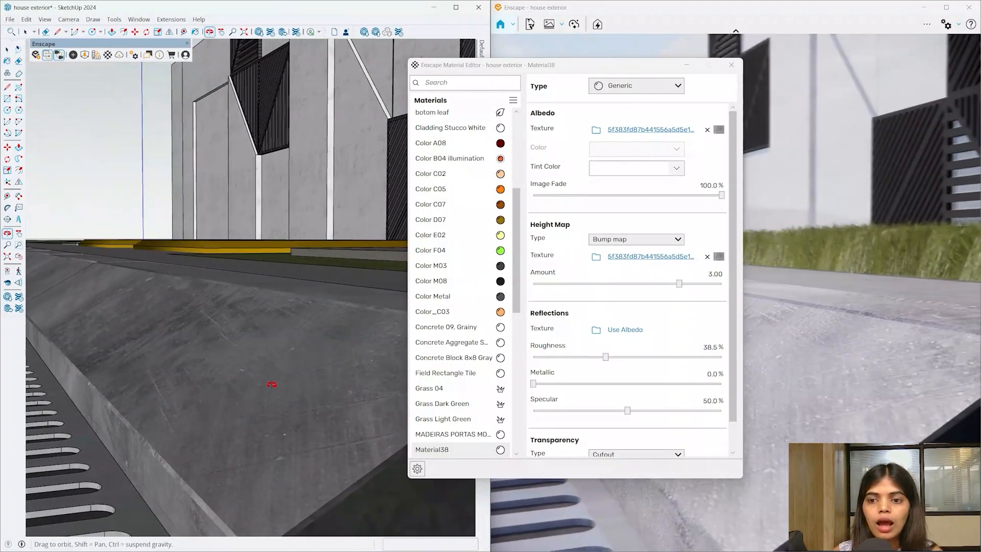
- Drive Material38's reflections from its albedo texture, then check the curb and drain grating
click(625, 330)
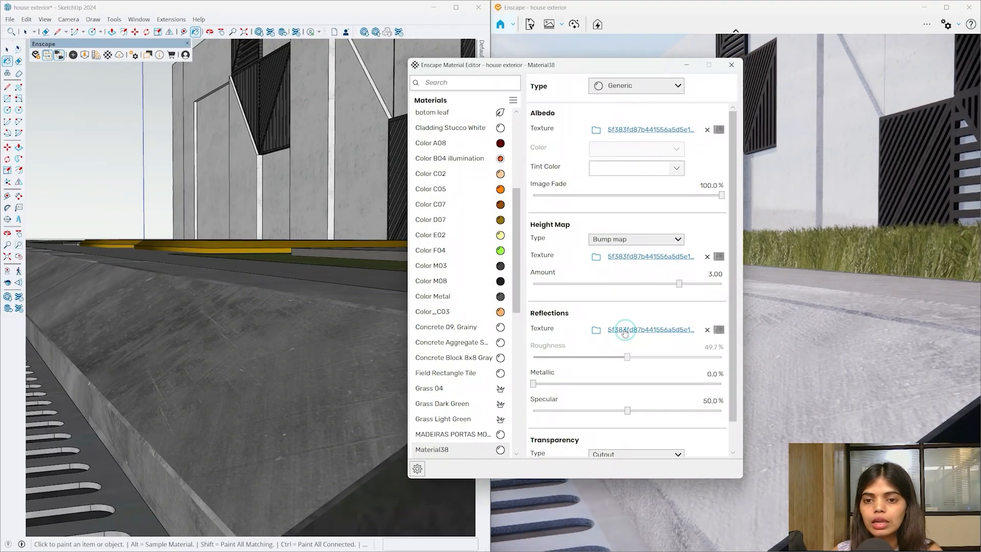
mouse_move(300, 501)
middle_down()
mouse_move(236, 451)
mouse_move(285, 459)
mouse_move(317, 449)
middle_up()
drag(486, 65, 474, 457)
mouse_move(317, 284)
middle_down()
mouse_move(280, 397)
mouse_move(313, 368)
mouse_move(291, 330)
mouse_move(284, 365)
middle_up()
drag(587, 457, 374, 62)
scroll(347, 430, down, 1)
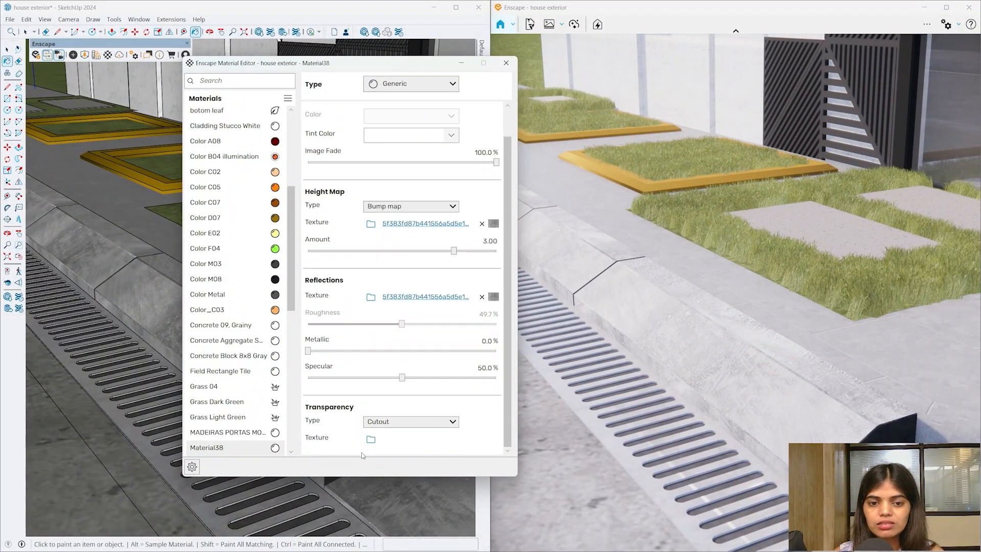
scroll(391, 154, up, 1)
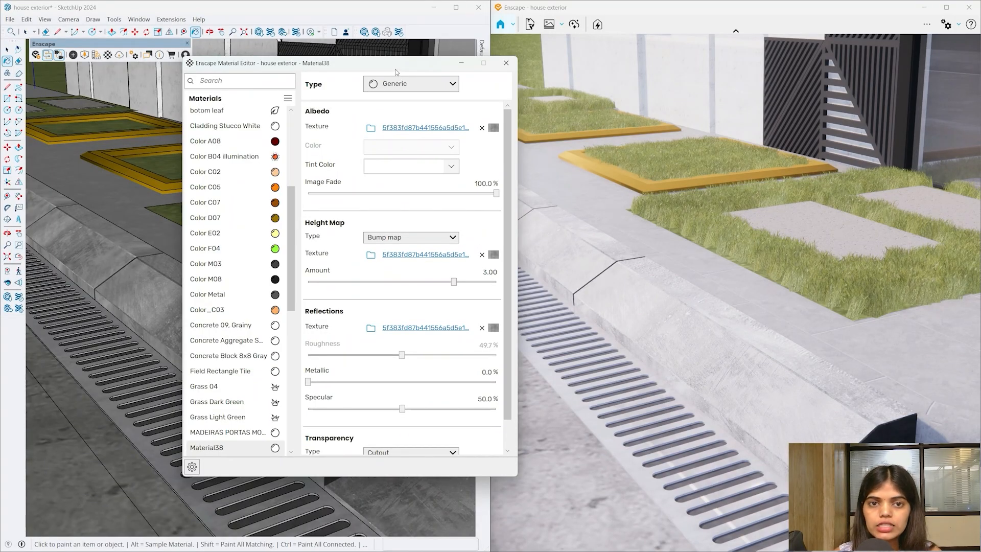
drag(395, 72, 639, 331)
mouse_move(317, 284)
middle_down()
mouse_move(401, 416)
mouse_move(223, 391)
middle_up()
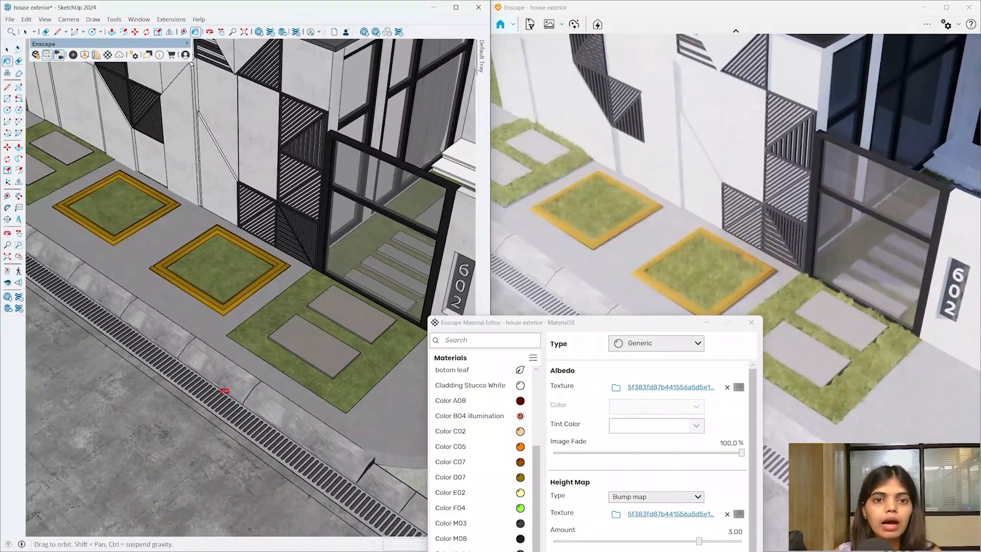
- Sample the facade slats to load Color M03 into the Material Editor
key(b)
scroll(320, 131, up, 10)
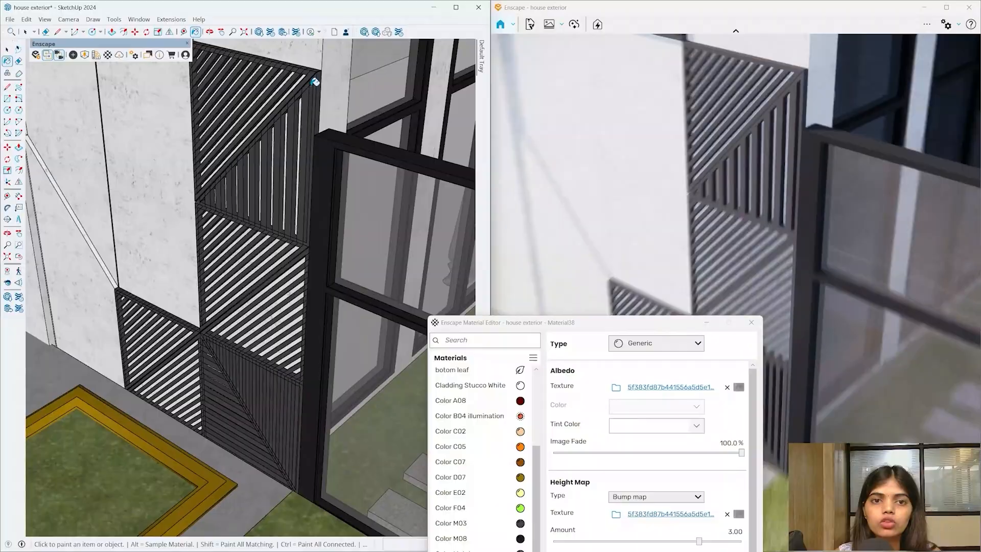
scroll(315, 82, up, 8)
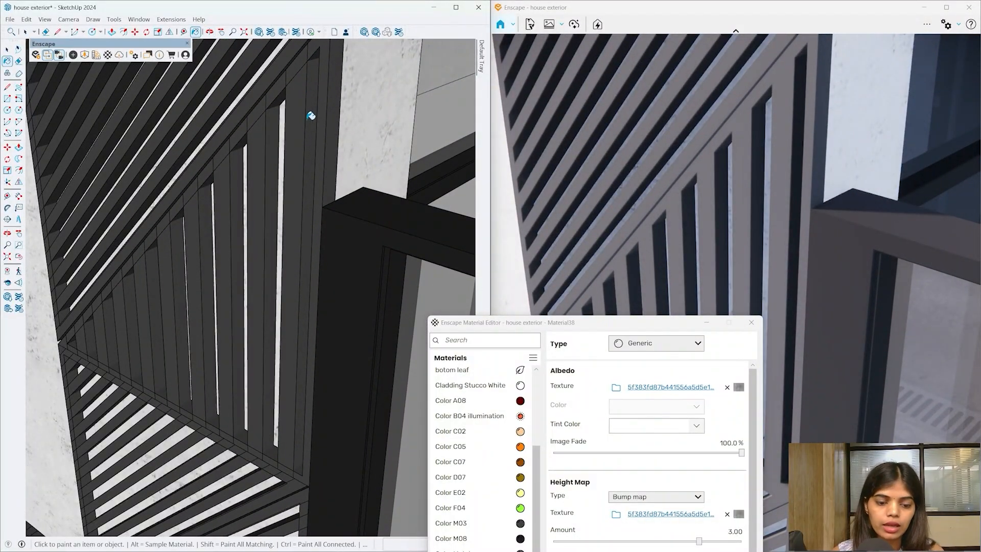
middle_drag(311, 115, 312, 93)
alt+click(325, 94)
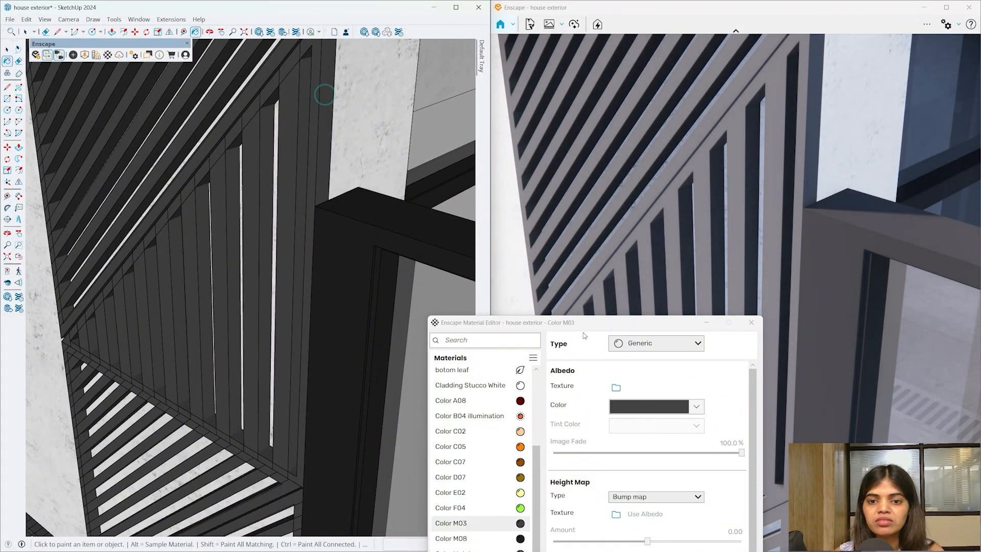
drag(574, 322, 274, 41)
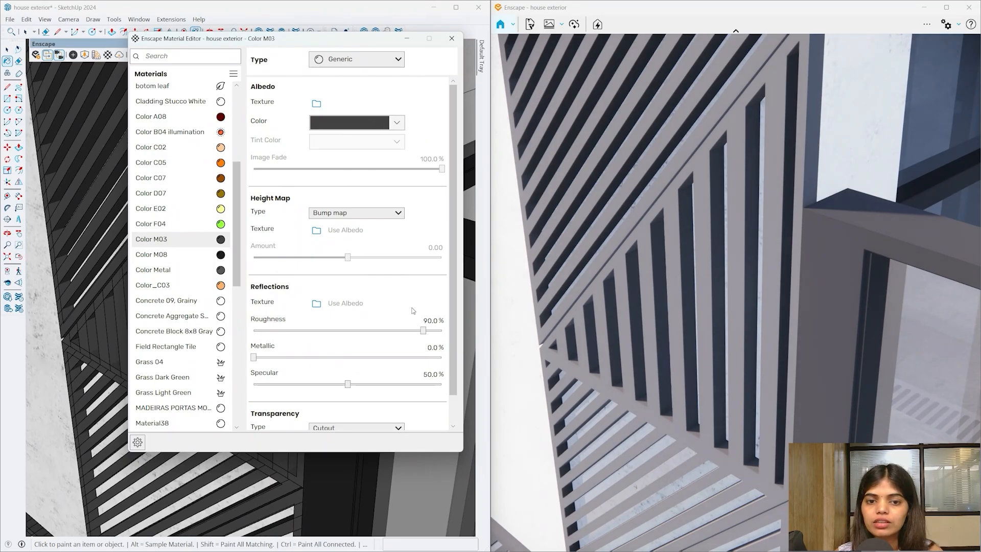
- Make Color M03 100% metallic with roughness 40
click(253, 360)
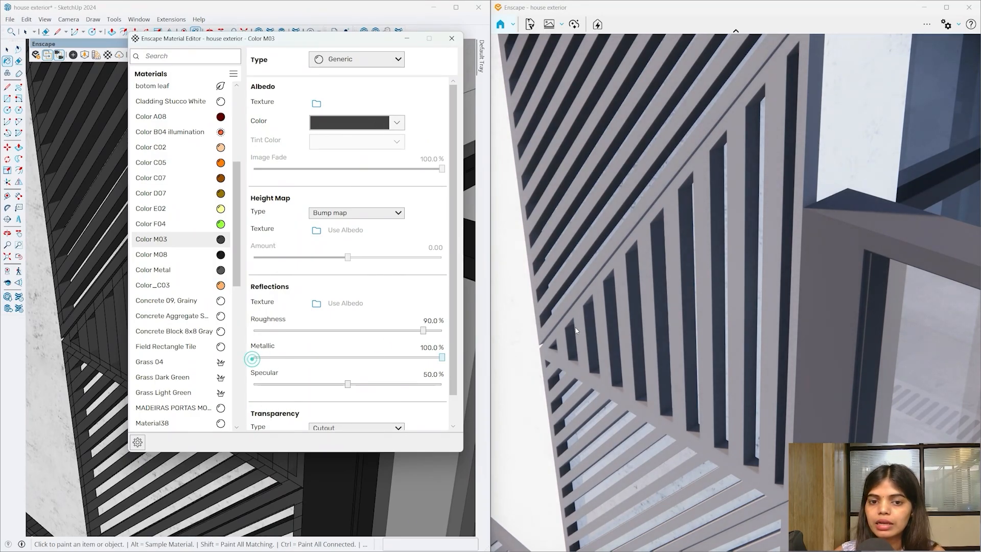
scroll(352, 463, down, 2)
mouse_move(352, 462)
middle_down()
mouse_move(331, 472)
mouse_move(317, 271)
middle_up()
scroll(87, 164, up, 5)
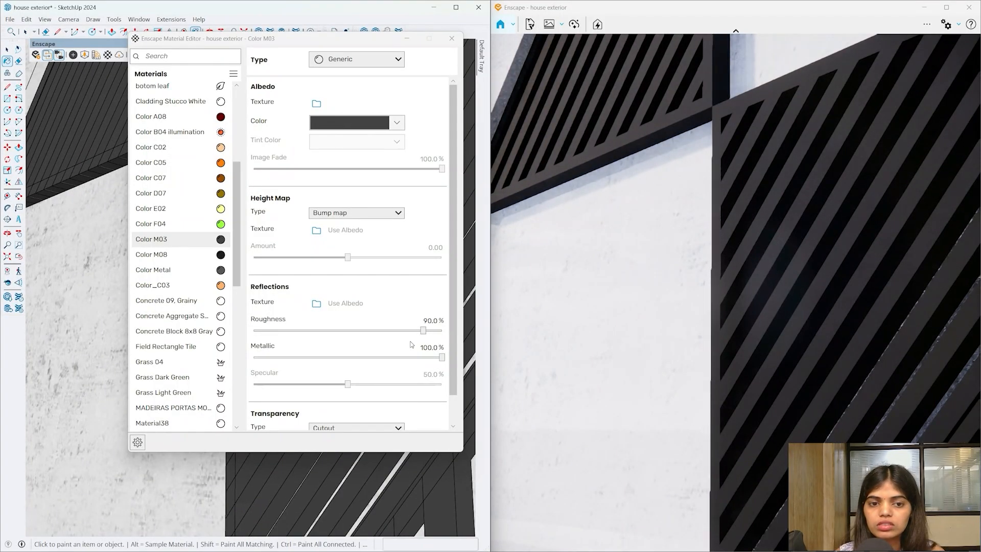
drag(423, 330, 336, 339)
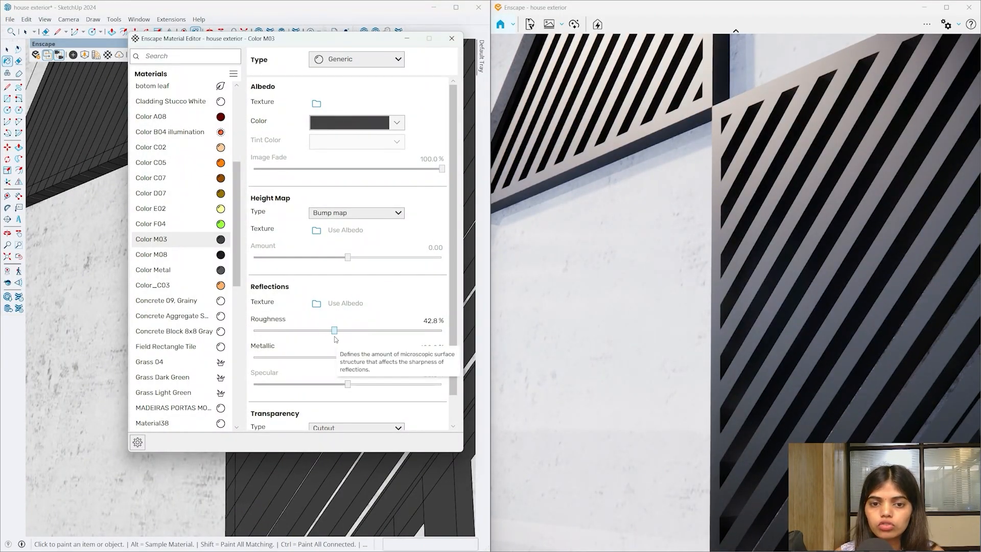
double_click(425, 320)
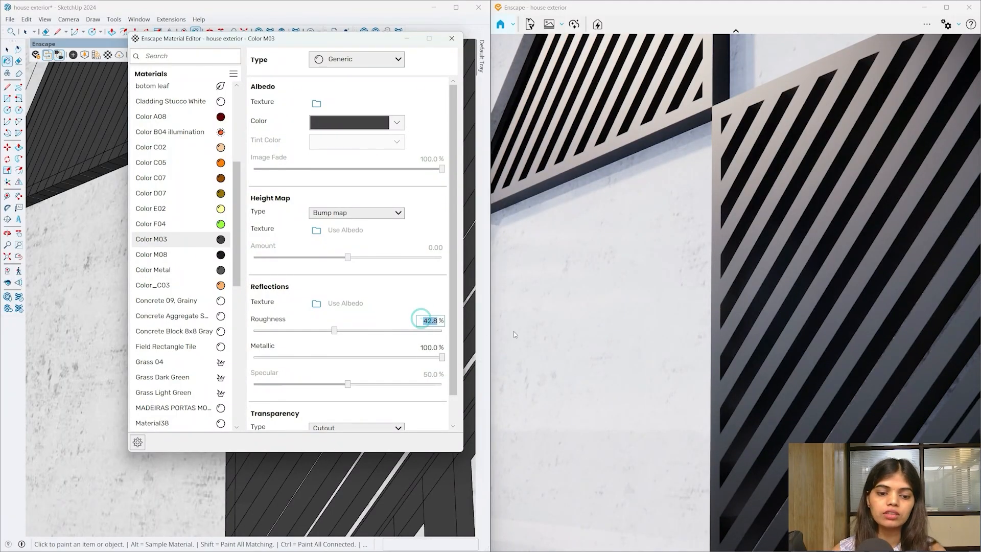
text(40)
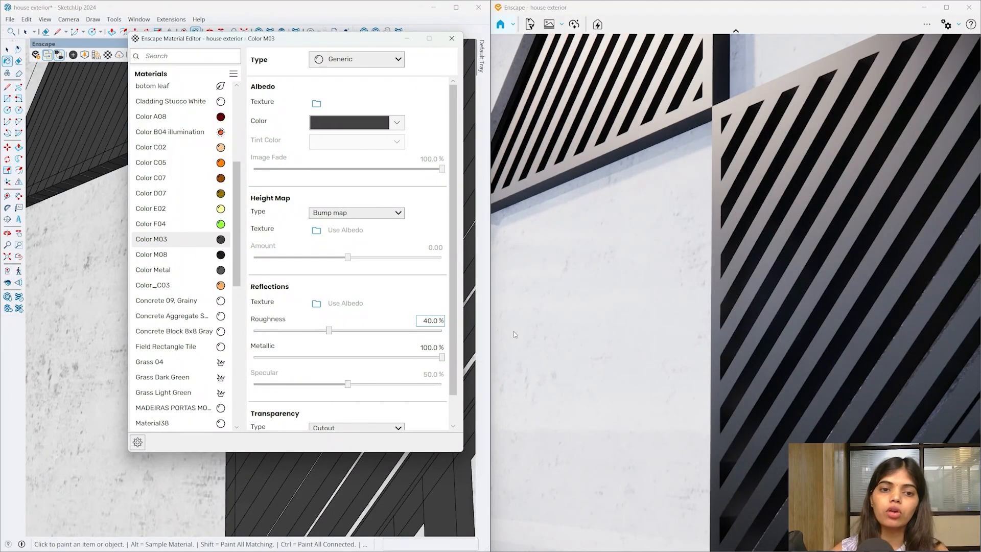
- Orbit around the facade and down toward the window glass
middle_drag(96, 294, 103, 327)
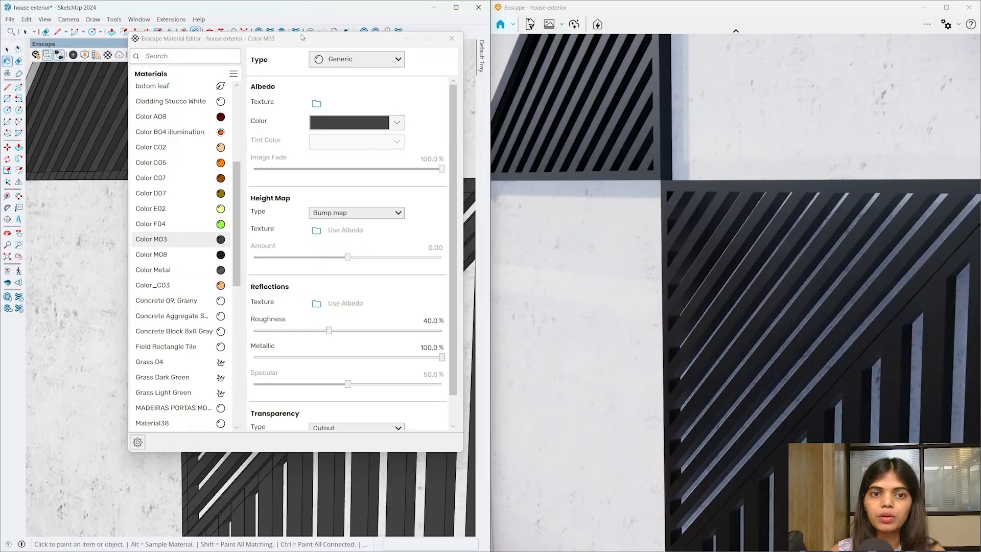
drag(301, 37, 640, 355)
mouse_move(329, 317)
middle_down()
mouse_move(285, 328)
mouse_move(197, 296)
mouse_move(232, 212)
mouse_move(306, 322)
mouse_move(249, 265)
mouse_move(280, 353)
mouse_move(359, 353)
middle_up()
scroll(215, 250, down, 4)
scroll(193, 238, down, 1)
scroll(368, 398, up, 4)
mouse_move(368, 399)
middle_down()
mouse_move(366, 353)
mouse_move(411, 396)
mouse_move(385, 368)
middle_up()
- Load the window's Translucent_Glass_Gray and change its type to Glass
alt+click(381, 361)
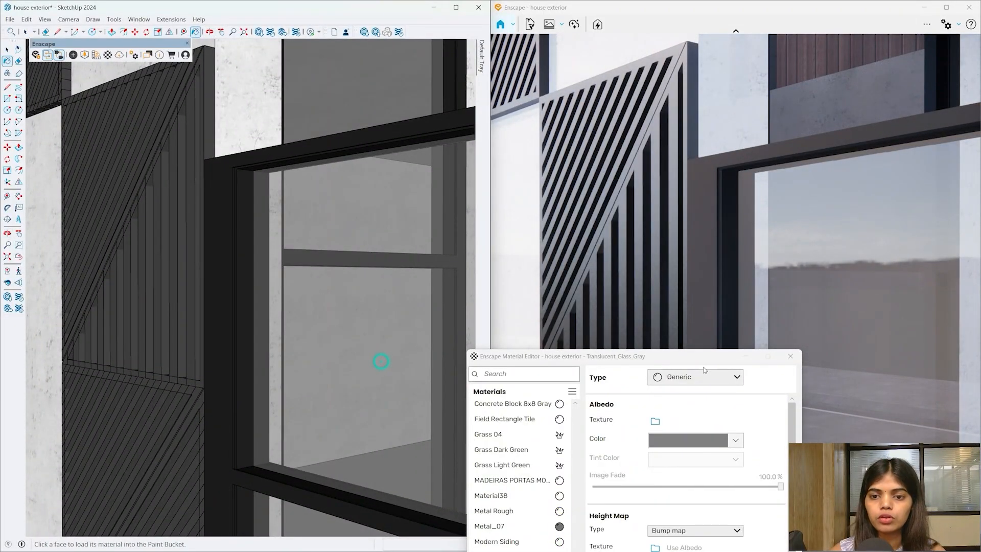
drag(703, 356, 297, 36)
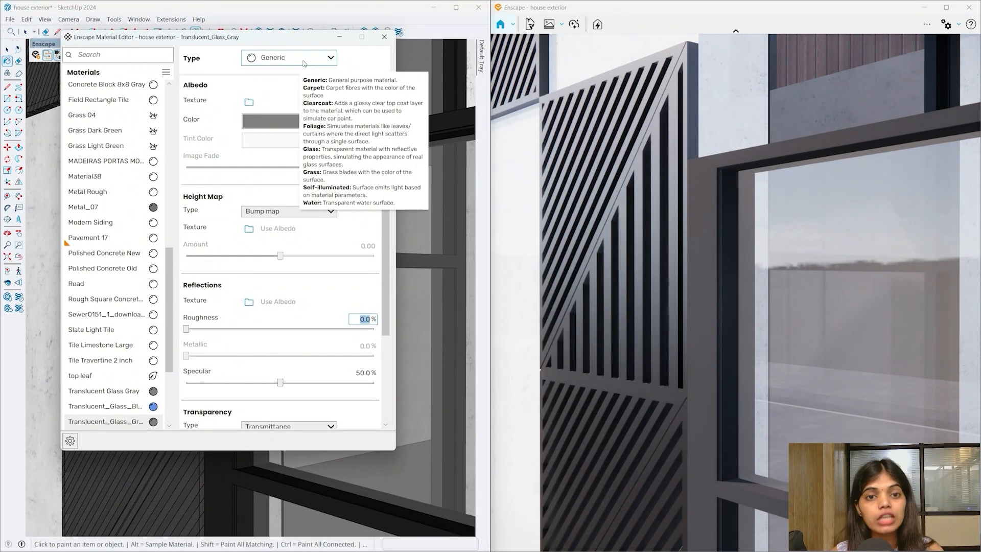
click(304, 58)
click(269, 145)
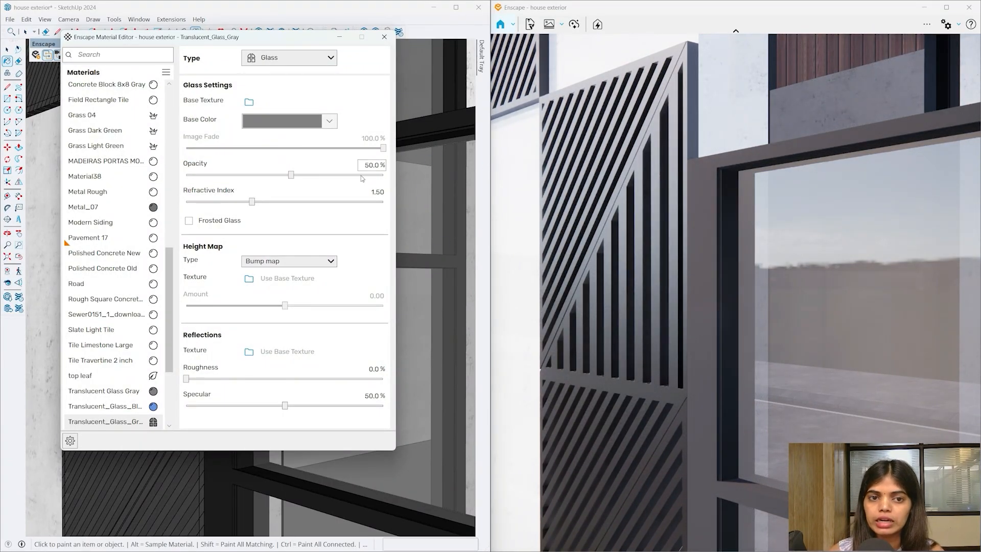
- Set the glass opacity to 34.8% and refractive index to 1.74, with frosting left off
drag(291, 175, 260, 192)
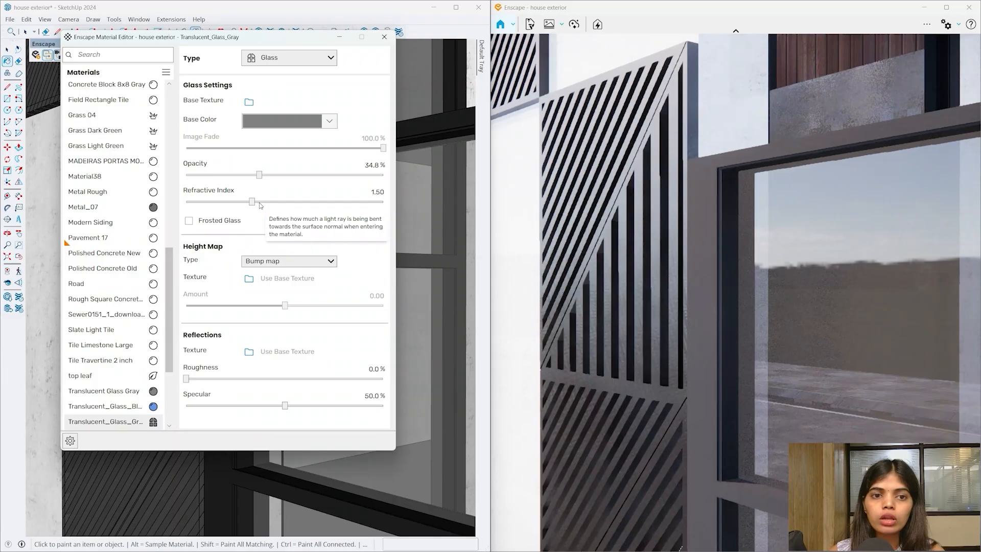
drag(253, 202, 284, 203)
scroll(460, 285, down, 2)
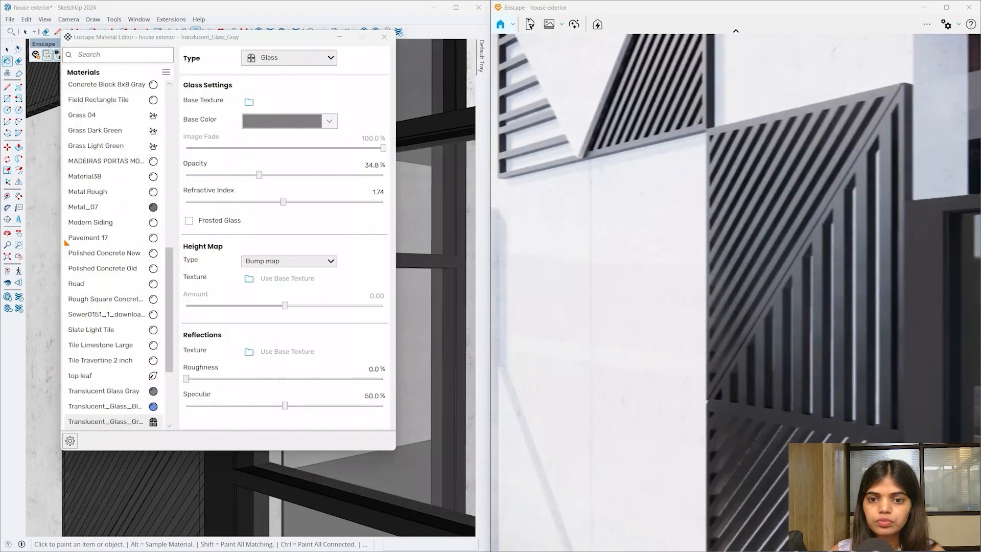
scroll(438, 274, down, 3)
scroll(295, 485, down, 3)
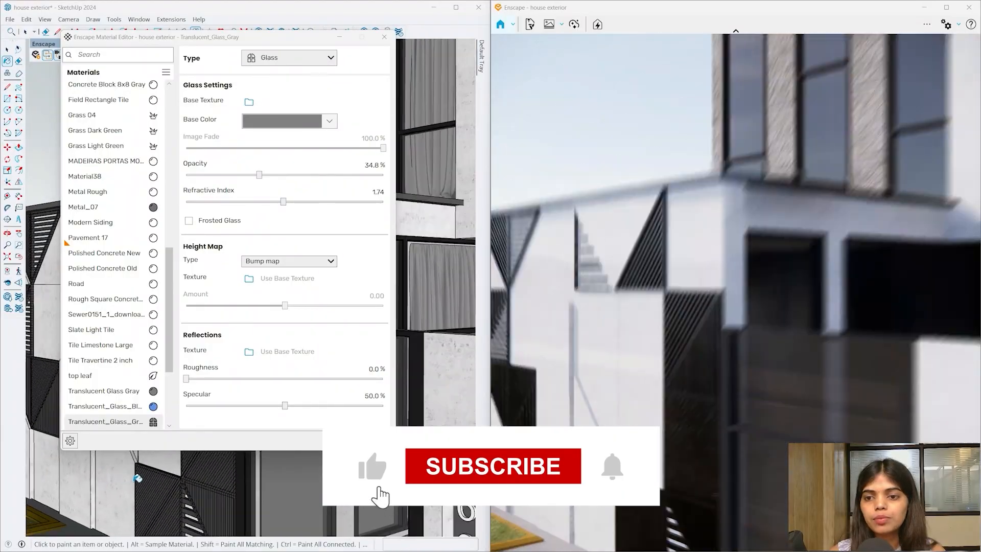
mouse_move(295, 485)
middle_down()
mouse_move(180, 418)
mouse_move(212, 410)
mouse_move(196, 453)
middle_up()
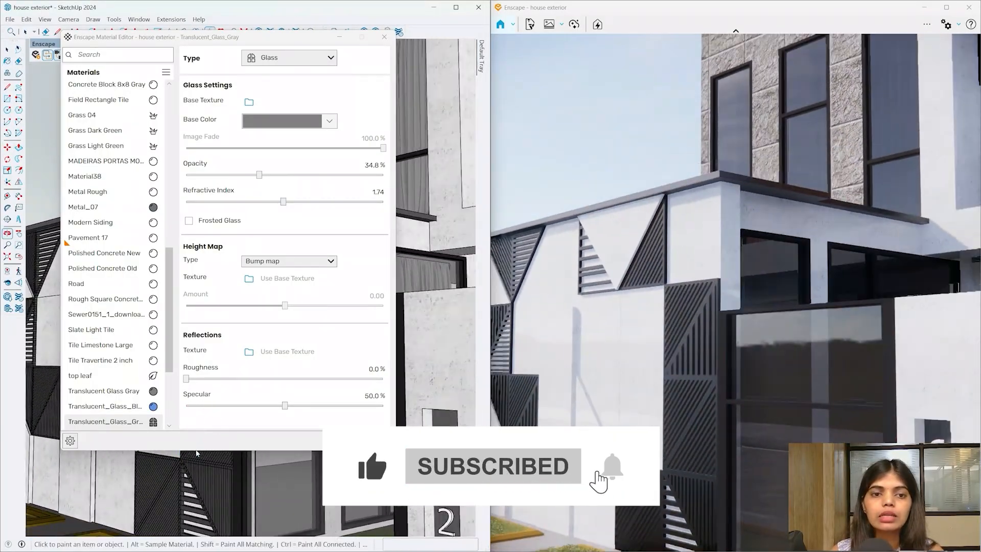
click(189, 221)
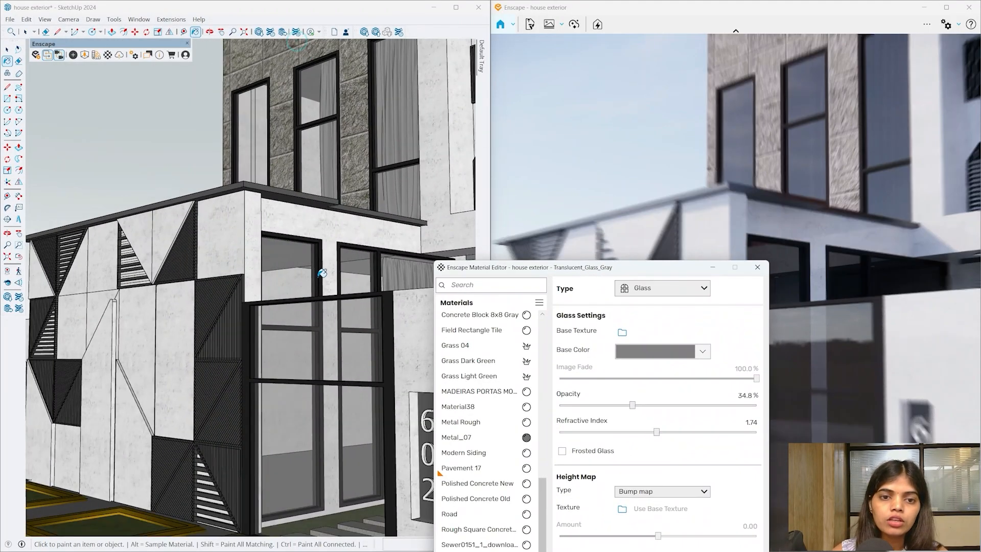
- Orbit around to the garage door and close the Material Editor
middle_drag(324, 273, 162, 286)
scroll(162, 286, down, 3)
scroll(362, 451, up, 4)
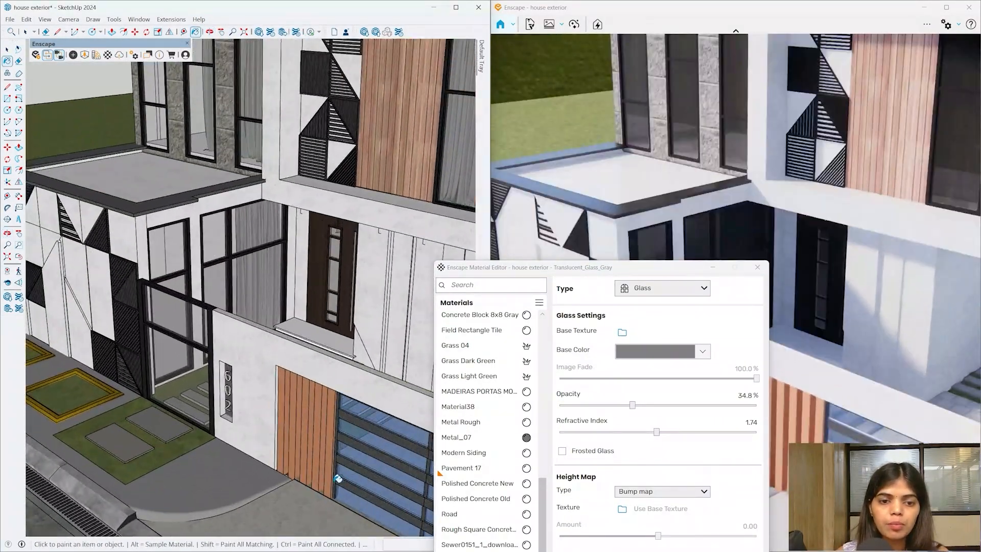
middle_drag(335, 477, 308, 435)
scroll(259, 280, up, 10)
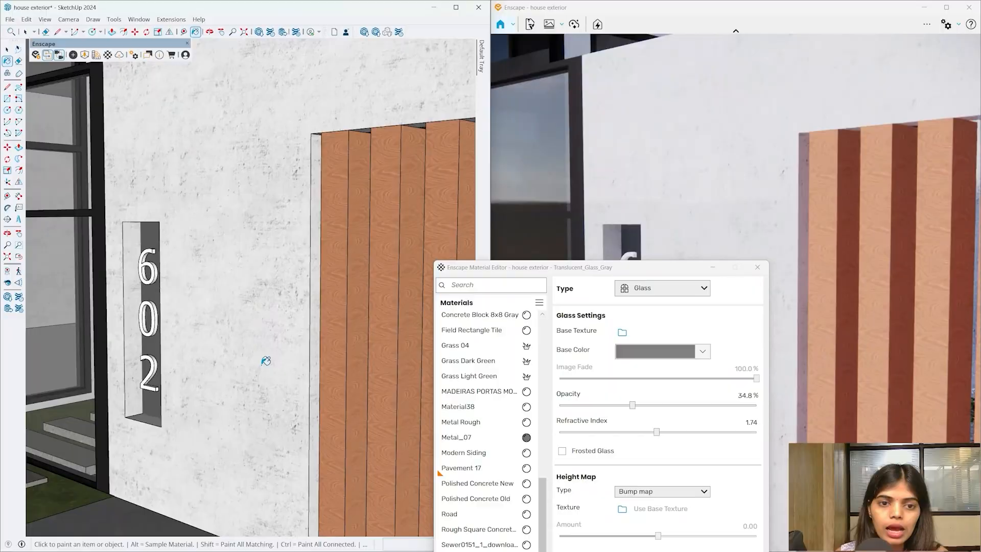
mouse_move(275, 334)
middle_down()
mouse_move(274, 267)
mouse_move(232, 324)
mouse_move(263, 327)
mouse_move(244, 352)
mouse_move(273, 301)
mouse_move(252, 335)
mouse_move(55, 301)
middle_up()
click(757, 267)
- Activate the Paint Bucket and move in closer on the glass-paneled garage door
scroll(250, 304, down, 5)
scroll(273, 300, down, 6)
scroll(284, 324, up, 10)
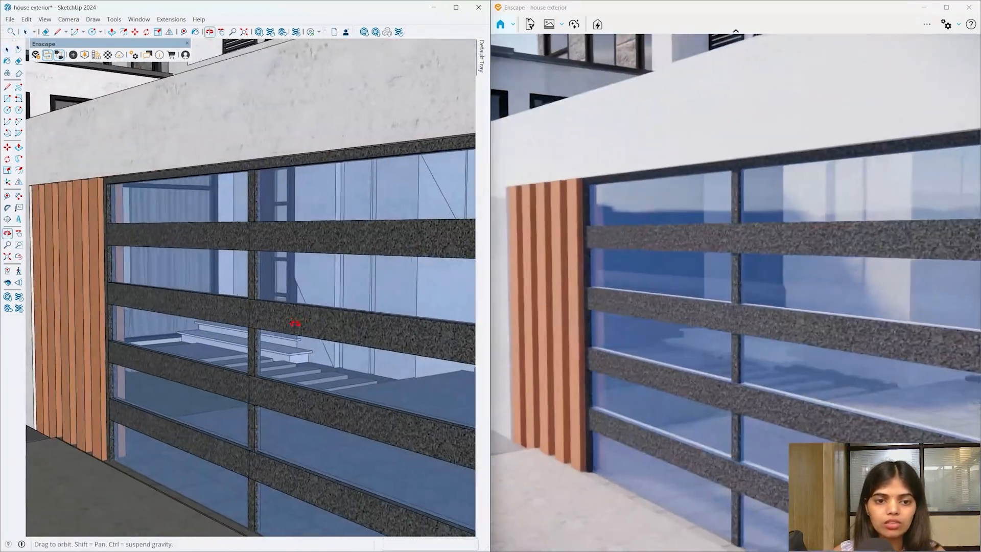
key(b)
middle_drag(303, 300, 302, 274)
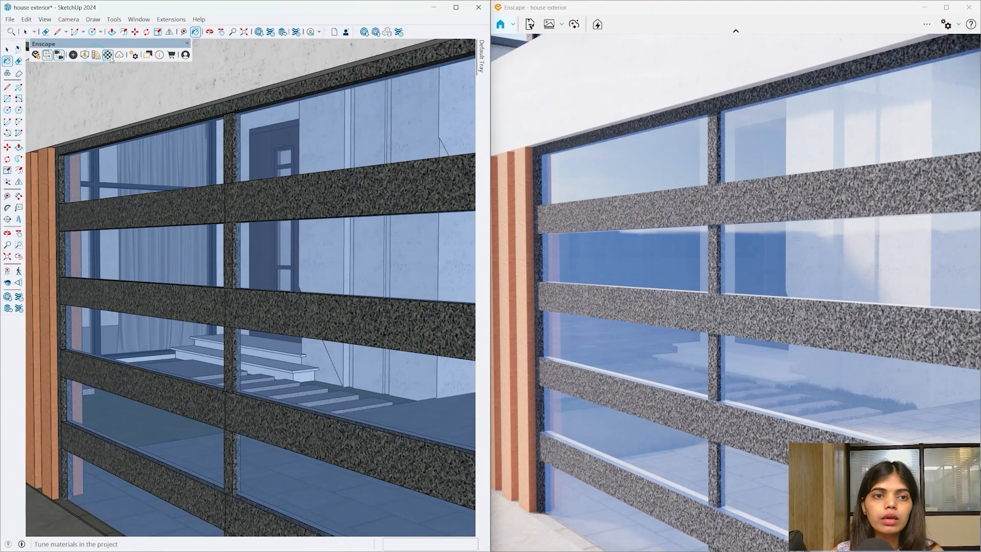
- Load Translucent_Glass_Blue, make it a Glass type, and give it a grey base colour
click(655, 287)
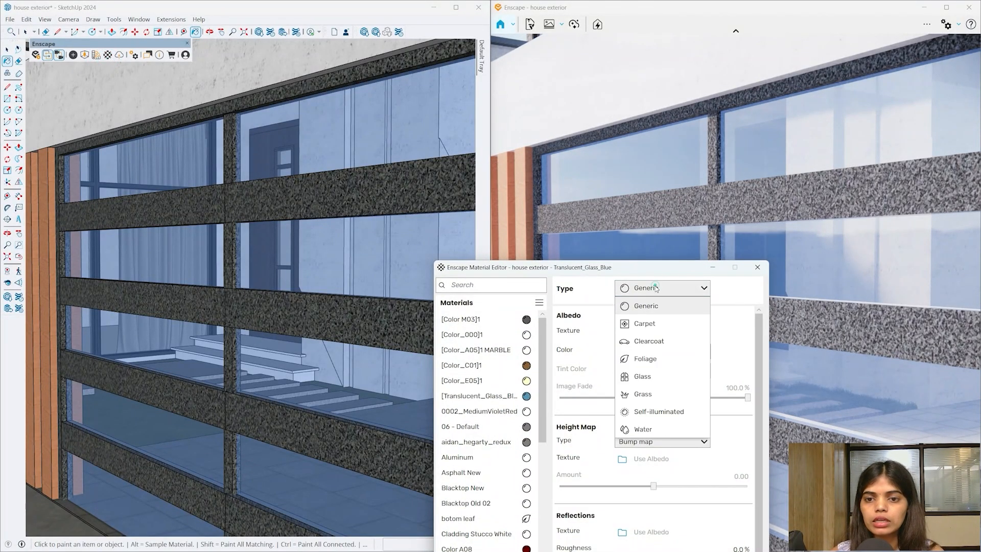
click(644, 376)
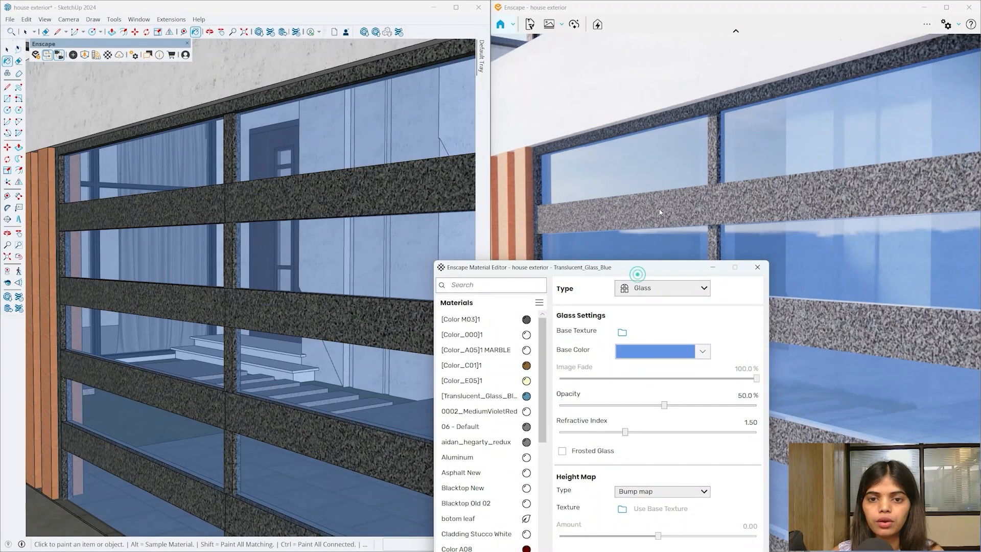
drag(678, 271, 473, 67)
click(465, 147)
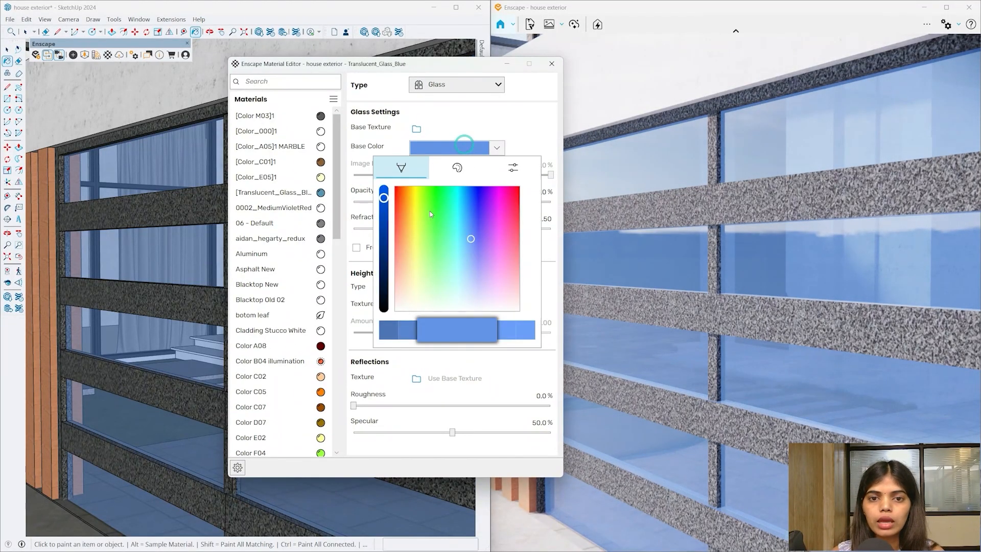
drag(473, 251, 475, 343)
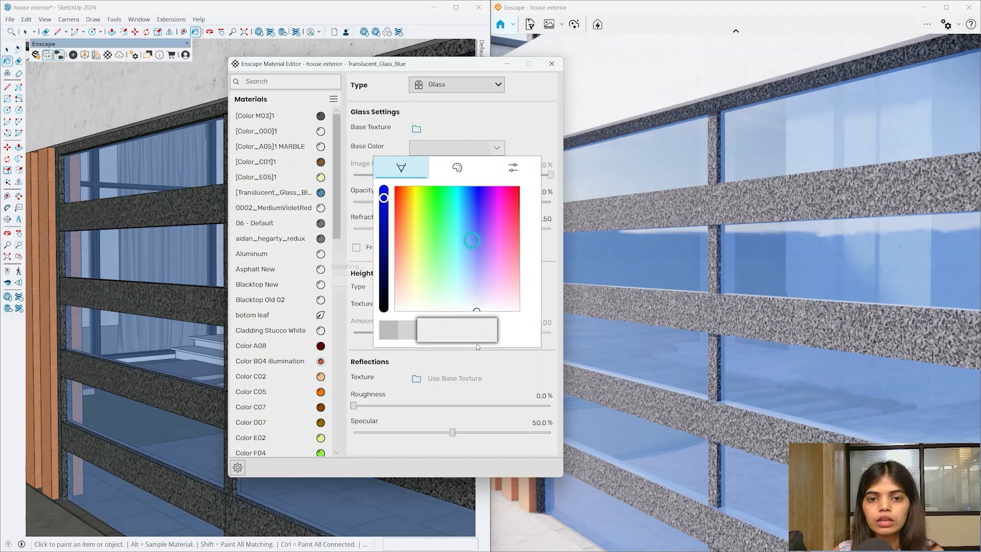
click(515, 126)
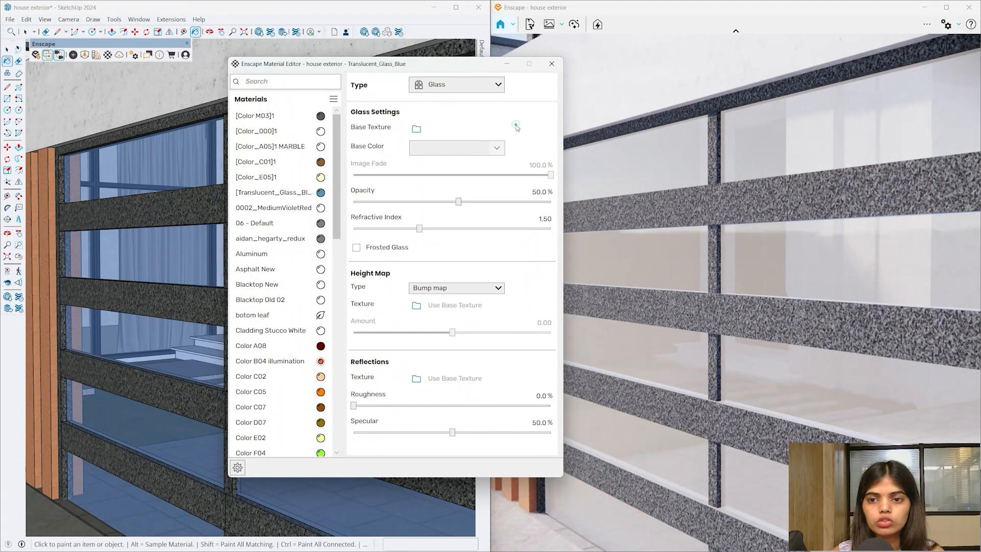
click(456, 150)
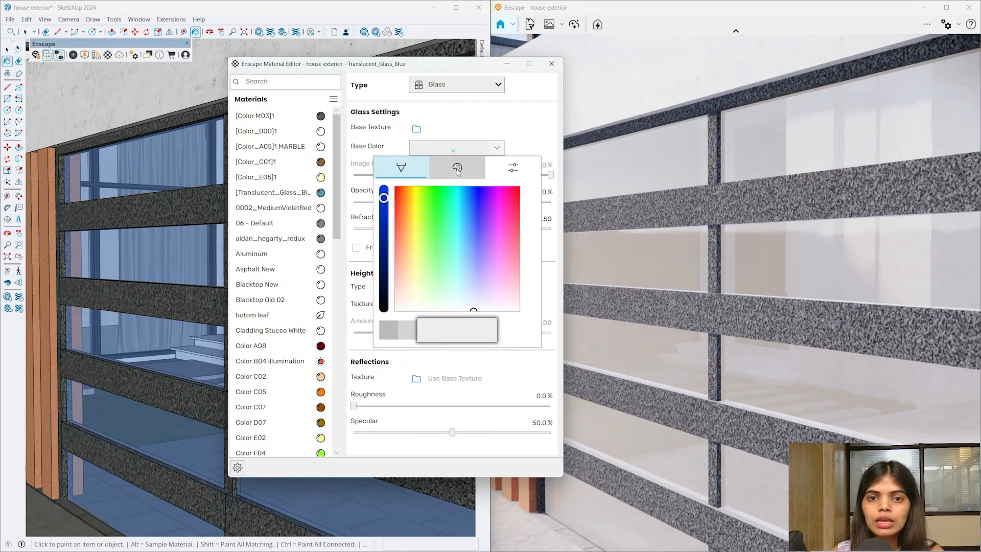
click(389, 335)
click(513, 121)
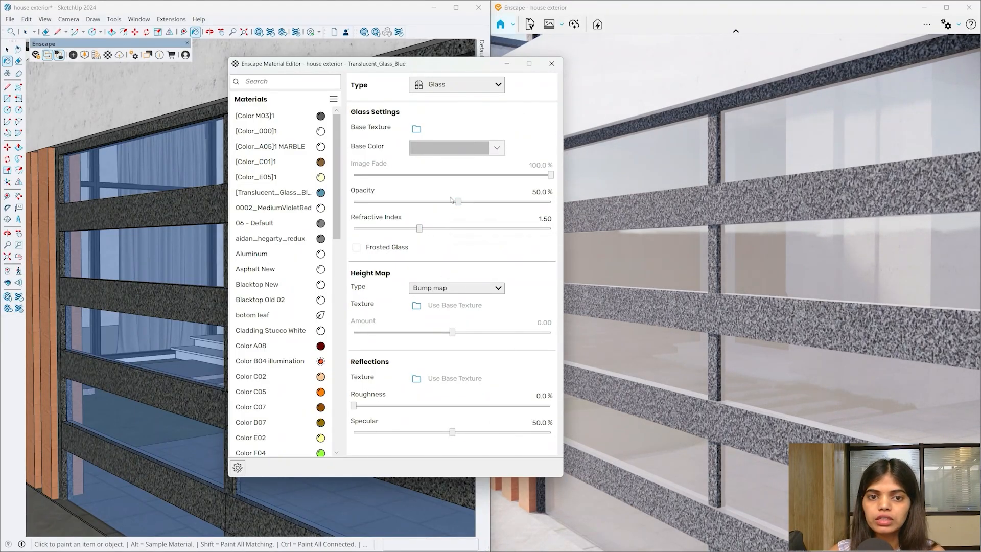
- Set the garage glass to 34.2% opacity and 1.60 refractive index, then close the editor
drag(468, 202, 425, 202)
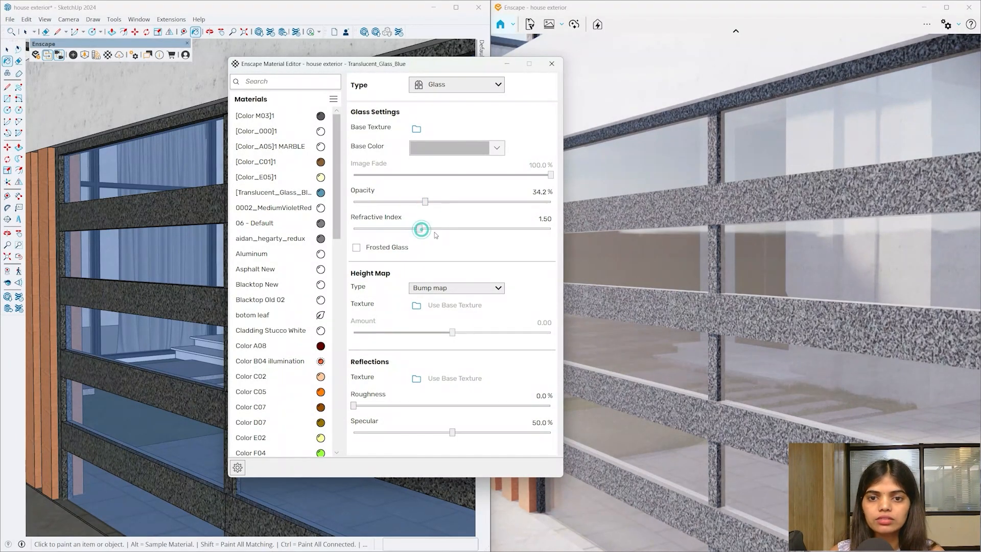
click(421, 228)
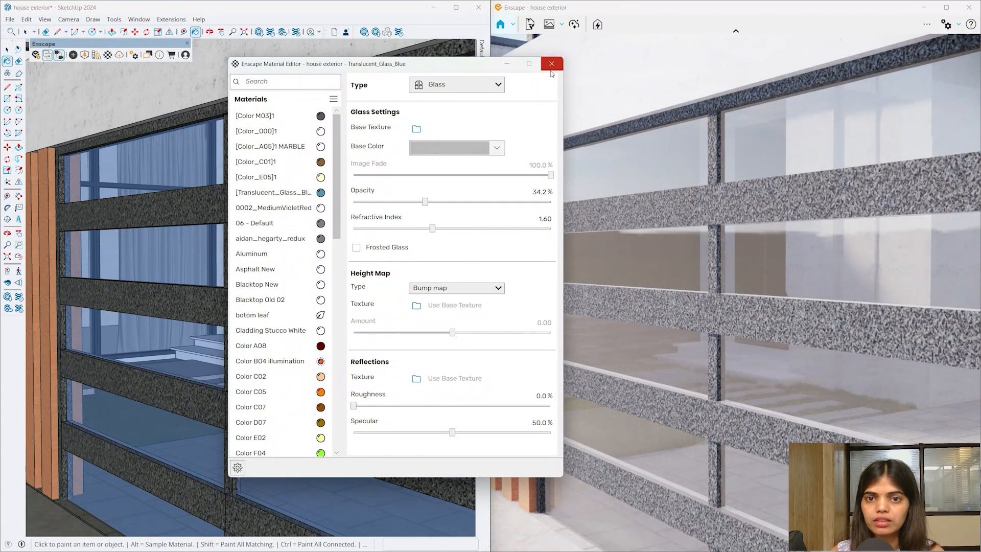
click(552, 64)
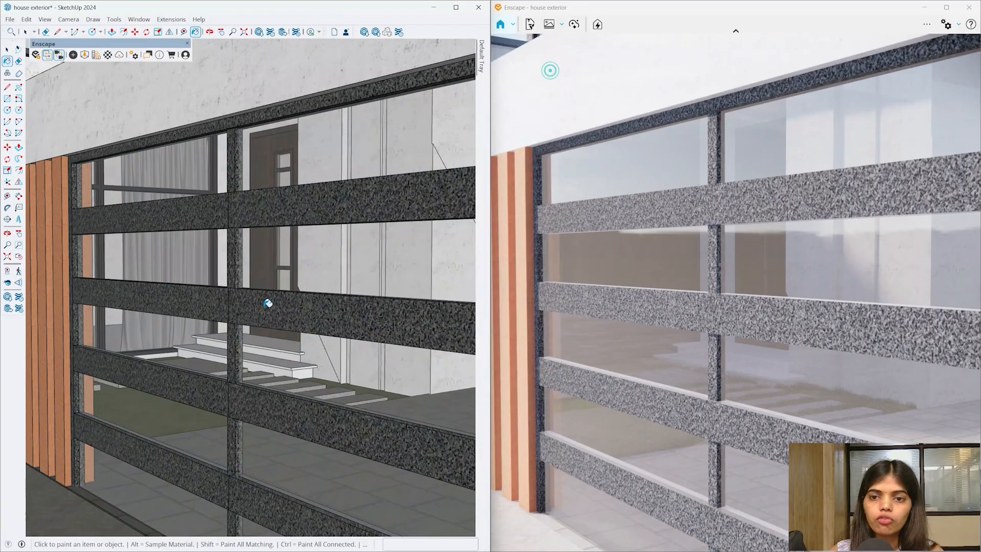
- Orbit and zoom around the garage and house to inspect the see-through grey door glass
mouse_move(267, 304)
middle_down()
mouse_move(315, 335)
mouse_move(396, 273)
mouse_move(339, 234)
mouse_move(244, 264)
mouse_move(306, 332)
mouse_move(276, 285)
mouse_move(295, 327)
mouse_move(279, 310)
middle_up()
scroll(191, 274, down, 2)
scroll(190, 274, down, 3)
mouse_move(190, 274)
middle_down()
mouse_move(152, 289)
mouse_move(146, 271)
mouse_move(155, 297)
mouse_move(302, 389)
mouse_move(525, 381)
mouse_move(240, 283)
mouse_move(243, 227)
middle_up()
scroll(147, 271, down, 2)
scroll(245, 227, up, 5)
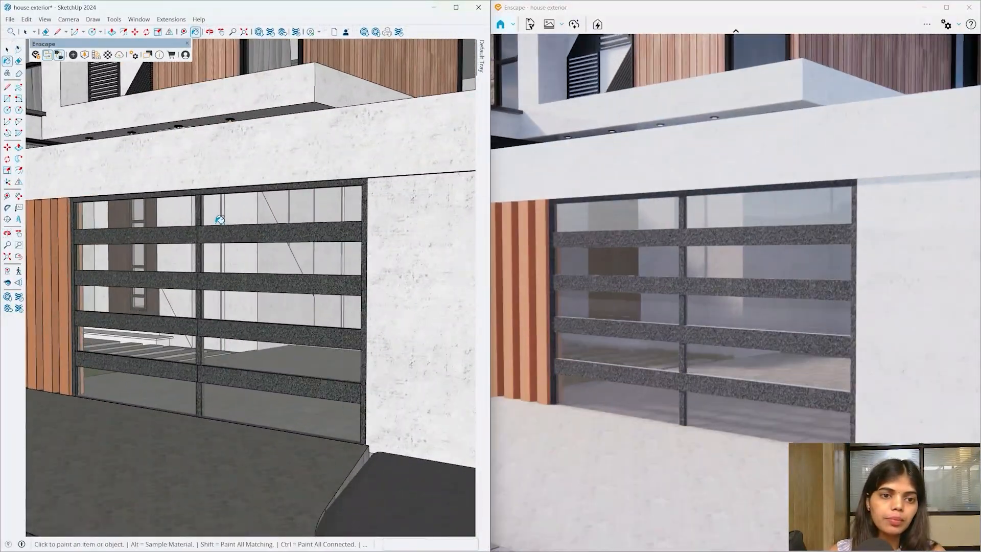
scroll(220, 219, up, 6)
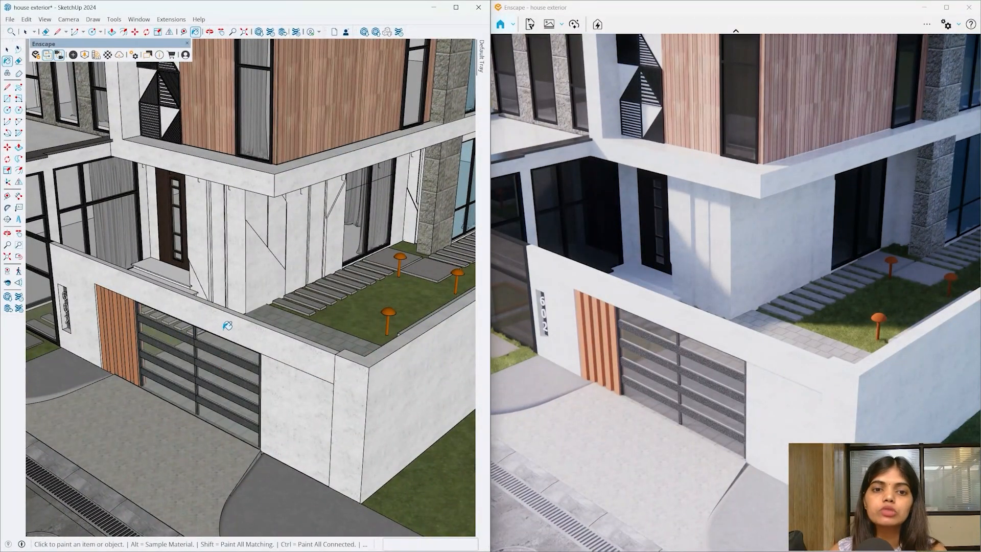
scroll(227, 325, down, 8)
middle_drag(263, 409, 321, 333)
scroll(120, 351, up, 5)
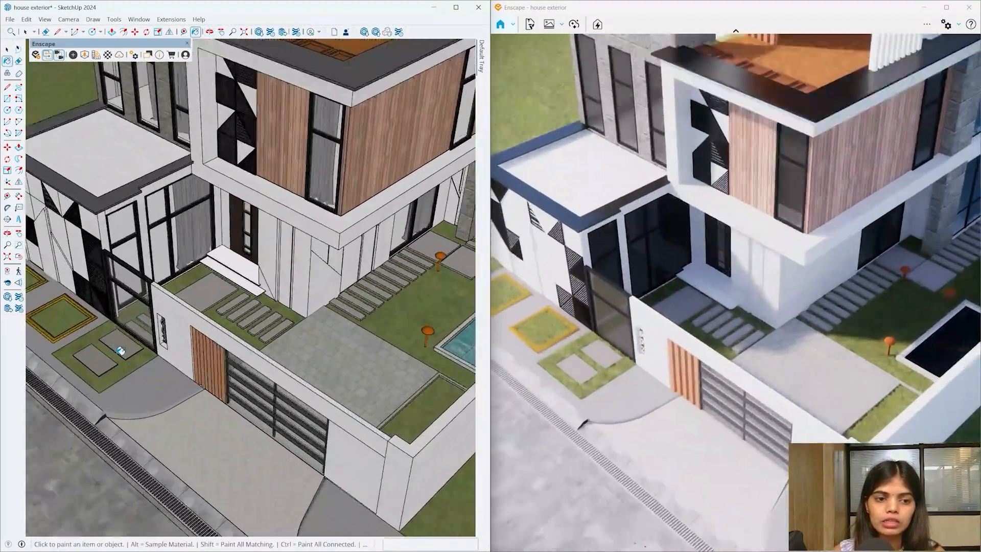
scroll(121, 350, up, 8)
- Inspect the stepping-stone groups and paint the square slab with the stone texture
key(space)
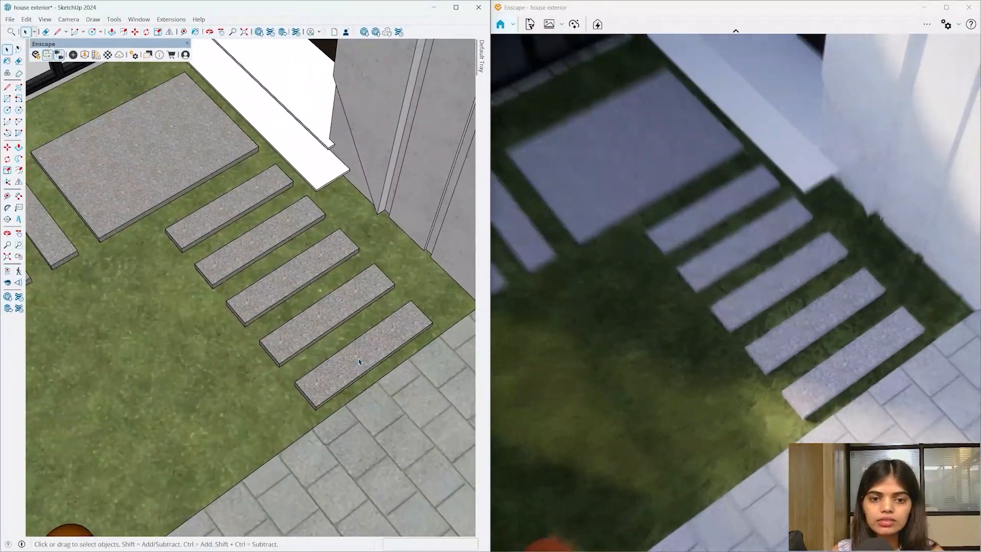
double_click(359, 361)
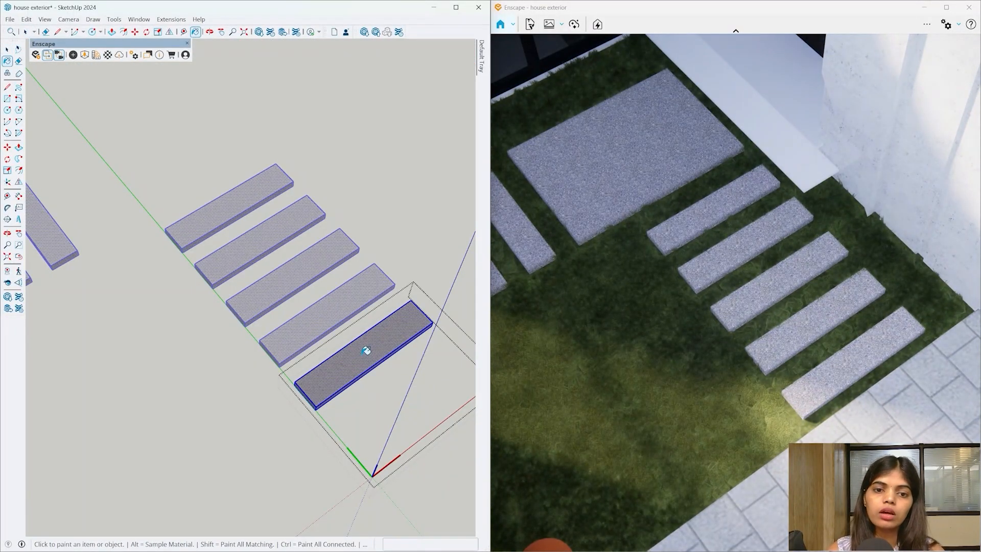
key(space)
key(Escape)
scroll(362, 355, down, 2)
double_click(186, 218)
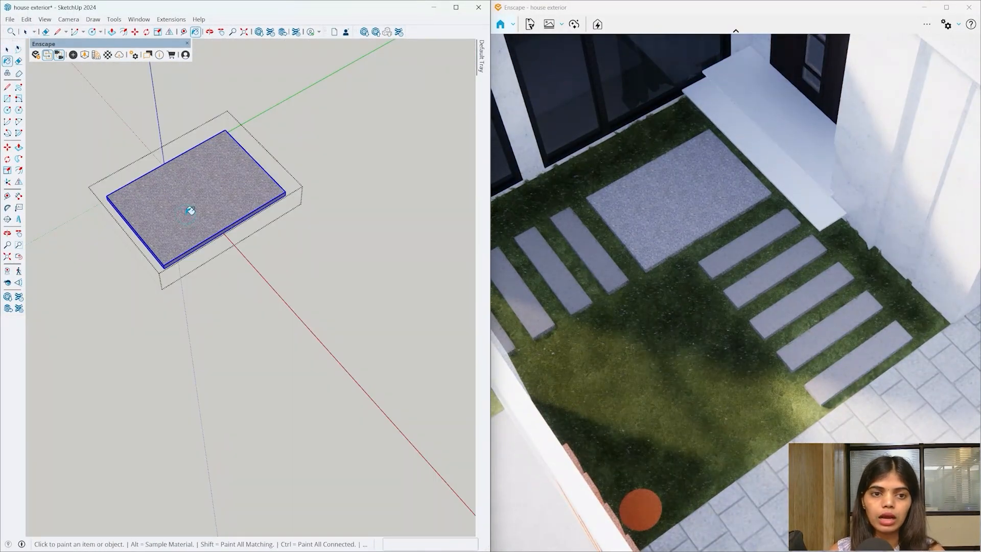
click(190, 211)
key(space)
key(Escape)
scroll(175, 278, down, 5)
scroll(409, 262, up, 5)
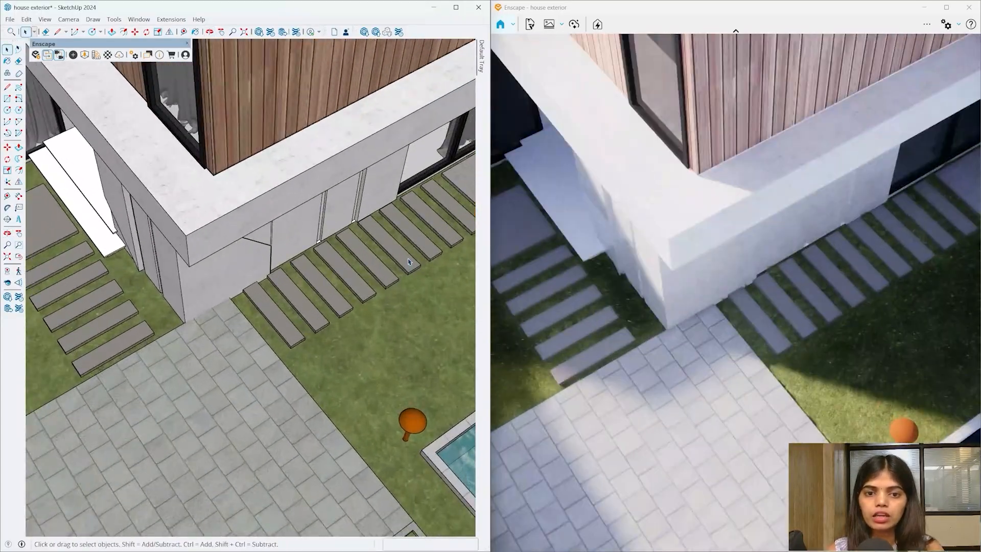
double_click(409, 262)
key(space)
key(Escape)
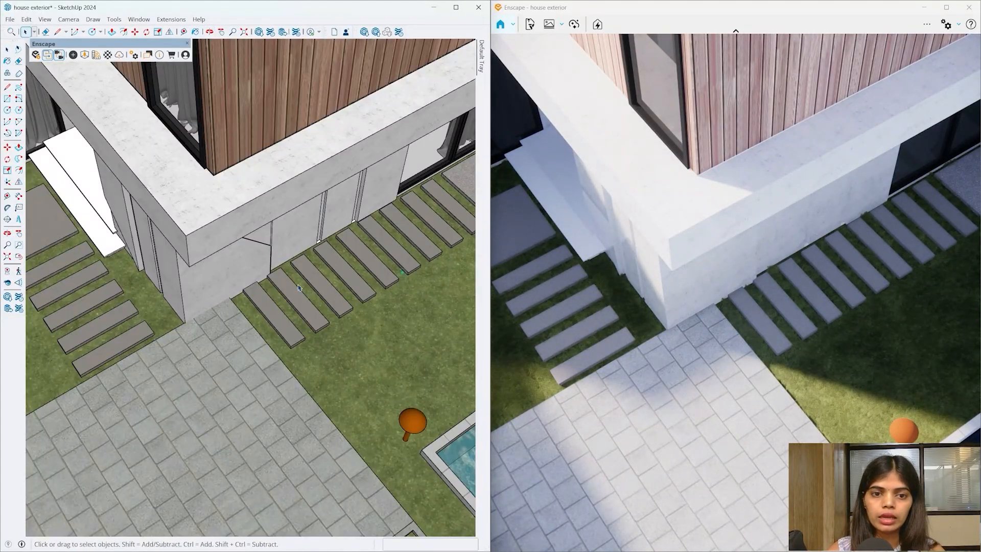
scroll(225, 280, down, 5)
- Open the right-hand stone groups and the lower square stone to inspect them
middle_drag(225, 280, 204, 251)
scroll(427, 253, up, 5)
scroll(427, 254, up, 5)
double_click(422, 266)
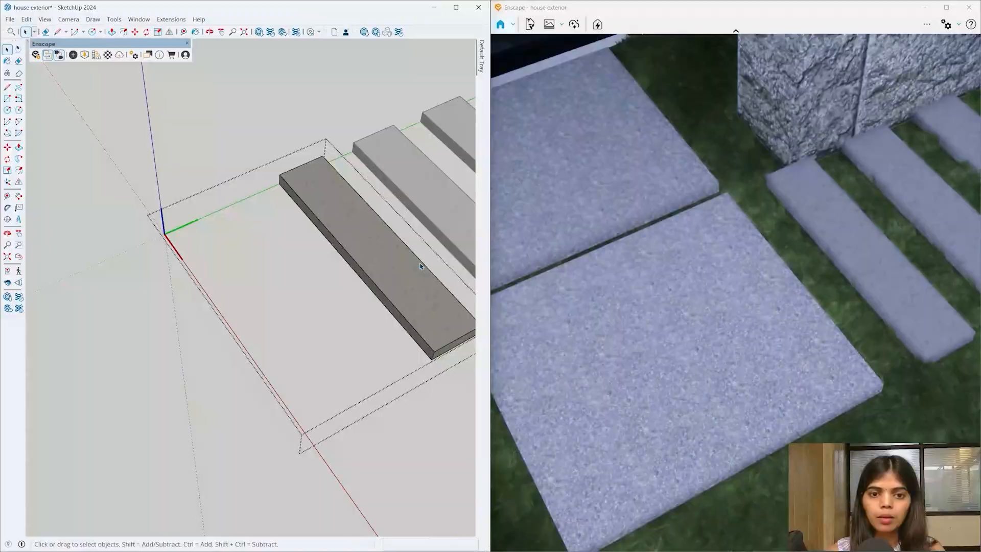
scroll(417, 262, down, 4)
mouse_move(417, 264)
middle_down()
mouse_move(433, 293)
mouse_move(416, 283)
middle_up()
scroll(416, 282, up, 3)
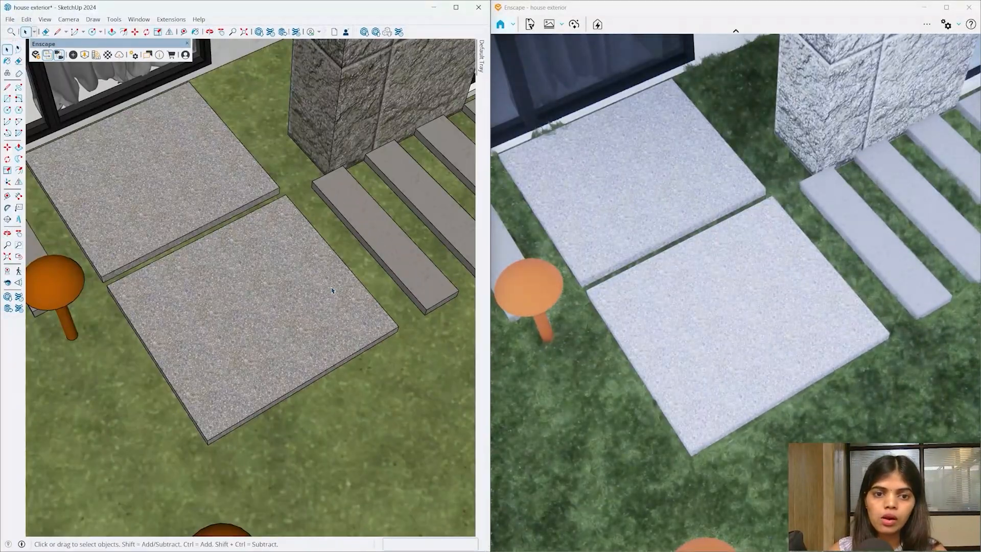
double_click(331, 290)
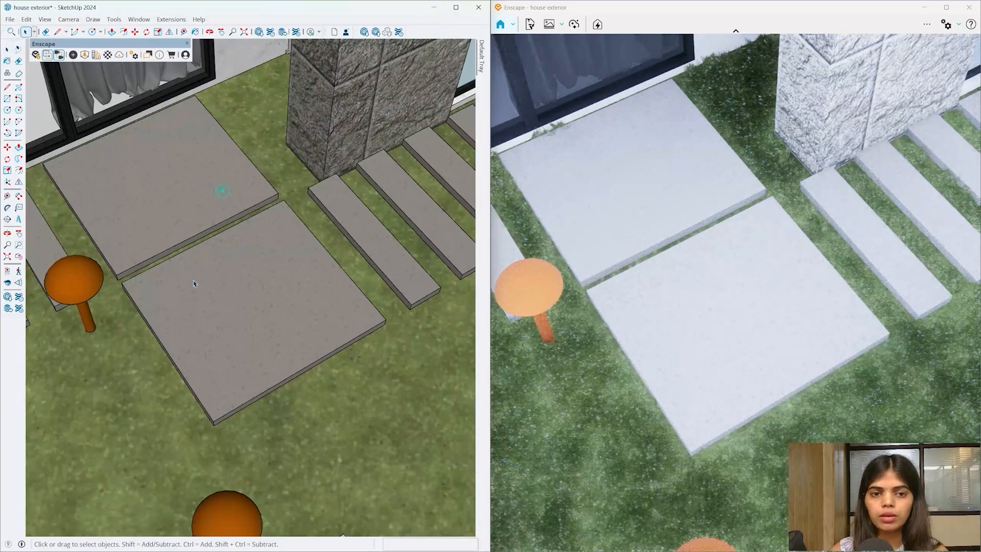
scroll(433, 196, down, 5)
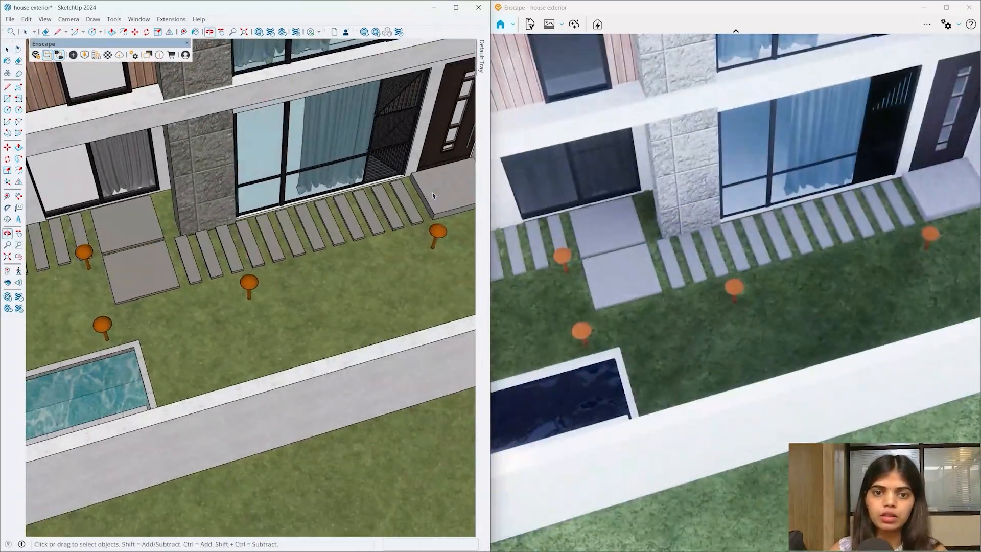
- Open the slab, paving stone and a front paver slab to inspect each on its own
key(space)
double_click(433, 196)
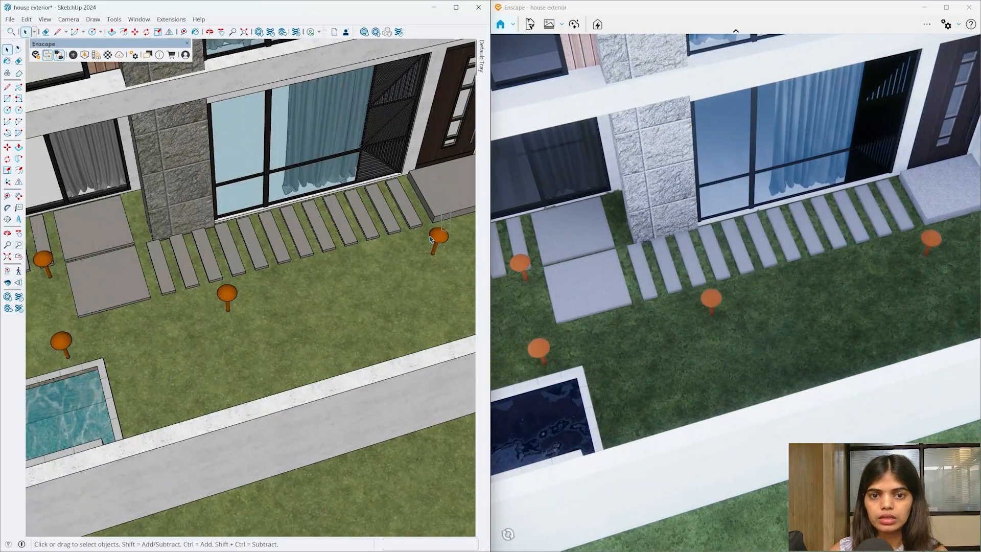
scroll(402, 229, down, 5)
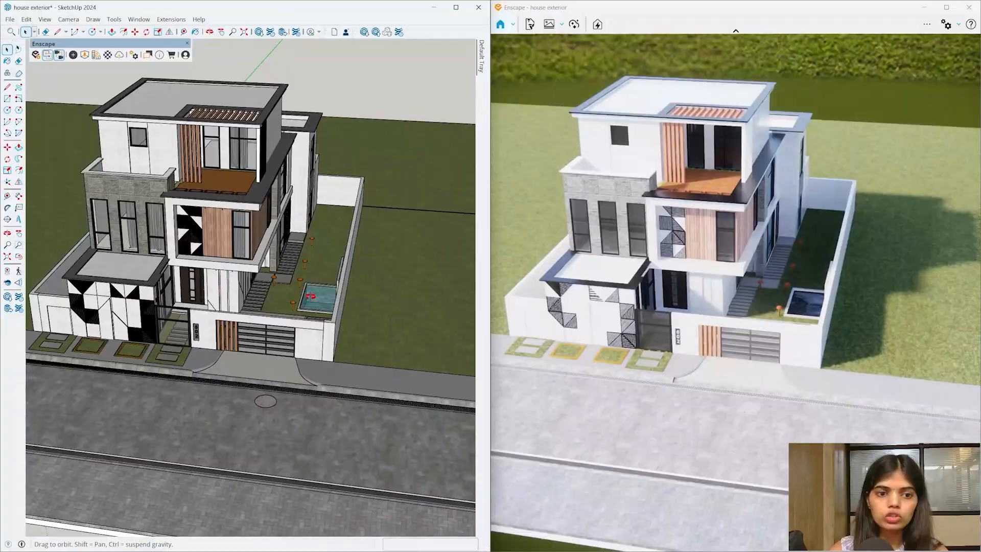
mouse_move(310, 297)
middle_down()
mouse_move(489, 394)
mouse_move(490, 434)
middle_up()
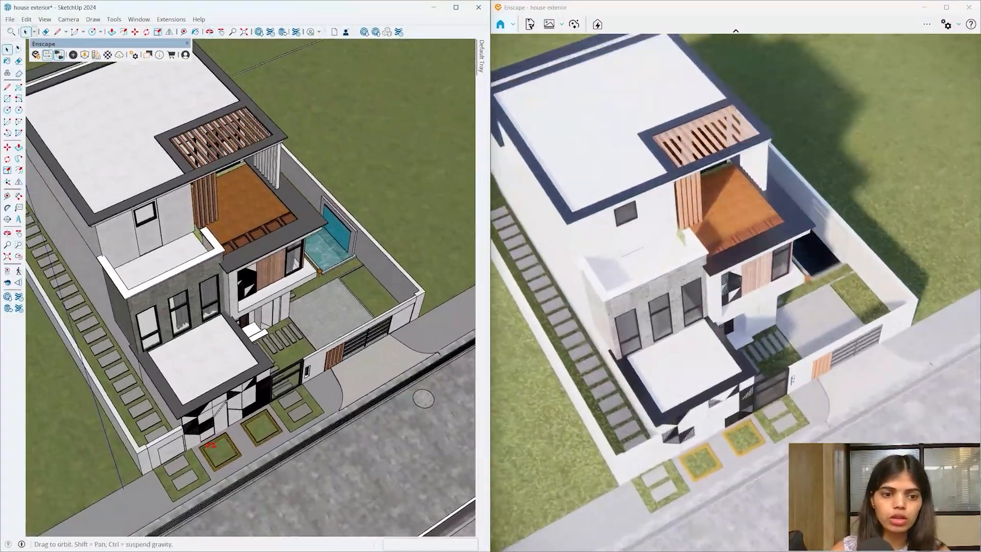
scroll(192, 462, up, 6)
key(space)
double_click(210, 469)
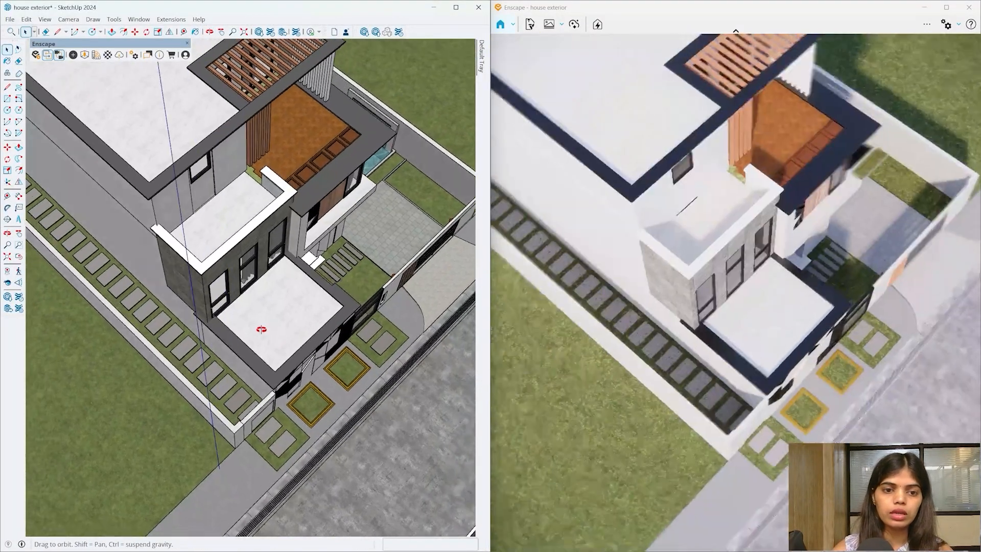
mouse_move(259, 328)
middle_down()
mouse_move(232, 313)
mouse_move(335, 335)
mouse_move(468, 247)
middle_up()
scroll(296, 389, up, 10)
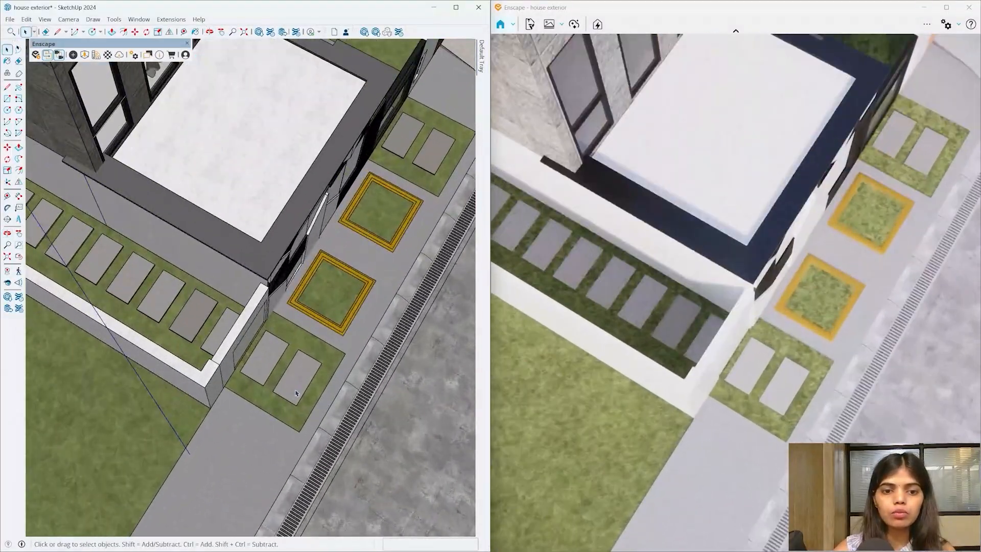
key(space)
double_click(296, 392)
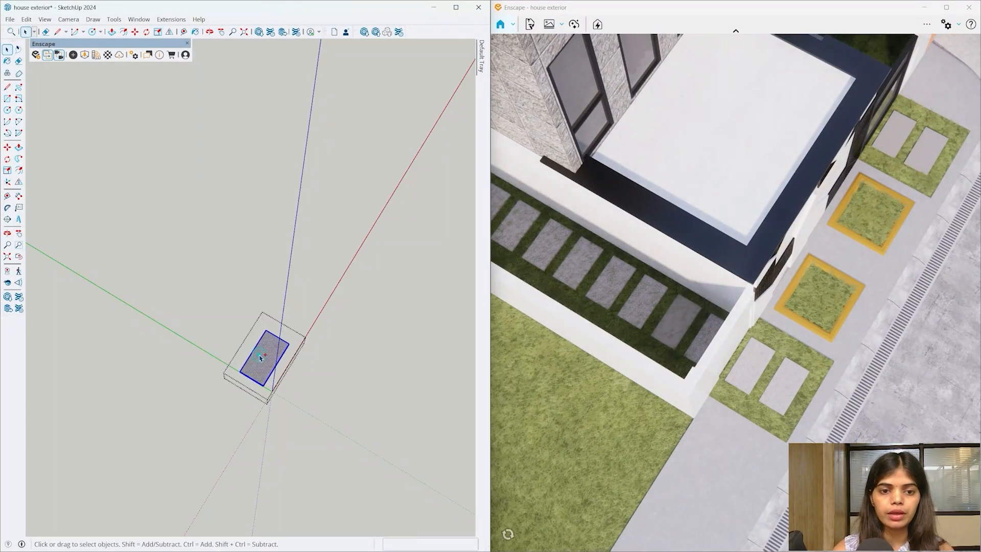
key(space)
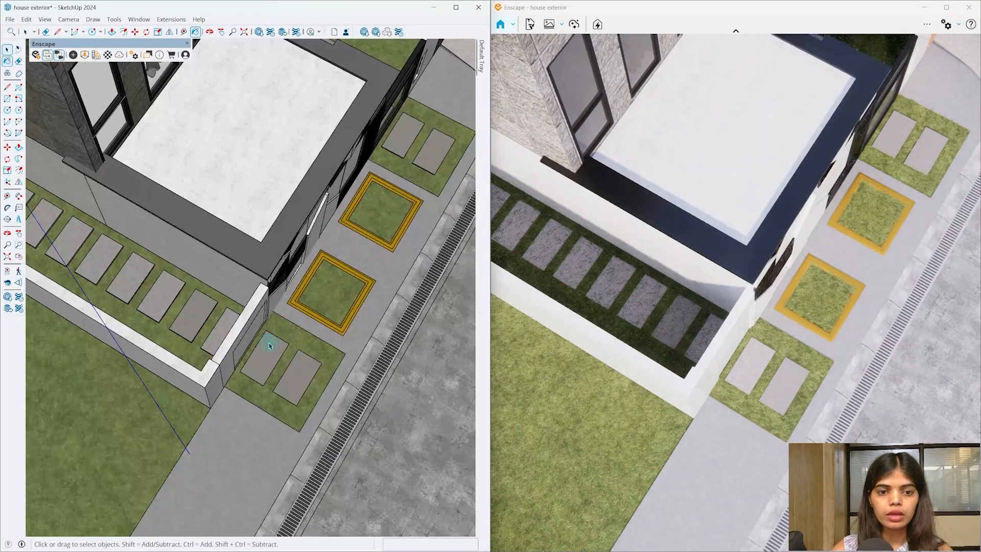
scroll(269, 346, down, 4)
- From a squared top-down view, window-select the front row of pavers and delete them
mouse_move(269, 346)
middle_down()
mouse_move(481, 431)
mouse_move(480, 490)
middle_up()
scroll(368, 332, down, 3)
middle_drag(372, 306, 367, 355)
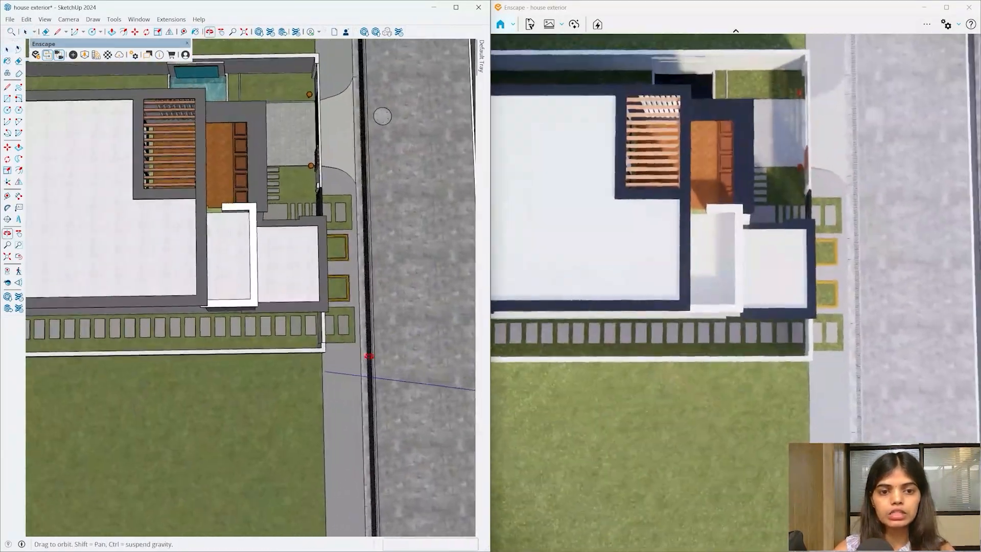
scroll(368, 354, down, 3)
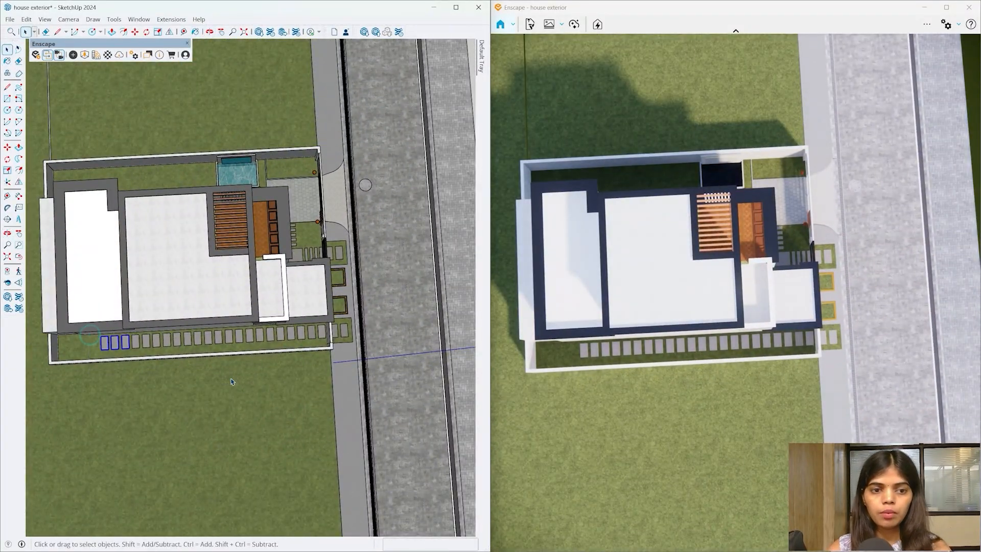
middle_drag(243, 356, 146, 350)
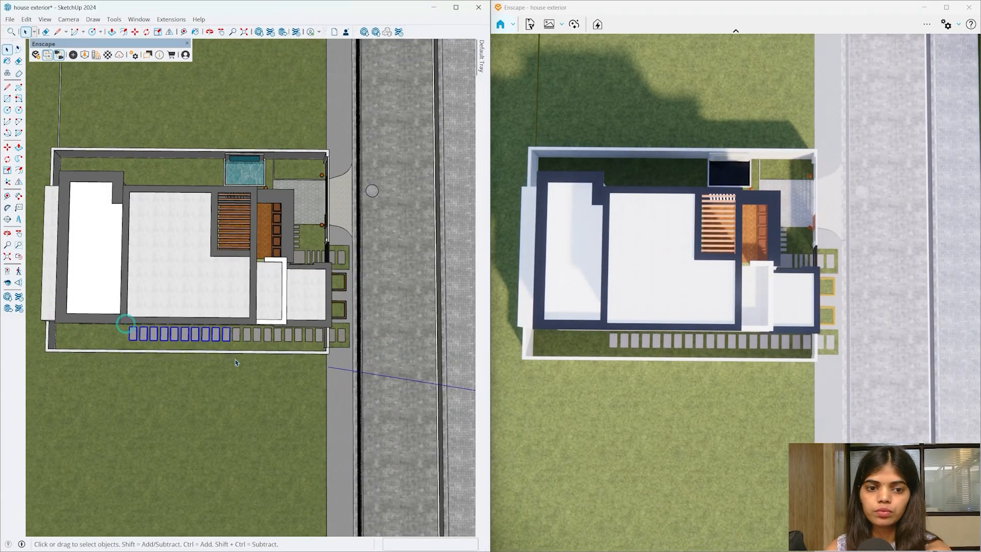
scroll(236, 362, up, 1)
drag(227, 324, 325, 369)
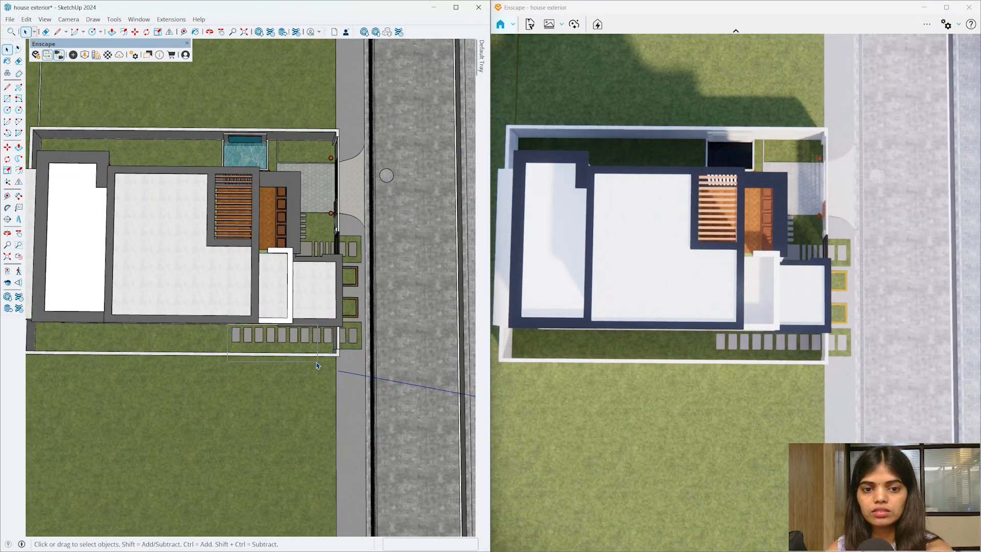
key(Delete)
scroll(314, 365, up, 2)
- Open one of the remaining corner pavers, select its face, and exit the group
click(316, 335)
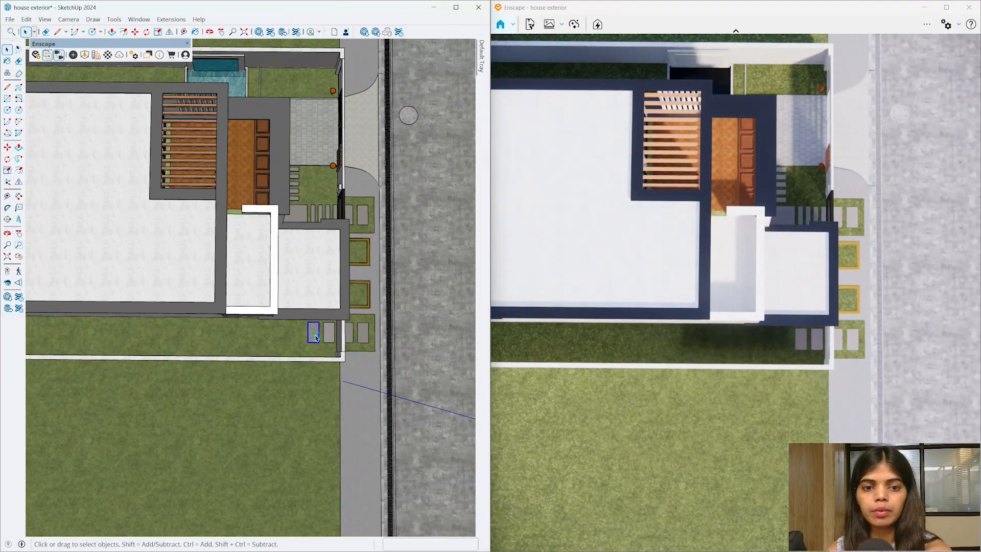
scroll(328, 334, up, 2)
double_click(328, 333)
click(329, 335)
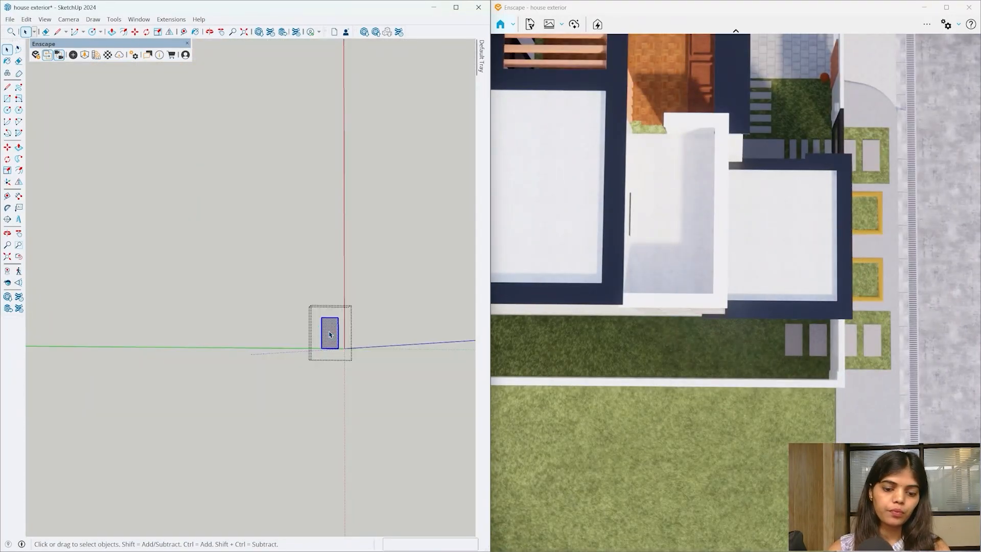
key(space)
key(Escape)
scroll(307, 332, up, 4)
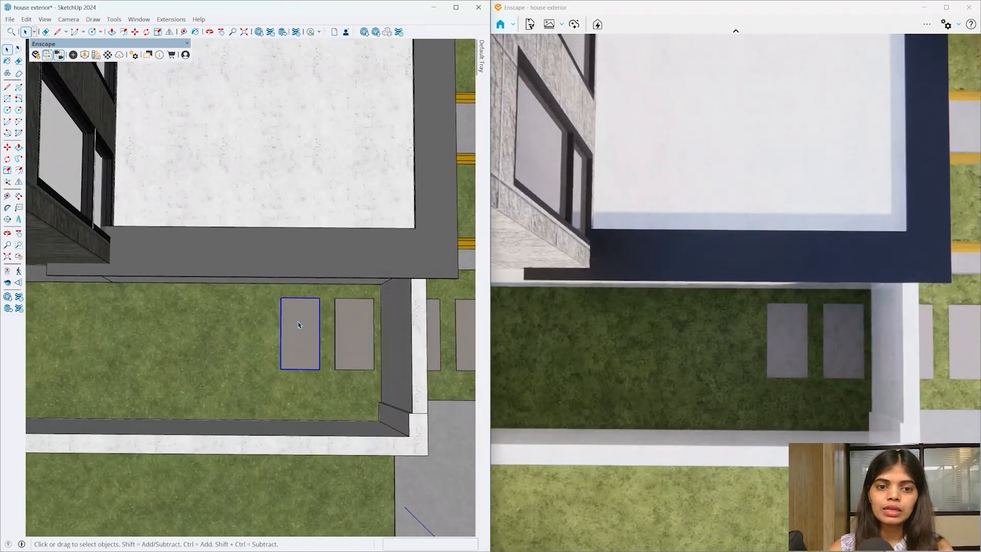
- Make the selected paver a component with Make Component > Create
right_click(299, 320)
click(337, 132)
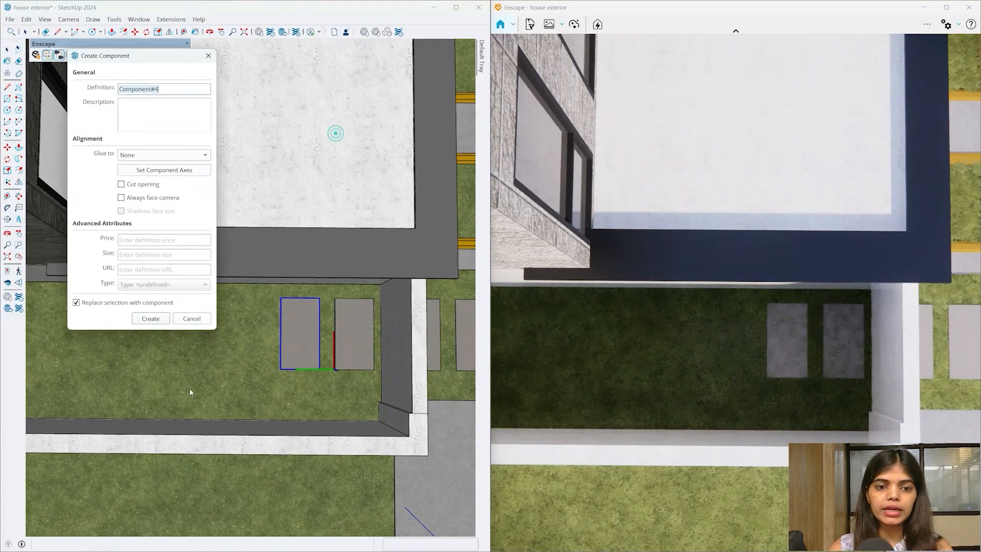
click(150, 318)
double_click(299, 332)
click(284, 333)
key(b)
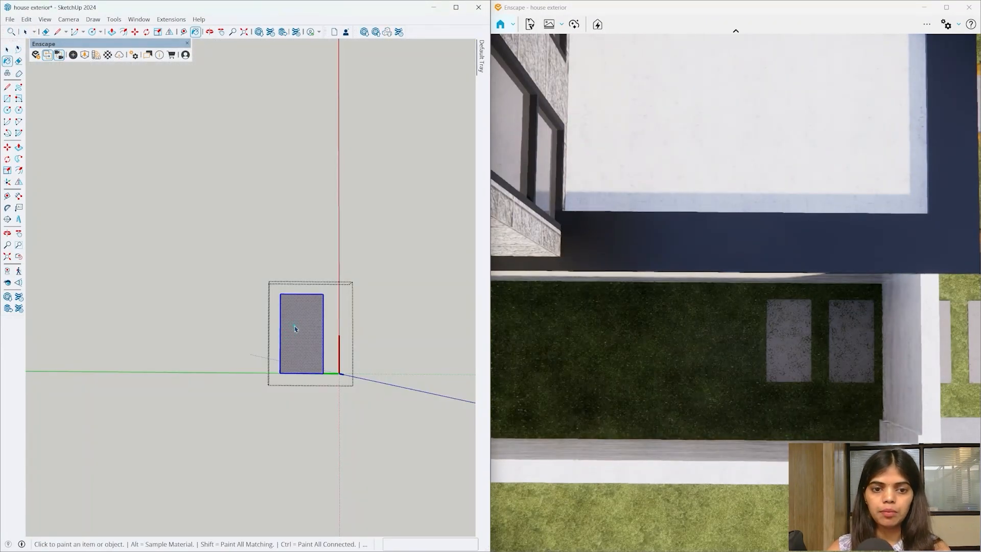
key(space)
key(Escape)
- Copy the paver one spacing along with Move+Ctrl and array it x2
click(317, 348)
key(m)
middle_drag(370, 371, 362, 374)
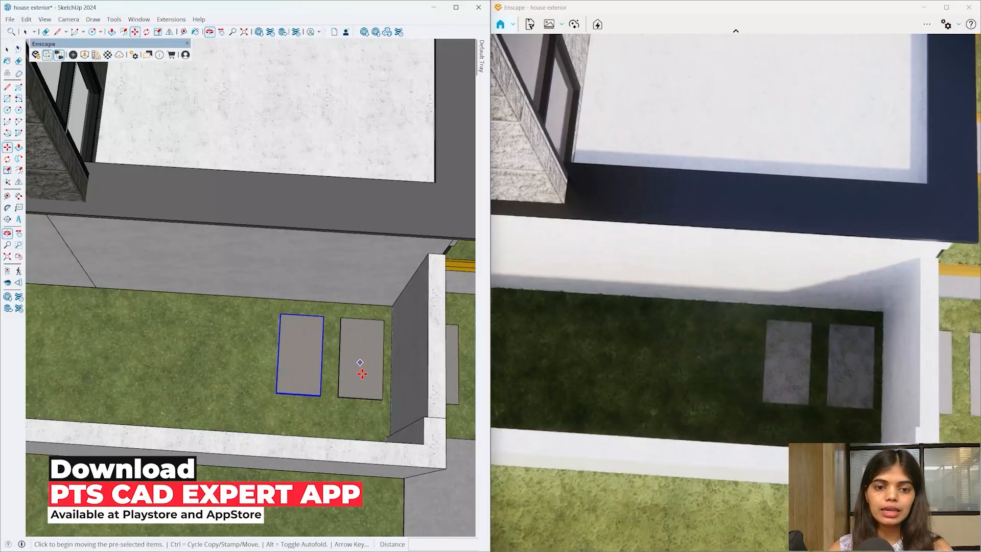
scroll(370, 384, up, 4)
key(ctrl)
click(395, 411)
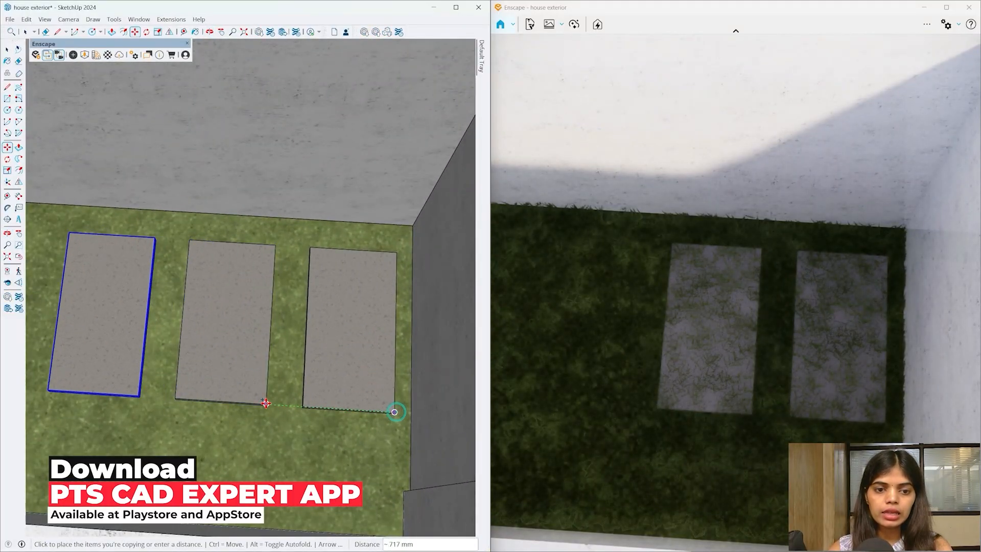
click(265, 403)
text(x10)
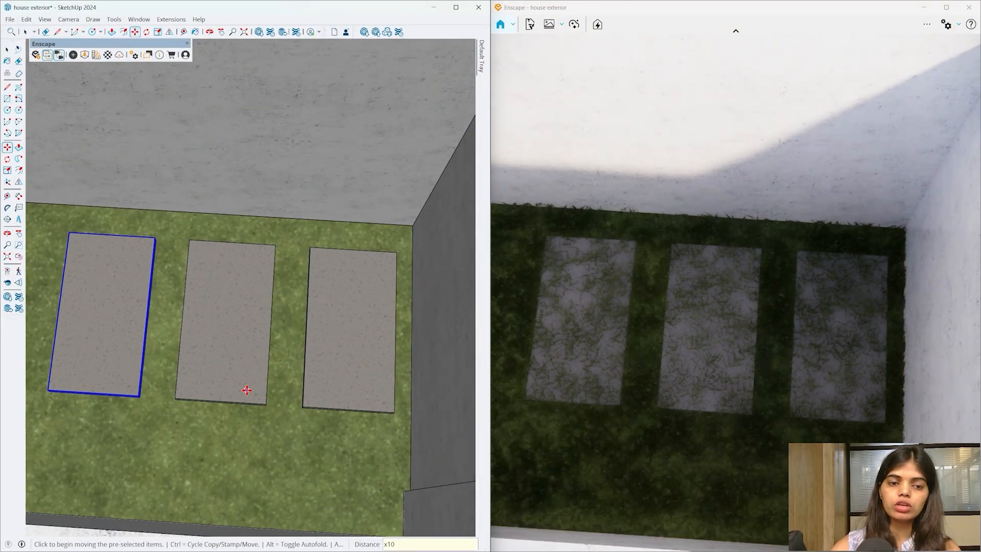
text(2)
key(Return)
- Extend the paver array to x20, then x22 copies along the front lawn strip
scroll(413, 332, down, 2)
scroll(414, 333, down, 8)
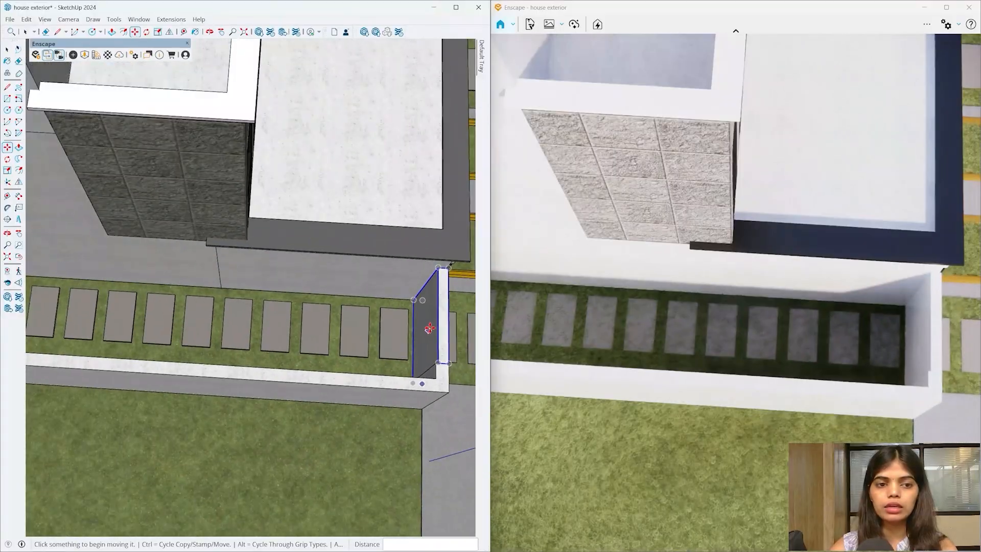
scroll(431, 323, down, 3)
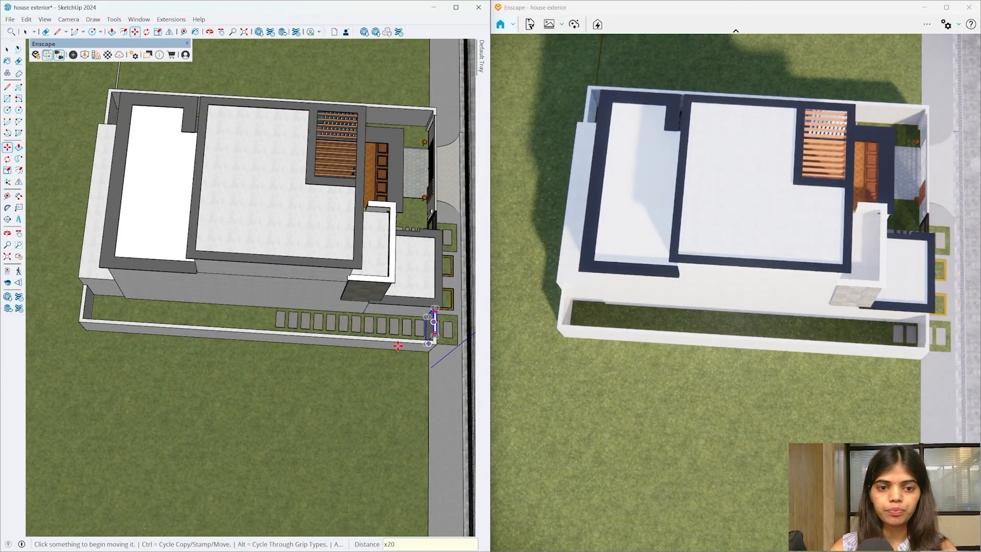
key(Return)
middle_drag(383, 370, 355, 365)
text(x)
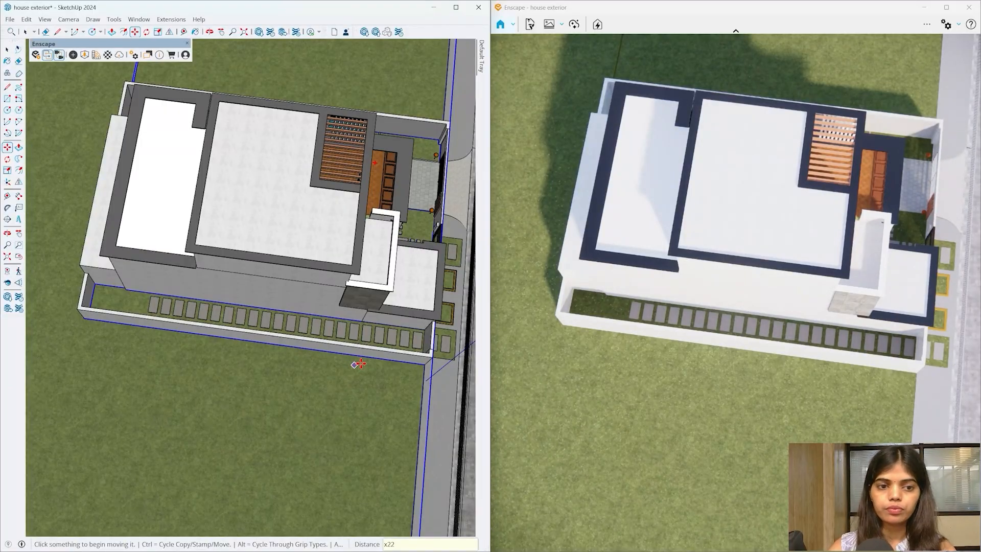
key(Return)
mouse_move(390, 376)
middle_down()
mouse_move(108, 298)
mouse_move(274, 343)
mouse_move(271, 327)
middle_up()
key(space)
- Orbit over the patterned gate wall and down to a street-level view of the facade
scroll(141, 370, up, 7)
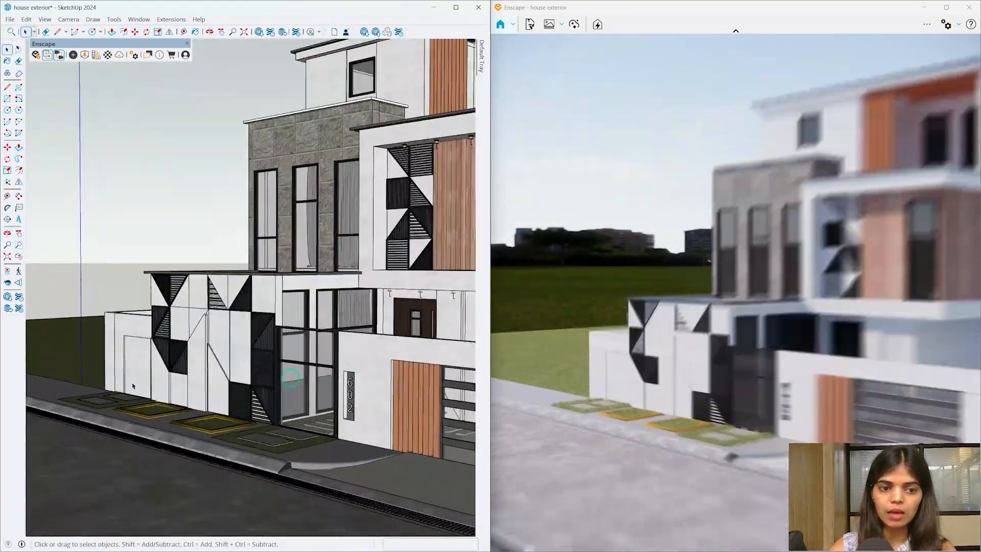
middle_drag(147, 377, 267, 459)
scroll(49, 369, down, 3)
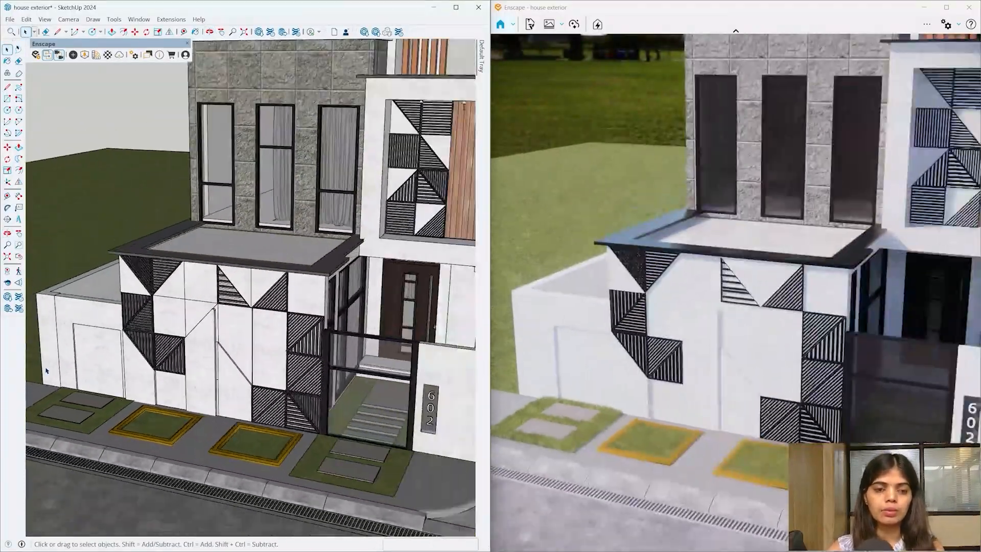
middle_drag(187, 432, 102, 355)
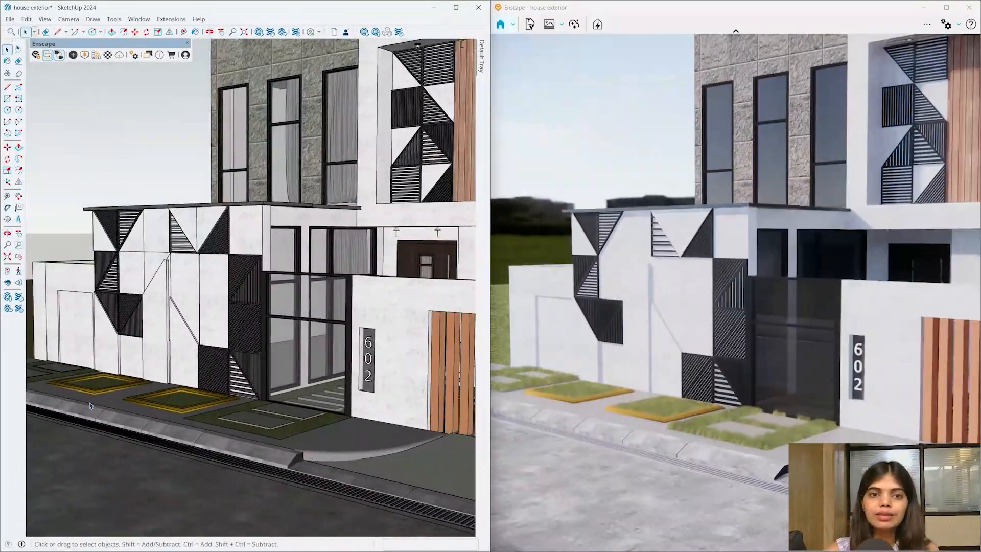
scroll(98, 416, down, 4)
scroll(200, 223, up, 10)
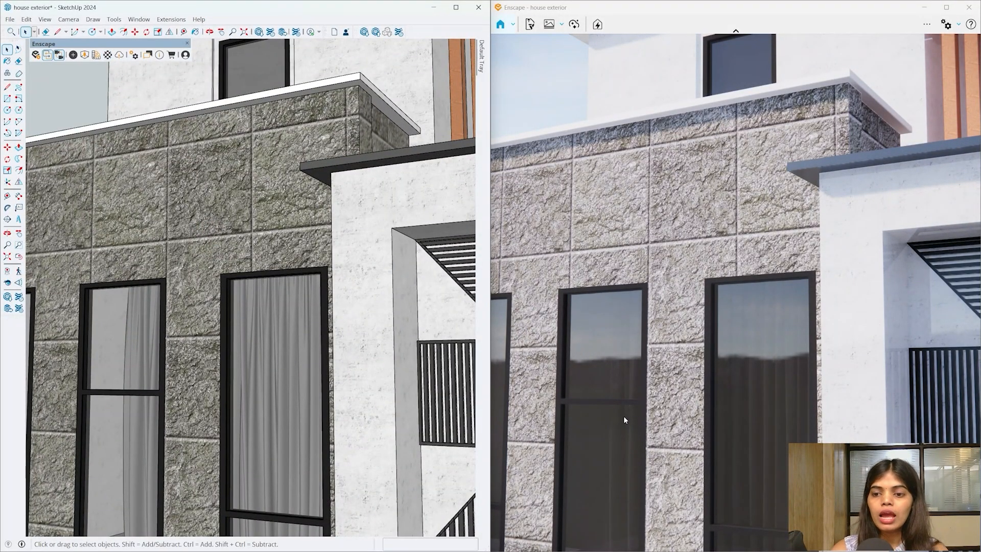
- Launch Google Chrome from the Windows search and click into the address bar
key(super)
text(g)
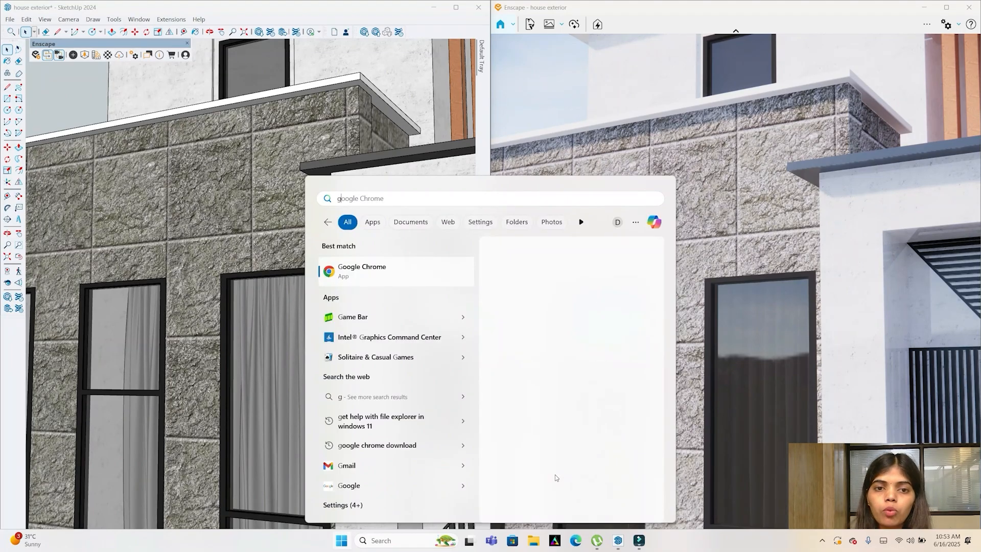
key(Return)
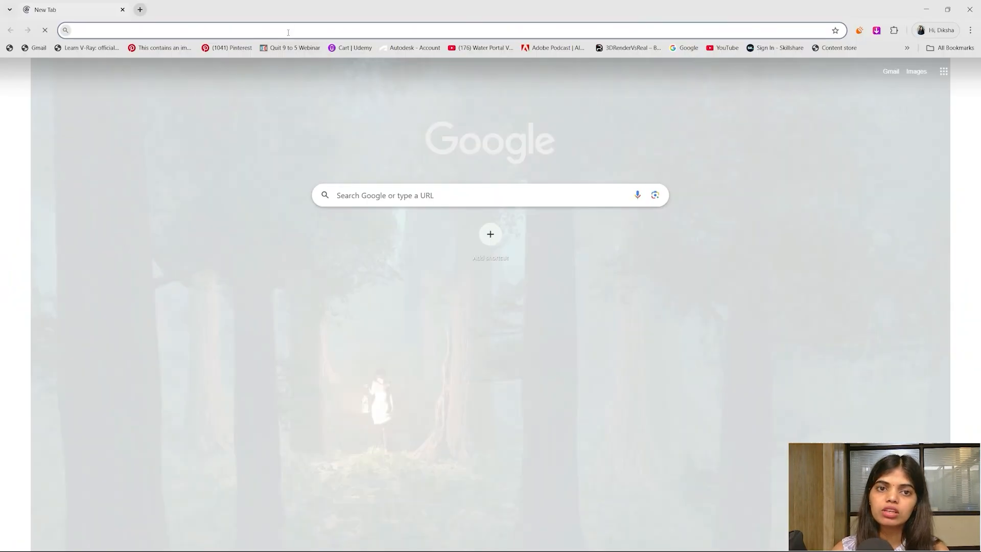
click(286, 32)
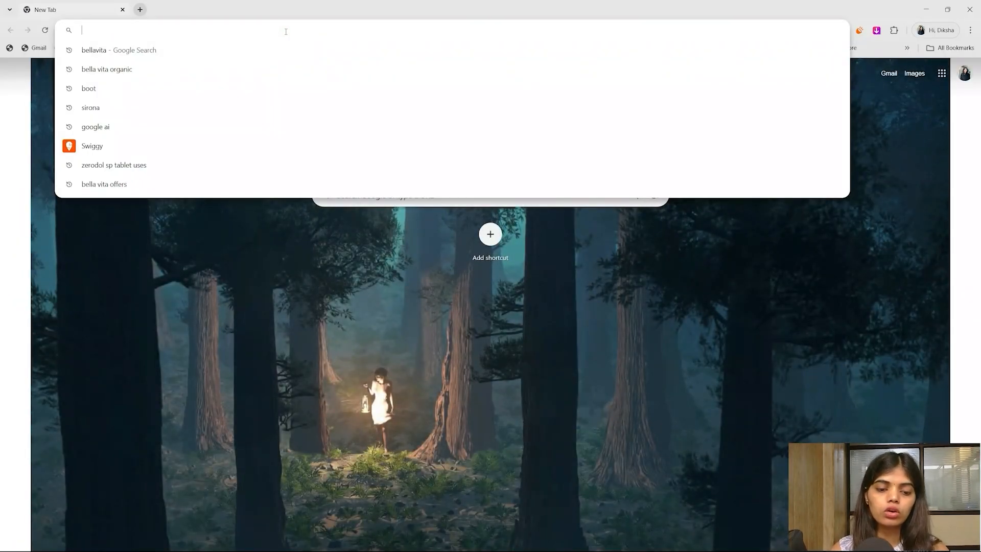
- Go to the ambientcg.com website and scroll its materials
text(Ambi)
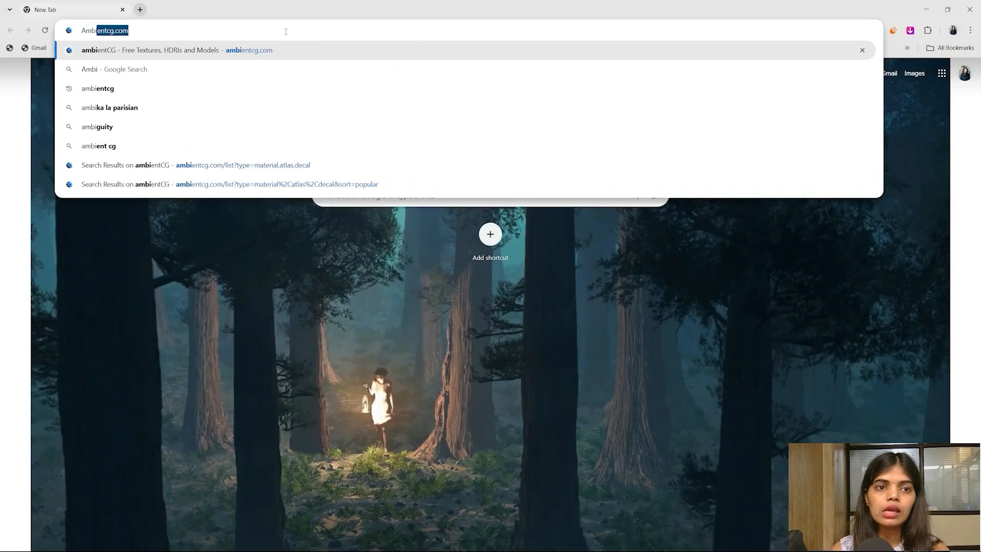
key(Return)
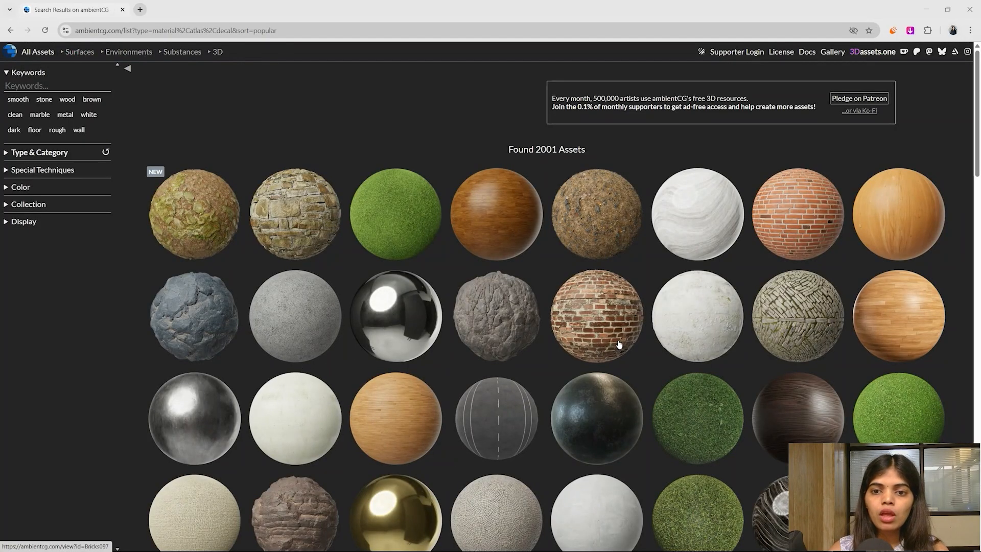
scroll(620, 344, down, 2)
scroll(626, 393, down, 10)
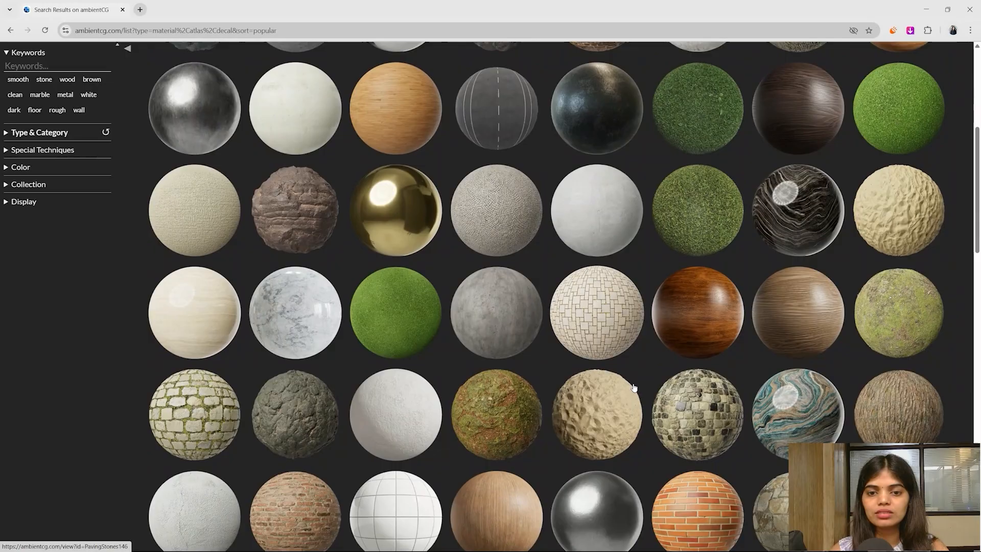
scroll(342, 303, up, 10)
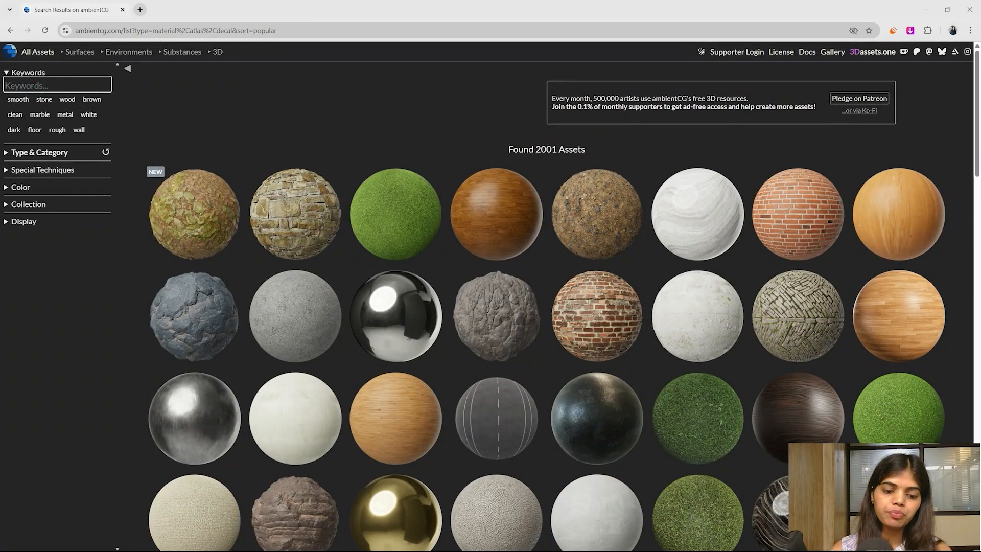
- Search the keyword 'Concrete' and open Concrete 008 in a new tab
text(Com)
key(BackSpace)
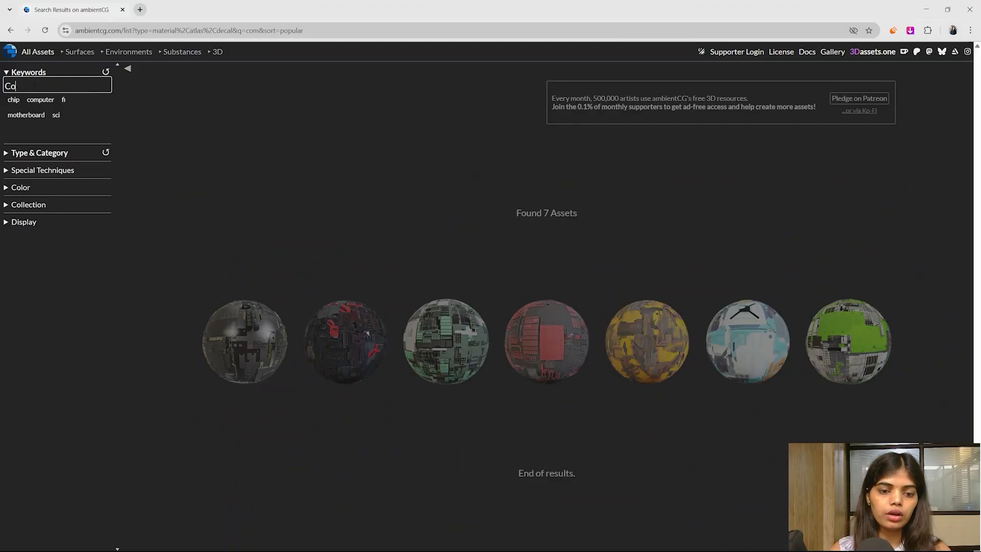
text(ncree)
key(BackSpace)
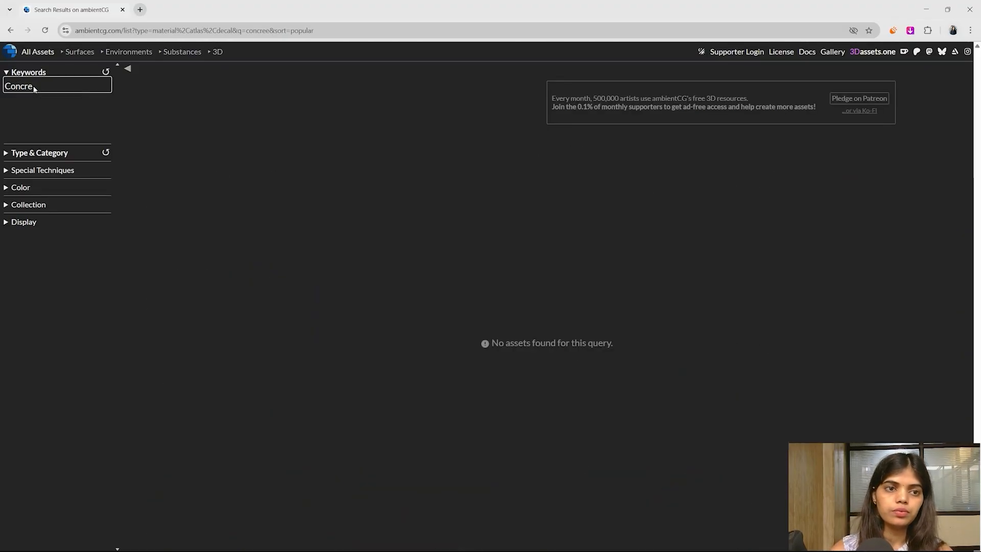
text(te)
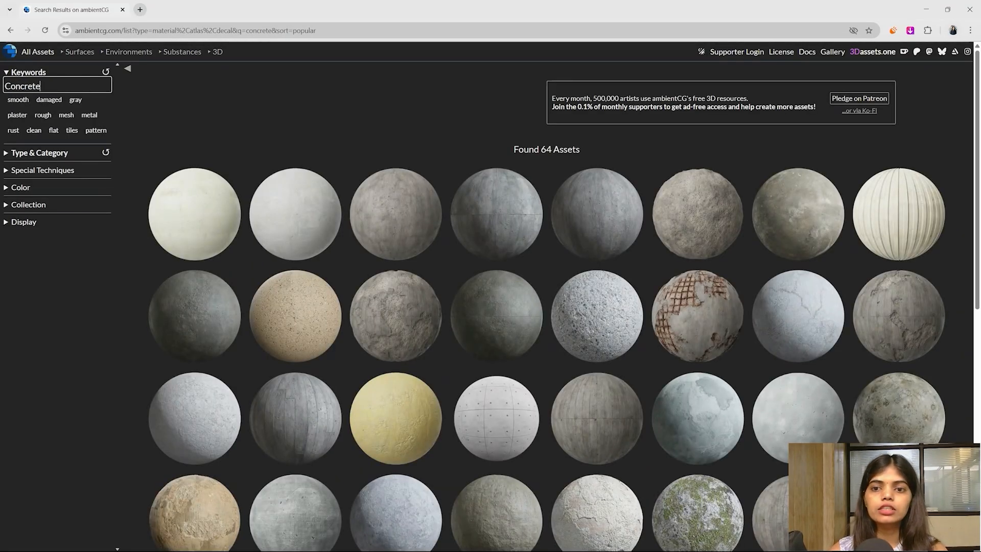
scroll(502, 405, down, 3)
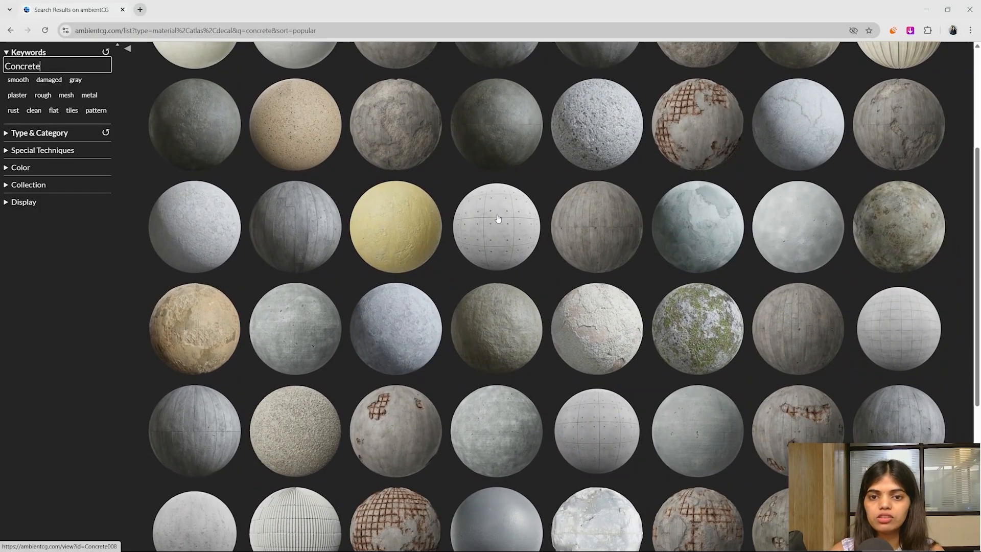
right_click(498, 216)
click(544, 225)
- Change the keyword to 'Wall' and open Bricks 068 in a new tab
scroll(587, 265, down, 2)
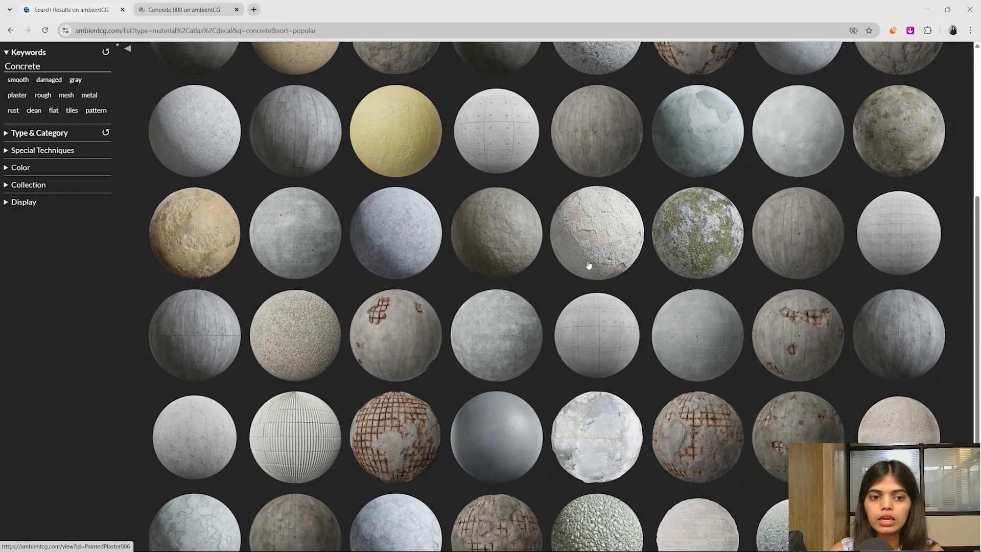
scroll(595, 277, down, 1)
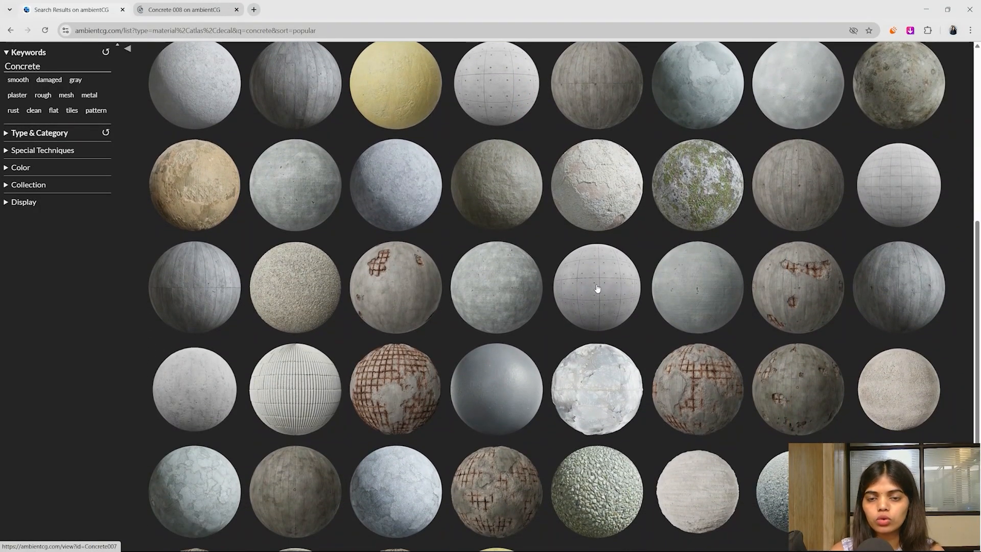
scroll(596, 288, down, 3)
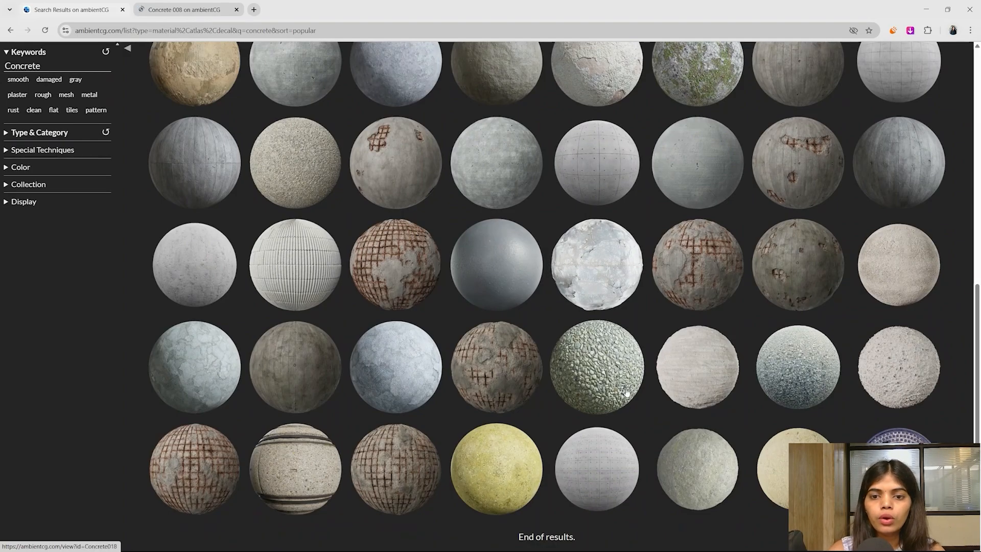
scroll(164, 245, up, 10)
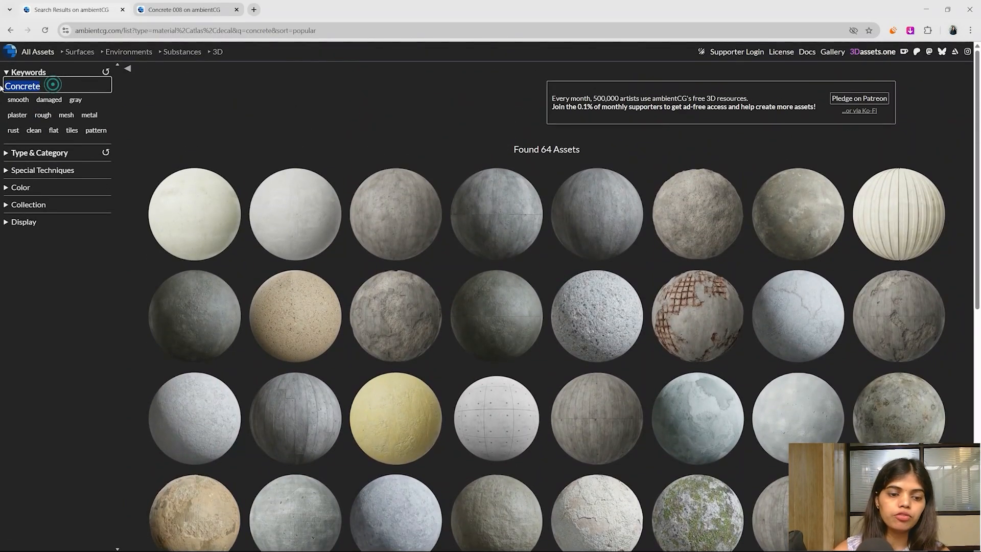
text(Wall)
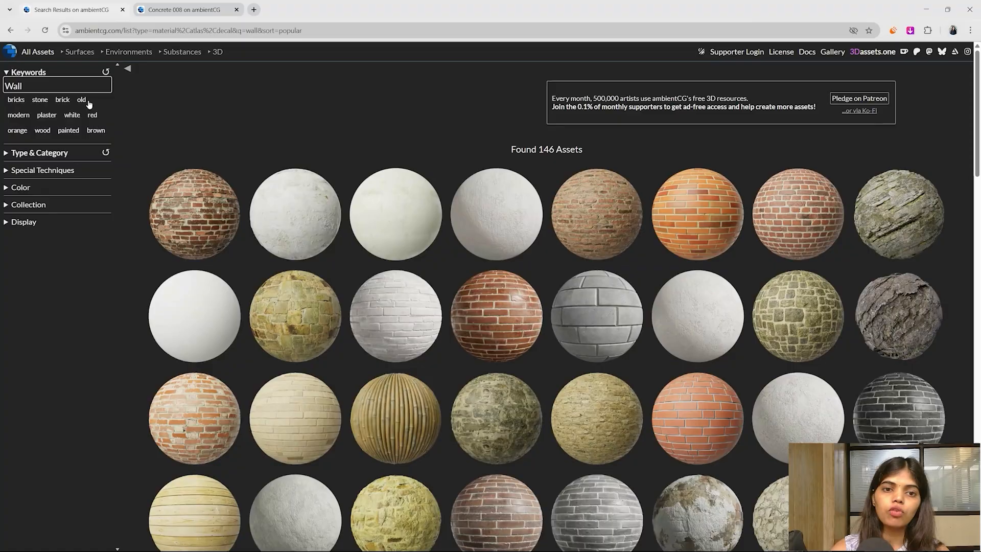
scroll(644, 402, down, 6)
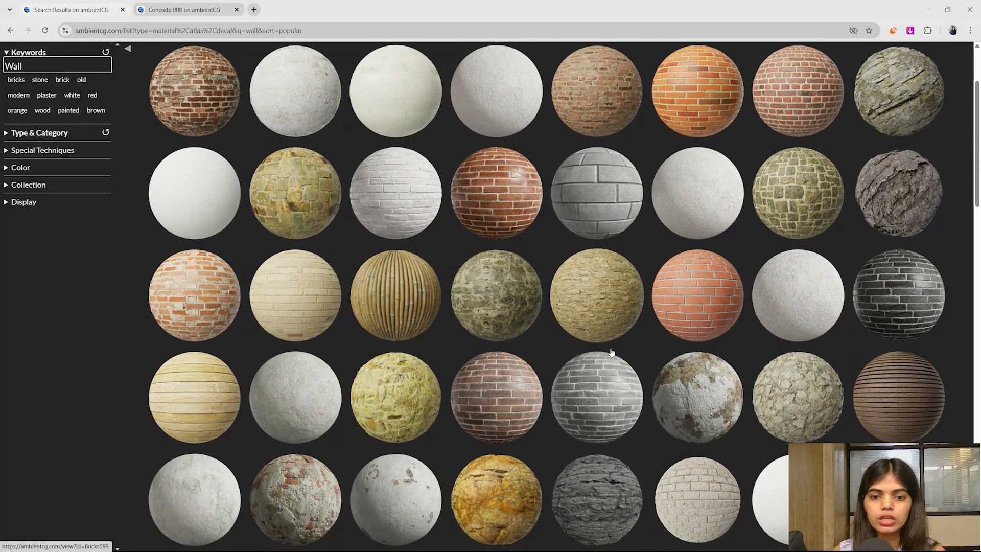
scroll(611, 352, down, 5)
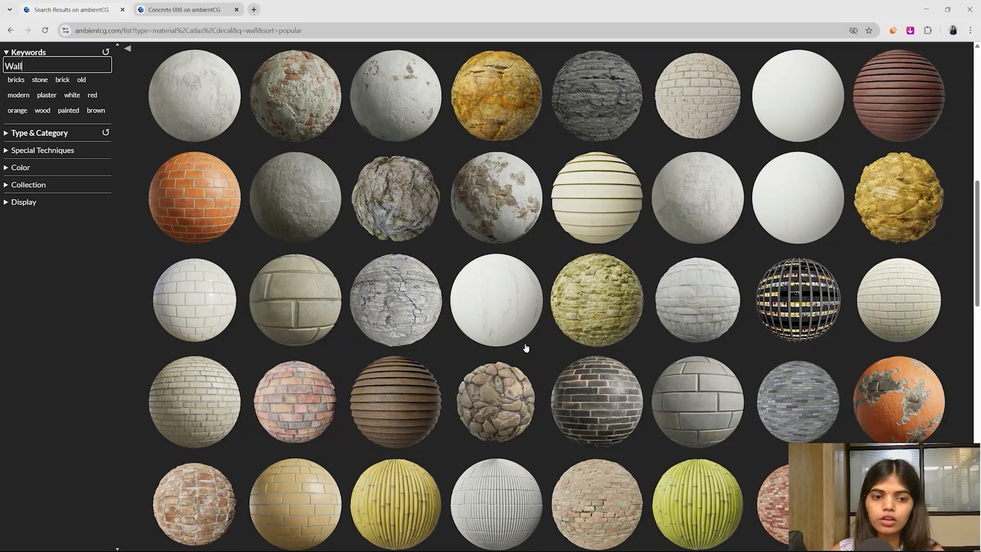
right_click(292, 282)
click(319, 291)
- Download Bricks068_4K-JPG.zip from the Bricks 068 page and save it to Downloads
click(297, 7)
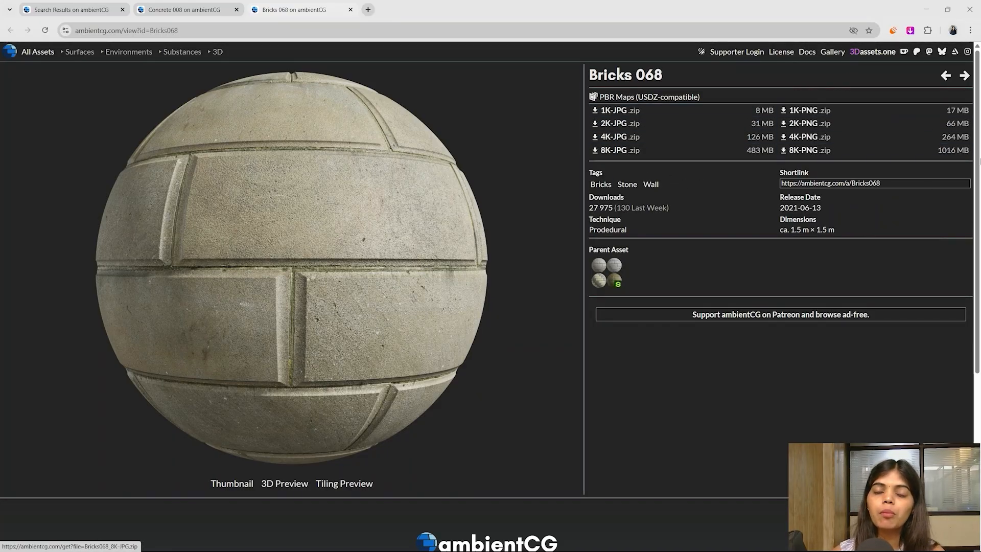
click(594, 139)
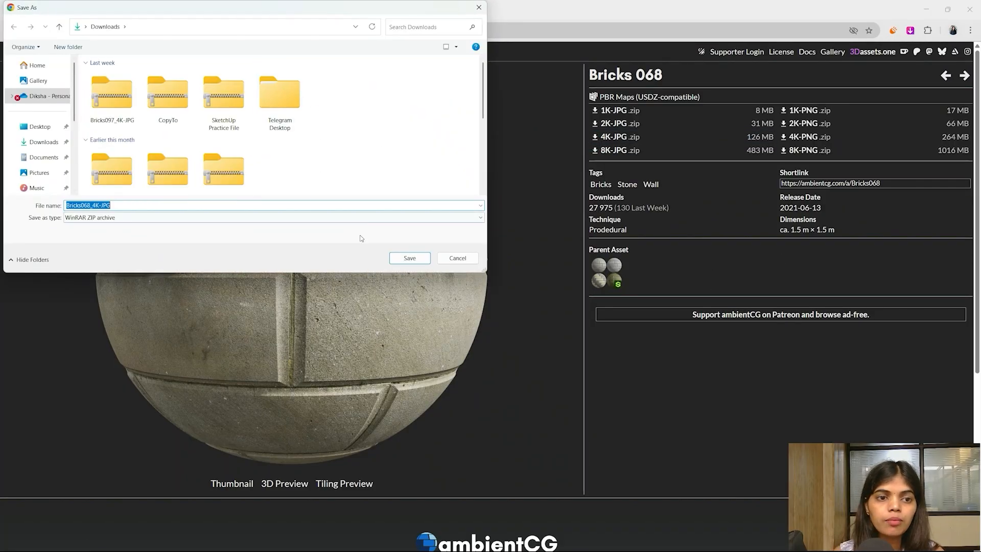
click(404, 258)
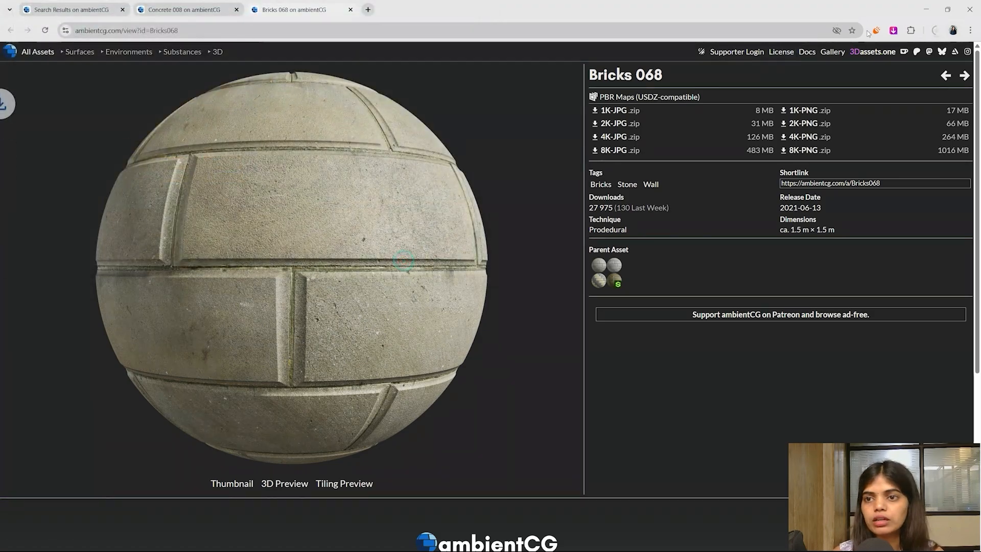
click(937, 32)
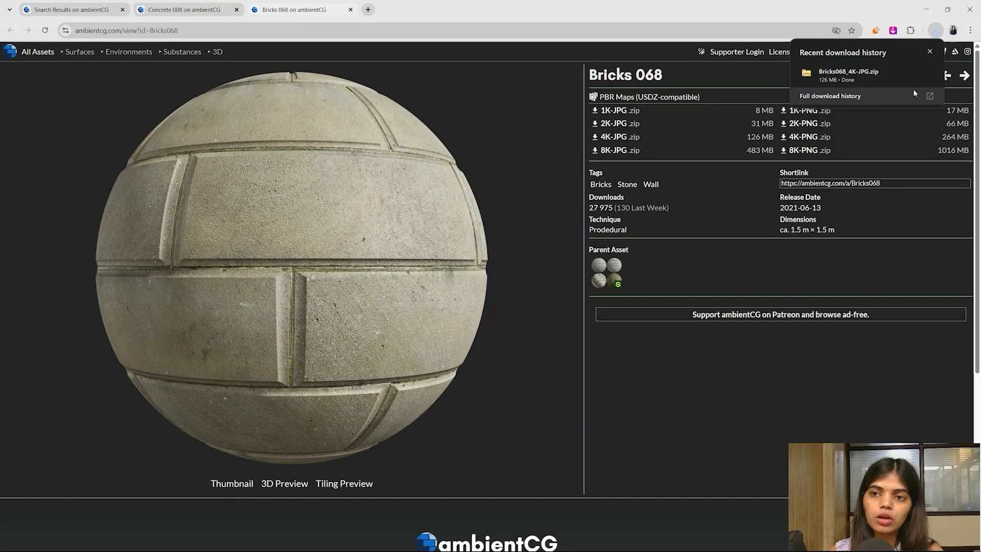
- Extract Bricks068_4K-JPG.zip in Downloads with WinRAR Extract Here, check the maps, and minimize Explorer
click(868, 74)
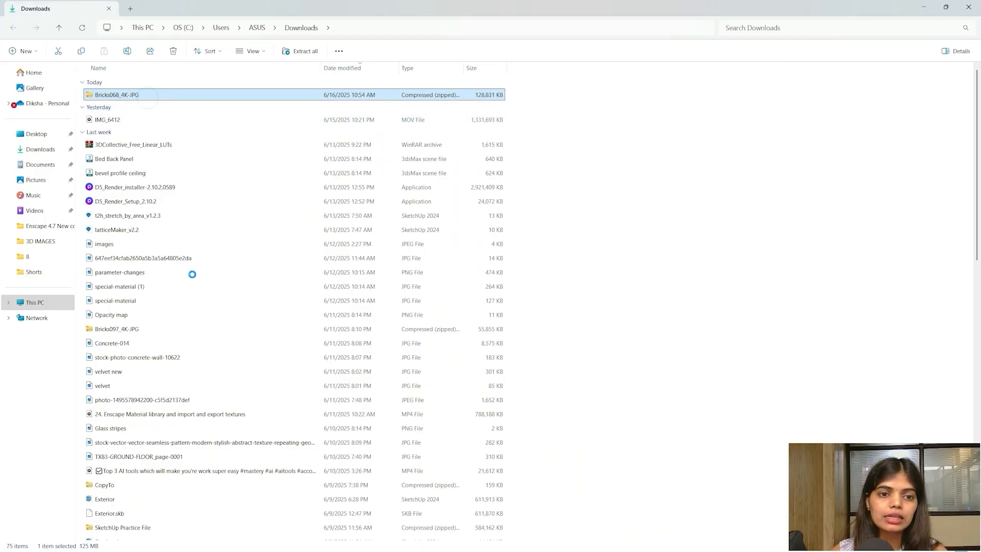
mouse_move(192, 326)
click(365, 372)
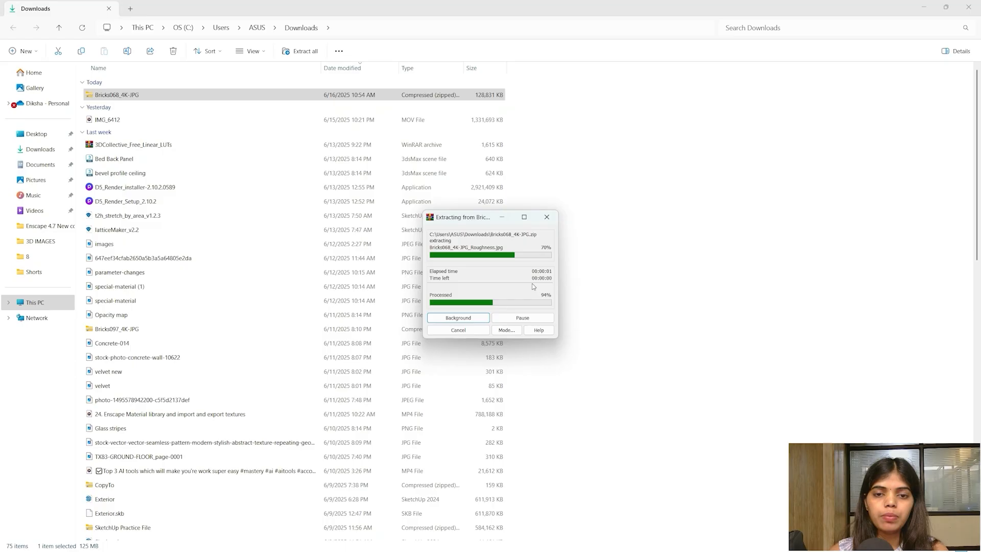
scroll(420, 357, down, 6)
scroll(420, 358, down, 10)
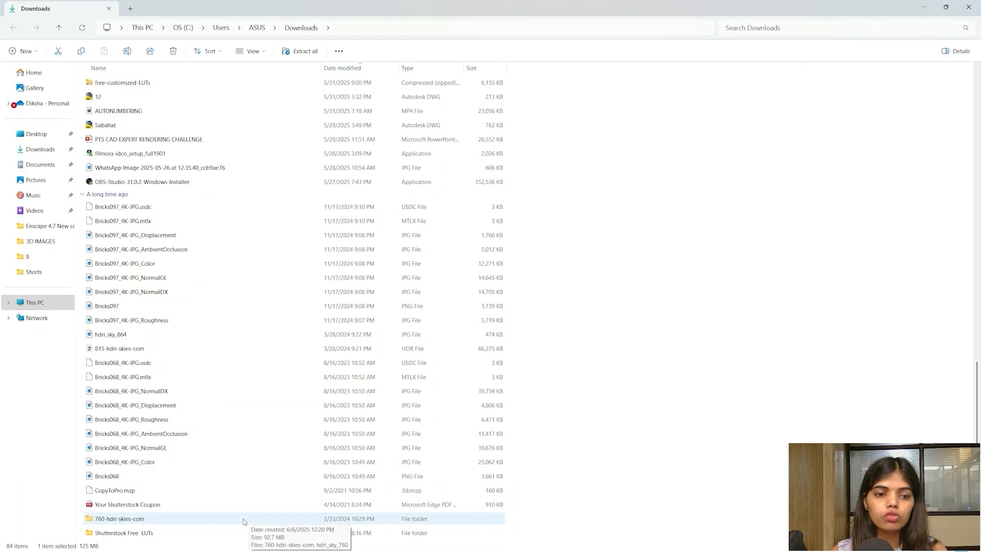
click(367, 26)
click(930, 9)
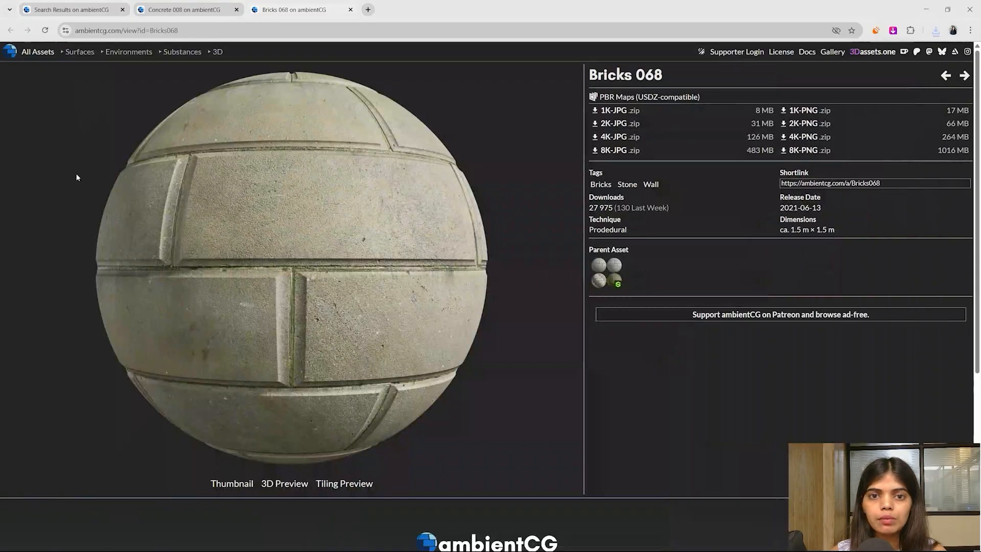
- Create a new material using Bricks068_4K-JPG_Color.jpg as its texture image
click(925, 9)
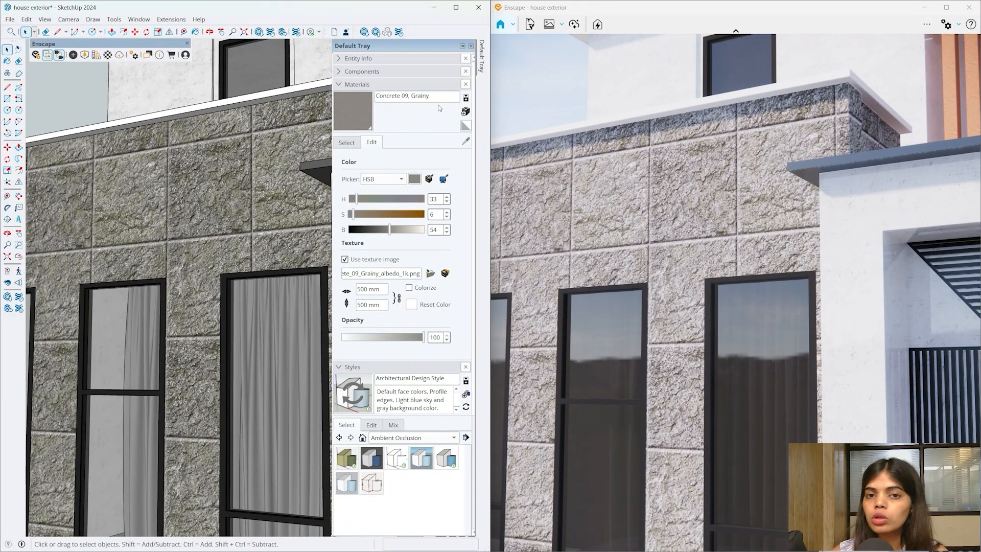
click(465, 112)
click(506, 284)
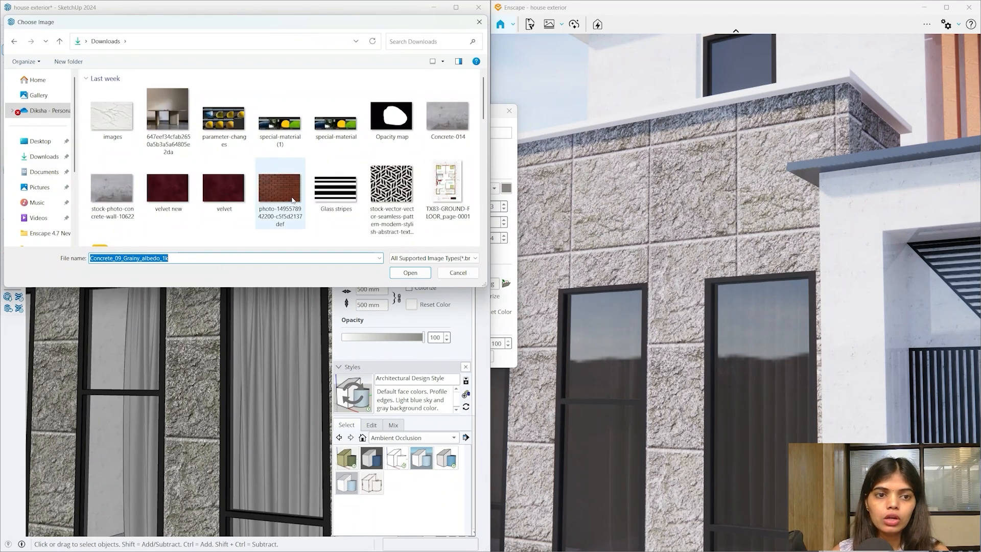
scroll(292, 200, down, 2)
drag(482, 123, 493, 207)
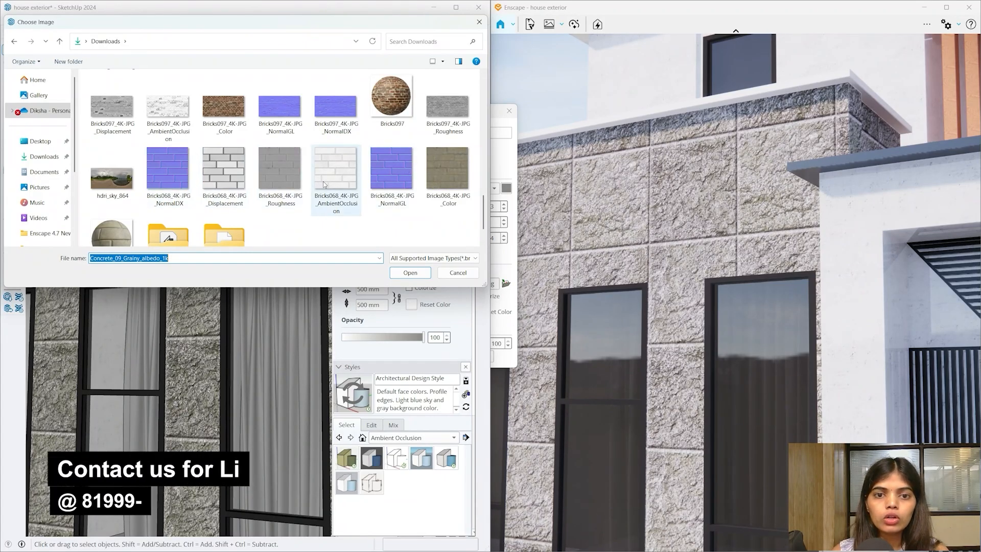
scroll(272, 190, down, 1)
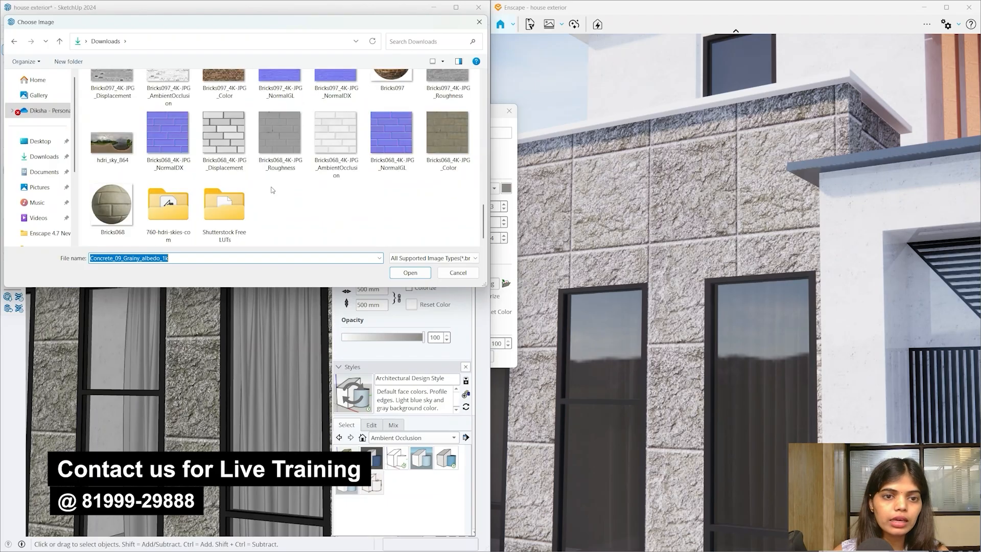
click(425, 137)
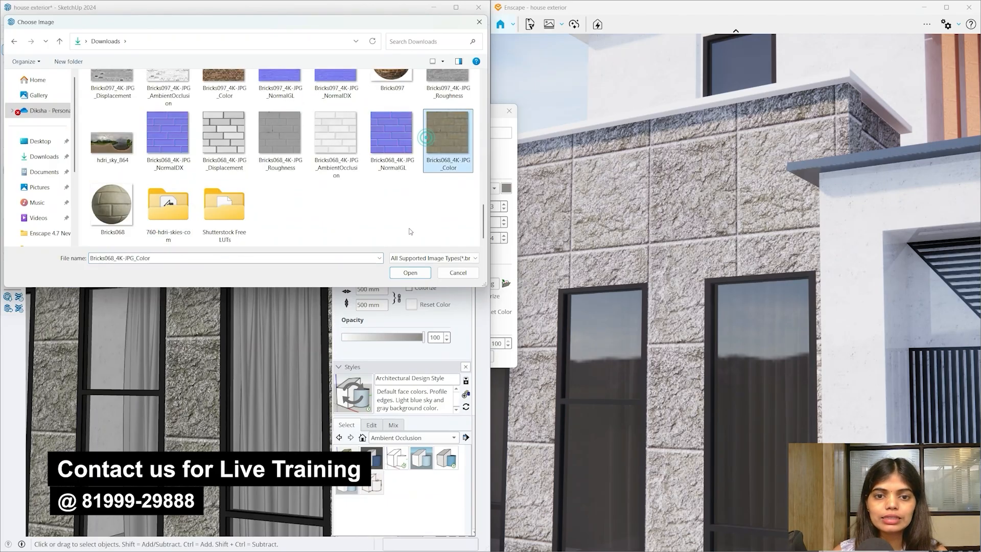
click(398, 273)
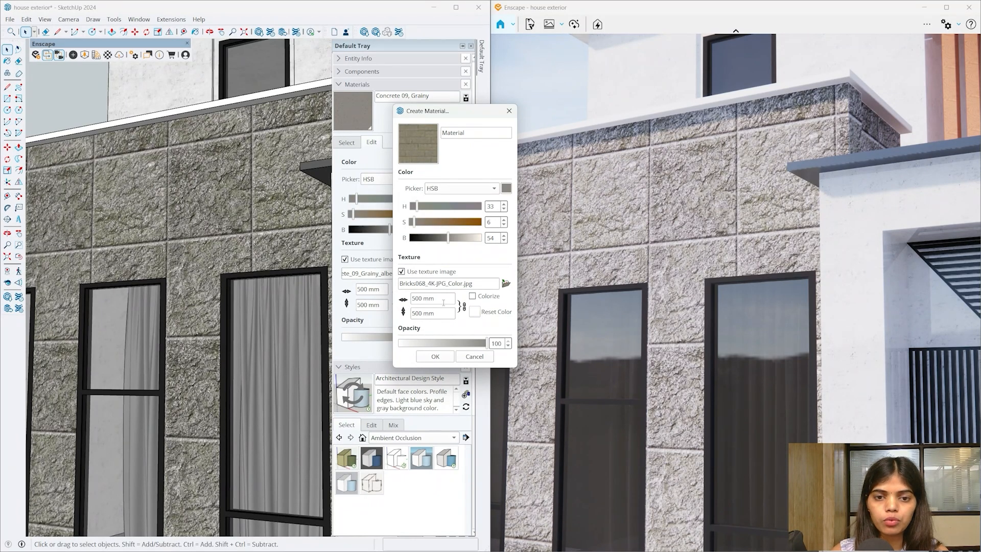
- Size the brick texture 1500 × 1500 mm to match ambientCG's 1.5 m tile, and confirm
key(super)
click(639, 541)
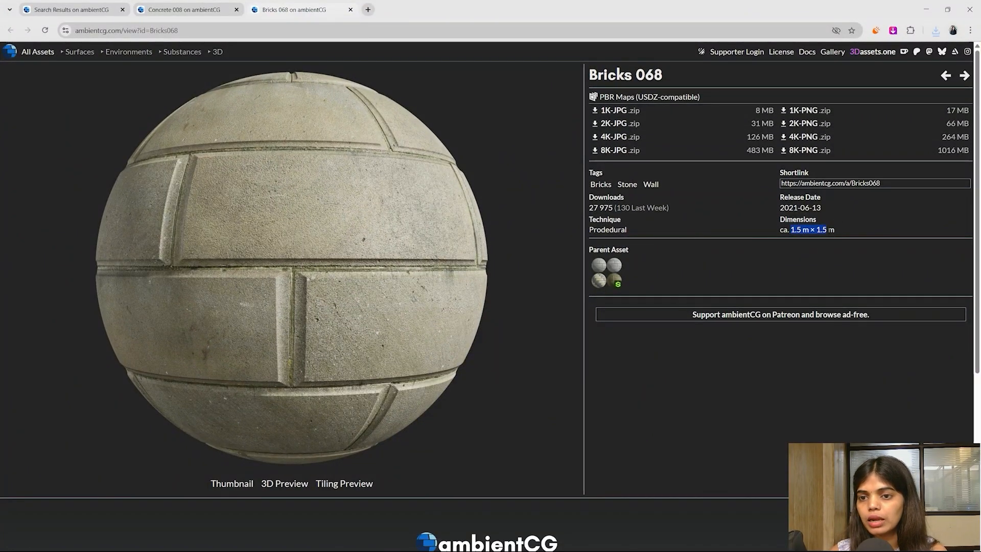
click(926, 9)
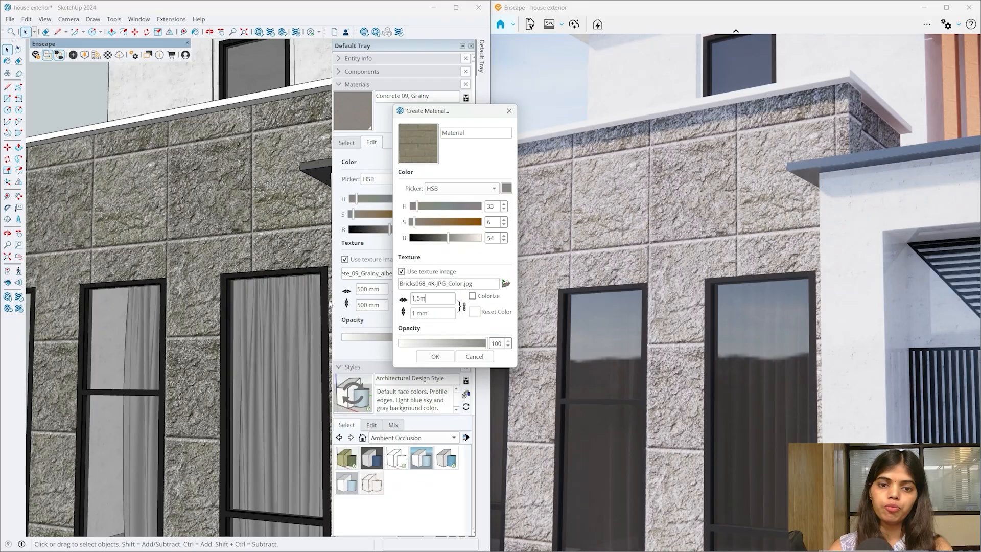
key(Tab)
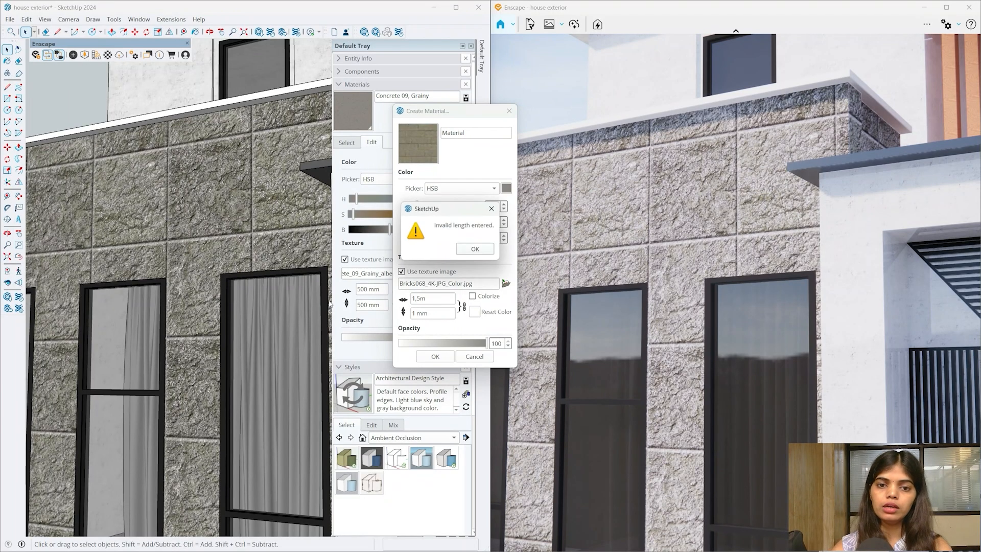
click(473, 250)
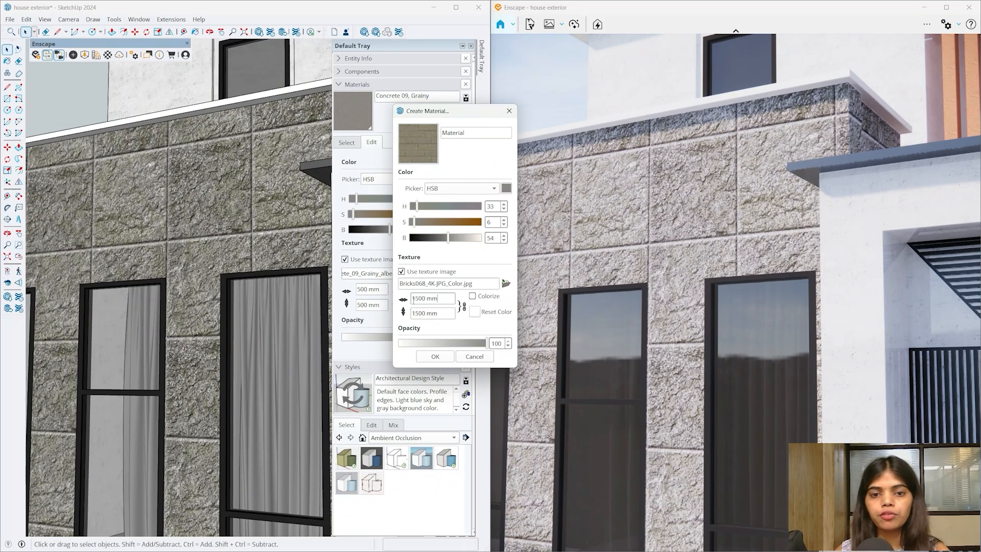
click(435, 356)
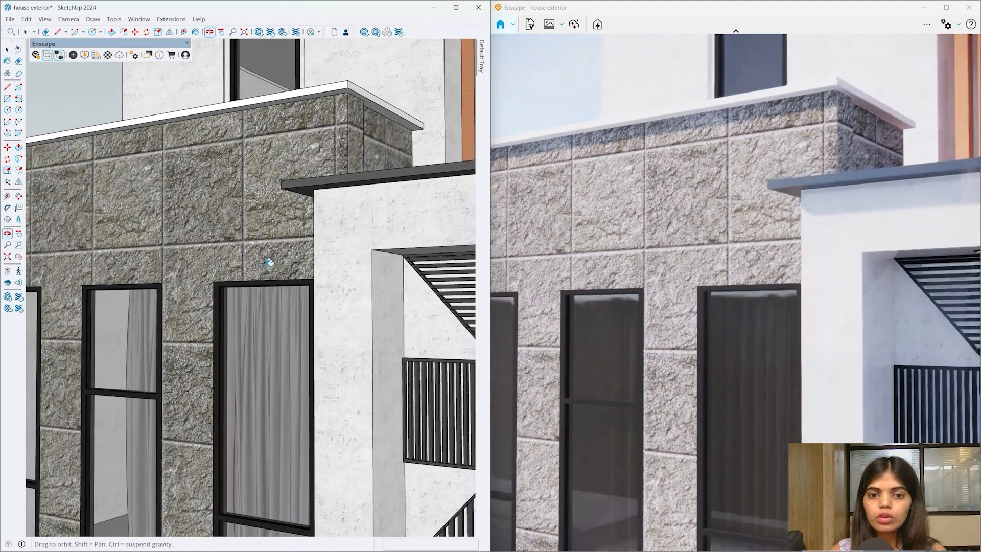
- Enter the wall group and paint its front and right side faces with Bricks068 brick
key(space)
double_click(276, 219)
scroll(317, 218, down, 3)
mouse_move(318, 218)
middle_down()
mouse_move(114, 357)
mouse_move(335, 250)
mouse_move(318, 242)
middle_up()
scroll(293, 207, up, 3)
key(b)
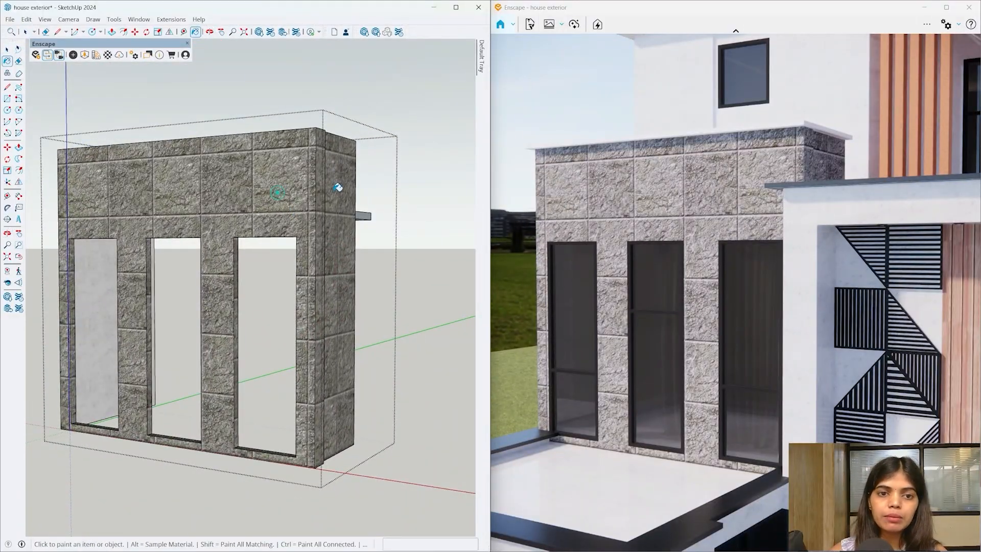
click(277, 193)
click(337, 187)
- Paint the wall's left side, the stone jambs and both openings' top rims with brick
middle_drag(121, 228, 212, 273)
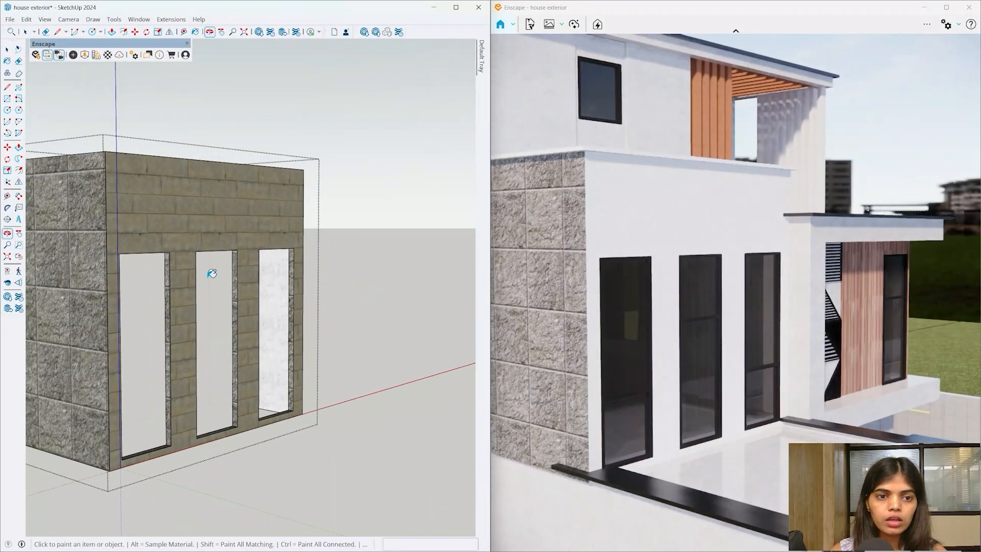
click(95, 247)
middle_drag(258, 298, 79, 279)
mouse_move(196, 318)
middle_down()
mouse_move(174, 314)
mouse_move(184, 273)
middle_up()
scroll(184, 274, up, 6)
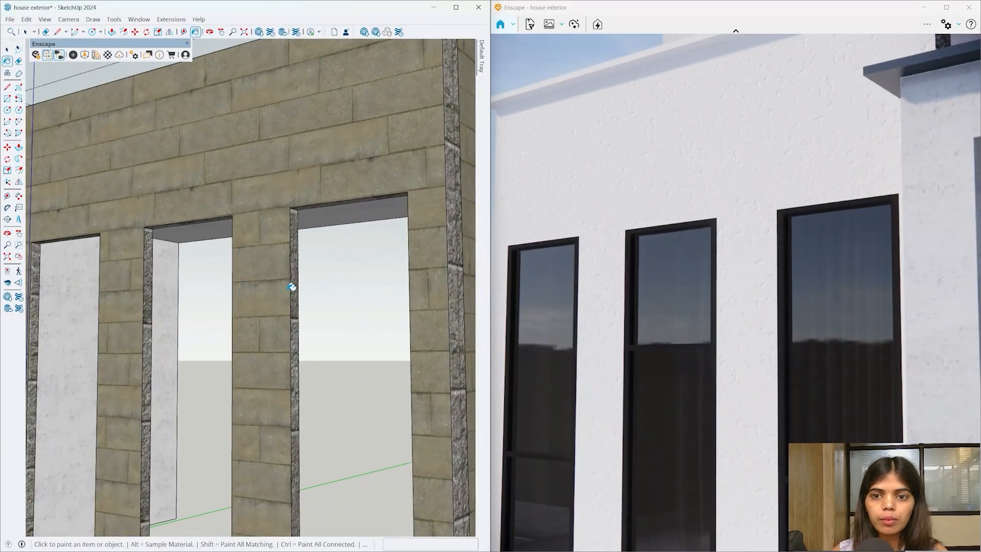
mouse_move(292, 287)
middle_down()
mouse_move(284, 291)
mouse_move(278, 237)
mouse_move(296, 219)
middle_up()
click(297, 230)
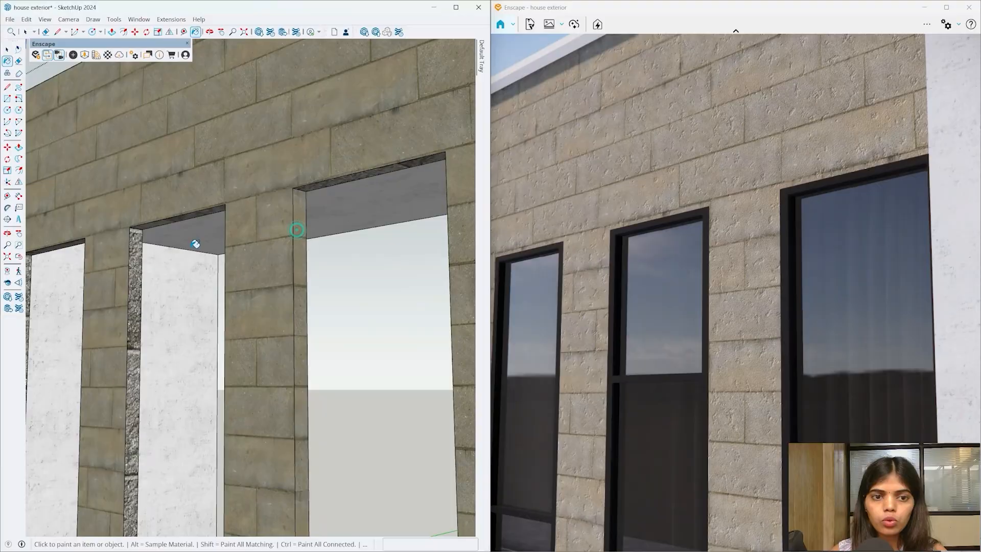
click(136, 248)
middle_drag(177, 215, 447, 203)
click(441, 211)
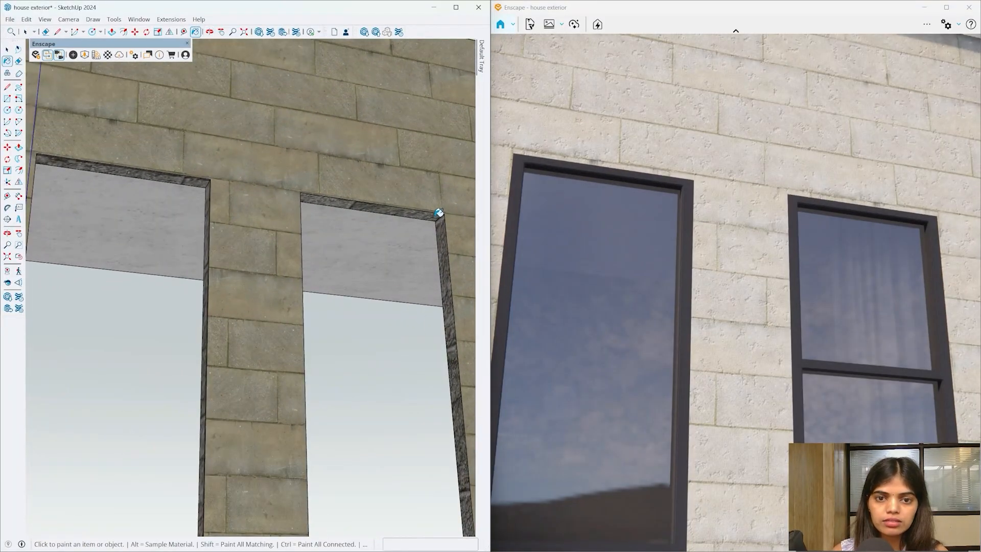
mouse_move(197, 291)
middle_down()
mouse_move(219, 228)
mouse_move(210, 199)
middle_up()
click(193, 152)
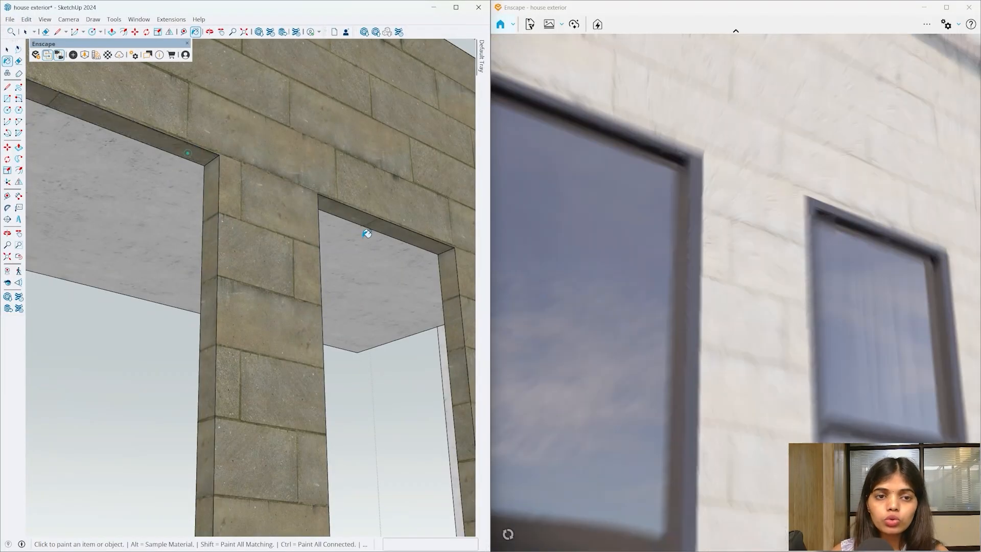
- Paint the dark edge strip, the remaining opening's top rim and the right jamb with brick
mouse_move(366, 232)
middle_down()
mouse_move(46, 349)
mouse_move(21, 348)
middle_up()
scroll(129, 342, up, 2)
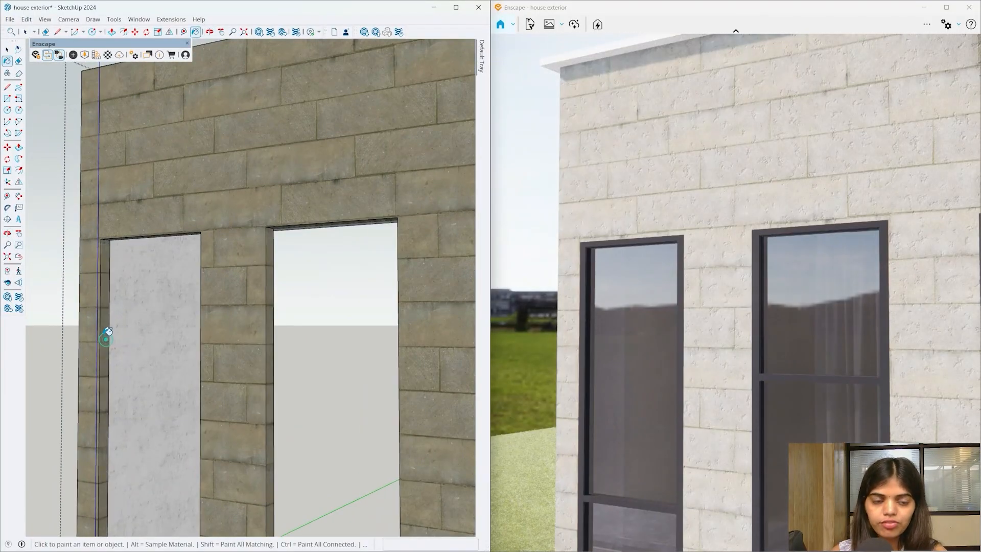
scroll(106, 332, down, 3)
mouse_move(88, 302)
middle_down()
mouse_move(361, 361)
mouse_move(331, 245)
middle_up()
scroll(413, 360, up, 3)
click(407, 362)
scroll(324, 279, up, 4)
click(328, 272)
mouse_move(328, 286)
middle_down()
mouse_move(422, 332)
mouse_move(7, 409)
mouse_move(154, 409)
middle_up()
scroll(422, 333, up, 2)
click(396, 341)
scroll(396, 341, down, 3)
scroll(155, 410, down, 4)
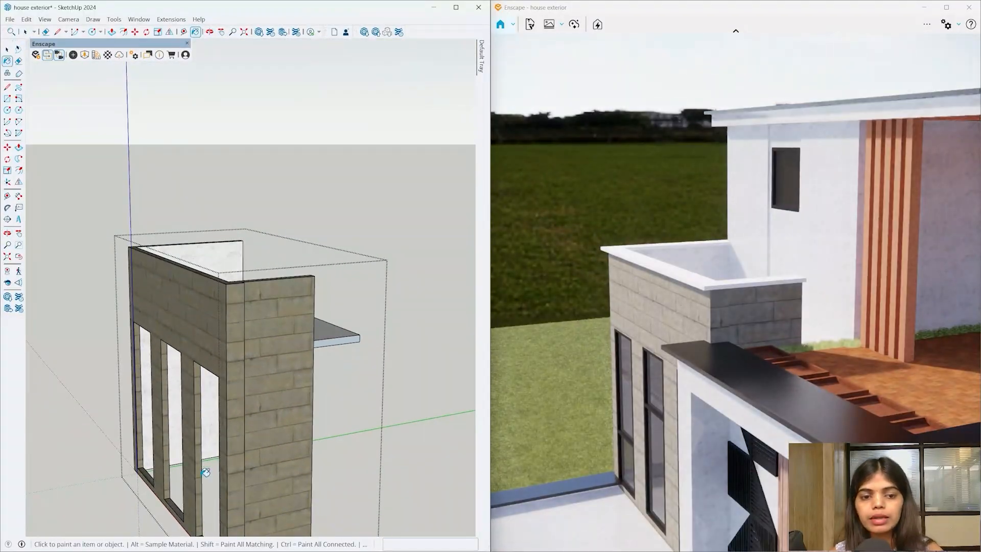
mouse_move(206, 467)
middle_down()
mouse_move(275, 322)
mouse_move(335, 551)
middle_up()
- Exit the wall group to view the whole house with its brick wall
scroll(266, 379, down, 1)
scroll(220, 475, up, 6)
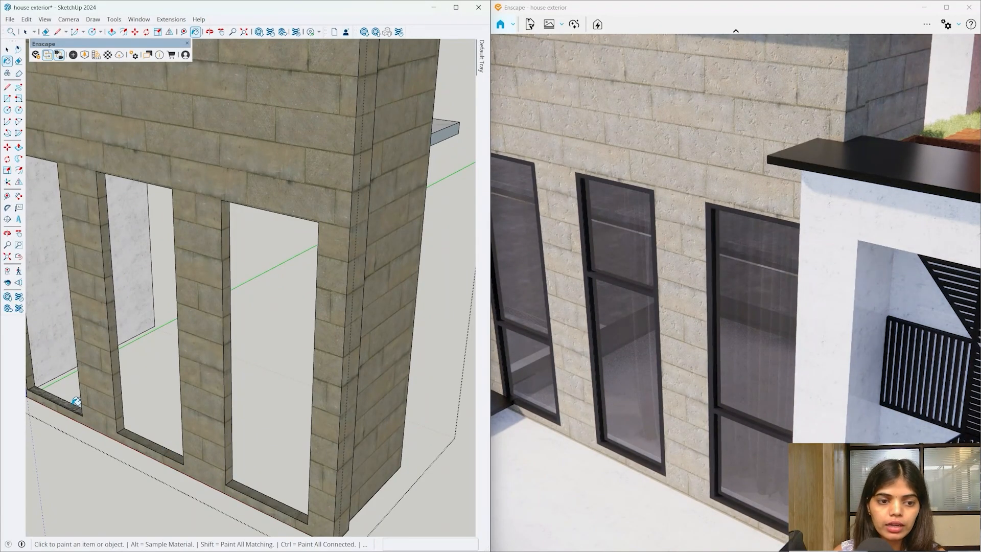
scroll(195, 387, down, 6)
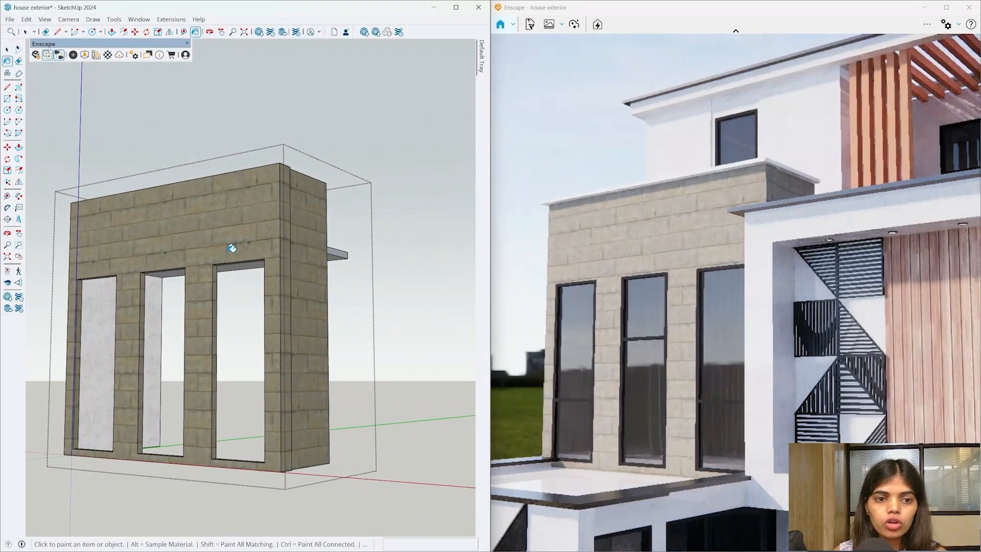
scroll(231, 247, down, 1)
middle_drag(232, 247, 215, 270)
key(space)
key(Escape)
scroll(215, 270, up, 3)
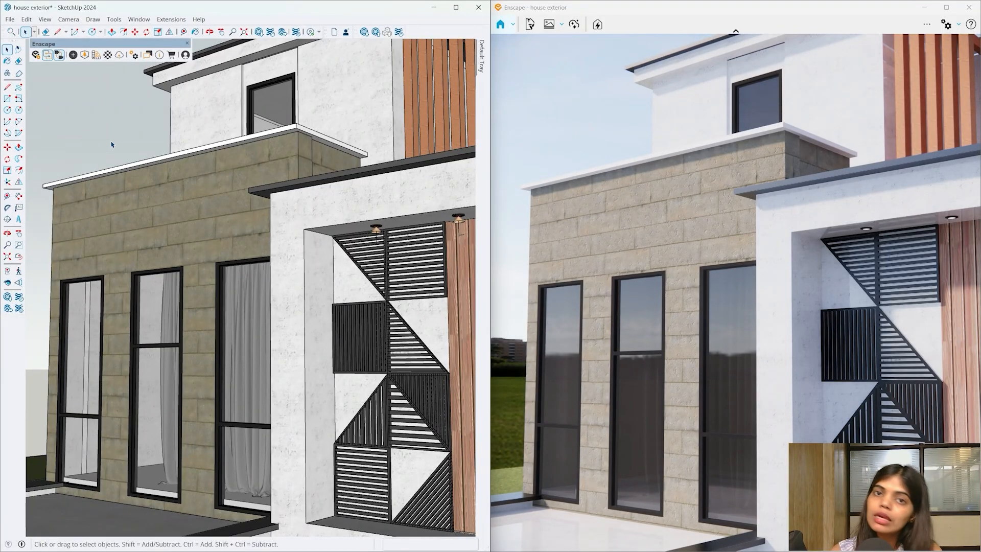
click(102, 57)
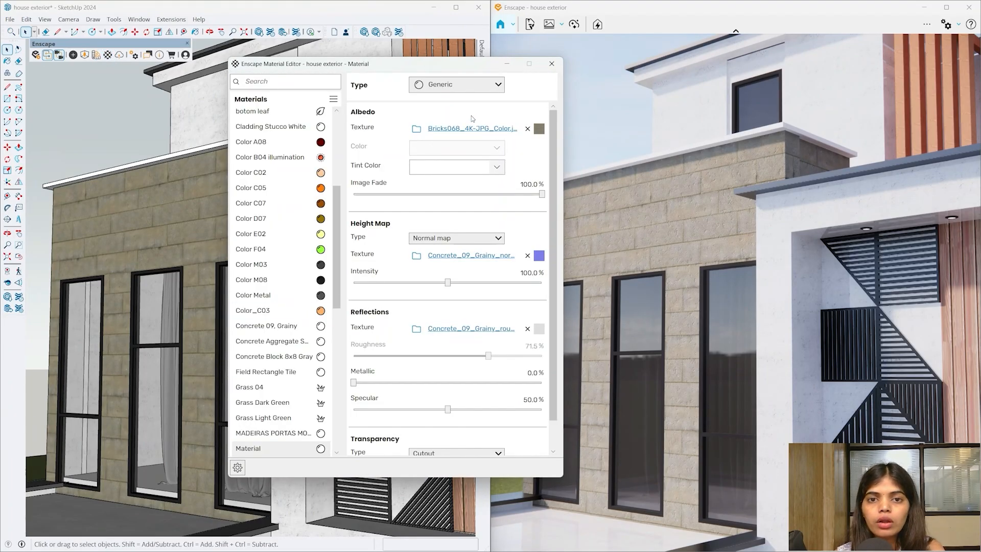
- Remove the old concrete maps and load Bricks068_4K-JPG_NormalGL as the height map
click(528, 255)
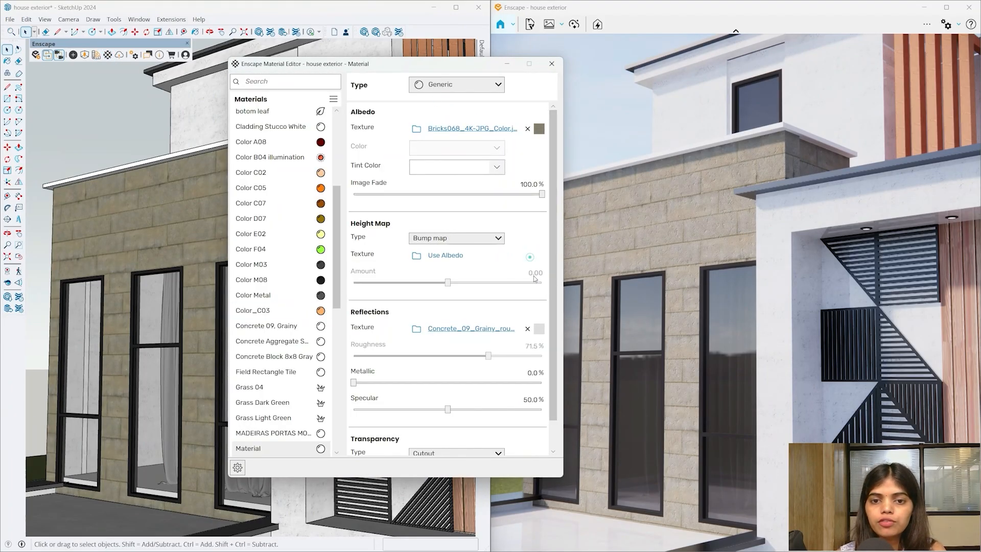
click(528, 329)
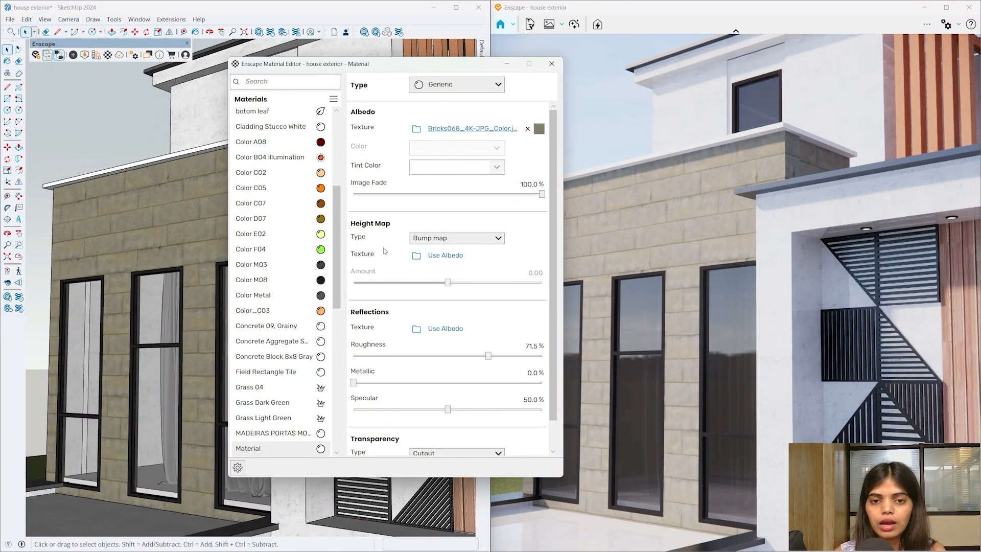
click(416, 255)
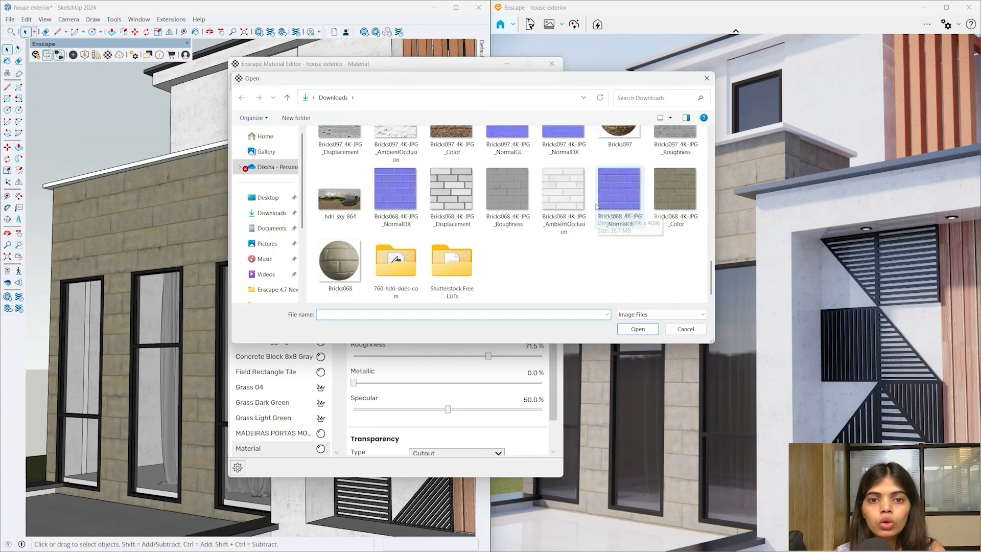
click(621, 192)
click(638, 329)
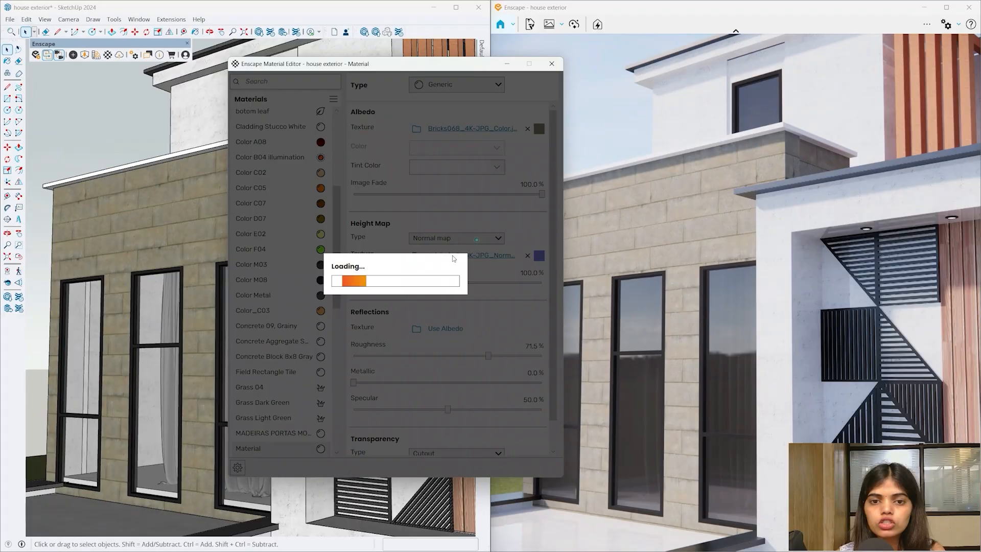
- Set the height map intensity to 100%
scroll(171, 251, up, 5)
scroll(171, 251, up, 4)
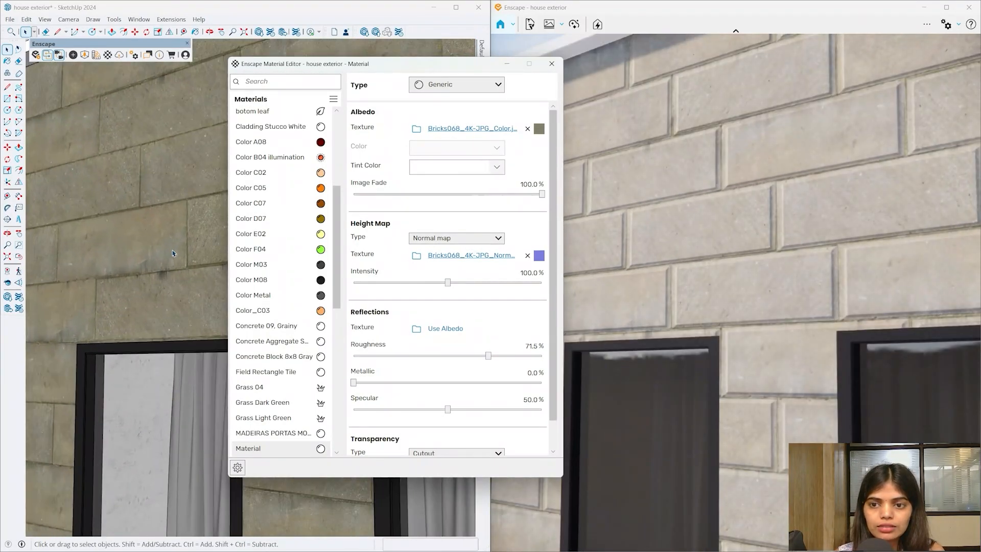
scroll(281, 255, up, 1)
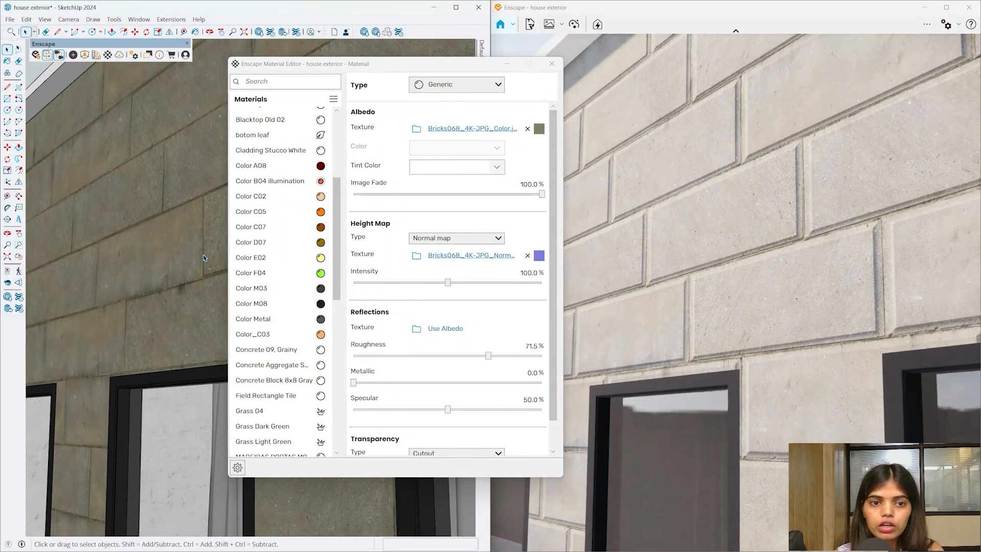
scroll(178, 220, up, 4)
scroll(112, 333, down, 1)
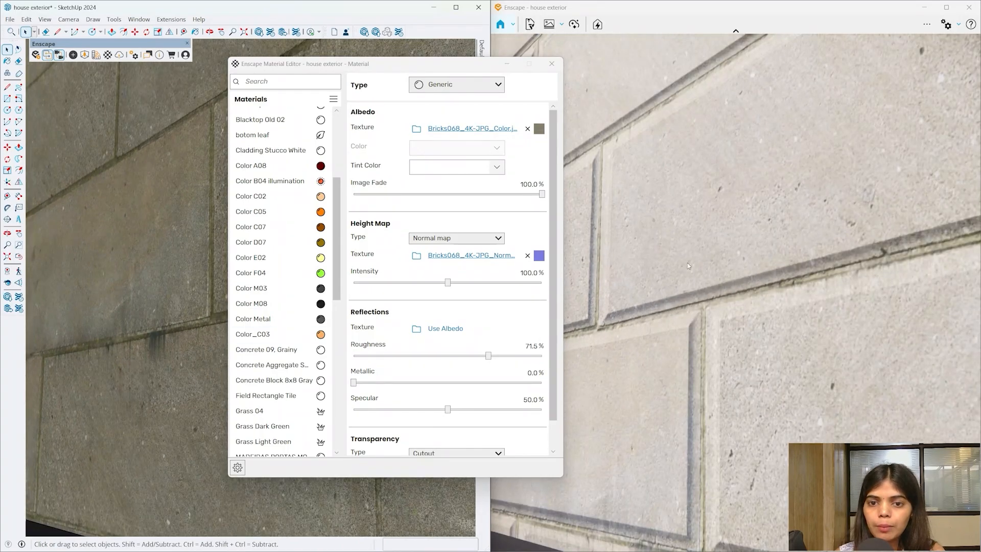
click(520, 273)
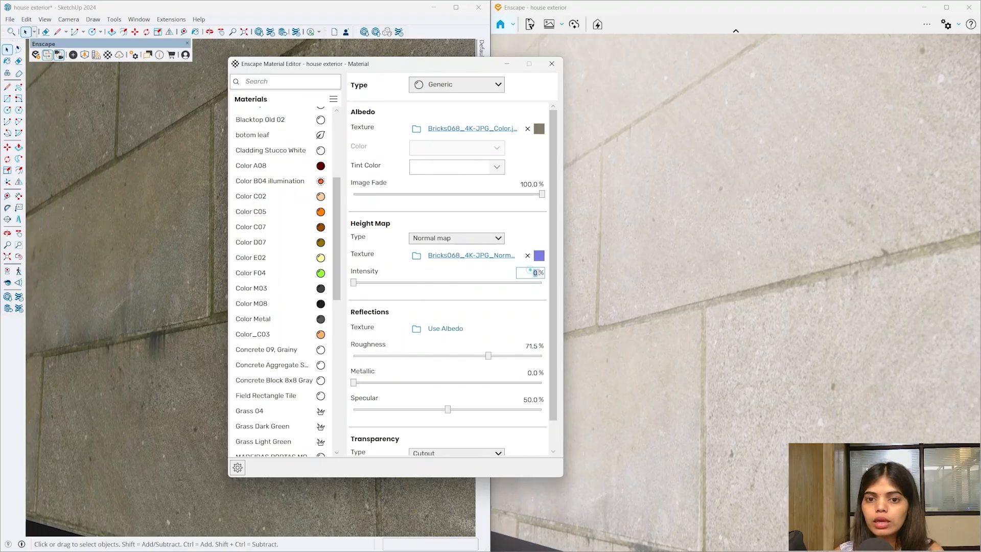
text(100)
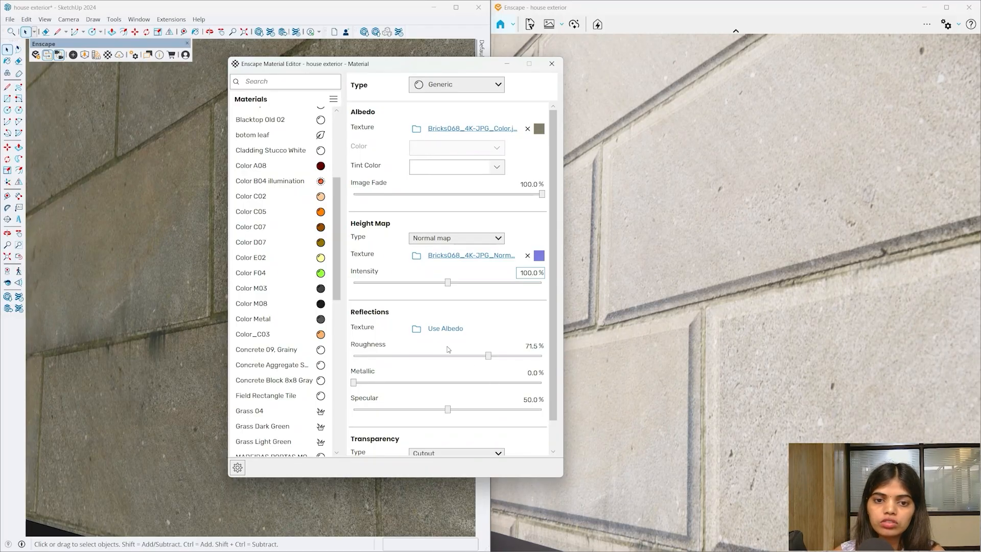
- Load Bricks068_4K-JPG_Roughness as the reflections texture and review the brick wall at an angle
click(418, 330)
scroll(552, 245, down, 5)
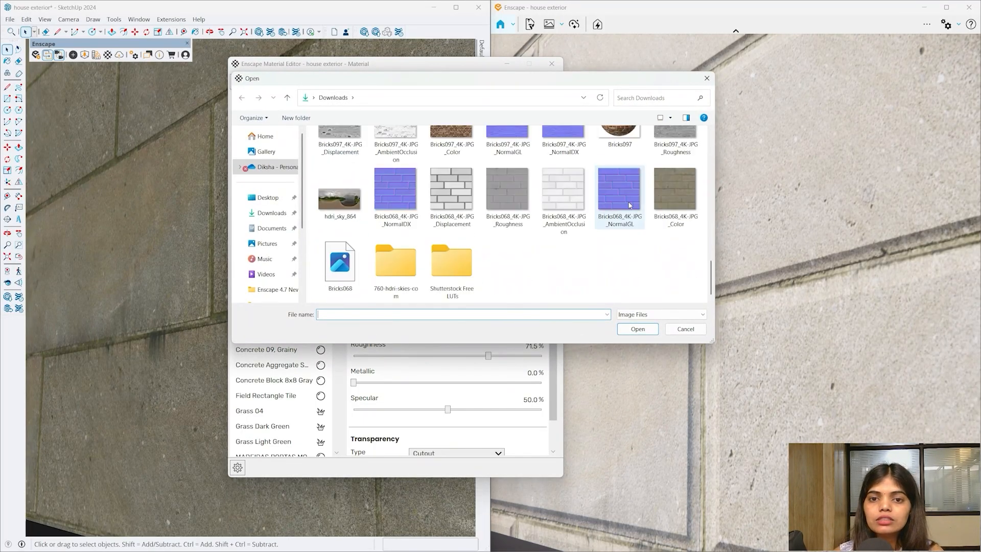
click(506, 206)
click(637, 329)
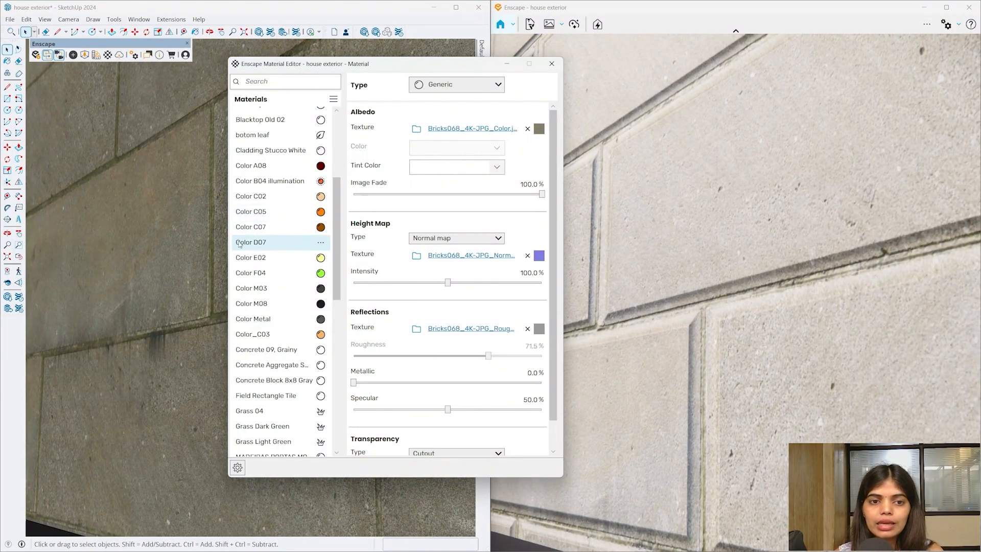
mouse_move(135, 259)
middle_down()
mouse_move(125, 212)
mouse_move(144, 217)
mouse_move(69, 228)
middle_up()
scroll(62, 231, down, 6)
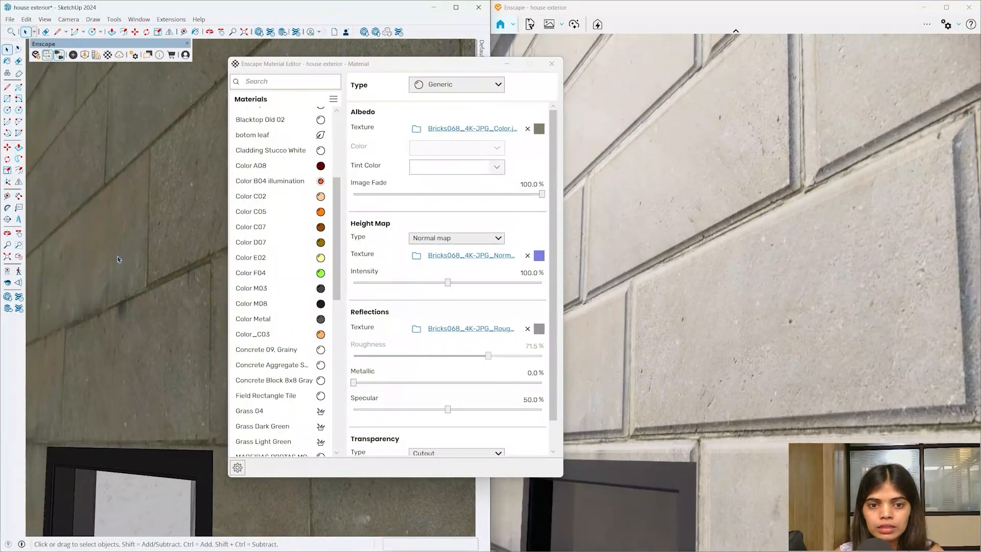
middle_drag(118, 259, 176, 289)
scroll(204, 301, down, 4)
scroll(176, 289, up, 10)
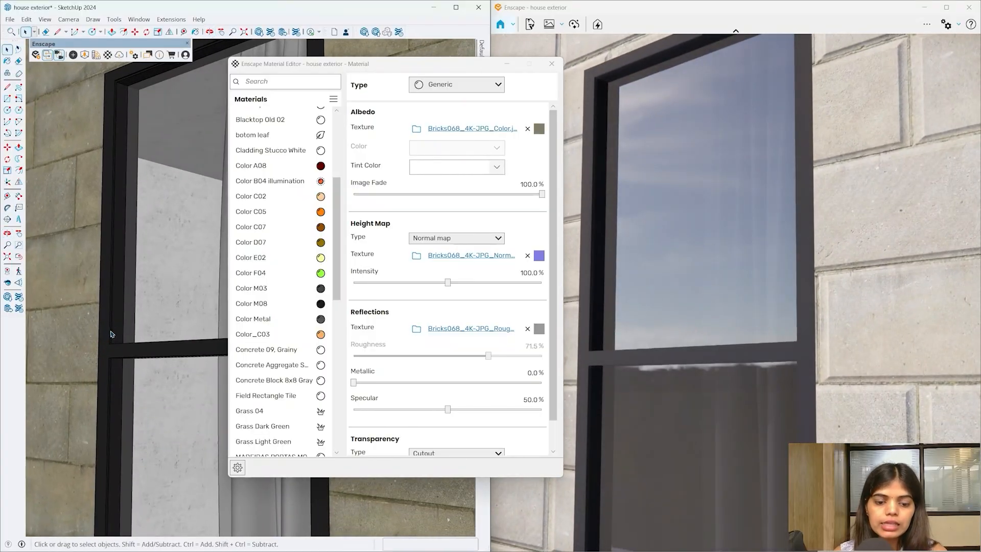
key(b)
scroll(110, 341, up, 2)
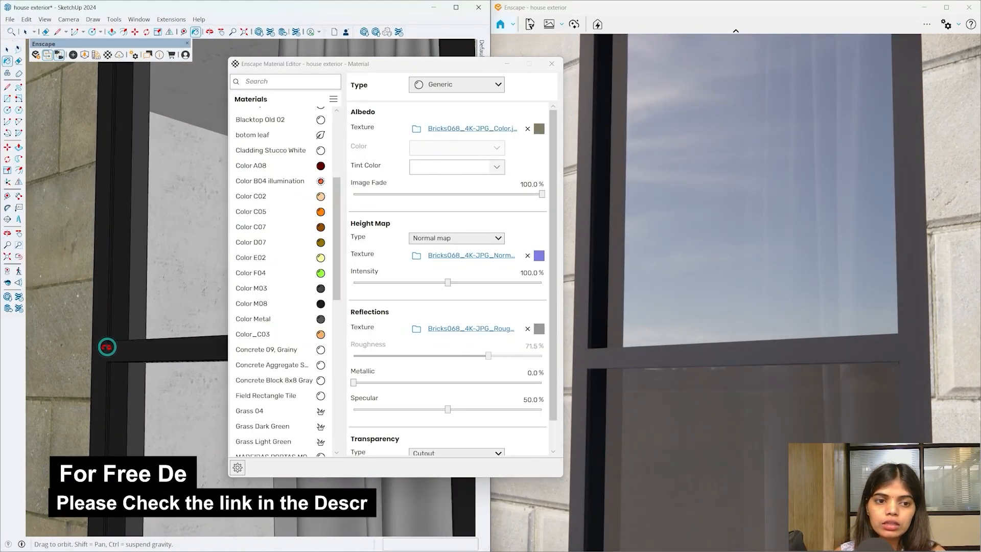
- Sample the window frame's Color M08 and set it to 100% metallic, 40% roughness
alt+click(107, 343)
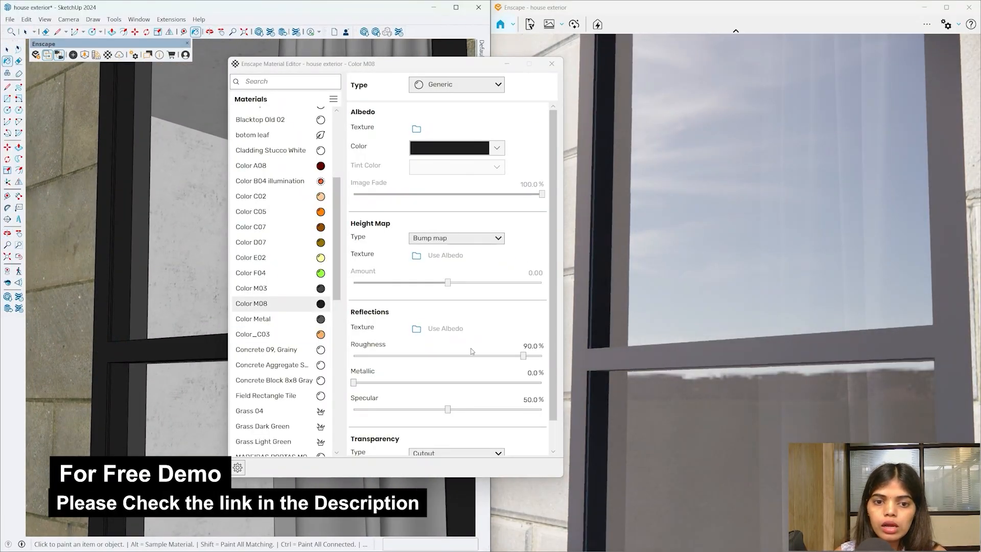
drag(355, 383, 520, 358)
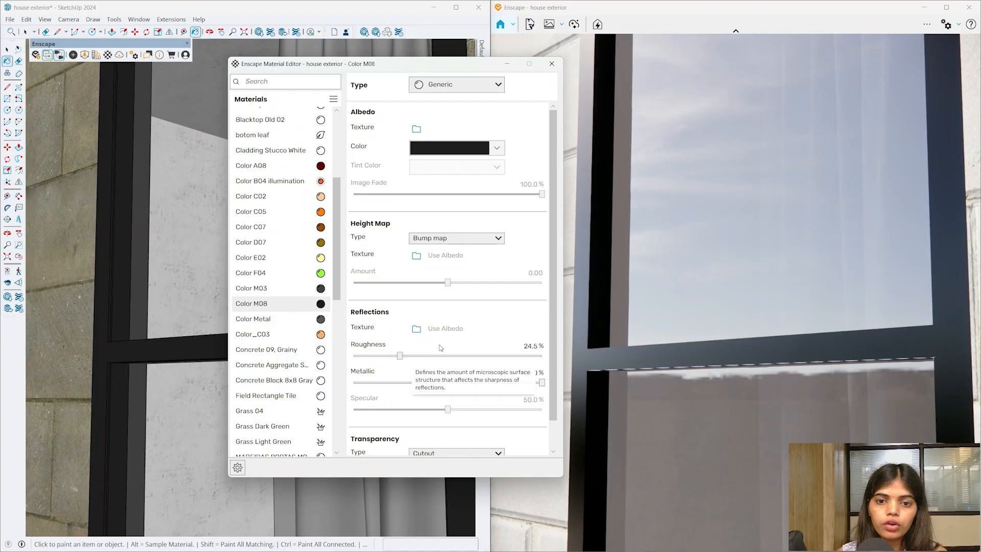
text(40)
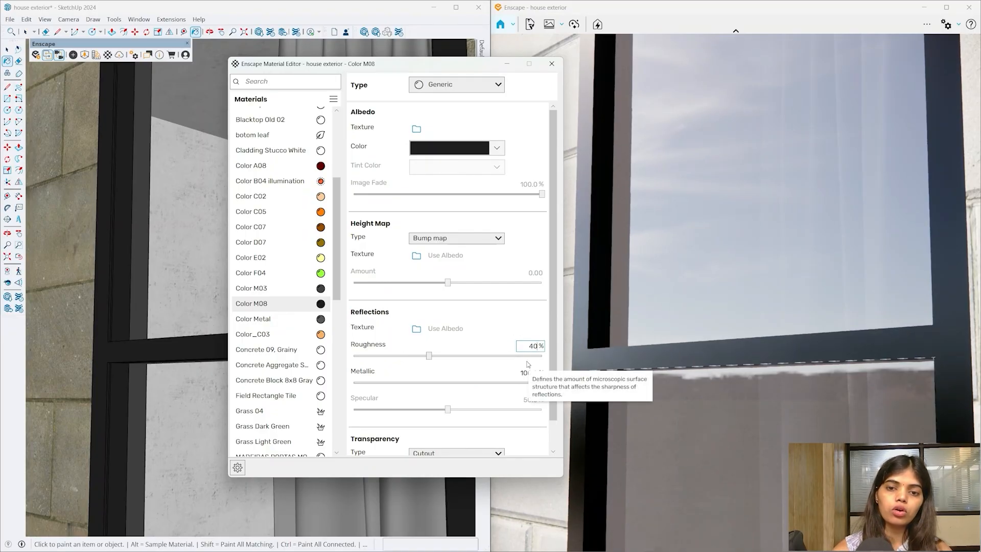
key(Return)
- Orbit around the façade to the slatted panel to review the frames
scroll(149, 296, down, 3)
scroll(150, 291, down, 3)
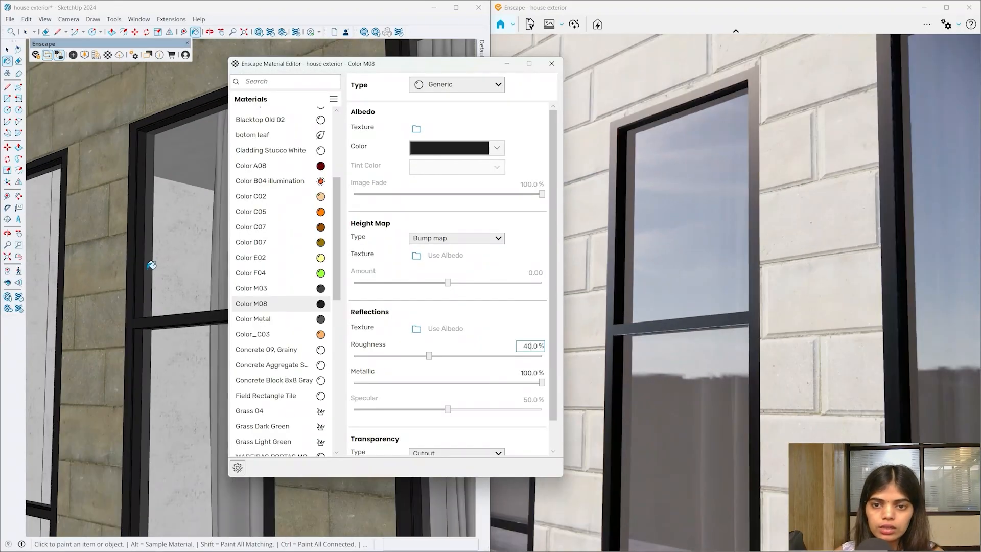
scroll(146, 255, down, 3)
mouse_move(145, 255)
middle_down()
mouse_move(160, 285)
mouse_move(148, 323)
mouse_move(82, 274)
mouse_move(83, 296)
middle_up()
middle_drag(105, 324, 152, 284)
scroll(155, 280, up, 3)
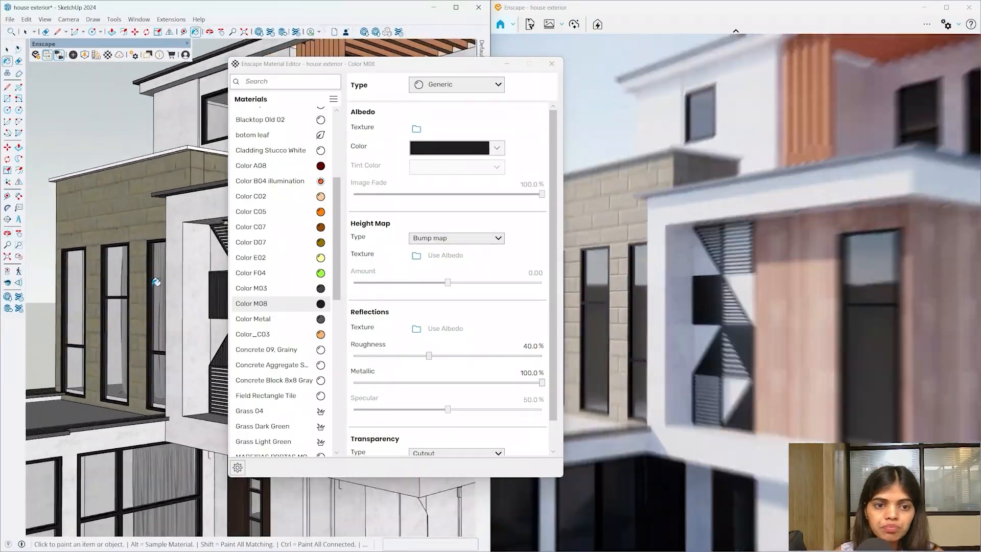
scroll(235, 282, up, 3)
scroll(210, 286, up, 8)
middle_drag(213, 294, 182, 261)
scroll(182, 261, down, 10)
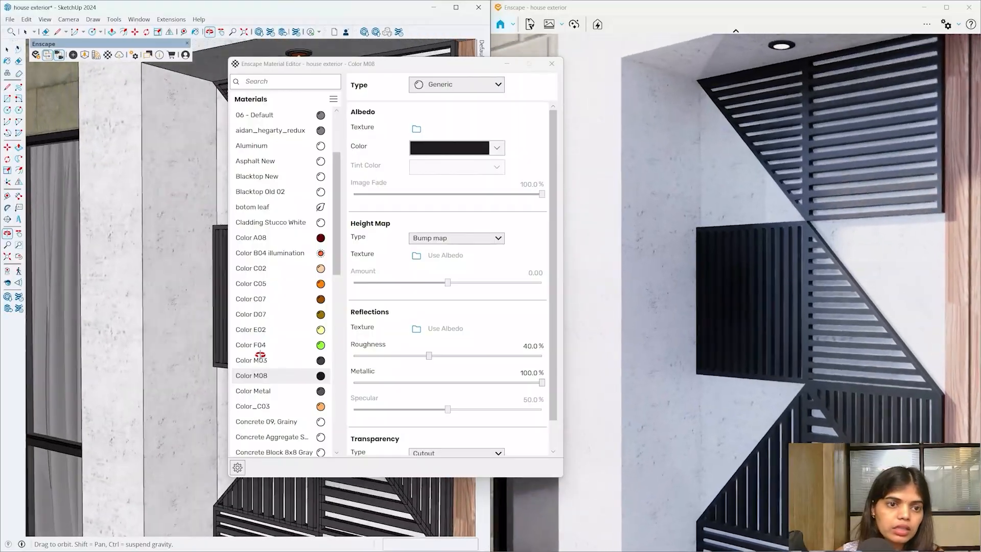
mouse_move(260, 354)
mouse_down()
mouse_move(121, 486)
mouse_move(177, 328)
mouse_move(148, 213)
mouse_move(218, 210)
mouse_move(158, 287)
mouse_up()
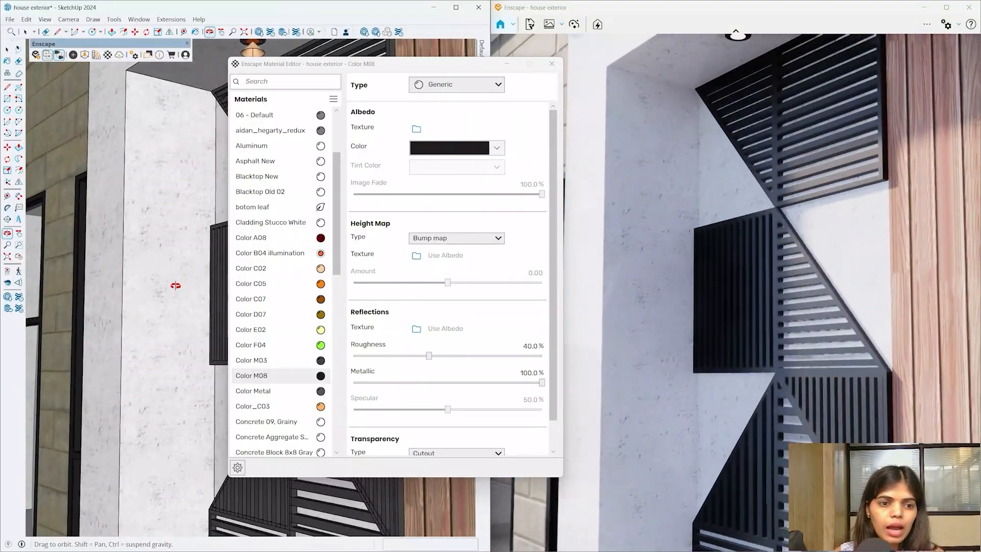
- Sample the concrete wall's Polished Concrete Old material and adjust its roughness
key(b)
alt+click(108, 290)
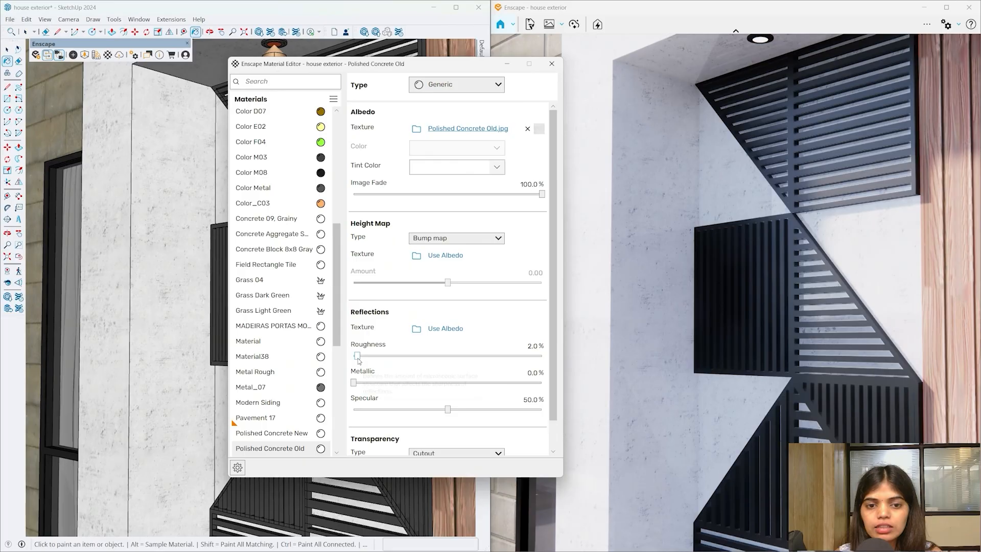
drag(465, 363, 351, 366)
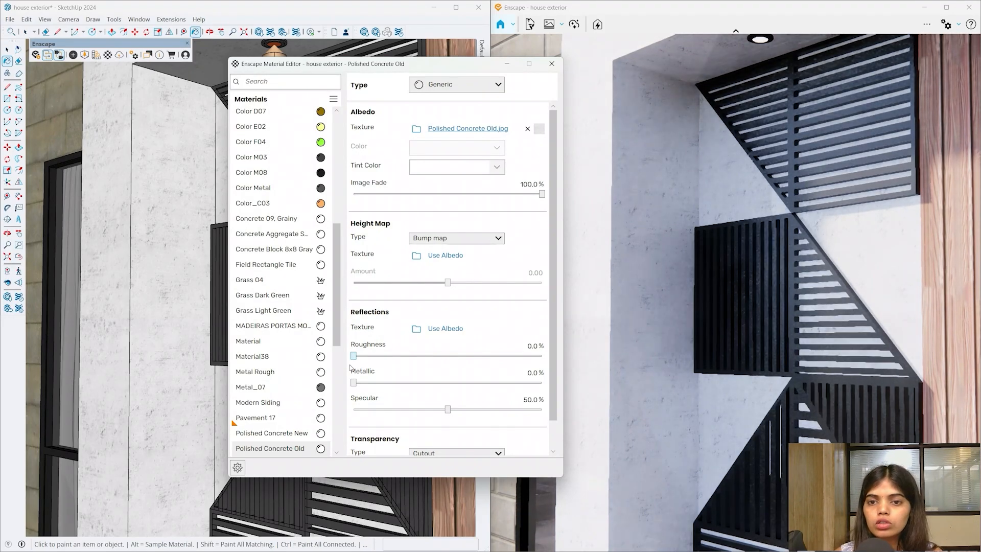
drag(416, 357, 467, 356)
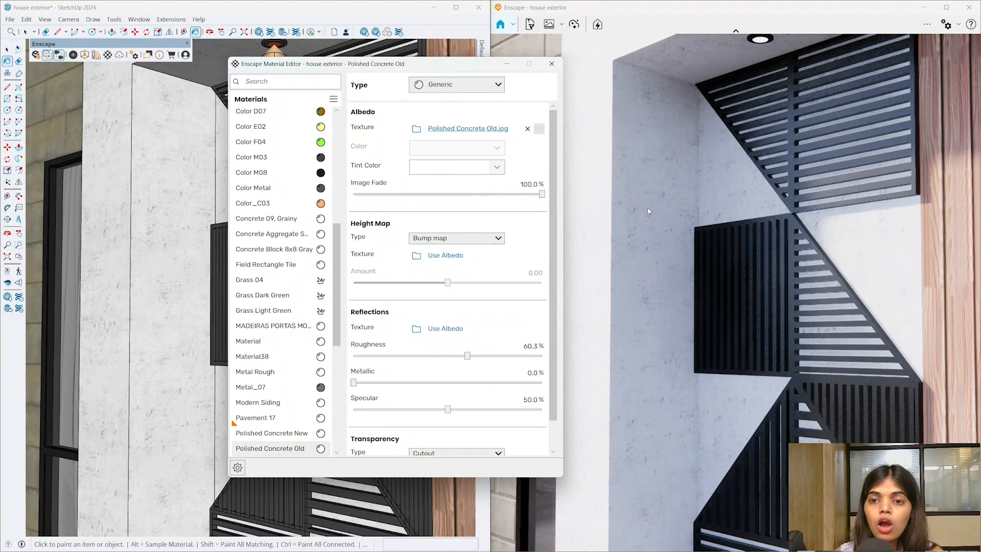
- Use Polished Concrete Old.jpg as its bump height map with amount 3.00
scroll(160, 326, up, 4)
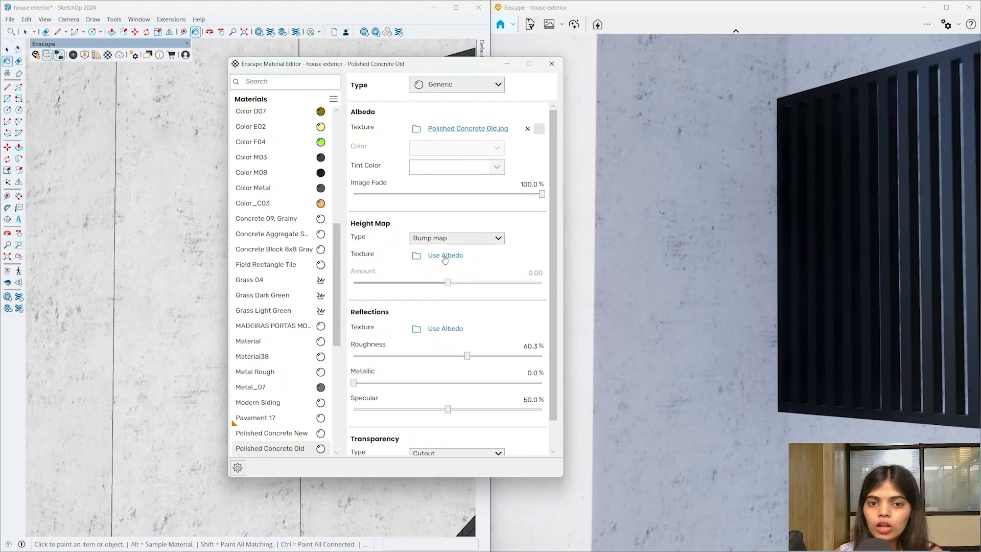
click(445, 256)
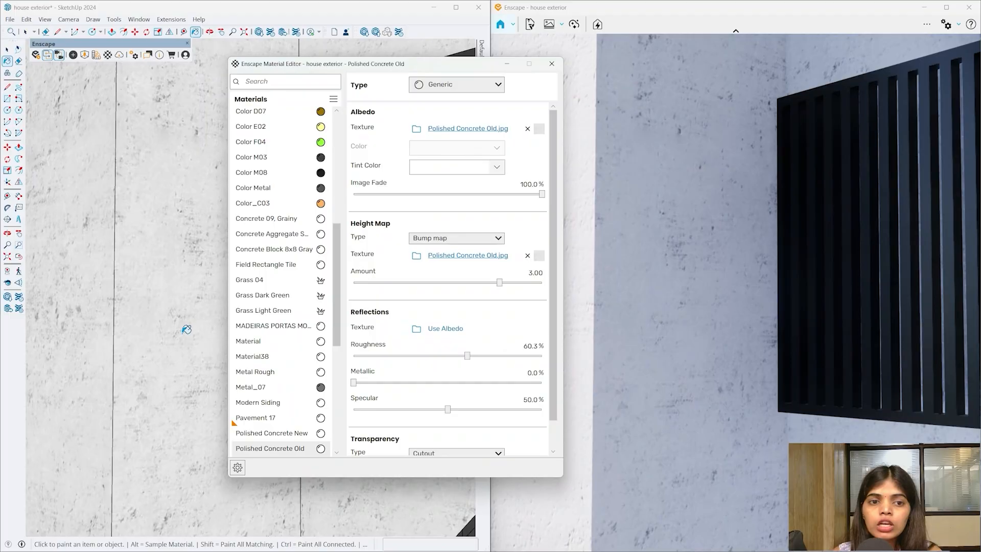
scroll(170, 349, down, 3)
scroll(170, 349, up, 3)
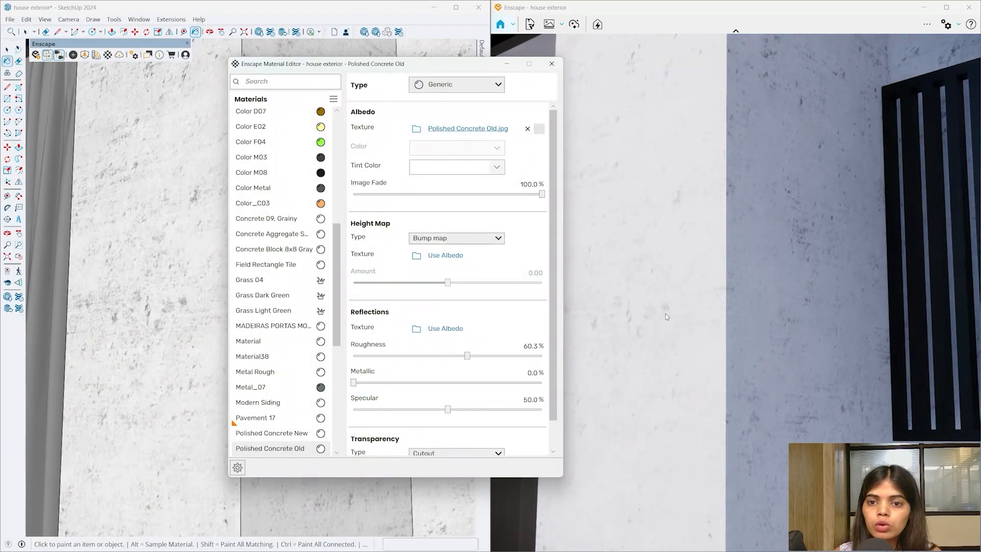
click(453, 258)
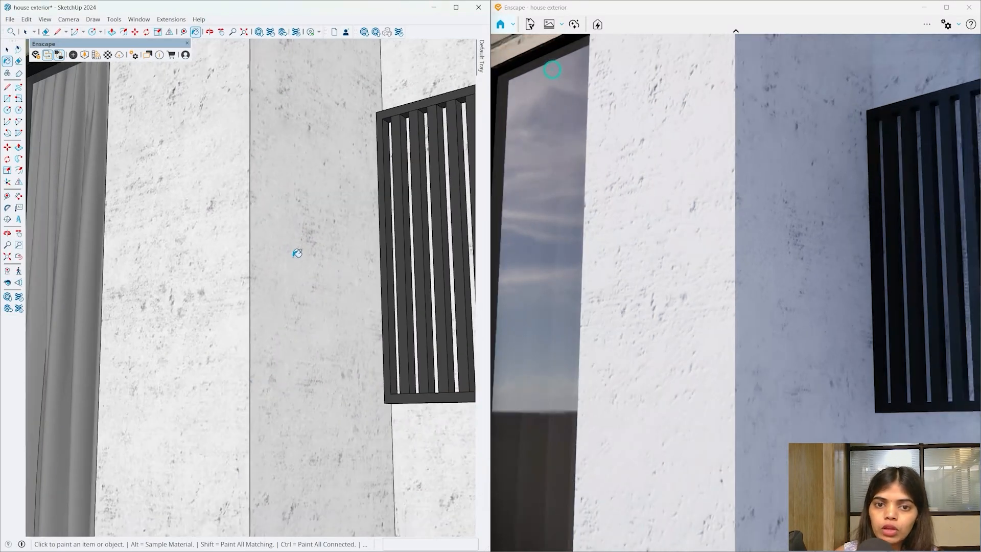
- Import Wood 07, Brick Bond from the Enscape library's Wood category
scroll(223, 291, down, 5)
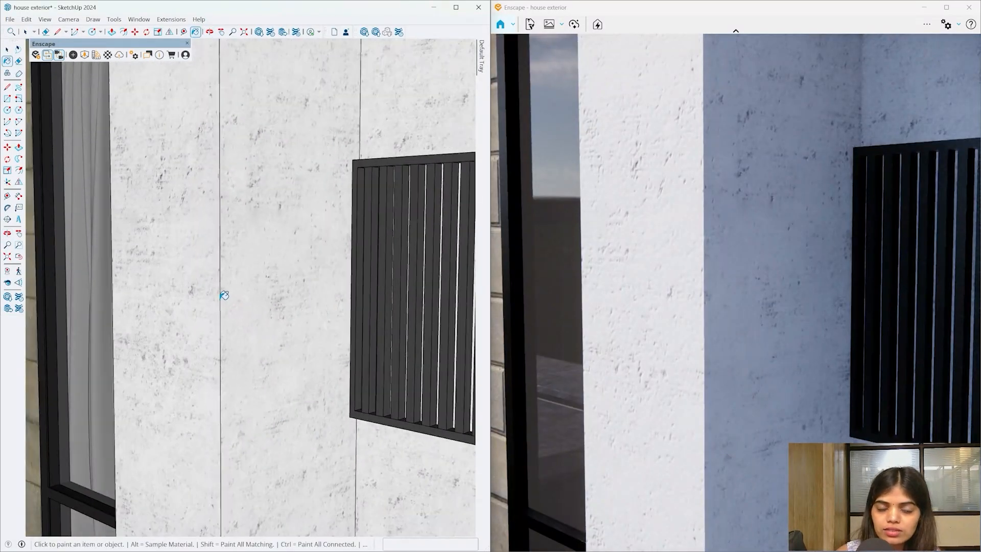
scroll(237, 286, down, 10)
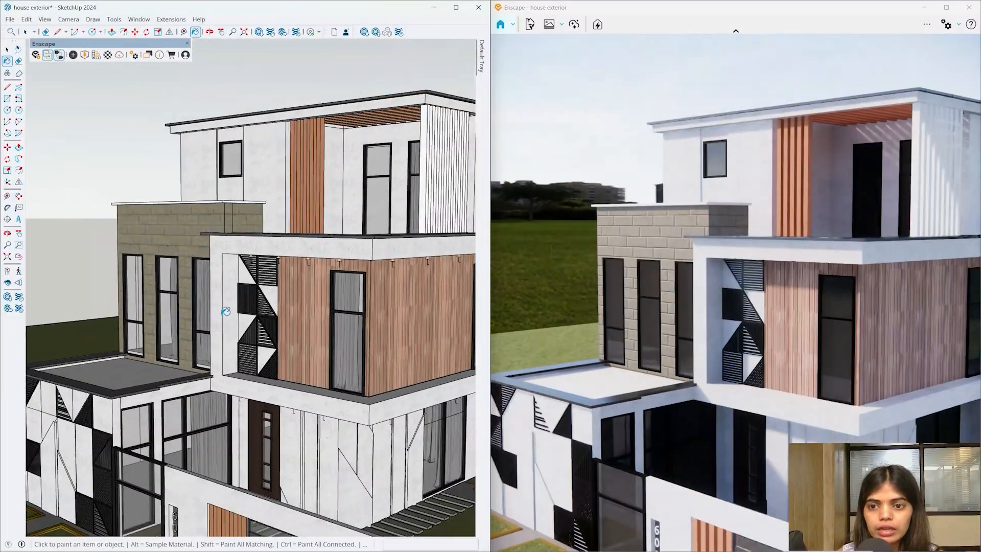
middle_drag(219, 307, 265, 284)
scroll(264, 284, up, 10)
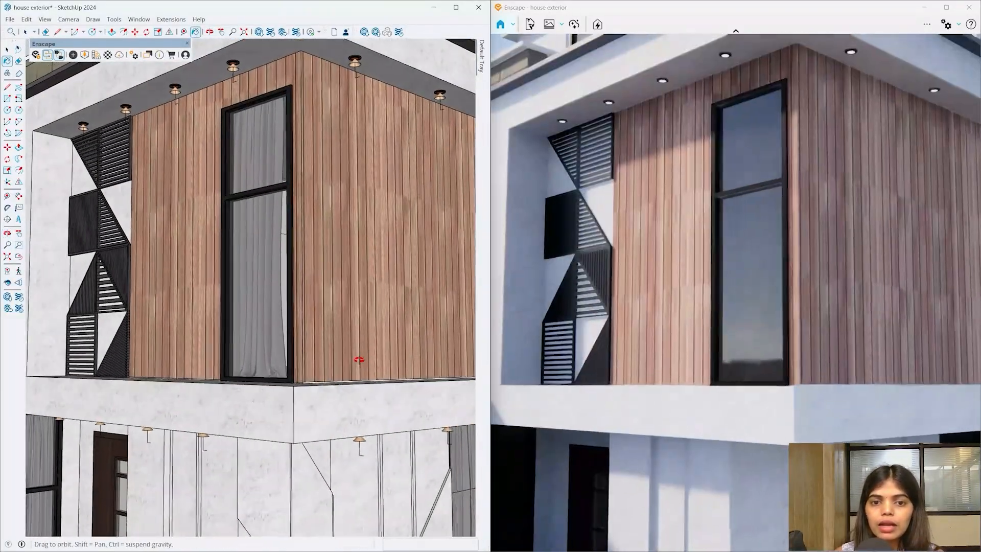
key(b)
scroll(295, 277, down, 5)
middle_drag(135, 91, 127, 105)
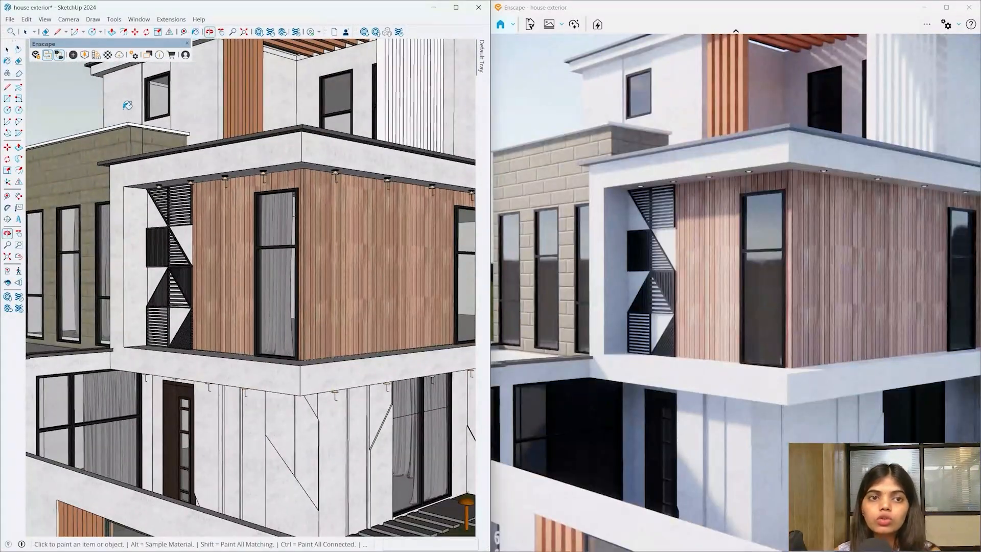
click(101, 58)
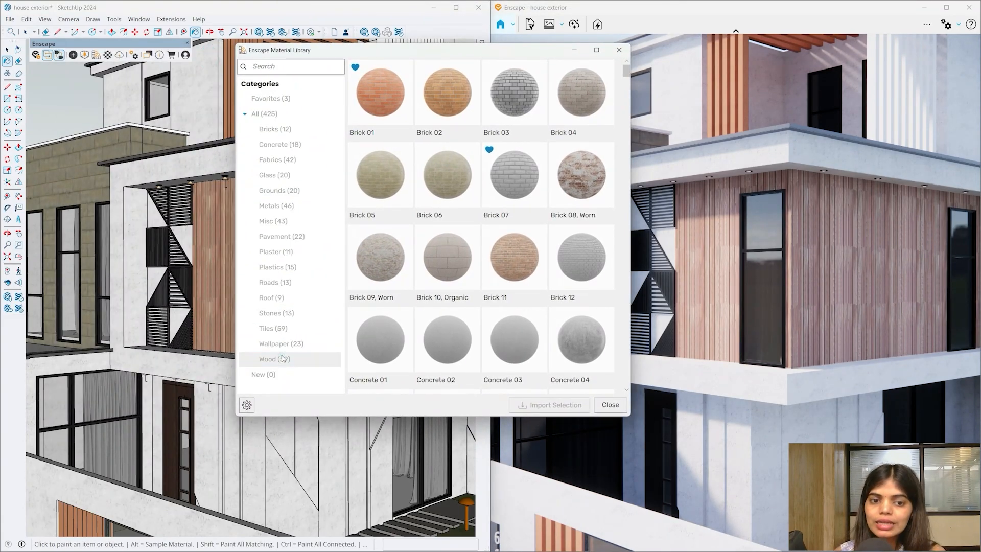
click(281, 357)
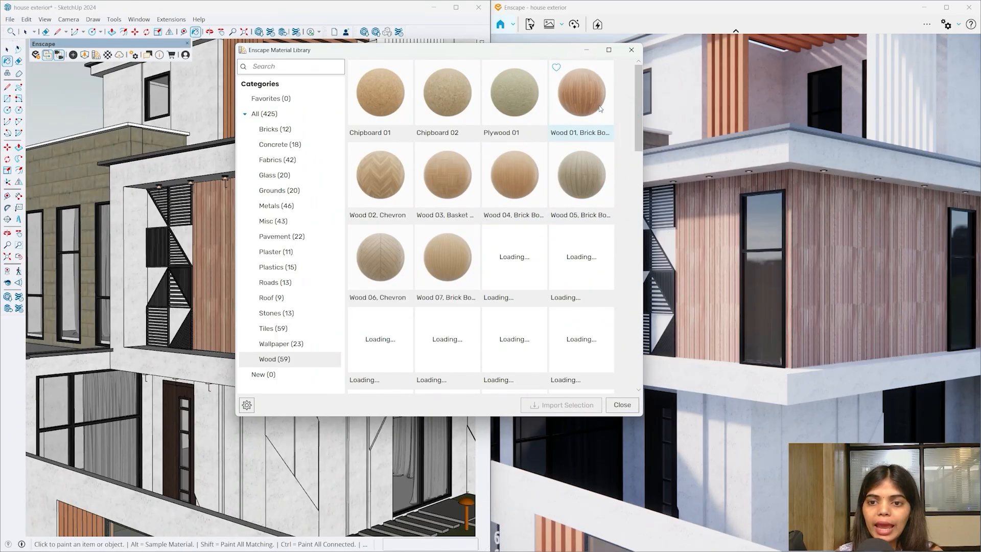
scroll(606, 143, down, 1)
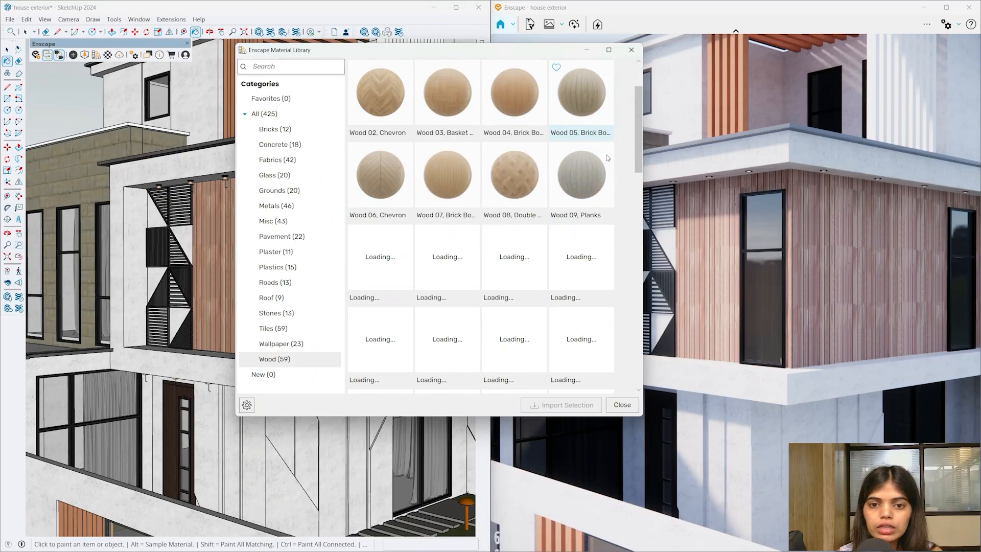
click(468, 183)
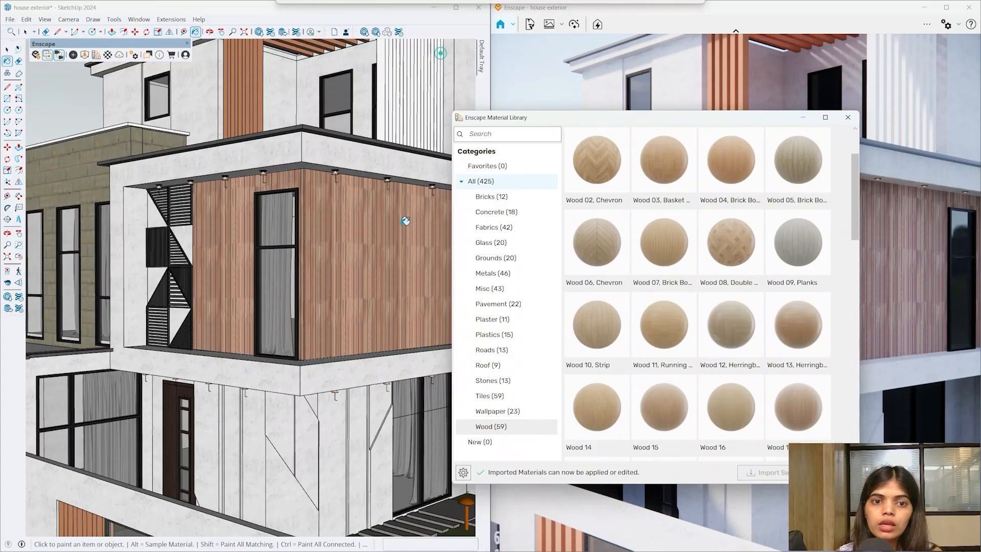
- Paint the upper box's left and right walls with Wood 07, Brick Bond
scroll(320, 241, up, 5)
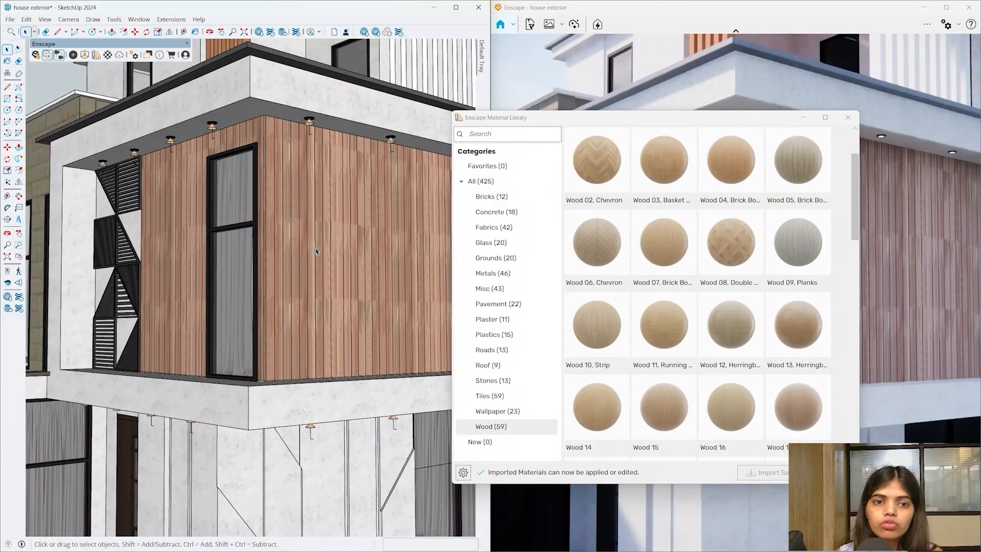
double_click(315, 249)
scroll(315, 245, down, 2)
click(312, 231)
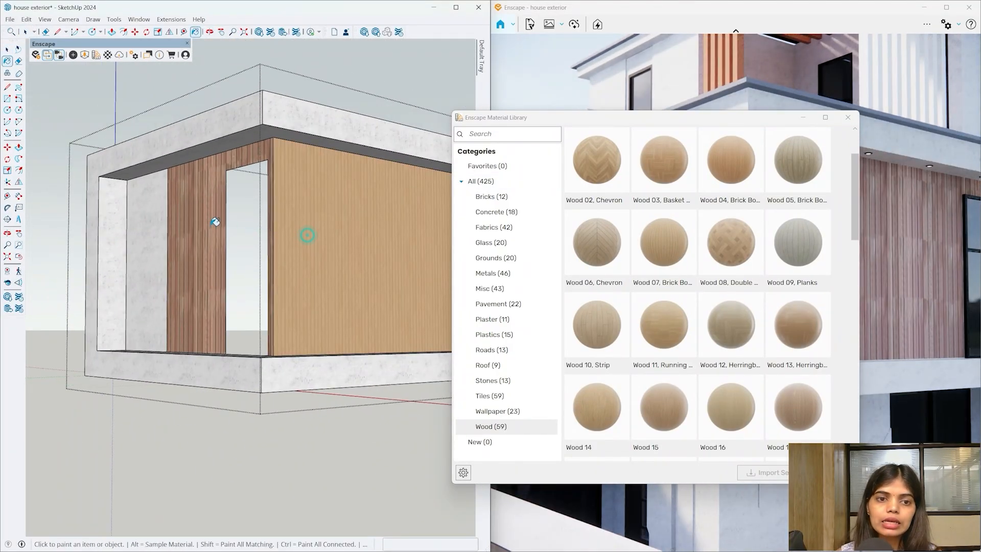
click(215, 221)
scroll(292, 286, up, 5)
middle_drag(291, 289, 333, 299)
scroll(327, 301, down, 3)
key(b)
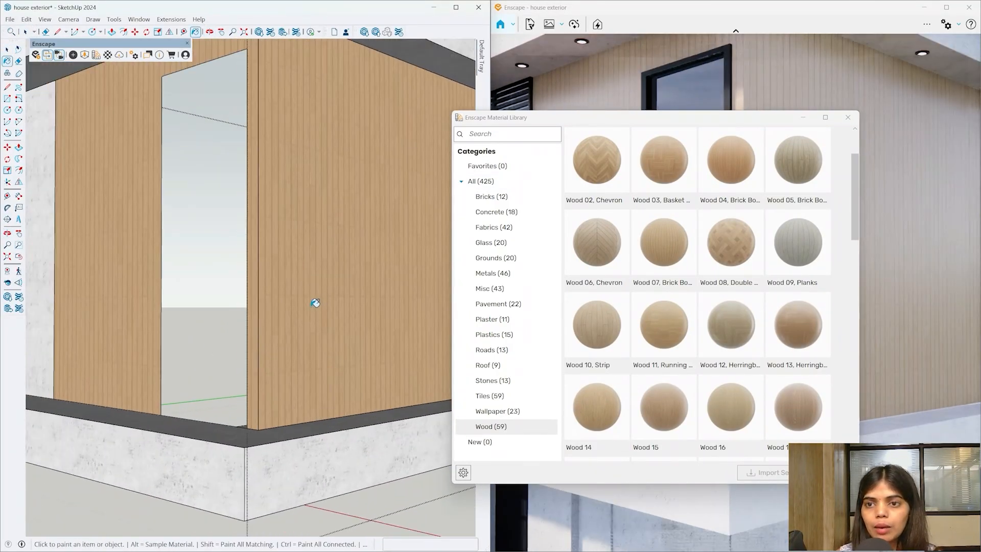
click(796, 120)
scroll(267, 306, down, 3)
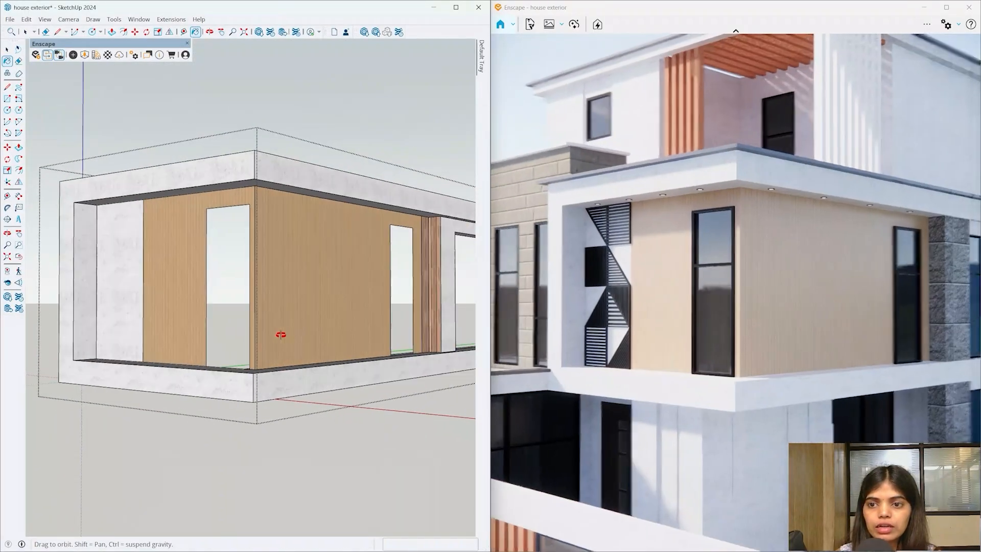
middle_drag(280, 334, 252, 283)
scroll(251, 284, up, 4)
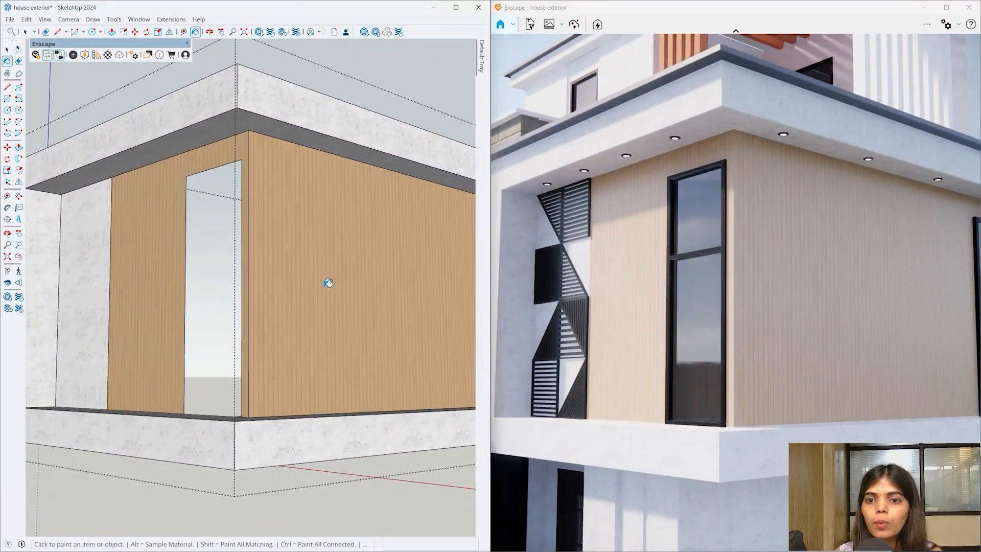
click(107, 55)
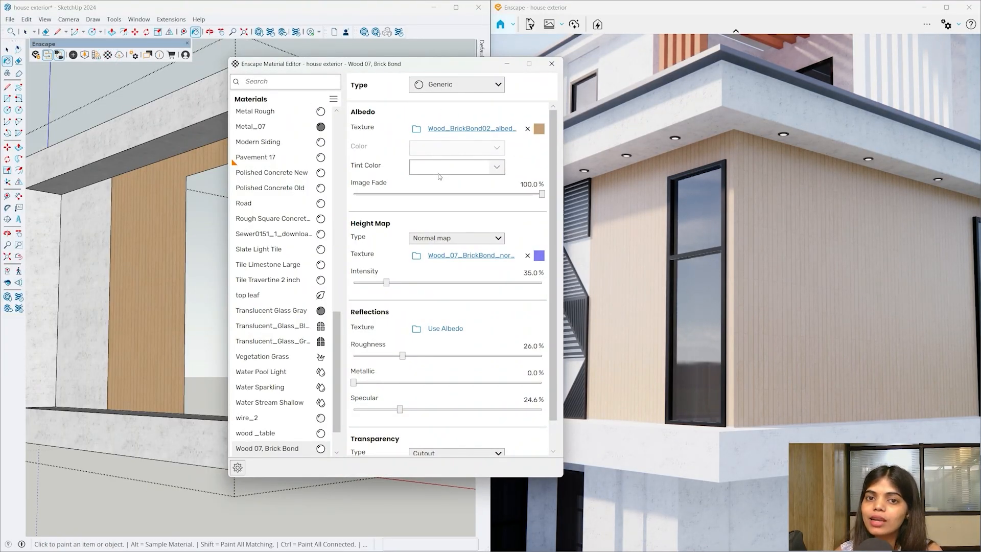
- Set the Wood 07, Brick Bond tint colour to a pale pinkish grey after trying greys
click(498, 166)
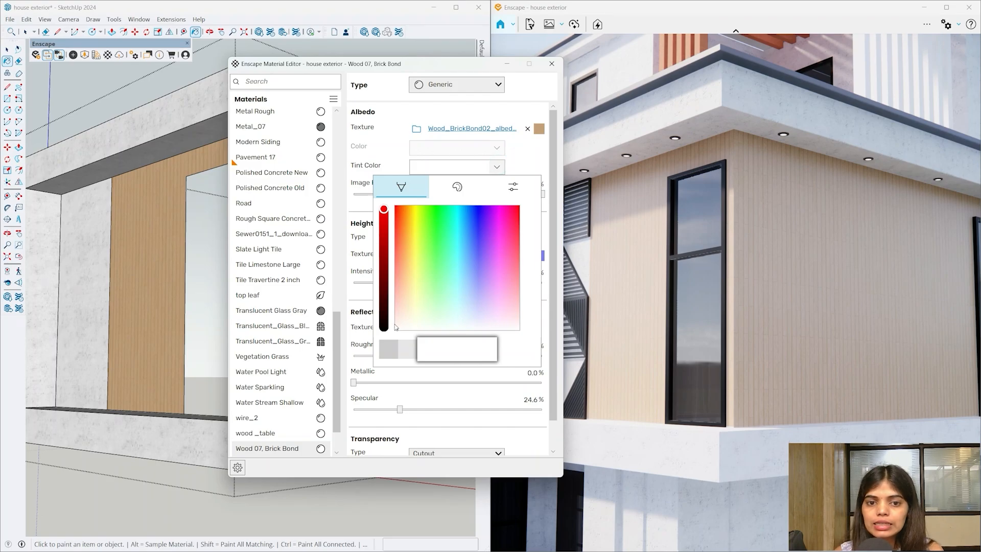
click(394, 348)
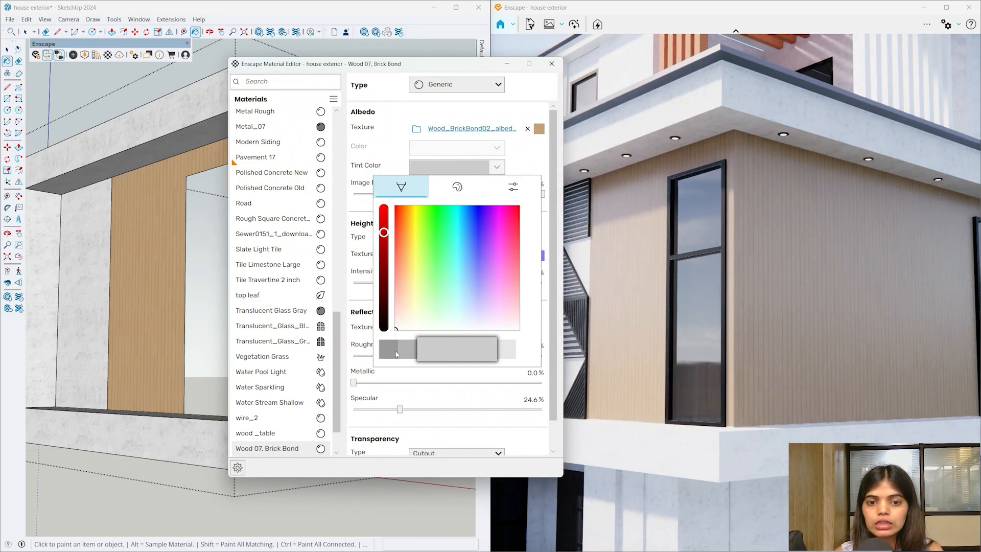
click(396, 353)
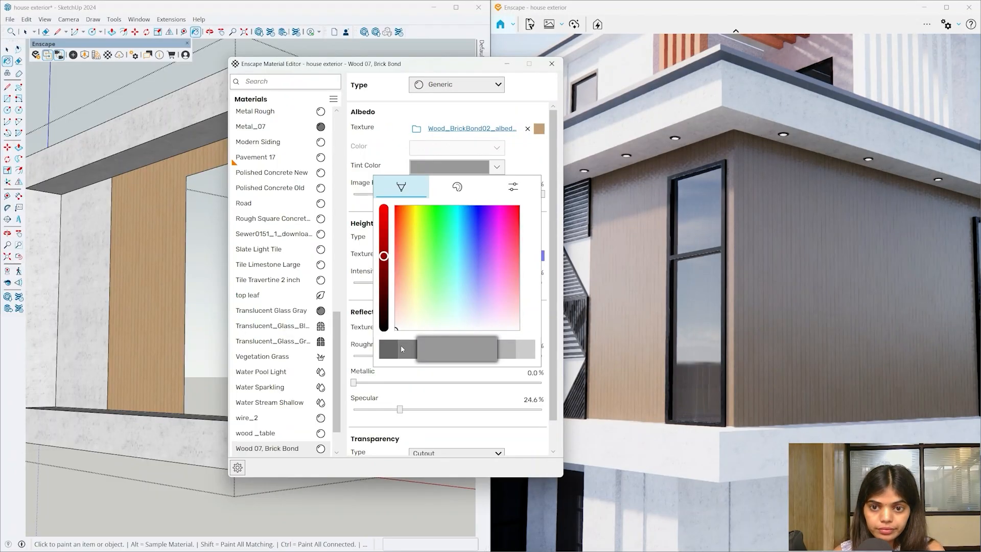
click(518, 351)
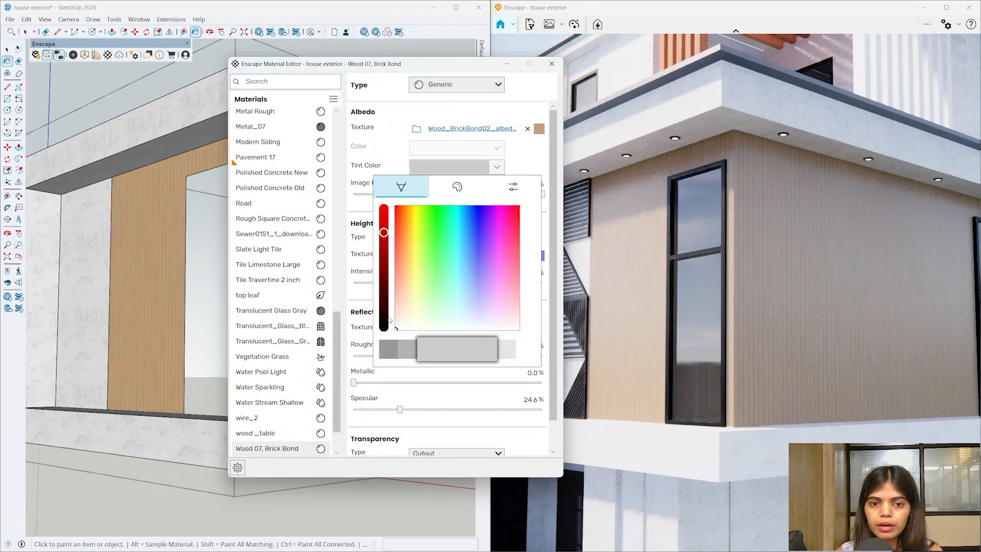
click(395, 324)
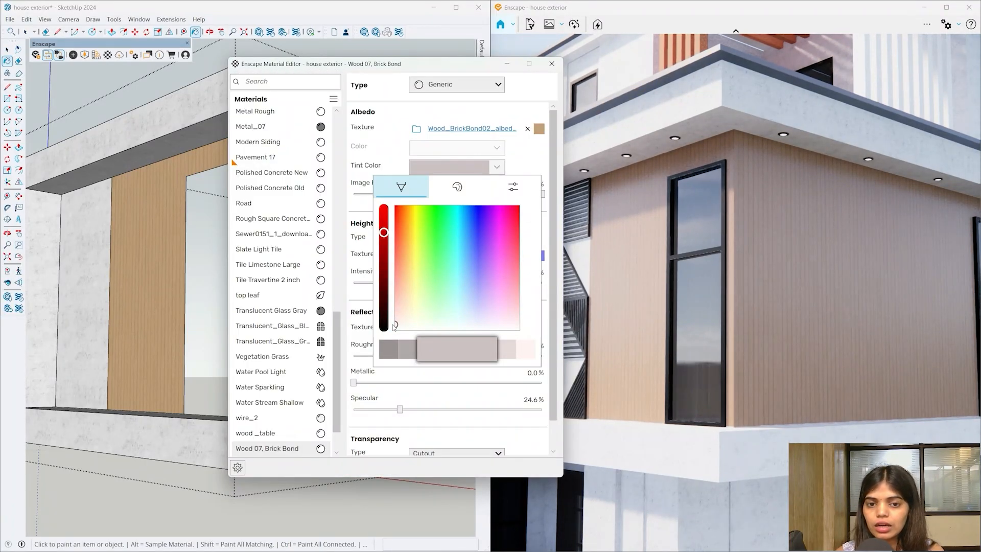
click(521, 109)
- Close the material editor and enter the vertical slat component above the terrace
click(552, 64)
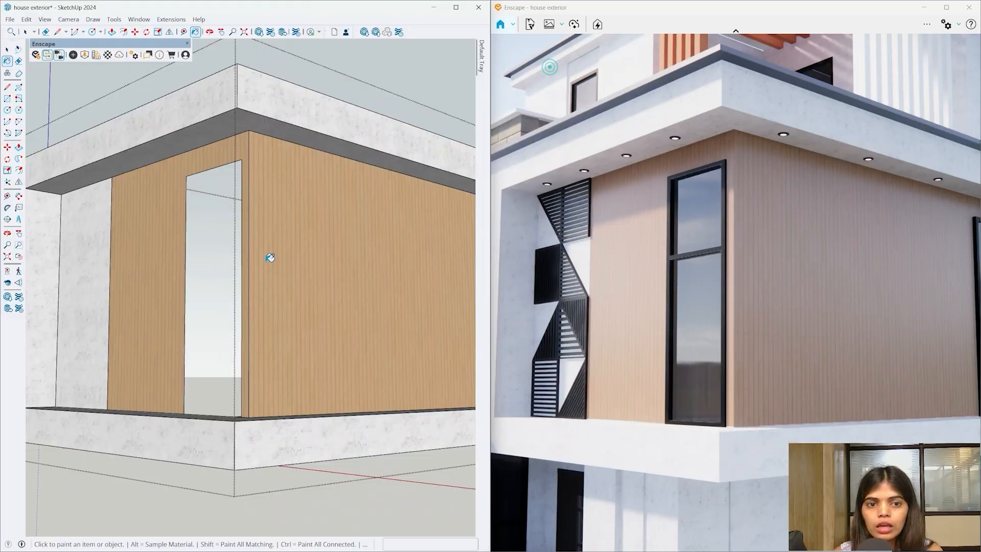
scroll(269, 259, down, 3)
mouse_move(269, 260)
middle_down()
mouse_move(289, 303)
mouse_move(376, 342)
mouse_move(72, 327)
mouse_move(189, 222)
mouse_move(247, 324)
mouse_move(213, 217)
mouse_move(269, 204)
mouse_move(262, 245)
mouse_move(276, 230)
mouse_move(294, 240)
mouse_move(276, 250)
middle_up()
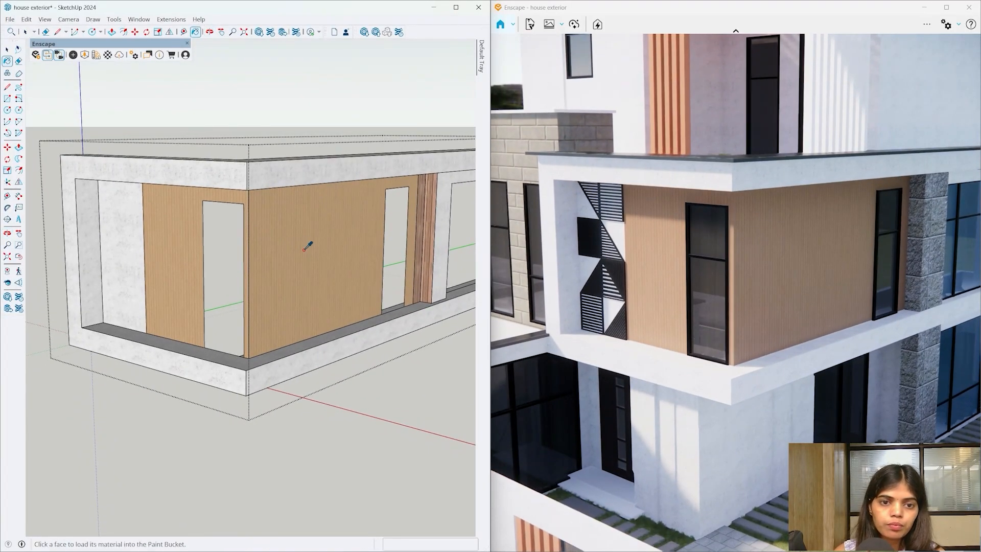
scroll(300, 250, down, 3)
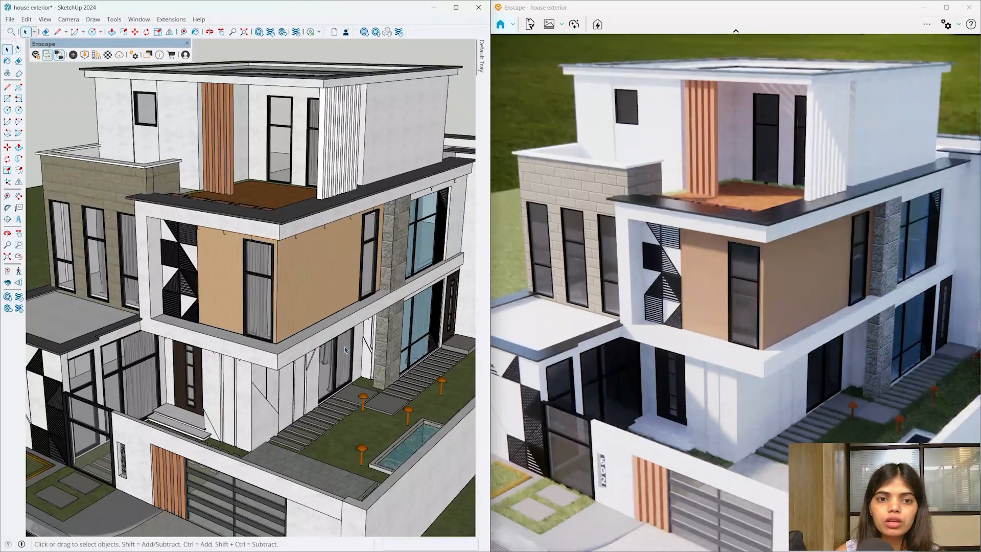
middle_drag(225, 153, 221, 177)
scroll(220, 177, up, 5)
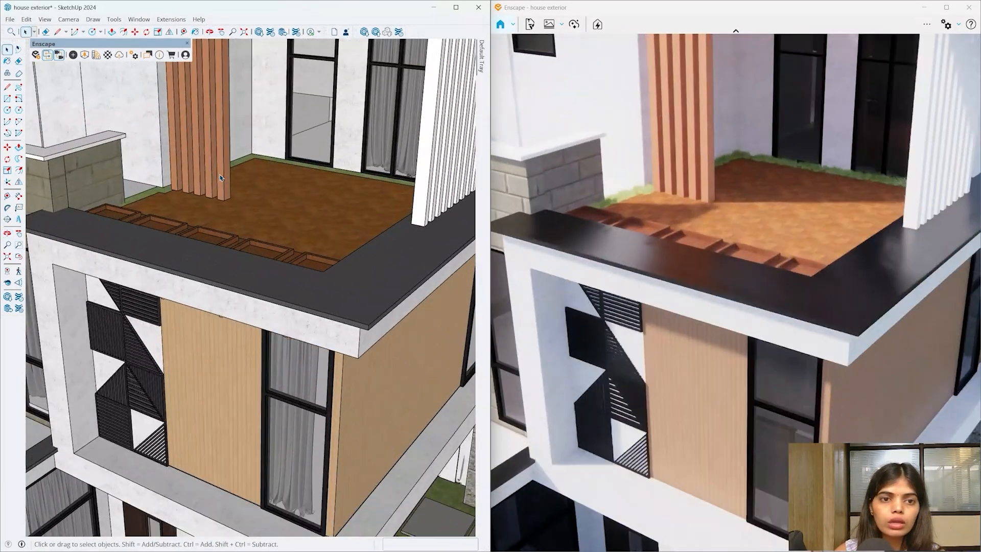
double_click(221, 178)
scroll(252, 224, down, 3)
middle_drag(251, 223, 251, 291)
scroll(254, 163, up, 3)
- Select all the slat geometry and paint it with the light Wood 07, Brick Bond
key(ctrl+a)
key(b)
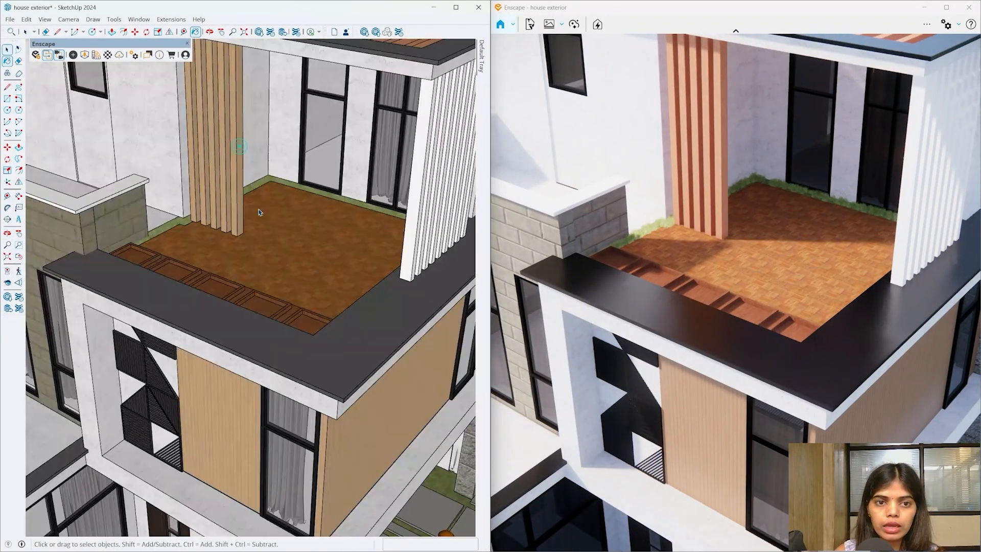
scroll(245, 256, down, 3)
scroll(246, 204, up, 3)
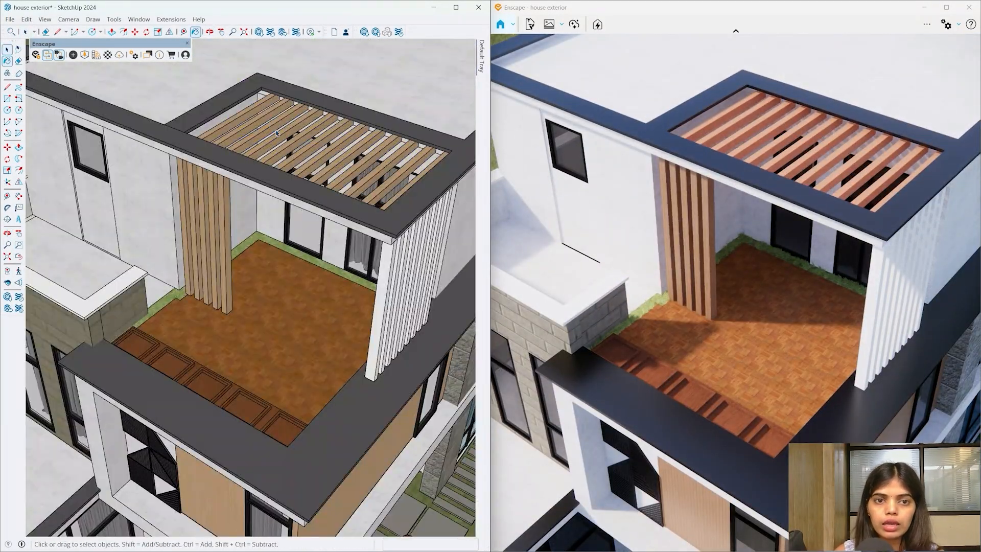
mouse_move(326, 245)
middle_down()
mouse_move(352, 52)
mouse_move(312, 19)
middle_up()
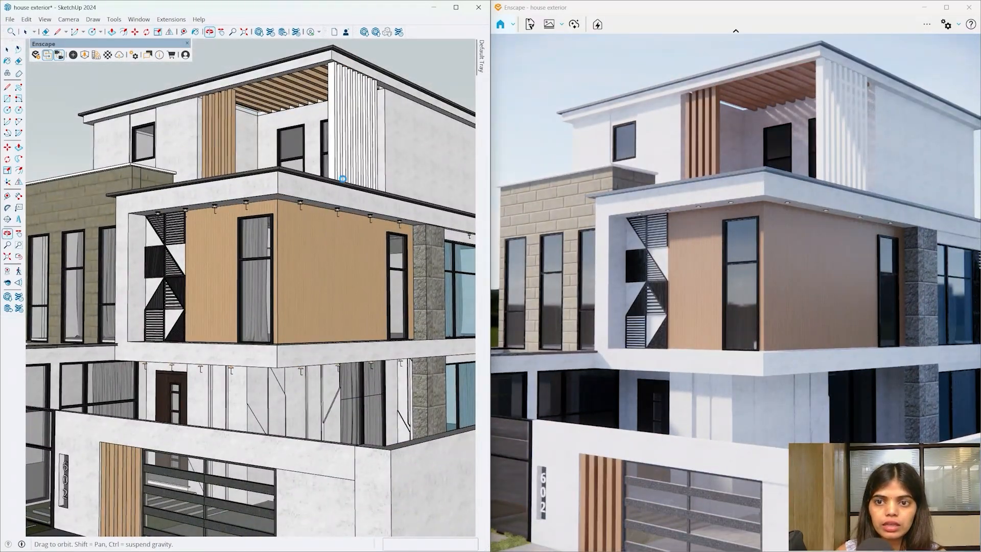
mouse_move(332, 164)
mouse_down()
mouse_move(335, 346)
mouse_move(358, 102)
mouse_up()
- Maximize the SketchUp window so the model fills the whole screen
key(space)
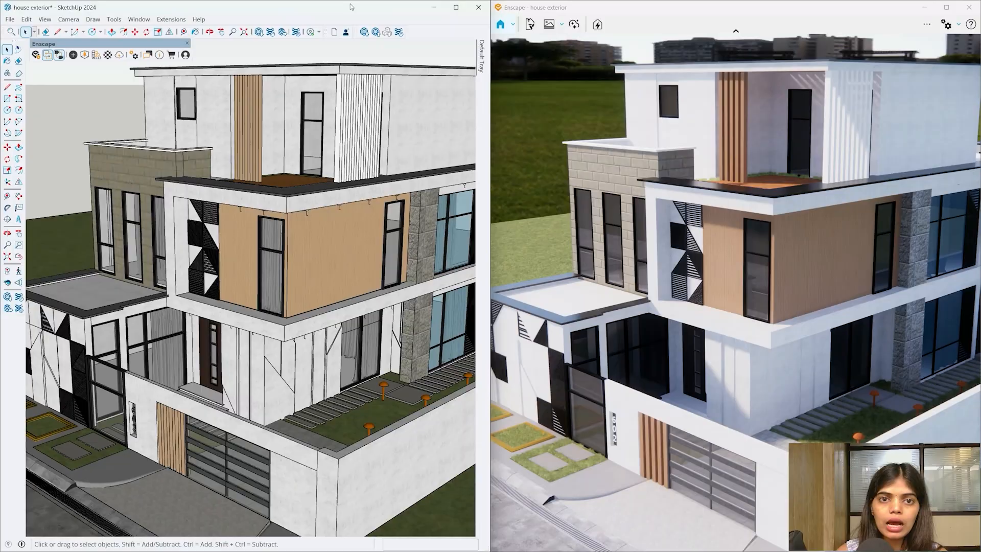
drag(351, 6, 349, 10)
click(286, 8)
- Open the stone column group and select its stone panel to inspect it
scroll(452, 270, up, 5)
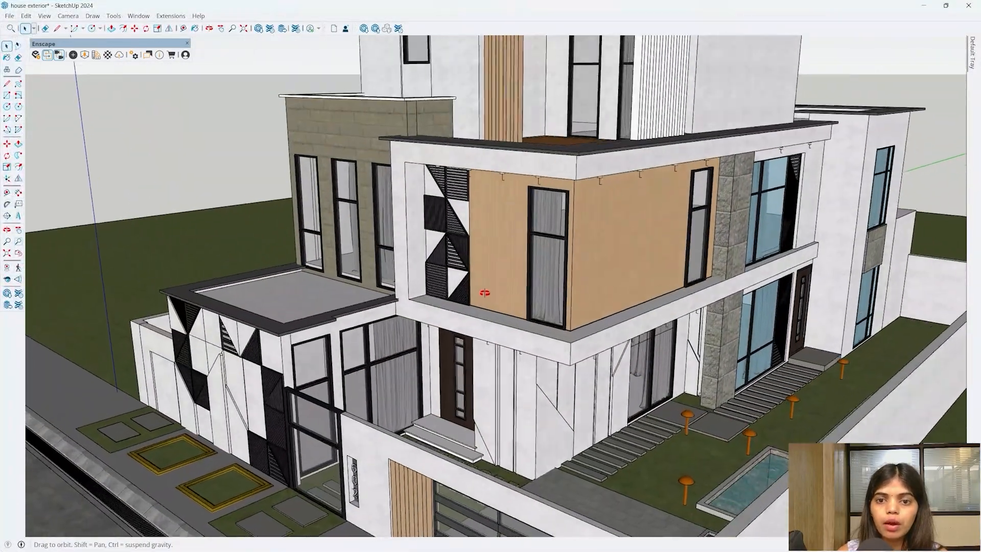
key(b)
scroll(742, 233, up, 5)
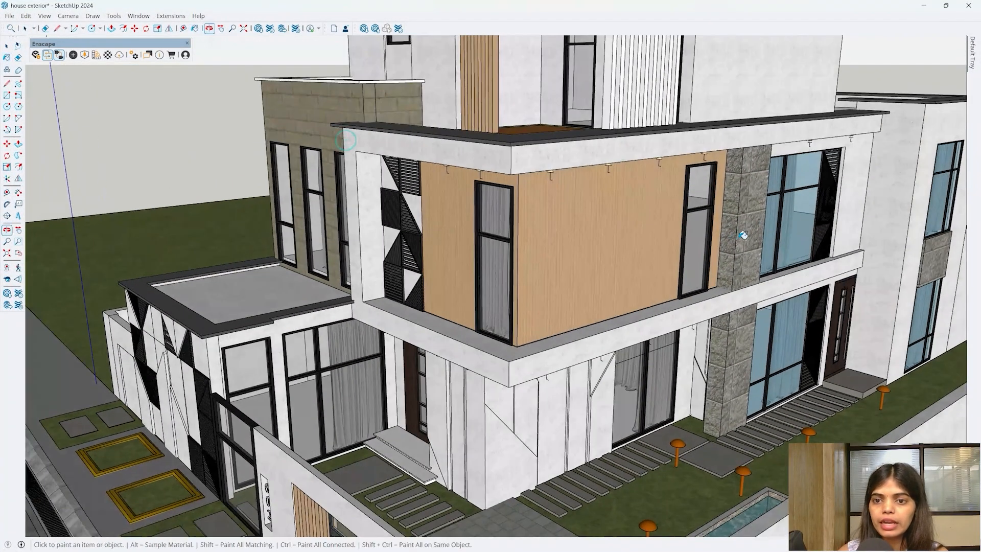
key(space)
double_click(737, 238)
middle_drag(738, 238, 729, 294)
key(ctrl+a)
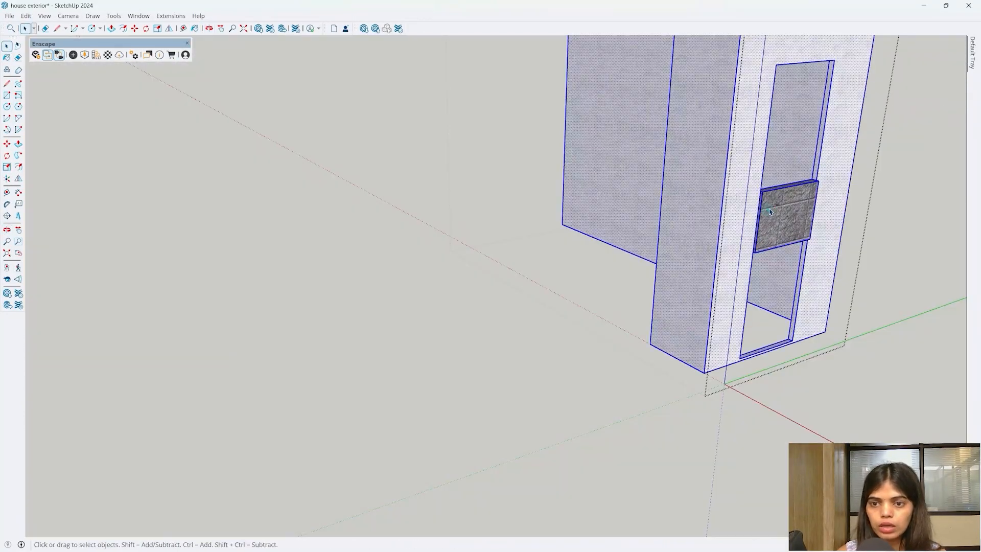
click(770, 210)
middle_drag(795, 208, 715, 275)
scroll(845, 308, up, 1)
middle_drag(845, 308, 752, 342)
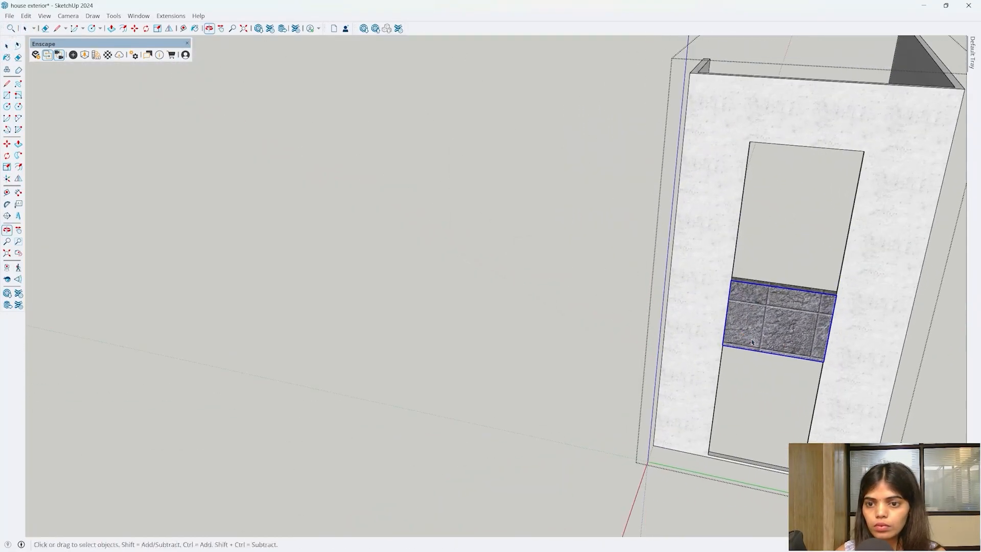
key(space)
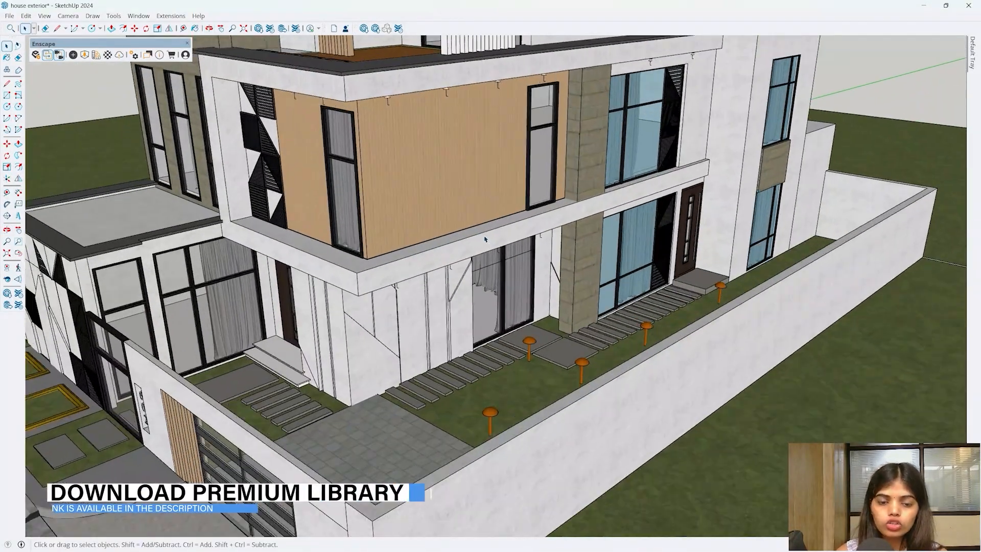
- Sample the wood material from the upper façade cladding
scroll(485, 239, up, 3)
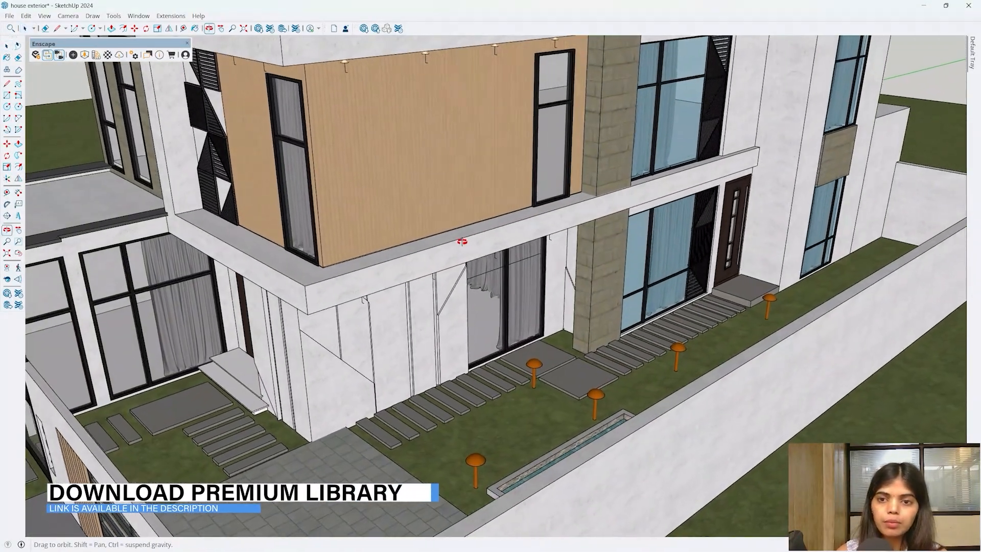
scroll(460, 251, down, 3)
middle_drag(471, 306, 620, 219)
scroll(408, 291, down, 4)
mouse_move(468, 286)
middle_down()
mouse_move(483, 253)
mouse_move(449, 286)
middle_up()
scroll(454, 251, up, 4)
key(b)
mouse_move(469, 221)
middle_down()
mouse_move(460, 242)
mouse_move(468, 224)
middle_up()
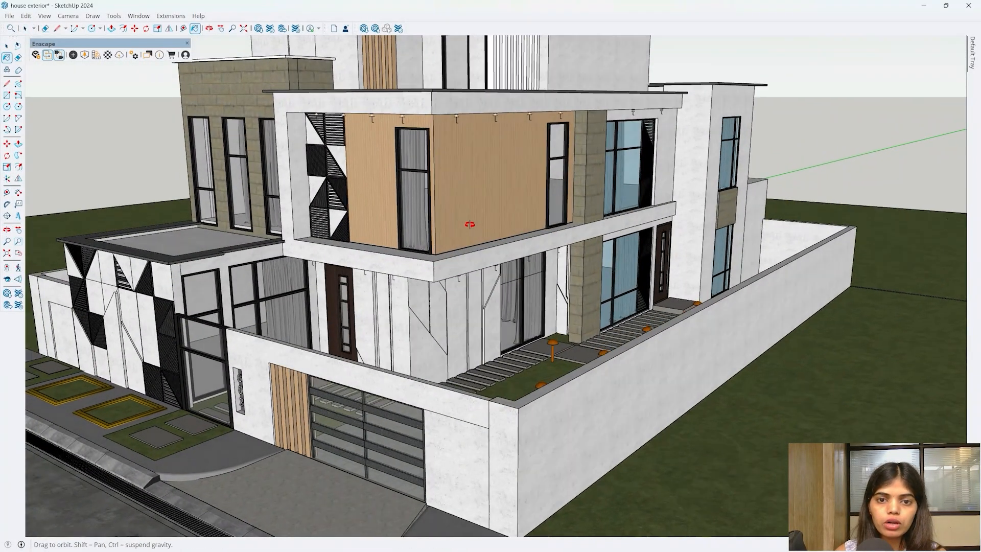
scroll(467, 218, up, 1)
alt+click(464, 218)
scroll(277, 425, up, 5)
- Paint the slat component beside the garage door with the sampled lighter wood
middle_drag(276, 428, 330, 411)
key(space)
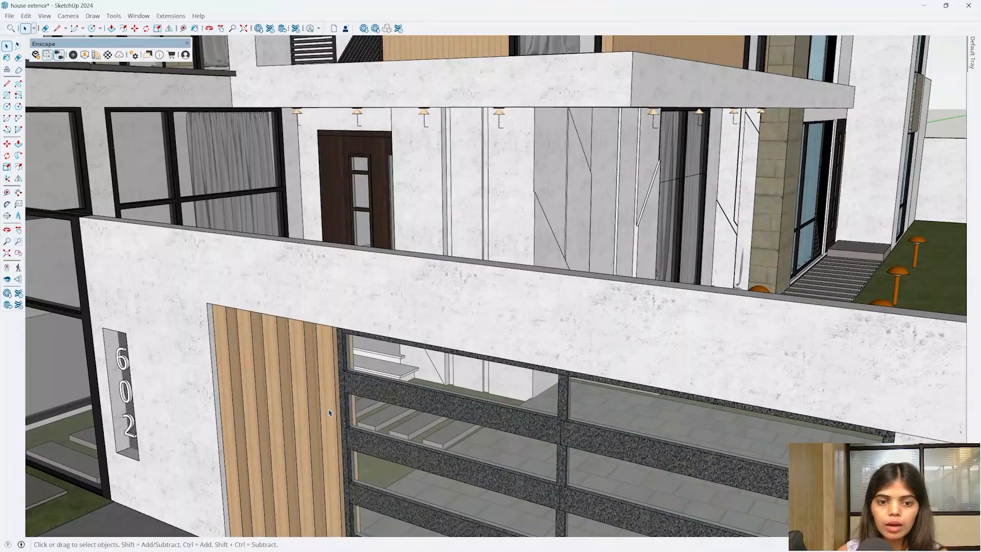
double_click(330, 411)
triple_click(330, 411)
click(323, 392)
key(space)
key(Escape)
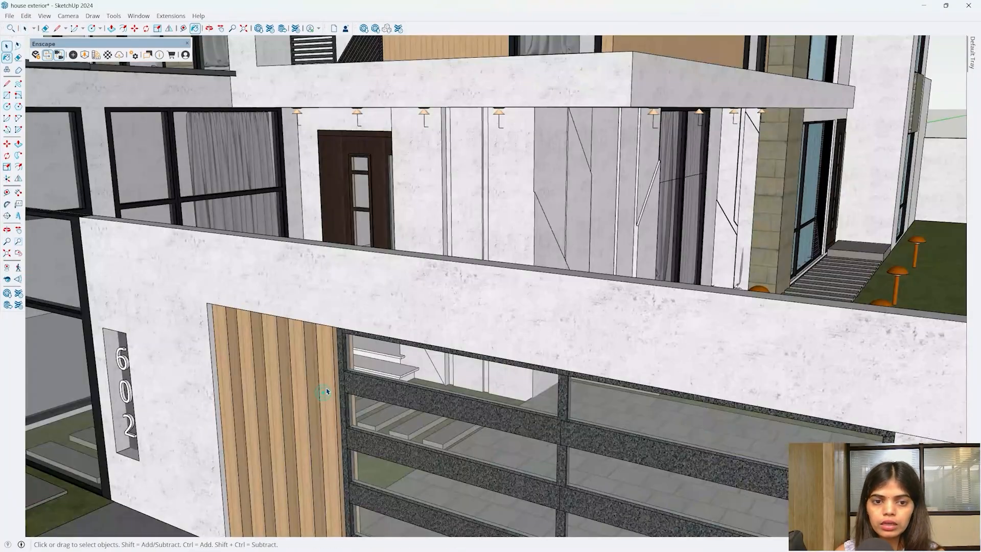
double_click(333, 381)
triple_click(333, 381)
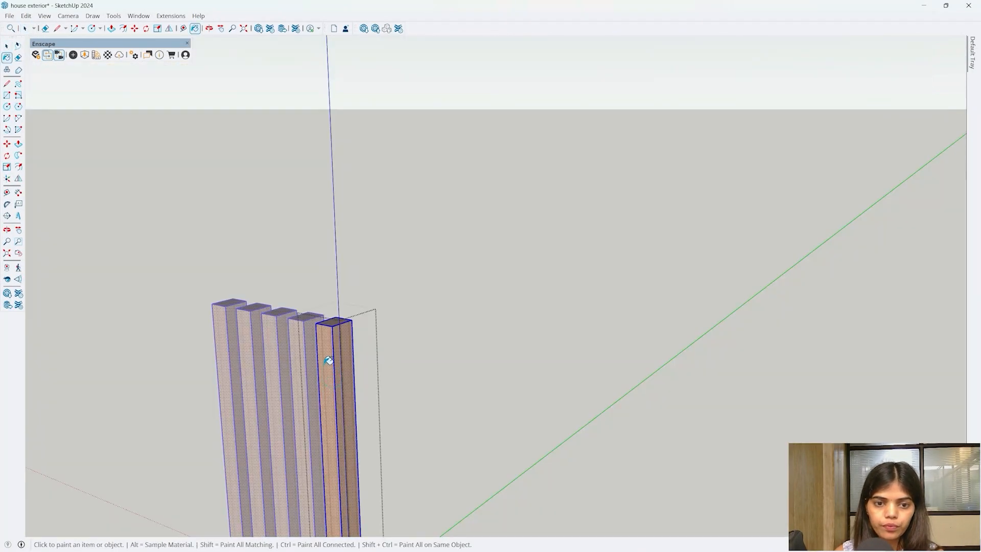
middle_drag(335, 363, 332, 339)
scroll(341, 370, up, 4)
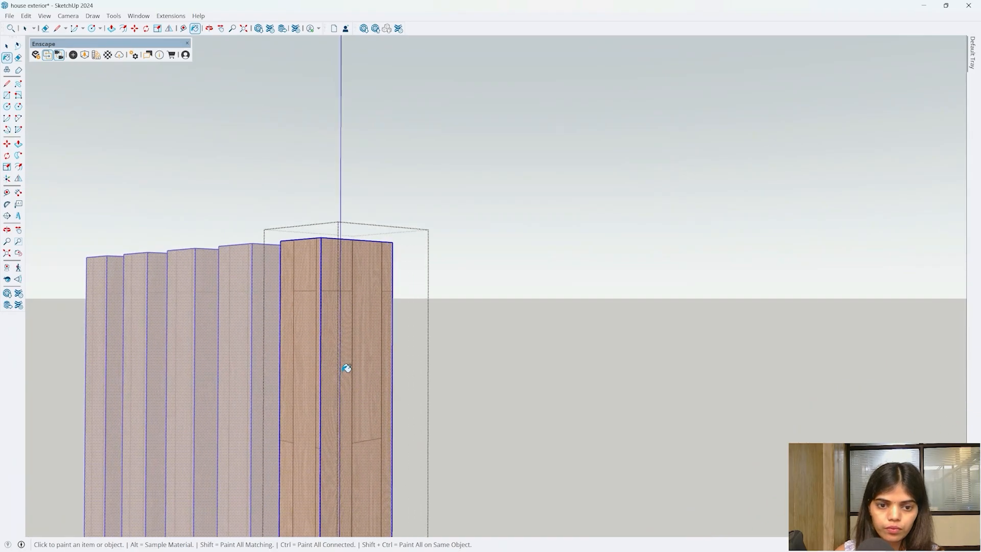
key(Escape)
scroll(349, 265, down, 9)
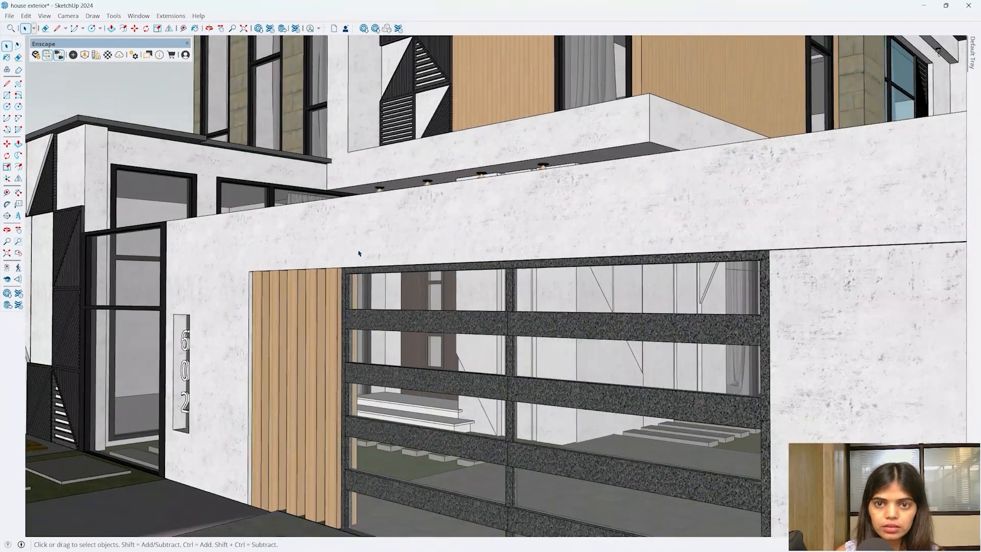
- Tile the SketchUp window on the left half beside the Enscape render
middle_drag(360, 252, 441, 308)
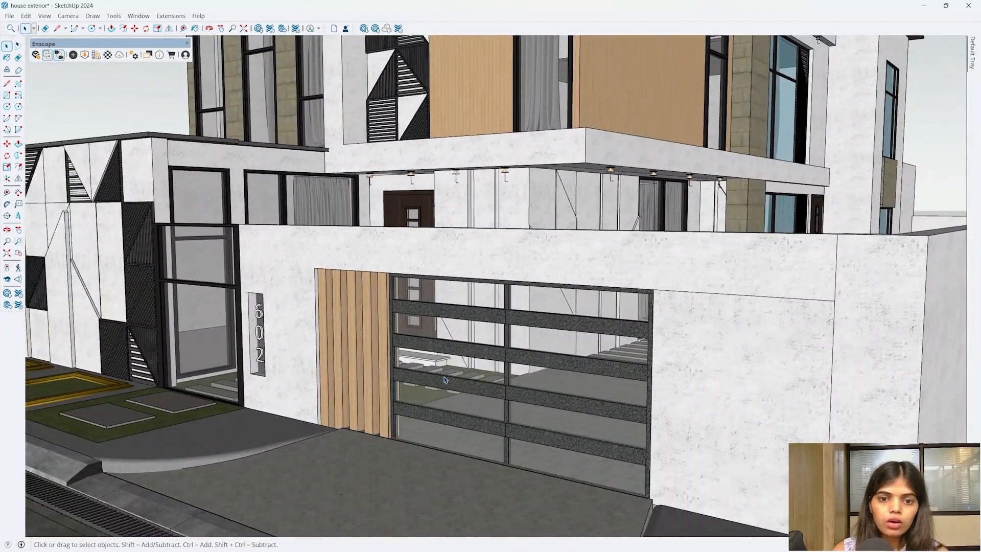
scroll(444, 379, up, 8)
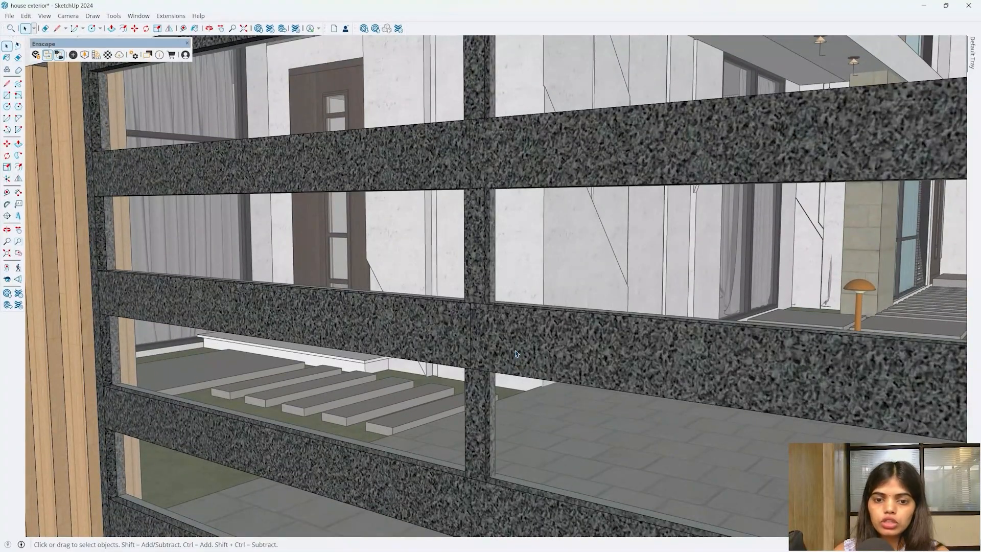
scroll(515, 352, up, 1)
key(b)
mouse_move(973, 72)
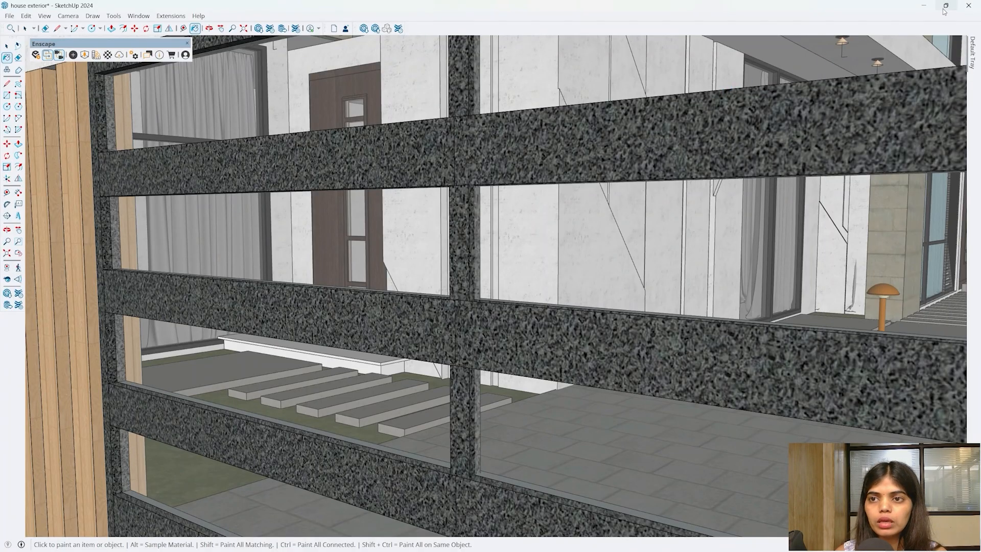
mouse_move(944, 11)
click(835, 69)
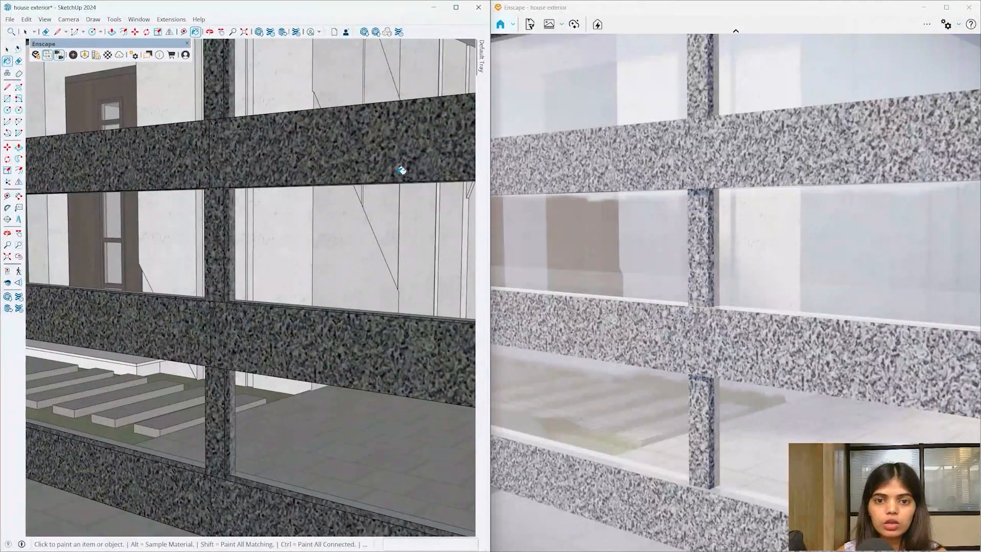
- Turn the view to face the garage door and open its group for editing
scroll(255, 225, down, 4)
mouse_move(256, 227)
middle_down()
mouse_move(248, 245)
mouse_move(221, 254)
mouse_move(203, 90)
middle_up()
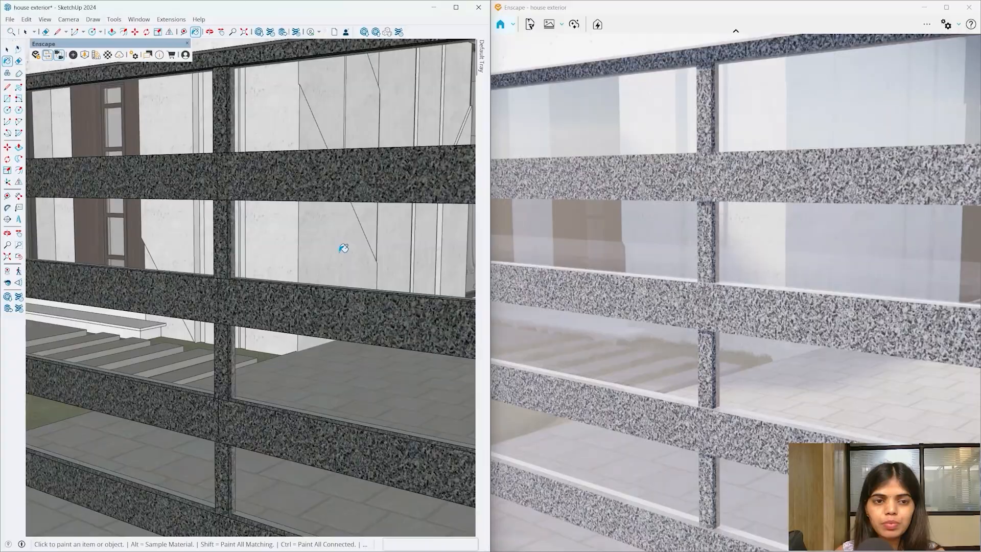
scroll(341, 248, down, 5)
mouse_move(286, 305)
middle_down()
mouse_move(296, 350)
mouse_move(269, 225)
mouse_move(286, 284)
middle_up()
scroll(296, 350, down, 4)
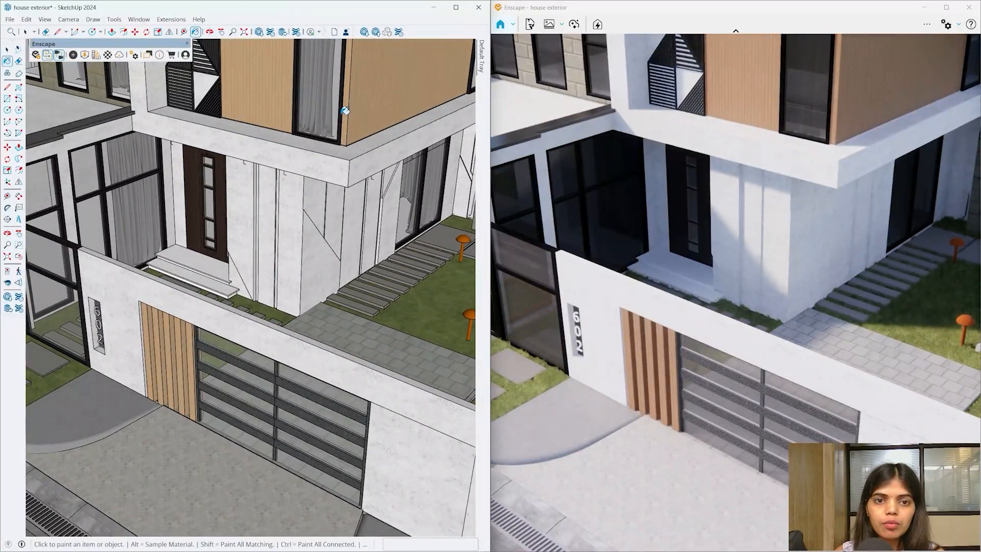
scroll(344, 110, up, 4)
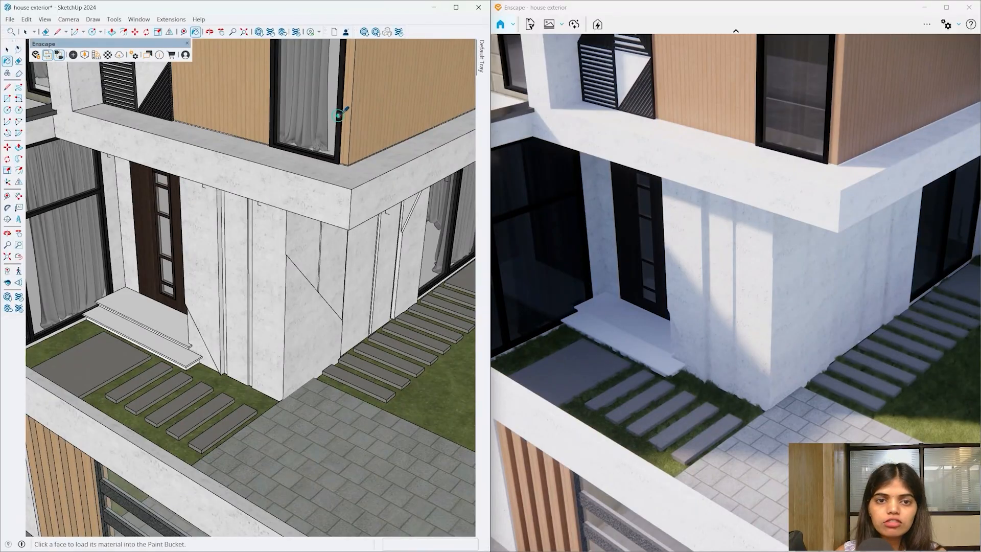
middle_drag(305, 414, 313, 255)
scroll(276, 245, up, 2)
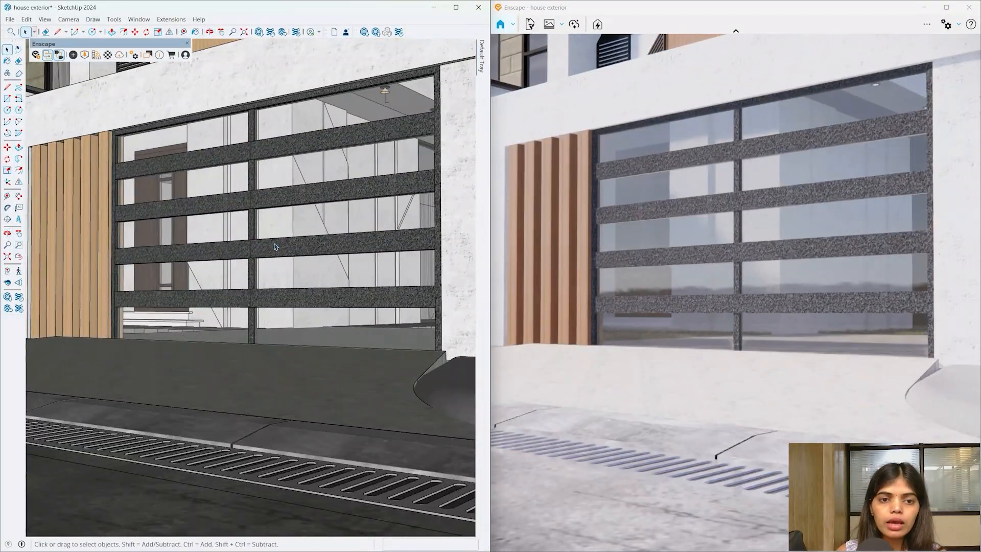
triple_click(275, 247)
scroll(275, 247, up, 4)
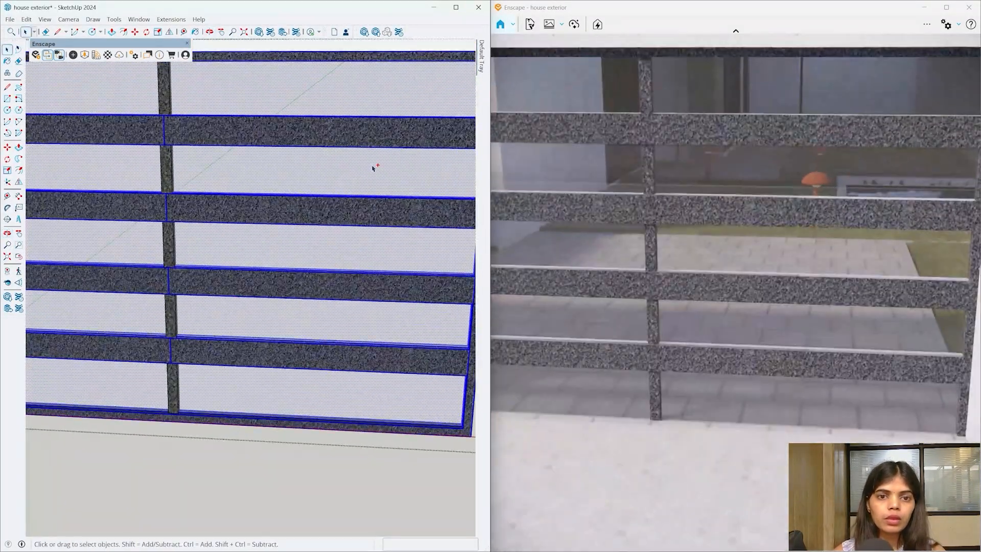
shift+click(356, 171)
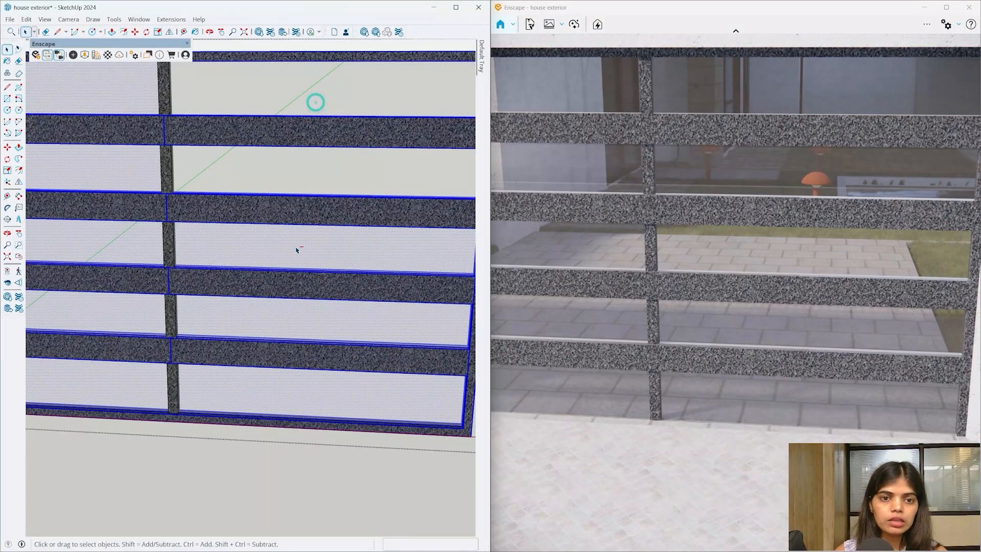
scroll(337, 236, down, 2)
click(272, 121)
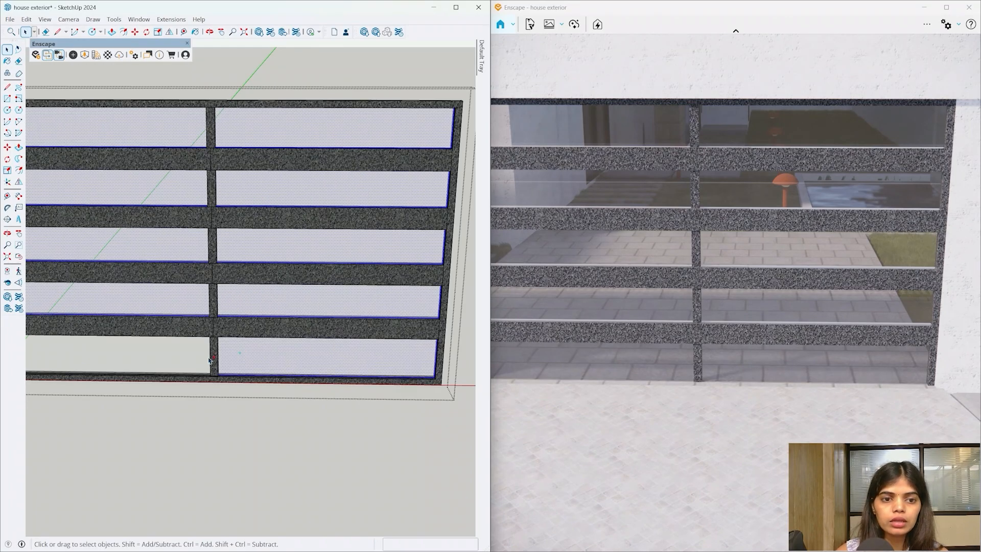
- Paint the garage door frame and bars plain black, then close the group
click(223, 336)
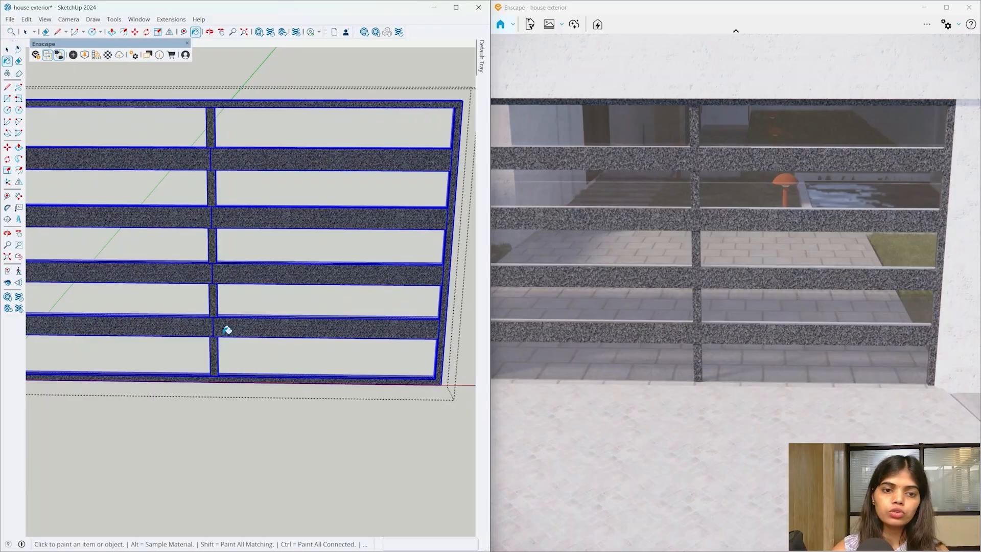
click(224, 334)
mouse_move(224, 334)
middle_down()
mouse_move(239, 274)
mouse_move(205, 239)
mouse_move(70, 230)
mouse_move(44, 269)
mouse_move(103, 332)
mouse_move(170, 363)
middle_up()
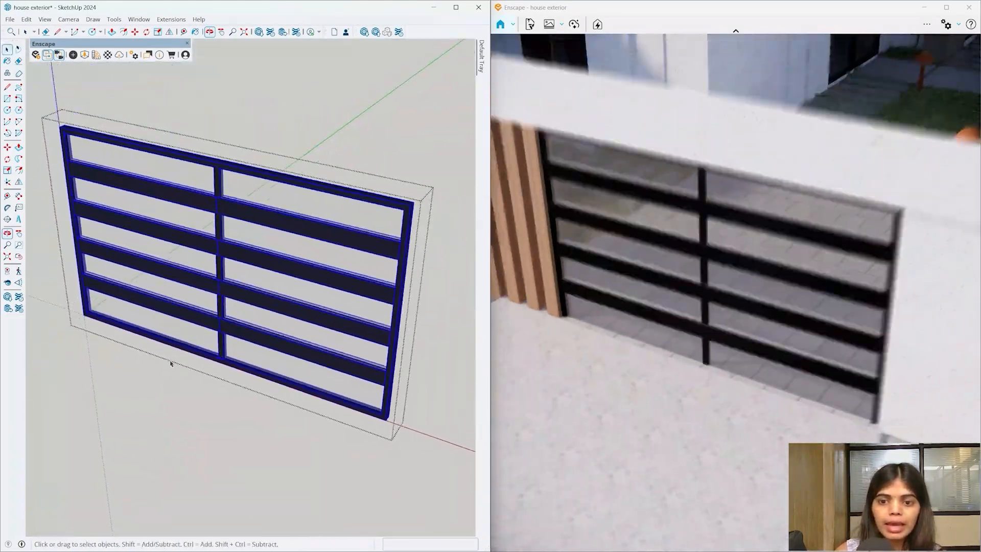
click(171, 363)
scroll(230, 231, down, 6)
scroll(186, 442, up, 4)
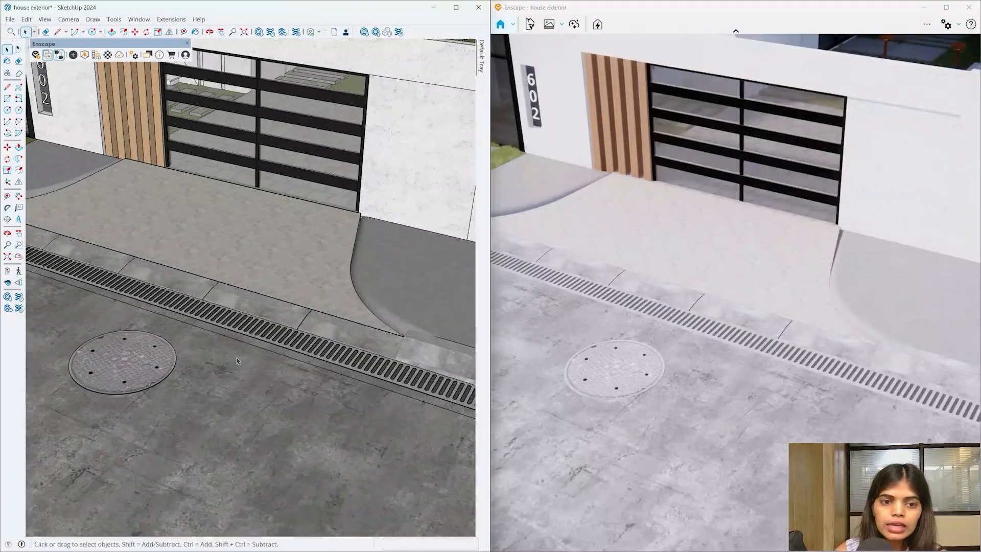
scroll(237, 361, up, 5)
mouse_move(236, 361)
middle_down()
mouse_move(169, 344)
mouse_move(296, 313)
middle_up()
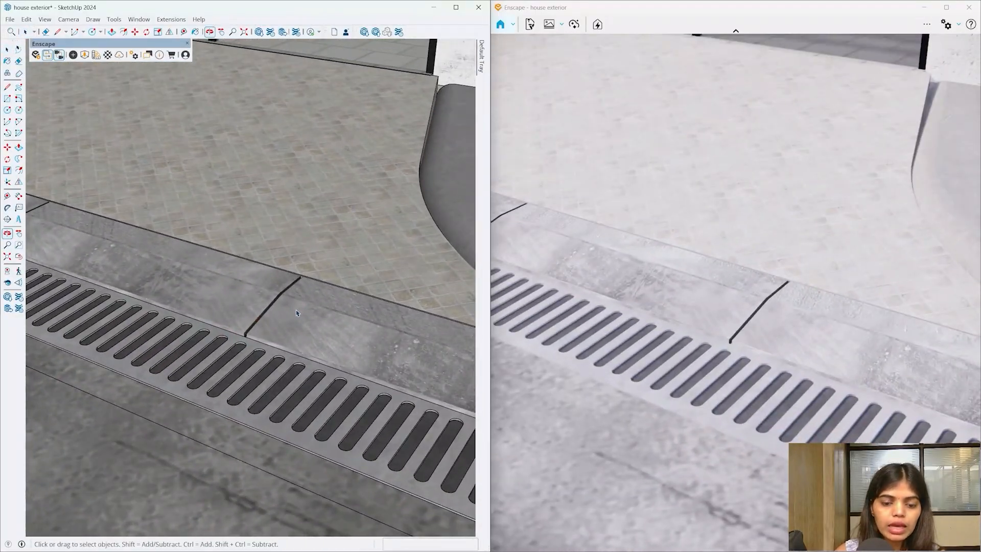
key(b)
scroll(210, 383, up, 3)
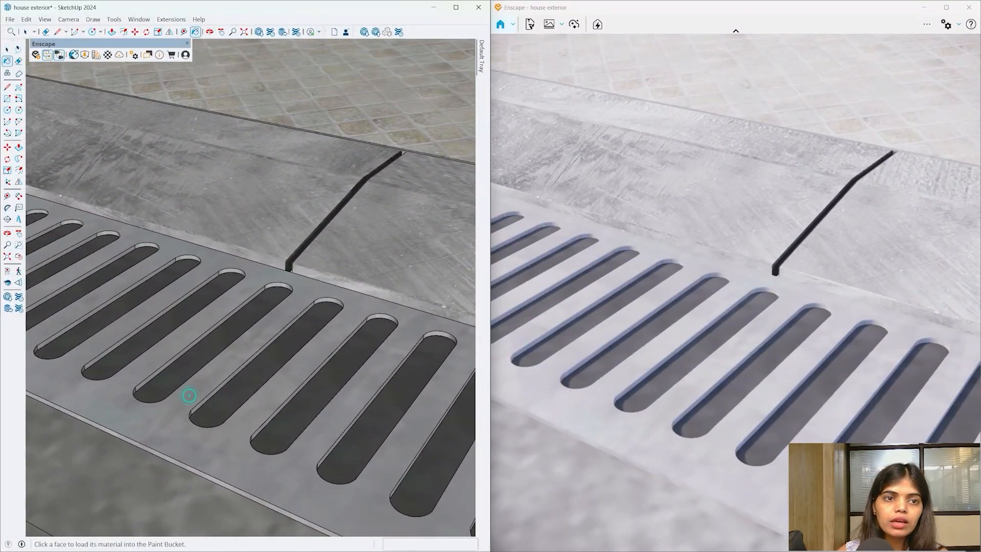
- Set Polished Concrete New to 100% Metallic and 24.1% Roughness for the drain grate
click(104, 54)
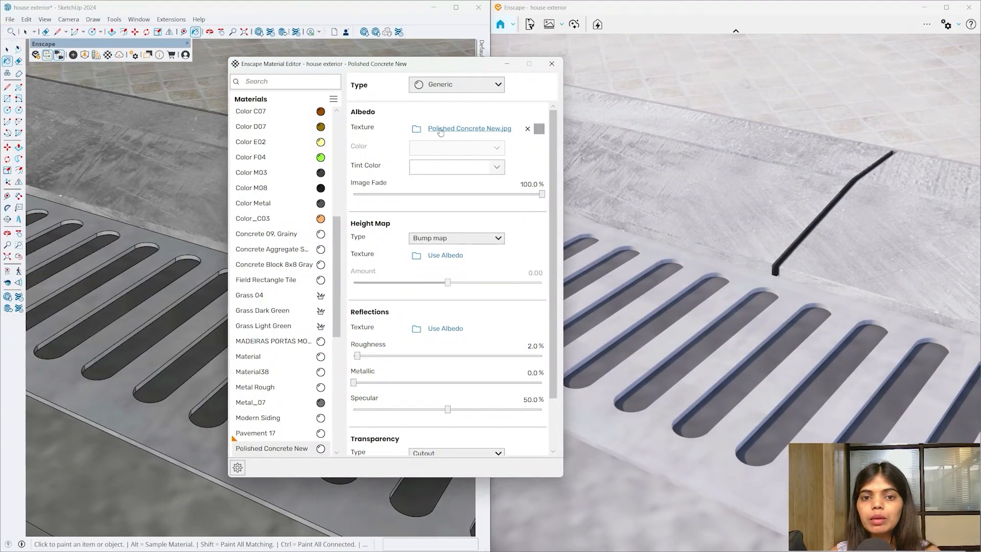
click(355, 385)
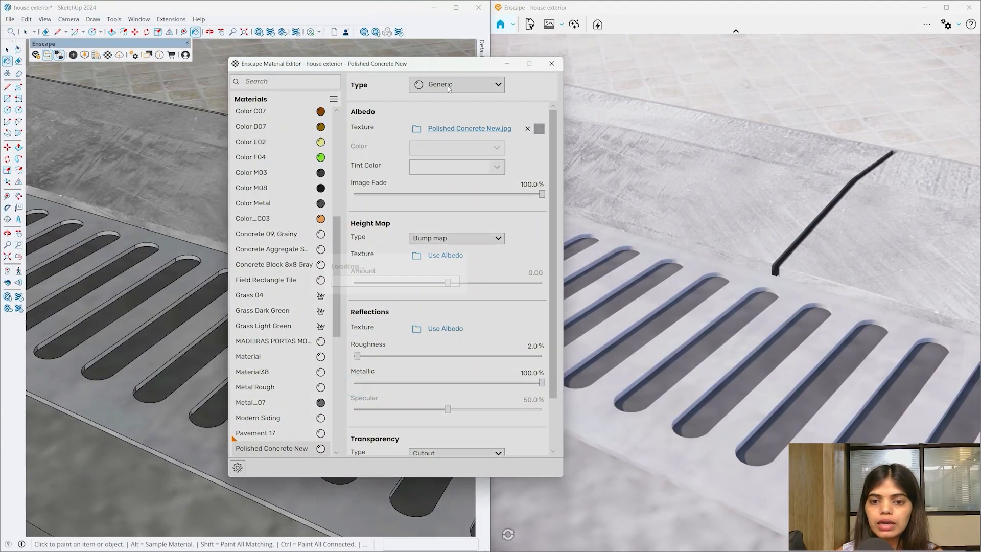
drag(357, 355, 400, 359)
scroll(153, 294, down, 5)
mouse_move(153, 295)
middle_down()
mouse_move(176, 295)
mouse_move(68, 440)
mouse_move(142, 460)
mouse_move(195, 280)
mouse_move(176, 357)
middle_up()
scroll(207, 251, down, 5)
scroll(207, 250, down, 10)
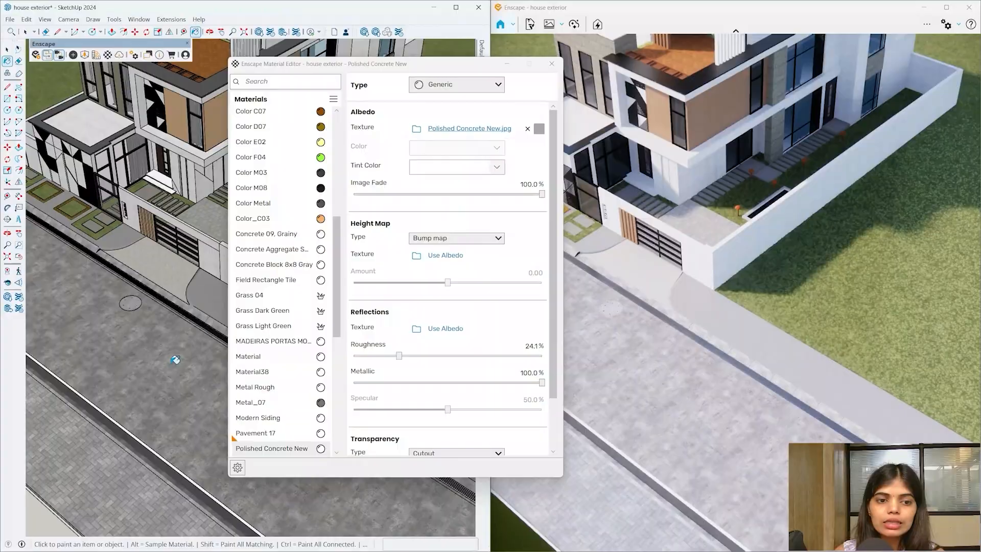
scroll(143, 386, up, 2)
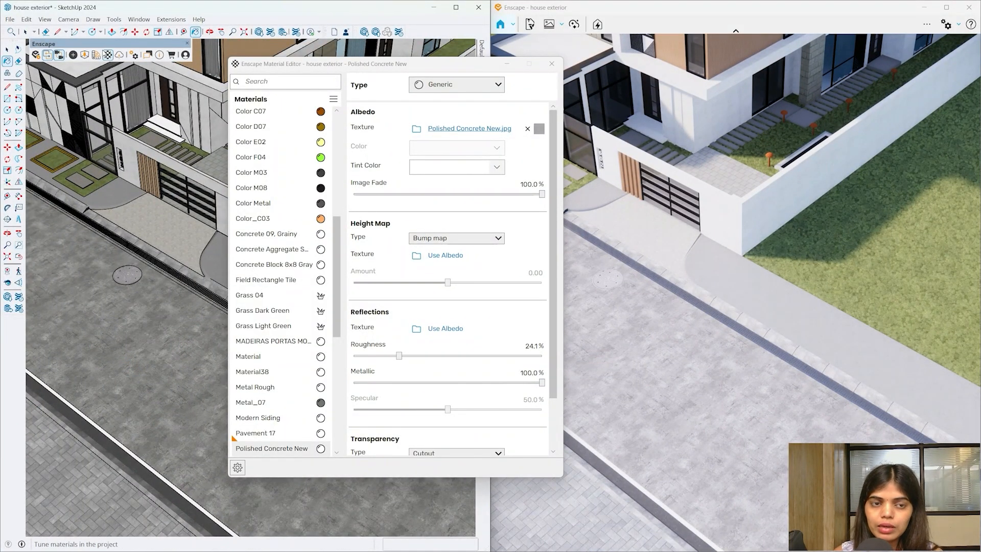
- Import Road 08 from the Roads category of the Enscape Material Library, then close the library
click(97, 54)
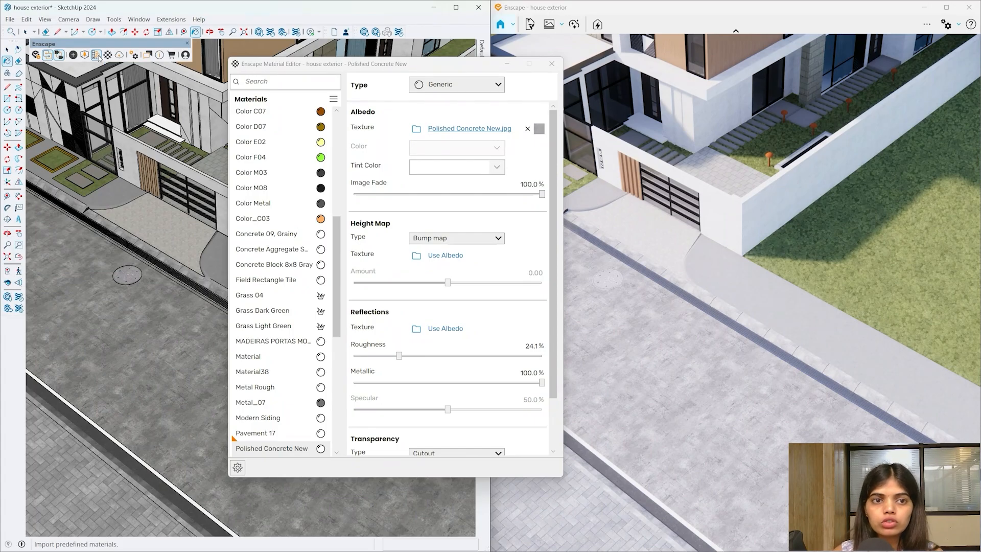
drag(652, 118, 469, 67)
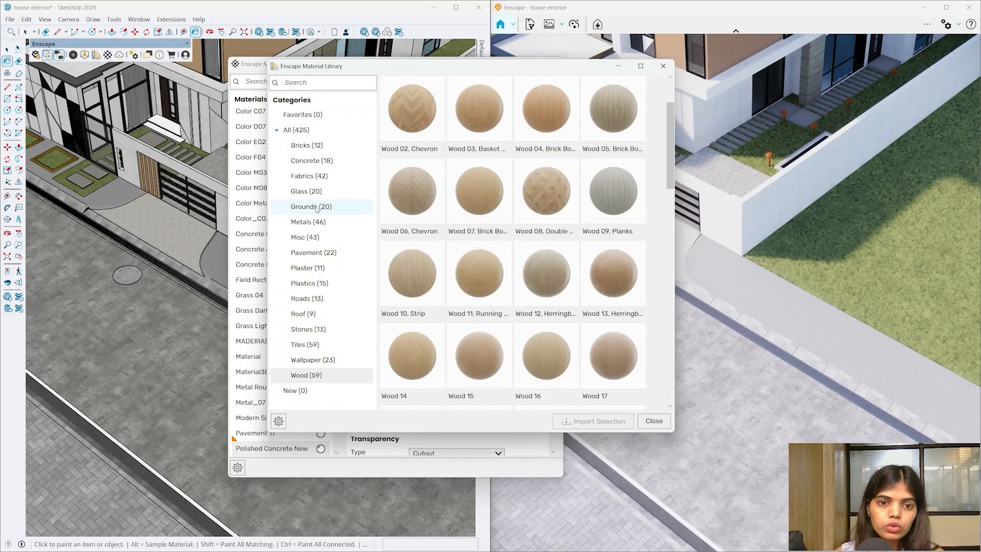
click(308, 299)
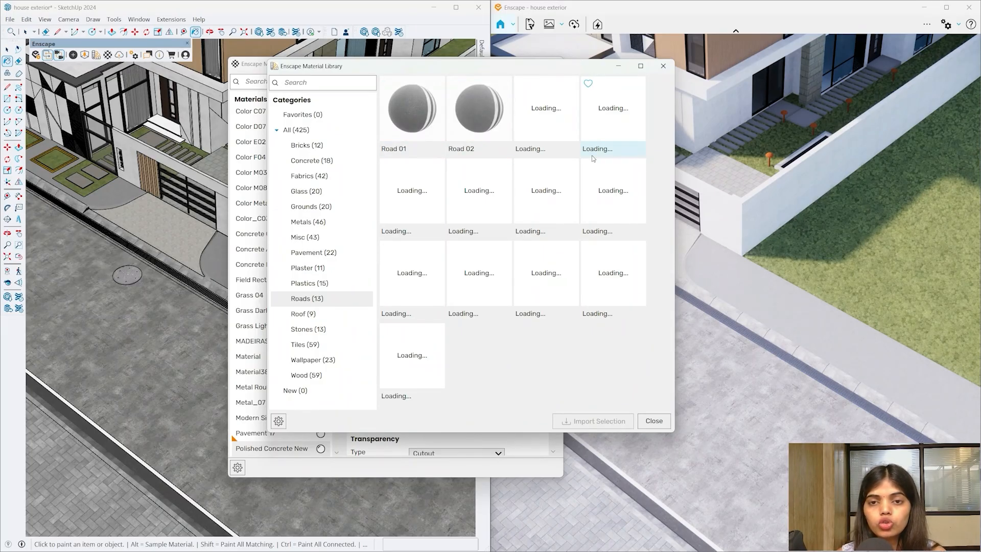
click(412, 118)
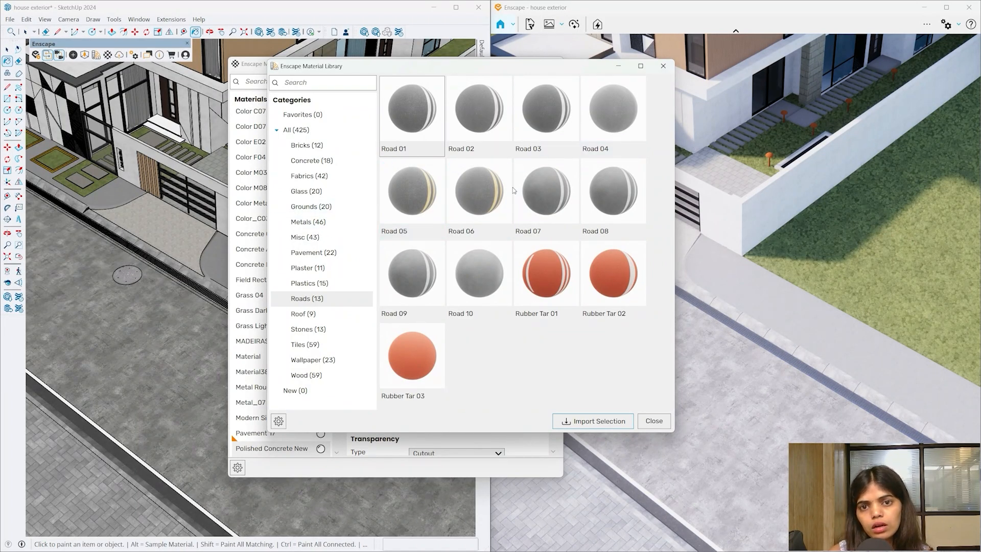
click(593, 202)
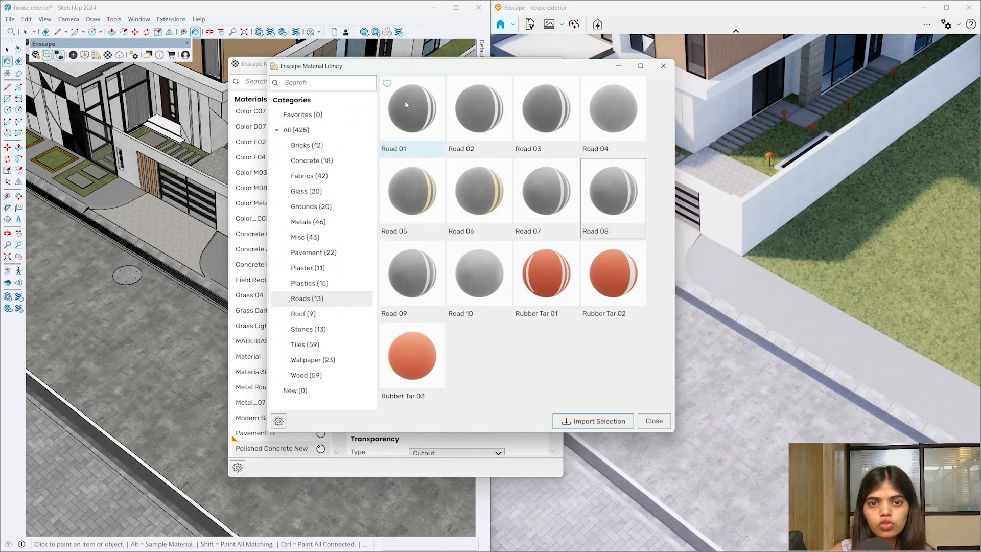
click(571, 421)
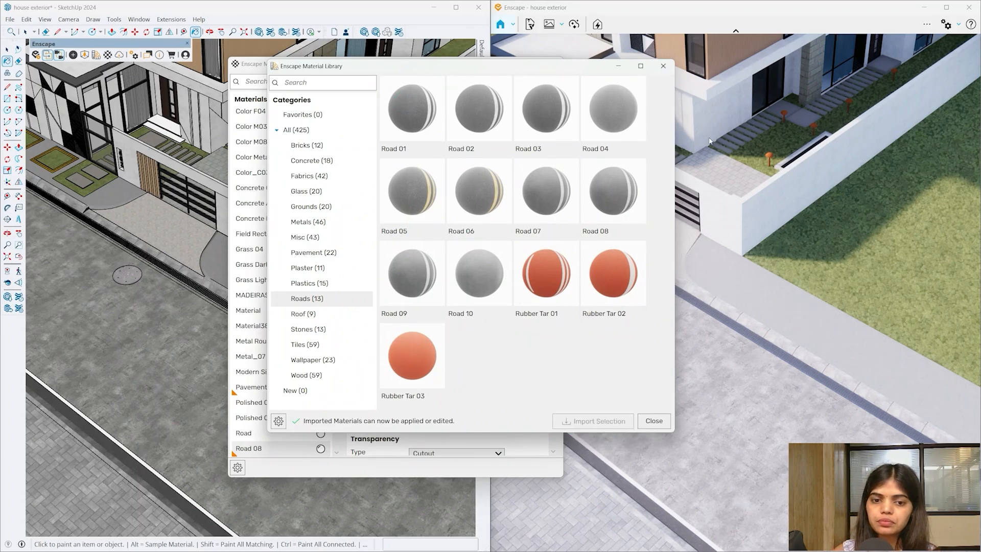
click(663, 66)
- Enter the road group and paint the road surface with Road 08
click(555, 65)
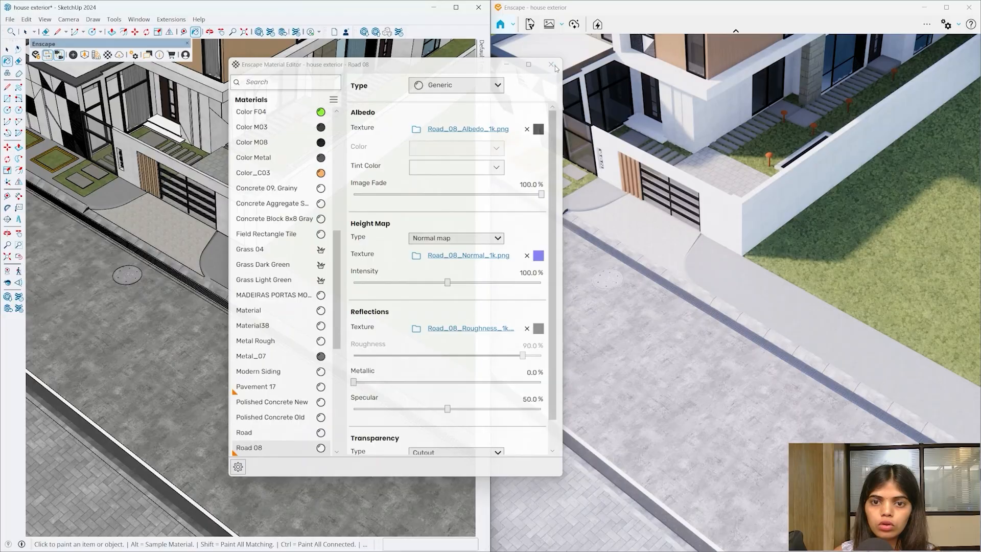
middle_drag(293, 357, 274, 363)
scroll(274, 364, up, 5)
key(space)
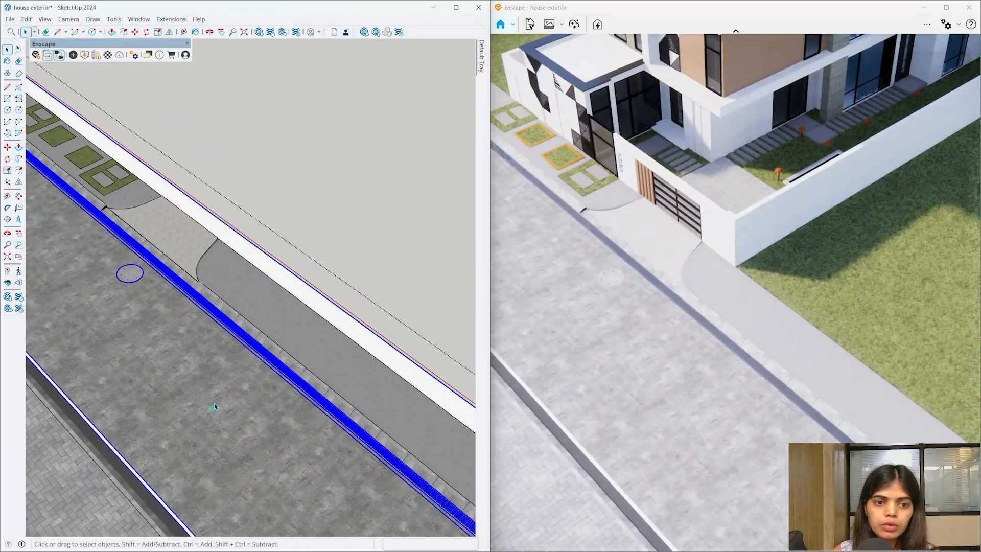
double_click(221, 400)
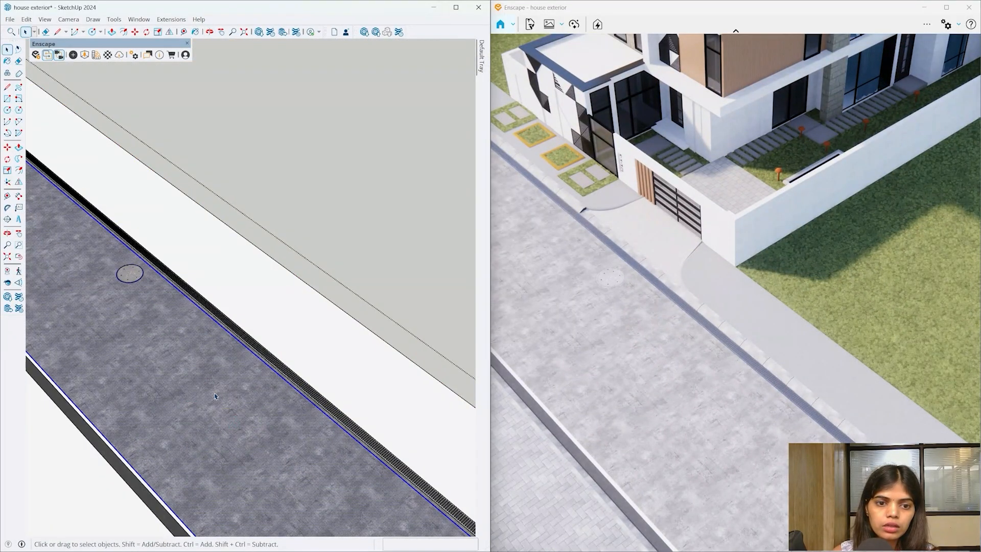
click(230, 419)
key(b)
click(230, 398)
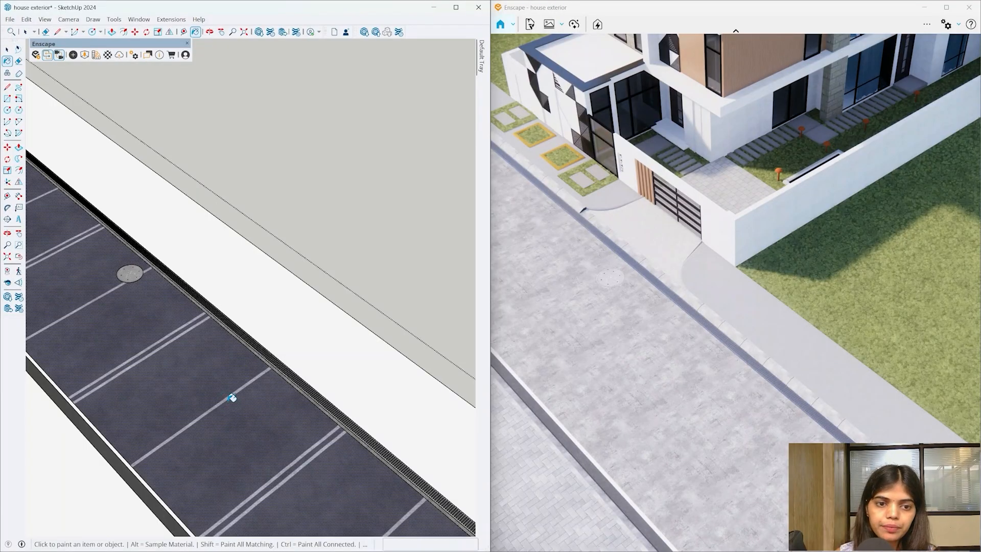
- Rotate, scale and shift the Road 08 texture so the lane markings follow the road
mouse_move(284, 258)
middle_down()
mouse_move(302, 263)
mouse_move(175, 477)
mouse_move(294, 419)
mouse_move(250, 327)
middle_up()
key(space)
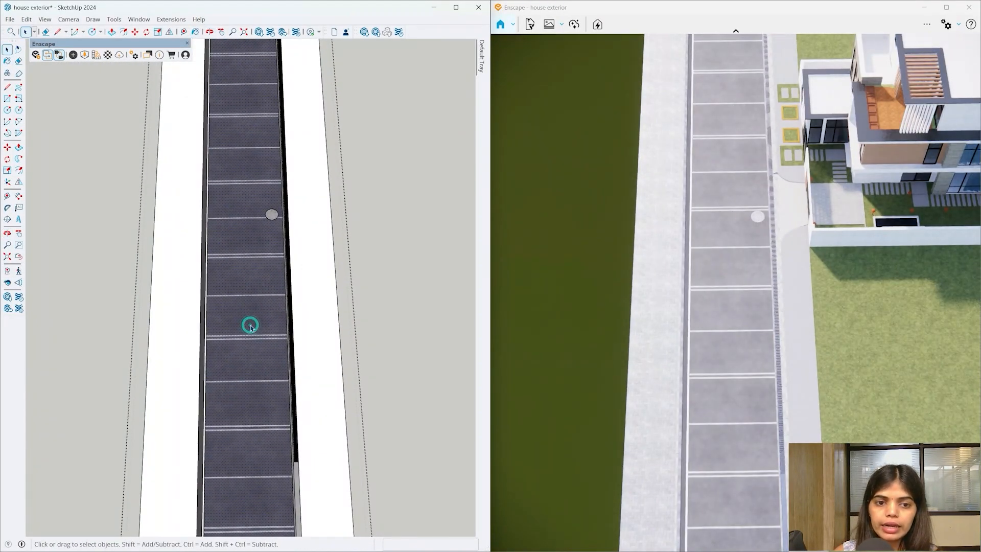
right_click(250, 324)
click(238, 244)
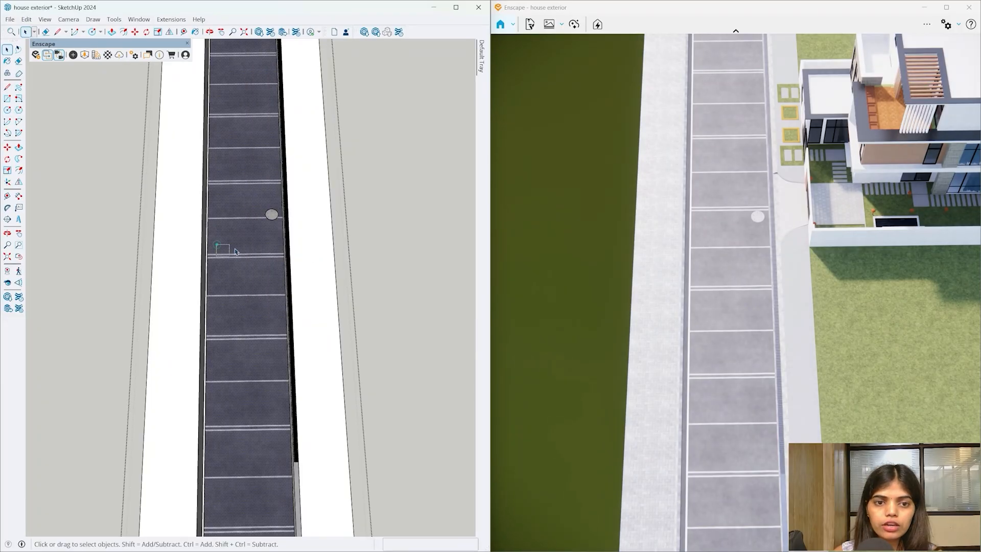
right_click(259, 237)
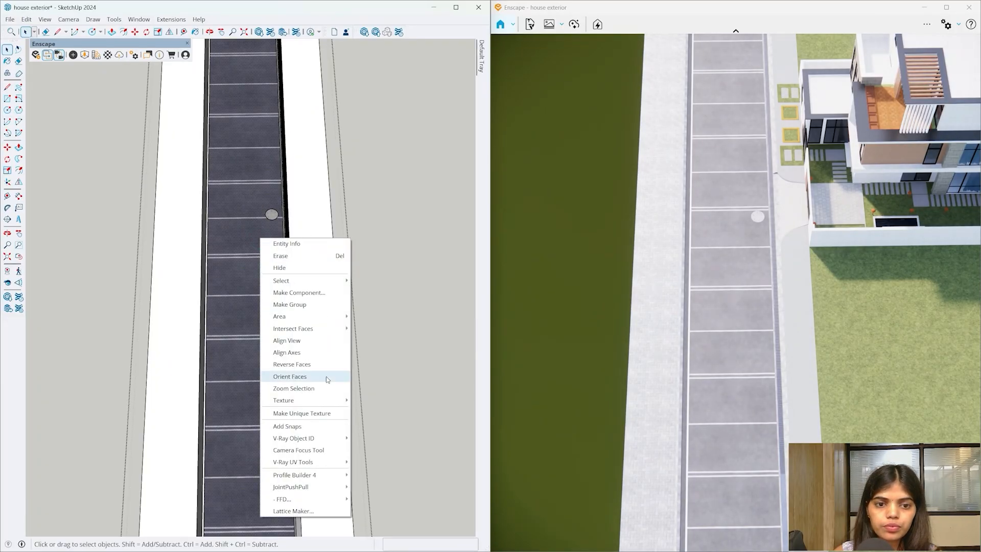
click(379, 401)
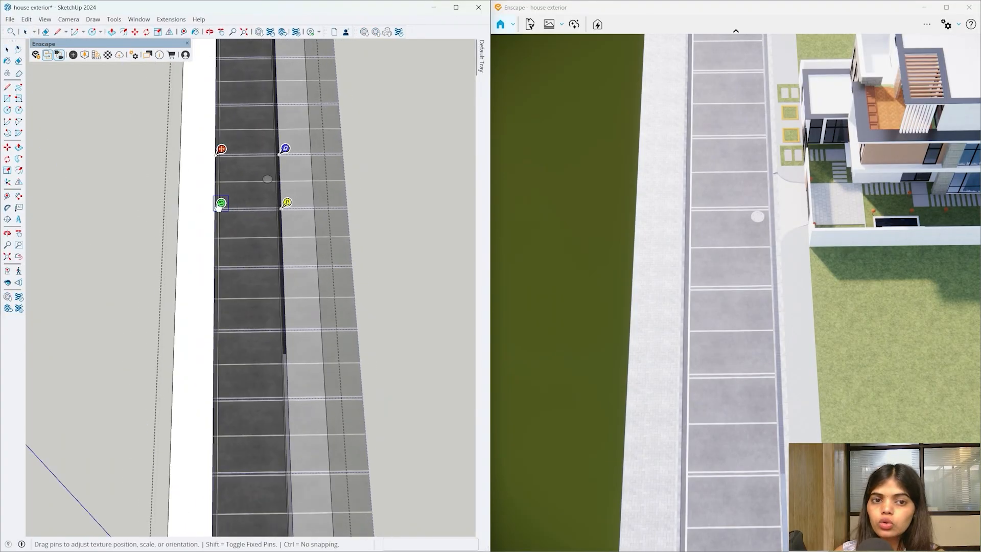
drag(224, 210, 249, 226)
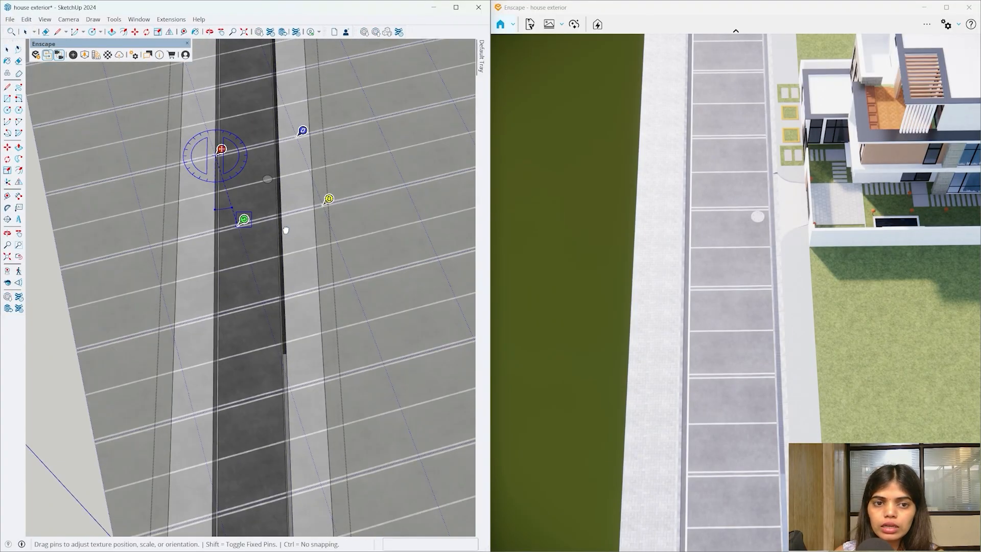
drag(311, 204, 283, 152)
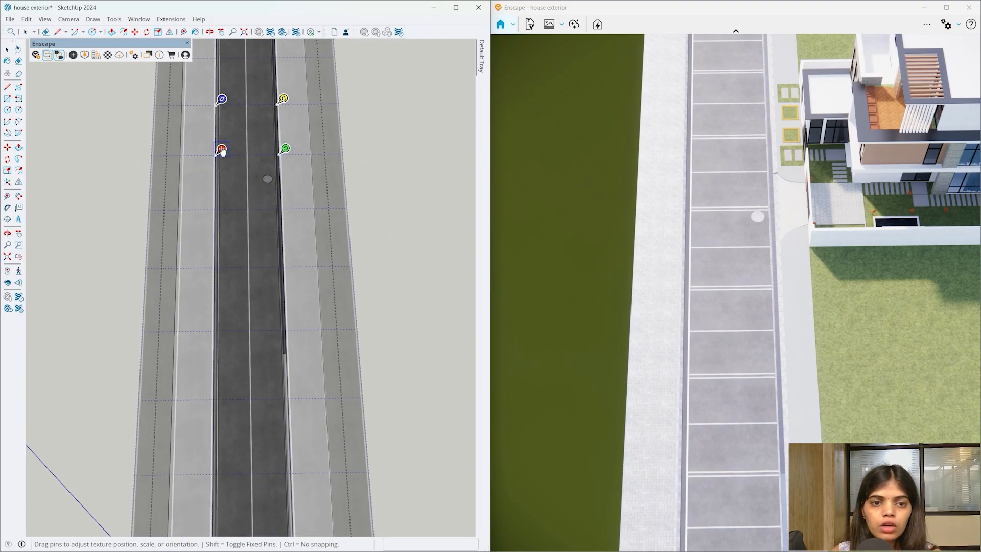
drag(222, 151, 226, 152)
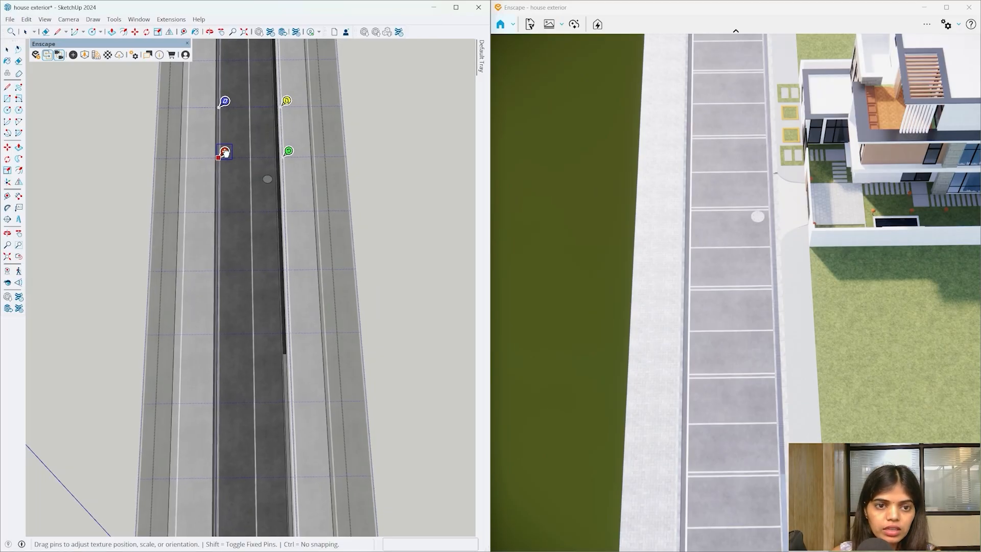
scroll(228, 159, up, 1)
scroll(228, 158, up, 4)
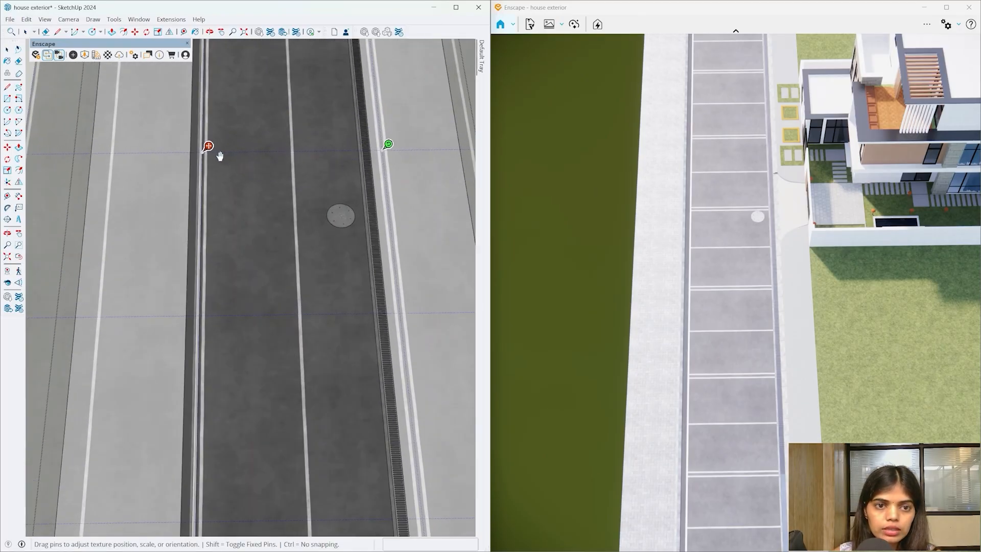
drag(425, 144, 387, 146)
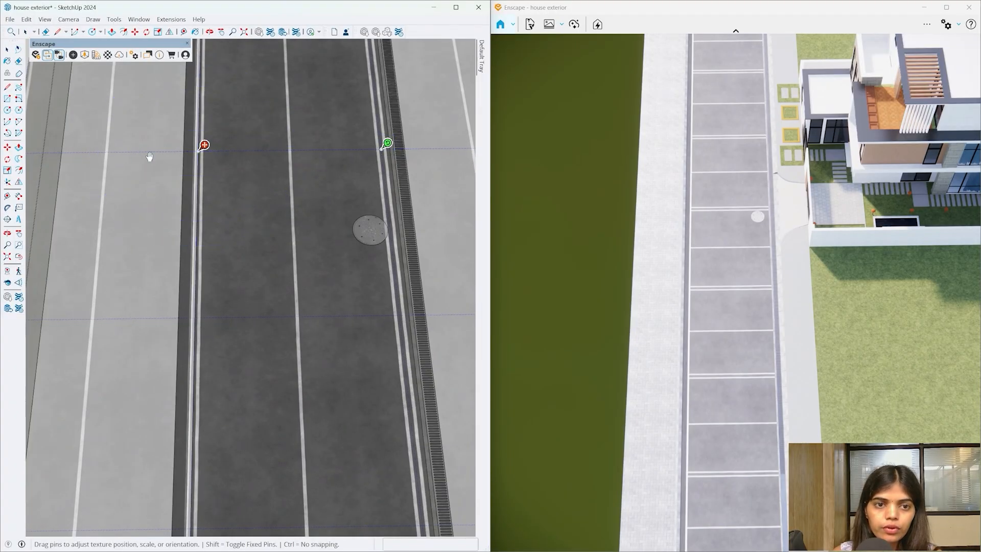
drag(204, 146, 202, 148)
click(401, 129)
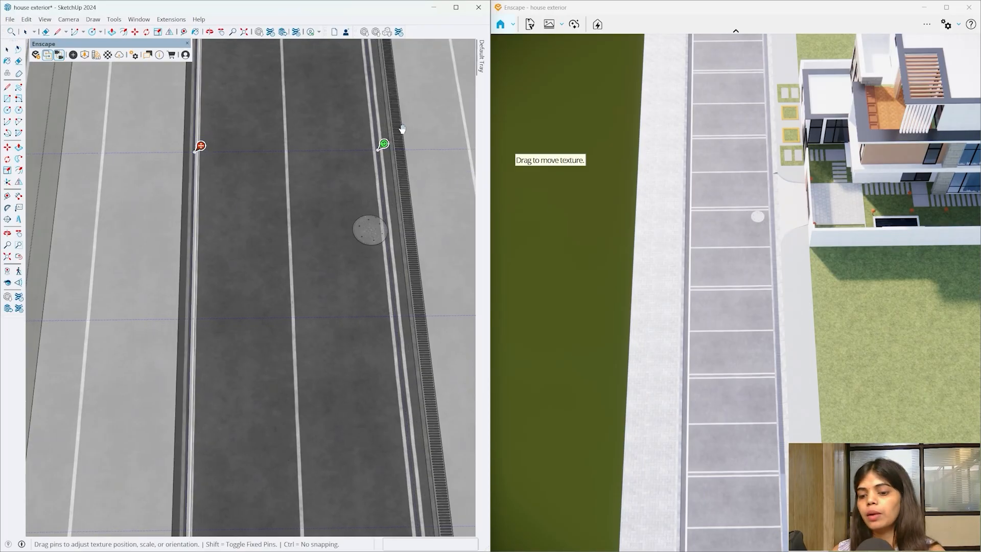
- Nudge the road texture slightly right to fine-tune its alignment
scroll(367, 248, down, 2)
middle_drag(366, 247, 313, 261)
right_click(313, 260)
mouse_move(361, 421)
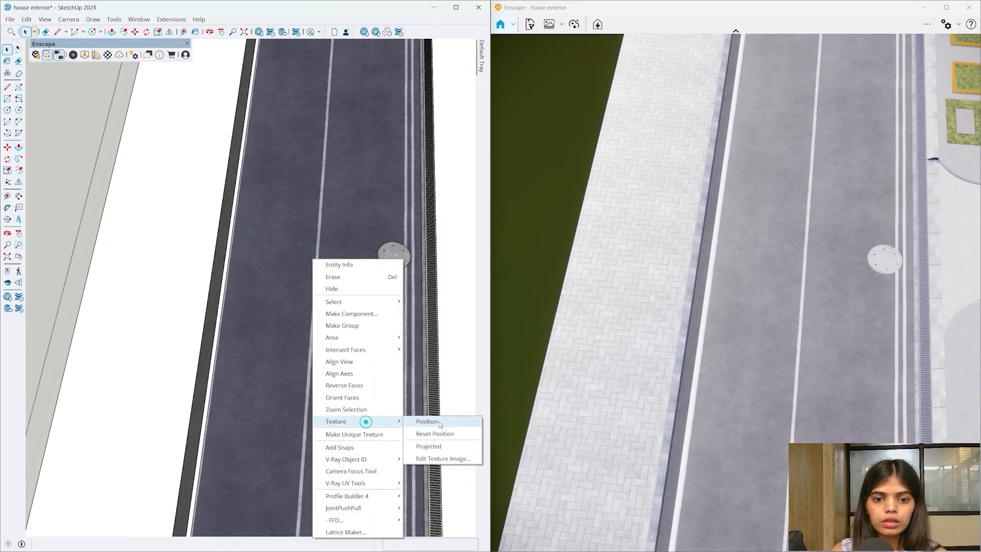
click(432, 421)
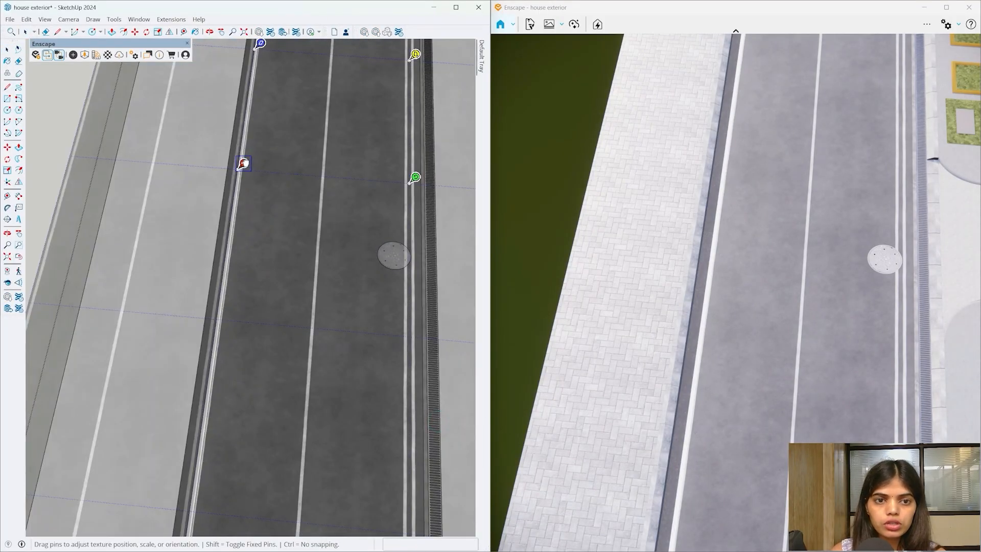
drag(247, 162, 248, 164)
key(Return)
middle_drag(275, 207, 296, 217)
click(446, 164)
middle_drag(447, 164, 532, 62)
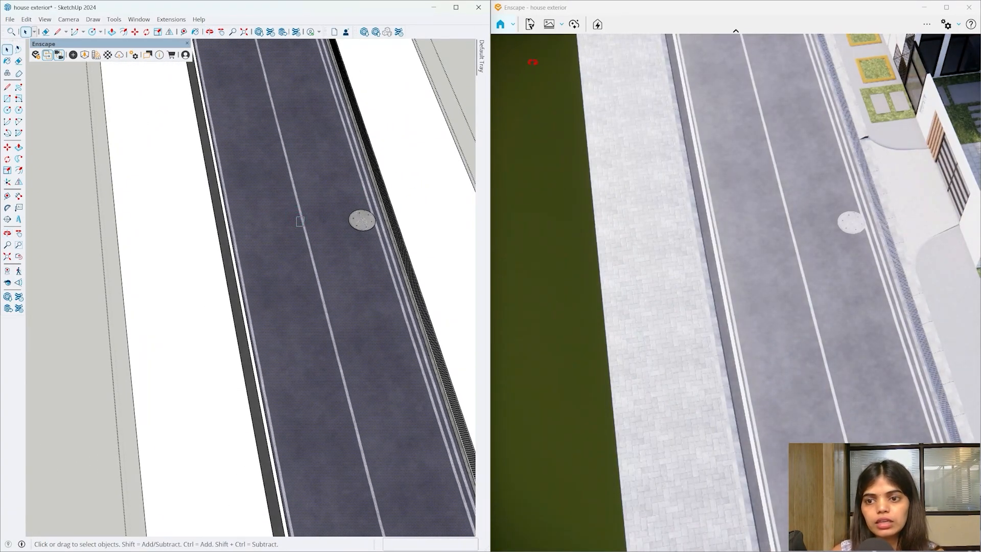
scroll(342, 255, up, 4)
middle_drag(342, 254, 513, 115)
scroll(90, 429, down, 3)
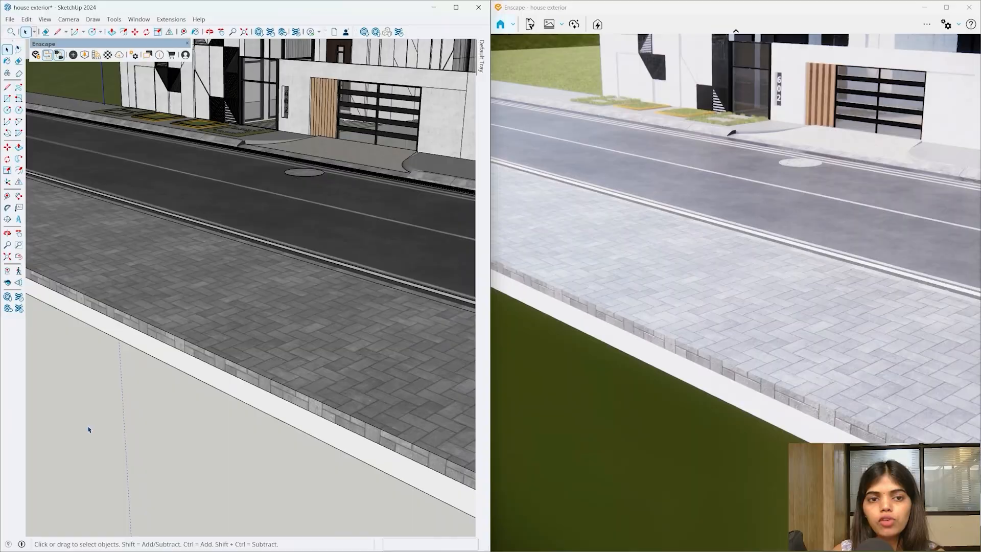
mouse_move(205, 286)
middle_down()
mouse_move(323, 316)
mouse_move(201, 333)
middle_up()
scroll(322, 316, down, 3)
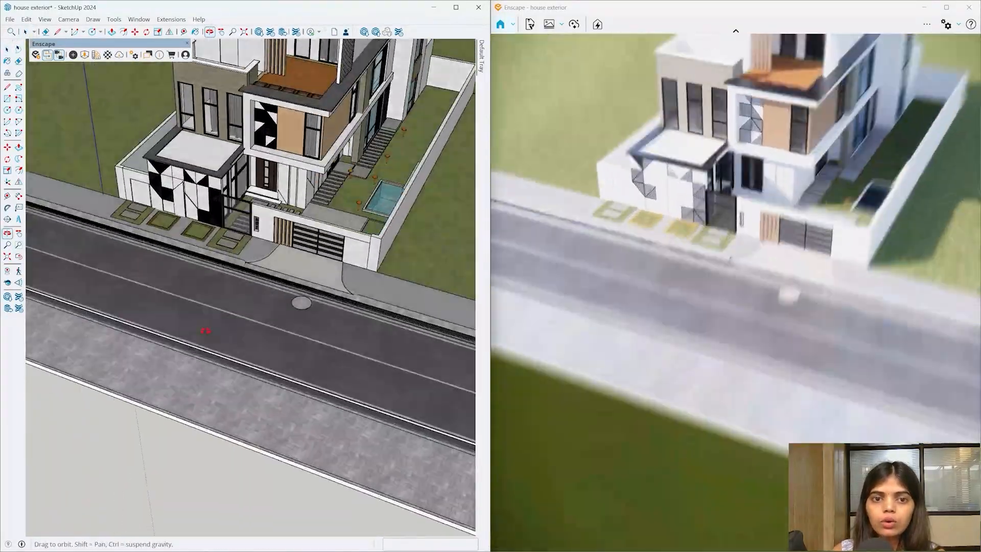
scroll(362, 205, up, 8)
mouse_move(353, 230)
middle_down()
mouse_move(339, 290)
mouse_move(359, 292)
mouse_move(344, 311)
mouse_move(408, 311)
mouse_move(348, 283)
middle_up()
scroll(327, 299, down, 5)
scroll(409, 311, up, 6)
key(space)
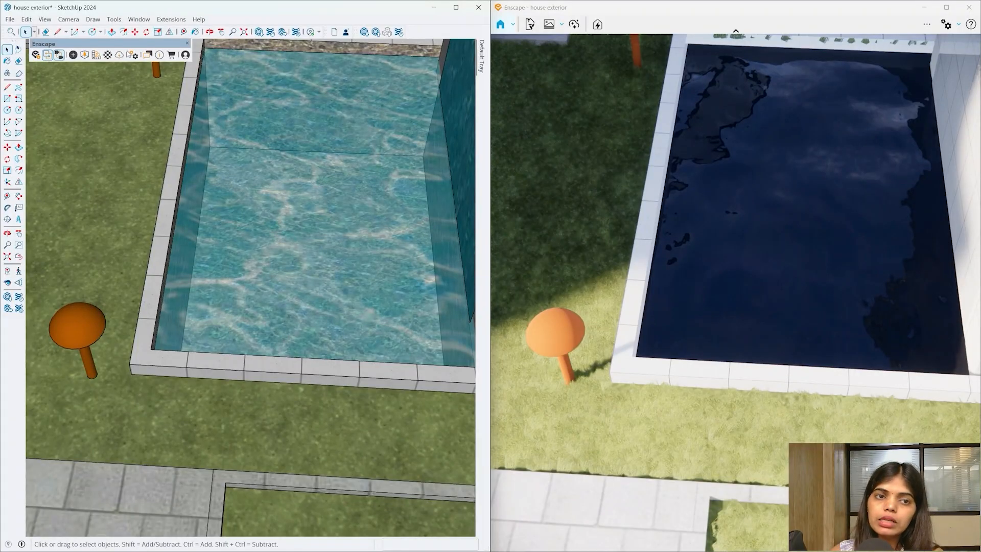
click(111, 57)
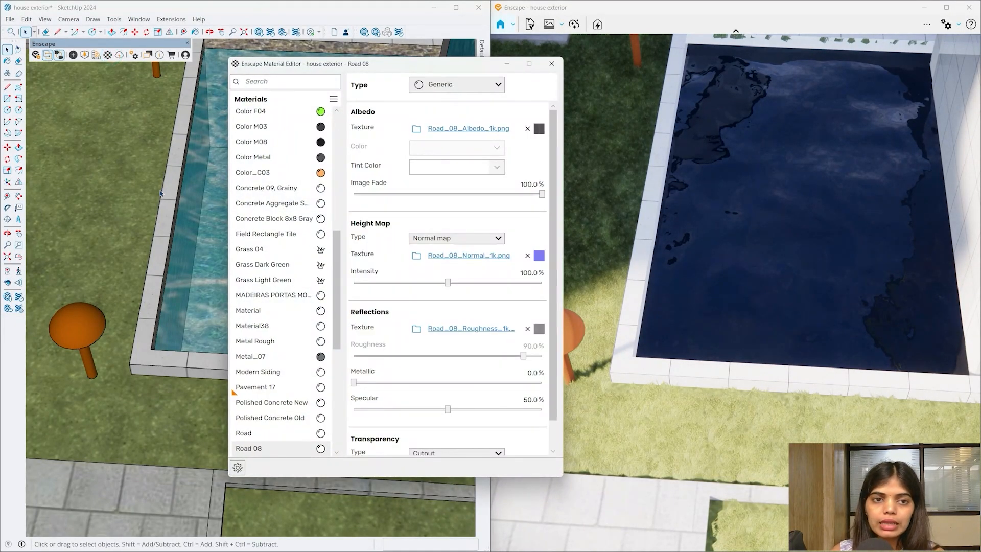
scroll(146, 106, down, 3)
middle_drag(146, 106, 307, 144)
drag(349, 62, 671, 210)
middle_drag(206, 192, 225, 178)
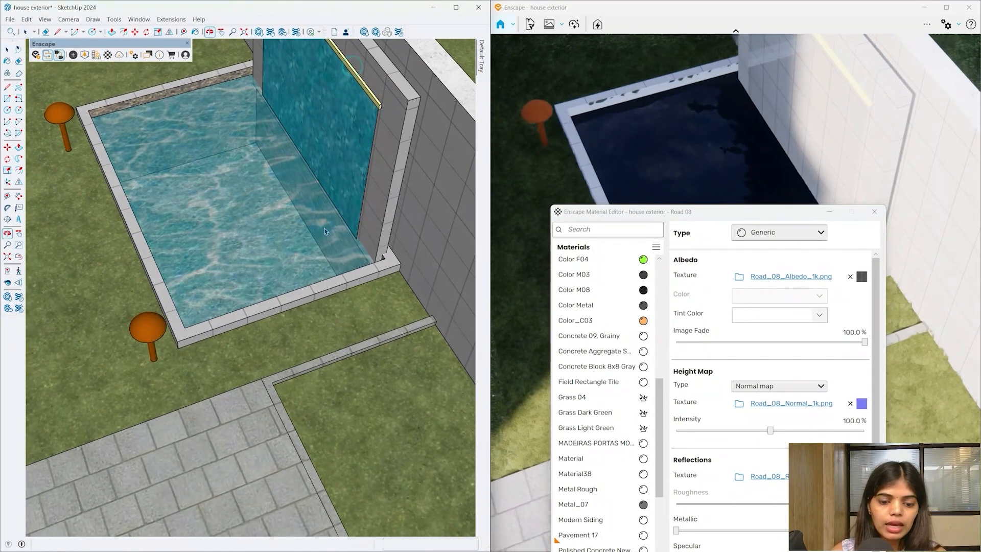
key(b)
key(alt)
alt+click(223, 179)
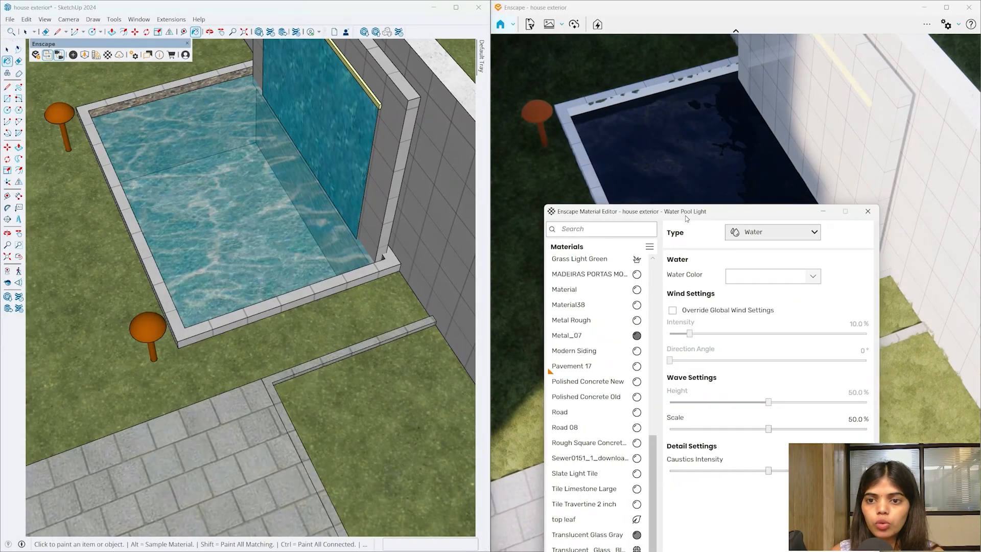
drag(810, 212, 511, 85)
drag(440, 87, 709, 282)
scroll(308, 233, down, 2)
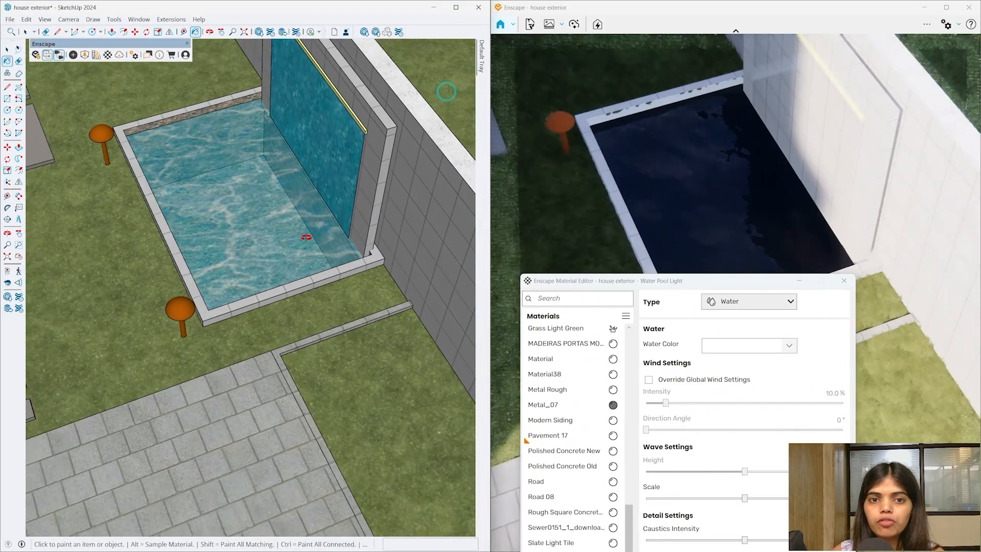
middle_drag(308, 232, 400, 125)
scroll(298, 131, up, 4)
alt+click(297, 131)
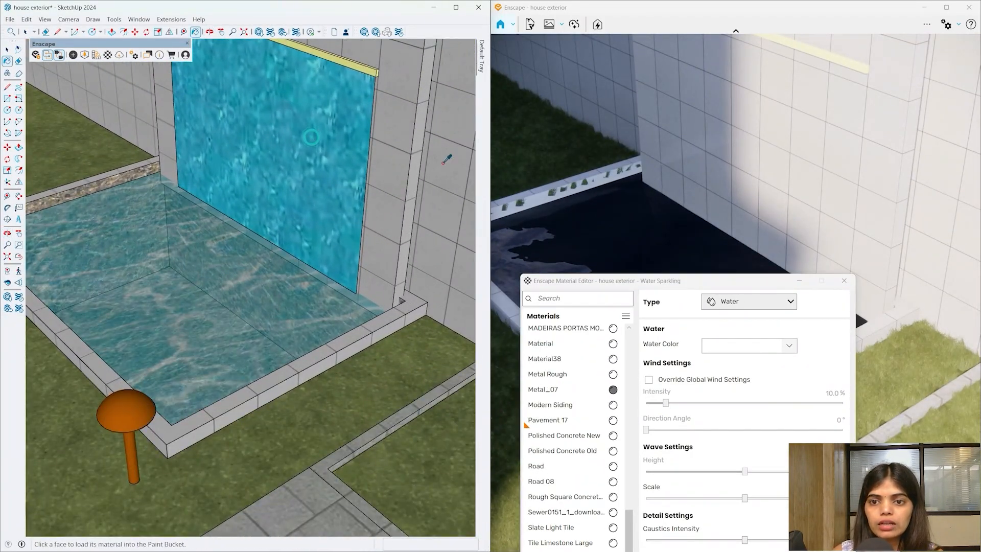
click(841, 280)
scroll(361, 245, down, 4)
mouse_move(361, 245)
middle_down()
mouse_move(198, 247)
mouse_move(87, 224)
middle_up()
key(space)
scroll(377, 225, down, 5)
mouse_move(377, 244)
middle_down()
mouse_move(234, 154)
mouse_move(222, 182)
middle_up()
scroll(206, 418, down, 1)
middle_drag(206, 418, 232, 460)
scroll(199, 214, up, 4)
mouse_move(199, 219)
middle_down()
mouse_move(192, 192)
mouse_move(176, 196)
middle_up()
scroll(291, 346, up, 1)
scroll(291, 346, down, 4)
mouse_move(291, 347)
middle_down()
mouse_move(287, 326)
mouse_move(283, 339)
middle_up()
scroll(185, 310, up, 1)
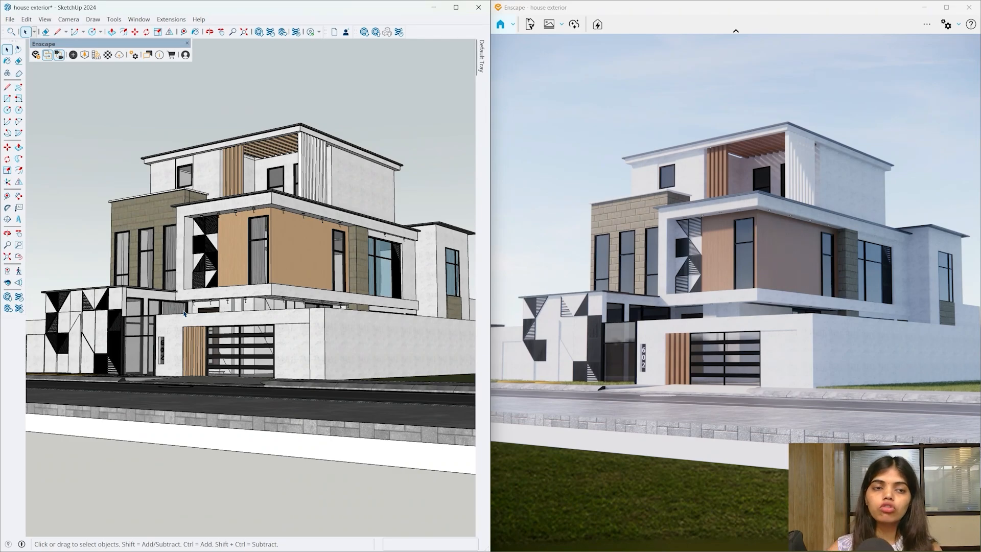
- Open the Water Sparkling material in the Material Editor and review the Type list
click(109, 56)
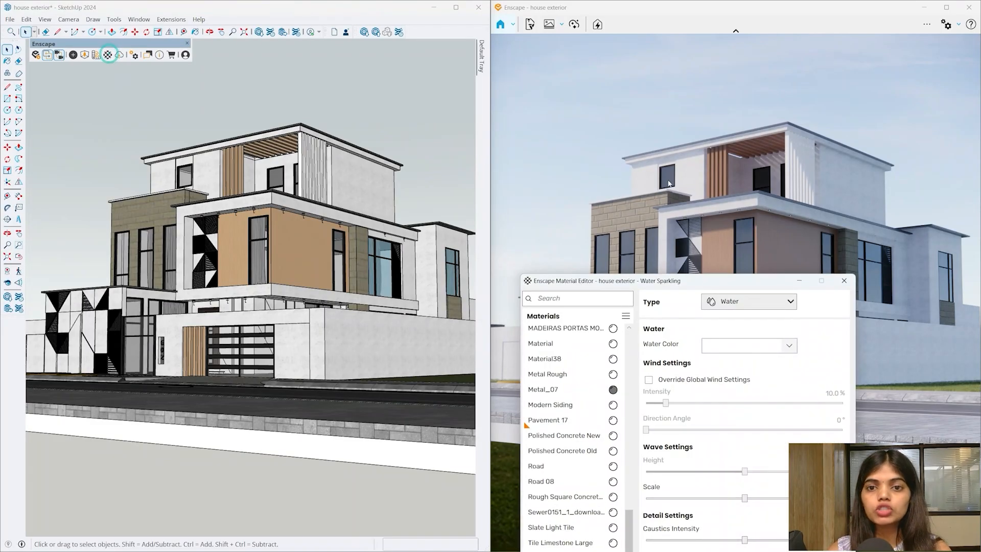
drag(692, 286, 402, 75)
click(403, 77)
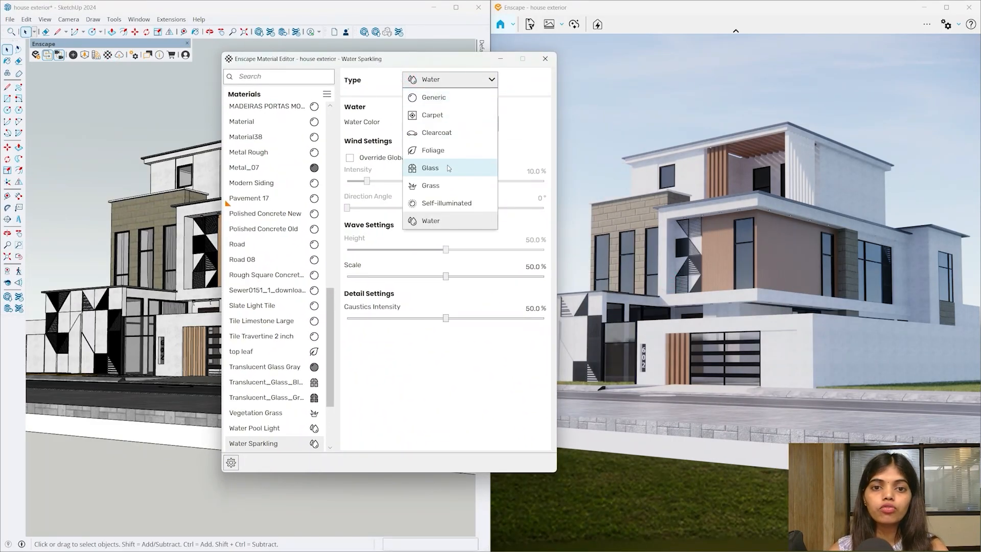
click(521, 118)
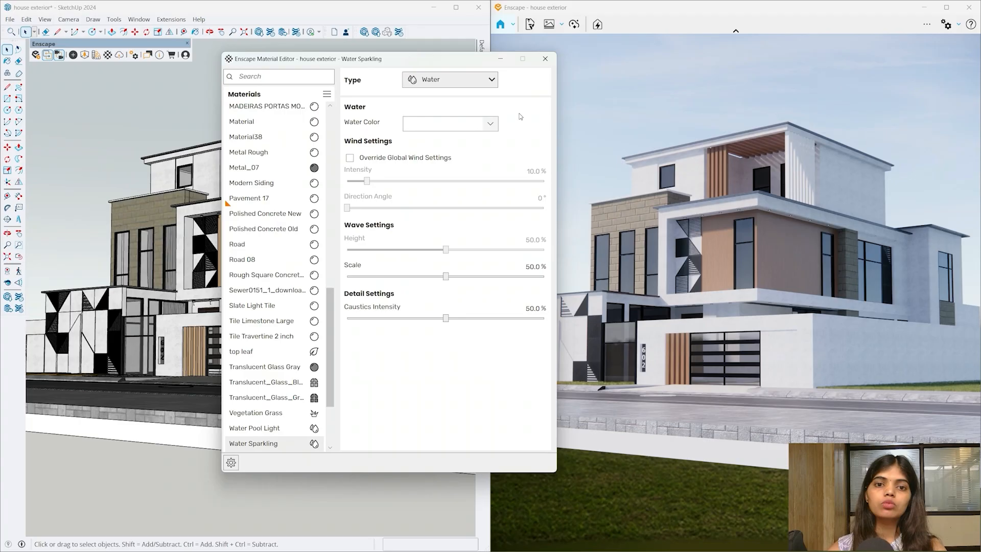
click(481, 83)
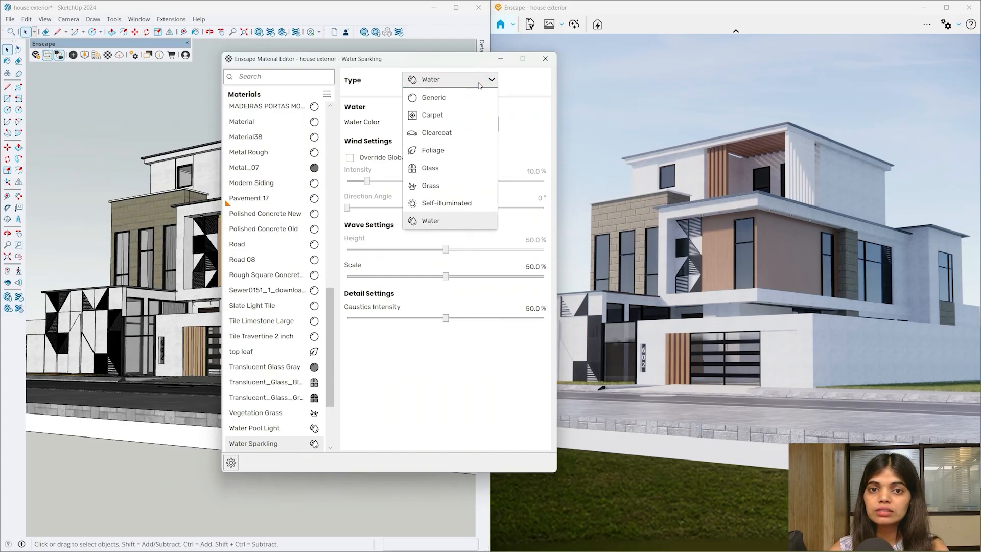
click(479, 82)
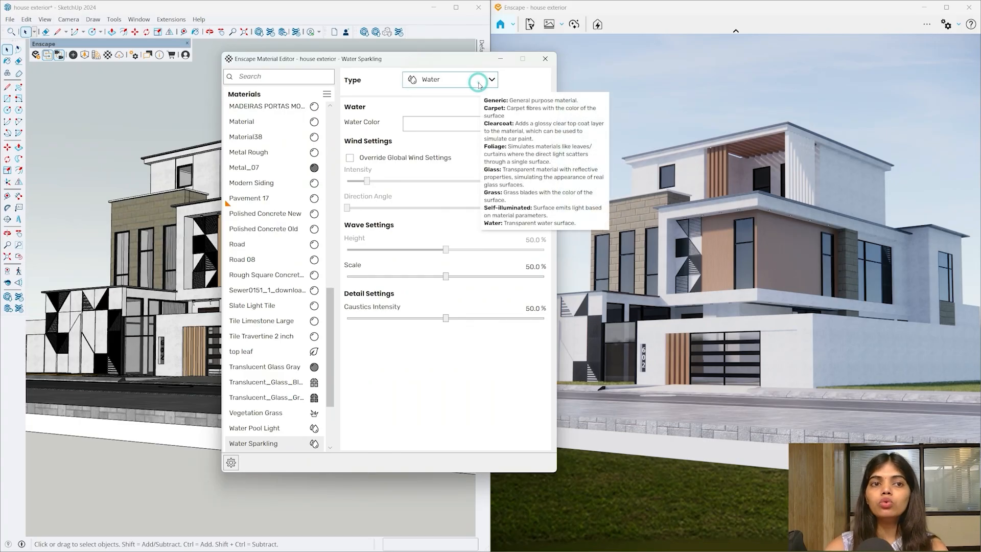
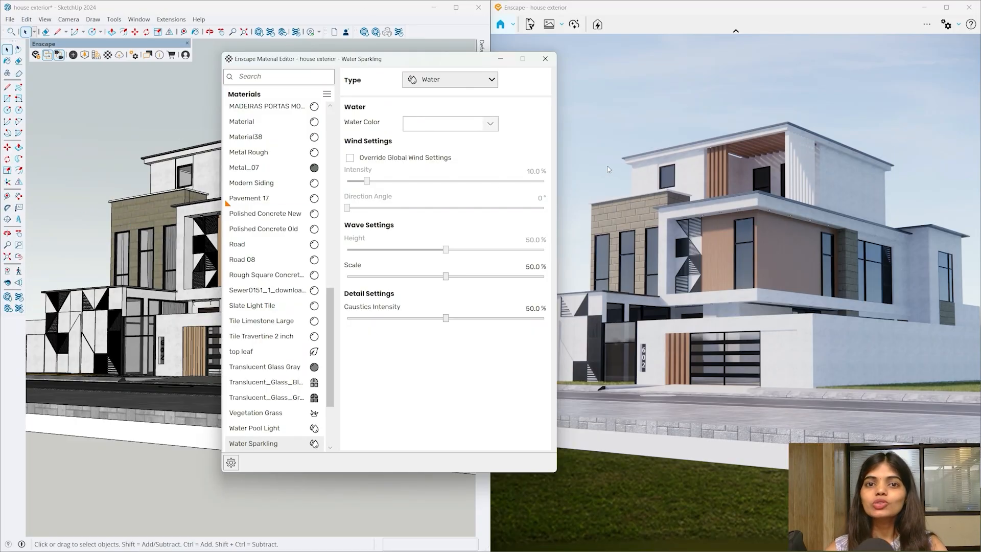
- Close the Material Editor and orbit out to a near top-down view of the house, plot and road
click(545, 58)
scroll(134, 383, up, 3)
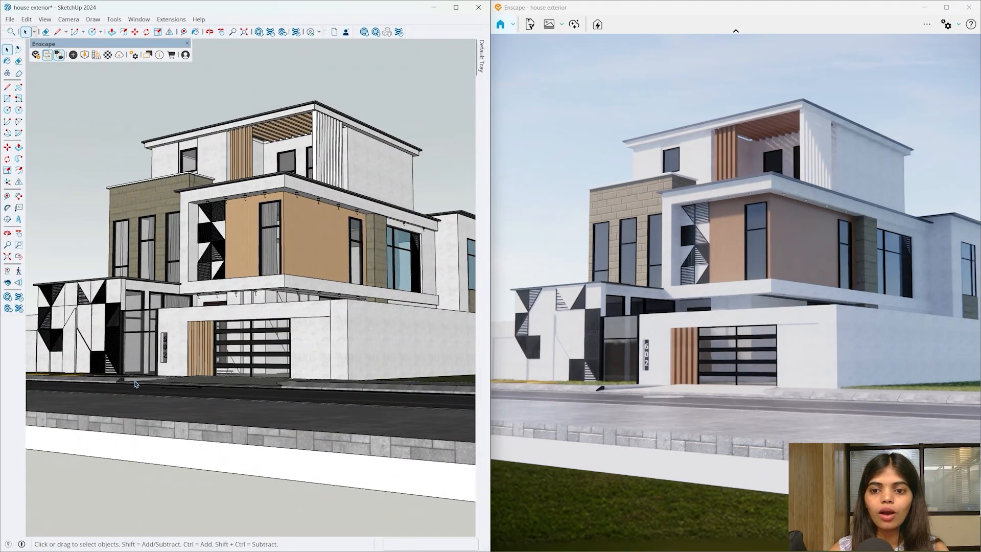
scroll(136, 384, up, 3)
mouse_move(136, 384)
middle_down()
mouse_move(143, 431)
mouse_move(235, 491)
mouse_move(219, 428)
mouse_move(175, 355)
mouse_move(180, 452)
mouse_move(201, 436)
middle_up()
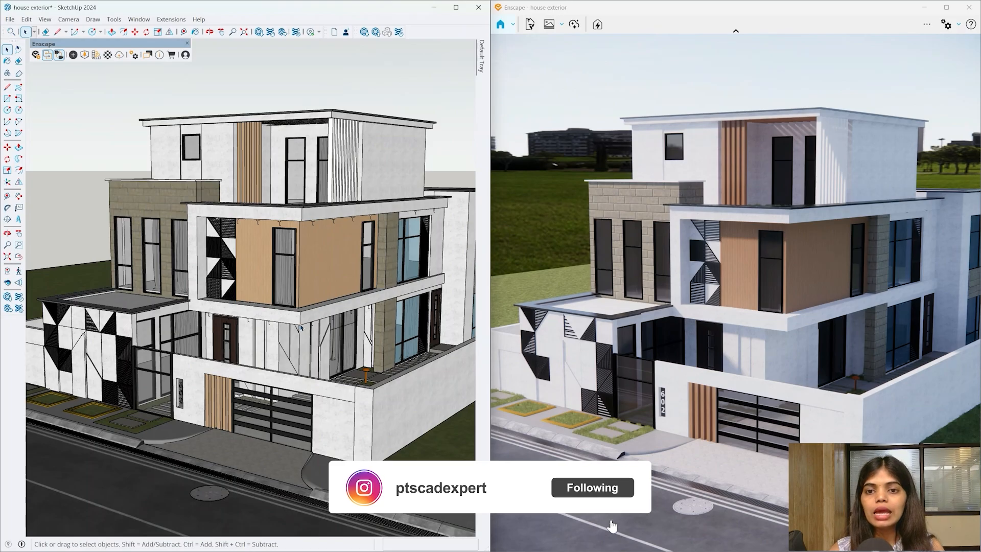
scroll(255, 251, down, 5)
mouse_move(266, 251)
middle_down()
mouse_move(283, 301)
mouse_move(391, 391)
middle_up()
scroll(230, 322, down, 4)
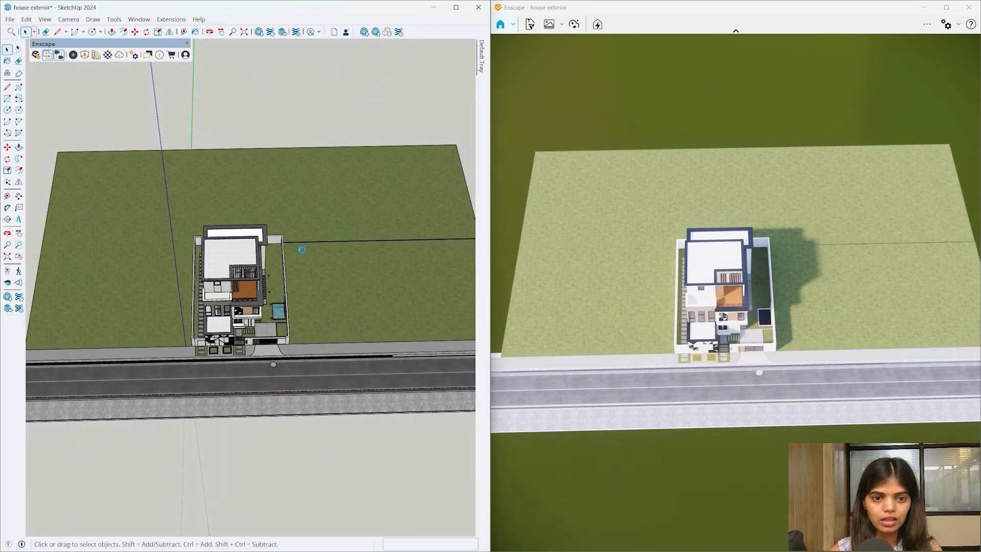
scroll(388, 280, down, 3)
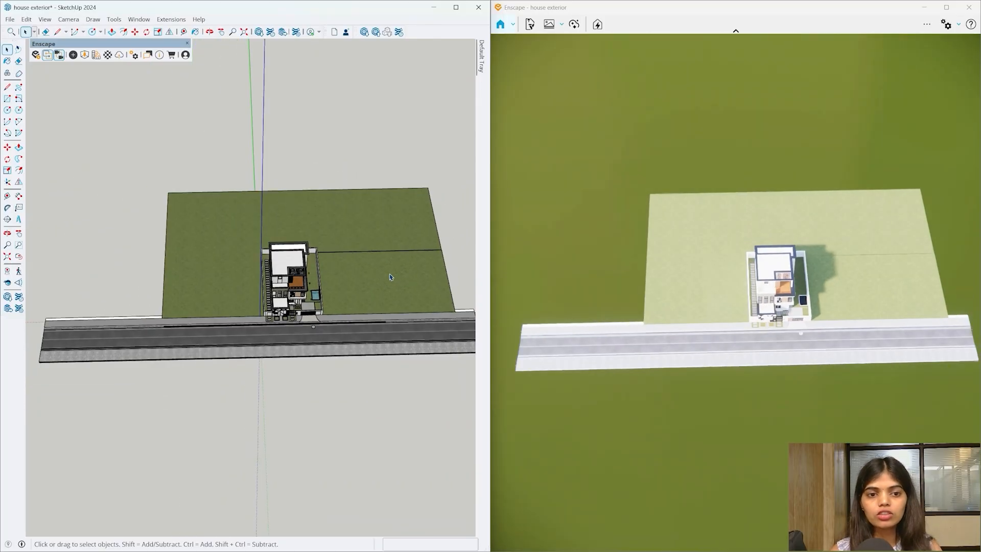
- Browse the Asset Library, checking the custom assets and moving the window aside, then back
click(84, 55)
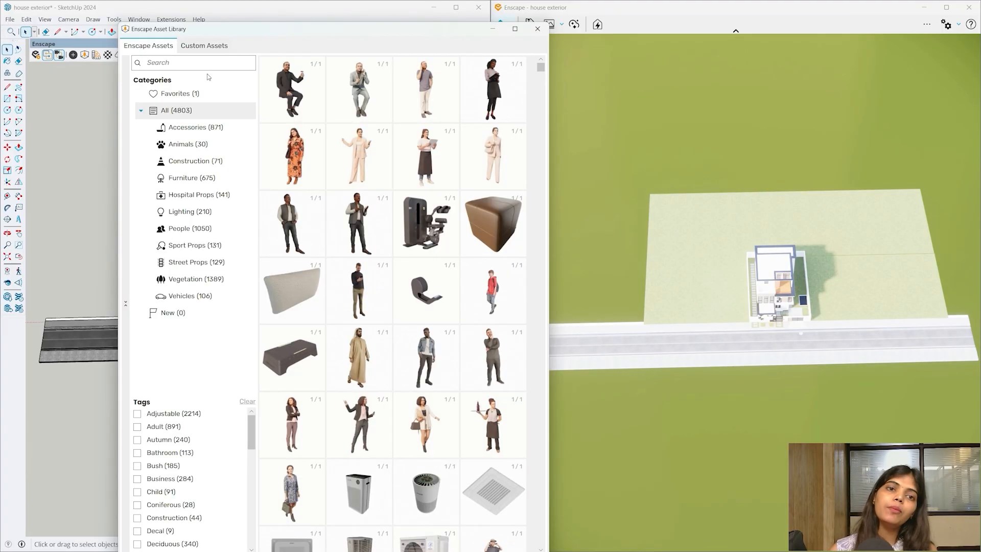
click(198, 50)
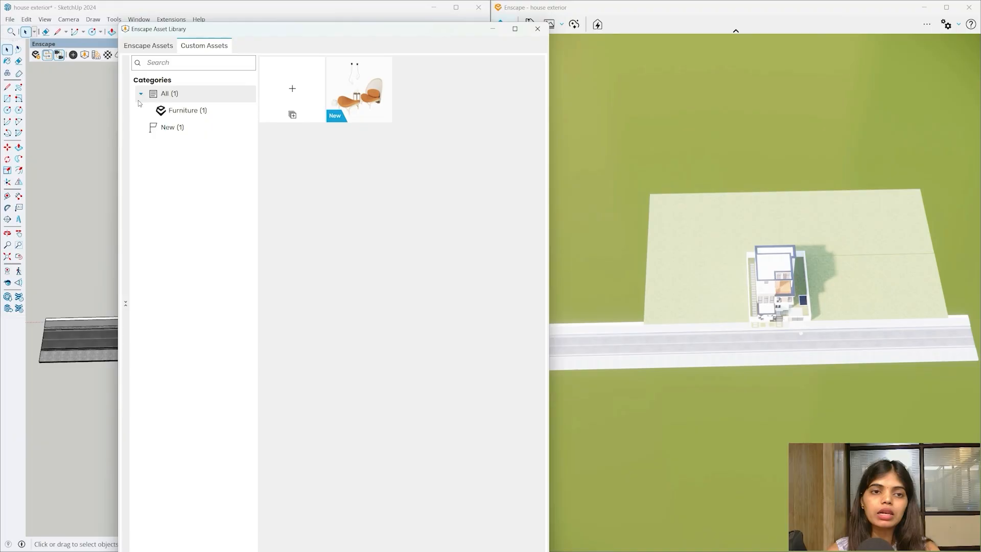
click(149, 46)
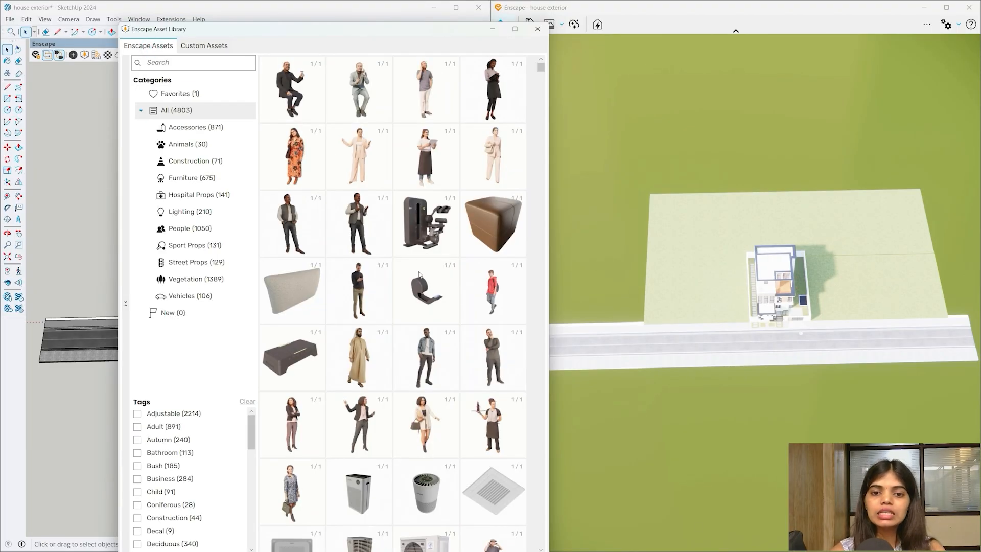
scroll(443, 328, down, 5)
scroll(448, 332, up, 5)
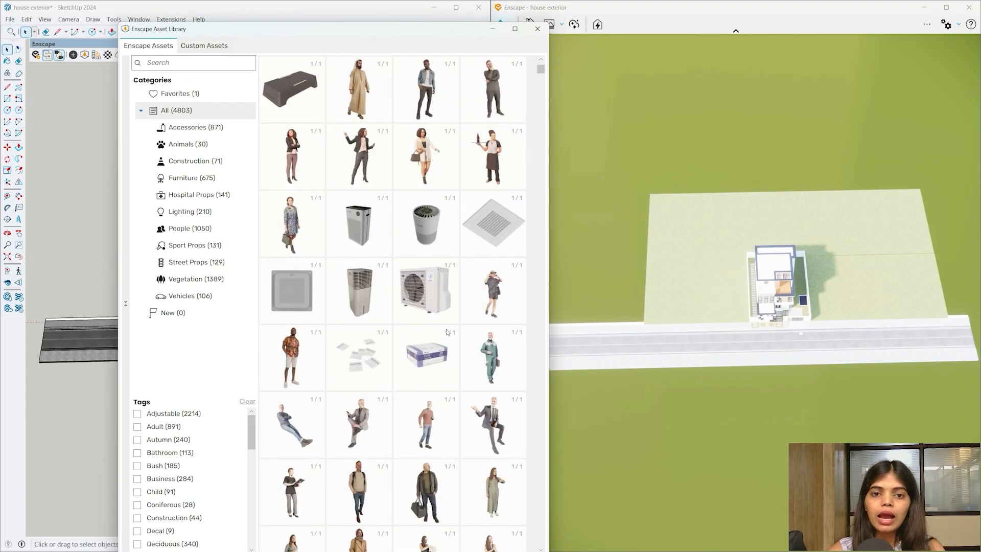
drag(290, 31, 653, 161)
scroll(258, 286, up, 4)
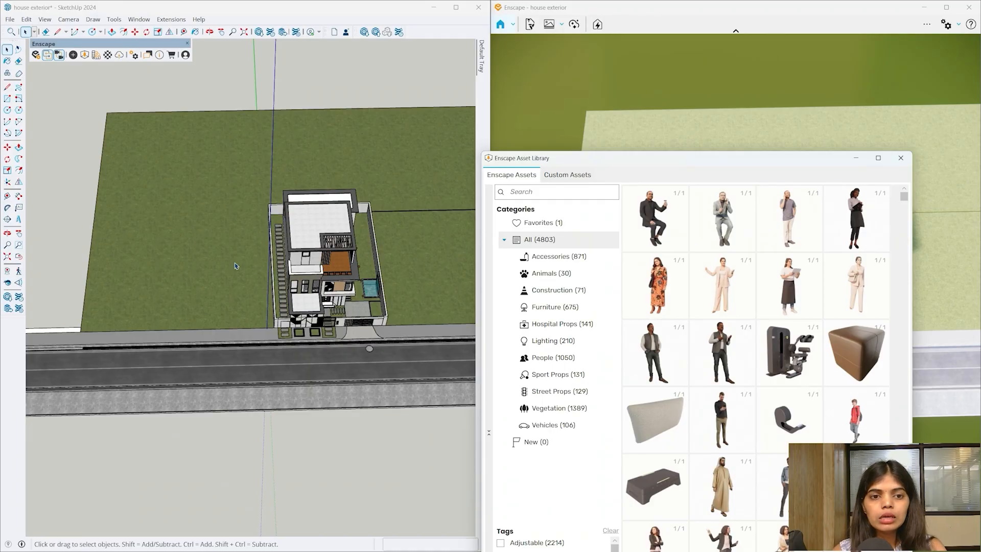
drag(603, 158, 390, 46)
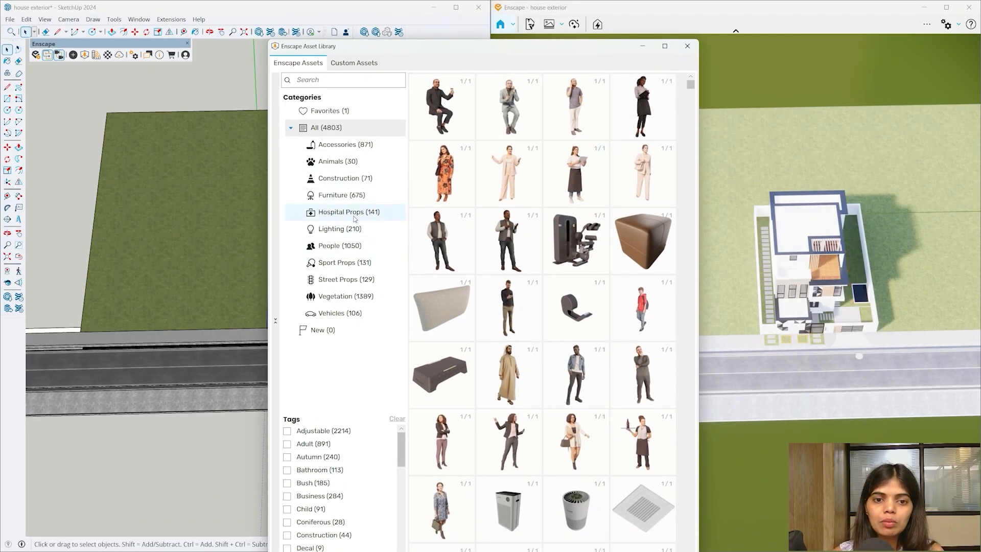
- Filter to Street Props and pick the Surrounding Building 018: Family House bungalow
click(333, 280)
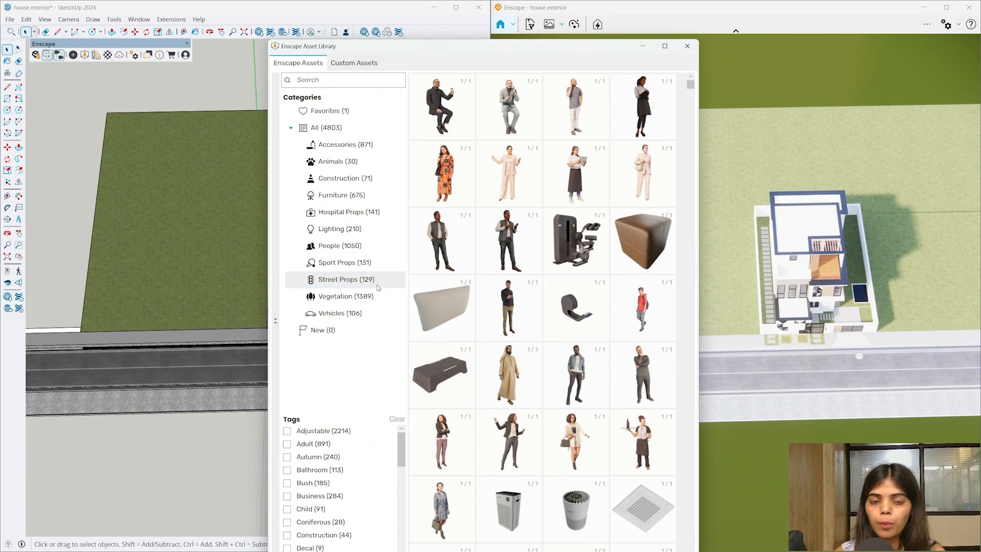
scroll(573, 217, down, 10)
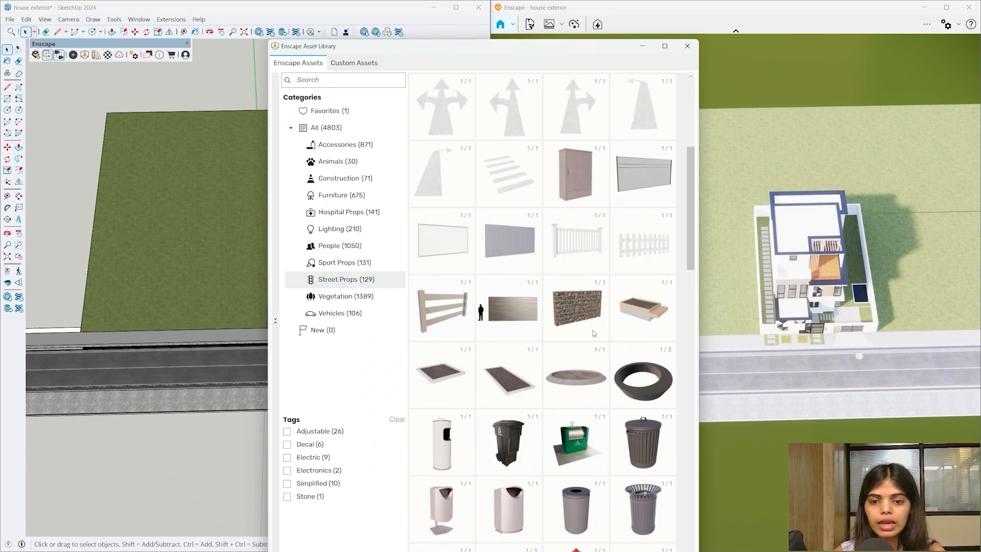
scroll(606, 341, down, 5)
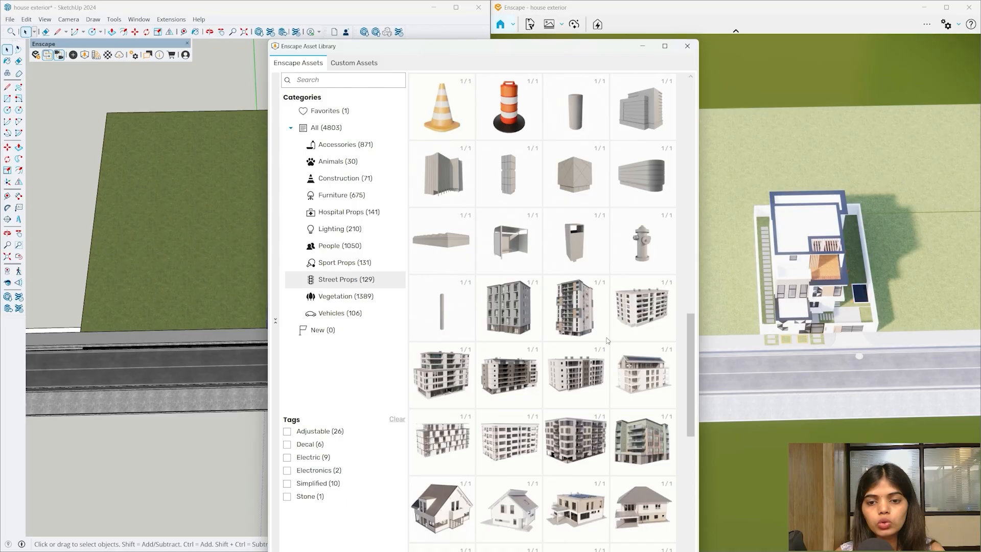
scroll(609, 341, down, 1)
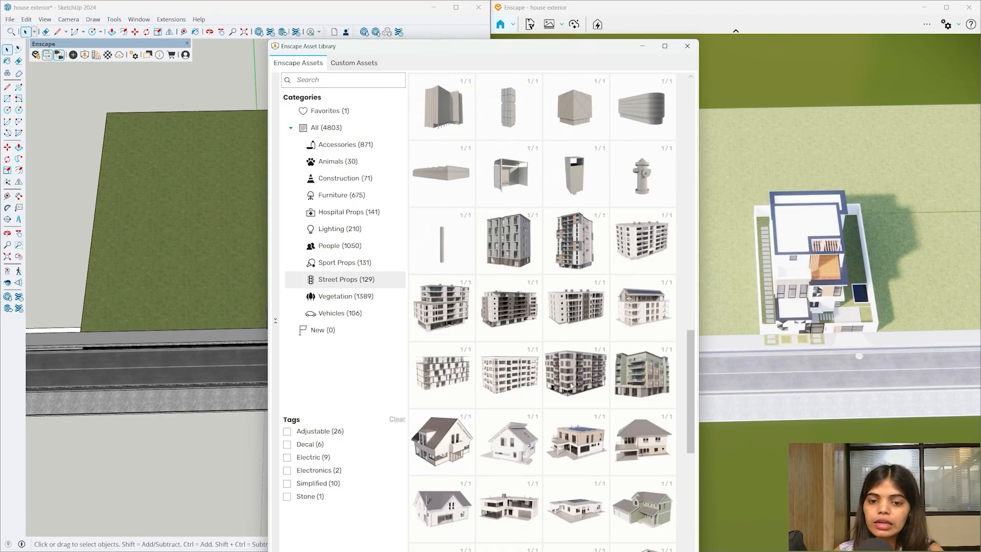
scroll(575, 384, down, 1)
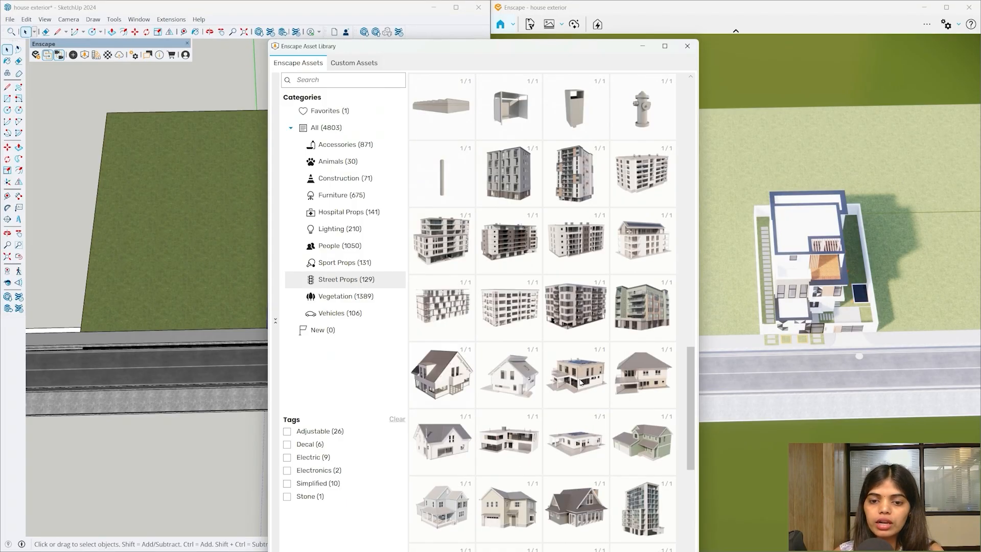
click(577, 440)
scroll(184, 286, up, 2)
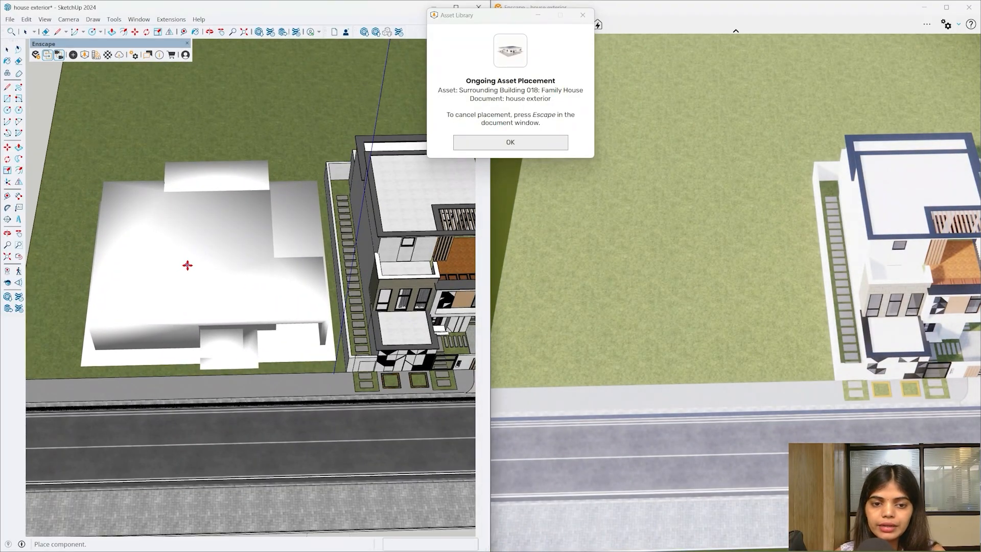
- Place the bungalow on the lot left of the main house
click(187, 265)
key(Escape)
mouse_move(373, 467)
middle_down()
mouse_move(280, 451)
mouse_move(134, 156)
mouse_move(101, 148)
mouse_move(154, 247)
mouse_move(394, 390)
mouse_move(139, 83)
middle_up()
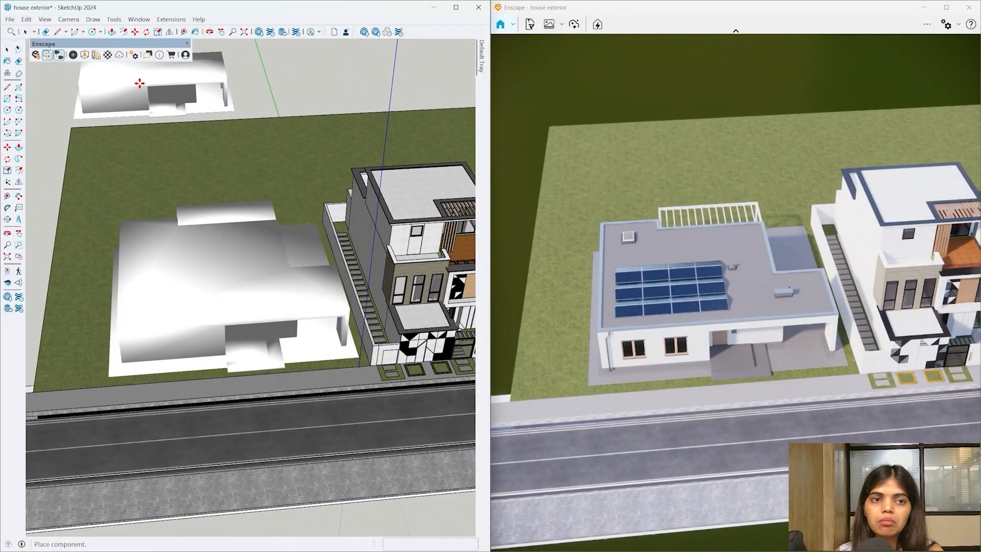
- Add Family House 017 on the lot further left
click(85, 55)
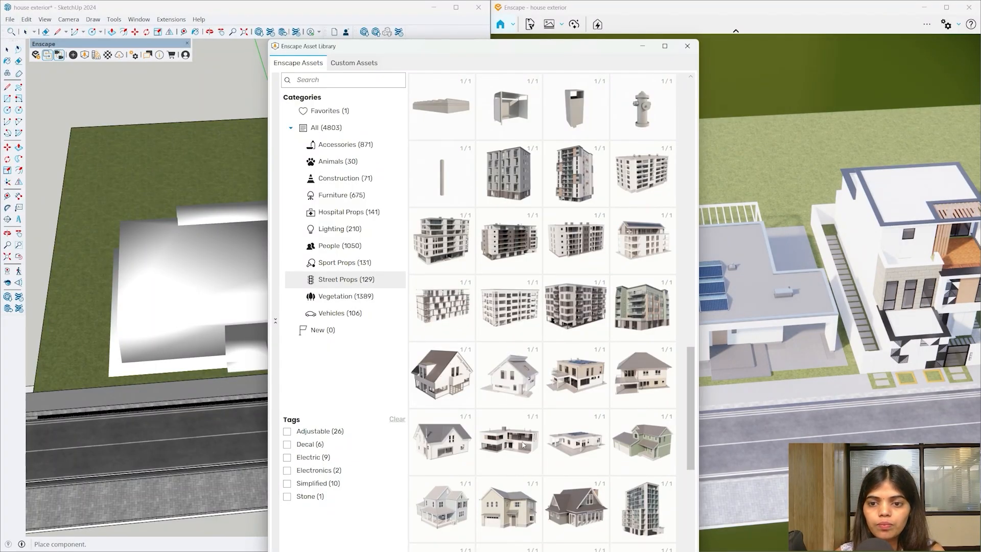
click(522, 444)
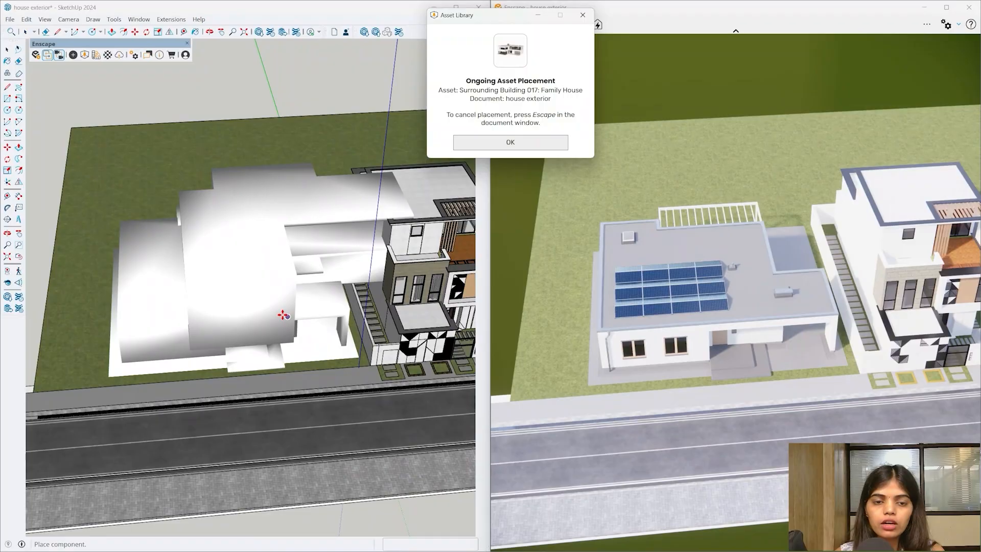
scroll(278, 317, down, 3)
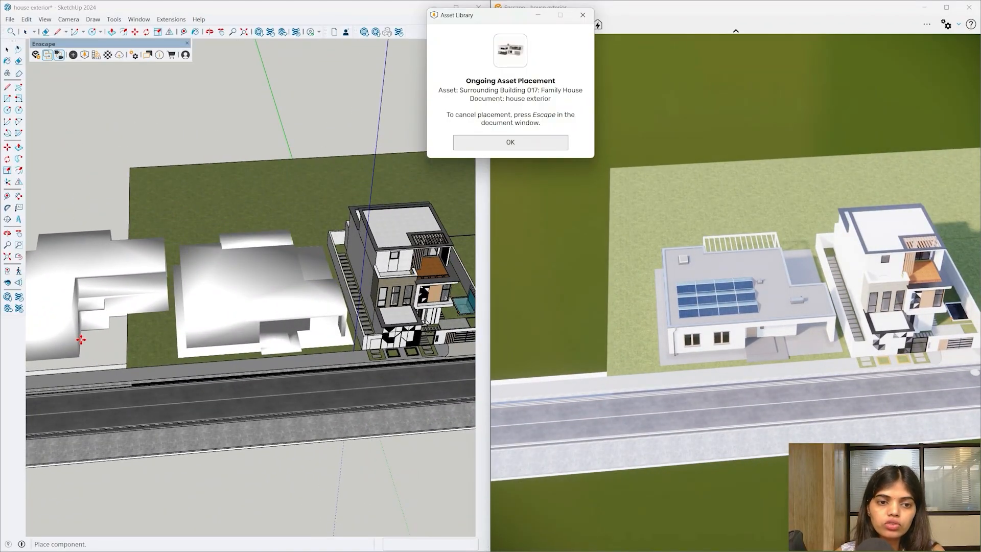
click(80, 340)
mouse_move(367, 379)
middle_down()
mouse_move(81, 136)
mouse_move(140, 153)
mouse_move(240, 286)
middle_up()
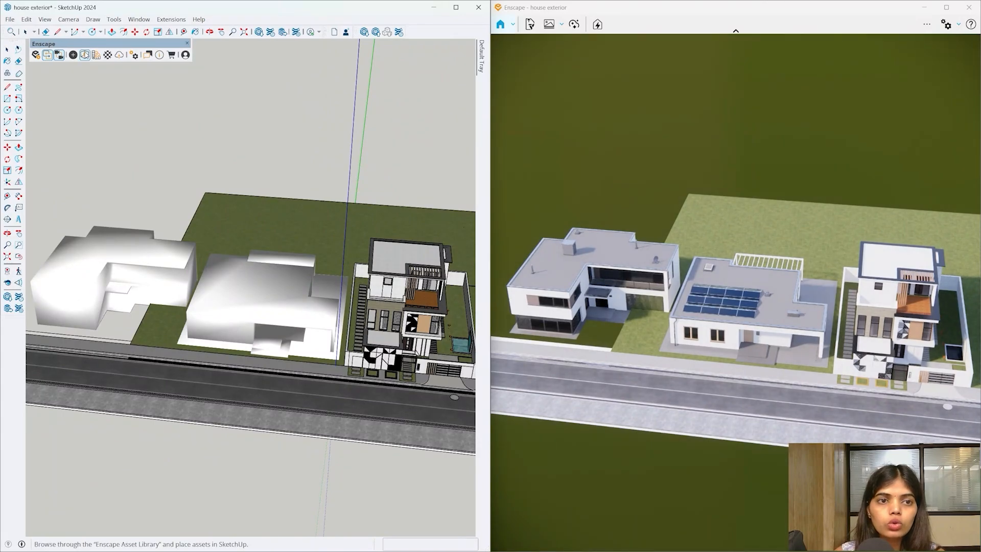
- Place Family House 014 on the lot right of the main house and view it from street level
click(84, 54)
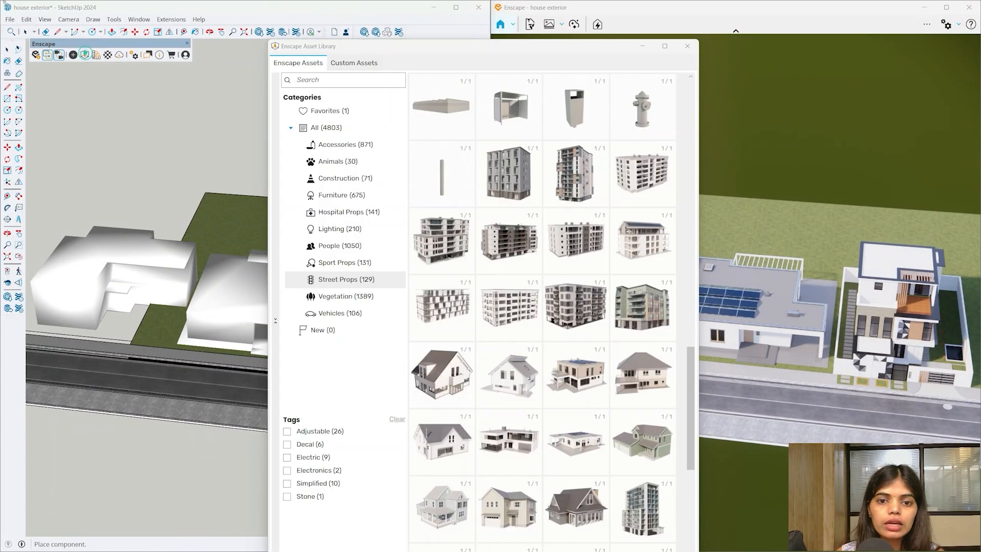
click(582, 378)
scroll(287, 338, down, 5)
scroll(287, 338, up, 5)
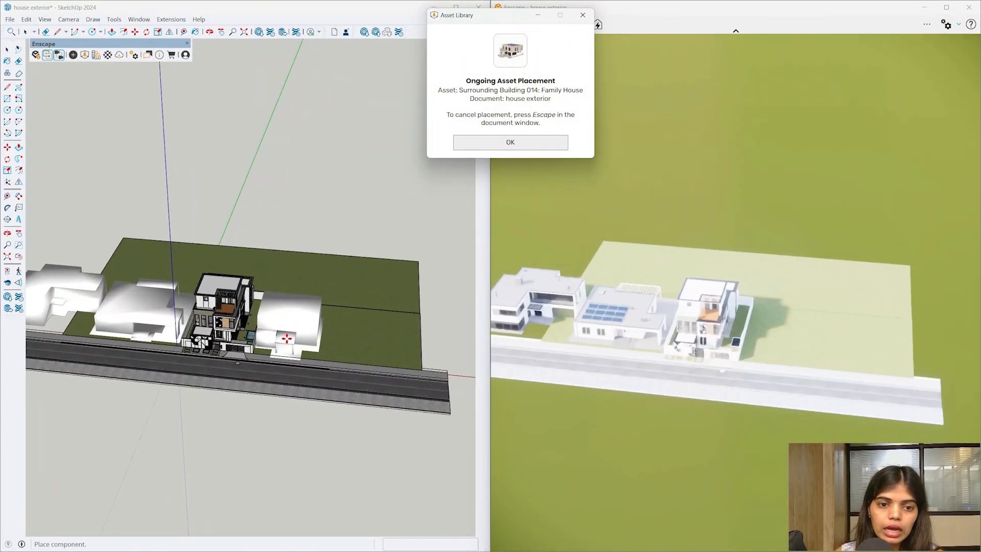
scroll(286, 338, up, 4)
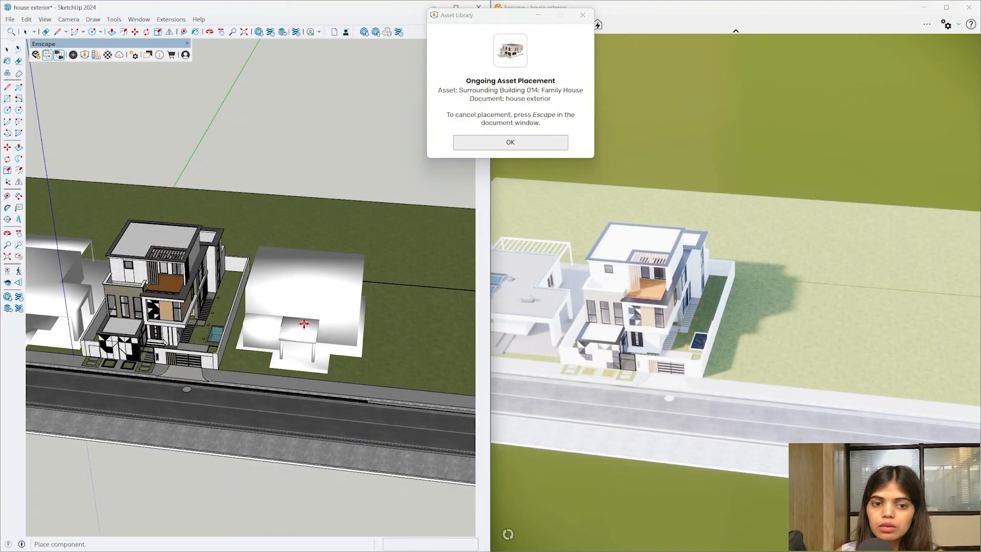
click(303, 324)
scroll(372, 368, down, 2)
mouse_move(372, 367)
middle_down()
mouse_move(339, 363)
mouse_move(258, 201)
mouse_move(281, 227)
mouse_move(270, 271)
middle_up()
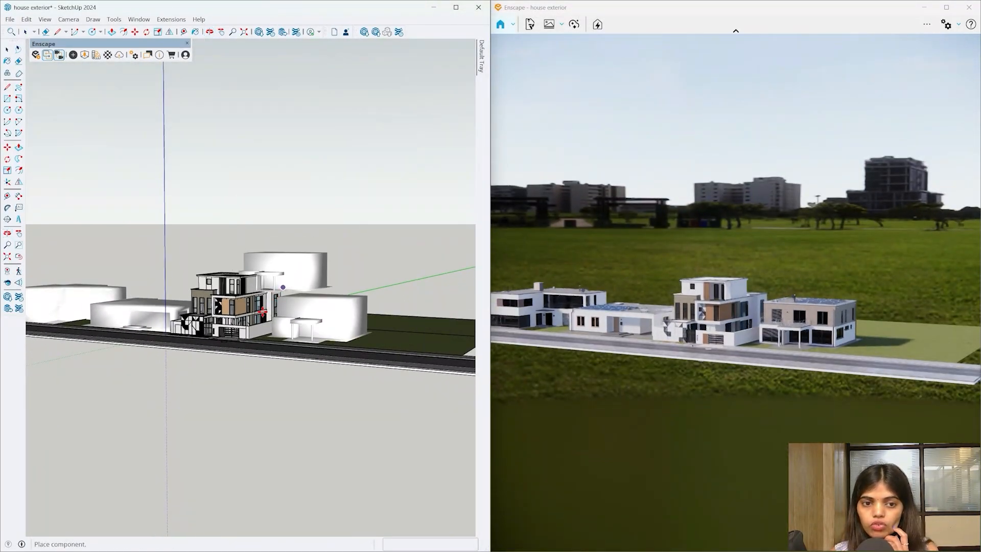
mouse_move(244, 336)
middle_down()
mouse_move(204, 296)
mouse_move(246, 285)
mouse_move(197, 352)
mouse_move(198, 391)
middle_up()
key(space)
scroll(246, 284, up, 3)
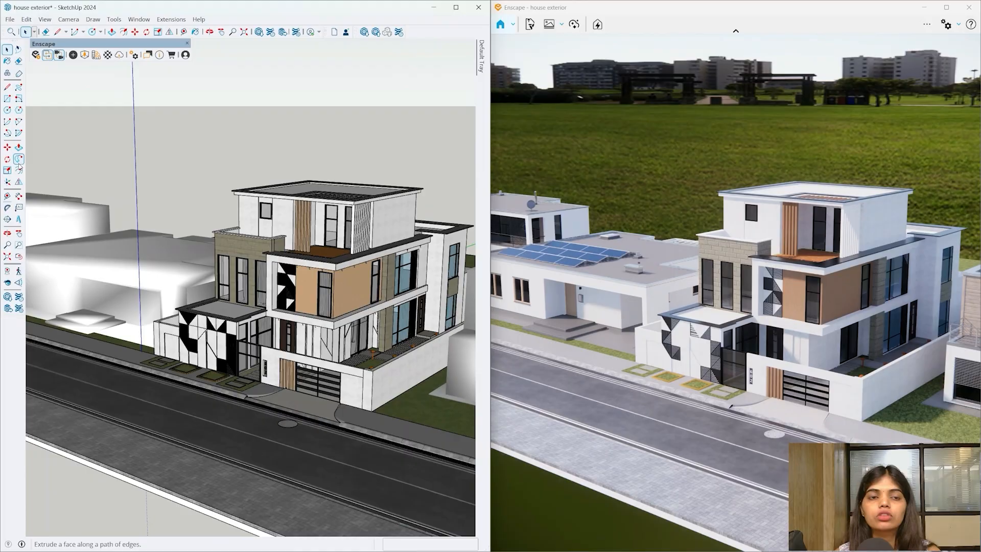
- Look through the Enscape Objects panel and the Asset Library's custom assets, then close them
click(73, 55)
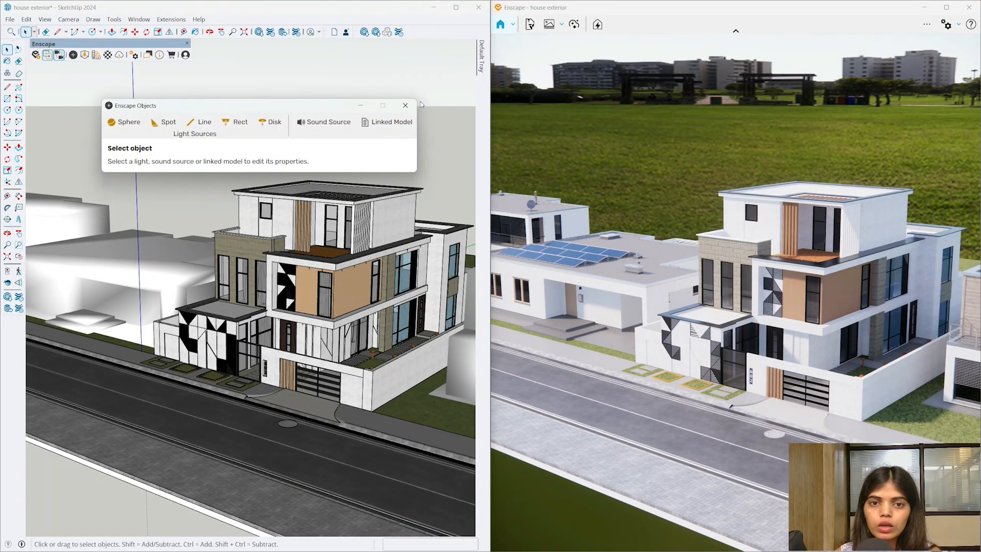
click(404, 105)
click(84, 55)
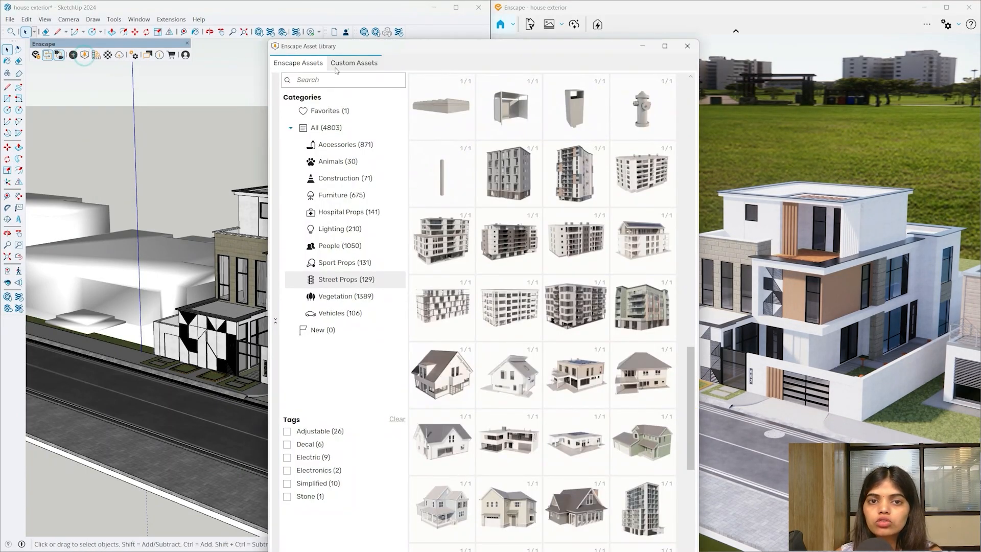
click(354, 62)
click(696, 45)
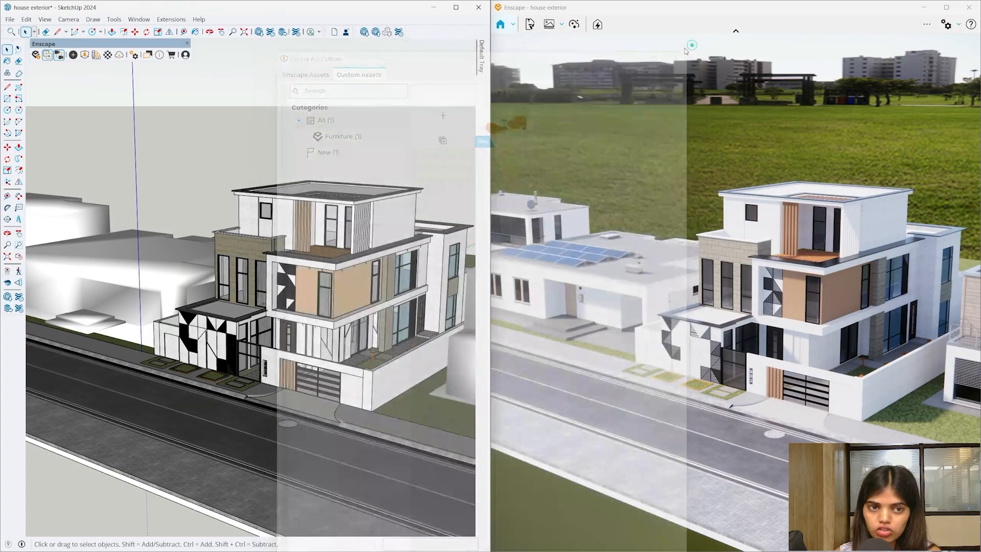
- Link the Exterior 03 new model from the course's Project Files > Exterior folder
click(73, 54)
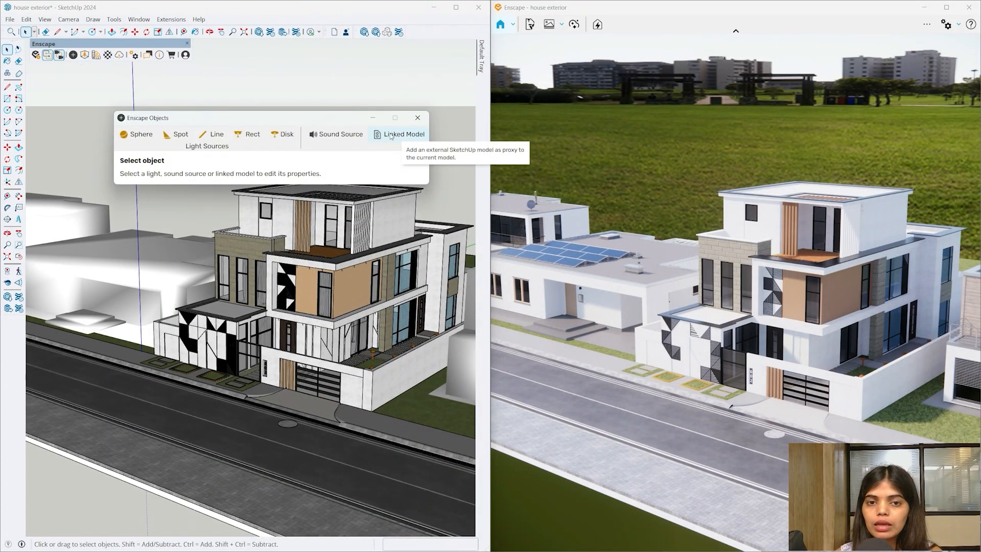
click(392, 134)
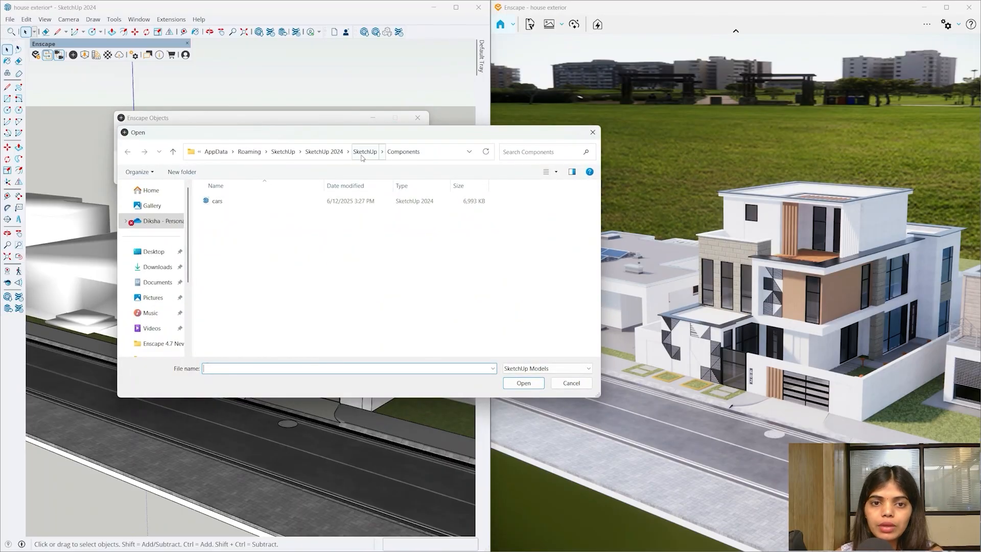
click(159, 343)
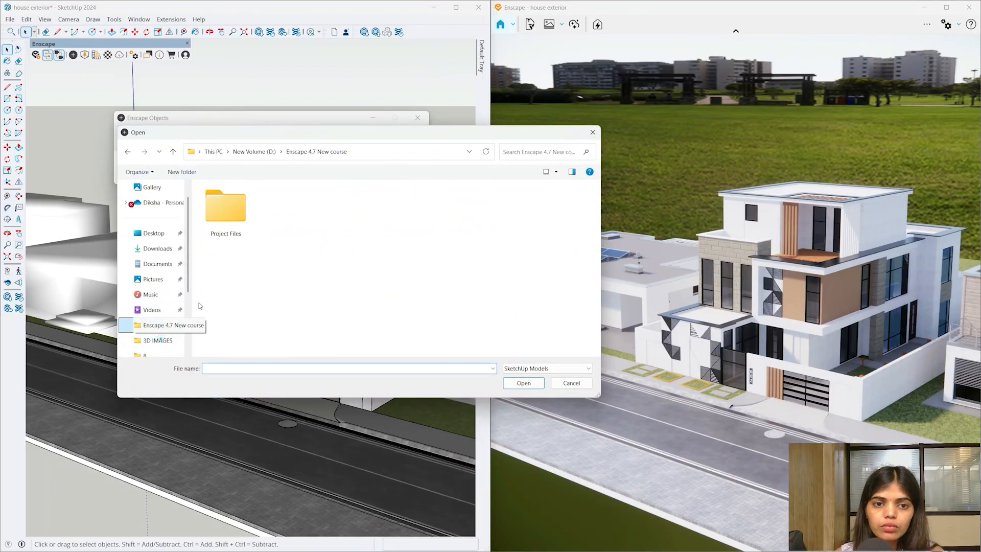
double_click(244, 225)
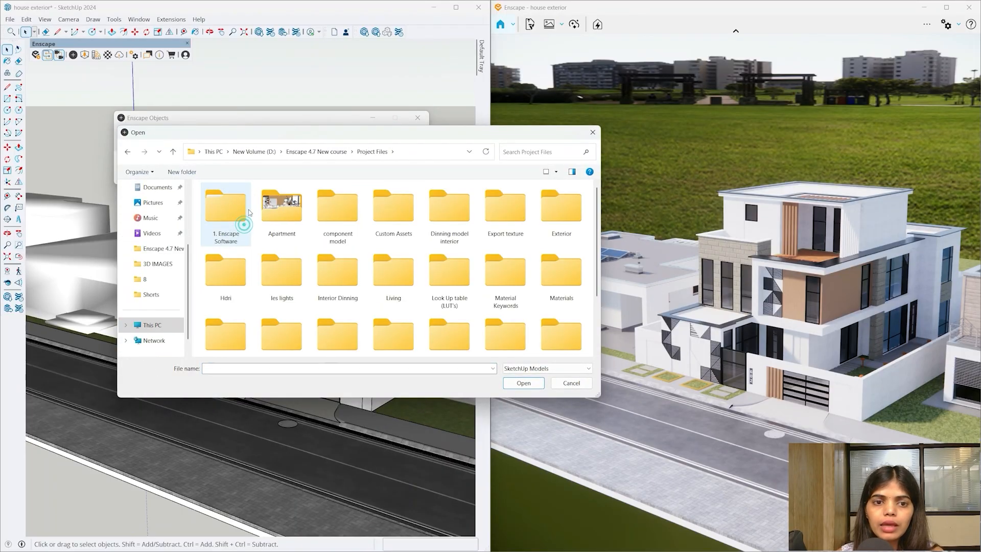
double_click(558, 215)
scroll(512, 286, down, 2)
scroll(531, 241, up, 2)
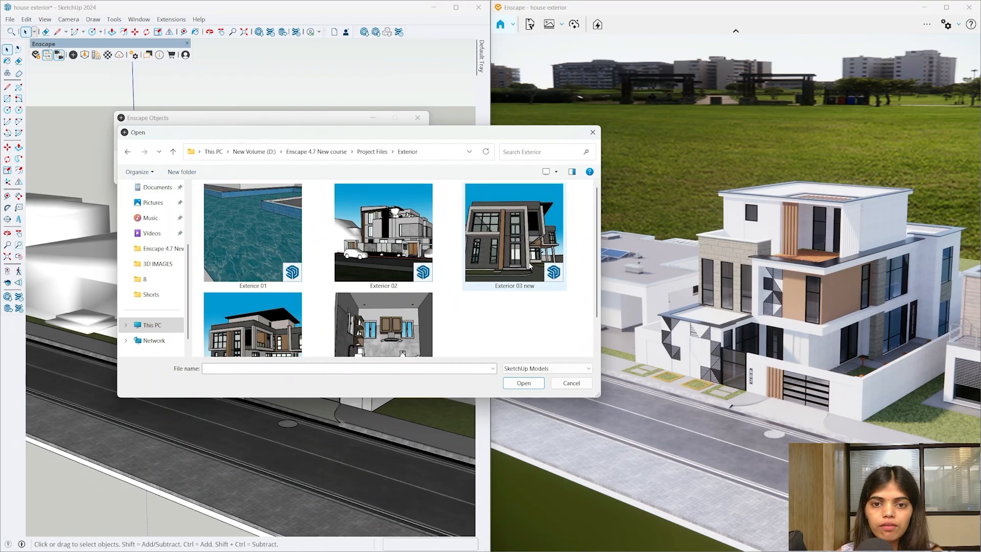
click(529, 252)
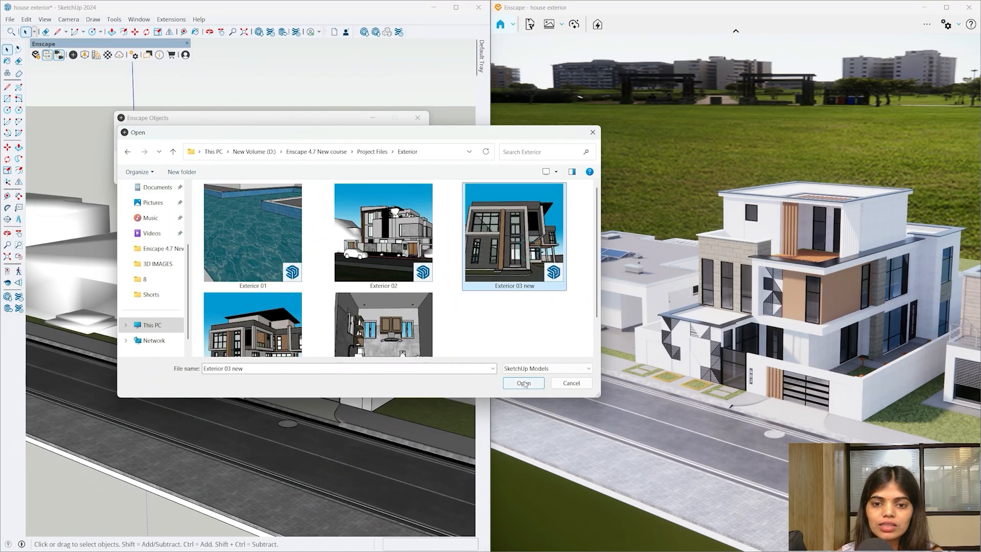
click(523, 383)
- Place the Exterior 03 new linked model on the site and select it
scroll(204, 266, down, 7)
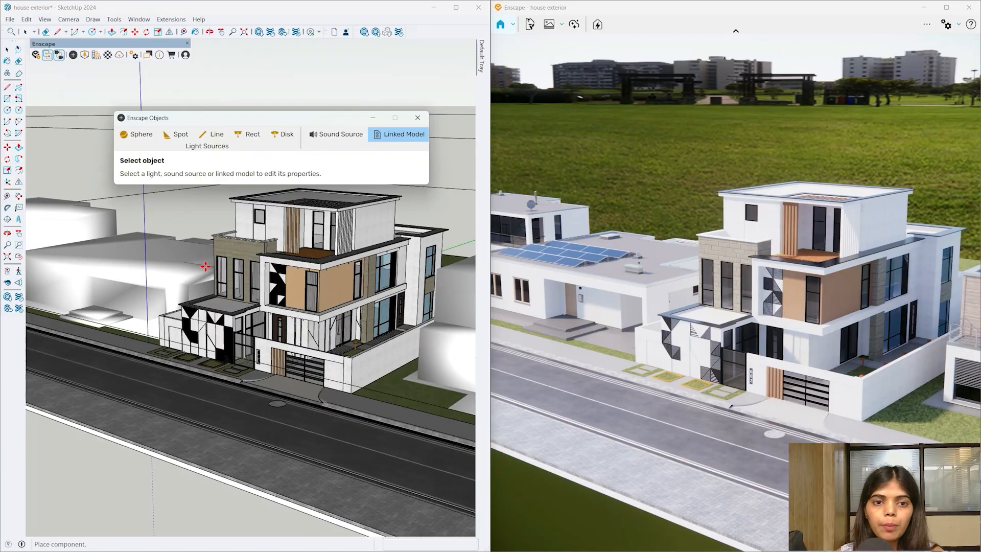
mouse_move(298, 265)
middle_down()
mouse_move(240, 377)
mouse_move(270, 339)
middle_up()
scroll(320, 252, up, 3)
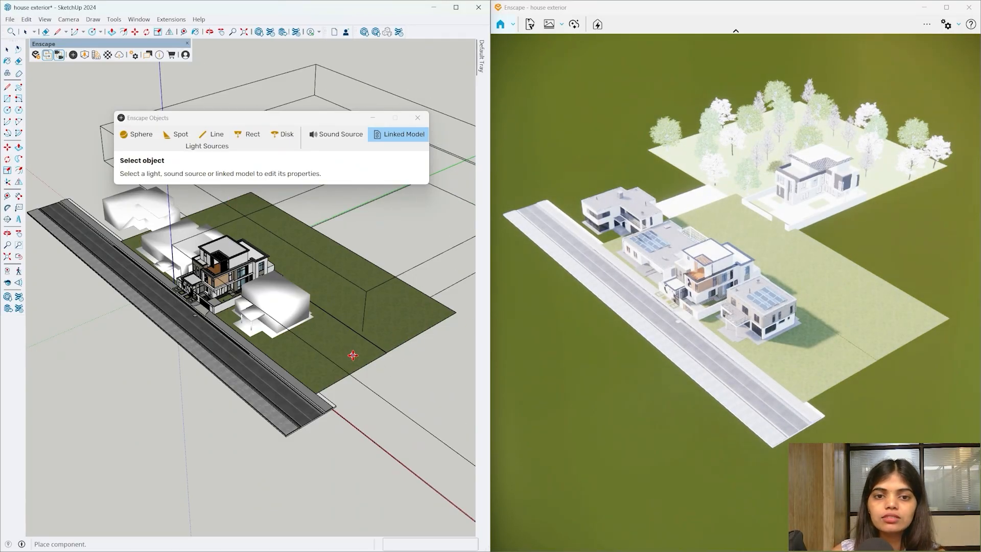
key(Escape)
middle_drag(353, 354, 291, 301)
scroll(433, 272, up, 3)
click(450, 268)
scroll(454, 276, down, 5)
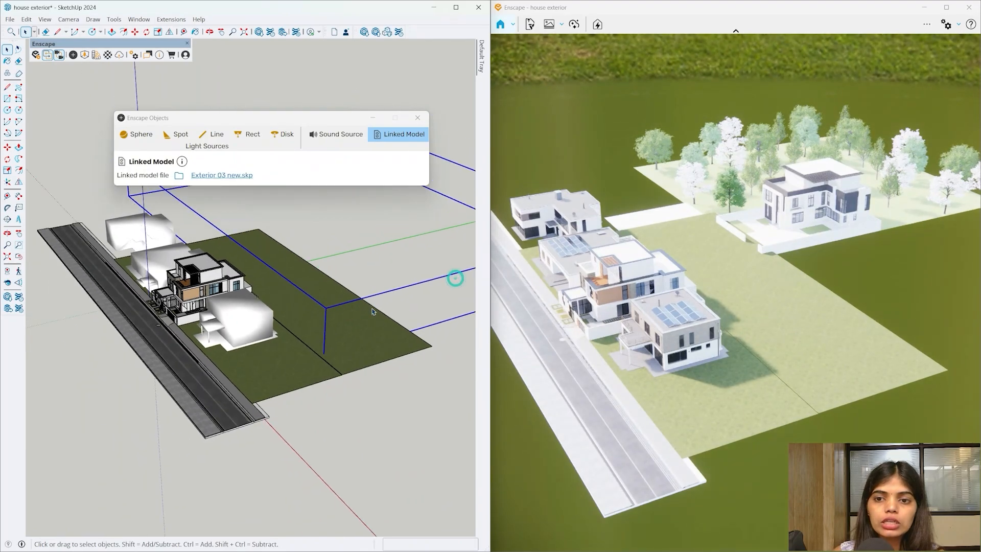
mouse_move(373, 313)
middle_down()
mouse_move(270, 276)
mouse_move(238, 179)
mouse_move(309, 271)
mouse_move(324, 246)
middle_up()
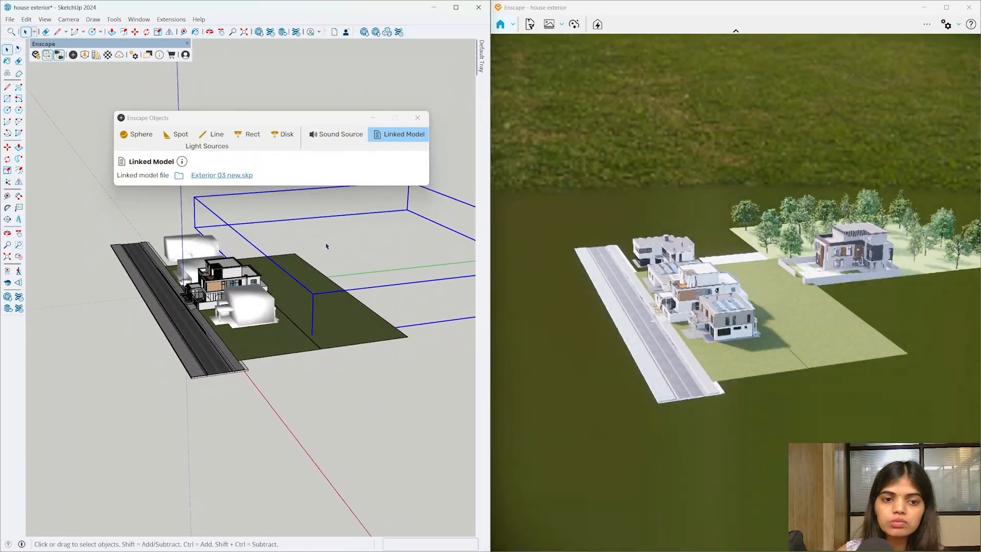
- Move the linked model over the road and house, deselect it, and bring up Windows search
key(m)
click(392, 402)
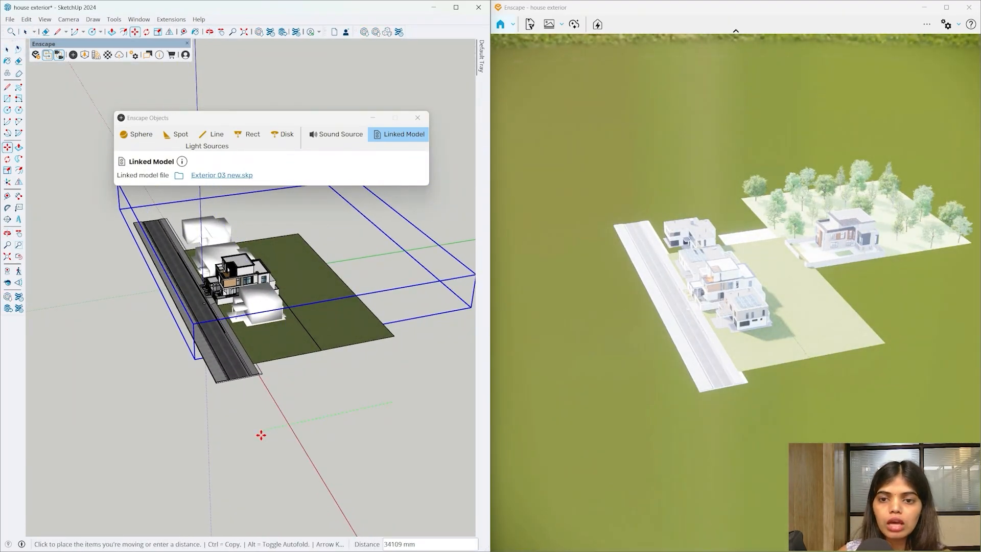
click(260, 431)
mouse_move(372, 333)
middle_down()
mouse_move(346, 302)
mouse_move(308, 396)
mouse_move(306, 467)
mouse_move(340, 447)
mouse_move(346, 397)
mouse_move(320, 362)
middle_up()
key(space)
click(414, 338)
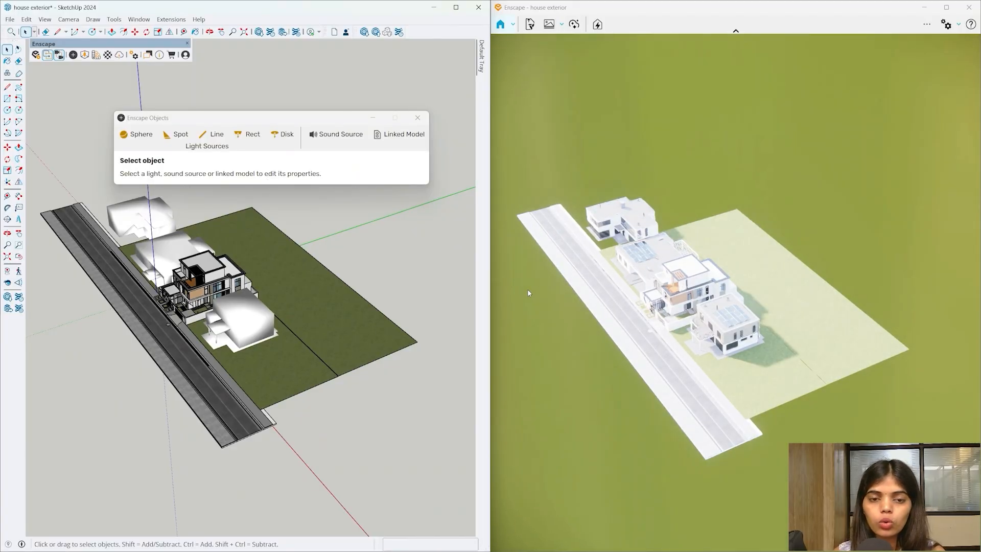
key(super)
- Launch SketchUp 2024 with the Proxy model, minimize it, and orbit back to the house exterior
text(sk)
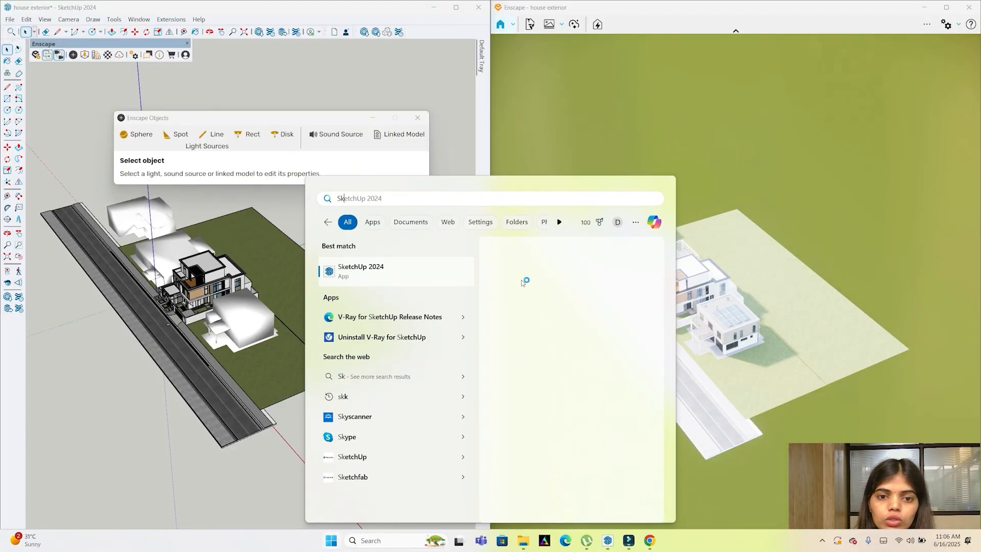
key(Return)
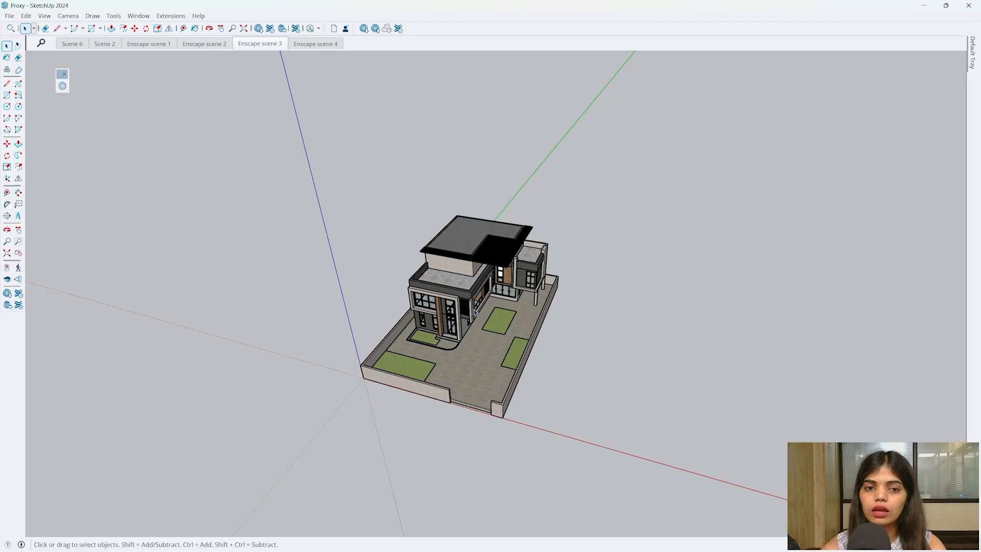
click(922, 6)
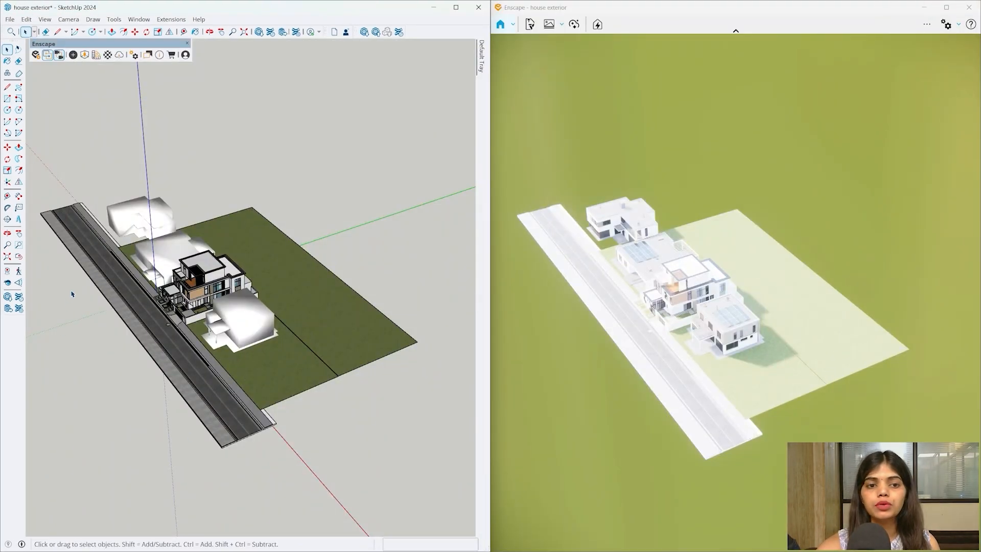
middle_drag(152, 283, 249, 316)
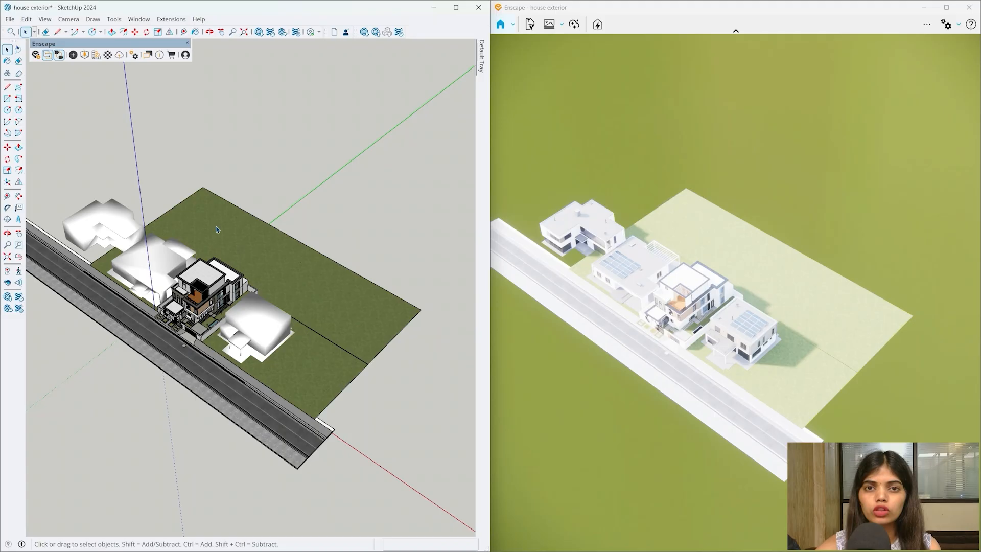
- Link Proxy.skp as a linked model and place it on the plot behind the row of houses
click(74, 55)
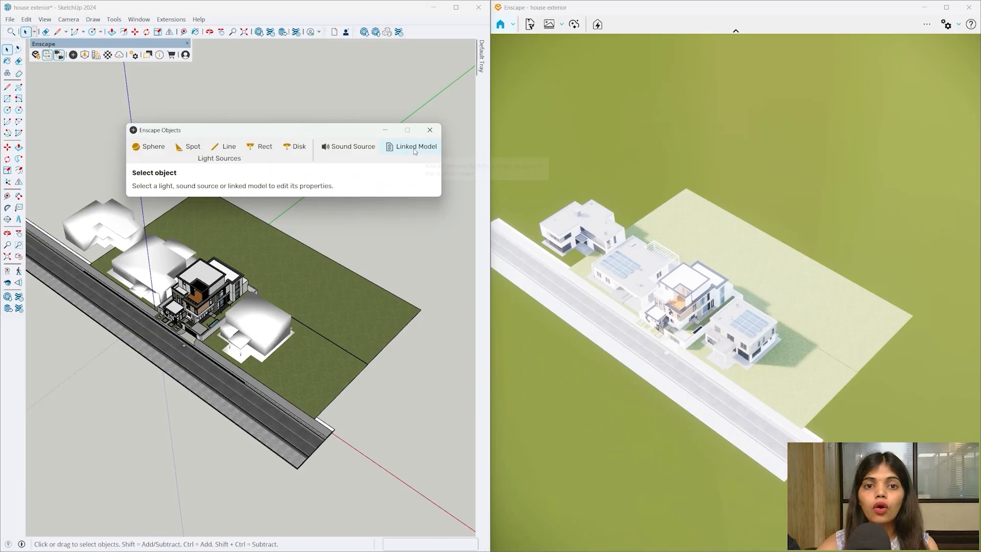
click(414, 148)
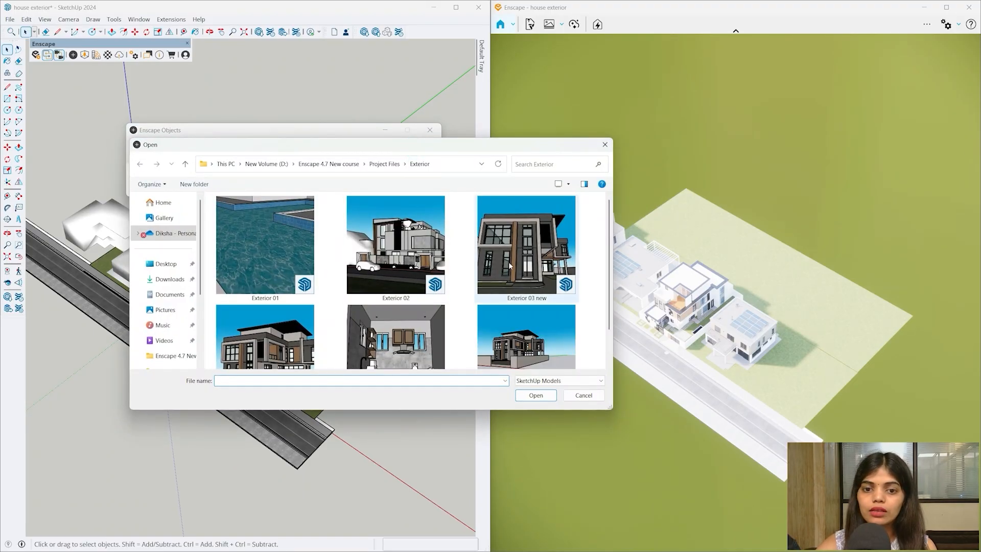
scroll(509, 264, down, 1)
click(535, 317)
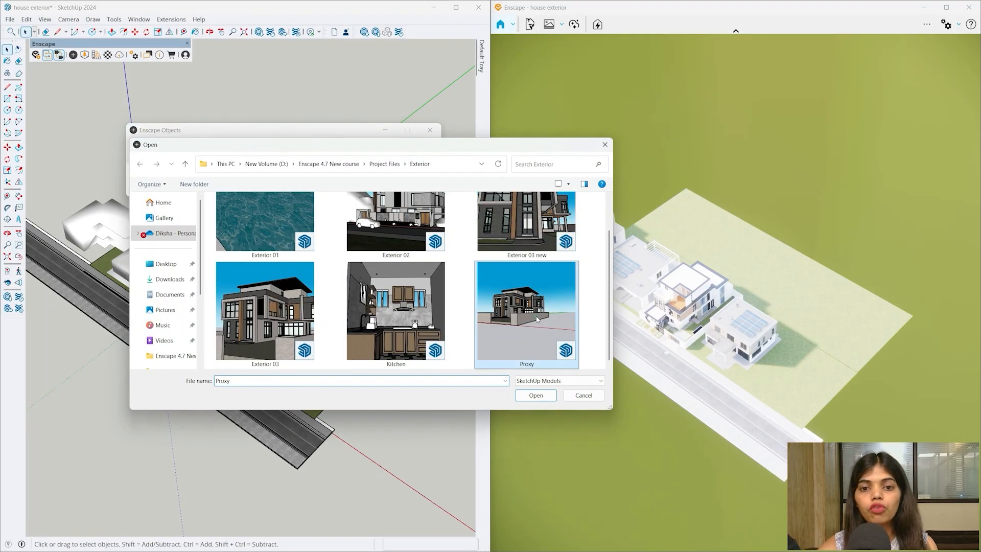
click(535, 396)
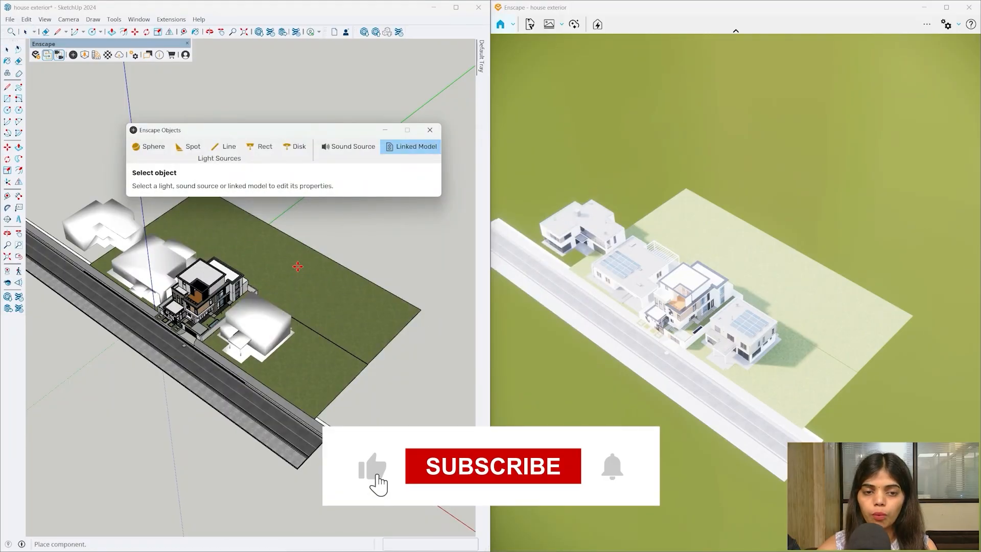
scroll(238, 255, down, 2)
scroll(160, 261, up, 5)
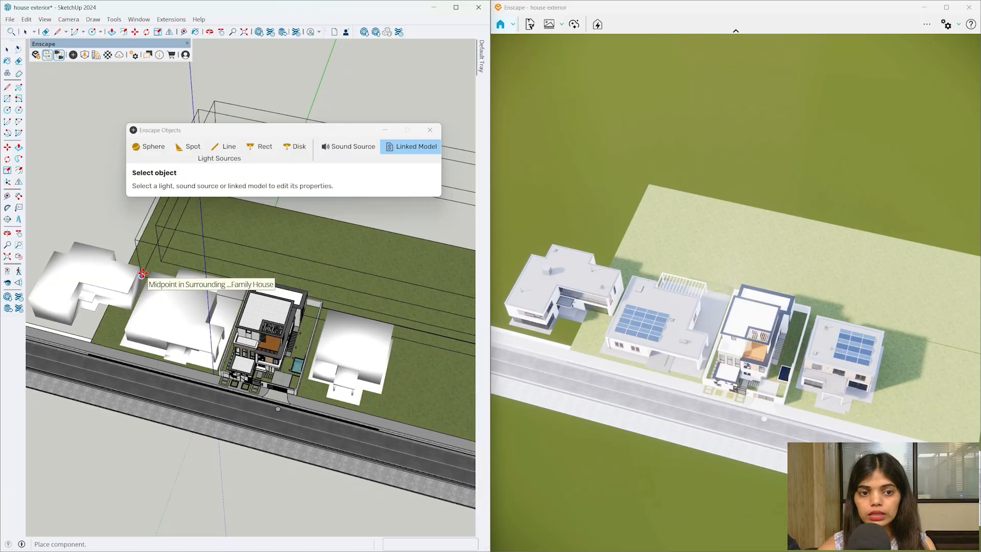
scroll(142, 275, down, 8)
key(Escape)
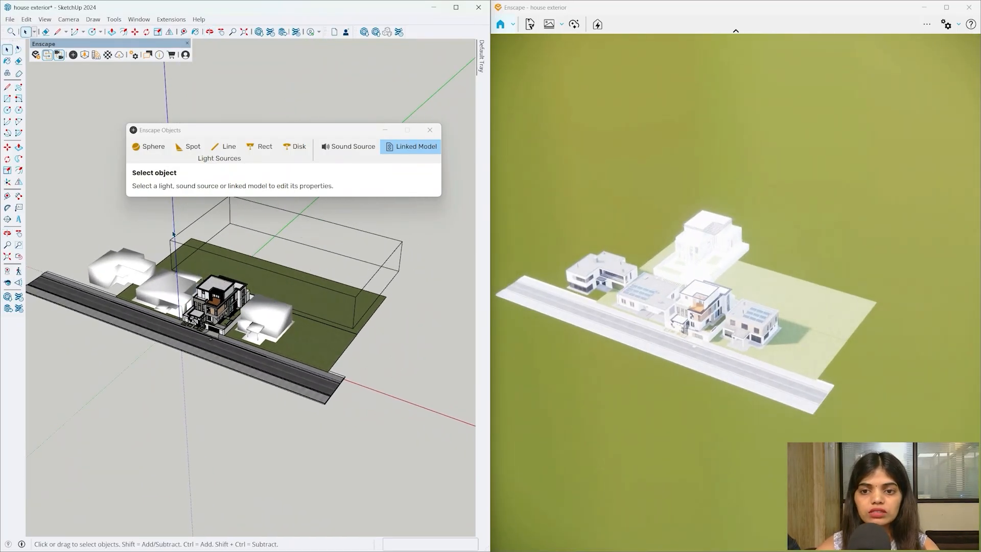
scroll(213, 243, up, 5)
mouse_move(270, 317)
middle_down()
mouse_move(209, 211)
mouse_move(273, 170)
mouse_move(367, 188)
mouse_move(358, 245)
middle_up()
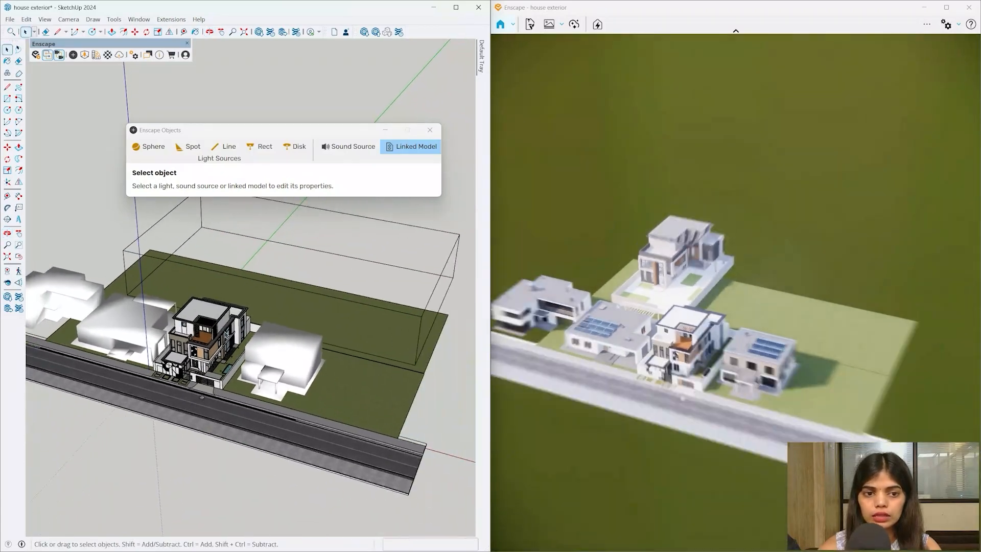
scroll(313, 324, down, 3)
middle_drag(313, 324, 291, 289)
key(super)
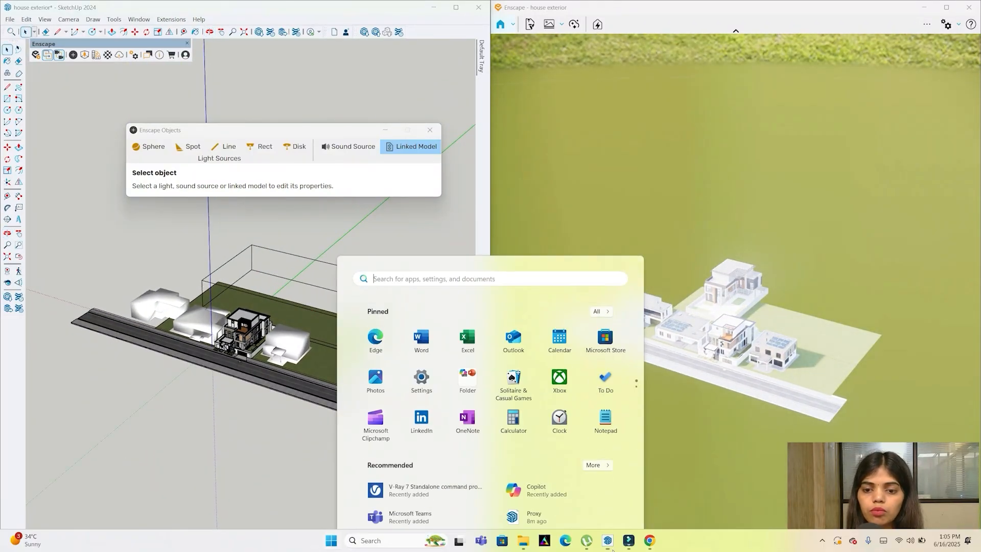
mouse_move(608, 540)
click(678, 488)
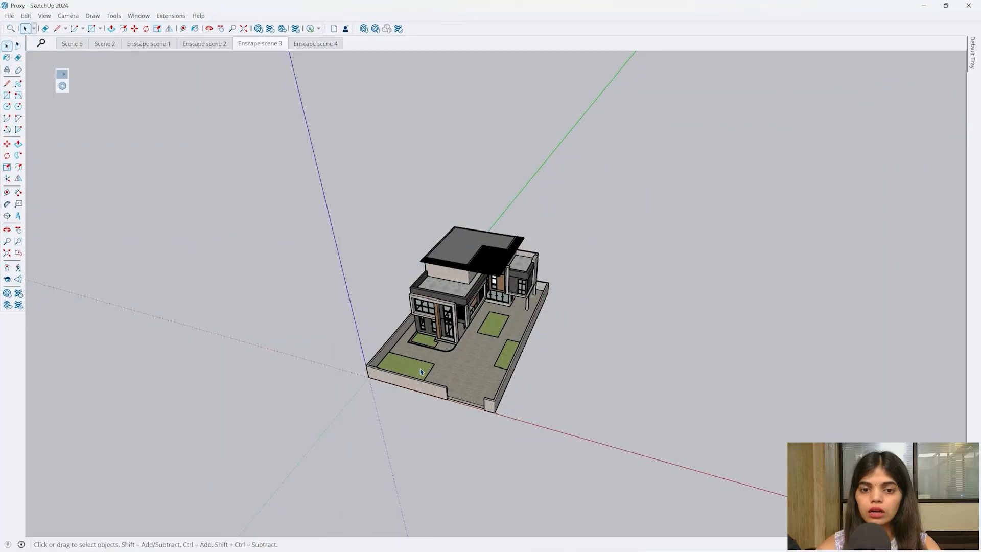
scroll(286, 291, down, 1)
mouse_move(245, 292)
middle_down()
mouse_move(295, 286)
mouse_move(240, 278)
middle_up()
key(ctrl+a)
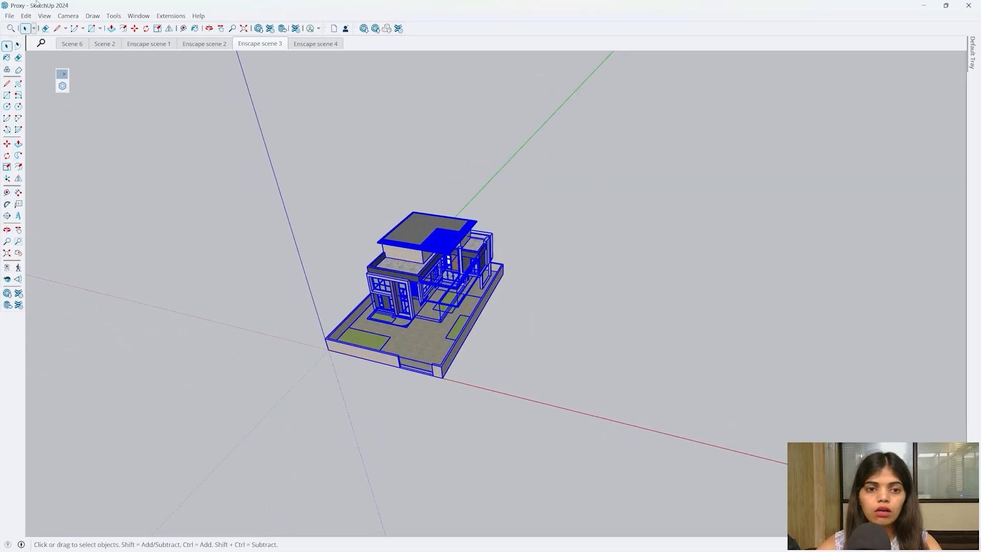
click(43, 16)
click(73, 52)
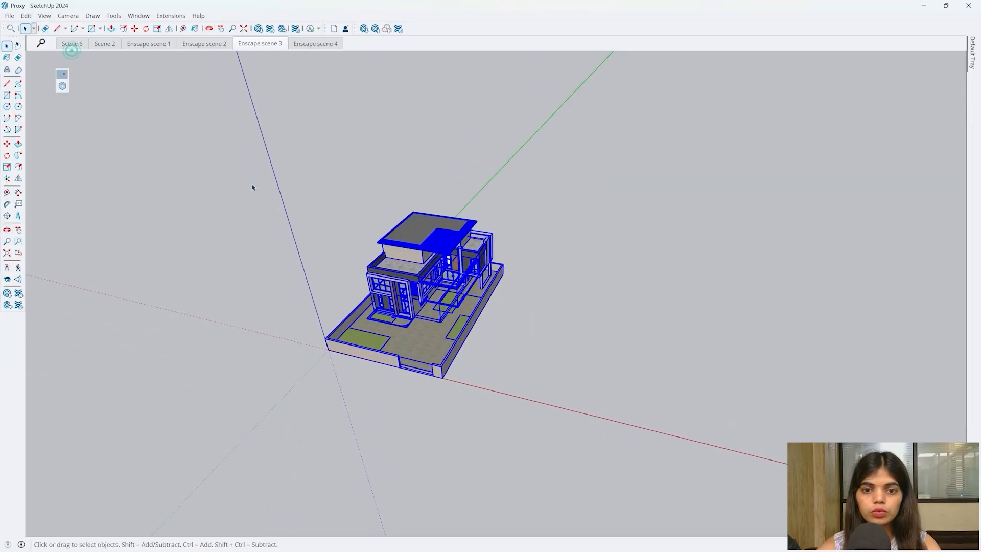
scroll(251, 186, down, 3)
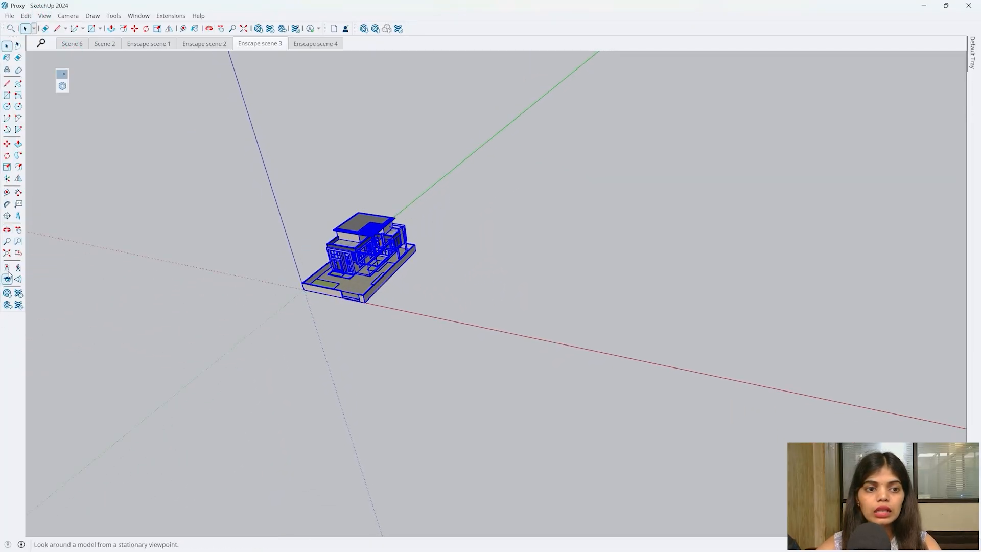
click(9, 254)
click(155, 249)
scroll(674, 237, down, 3)
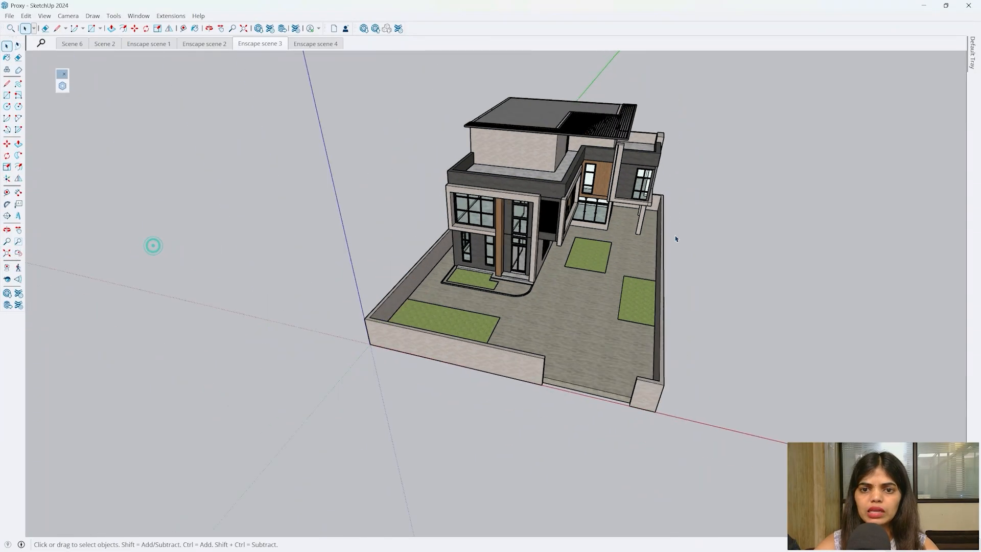
middle_drag(675, 236, 597, 225)
click(930, 6)
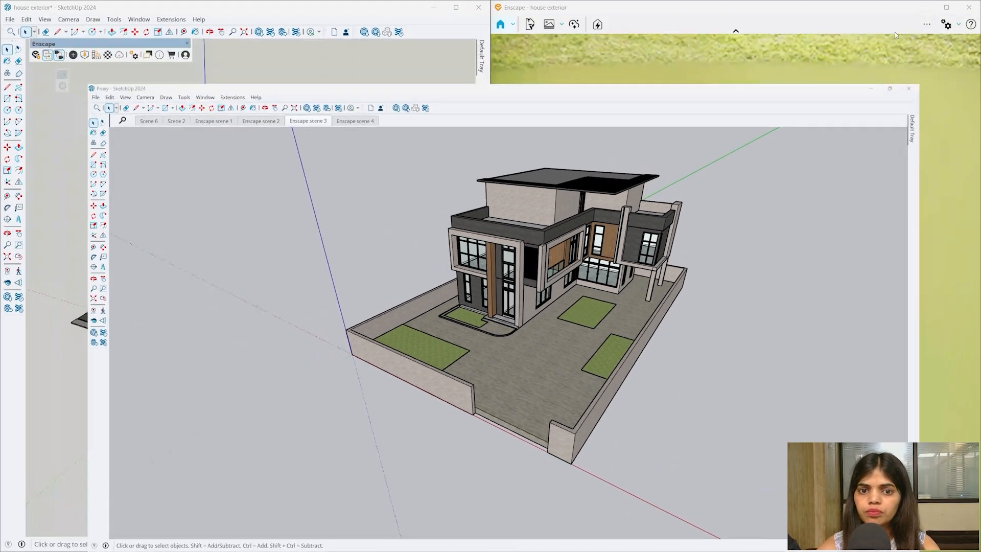
- Shift the white house left of the main house further right along the road
middle_drag(326, 301, 420, 315)
scroll(420, 315, down, 1)
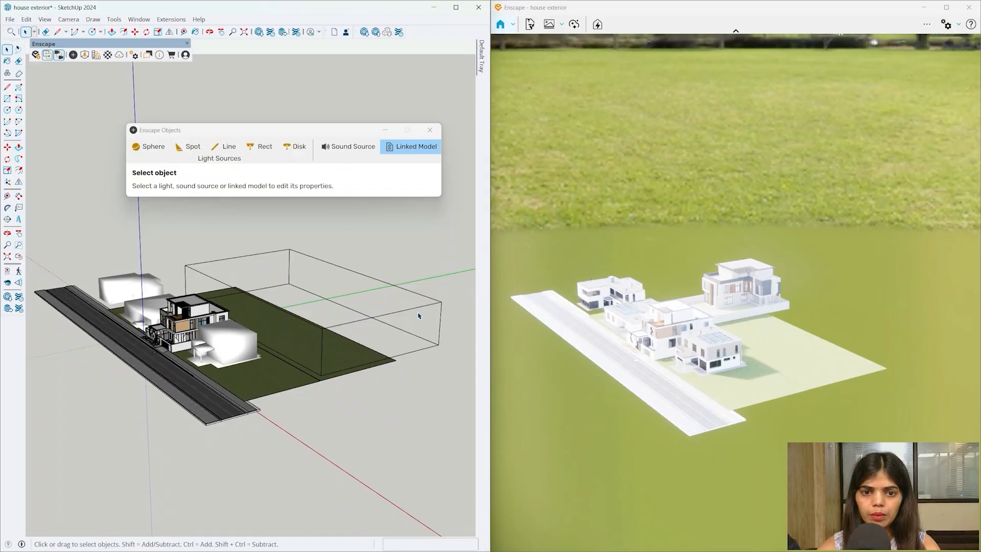
scroll(420, 315, up, 2)
click(429, 318)
scroll(317, 300, down, 2)
middle_drag(317, 299, 280, 406)
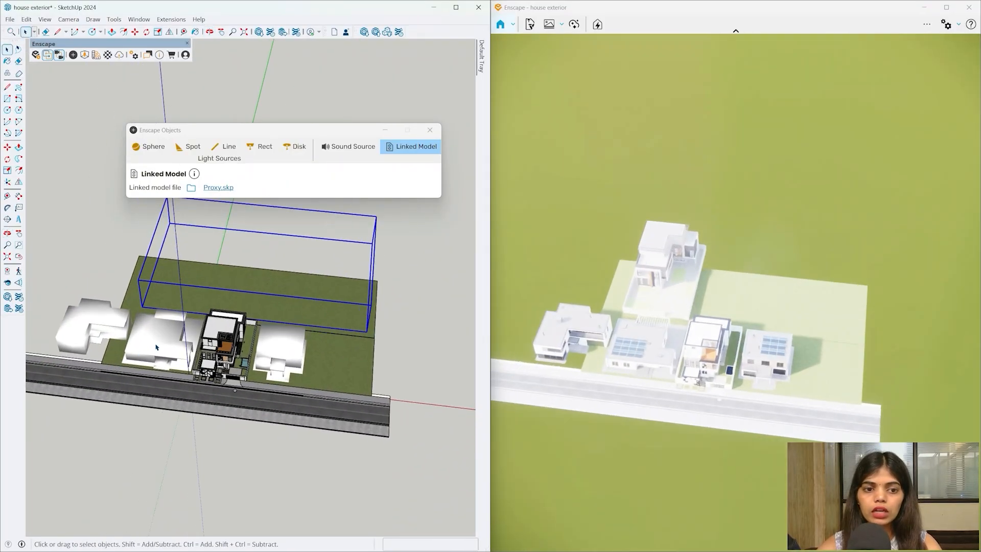
click(155, 344)
middle_drag(155, 343, 184, 356)
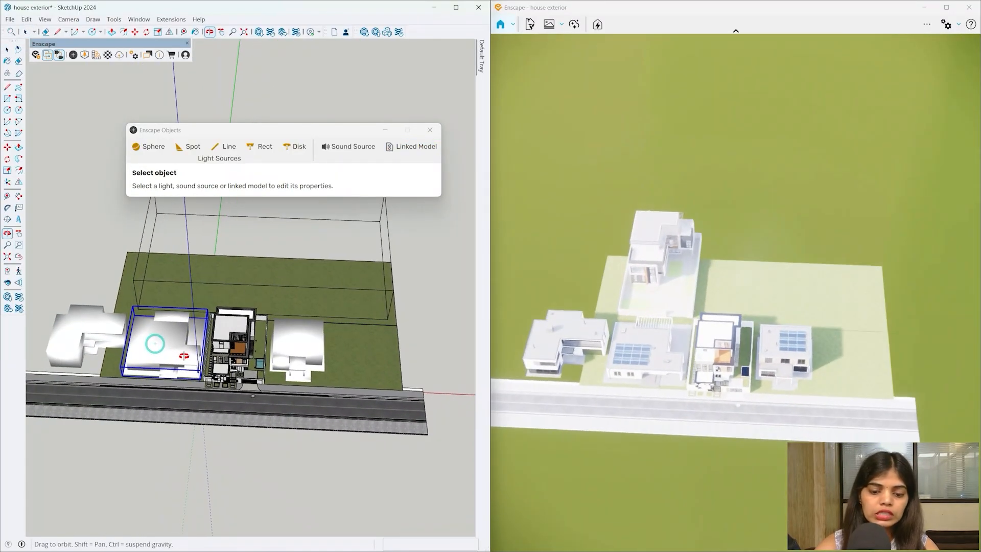
click(136, 391)
click(338, 405)
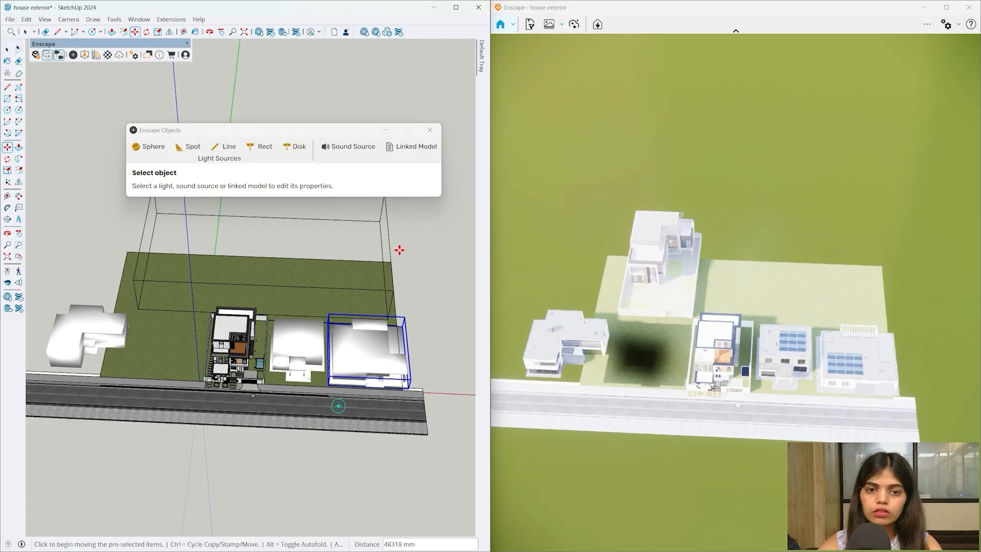
key(space)
- Select the linked Proxy model and inspect the site from street level and from above
click(389, 247)
mouse_move(401, 241)
middle_down()
mouse_move(294, 265)
mouse_move(387, 285)
middle_up()
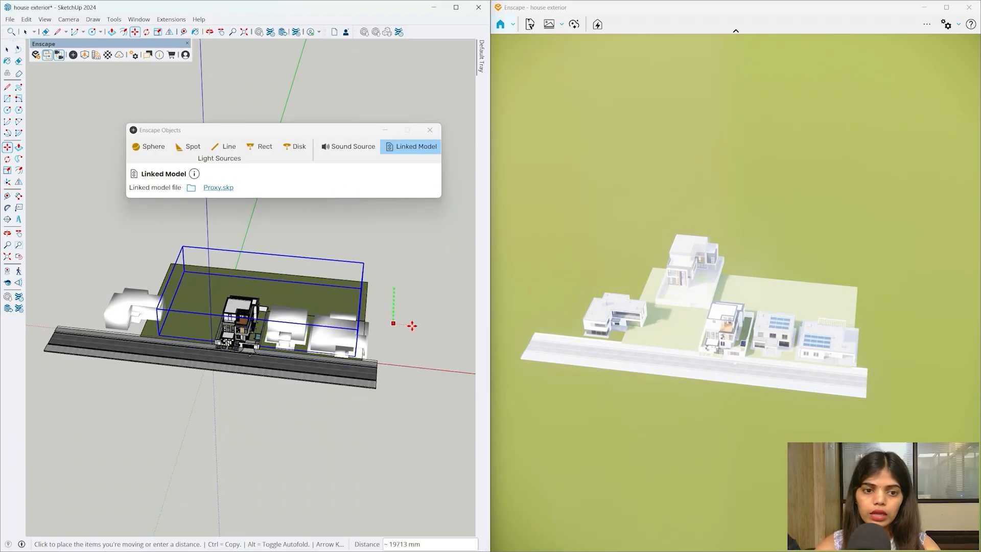
middle_drag(337, 340, 258, 300)
scroll(258, 301, up, 3)
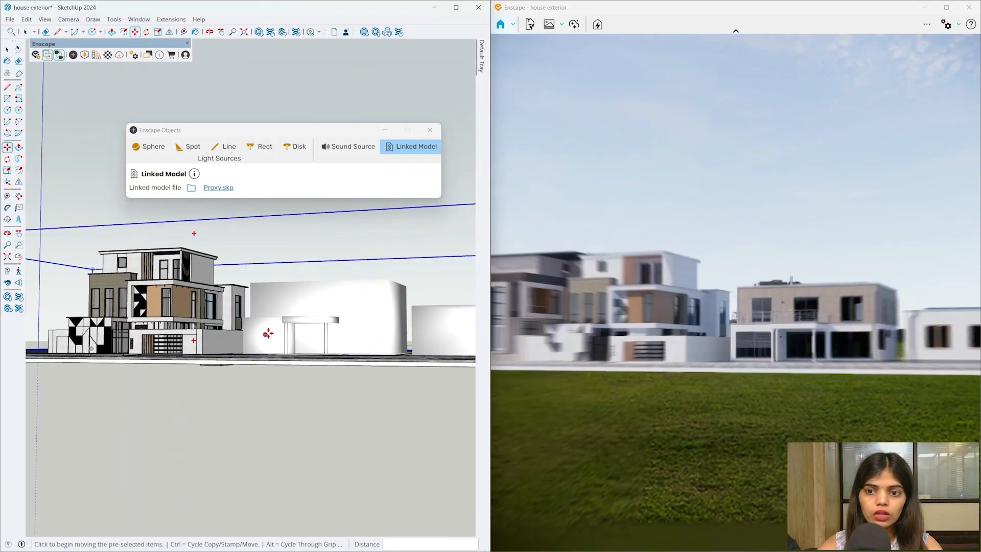
middle_drag(365, 333, 246, 323)
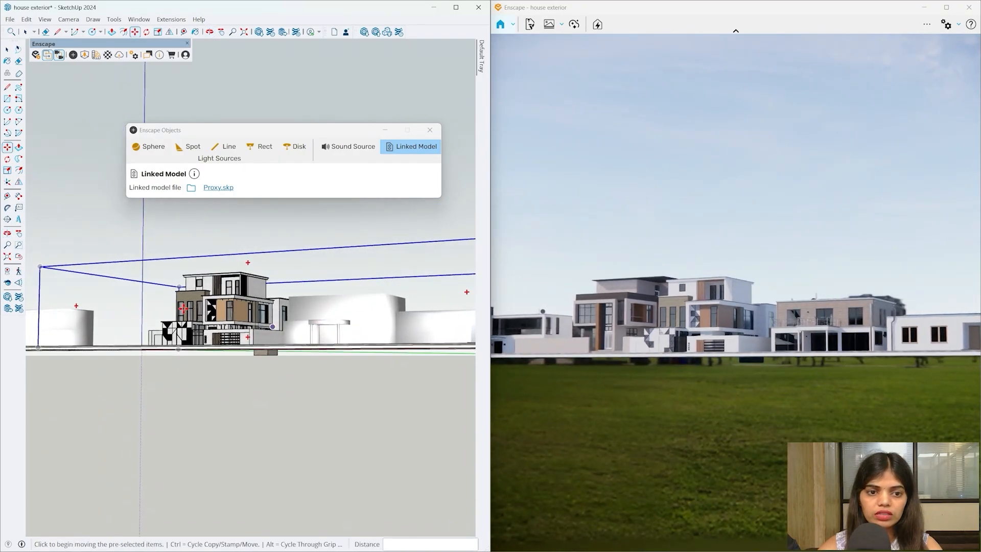
scroll(166, 310, up, 5)
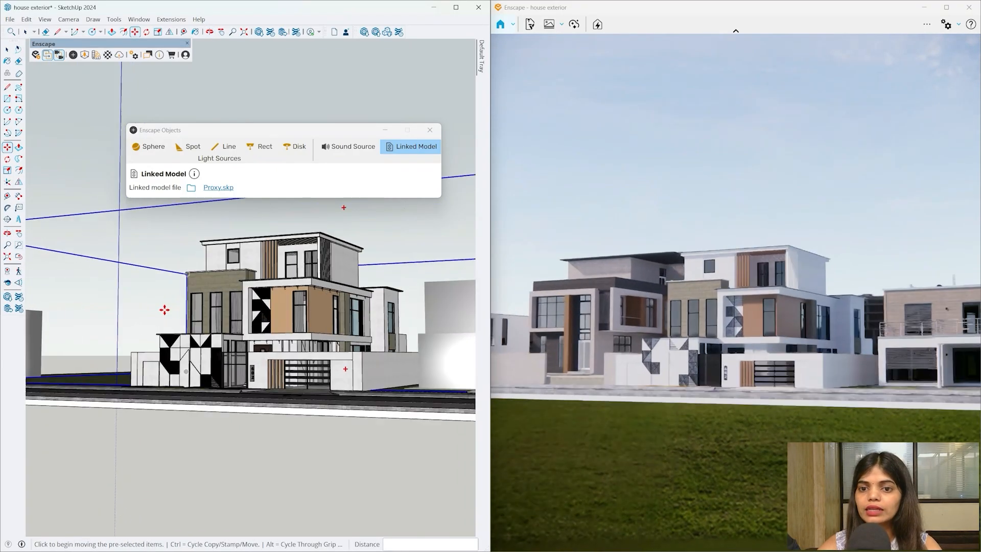
scroll(187, 300, down, 3)
mouse_move(186, 301)
middle_down()
mouse_move(297, 289)
mouse_move(178, 118)
mouse_move(214, 86)
middle_up()
scroll(298, 288, down, 3)
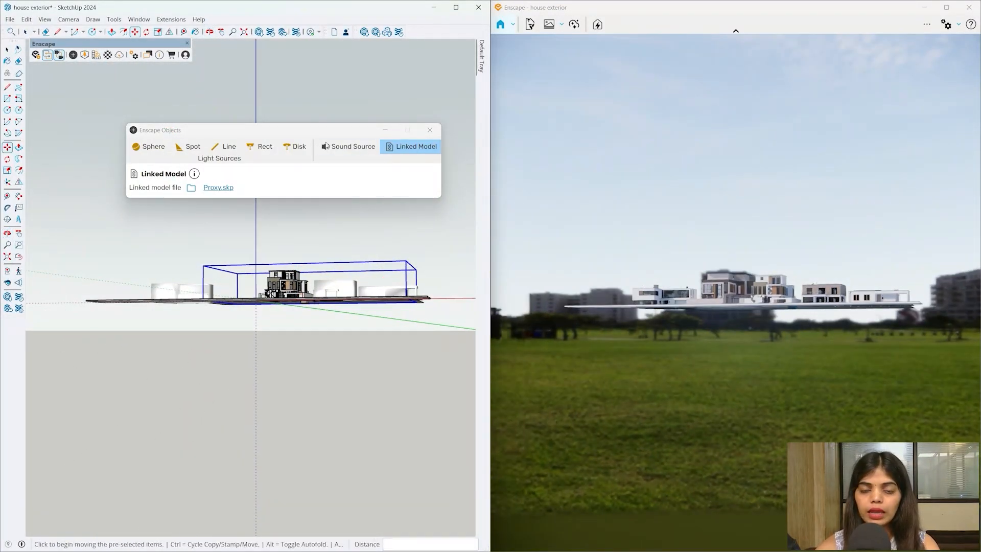
scroll(362, 249, up, 2)
scroll(259, 295, up, 1)
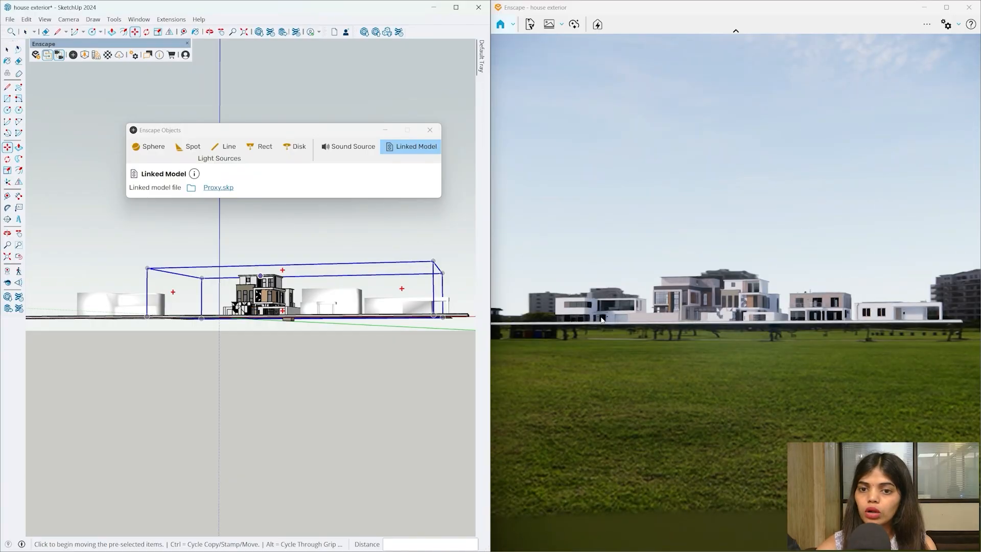
scroll(302, 302, up, 2)
scroll(226, 284, up, 2)
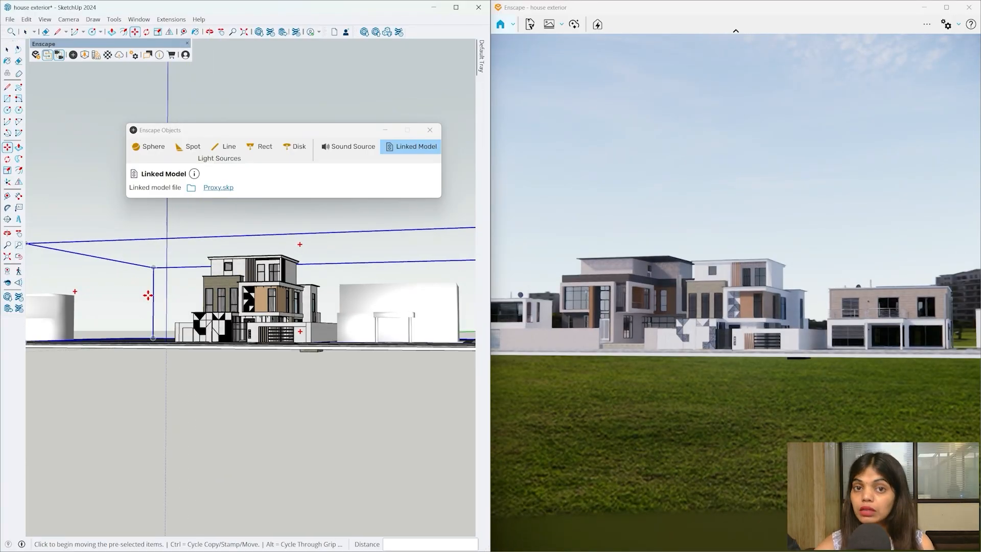
mouse_move(281, 323)
middle_down()
mouse_move(339, 385)
mouse_move(346, 329)
mouse_move(373, 405)
middle_up()
scroll(374, 397, down, 1)
- Move the Proxy box onto the left plot, adjust its position, and deselect it
click(376, 412)
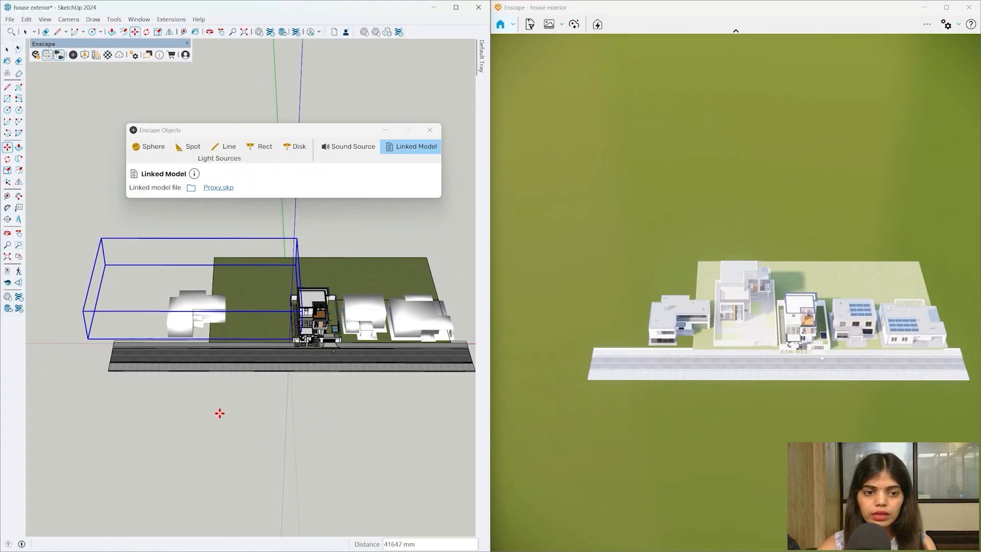
click(218, 411)
mouse_move(219, 412)
middle_down()
mouse_move(227, 407)
mouse_move(212, 398)
middle_up()
scroll(213, 399, up, 1)
click(174, 399)
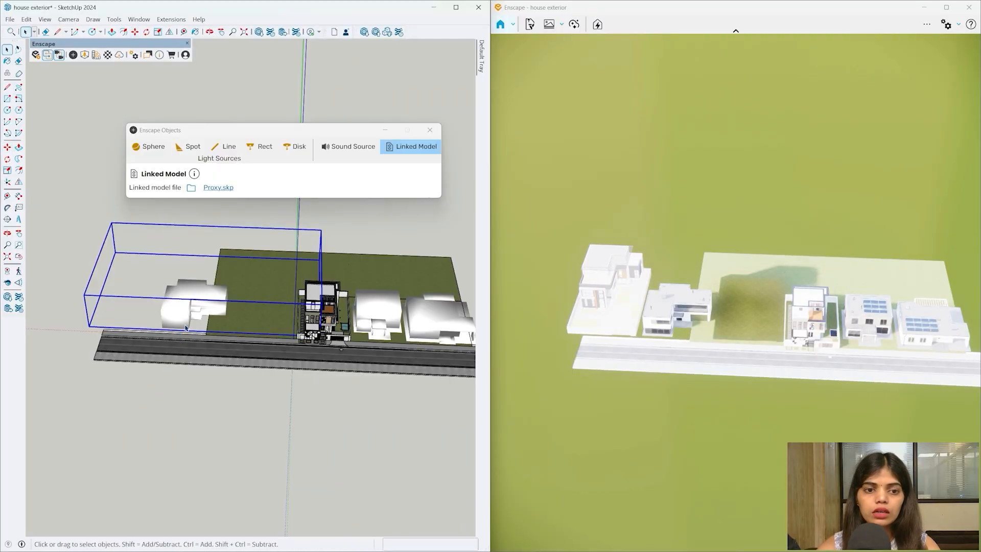
click(134, 409)
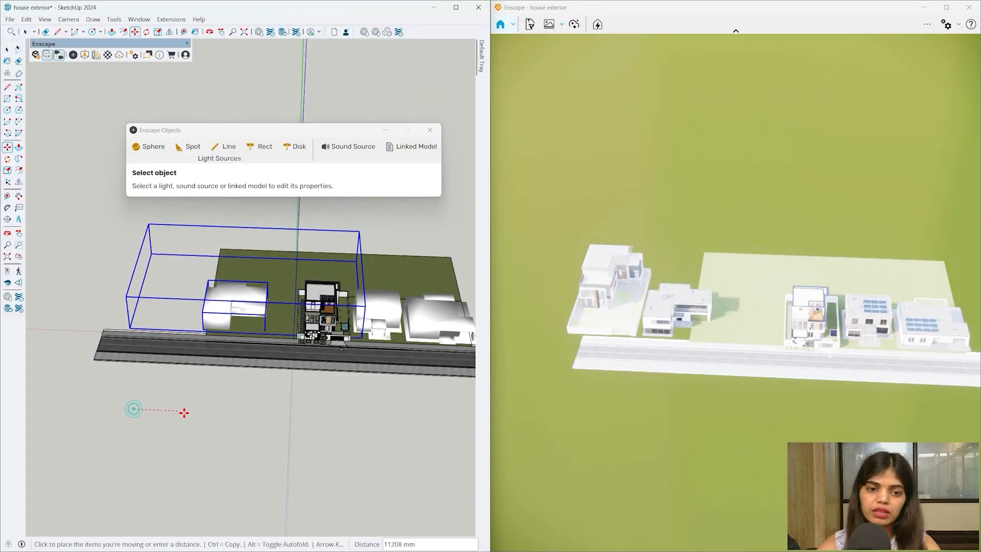
click(213, 415)
key(space)
click(245, 412)
middle_drag(323, 391, 269, 221)
scroll(322, 307, up, 4)
scroll(323, 306, up, 2)
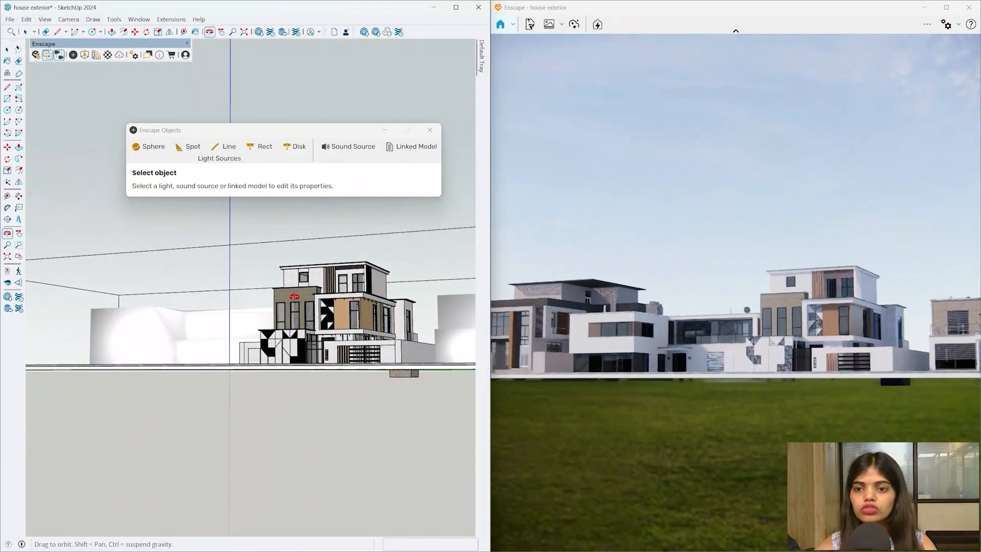
- Maximize the Enscape render and walk the camera forward to centre the house
click(946, 8)
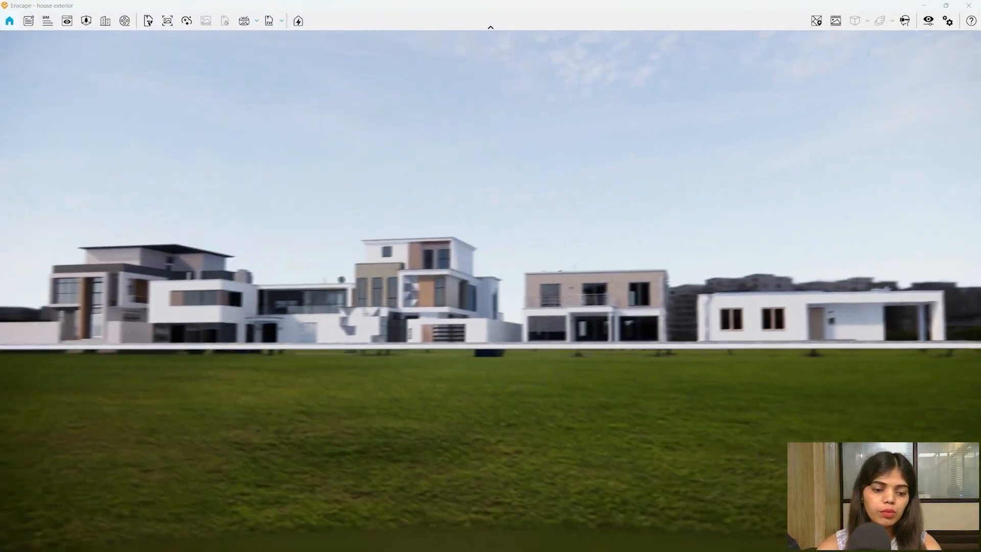
key(w)
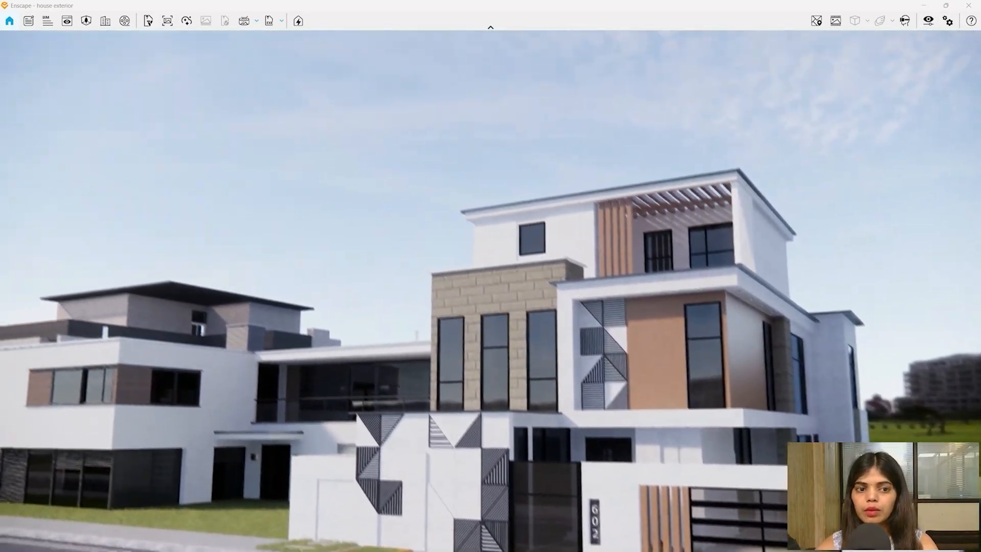
drag(407, 350, 528, 424)
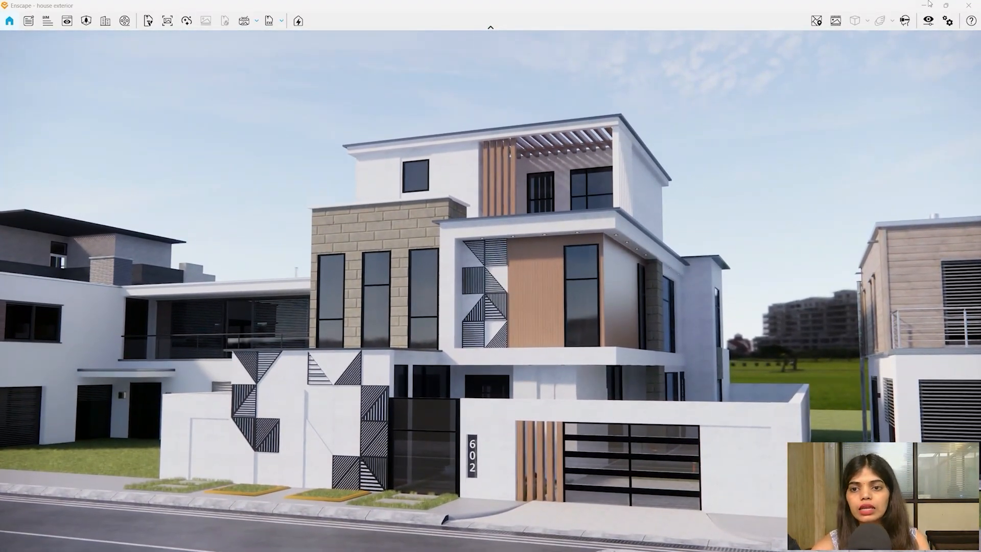
- Minimize the render window and restore it full screen from the taskbar
click(927, 5)
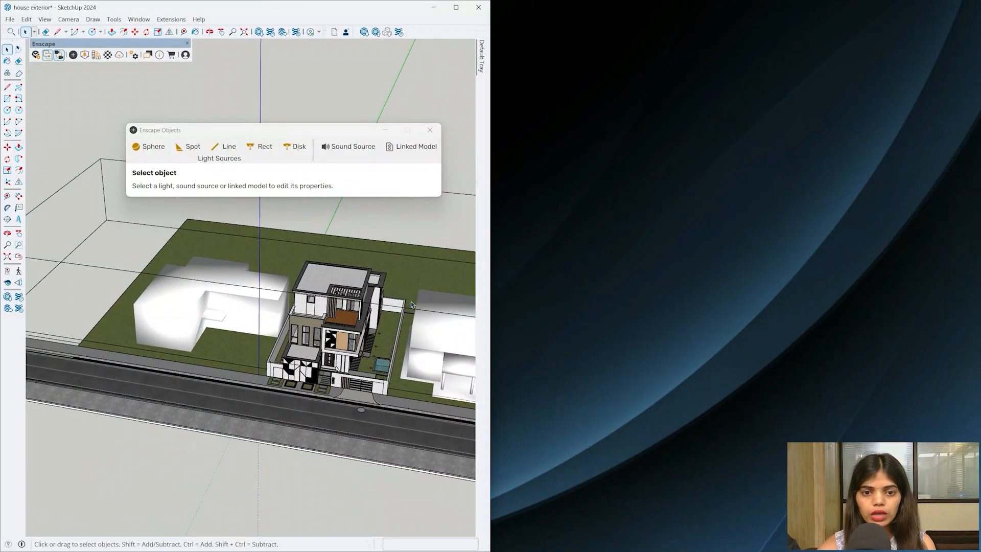
key(super)
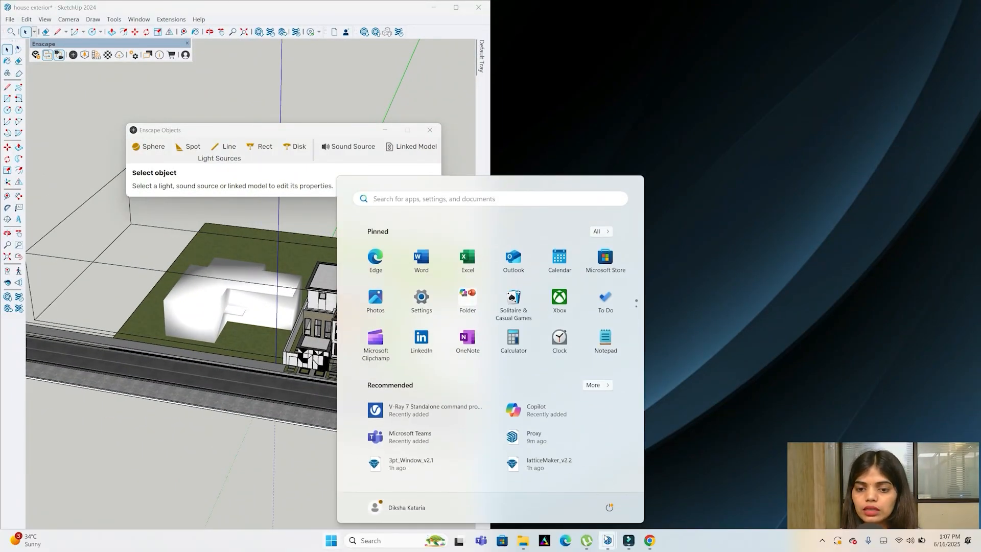
mouse_move(606, 540)
click(541, 491)
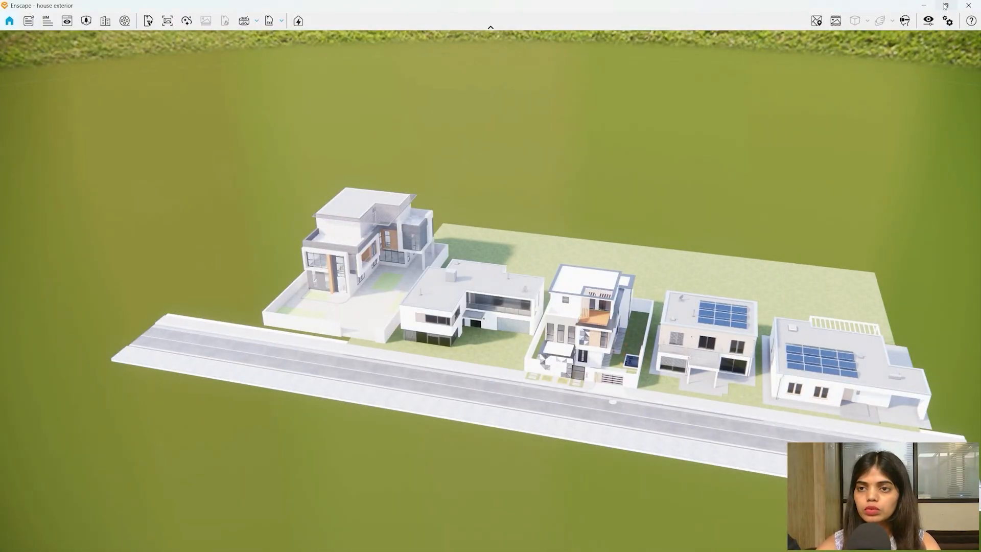
- Copy the linked house proxy and place the copy behind the site
mouse_move(945, 7)
click(857, 69)
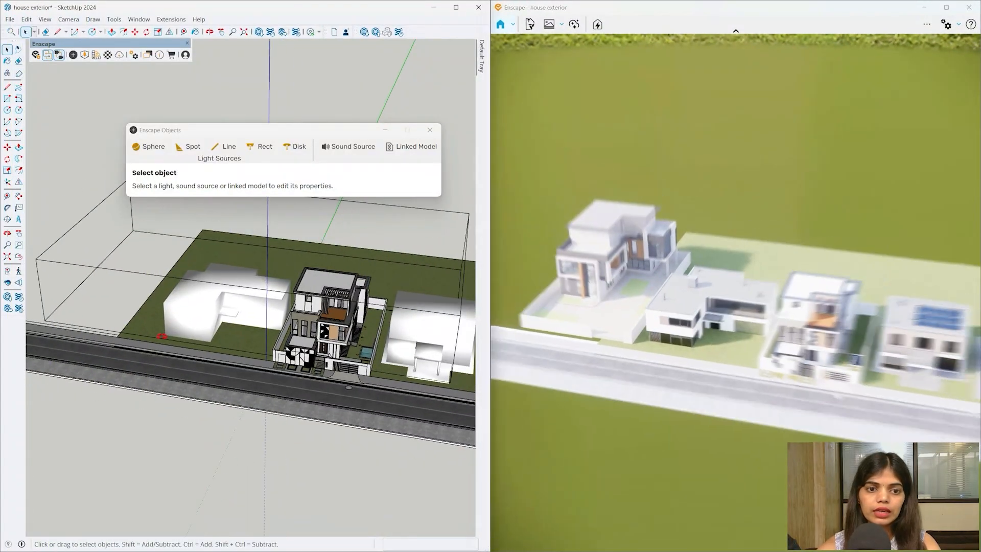
click(396, 226)
scroll(403, 232, down, 5)
key(m)
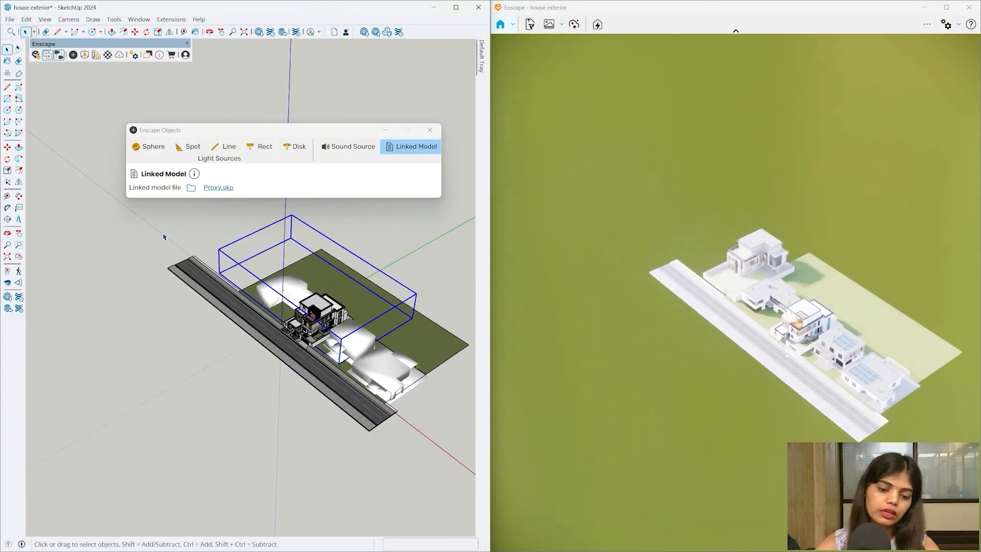
scroll(97, 254, down, 2)
click(261, 454)
key(ctrl)
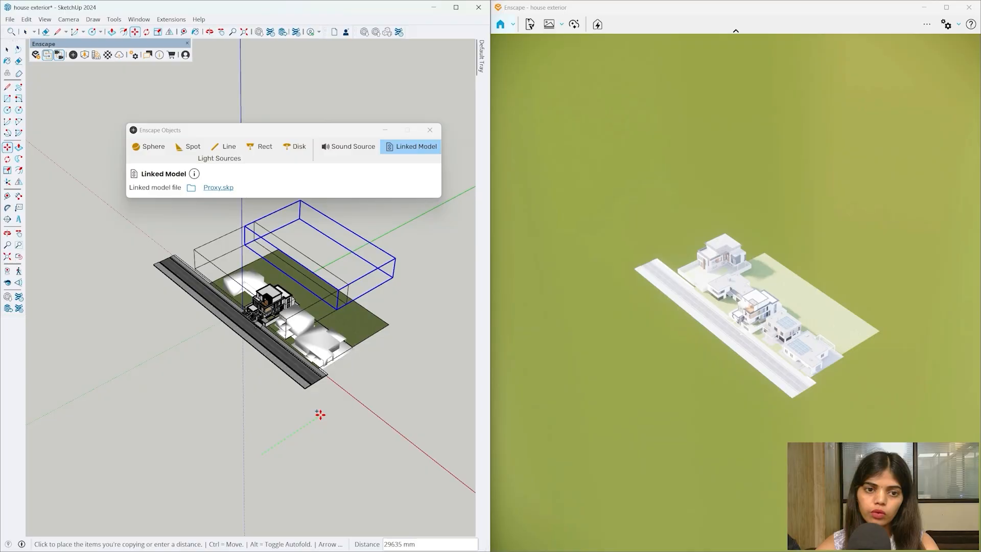
mouse_move(317, 415)
middle_down()
mouse_move(265, 443)
mouse_move(270, 452)
middle_up()
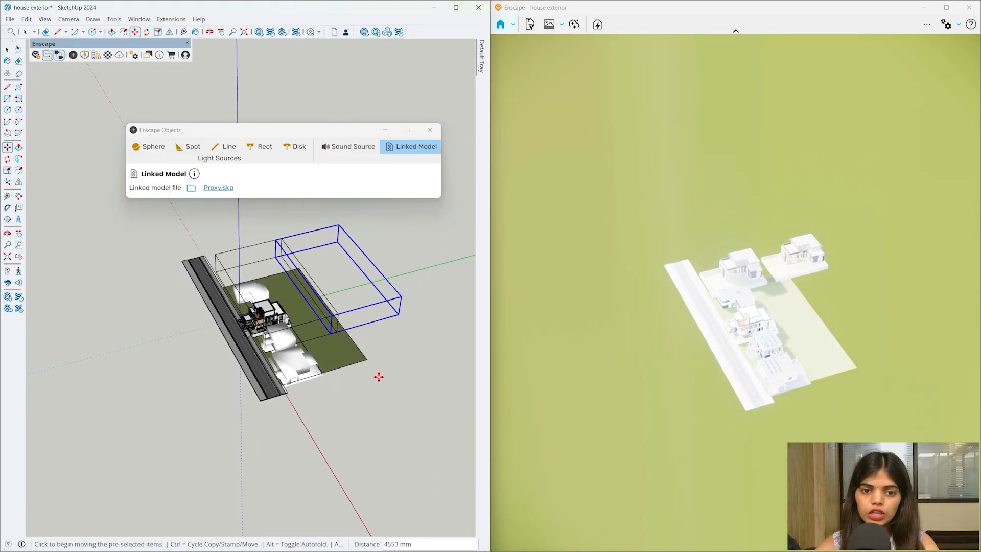
click(409, 422)
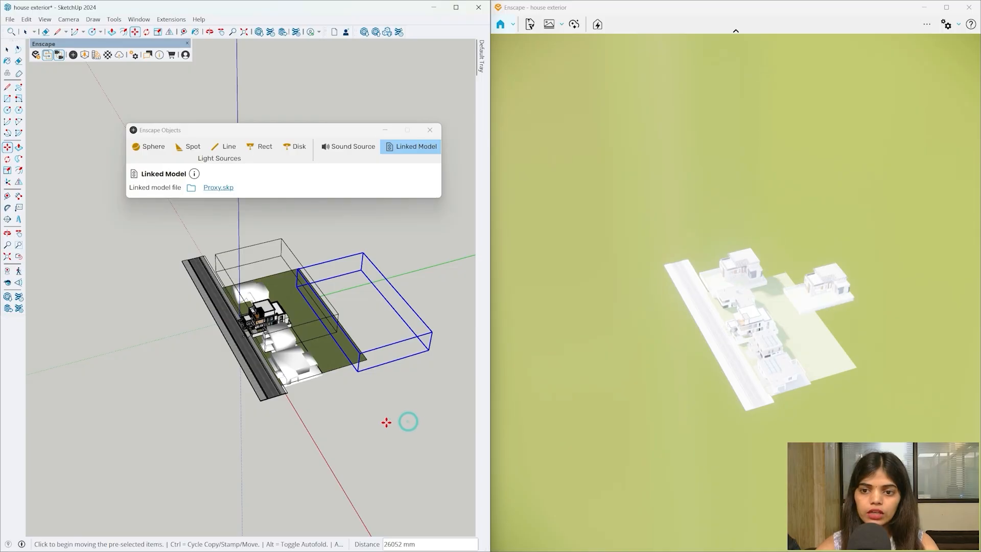
mouse_move(405, 421)
middle_down()
mouse_move(439, 273)
mouse_move(545, 176)
mouse_move(360, 293)
middle_up()
scroll(361, 294, up, 4)
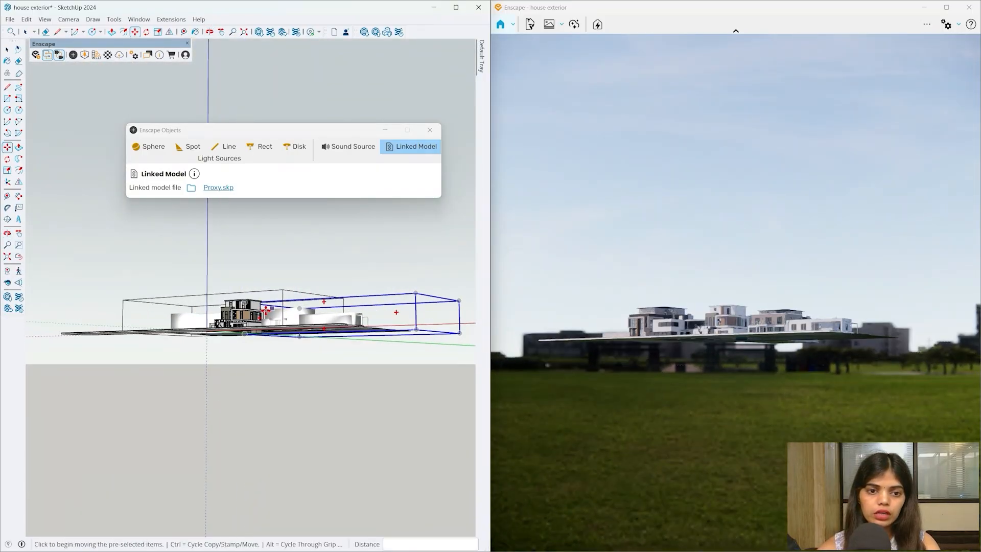
scroll(228, 306, up, 7)
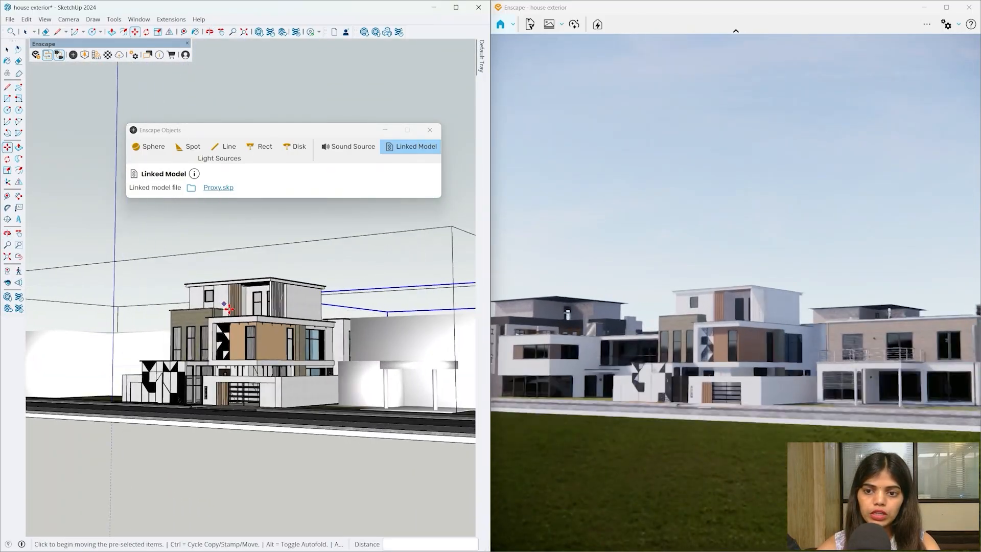
mouse_move(247, 317)
middle_down()
mouse_move(298, 306)
mouse_move(280, 305)
middle_up()
- Copy the three selected houses across the road with Move and Ctrl
key(m)
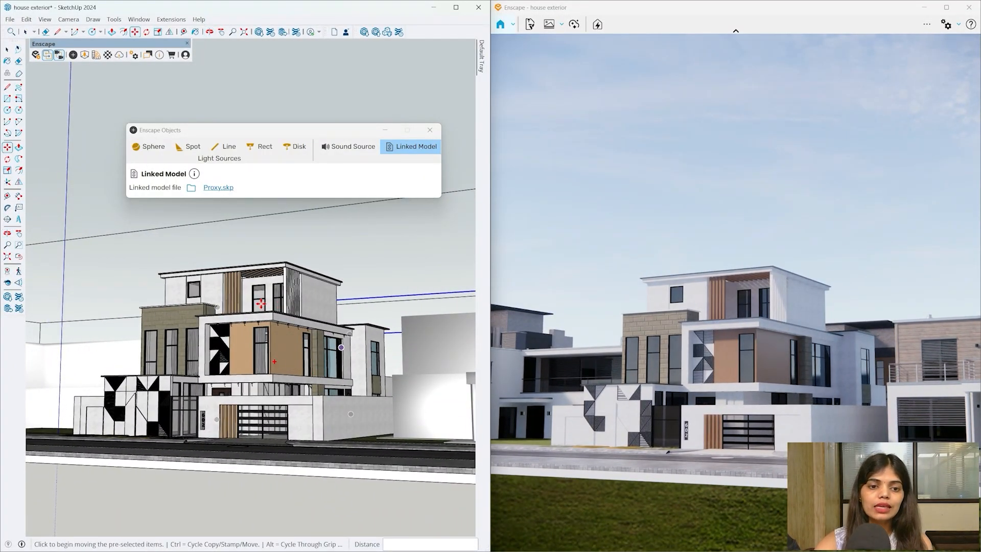
scroll(261, 304, down, 6)
click(427, 129)
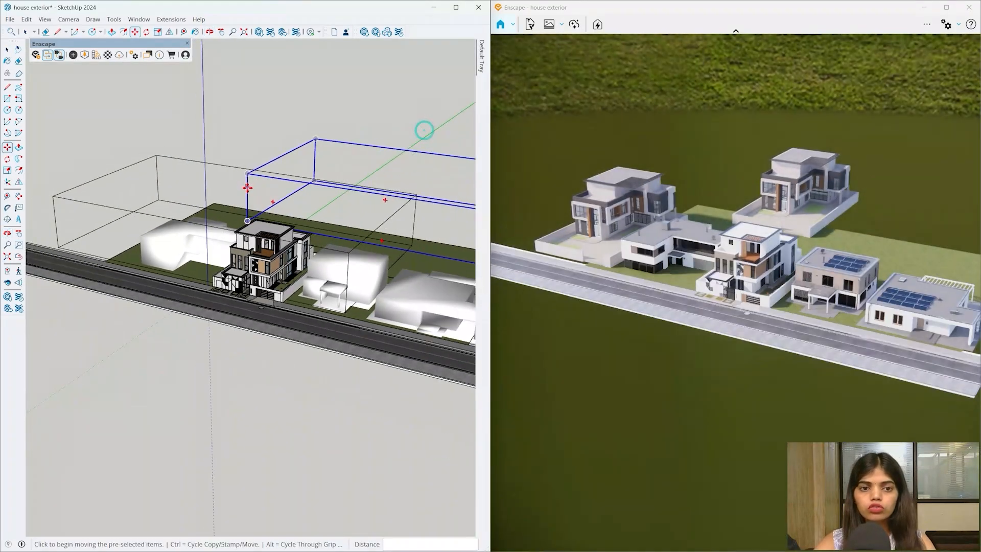
scroll(247, 188, down, 2)
mouse_move(247, 188)
middle_down()
mouse_move(266, 237)
mouse_move(254, 223)
middle_up()
scroll(183, 229, up, 2)
key(space)
shift+click(402, 267)
scroll(296, 240, down, 3)
scroll(255, 232, up, 1)
key(m)
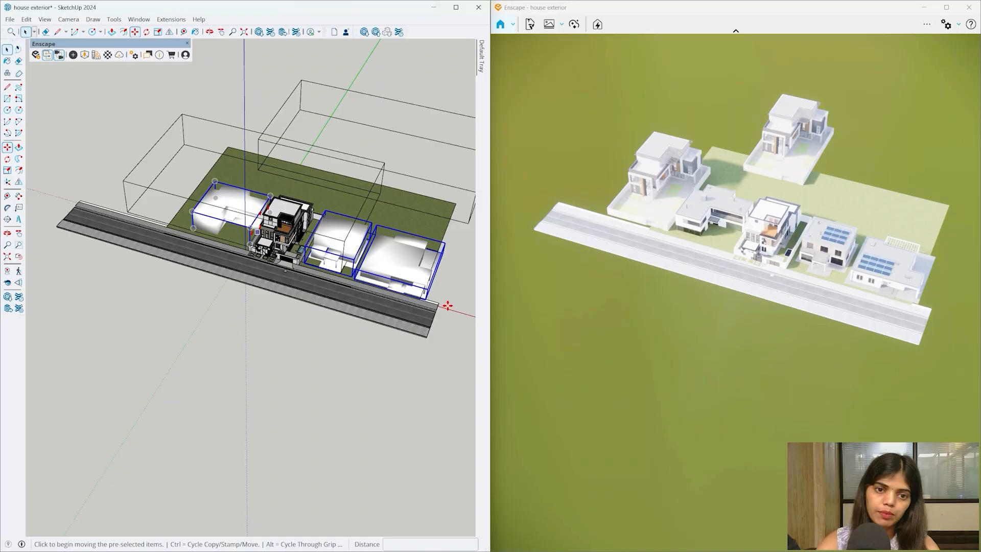
scroll(450, 307, down, 1)
key(ctrl)
click(454, 308)
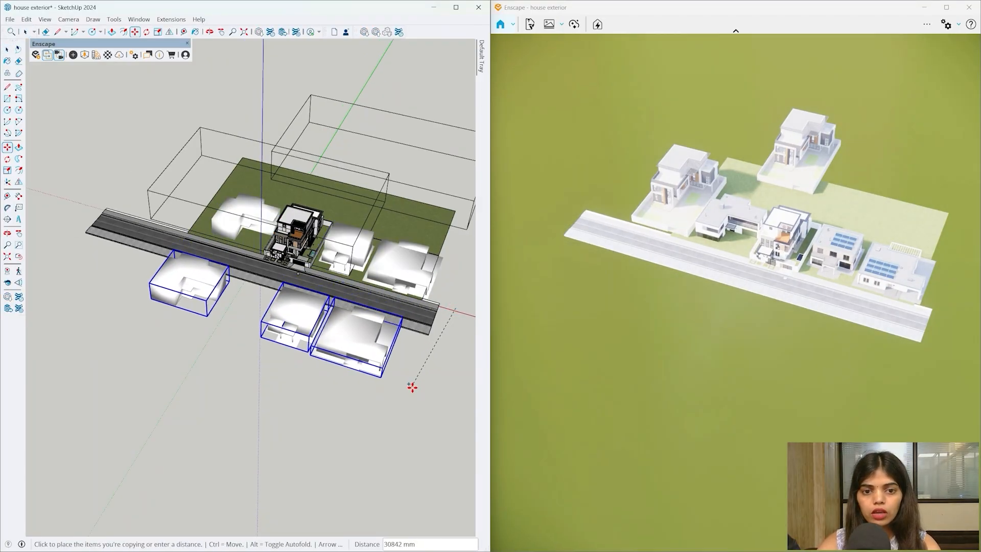
click(423, 393)
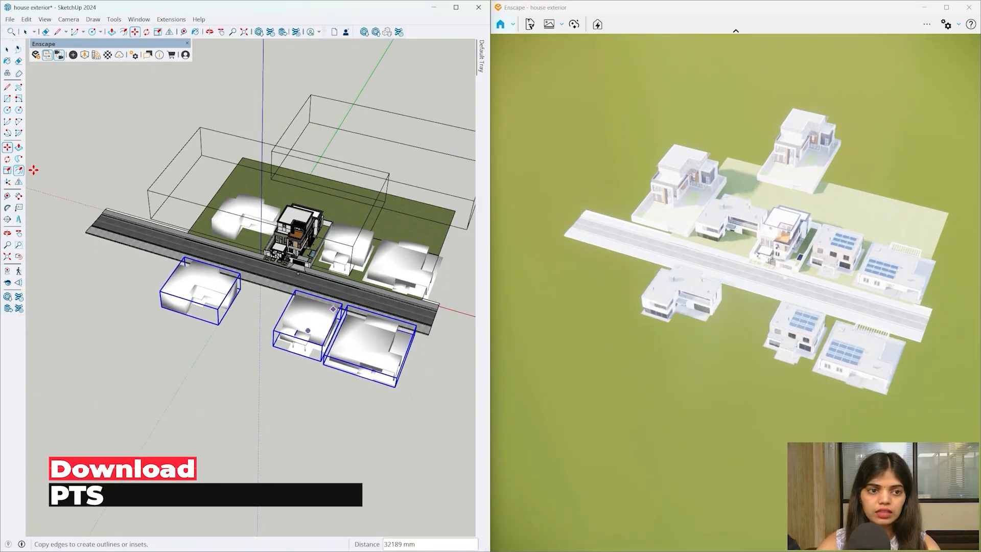
- Mirror the three copied houses so they face the road
click(19, 182)
middle_drag(209, 342, 184, 271)
scroll(396, 360, up, 2)
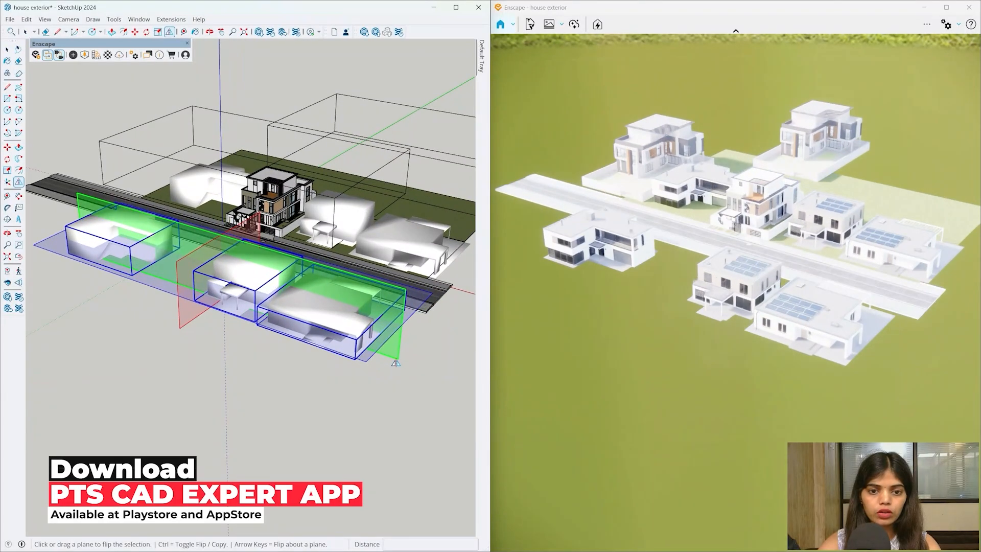
click(395, 360)
middle_drag(396, 360, 427, 404)
- Reposition the left copied house and copy it to the left end of the row
key(space)
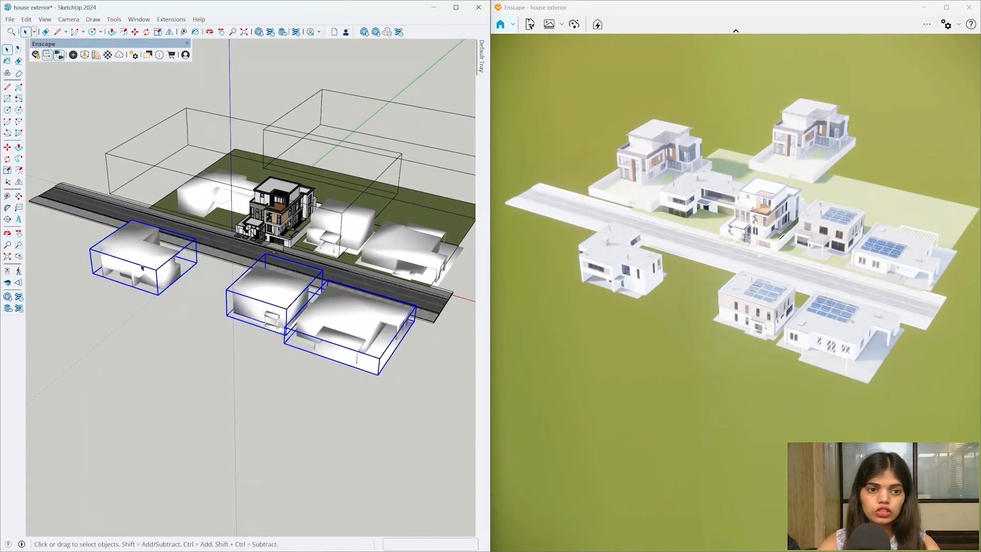
click(142, 266)
middle_drag(142, 267, 210, 285)
key(m)
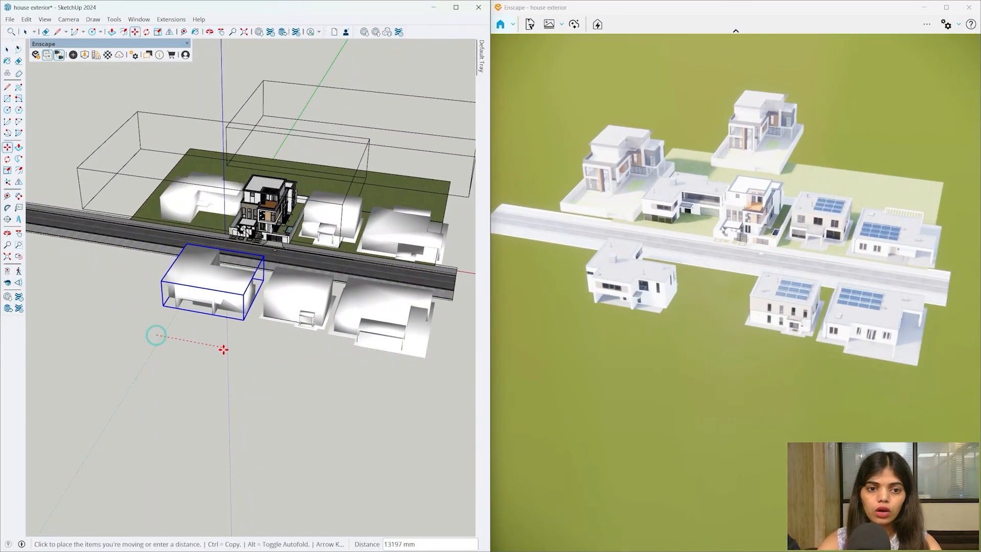
click(223, 350)
key(space)
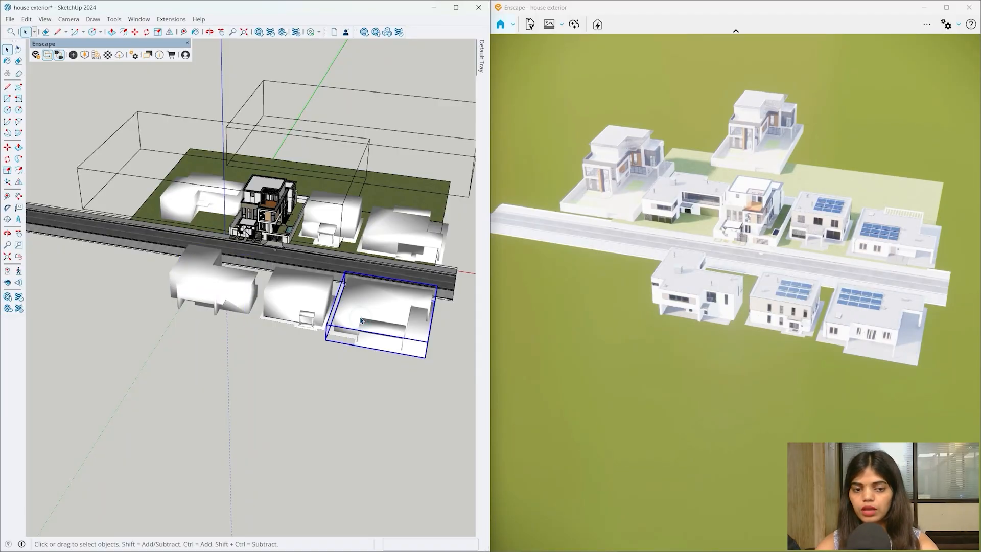
click(392, 377)
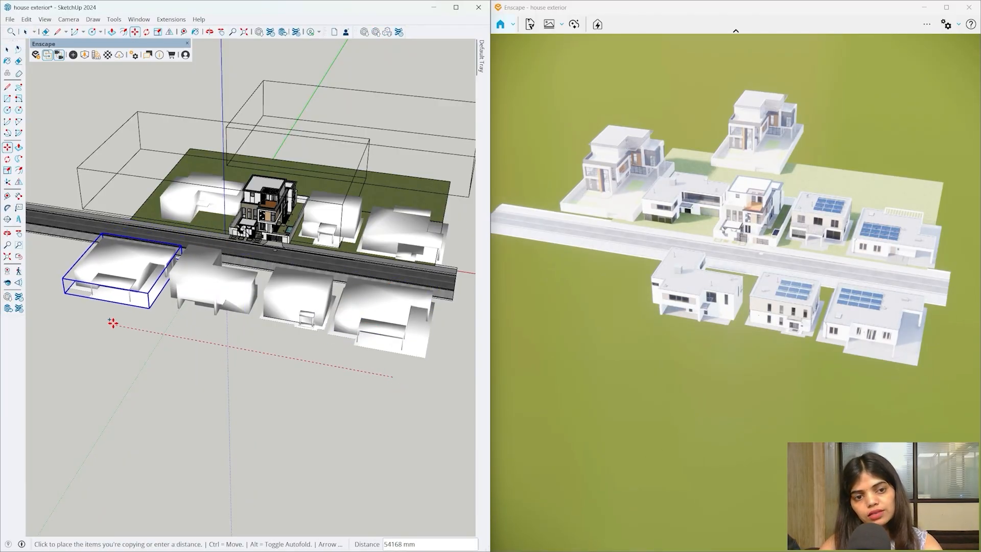
click(113, 323)
key(space)
click(219, 328)
- Orbit from near-horizon to top-down views to check the houses along both street sides
scroll(367, 371, down, 2)
middle_drag(366, 372, 261, 207)
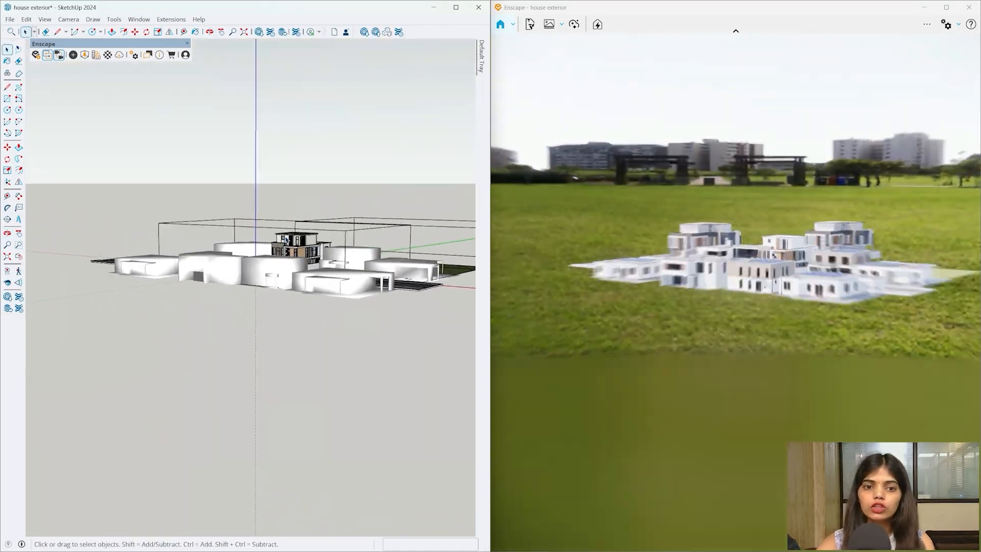
scroll(287, 240, up, 6)
middle_drag(286, 240, 319, 462)
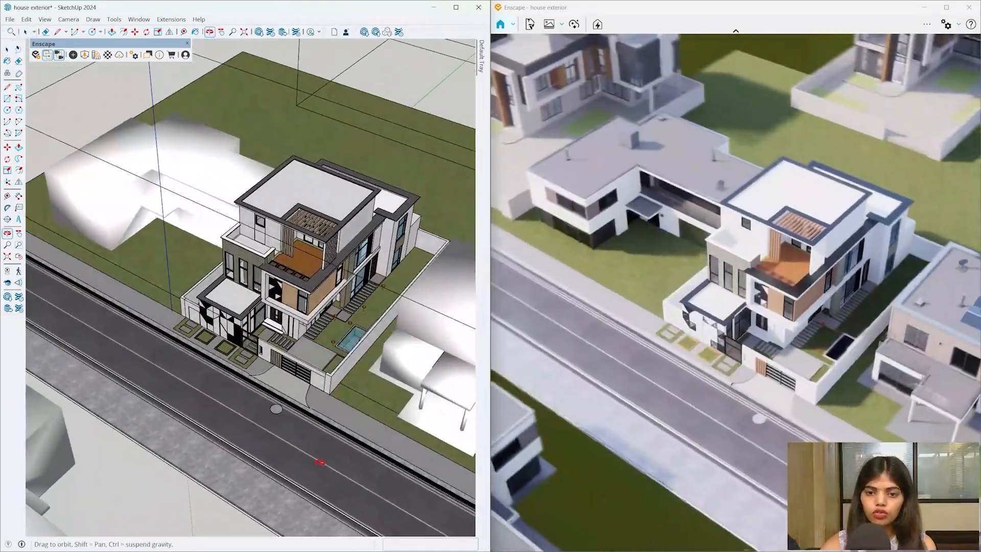
scroll(319, 462, down, 4)
middle_drag(294, 380, 365, 409)
scroll(245, 378, down, 2)
mouse_move(245, 378)
middle_down()
mouse_move(302, 397)
mouse_move(309, 389)
middle_up()
- Draw a ground rectangle under the opposite houses and paint it with grass
scroll(286, 401, down, 1)
scroll(118, 480, up, 2)
key(r)
scroll(117, 457, up, 1)
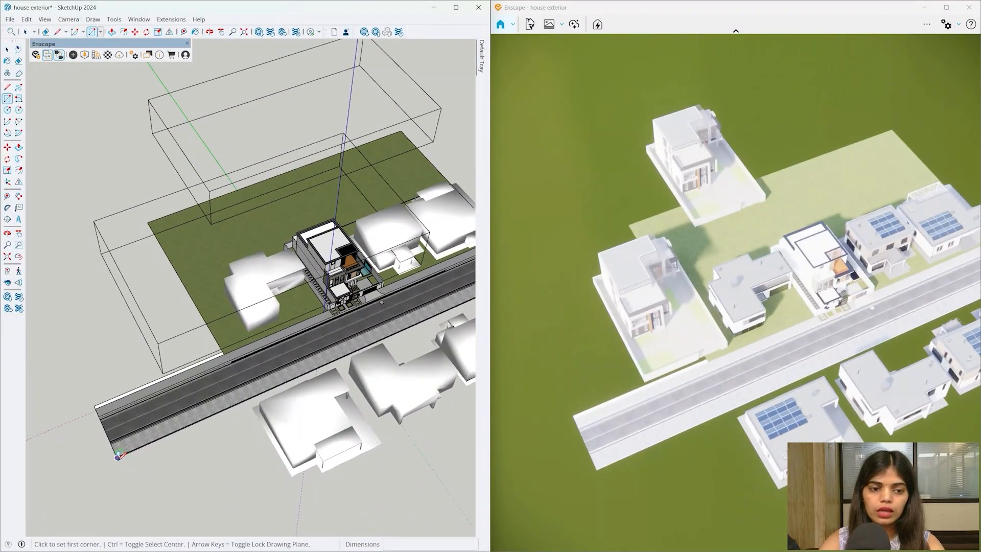
scroll(46, 385, down, 2)
scroll(378, 386, down, 1)
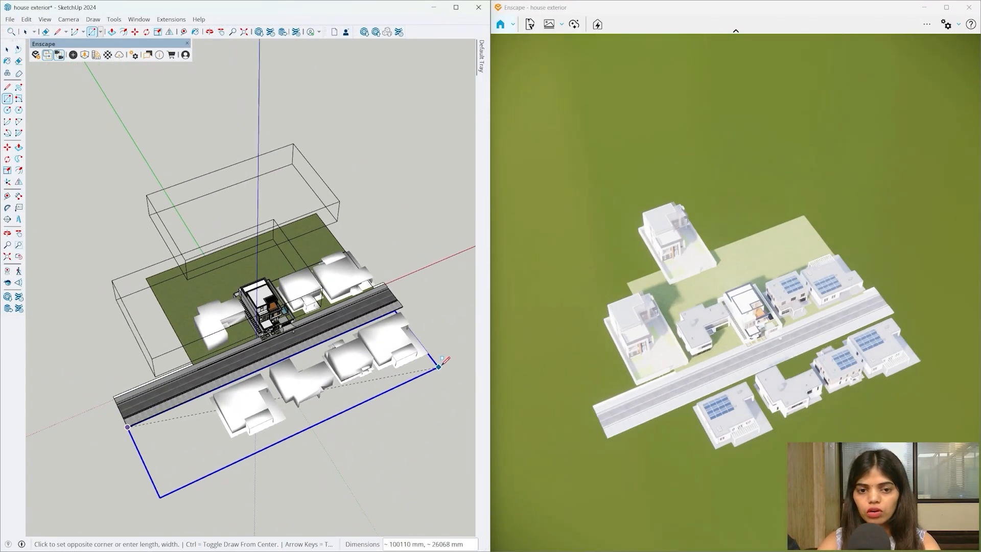
click(452, 361)
middle_drag(231, 415, 251, 406)
key(space)
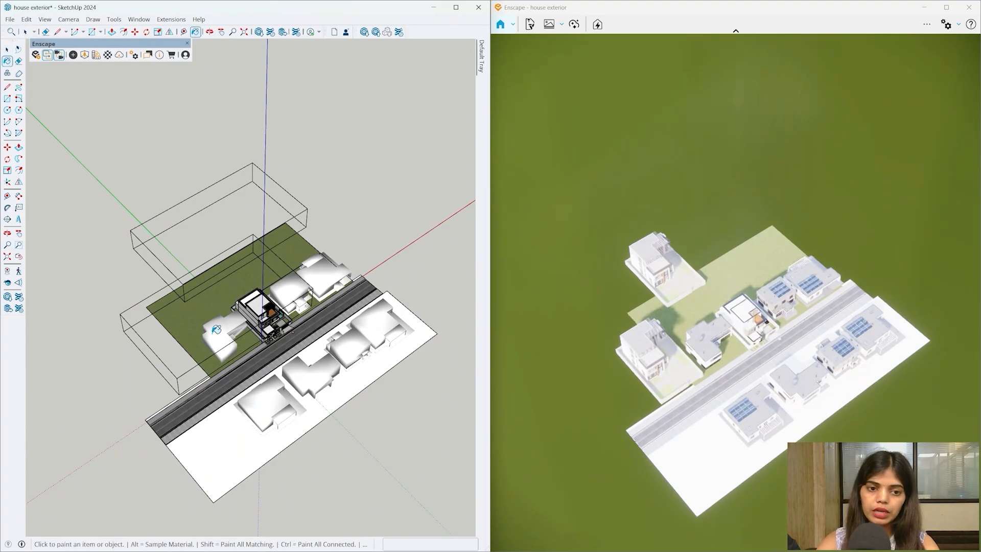
click(205, 448)
- Check the green plot, then orbit from a low street angle up to a bird's-eye view of the house
scroll(227, 450, up, 1)
key(space)
mouse_move(228, 458)
middle_down()
mouse_move(221, 332)
mouse_move(3, 341)
middle_up()
double_click(227, 431)
click(337, 433)
scroll(337, 434, up, 1)
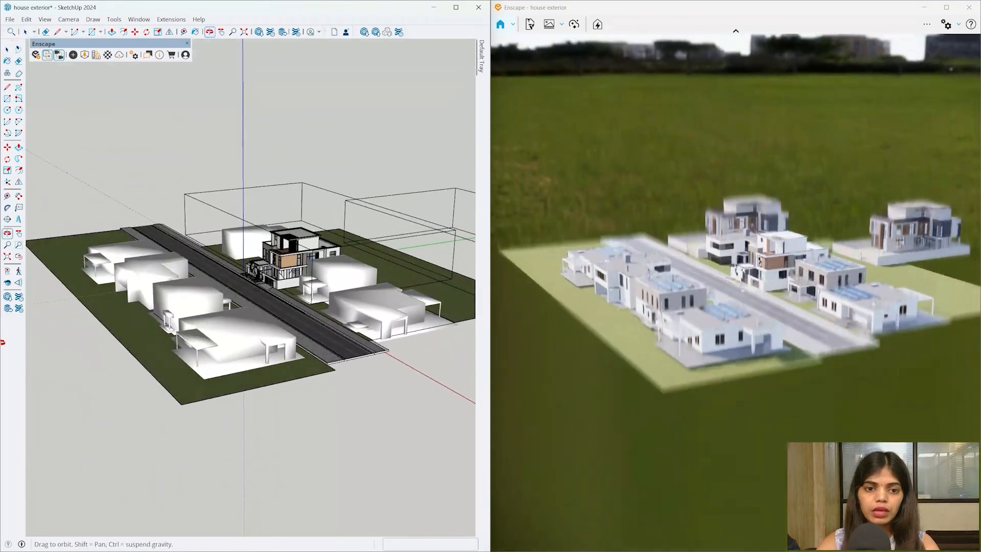
scroll(286, 327, up, 4)
mouse_move(323, 422)
middle_down()
mouse_move(136, 424)
mouse_move(331, 437)
middle_up()
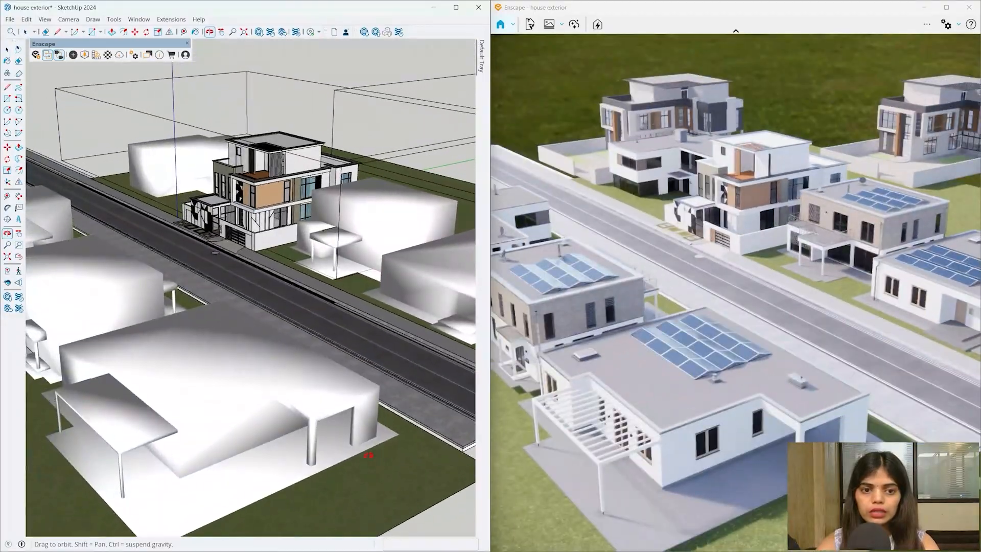
scroll(210, 235, up, 5)
mouse_move(210, 235)
middle_down()
mouse_move(337, 392)
mouse_move(350, 332)
mouse_move(279, 279)
middle_up()
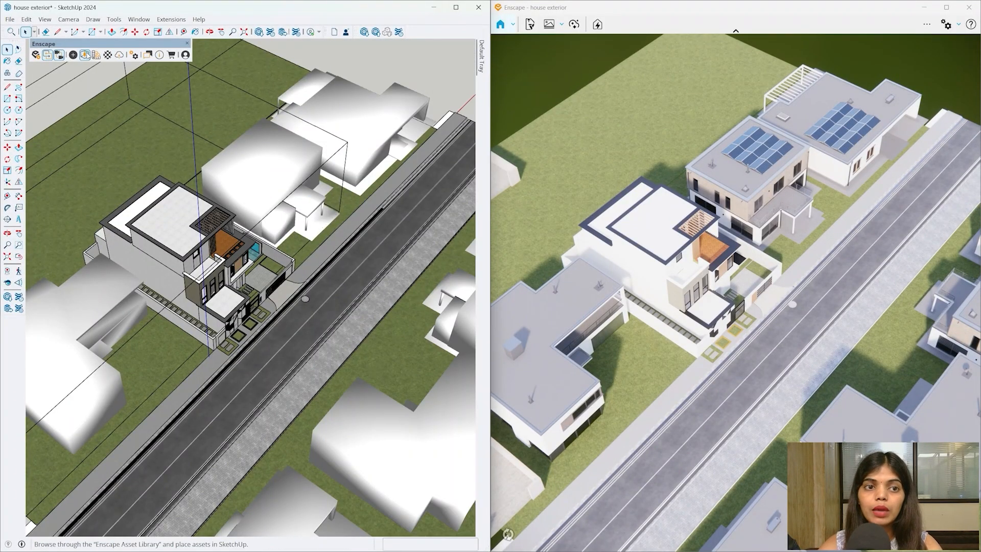
- From Enscape Assets > Vegetation, pick Potted Plant 123: Begonia Maculata for placing on the balcony
click(86, 54)
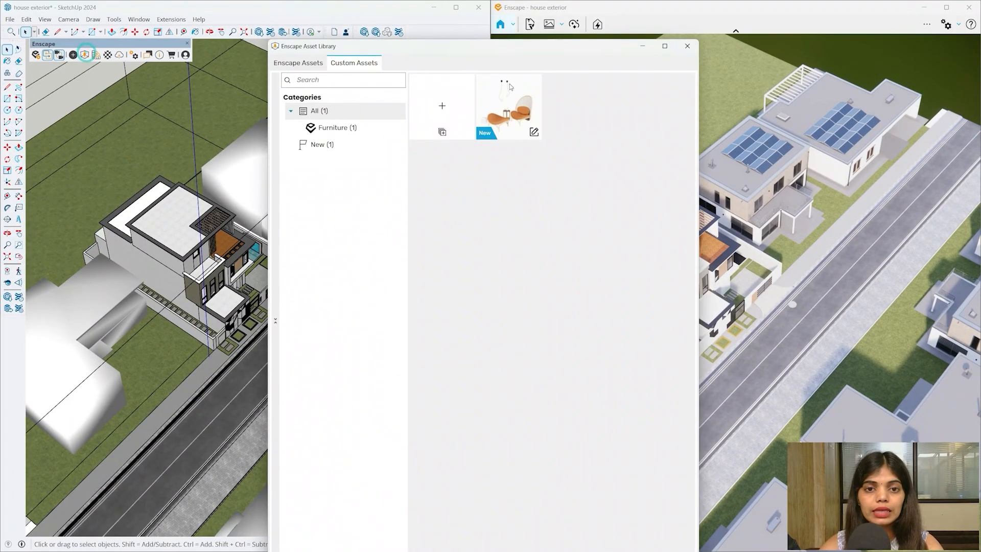
click(308, 67)
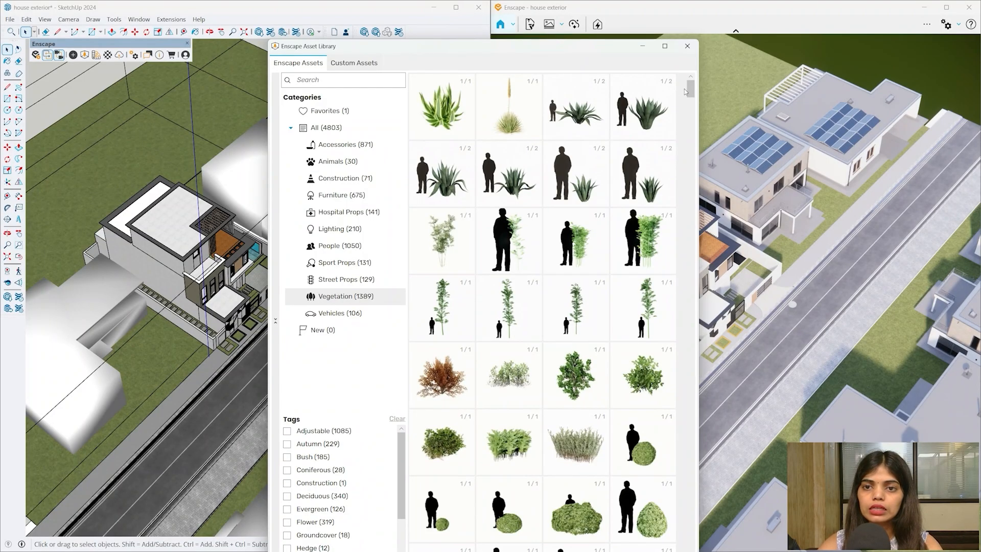
scroll(421, 216, down, 5)
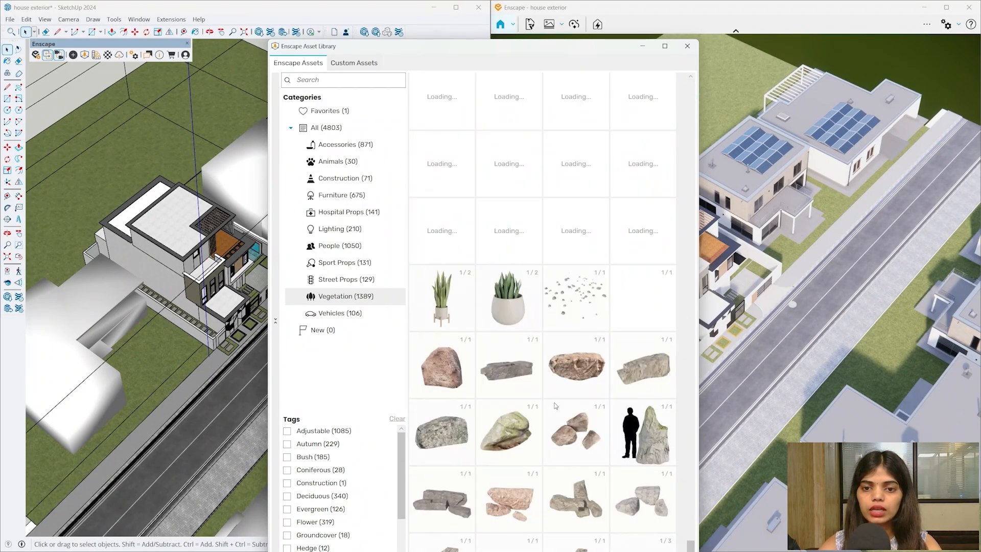
scroll(567, 393, up, 2)
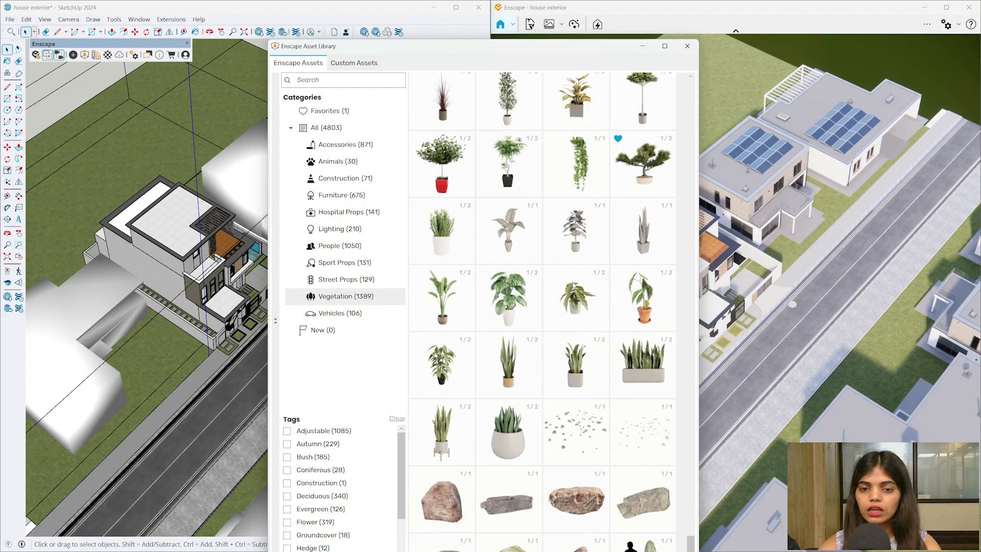
mouse_move(217, 335)
middle_down()
mouse_move(131, 339)
mouse_move(84, 403)
mouse_move(103, 394)
middle_up()
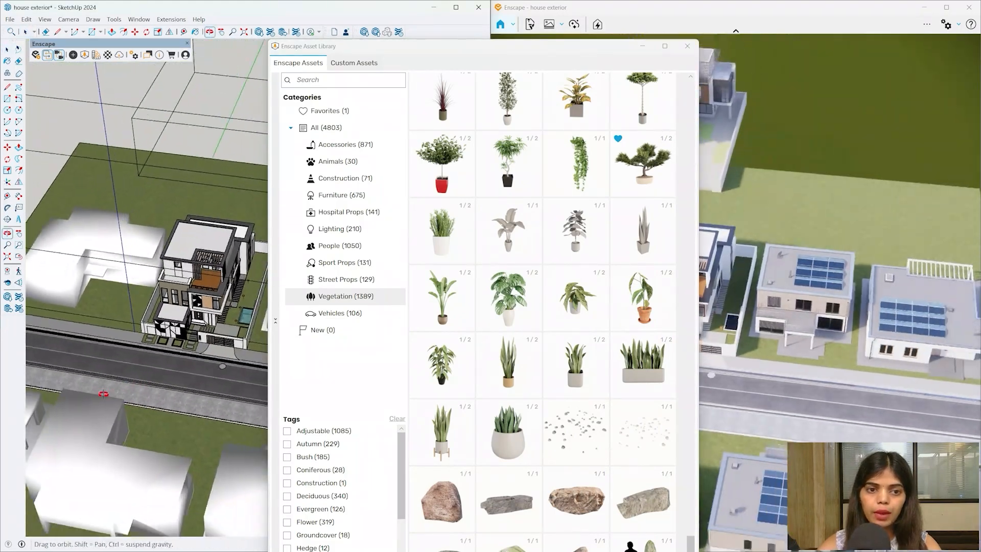
scroll(212, 294, up, 10)
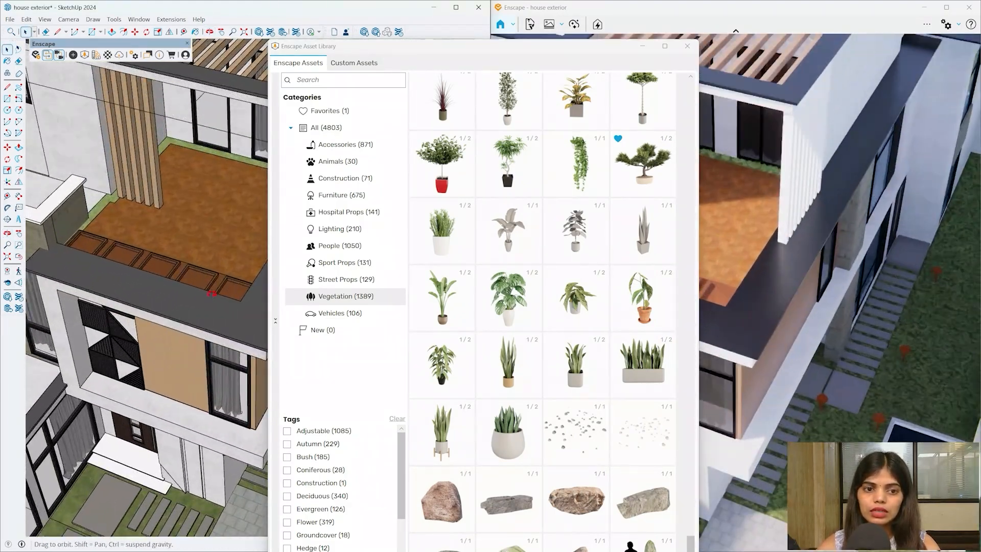
mouse_move(212, 293)
middle_down()
mouse_move(106, 379)
mouse_move(180, 301)
middle_up()
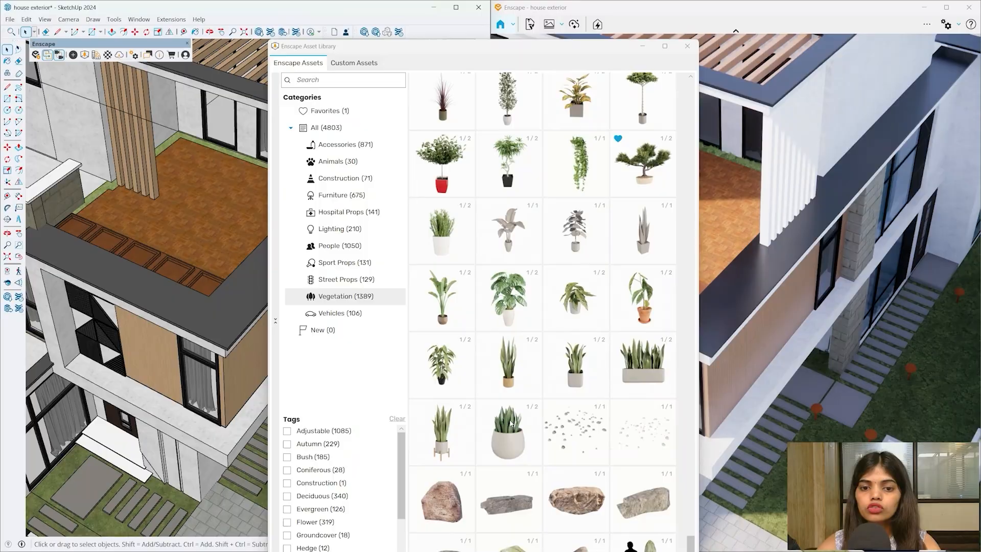
click(444, 377)
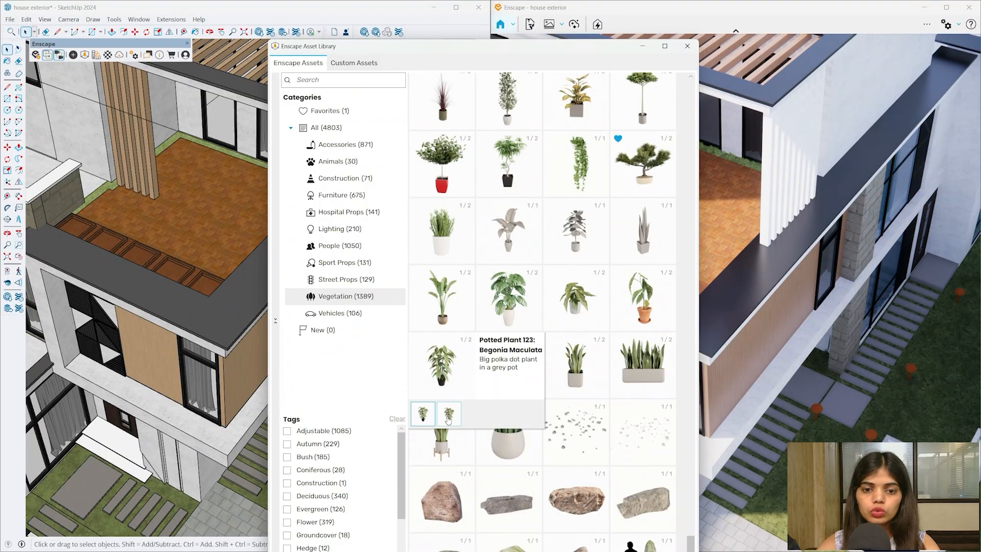
click(431, 392)
- Drop the Begonia Maculata plant onto the roof terrace
scroll(115, 194, up, 5)
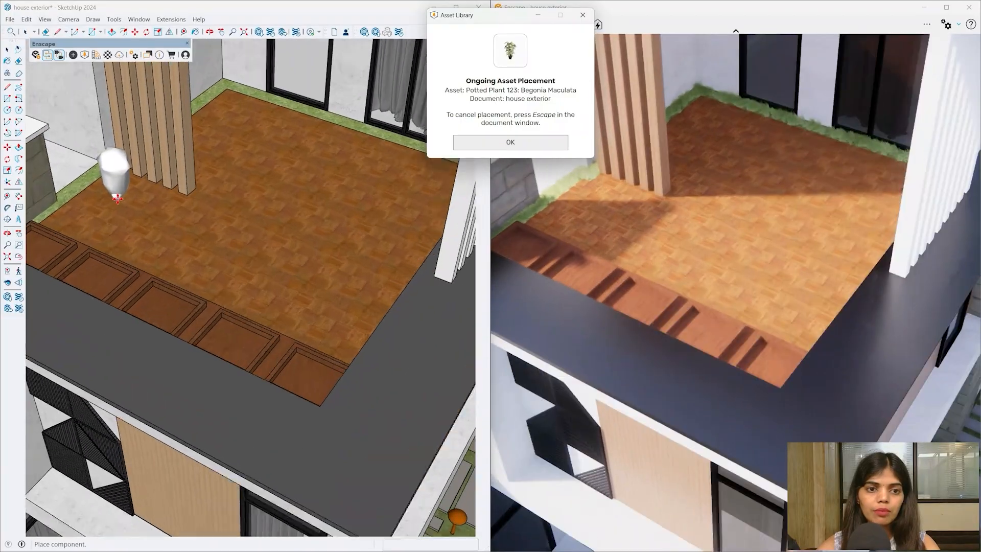
click(115, 185)
scroll(215, 228, down, 3)
mouse_move(248, 296)
middle_down()
mouse_move(228, 140)
mouse_move(277, 122)
mouse_move(266, 214)
middle_up()
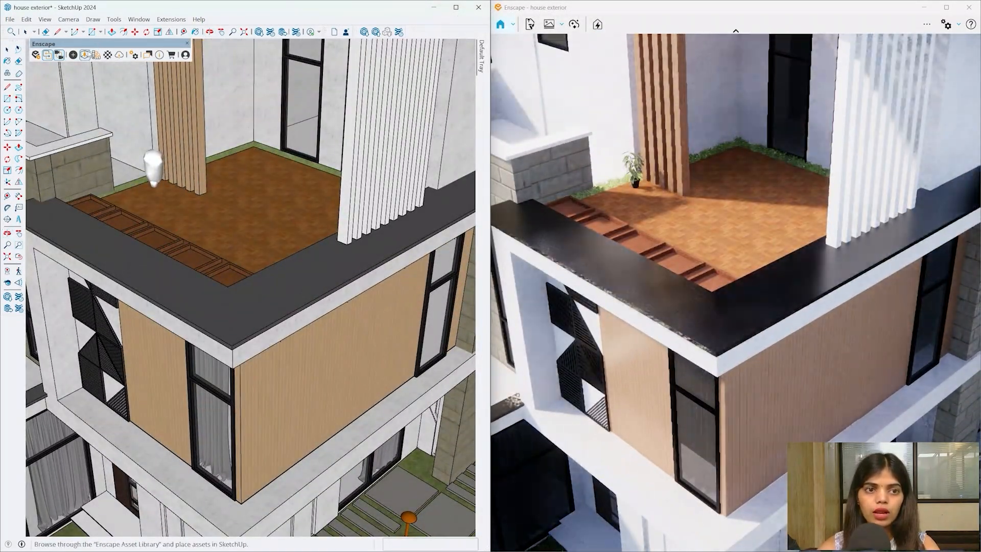
- Try placing a second plant, Potted Plant 122: Begonia Maculata, from the asset library
click(96, 54)
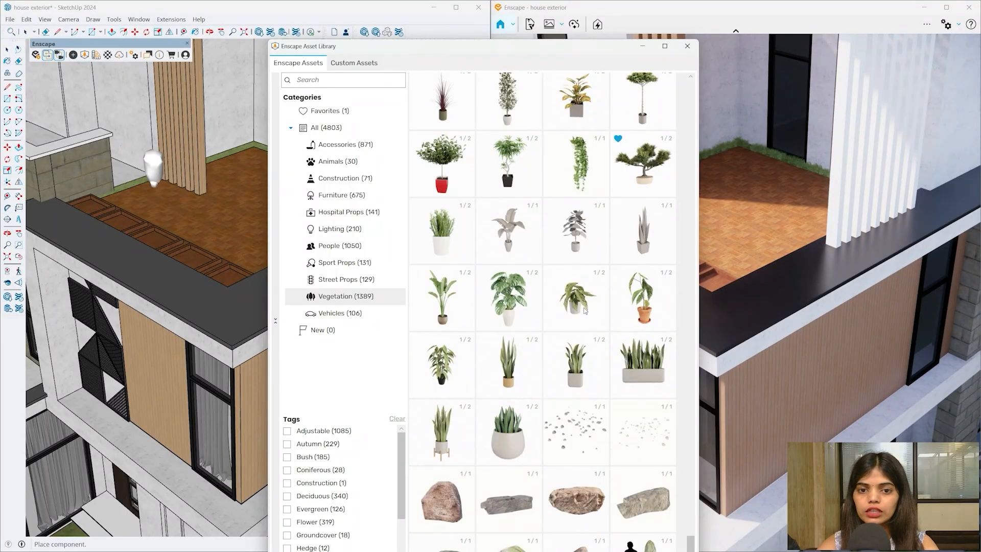
click(452, 304)
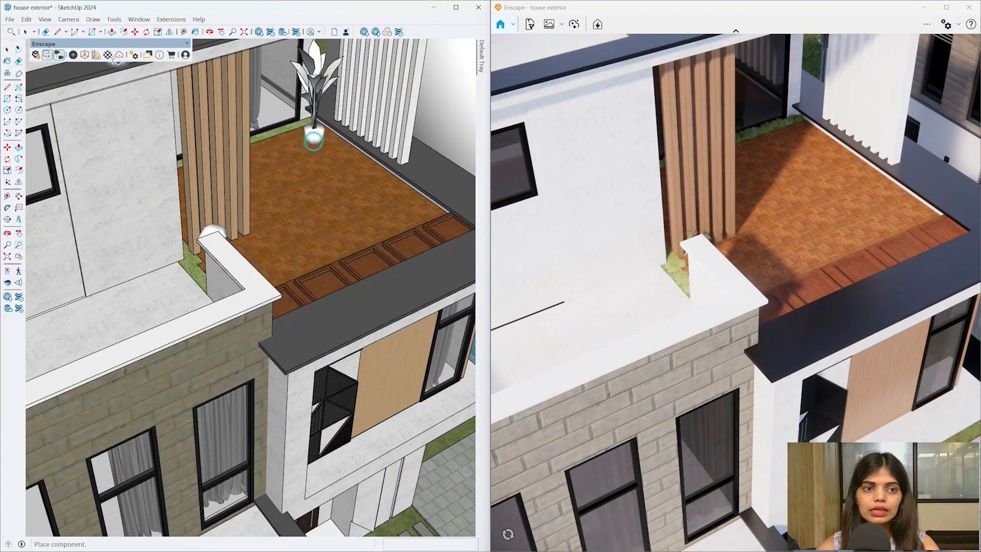
click(85, 55)
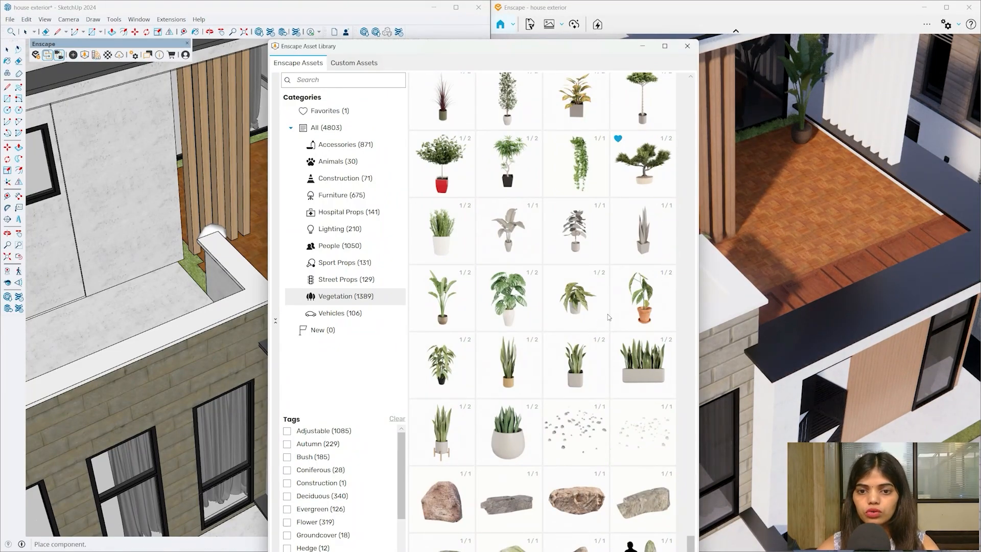
click(636, 316)
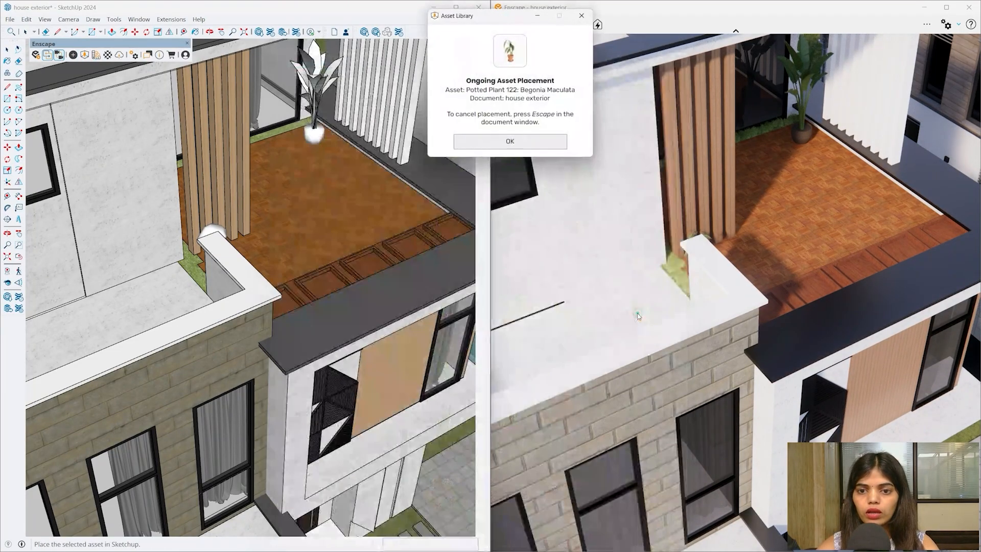
click(510, 142)
scroll(334, 138, up, 3)
click(326, 149)
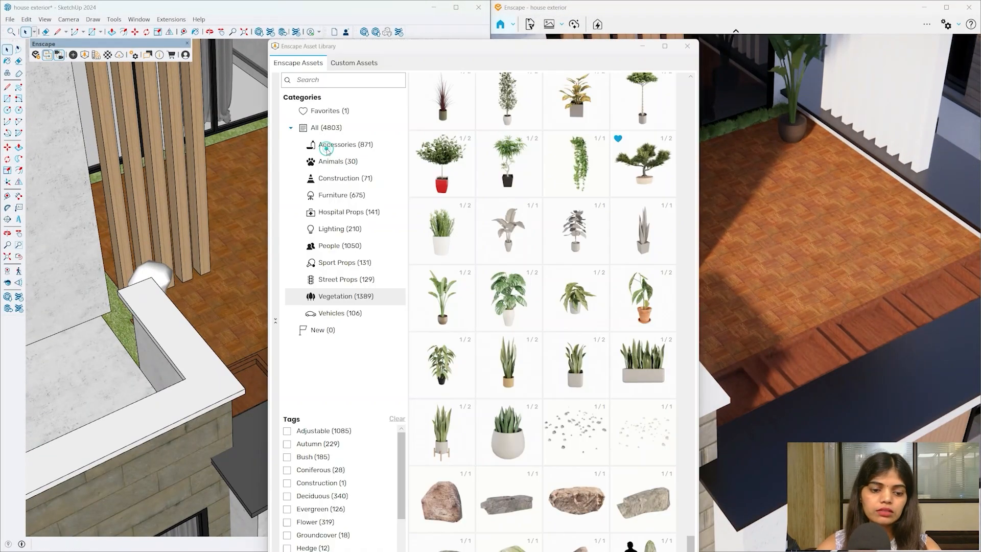
drag(368, 46, 659, 81)
scroll(312, 138, up, 4)
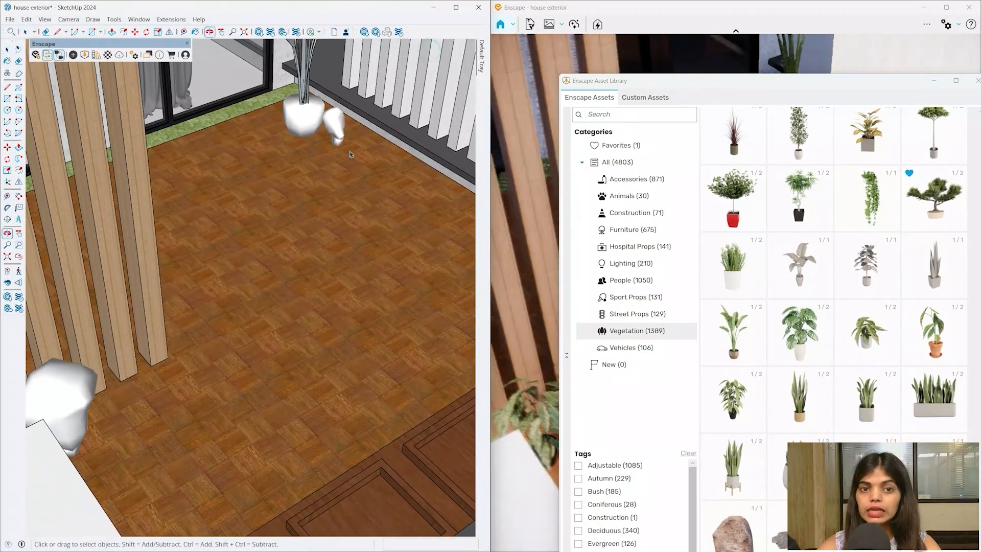
- Scale the small terrace plant up to make it taller
click(335, 127)
scroll(257, 187, down, 2)
key(s)
drag(321, 134, 326, 115)
scroll(327, 116, up, 2)
mouse_move(329, 143)
middle_down()
mouse_move(358, 184)
mouse_move(338, 186)
middle_up()
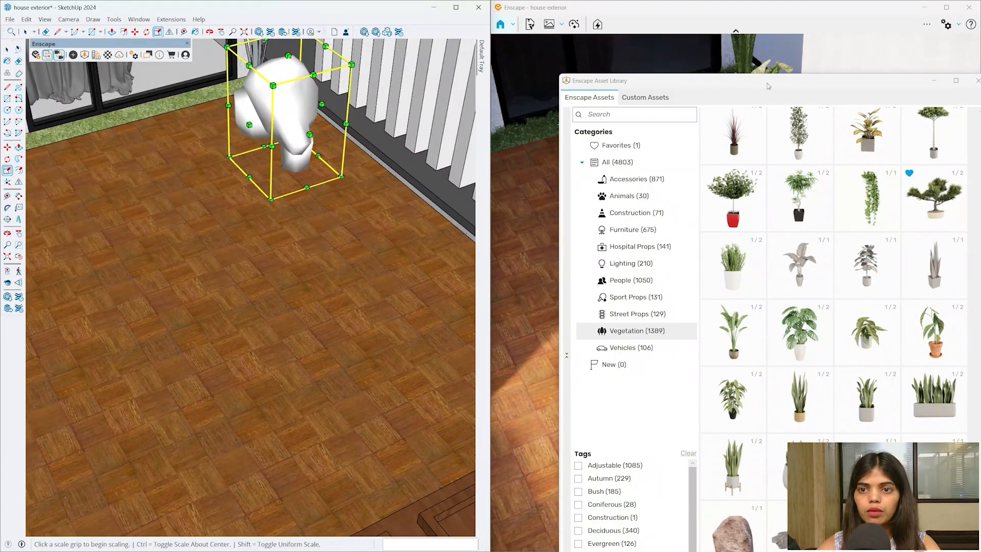
- Enlarge the plant beside the wooden slats about 1.24 times
mouse_move(768, 81)
mouse_down()
mouse_move(624, 357)
mouse_move(710, 238)
mouse_up()
scroll(378, 210, down, 10)
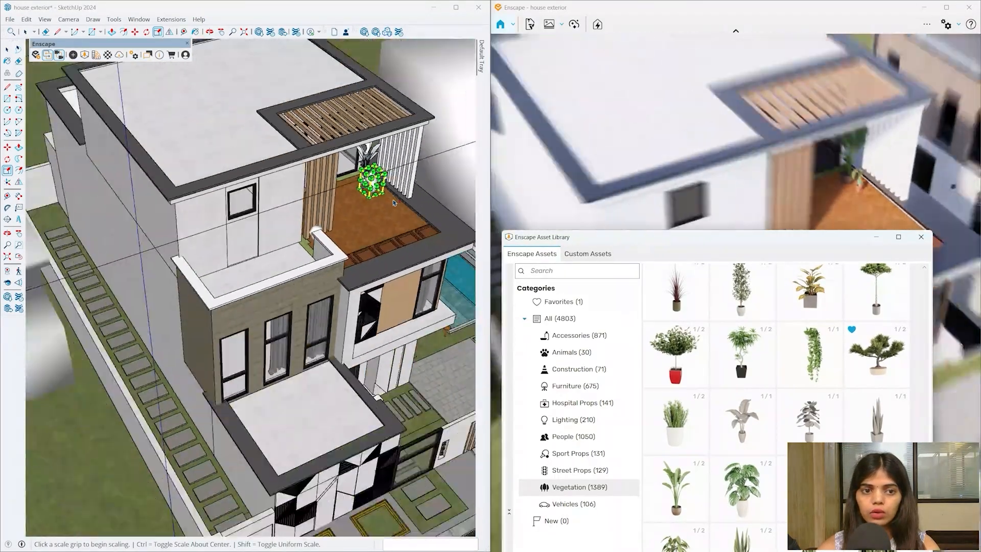
scroll(325, 286, up, 8)
scroll(326, 286, up, 6)
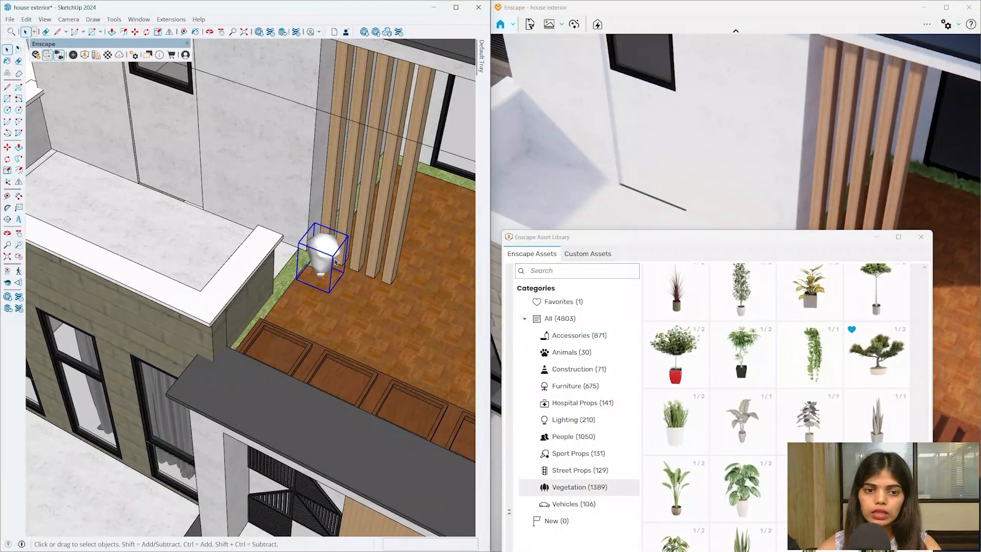
click(301, 232)
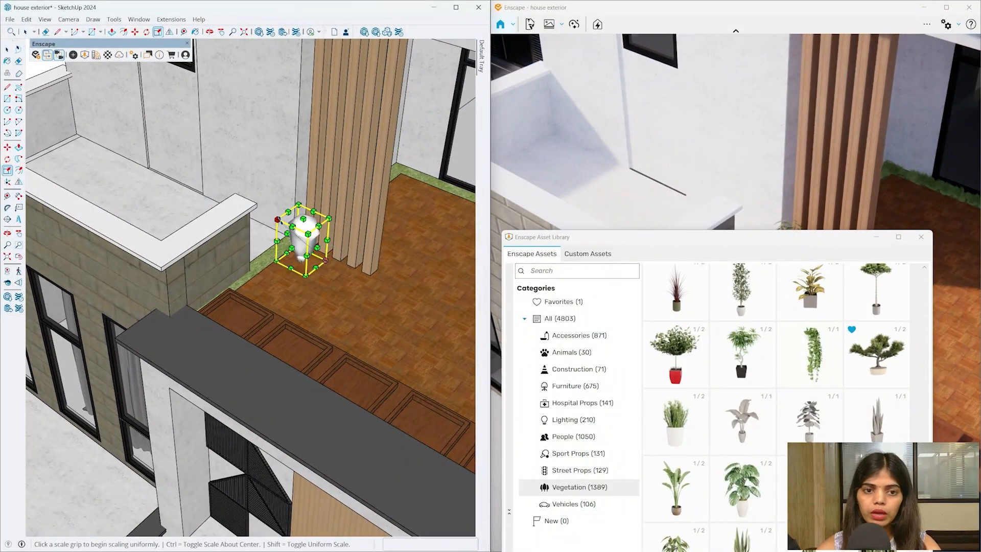
click(277, 219)
mouse_move(291, 233)
middle_down()
mouse_move(237, 176)
mouse_move(250, 174)
middle_up()
drag(711, 241, 423, 86)
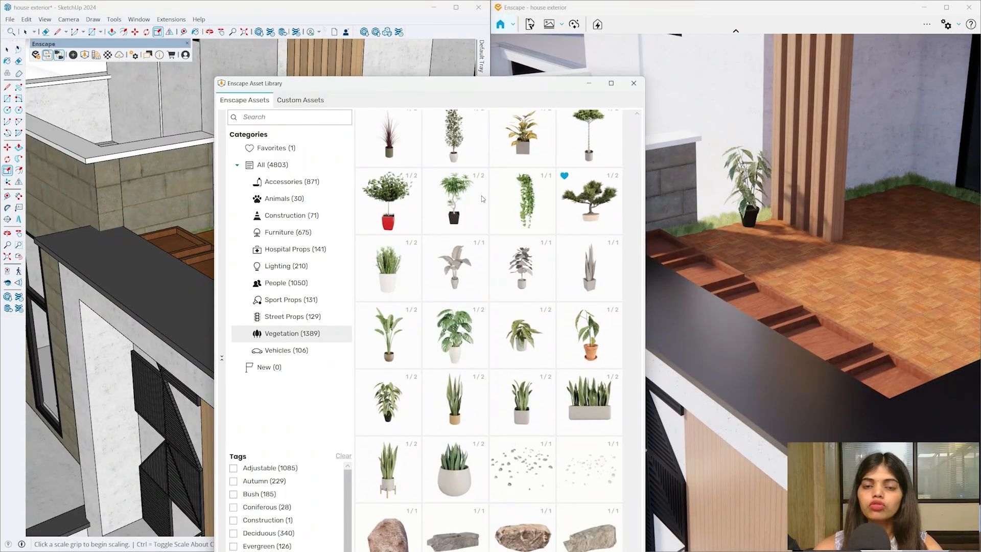
- Place a Pachira Aquatica potted tree on the terrace floor
scroll(583, 334, up, 5)
click(583, 334)
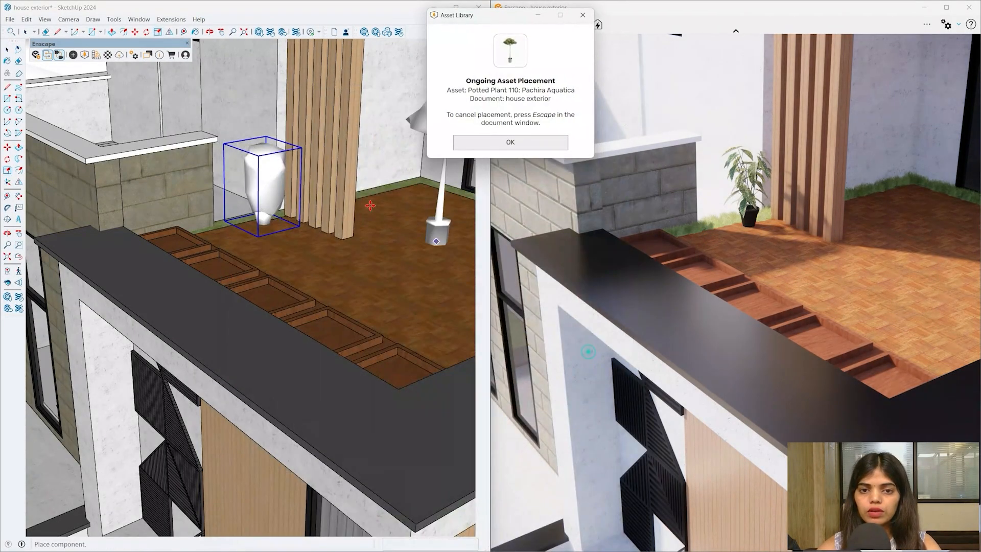
click(511, 145)
scroll(240, 220, up, 3)
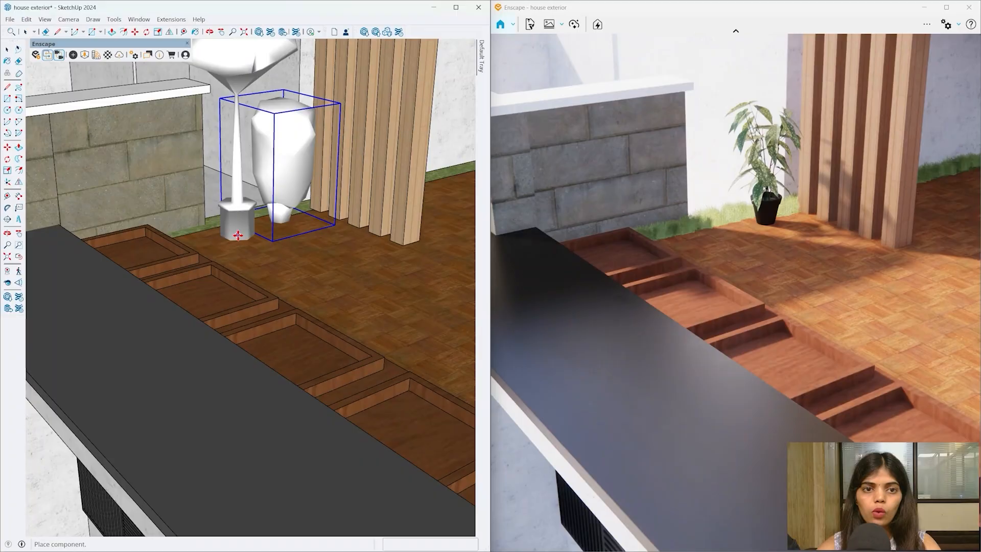
click(85, 55)
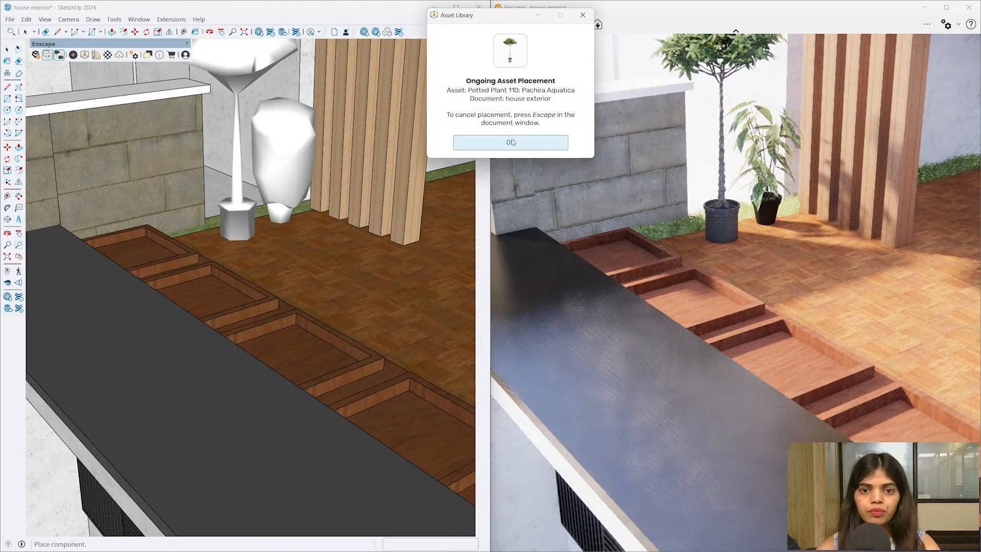
key(Return)
click(86, 56)
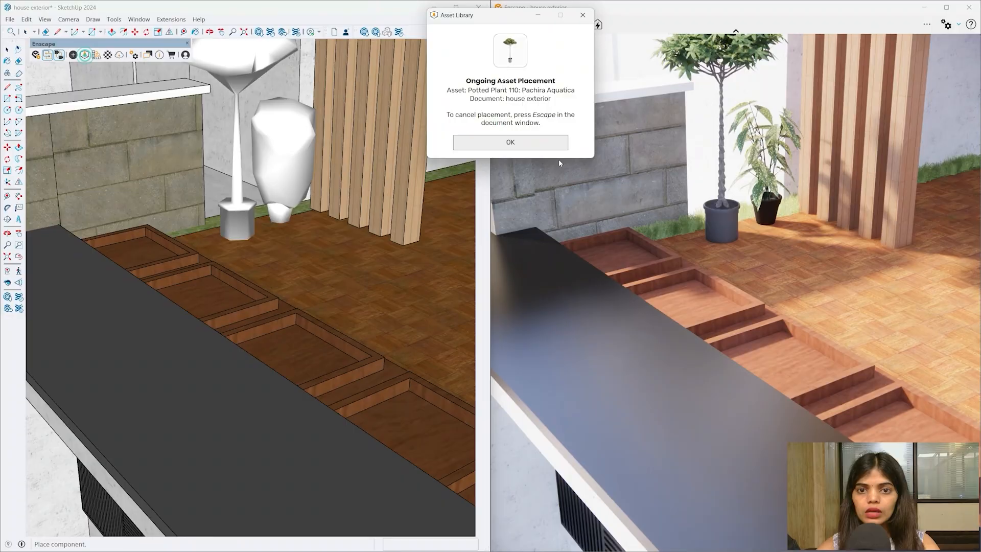
click(514, 148)
middle_drag(97, 240, 123, 219)
key(Escape)
- Set a potted Palm down on the terrace floor and check it from the side
click(86, 57)
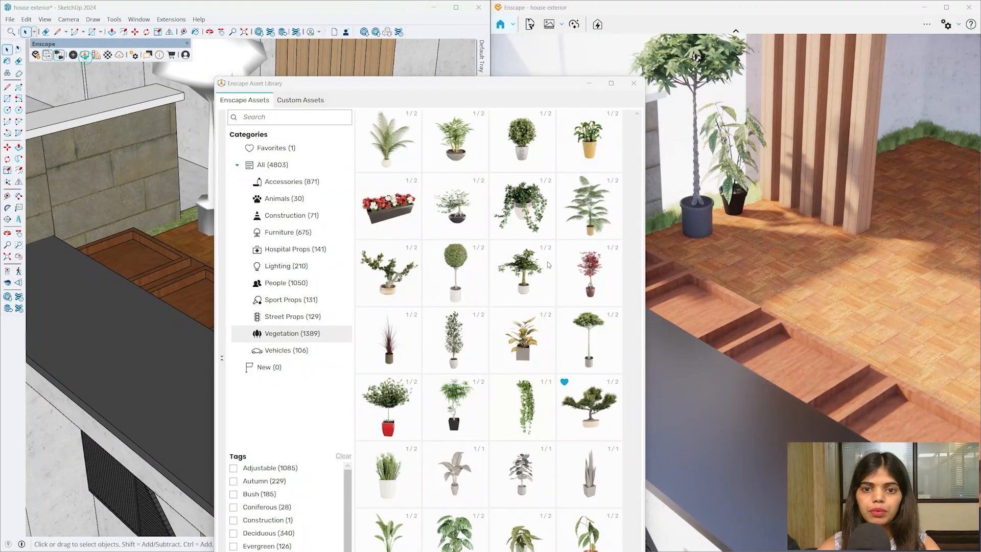
scroll(503, 316, up, 2)
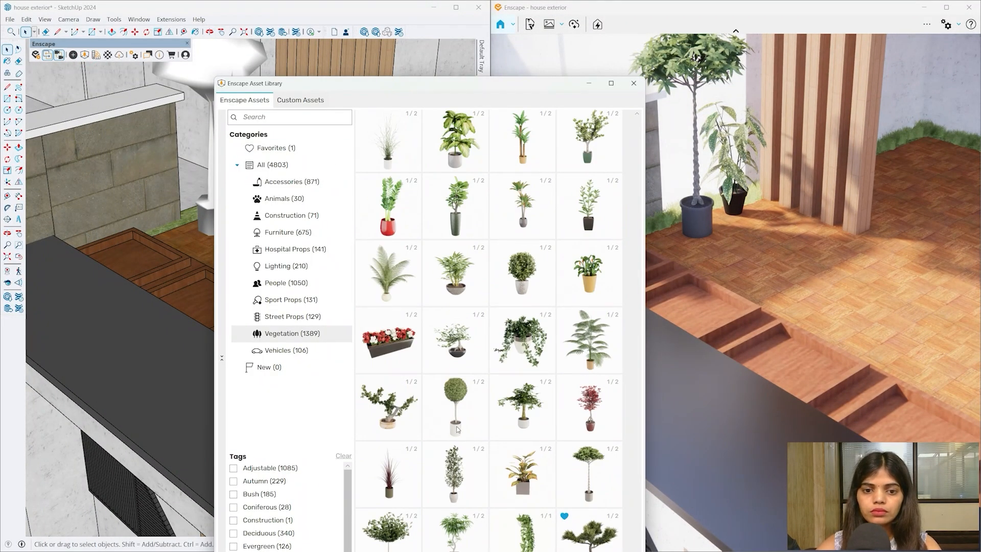
click(388, 276)
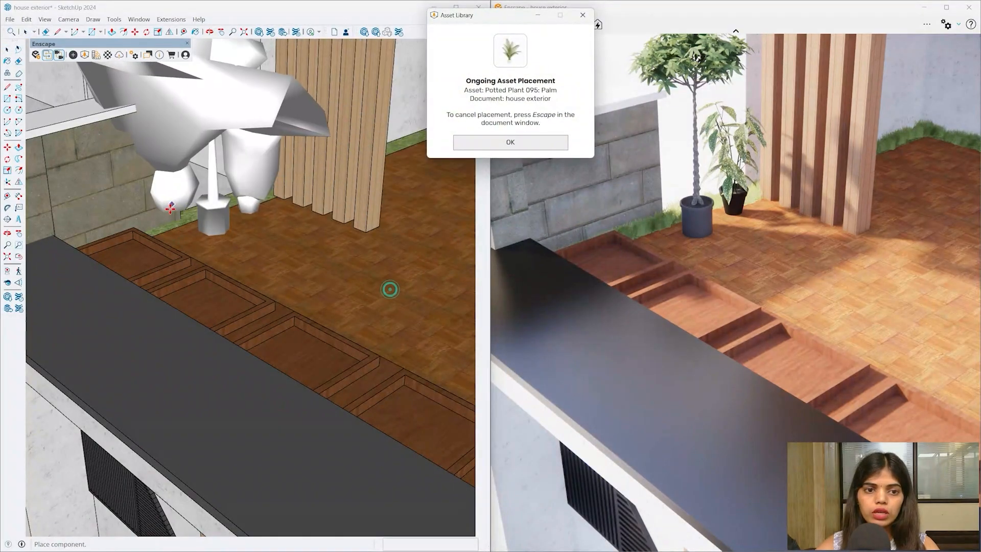
middle_drag(194, 306, 178, 338)
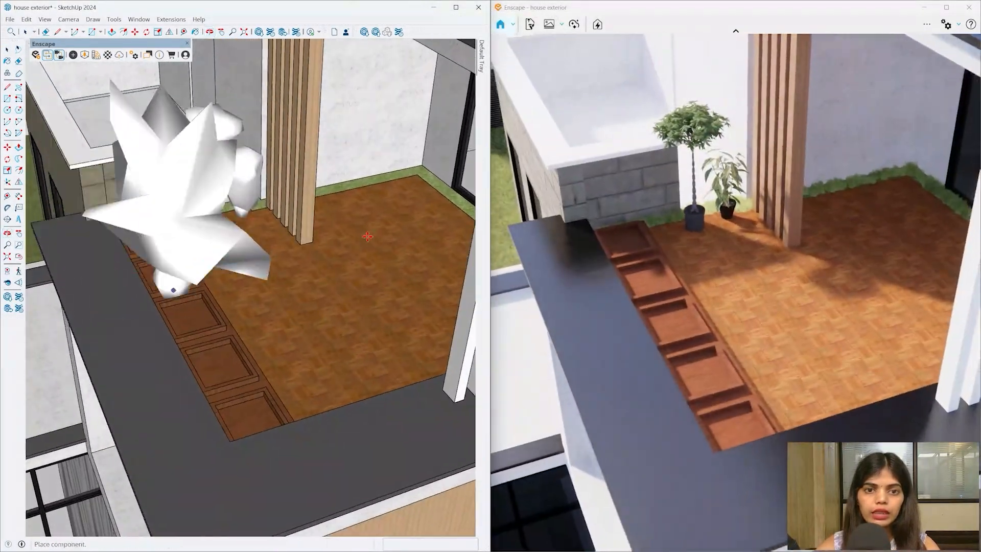
click(388, 204)
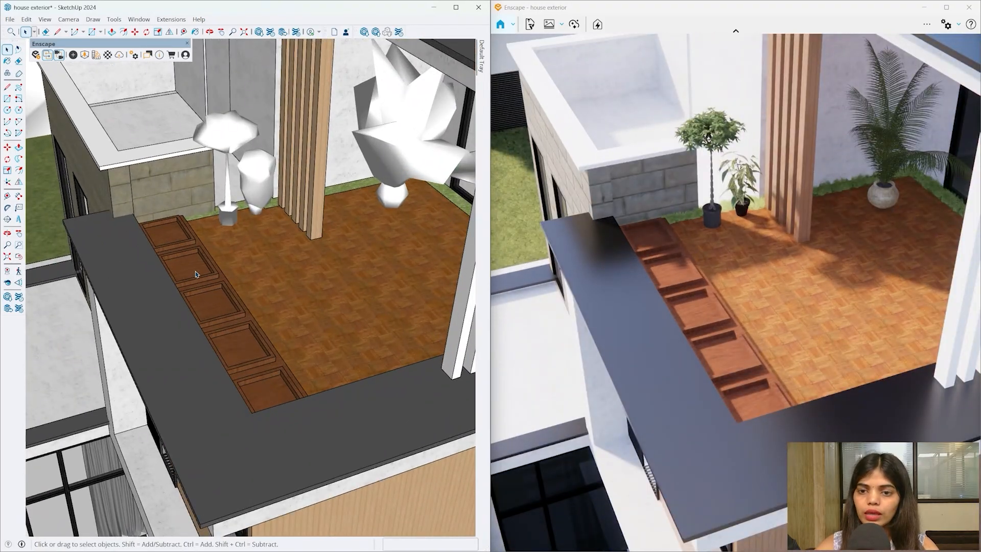
mouse_move(196, 274)
middle_down()
mouse_move(340, 211)
mouse_move(357, 275)
middle_up()
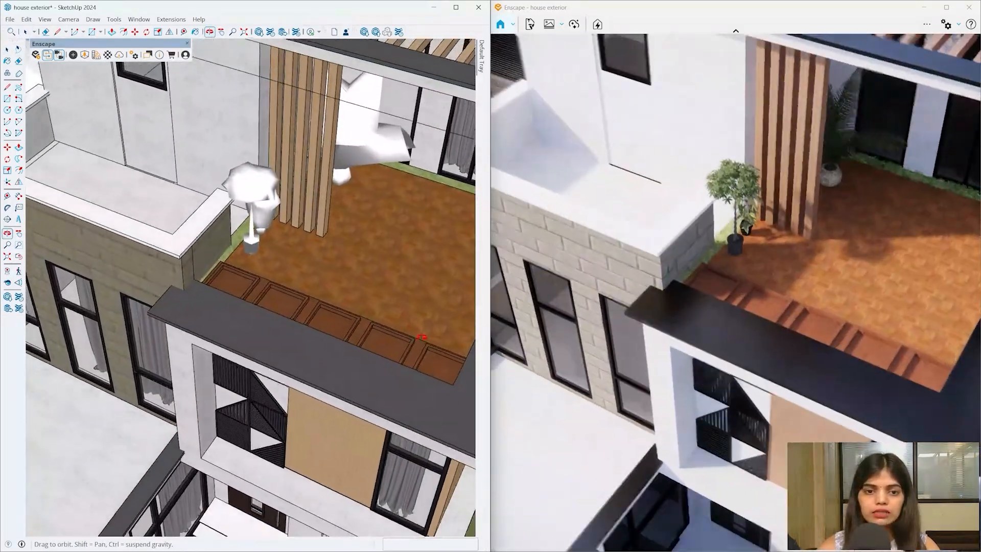
scroll(199, 204, up, 2)
scroll(245, 278, down, 4)
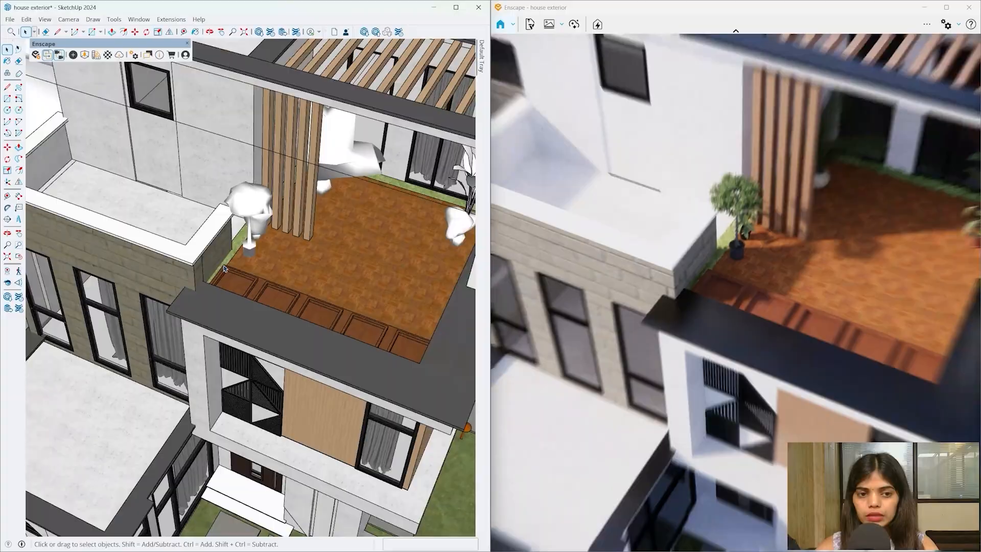
mouse_move(245, 277)
middle_down()
mouse_move(220, 267)
mouse_move(193, 179)
mouse_move(268, 73)
mouse_move(309, 301)
middle_up()
scroll(311, 308, up, 4)
scroll(311, 308, down, 4)
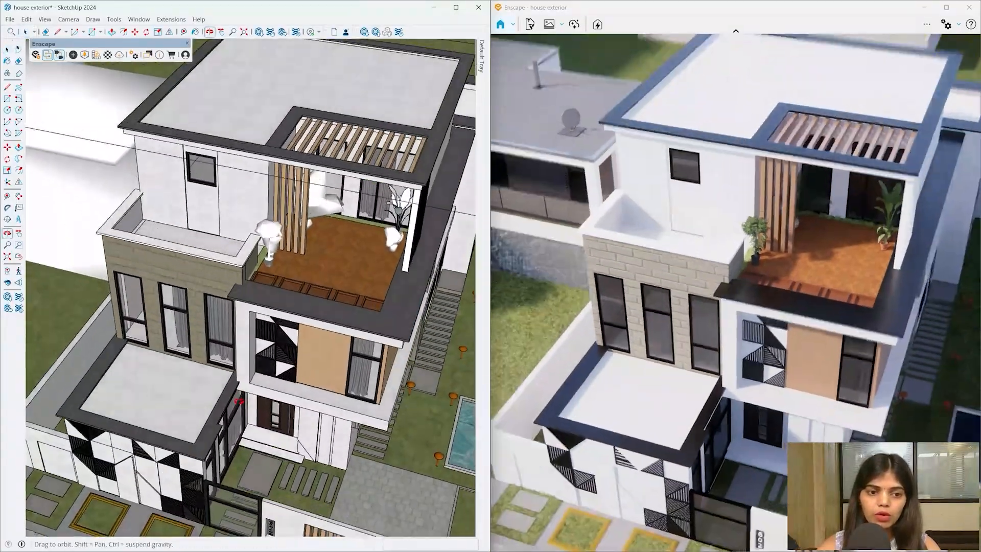
scroll(123, 366, up, 4)
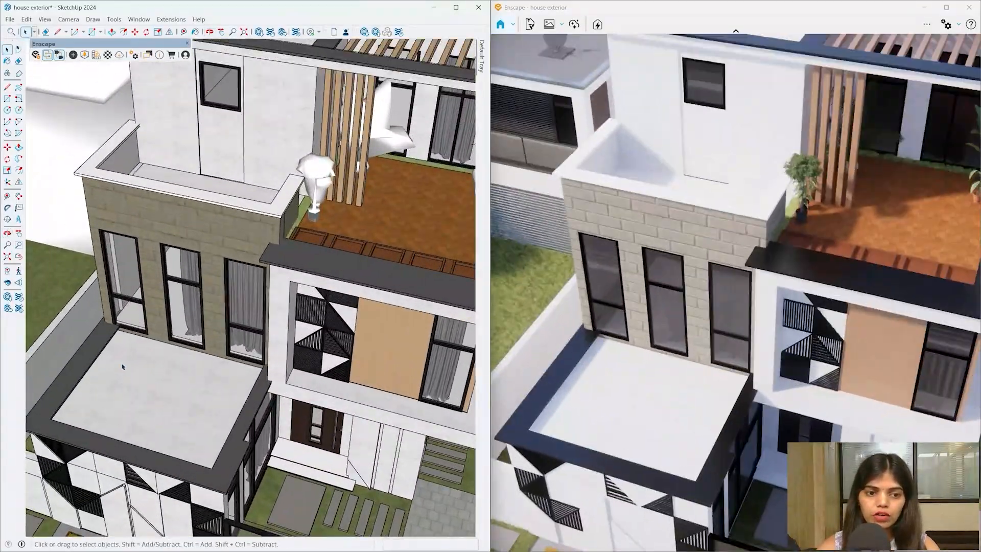
- Place Potted Plant 097, a bushy pot, beside the roof window
click(89, 57)
click(524, 271)
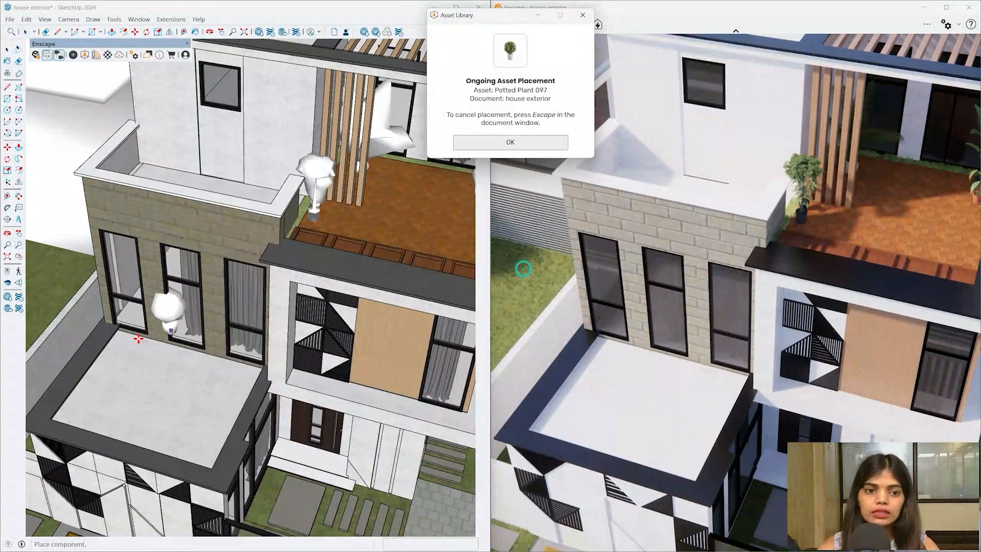
scroll(128, 230, up, 5)
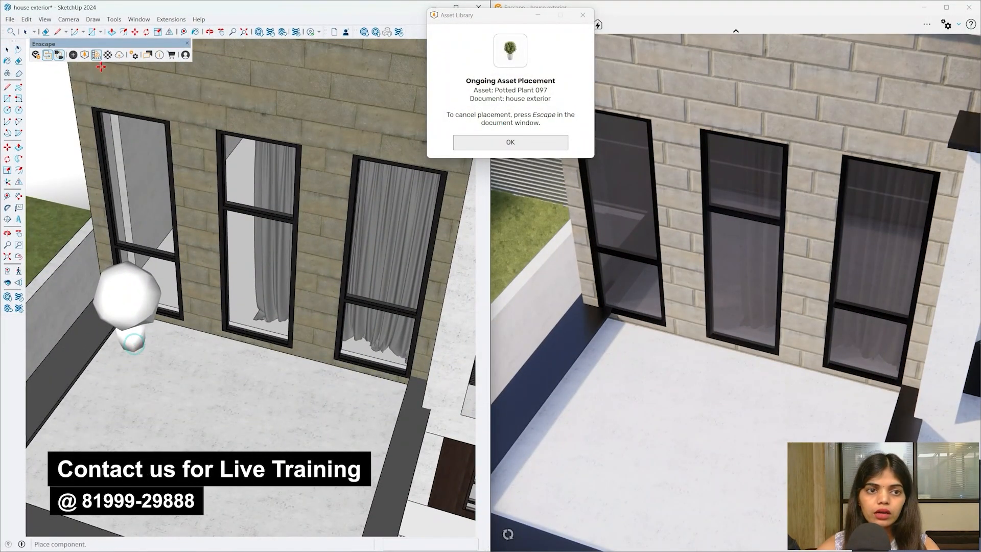
click(510, 146)
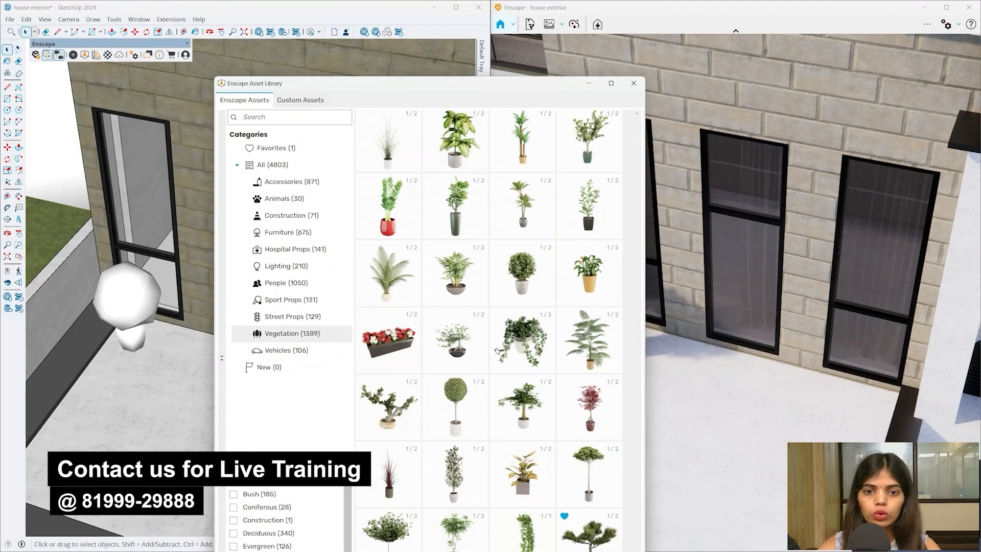
scroll(434, 306, up, 1)
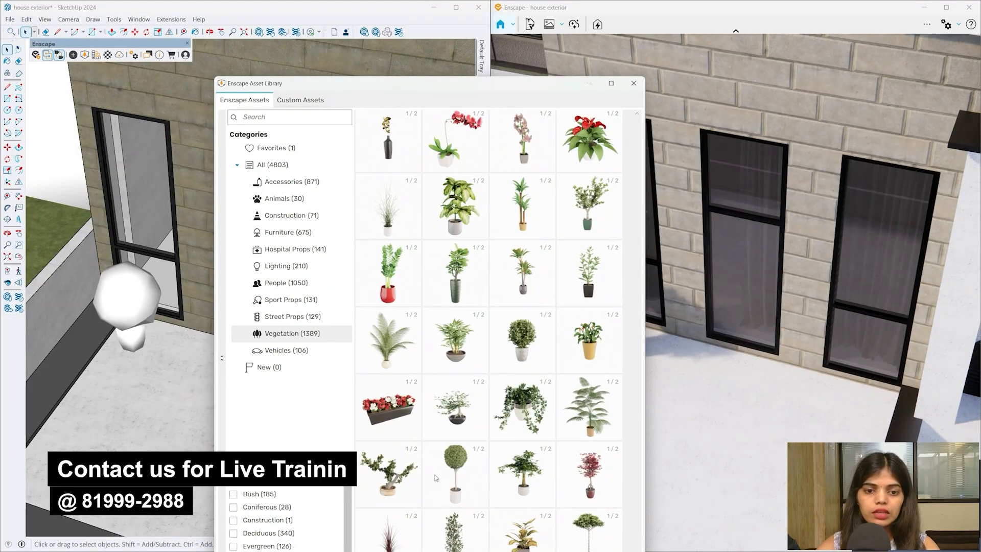
scroll(451, 236, up, 1)
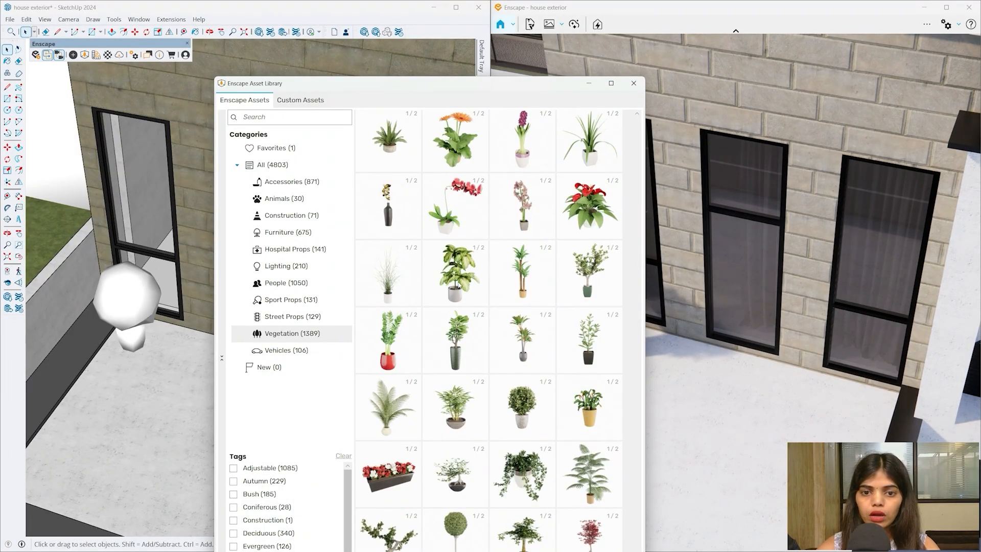
- Add a Dumb Cane potted plant next to the bushy pot
click(456, 275)
click(503, 143)
scroll(112, 350, up, 3)
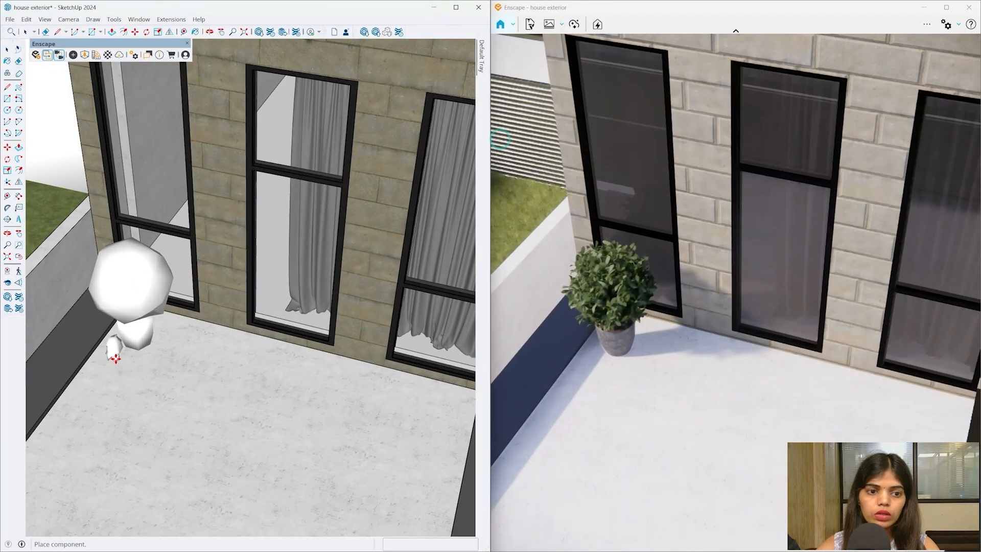
click(112, 353)
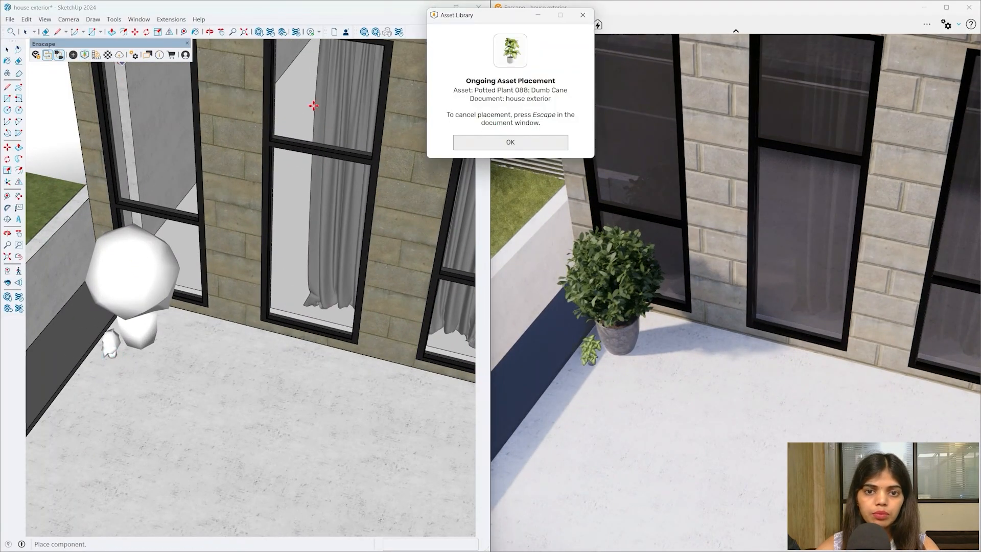
click(511, 144)
scroll(565, 306, up, 5)
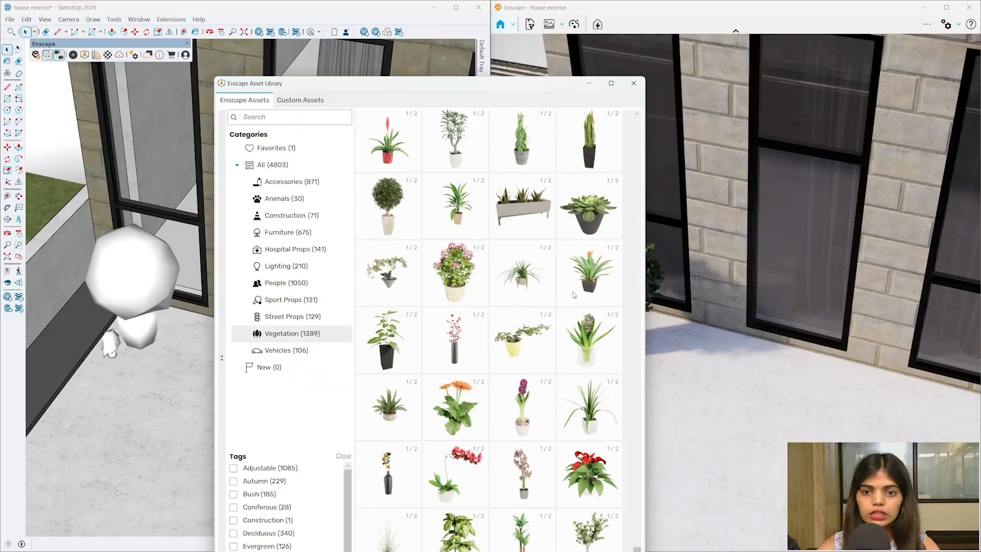
- Place a Juniper topiary beside the pots and a Philodendron at the balcony's right corner
click(399, 228)
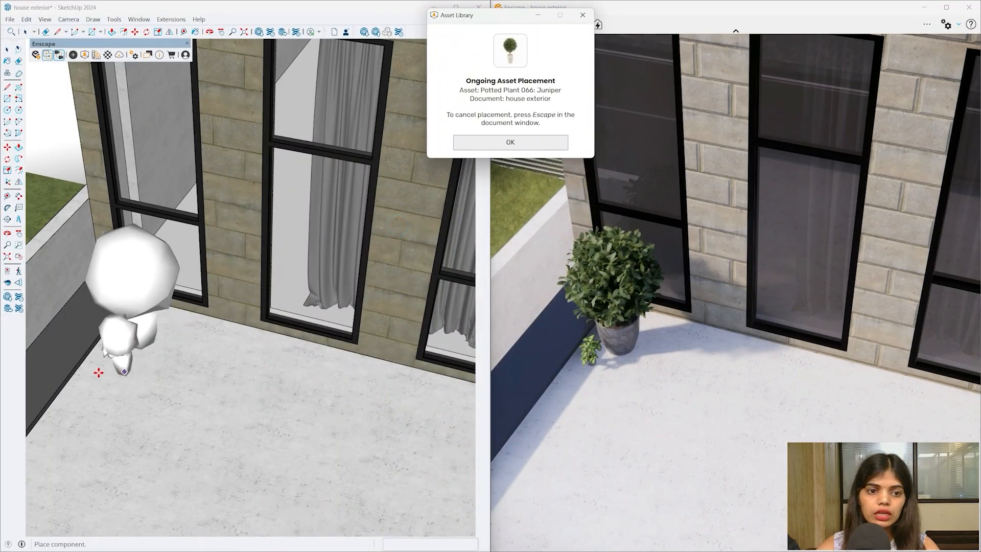
click(117, 381)
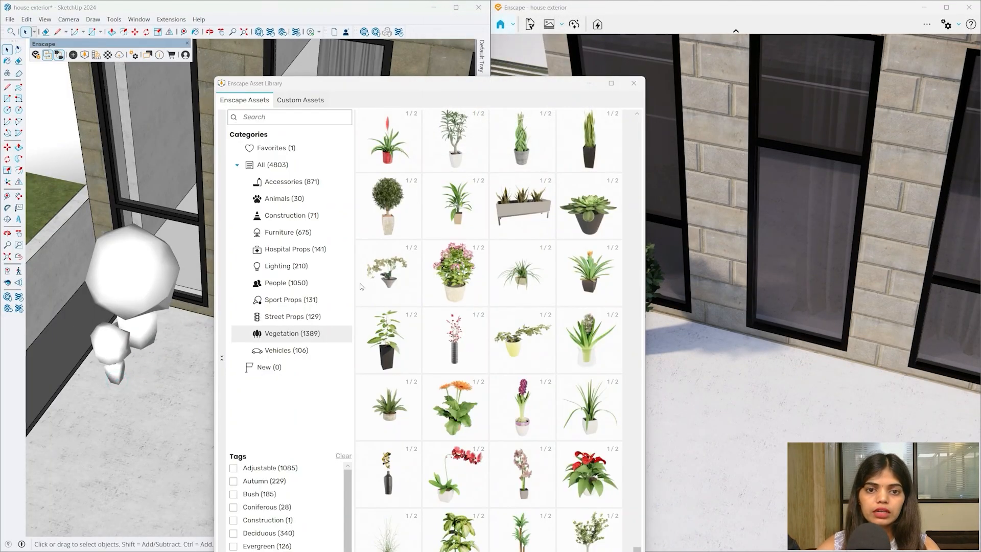
scroll(495, 225, up, 3)
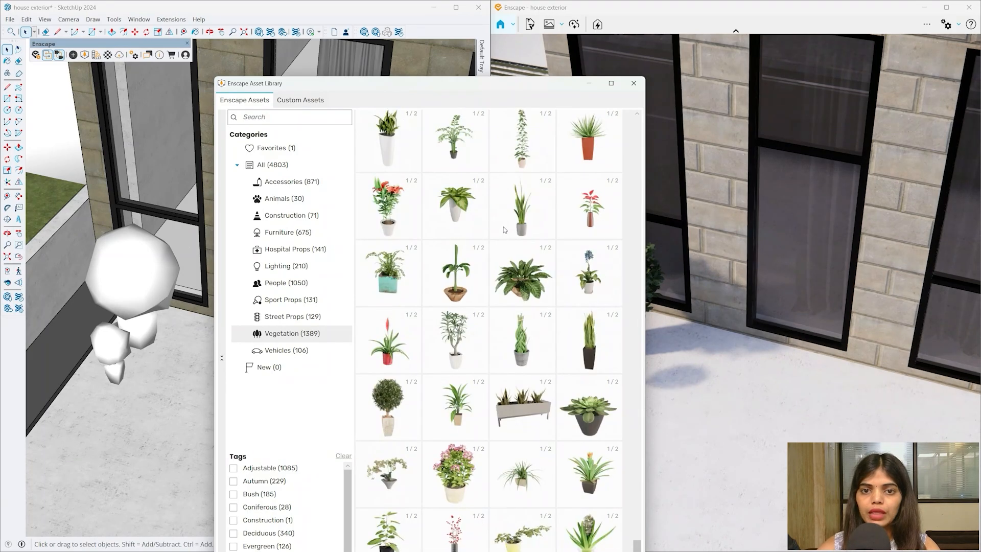
scroll(460, 168, up, 2)
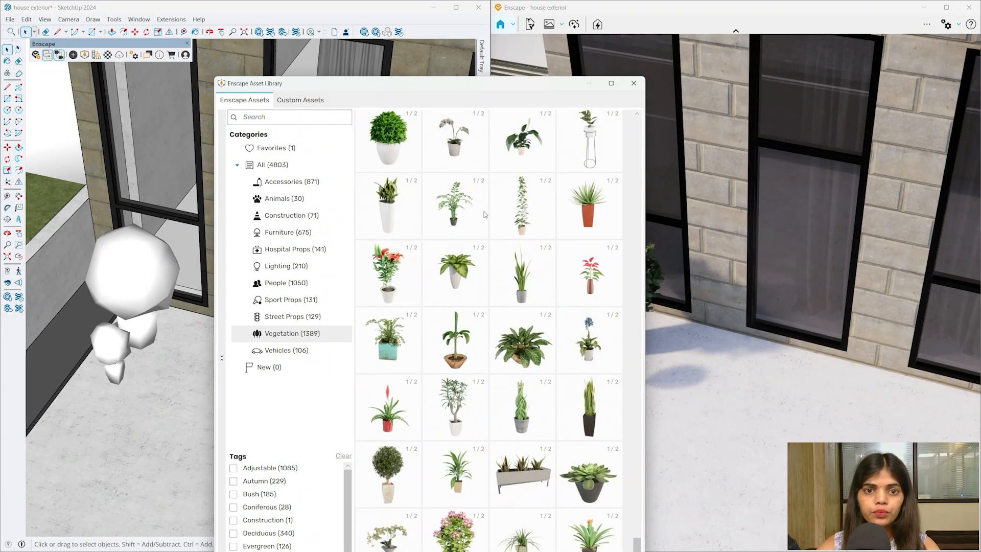
scroll(484, 215, up, 3)
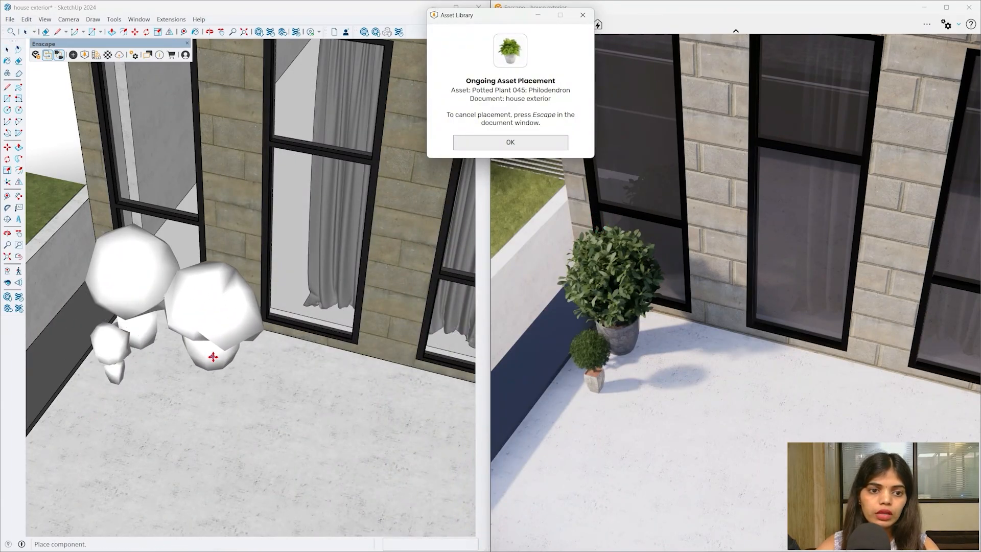
scroll(194, 316, down, 4)
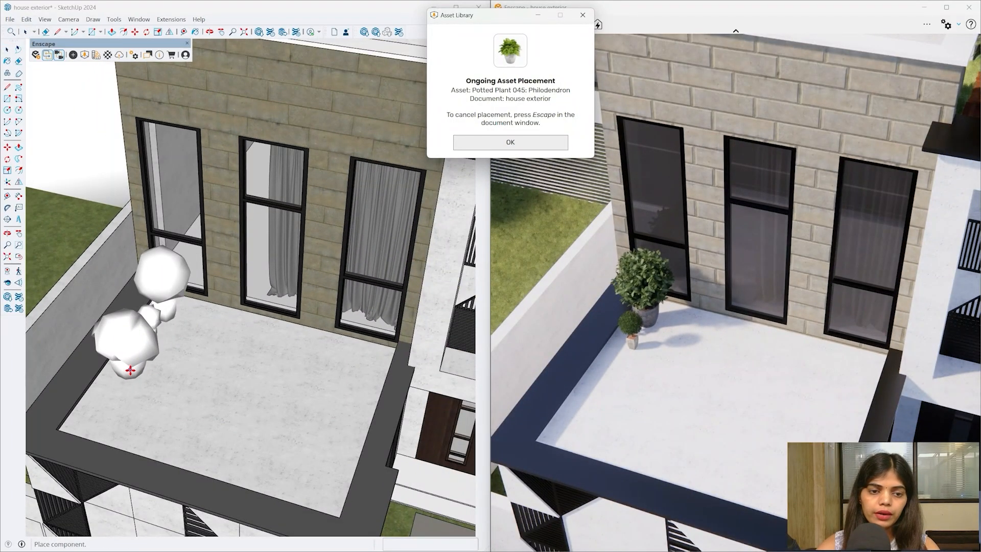
click(372, 362)
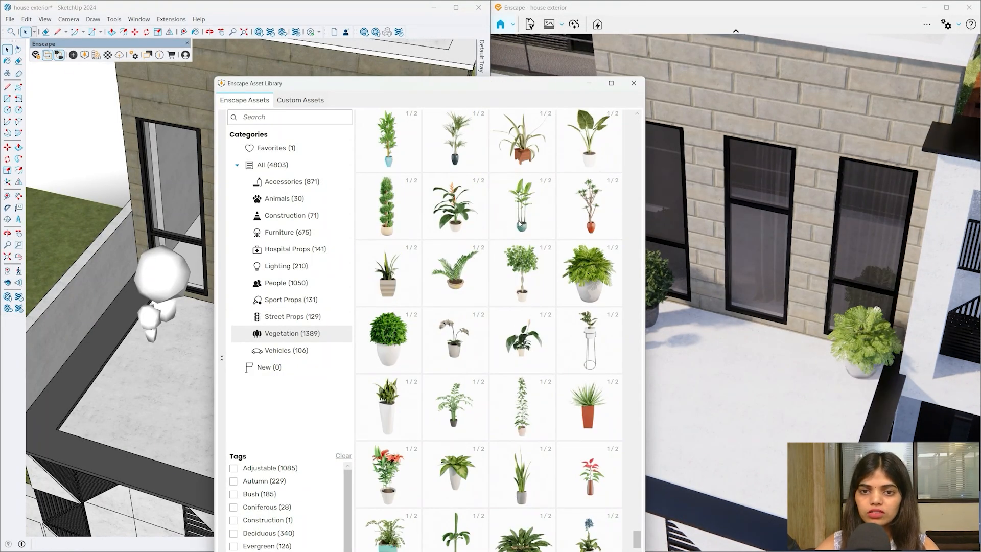
scroll(551, 208, down, 1)
- Set a Dracaena down near the balcony's right corner instead of the bushy white-pot plant
click(582, 231)
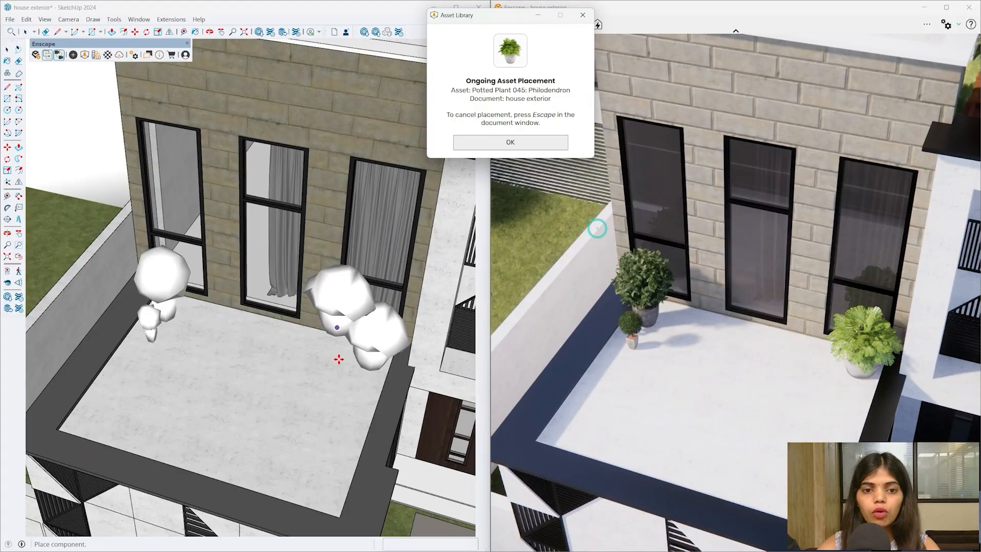
key(Escape)
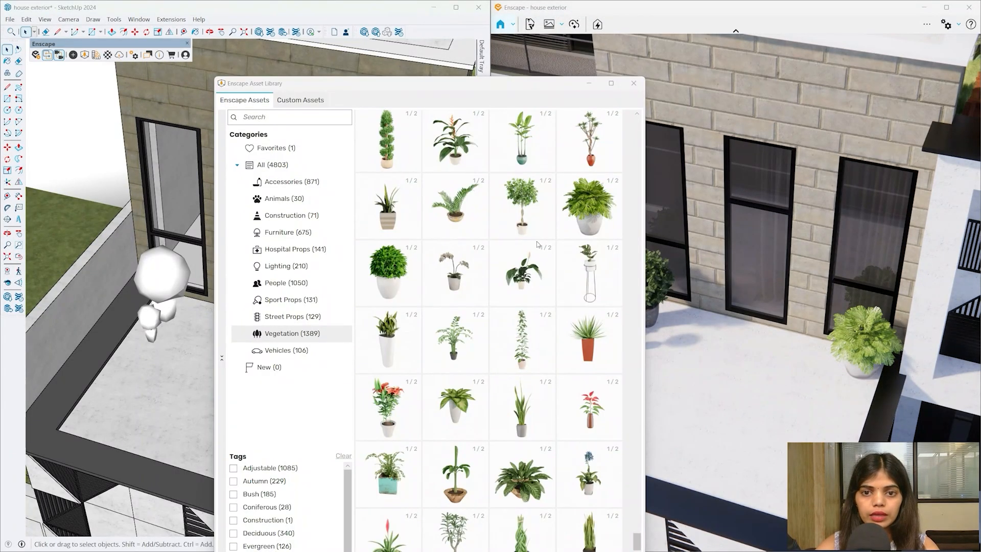
scroll(533, 235, up, 2)
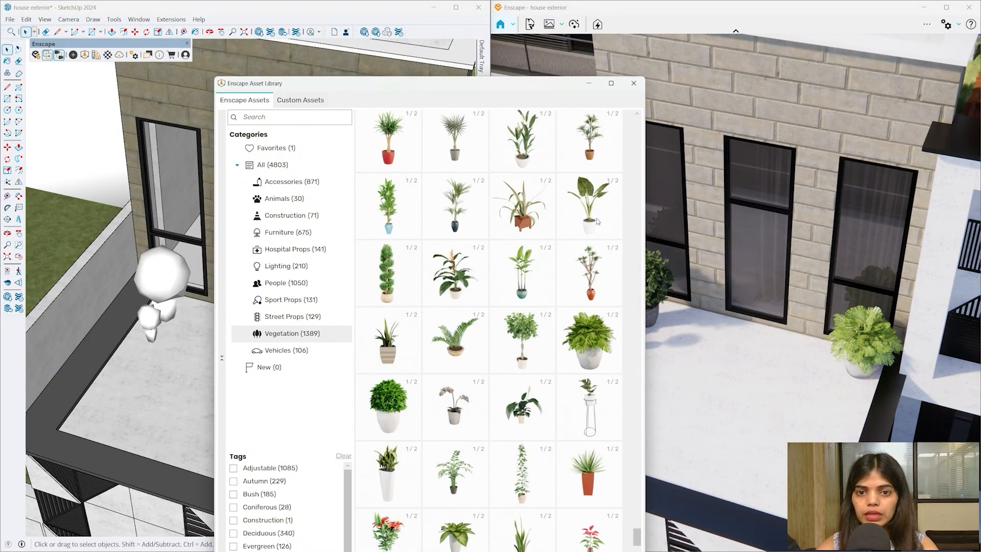
scroll(598, 221, up, 2)
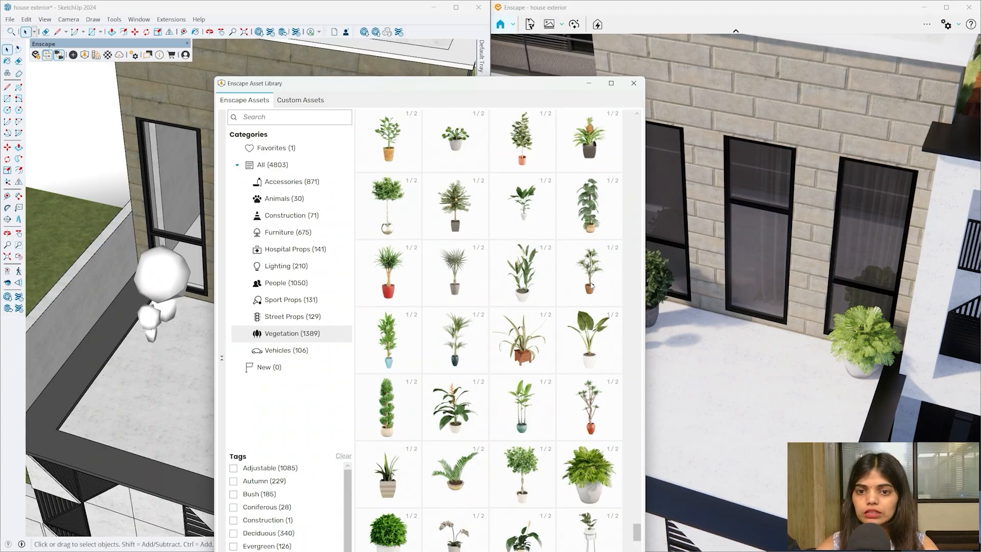
click(591, 286)
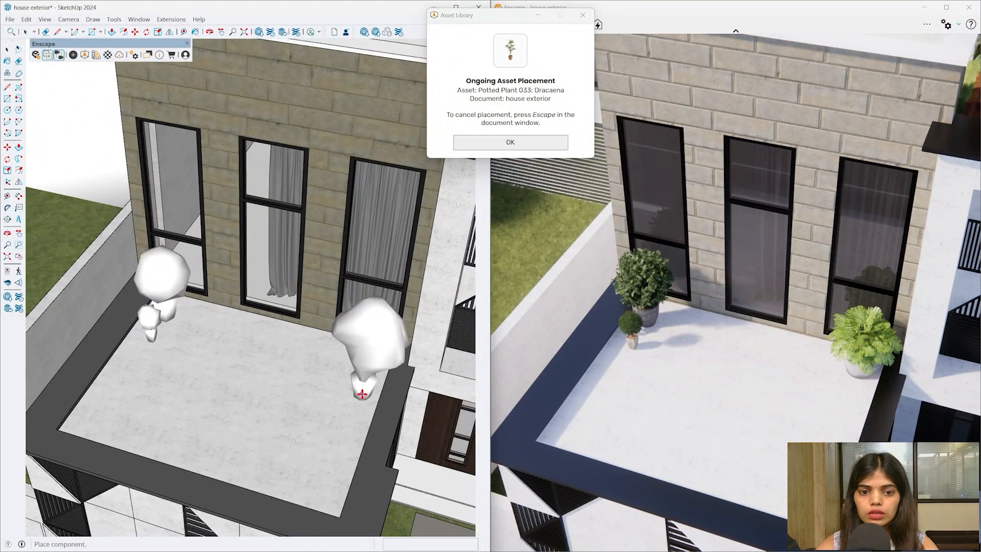
click(361, 394)
- Place Potted Plant 027: Peach Tree on the terrace and pick Potted Plant 008: Epipremnum
click(466, 224)
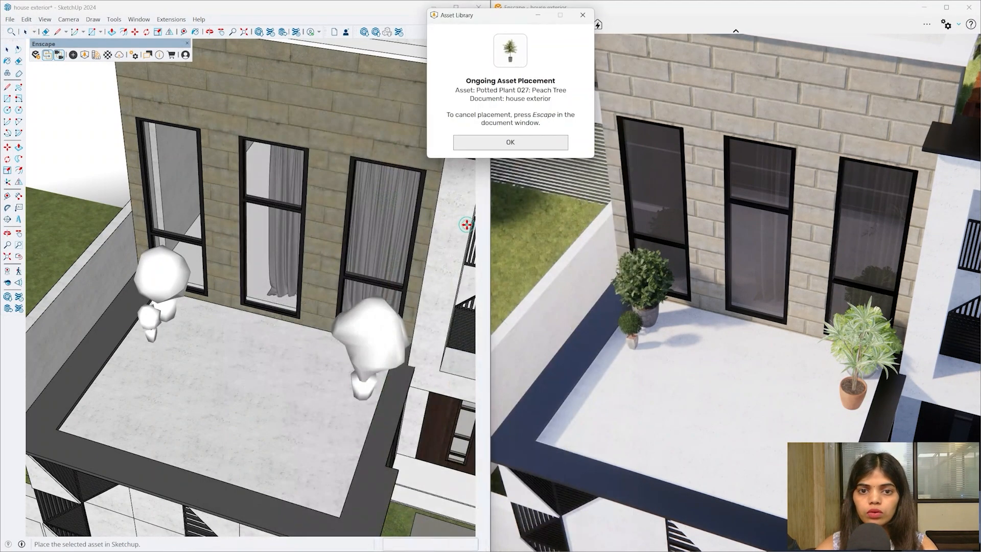
click(466, 225)
scroll(449, 228, up, 2)
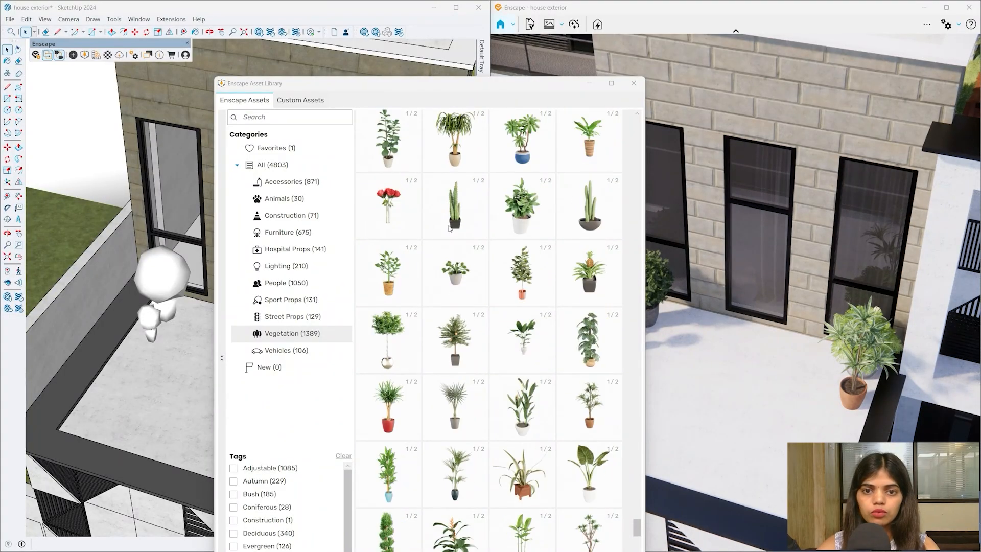
scroll(437, 210, up, 2)
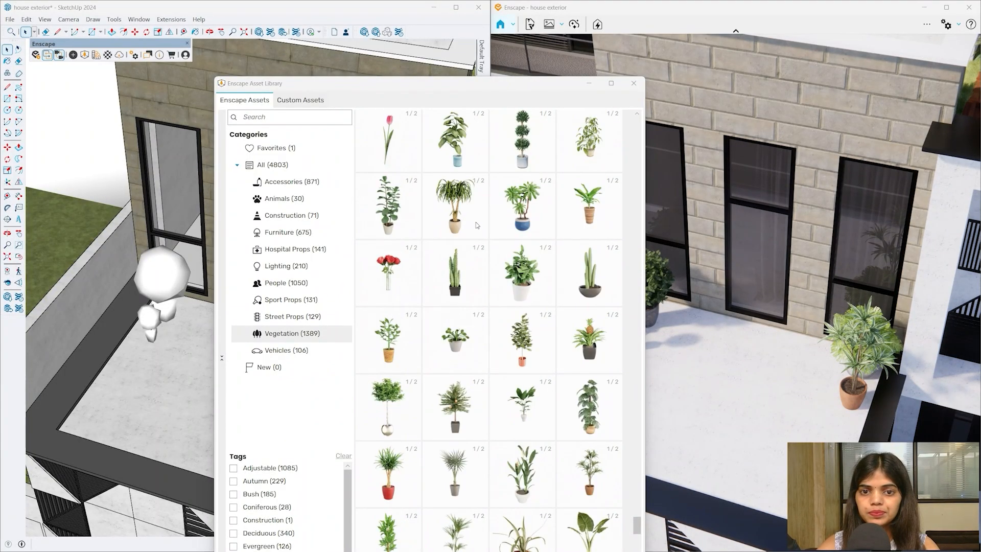
scroll(568, 196, up, 2)
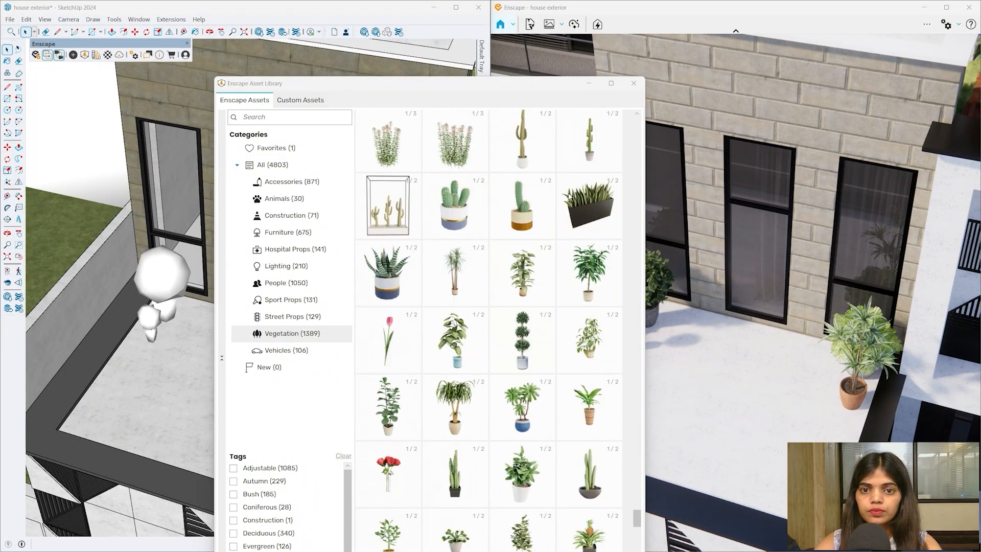
click(531, 278)
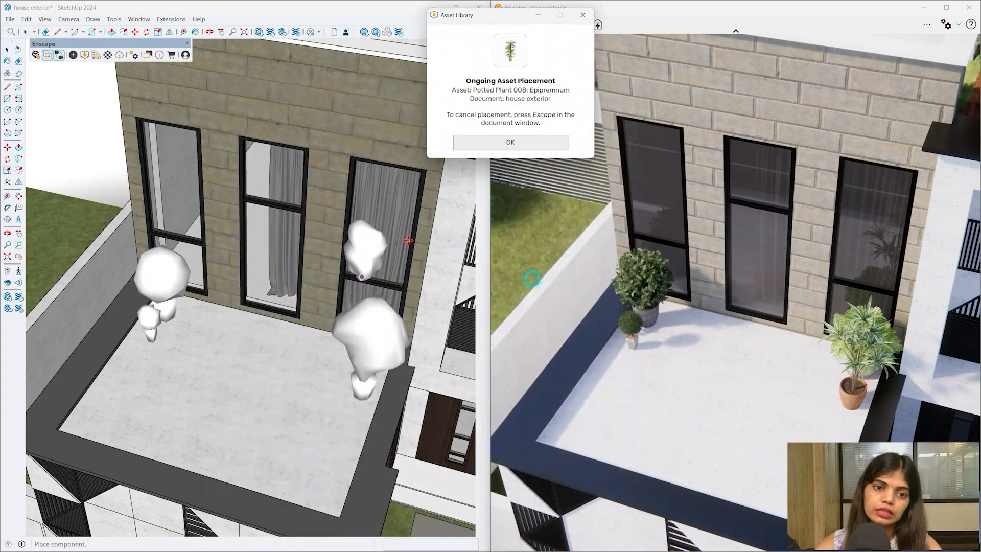
click(506, 149)
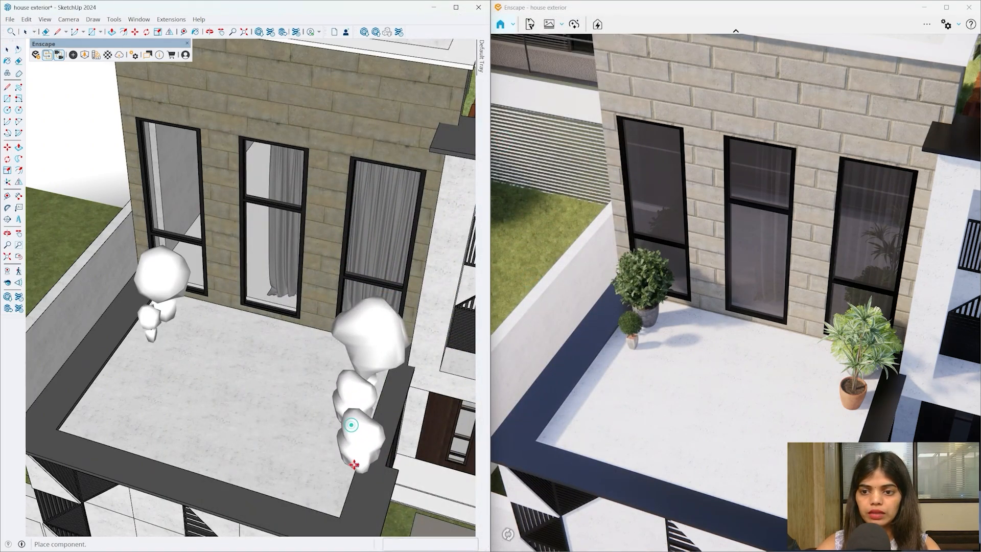
mouse_move(354, 465)
middle_down()
mouse_move(343, 464)
mouse_move(285, 335)
mouse_move(192, 245)
mouse_move(267, 322)
mouse_move(286, 302)
mouse_move(265, 174)
middle_up()
- Place Potted Plant 095: Palm on the front terrace above the entrance wall
scroll(235, 282, down, 8)
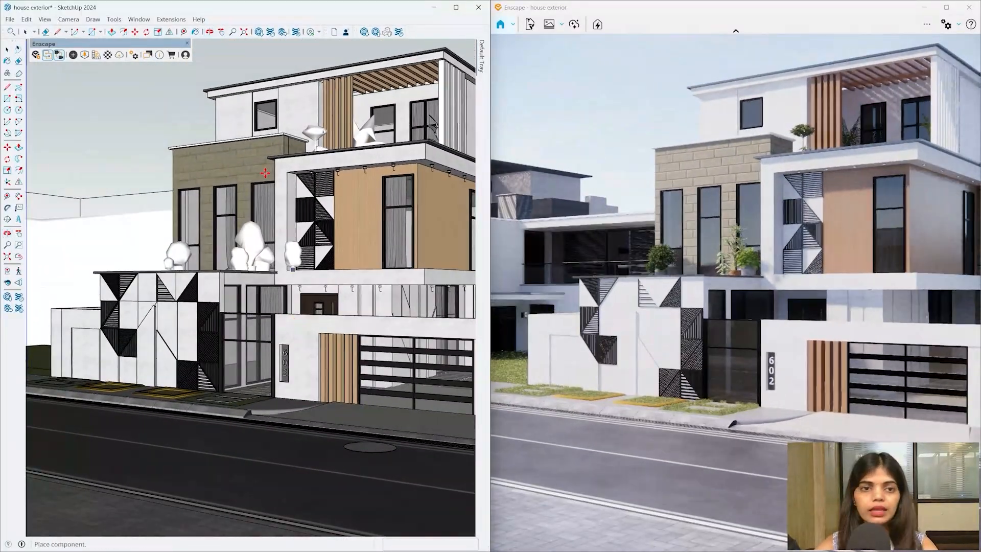
click(85, 55)
scroll(529, 298, up, 5)
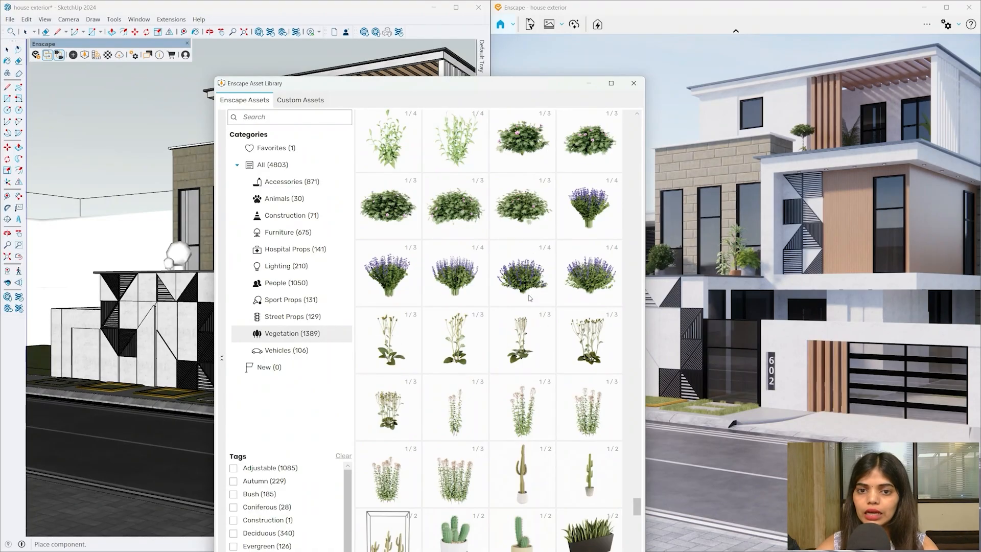
scroll(530, 298, up, 3)
scroll(521, 282, up, 8)
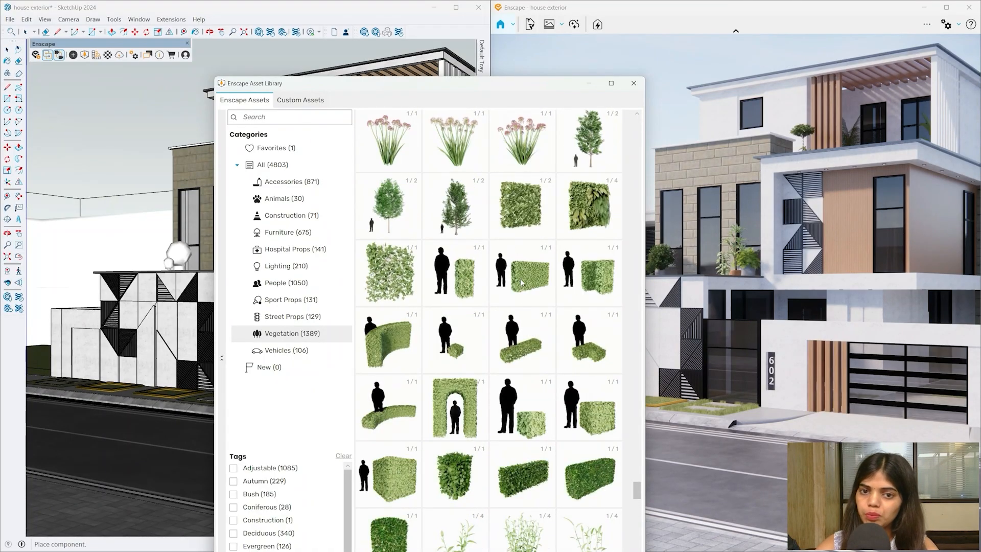
scroll(521, 283, up, 4)
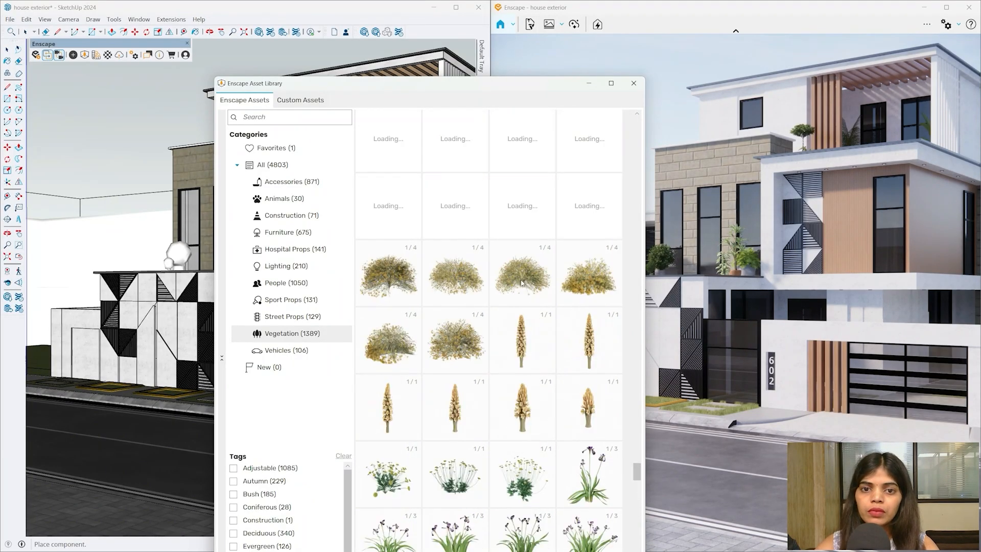
scroll(569, 386, down, 15)
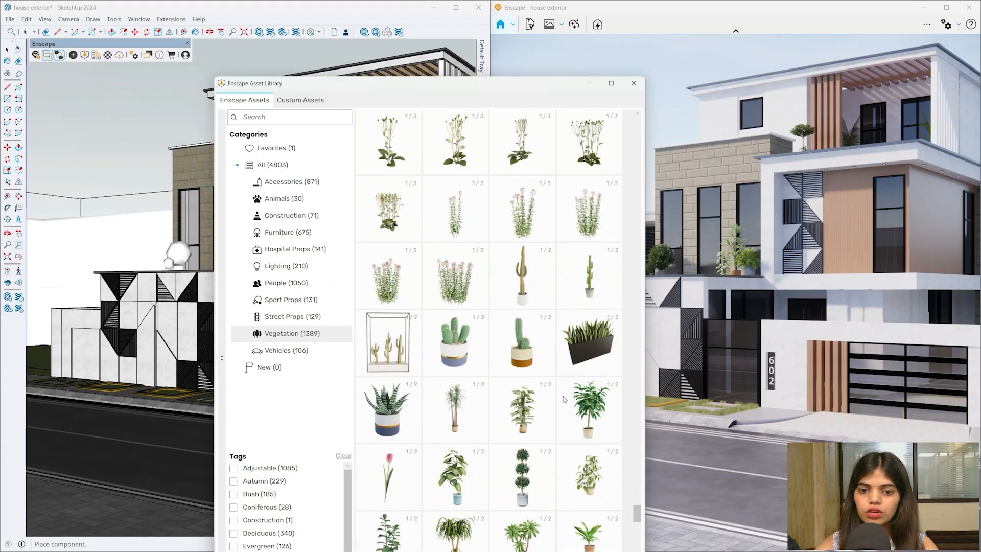
scroll(498, 286, up, 2)
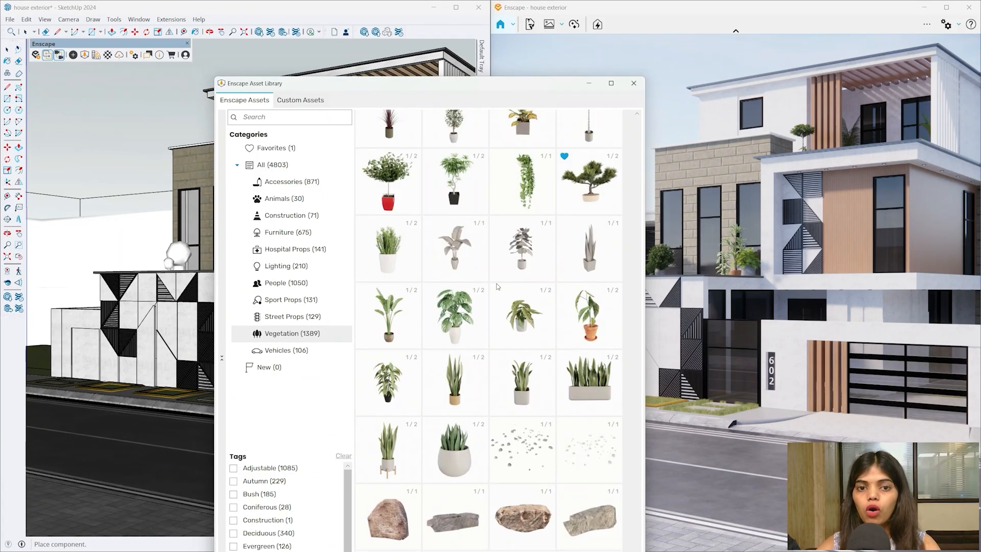
scroll(527, 266, up, 2)
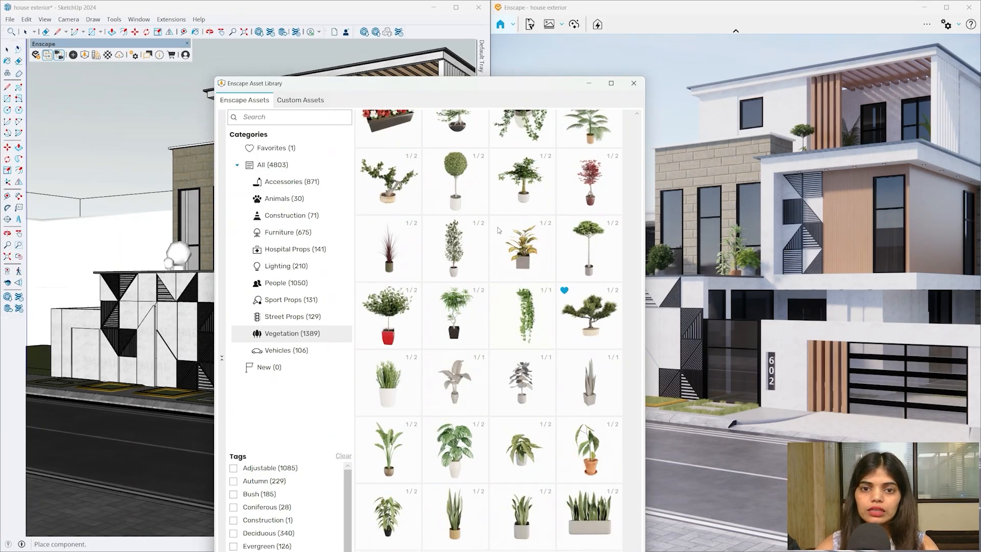
scroll(499, 230, up, 1)
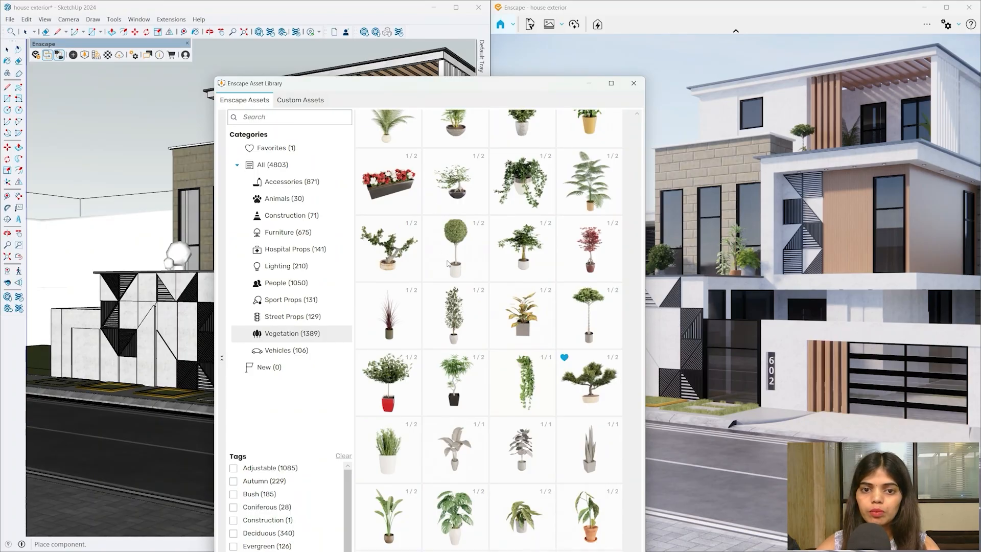
scroll(444, 258, up, 2)
click(392, 268)
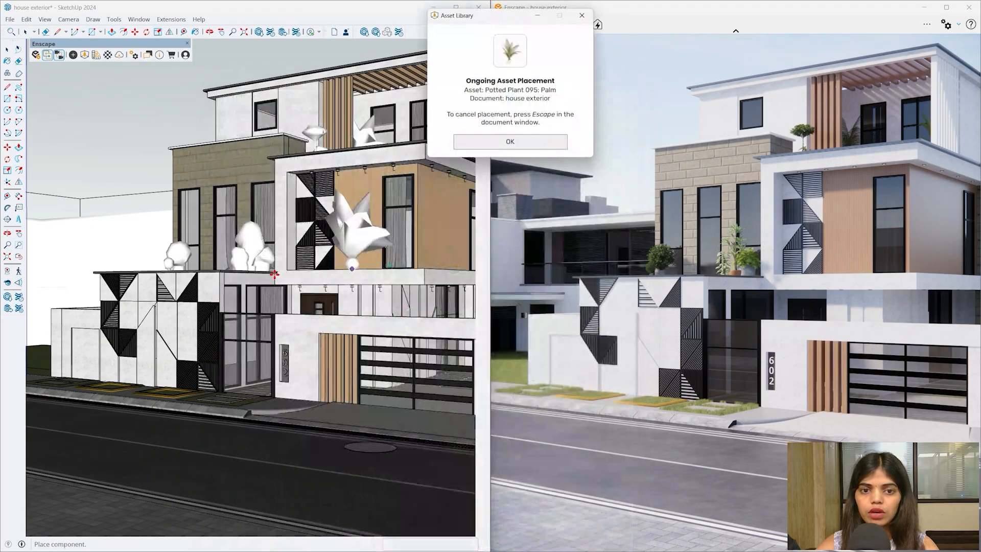
scroll(143, 295, up, 8)
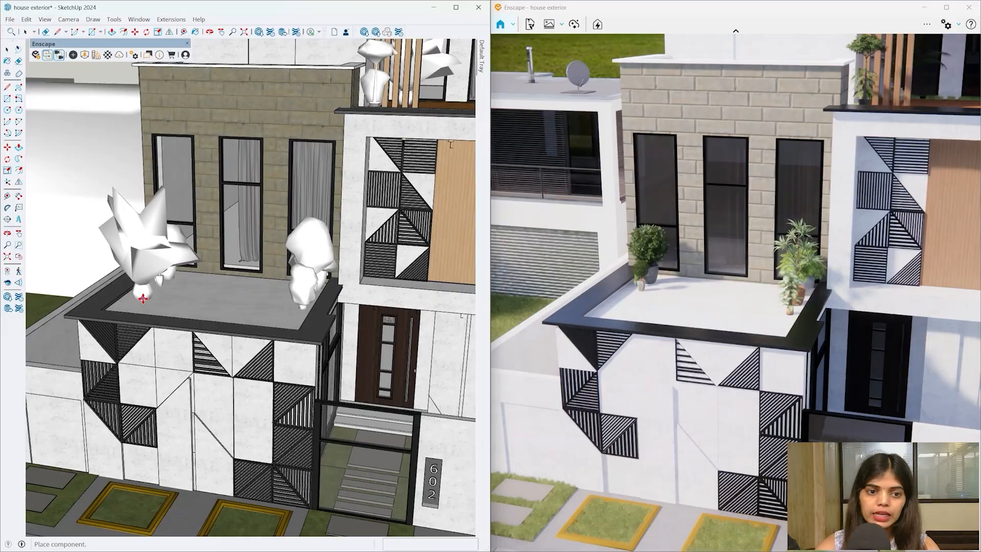
middle_drag(143, 298, 204, 296)
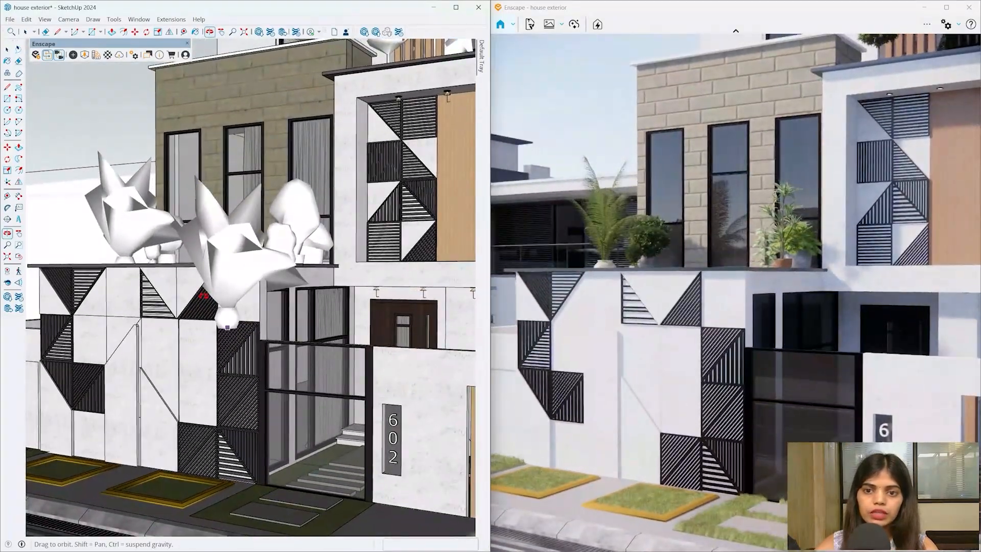
key(Escape)
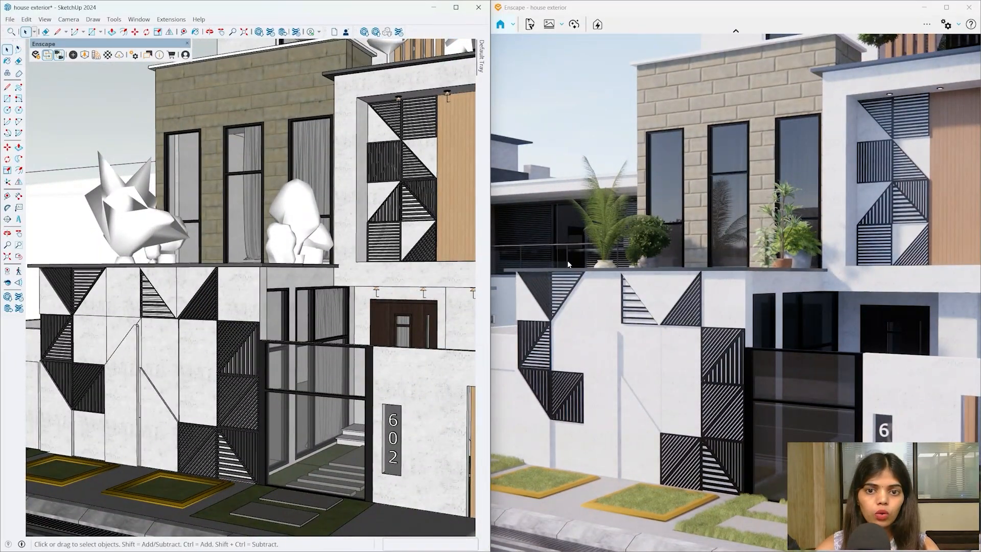
- Add Potted Plant 093: Croton along the front terrace edge
click(86, 56)
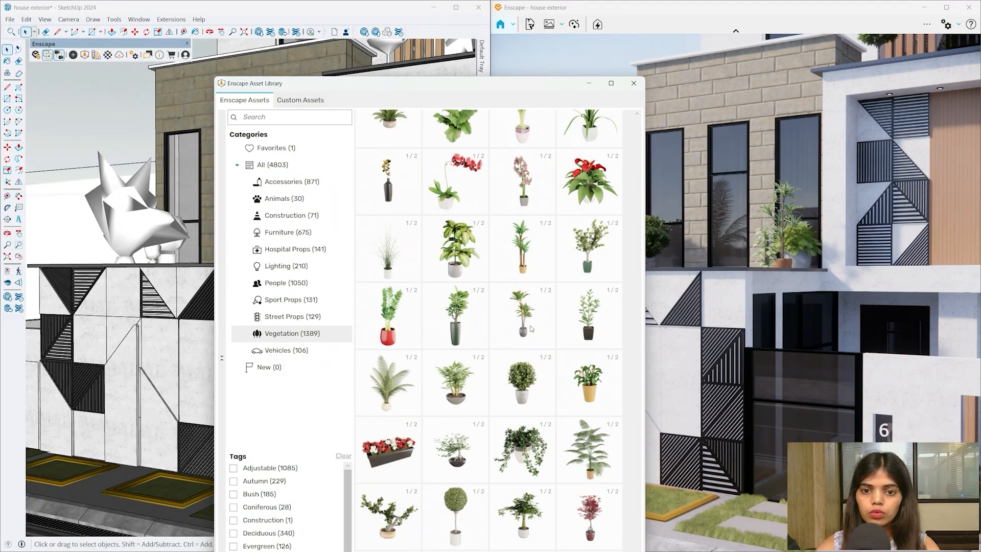
click(529, 334)
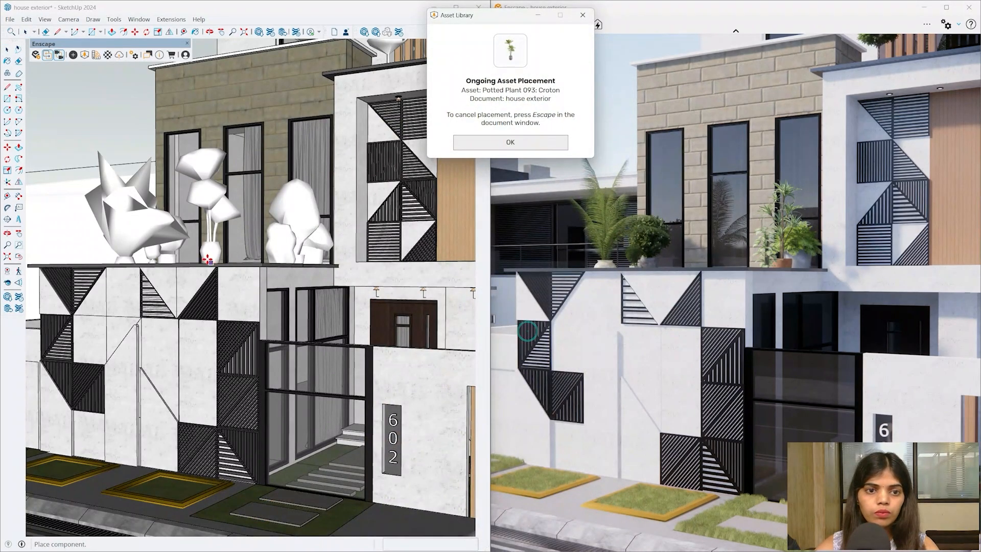
mouse_move(172, 244)
middle_down()
mouse_move(183, 327)
mouse_move(87, 301)
middle_up()
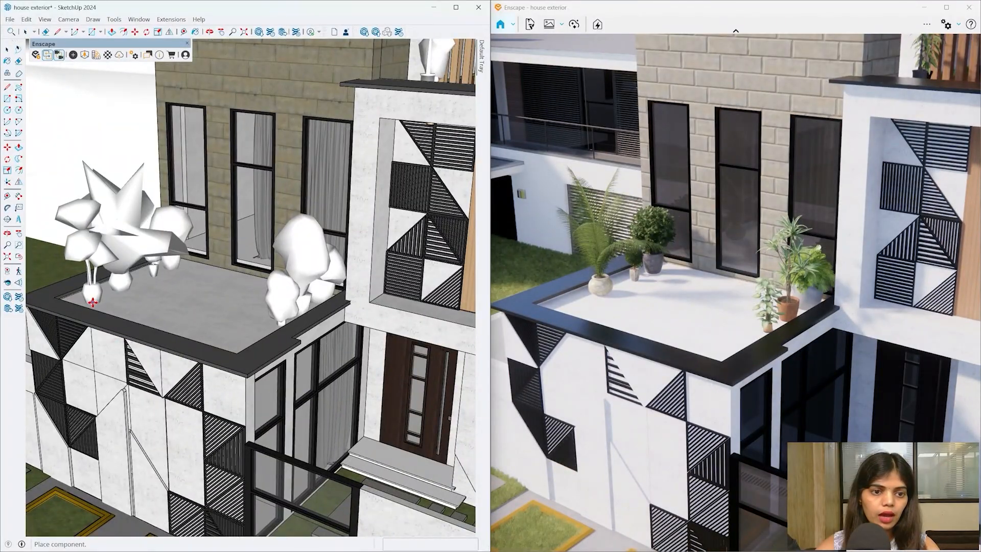
mouse_move(235, 397)
middle_down()
mouse_move(240, 248)
mouse_move(222, 255)
mouse_move(238, 257)
middle_up()
- Zoom out and level the view so the street runs horizontally past the house and neighbouring houses
scroll(230, 308, down, 5)
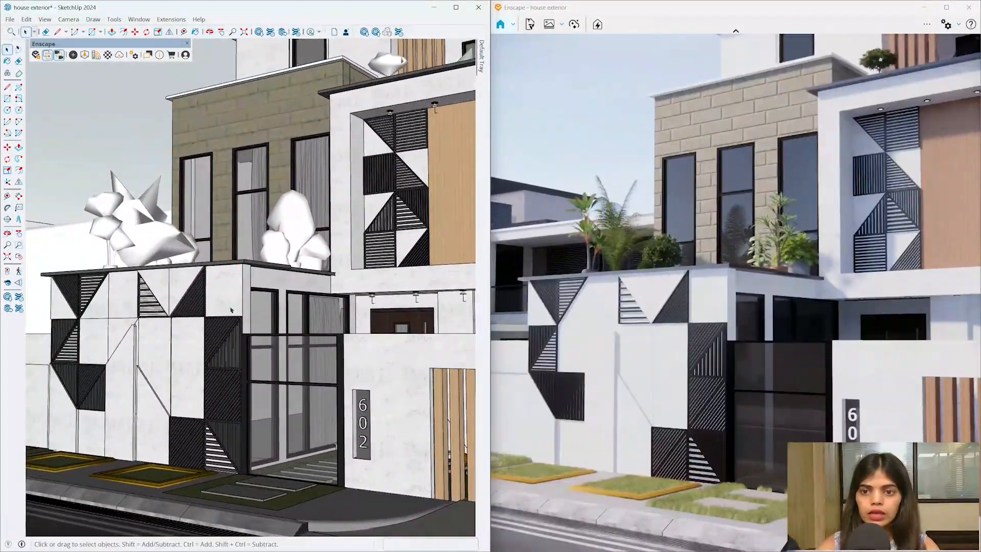
scroll(218, 359, down, 5)
mouse_move(348, 374)
middle_down()
mouse_move(361, 482)
mouse_move(221, 388)
mouse_move(248, 358)
middle_up()
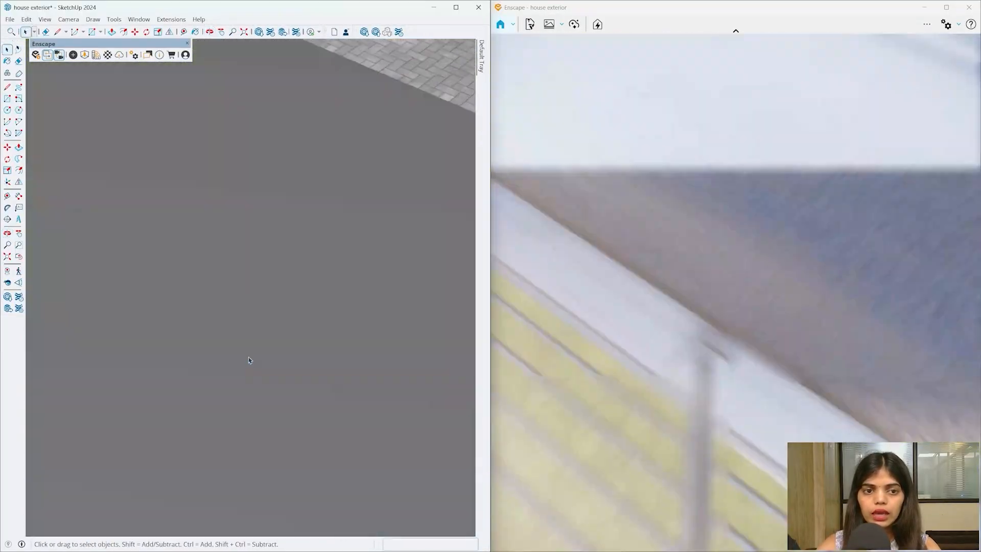
scroll(302, 298, down, 8)
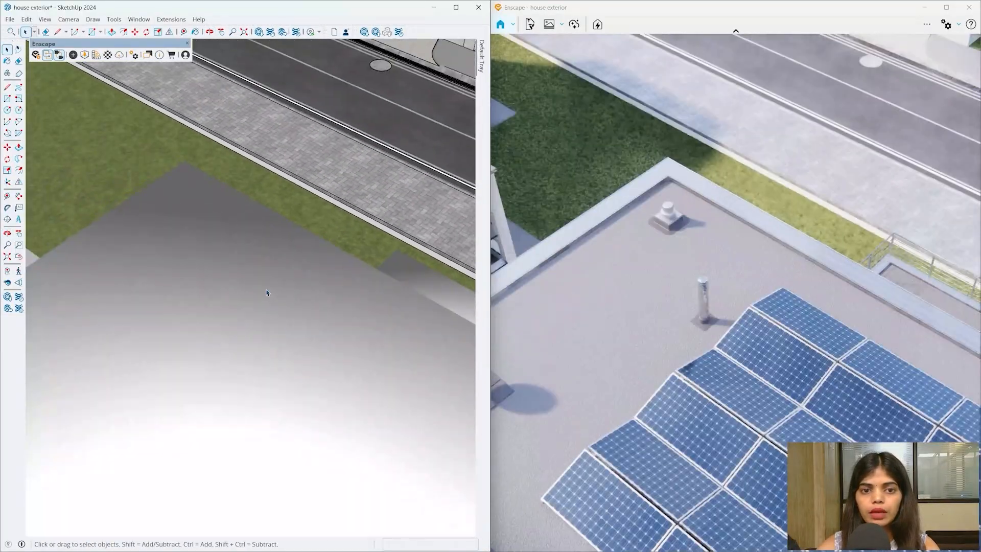
middle_drag(205, 380, 200, 391)
scroll(201, 391, down, 5)
scroll(348, 148, up, 10)
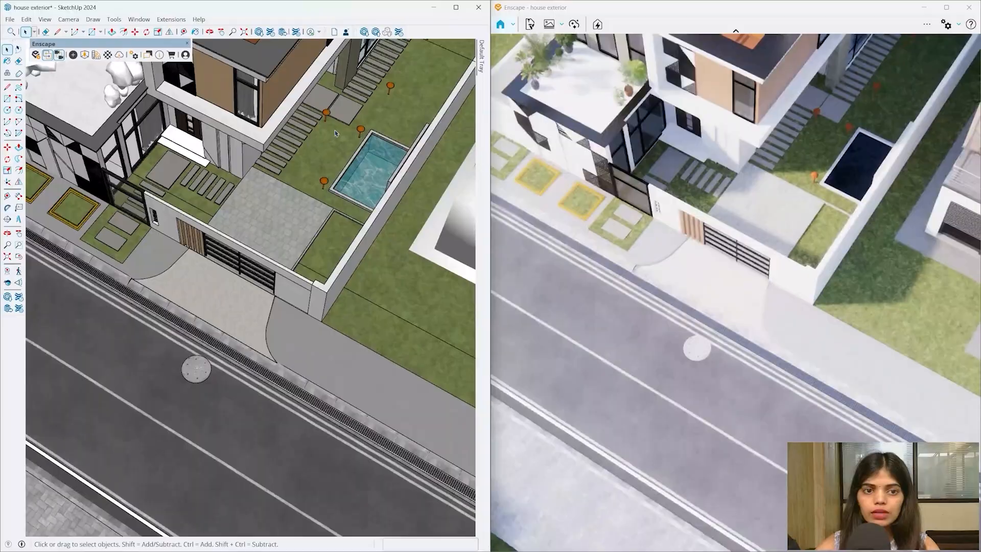
scroll(308, 203, down, 4)
scroll(128, 176, up, 4)
scroll(227, 204, down, 4)
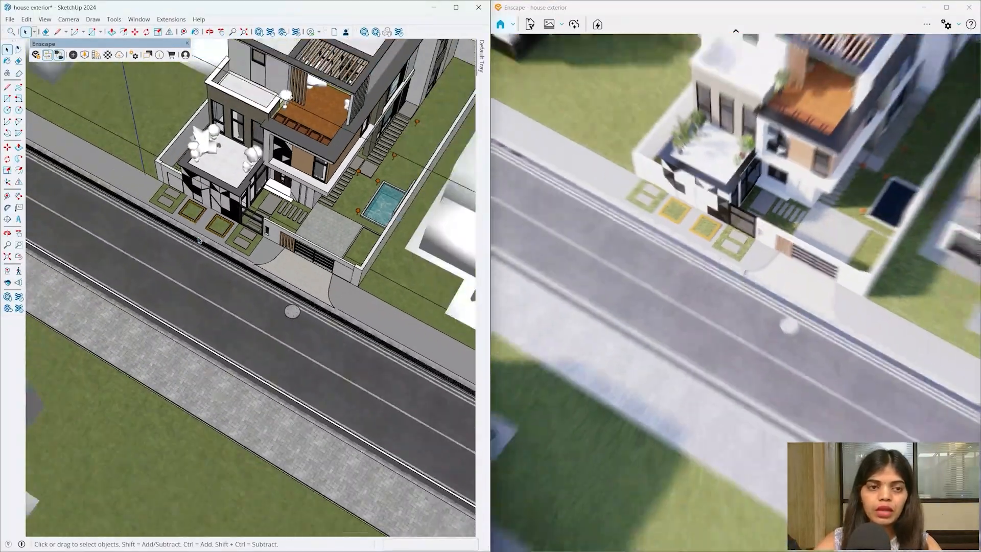
middle_drag(235, 212, 331, 197)
scroll(331, 198, down, 4)
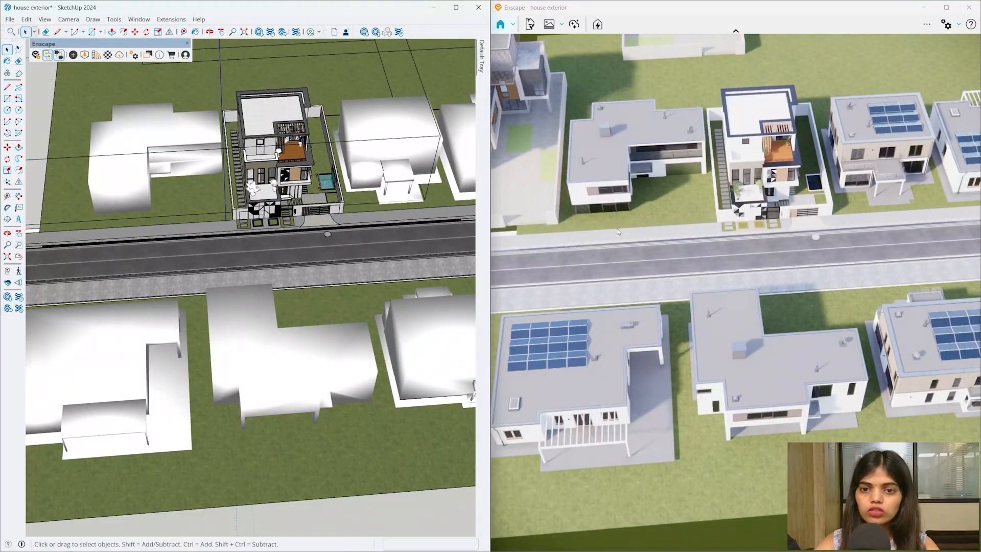
- Browse the Vegetation hedges in the Asset Library and pick Hedge 002: English Laurel
click(84, 55)
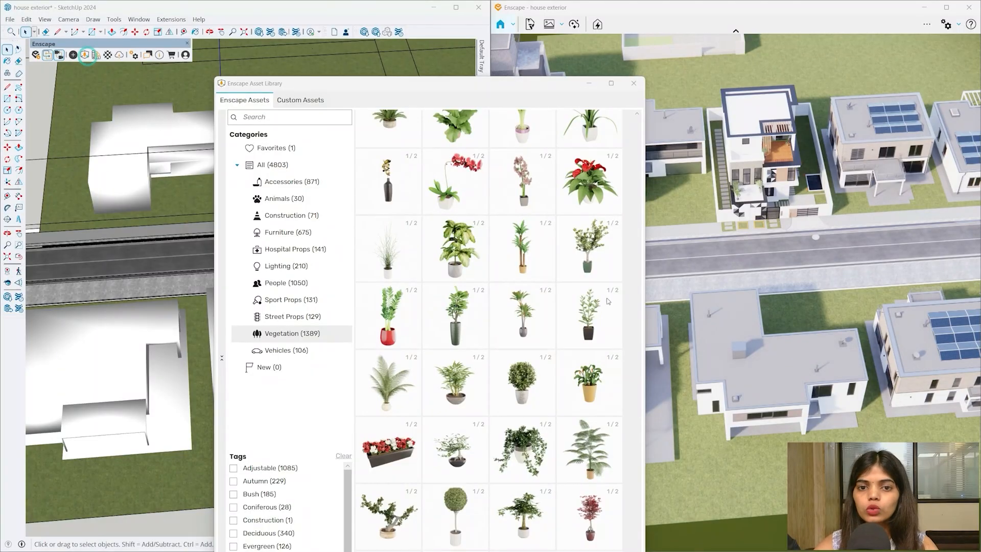
scroll(608, 301, down, 15)
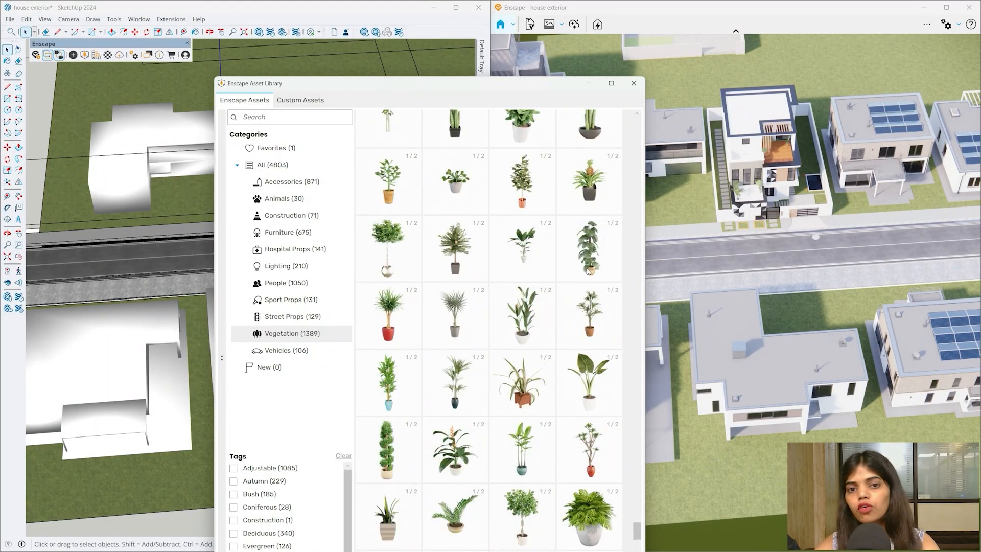
scroll(588, 271, up, 10)
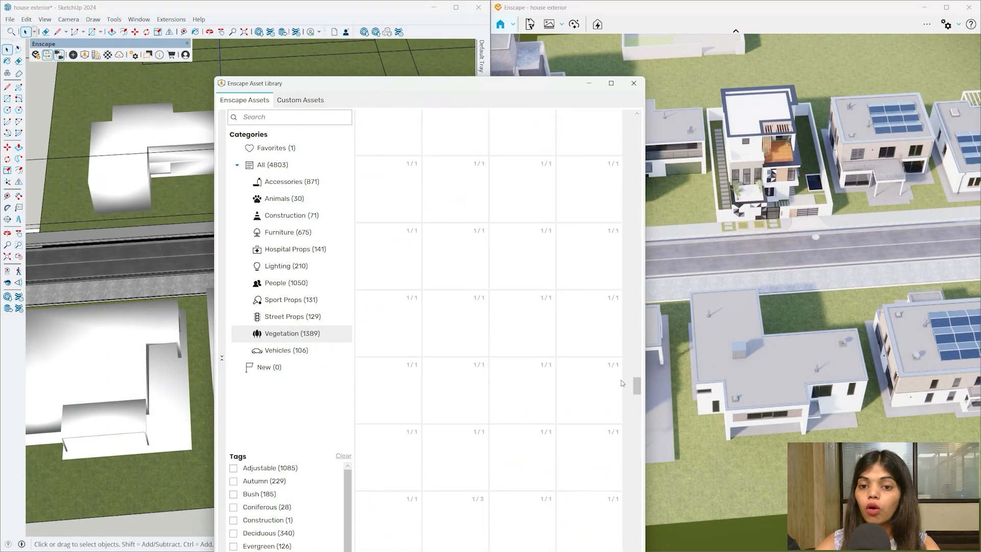
scroll(564, 378, down, 5)
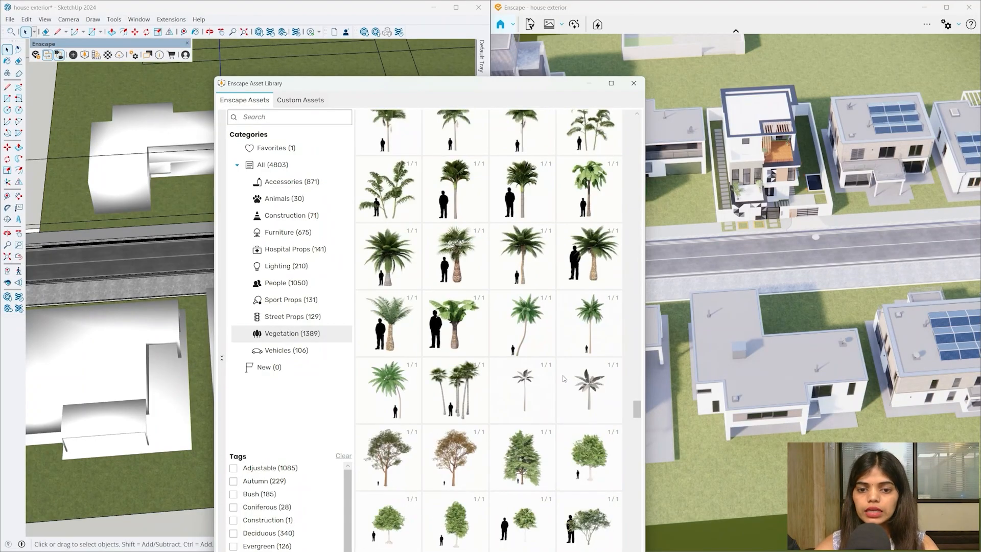
scroll(564, 378, down, 8)
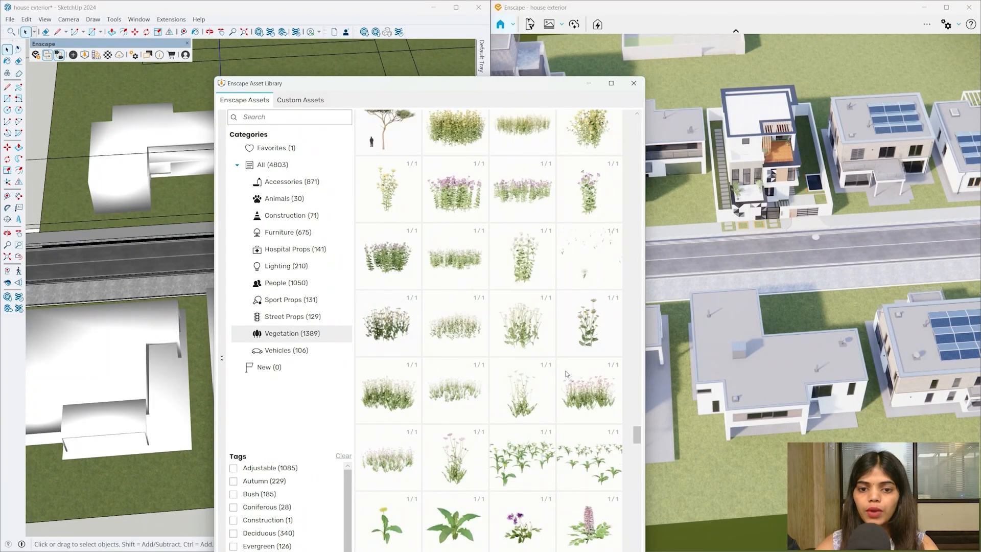
scroll(565, 376, down, 8)
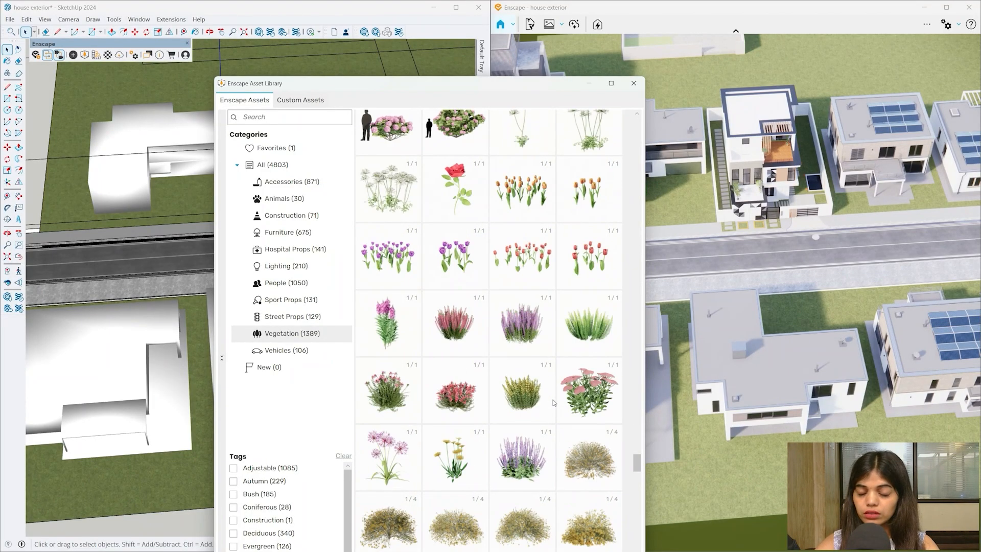
scroll(554, 401, down, 8)
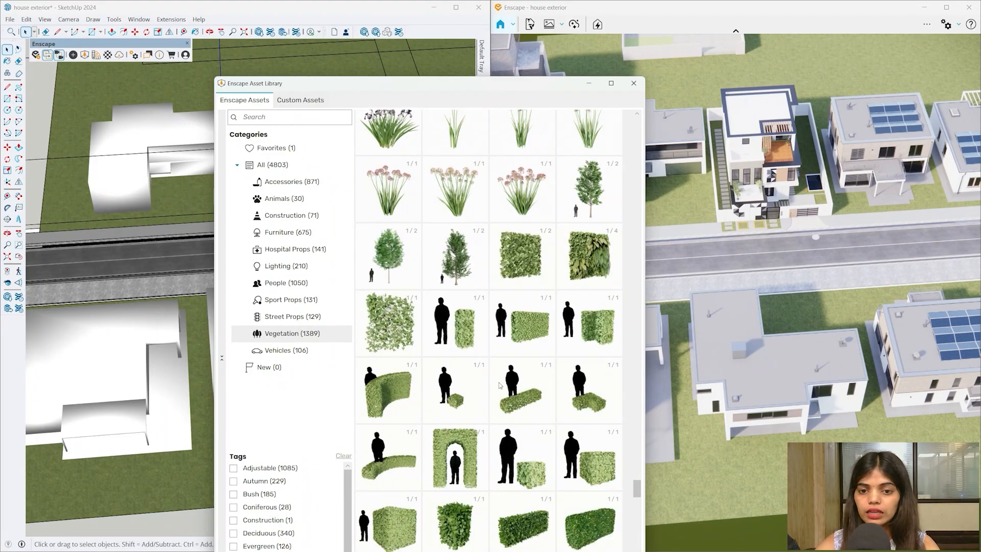
scroll(529, 383, down, 1)
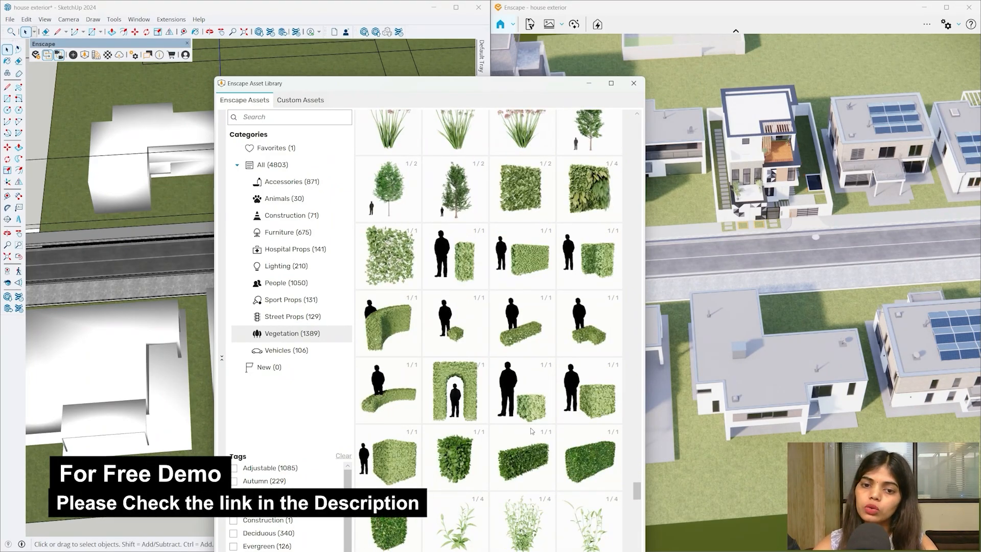
mouse_move(526, 451)
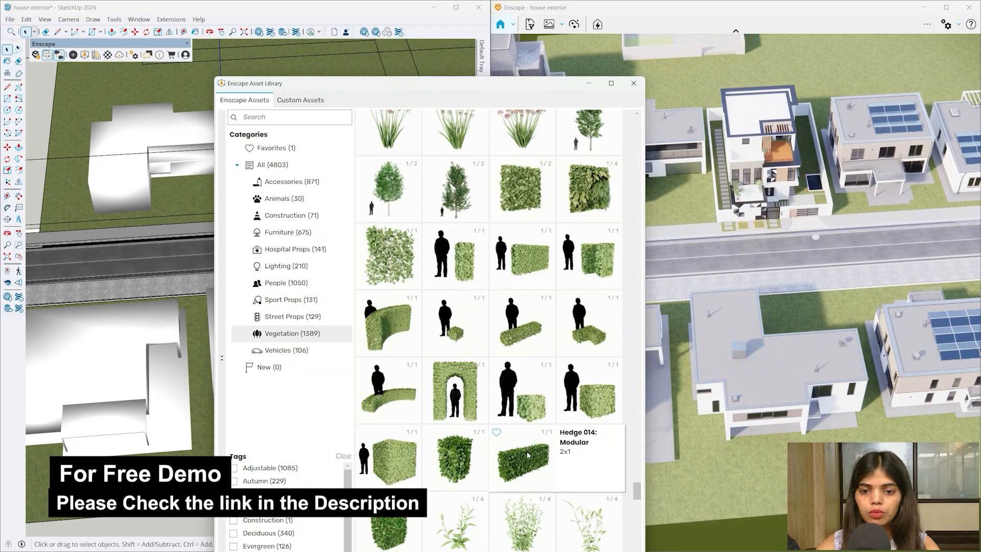
click(535, 266)
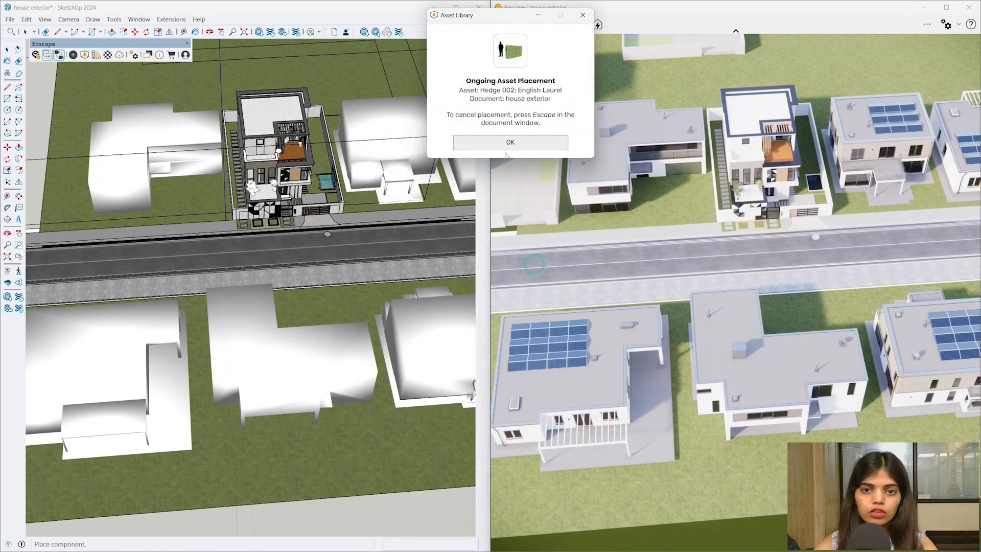
- Place an English Laurel hedge on the garden's street edge and copy it beside the original
scroll(197, 223, up, 6)
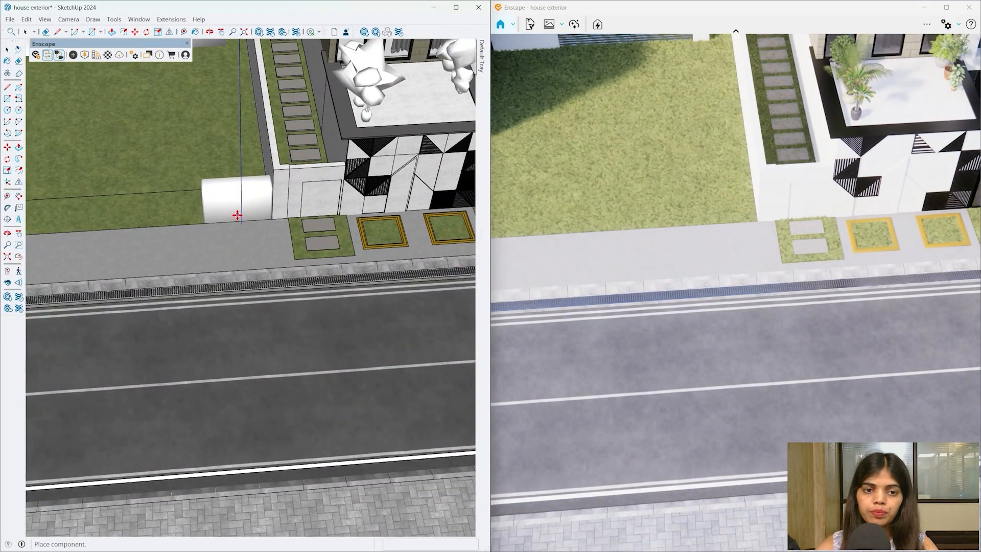
click(239, 214)
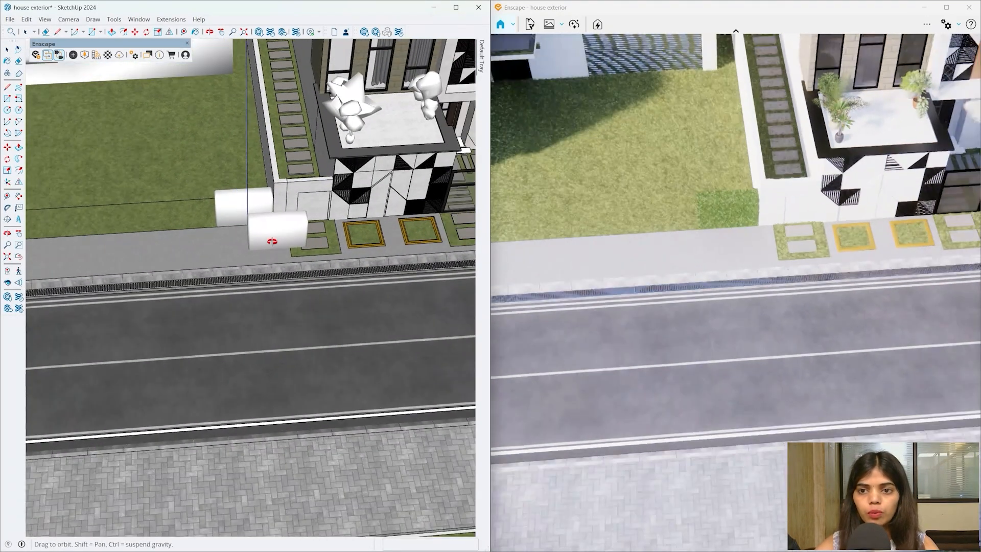
middle_drag(265, 228, 168, 179)
key(Escape)
scroll(250, 201, up, 2)
click(250, 201)
scroll(250, 201, up, 2)
middle_drag(248, 199, 292, 243)
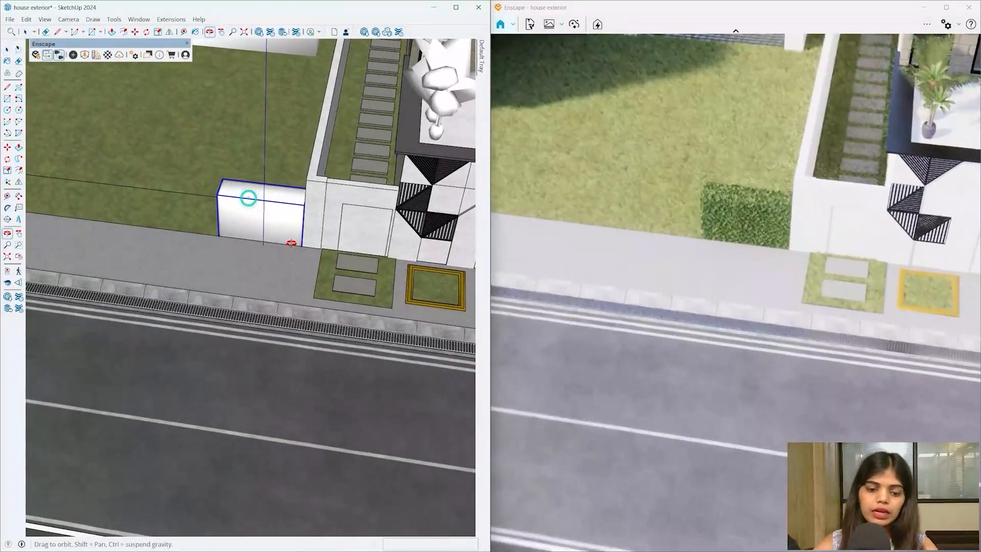
scroll(300, 250, up, 1)
click(301, 247)
key(ctrl)
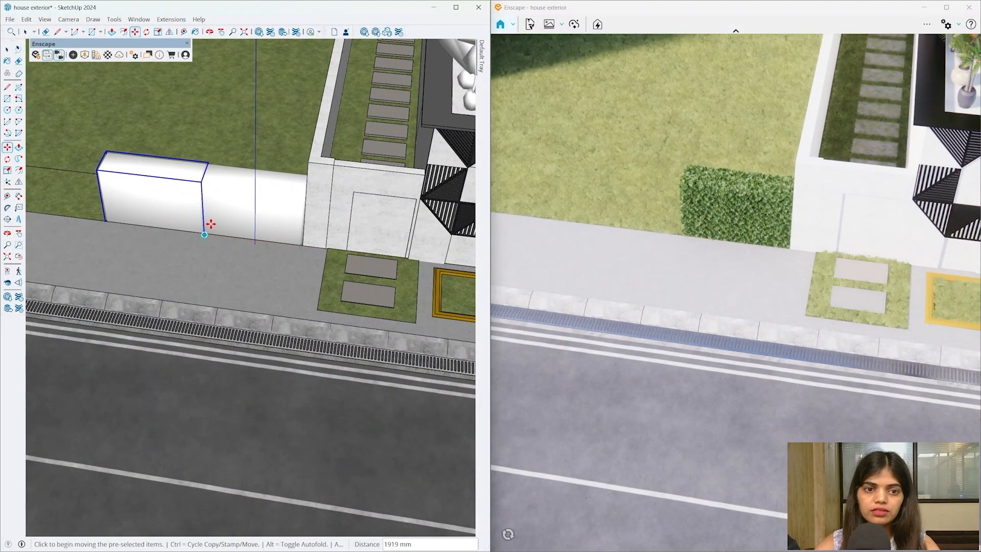
click(218, 210)
key(space)
- Repeat the hedge copy ten times (x10) to form a row along the road
double_click(184, 198)
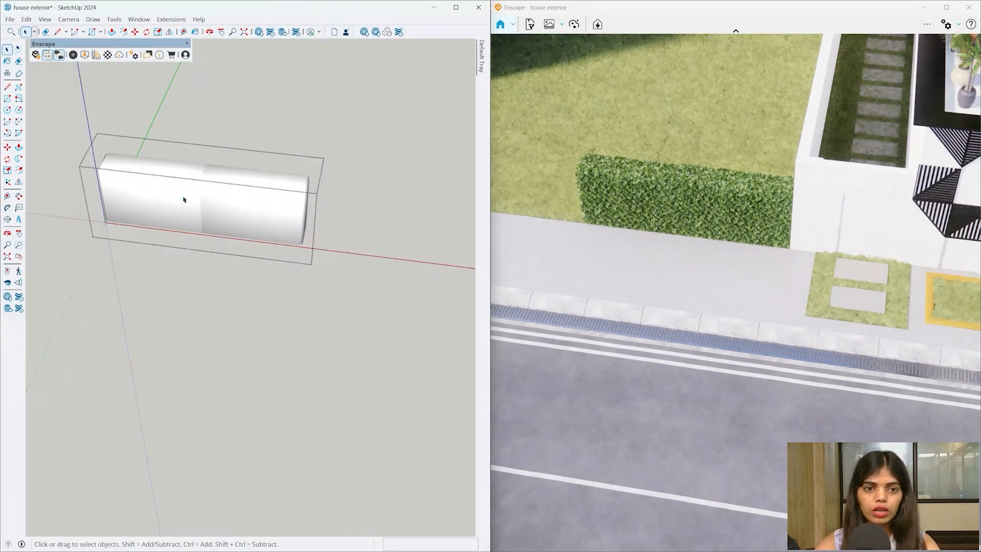
click(183, 197)
middle_drag(280, 243, 302, 257)
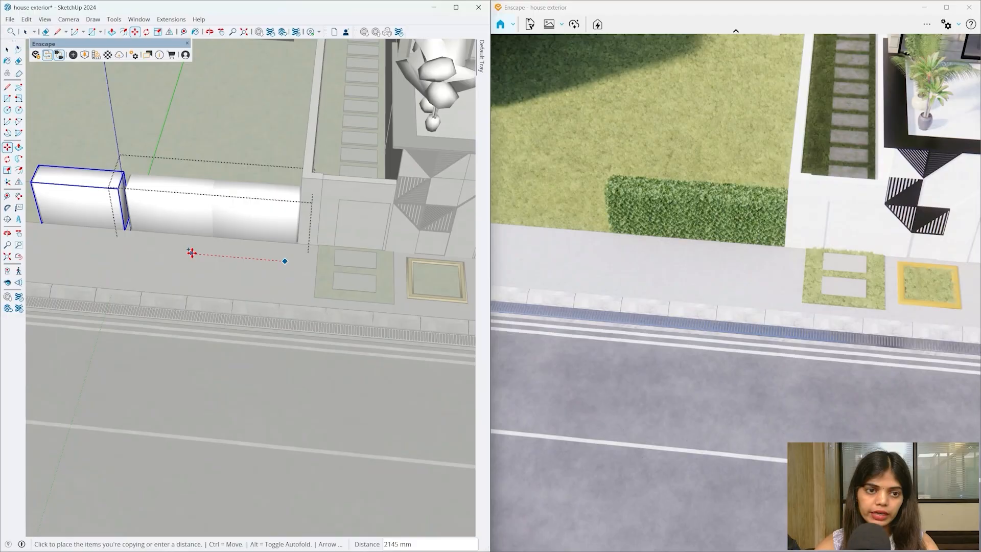
key(Escape)
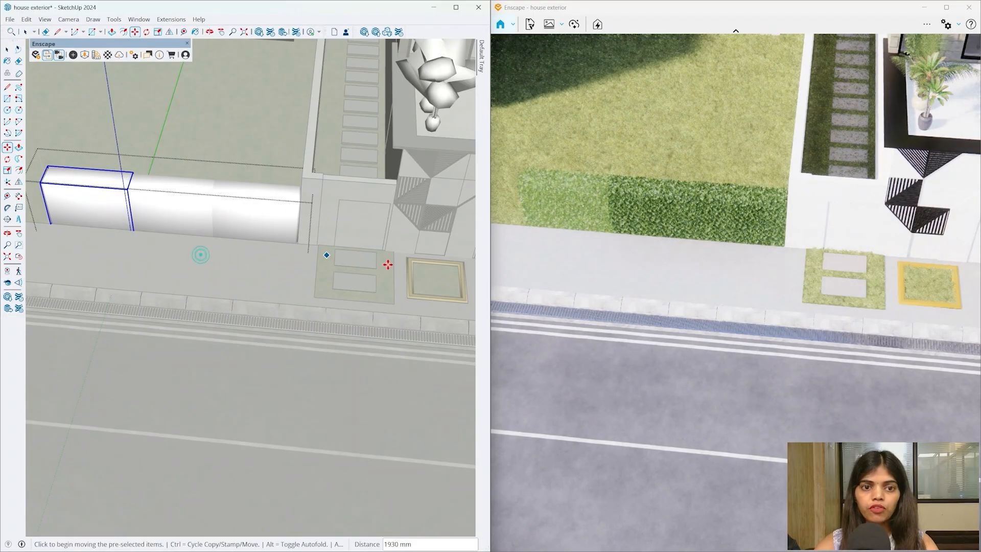
scroll(393, 260, down, 5)
scroll(392, 260, down, 3)
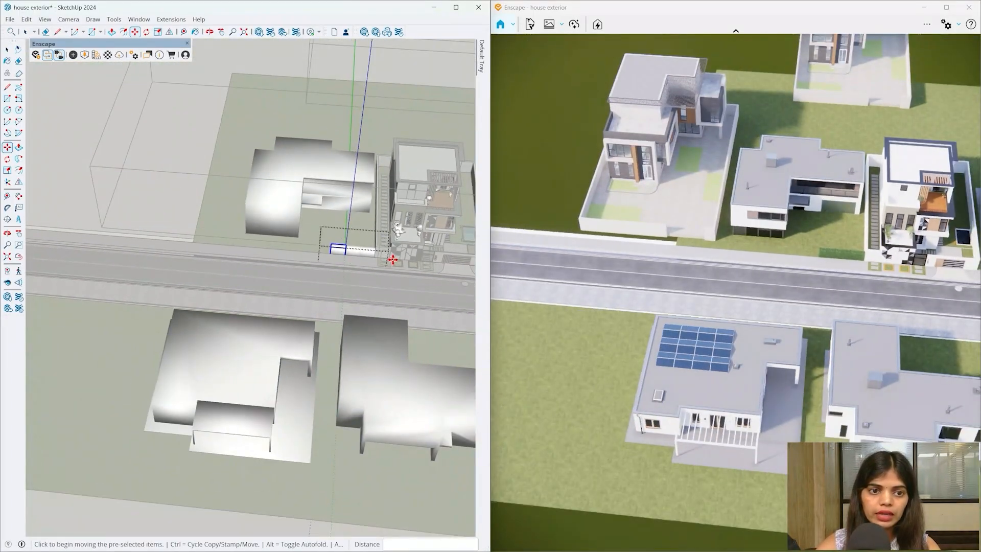
key(Return)
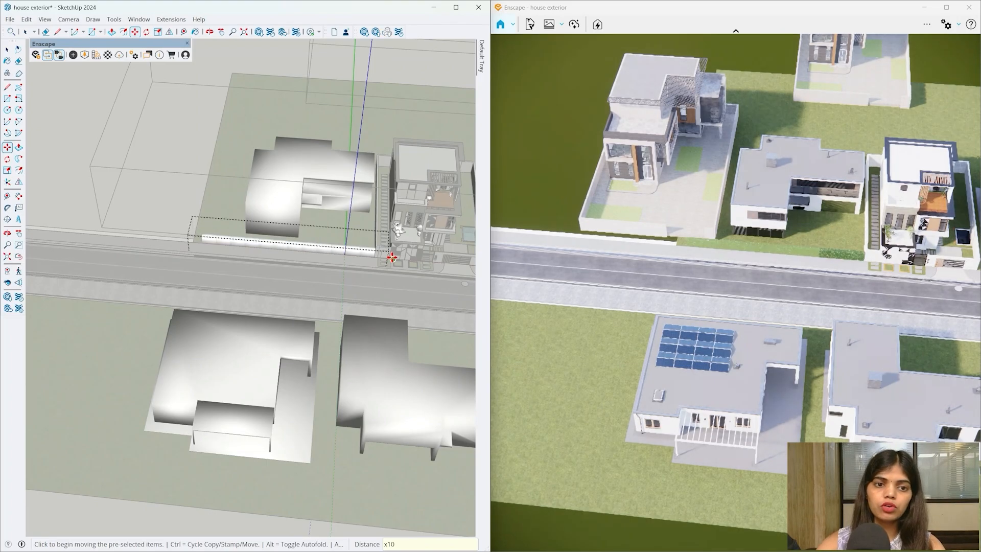
mouse_move(392, 257)
middle_down()
mouse_move(314, 328)
mouse_move(186, 164)
mouse_move(237, 121)
mouse_move(311, 333)
mouse_move(169, 269)
middle_up()
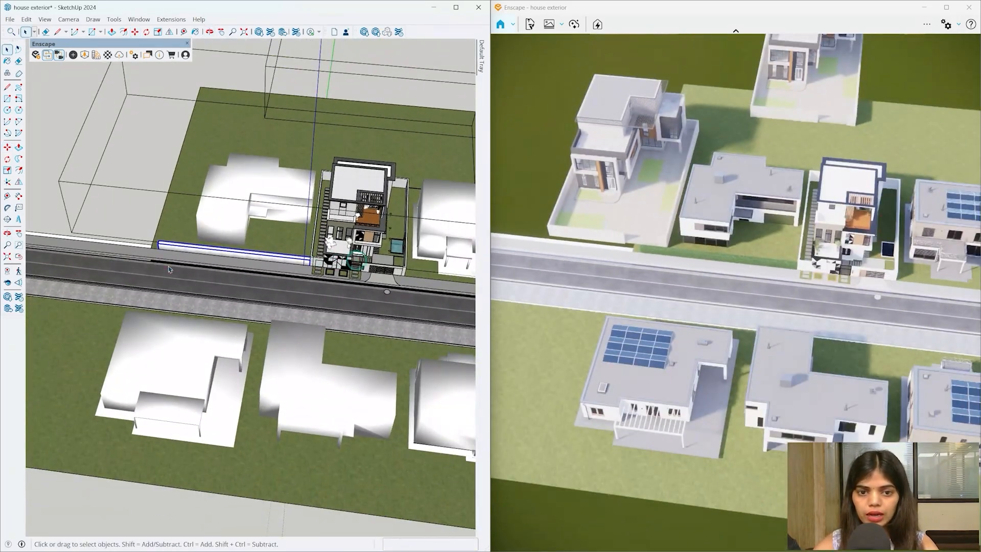
scroll(166, 260, up, 3)
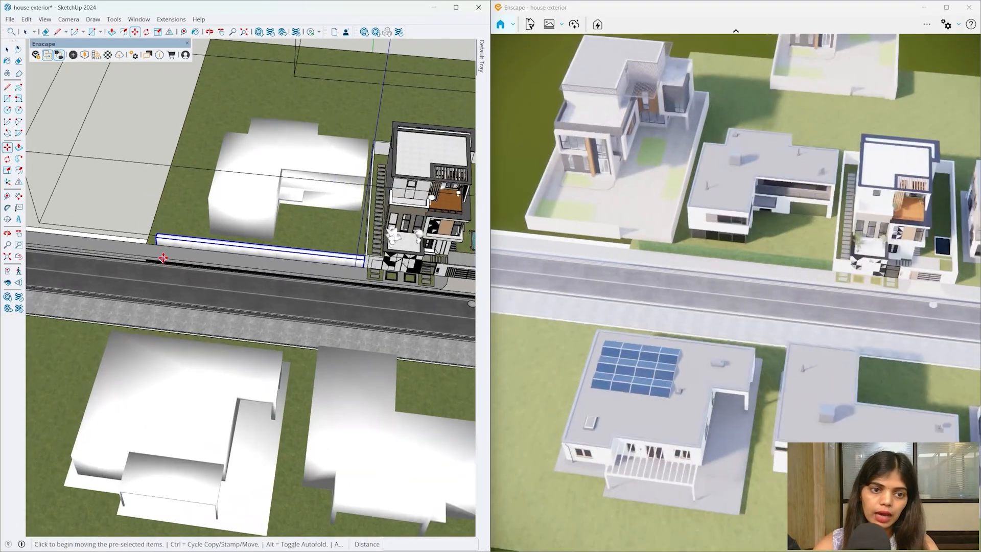
- Copy one hedge past the gate and set it tight against the boundary wall
key(ctrl)
click(156, 248)
scroll(156, 248, down, 2)
scroll(392, 281, up, 2)
scroll(434, 282, up, 2)
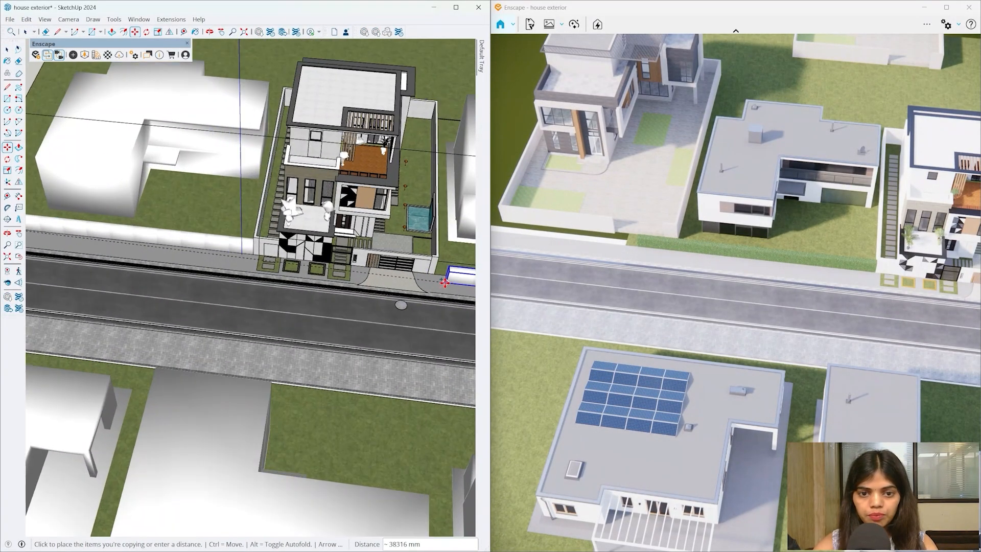
click(438, 280)
scroll(444, 275, up, 3)
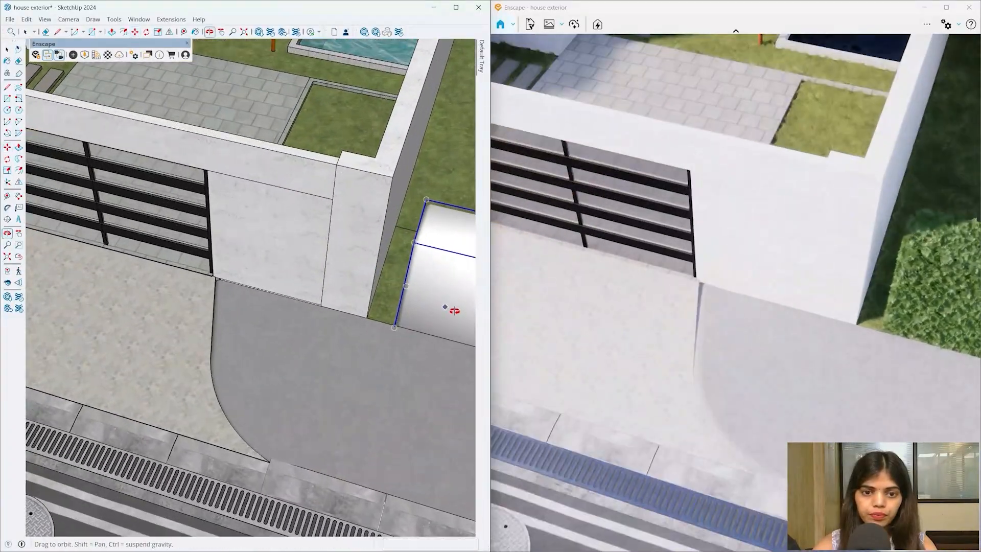
scroll(411, 265, up, 2)
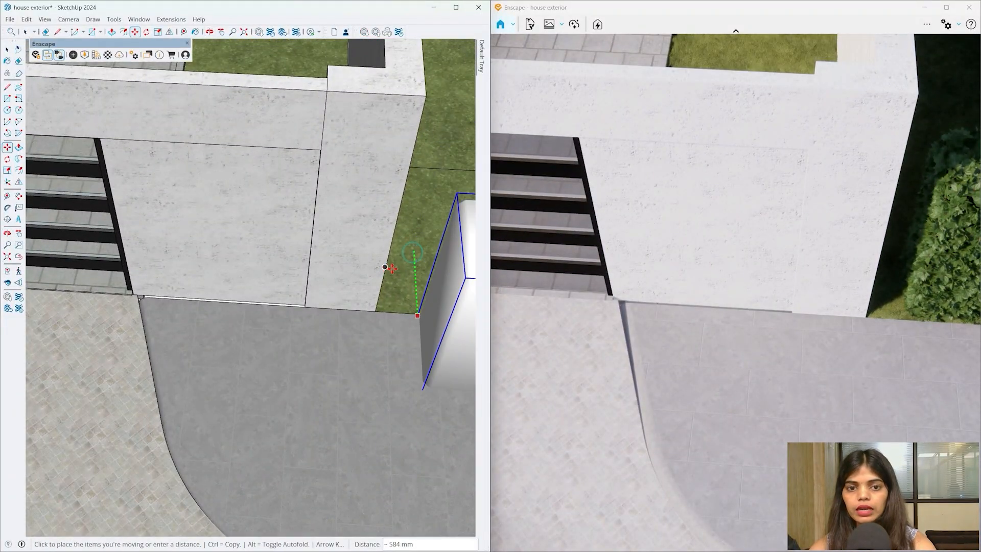
middle_drag(392, 268, 256, 255)
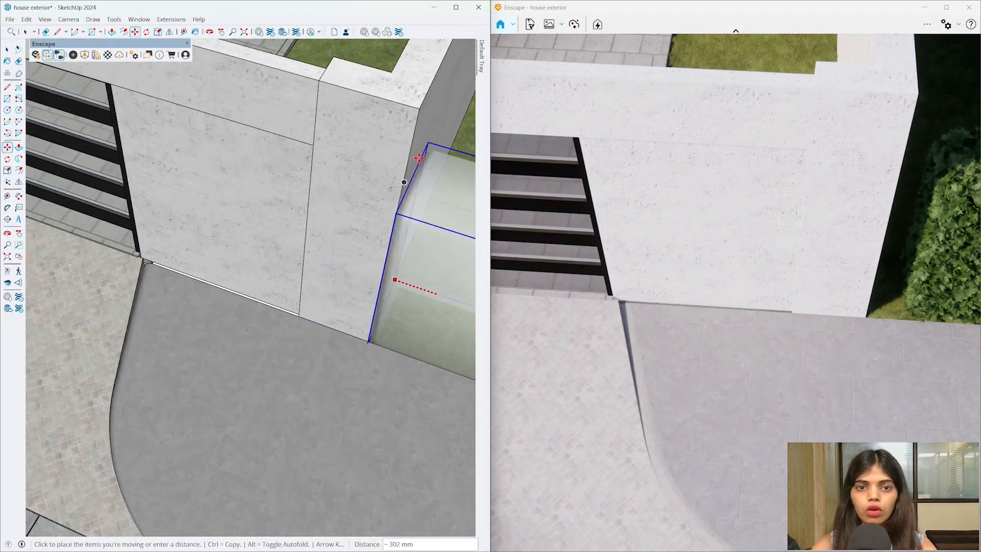
click(416, 112)
key(space)
click(306, 250)
- Orbit down to a street-level view of the hedges along the front wall
scroll(266, 281, down, 6)
mouse_move(207, 387)
middle_down()
mouse_move(221, 183)
mouse_move(173, 129)
mouse_move(131, 146)
mouse_move(33, 215)
mouse_move(62, 122)
mouse_move(339, 539)
middle_up()
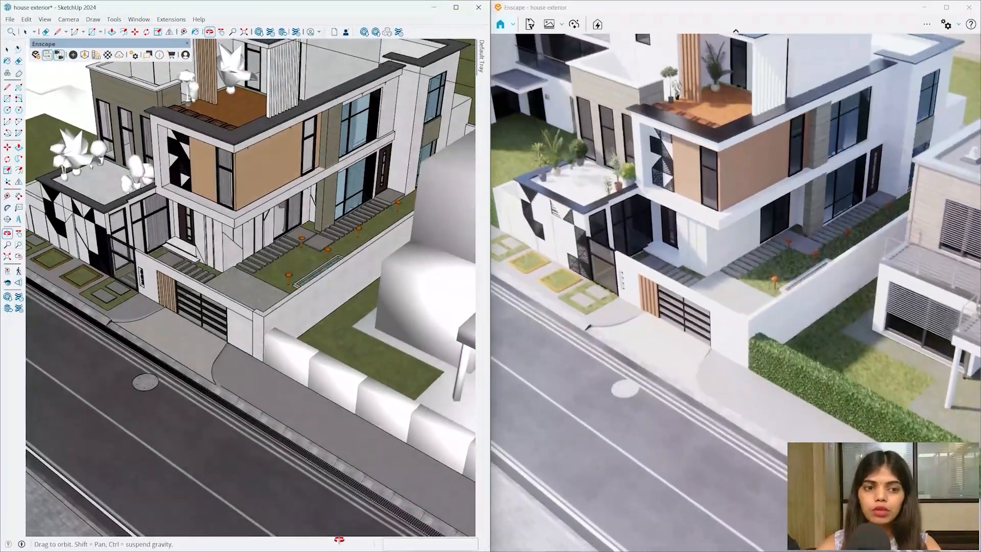
scroll(168, 267, up, 7)
mouse_move(160, 267)
middle_down()
mouse_move(201, 103)
mouse_move(169, 90)
mouse_move(189, 255)
mouse_move(286, 314)
mouse_move(208, 249)
middle_up()
scroll(190, 278, down, 7)
- Place Evergreen Tree 069: Prickly Tea-Tree in the front yard and enlarge it with the S scale tool
click(84, 54)
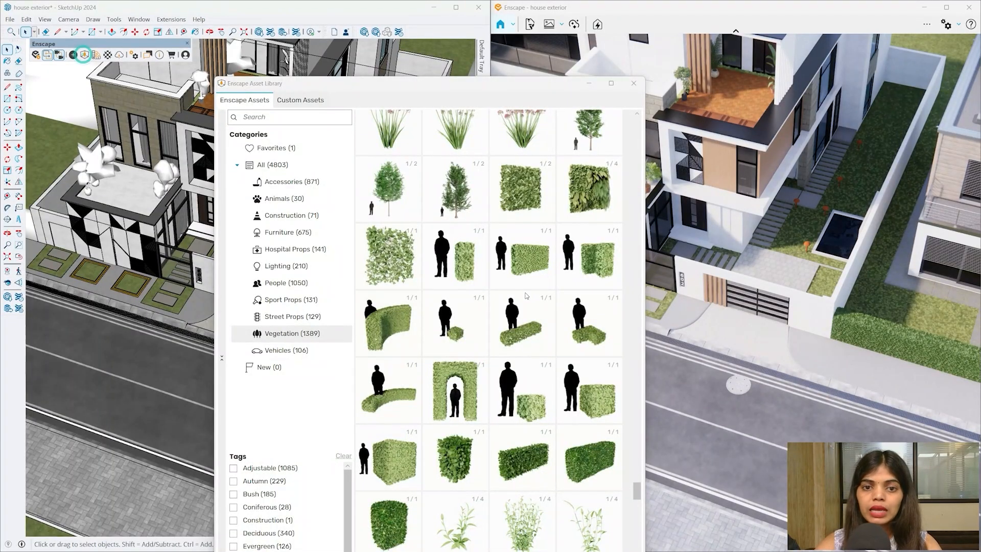
scroll(526, 295, up, 15)
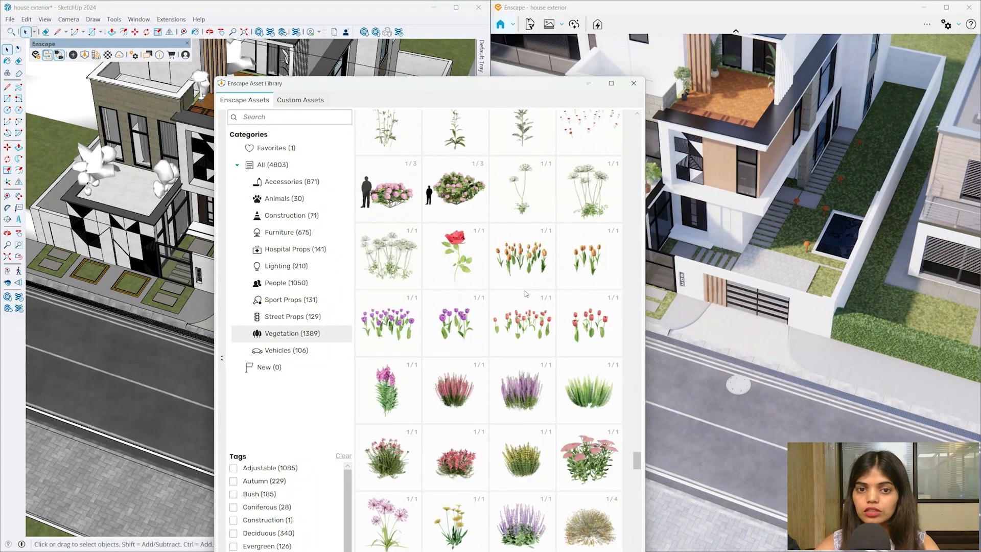
scroll(525, 292, up, 15)
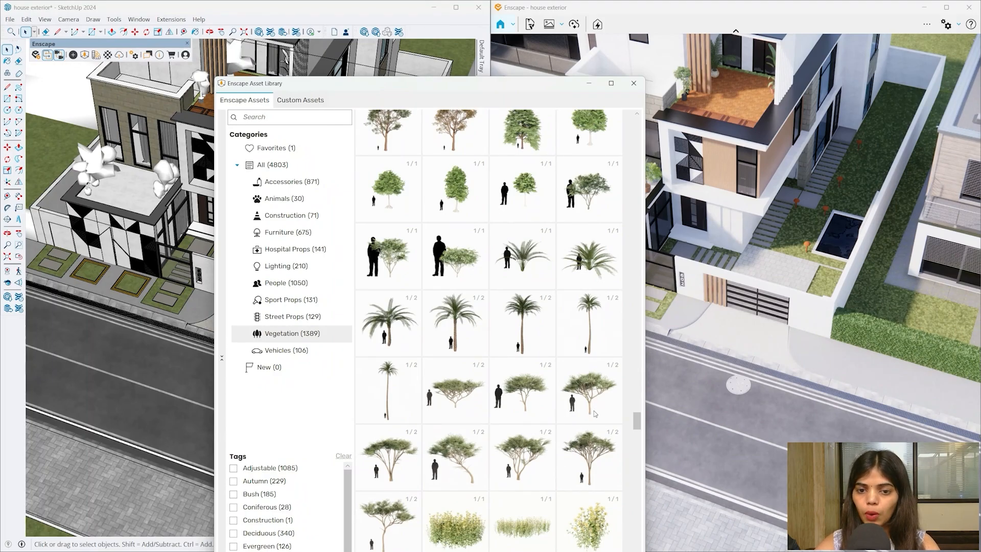
scroll(539, 392, up, 2)
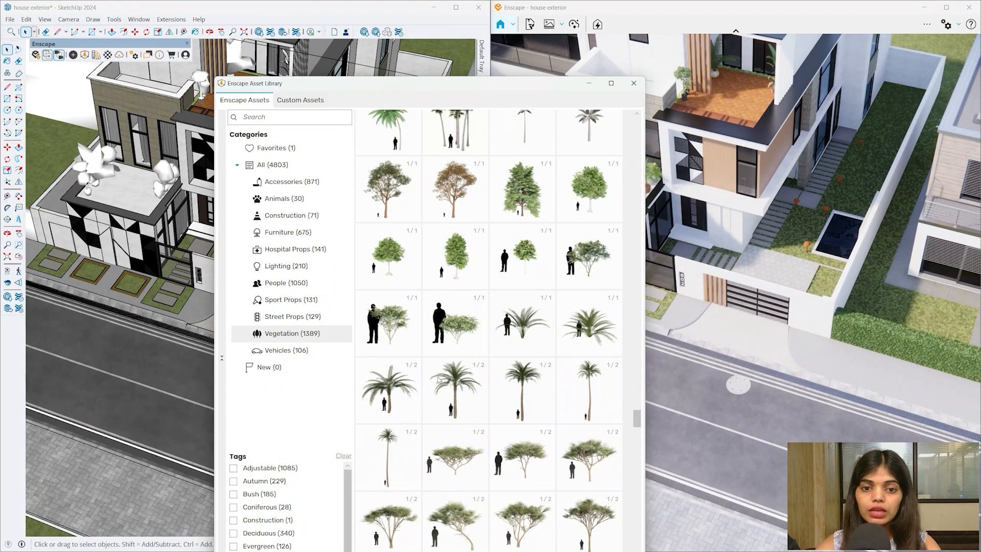
click(390, 343)
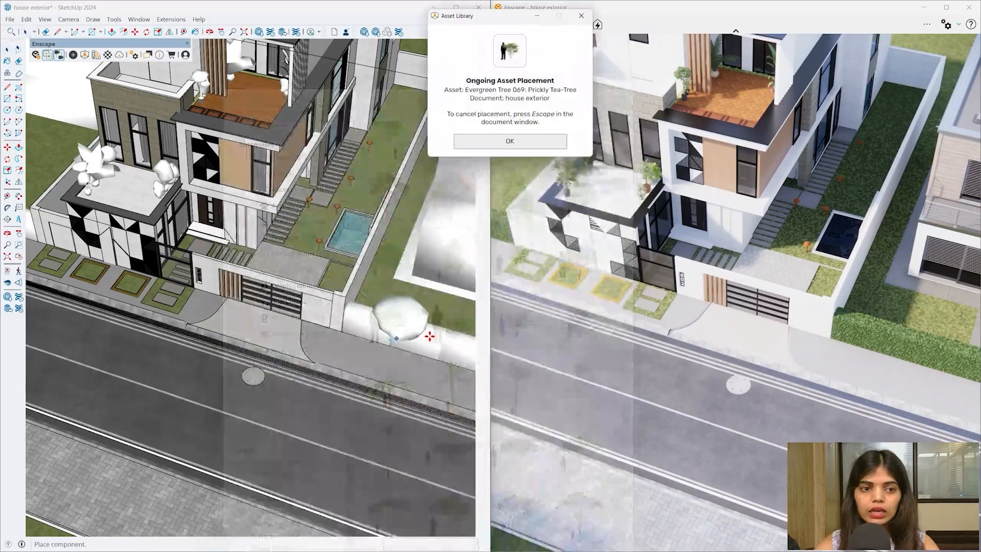
scroll(210, 333, down, 4)
middle_drag(212, 333, 286, 353)
scroll(55, 329, up, 4)
scroll(131, 303, up, 2)
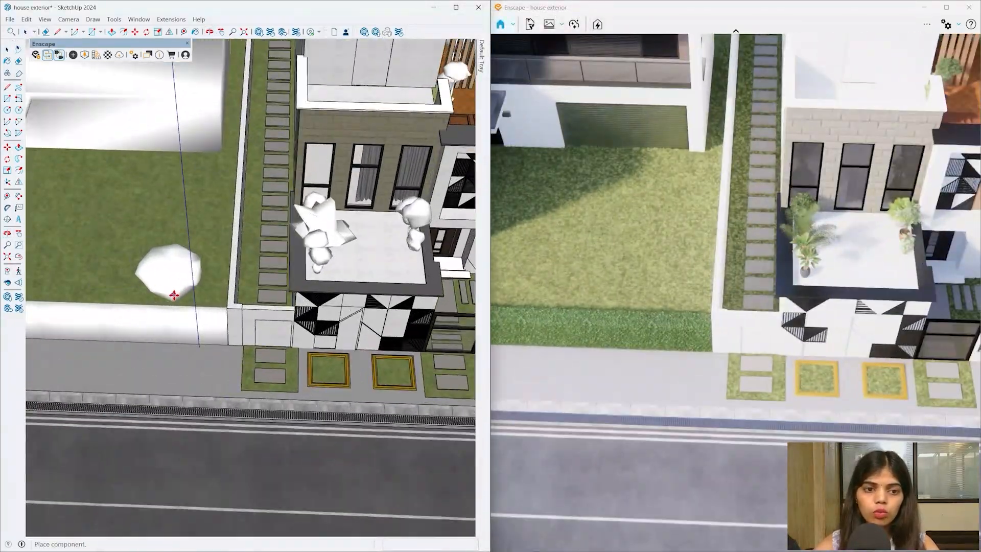
mouse_move(182, 297)
middle_down()
mouse_move(207, 306)
mouse_move(94, 125)
mouse_move(123, 60)
mouse_move(149, 211)
middle_up()
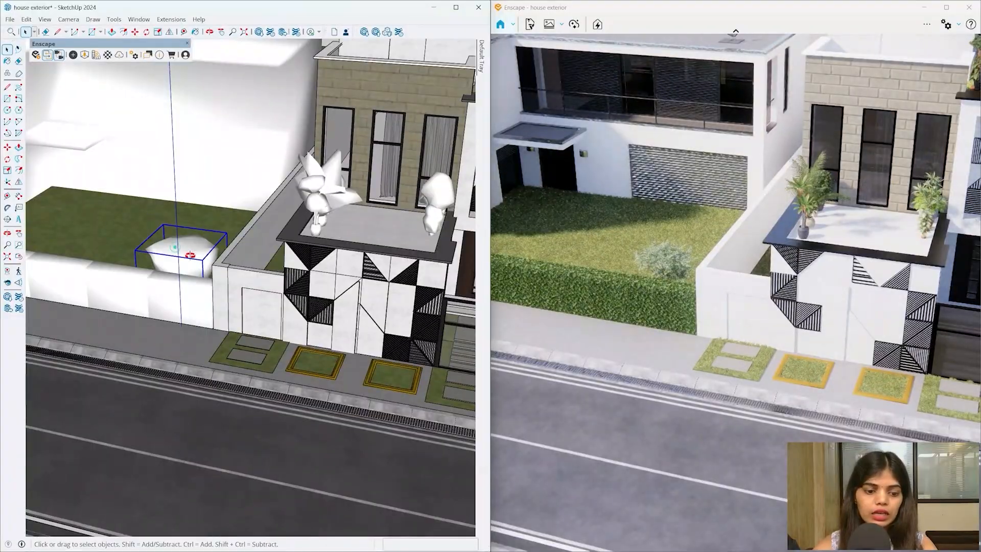
middle_drag(190, 254, 165, 224)
key(s)
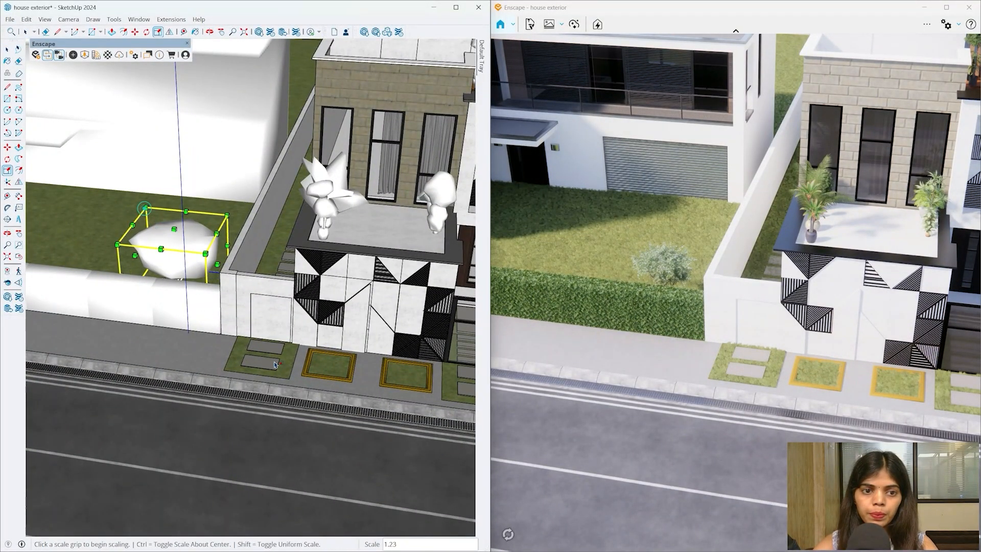
mouse_move(274, 364)
middle_down()
mouse_move(194, 278)
mouse_move(164, 213)
mouse_move(175, 232)
middle_up()
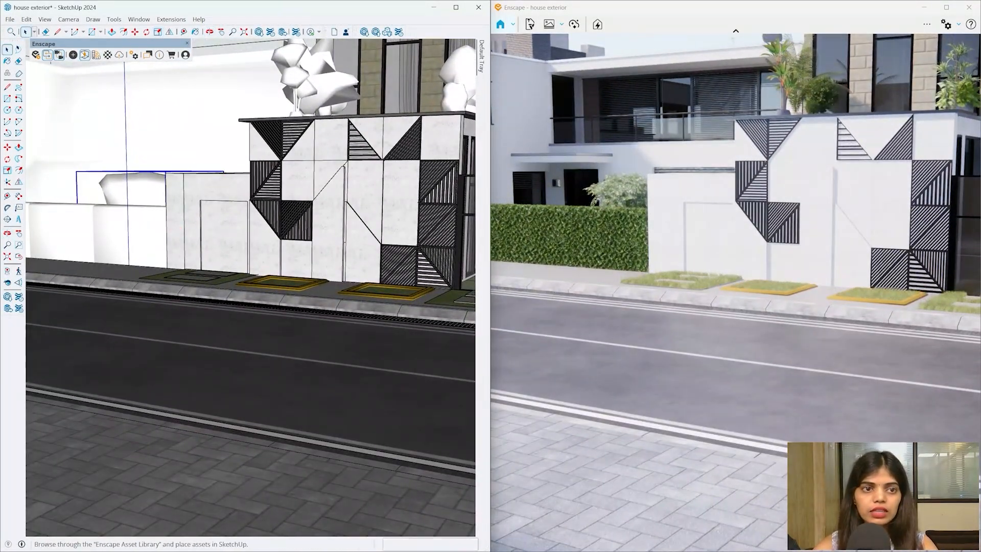
- Plant a palm tree from Vegetation in the front yard behind the hedge
click(84, 55)
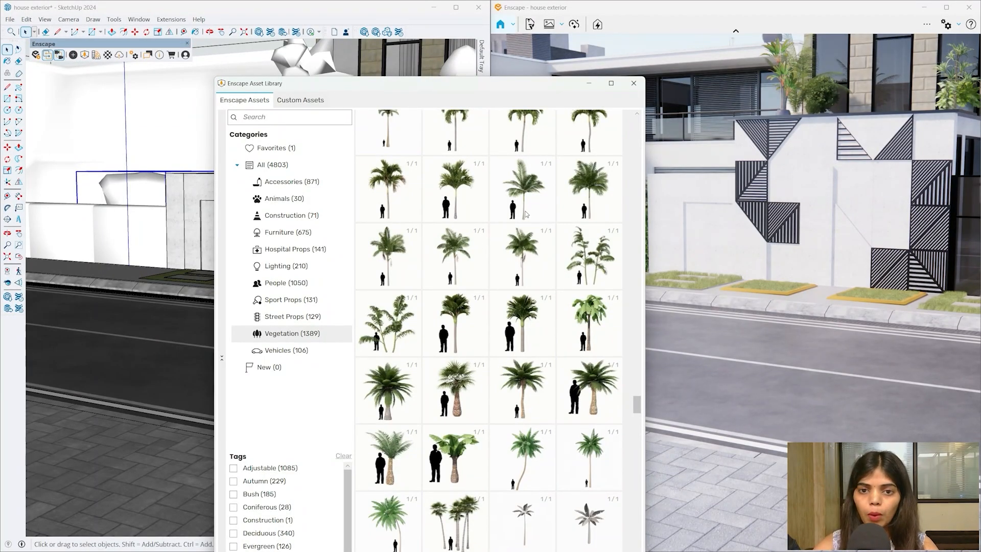
click(524, 212)
click(509, 145)
middle_drag(296, 190, 506, 350)
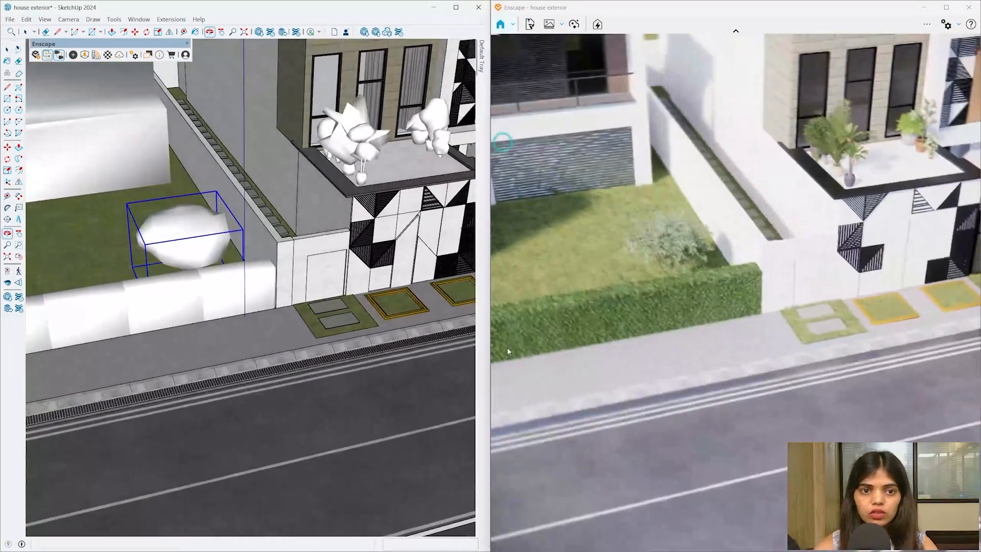
scroll(397, 337, down, 3)
scroll(332, 315, down, 4)
scroll(239, 255, up, 3)
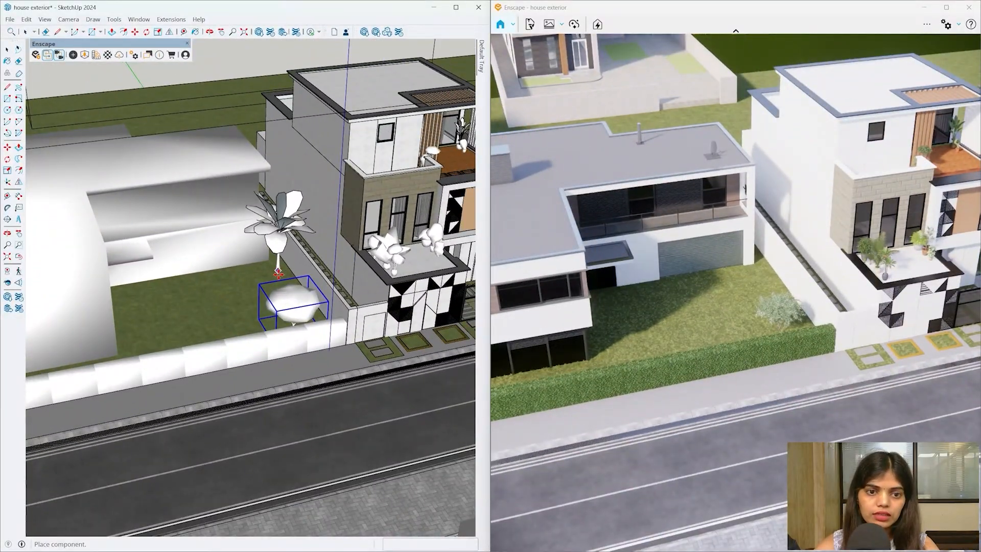
click(280, 276)
mouse_move(279, 275)
middle_down()
mouse_move(114, 261)
mouse_move(109, 198)
mouse_move(101, 275)
middle_up()
scroll(265, 236, up, 5)
mouse_move(266, 234)
middle_down()
mouse_move(324, 217)
mouse_move(335, 190)
mouse_move(348, 189)
middle_up()
mouse_move(271, 307)
middle_down()
mouse_move(274, 295)
mouse_move(268, 314)
middle_up()
- Bring up Enscape's Visual Settings and position the window beside the model view
click(958, 24)
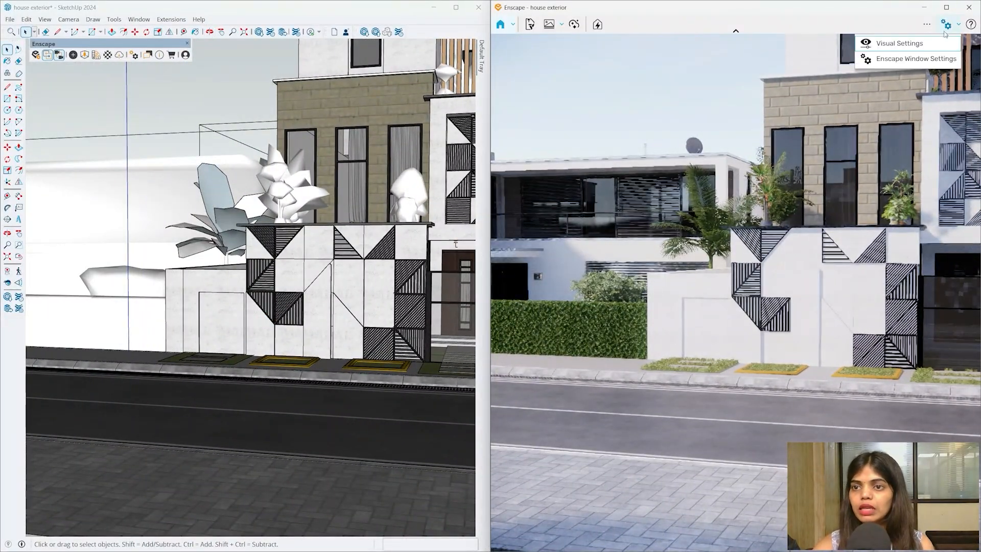
click(914, 43)
mouse_move(729, 121)
mouse_down()
mouse_move(433, 109)
mouse_move(731, 227)
mouse_move(683, 266)
mouse_up()
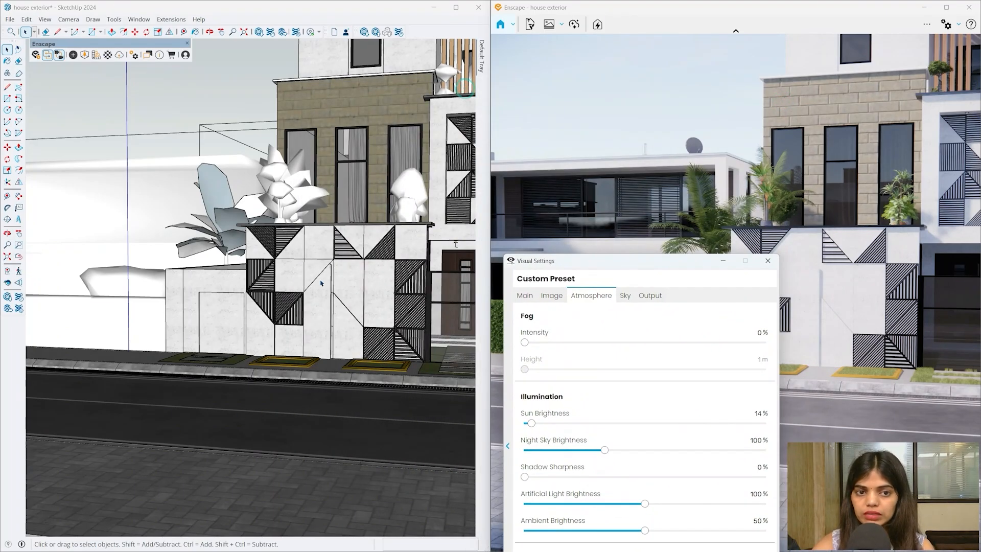
mouse_move(254, 270)
middle_down()
mouse_move(331, 278)
mouse_move(329, 296)
mouse_move(243, 325)
mouse_move(241, 365)
middle_up()
scroll(215, 184, up, 5)
mouse_move(220, 179)
middle_down()
mouse_move(276, 249)
mouse_move(367, 234)
mouse_move(343, 171)
mouse_move(230, 136)
mouse_move(225, 167)
mouse_move(245, 179)
middle_up()
drag(543, 259, 451, 16)
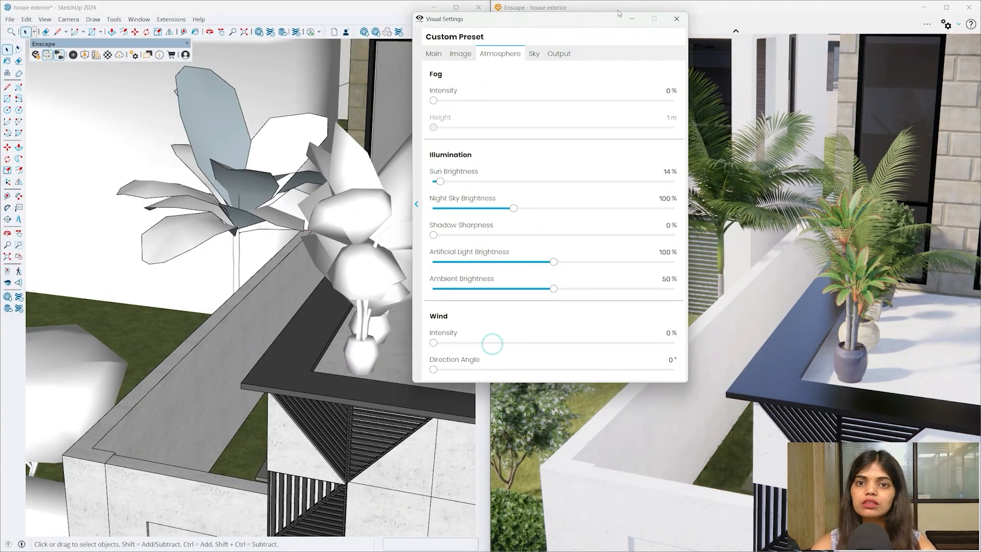
drag(618, 13, 708, 411)
mouse_move(368, 307)
middle_down()
mouse_move(476, 296)
mouse_move(371, 316)
middle_up()
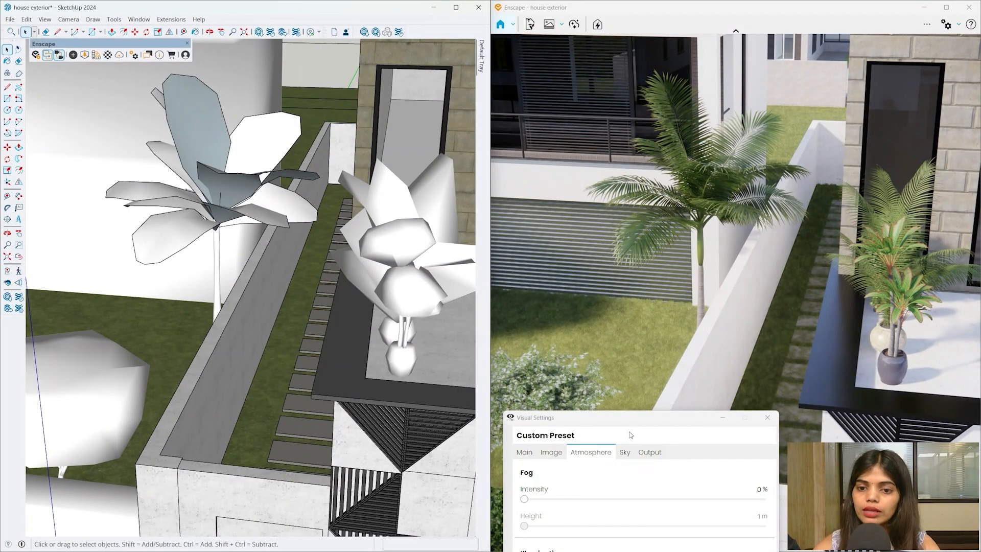
- Lower the Atmosphere wind intensity to 20% and close Visual Settings
drag(628, 418, 487, 53)
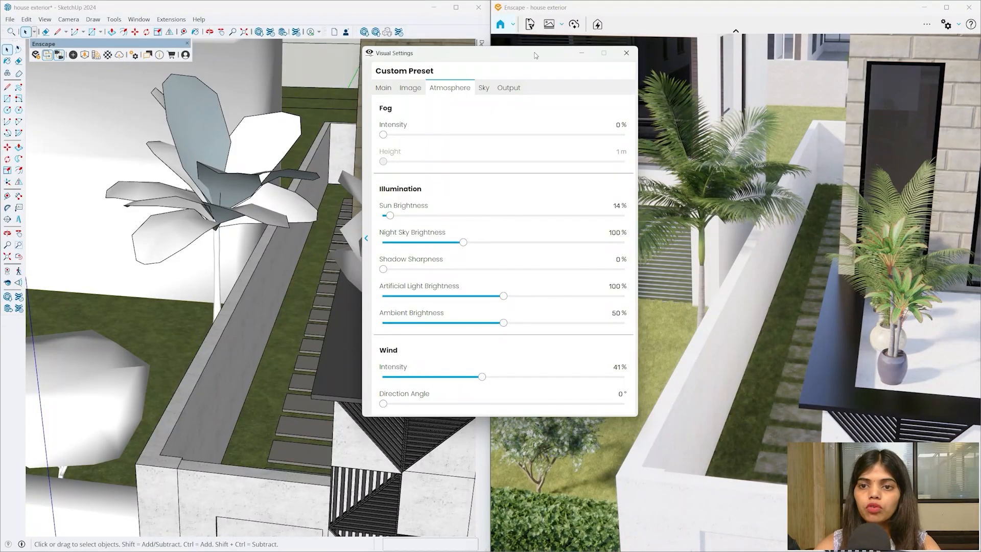
drag(534, 55, 772, 435)
mouse_move(432, 323)
middle_down()
mouse_move(392, 291)
mouse_move(385, 306)
mouse_move(409, 289)
mouse_move(392, 238)
mouse_move(352, 220)
mouse_move(347, 240)
mouse_move(358, 255)
middle_up()
drag(694, 439, 410, 108)
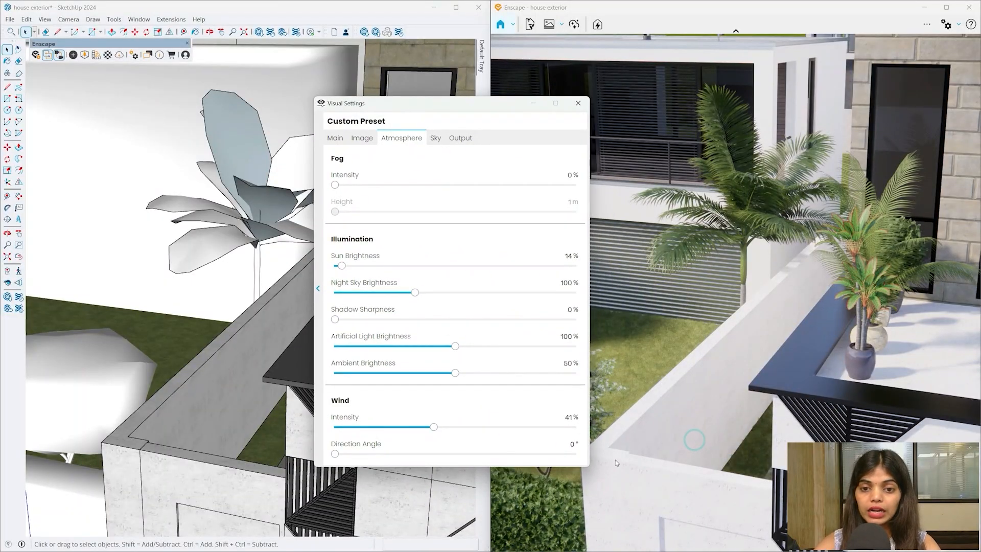
click(544, 418)
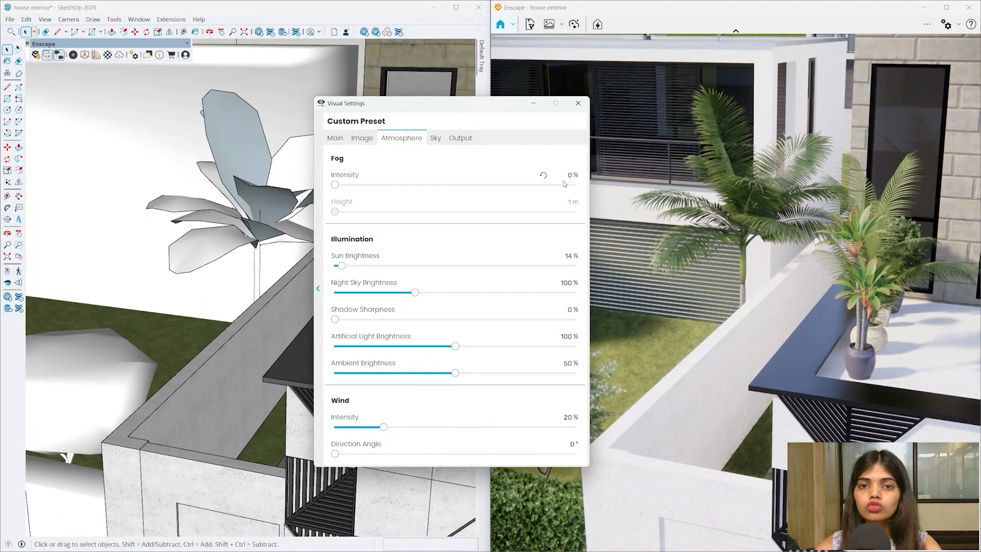
click(577, 103)
- Place a tree from the Asset Library in the neighbouring house's garden
click(85, 54)
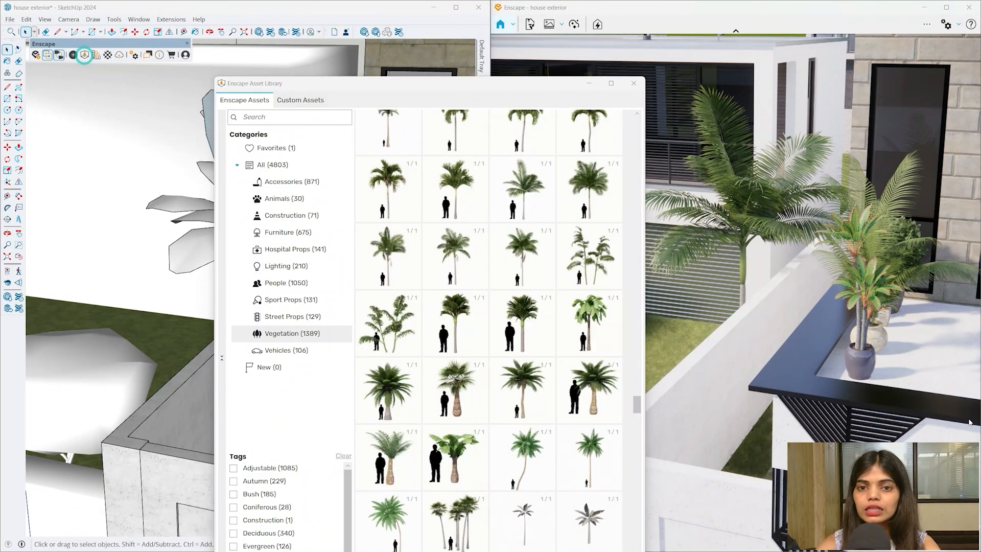
scroll(500, 302, up, 3)
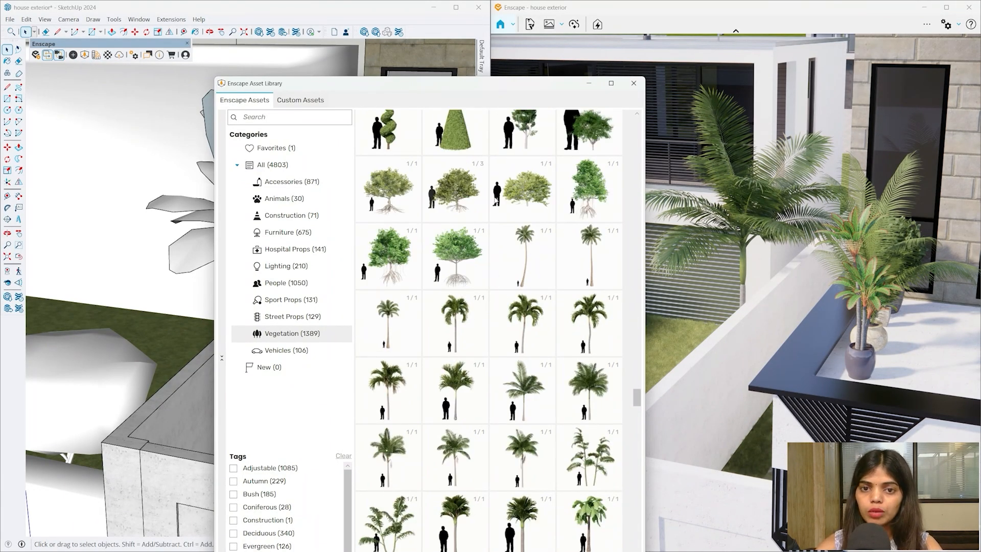
scroll(480, 251, up, 1)
scroll(450, 254, up, 1)
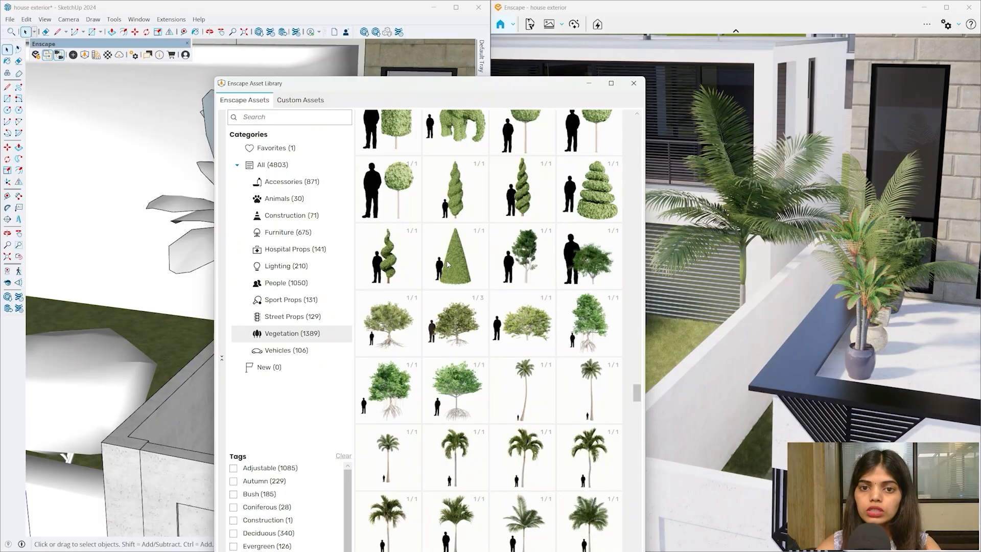
click(397, 321)
scroll(190, 351, down, 10)
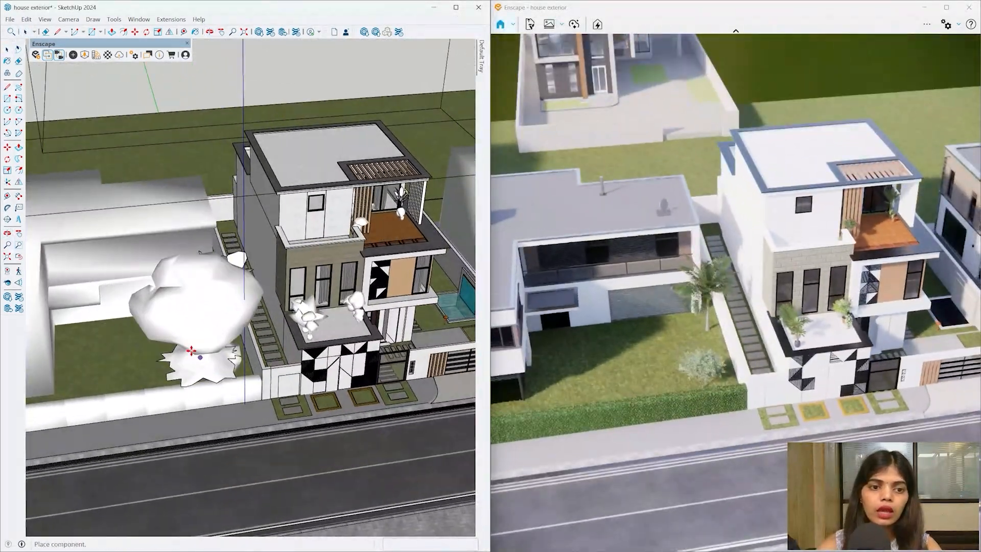
scroll(191, 351, up, 3)
click(181, 339)
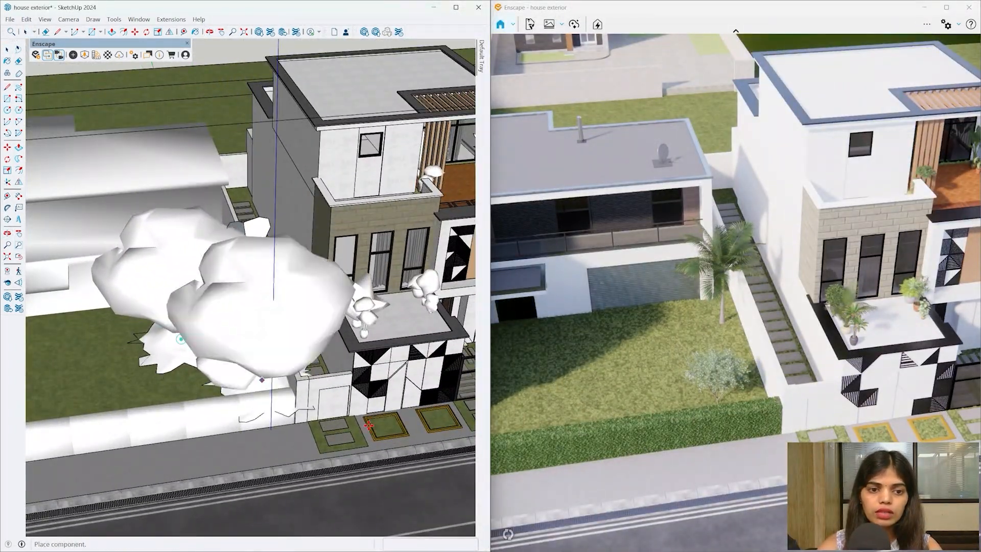
middle_drag(351, 440, 249, 346)
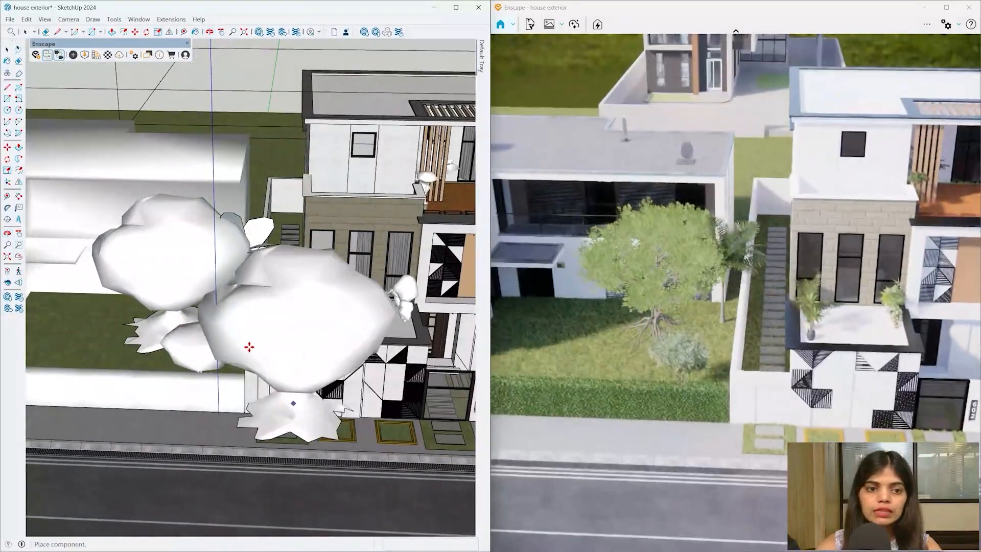
key(space)
- Move the newly placed tree further left with Move (M)
click(194, 269)
middle_drag(197, 274, 271, 435)
key(m)
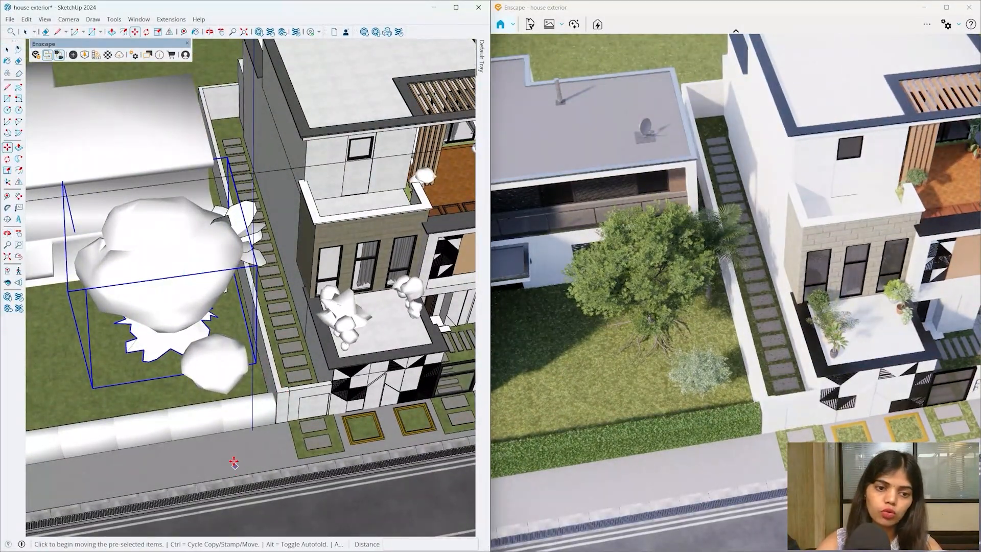
click(233, 458)
click(190, 463)
mouse_move(291, 348)
middle_down()
mouse_move(280, 322)
mouse_move(127, 171)
mouse_move(163, 188)
mouse_move(201, 329)
mouse_move(204, 266)
mouse_move(209, 367)
middle_up()
- Plant a Tulip Tree behind the neighbouring house
click(84, 55)
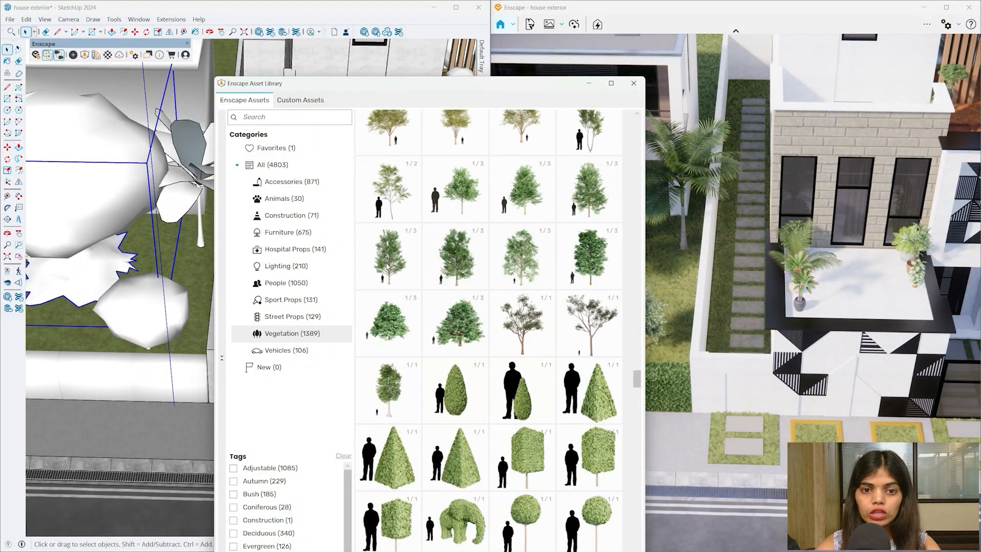
click(388, 256)
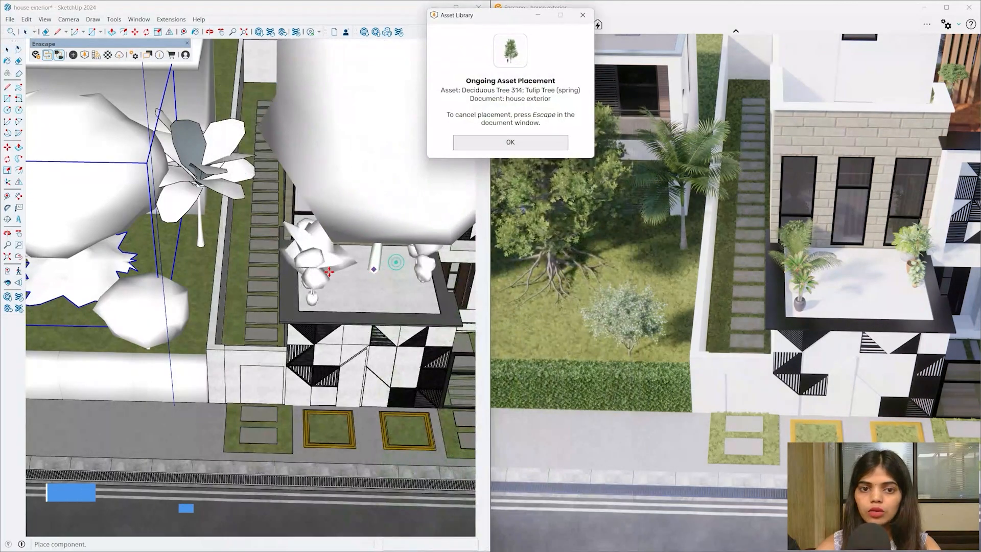
scroll(213, 226, down, 5)
scroll(212, 225, up, 3)
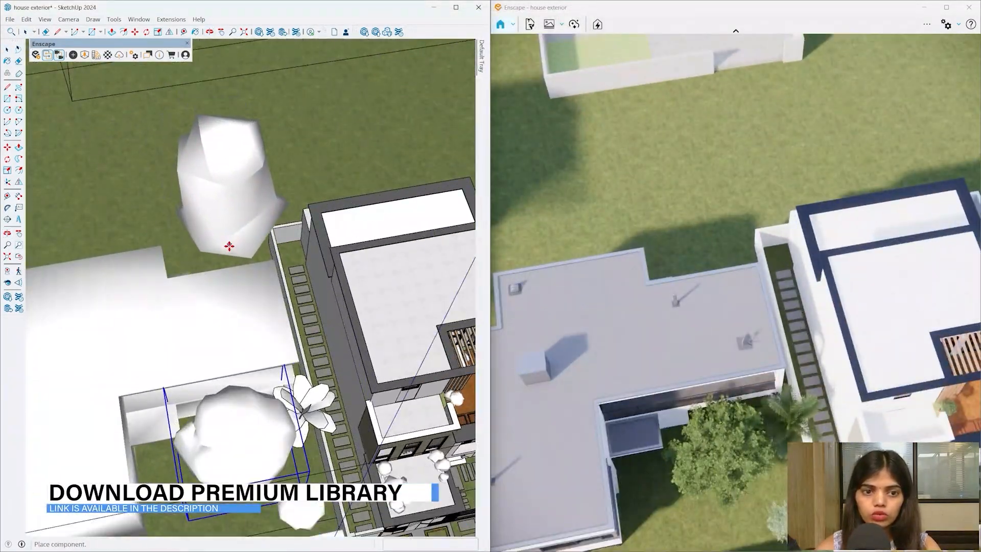
click(226, 247)
scroll(204, 245, down, 3)
scroll(123, 263, up, 3)
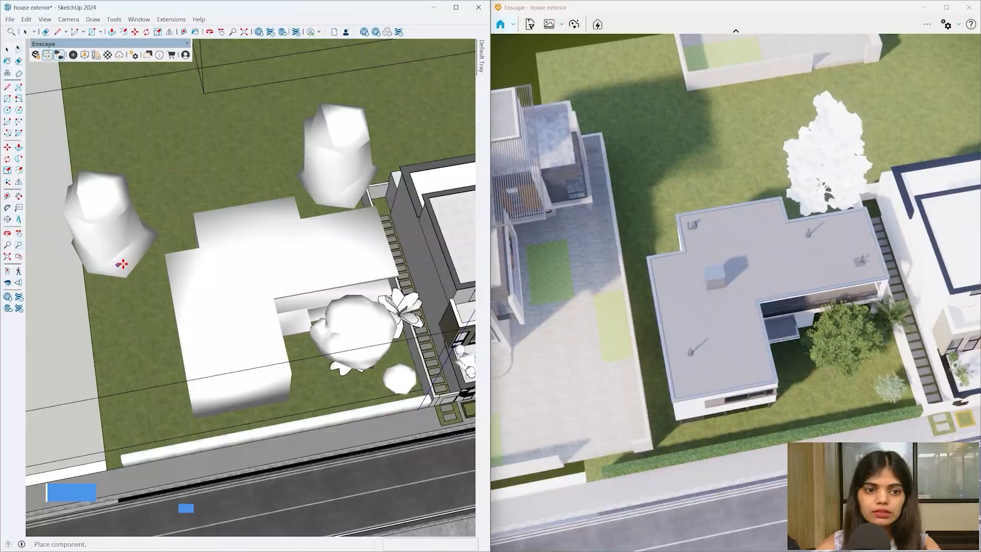
scroll(148, 337, down, 3)
mouse_move(200, 428)
middle_down()
mouse_move(10, 104)
mouse_move(179, 346)
middle_up()
key(space)
- Reposition the left-hand tree with Move (M)
scroll(141, 278, up, 2)
click(133, 282)
middle_drag(134, 282, 134, 335)
key(m)
scroll(138, 358, down, 3)
scroll(148, 428, up, 2)
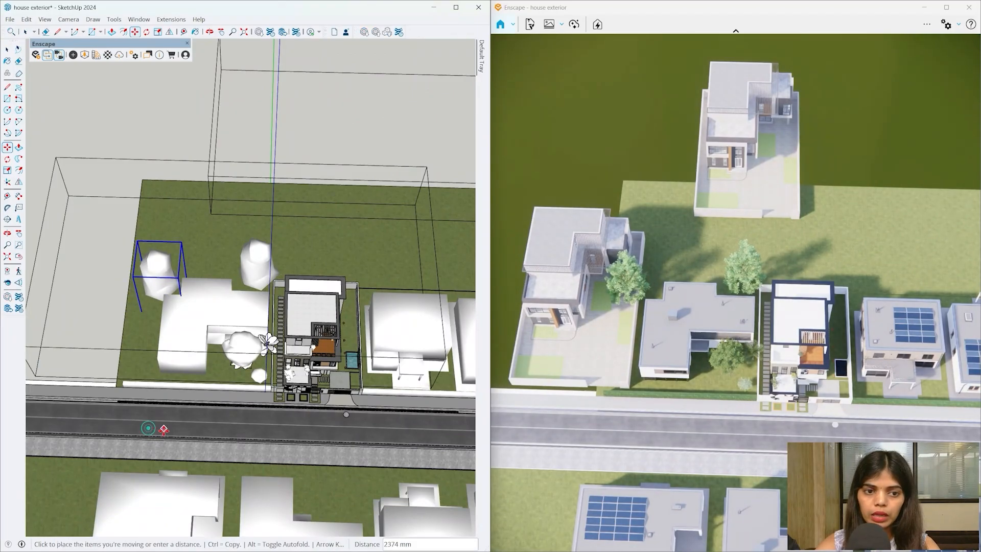
mouse_move(170, 430)
middle_down()
mouse_move(204, 284)
mouse_move(204, 136)
middle_up()
scroll(203, 317, up, 2)
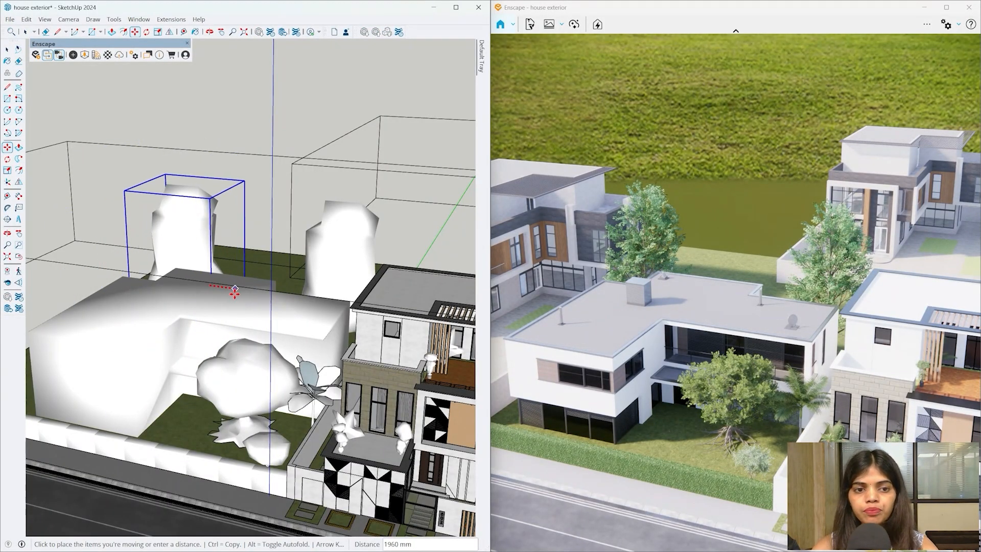
mouse_move(235, 290)
middle_down()
mouse_move(237, 299)
mouse_move(205, 201)
mouse_move(237, 212)
mouse_move(211, 215)
mouse_move(208, 289)
middle_up()
- Finish the tree move, then plant a slender deciduous tree along the house's right side garden
key(space)
click(84, 55)
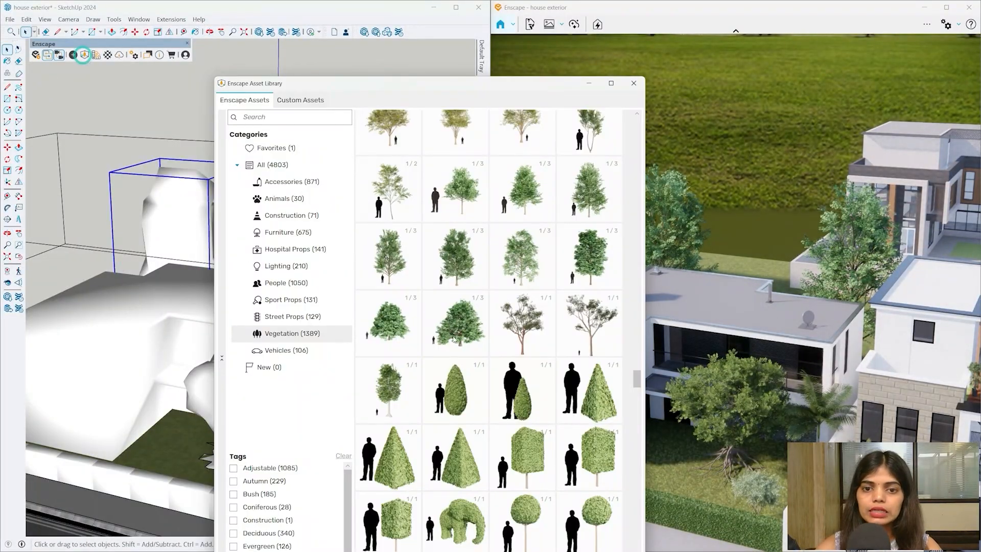
scroll(462, 335, up, 3)
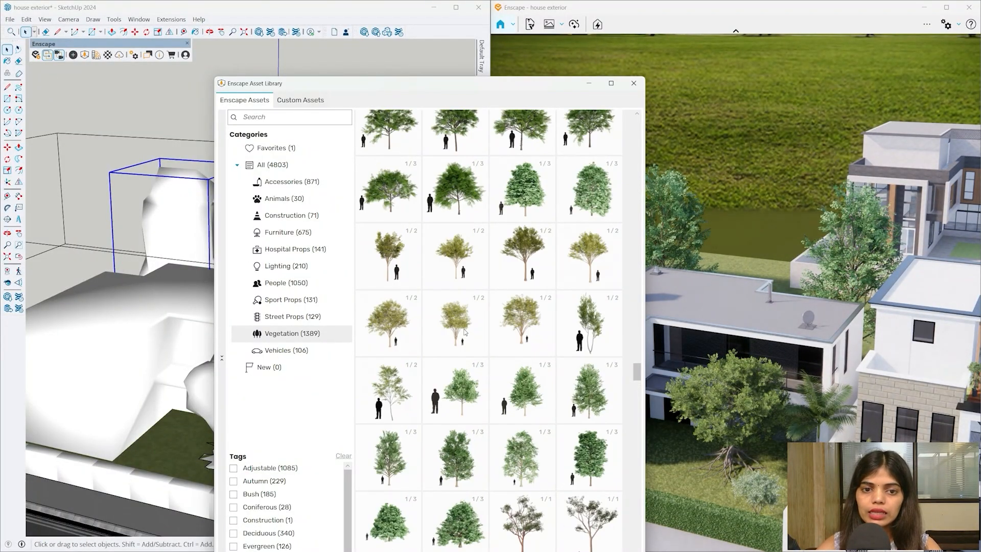
click(390, 393)
scroll(174, 397, down, 5)
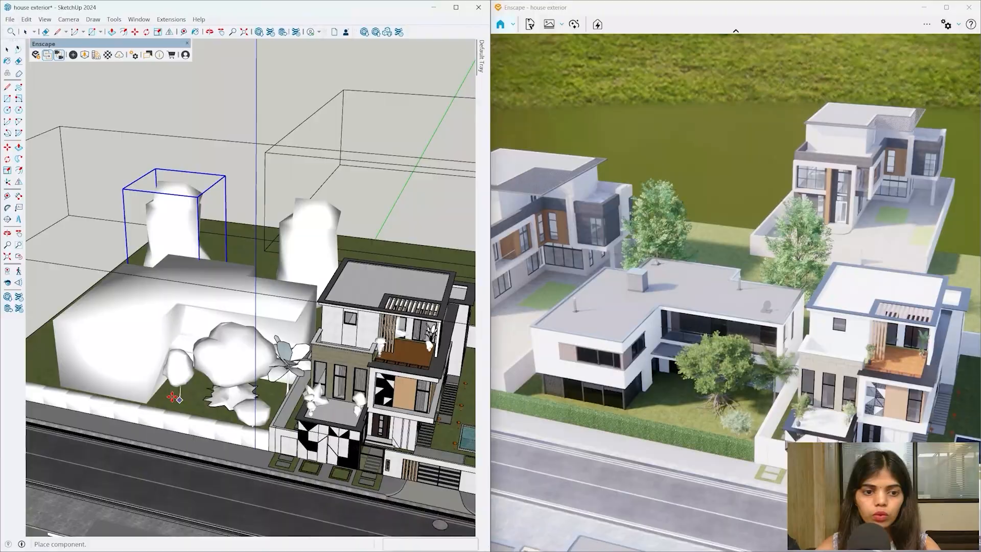
scroll(80, 381, down, 4)
scroll(355, 453, up, 3)
mouse_move(355, 453)
middle_down()
mouse_move(285, 438)
mouse_move(263, 400)
mouse_move(280, 339)
mouse_move(258, 342)
middle_up()
scroll(291, 438, up, 4)
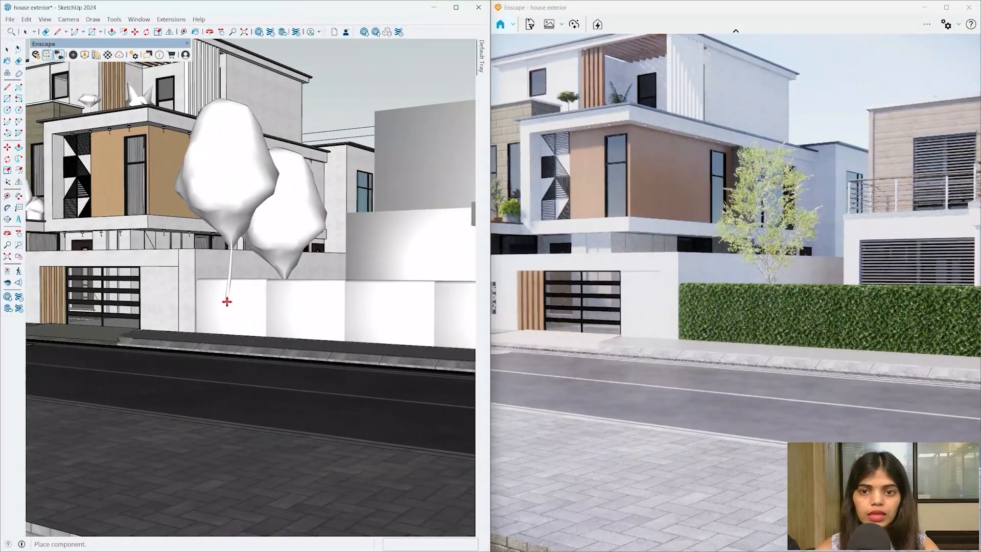
key(Escape)
scroll(227, 304, up, 4)
middle_drag(228, 303, 263, 304)
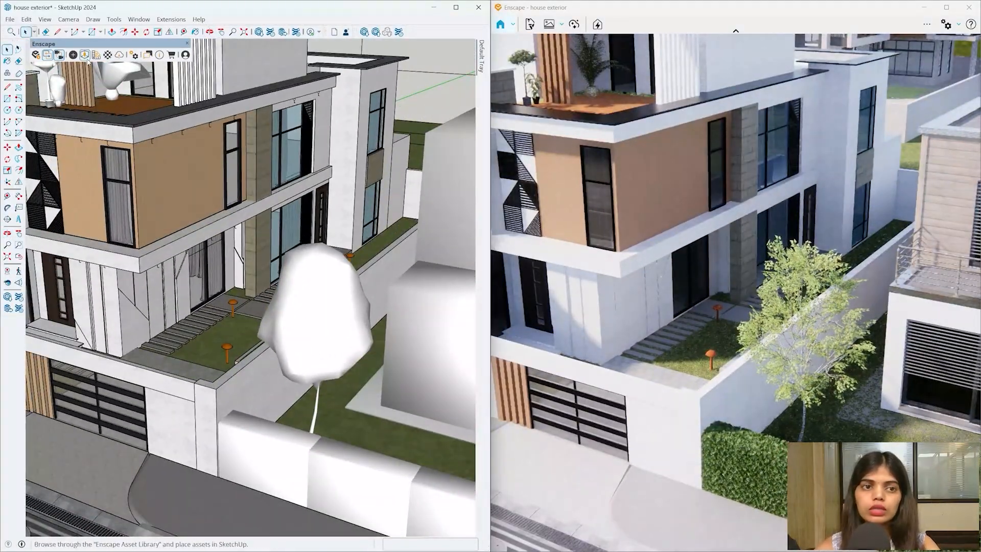
- Pick the Japanese Zelkova tree and survey the house for a planting spot
click(84, 55)
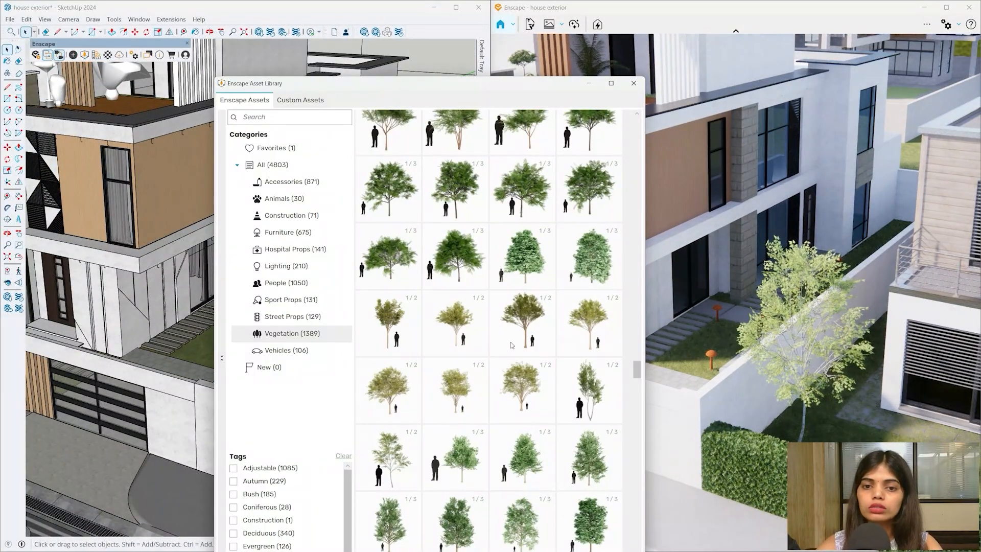
click(524, 344)
scroll(350, 365, down, 5)
middle_drag(350, 366, 267, 513)
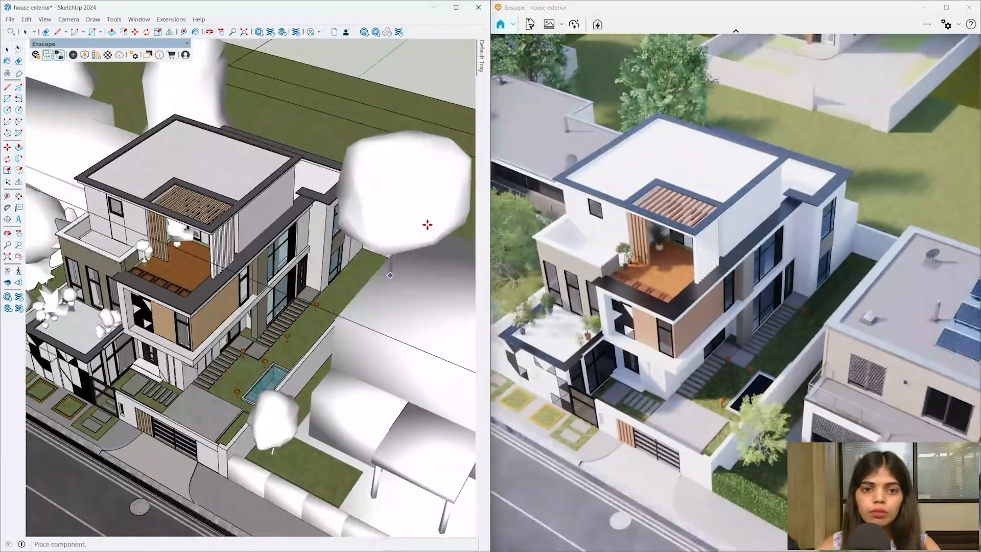
scroll(427, 223, up, 3)
scroll(97, 503, down, 2)
mouse_move(85, 524)
middle_down()
mouse_move(175, 283)
mouse_move(178, 319)
middle_up()
scroll(174, 243, up, 4)
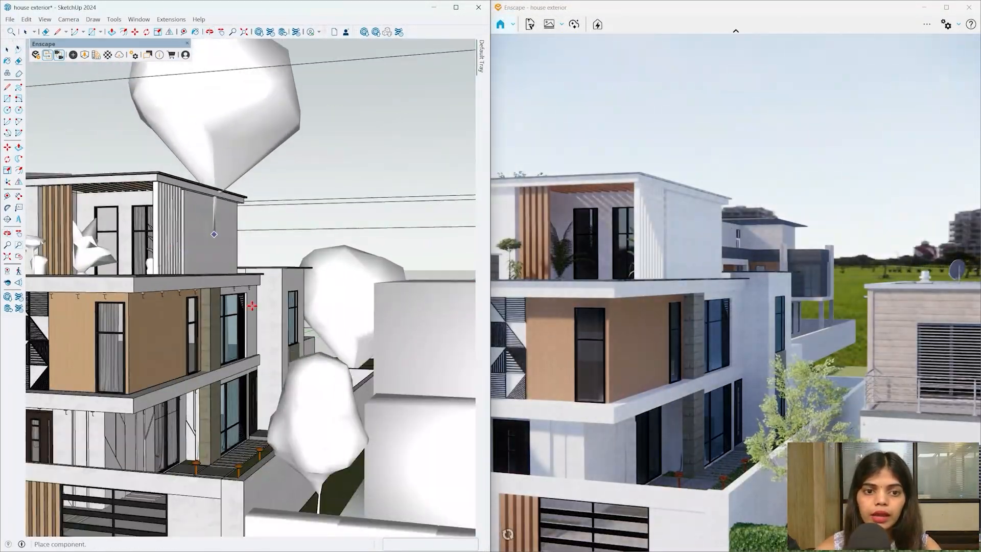
scroll(241, 397, up, 5)
mouse_move(241, 396)
middle_down()
mouse_move(249, 380)
mouse_move(330, 403)
mouse_move(247, 453)
mouse_move(210, 437)
mouse_move(217, 399)
middle_up()
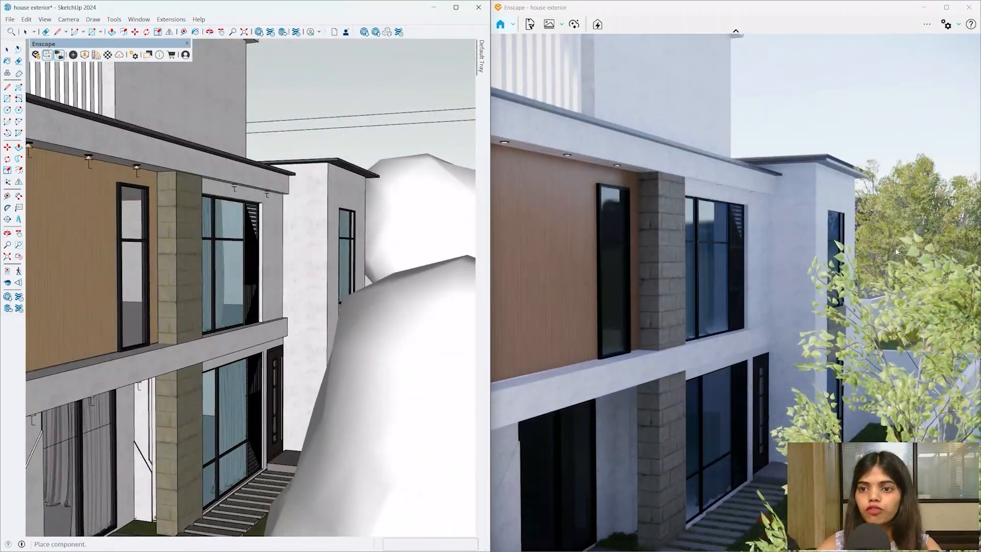
- Plant a Deciduous Tree 287: Japanese Zelkova beside the big tree in the back garden
click(85, 55)
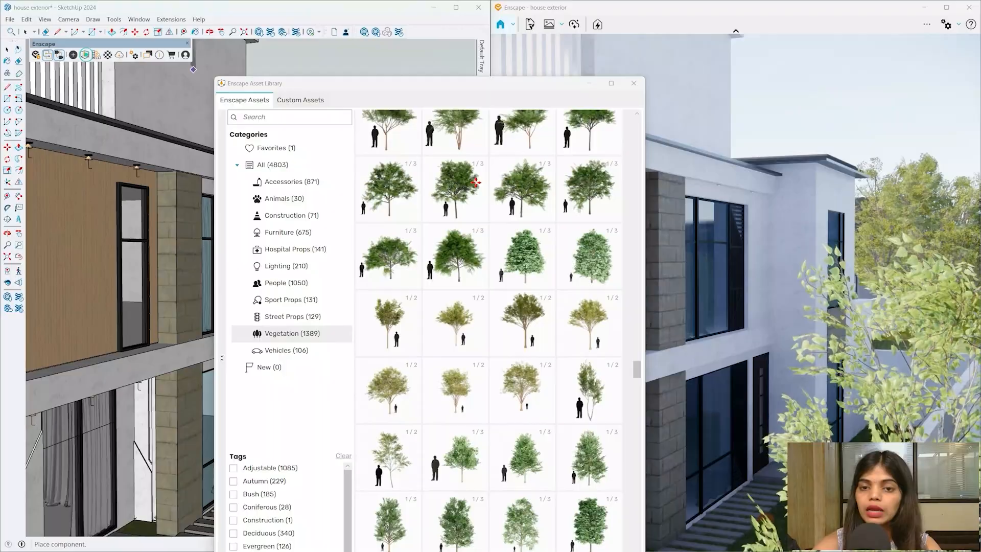
click(389, 337)
middle_drag(230, 291, 266, 470)
scroll(306, 221, down, 4)
middle_drag(307, 221, 315, 395)
scroll(315, 395, down, 3)
scroll(320, 137, up, 1)
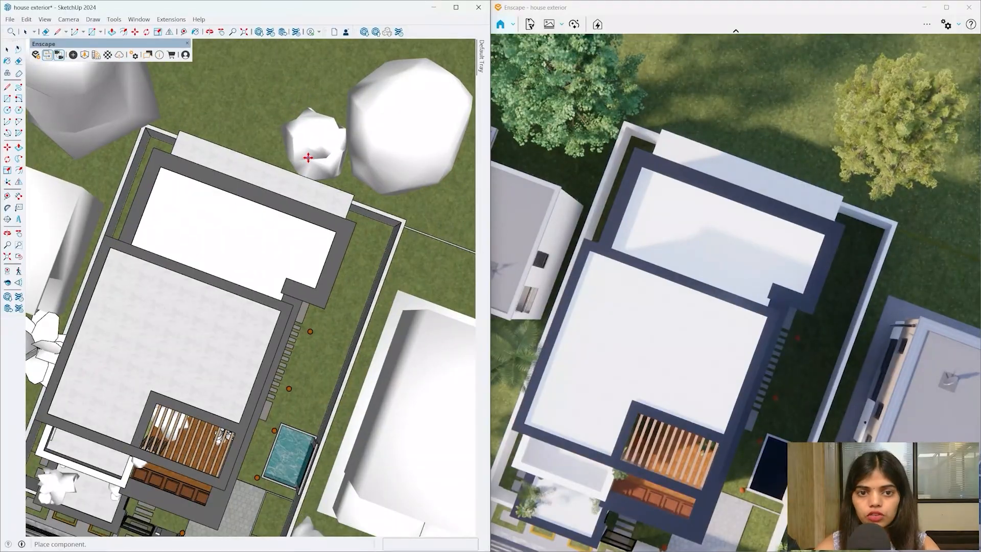
click(304, 151)
scroll(248, 306, down, 3)
middle_drag(317, 338, 270, 209)
scroll(408, 271, up, 4)
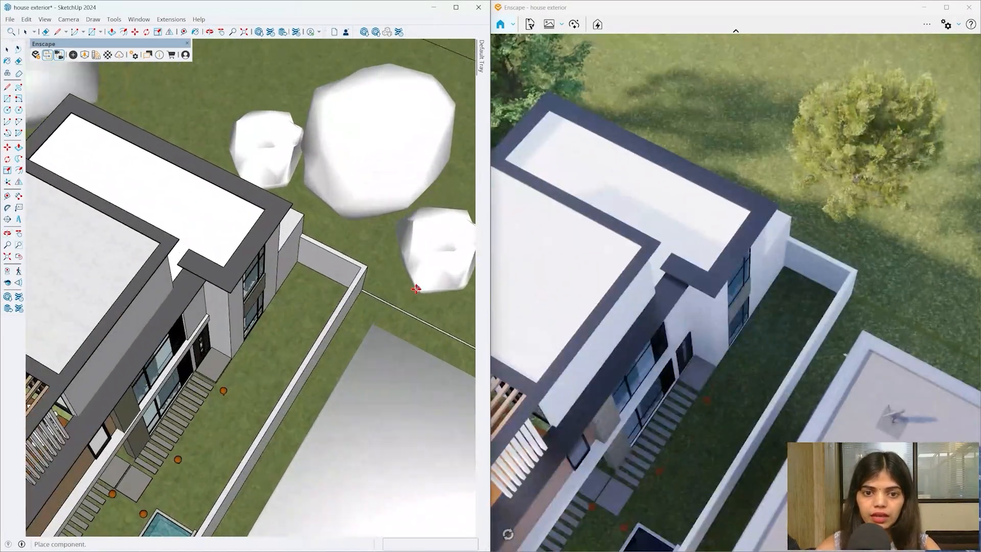
click(82, 56)
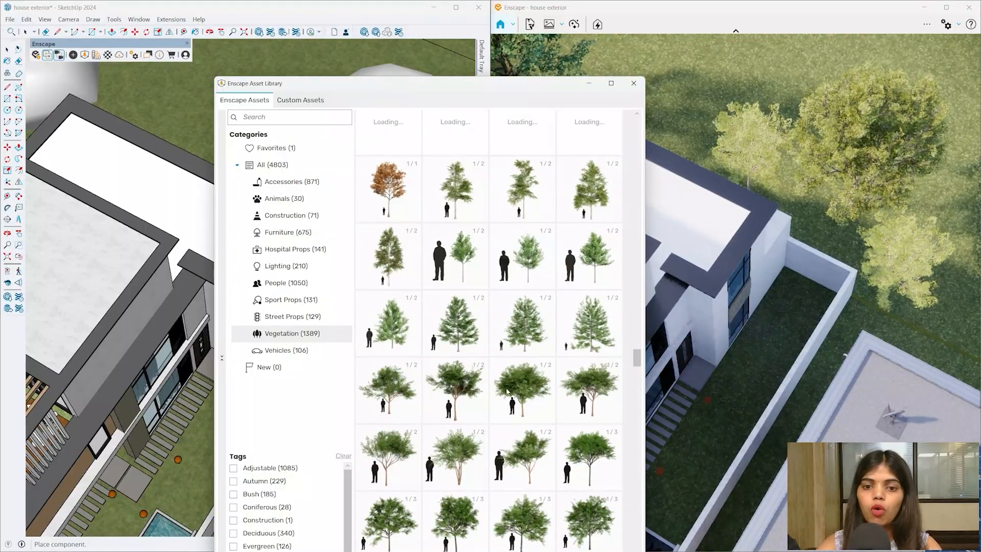
- Plant four Chinese Pistache trees, two along the road and two behind the houses
click(445, 404)
scroll(179, 300, down, 8)
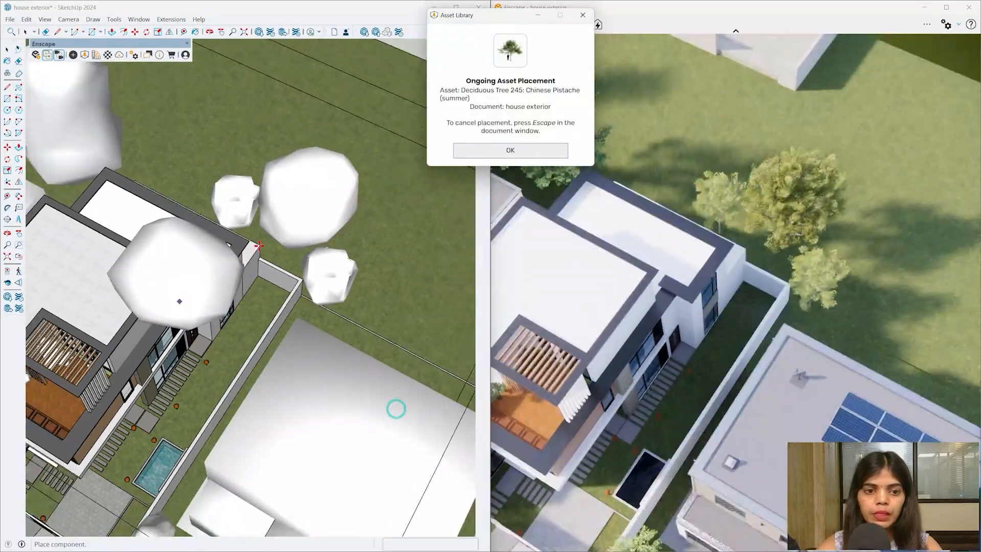
mouse_move(279, 317)
middle_down()
mouse_move(316, 338)
mouse_move(359, 292)
mouse_move(287, 442)
middle_up()
scroll(358, 293, up, 2)
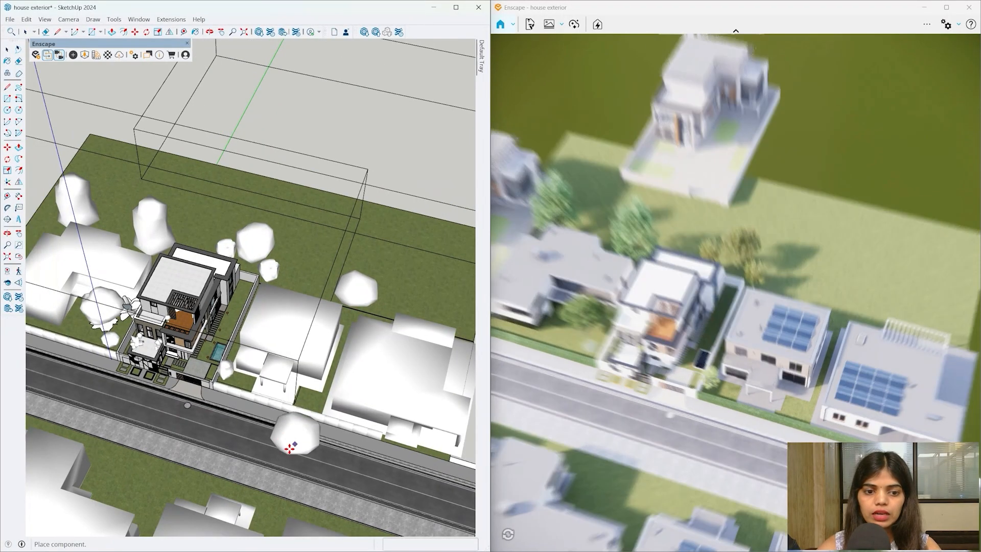
middle_drag(186, 361, 481, 442)
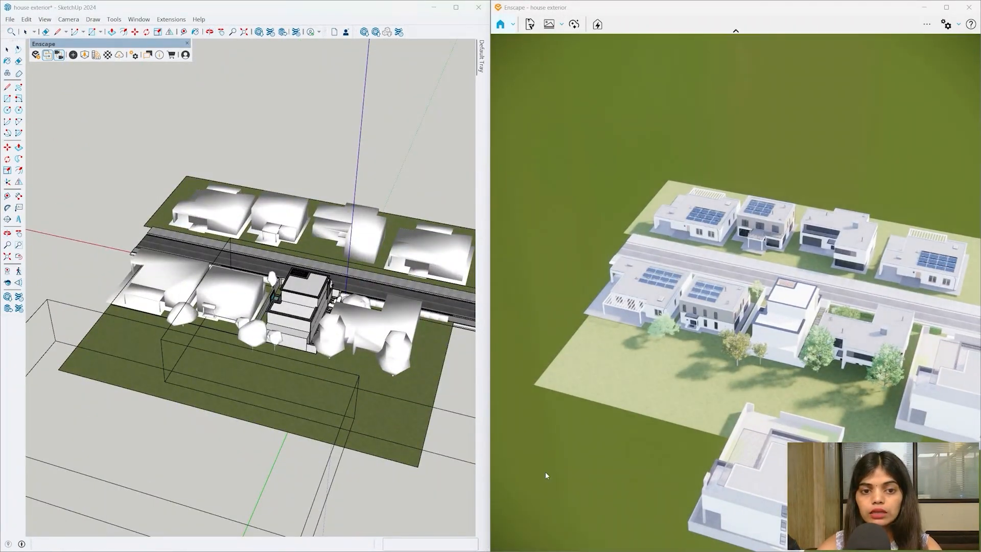
middle_drag(254, 384, 258, 503)
scroll(285, 306, up, 3)
scroll(306, 209, up, 2)
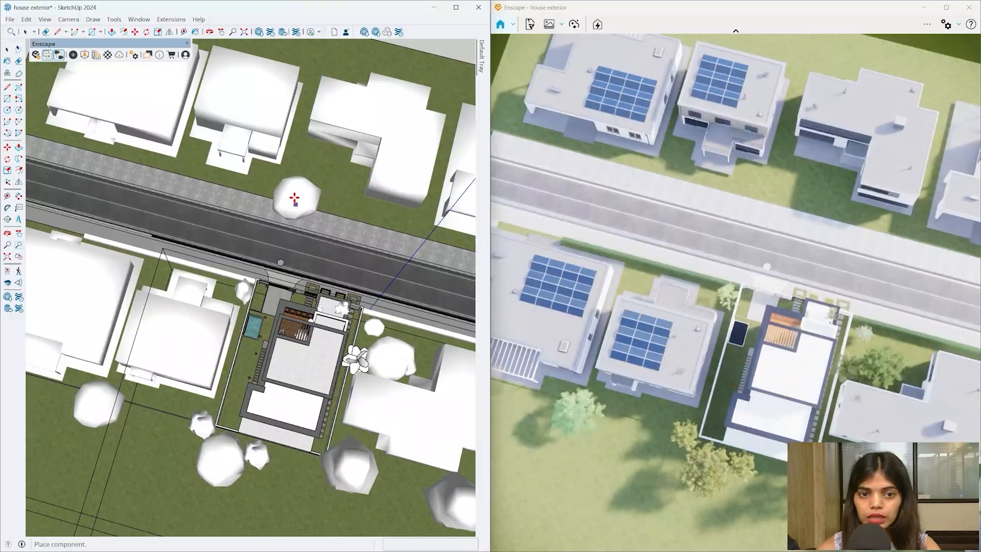
click(291, 191)
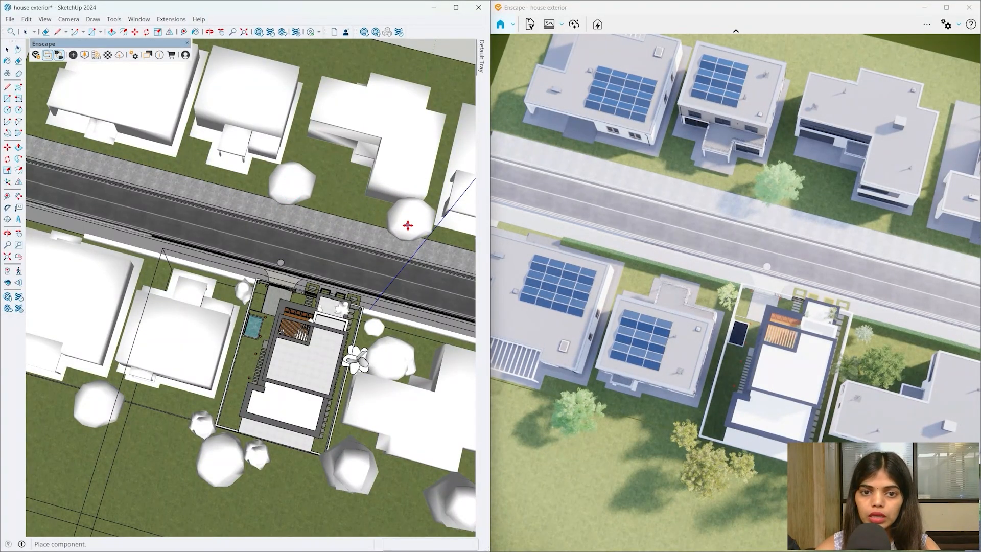
click(412, 224)
scroll(284, 259, down, 4)
scroll(303, 129, up, 3)
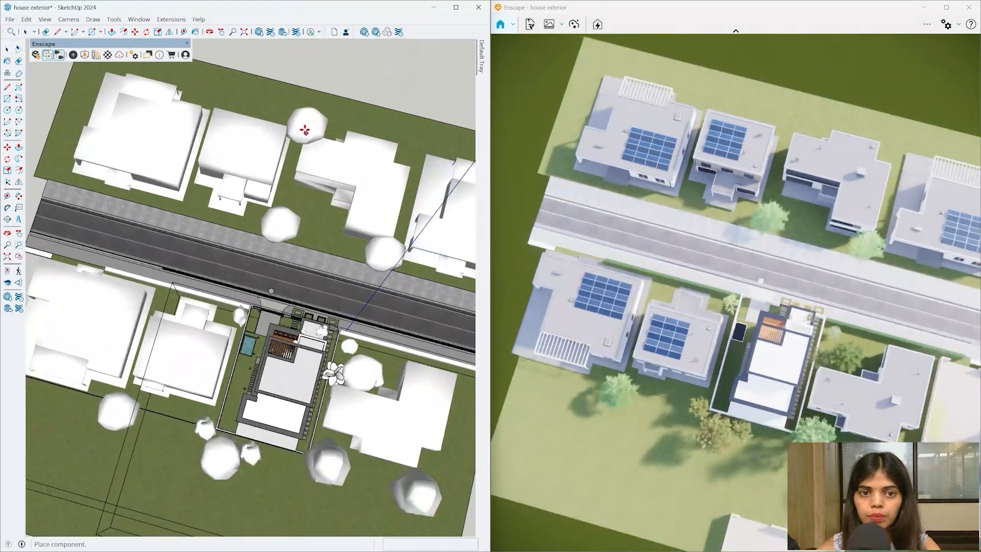
click(302, 127)
click(423, 147)
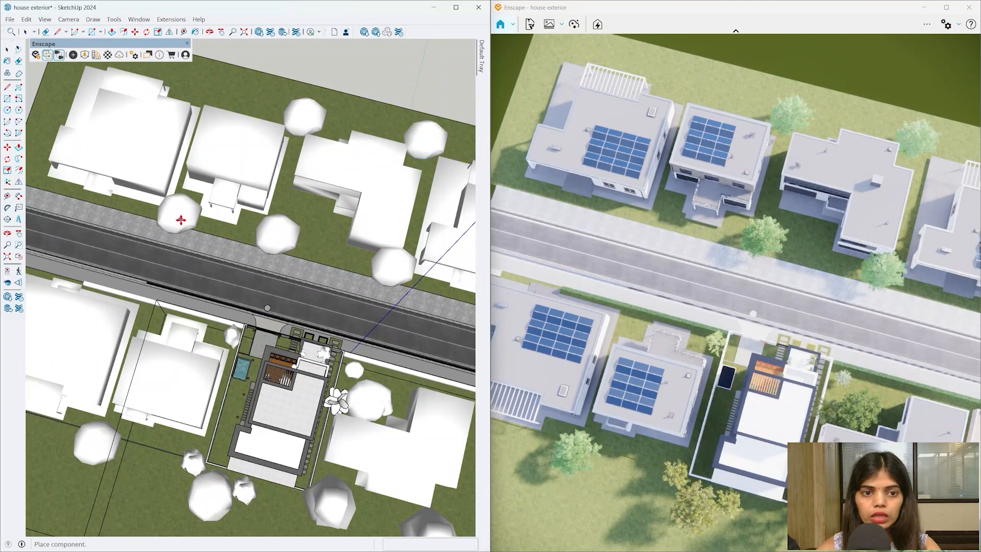
- Add Paper Birch trees beside the road and behind the far houses
click(85, 55)
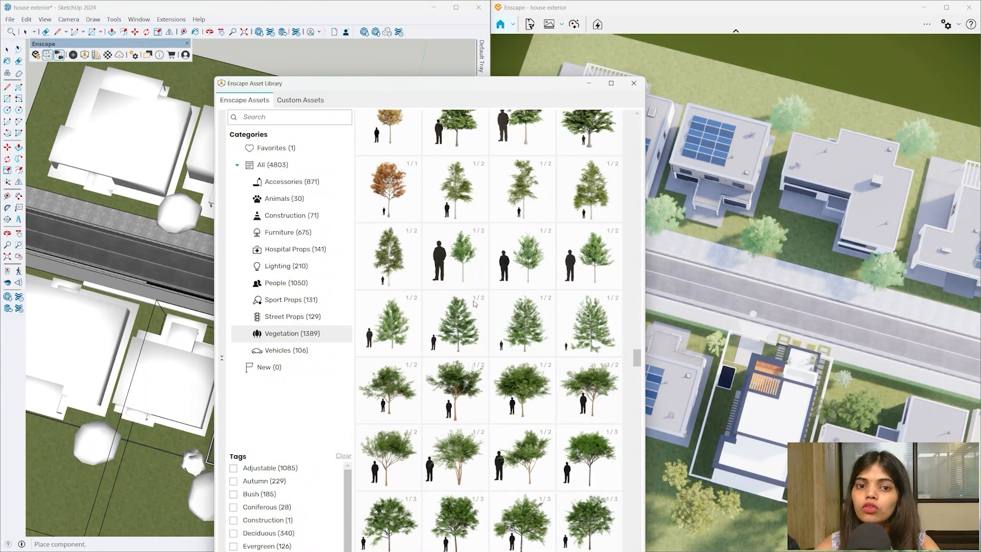
click(393, 271)
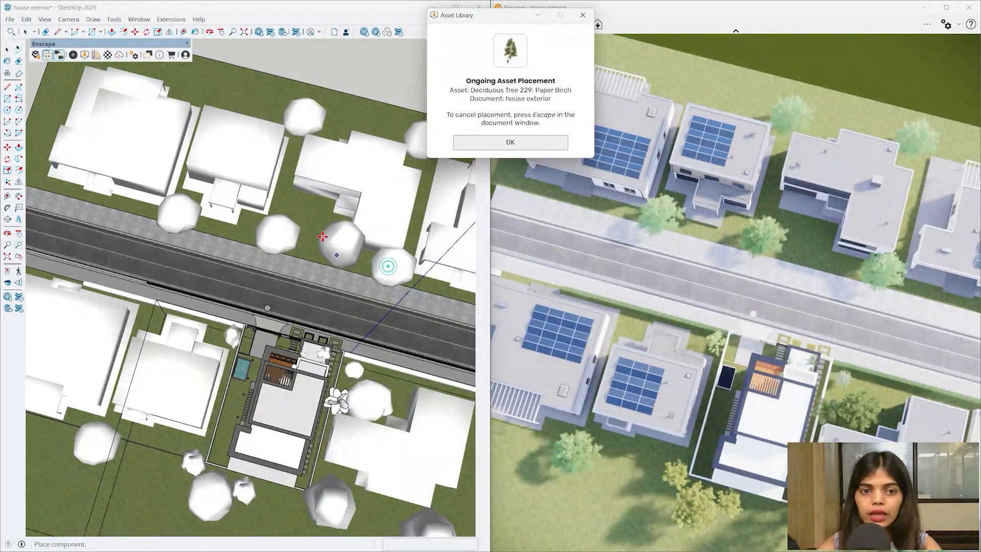
click(323, 252)
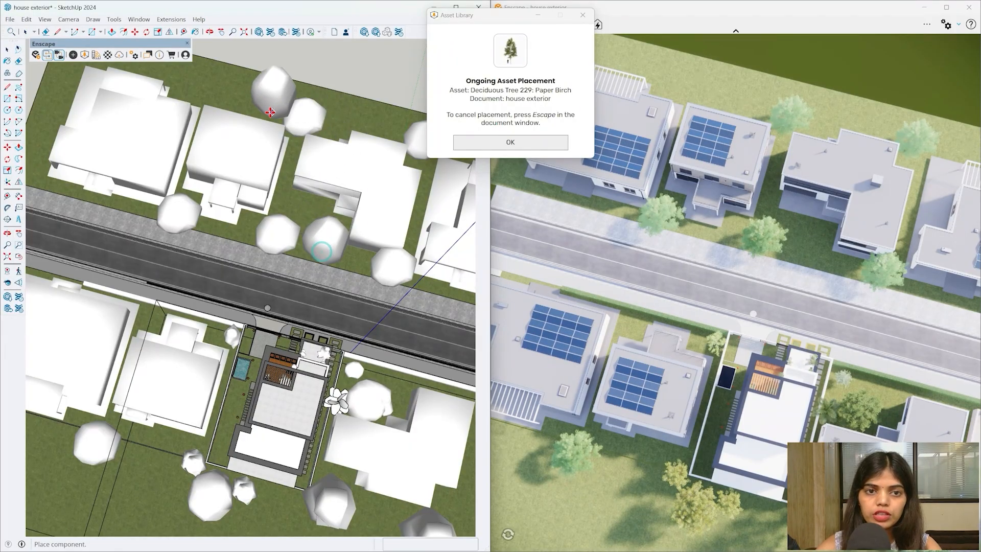
click(263, 109)
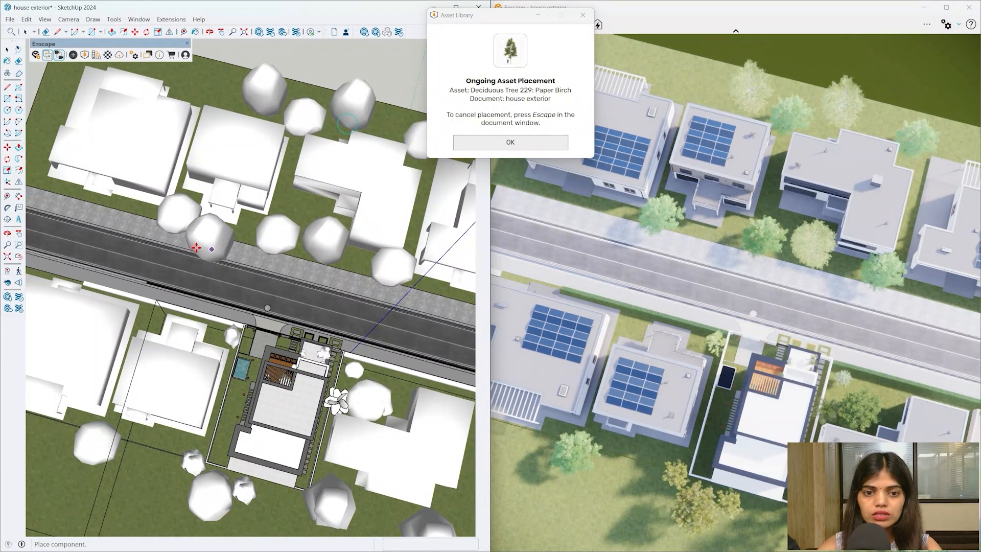
mouse_move(204, 247)
middle_down()
mouse_move(415, 225)
mouse_move(428, 201)
mouse_move(254, 338)
mouse_move(166, 310)
middle_up()
key(Escape)
scroll(166, 310, up, 3)
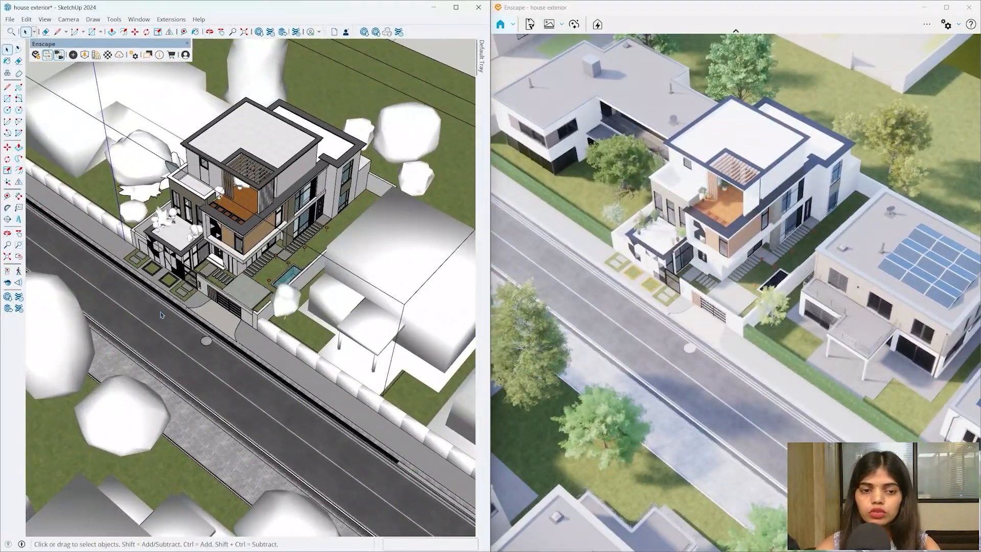
- Place the silver Car 031 sedan from the Asset Library onto the street
click(87, 55)
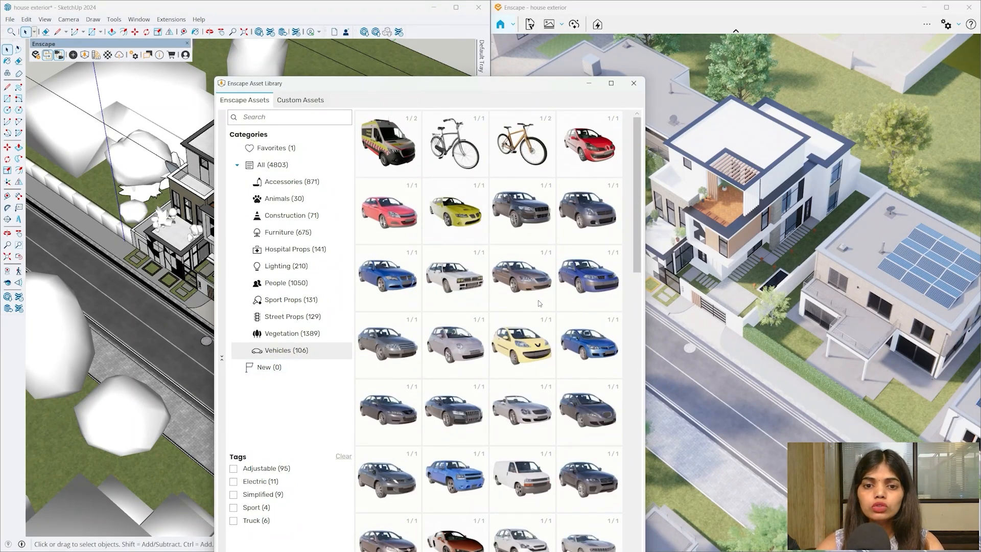
scroll(538, 304, down, 1)
scroll(545, 324, down, 3)
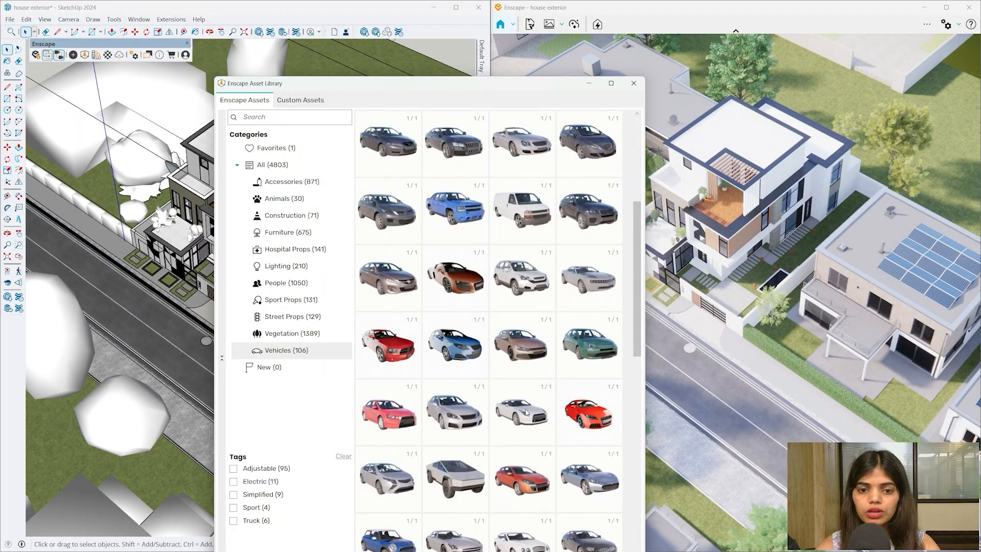
mouse_move(526, 412)
mouse_move(494, 420)
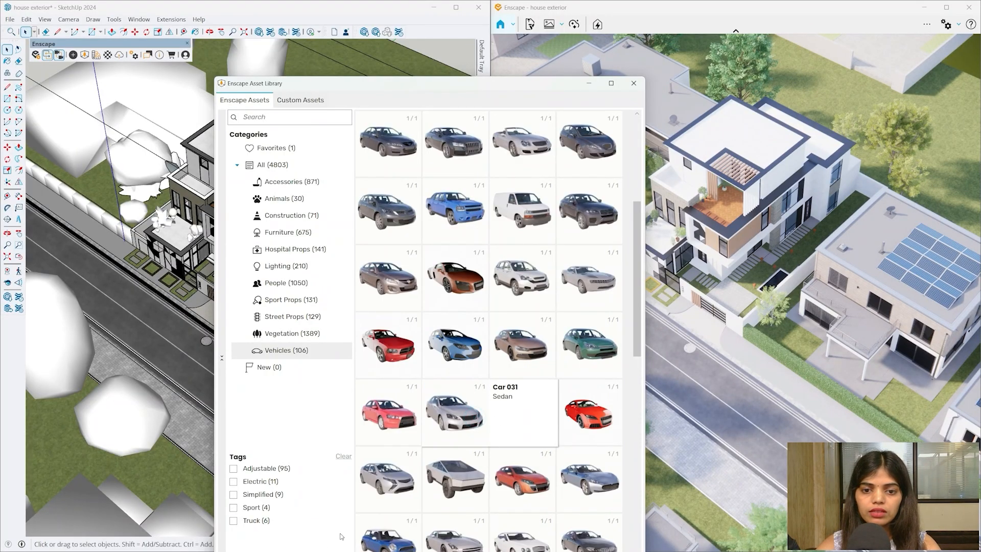
click(462, 412)
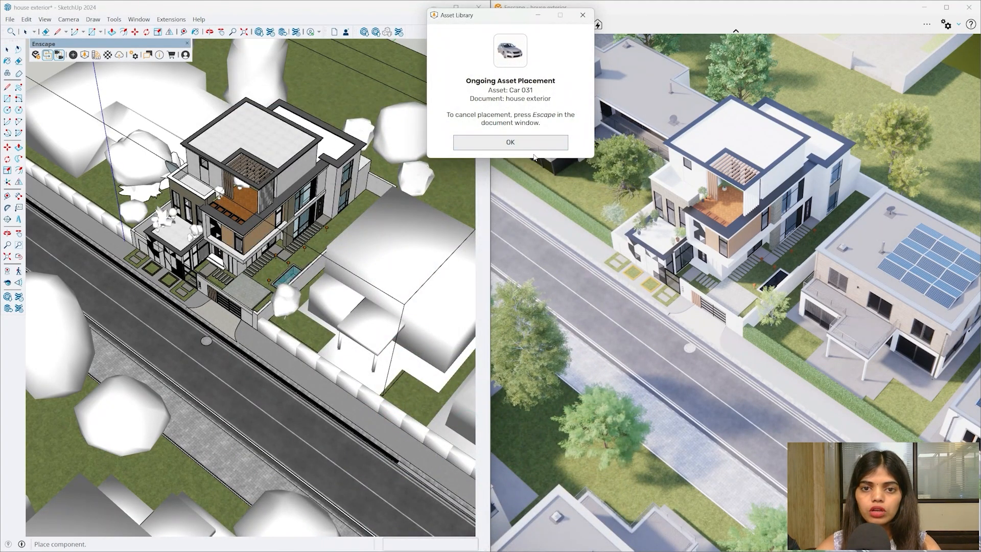
click(533, 144)
scroll(128, 321, up, 8)
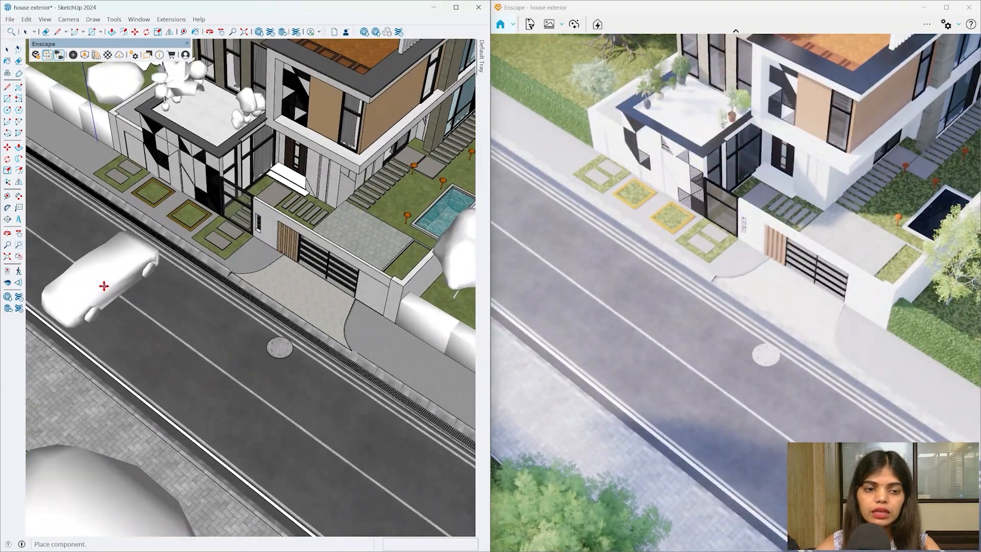
click(102, 280)
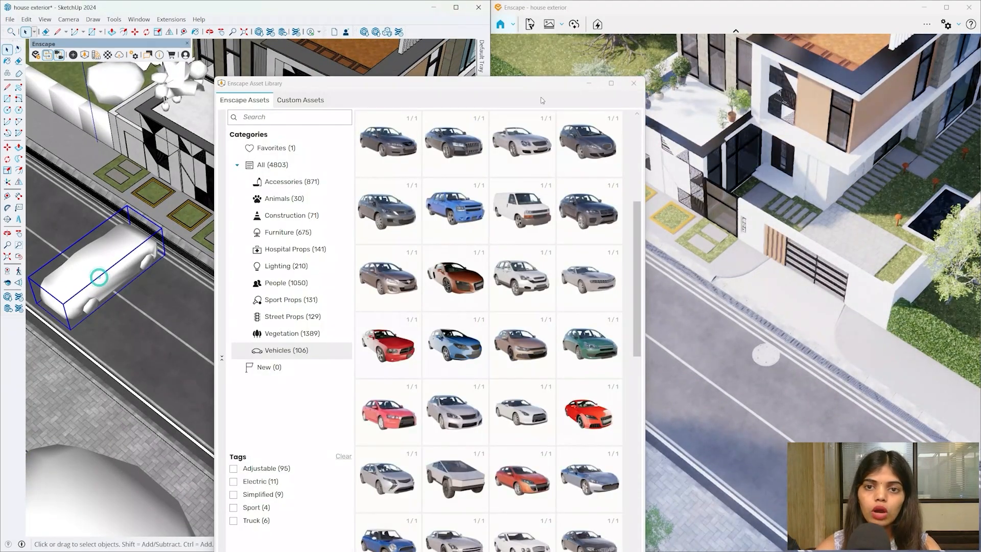
- Rotate the car 90° so it aligns with the road
drag(528, 85, 779, 109)
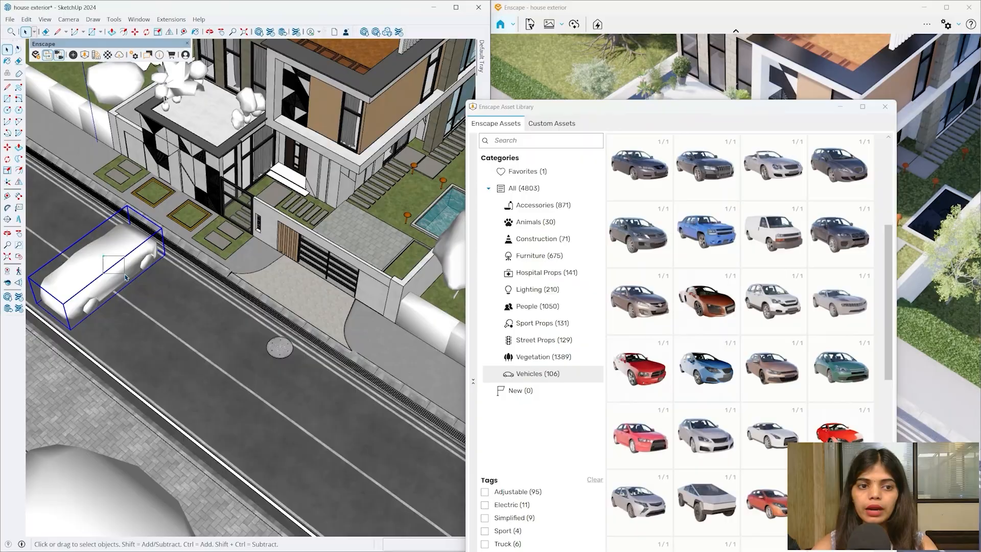
key(q)
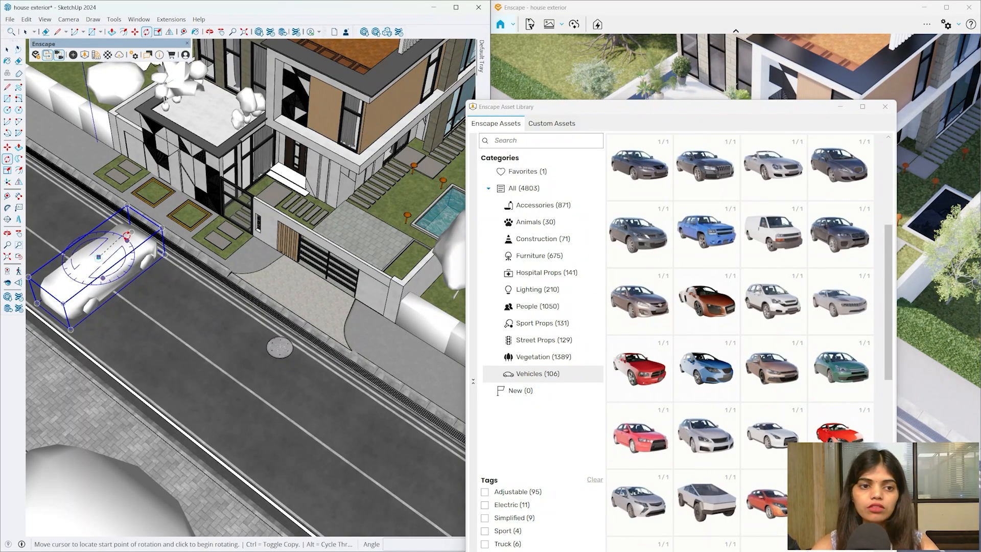
click(127, 237)
key(Return)
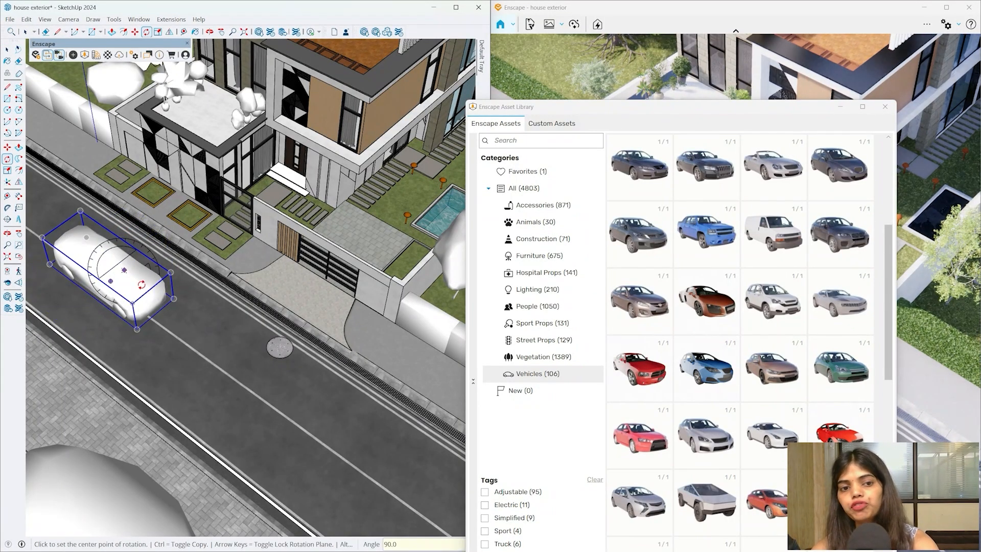
- Move the car further along the road in front of the house
middle_drag(141, 282, 153, 209)
drag(655, 111, 377, 517)
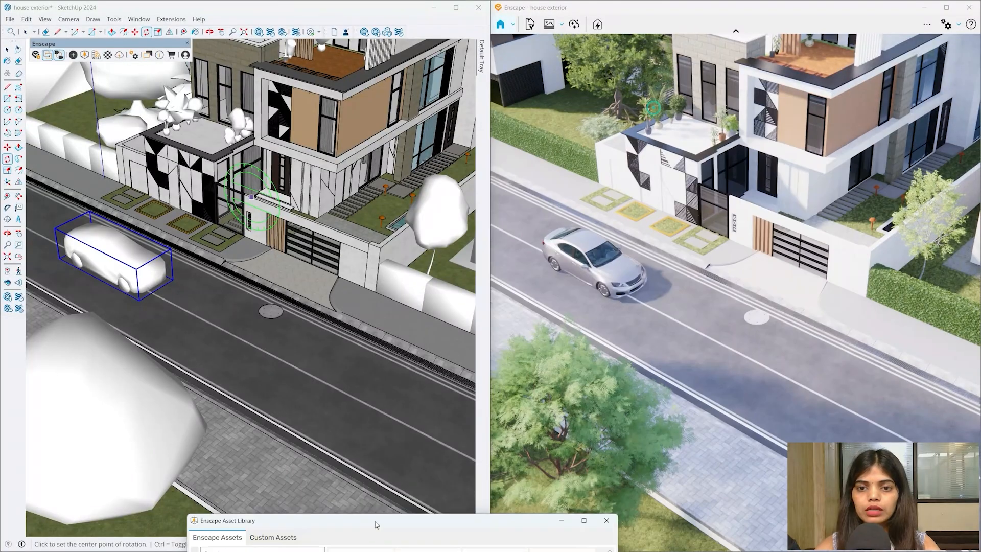
scroll(123, 281, up, 5)
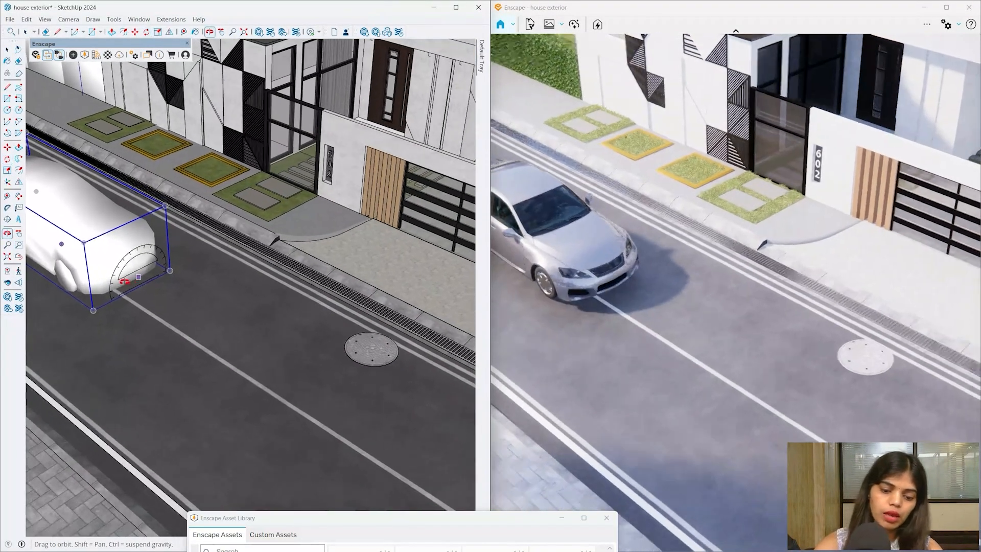
middle_drag(125, 281, 120, 273)
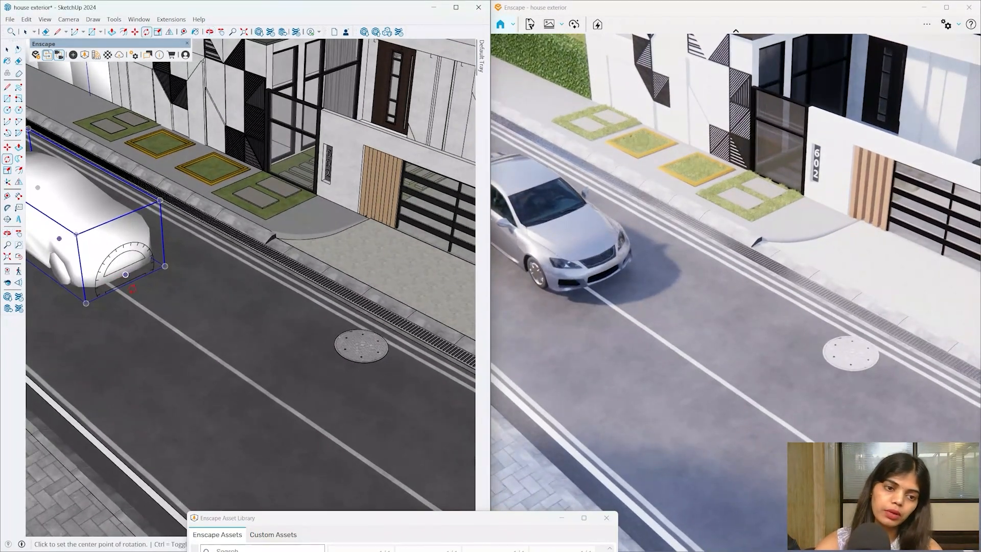
scroll(146, 322, up, 2)
key(m)
click(146, 322)
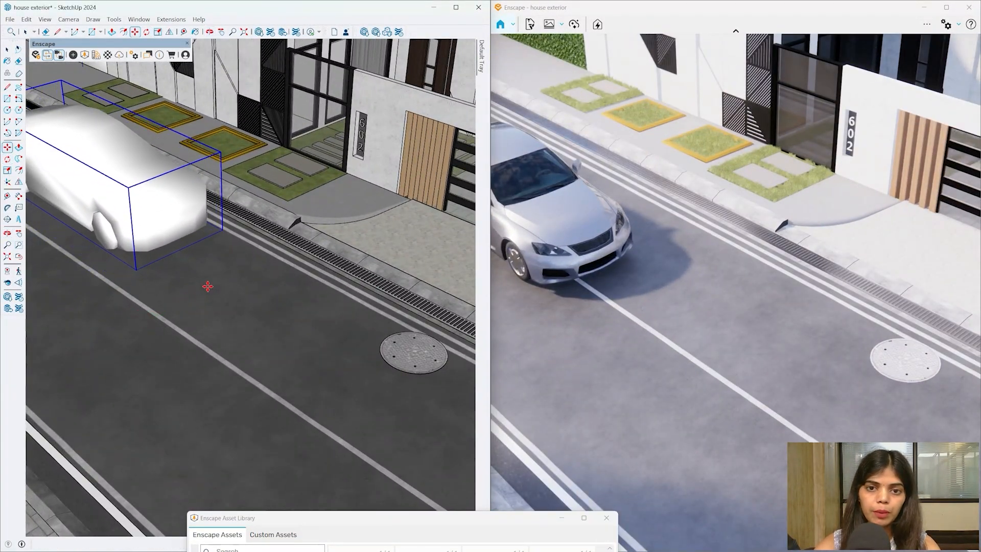
click(208, 284)
- Shift the car closer so its corner lines up with the kerb
click(251, 344)
click(219, 317)
scroll(199, 216, up, 2)
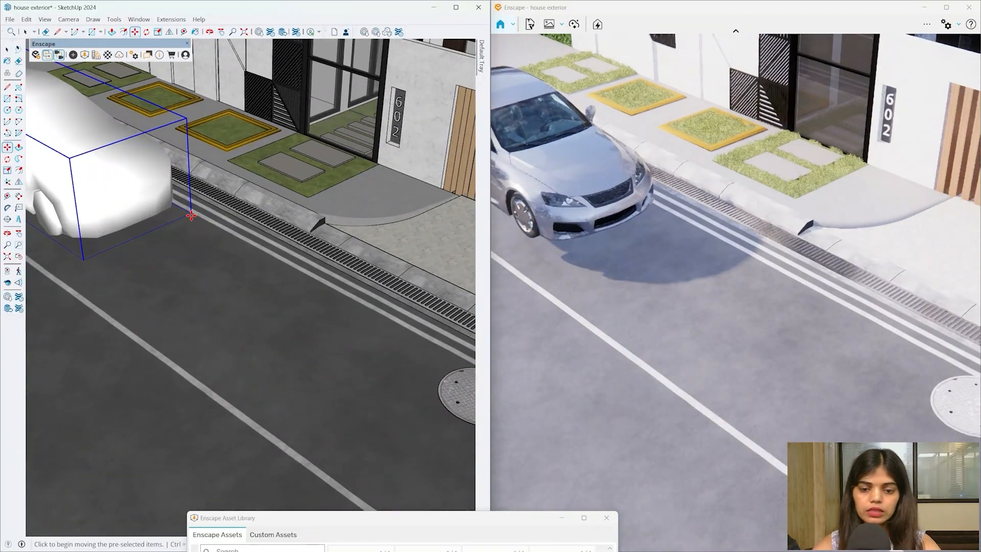
click(192, 214)
click(212, 262)
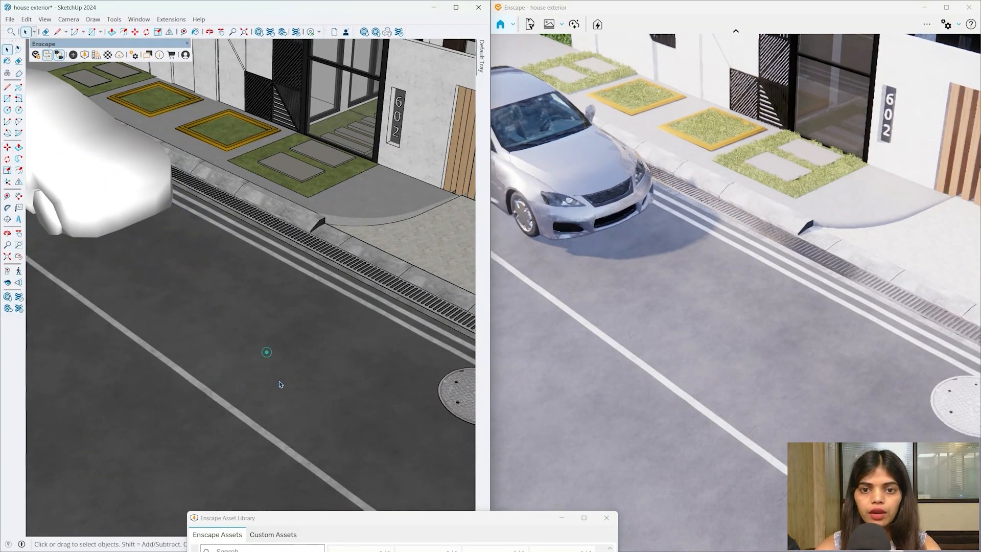
- View the parked car from street level and browse the People assets
mouse_move(258, 350)
middle_down()
mouse_move(316, 245)
mouse_move(258, 237)
mouse_move(203, 324)
mouse_move(242, 370)
middle_up()
scroll(268, 398, down, 3)
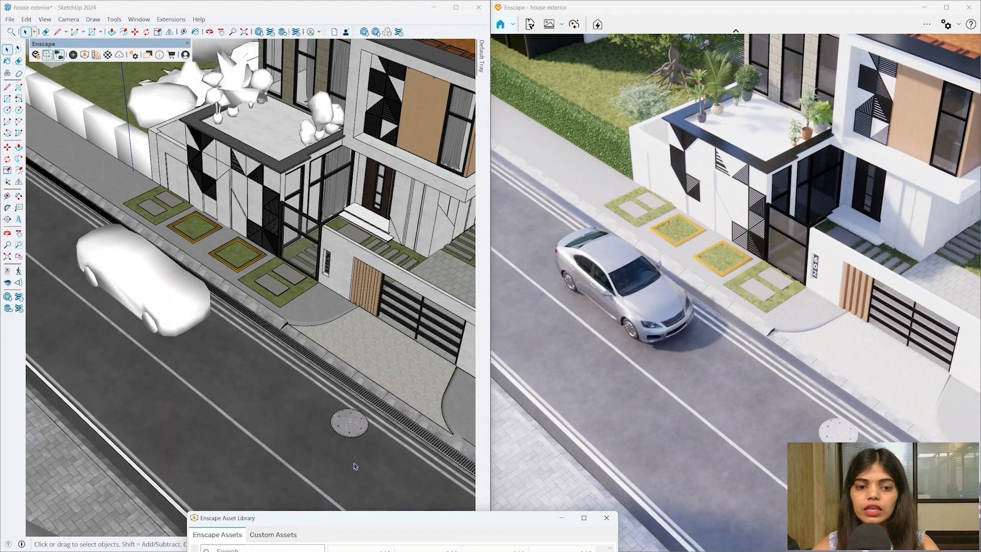
drag(345, 518, 471, 48)
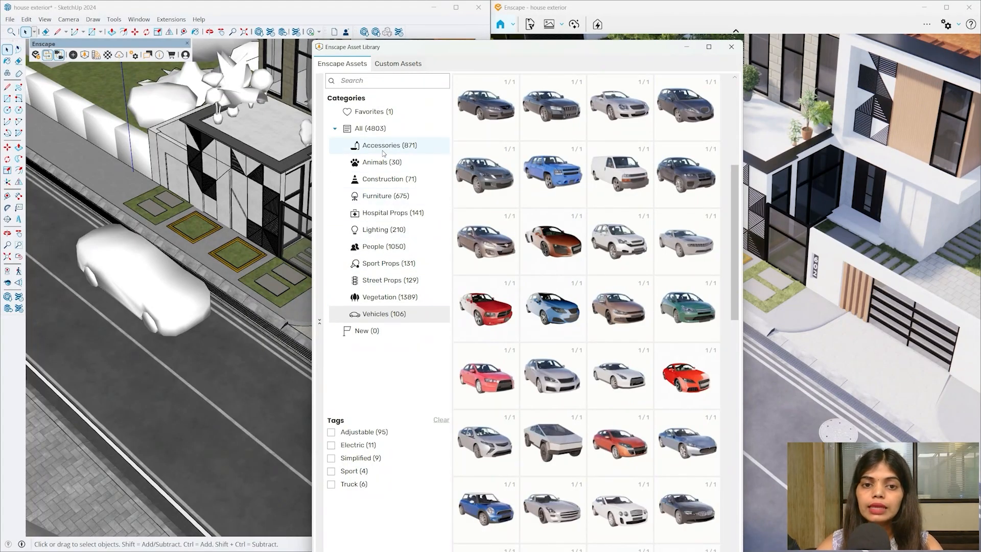
click(406, 245)
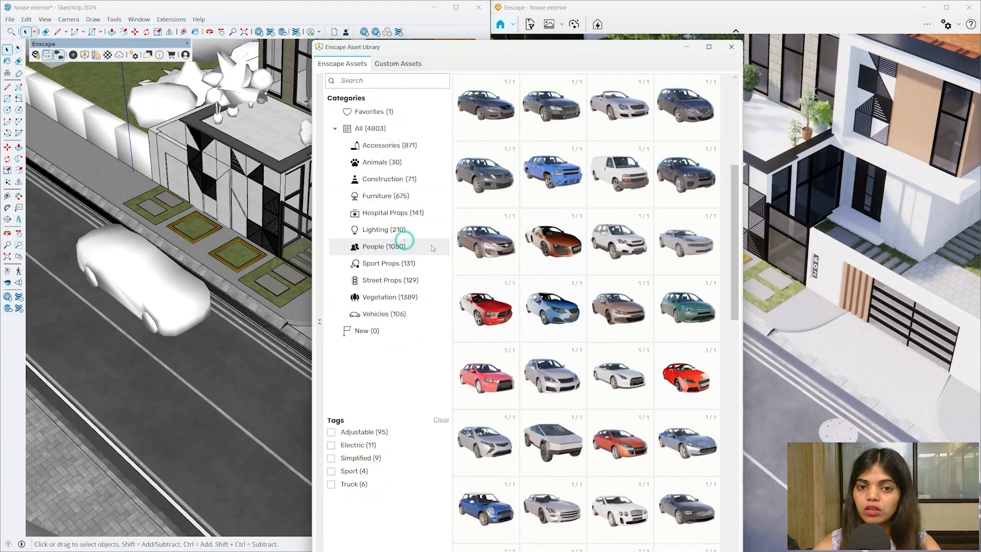
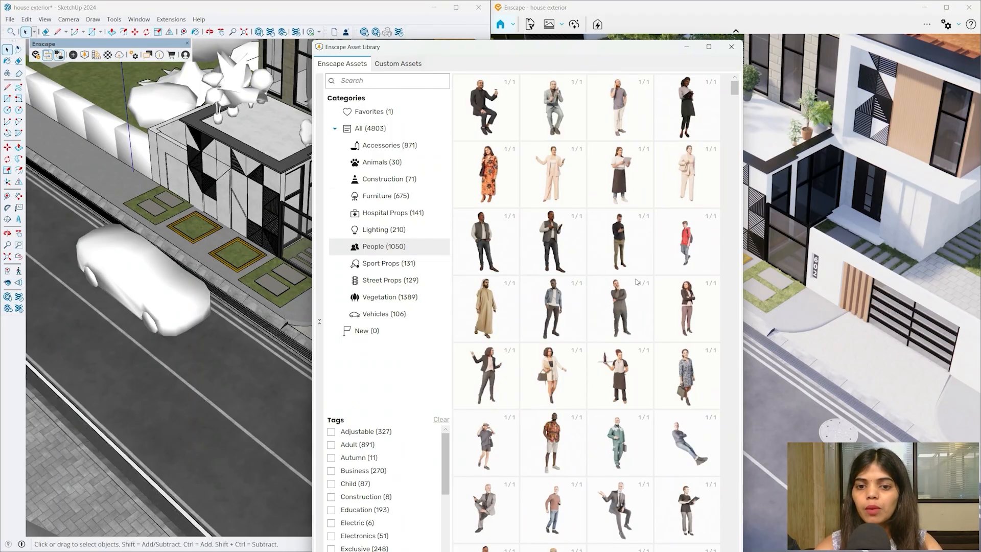
- Place the Brian 001: Walking figure on the pavement and rotate it 90°
scroll(620, 316, down, 2)
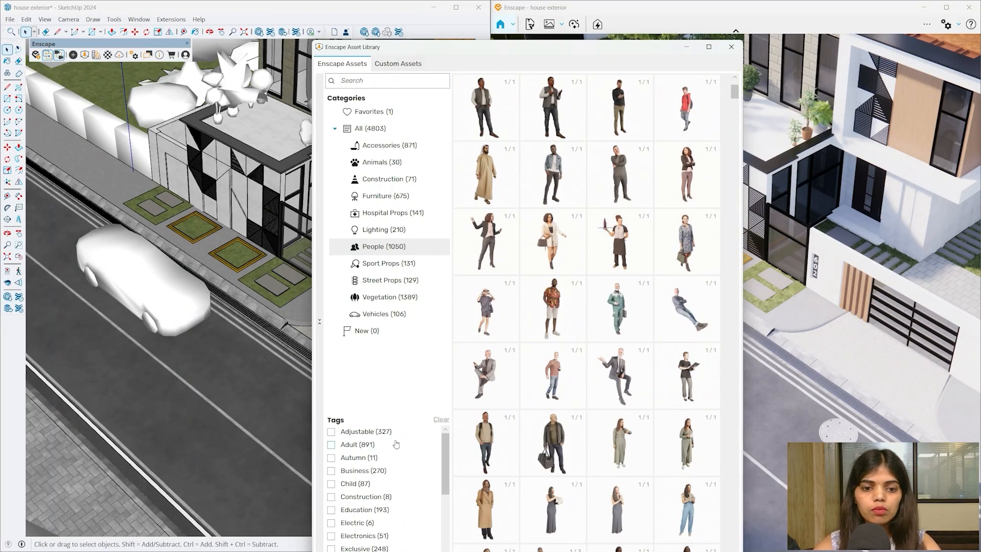
drag(446, 449, 448, 531)
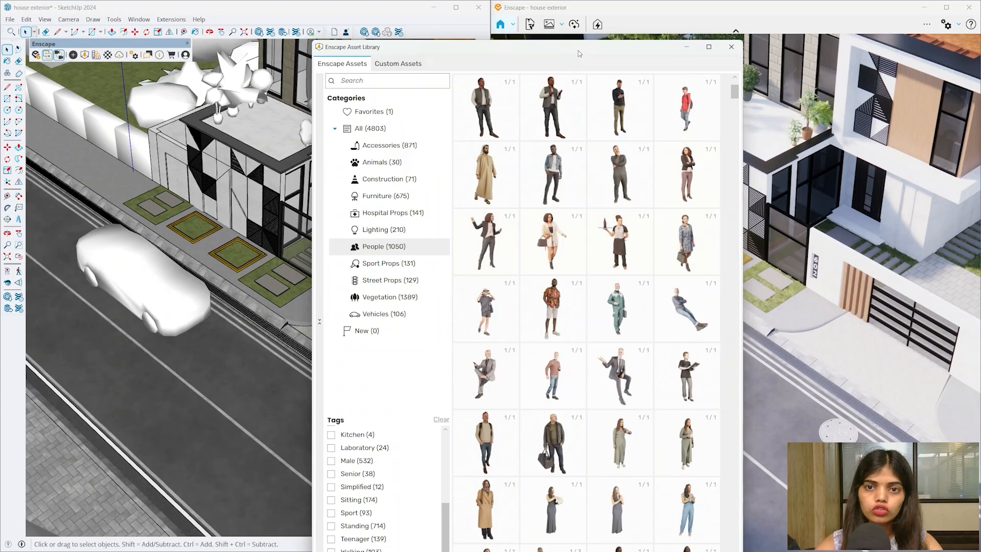
drag(579, 42, 557, 37)
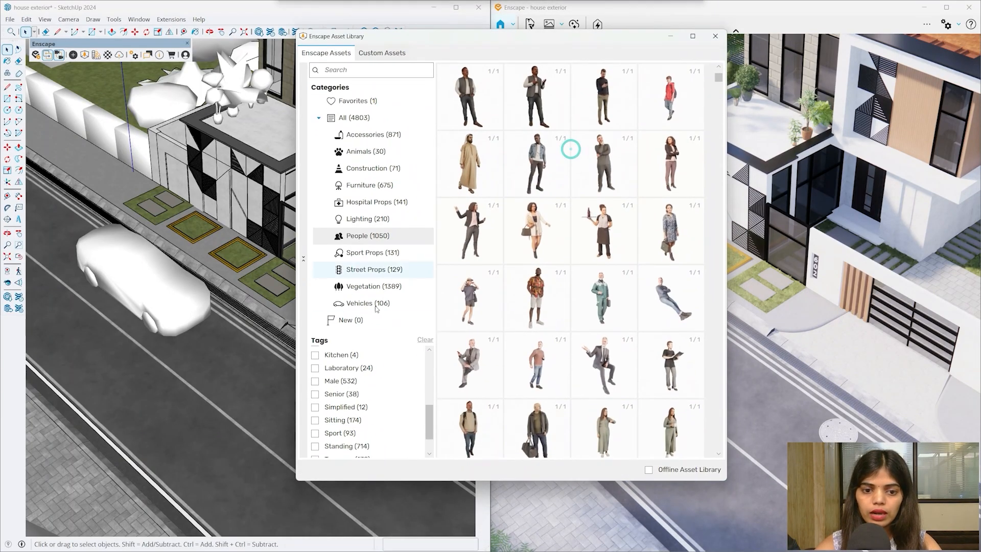
scroll(380, 418, down, 2)
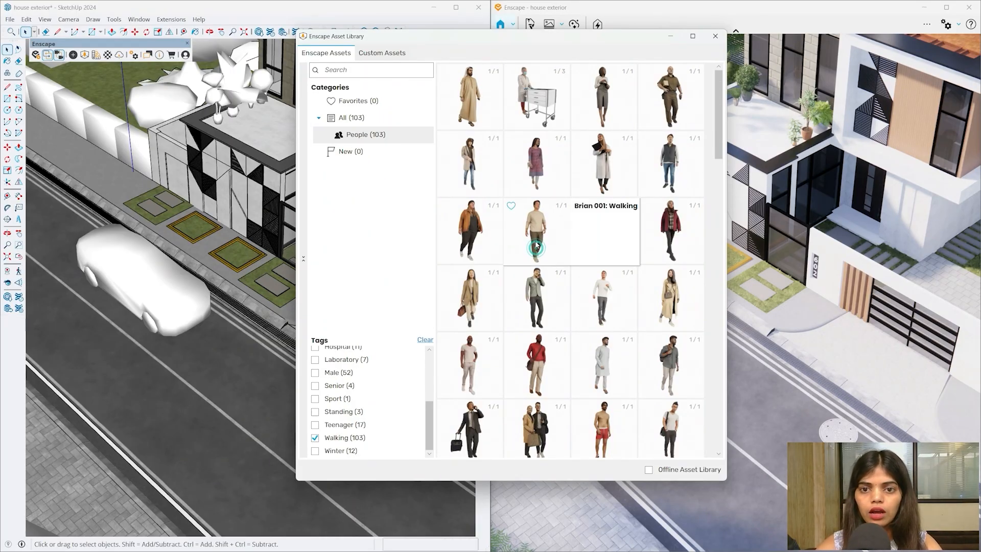
click(536, 245)
click(538, 142)
scroll(106, 180, up, 4)
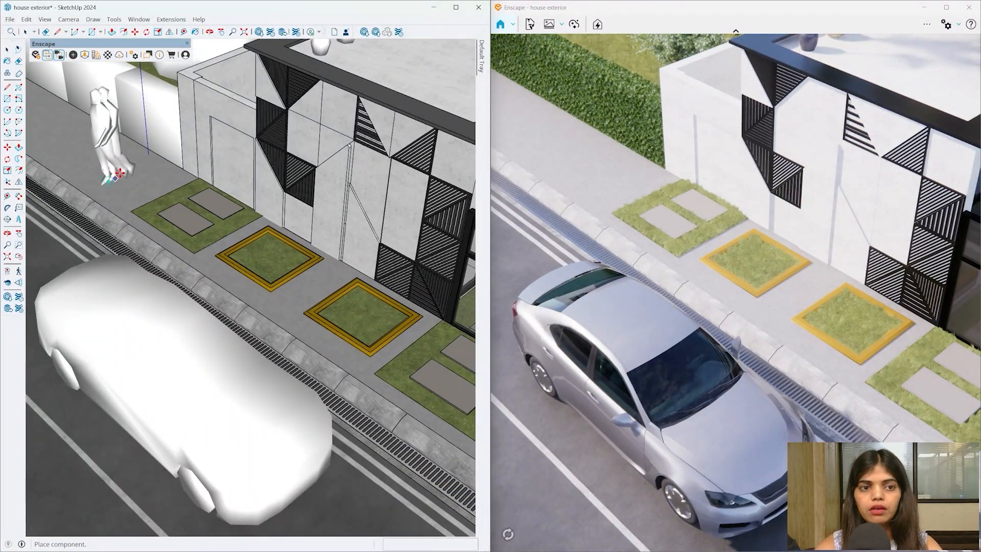
click(108, 180)
key(q)
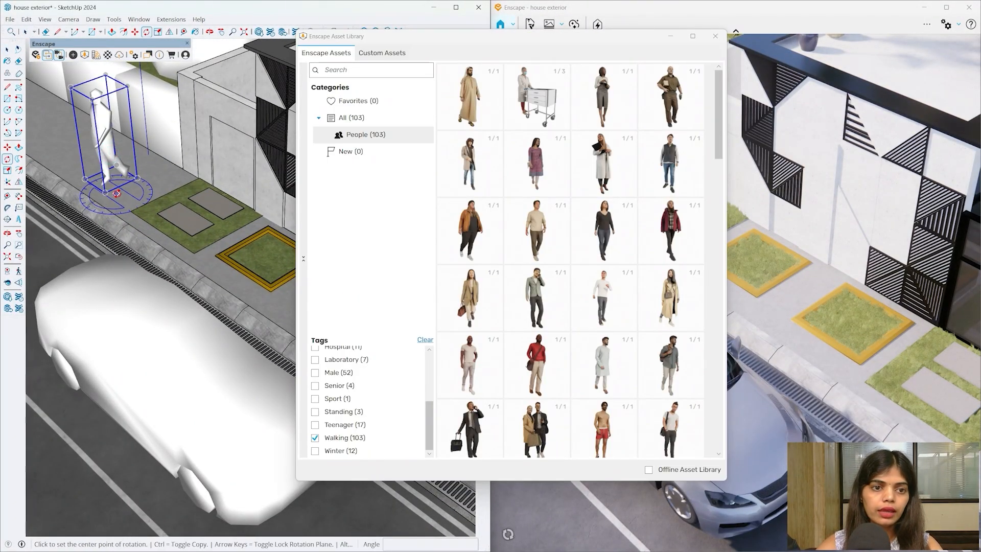
click(132, 186)
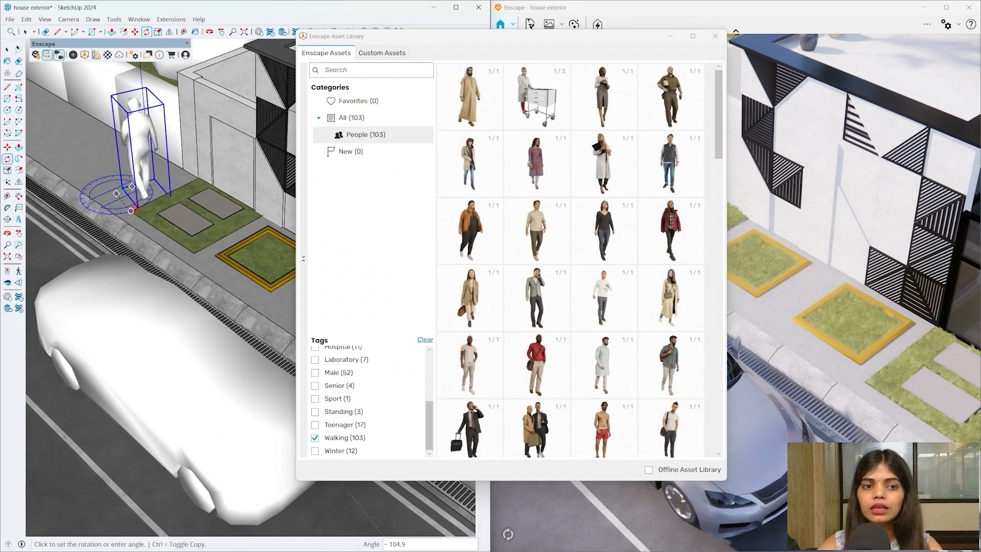
key(Return)
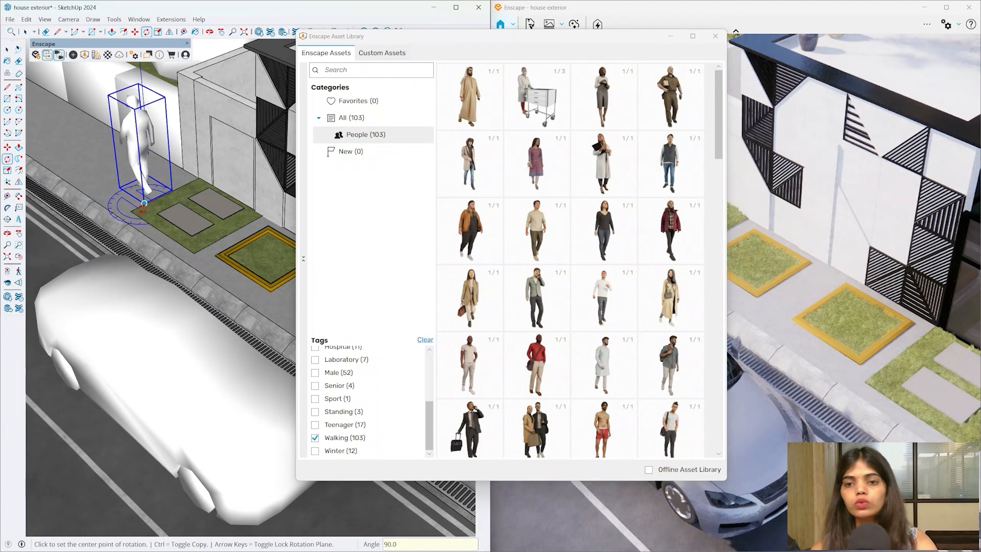
- Orbit down past the parked car to inspect the walking man, then bring back the asset library
drag(414, 40, 417, 358)
scroll(72, 182, up, 8)
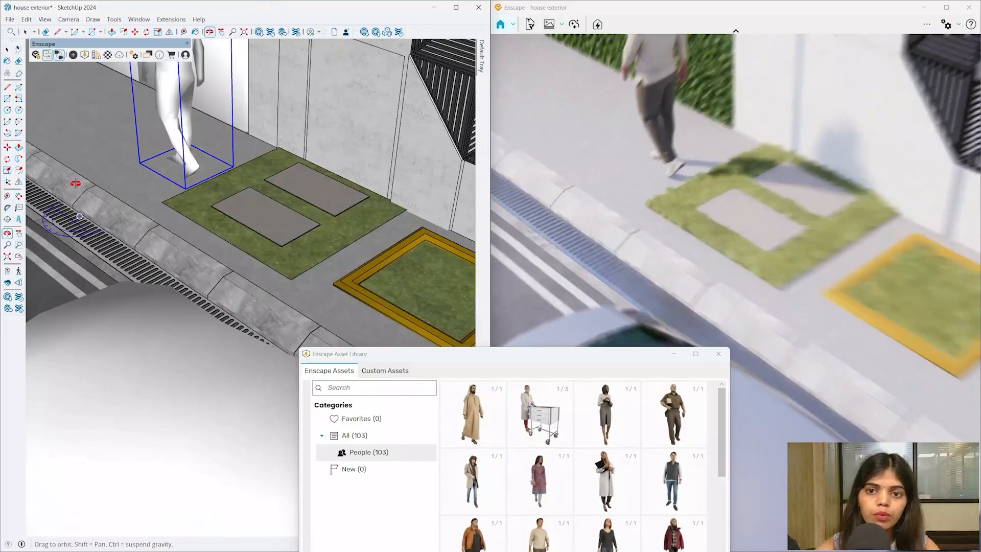
mouse_move(55, 377)
middle_down()
mouse_move(136, 414)
mouse_move(184, 377)
mouse_move(190, 528)
middle_up()
middle_drag(184, 375, 173, 398)
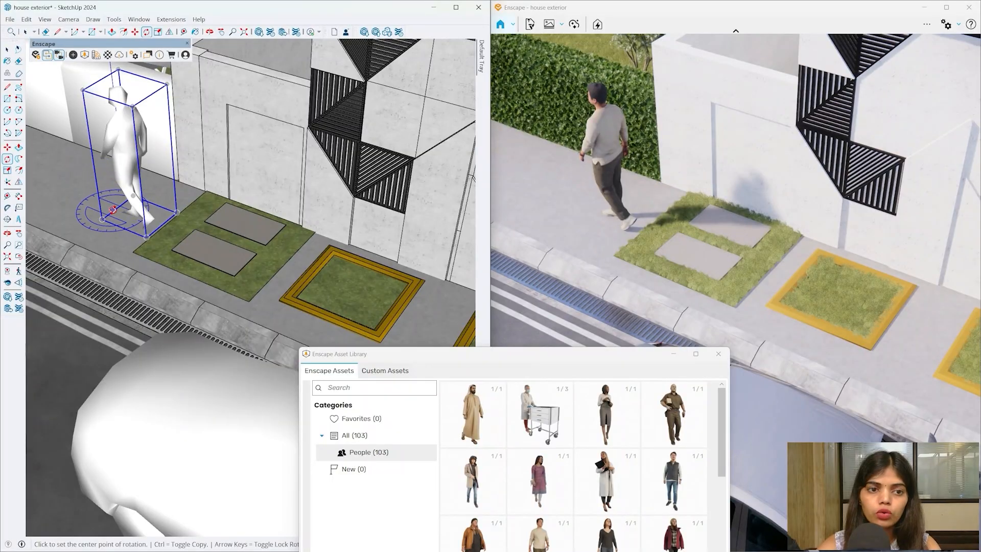
click(166, 241)
mouse_move(195, 278)
middle_down()
mouse_move(145, 151)
mouse_move(103, 131)
mouse_move(151, 245)
middle_up()
scroll(89, 92, up, 5)
scroll(101, 88, up, 2)
scroll(153, 138, up, 2)
scroll(188, 260, down, 2)
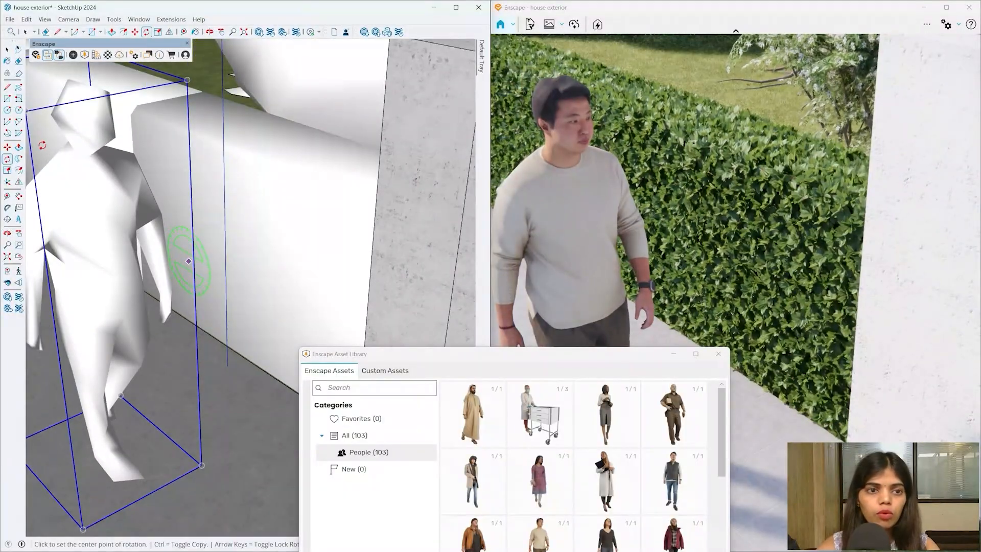
scroll(42, 145, up, 3)
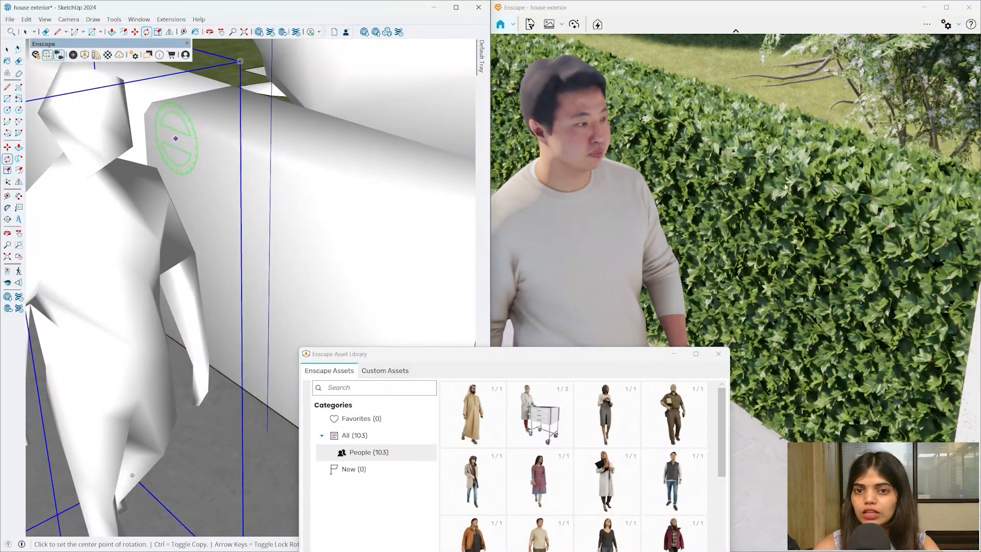
scroll(232, 194, down, 3)
mouse_move(230, 206)
middle_down()
mouse_move(267, 106)
mouse_move(247, 83)
mouse_move(308, 56)
mouse_move(276, 97)
mouse_move(204, 148)
mouse_move(55, 131)
mouse_move(180, 116)
mouse_move(449, 284)
middle_up()
scroll(162, 168, up, 5)
mouse_move(491, 356)
mouse_down()
mouse_move(458, 188)
mouse_move(384, 67)
mouse_up()
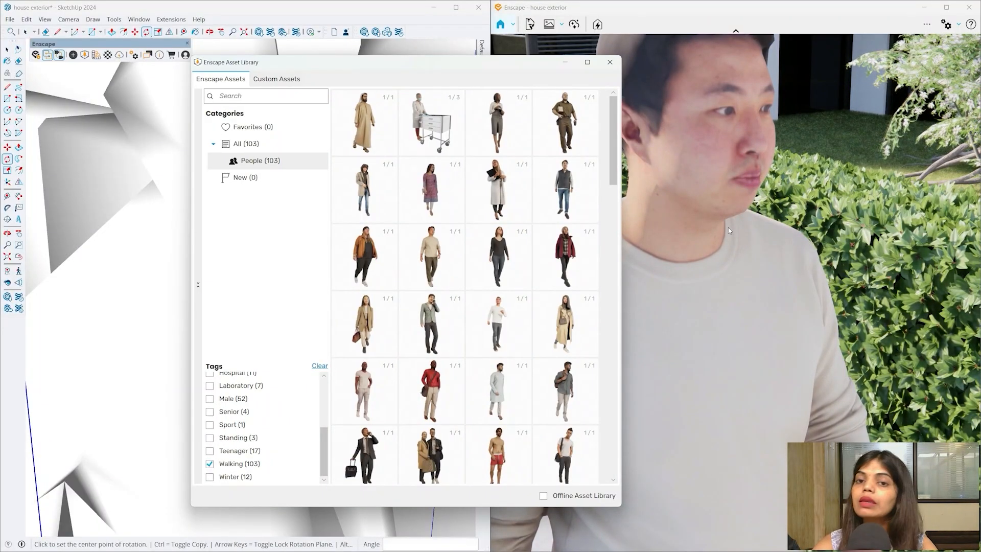
- Place Cody Standing 002, the man on the phone, beside the walking man
click(436, 331)
click(510, 142)
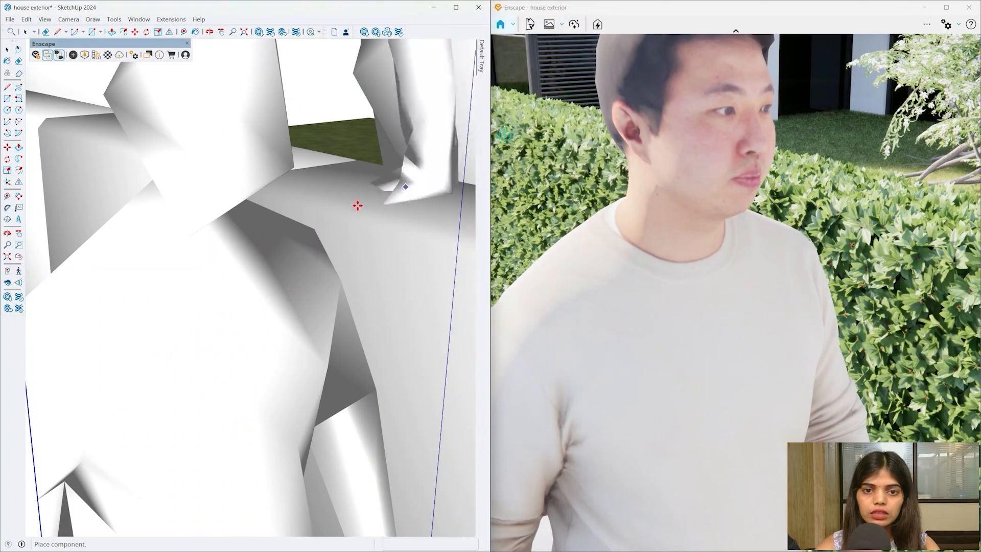
scroll(356, 203, down, 10)
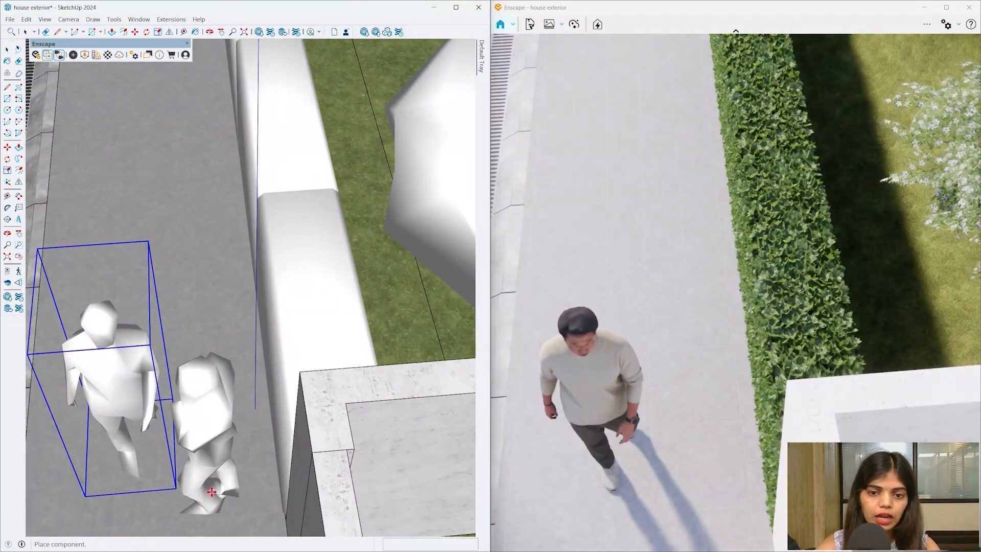
click(212, 494)
scroll(173, 346, down, 4)
mouse_move(175, 434)
middle_down()
mouse_move(256, 379)
mouse_move(278, 381)
middle_up()
scroll(282, 382, up, 3)
click(282, 382)
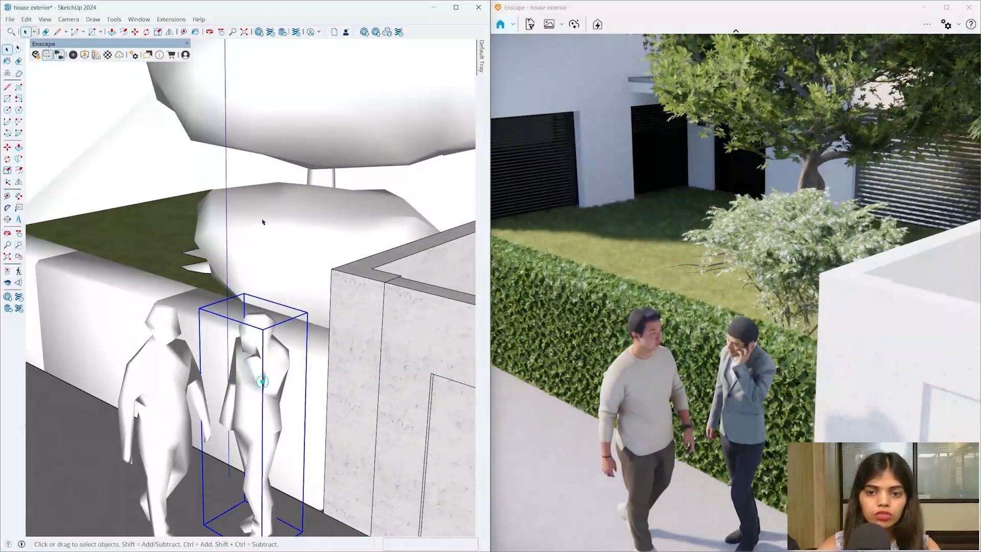
scroll(263, 221, down, 5)
middle_drag(262, 222, 257, 393)
scroll(256, 392, up, 5)
- Rotate the phone-talking man 90° on the pavement
key(q)
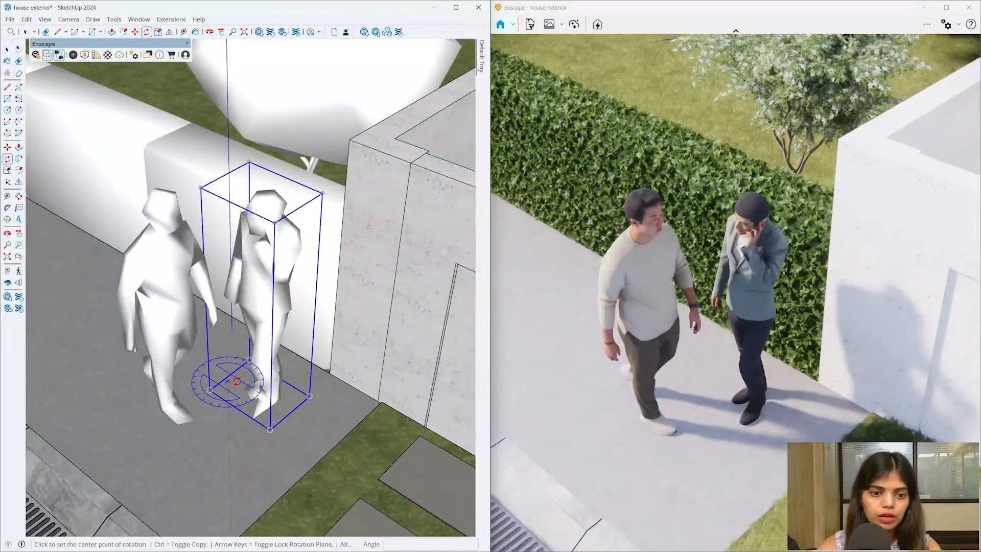
click(215, 400)
key(Escape)
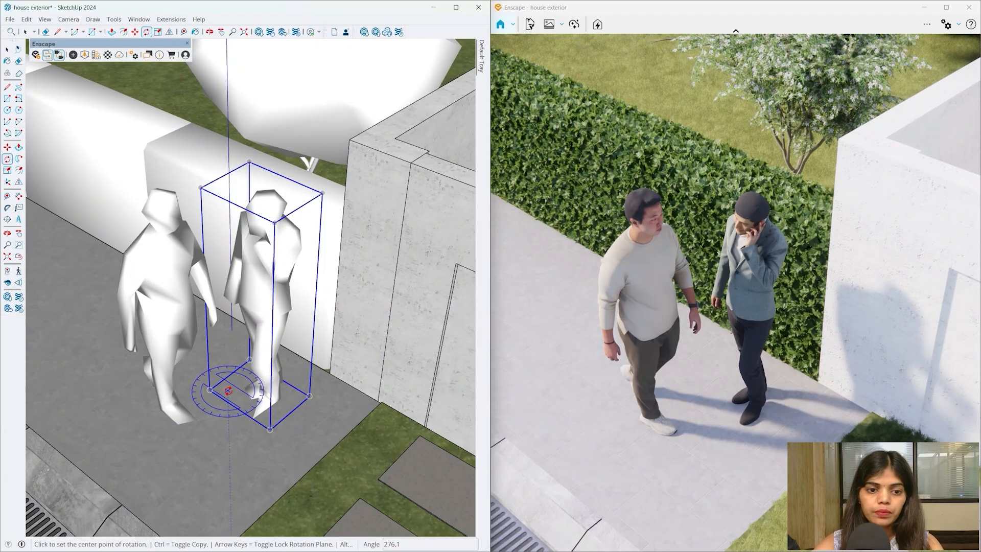
click(212, 403)
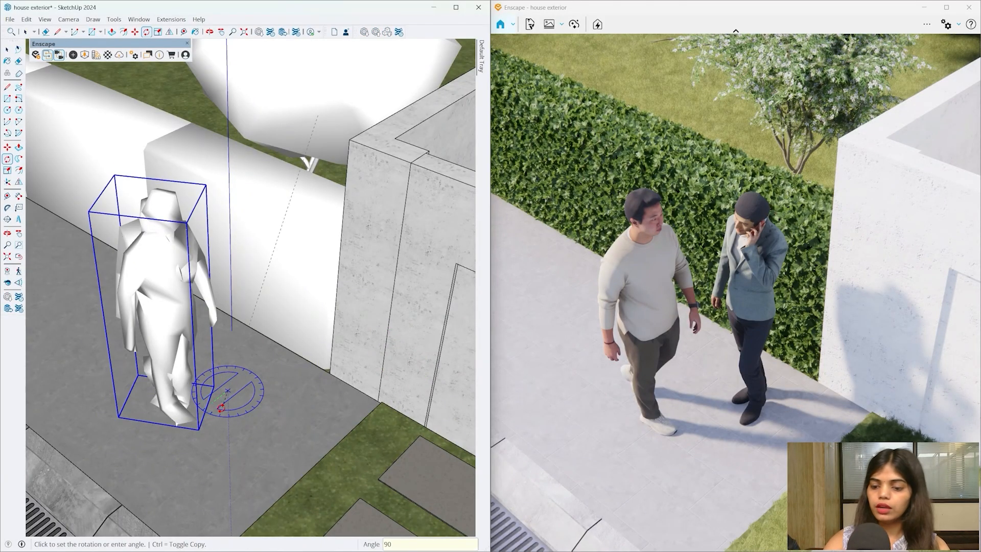
click(221, 407)
scroll(263, 284, down, 3)
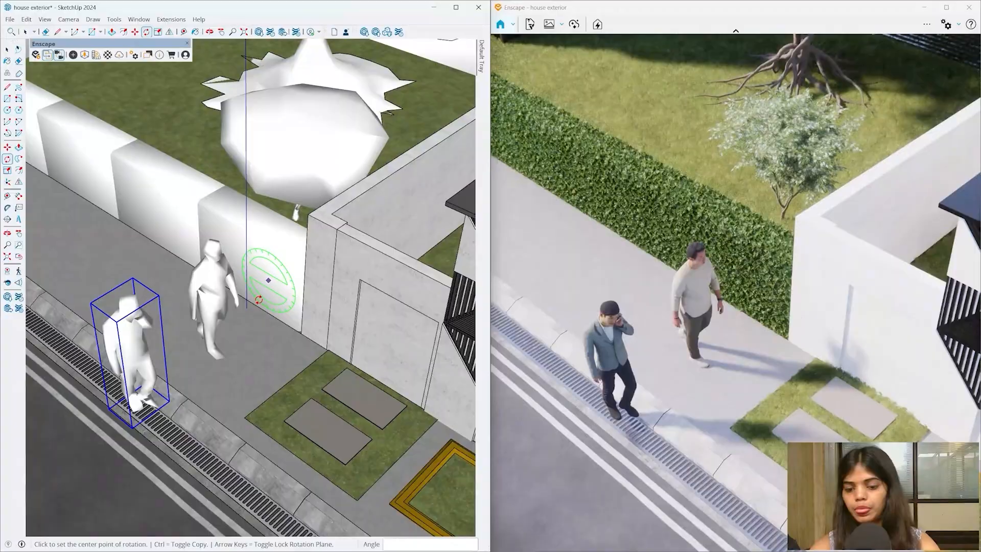
- Move the phone-talking man next to the walker, then shift both further along the pavement
key(m)
click(203, 398)
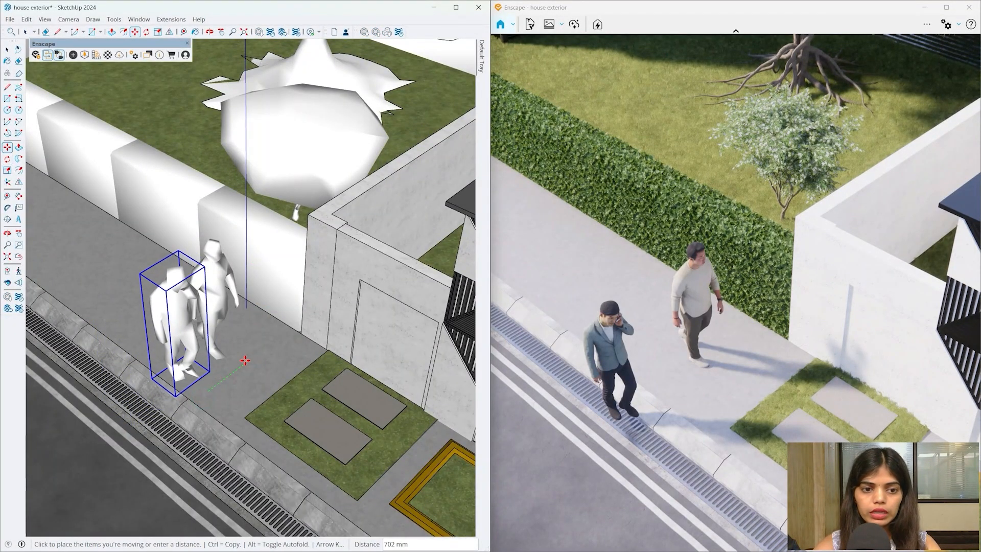
click(245, 361)
key(space)
scroll(217, 303, up, 2)
scroll(216, 303, down, 2)
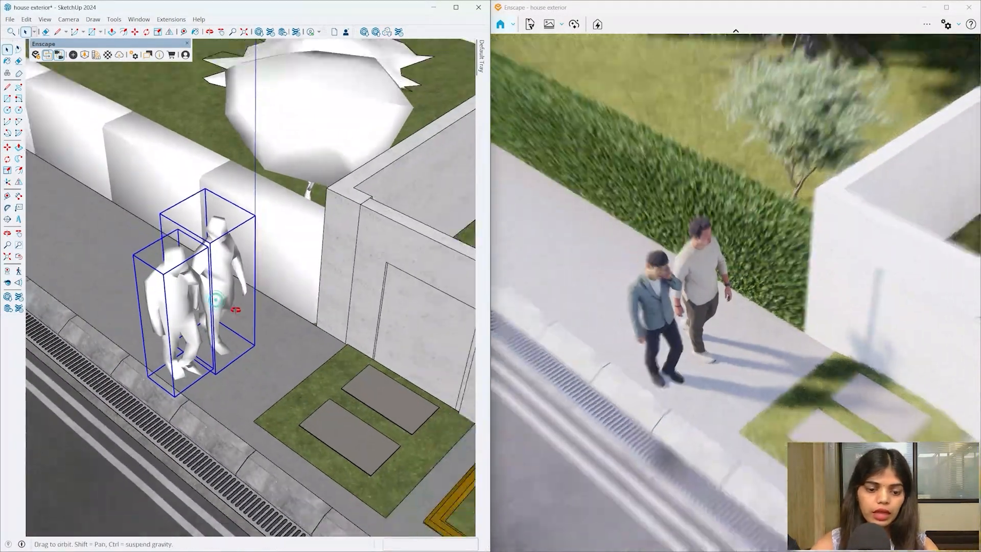
click(248, 380)
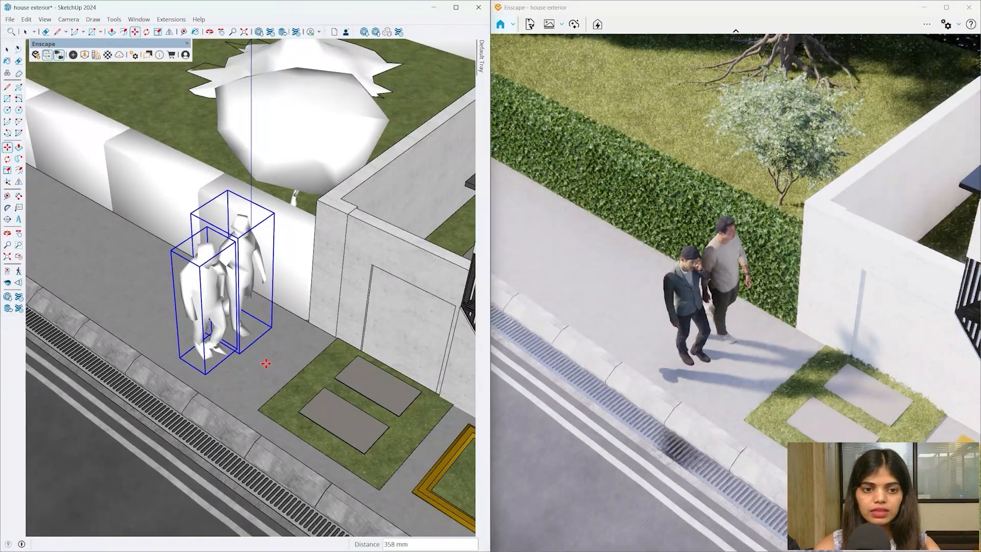
click(274, 377)
mouse_move(274, 376)
middle_down()
mouse_move(215, 264)
mouse_move(195, 251)
middle_up()
scroll(189, 285, up, 5)
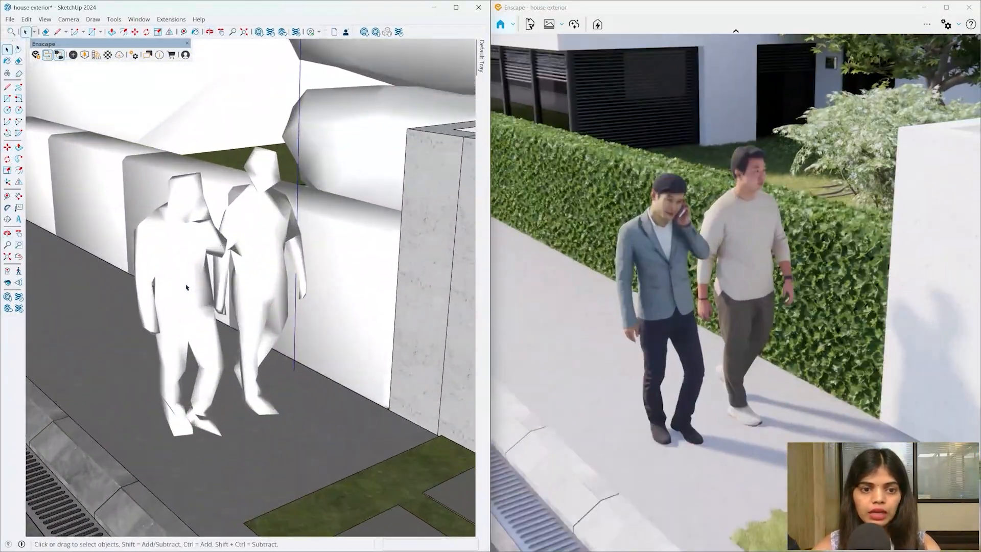
- Delete the phone-talking man so only the walker remains
click(185, 284)
middle_drag(185, 284, 210, 280)
key(m)
scroll(278, 429, up, 5)
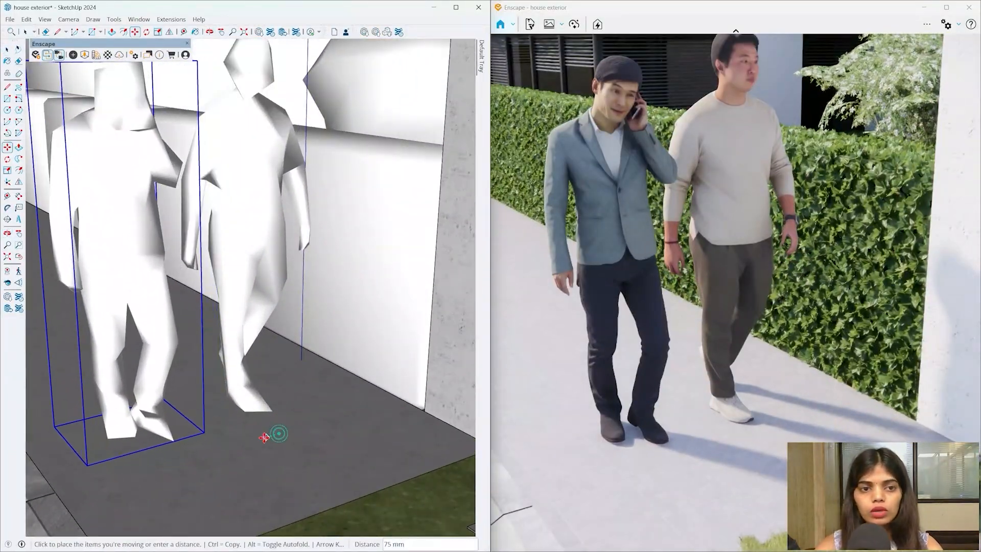
mouse_move(264, 437)
middle_down()
mouse_move(235, 422)
mouse_move(293, 289)
mouse_move(287, 312)
mouse_move(305, 346)
mouse_move(280, 394)
middle_up()
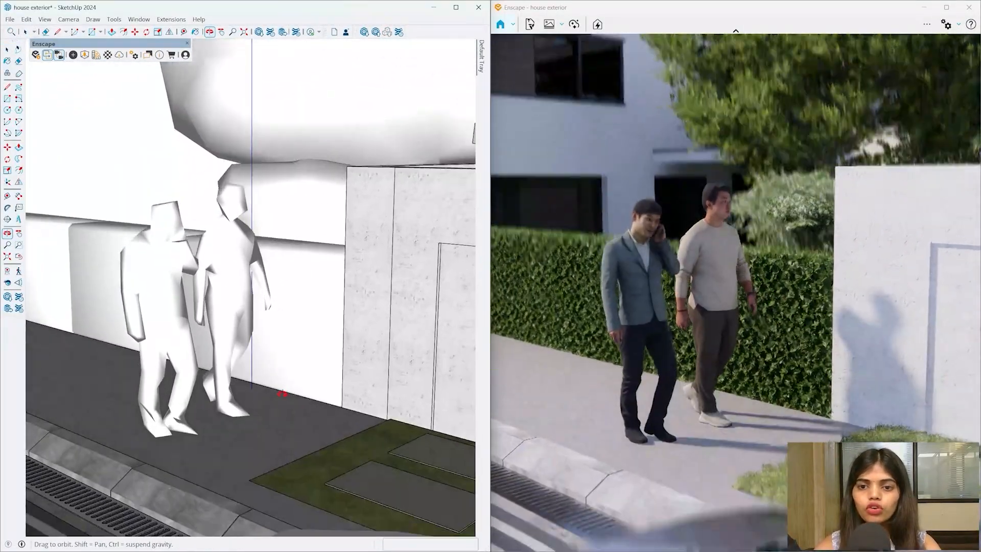
scroll(219, 302, up, 1)
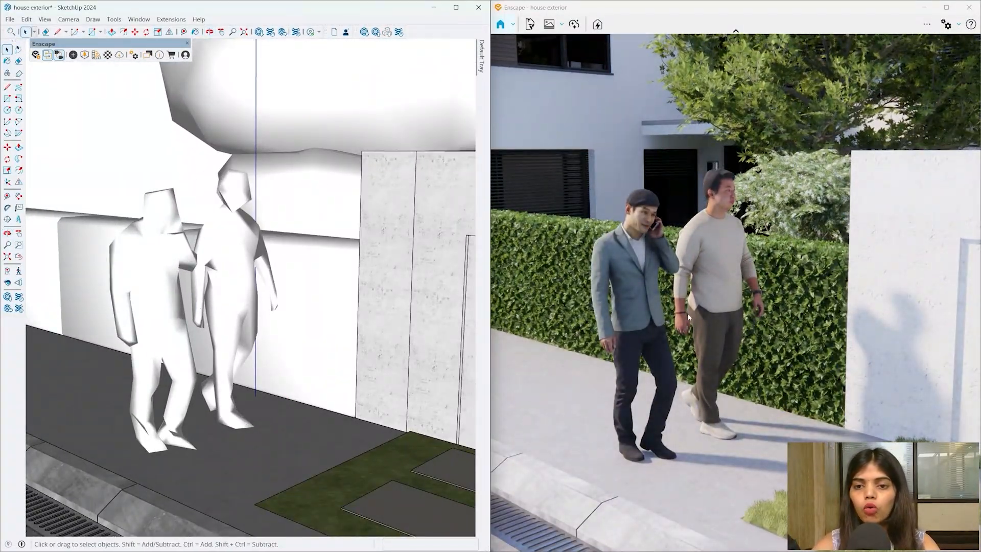
click(155, 288)
key(Delete)
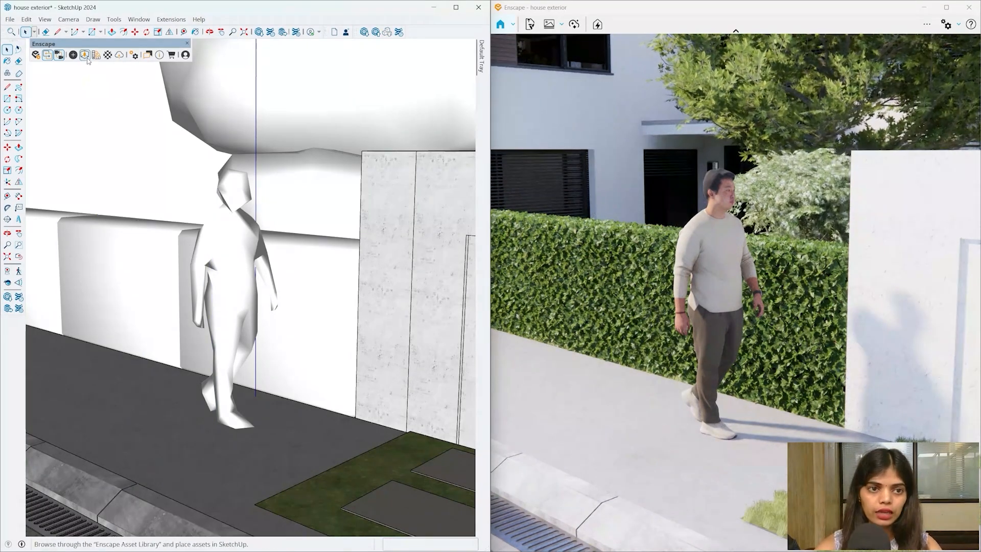
- Place Cheryl Walking 001 from the asset library on the sidewalk beside the man
click(85, 54)
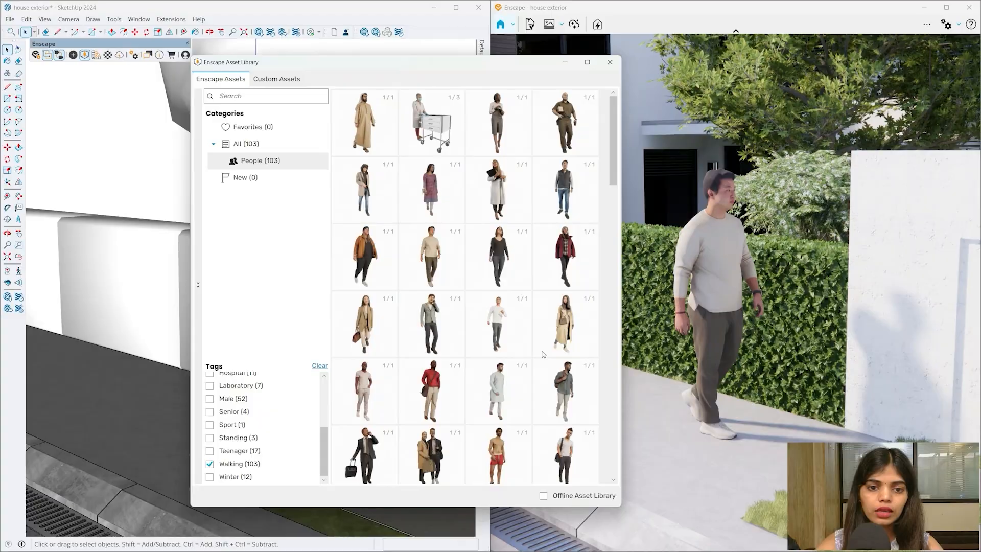
scroll(542, 354, down, 2)
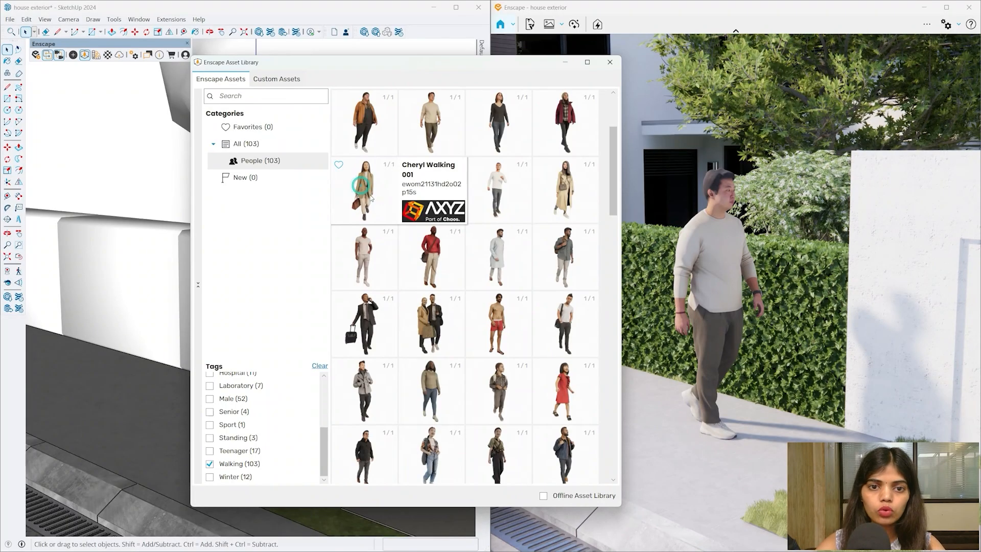
click(365, 191)
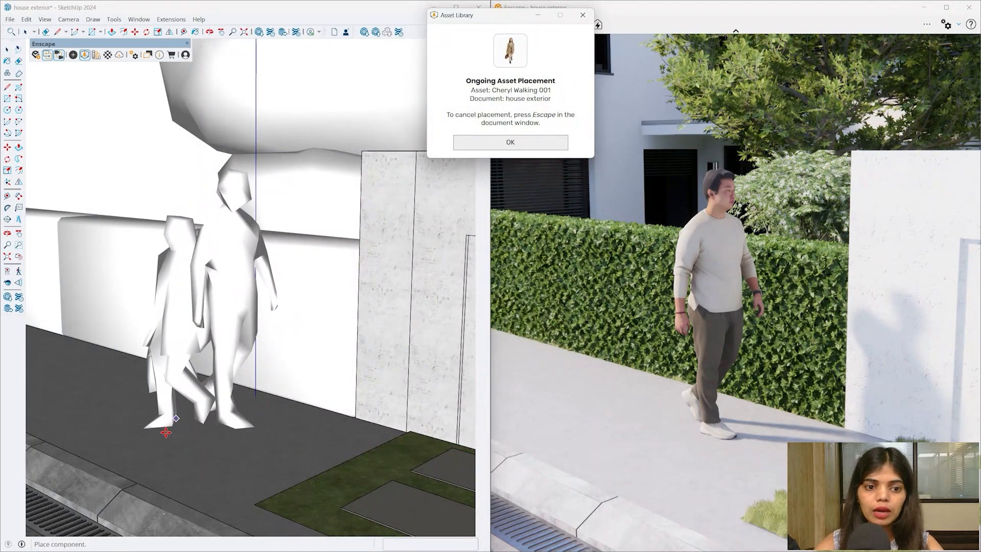
click(156, 445)
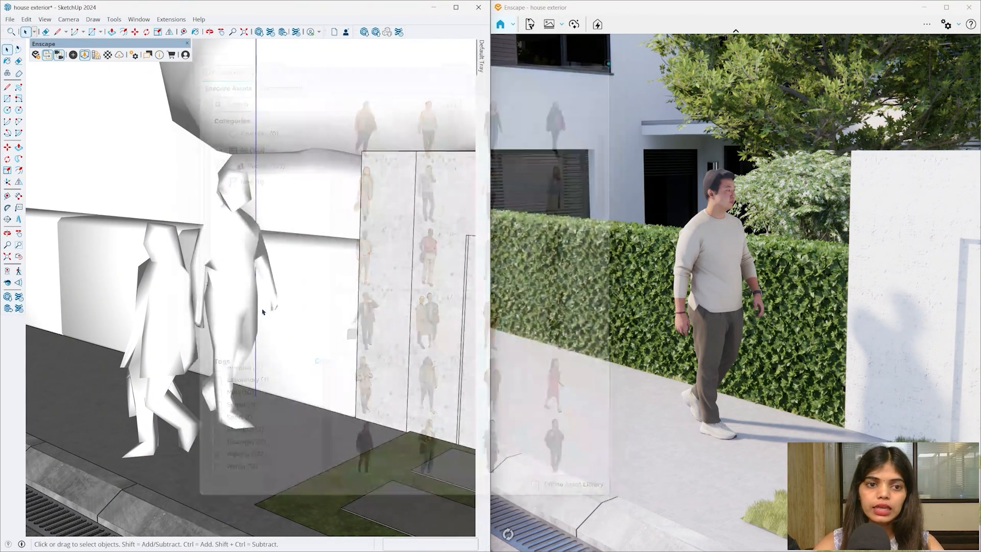
click(164, 348)
- Turn the woman 90° and shift her alongside the walking man
key(q)
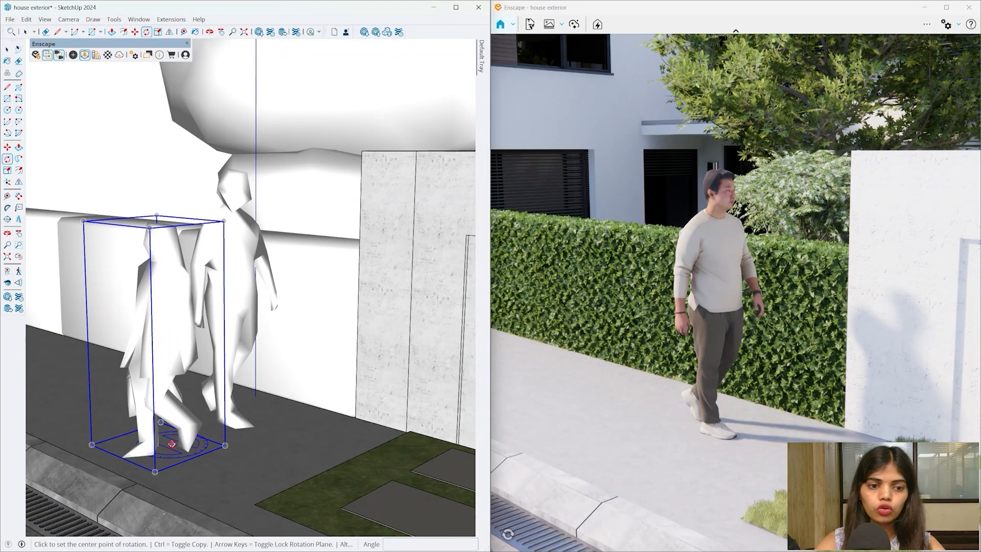
click(171, 444)
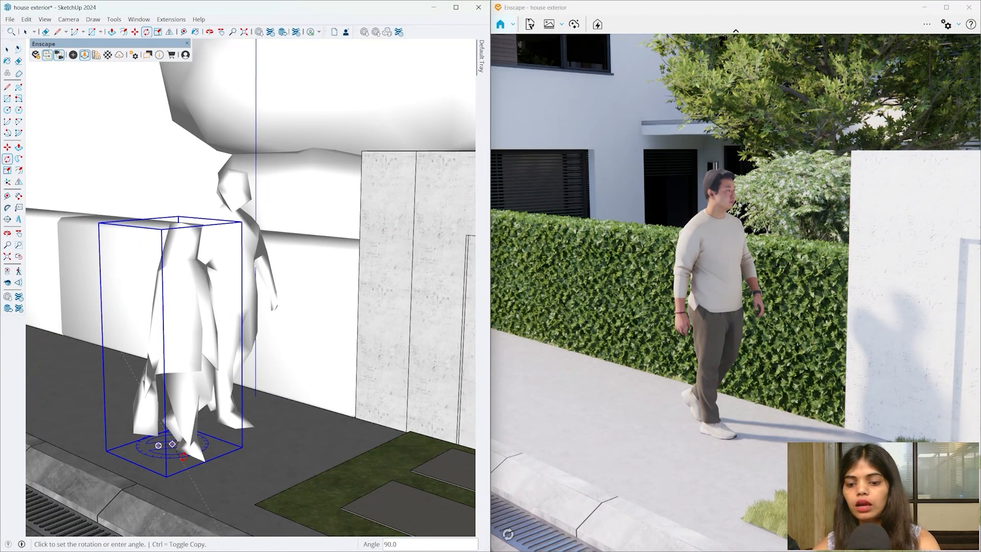
key(m)
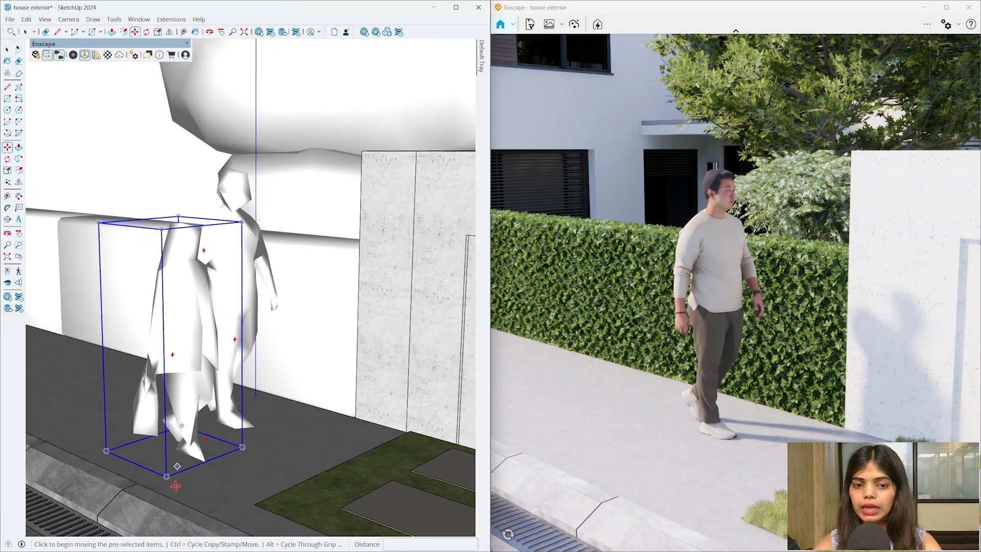
click(244, 483)
click(230, 477)
click(266, 458)
click(254, 464)
- Orbit around the two walking figures to check them side by side
mouse_move(266, 471)
middle_down()
mouse_move(193, 378)
mouse_move(234, 396)
mouse_move(245, 431)
middle_up()
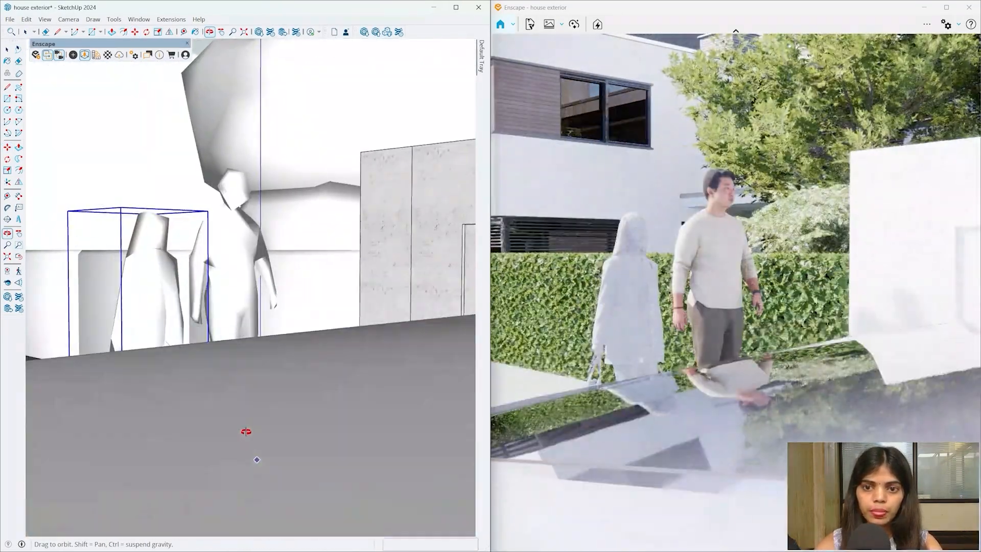
key(space)
scroll(209, 290, up, 3)
mouse_move(249, 292)
mouse_down()
mouse_move(215, 278)
mouse_move(237, 289)
mouse_up()
key(space)
scroll(131, 242, up, 5)
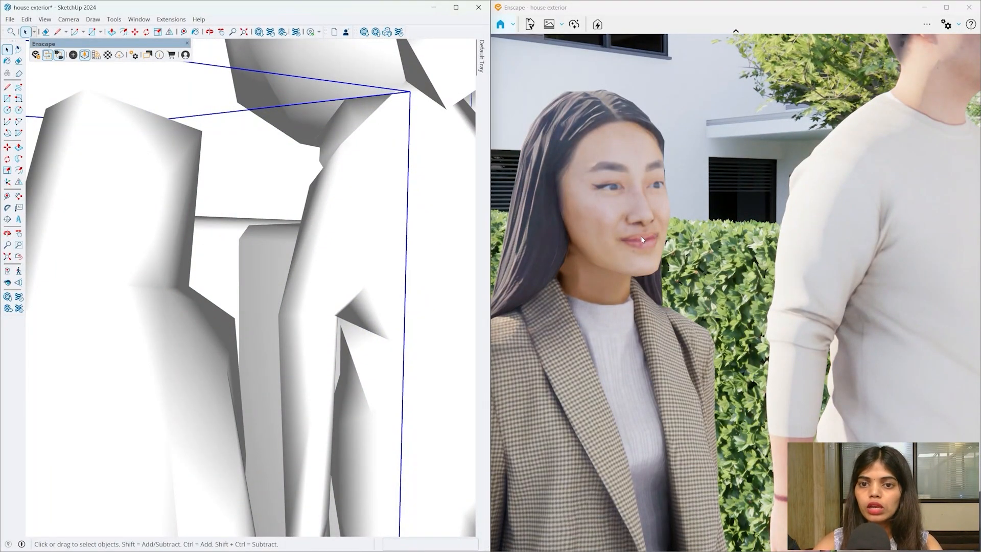
key(o)
mouse_move(203, 258)
mouse_down()
mouse_move(259, 285)
mouse_move(201, 306)
mouse_move(221, 267)
mouse_move(217, 241)
mouse_move(197, 306)
mouse_move(118, 263)
mouse_move(202, 232)
mouse_up()
scroll(202, 232, up, 10)
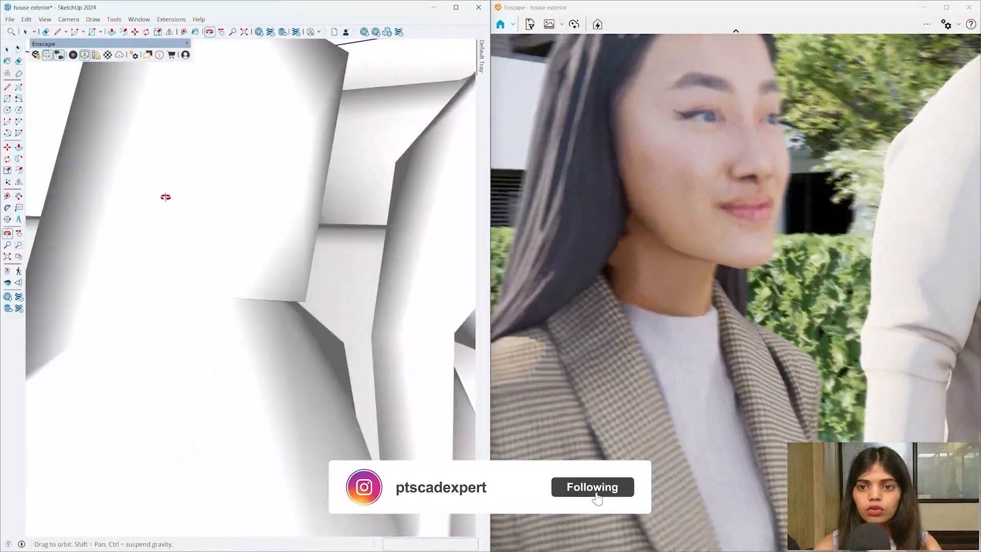
- Orbit out over the neighbourhood and settle on a street-level view of the house
mouse_move(165, 197)
middle_down()
mouse_move(25, 184)
mouse_move(76, 209)
mouse_move(186, 221)
mouse_move(306, 273)
middle_up()
scroll(258, 240, down, 2)
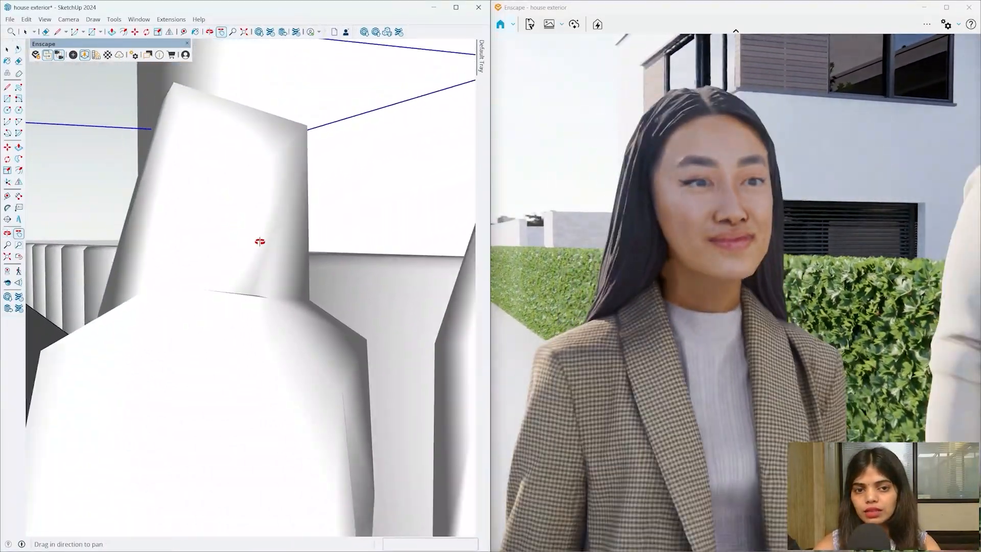
middle_drag(259, 241, 218, 280)
scroll(218, 280, down, 4)
scroll(218, 280, down, 12)
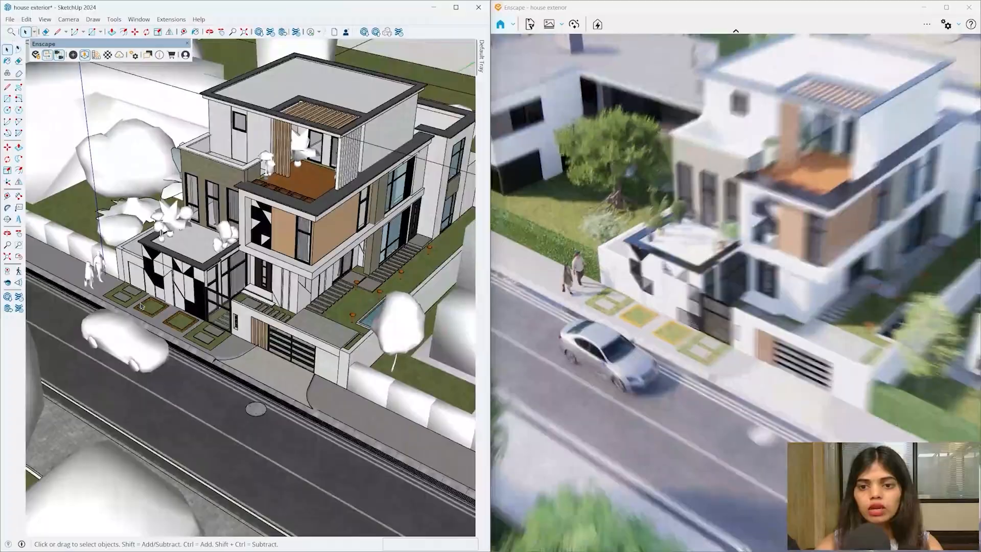
scroll(142, 306, down, 5)
middle_drag(142, 306, 204, 250)
scroll(215, 312, up, 7)
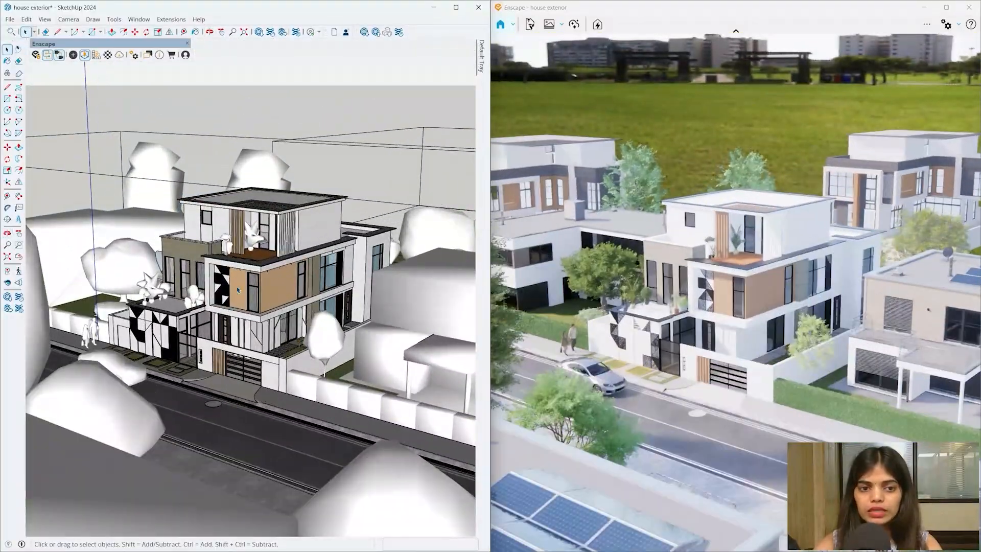
middle_drag(219, 311, 245, 294)
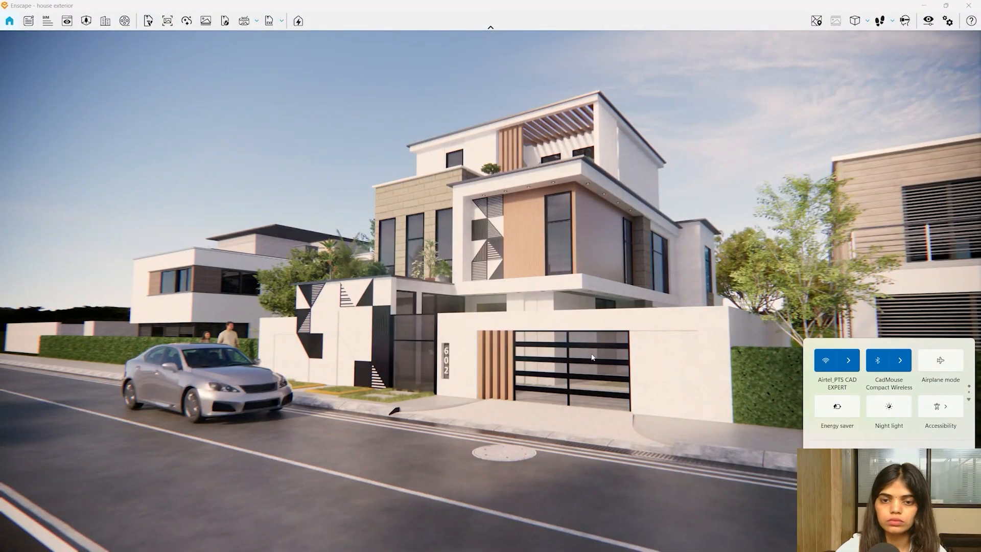
- Open Visual Settings, browse the Image, Atmosphere, Sky and Output tabs, and park it right on Main
click(576, 364)
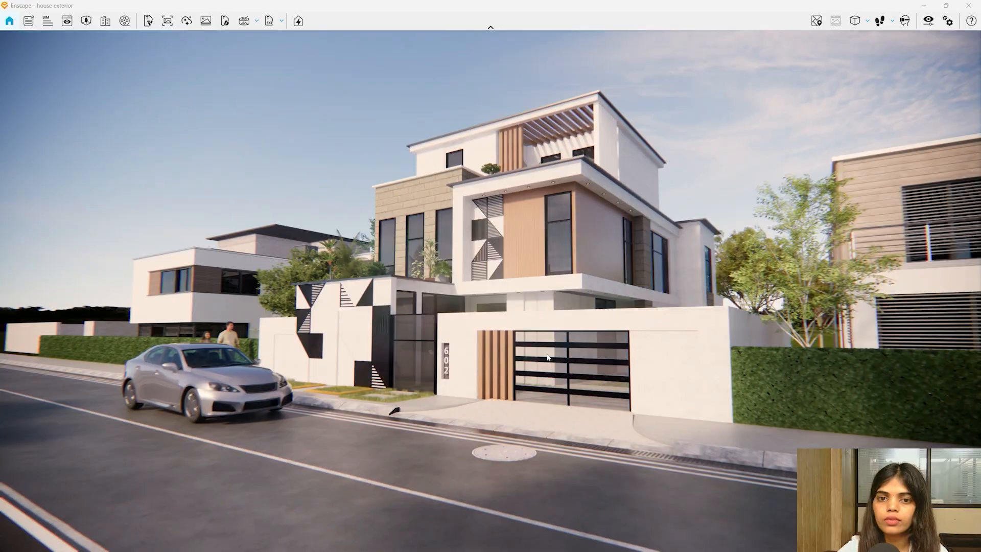
drag(480, 314, 515, 331)
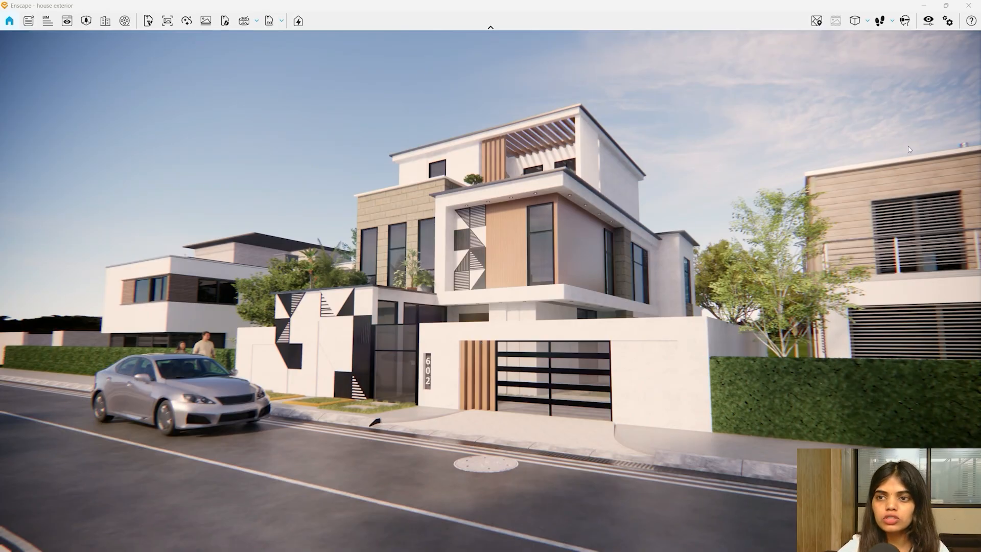
click(928, 21)
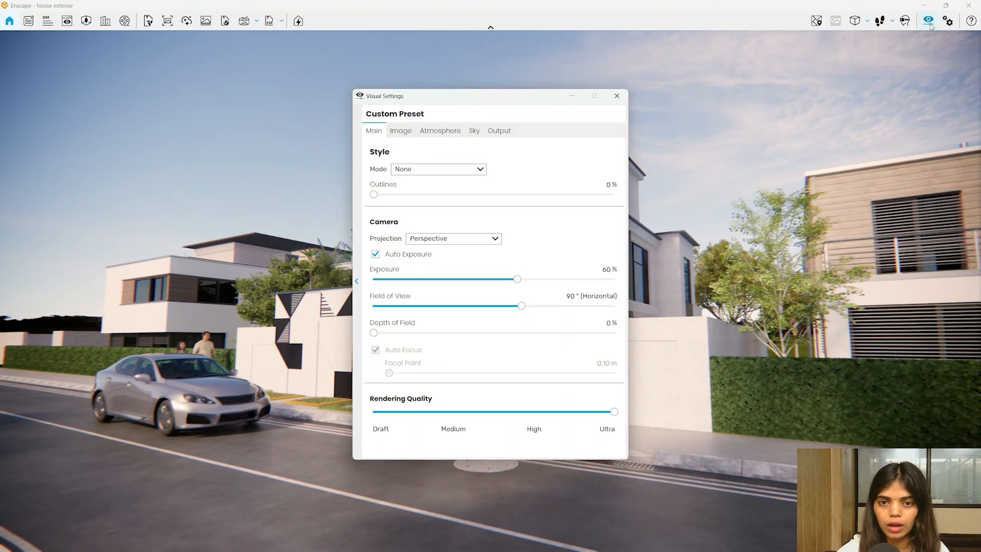
click(404, 131)
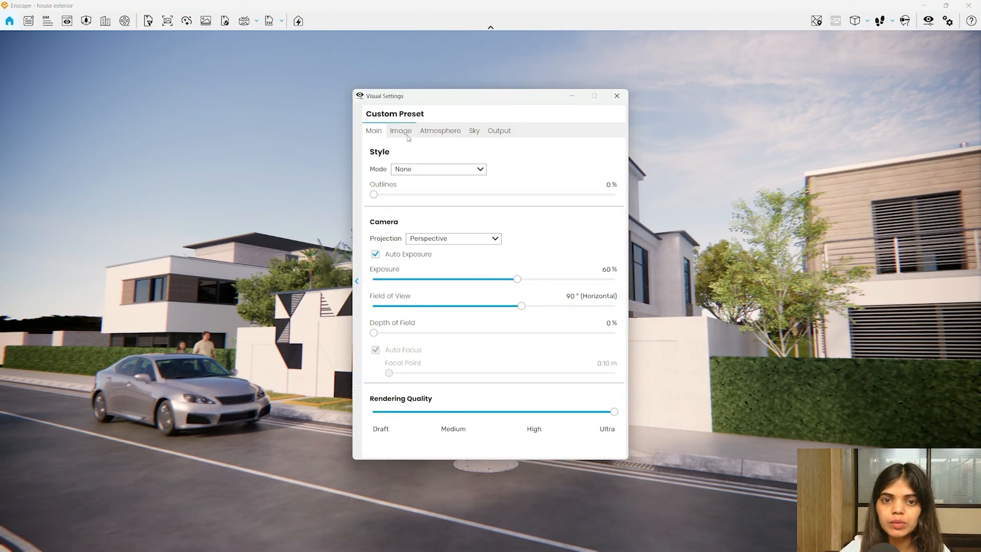
click(434, 130)
click(471, 129)
click(499, 131)
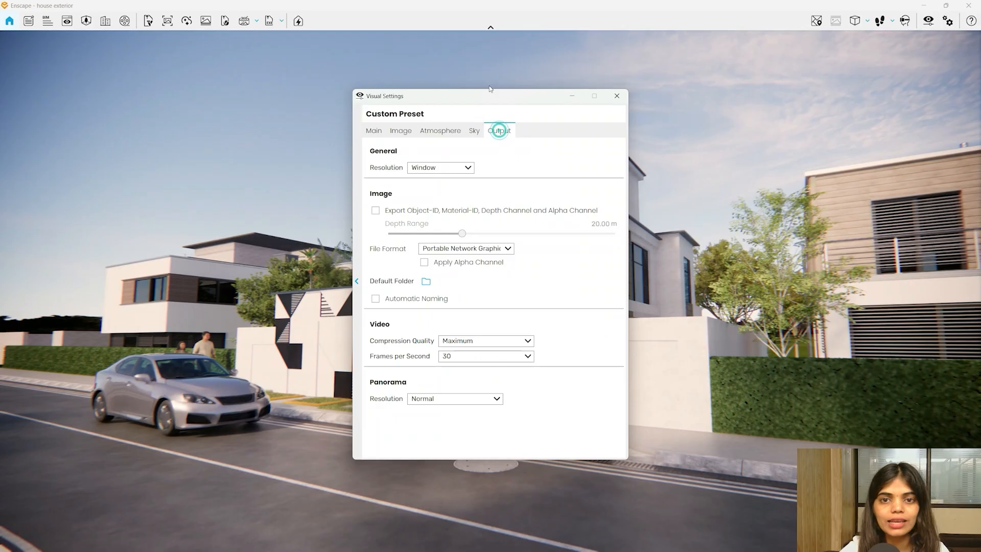
drag(488, 98, 820, 74)
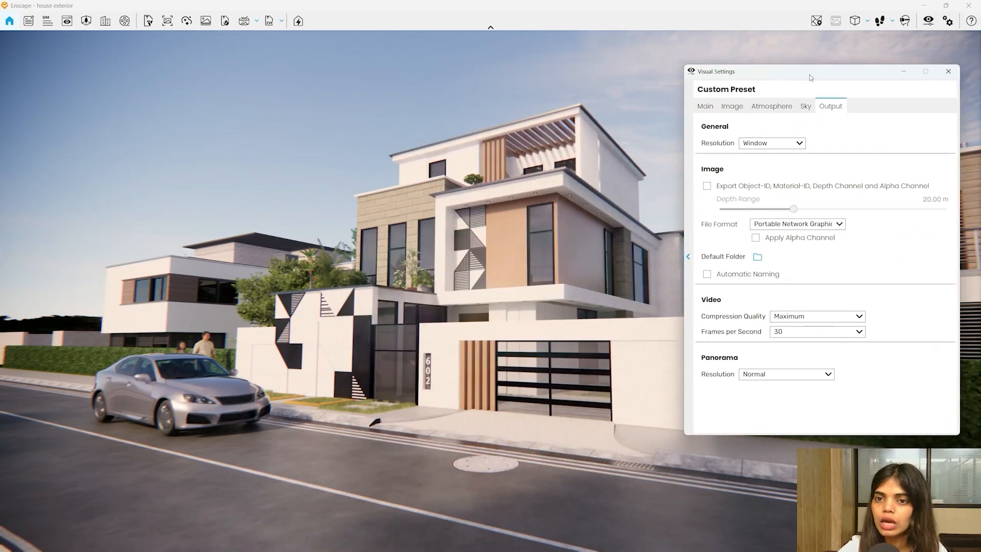
click(700, 110)
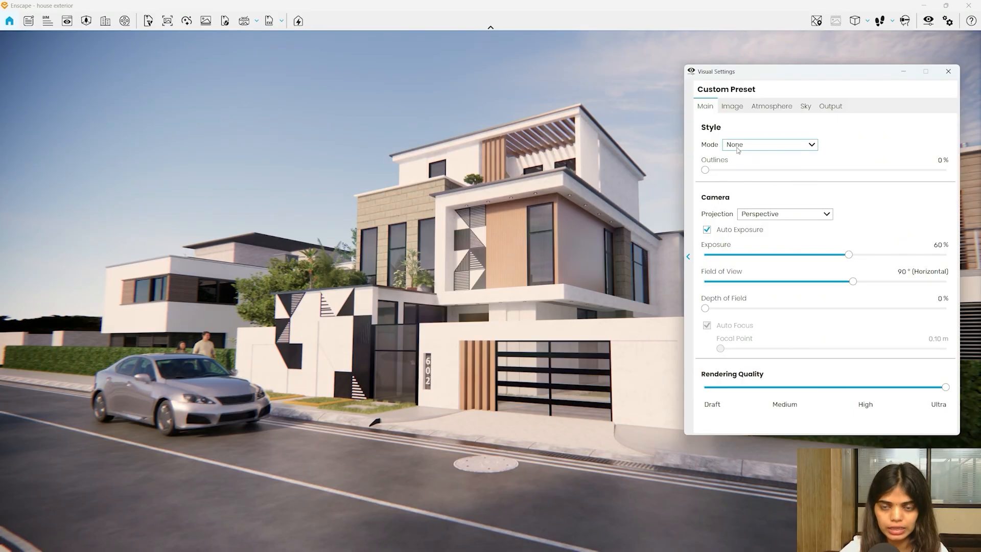
mouse_move(741, 148)
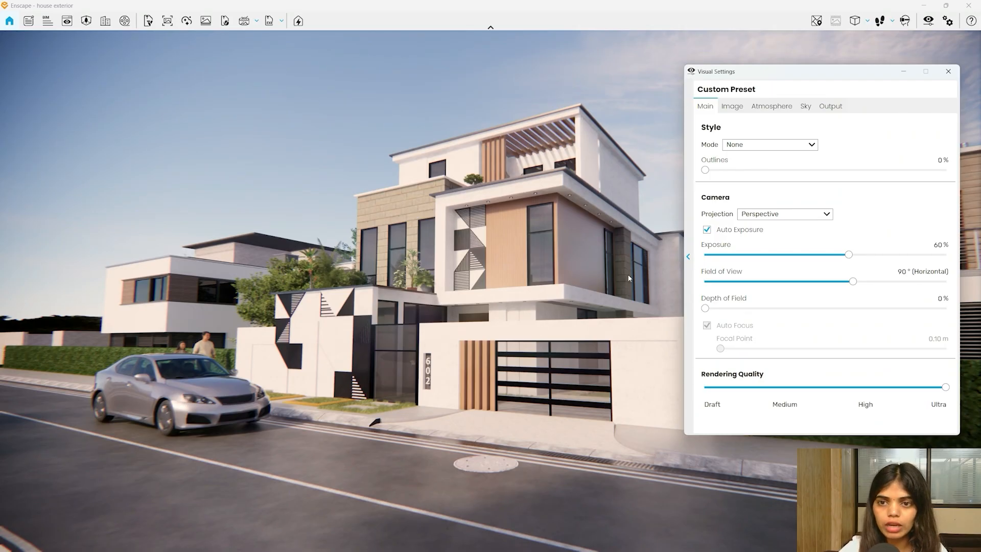
- Try the White, Light View, Sketch and Watercolor style modes, then set Style Mode back to None
click(749, 148)
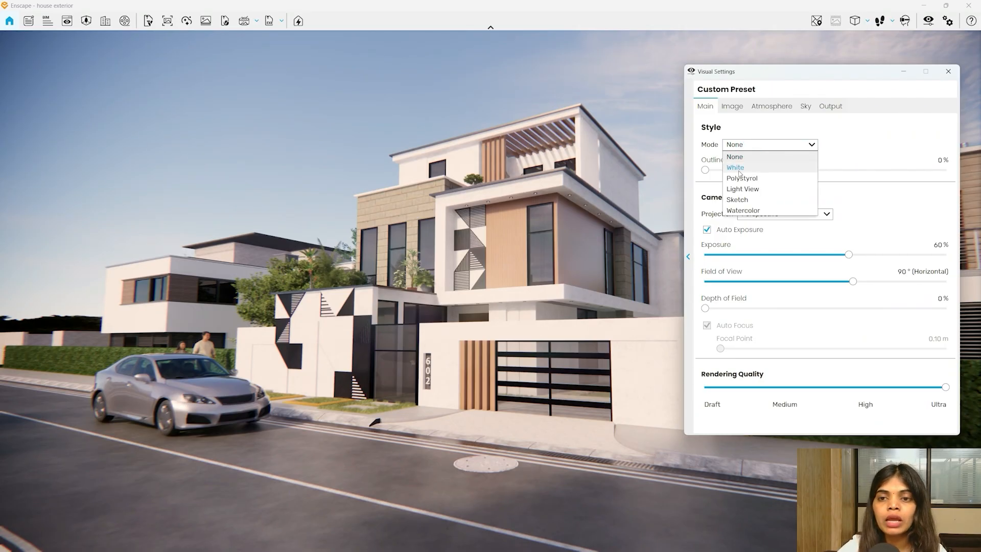
click(738, 170)
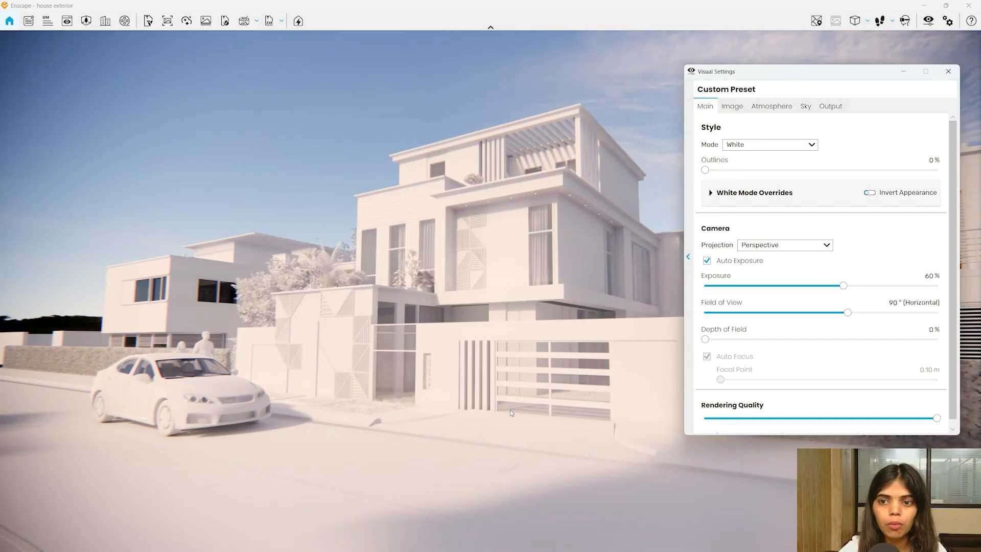
click(747, 148)
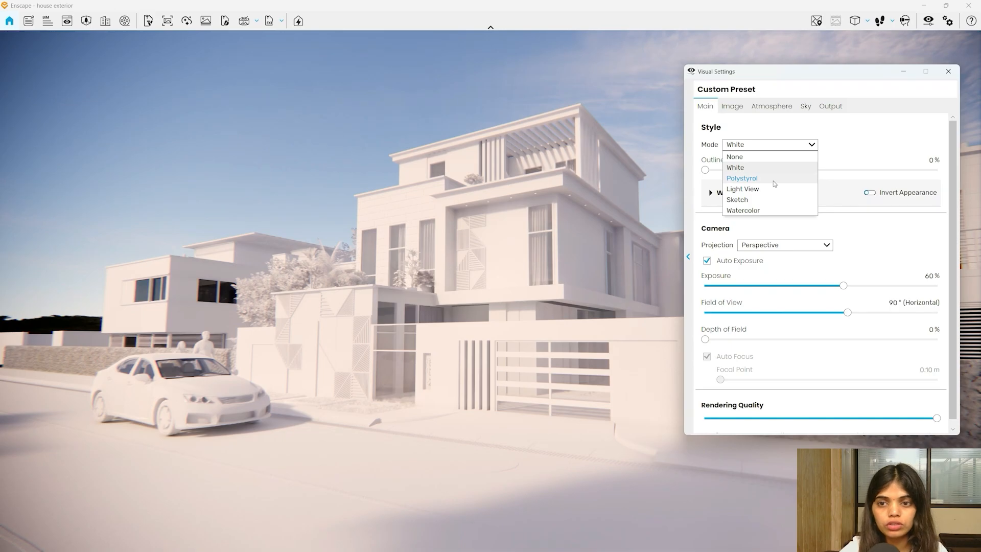
click(746, 192)
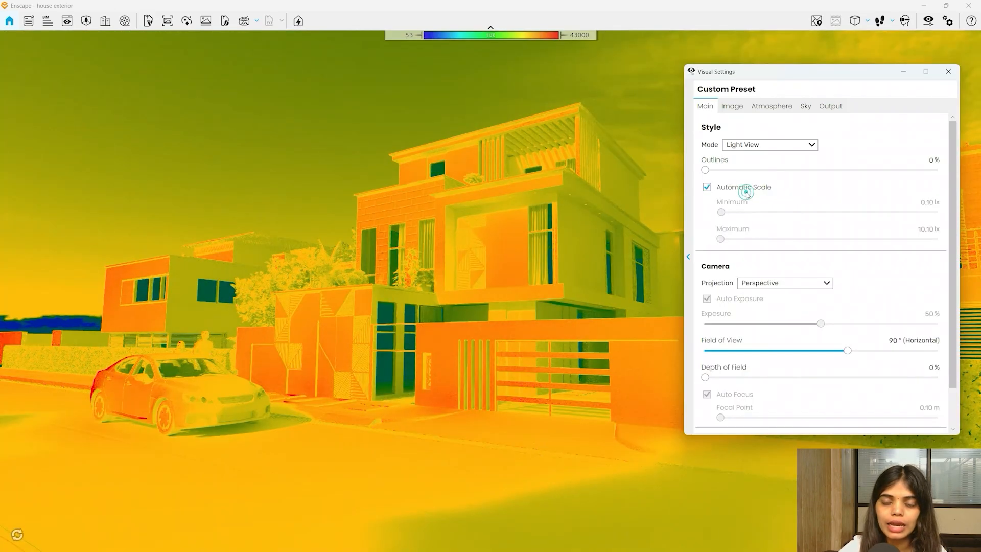
click(744, 145)
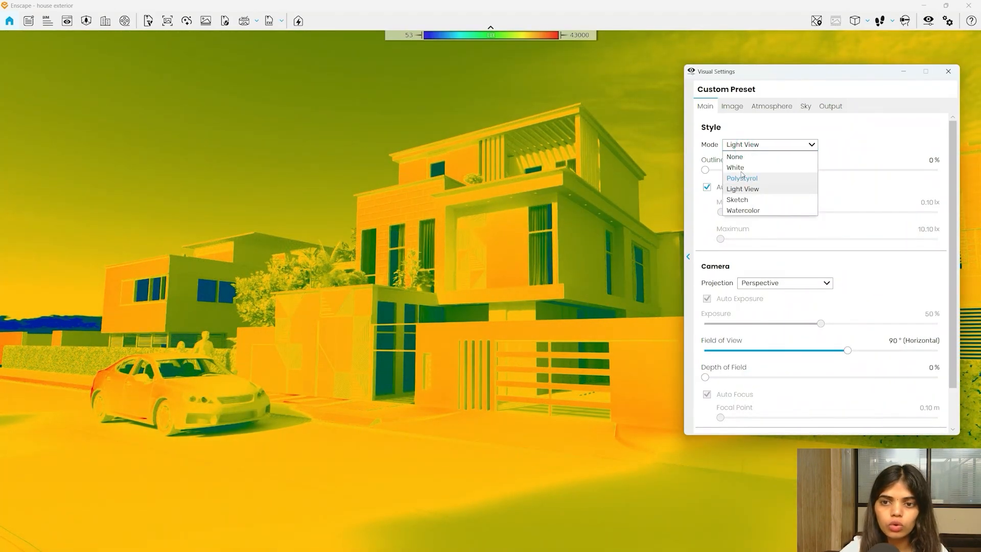
click(741, 201)
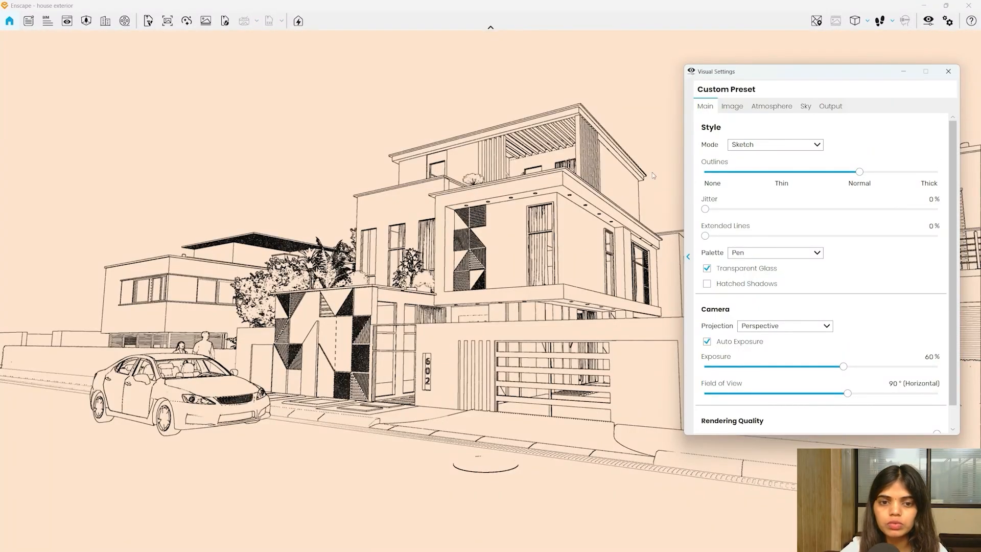
click(757, 145)
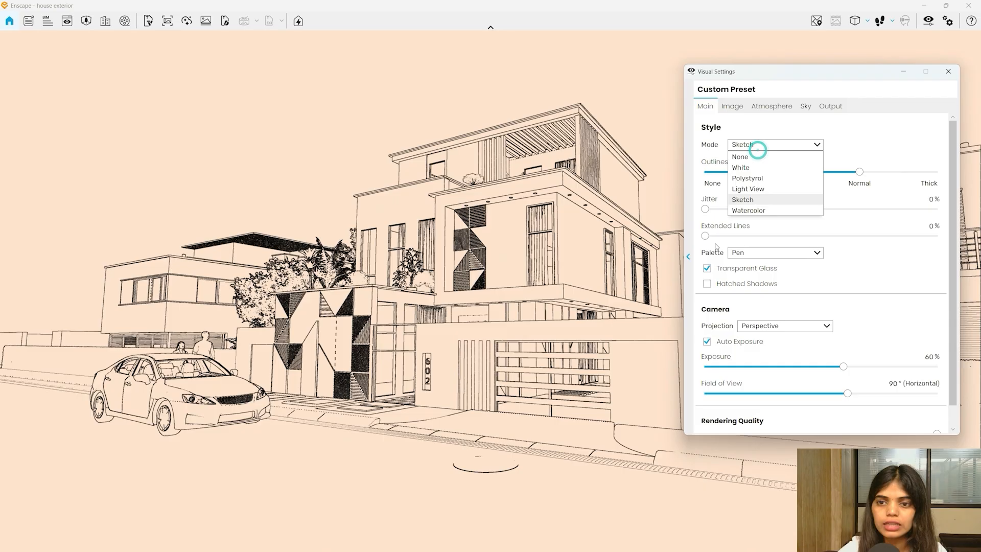
click(749, 210)
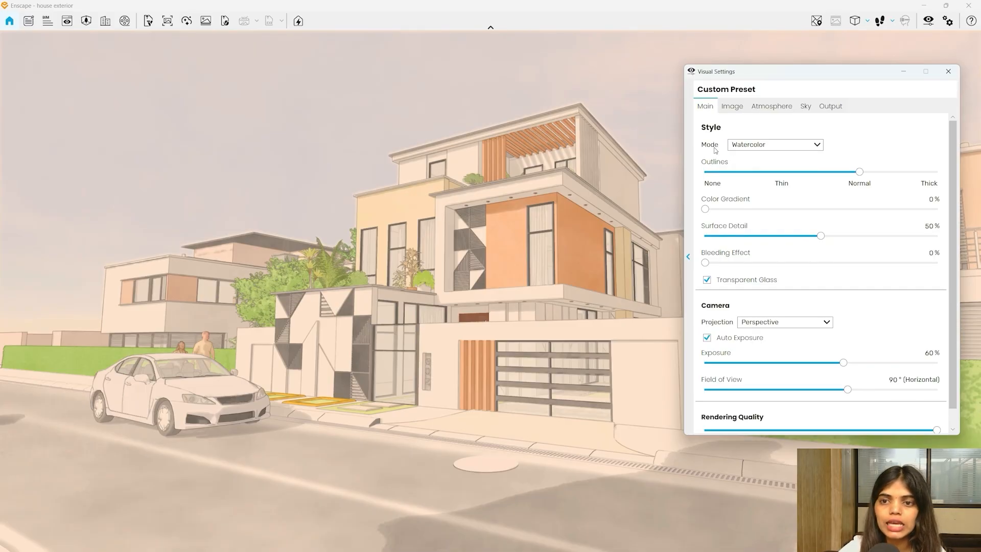
click(750, 145)
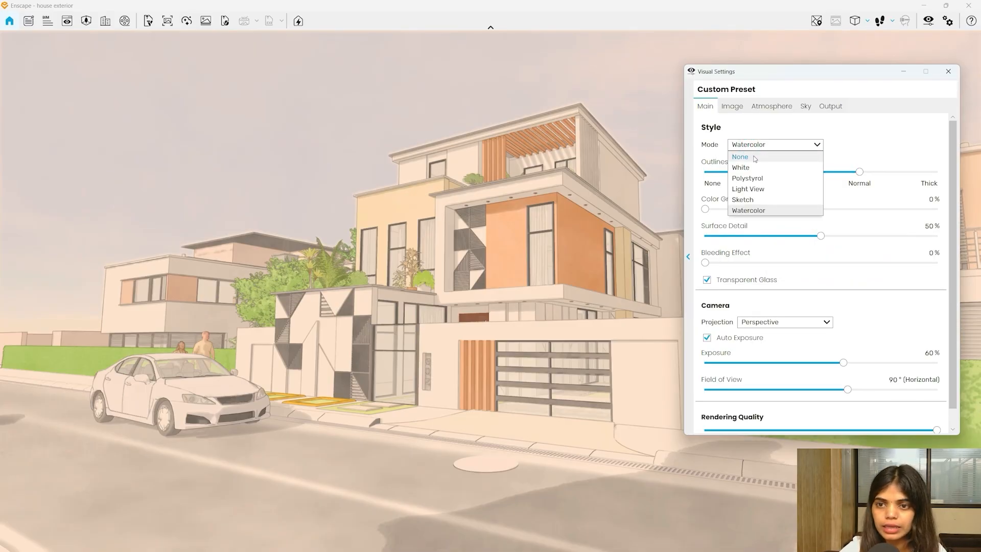
click(753, 156)
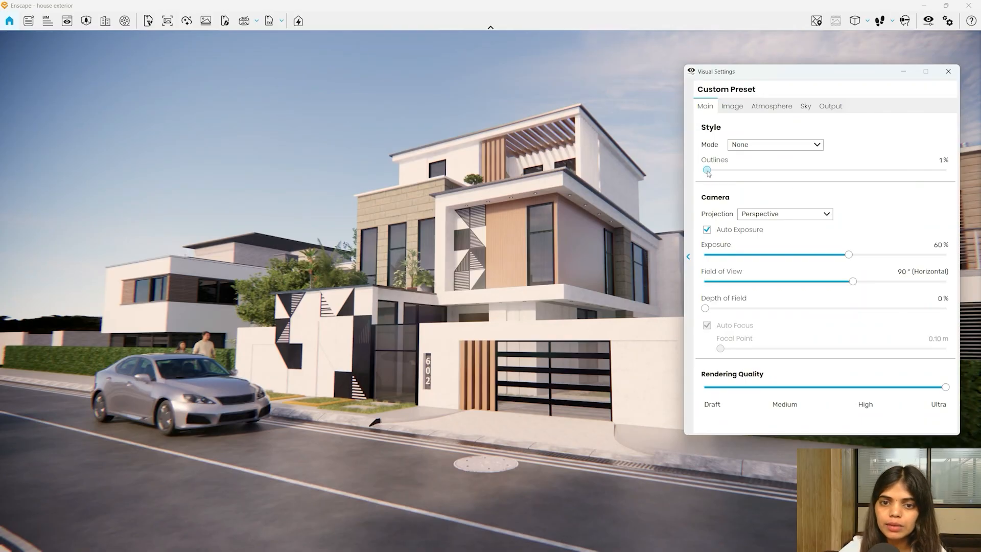
- Push Outlines to 100%, then bring it down, briefly to 1%, and finally to 0%
drag(704, 170, 945, 171)
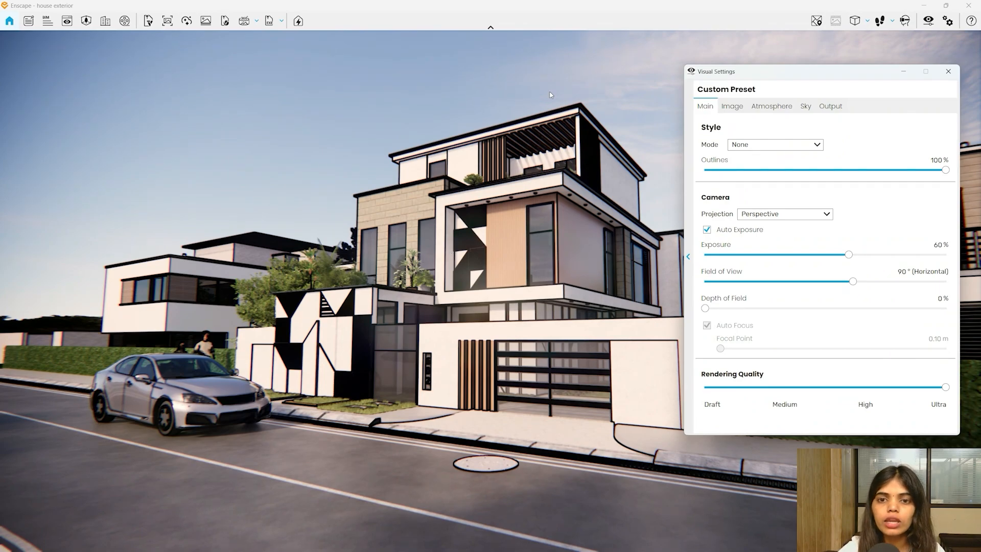
drag(945, 170, 705, 170)
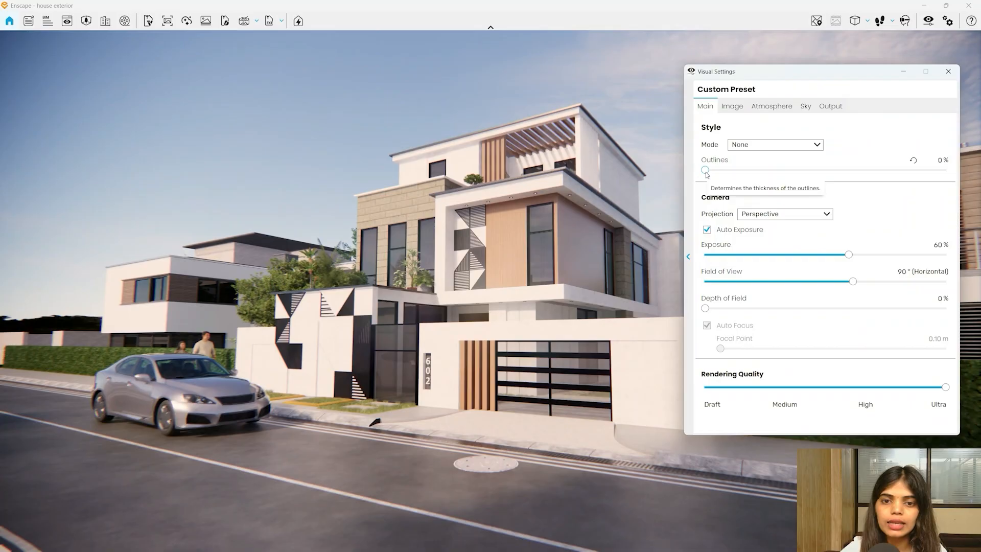
drag(705, 170, 707, 174)
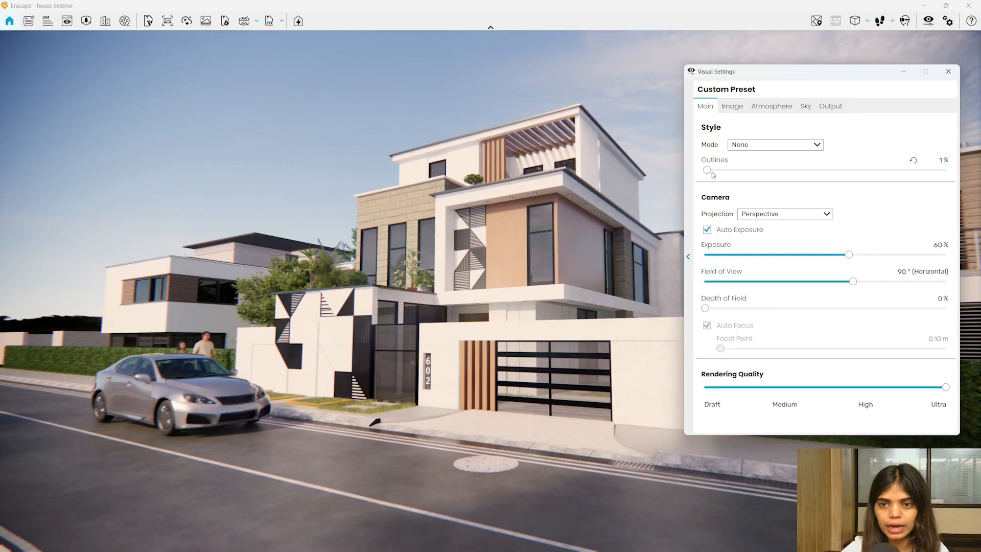
drag(708, 171, 705, 172)
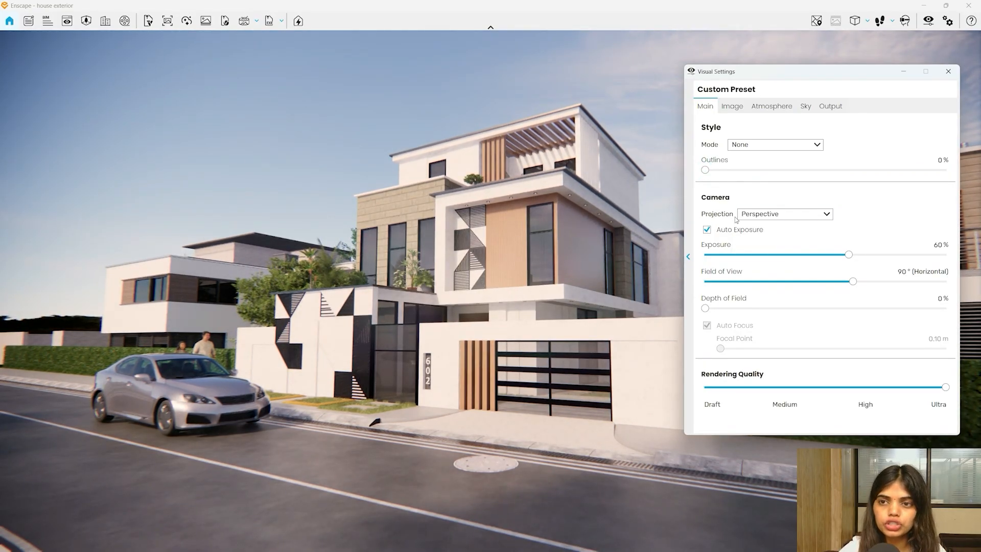
- Compare Perspective, Two-Point and Orthographic camera projections, ending on Two-Point
click(862, 20)
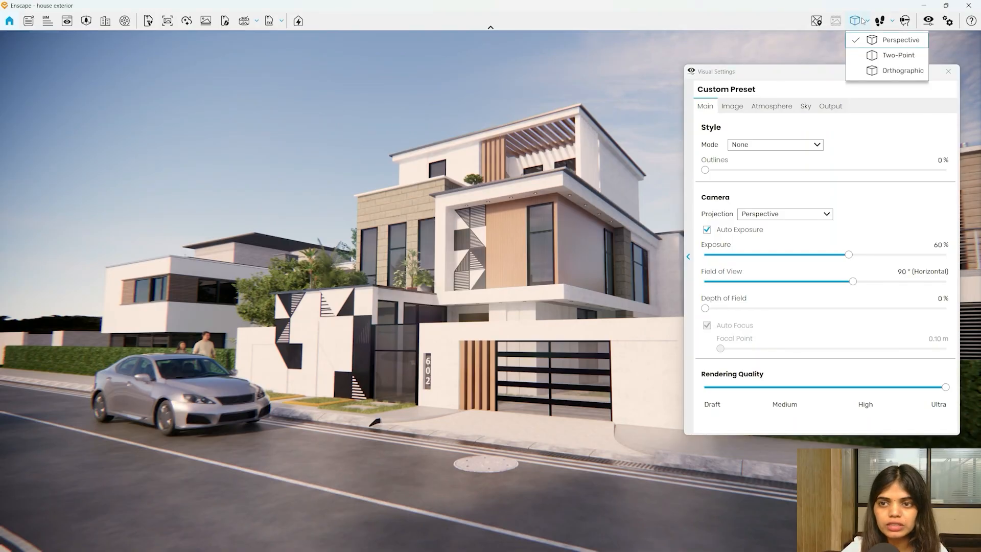
click(878, 54)
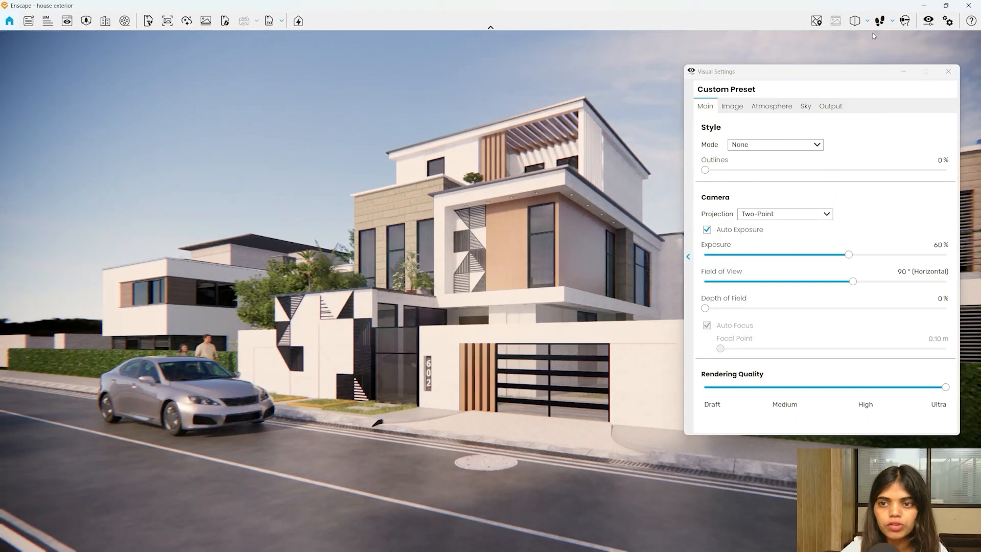
click(855, 21)
click(811, 215)
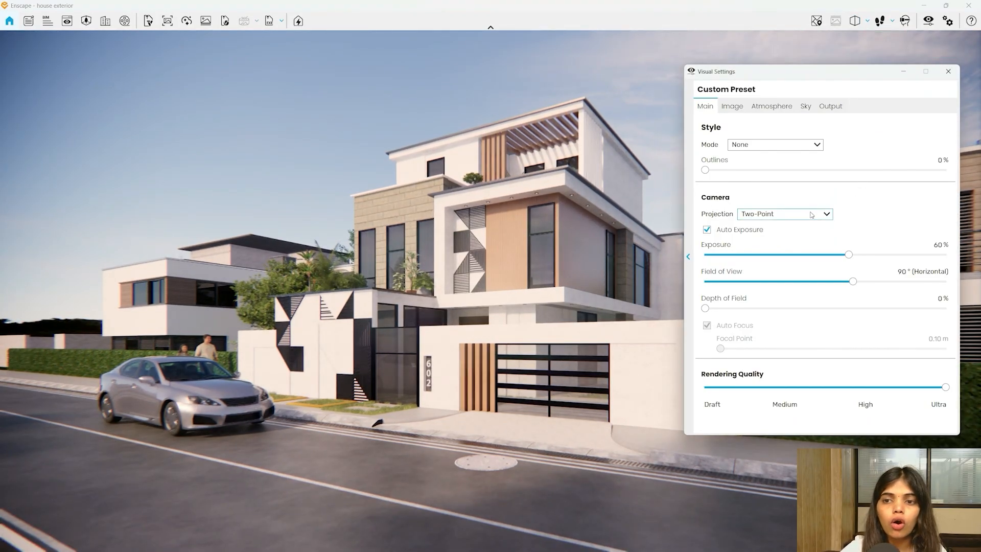
click(807, 217)
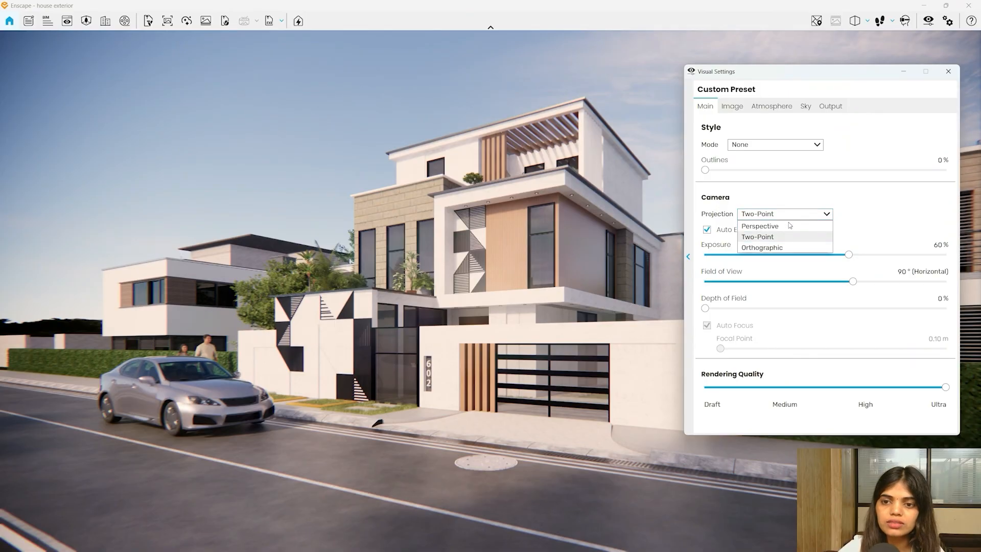
click(759, 227)
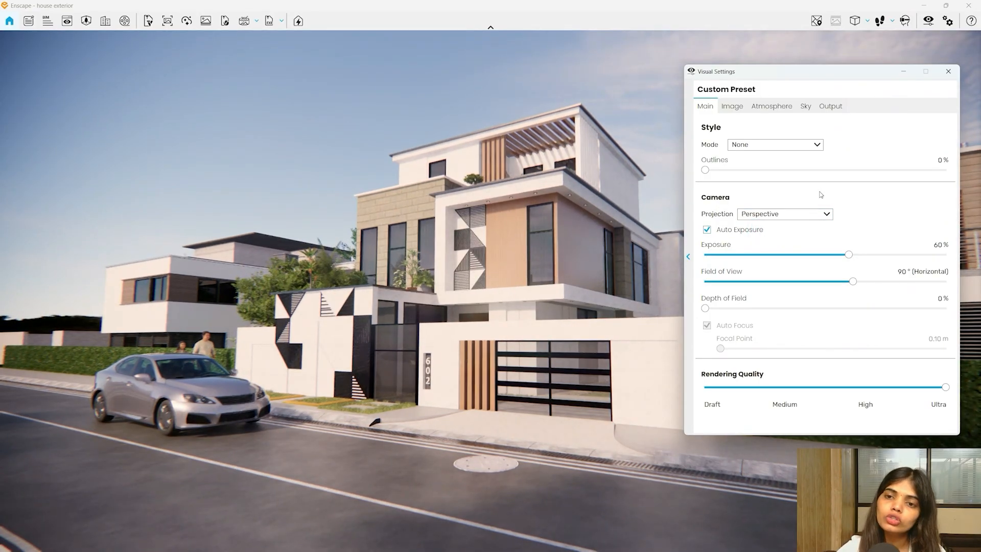
click(804, 215)
click(768, 238)
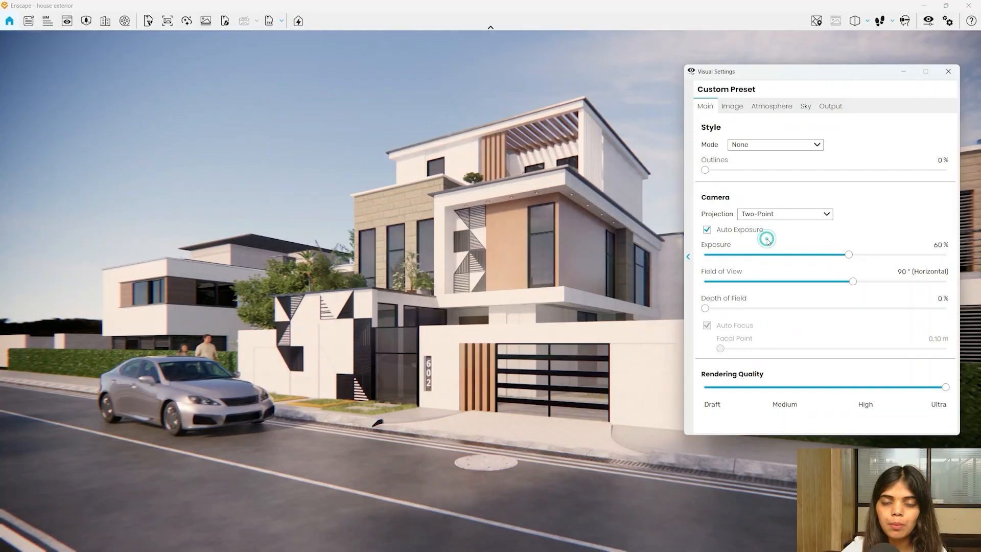
click(769, 217)
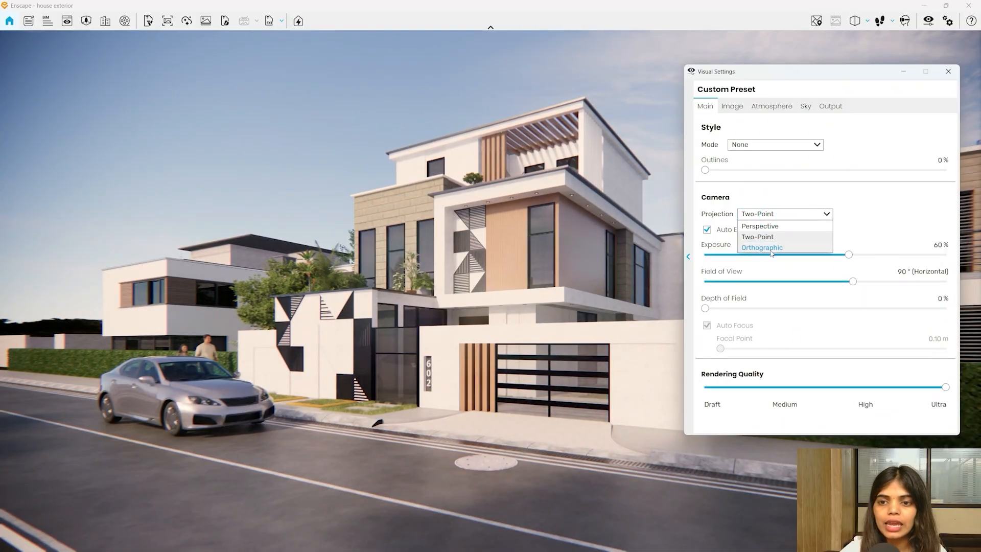
click(761, 247)
click(764, 215)
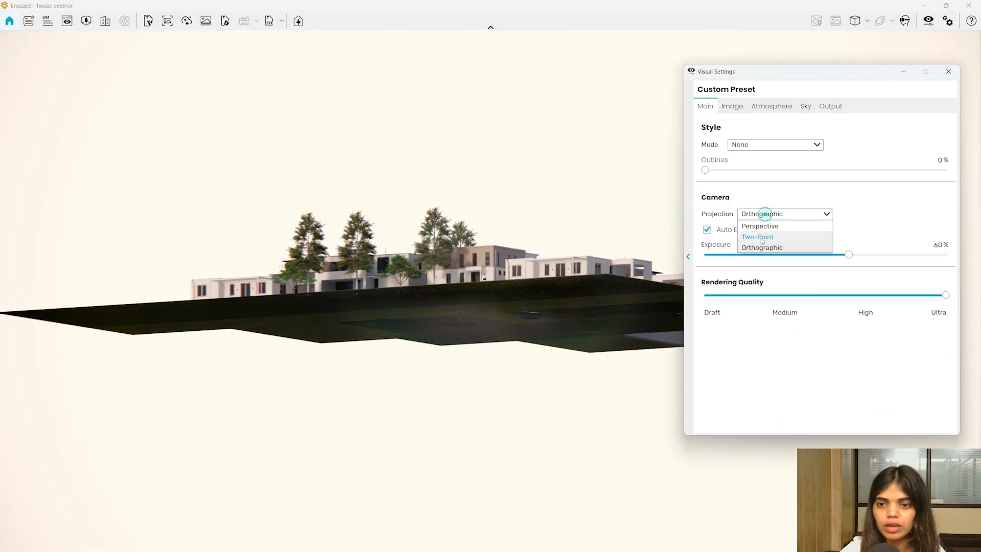
click(759, 237)
- Orbit up to an aerial view, then bring the camera back to street level facing the house
right_drag(473, 369, 473, 391)
scroll(473, 386, up, 8)
scroll(473, 434, up, 10)
drag(473, 391, 488, 348)
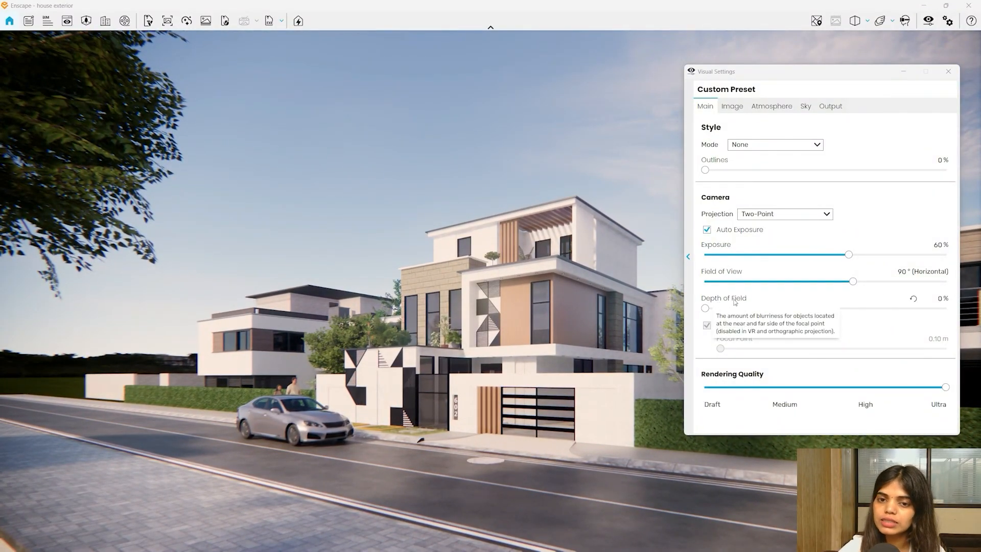
- Add some depth-of-field blur and swing the camera to a nearly frontal view of the house
drag(501, 276, 540, 270)
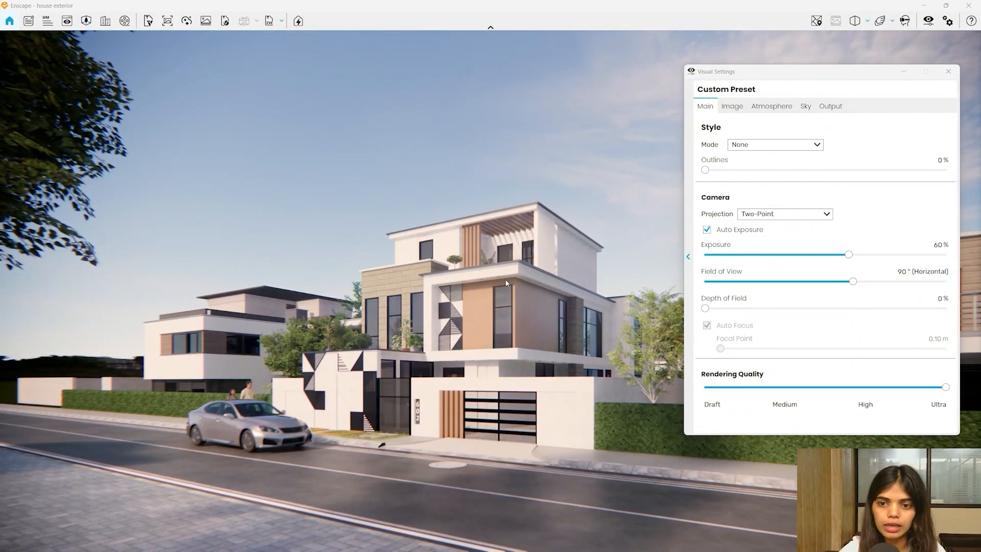
drag(705, 308, 901, 309)
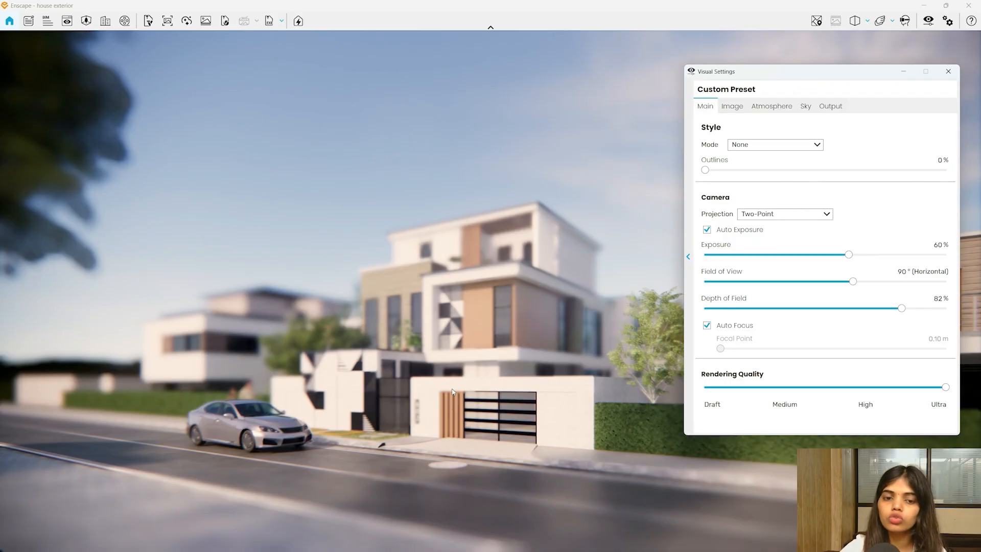
right_drag(289, 472, 475, 501)
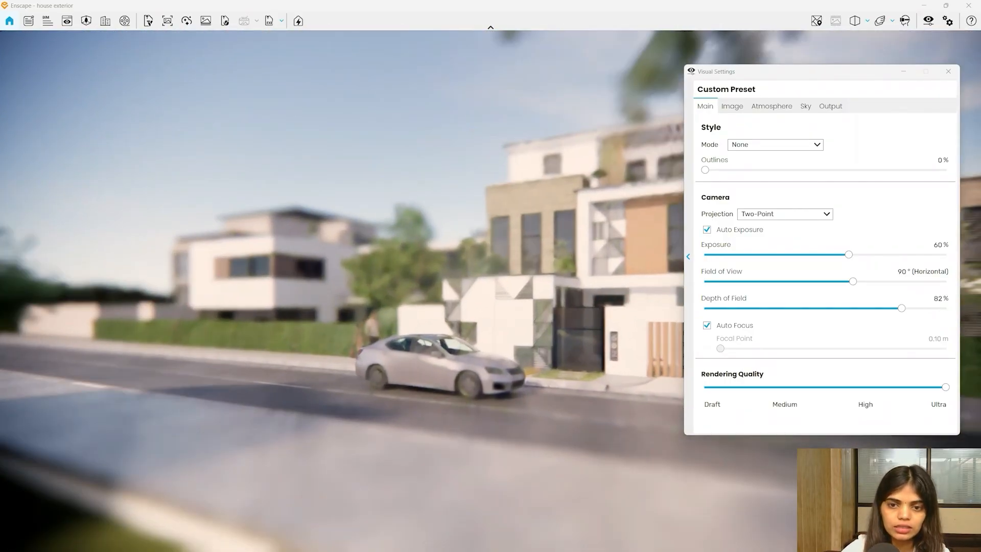
scroll(475, 501, up, 3)
right_drag(408, 408, 479, 402)
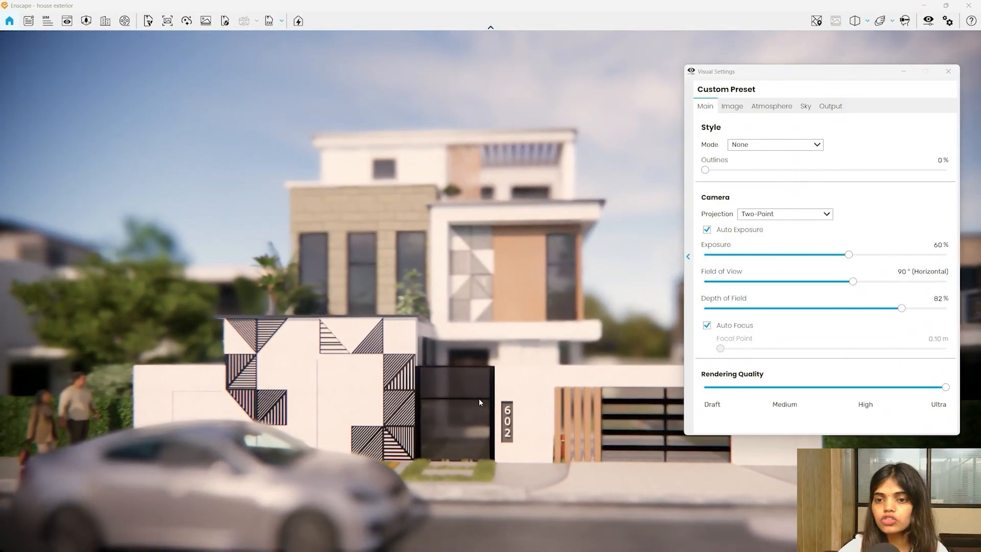
- Turn off Auto Focus and move the focal point from the car (10.60 m) to the house (13.89 m)
click(707, 326)
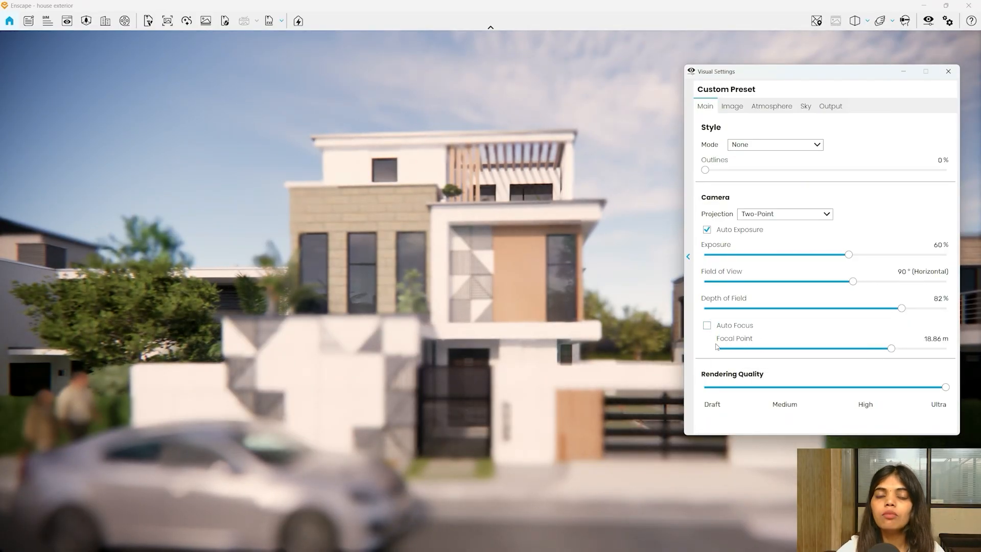
drag(891, 351, 870, 360)
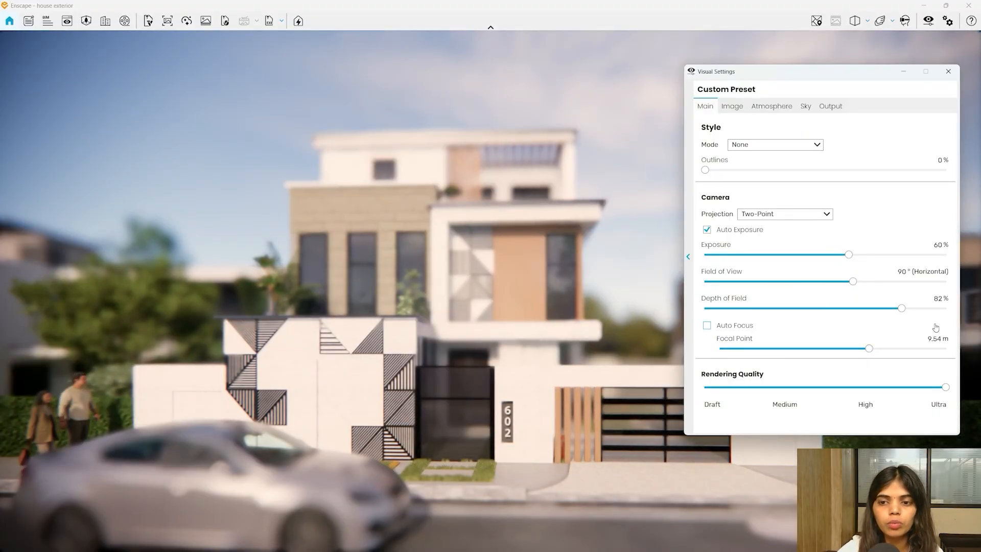
click(873, 350)
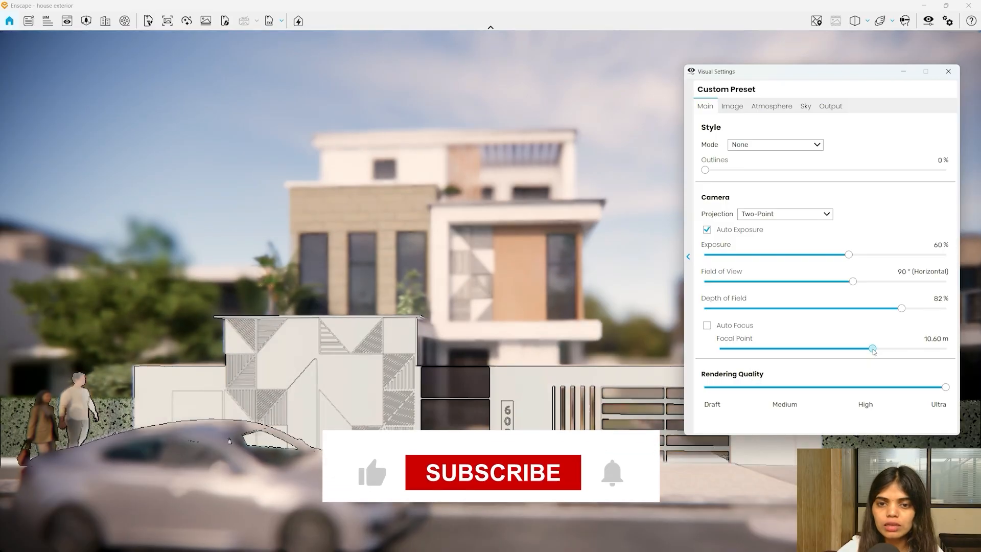
drag(873, 349, 881, 349)
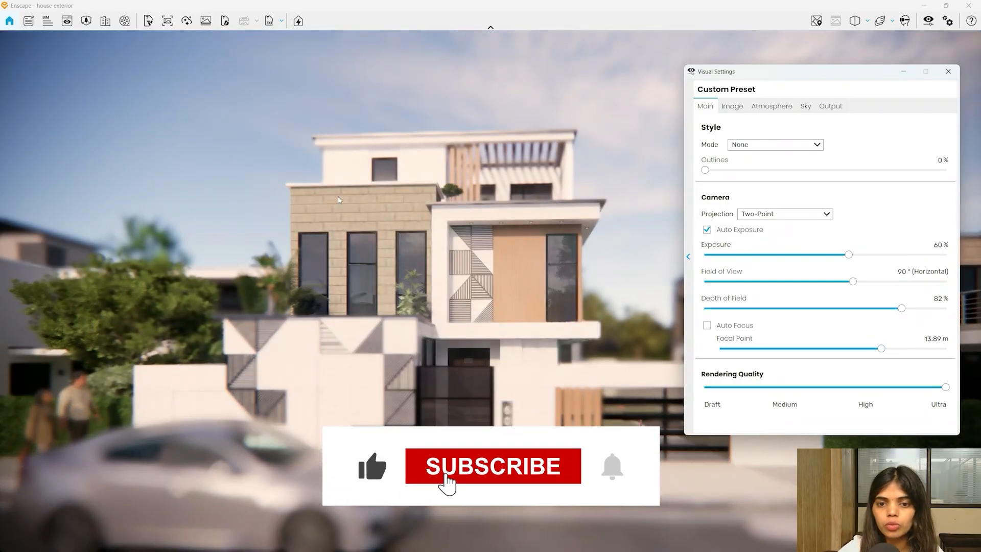
- Try blur at 29% and 36%, shift the camera left to reveal pedestrians, then reset Depth of Field to 0%
drag(901, 310, 791, 325)
drag(449, 375, 478, 376)
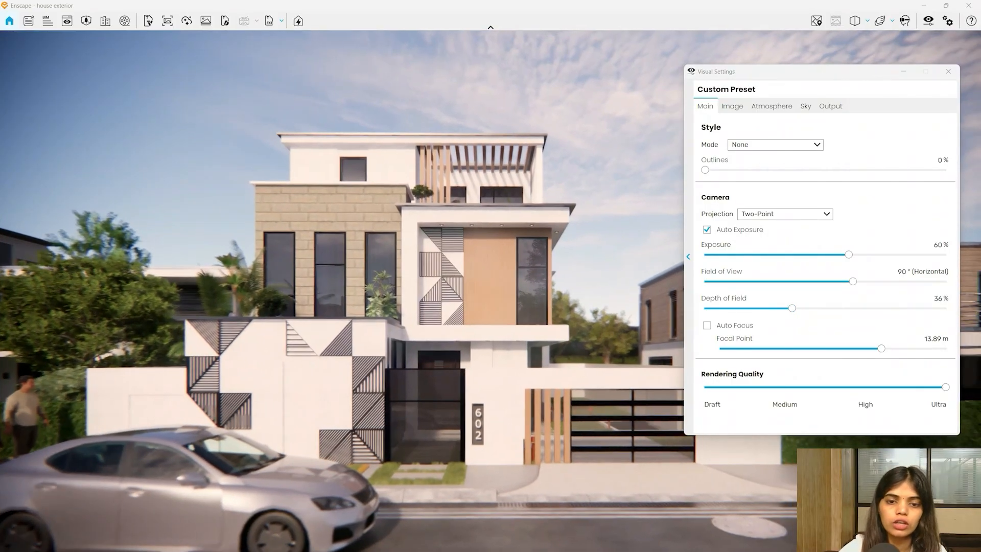
key(s)
key(a)
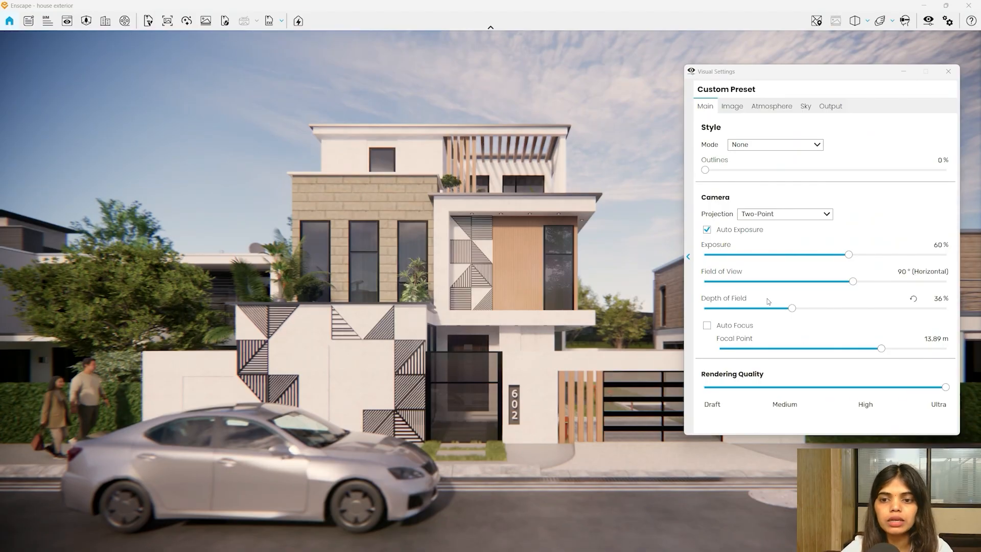
click(912, 298)
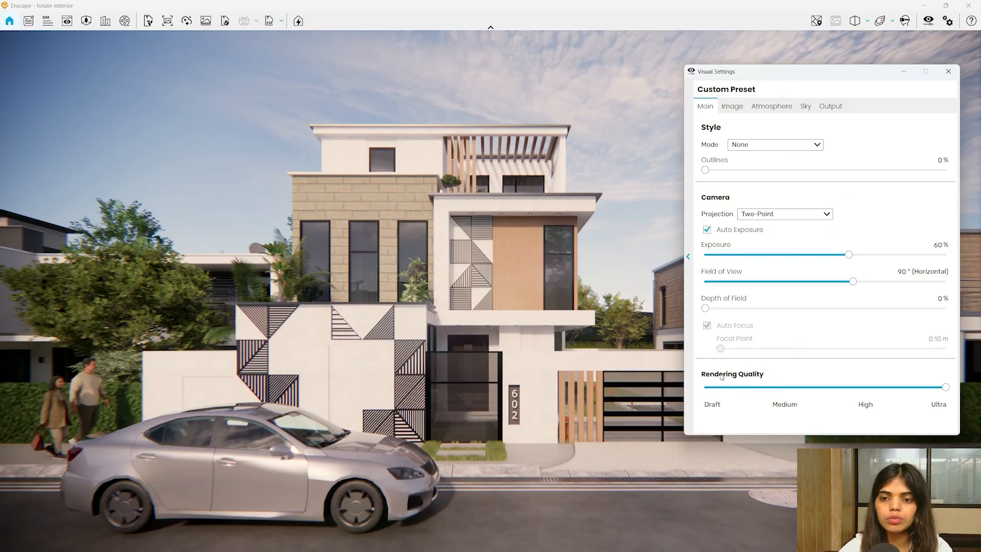
click(789, 389)
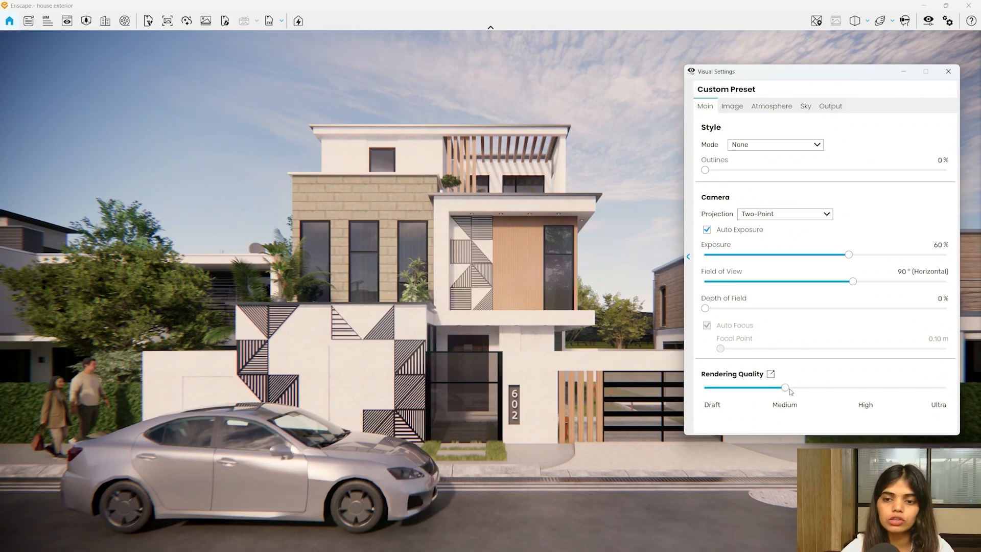
click(741, 389)
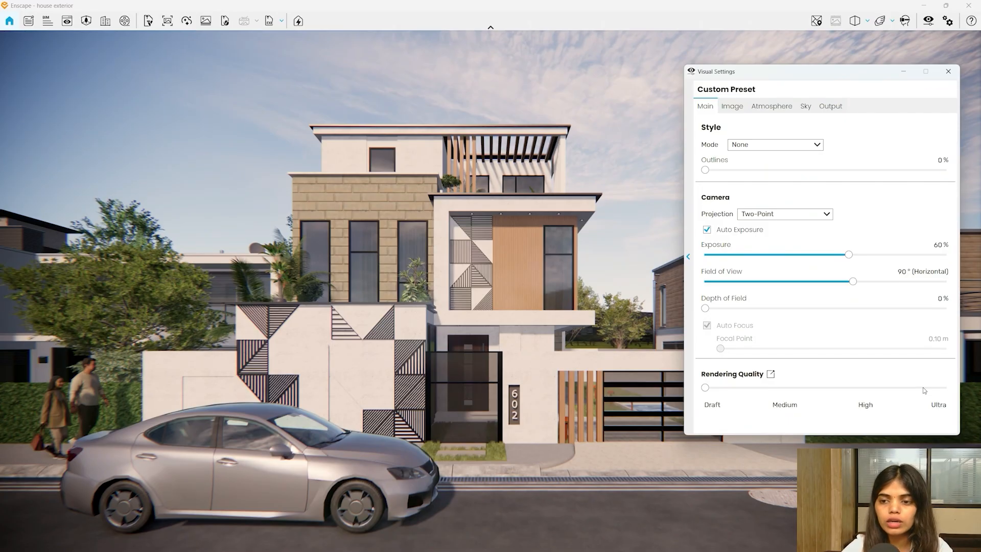
click(945, 388)
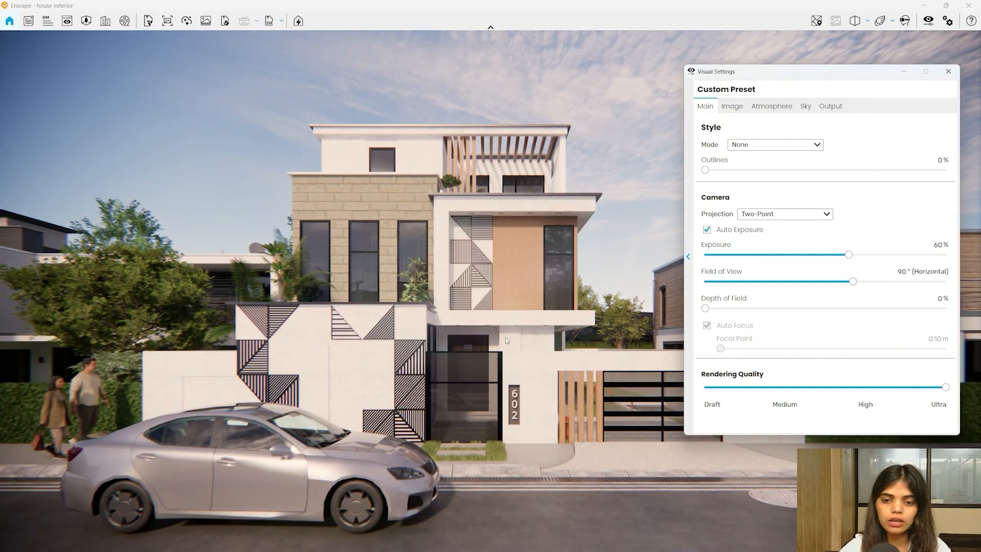
key(super)
mouse_move(629, 540)
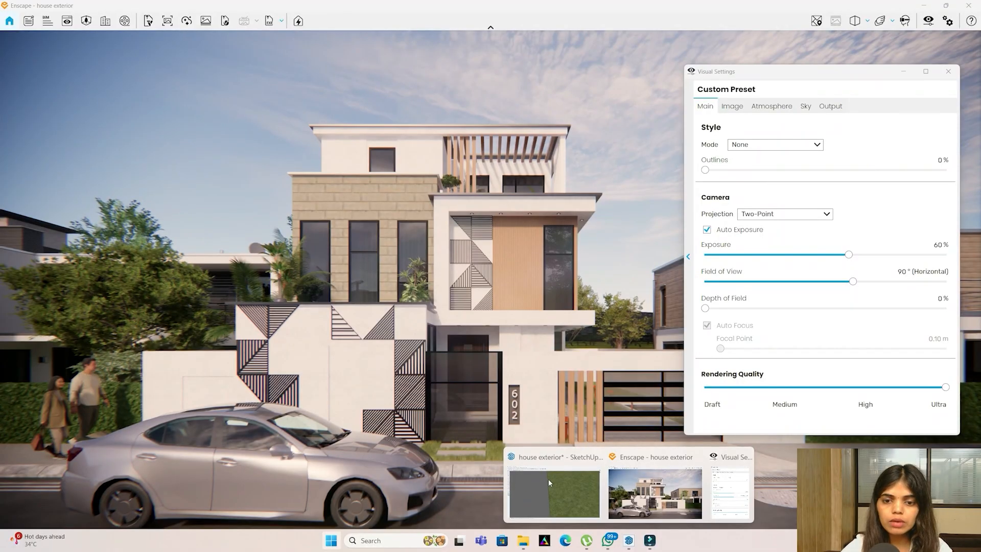
key(super)
click(573, 500)
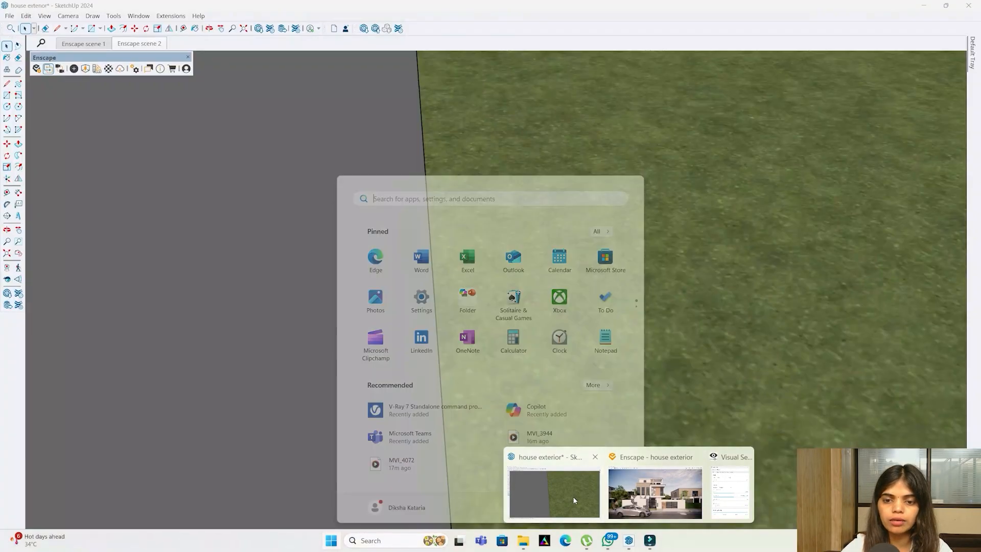
mouse_move(465, 309)
middle_down()
mouse_move(449, 352)
mouse_move(388, 337)
middle_up()
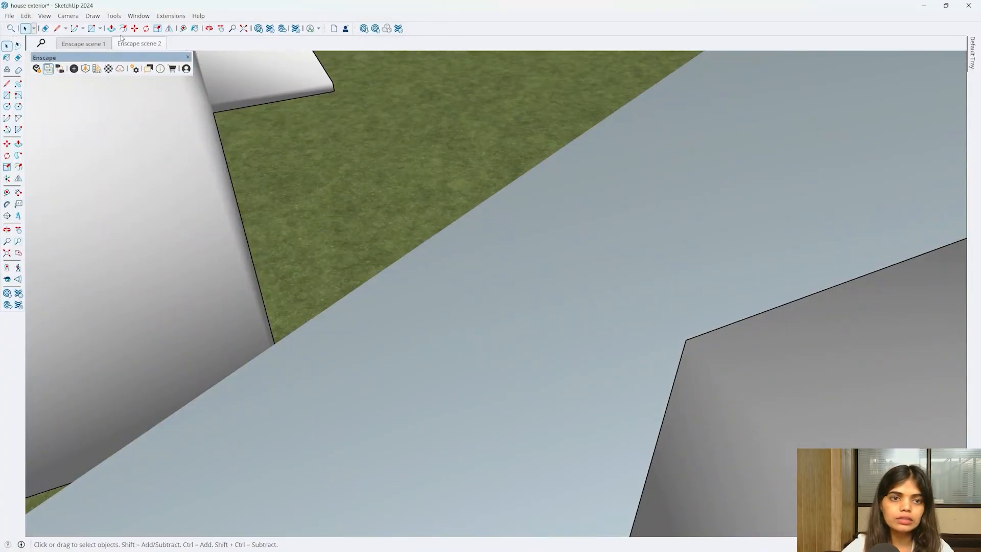
click(134, 69)
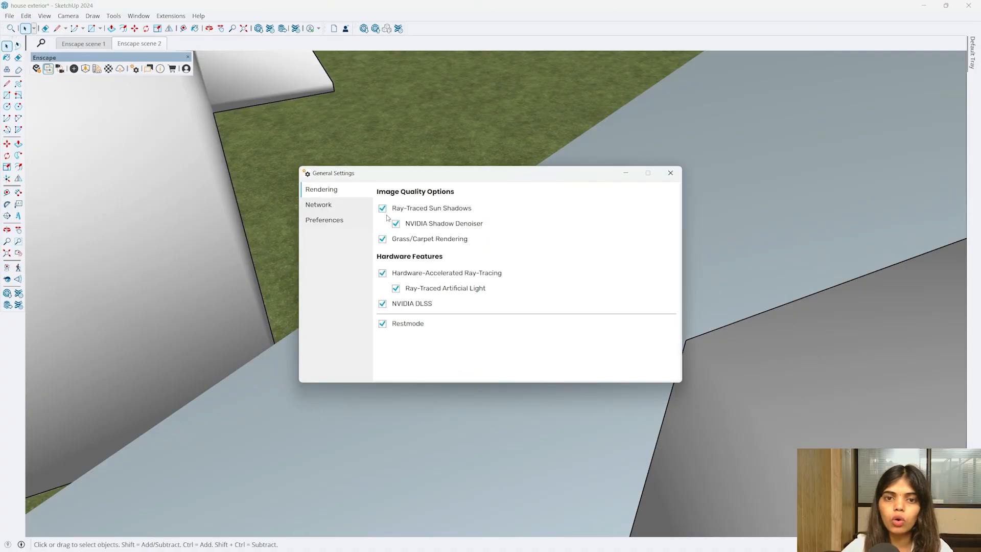
click(670, 173)
click(923, 6)
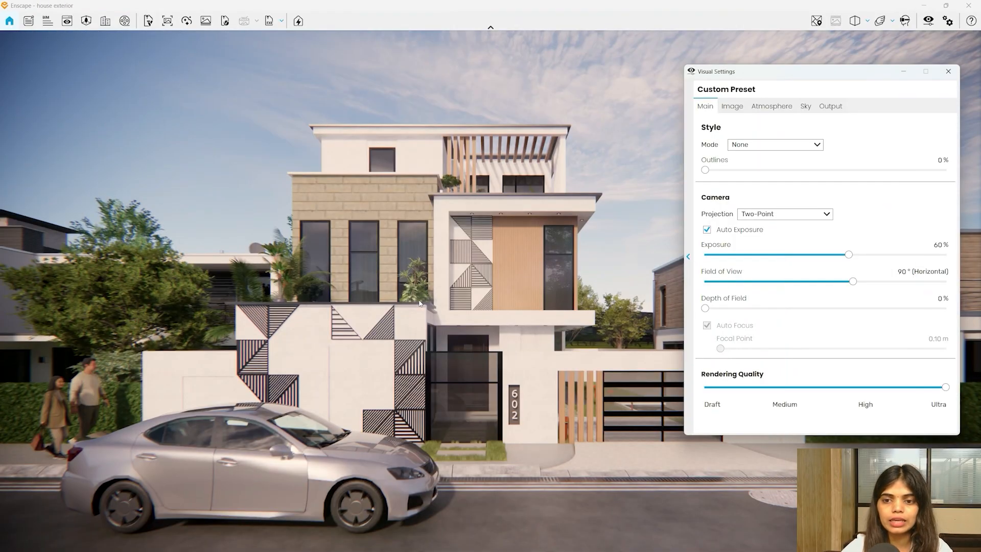
- On the Image tab, reset Color Temperature to 6,600 K, leaving Auto Contrast on
click(732, 107)
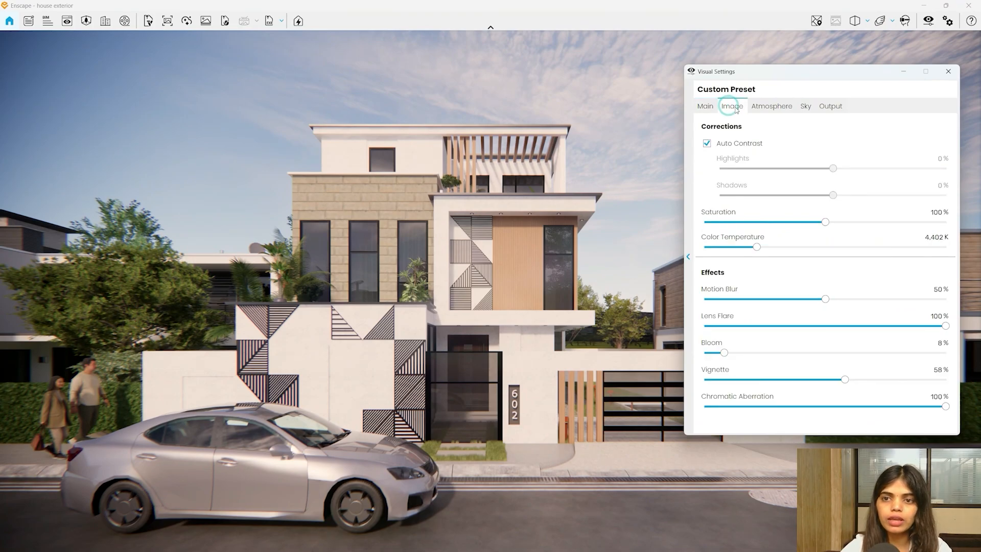
click(707, 144)
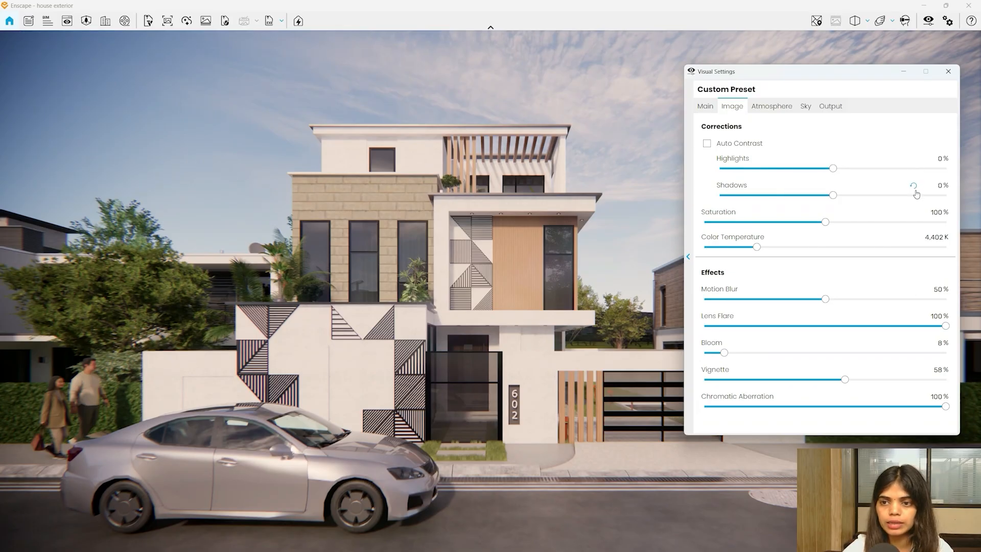
click(913, 242)
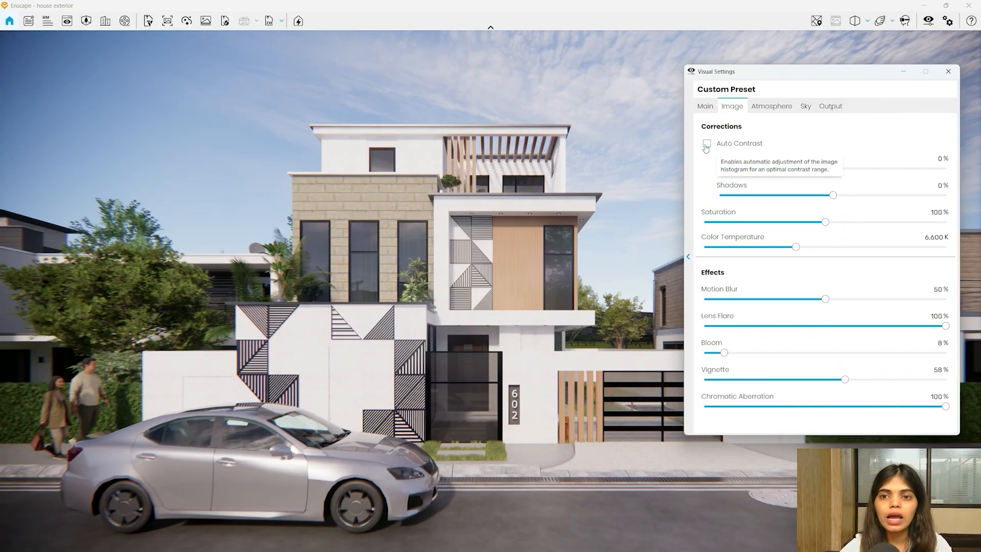
click(706, 144)
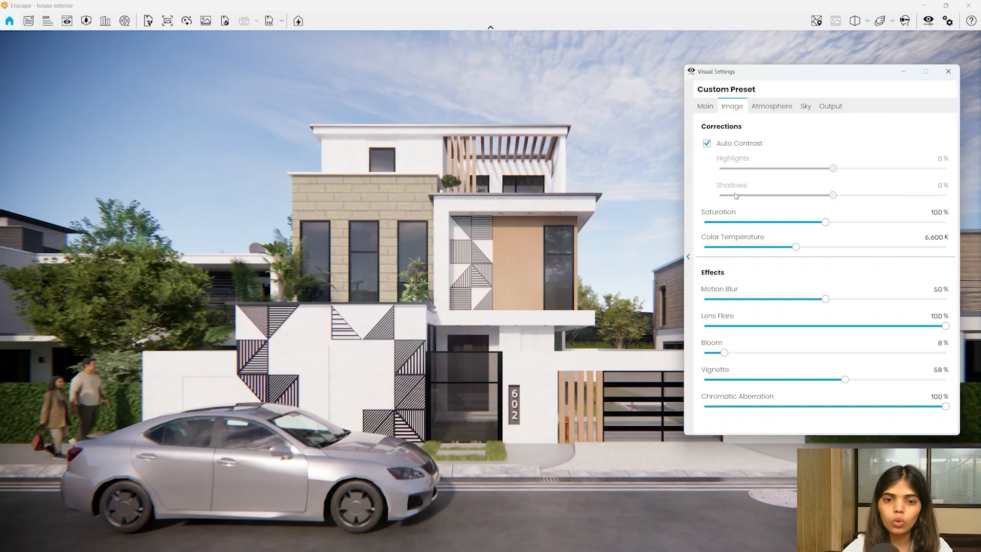
- Test Highlights 21%, Shadows -40% and extreme Saturation, then reset them and re-enable Auto Contrast
click(706, 143)
drag(833, 168, 851, 184)
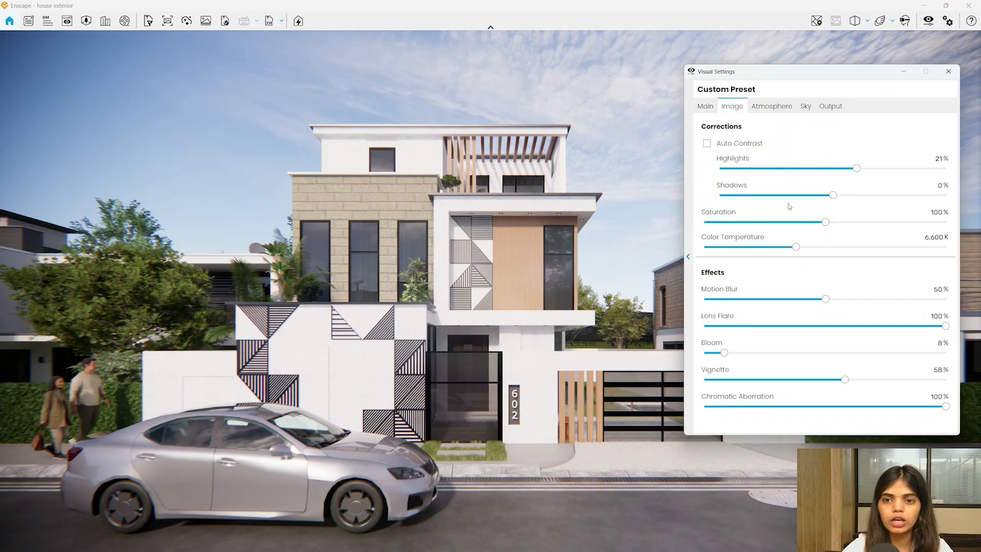
drag(832, 197, 788, 219)
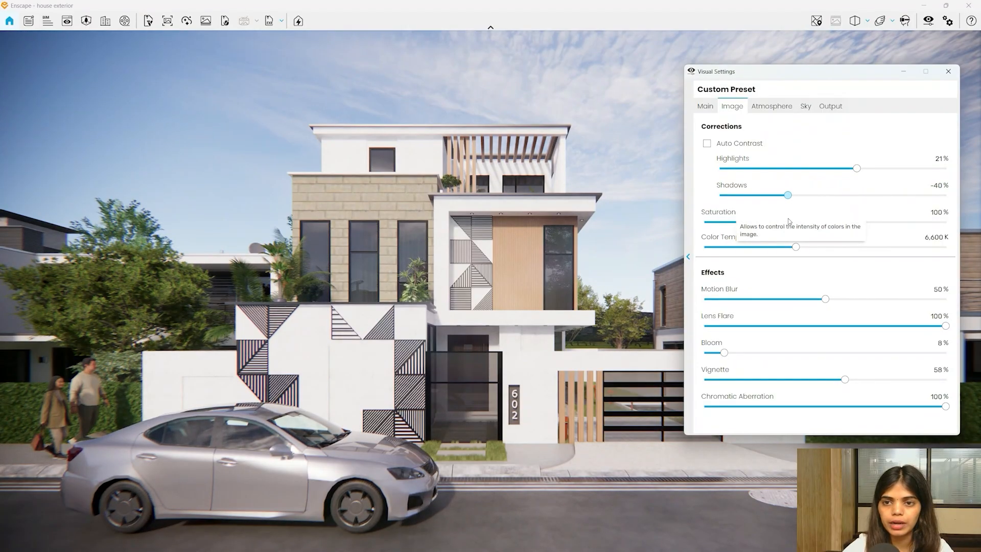
click(915, 160)
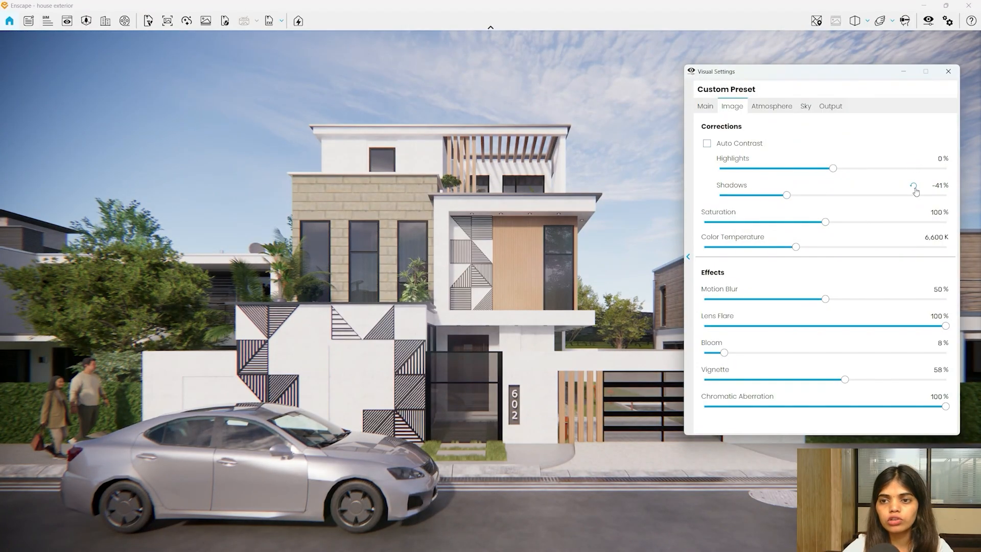
click(914, 187)
click(707, 144)
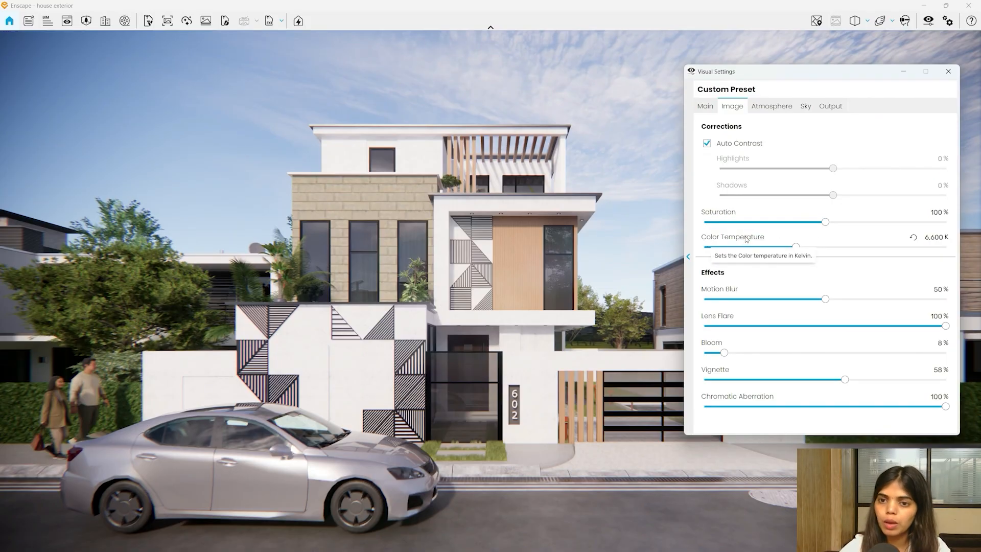
drag(826, 222, 952, 227)
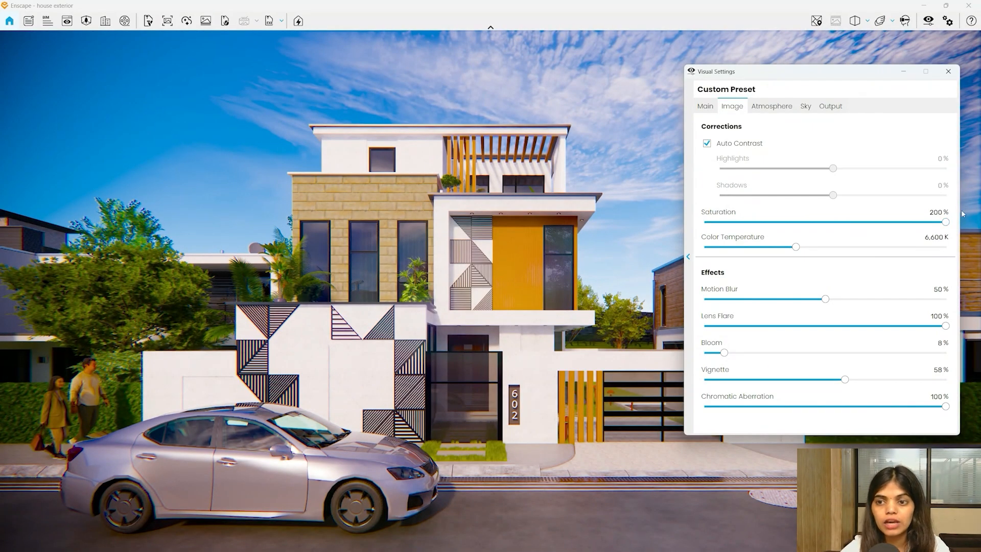
click(914, 213)
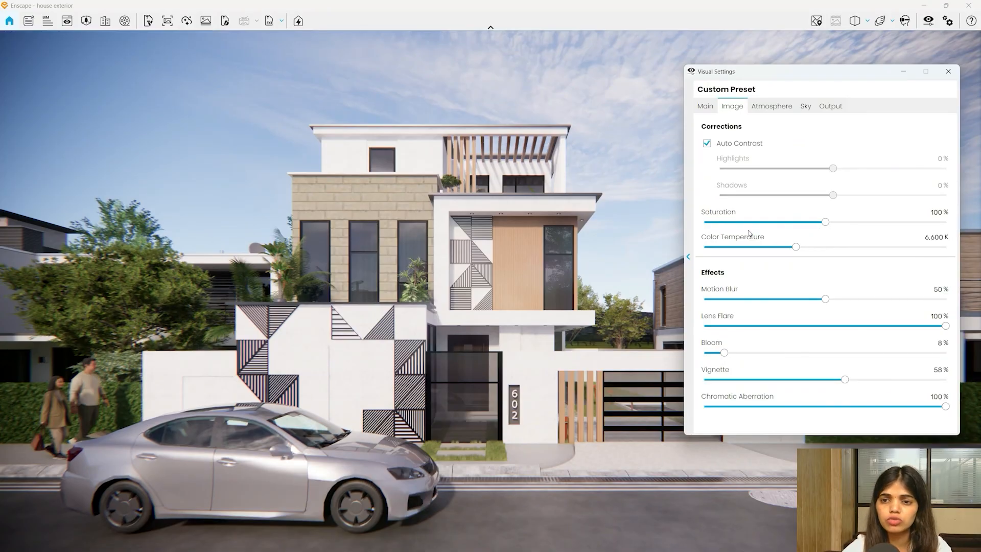
- Set Saturation to 105%, Color Temperature to 5,864 K after trying 15,000 K, and Motion Blur to 0%
mouse_move(827, 226)
mouse_down()
mouse_move(838, 231)
mouse_move(815, 233)
mouse_move(833, 233)
mouse_up()
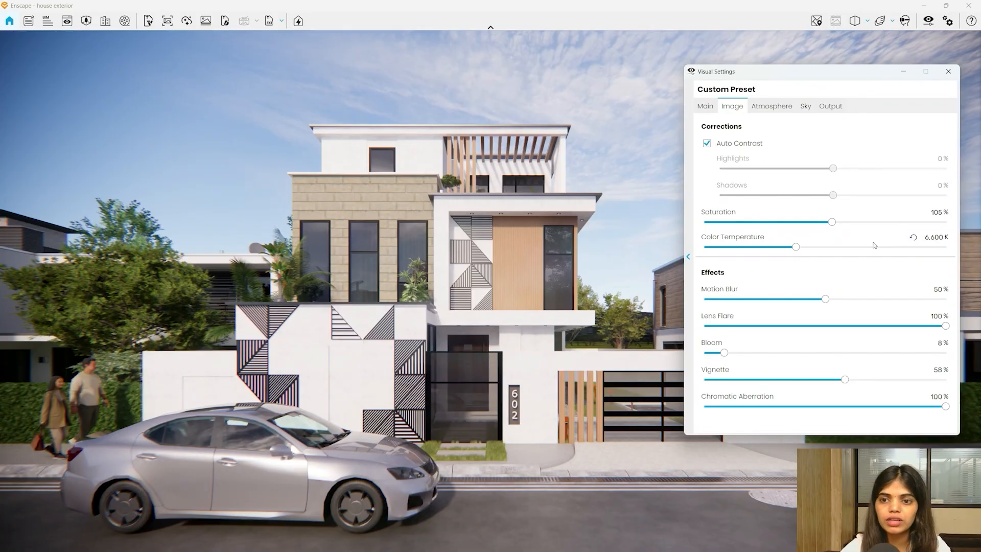
drag(795, 249, 979, 248)
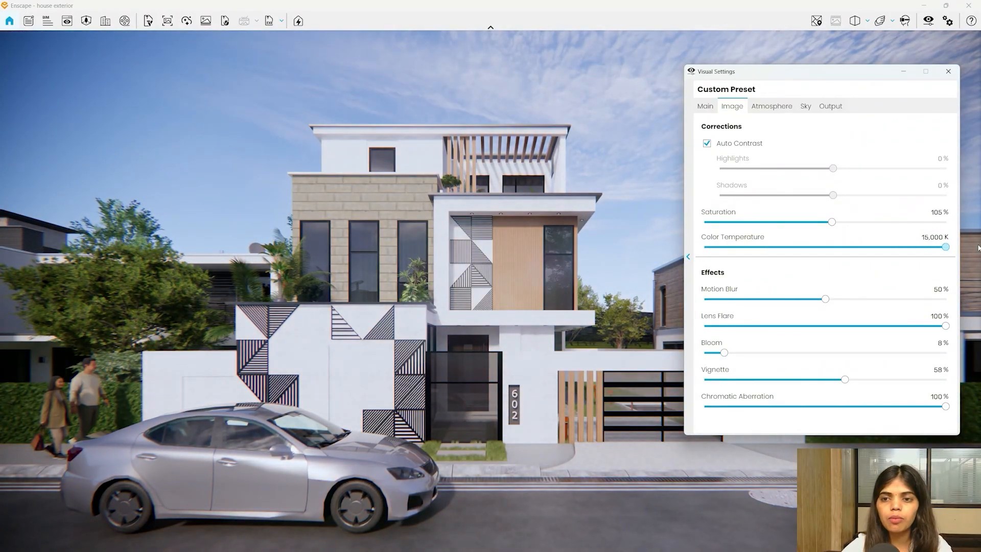
click(913, 237)
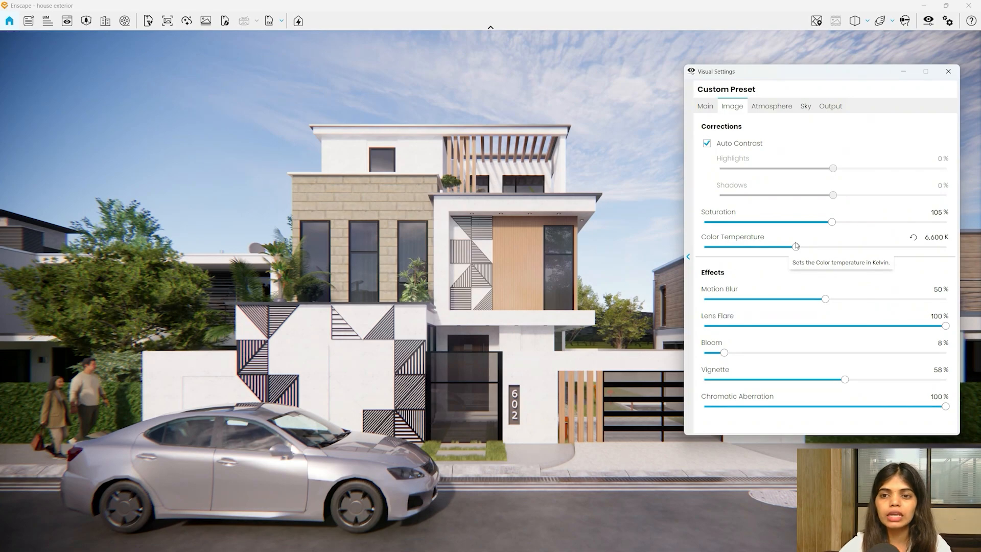
drag(795, 248, 783, 252)
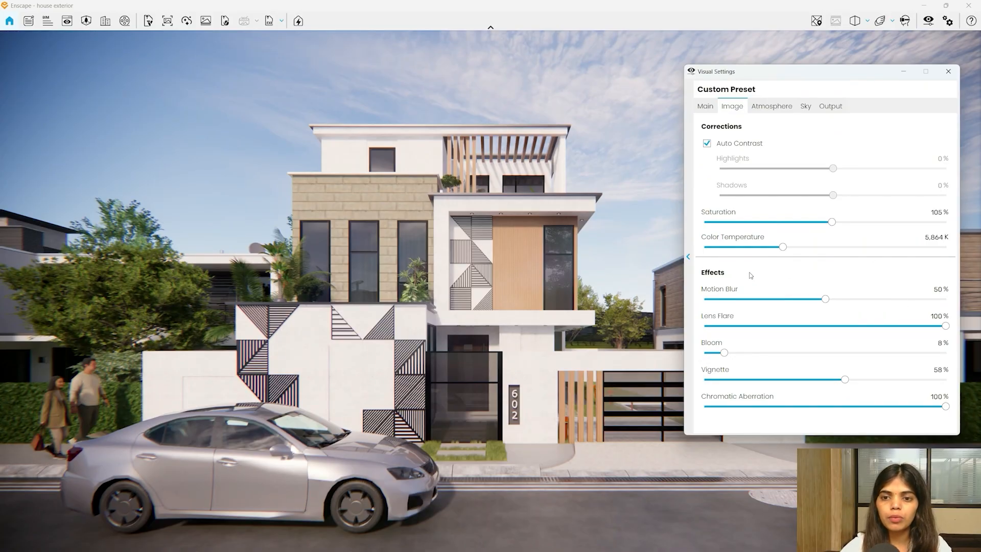
drag(824, 299, 523, 311)
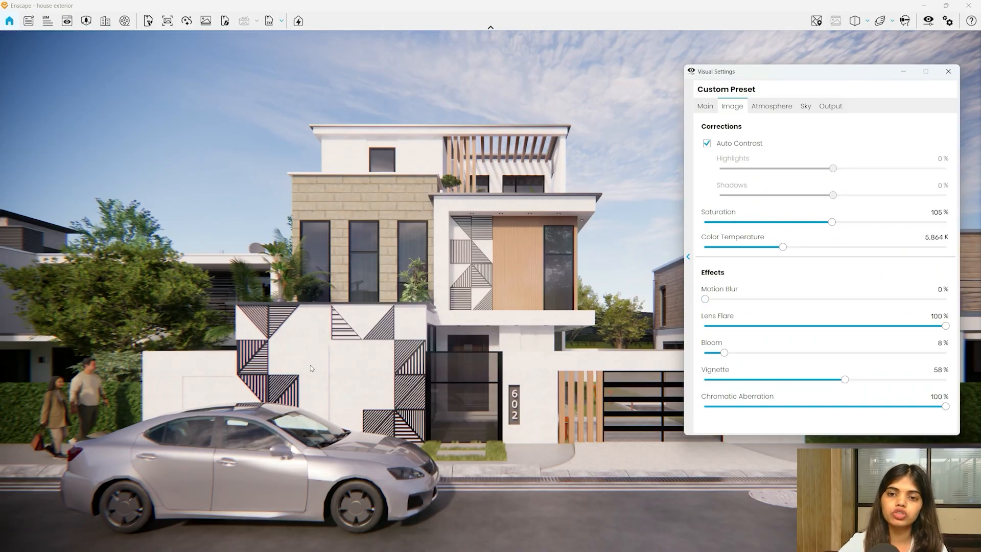
- Raise Motion Blur to 39%, test Lens Flare leaving it at 100%, and set Bloom to 13%
drag(705, 299, 799, 299)
drag(555, 371, 615, 371)
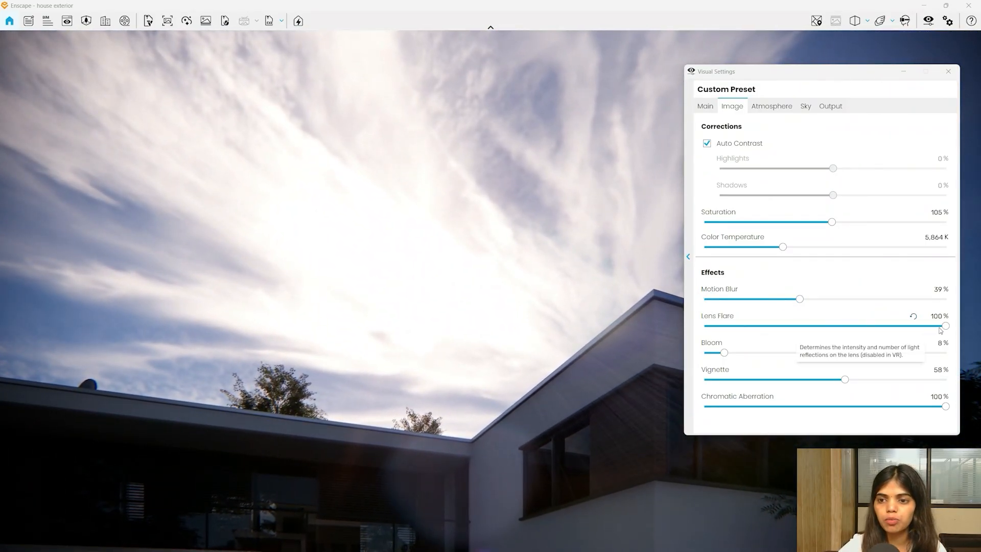
drag(944, 327, 980, 341)
drag(461, 368, 405, 360)
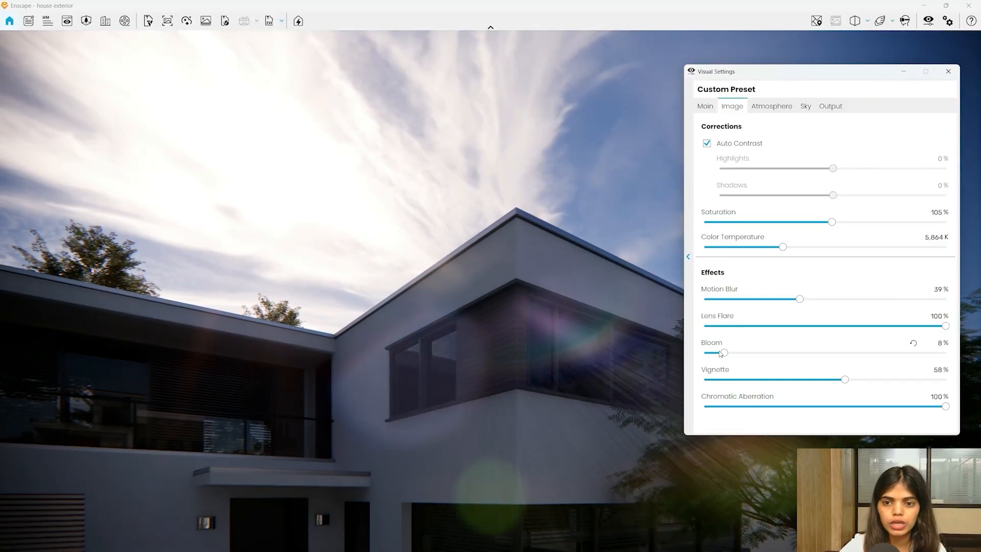
mouse_move(723, 352)
mouse_down()
mouse_move(945, 353)
mouse_move(778, 353)
mouse_move(706, 382)
mouse_move(759, 378)
mouse_move(760, 353)
mouse_move(724, 359)
mouse_move(737, 358)
mouse_up()
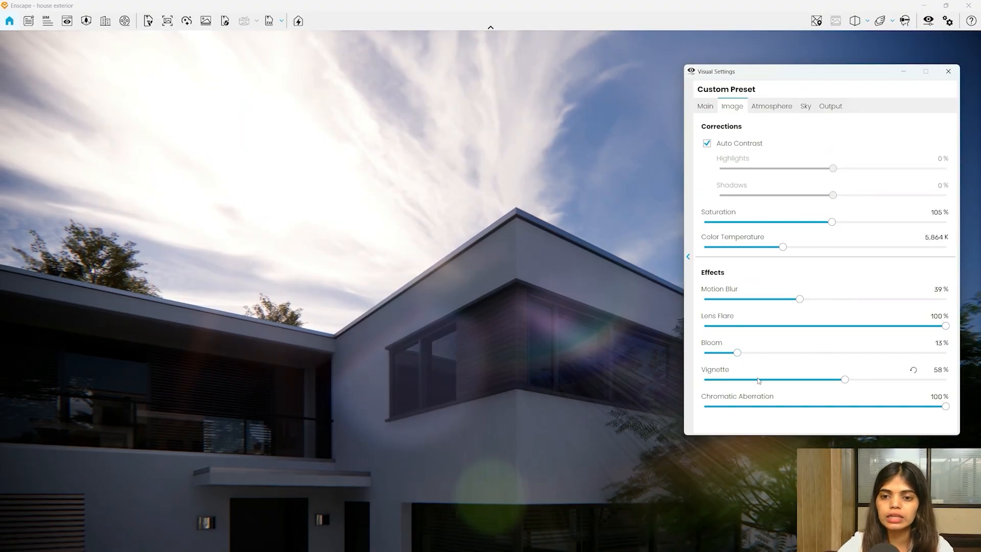
- Set Vignette to 40% after testing 30% and maximum, and keep Chromatic Aberration at 100%
drag(388, 323, 621, 322)
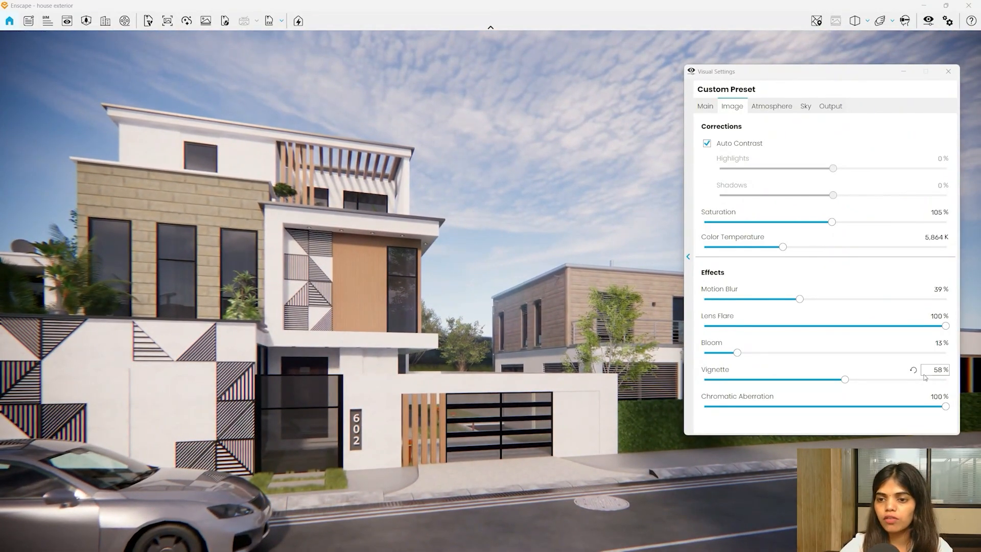
click(913, 371)
drag(366, 430, 230, 416)
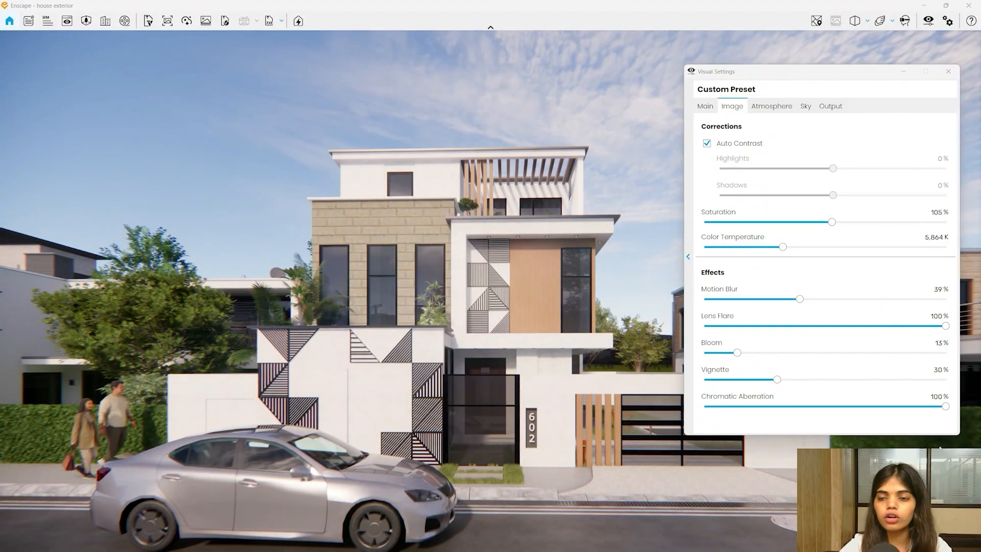
drag(784, 380, 946, 380)
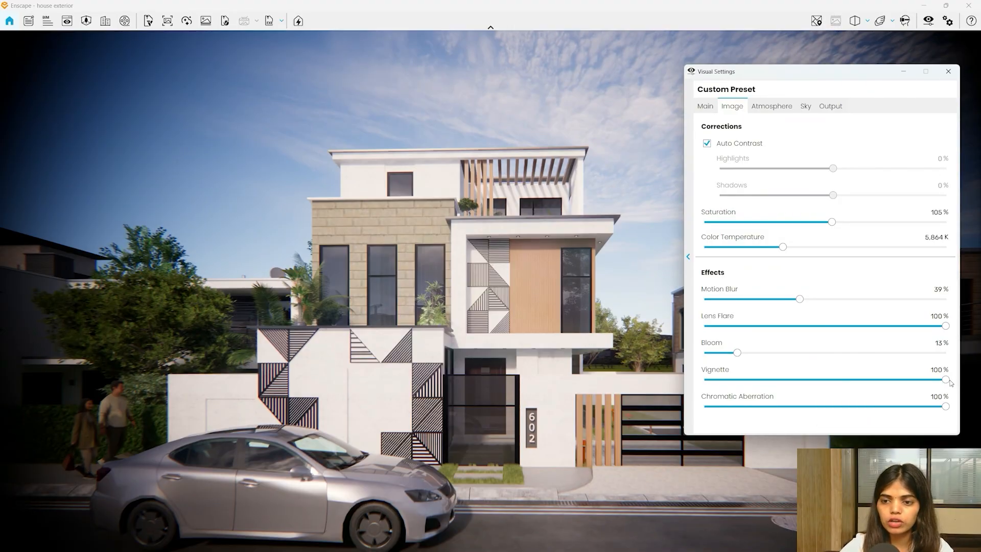
drag(946, 380, 801, 379)
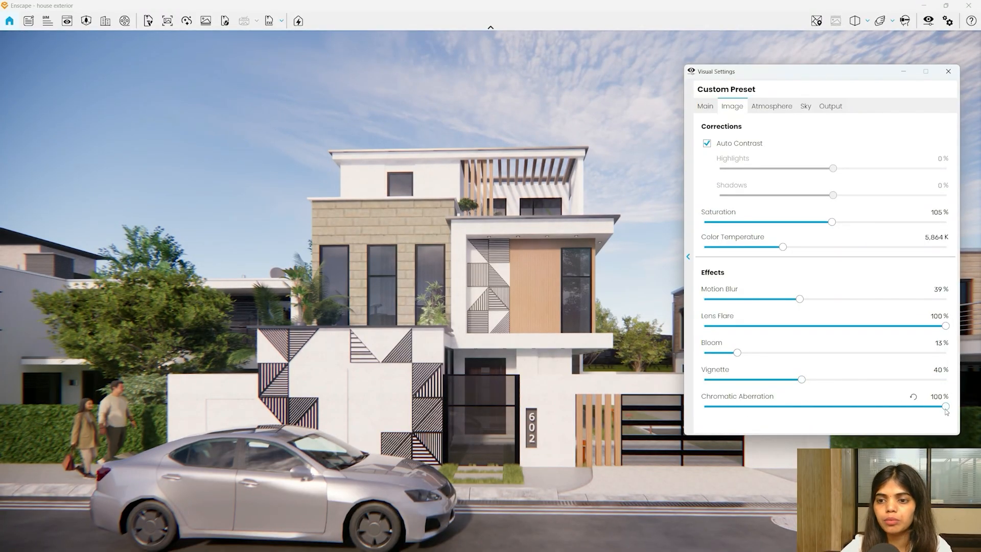
drag(945, 407, 253, 410)
drag(399, 282, 415, 282)
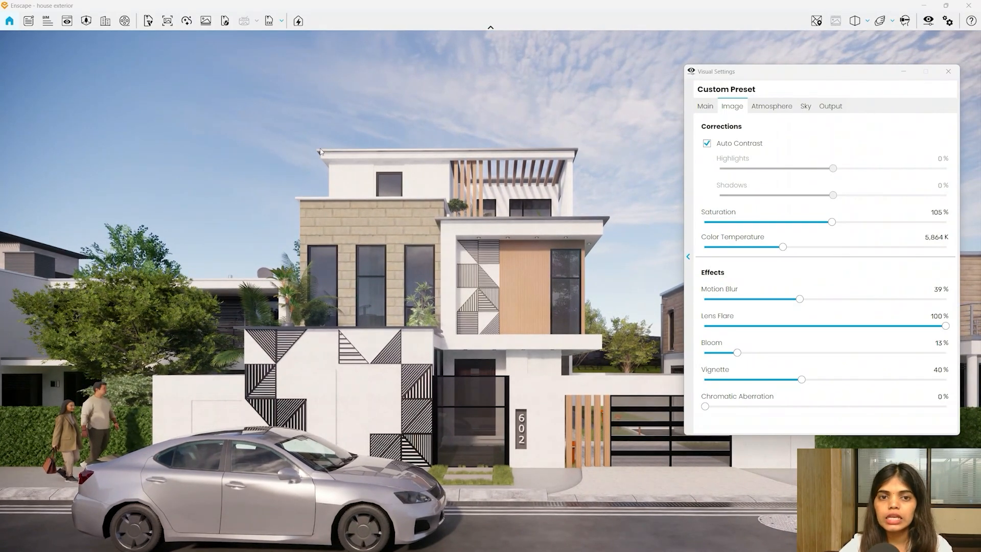
drag(705, 406, 948, 405)
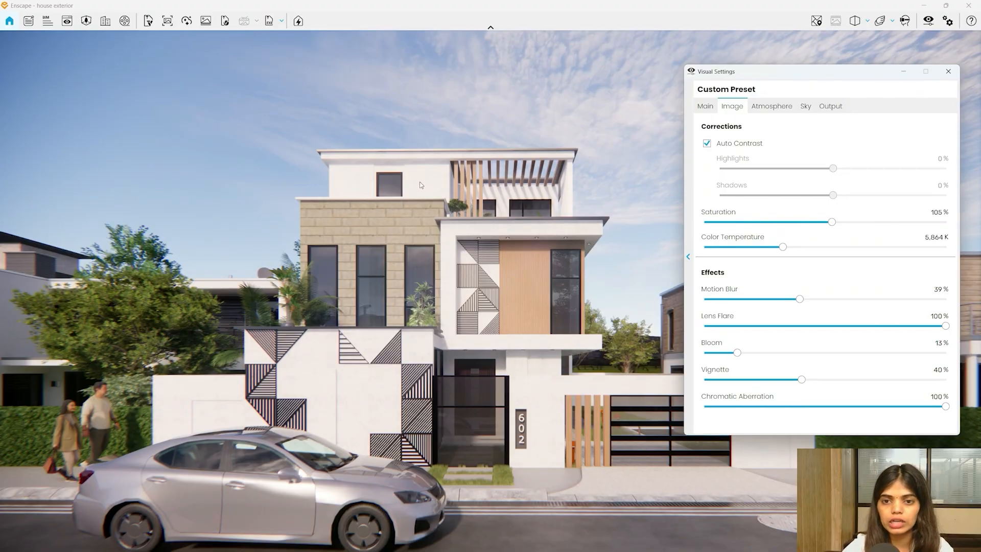
- On the Atmosphere tab, test Fog intensity and height, then switch fog off
click(773, 109)
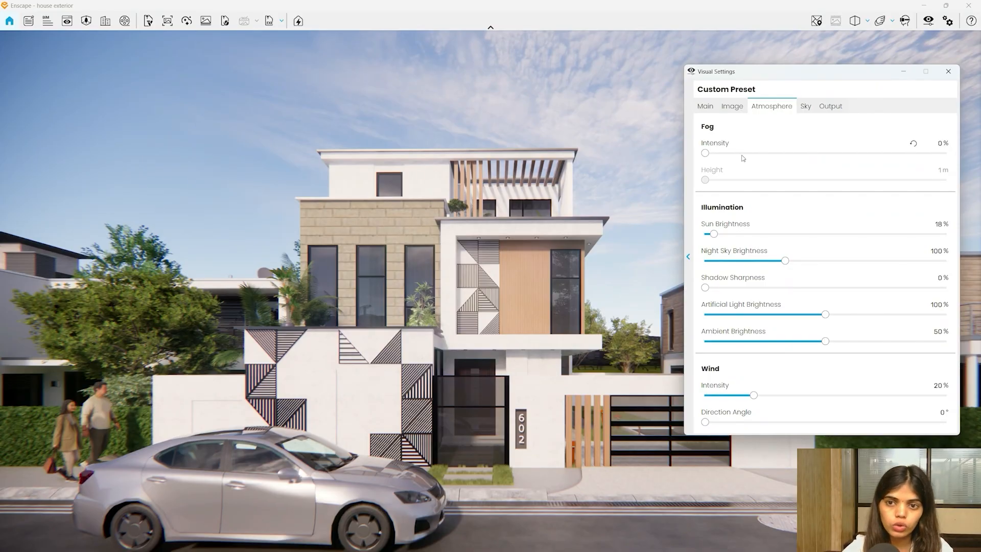
double_click(706, 154)
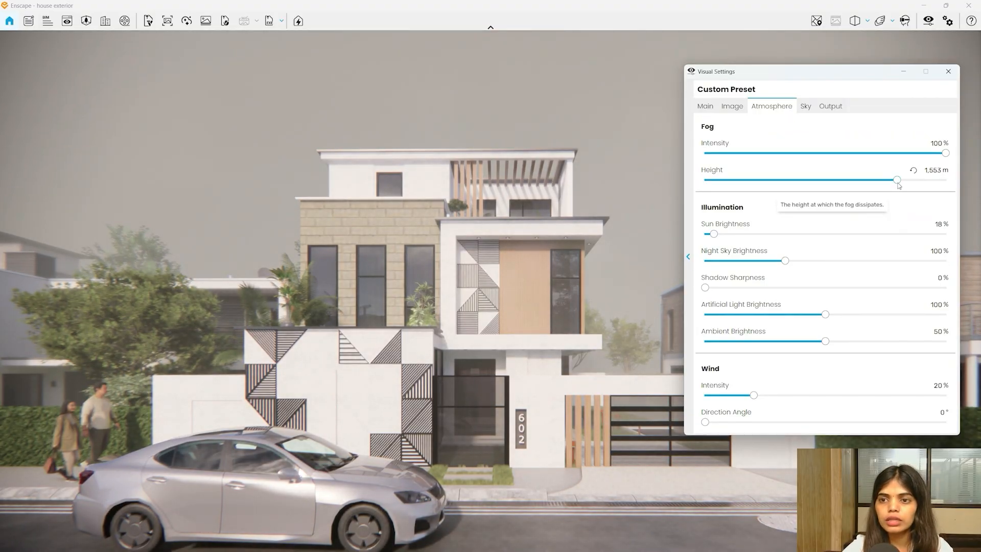
drag(896, 180, 777, 199)
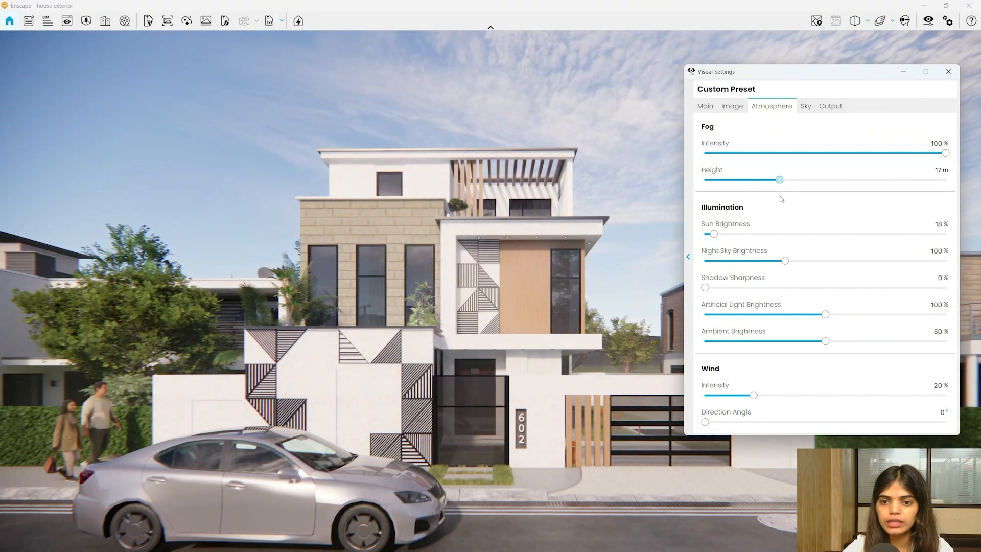
click(913, 144)
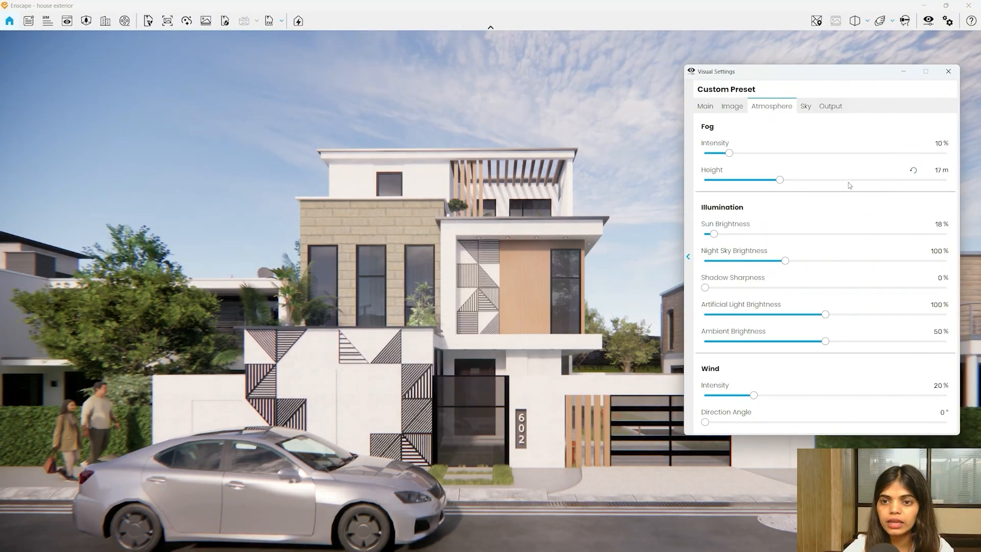
drag(729, 152, 702, 153)
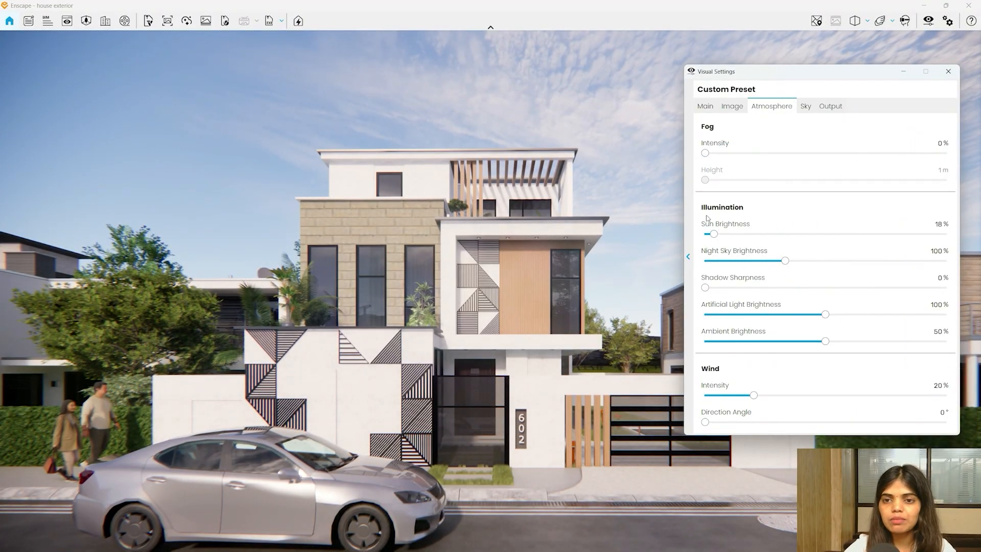
- Brighten the sun to 41% and test Shadow Sharpness, returning it to 0% for soft shadows
mouse_move(712, 231)
drag(714, 234, 728, 245)
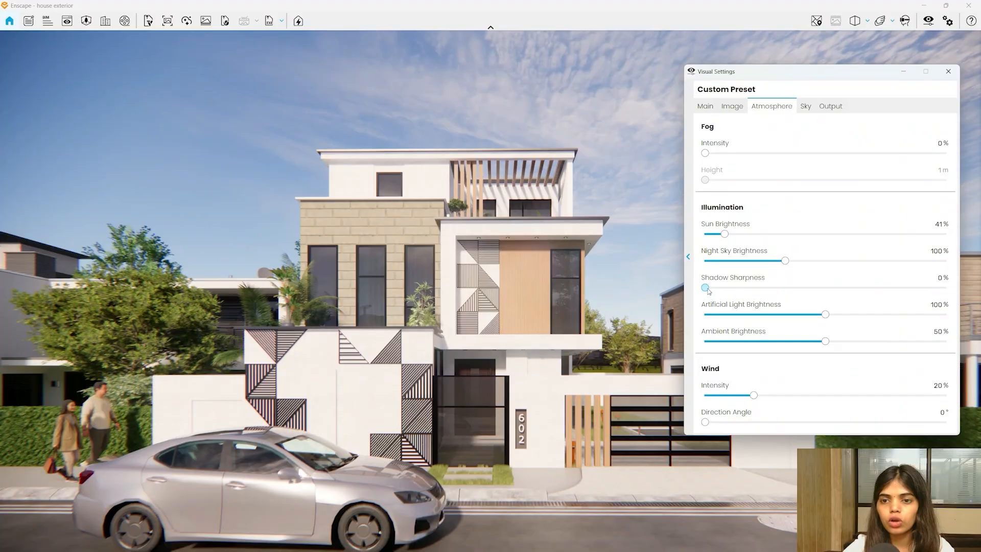
drag(705, 288, 945, 287)
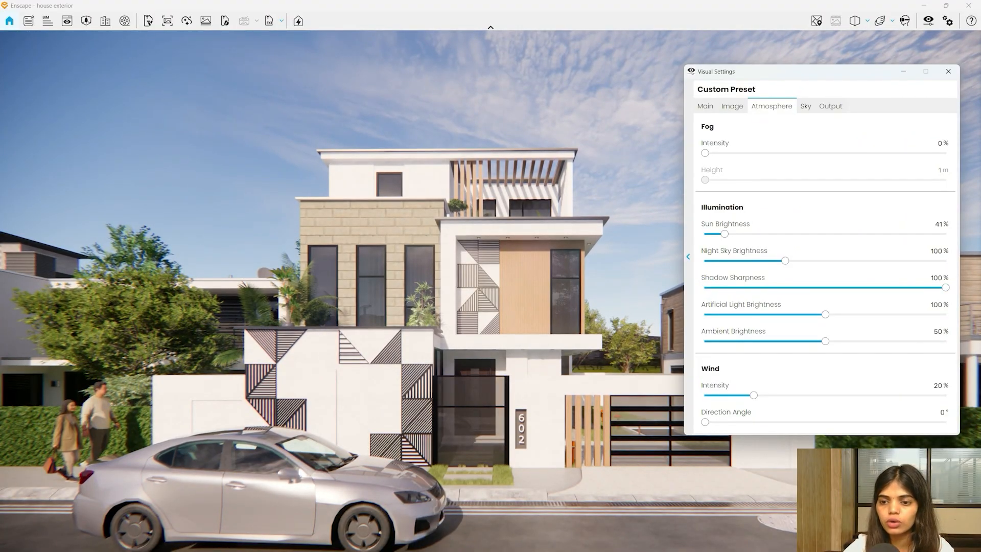
drag(913, 287, 705, 288)
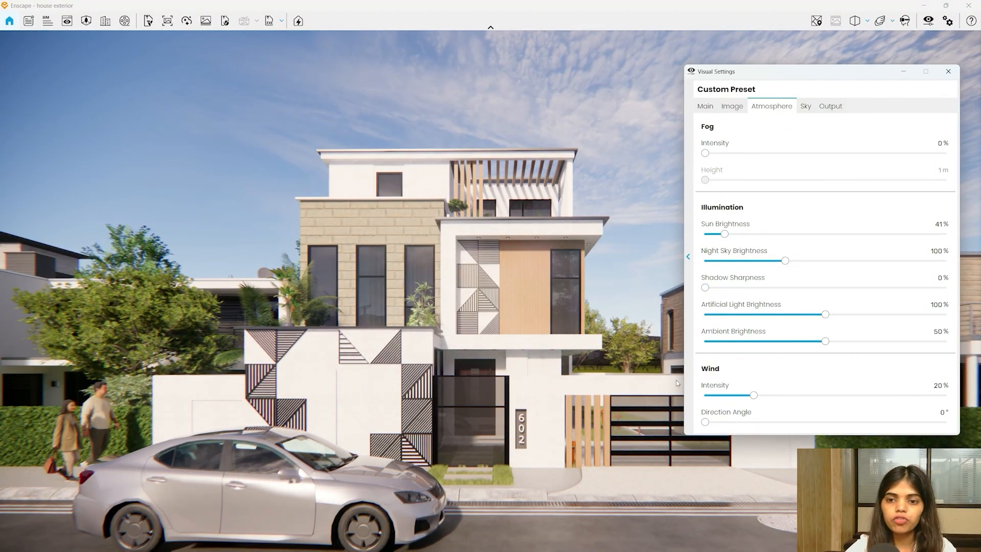
- Raise Wind Intensity to 46% and turn the camera to face the house front
drag(754, 397, 705, 395)
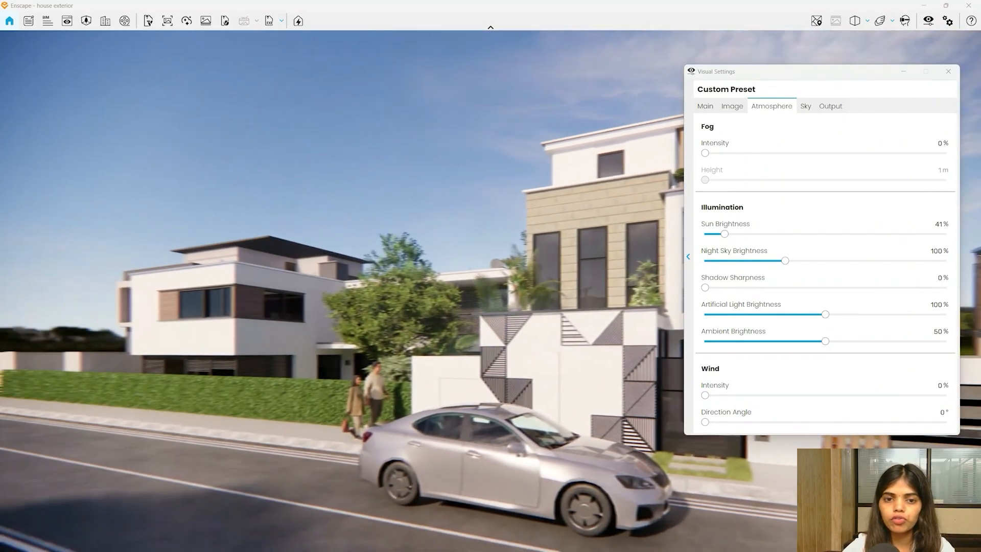
drag(358, 306, 506, 265)
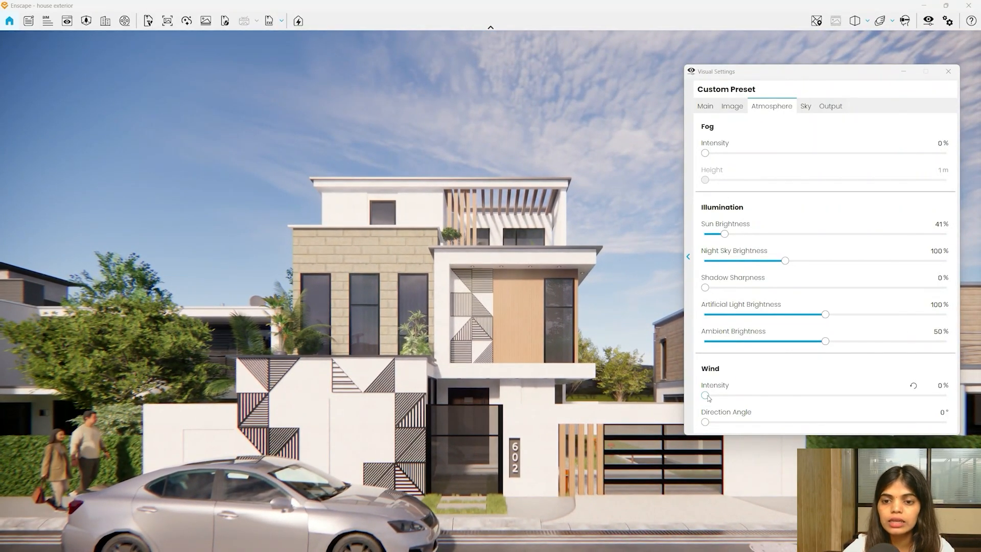
drag(705, 395, 816, 395)
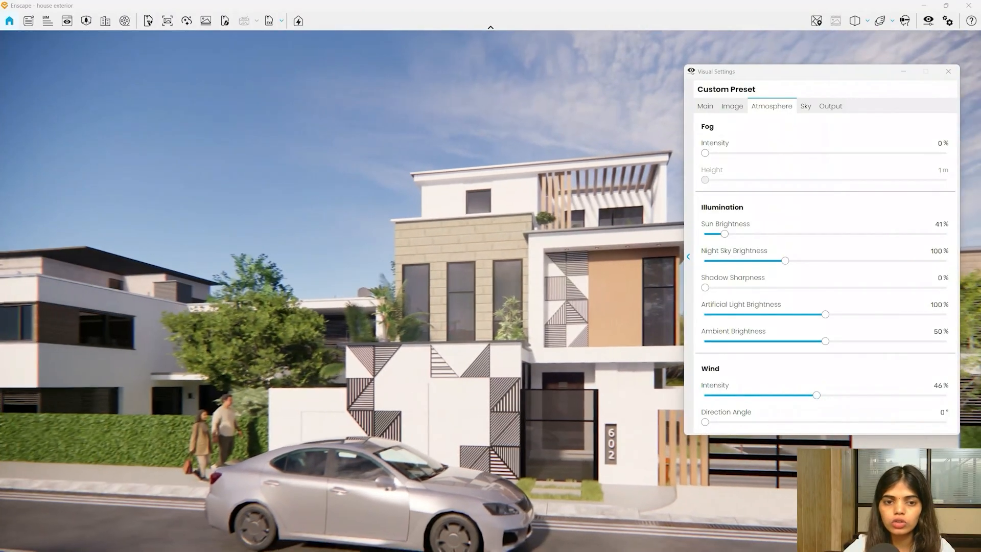
drag(358, 307, 436, 312)
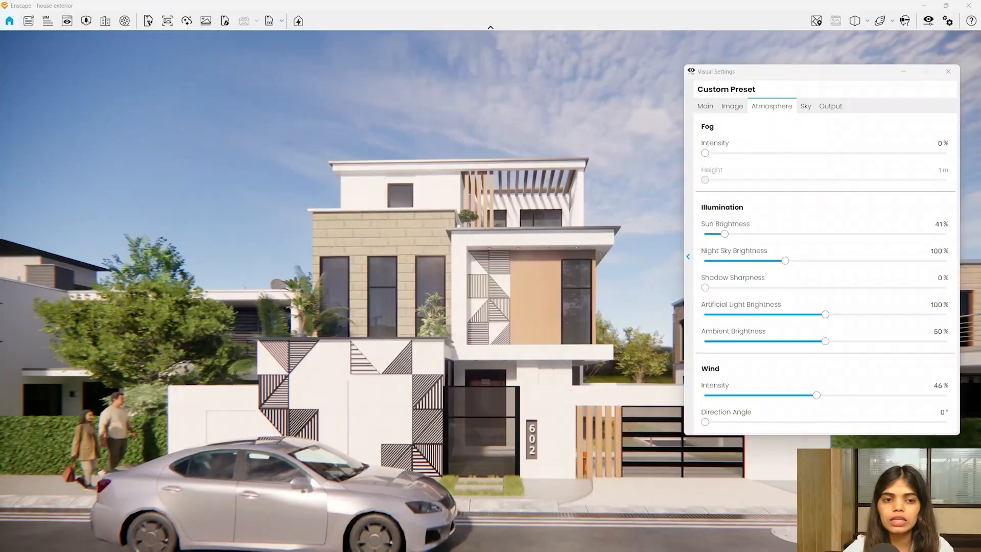
drag(252, 329, 247, 327)
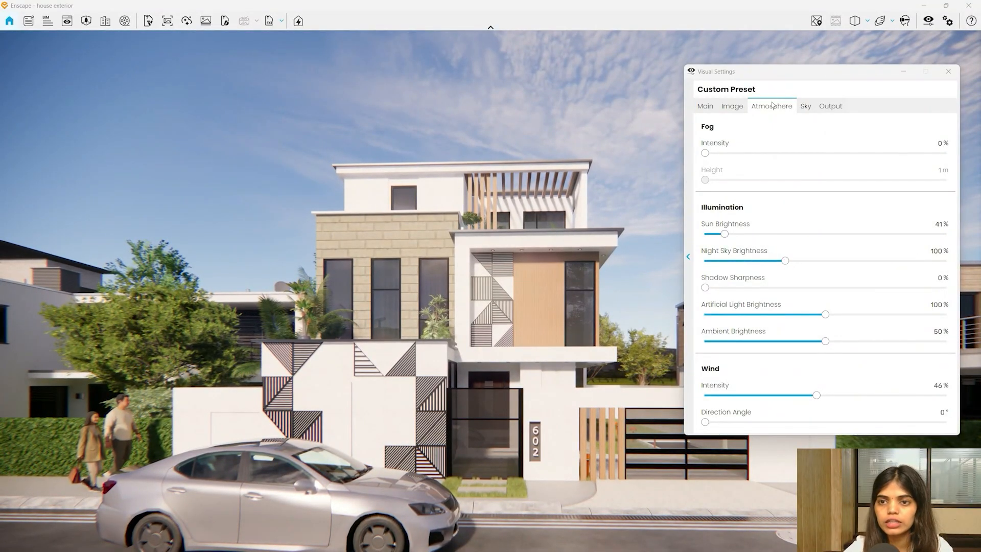
- On the Output tab, choose Ultra HD (3840 × 2160) and leave Object-ID/Depth/Alpha export unchecked
click(806, 107)
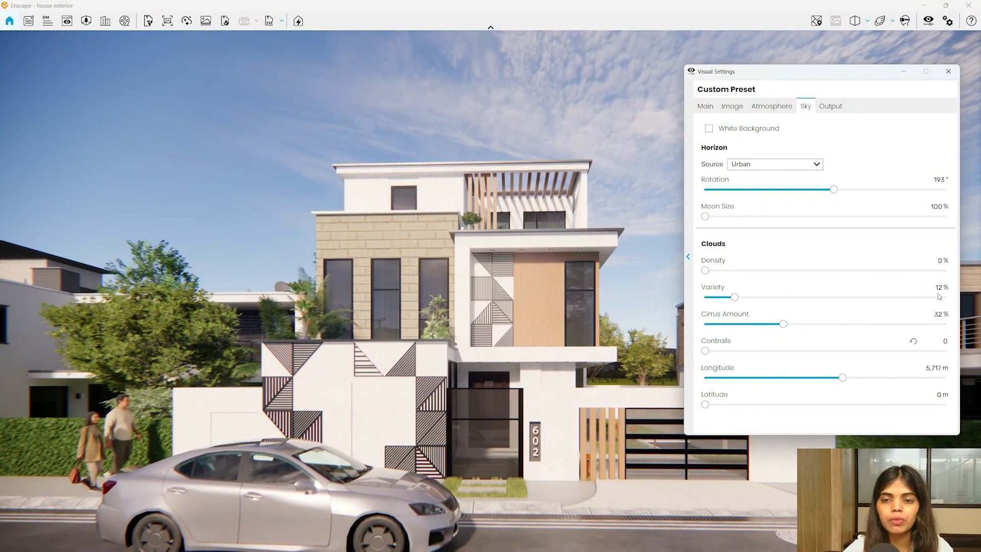
click(831, 108)
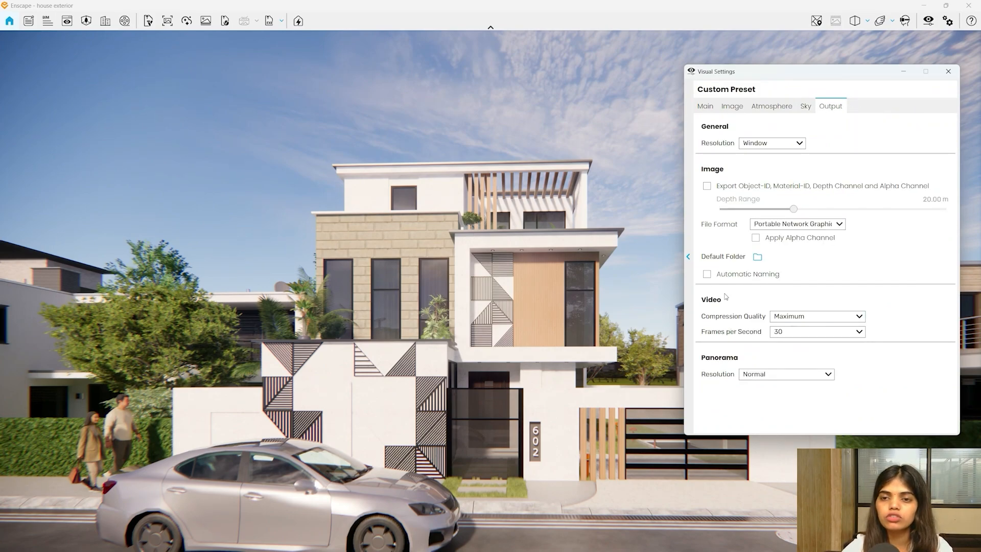
click(772, 145)
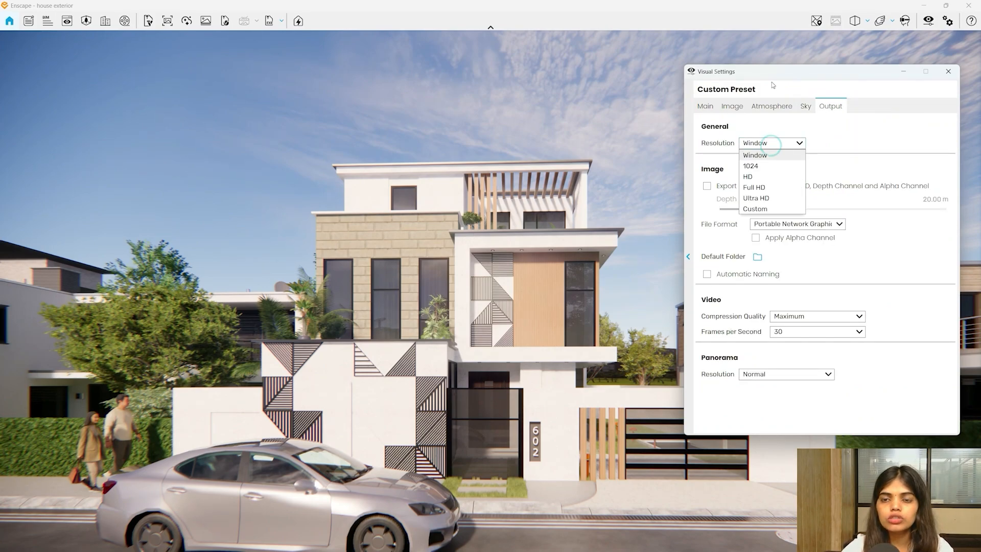
click(760, 165)
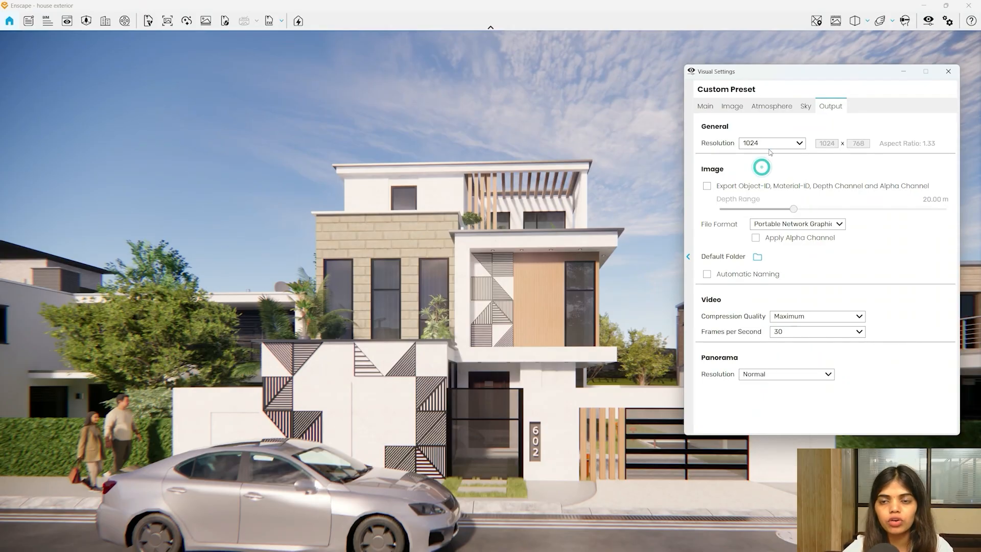
click(766, 143)
click(758, 177)
click(763, 144)
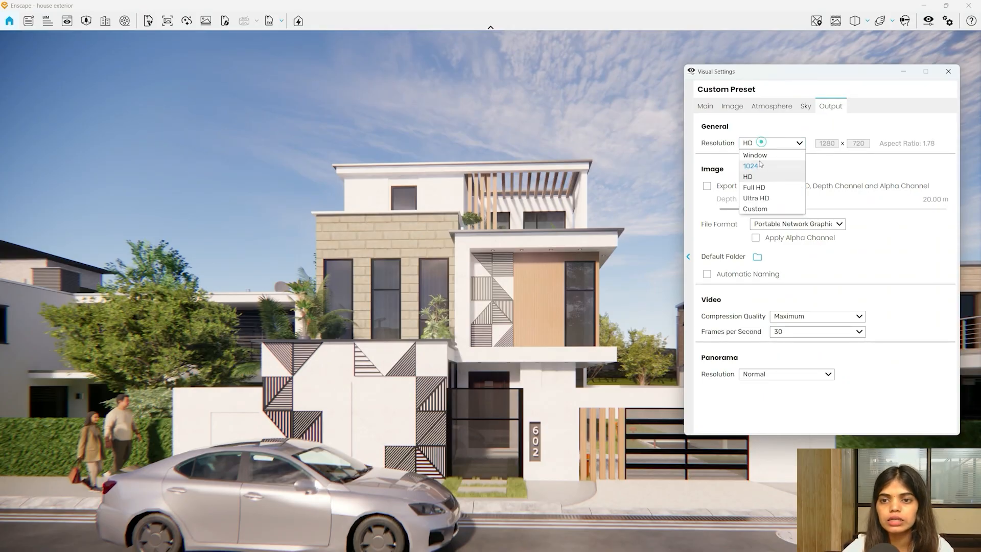
click(769, 199)
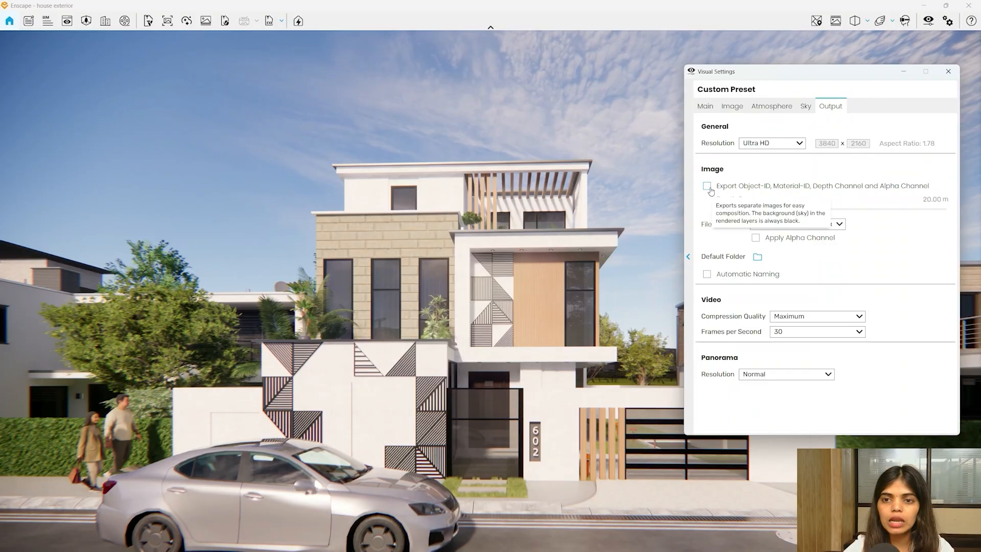
click(707, 186)
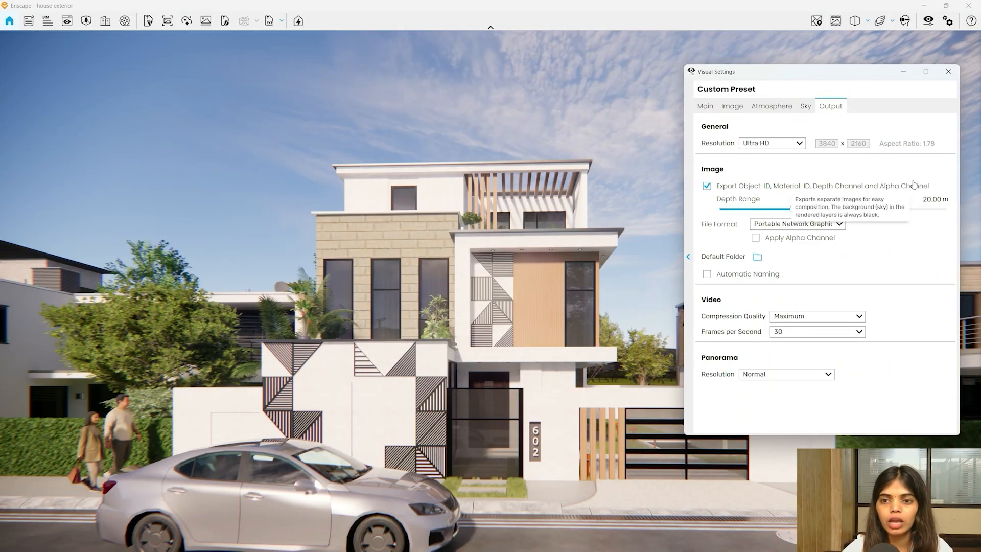
click(706, 187)
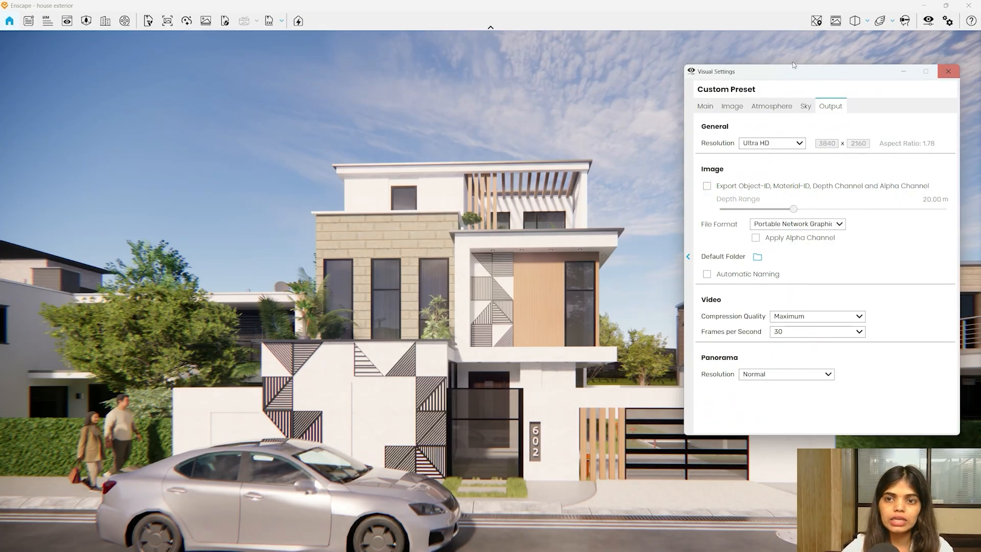
- Close Visual Settings, move back in walk mode to frame the house, then reopen them on Sky
click(947, 73)
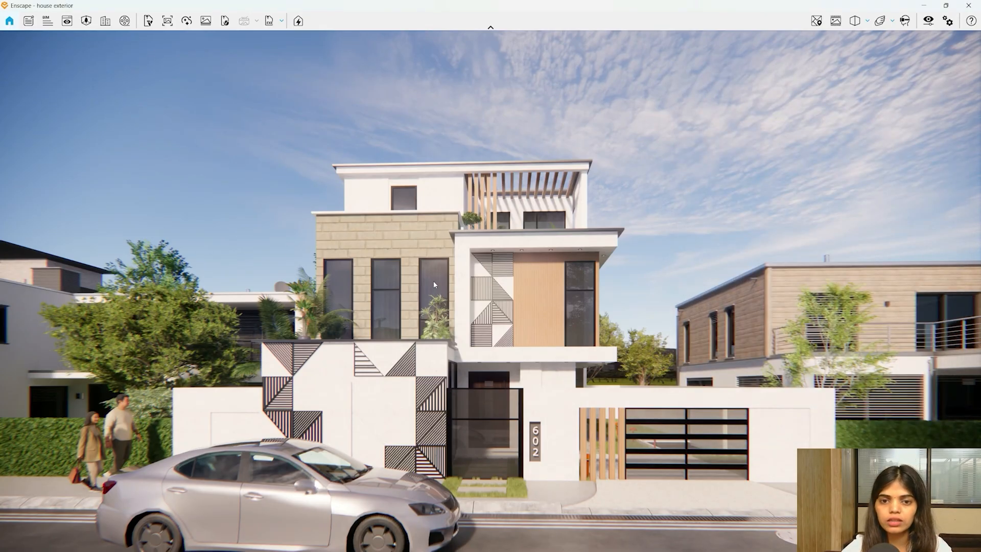
mouse_move(434, 285)
mouse_down()
mouse_move(463, 304)
mouse_move(441, 307)
mouse_move(443, 286)
mouse_up()
key(a)
key(s)
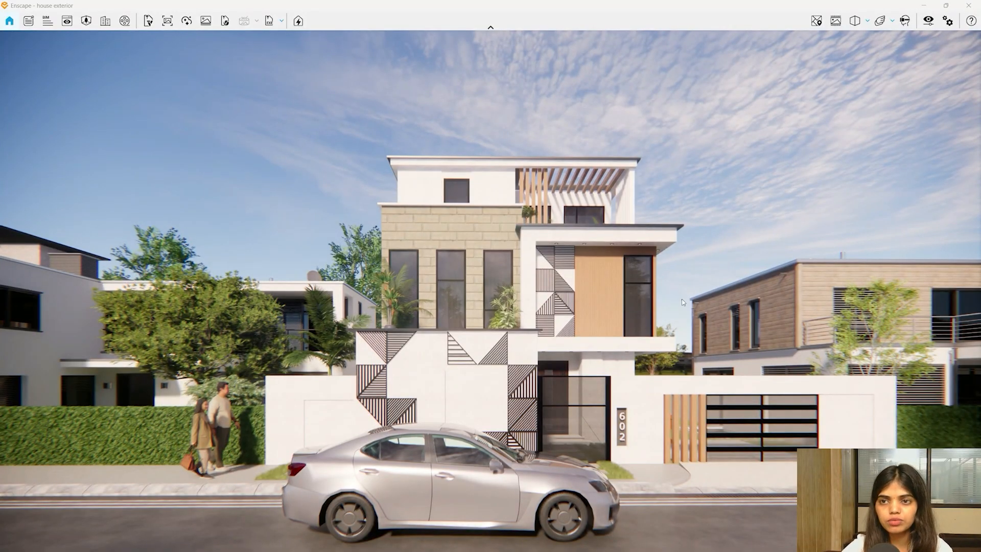
key(space)
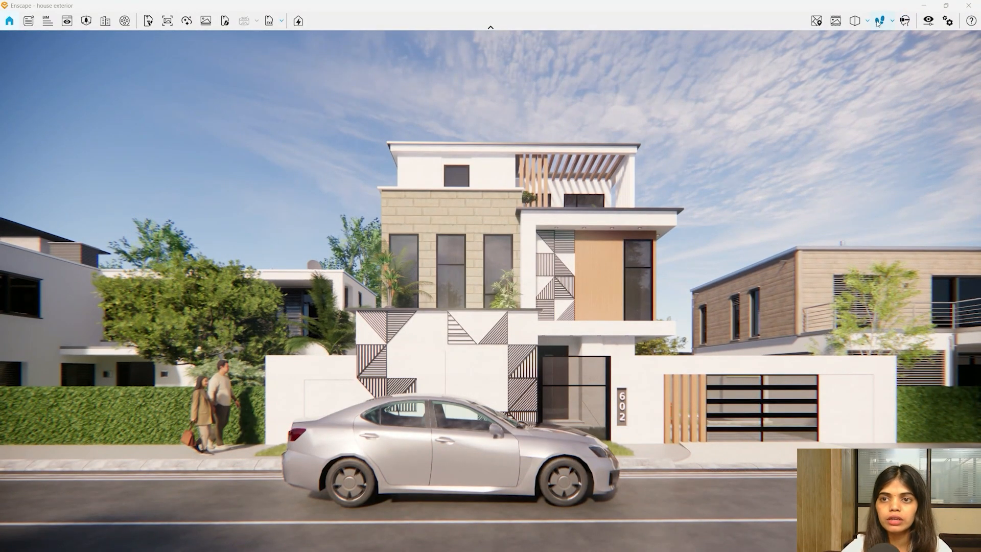
click(928, 21)
click(475, 131)
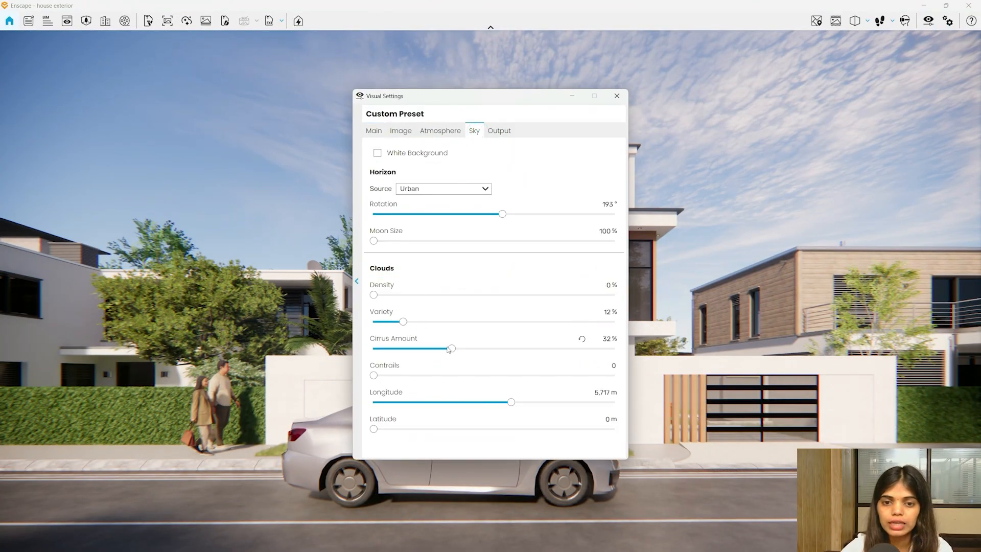
- Set Cirrus Amount to 17%, cloud Longitude to 10,000 m and Latitude to 7,739 m
drag(450, 349, 414, 349)
drag(491, 96, 198, 37)
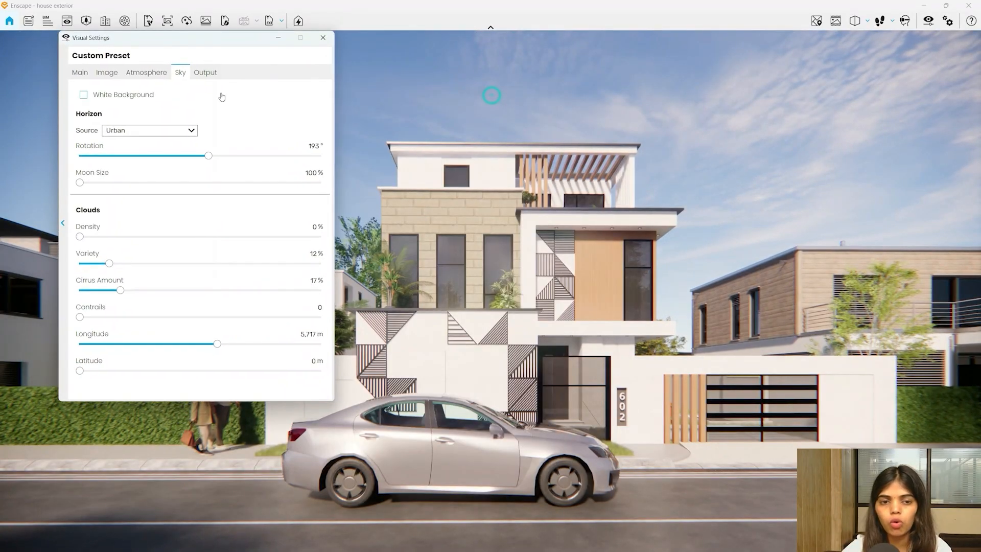
click(217, 343)
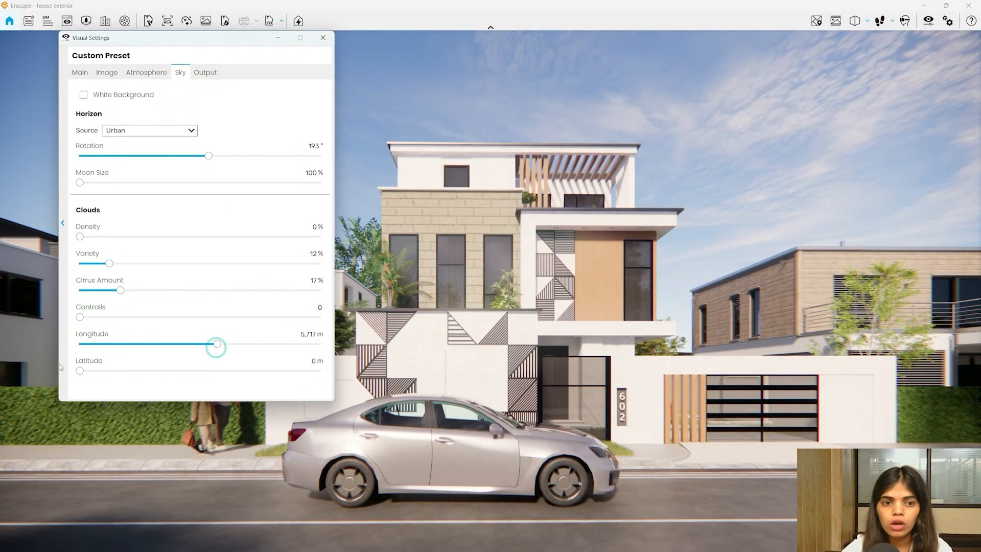
drag(217, 344, 342, 338)
drag(83, 375, 266, 373)
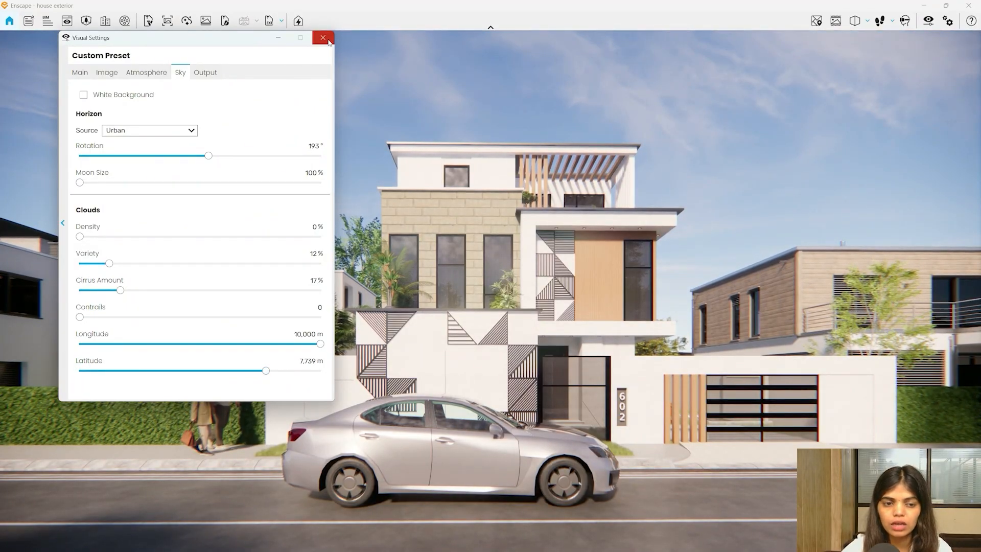
- Try dimming the sun and raising exposure, alternating between the Atmosphere and Main tabs
click(146, 72)
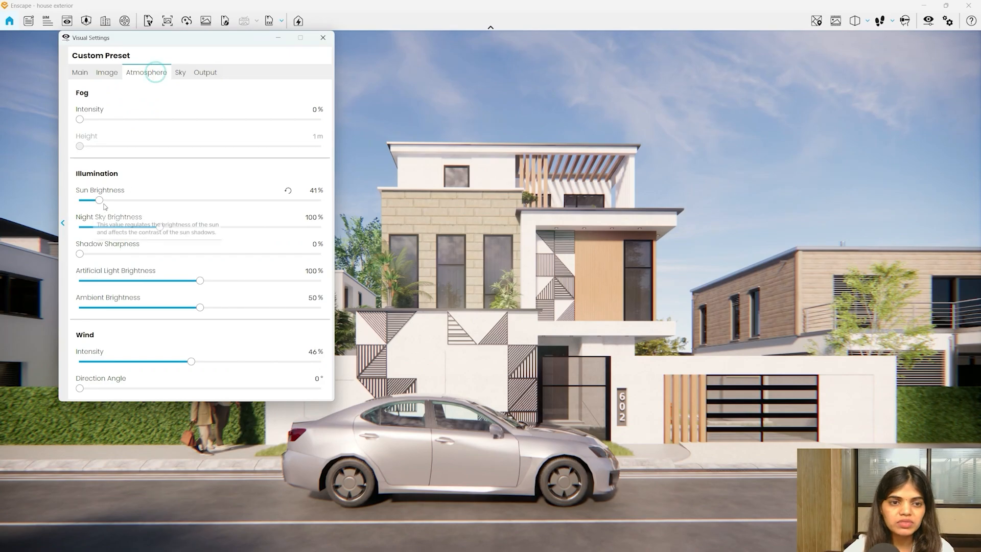
drag(100, 204, 92, 203)
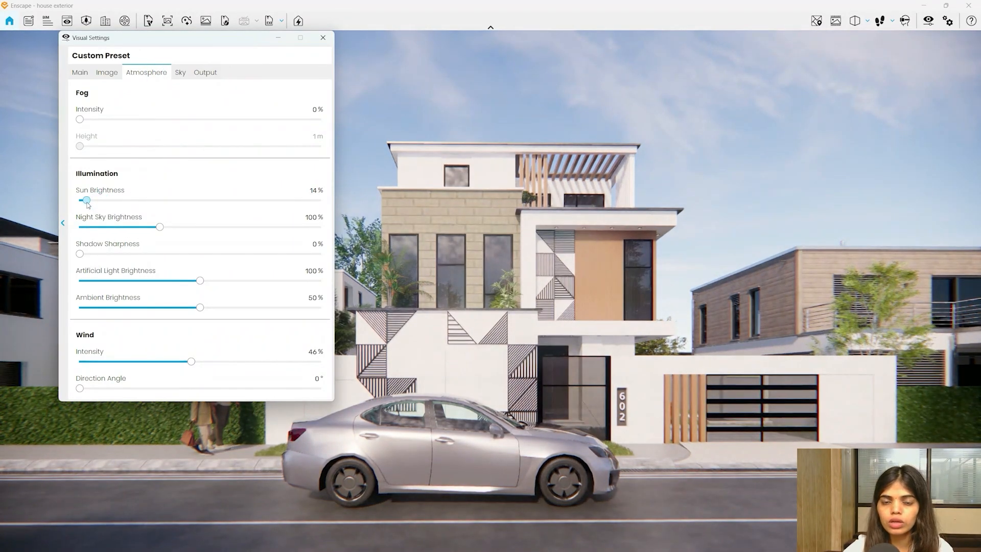
click(79, 72)
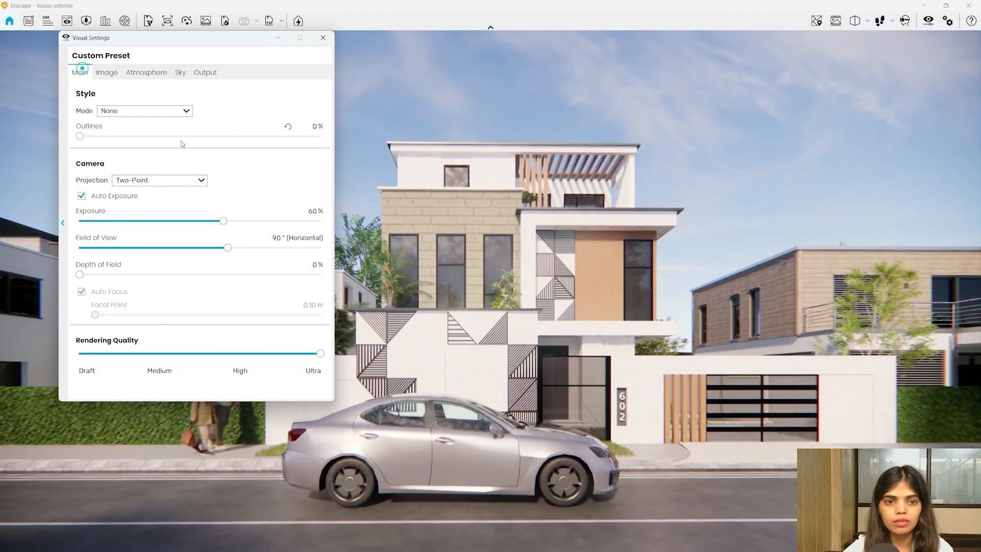
drag(224, 221, 244, 221)
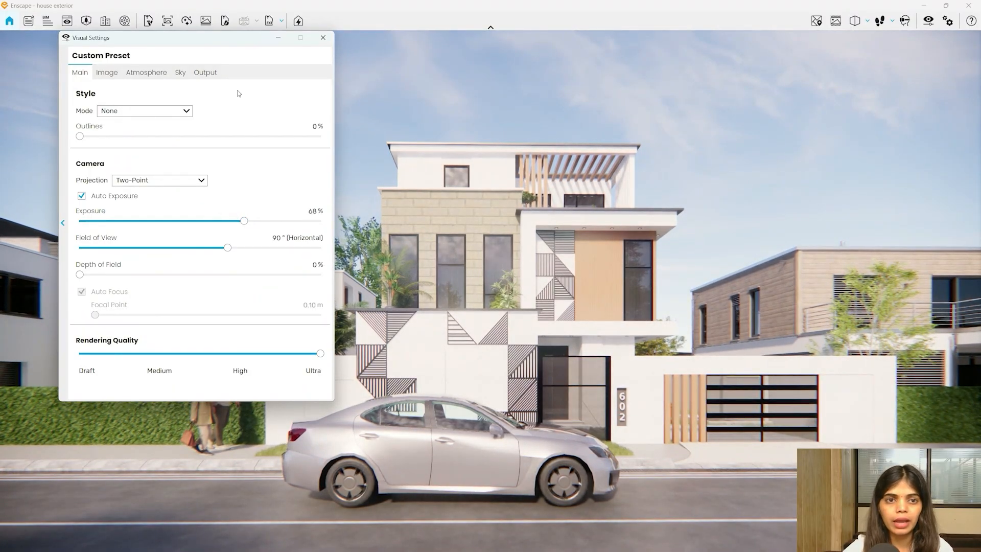
click(181, 75)
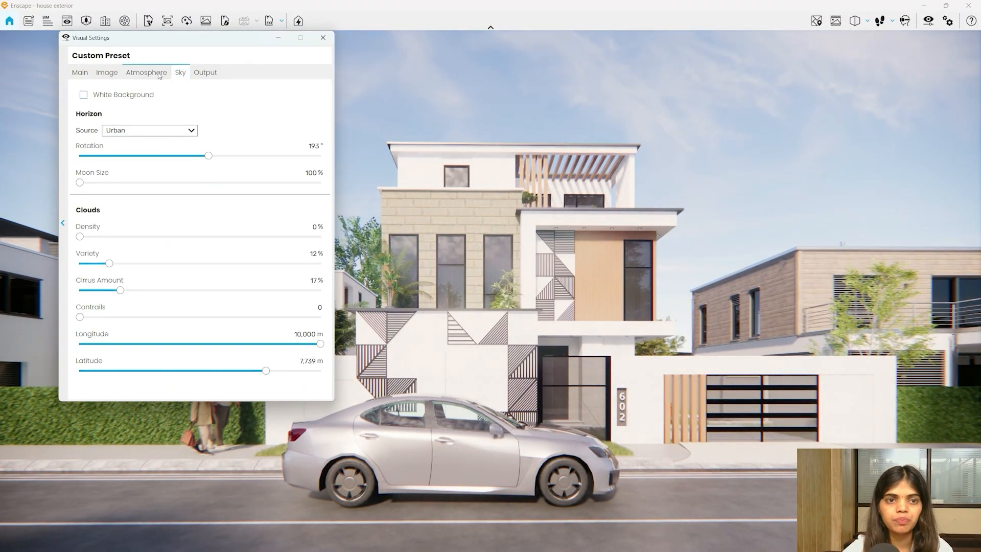
click(159, 73)
mouse_move(91, 201)
mouse_down()
mouse_move(108, 205)
mouse_move(95, 203)
mouse_up()
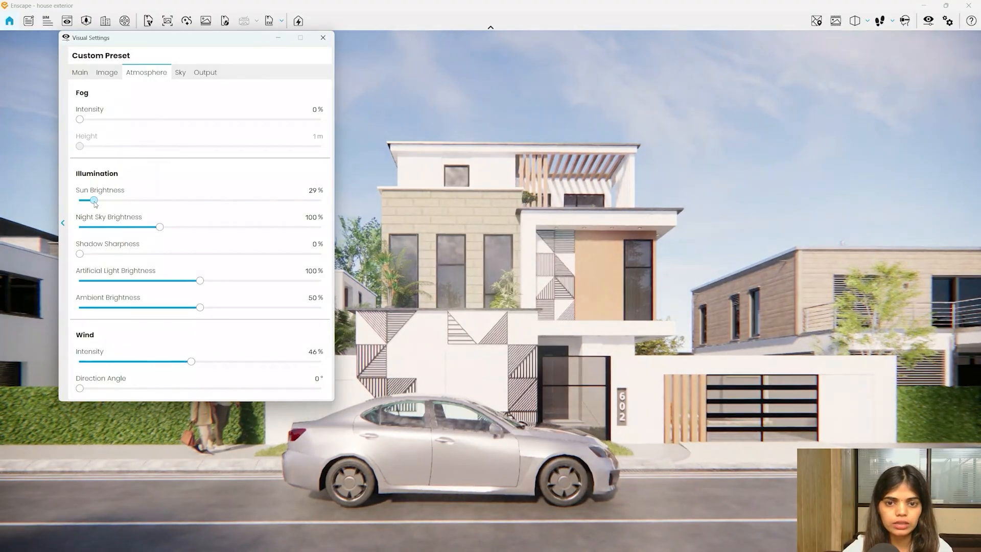
- Settle on 62% exposure, 15% sun brightness and 5,240 K colour temperature, then close Visual Settings
click(74, 72)
drag(244, 219, 229, 222)
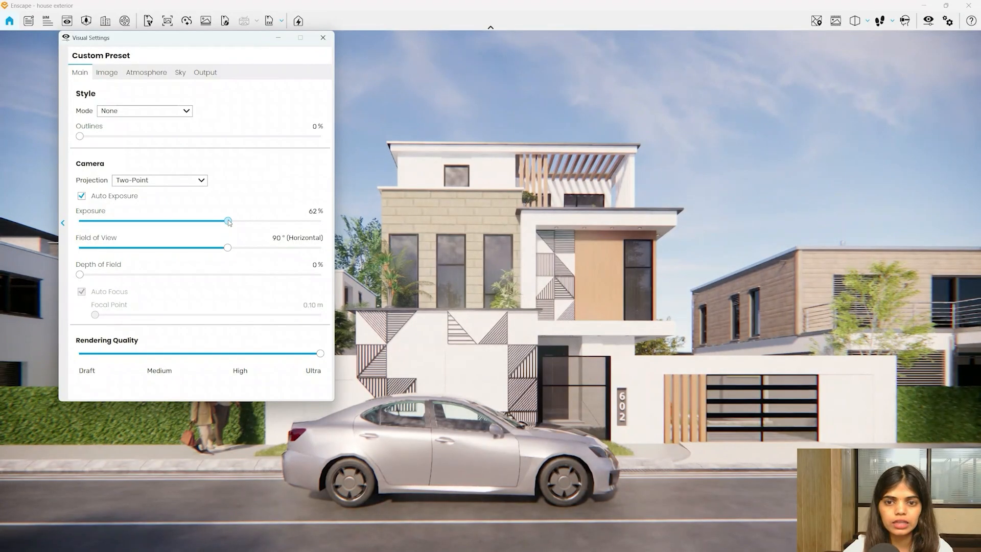
click(148, 72)
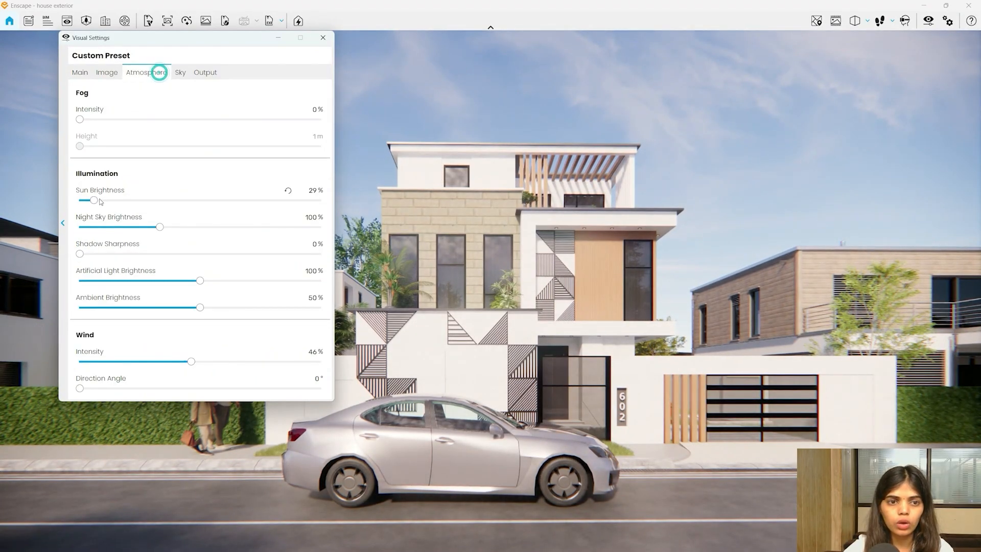
drag(97, 201, 86, 201)
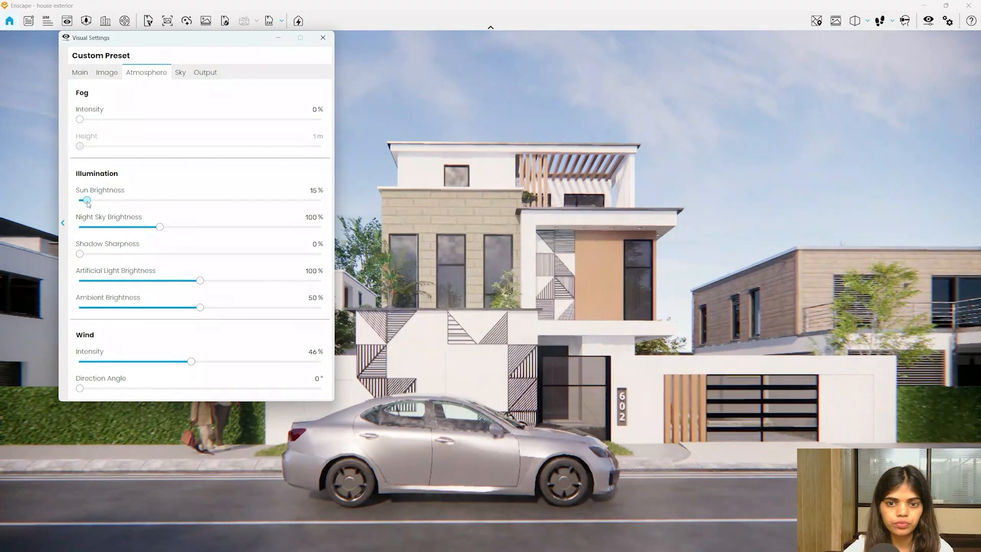
click(103, 75)
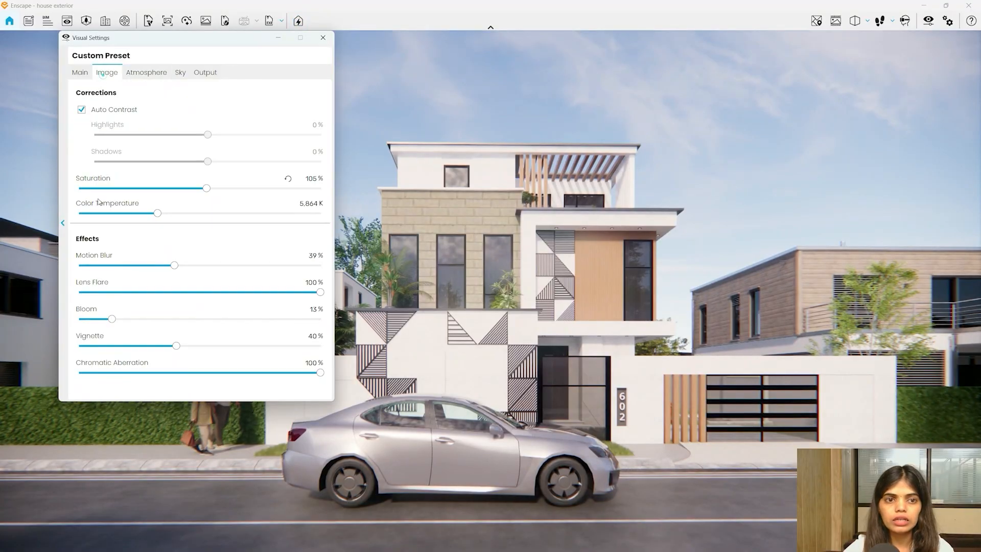
drag(158, 213, 147, 217)
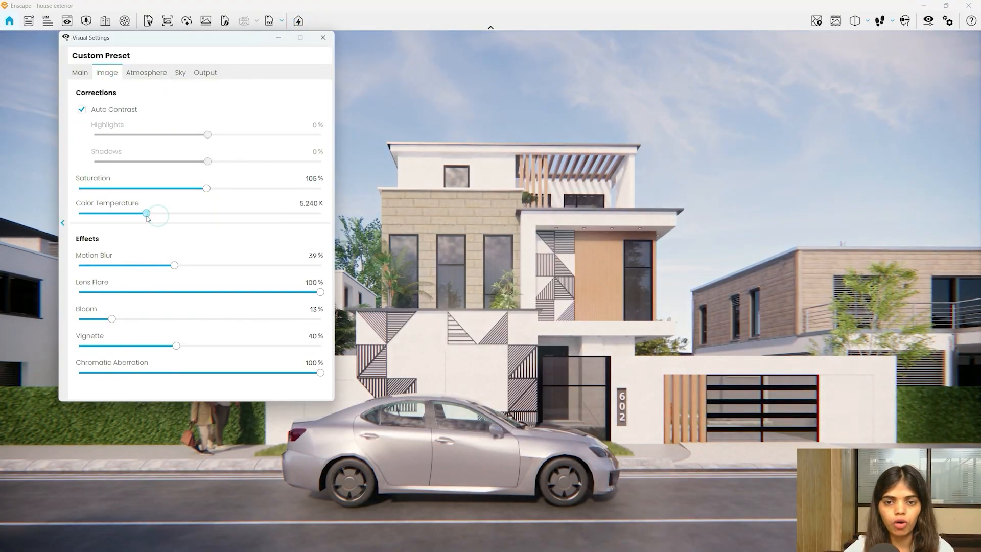
click(323, 38)
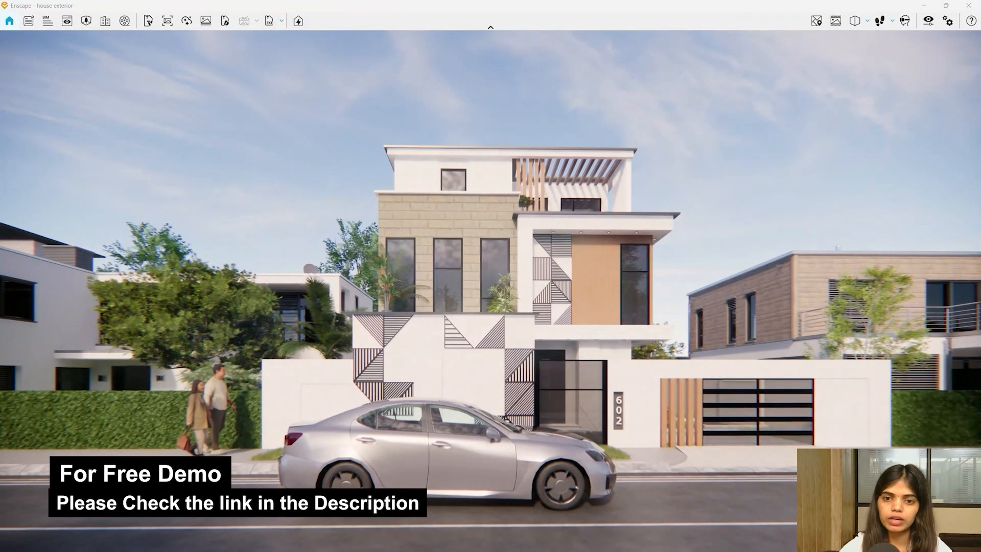
- Recentre the house using Video Editor gridlines, switch to Perspective projection, and close the editor
key(d)
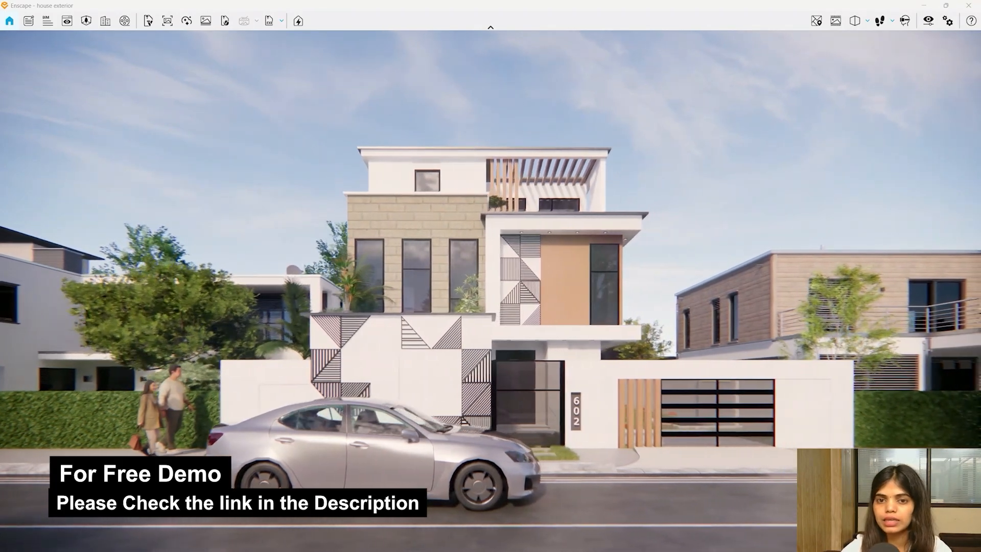
drag(553, 211, 552, 218)
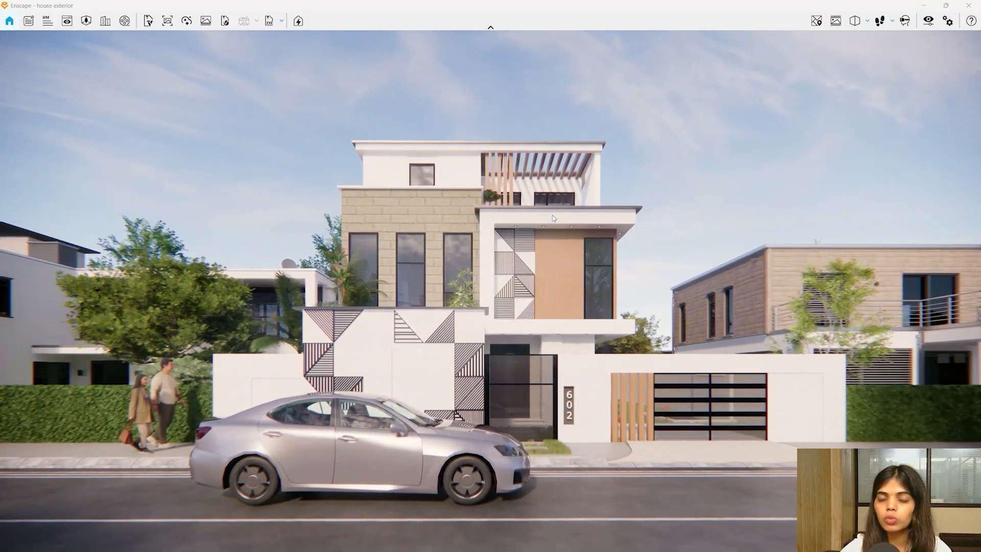
click(124, 21)
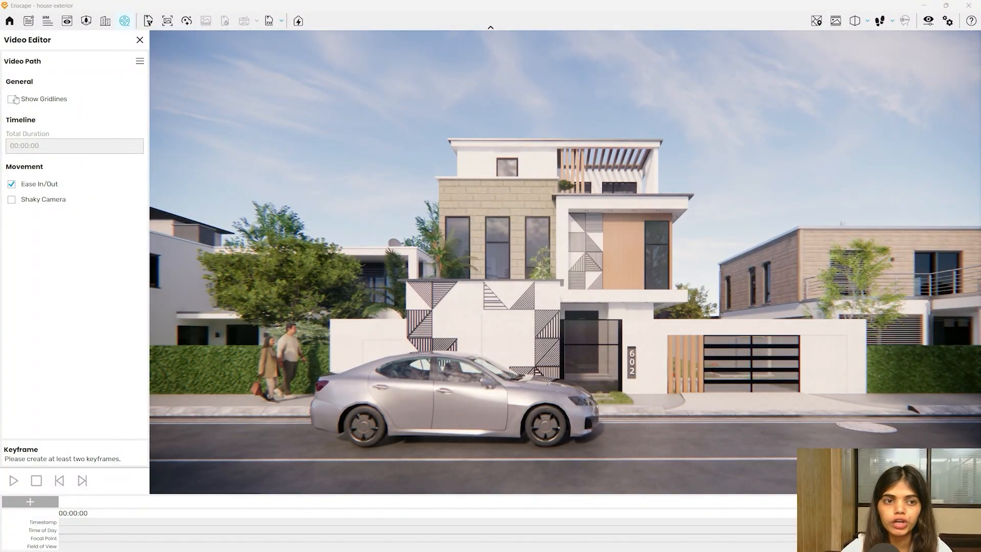
click(12, 99)
drag(555, 220, 552, 190)
drag(394, 182, 395, 183)
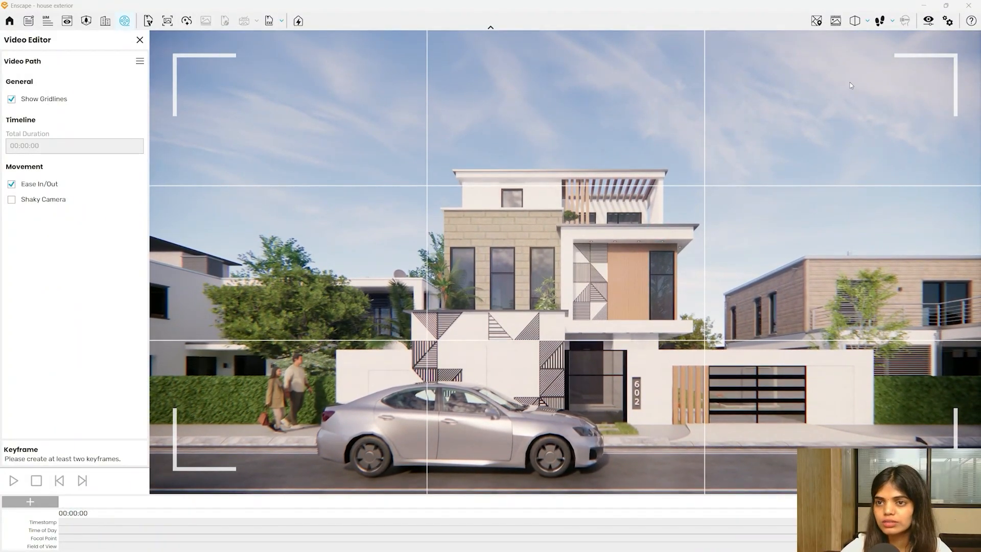
click(868, 23)
click(900, 40)
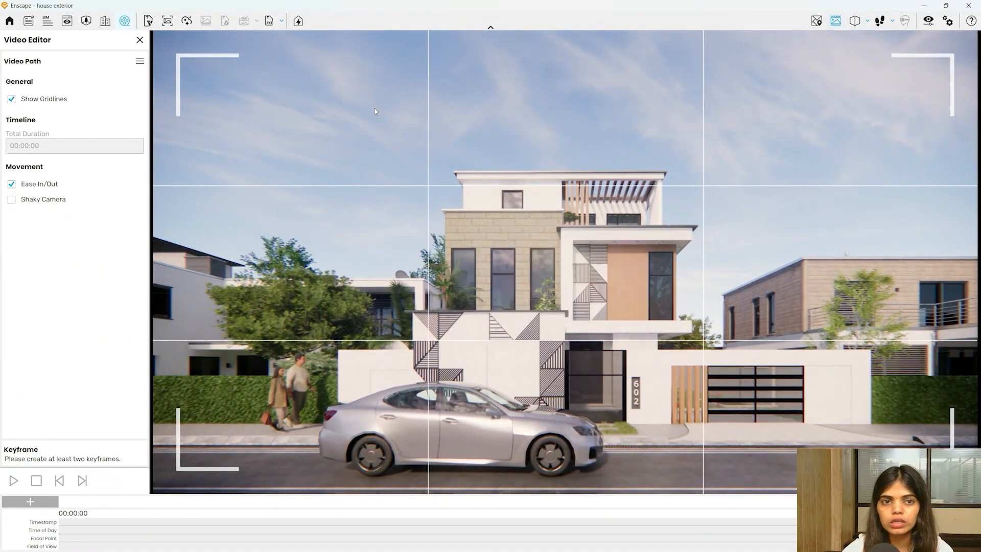
click(139, 39)
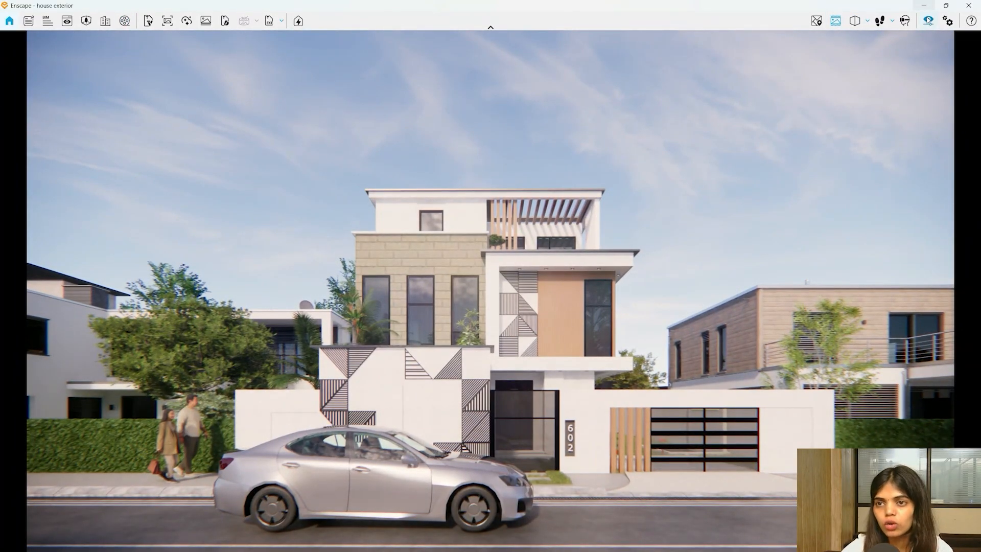
- Narrow the camera field of view to 78° in Visual Settings
click(928, 21)
click(504, 131)
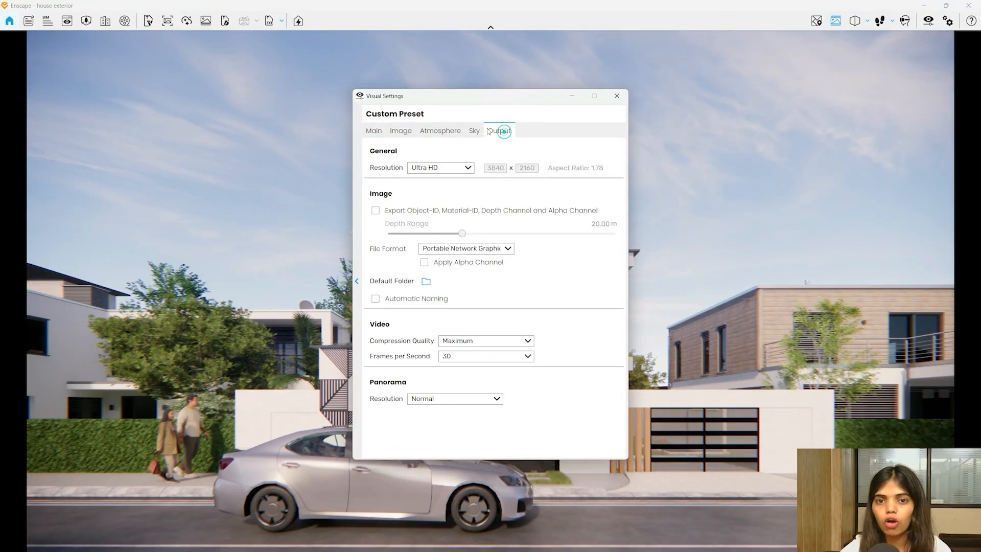
drag(479, 100, 875, 86)
click(770, 115)
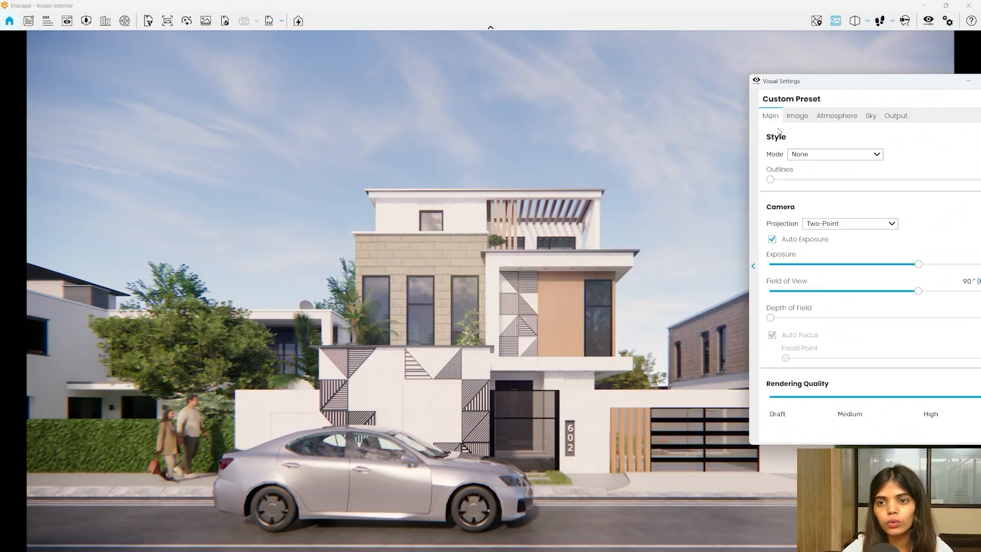
drag(920, 292, 894, 292)
drag(932, 87, 724, 74)
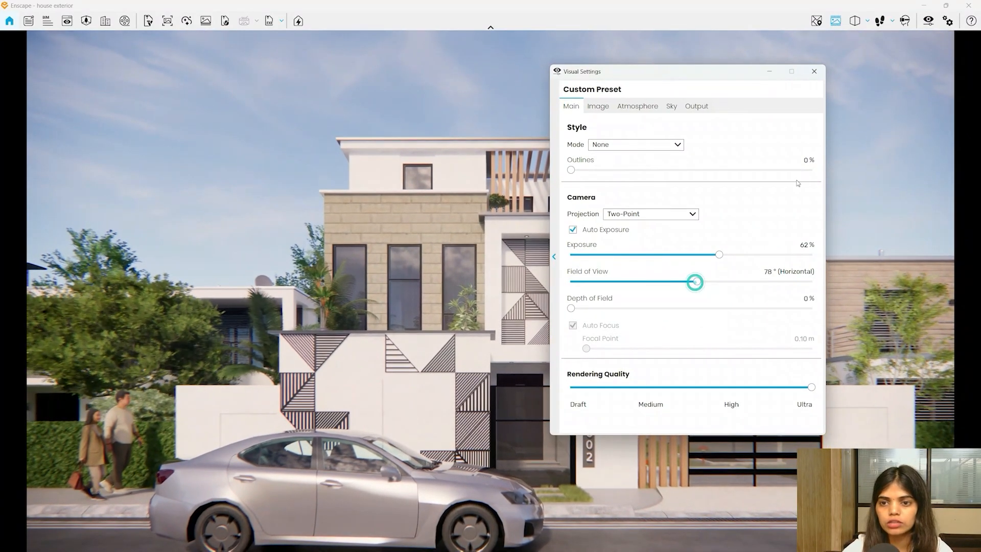
click(813, 71)
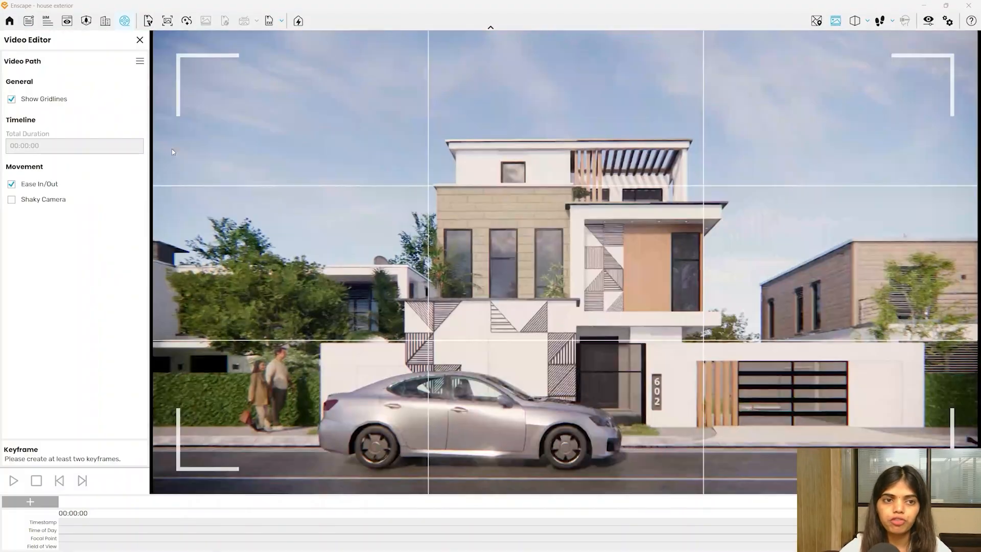
- Reposition the camera to frame the house head-on from the street
drag(558, 269, 564, 279)
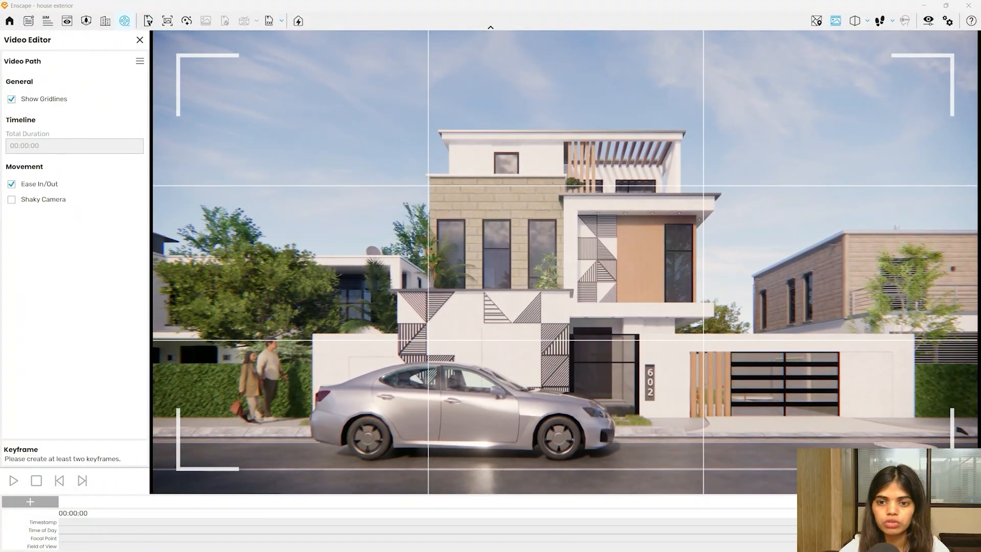
key(w)
key(w)
key(w)
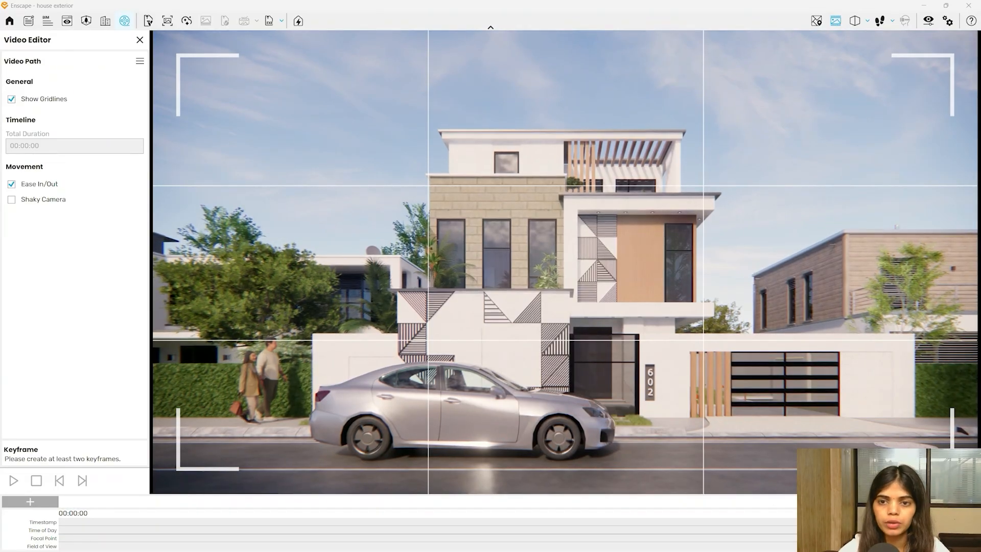
key(a)
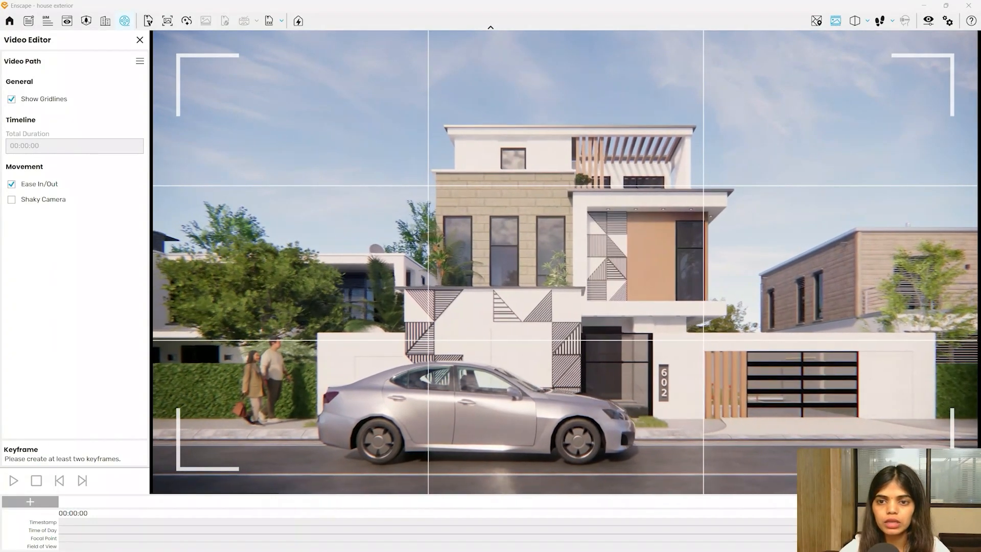
key(space)
key(d)
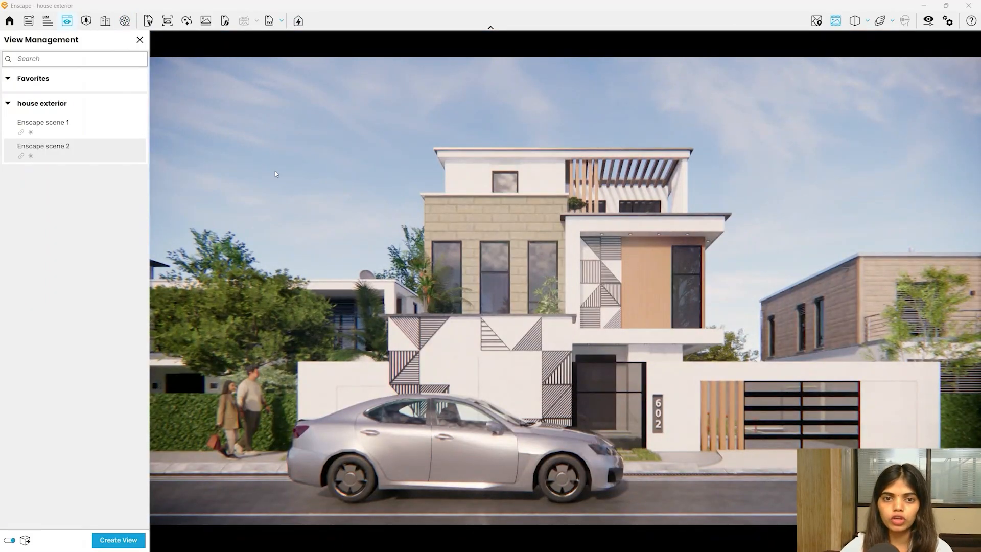
- Save the current camera as Enscape scene 3, then walk to an angled view past the car
click(111, 538)
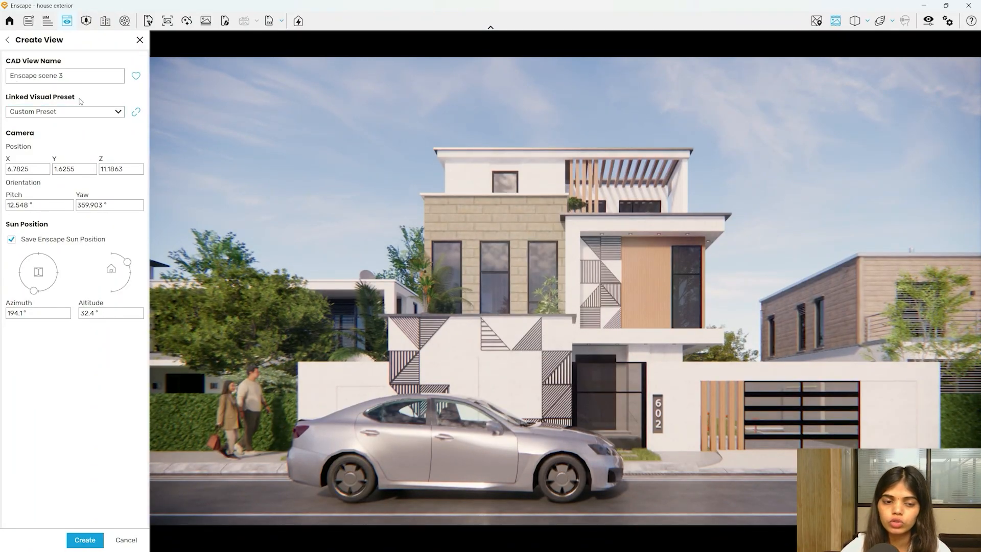
click(68, 540)
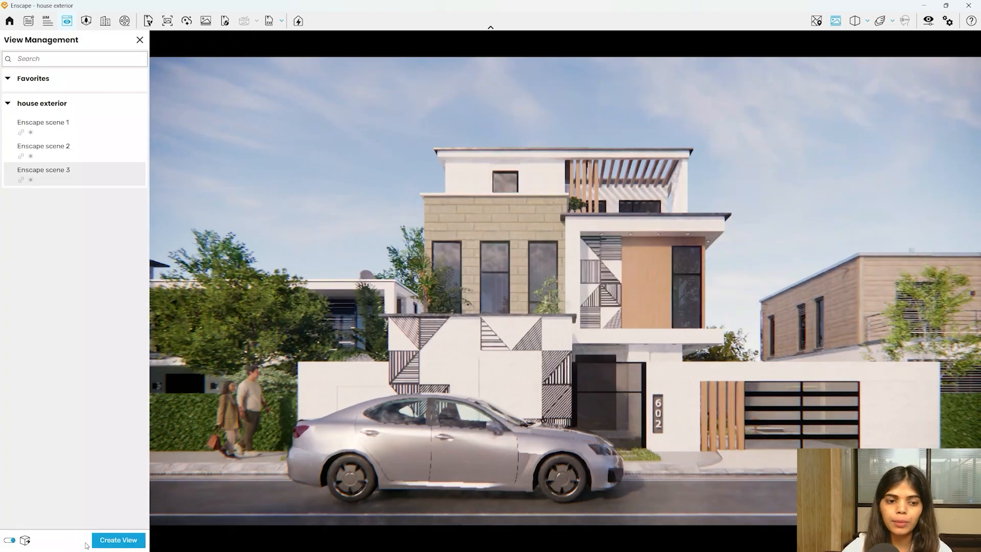
key(d)
drag(577, 291, 454, 291)
key(d)
key(a)
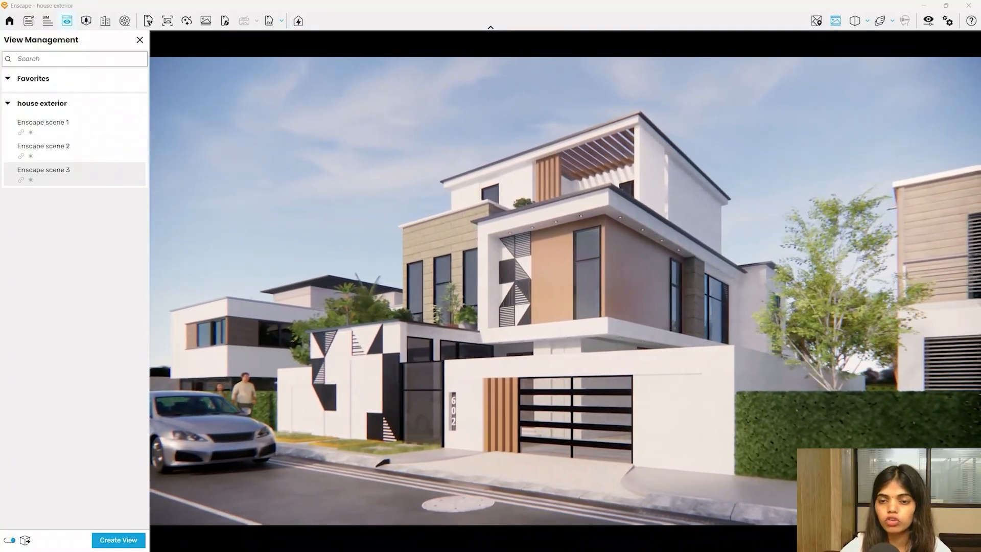
key(d)
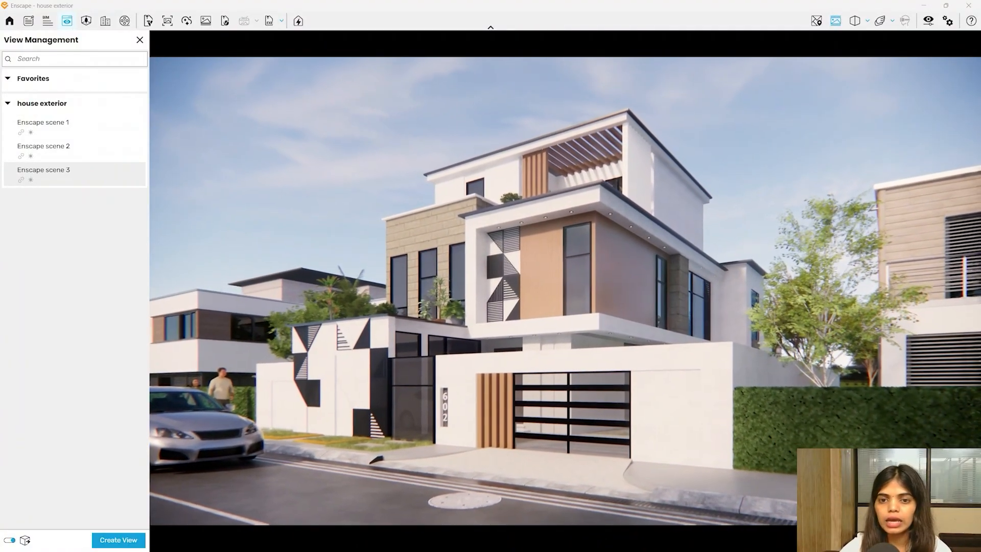
key(d)
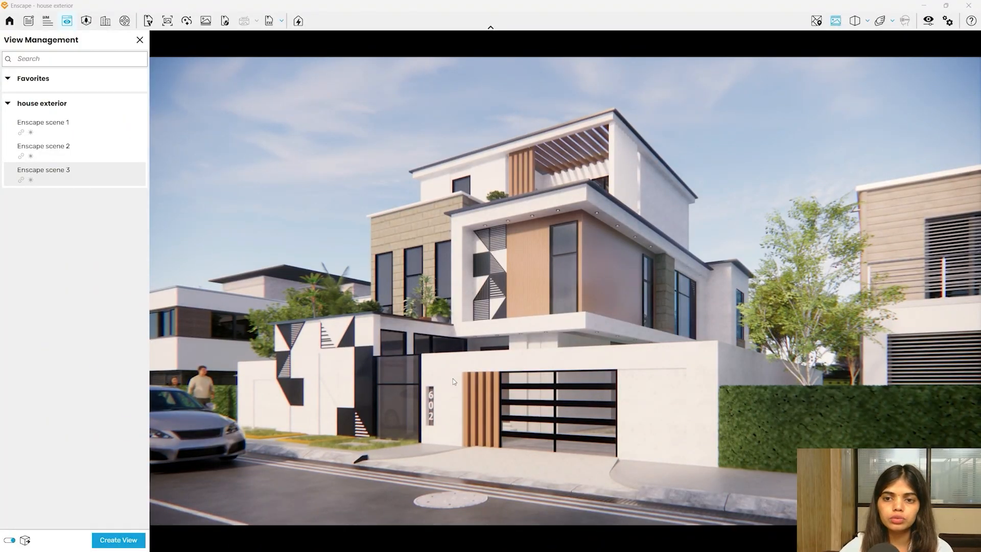
key(a)
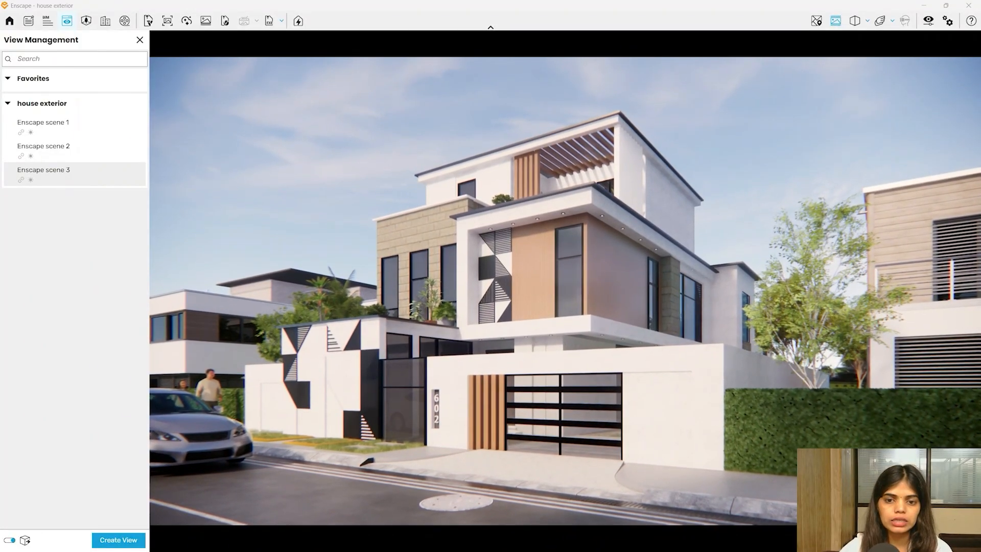
- Save the angled corner view as Enscape scene 4 and preview scenes 1 through 4
click(118, 539)
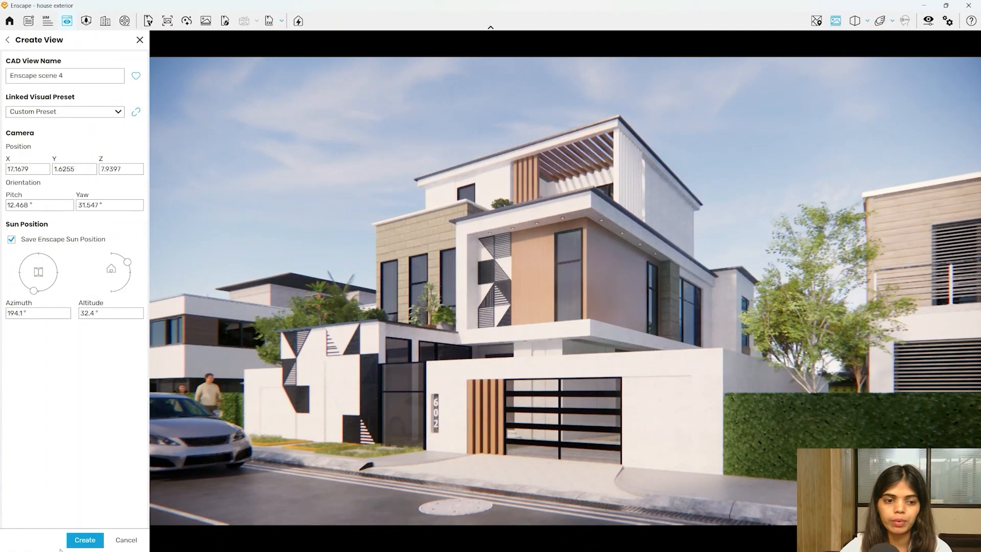
click(85, 539)
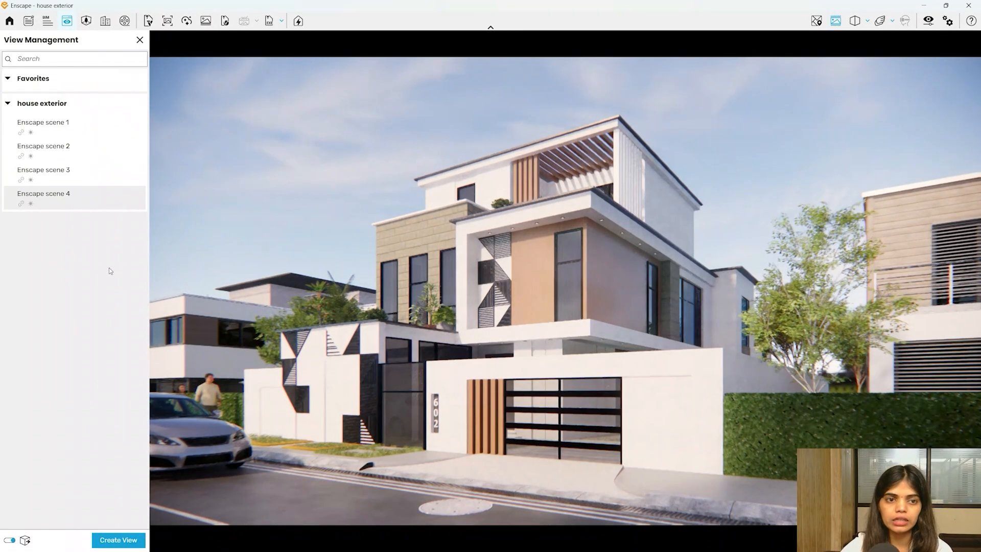
click(66, 131)
click(68, 144)
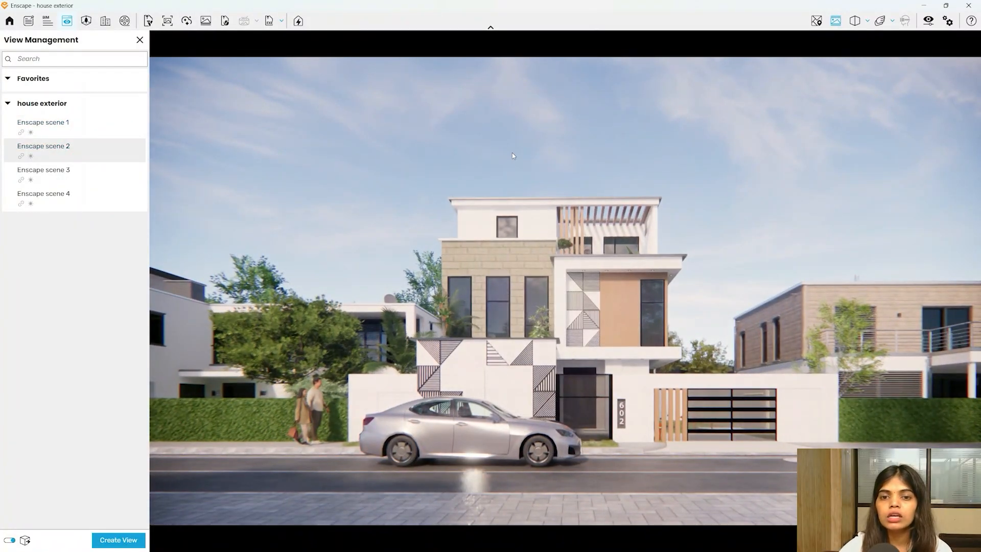
click(46, 172)
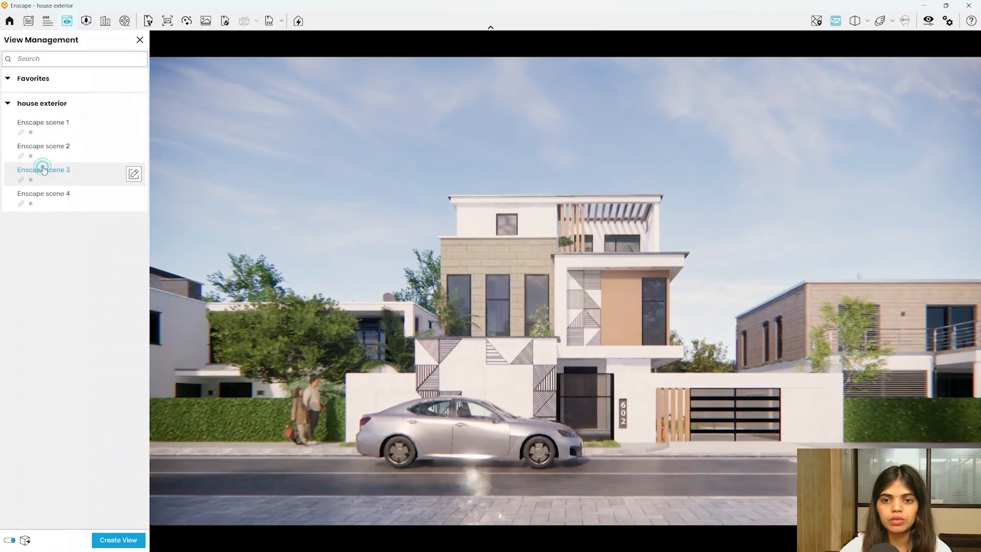
click(61, 196)
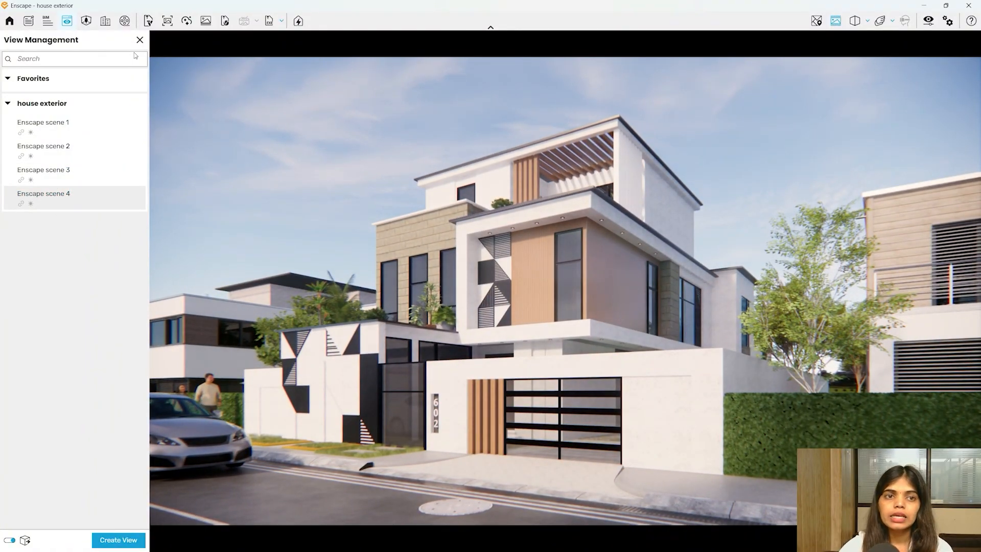
click(140, 41)
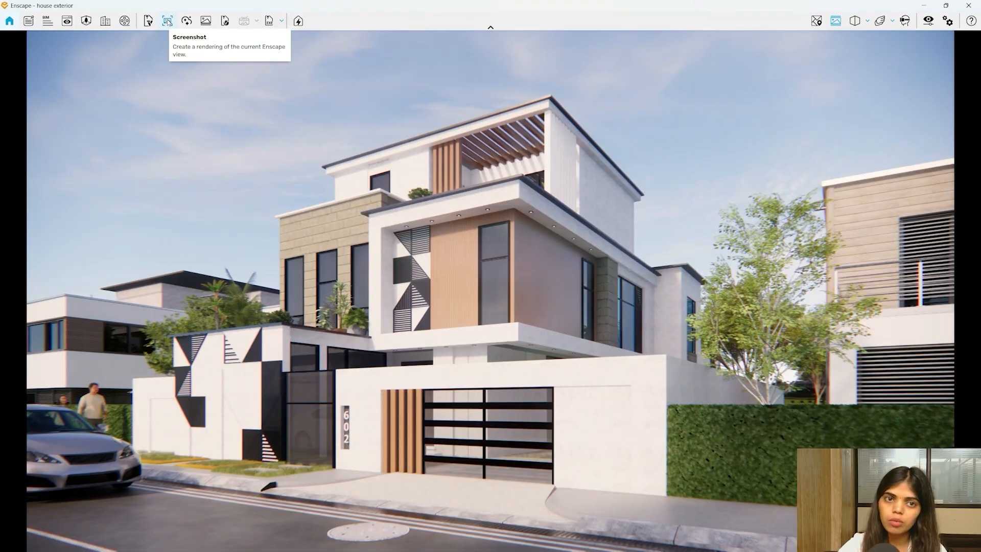
- Start a screenshot export and browse to the New Volume (D:) drive
click(168, 21)
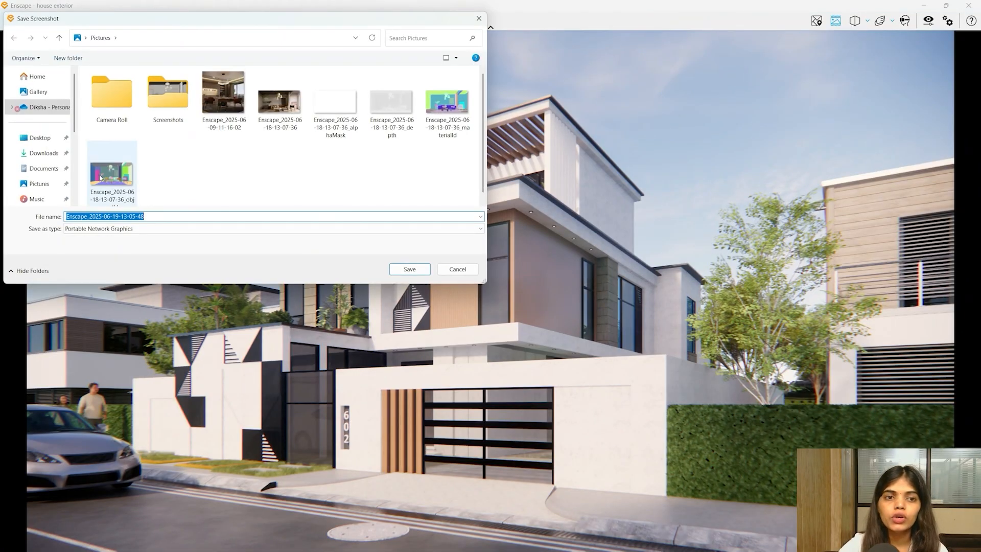
click(40, 138)
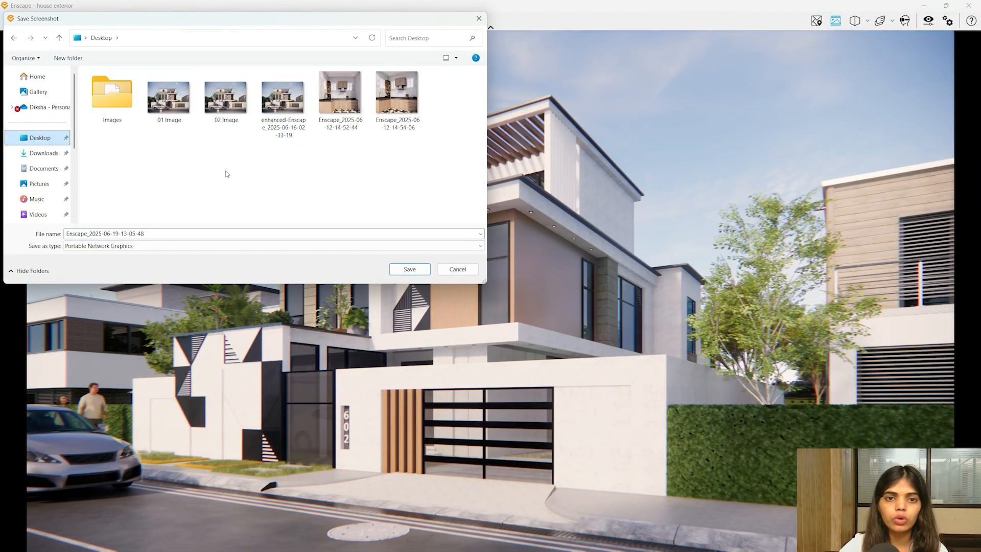
scroll(38, 153, down, 3)
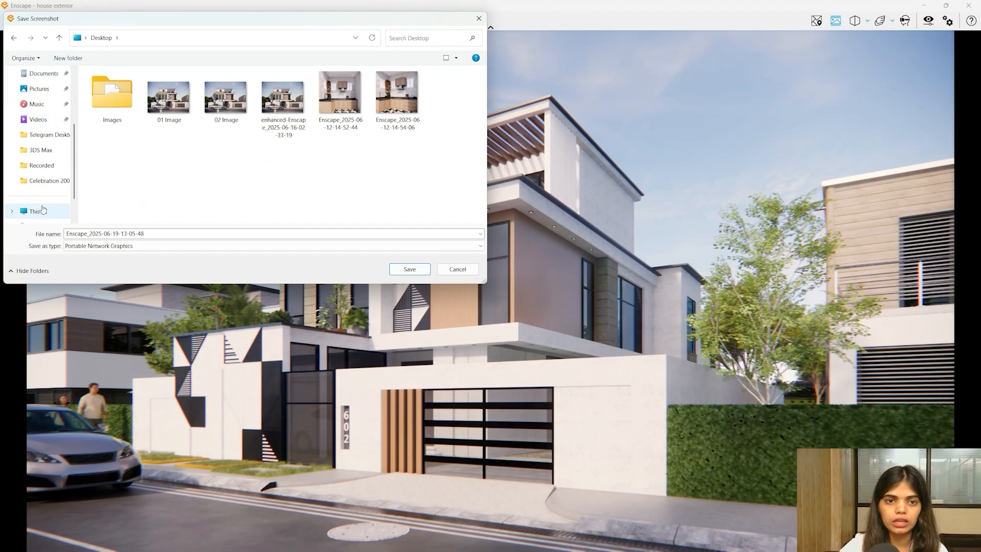
click(192, 115)
click(228, 108)
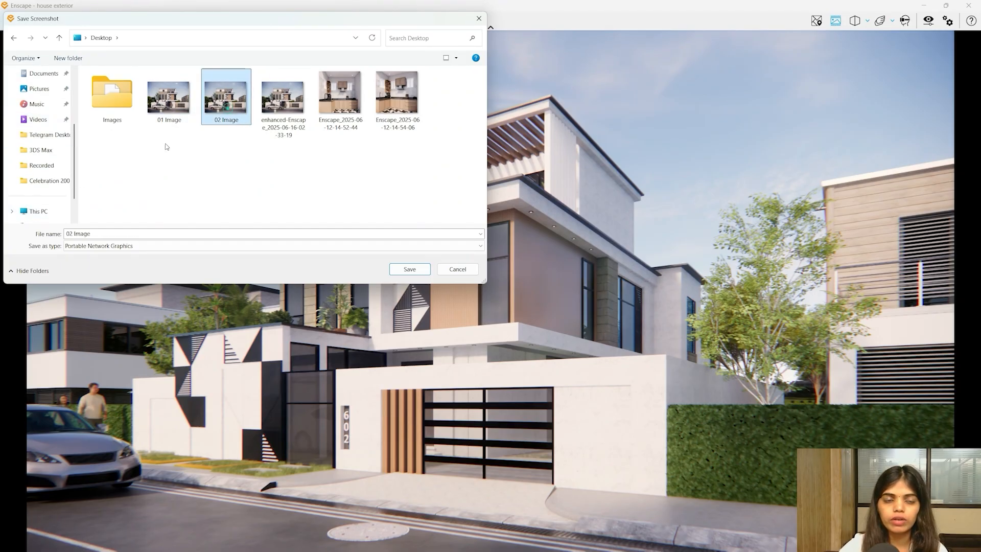
click(30, 209)
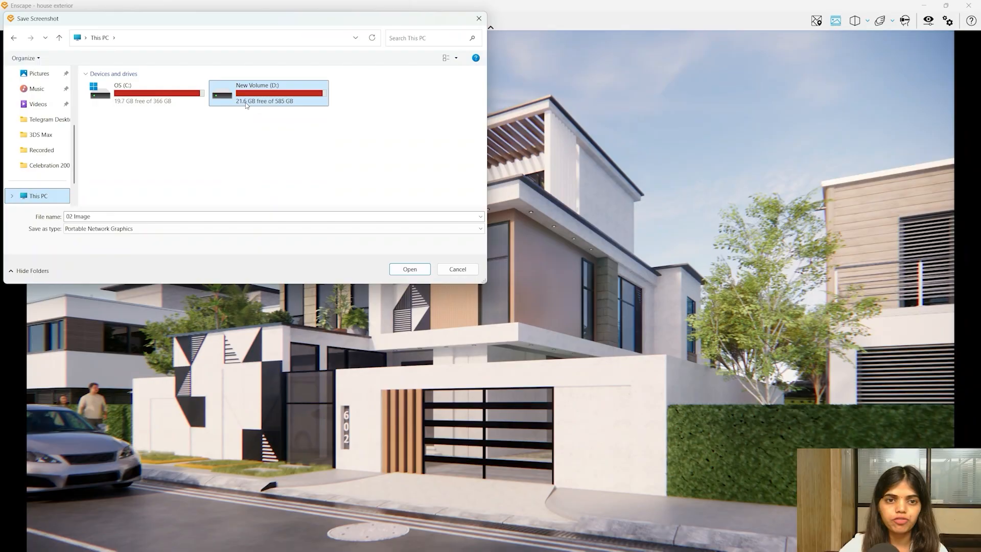
double_click(245, 102)
scroll(327, 186, down, 3)
- Create a new folder named Rendering on drive D
right_click(319, 169)
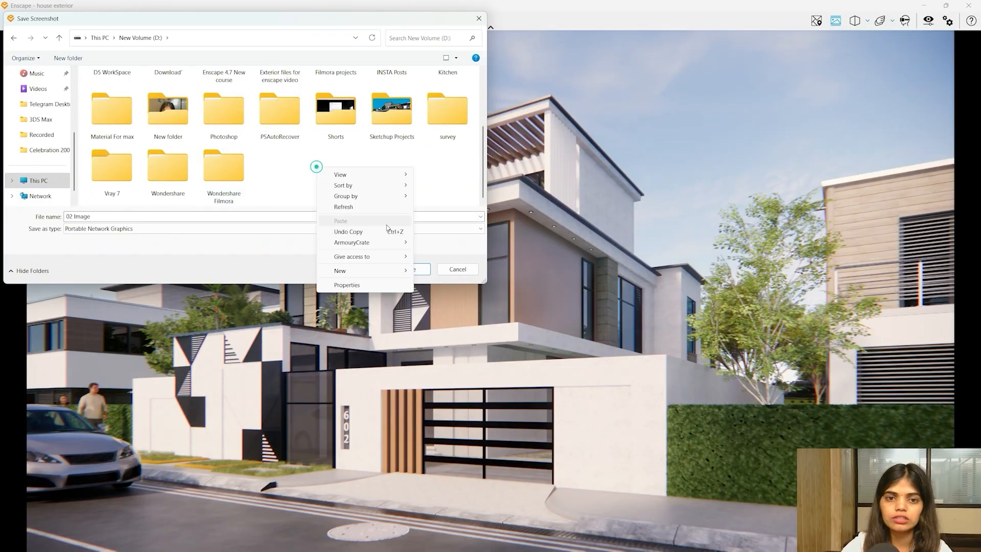
click(351, 270)
click(436, 272)
text(rENERING)
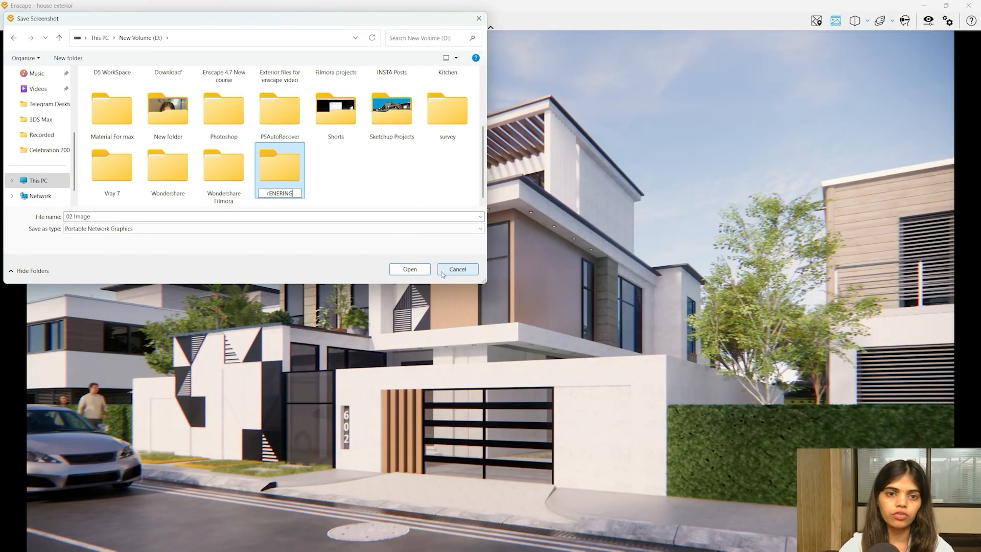
key(ctrl+a)
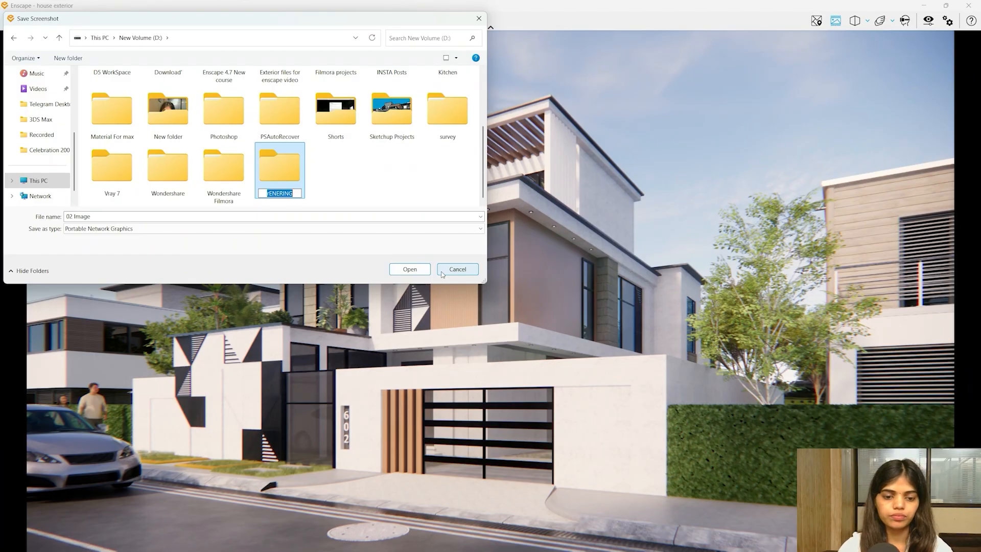
text(Renderin)
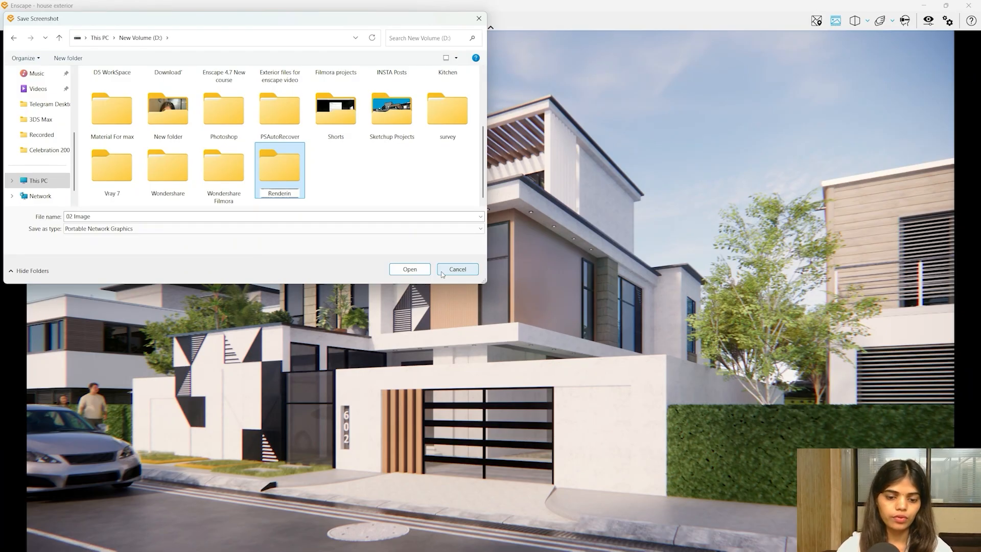
text(g)
key(Return)
- Save the screenshot as Image 01 inside the Rendering folder
double_click(260, 174)
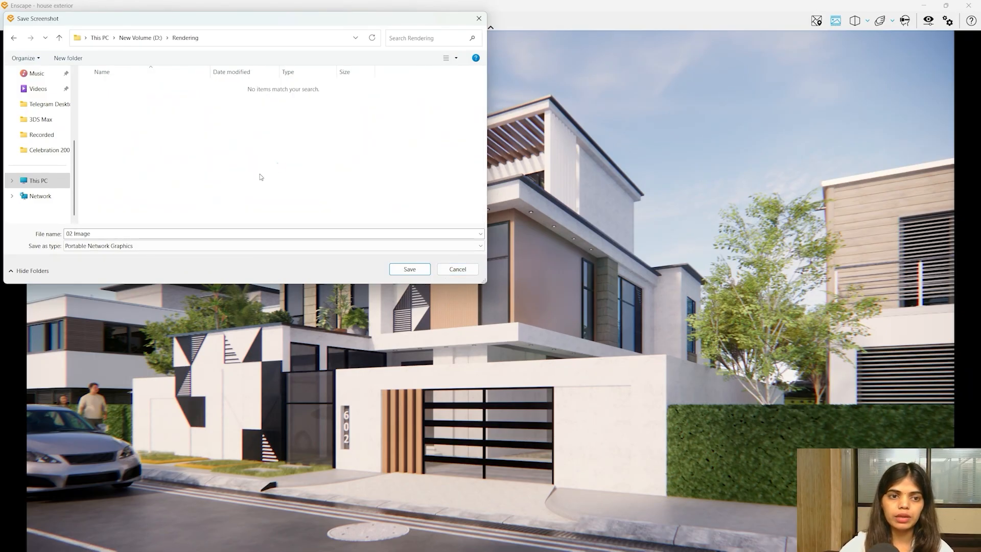
click(164, 233)
text(I)
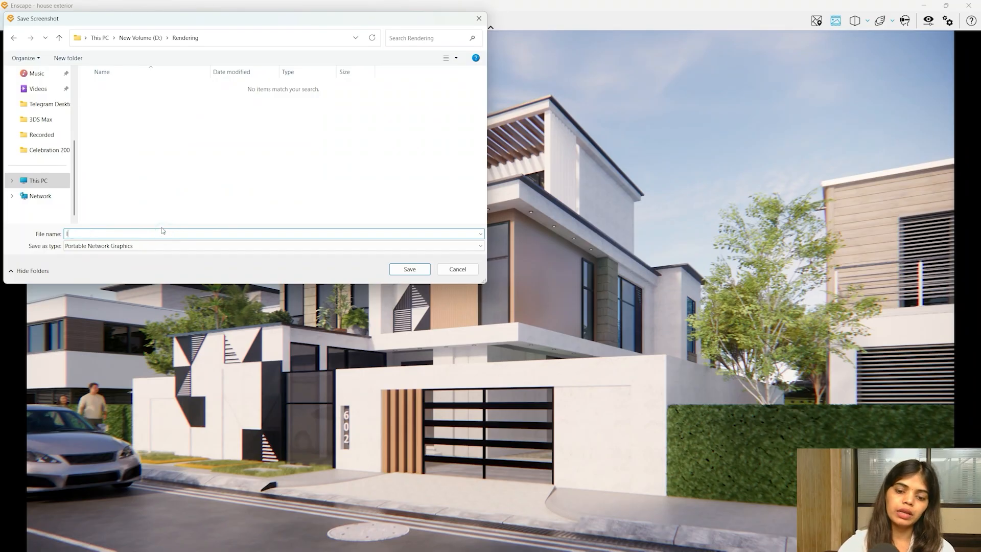
text(mage 01)
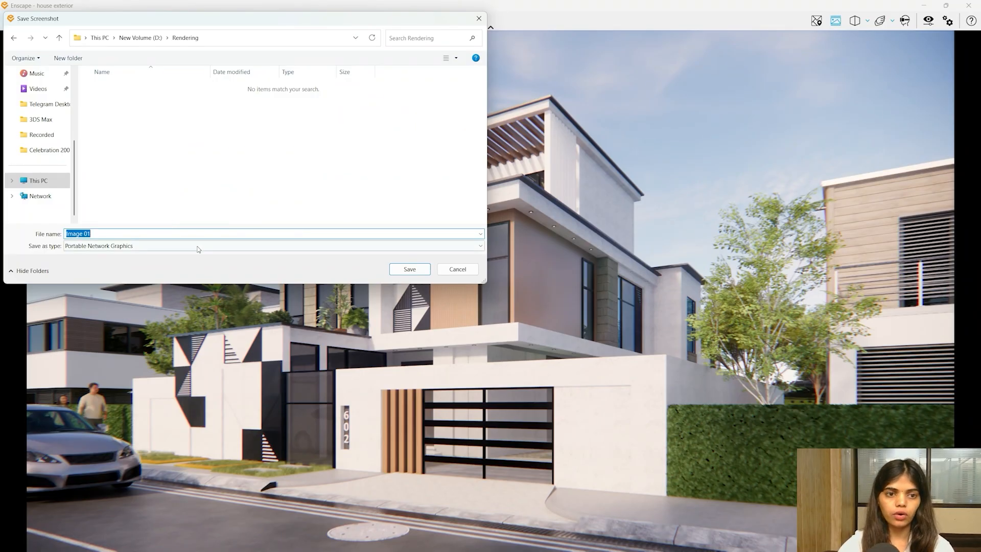
click(419, 273)
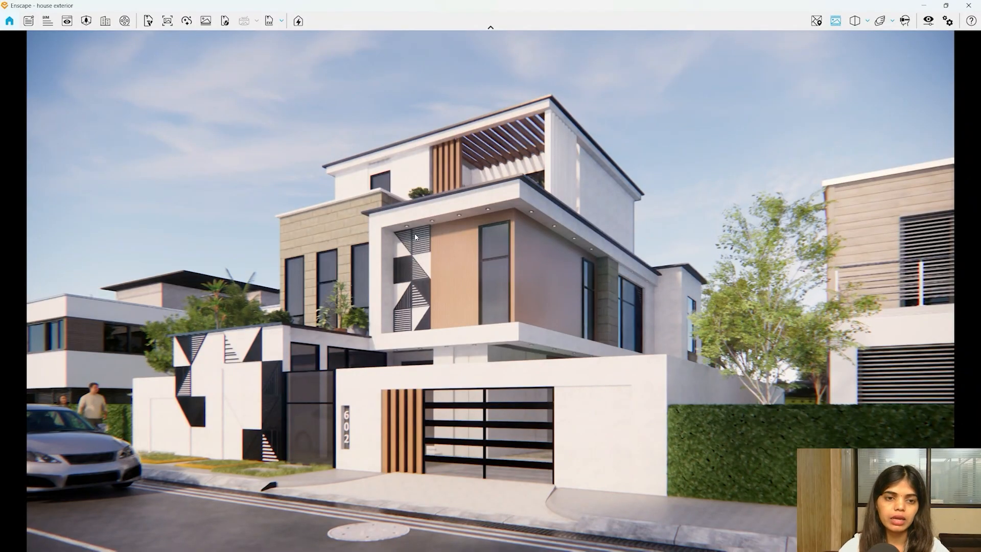
- Open Image 01 from D:\Rendering in the Photos viewer
key(super+e)
click(36, 302)
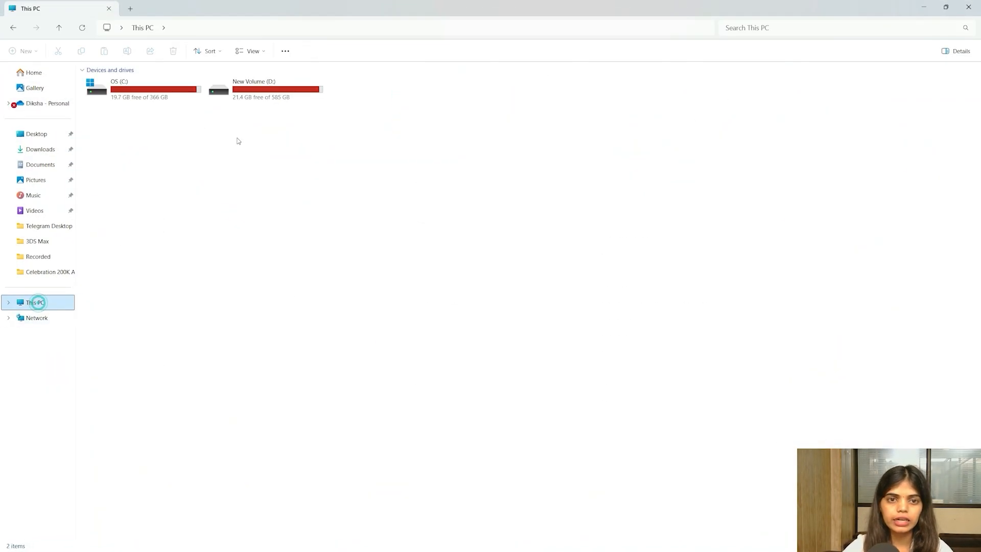
double_click(230, 97)
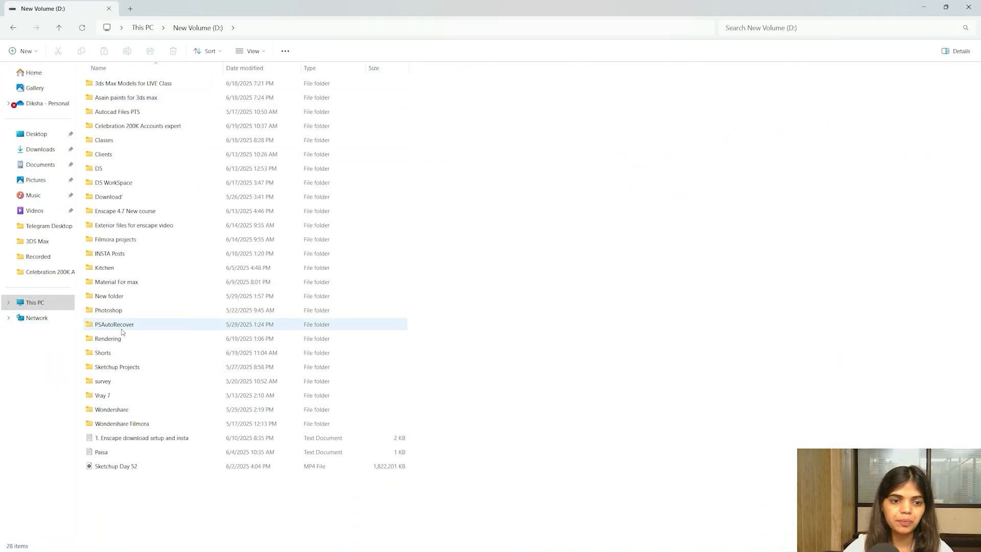
double_click(108, 337)
click(95, 76)
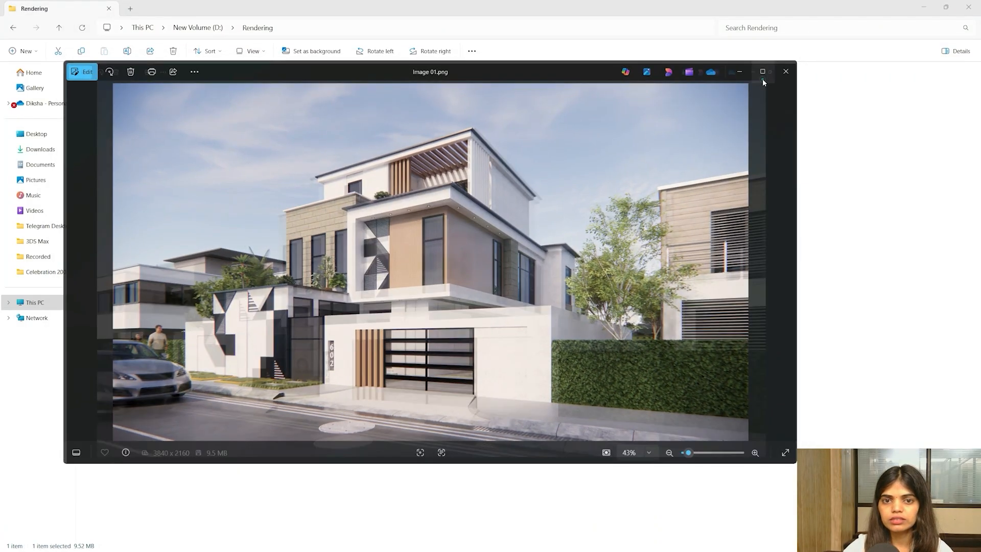
- Maximize the viewer, zoom and pan over the roof and facade details, then close it
click(762, 79)
scroll(352, 284, up, 6)
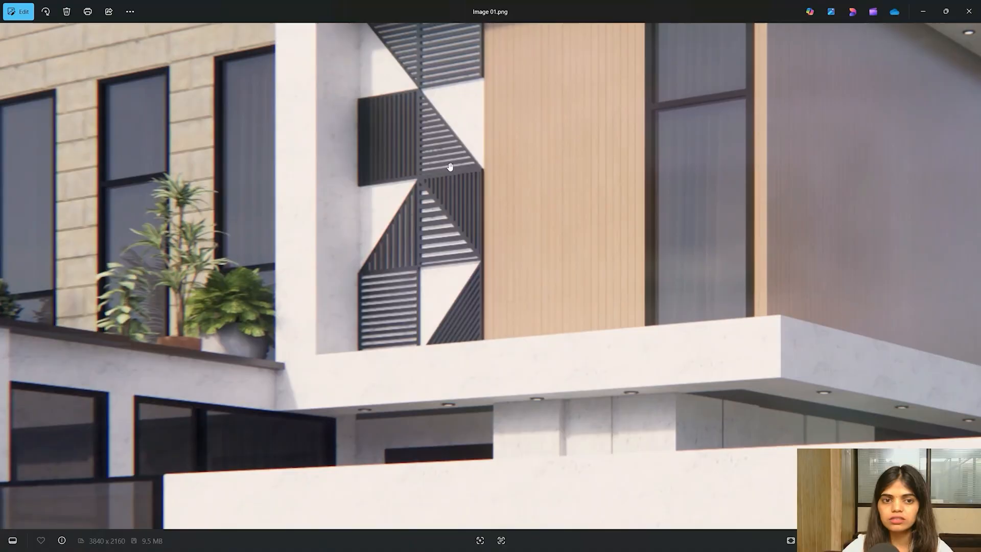
drag(485, 138, 363, 485)
drag(497, 213, 468, 289)
drag(610, 337, 513, 179)
drag(520, 316, 549, 245)
scroll(552, 252, down, 7)
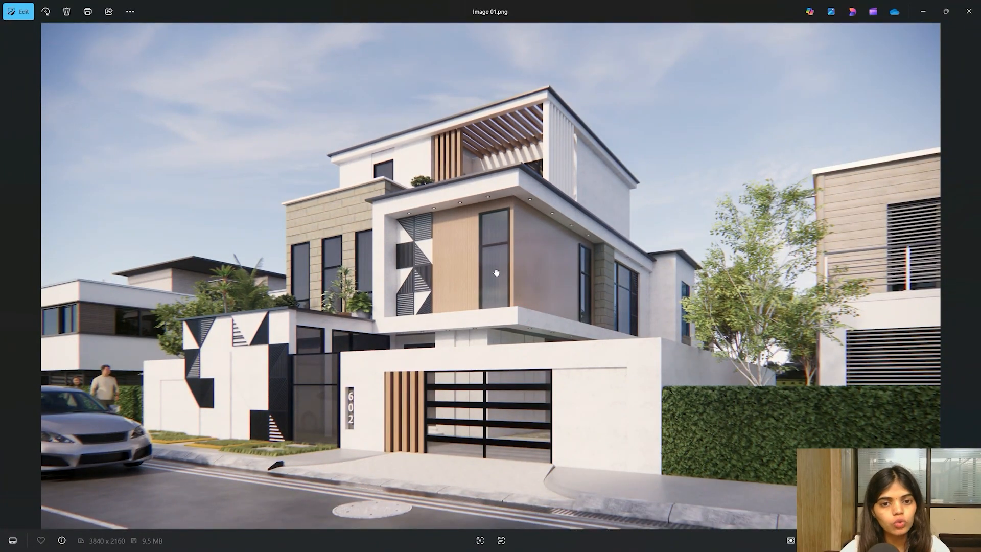
click(968, 12)
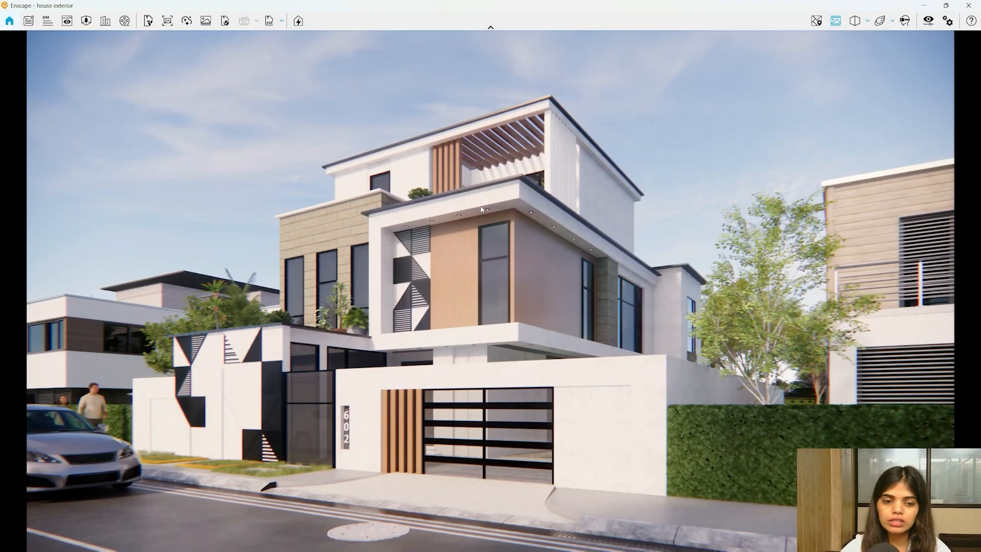
- Drag the sun position and advance the time of day toward a low, golden sunset light
shift+right_drag(406, 251, 597, 251)
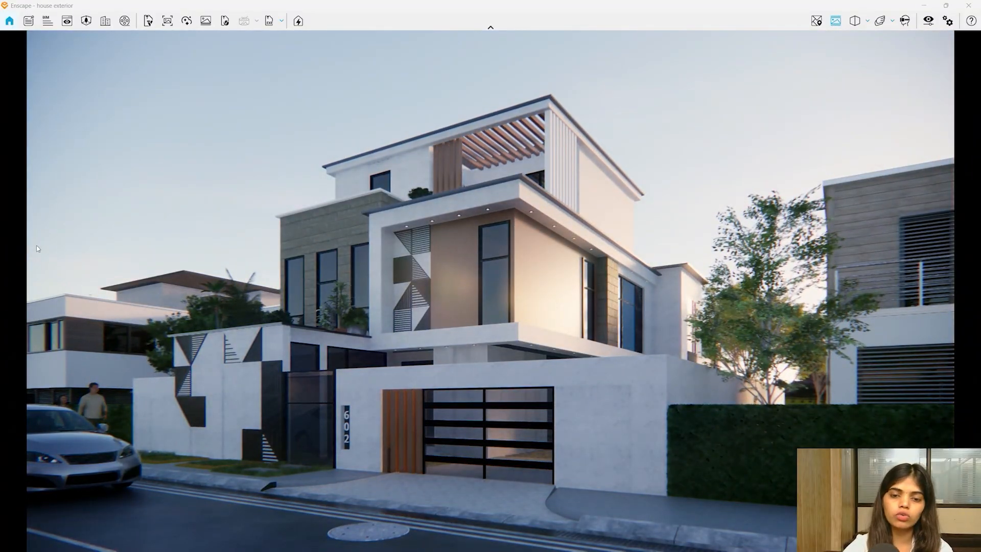
key(u)
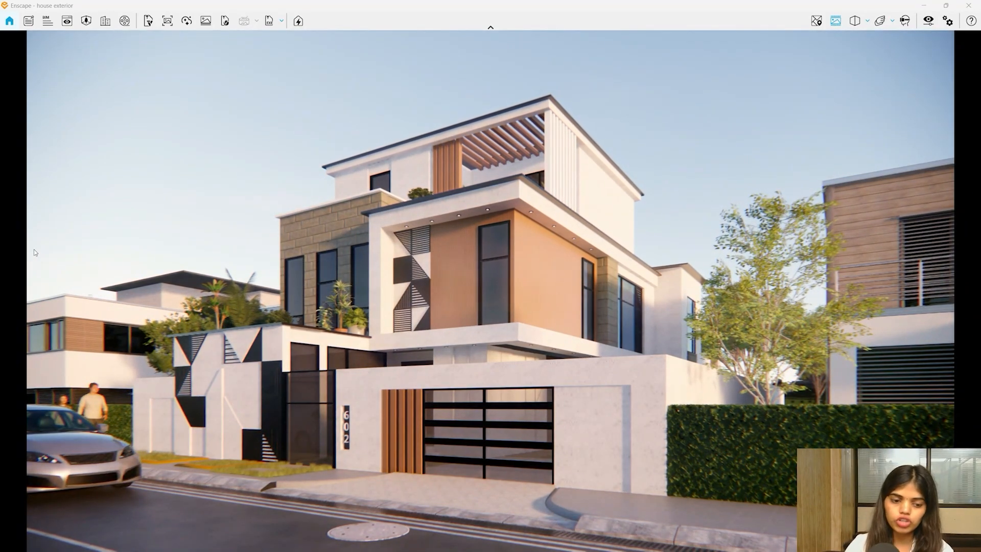
shift+right_drag(118, 255, 186, 262)
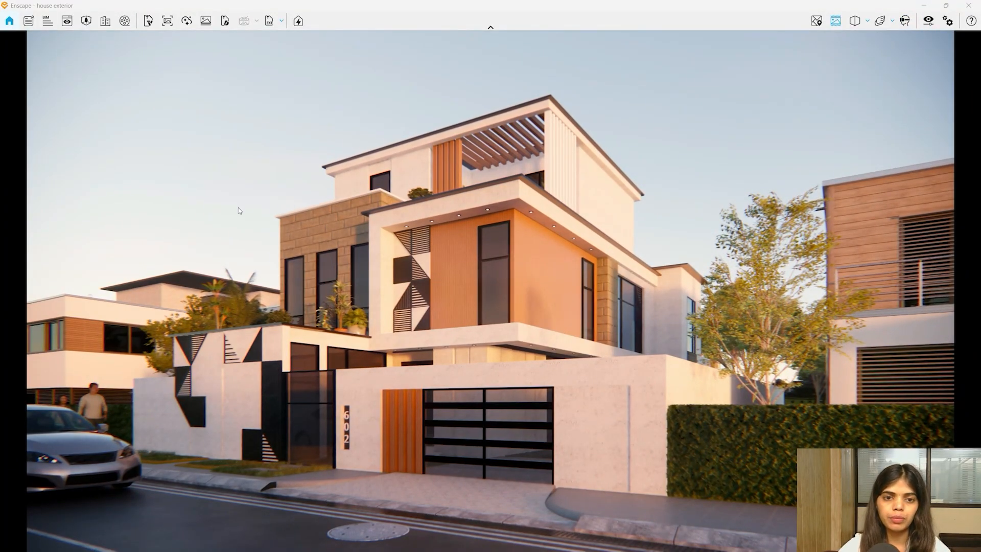
- Save the golden-light view as Enscape scene 5 and compare it against scene 4
click(67, 21)
click(119, 540)
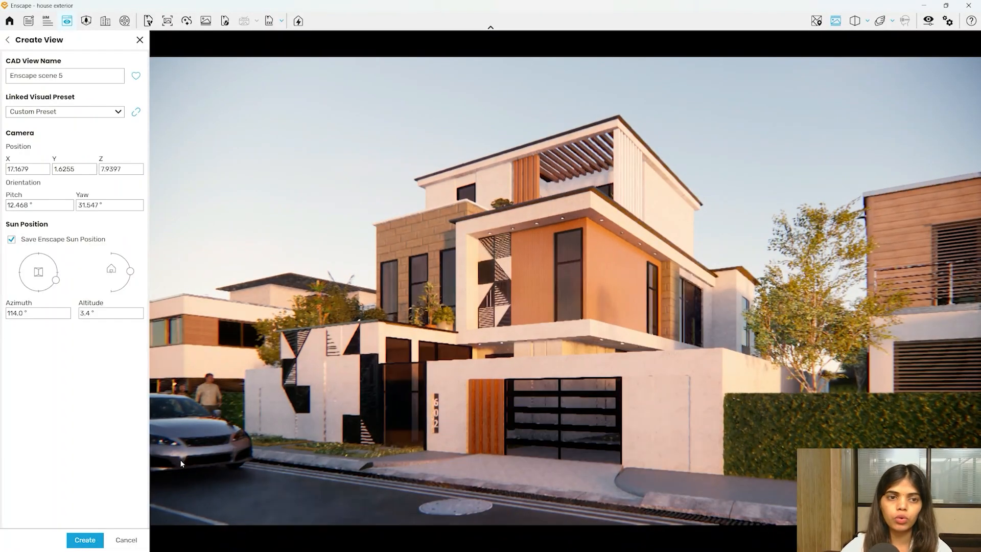
click(78, 541)
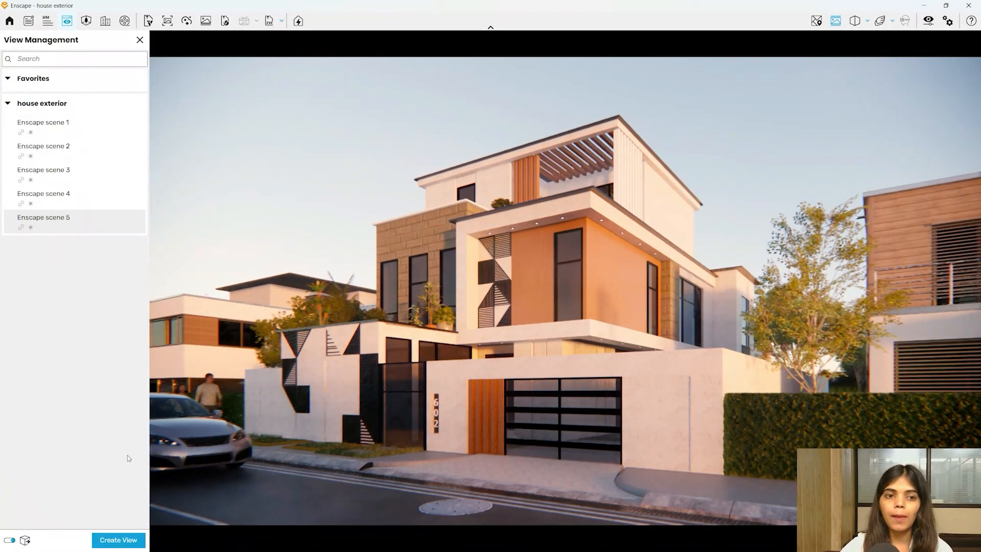
click(65, 207)
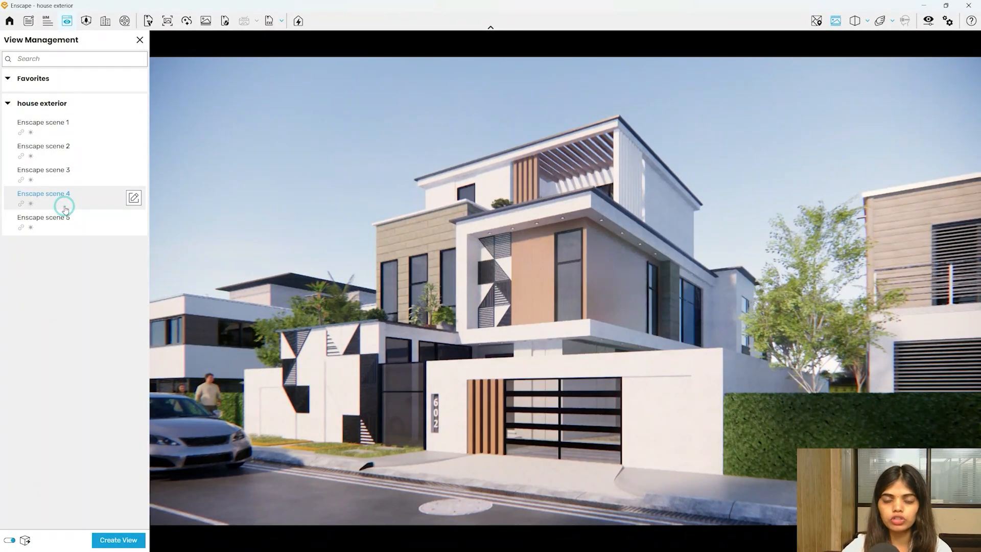
click(80, 226)
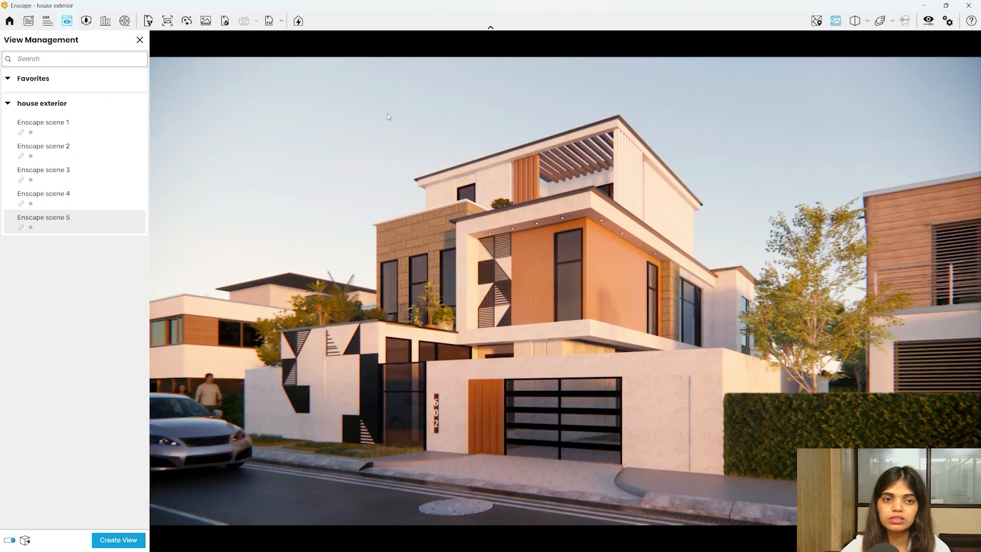
click(140, 40)
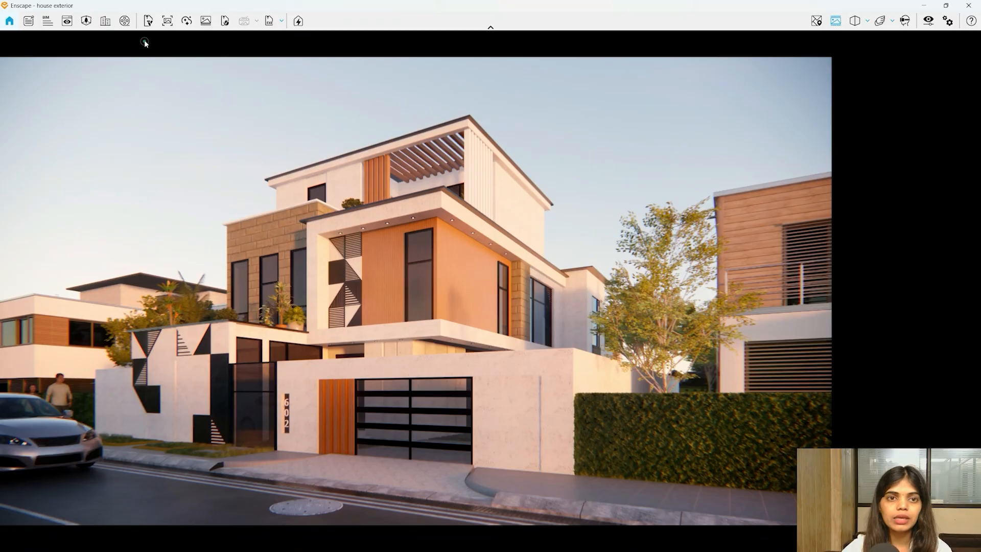
- Batch-render Enscape scenes 3 and 5 into the D:\Rendering folder
click(204, 22)
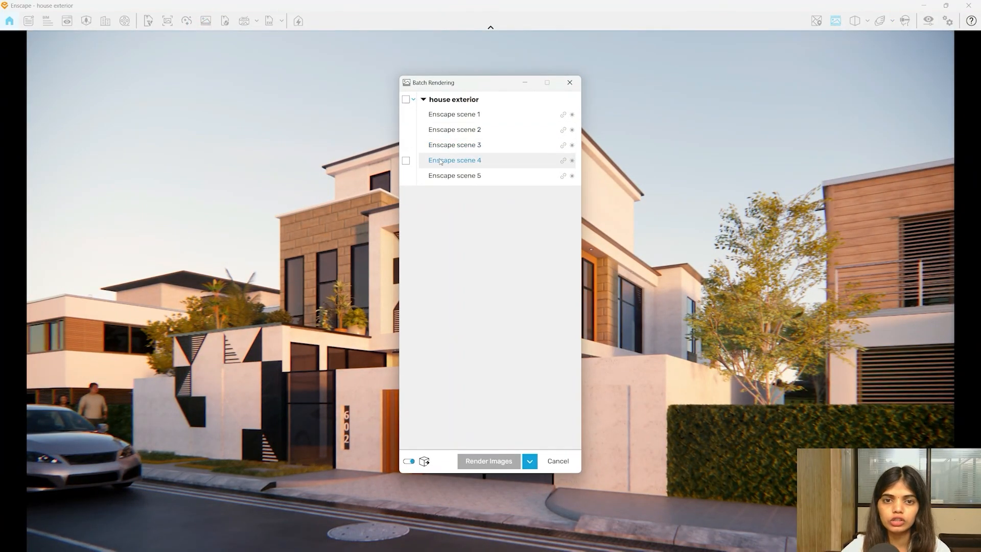
click(405, 145)
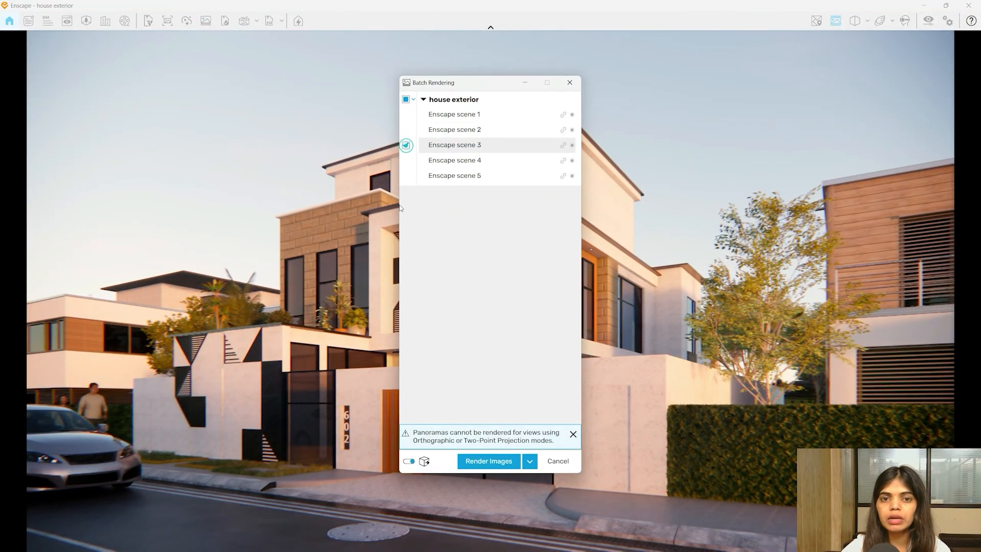
click(406, 176)
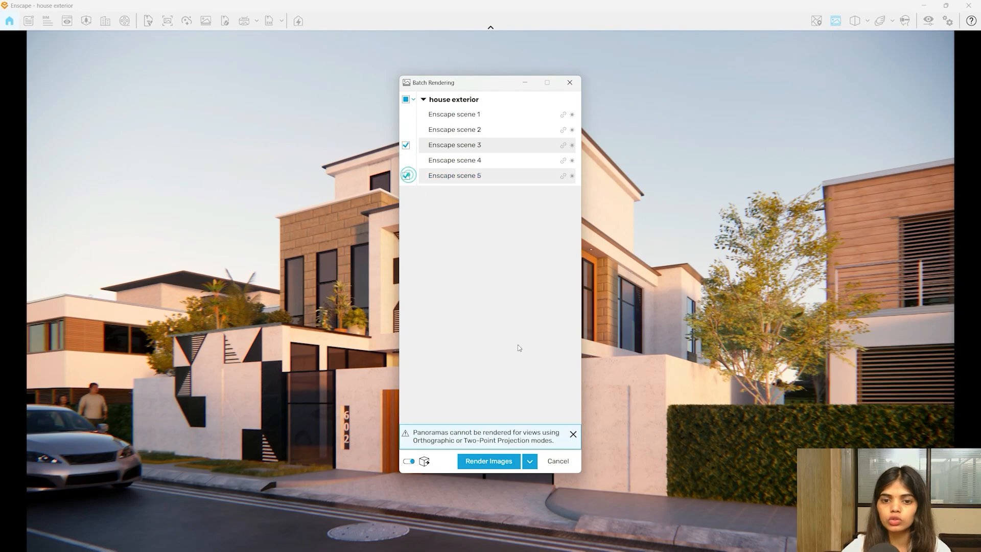
click(477, 463)
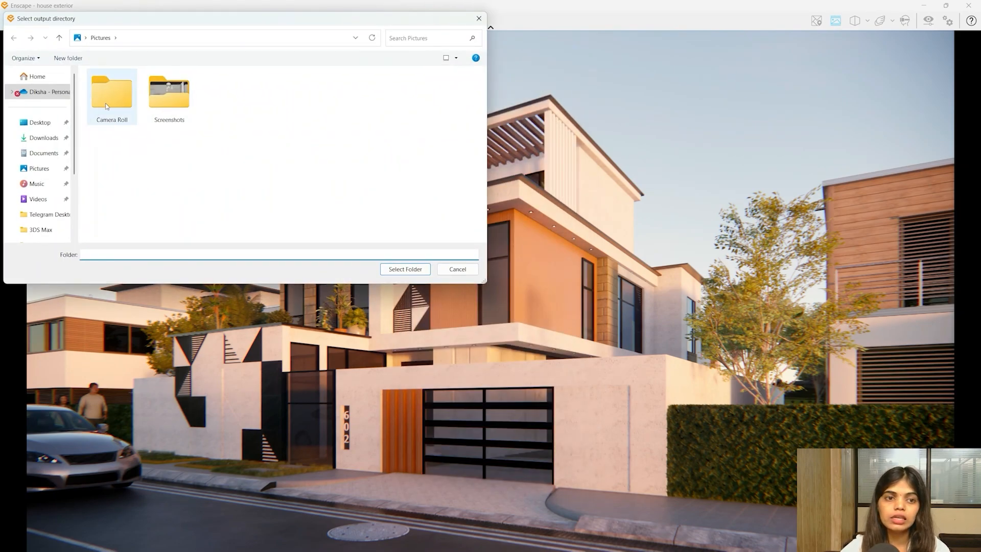
click(39, 196)
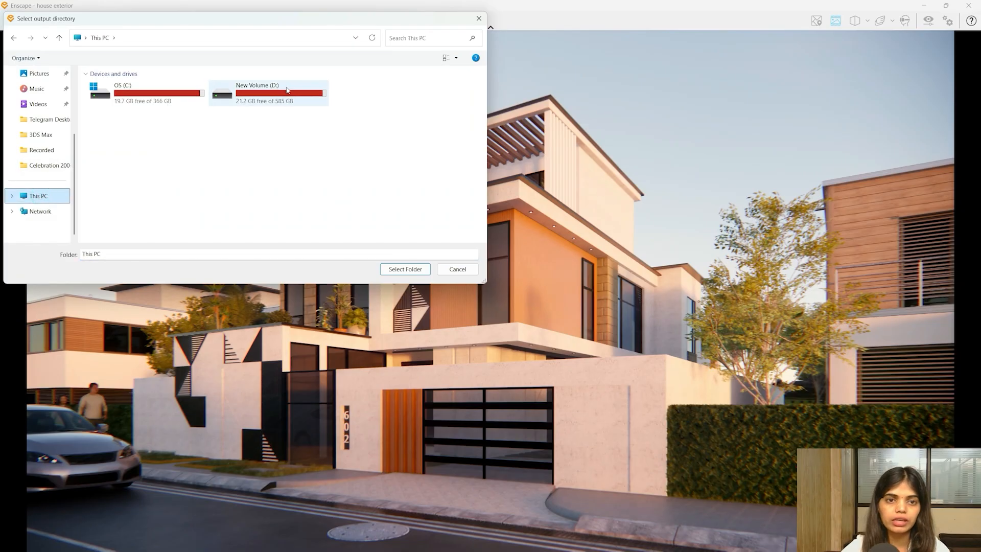
double_click(266, 97)
scroll(276, 164, down, 1)
click(334, 156)
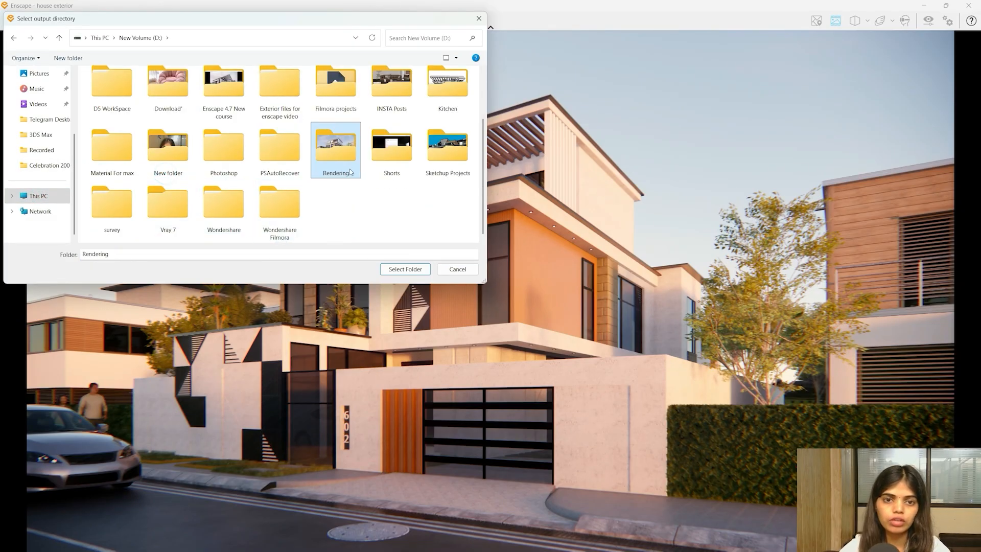
double_click(351, 169)
click(415, 270)
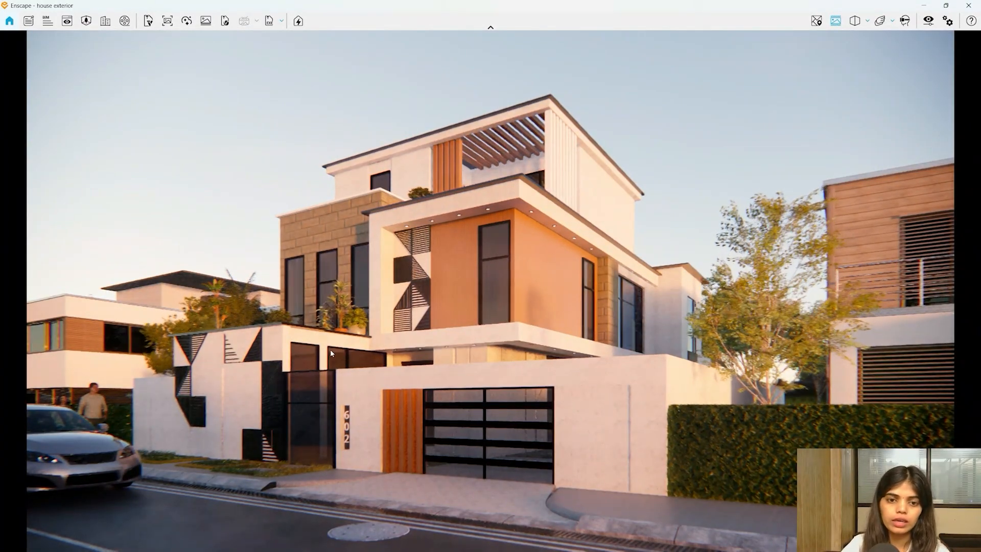
- Open D:\Rendering, step from Image 01 to the scene 5 render in Photos, then close both
key(super+e)
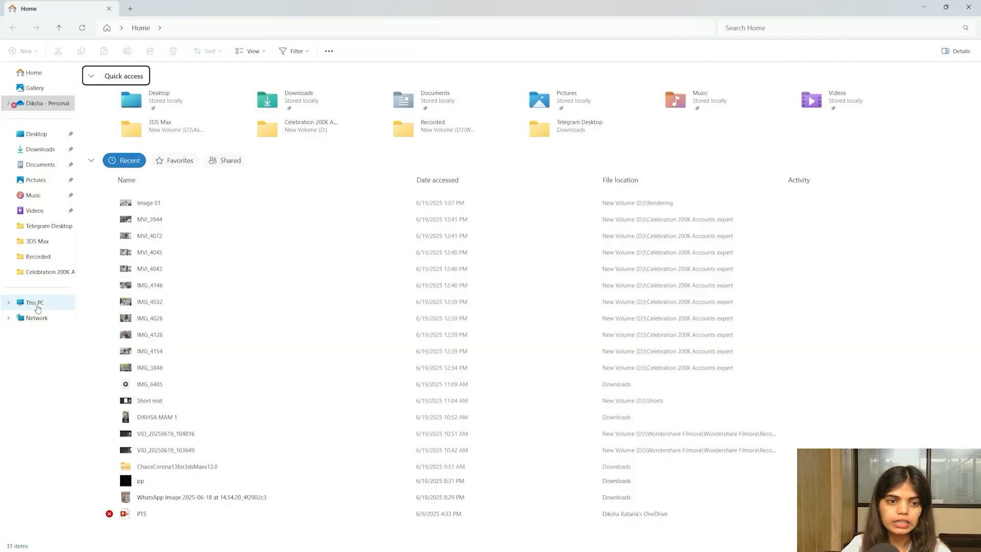
click(40, 301)
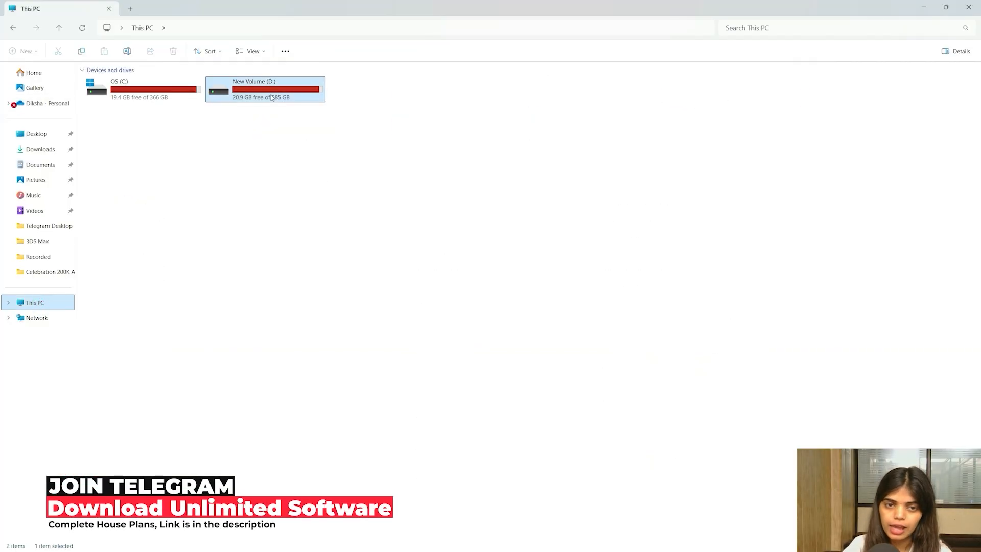
double_click(261, 97)
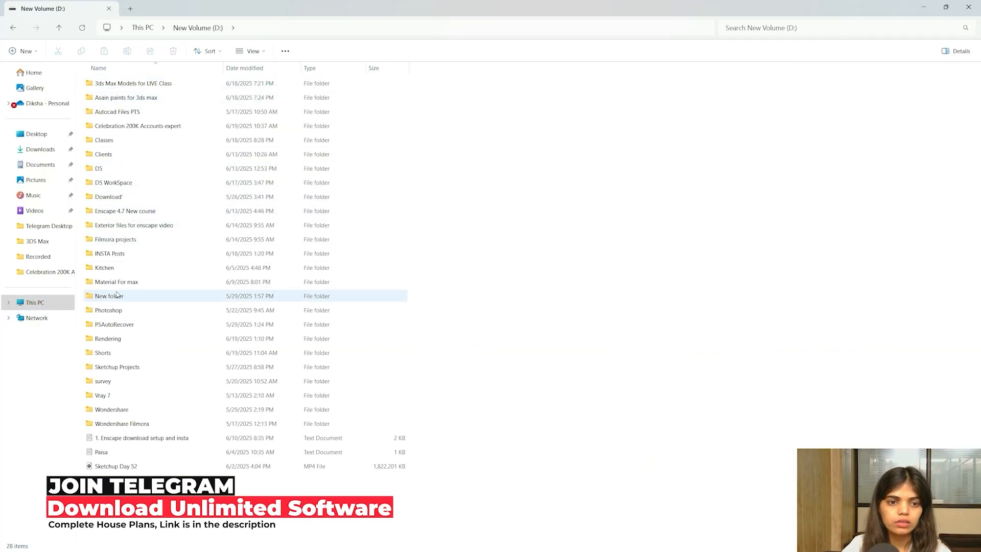
double_click(109, 339)
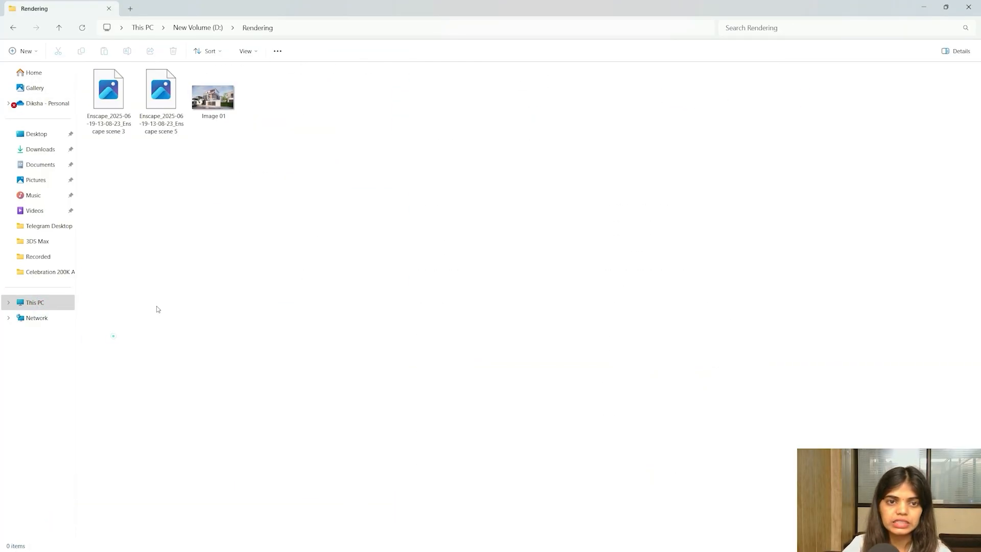
click(236, 110)
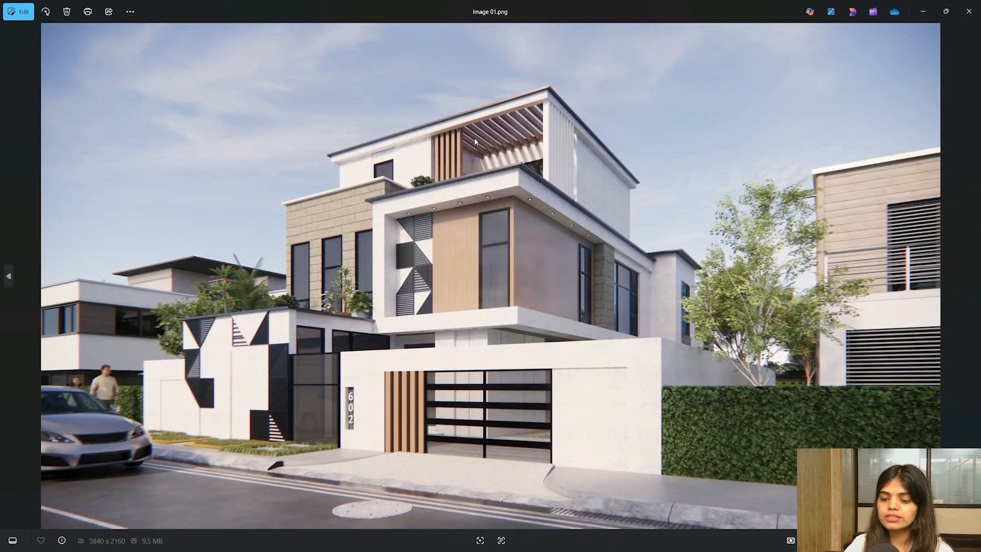
key(Left)
key(Left)
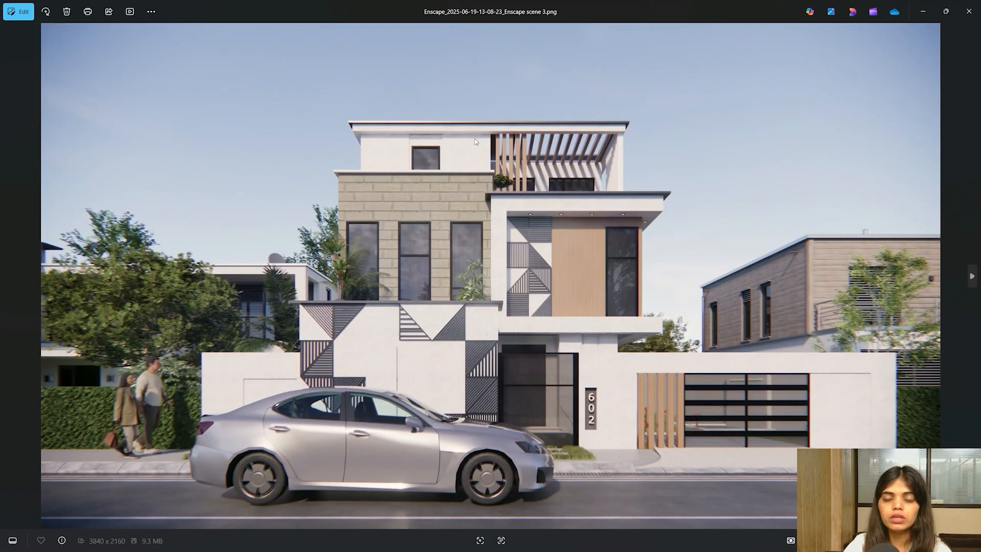
key(Right)
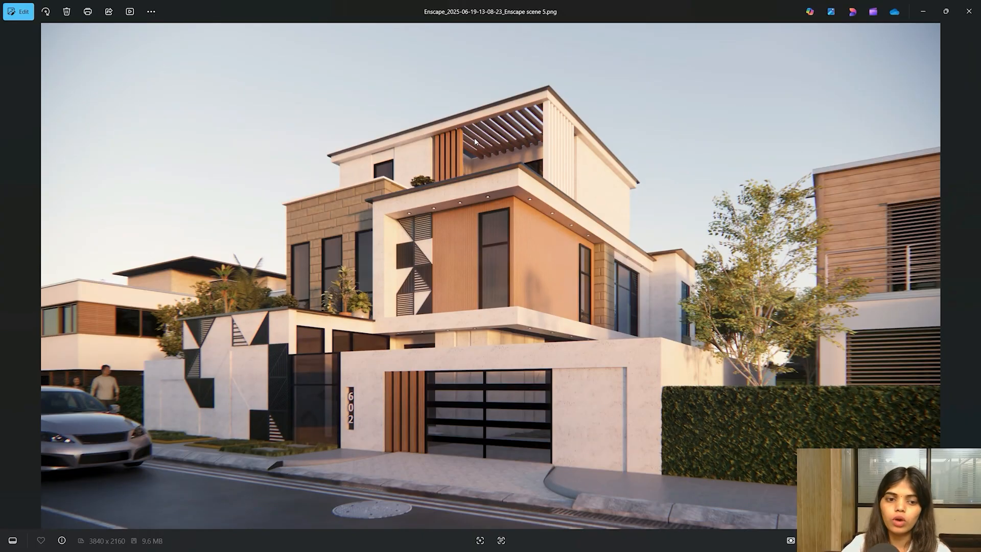
click(969, 10)
click(921, 9)
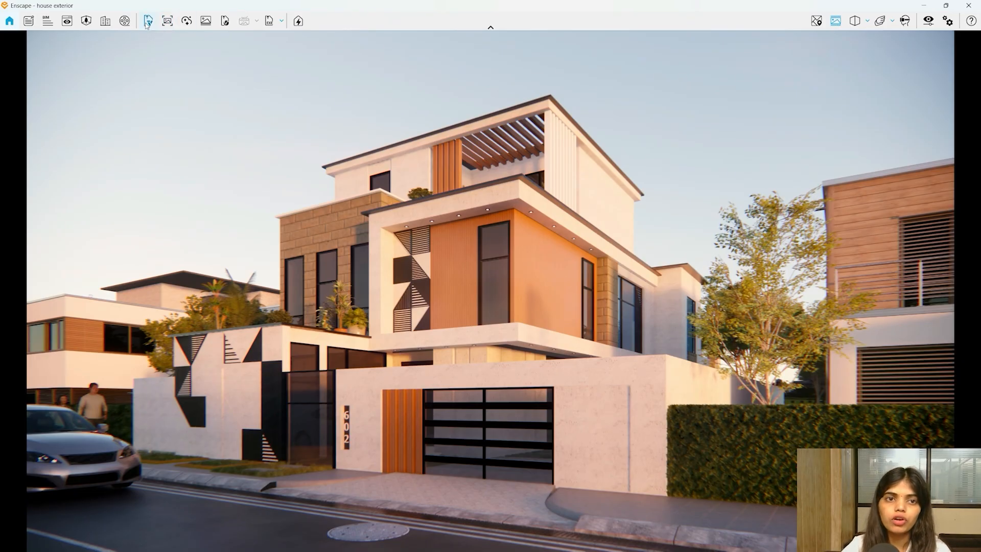
- After the AI Enhancer resolution error, set output to Full HD 1920×1080 and rerun AI Enhancer
click(190, 26)
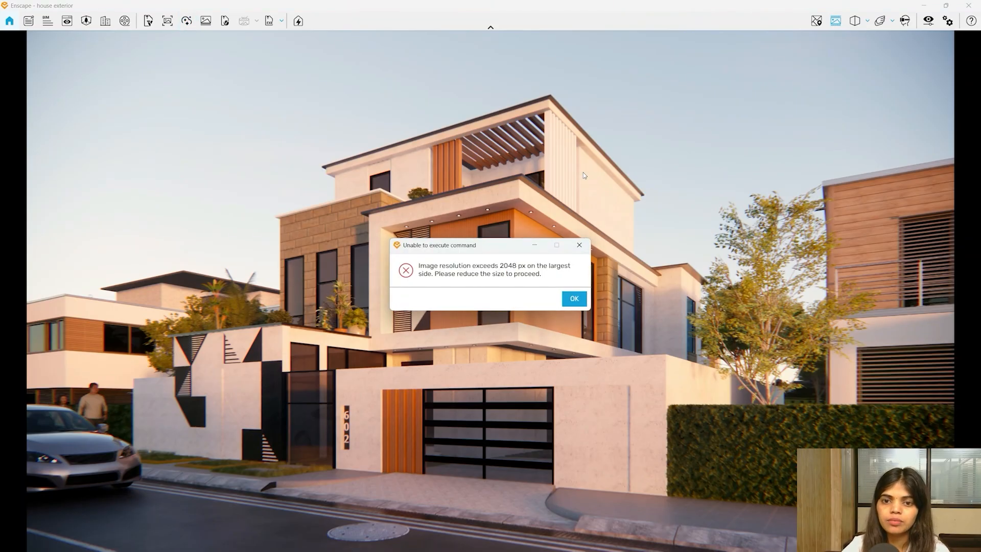
click(574, 298)
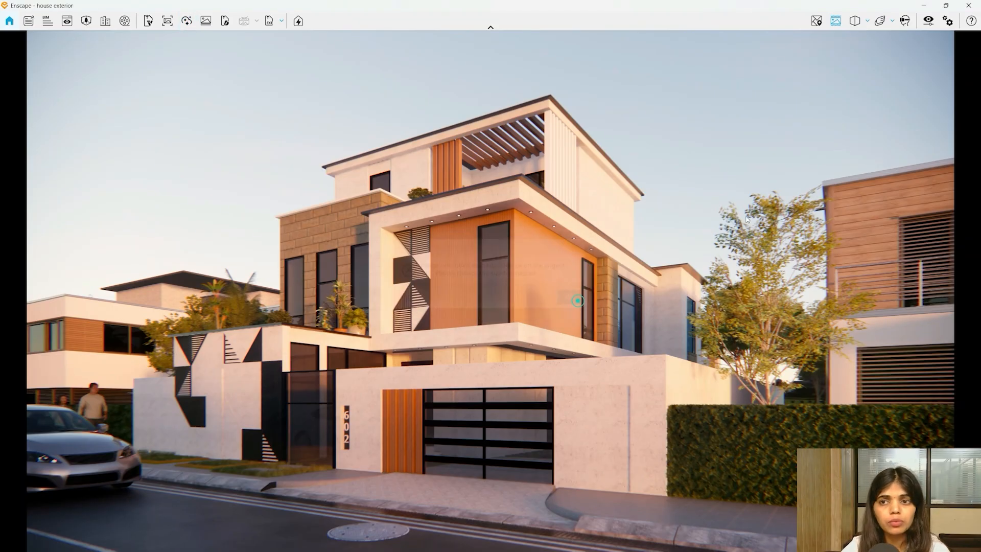
click(928, 20)
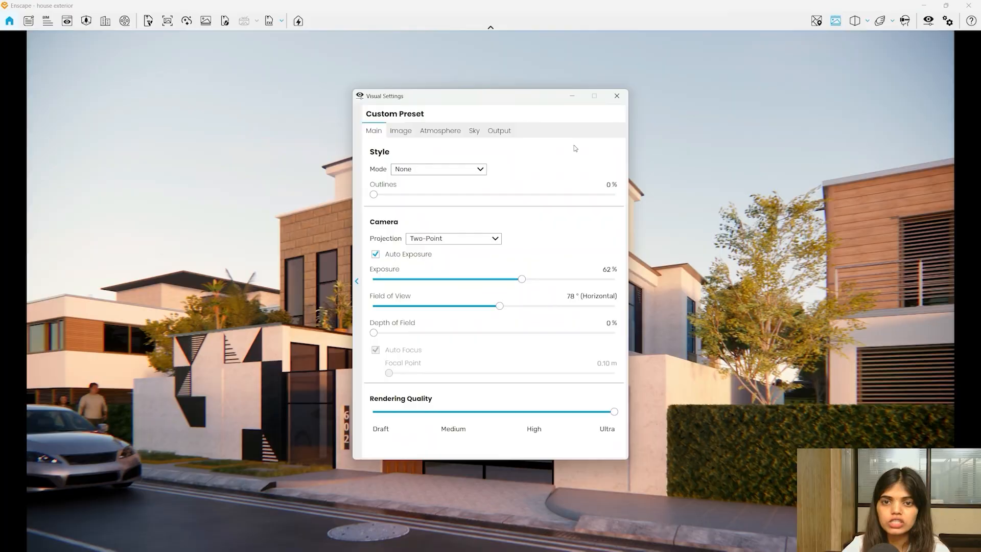
click(510, 131)
click(438, 174)
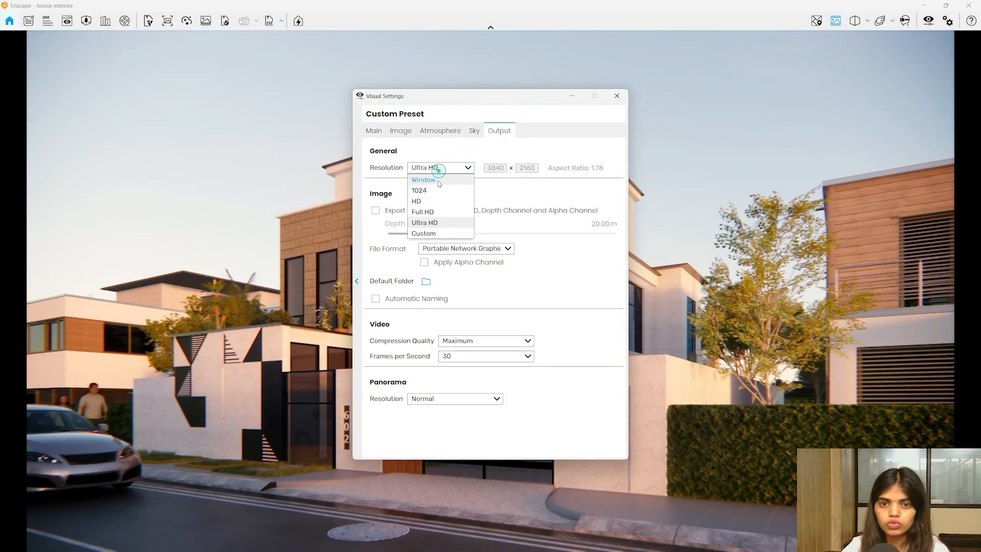
click(425, 215)
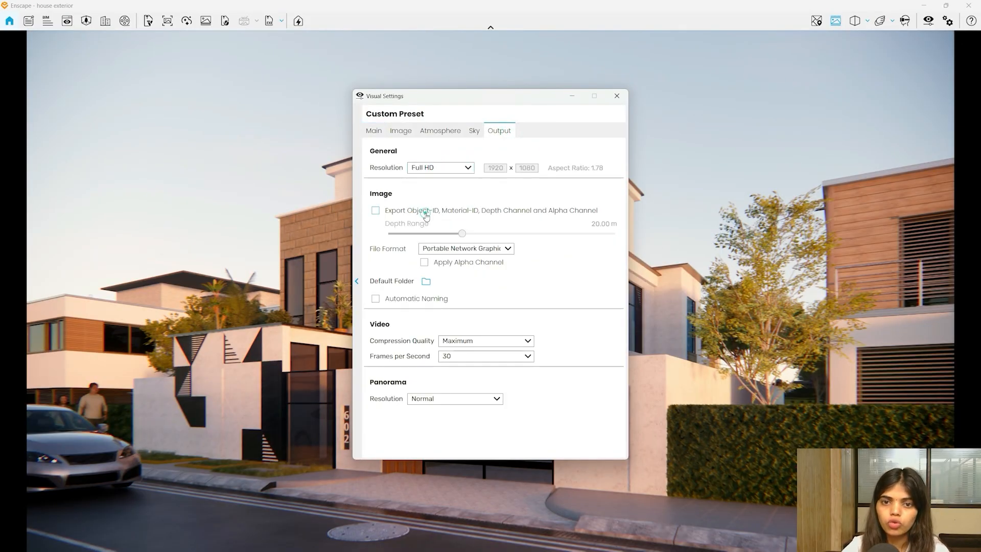
click(617, 95)
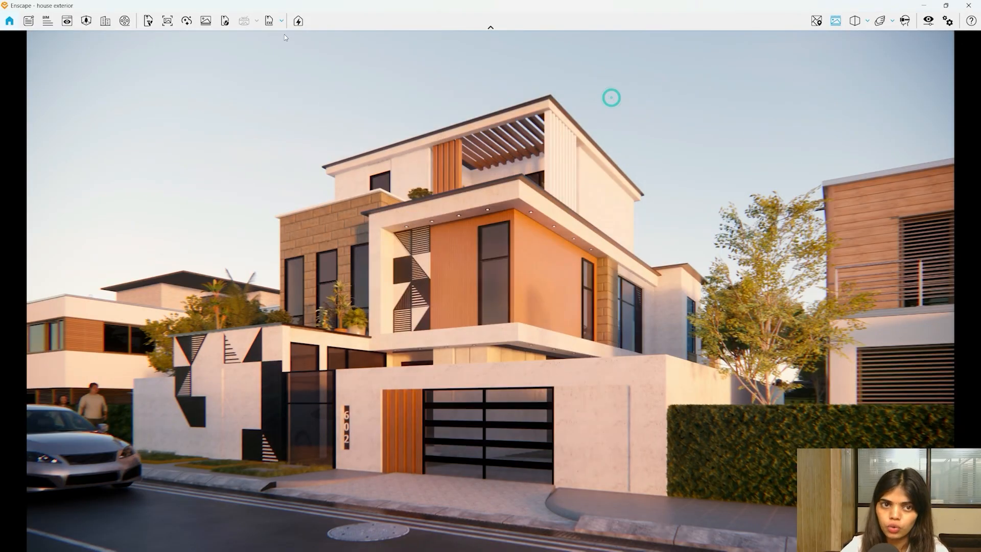
click(188, 22)
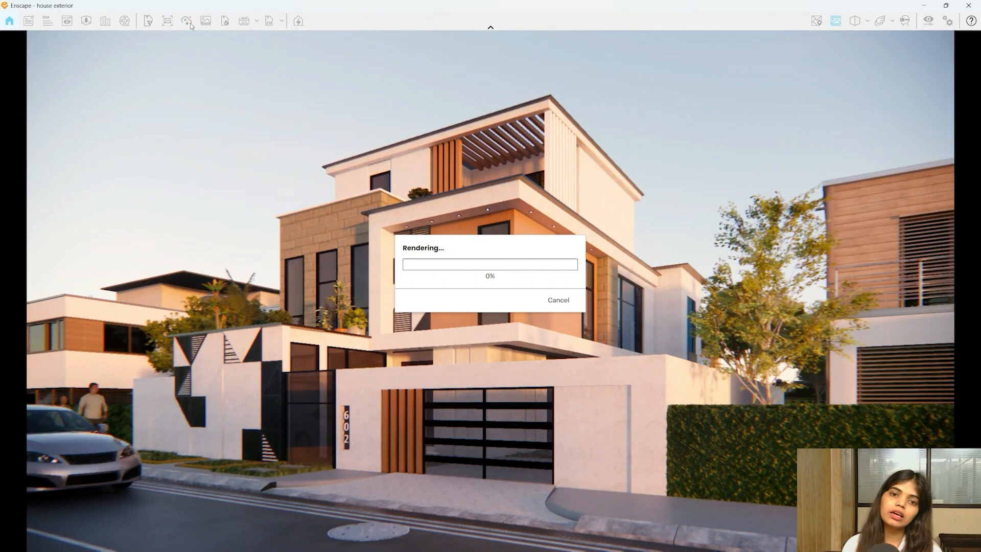
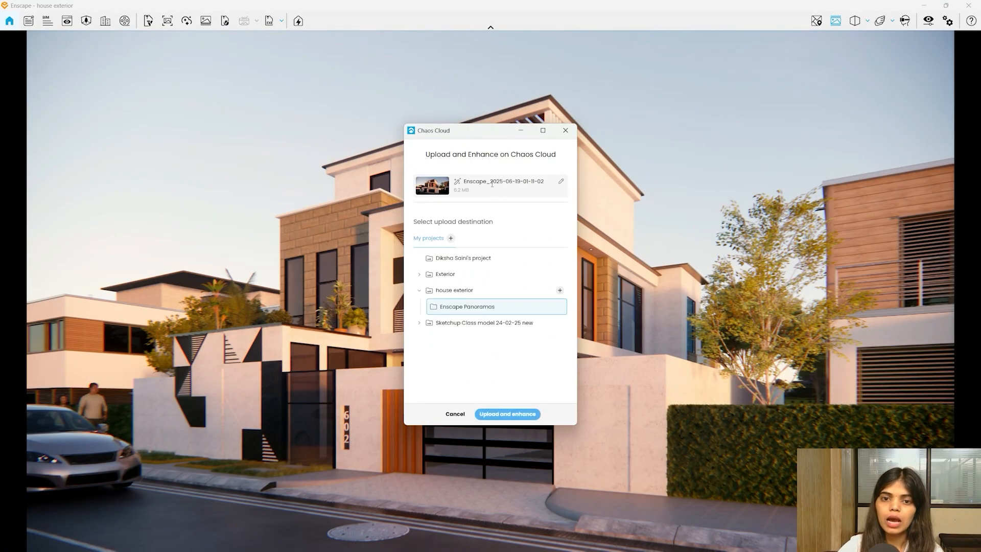
- Upload the street render to Chaos Cloud, view it online, then dismiss the Success dialog
click(511, 415)
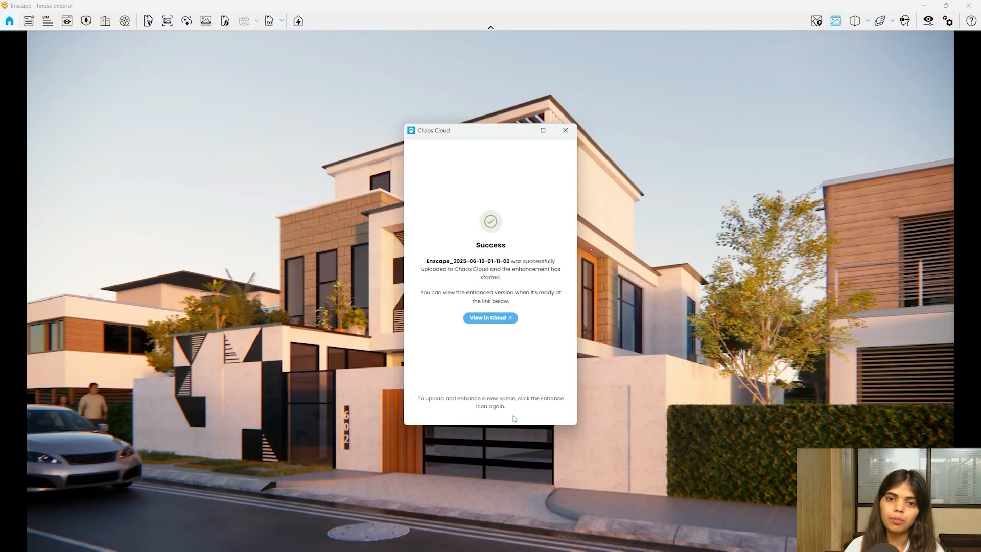
click(515, 318)
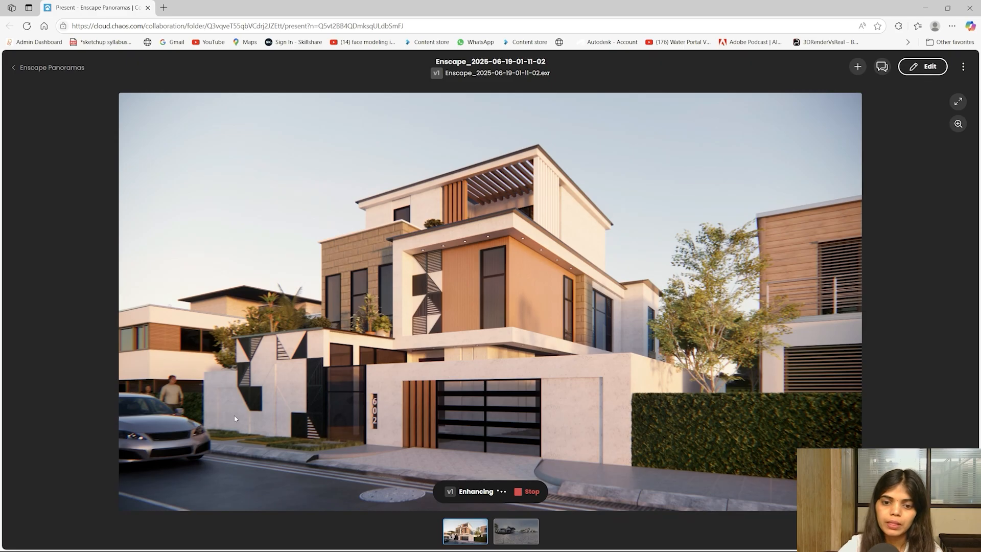
click(932, 6)
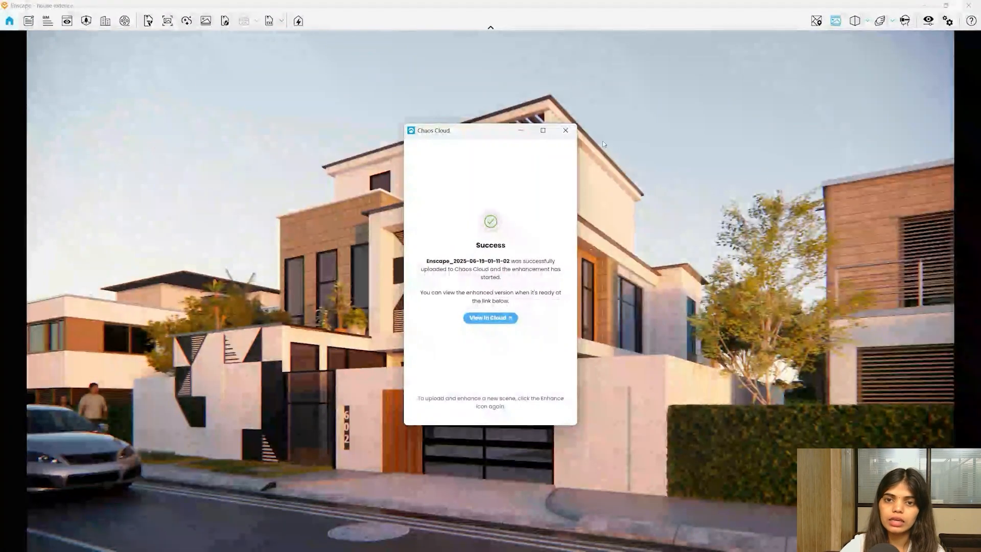
click(568, 129)
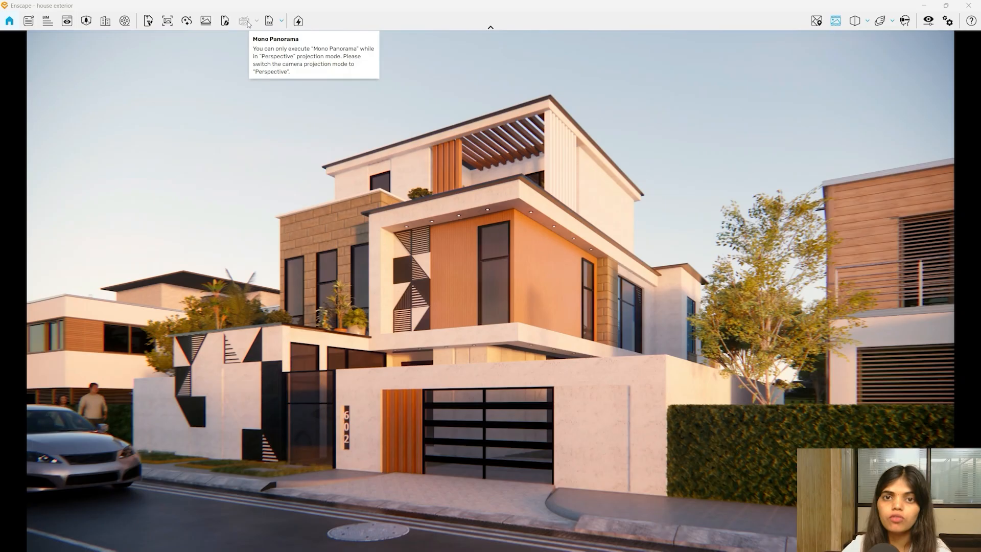
- Switch the camera to Perspective projection and reset exposure to the default 50%
click(854, 21)
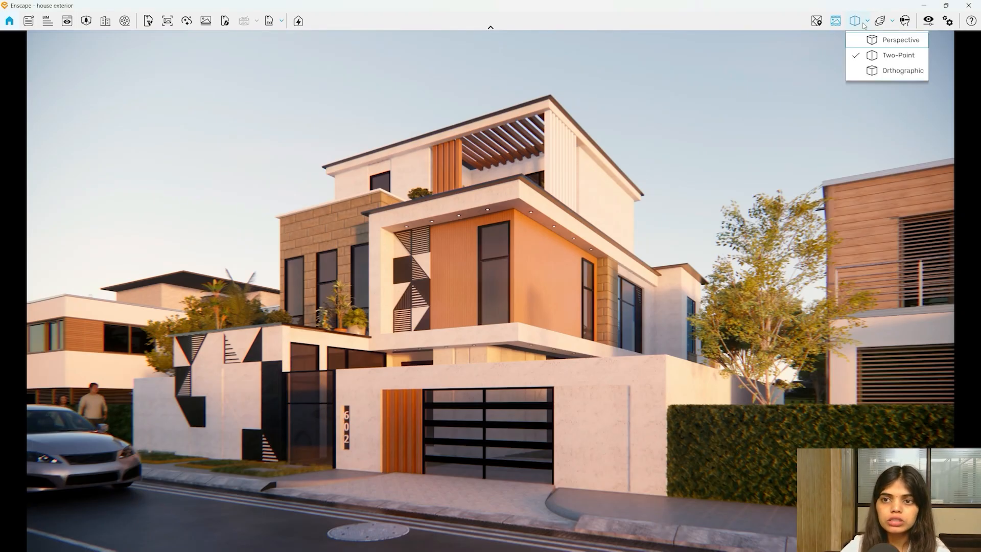
click(878, 41)
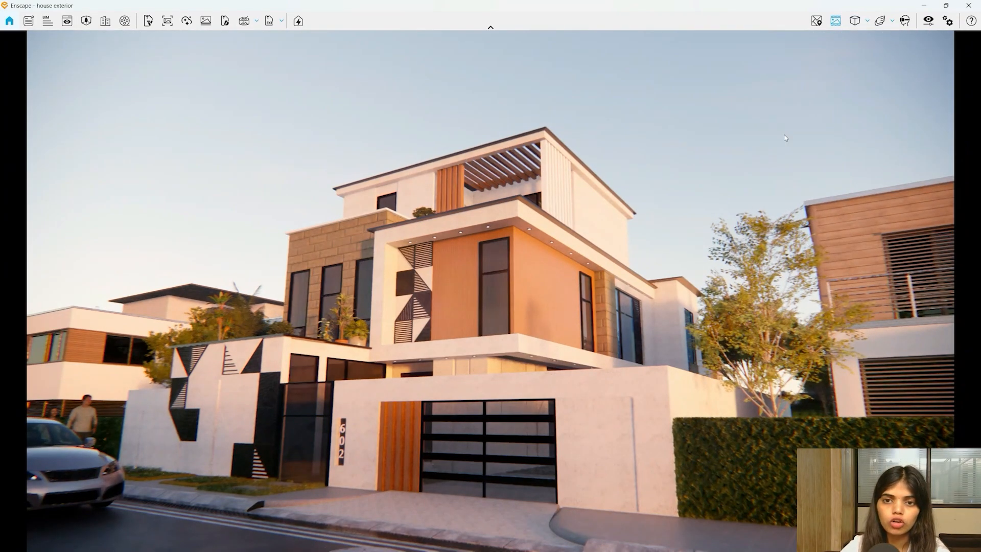
click(928, 20)
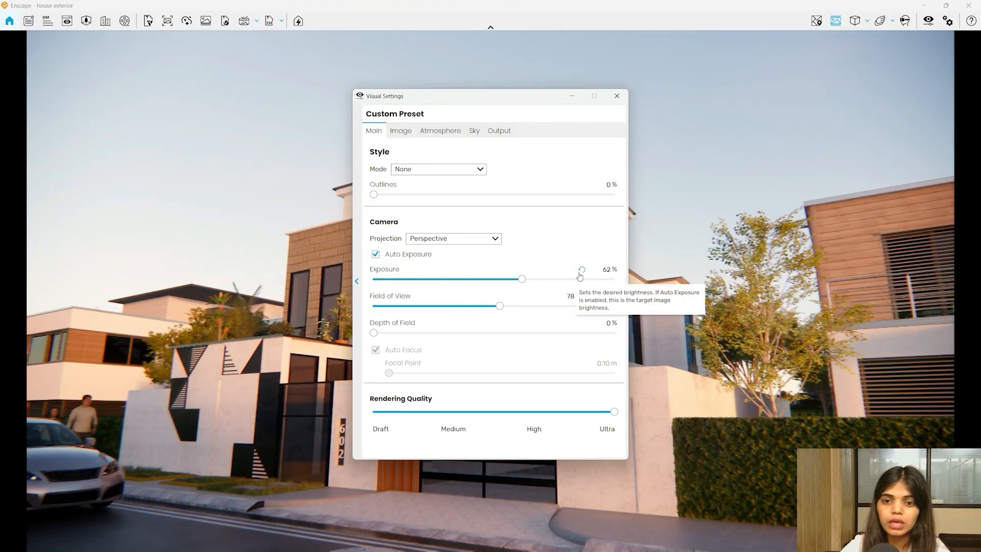
click(581, 270)
click(616, 96)
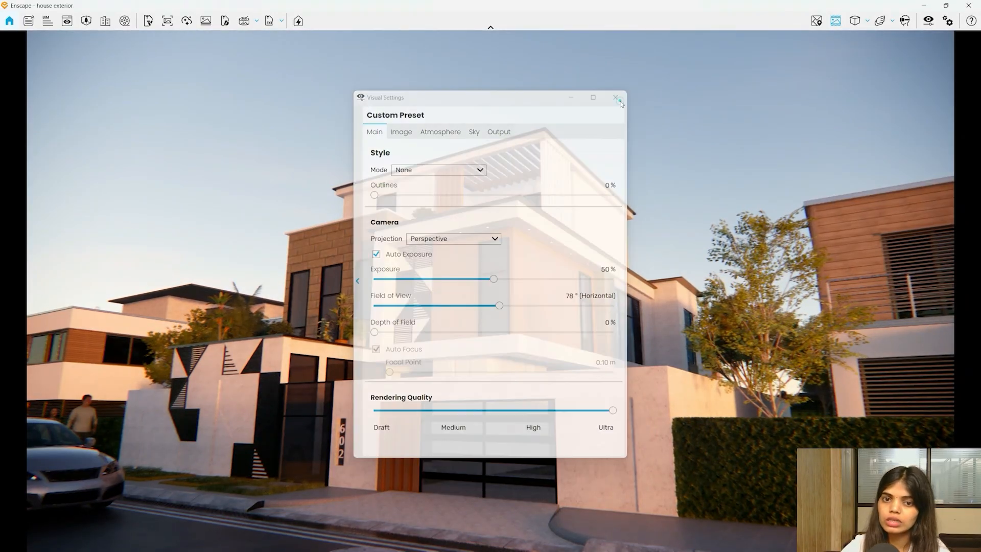
- Frame the whole house from the street with a field of view of 89°
drag(474, 254, 526, 347)
key(a)
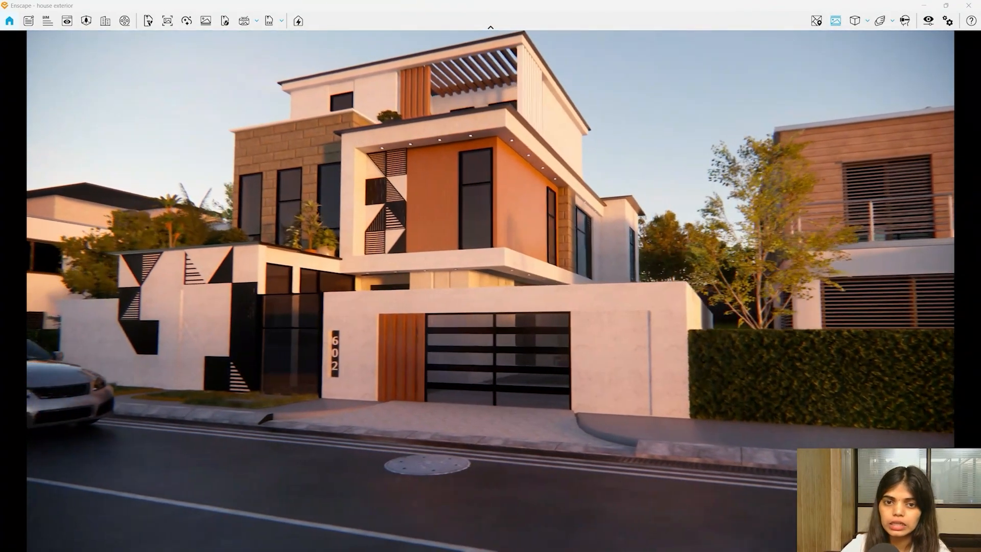
key(a)
key(w)
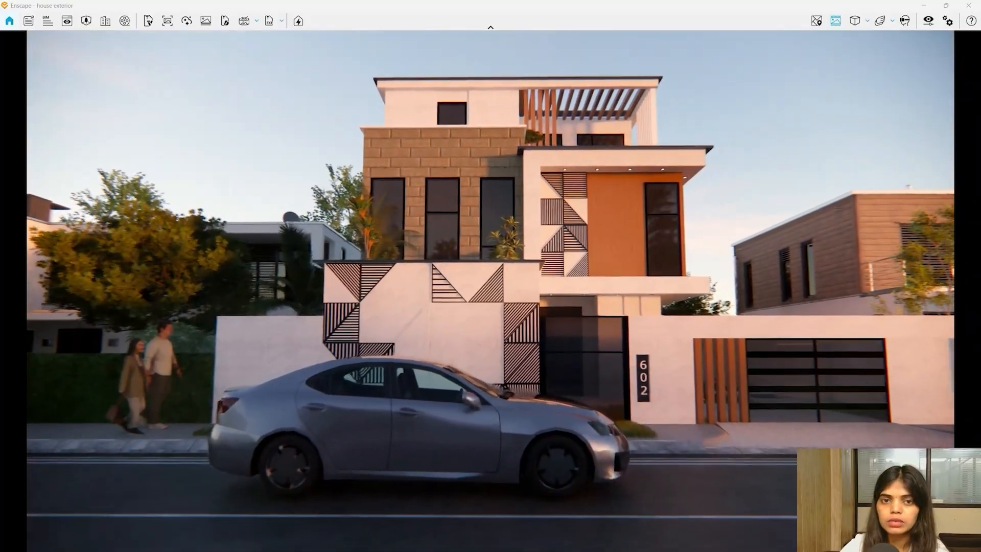
key(d)
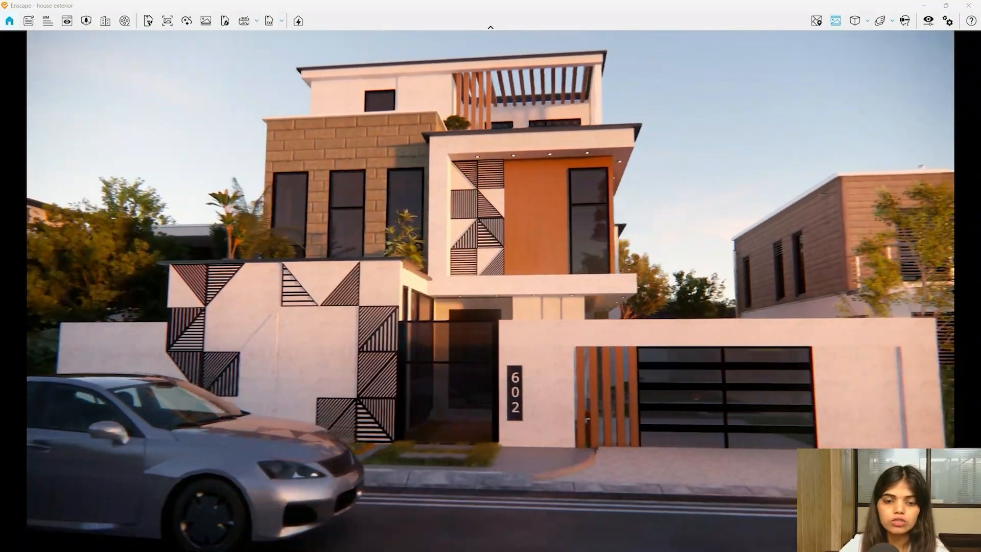
key(d)
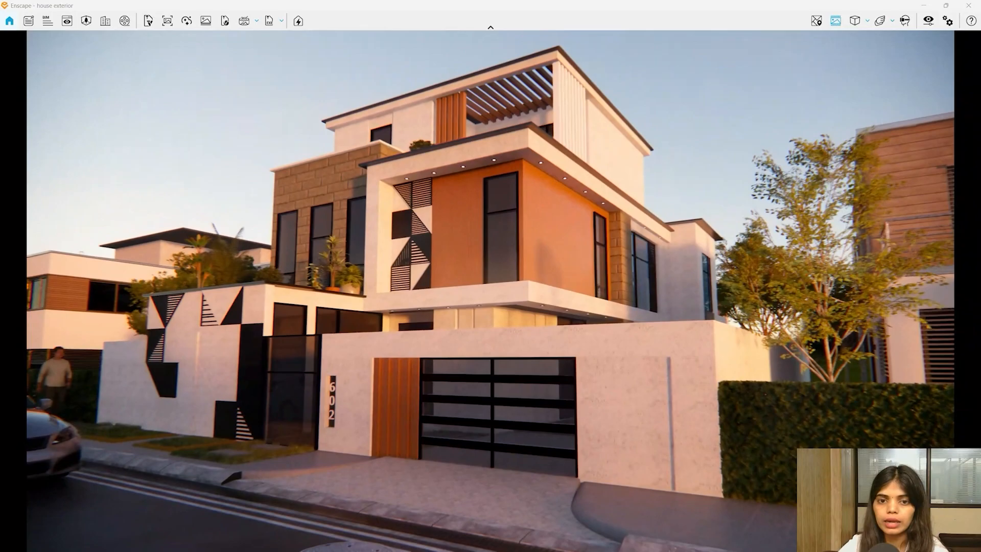
drag(490, 292, 786, 245)
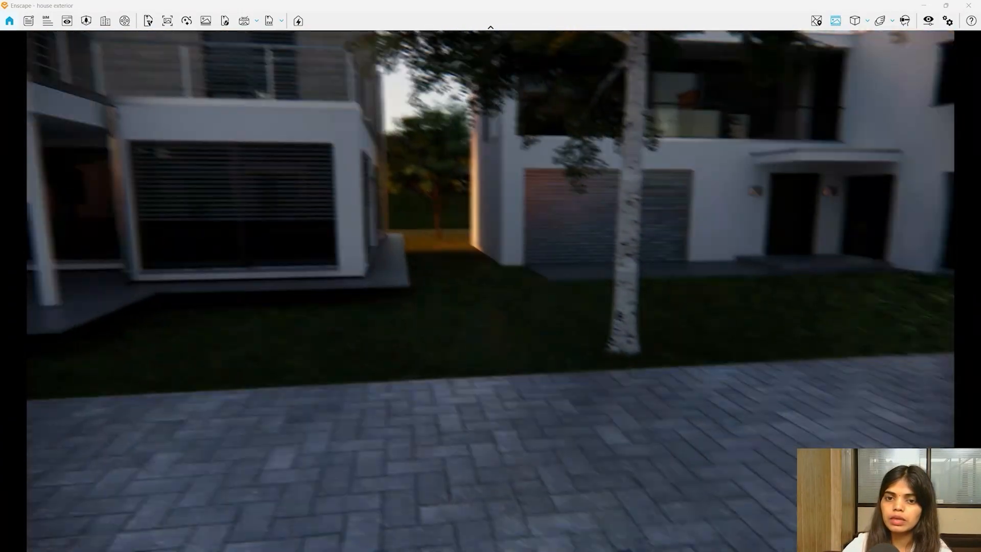
key(d)
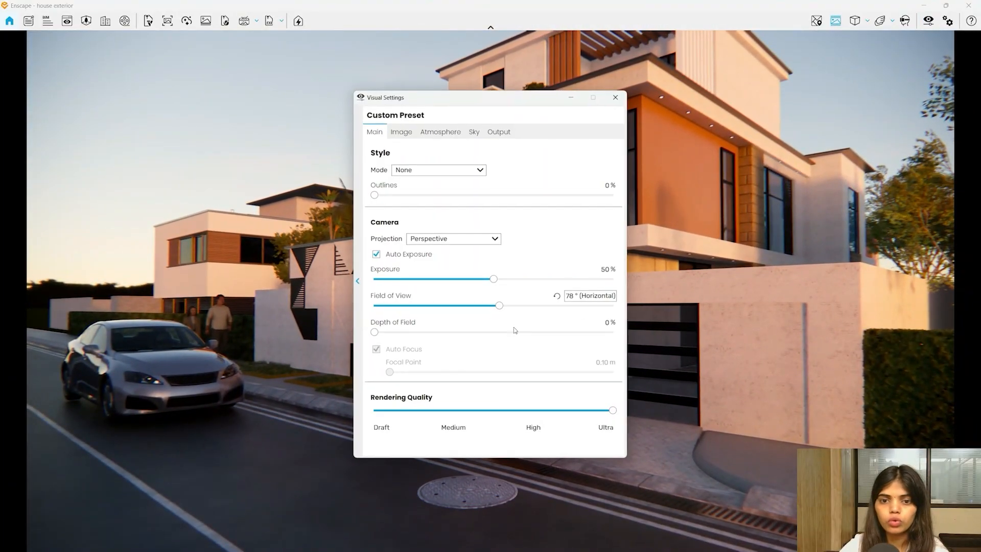
drag(498, 311, 527, 306)
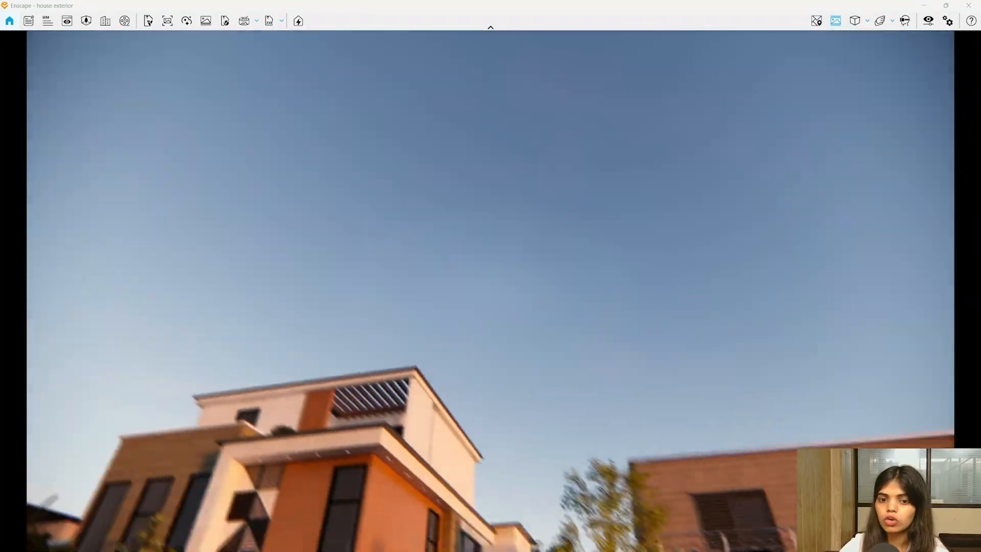
drag(286, 51, 256, 104)
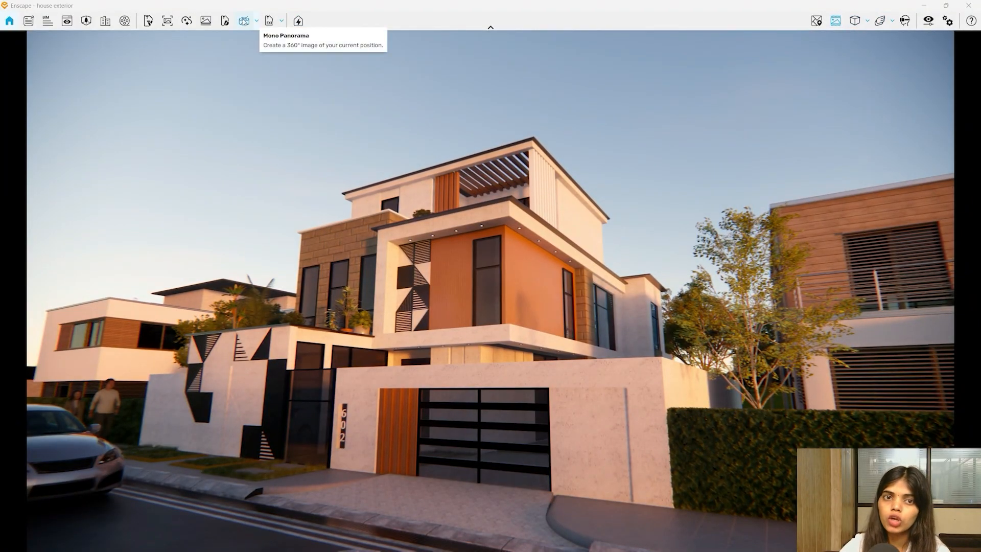
click(257, 21)
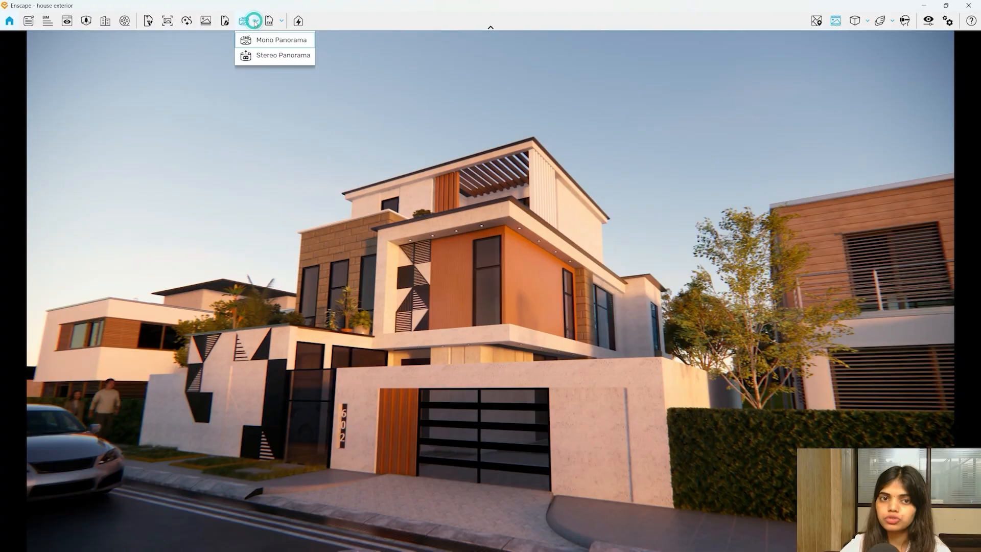
- Export a mono 360° panorama of the current street view
click(283, 41)
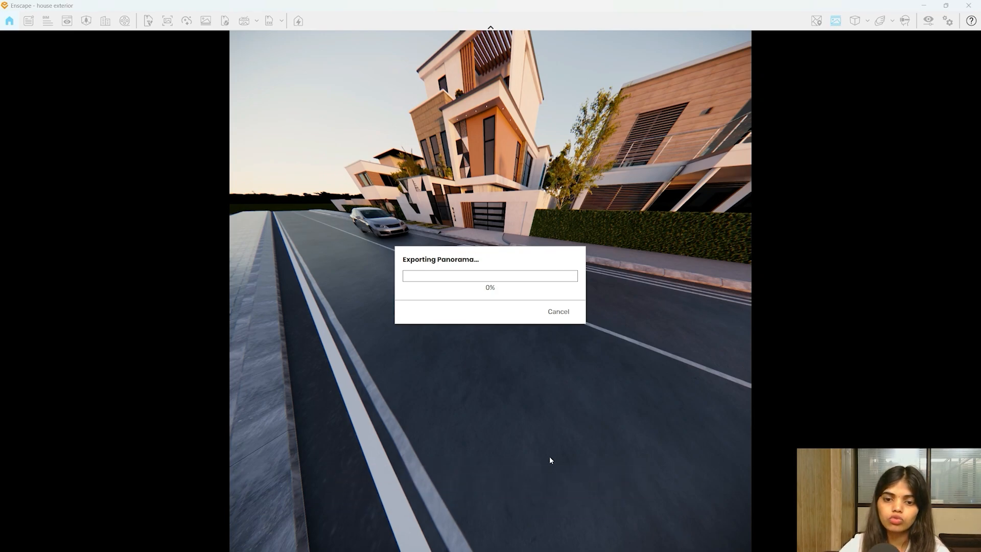
key(super)
mouse_move(566, 543)
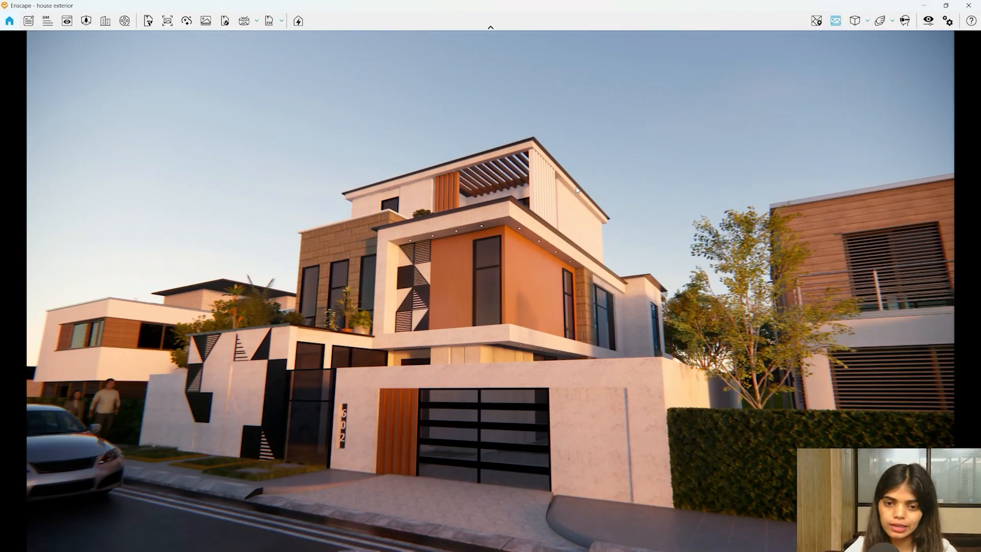
key(super)
- Download the enhanced image from Chaos Cloud as AI Enhance.png into D:\Rendering
click(565, 541)
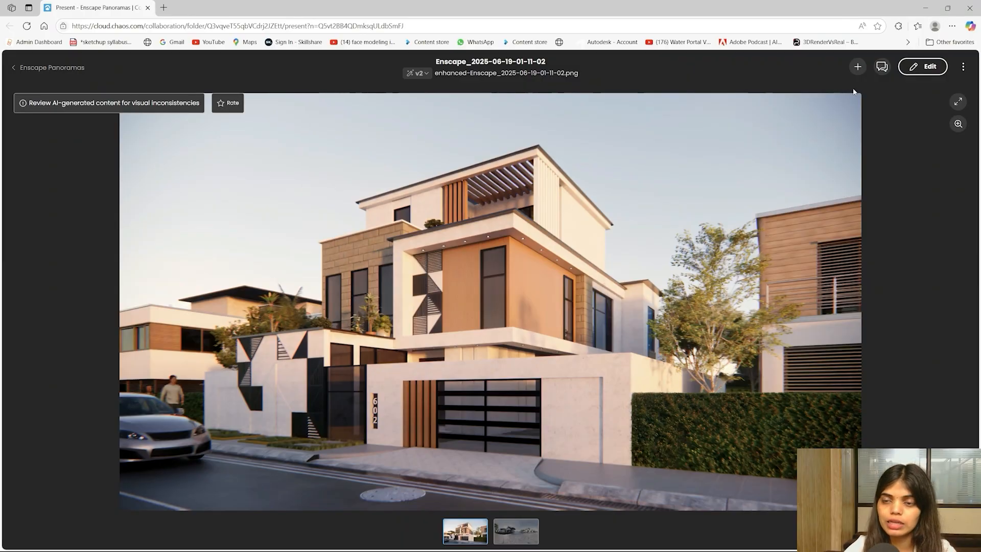
click(962, 66)
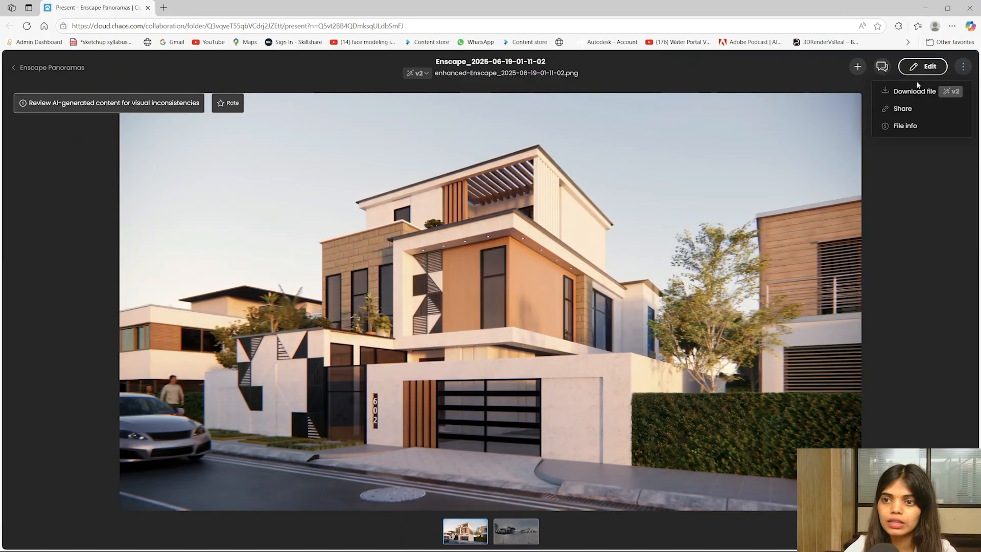
click(930, 92)
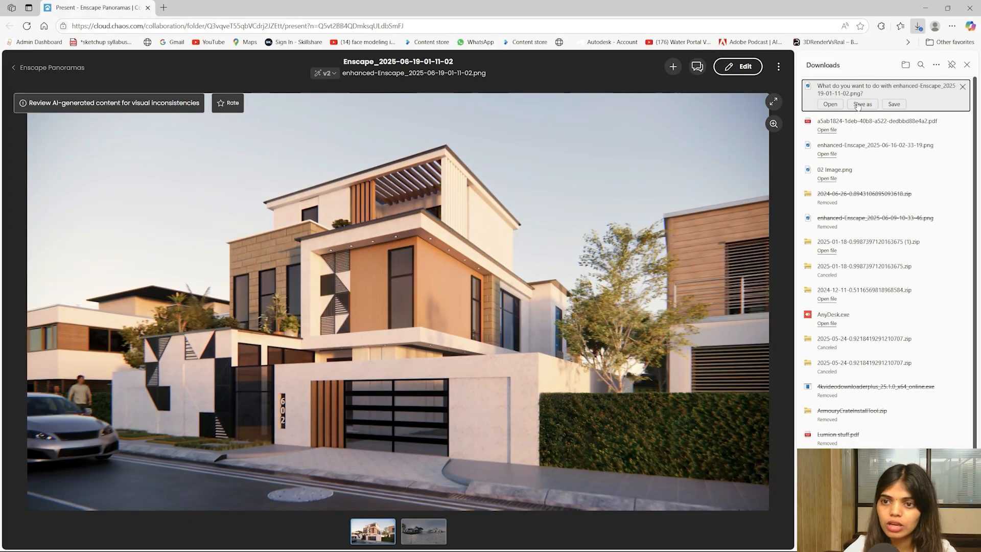
click(861, 104)
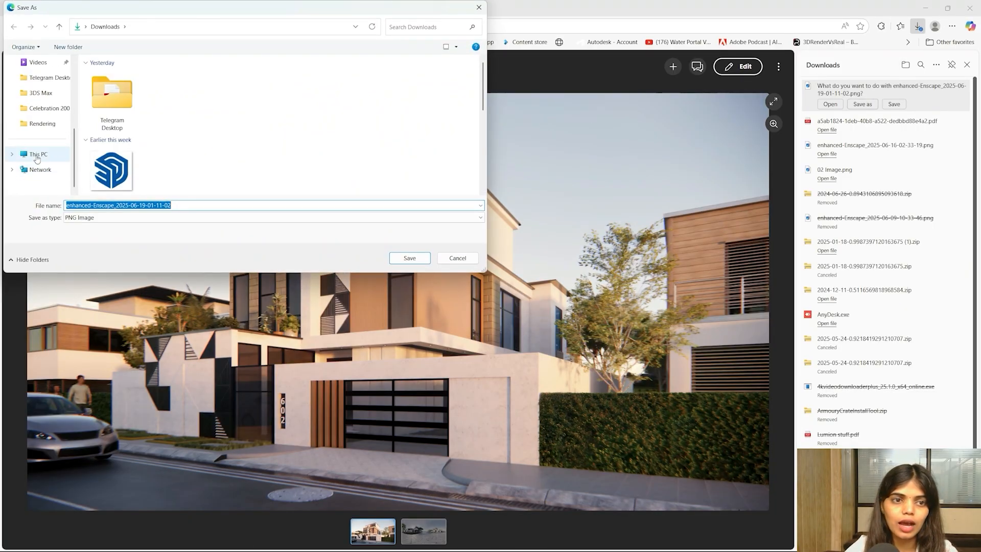
click(37, 126)
click(182, 205)
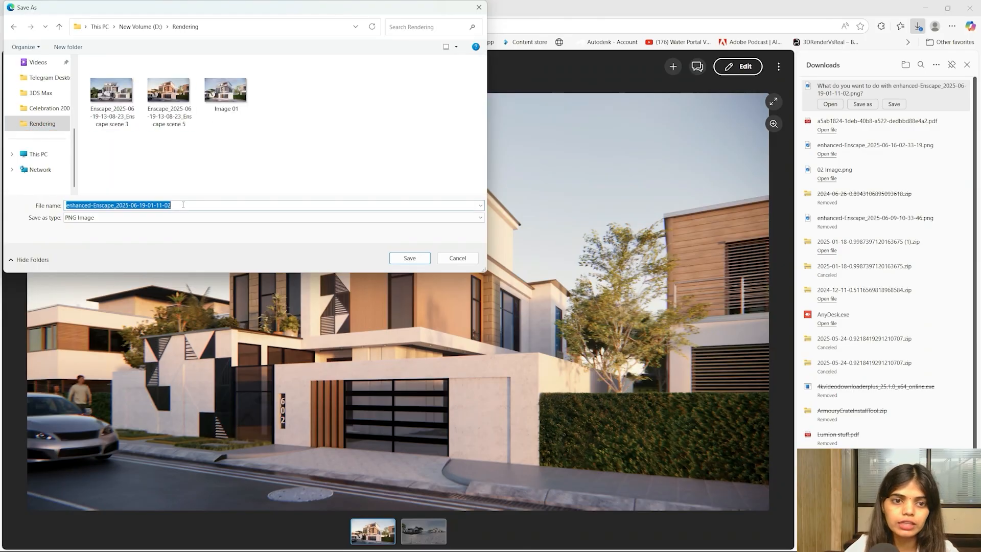
text(AI Enhance)
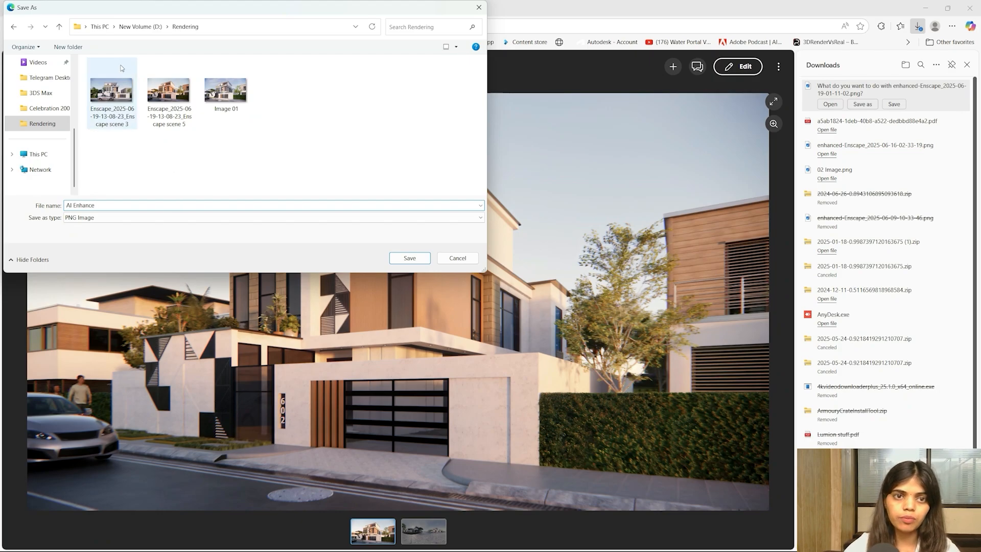
click(409, 257)
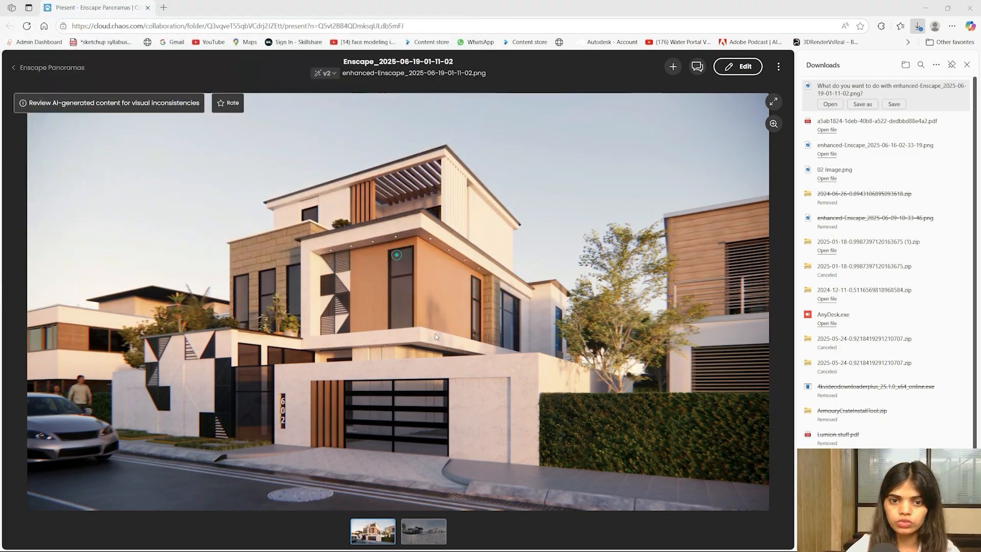
key(super)
- Open the scene 5 render in Photos and zoom in on the lower-left garden wall
mouse_move(523, 540)
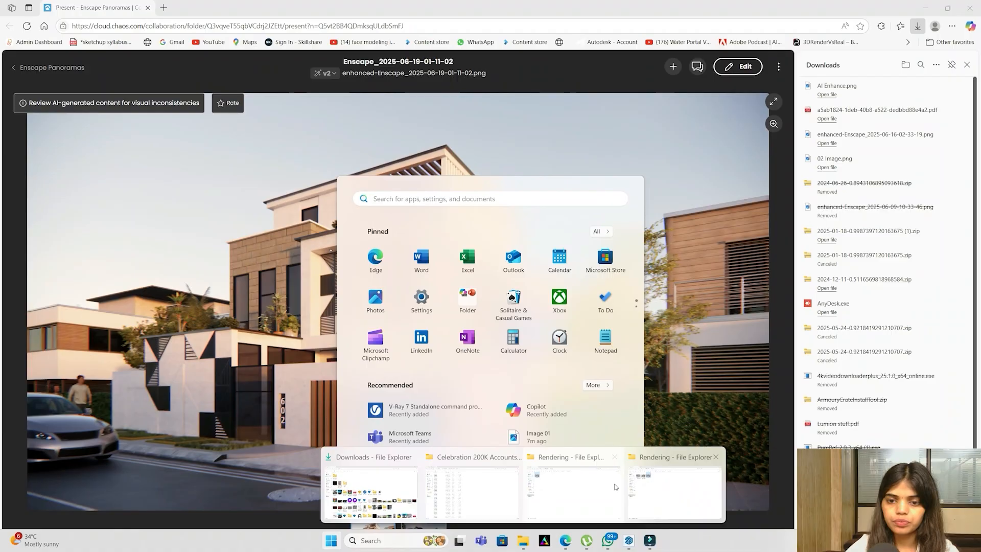
click(552, 500)
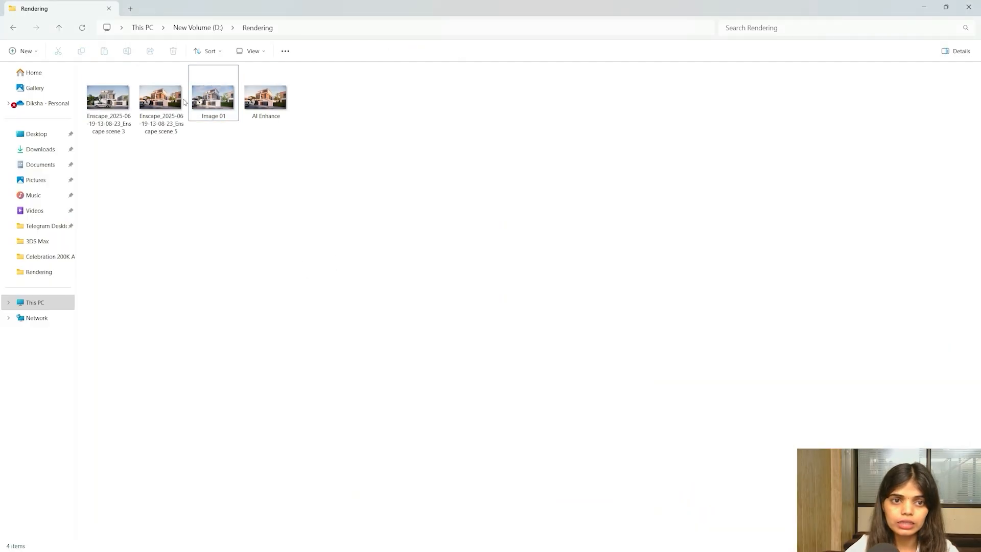
double_click(163, 99)
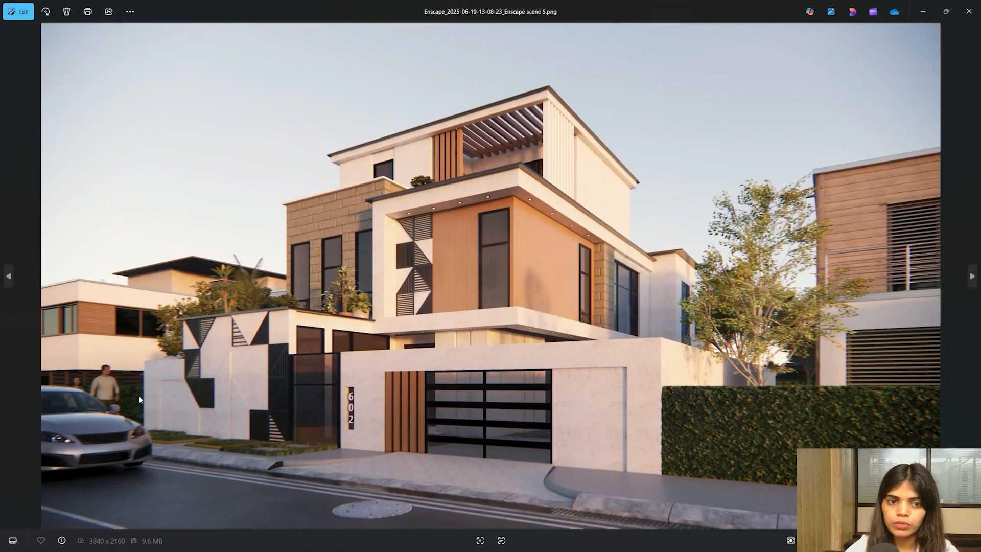
scroll(43, 386, up, 3)
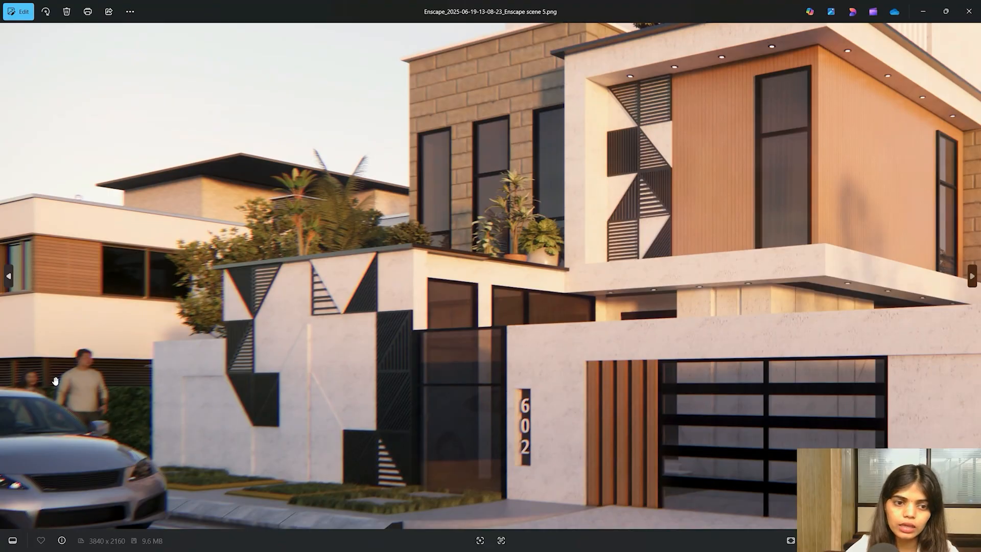
scroll(311, 208, up, 4)
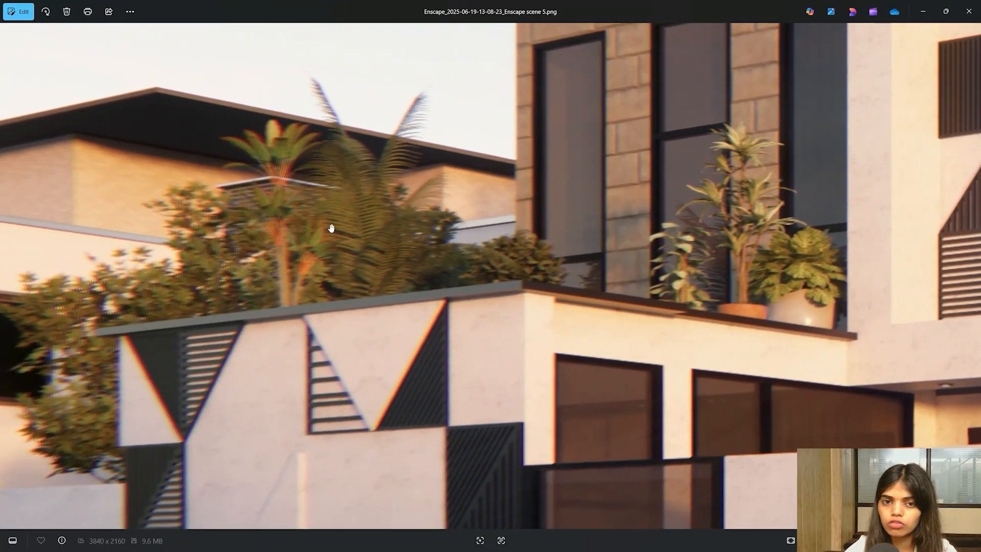
drag(187, 368, 291, 309)
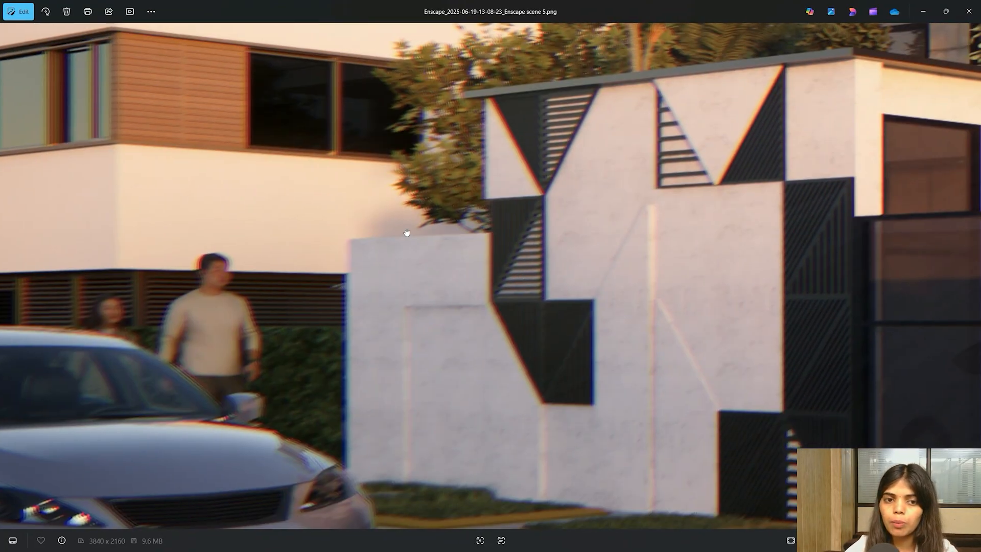
- Zoom across the render up to the roof pergola, then close Photos
scroll(407, 233, down, 6)
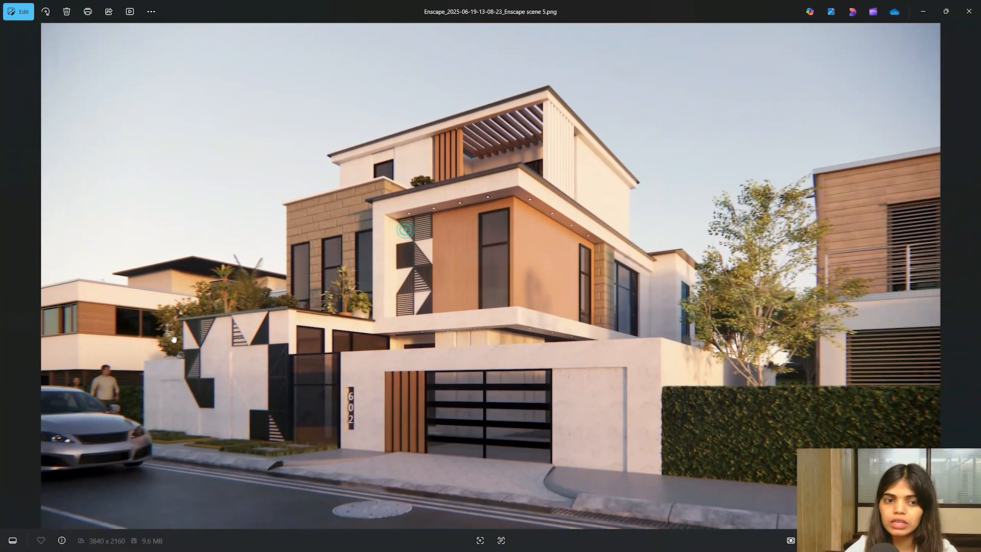
scroll(229, 342, up, 2)
scroll(105, 372, up, 5)
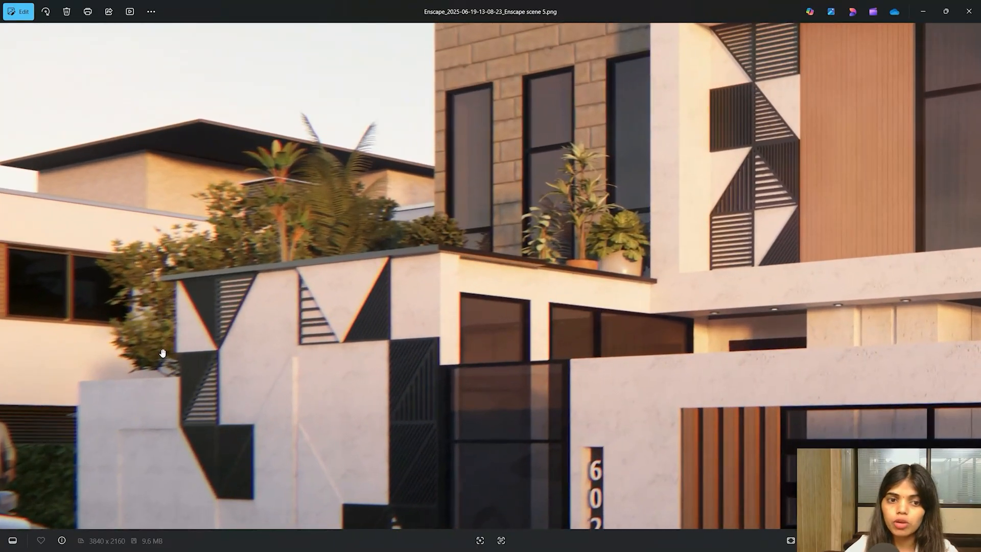
scroll(243, 235, up, 3)
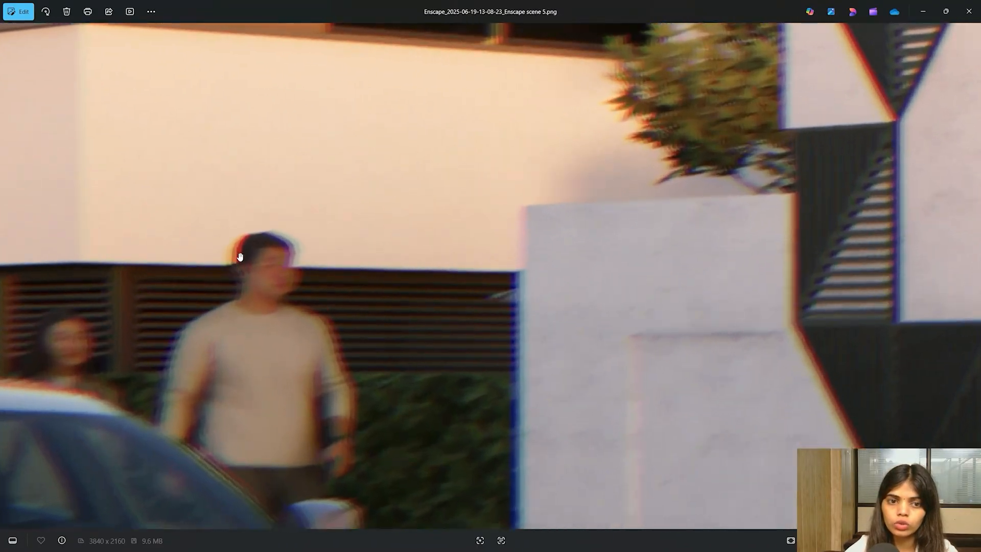
scroll(240, 240, down, 8)
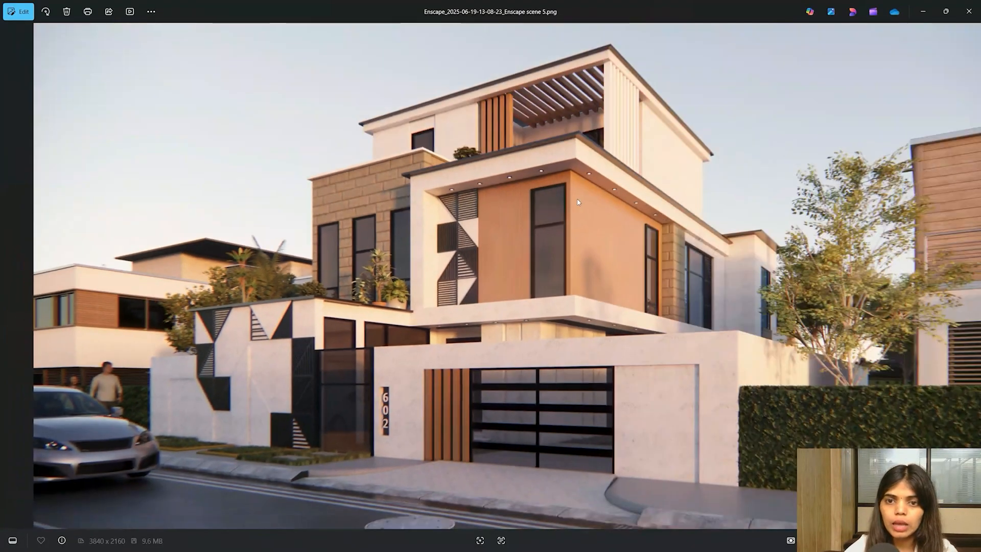
scroll(657, 171, up, 1)
scroll(540, 103, up, 4)
scroll(403, 144, up, 5)
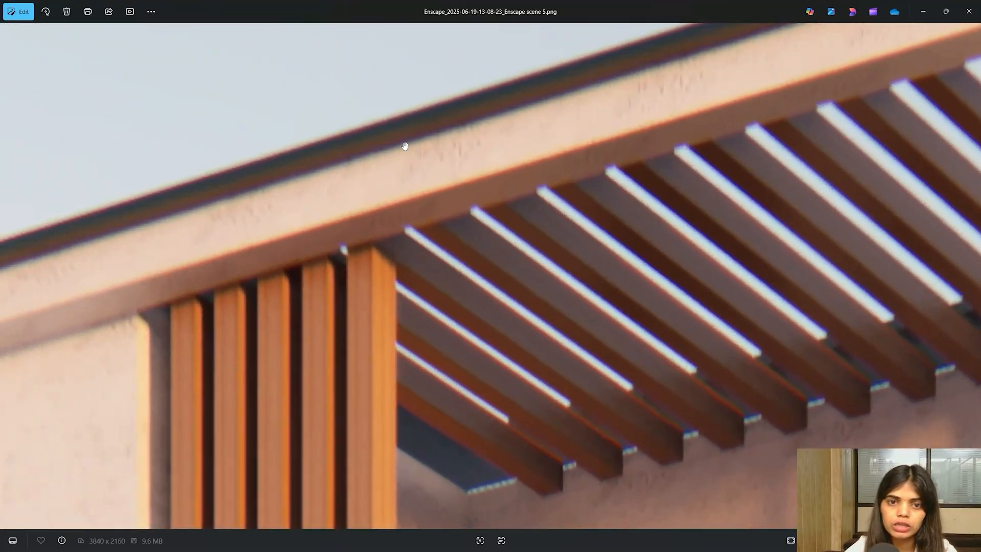
click(403, 148)
scroll(466, 145, down, 8)
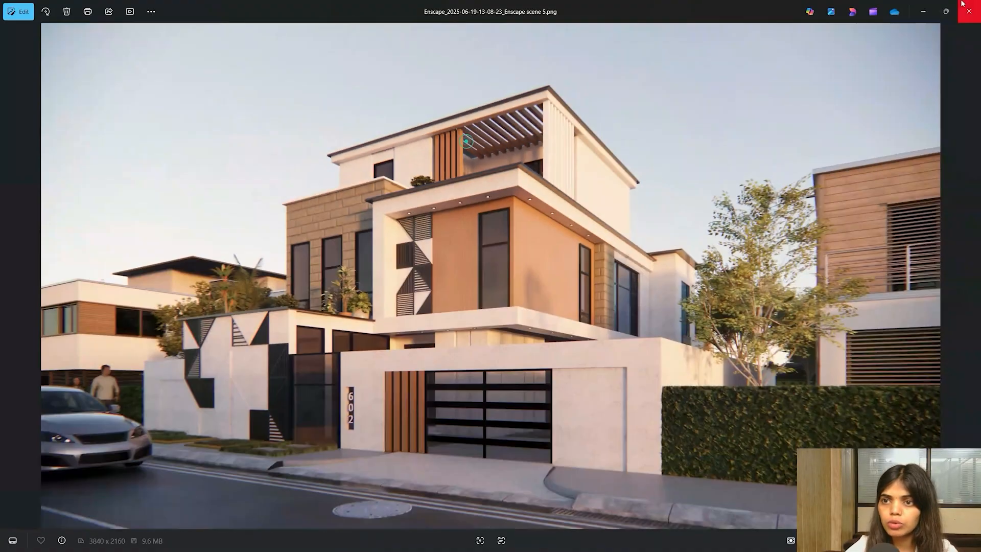
click(968, 8)
- Open AI Enhance.png and inspect the upper-floor windows, planter and roof edge up close
double_click(285, 103)
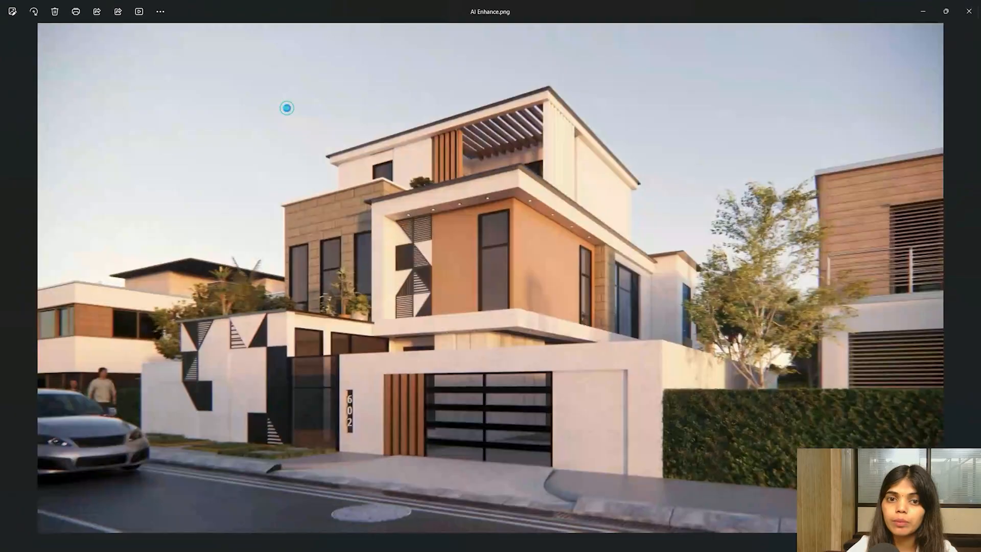
scroll(339, 234, up, 10)
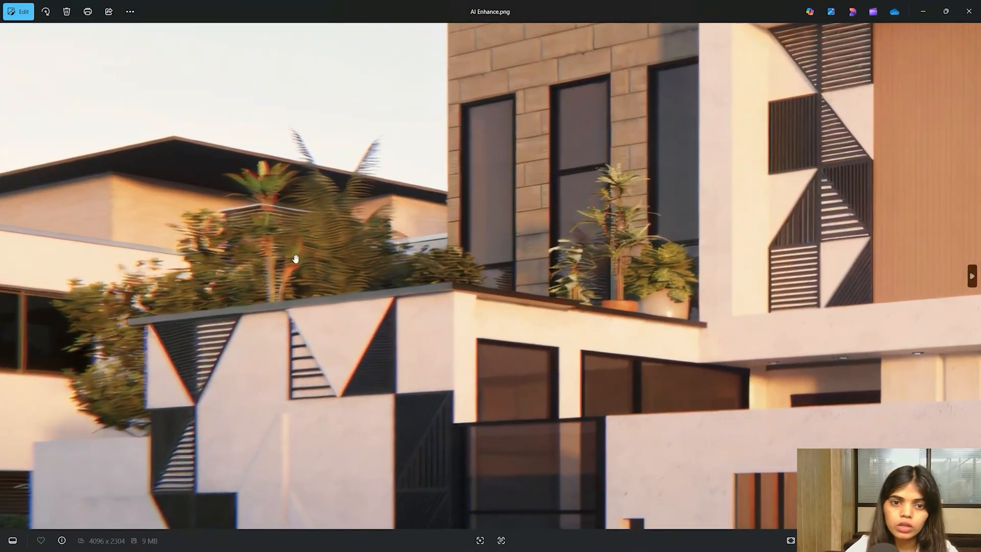
scroll(392, 144, down, 3)
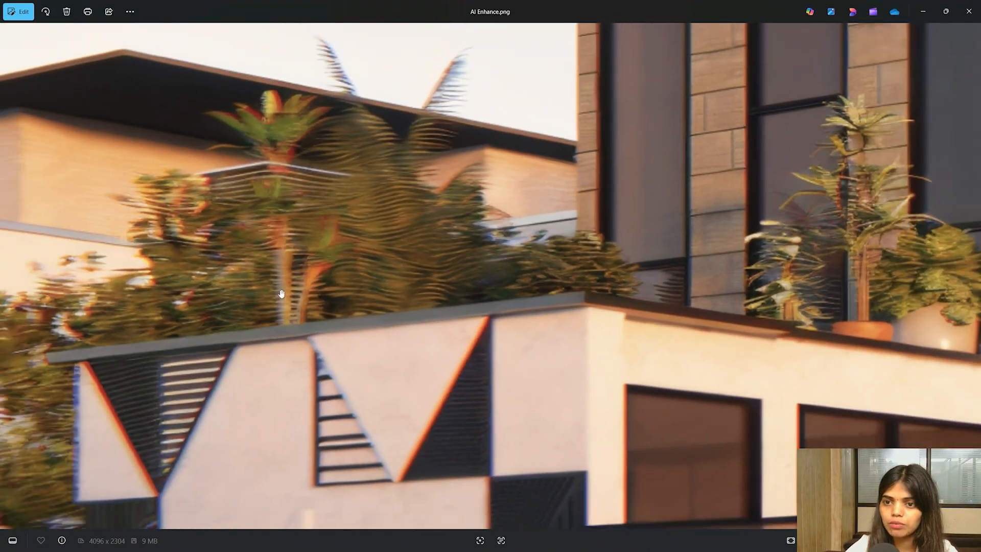
drag(672, 166, 353, 317)
scroll(652, 409, up, 5)
scroll(467, 291, down, 2)
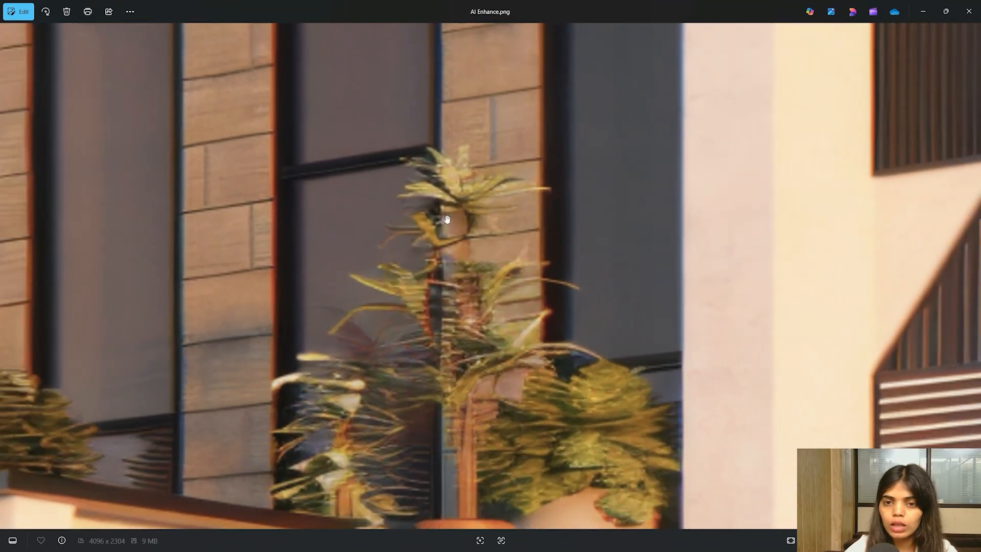
drag(444, 219, 455, 460)
drag(497, 131, 149, 379)
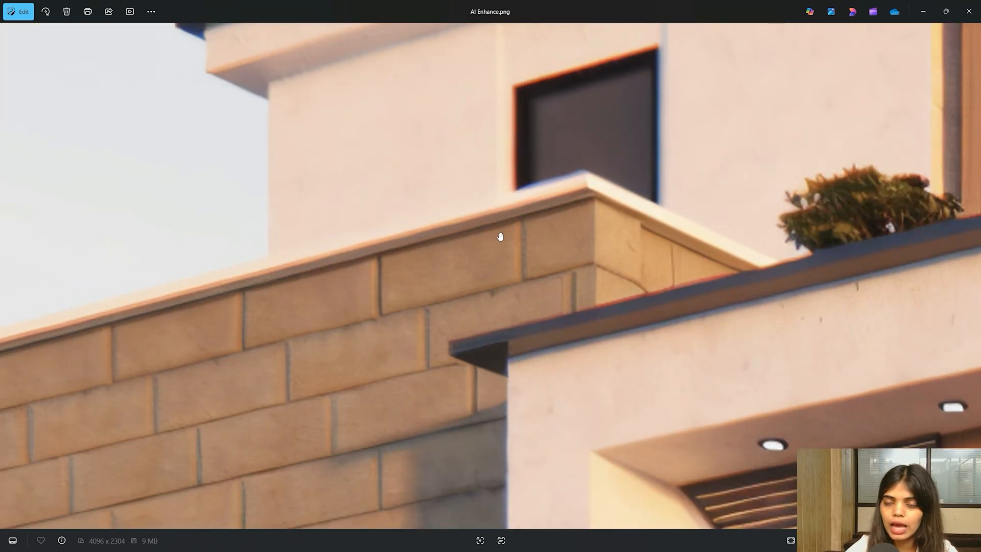
- Examine the patterned wall and car, fit the image, then close Photos and minimize the folder
scroll(500, 237, down, 5)
drag(427, 430, 849, 148)
drag(613, 363, 612, 220)
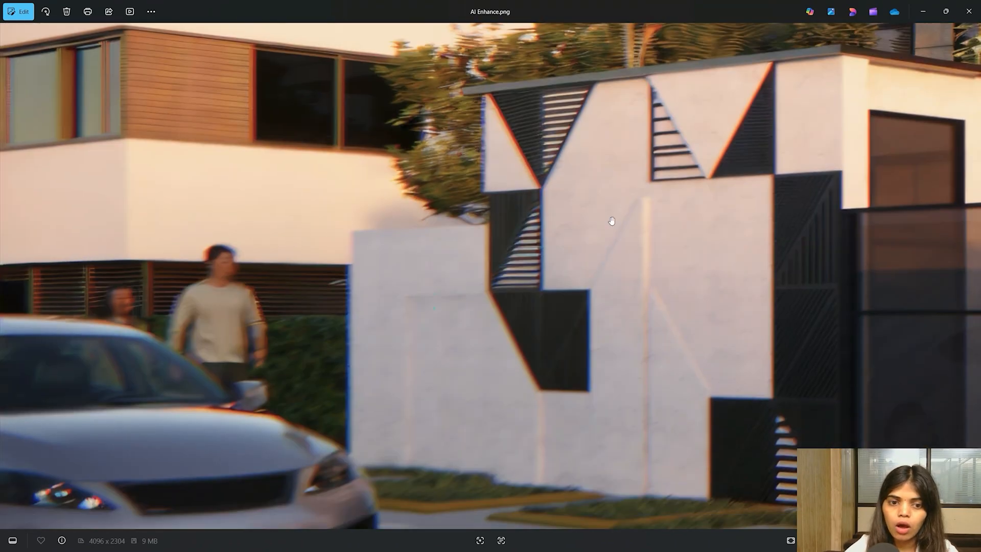
scroll(154, 307, up, 6)
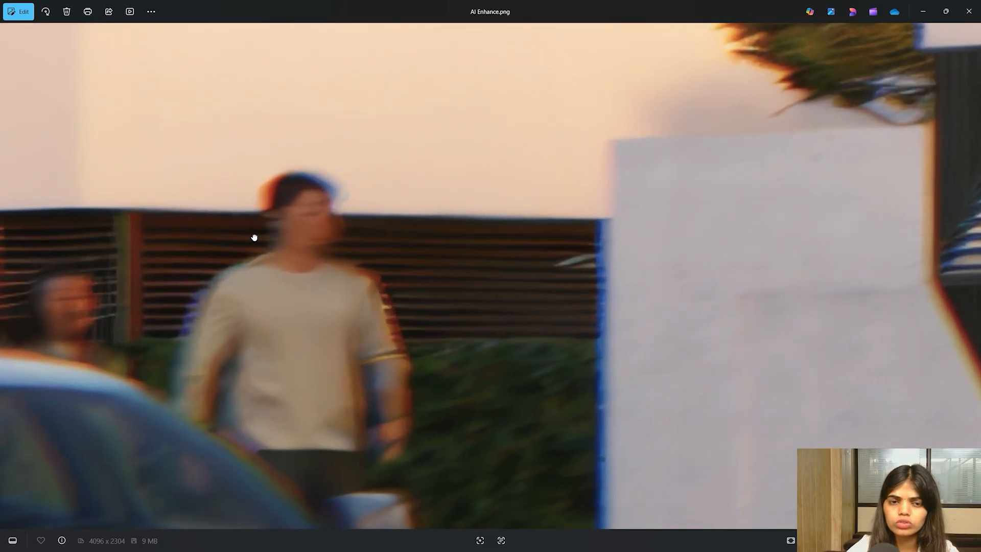
double_click(254, 236)
click(972, 8)
click(929, 11)
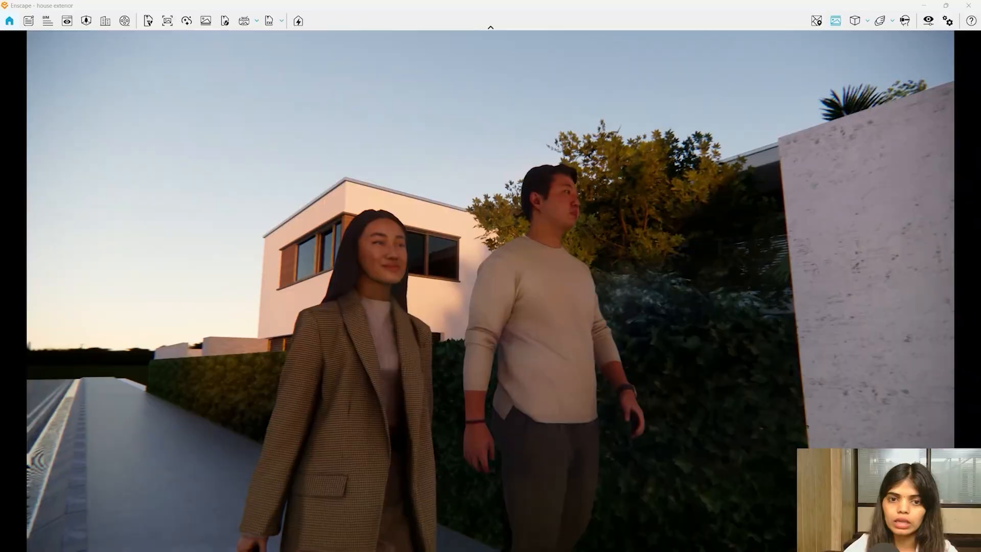
- Set the output resolution to 1024 and launch the AI Enhancer on the walking-couple view
click(930, 22)
click(491, 134)
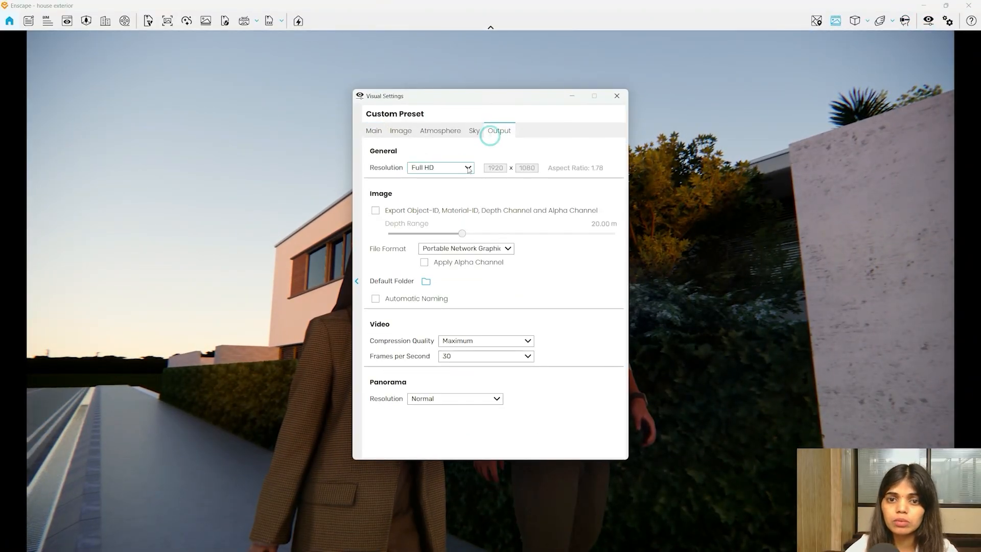
click(468, 168)
click(435, 187)
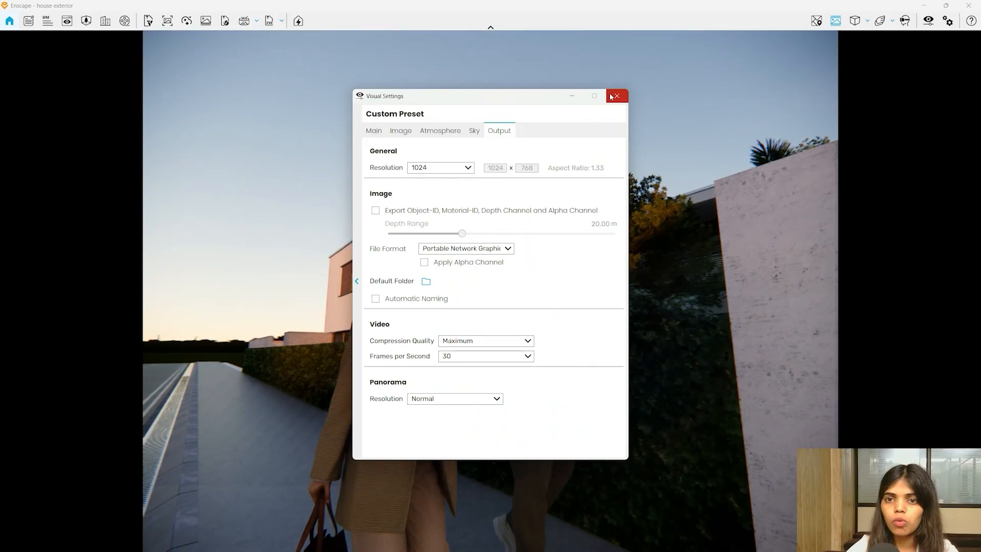
click(616, 96)
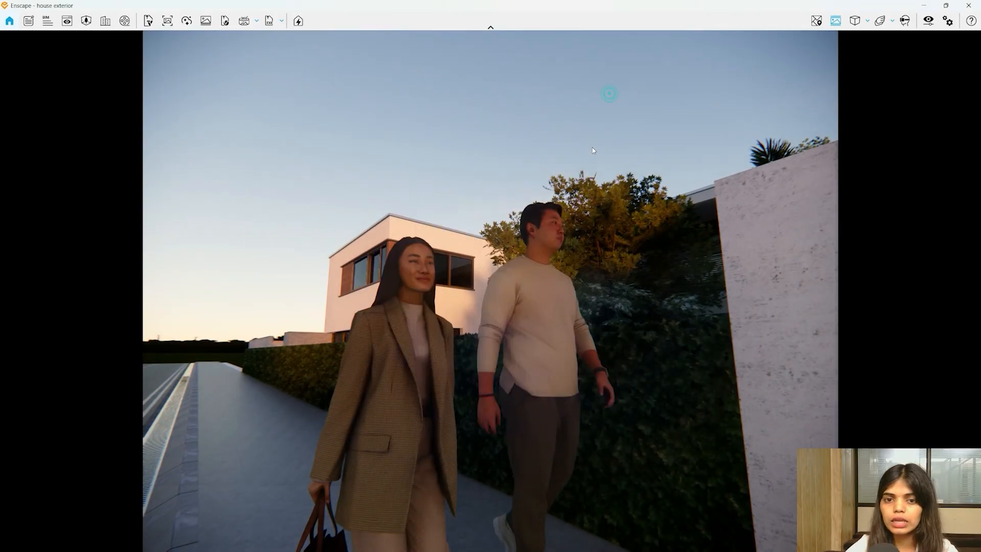
click(187, 22)
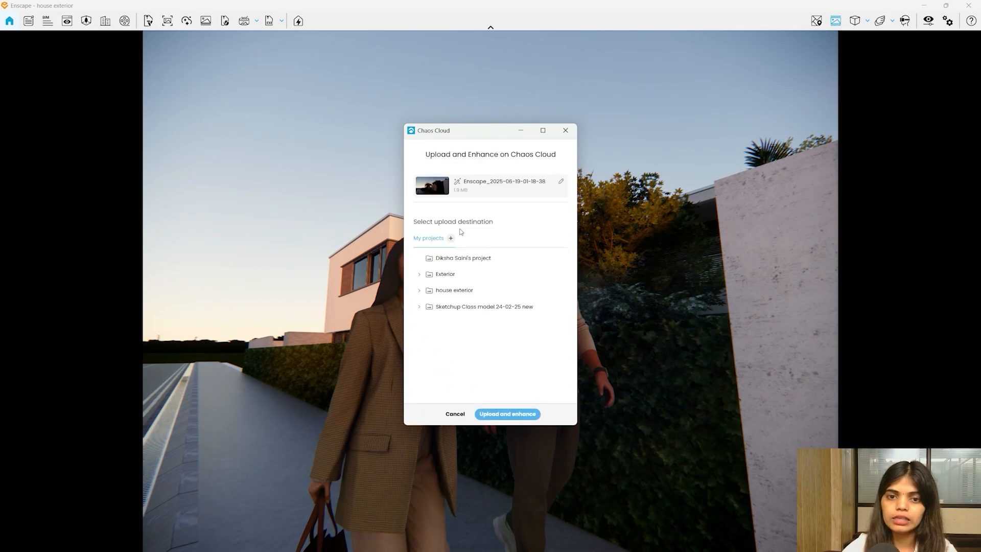
- Upload the 1024 render to Chaos Cloud, view it online, and close the Success dialog
click(505, 415)
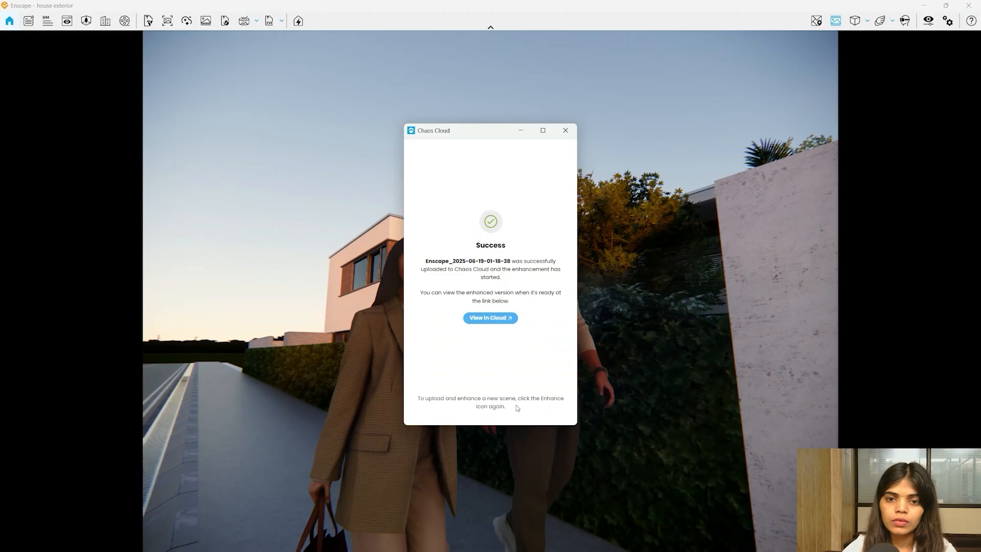
click(486, 319)
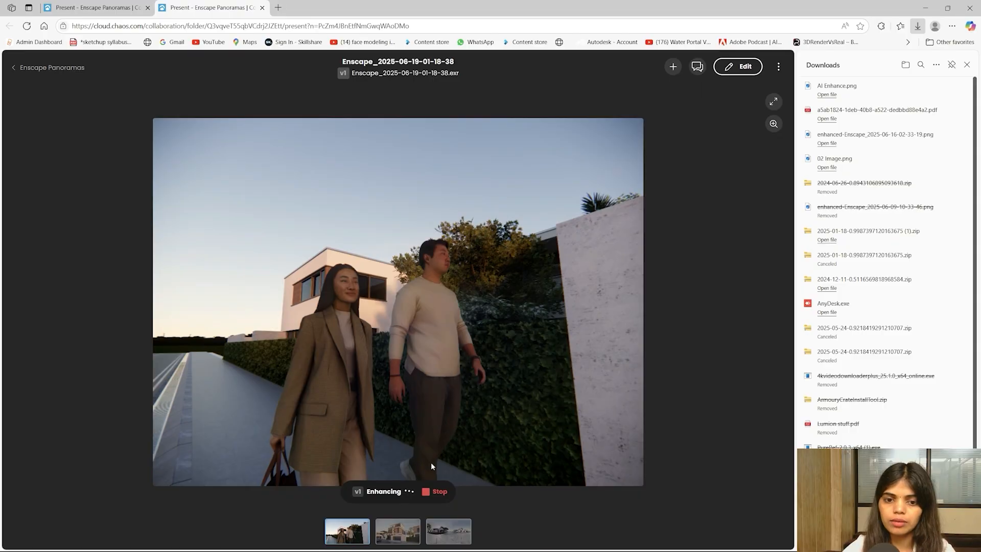
click(924, 9)
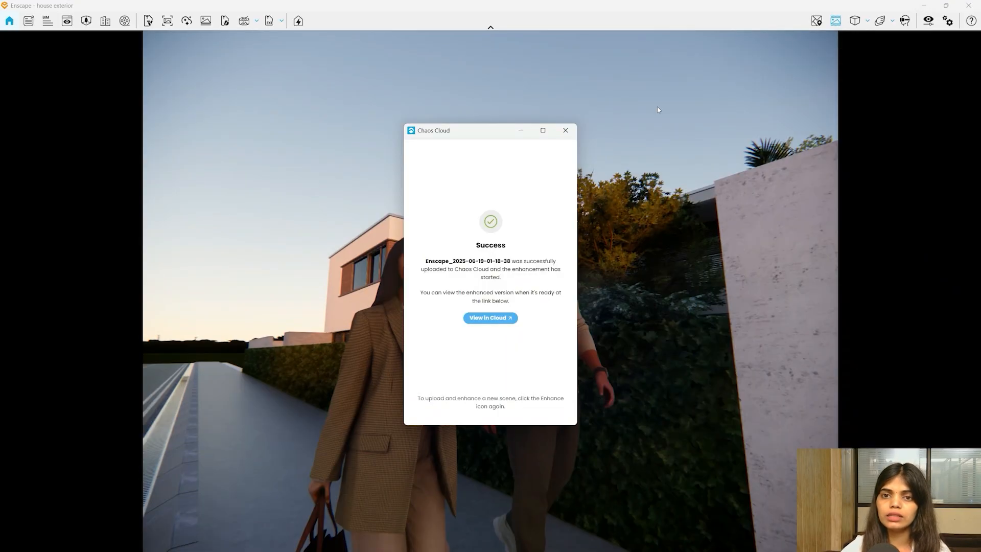
click(565, 130)
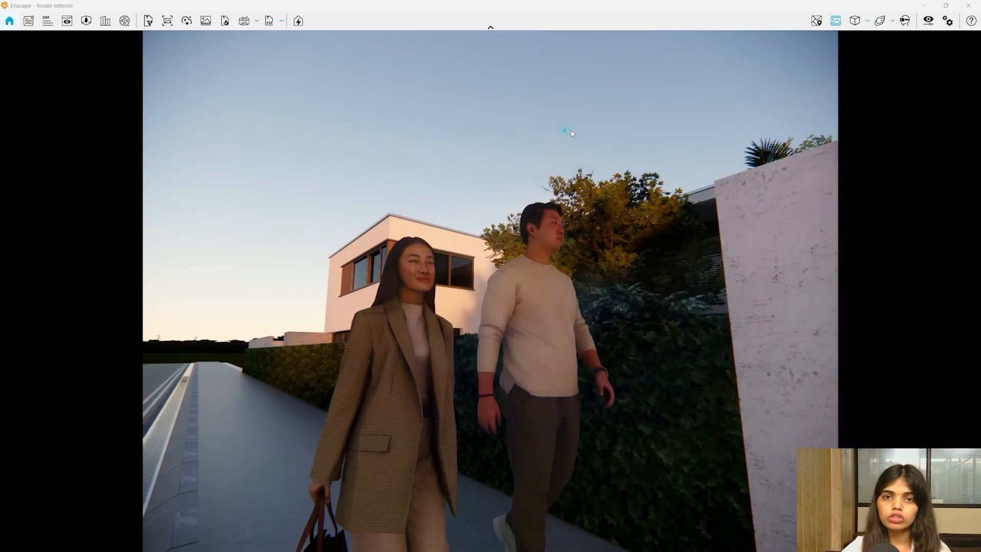
- Set the Visual Settings output resolution to Ultra HD
click(928, 21)
click(506, 131)
click(449, 167)
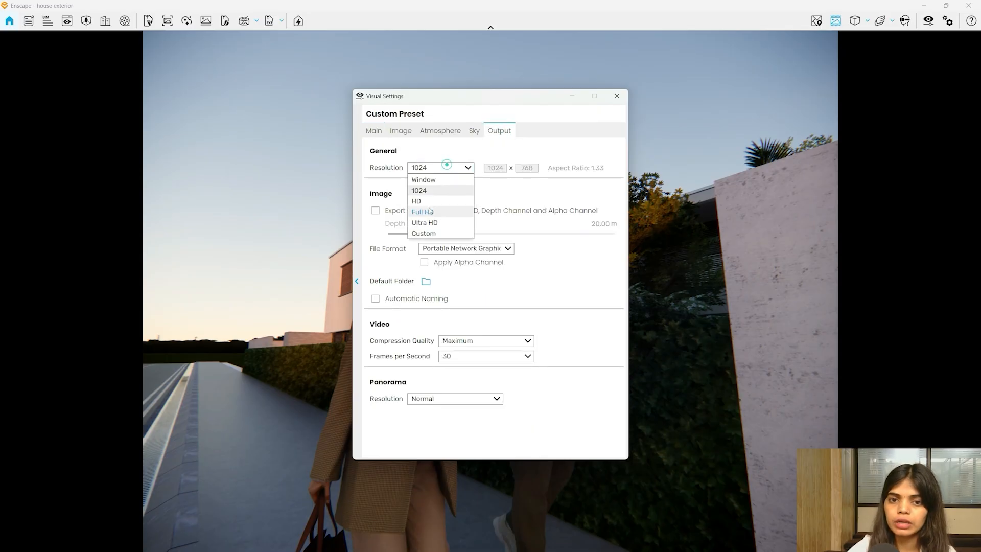
click(436, 221)
click(617, 95)
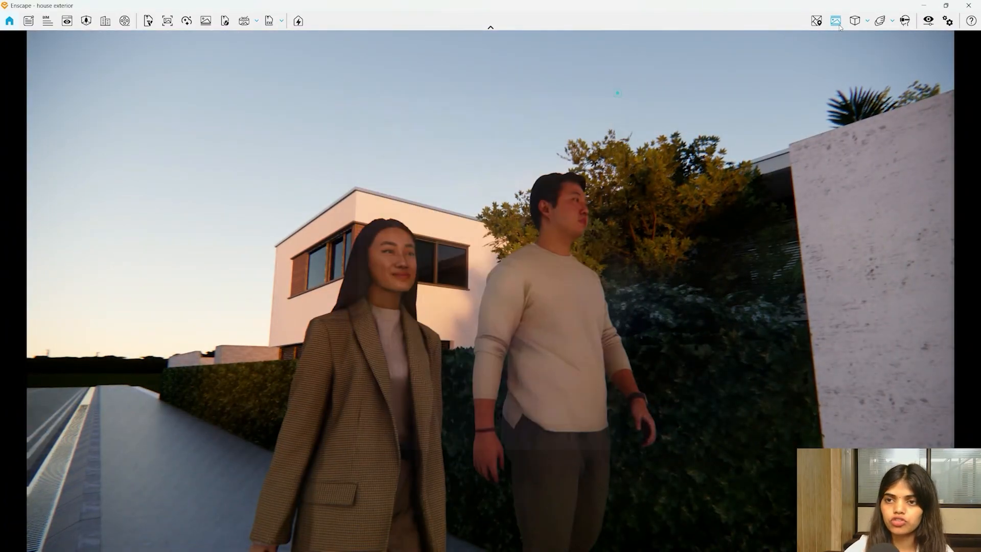
key(super)
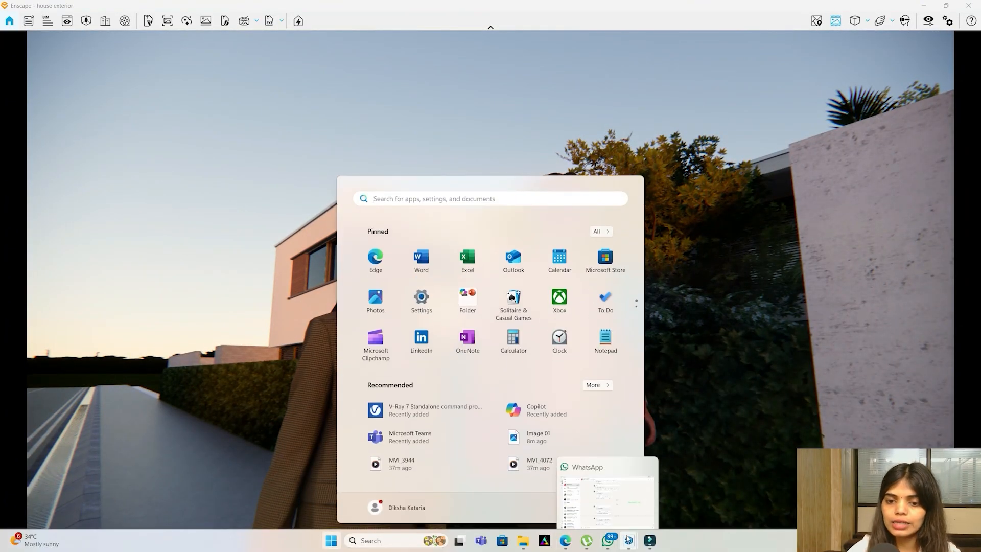
- Switch to SketchUp and orbit to a high angle over the house exterior
mouse_move(627, 538)
click(598, 499)
scroll(302, 274, down, 5)
mouse_move(302, 273)
middle_down()
mouse_move(413, 449)
mouse_move(483, 447)
mouse_move(314, 466)
middle_up()
scroll(483, 445, down, 2)
scroll(483, 445, down, 8)
scroll(364, 125, up, 3)
middle_drag(364, 143, 346, 476)
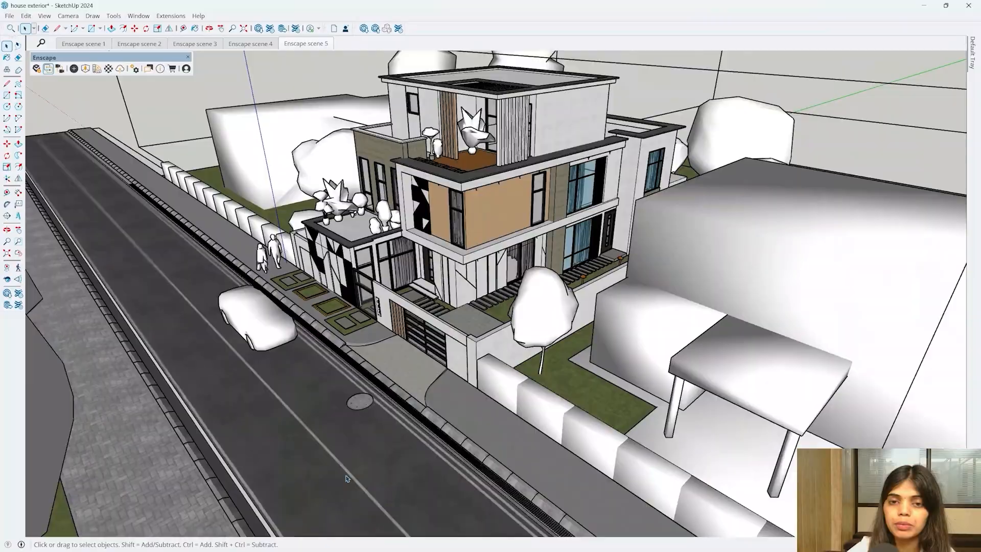
scroll(525, 206, up, 5)
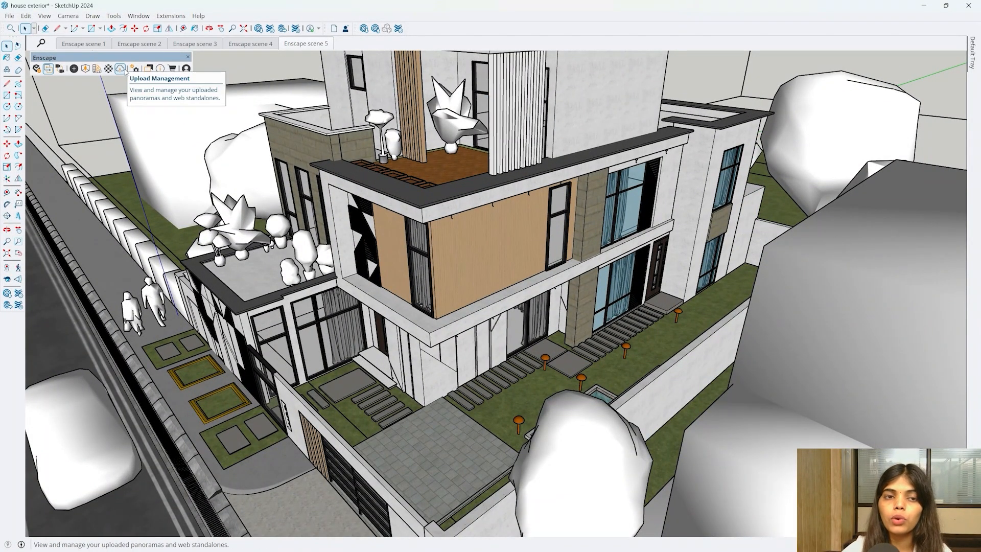
- Upload the house exterior panorama to the cloud and copy its web link
click(121, 69)
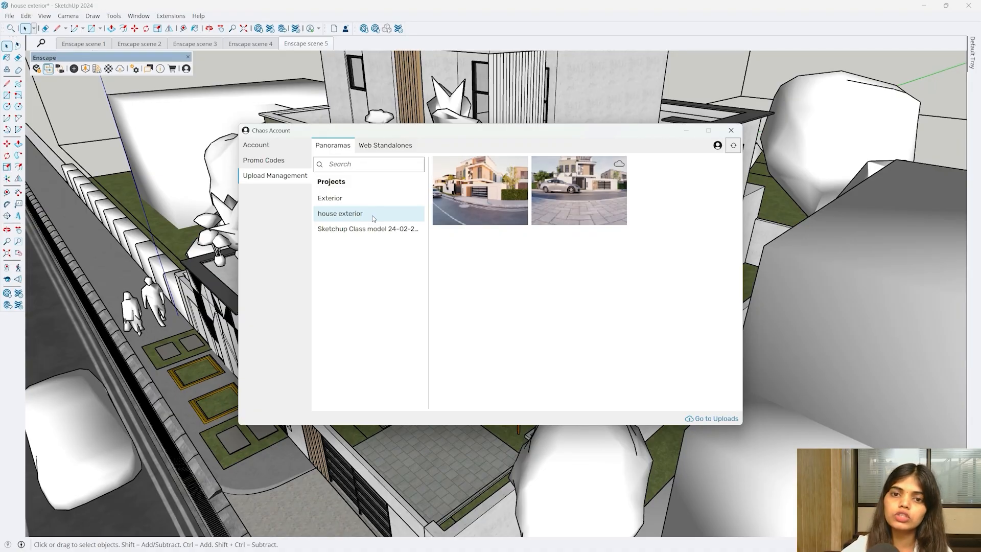
mouse_move(552, 198)
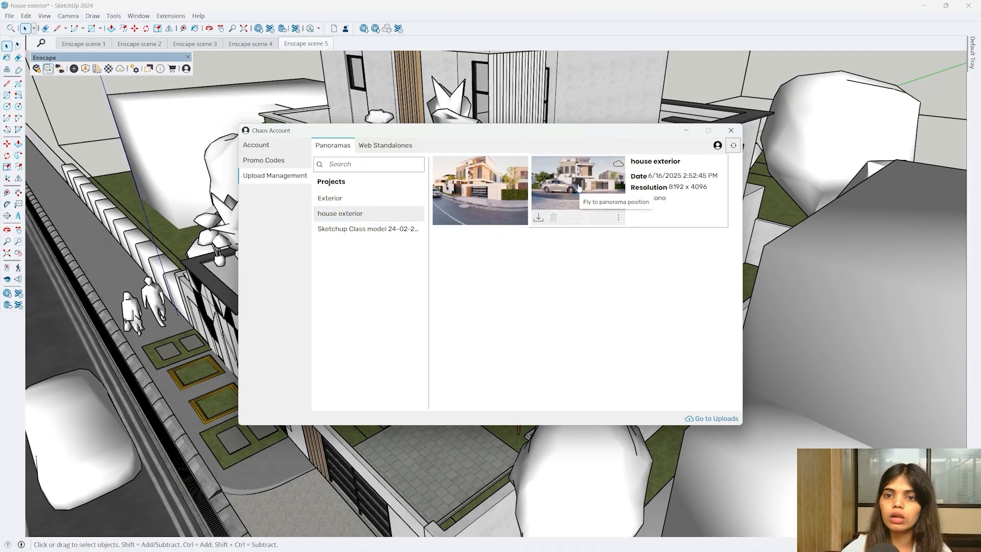
mouse_move(489, 195)
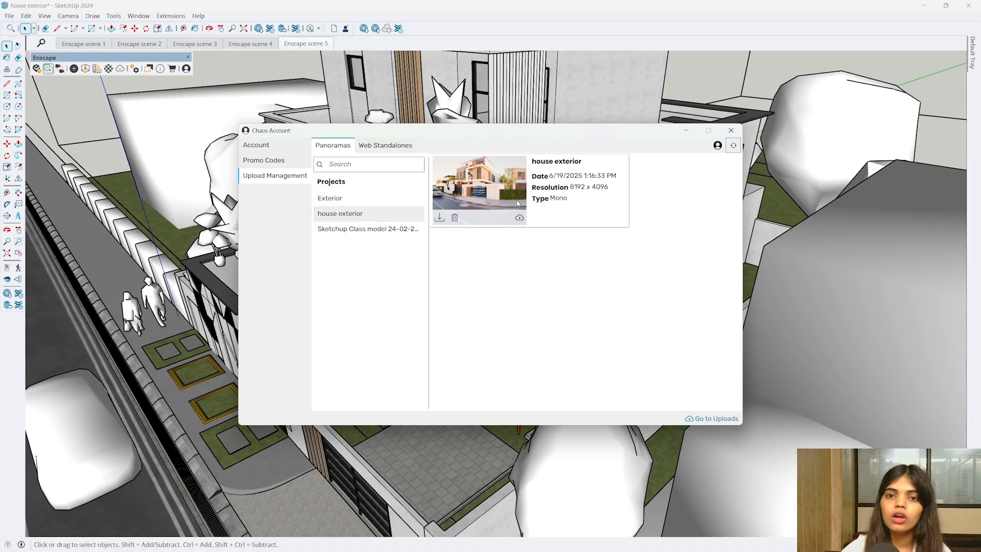
click(520, 219)
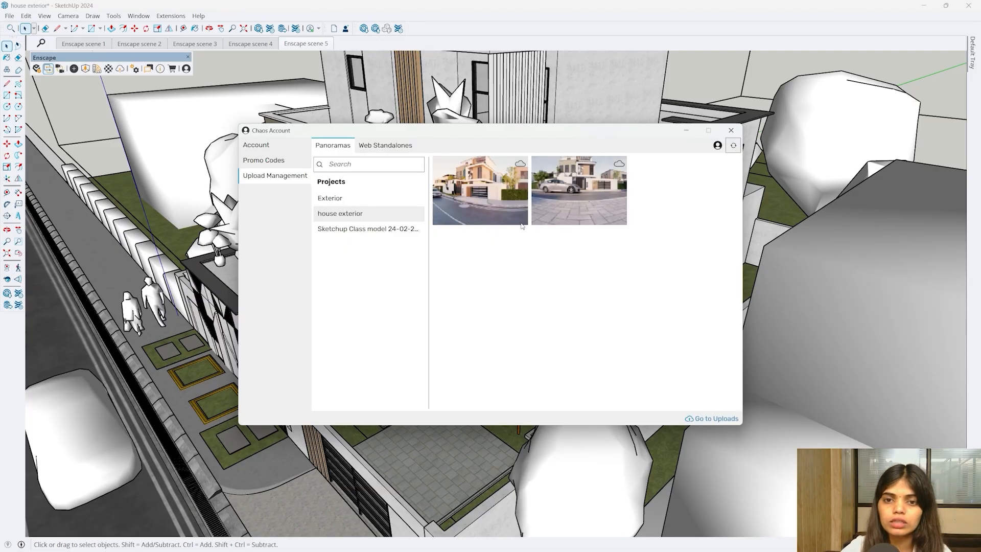
click(519, 220)
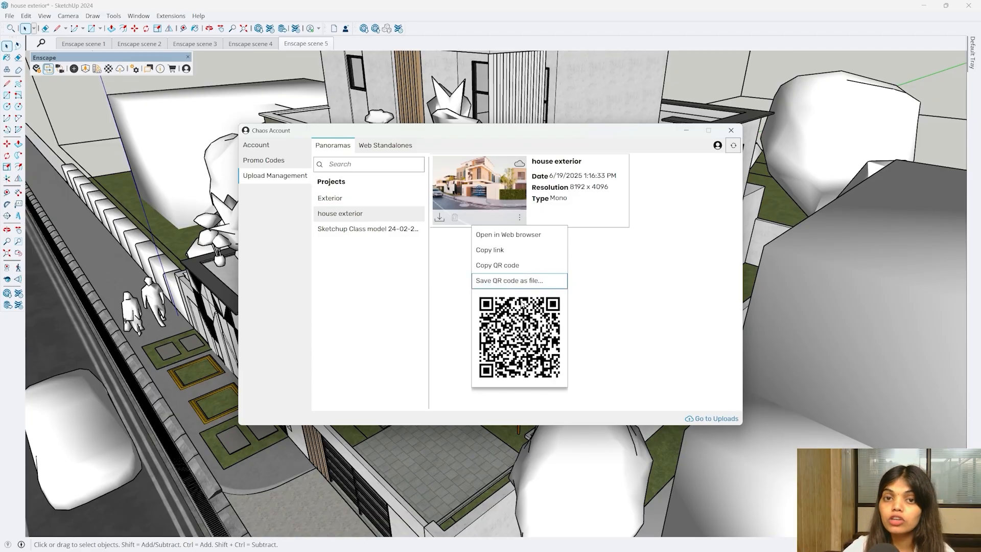
click(504, 255)
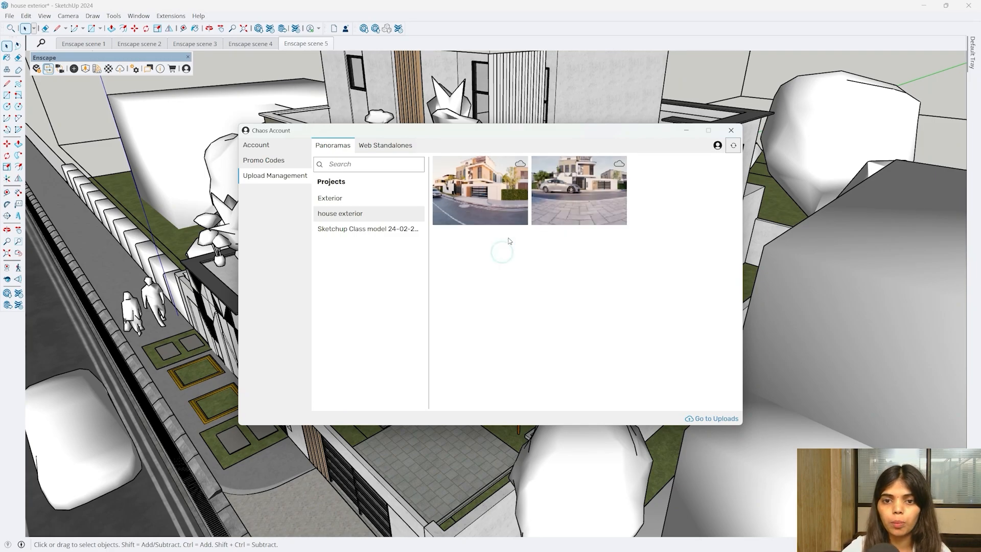
- Download the 8192 × 4096 panorama and save it as Panorama.jpg
click(520, 219)
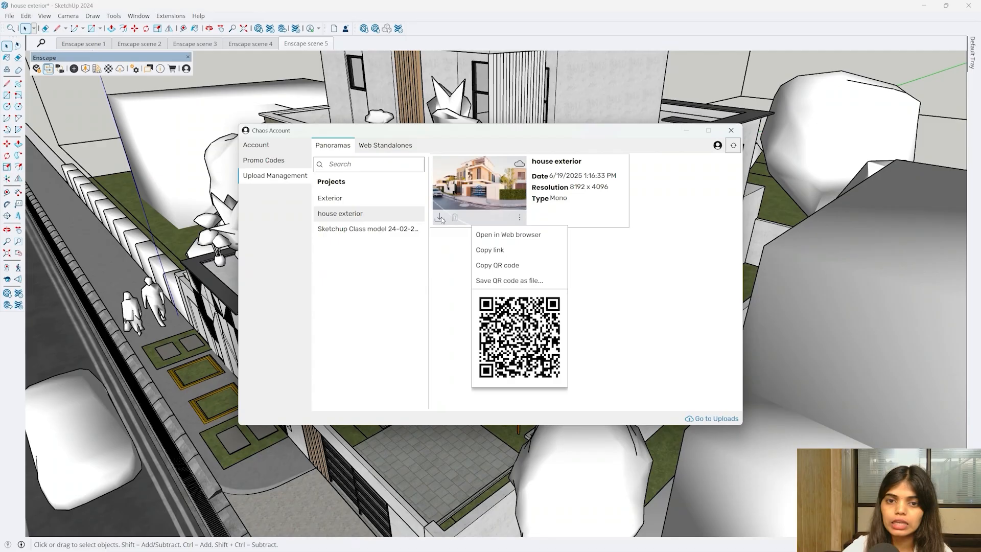
click(441, 217)
click(441, 215)
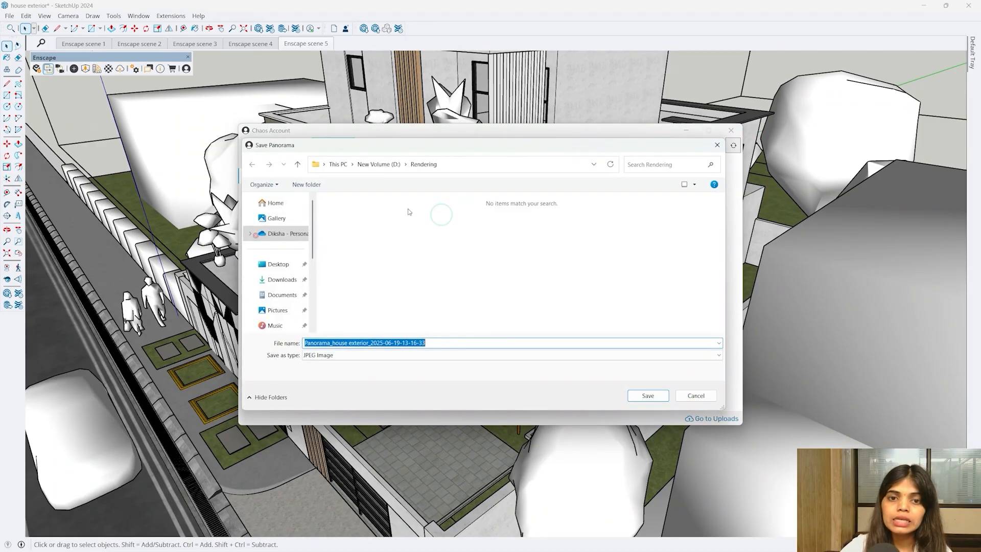
text(Panor)
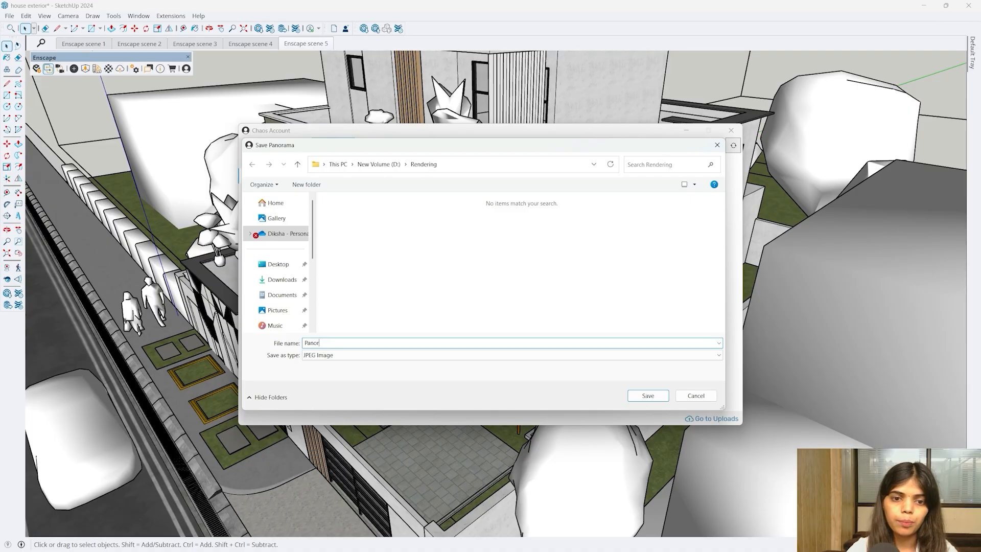
text(am)
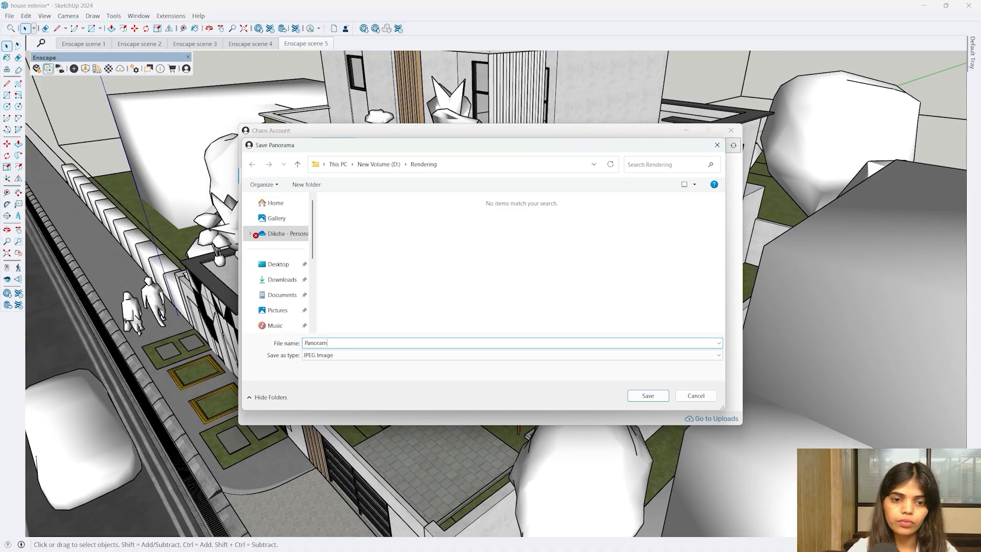
text(a)
key(Return)
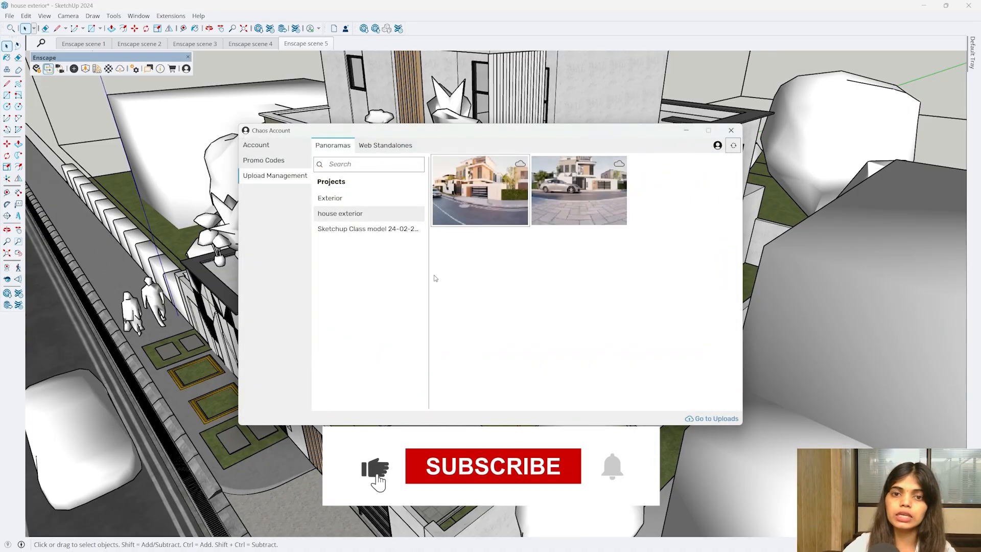
key(super)
- Open Panorama from the Rendering folder in Photos, then minimize Photos
mouse_move(523, 540)
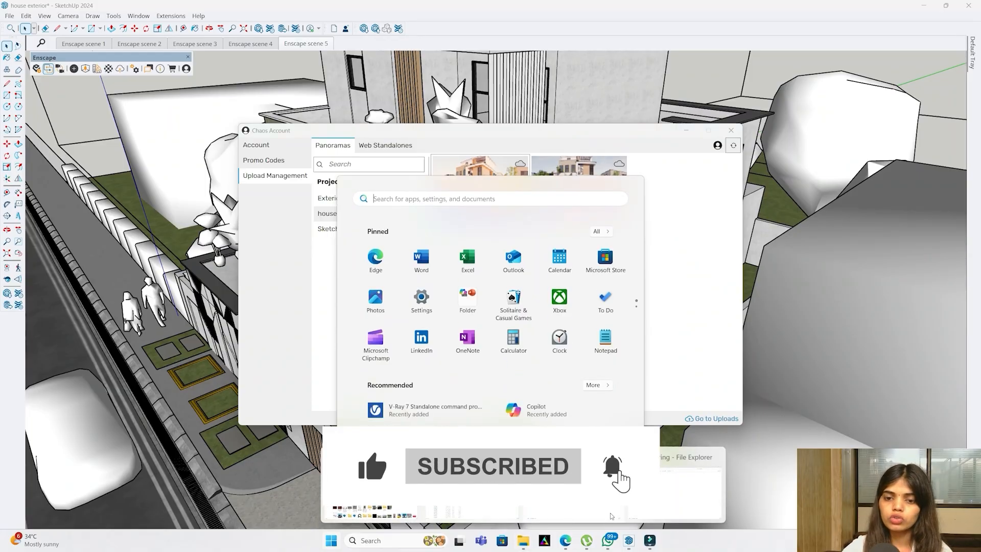
click(611, 516)
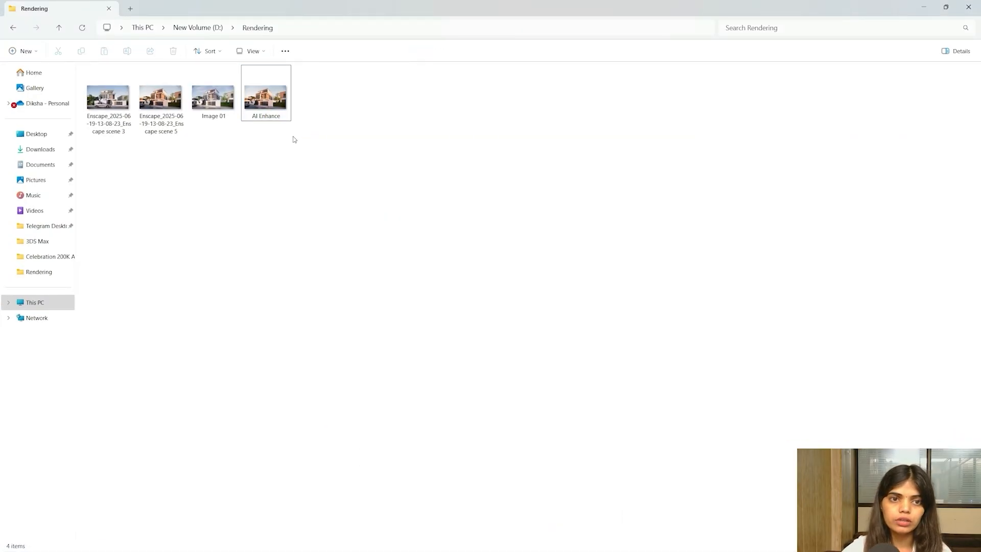
double_click(342, 99)
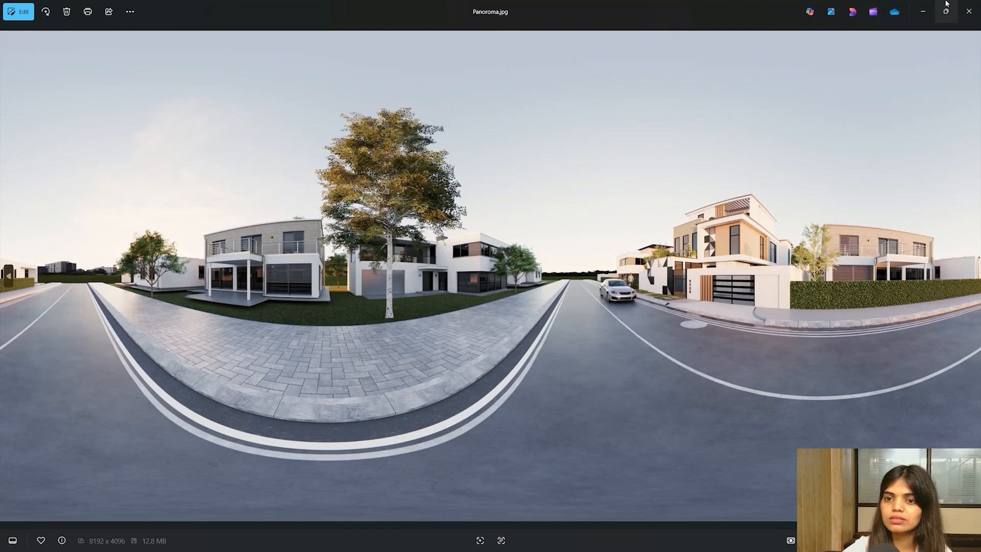
click(922, 6)
key(super)
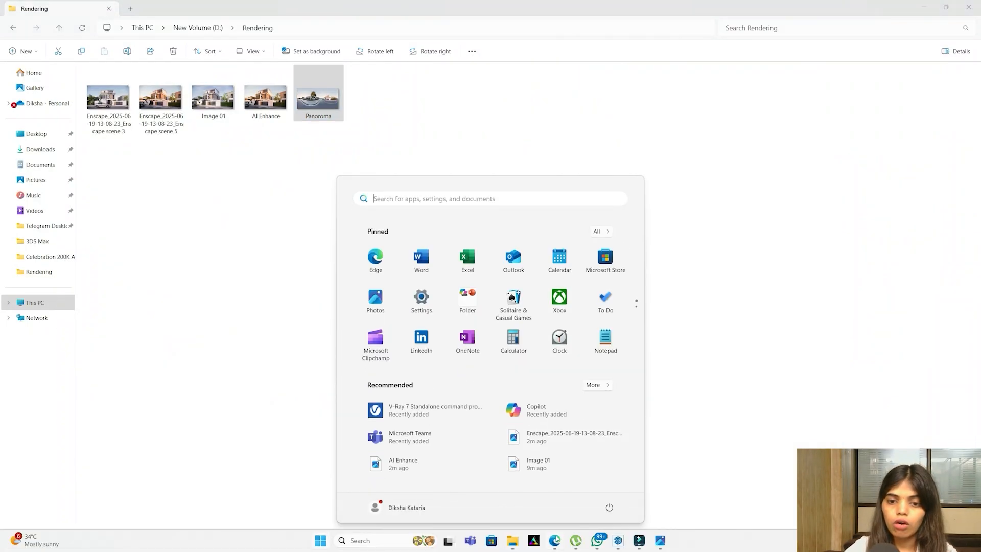
- Load the copied Chaos panorama link in a new Edge tab
mouse_move(555, 540)
click(549, 502)
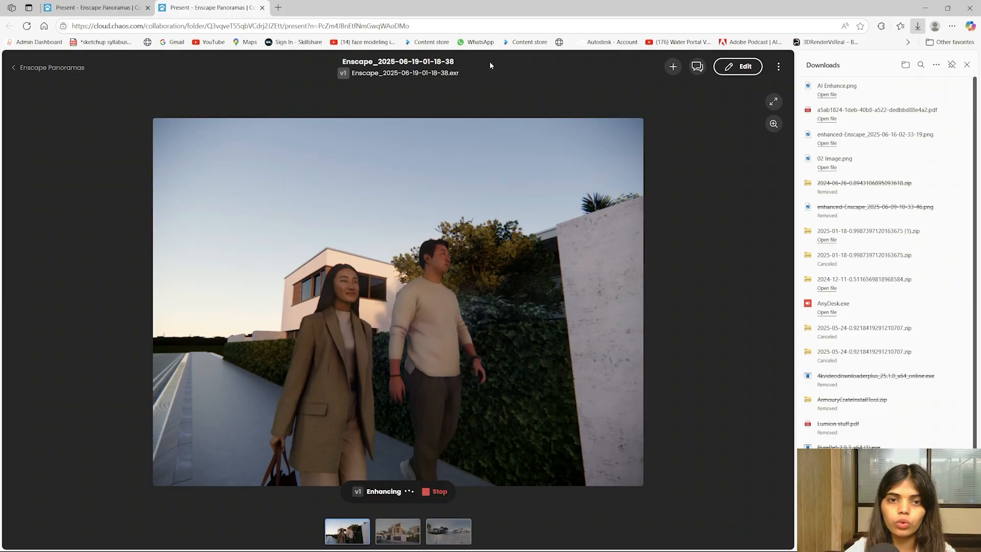
click(278, 7)
key(ctrl+v)
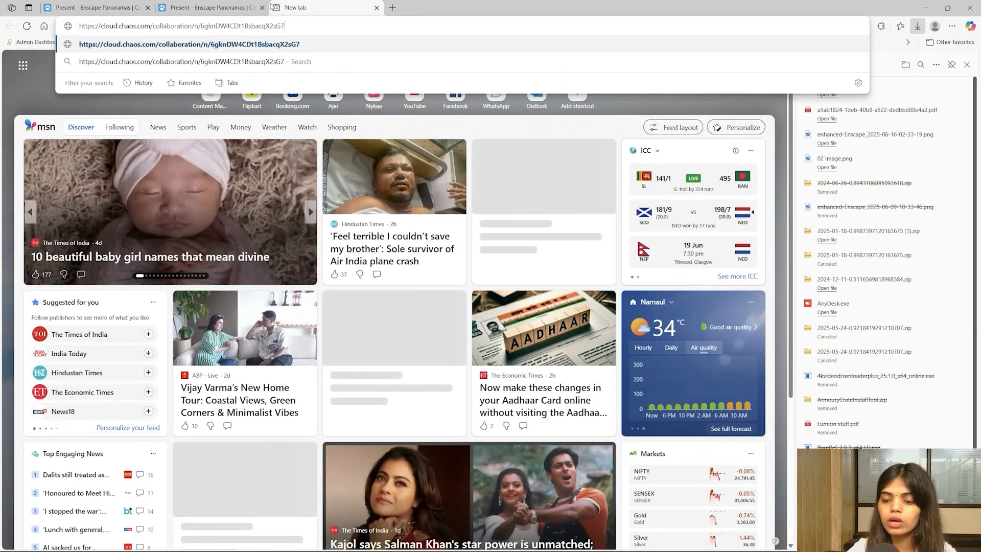
key(Return)
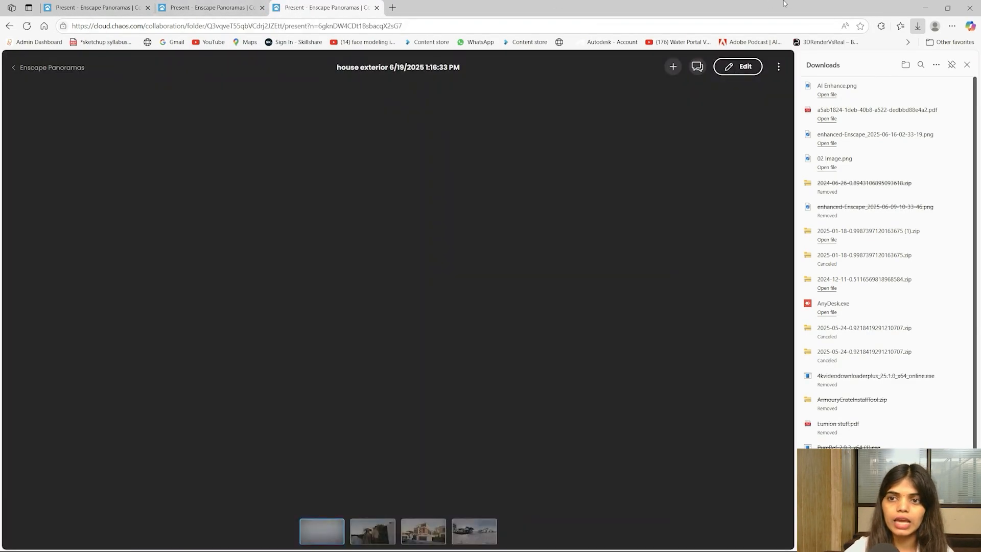
- Drag the street panorama up across the house toward the sky, then minimize the browser
click(966, 65)
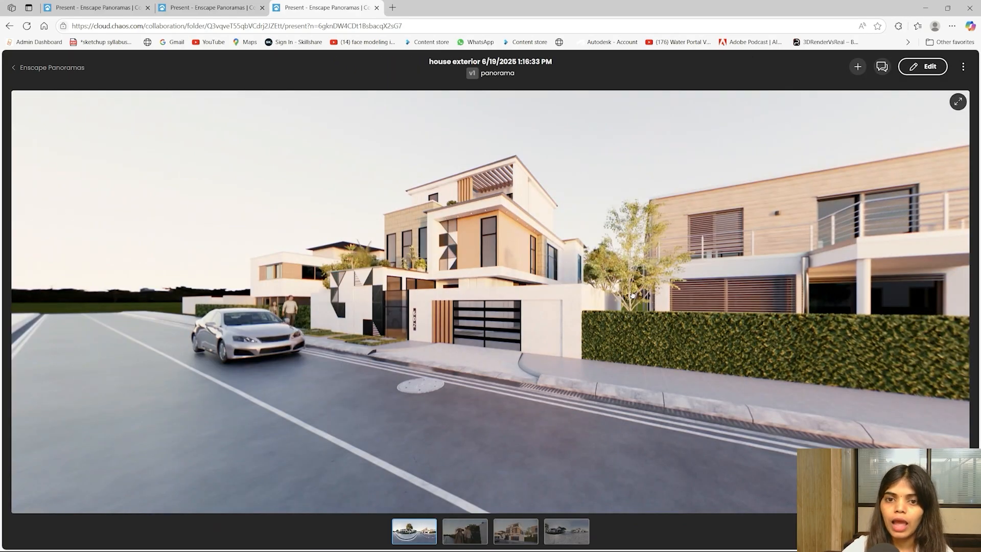
drag(632, 295, 543, 153)
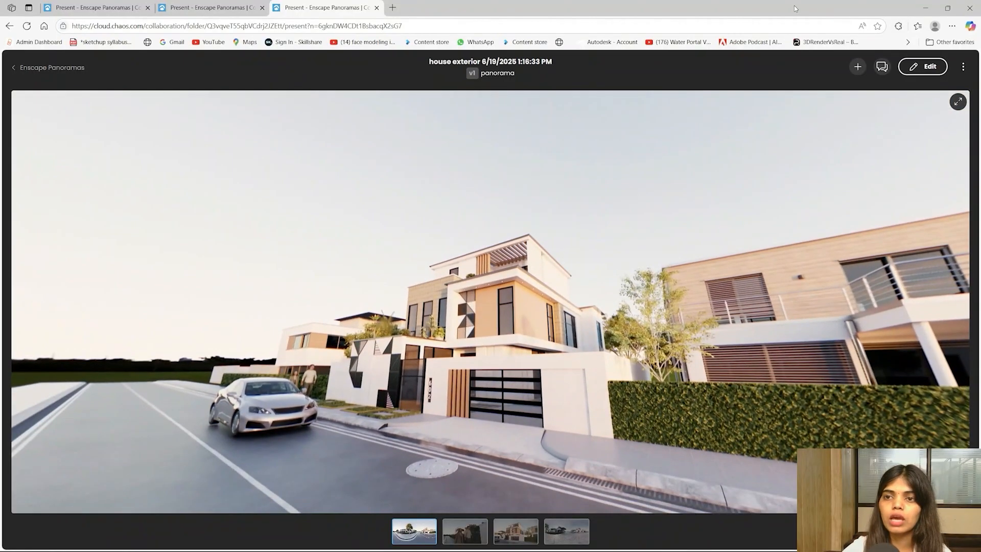
click(924, 9)
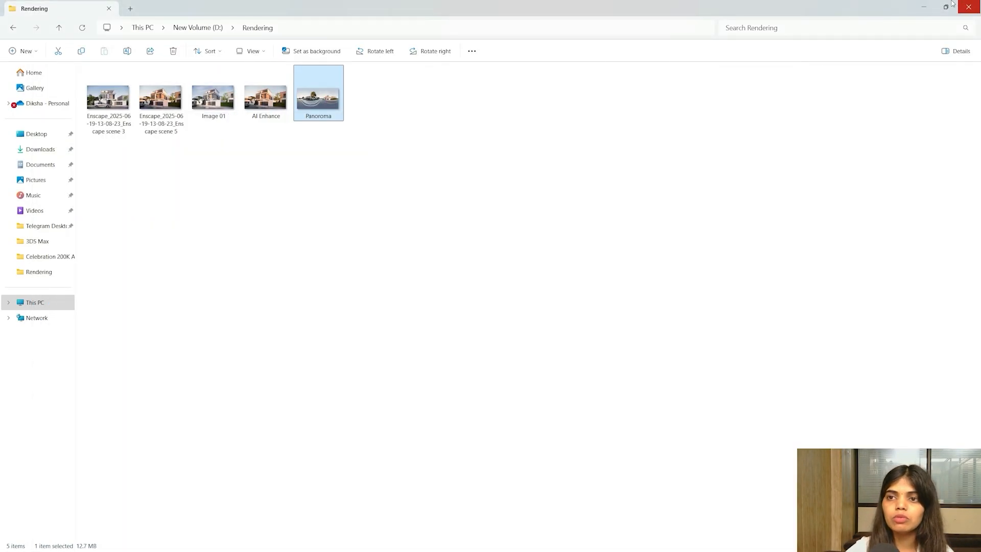
click(923, 7)
- View the panorama thumbnail's QR code and sharing menu, then close the Chaos Account window
click(520, 218)
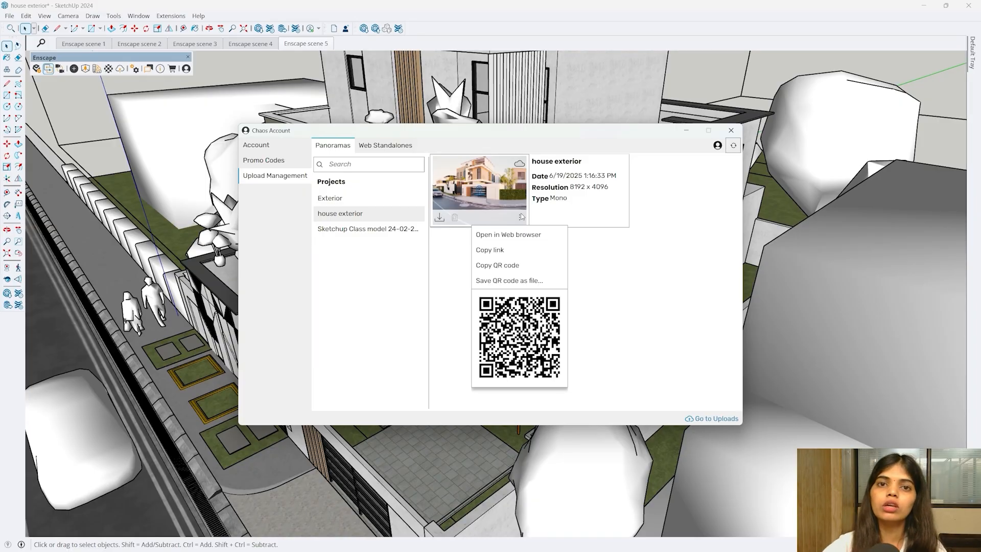
click(582, 335)
click(735, 131)
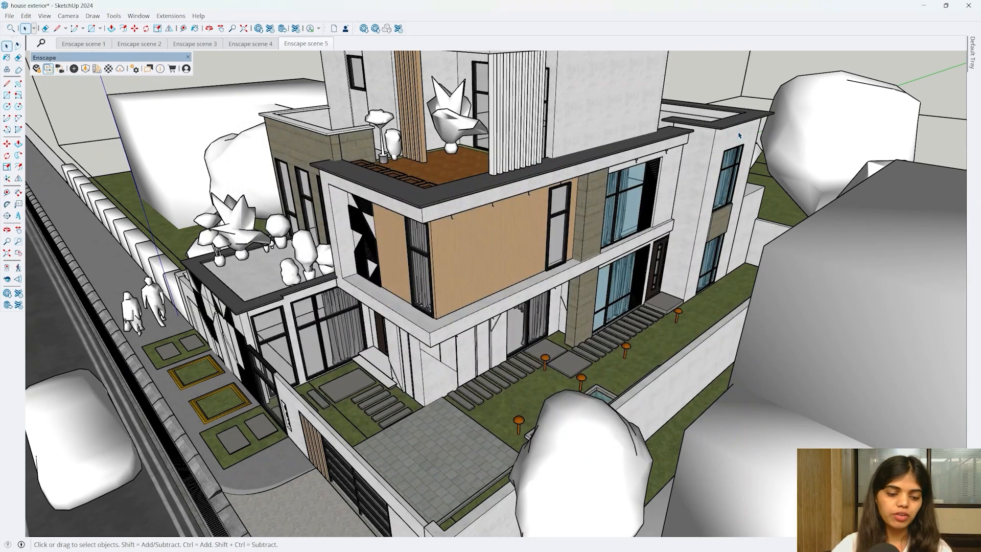
click(320, 540)
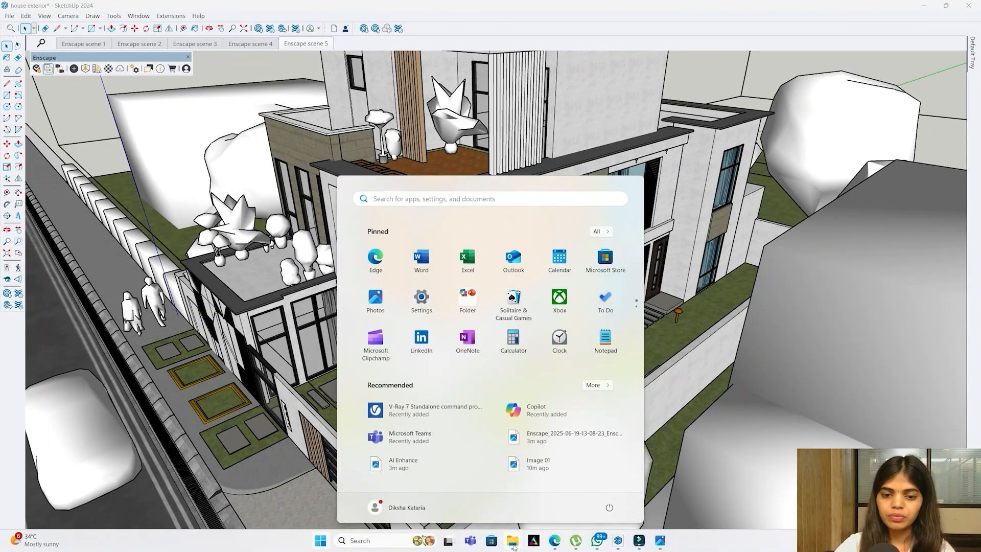
- Download the enhanced v2 walking-couple image as AI Enhance 02.png into the Rendering folder
click(558, 545)
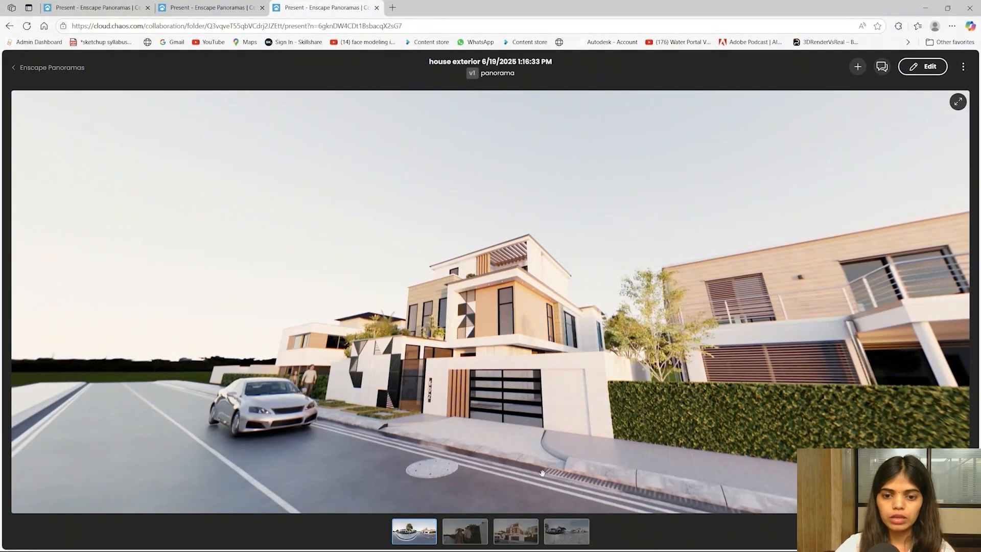
click(208, 4)
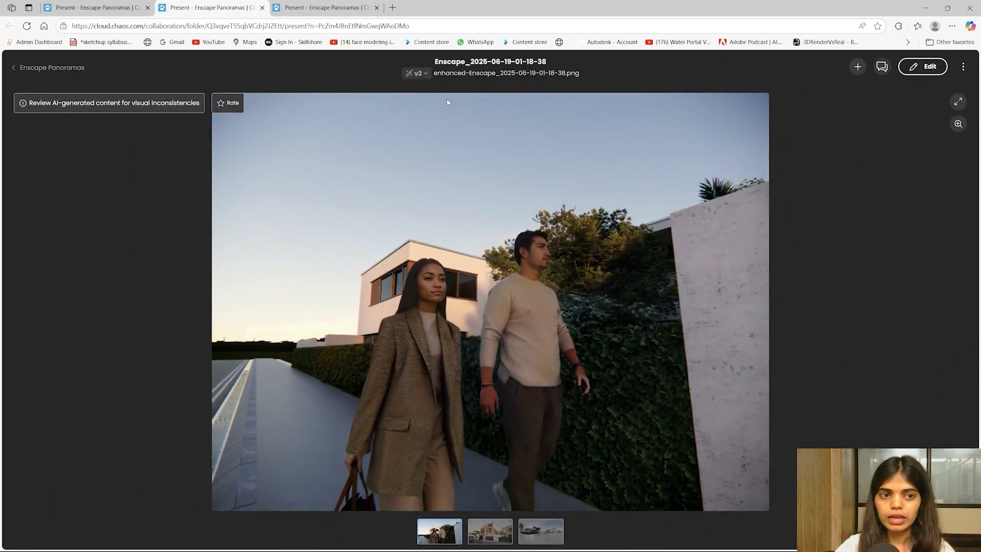
click(962, 66)
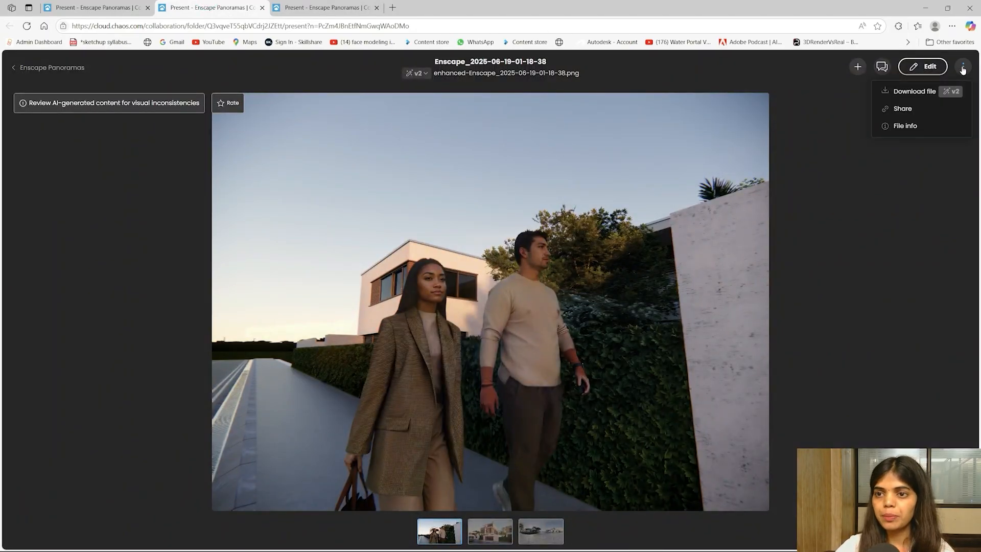
click(916, 91)
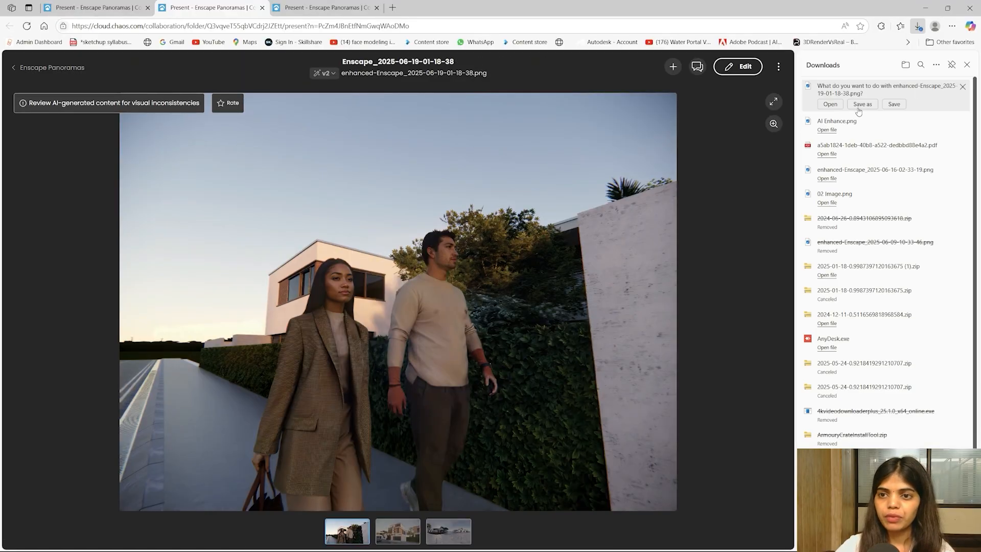
click(861, 104)
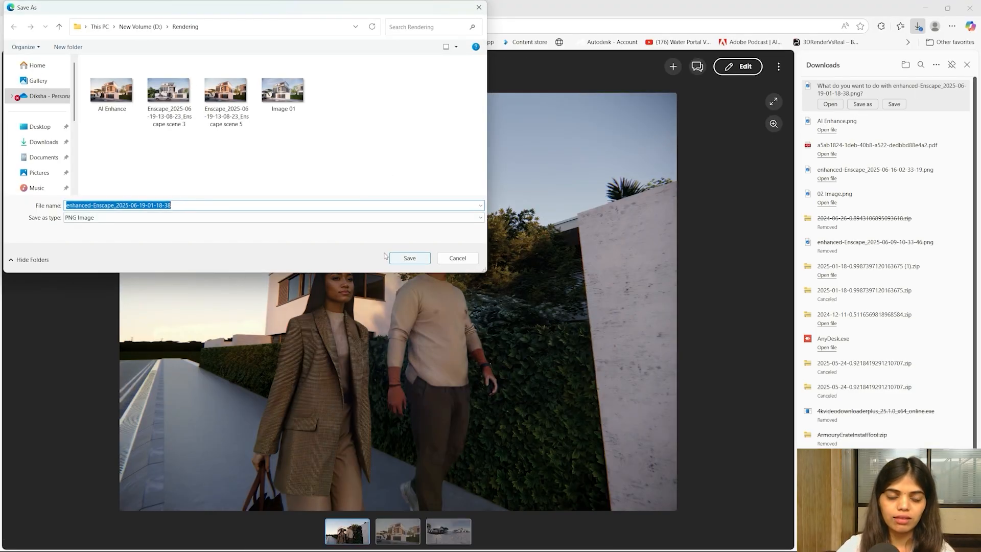
text(AI)
key(Down)
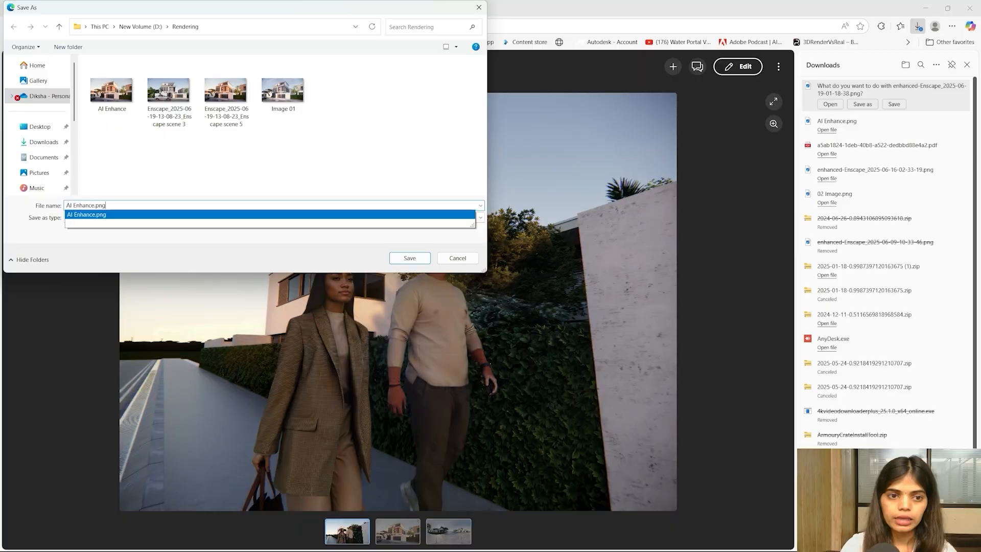
key(BackSpace)
key(BackSpace)
key(BackSpace)
text(02)
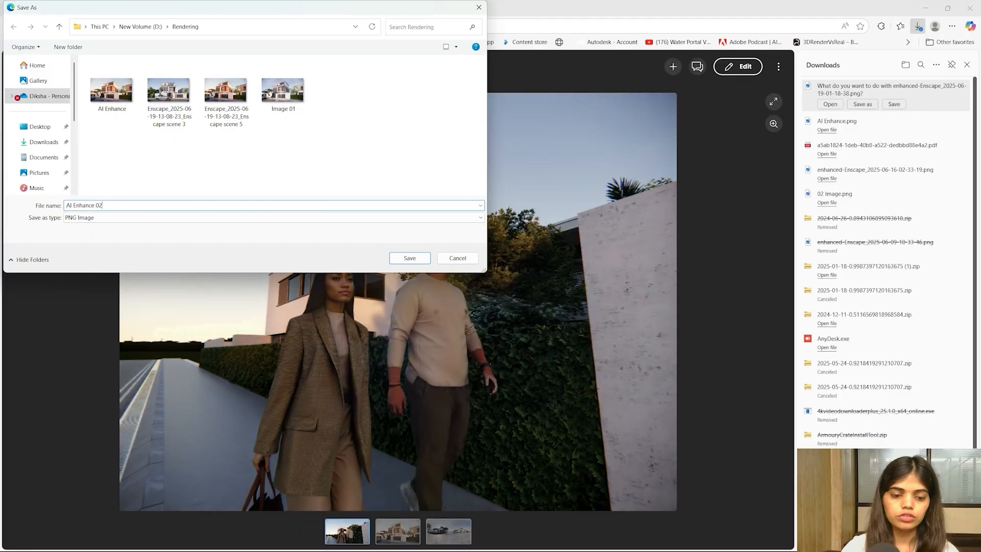
click(409, 257)
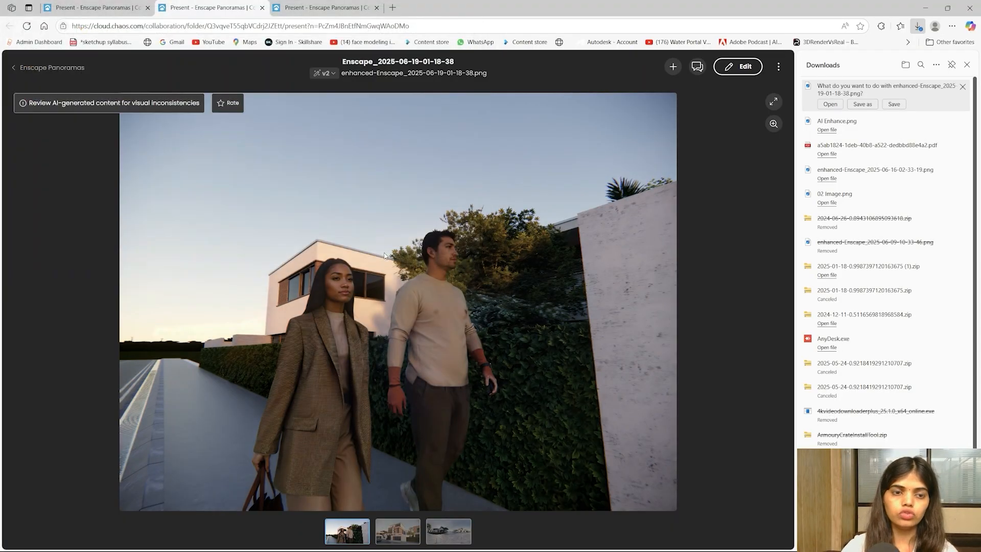
click(924, 7)
- Open AI Enhance 02.png from the Rendering folder in the Photos viewer
key(super)
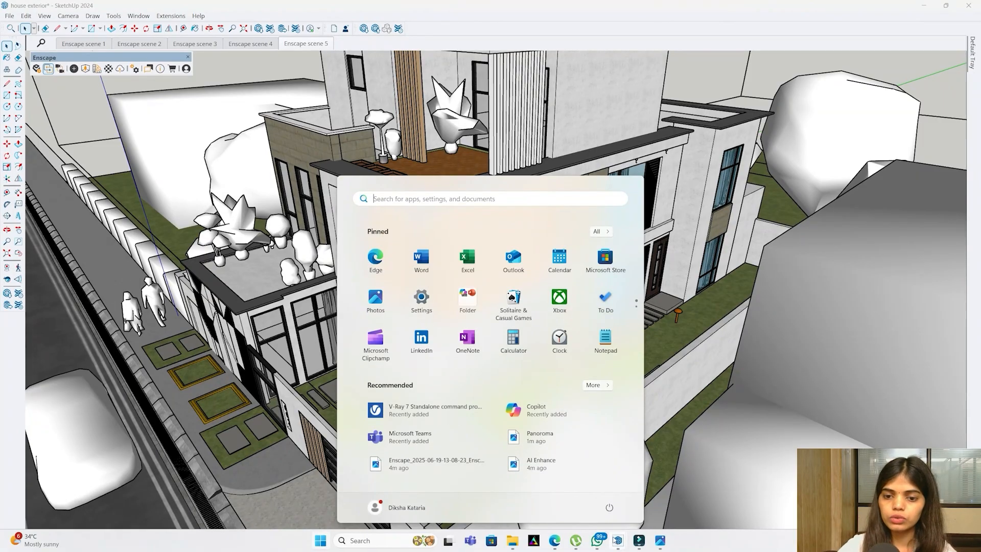
mouse_move(619, 542)
click(658, 485)
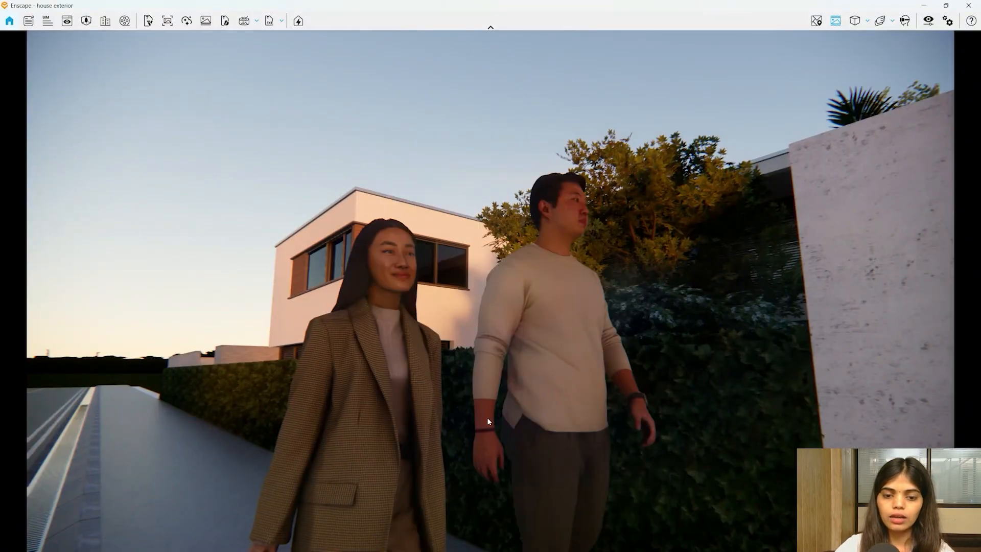
key(super)
key(super)
key(super)
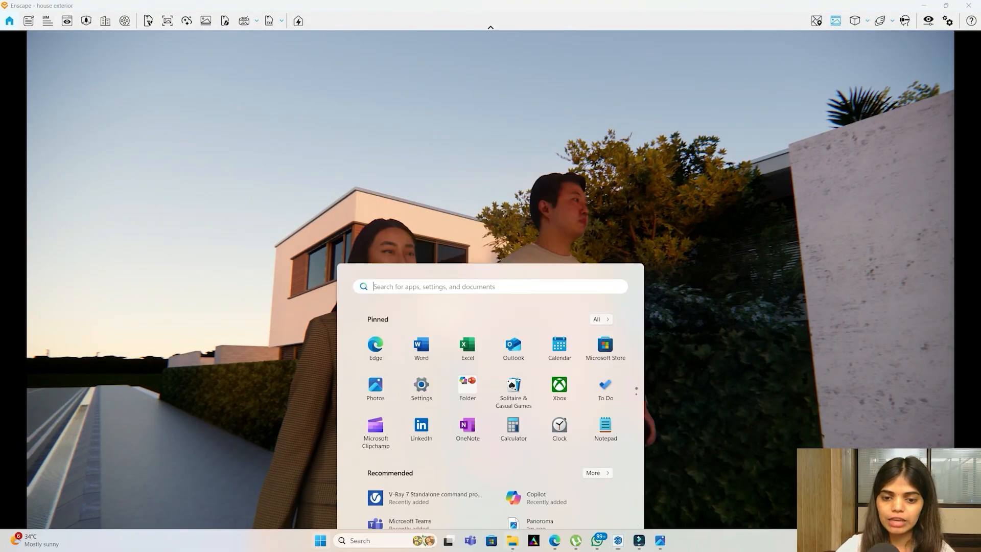
mouse_move(512, 542)
click(624, 485)
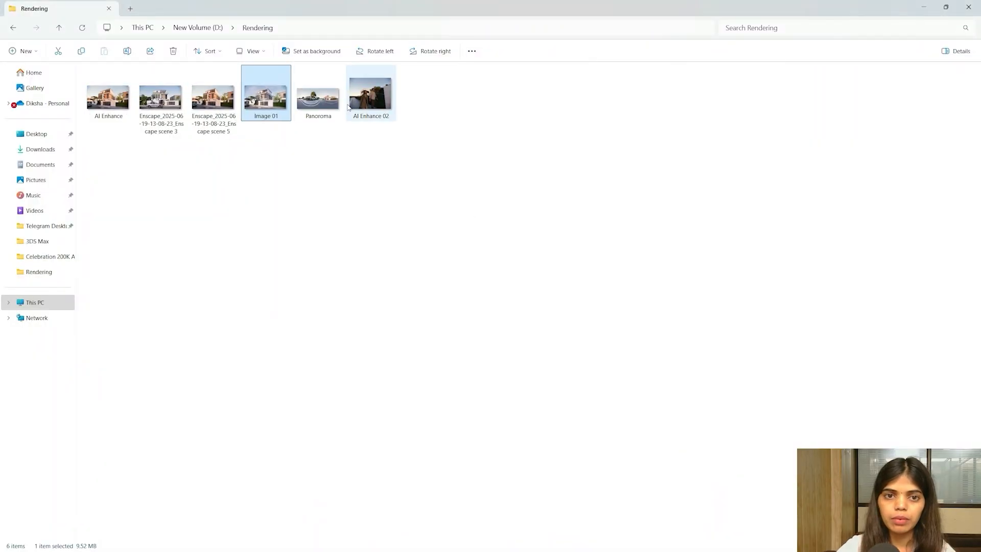
click(372, 101)
double_click(372, 101)
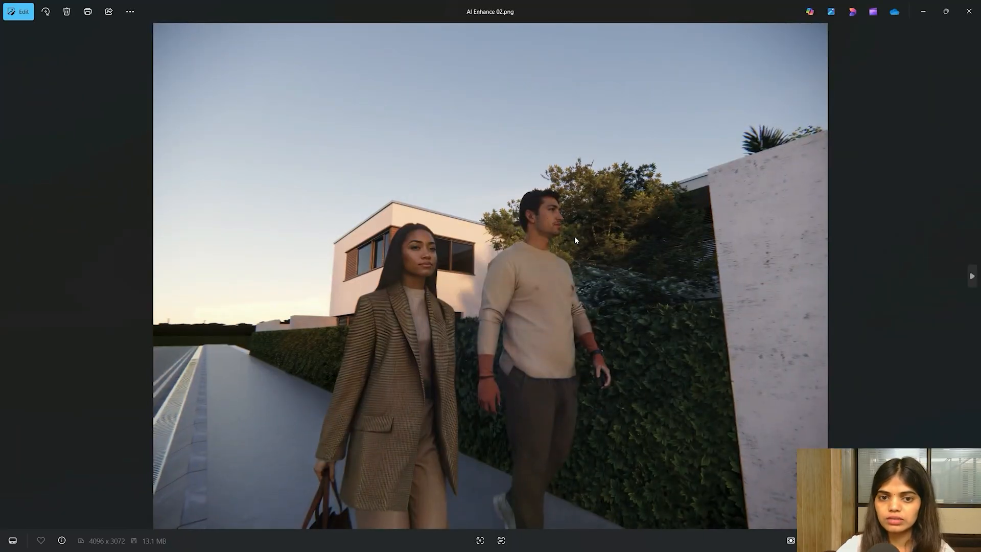
- Shrink and move the Photos window so the enhanced image sits over the Enscape view
key(super)
mouse_move(618, 540)
click(661, 507)
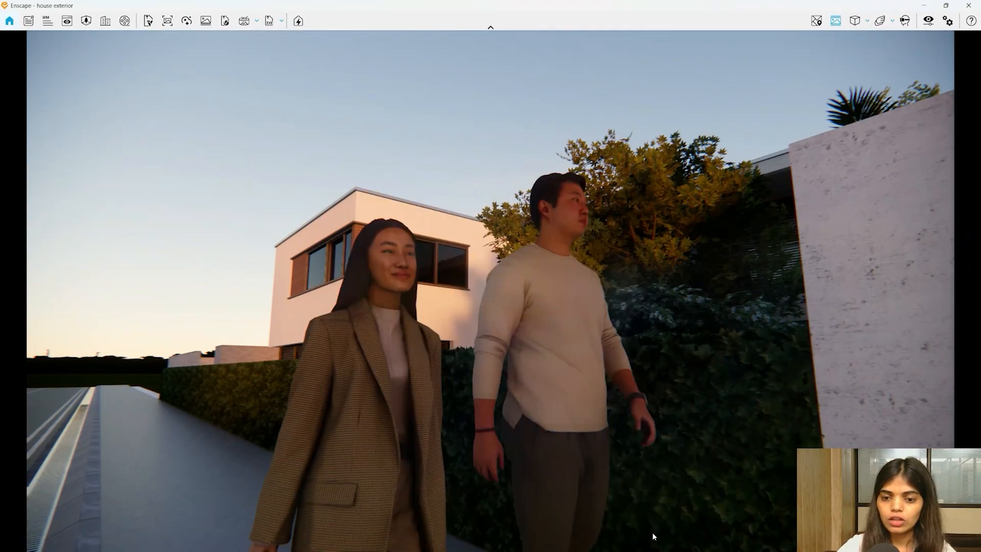
key(super)
mouse_move(658, 540)
click(707, 491)
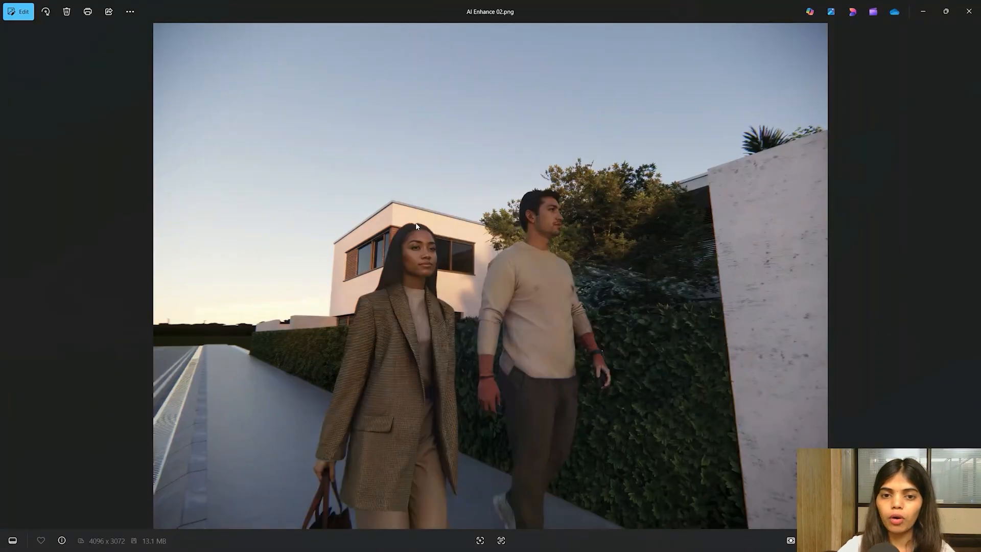
drag(655, 6, 685, 309)
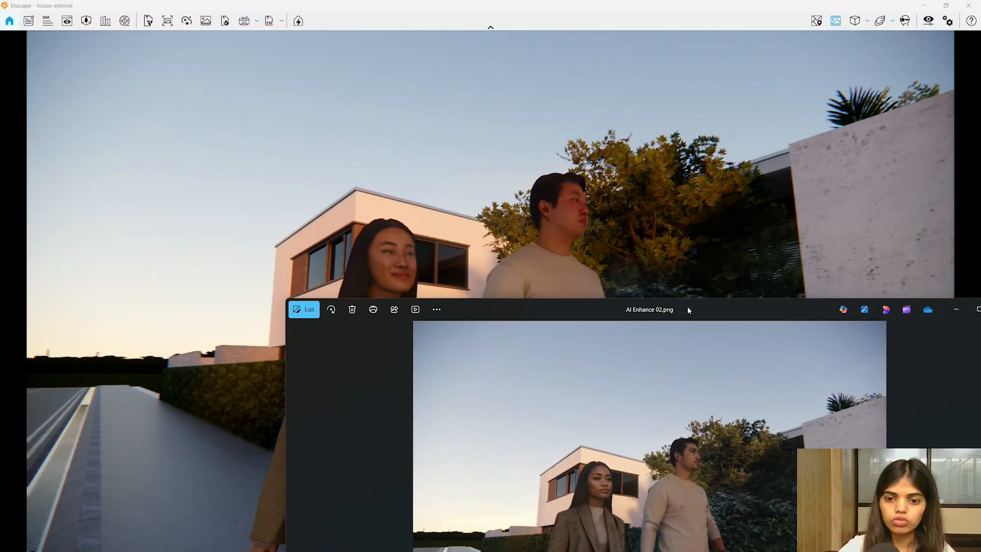
scroll(618, 526, up, 5)
drag(604, 308, 562, 386)
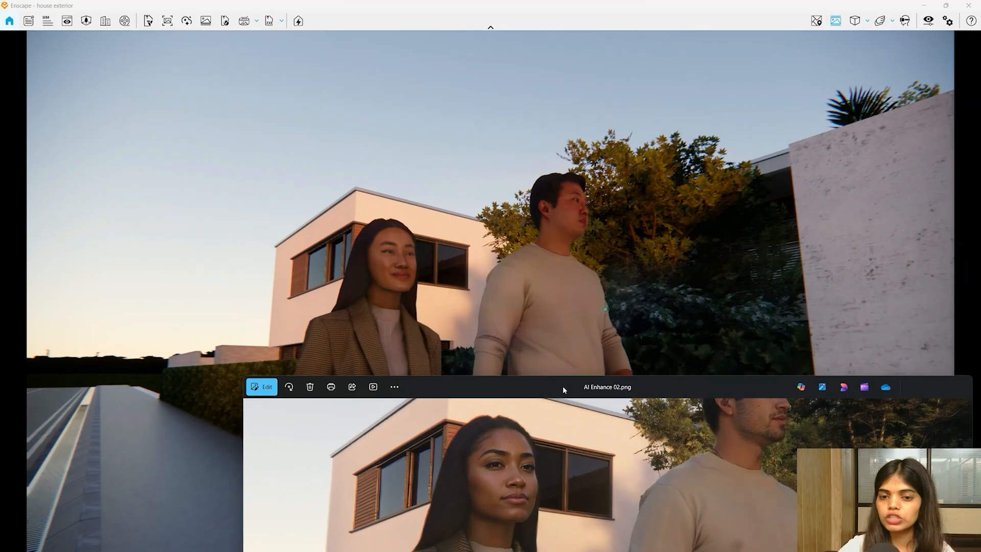
- Zoom and pan onto the man's and woman's faces, then maximize the Photos window
drag(781, 433, 720, 522)
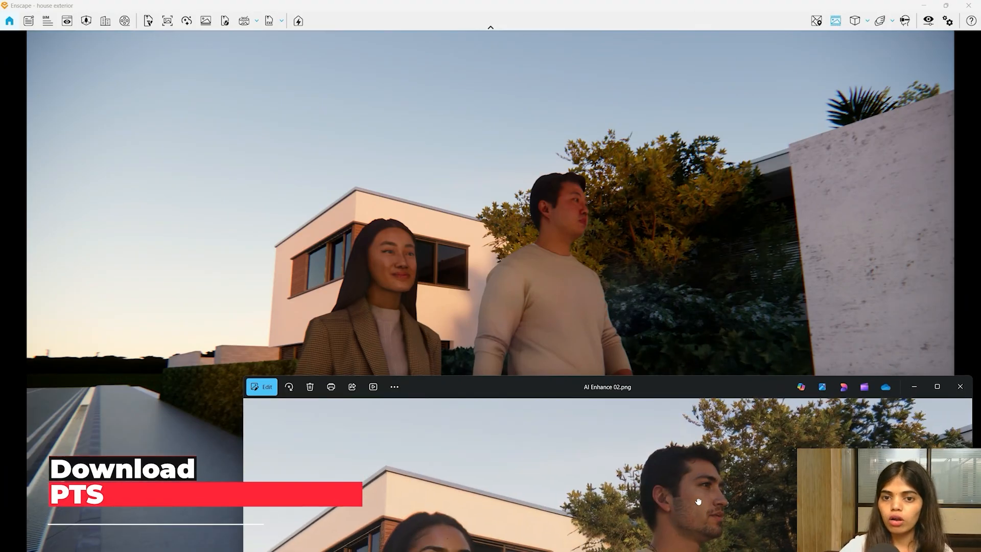
scroll(698, 506, up, 3)
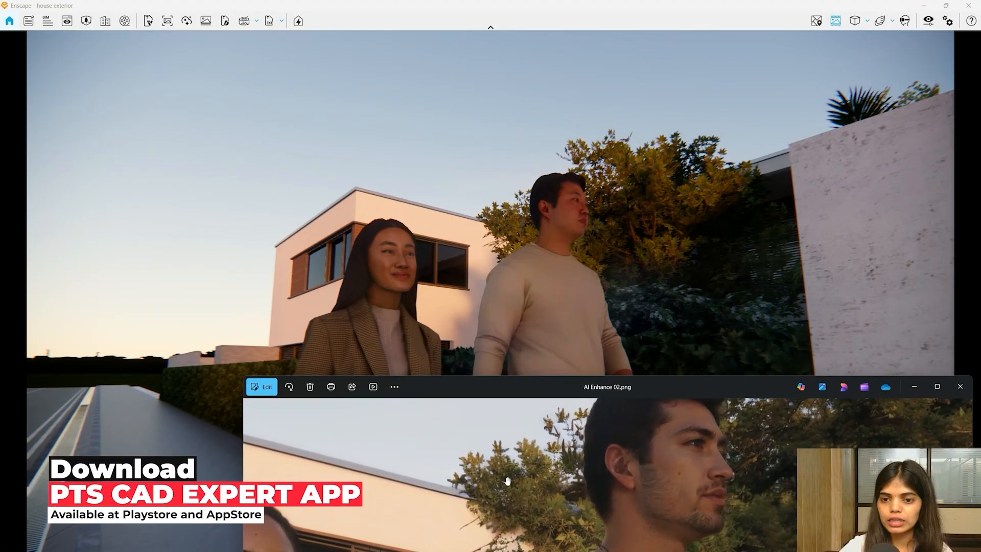
drag(761, 462, 500, 536)
drag(696, 462, 656, 449)
drag(306, 542, 753, 422)
drag(607, 510, 564, 540)
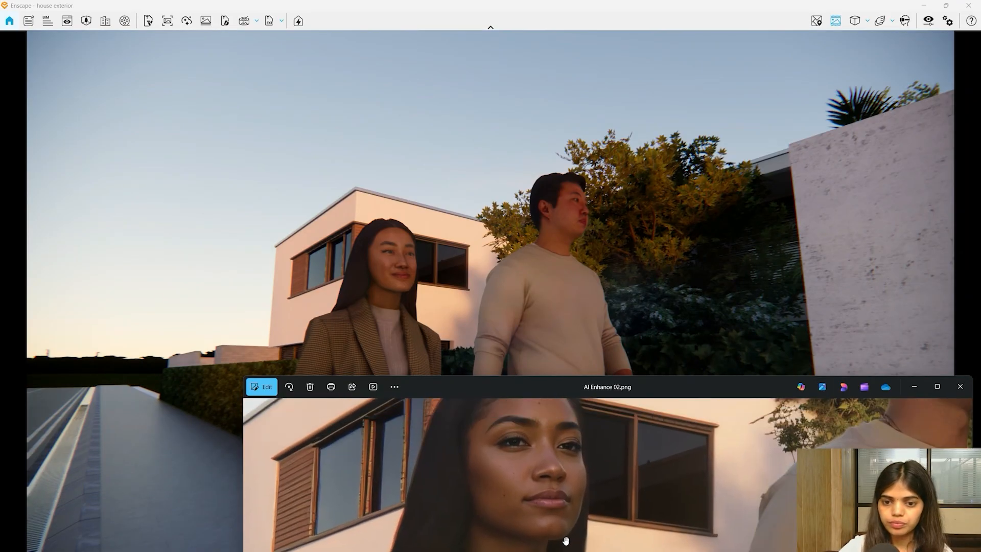
scroll(514, 473, up, 3)
drag(514, 473, 548, 526)
scroll(581, 466, down, 5)
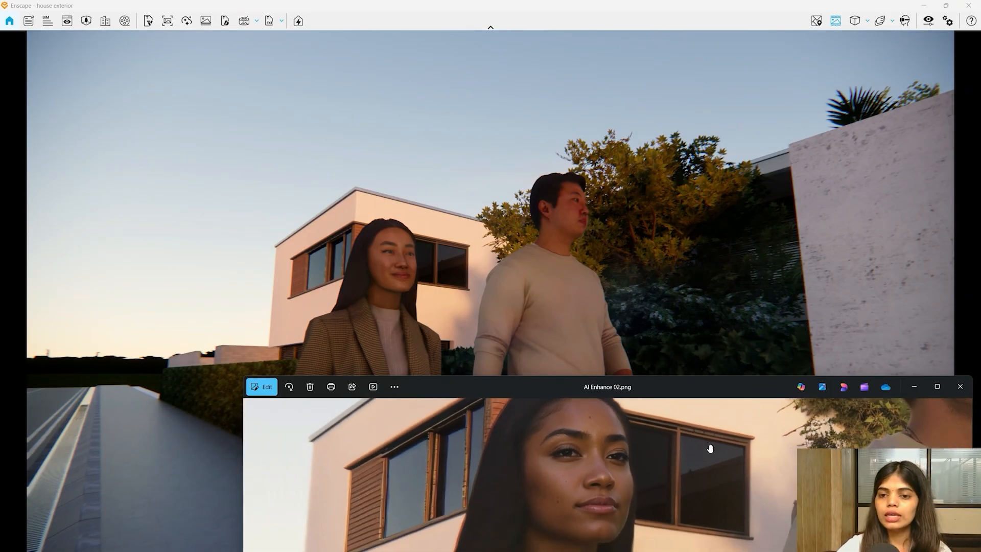
click(937, 386)
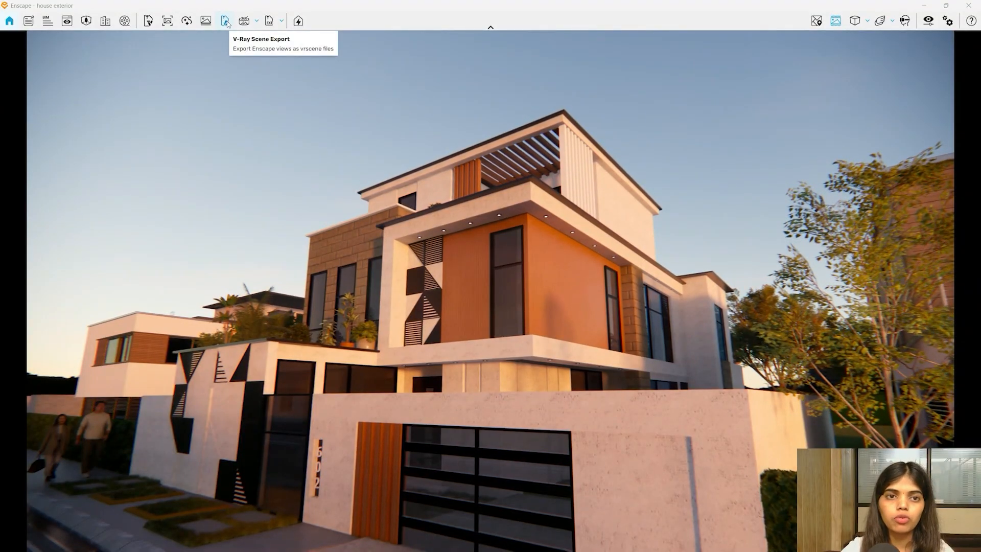
- Launch Veras from the Enscape toolbar for the current house view
click(154, 24)
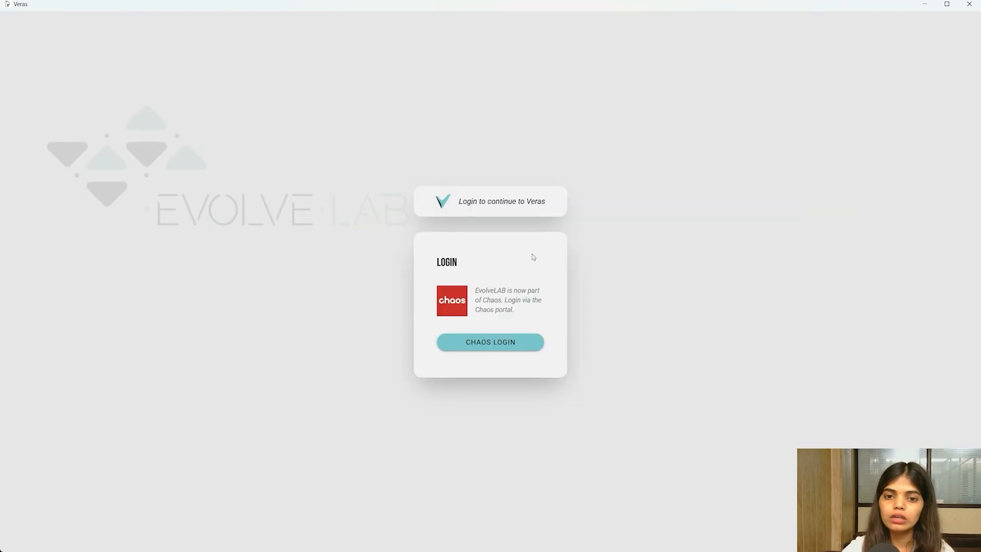
- Choose CHAOS LOGIN and sign in to Veras with Continue with Google
click(511, 347)
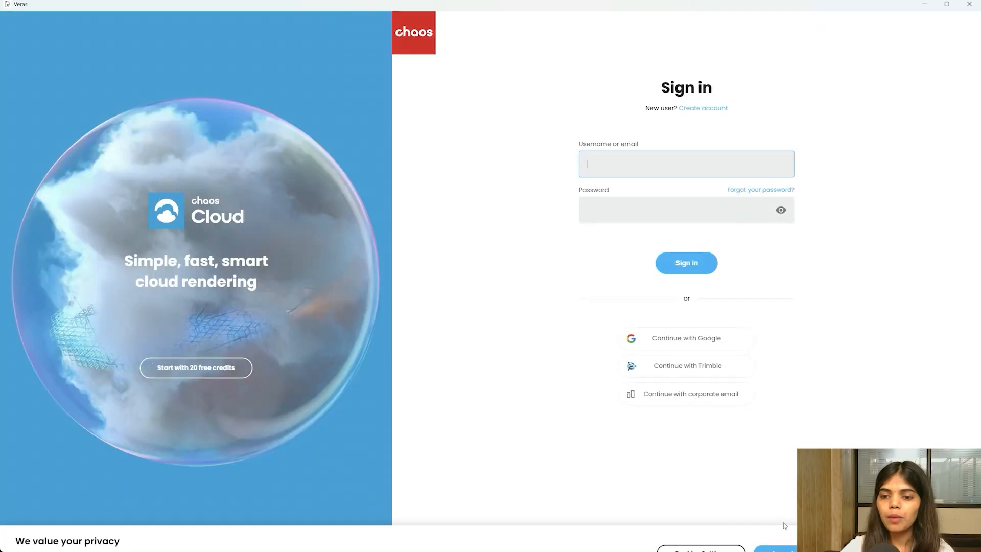
click(705, 345)
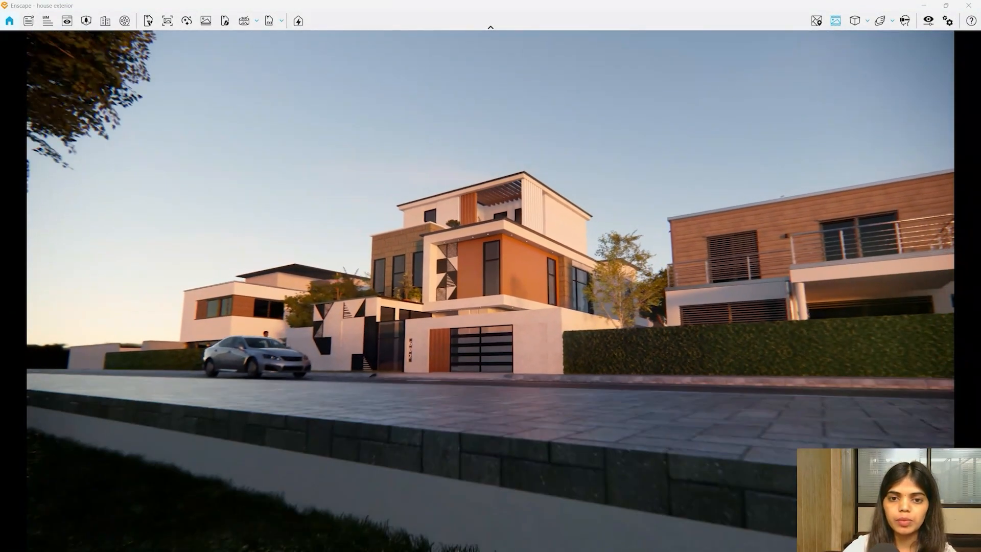
- Switch to the daylight Enscape scene 4 view and set the projection to Two-Point perspective
click(67, 21)
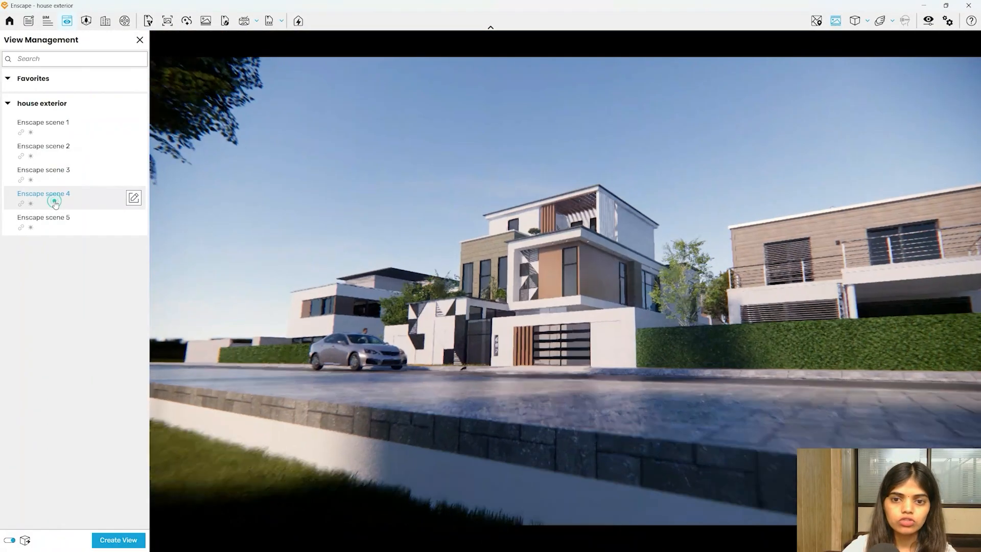
click(54, 205)
click(59, 226)
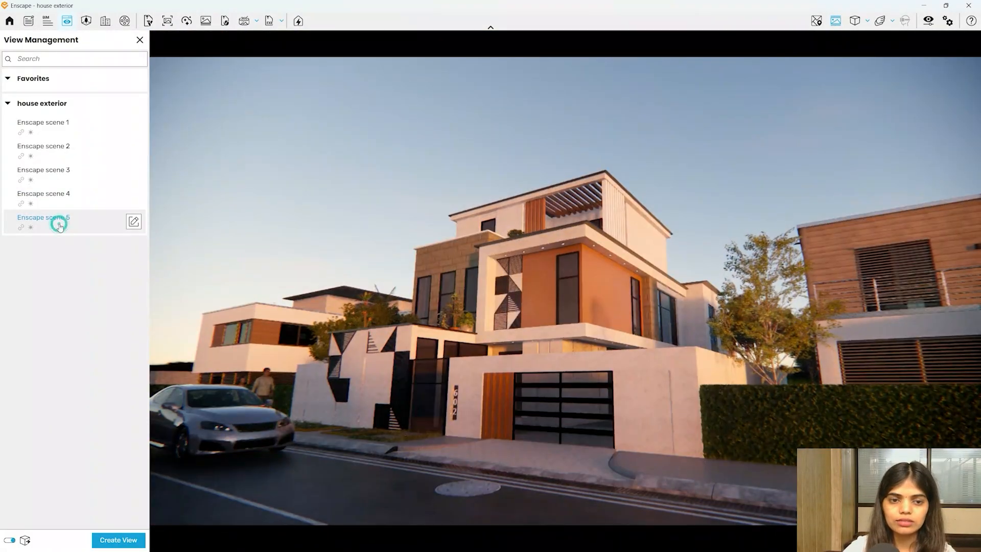
click(72, 194)
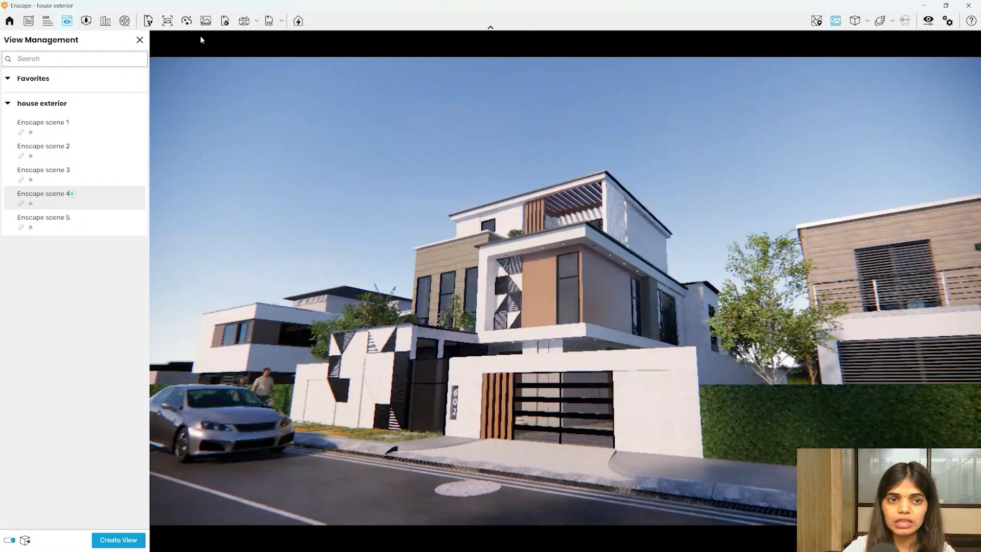
click(140, 40)
click(859, 21)
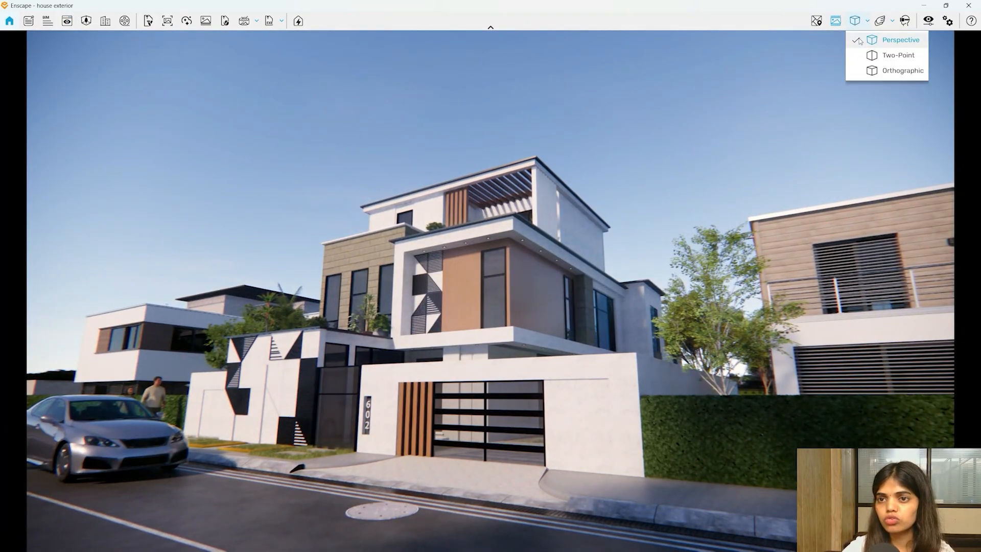
click(888, 55)
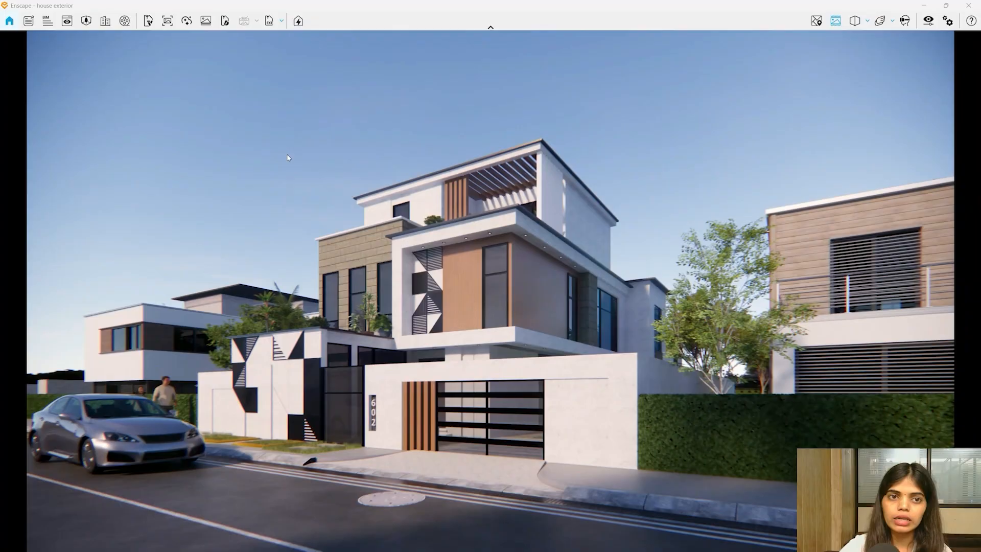
- Relaunch Veras on the two-point view and log in until Veras Presets load
click(148, 21)
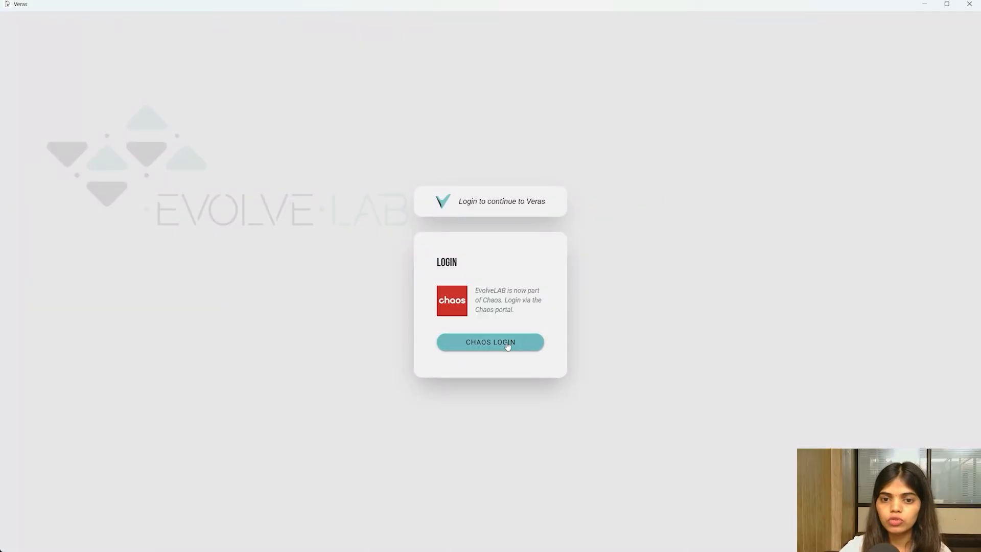
click(513, 341)
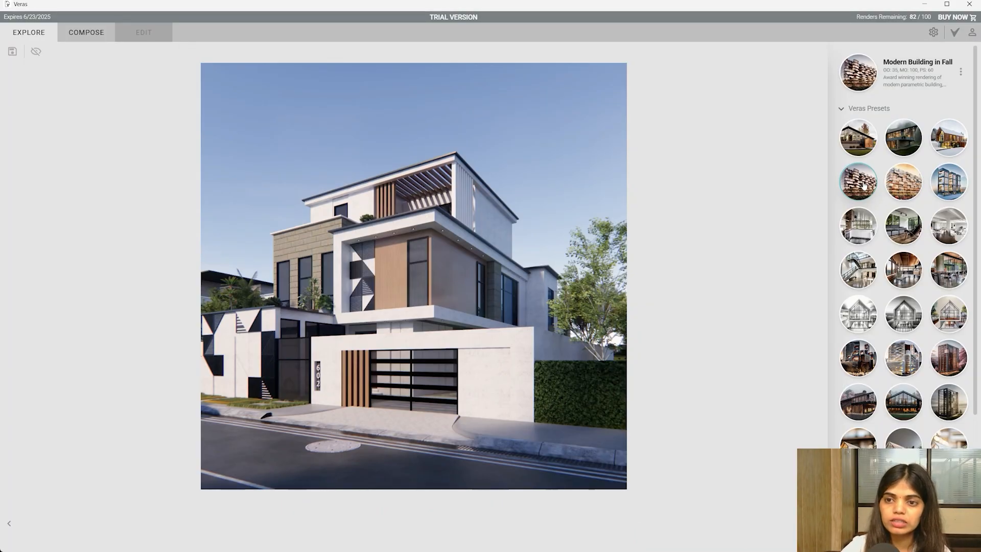
mouse_move(862, 185)
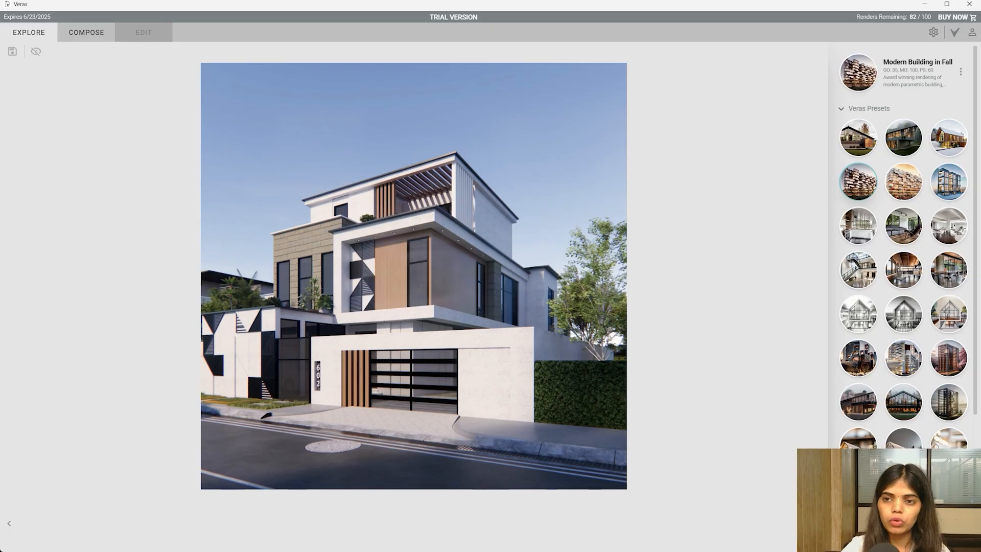
- Render an autumn variation and a Timber Autumn Sharp variation of the house, then close Veras
click(87, 32)
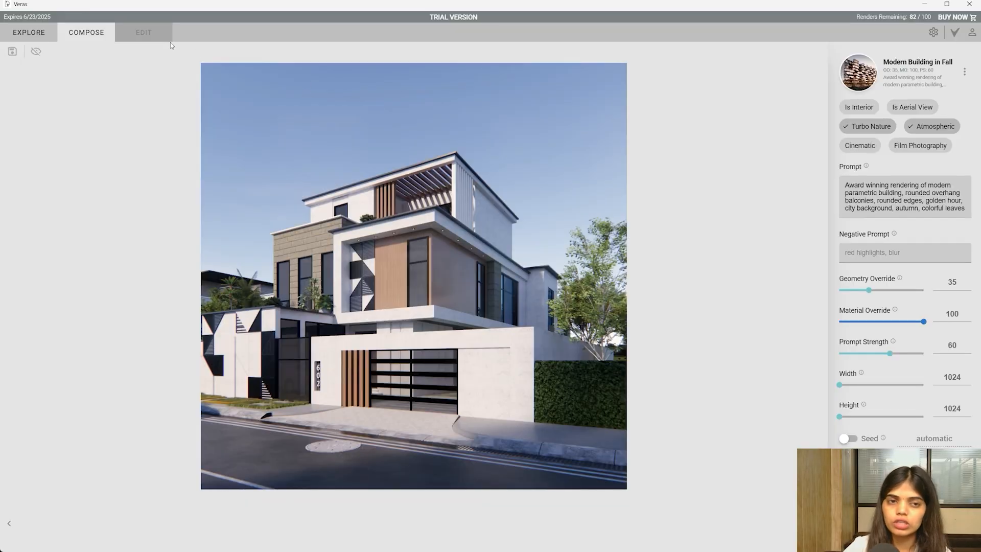
click(39, 37)
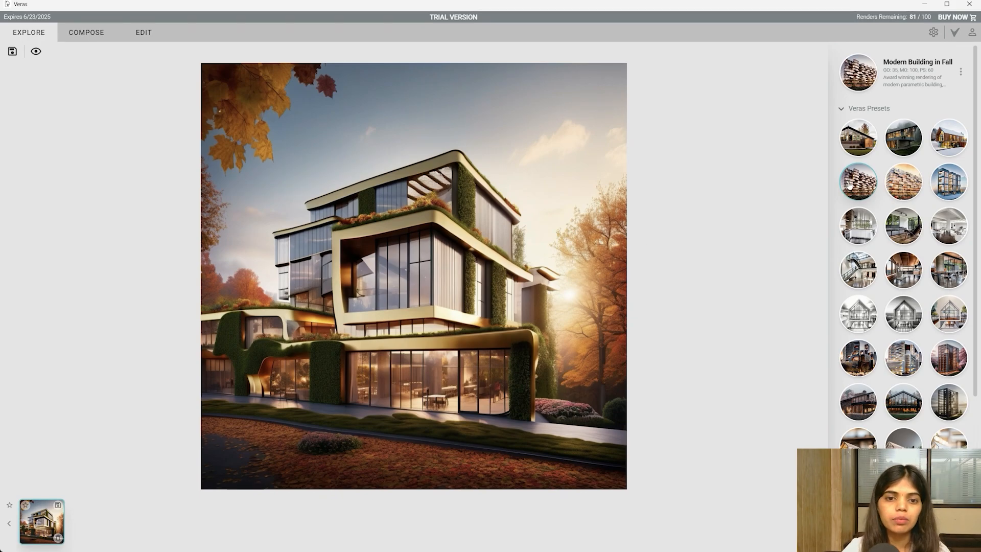
click(915, 404)
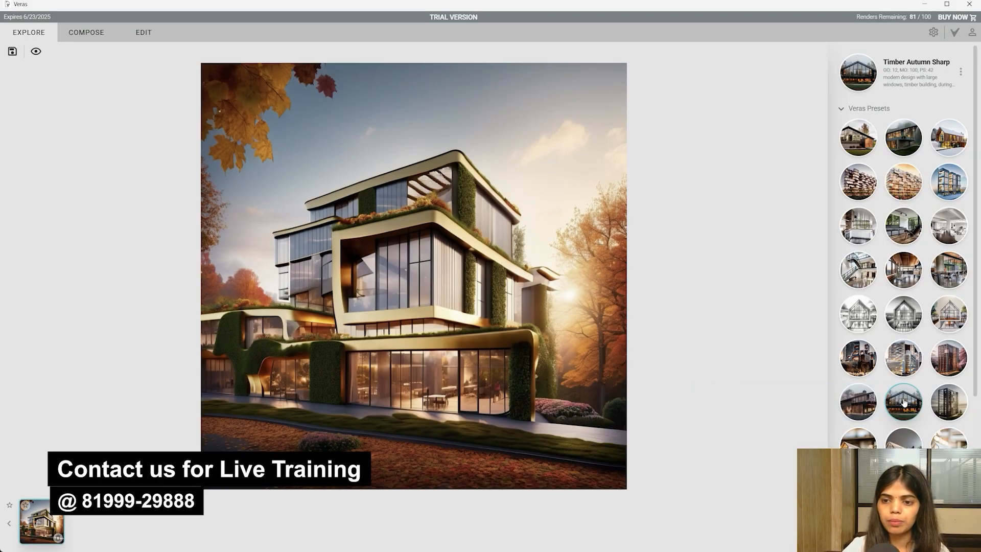
mouse_move(903, 403)
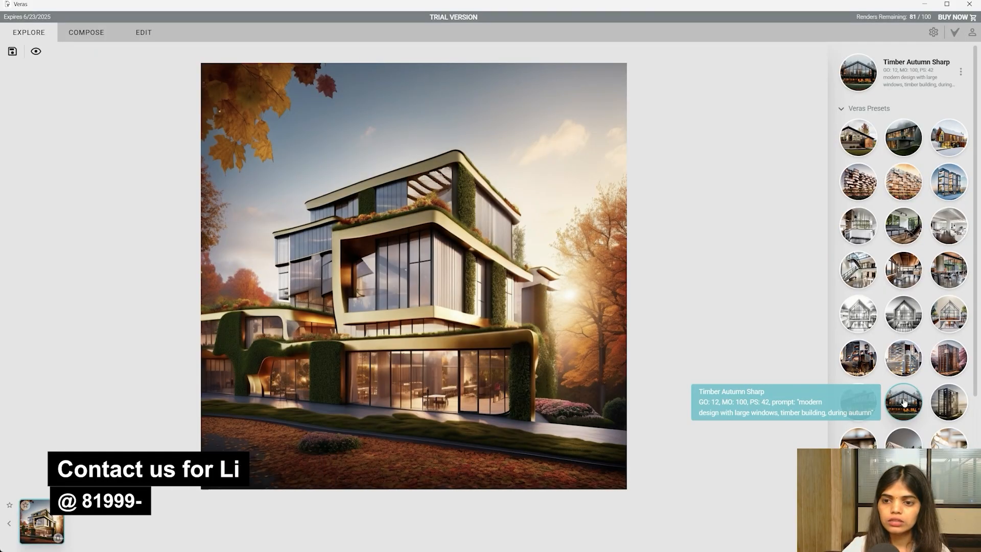
click(768, 320)
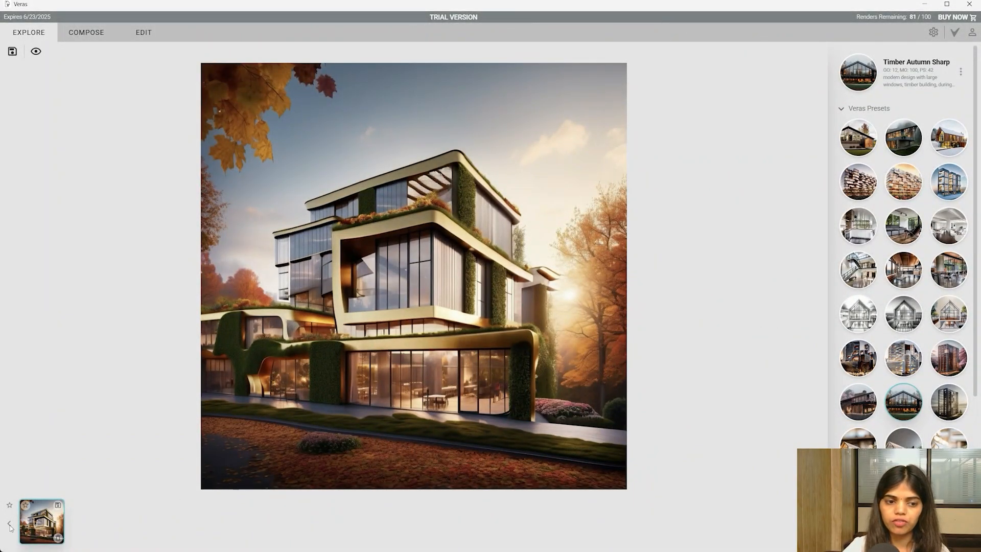
click(914, 392)
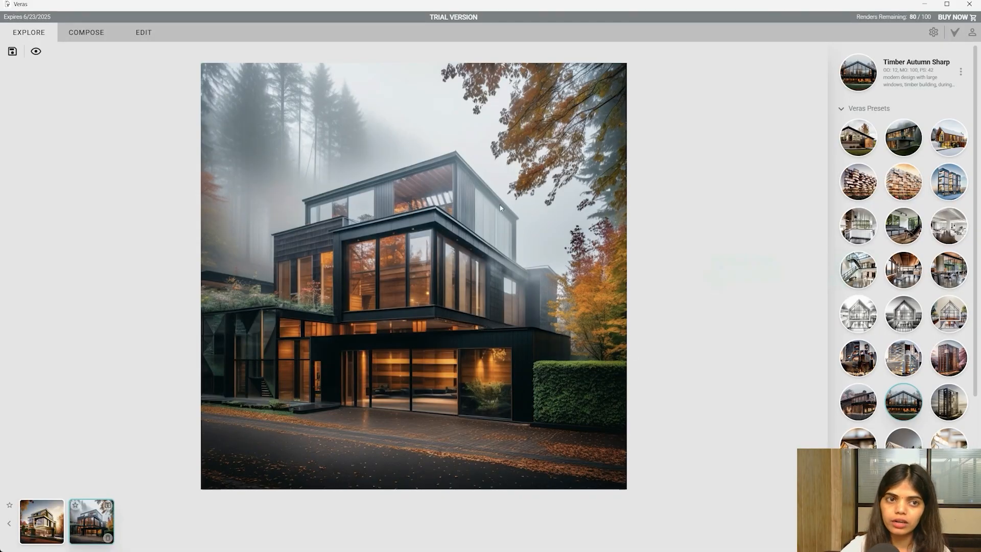
click(969, 5)
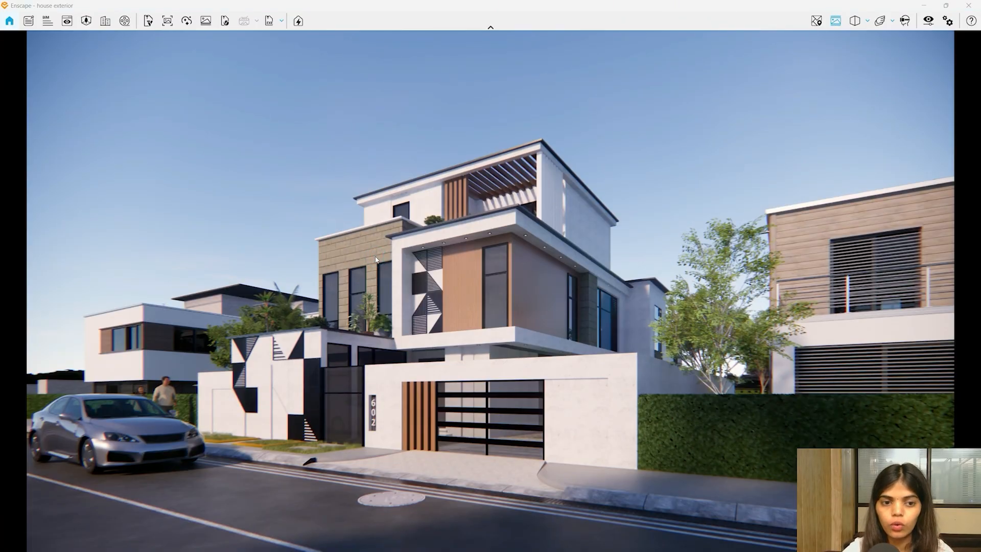
- Open the Video Editor with K and turn off Show Gridlines
key(k)
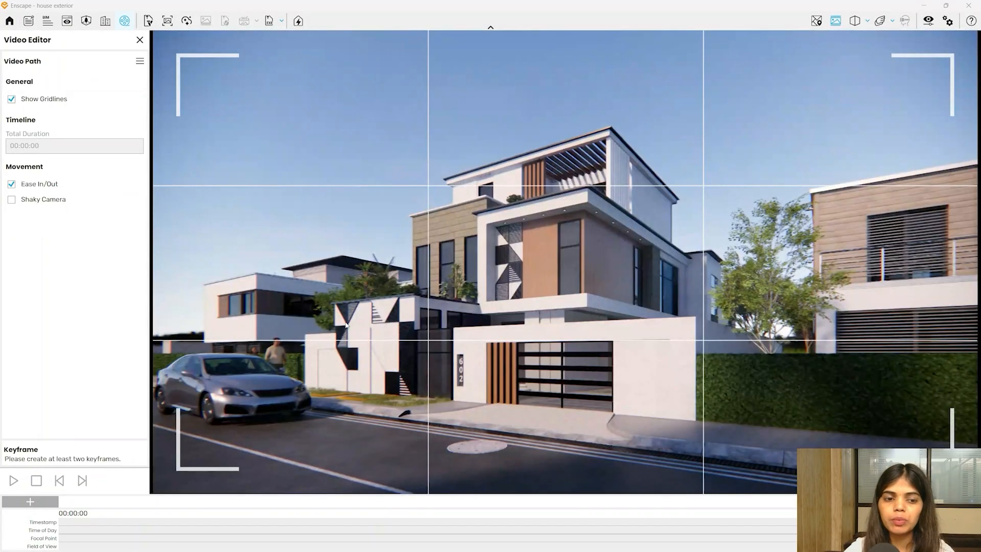
click(12, 100)
click(12, 100)
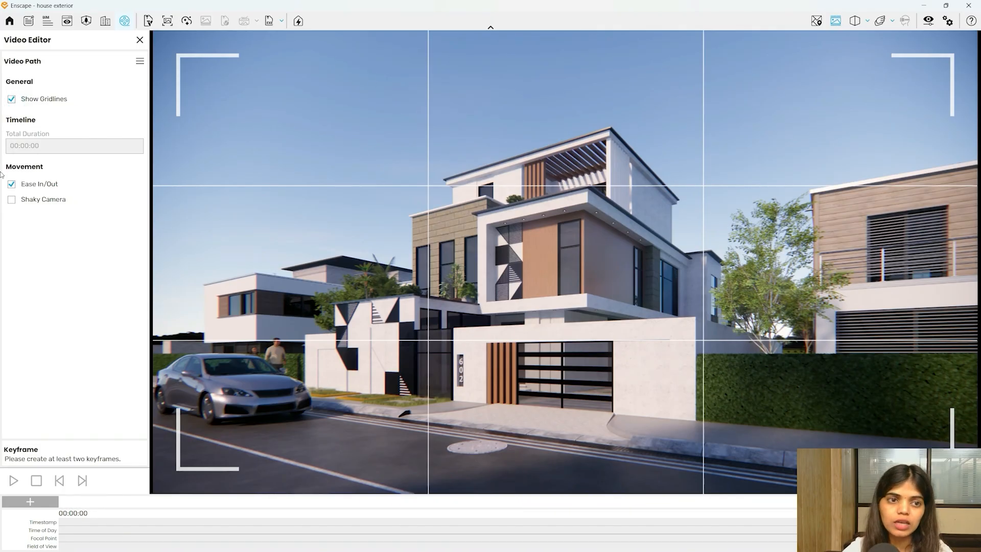
click(11, 100)
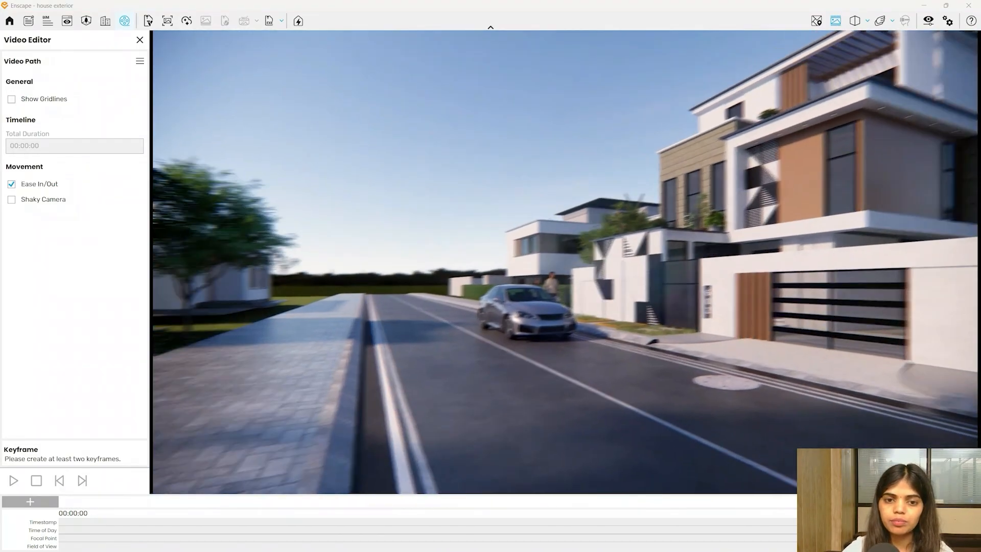
- Frame a ground-level street view of the house and add the first keyframe
key(w)
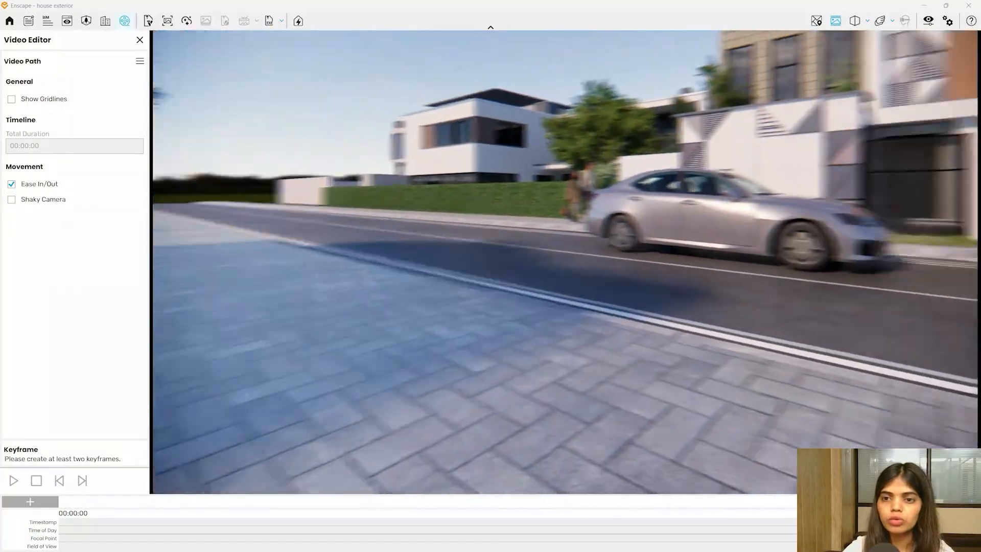
key(w)
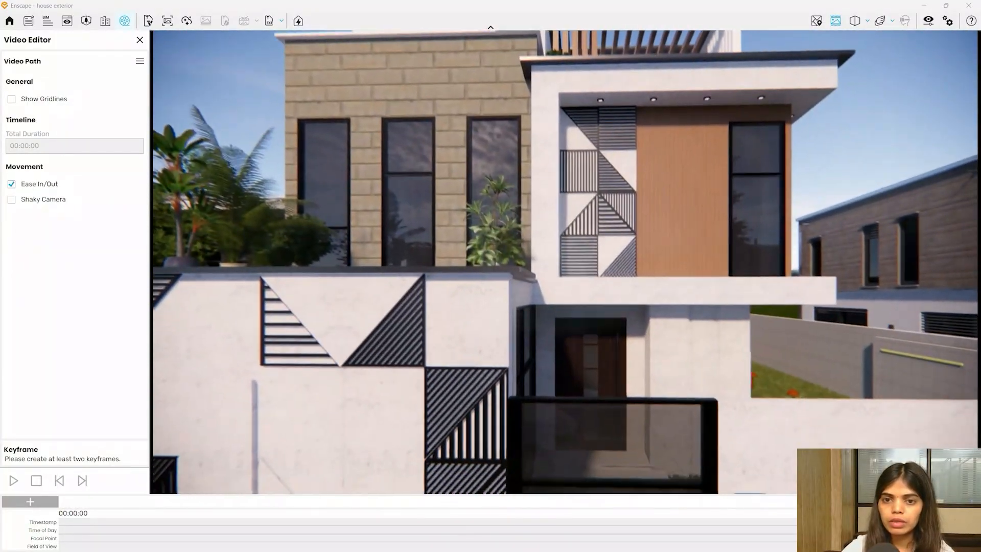
key(s)
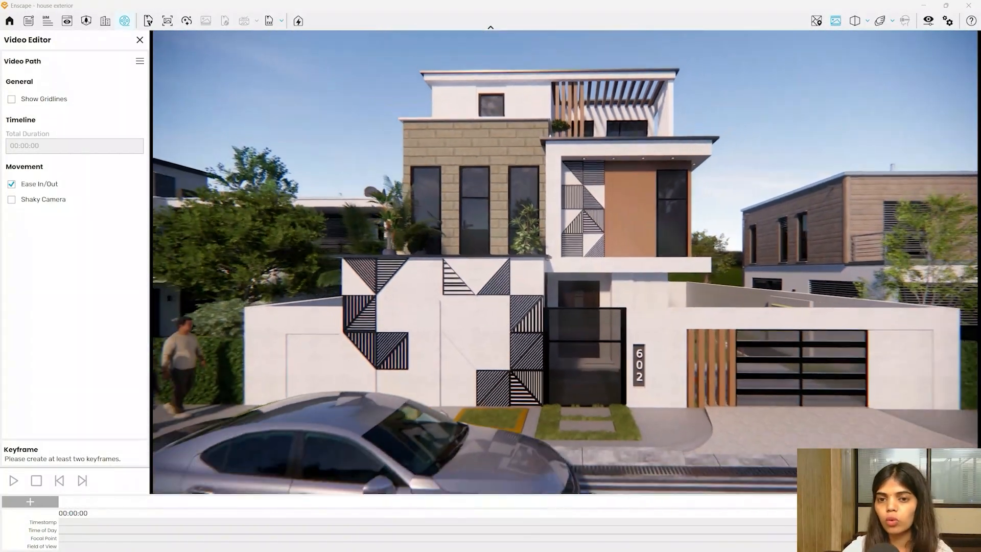
key(space)
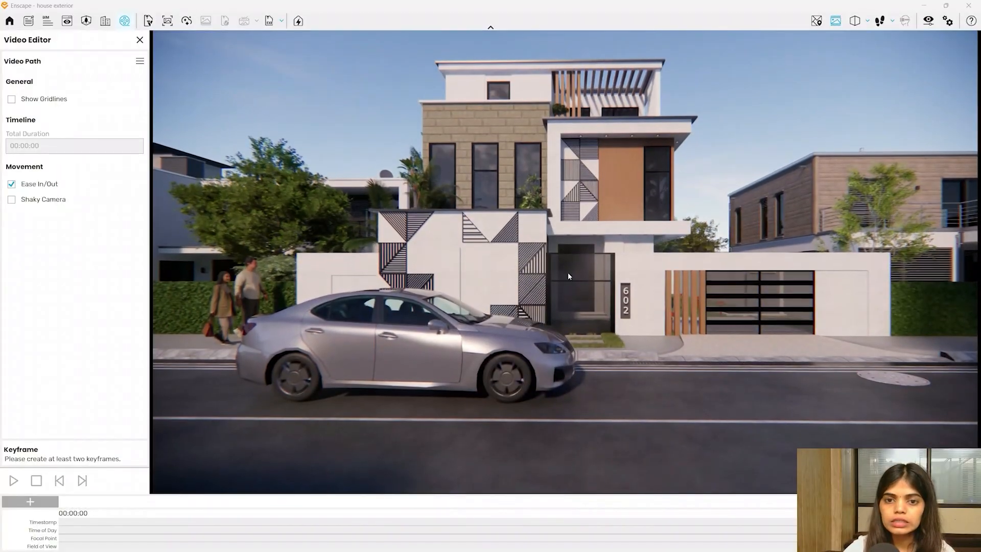
drag(573, 299, 574, 235)
key(space)
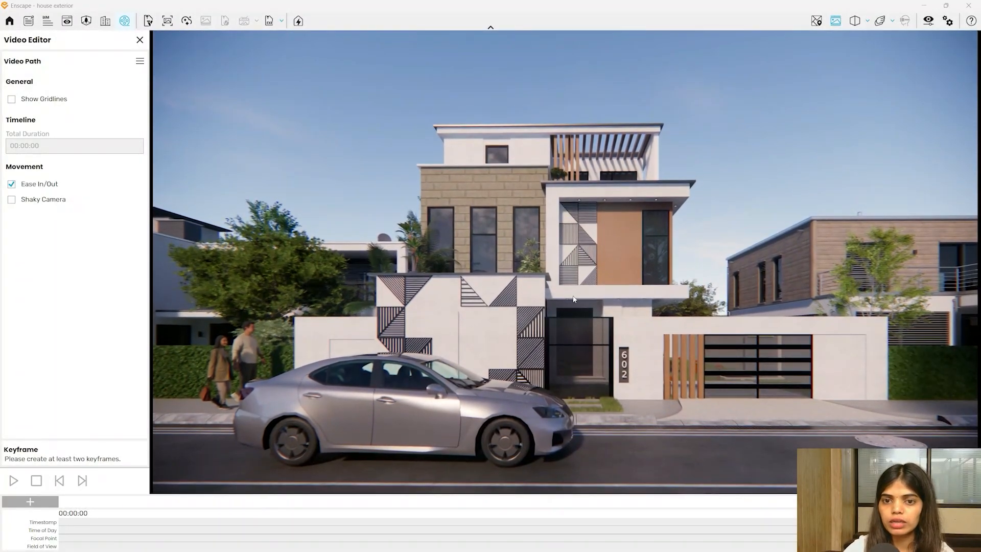
key(space)
key(w)
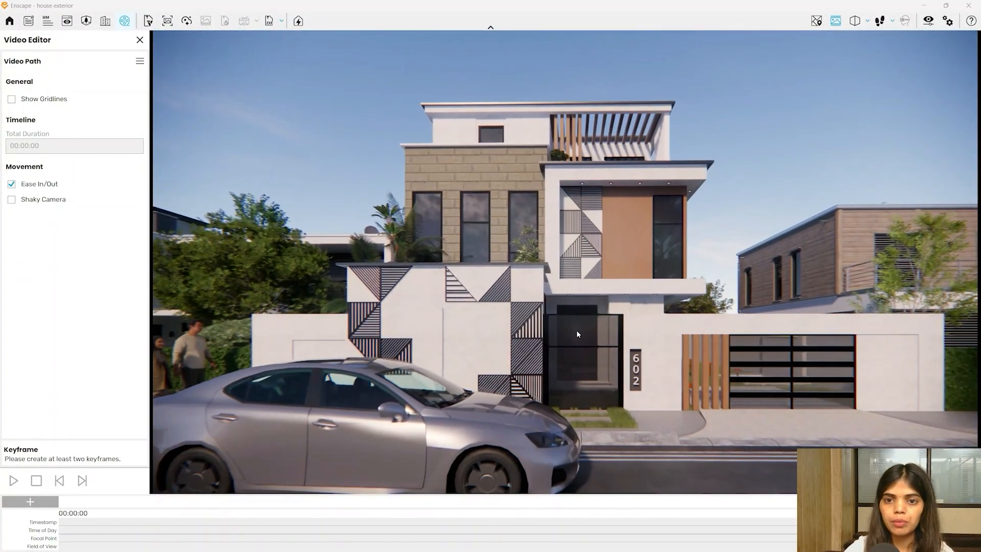
drag(586, 327, 574, 309)
key(space)
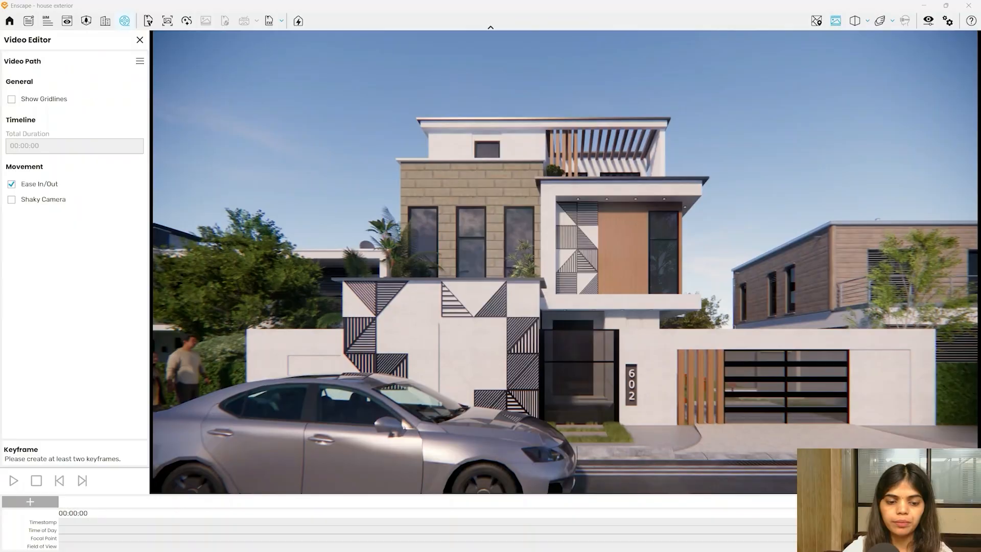
key(w)
key(space)
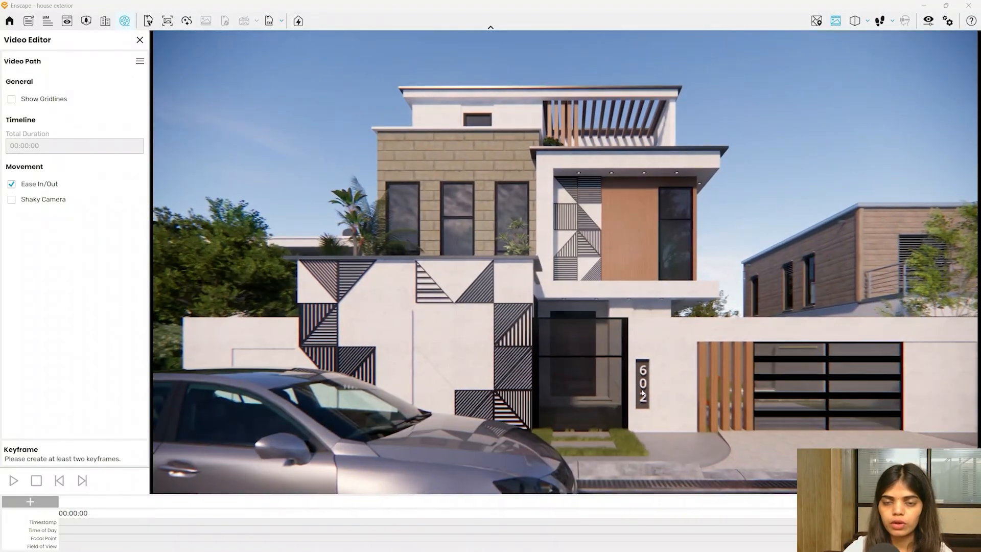
drag(510, 452, 508, 433)
key(a)
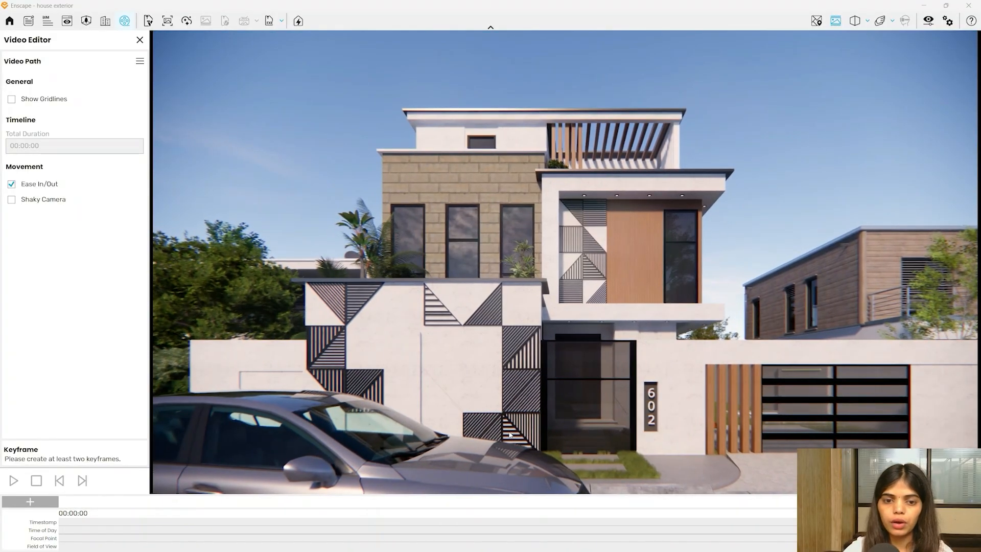
key(k)
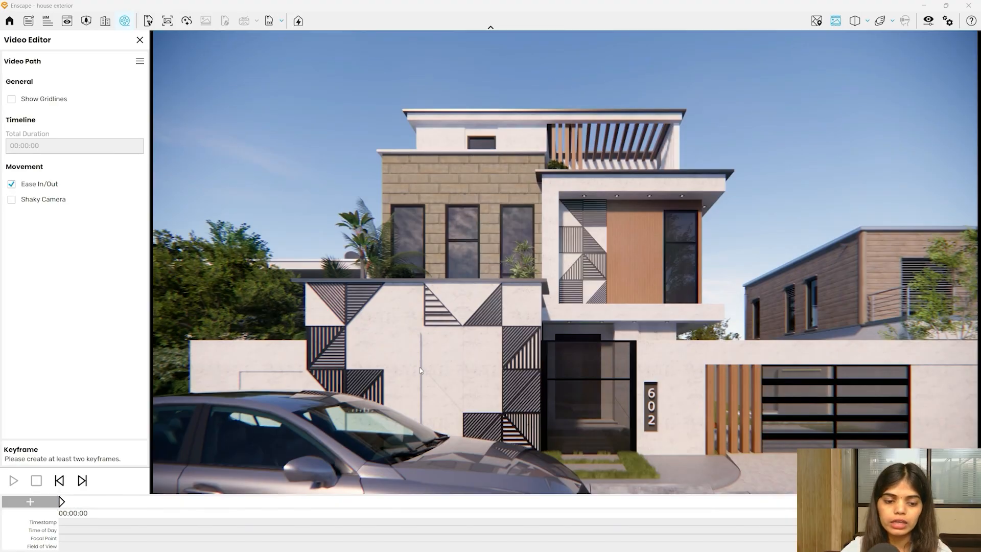
- Pull the camera back from the house and add the second keyframe for a 3-second path
key(s)
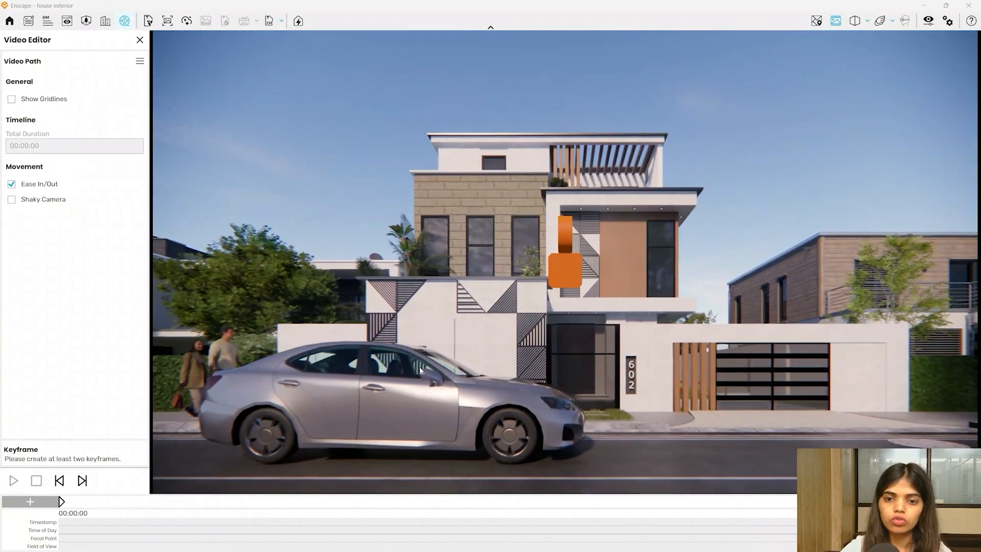
key(space)
key(s)
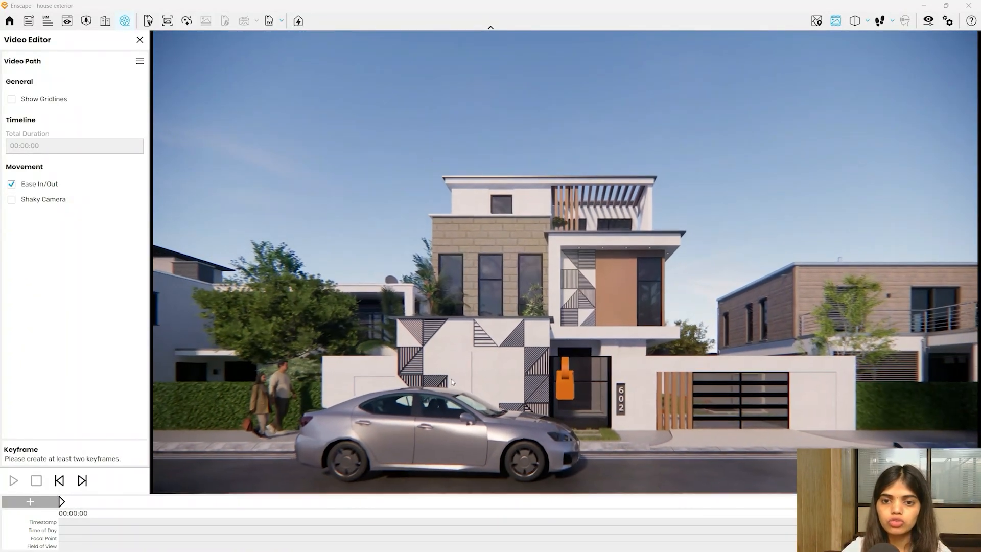
drag(579, 290, 580, 296)
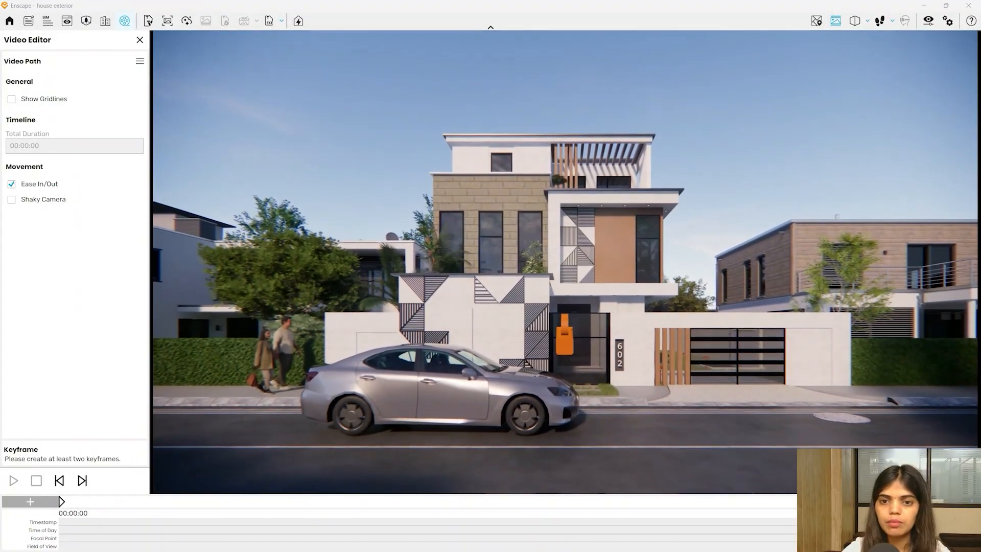
key(shift+k)
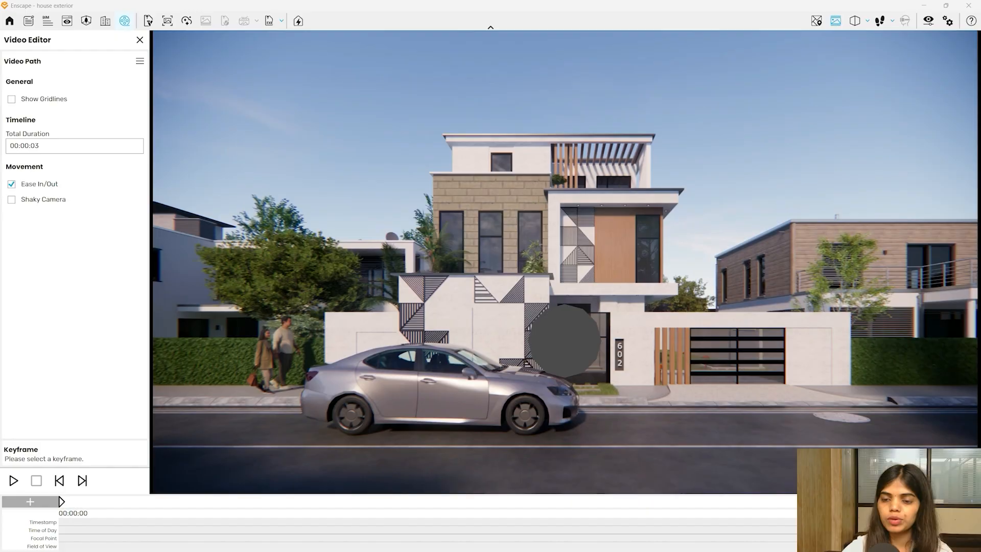
- Preview the video path, set its total duration to 10 seconds, and replay it
click(14, 481)
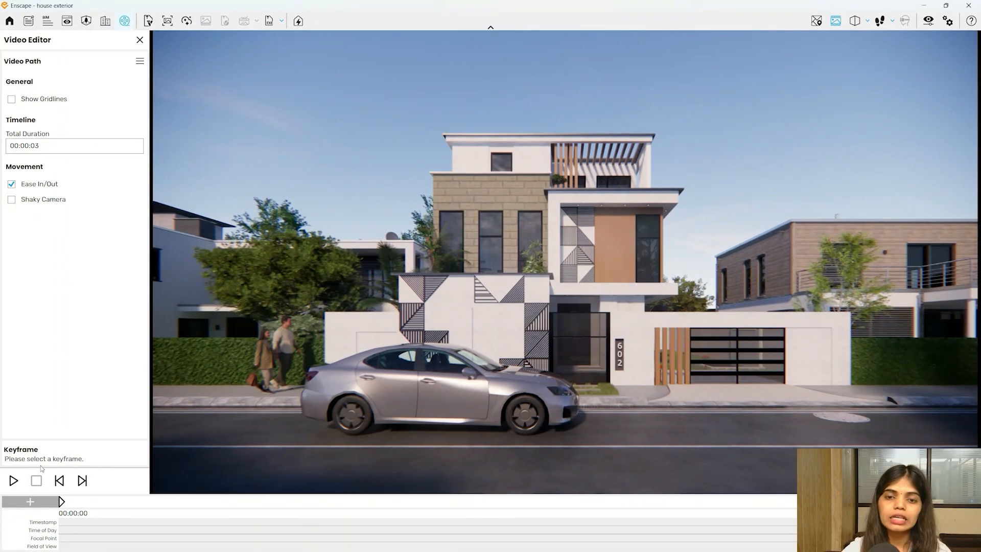
click(41, 145)
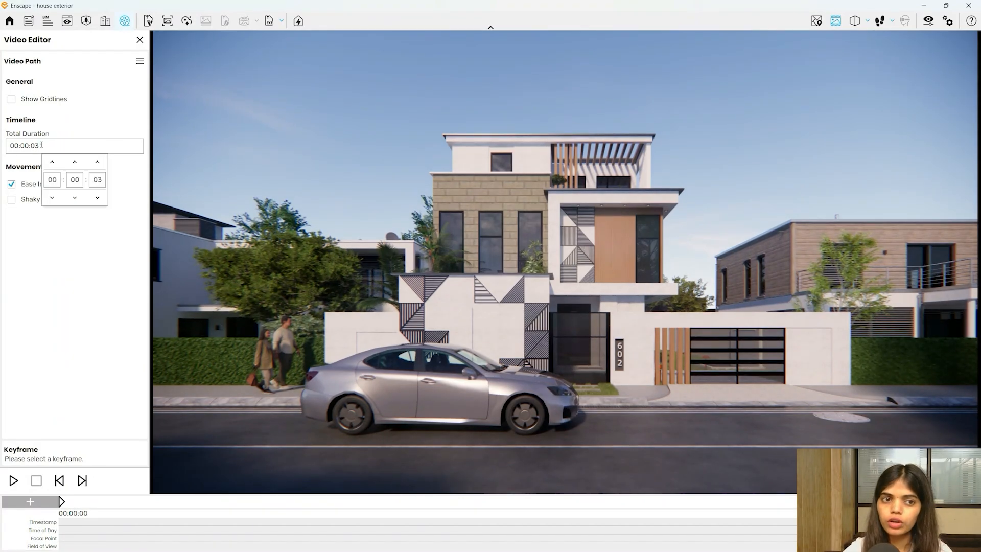
click(97, 180)
text(10)
key(Return)
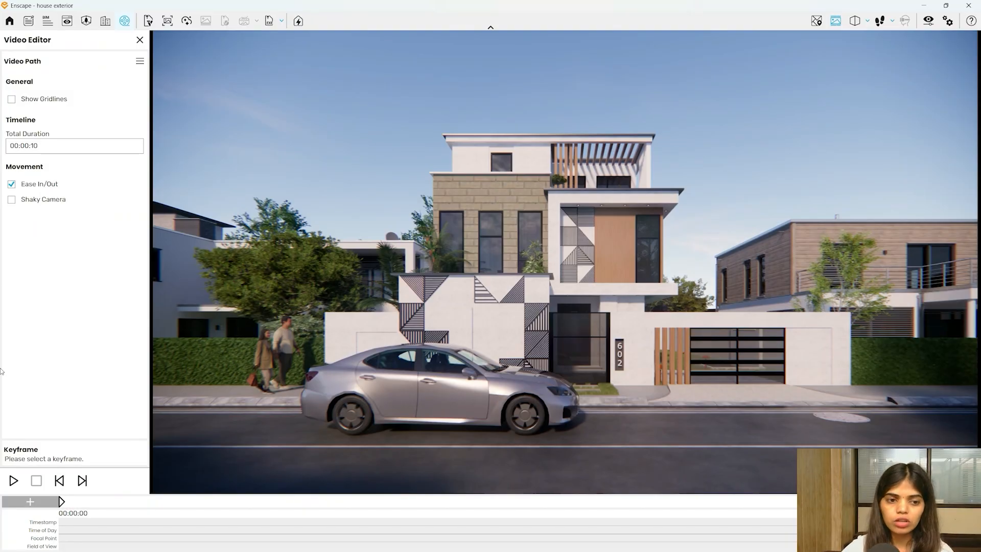
click(14, 480)
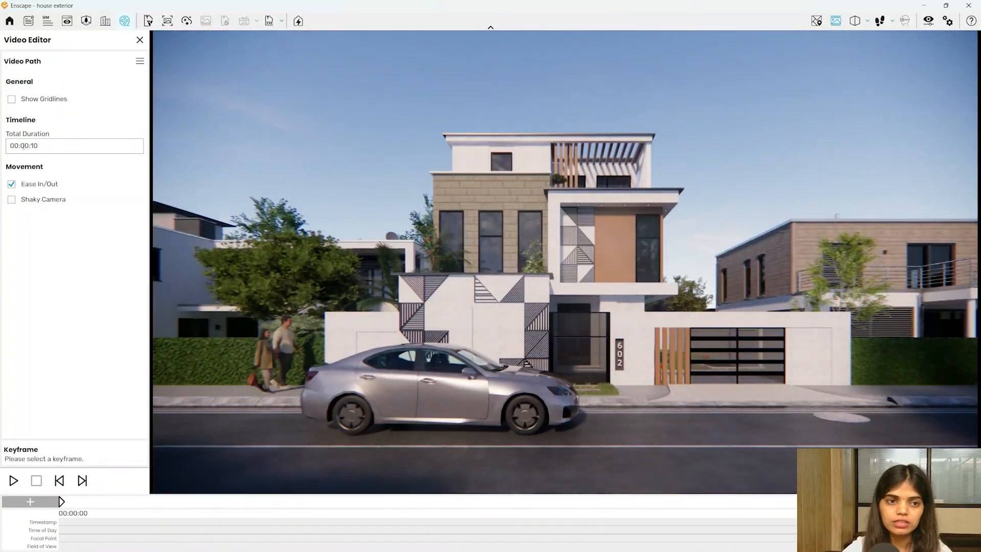
- Shorten the total duration to 6 seconds and play the path again
click(36, 148)
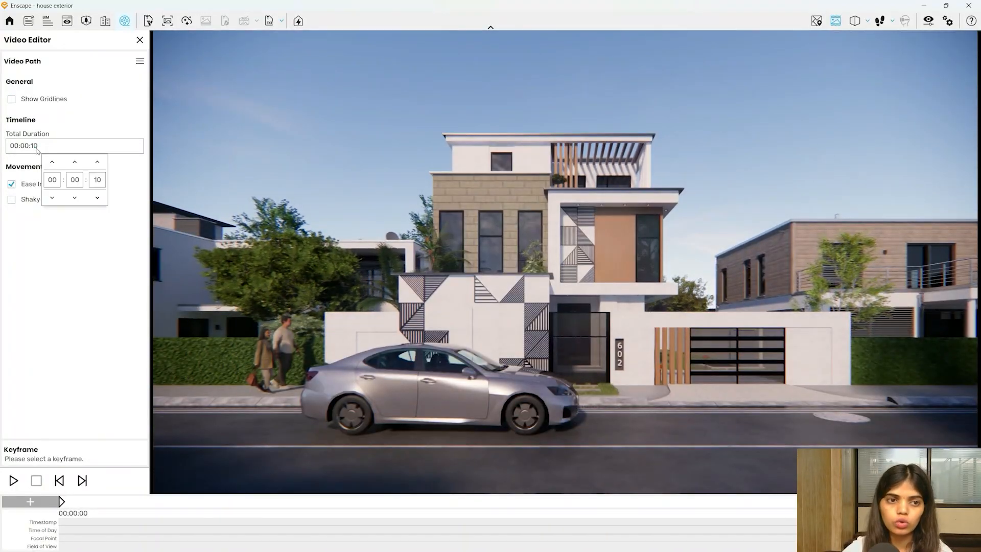
double_click(97, 180)
text(6)
key(Return)
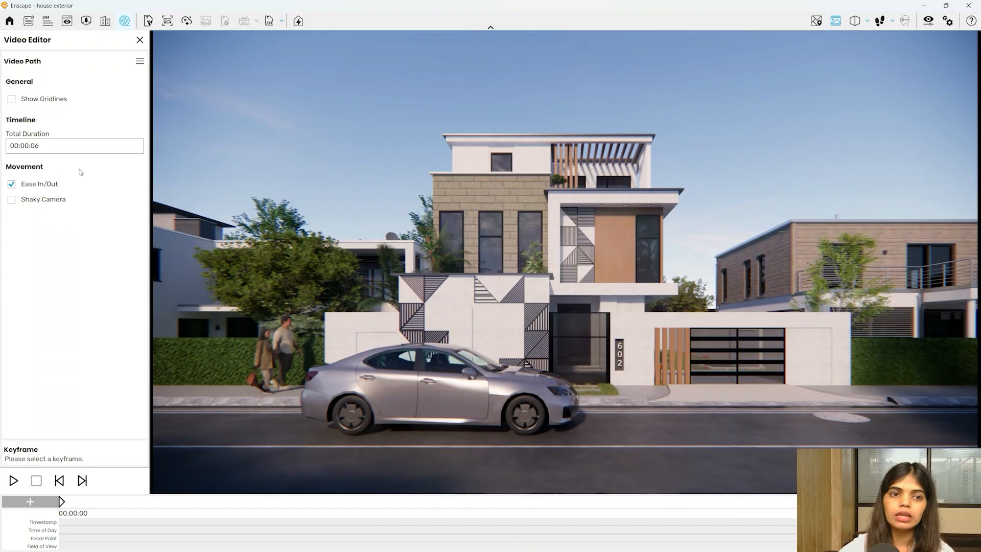
click(14, 480)
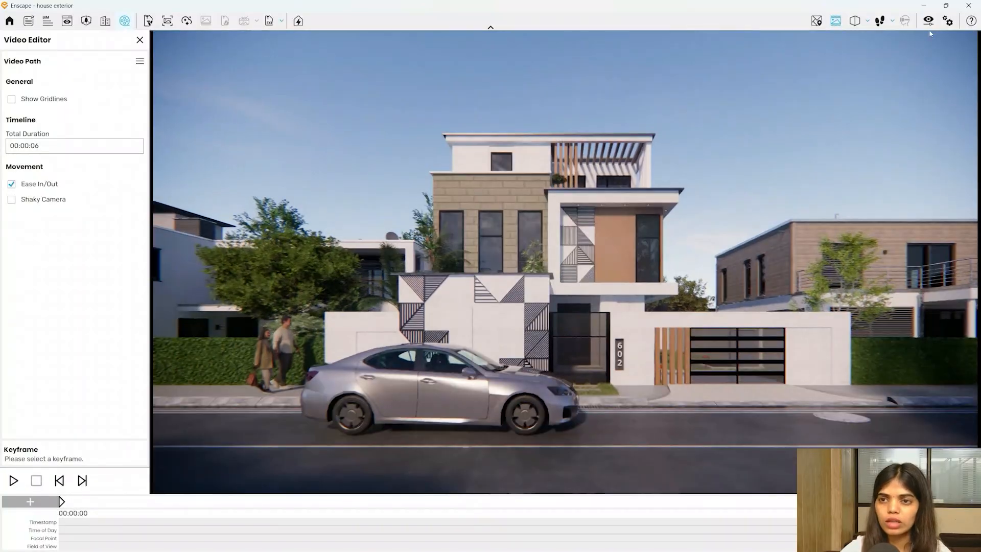
- Lower the wind intensity to 10%, preview the path, then shift the time of day
click(928, 20)
click(440, 131)
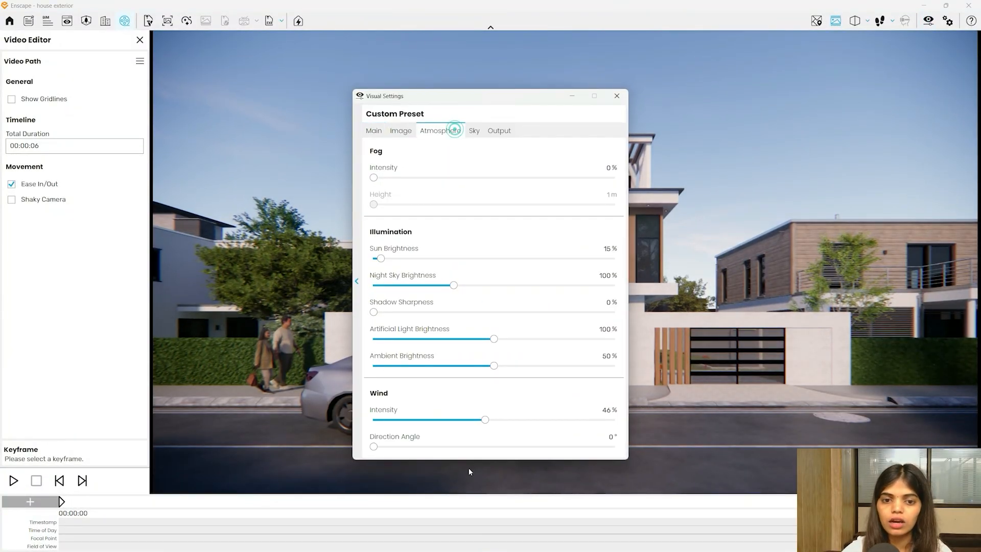
drag(484, 420, 397, 420)
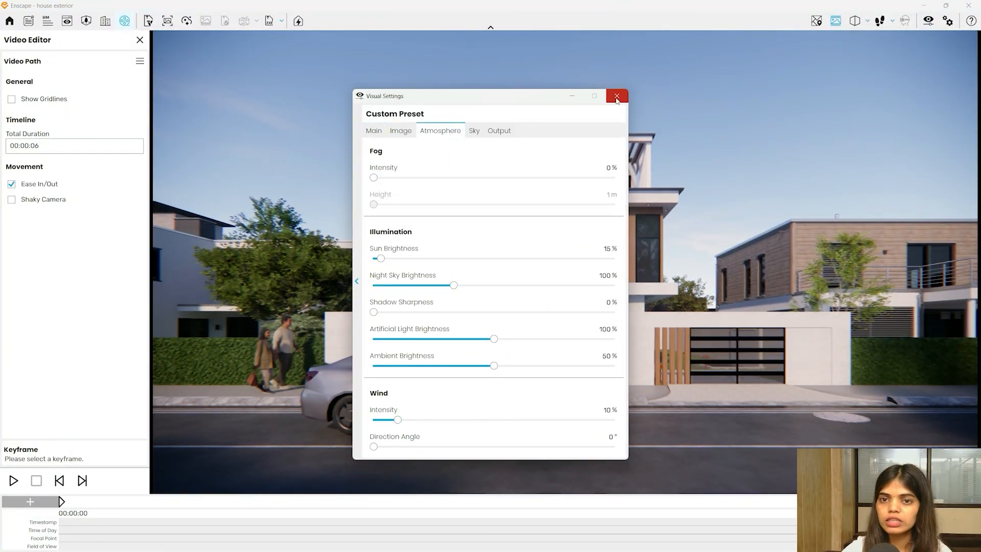
click(617, 96)
click(23, 484)
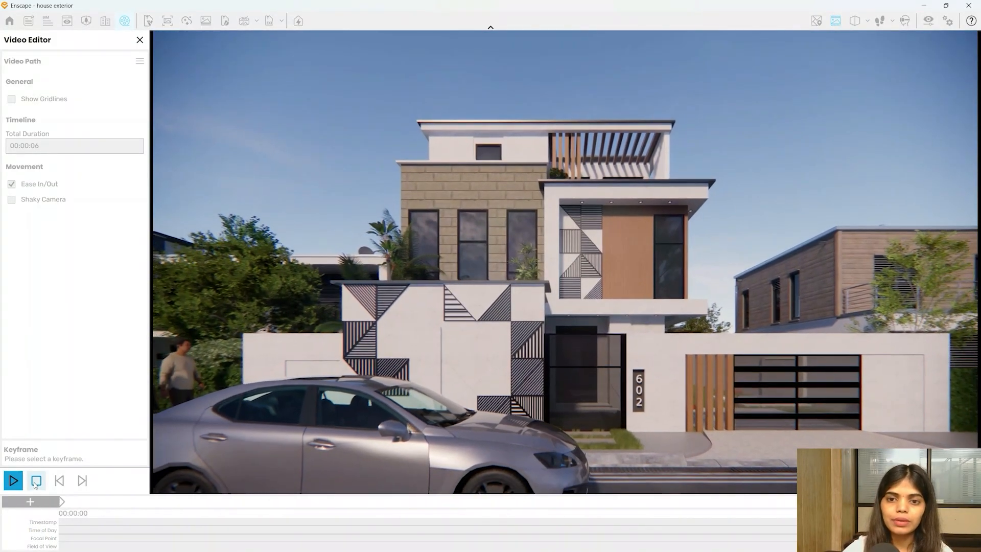
click(37, 481)
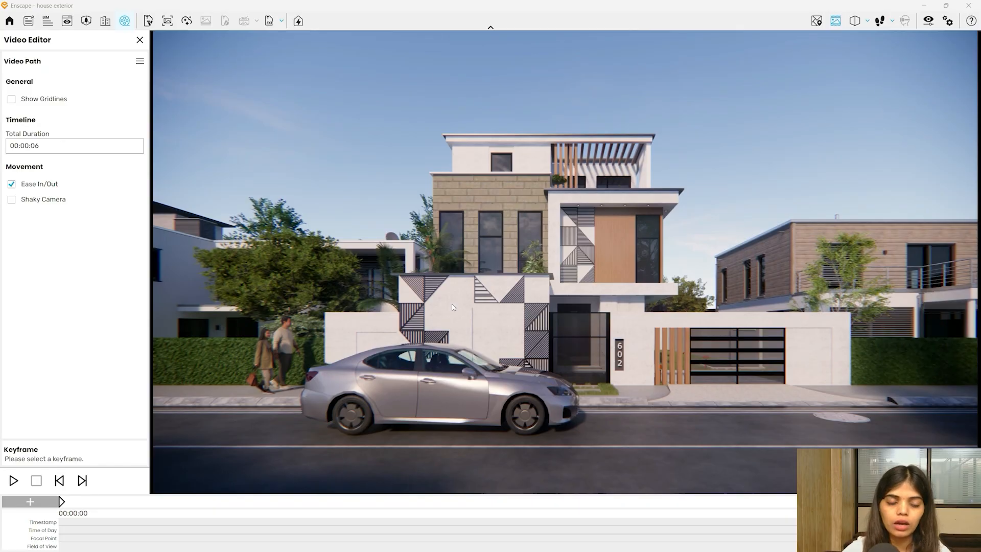
shift+right_drag(446, 265, 511, 265)
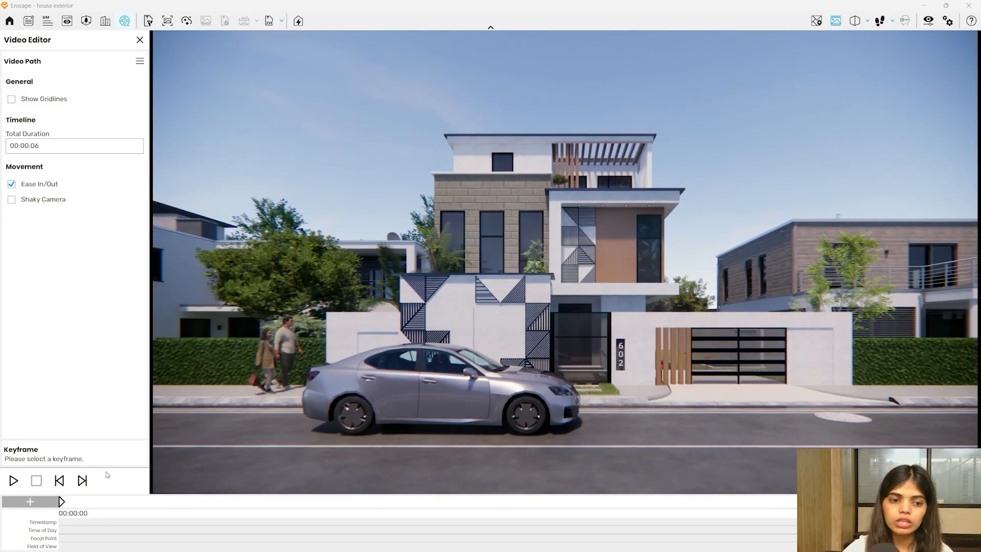
- Turn on the Time of Day override for both the first and second keyframes
click(60, 501)
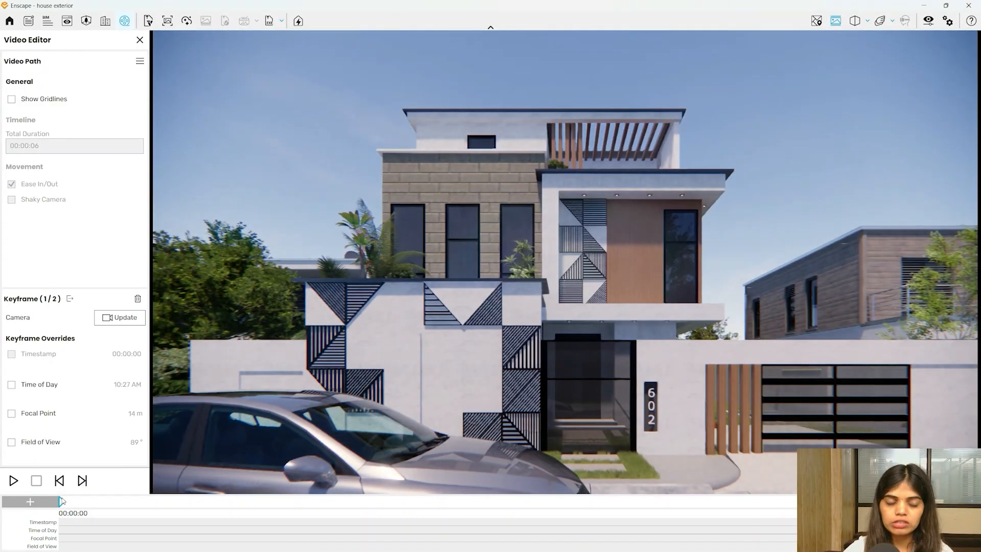
click(12, 388)
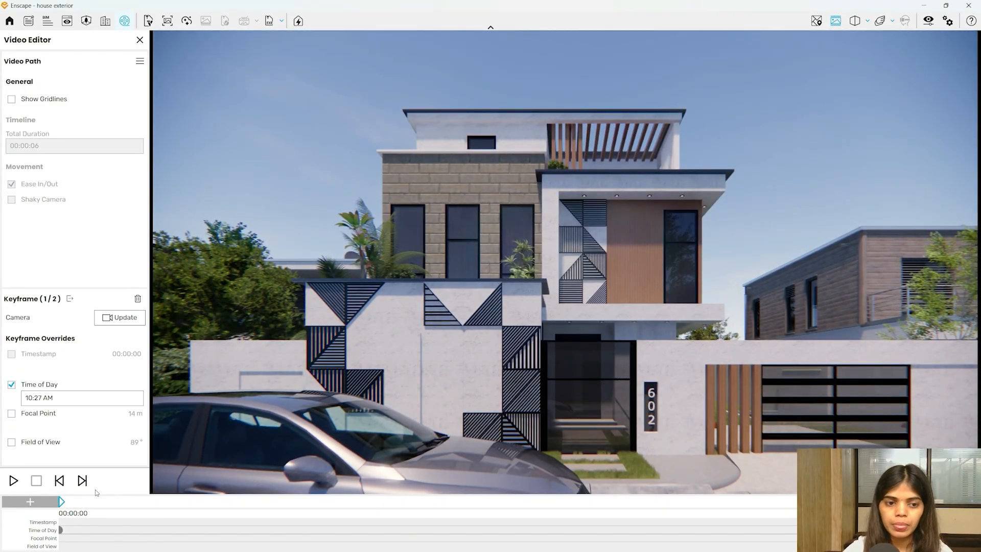
click(82, 480)
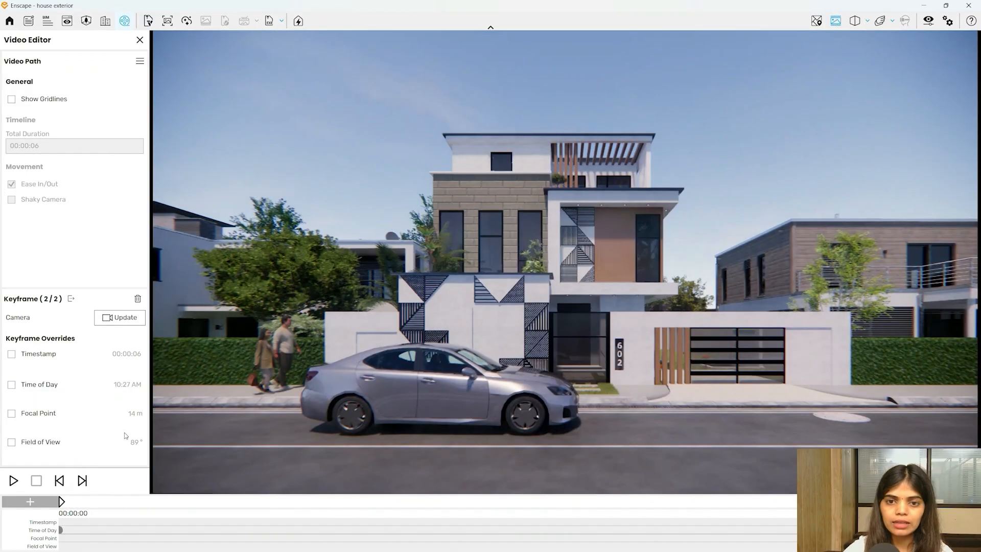
click(12, 384)
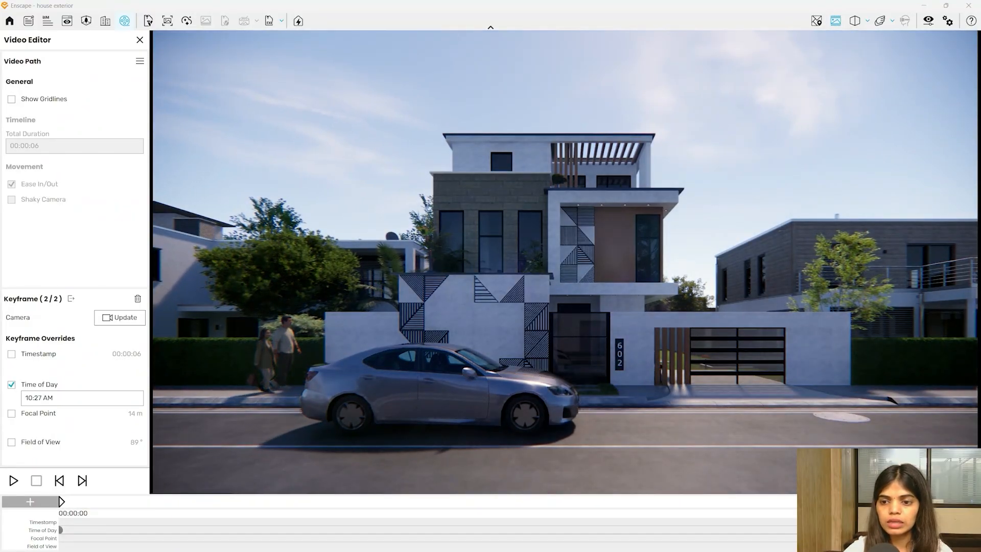
- Set the second keyframe's time of day to 14:54 (2:54 PM)
click(33, 397)
click(66, 434)
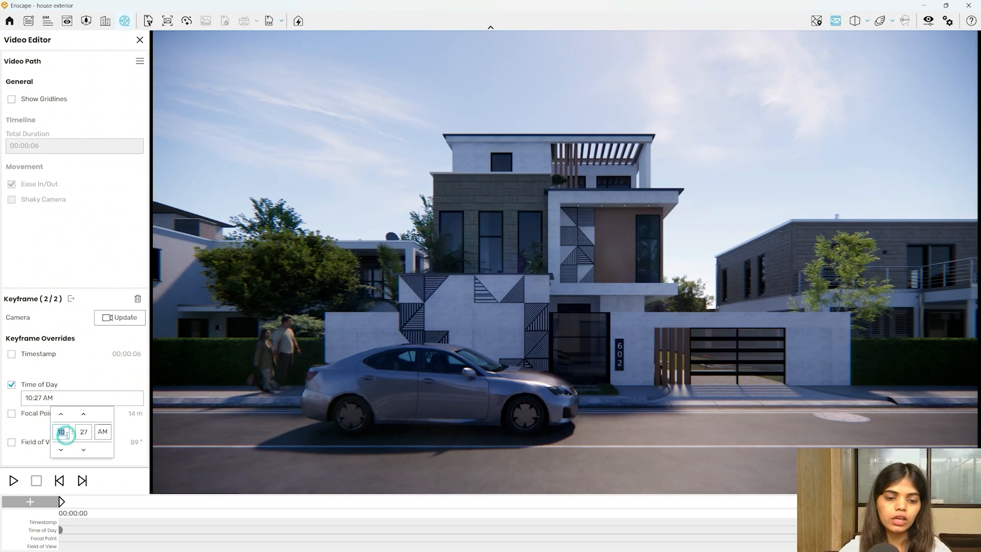
text(14)
click(84, 431)
text(54)
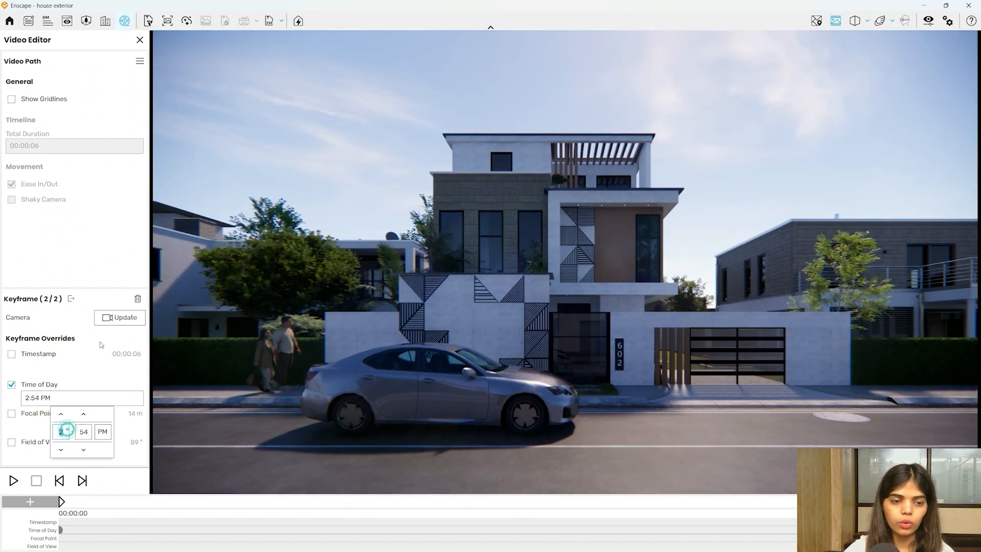
- Check both keyframes' times, deselect, and preview the six-second path
click(59, 480)
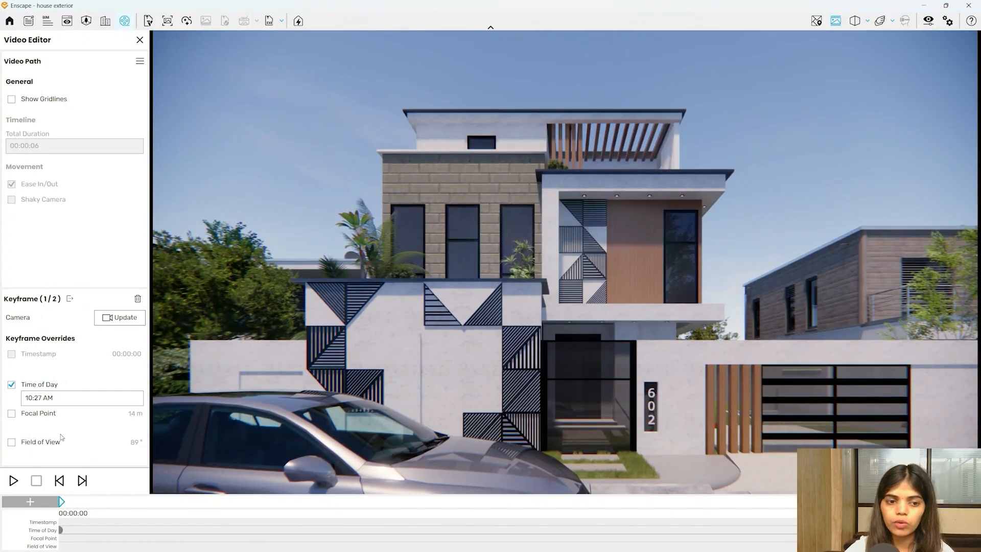
click(82, 480)
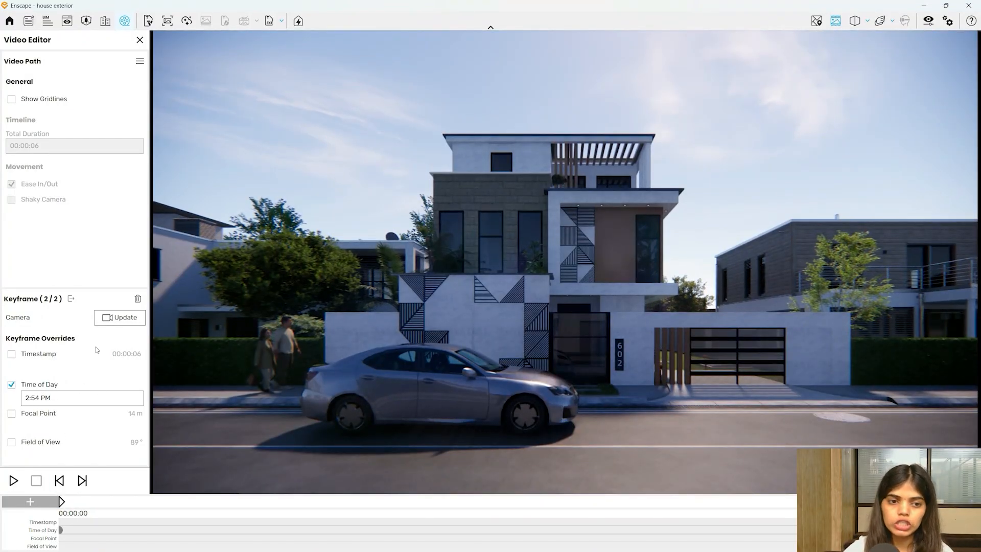
click(72, 299)
click(13, 481)
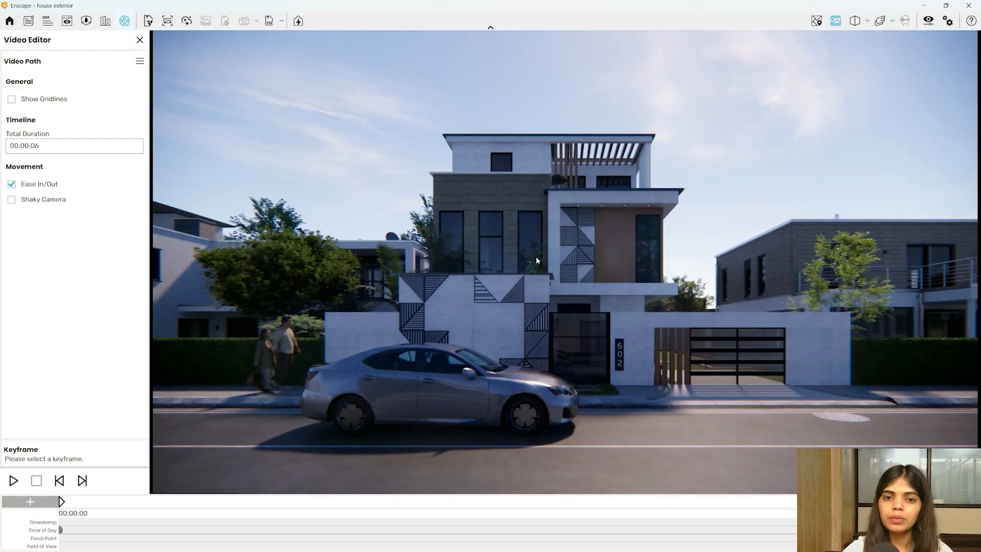
- Replay the path with the new times, then turn sun brightness down to 0%
click(14, 480)
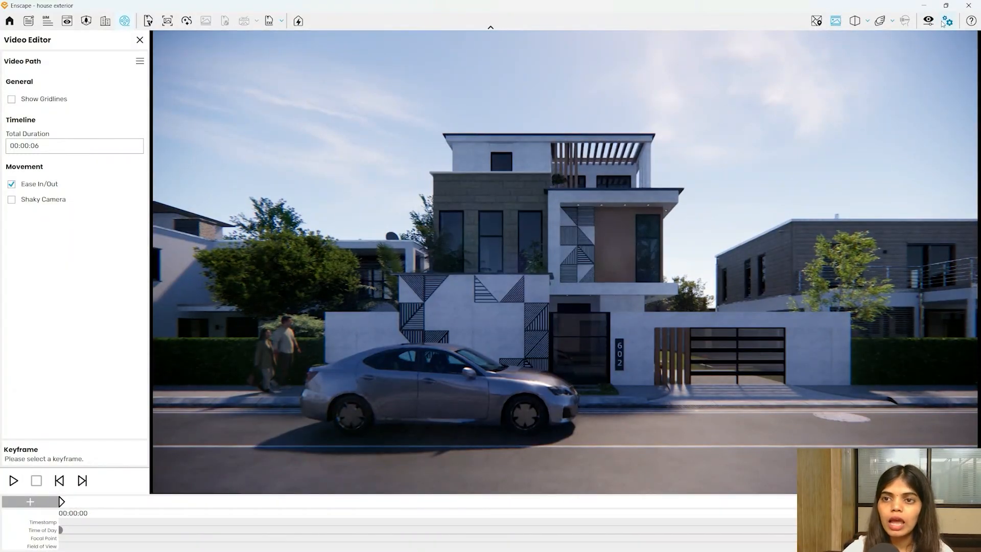
click(928, 21)
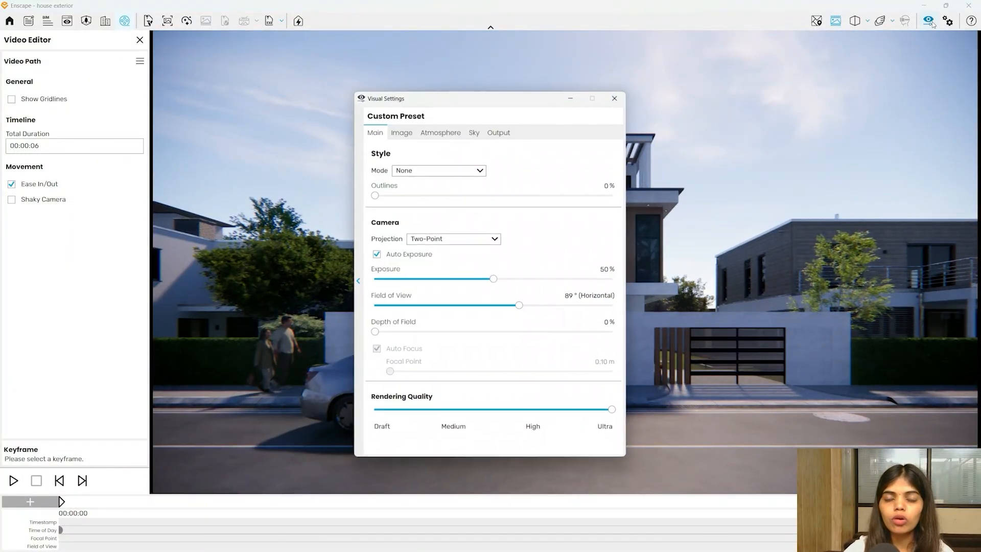
click(438, 131)
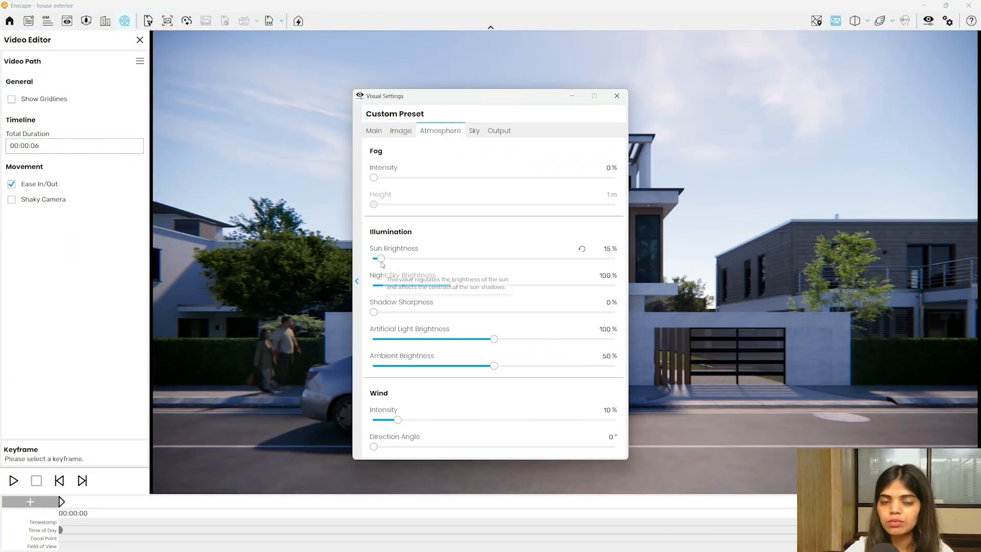
drag(397, 258, 302, 252)
- Set cloud density and cirrus amount to 100%, and cloud longitude and latitude to 0 m
click(475, 130)
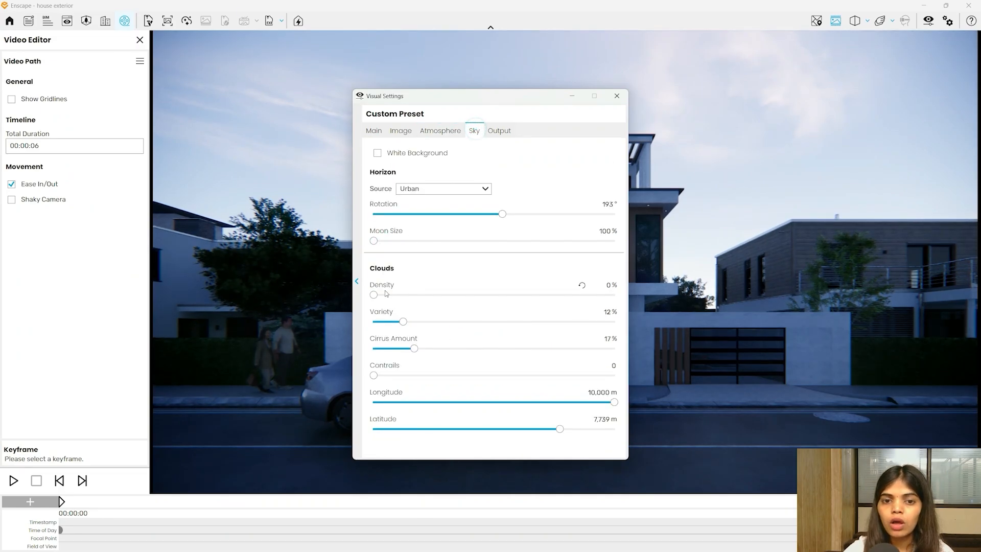
drag(377, 295, 922, 268)
drag(514, 107, 825, 57)
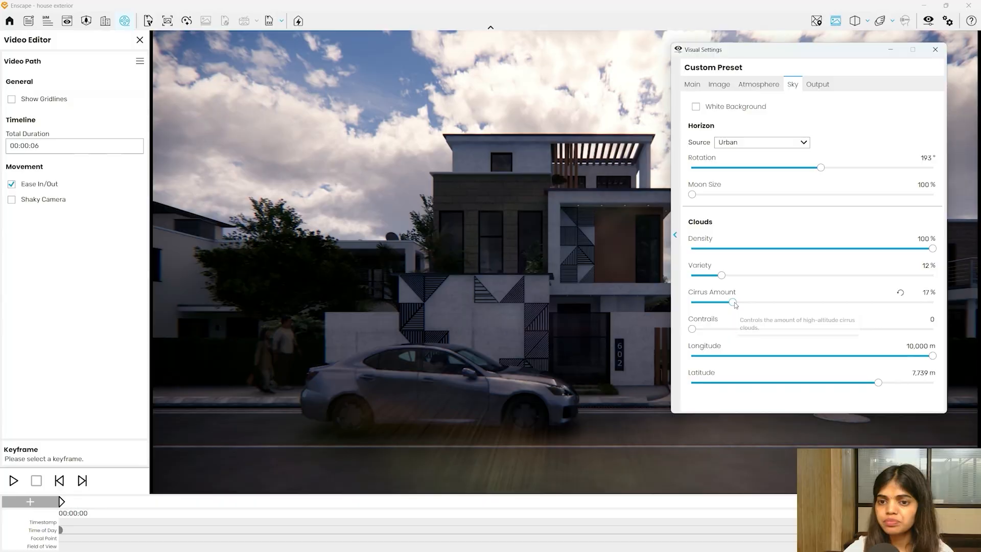
drag(733, 302, 932, 302)
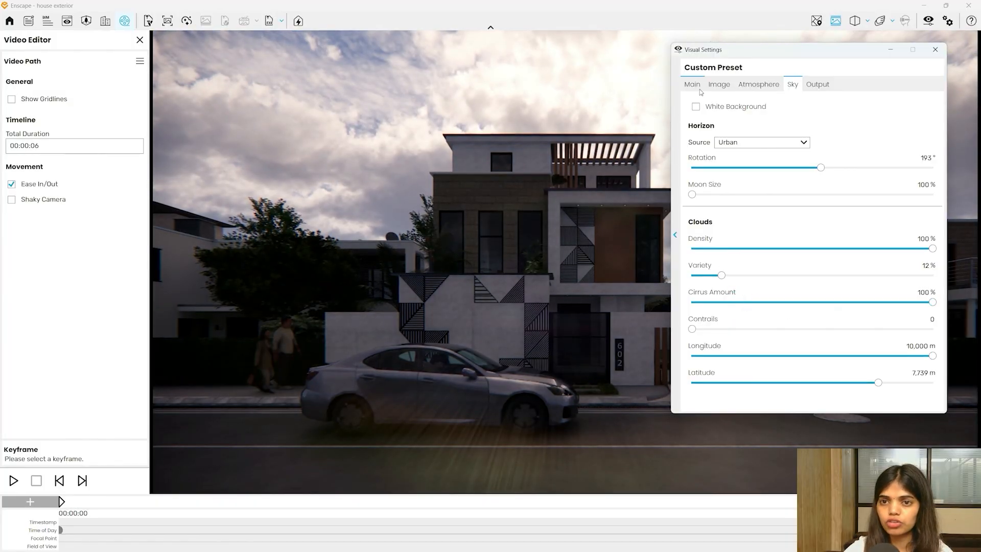
drag(933, 357, 652, 396)
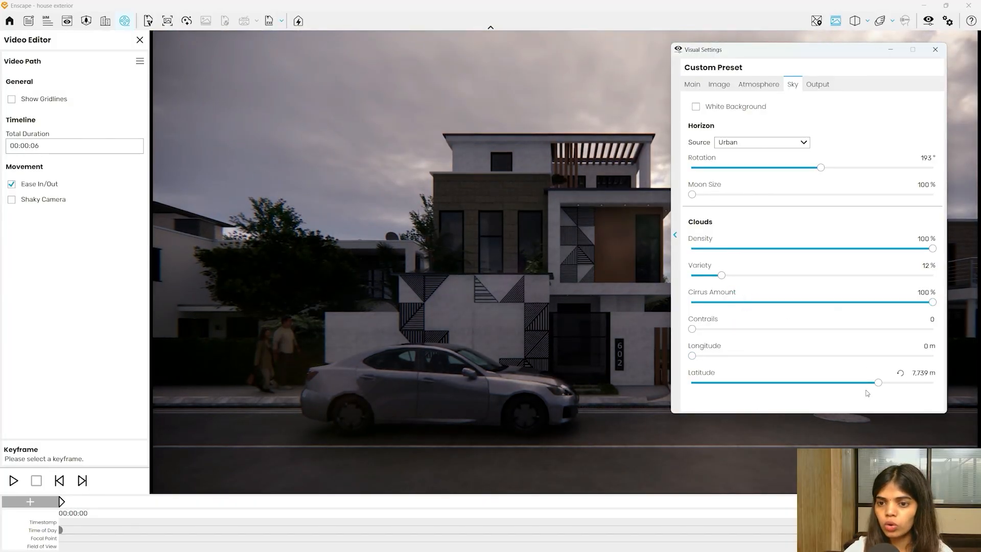
drag(878, 386, 501, 383)
- Raise exposure to about 64%, warm colour temperature to 6,251 K, and replay the video
click(692, 85)
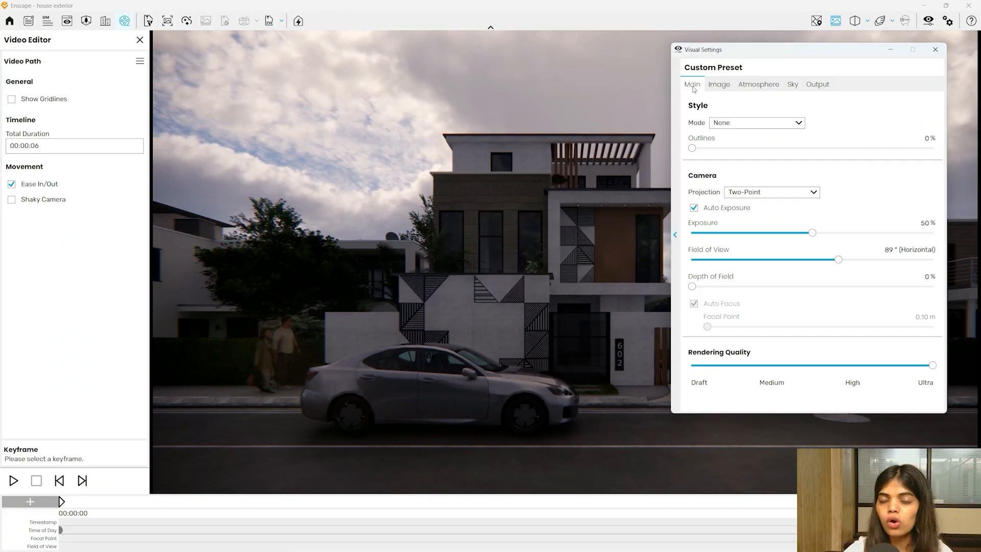
drag(813, 233, 843, 234)
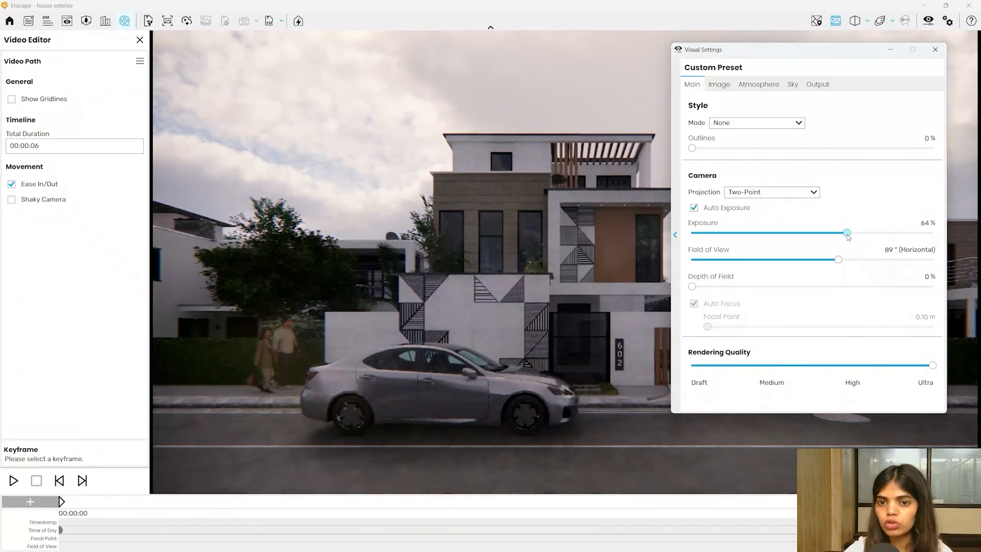
click(719, 85)
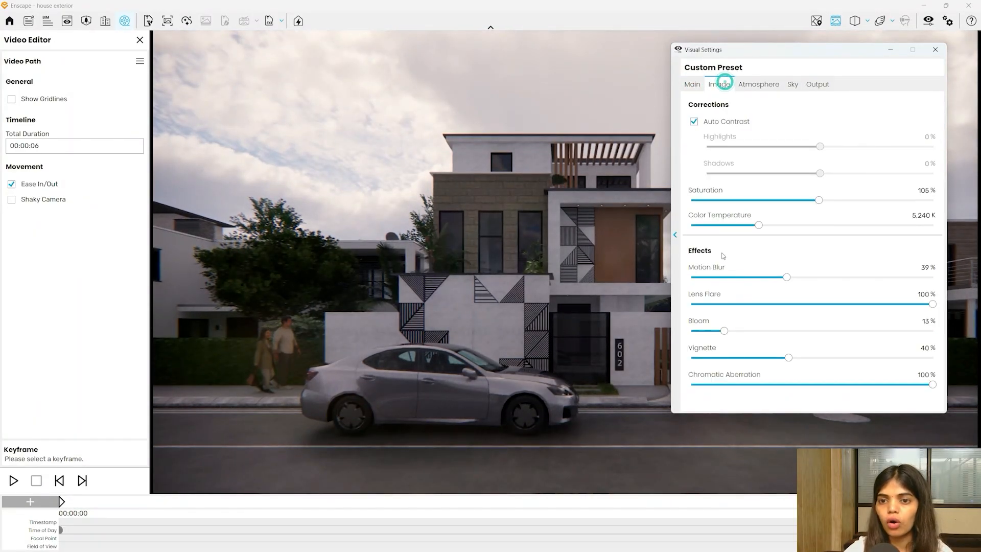
drag(760, 225, 773, 228)
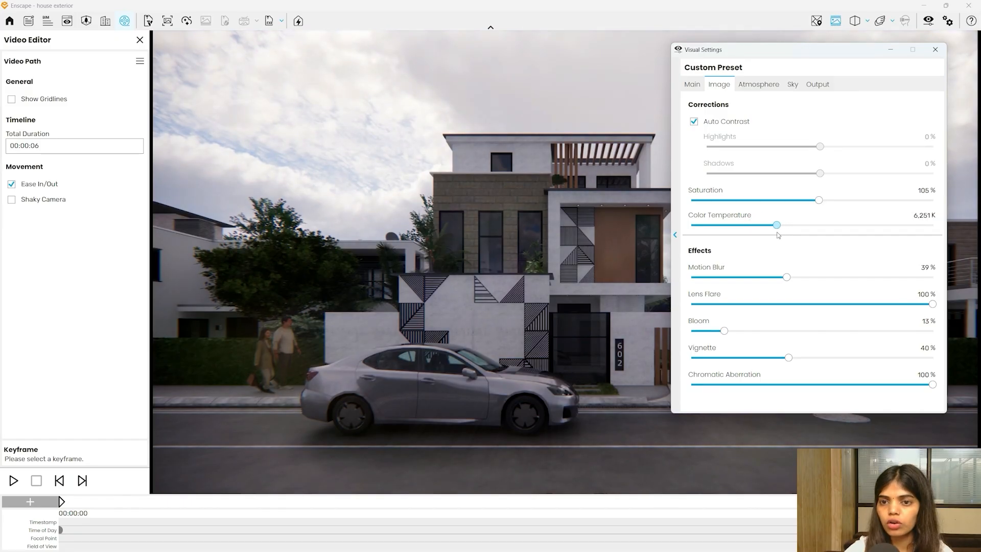
click(934, 49)
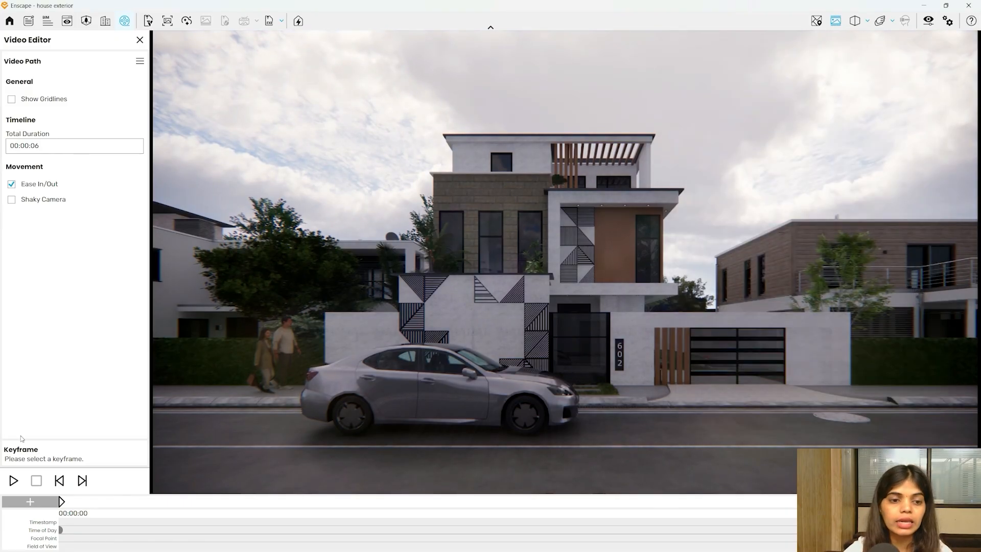
click(16, 481)
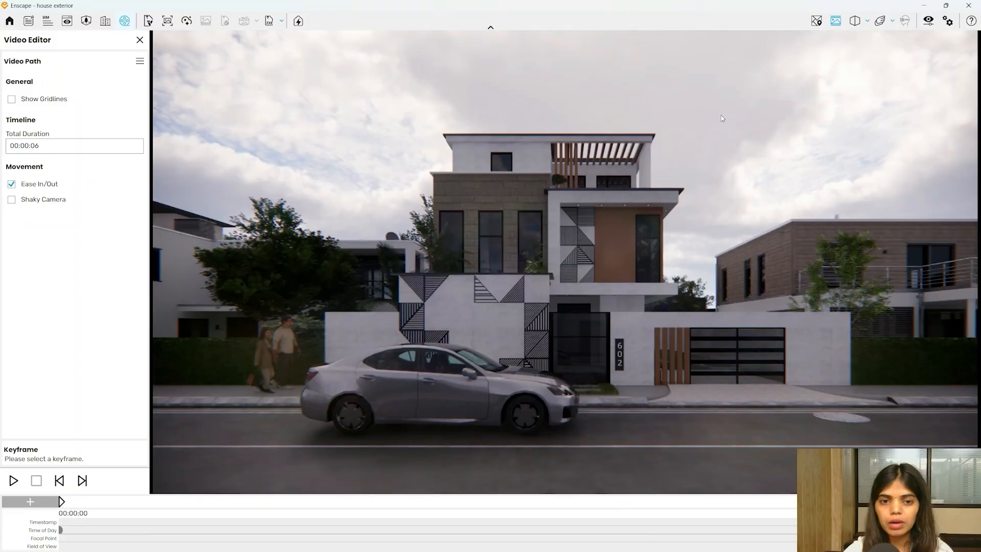
- Switch to the SketchUp model and zoom in on the sidewalk in front of the house
key(super)
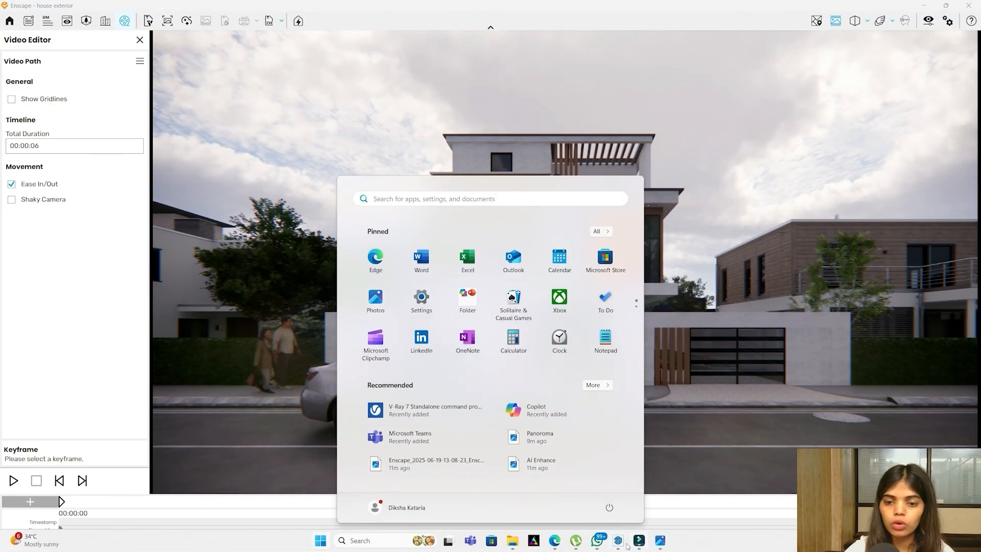
mouse_move(623, 545)
click(573, 491)
scroll(369, 378, down, 3)
mouse_move(369, 378)
middle_down()
mouse_move(354, 484)
mouse_move(366, 492)
mouse_move(375, 463)
mouse_move(477, 434)
mouse_move(305, 464)
mouse_move(256, 499)
mouse_move(340, 455)
middle_up()
scroll(260, 148, up, 4)
scroll(483, 434, down, 2)
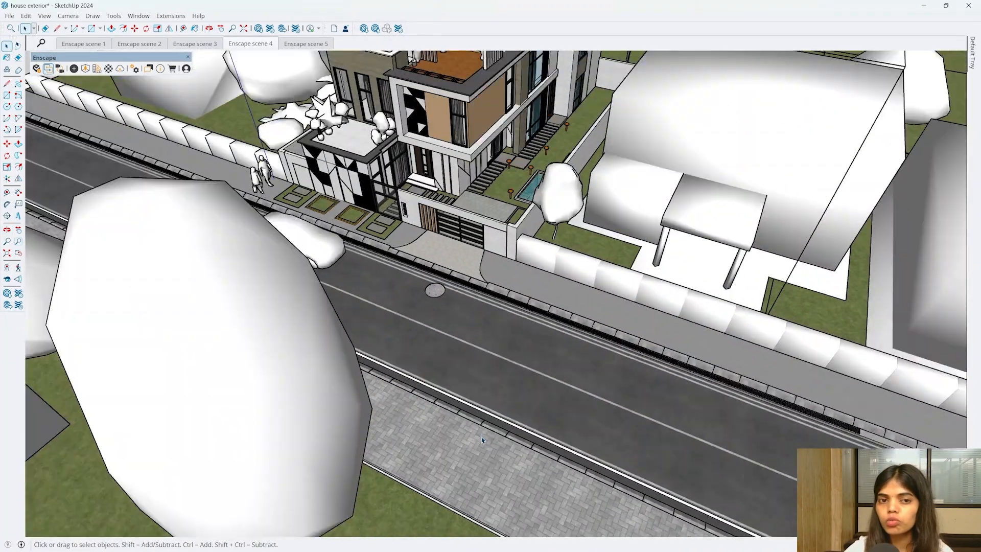
scroll(222, 153, up, 3)
scroll(222, 152, up, 4)
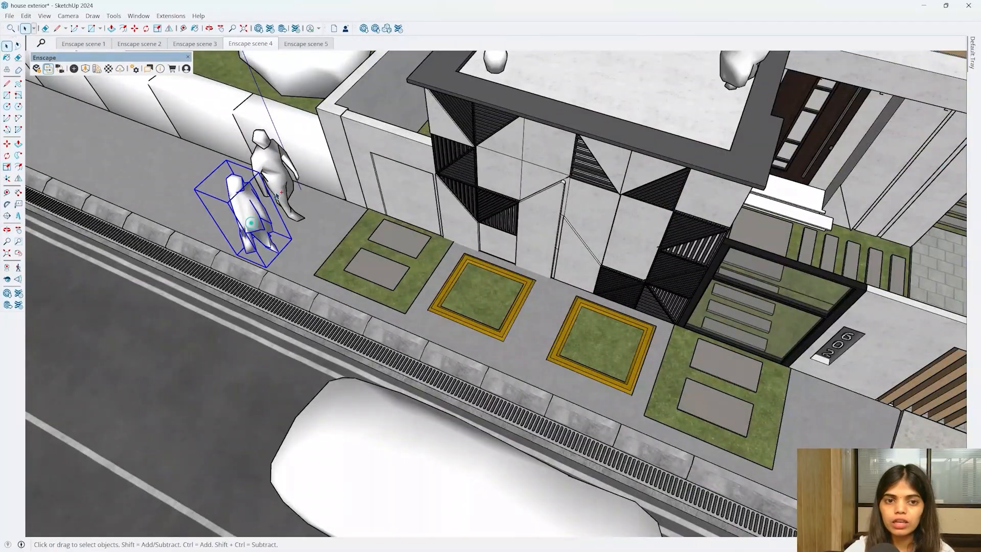
- Select both walking figures on the sidewalk and delete them
shift+click(278, 190)
click(280, 180)
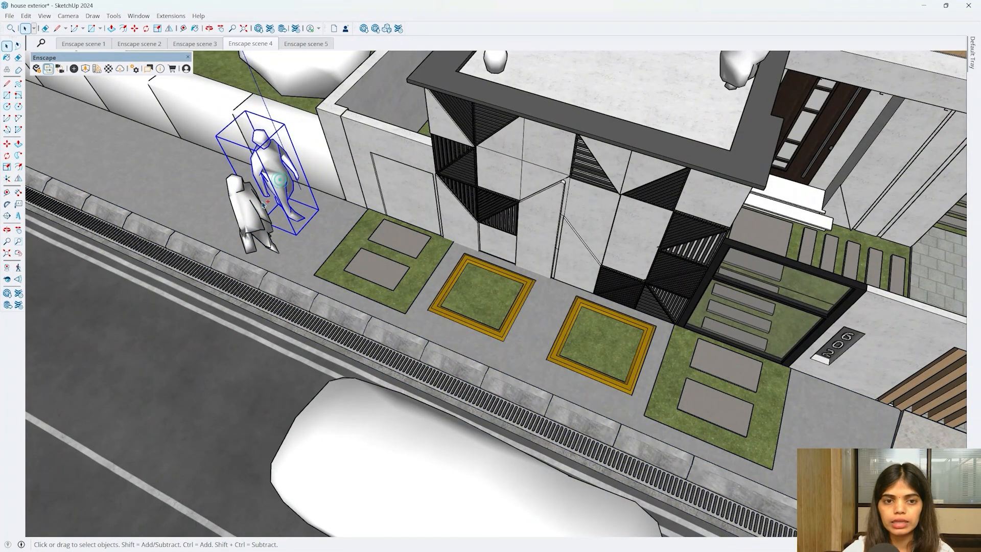
key(Delete)
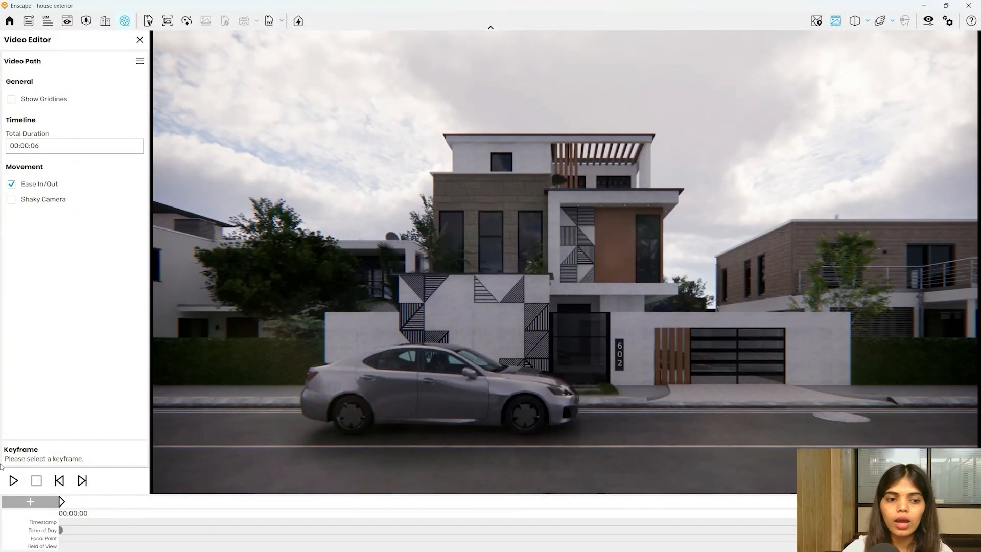
- Preview the path without people, then set video output to Maximum compression quality at 60 fps
click(13, 480)
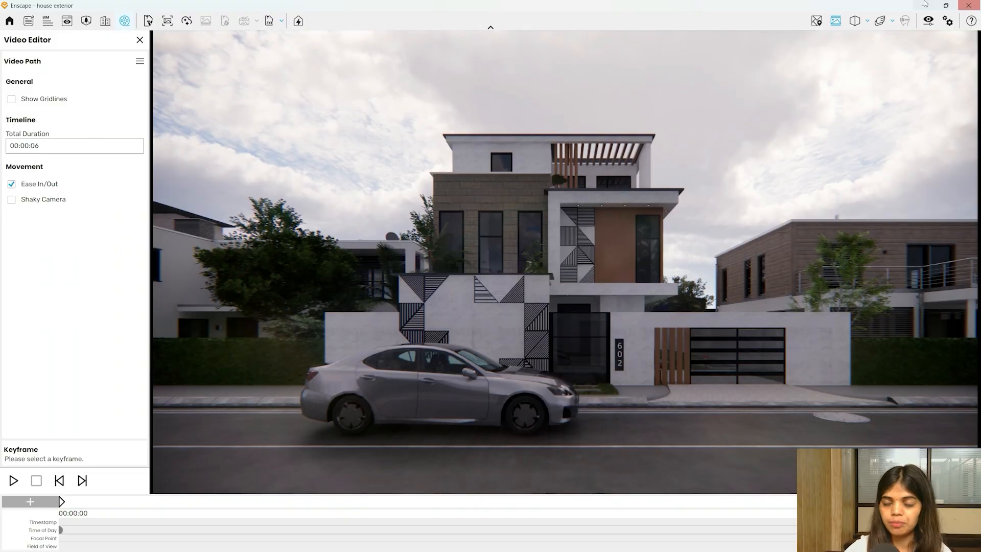
click(927, 21)
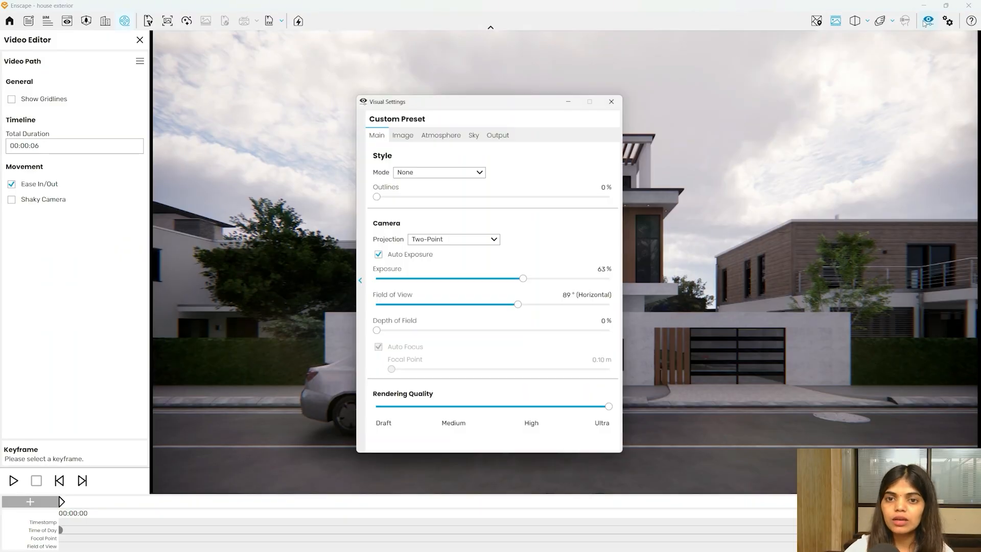
click(509, 135)
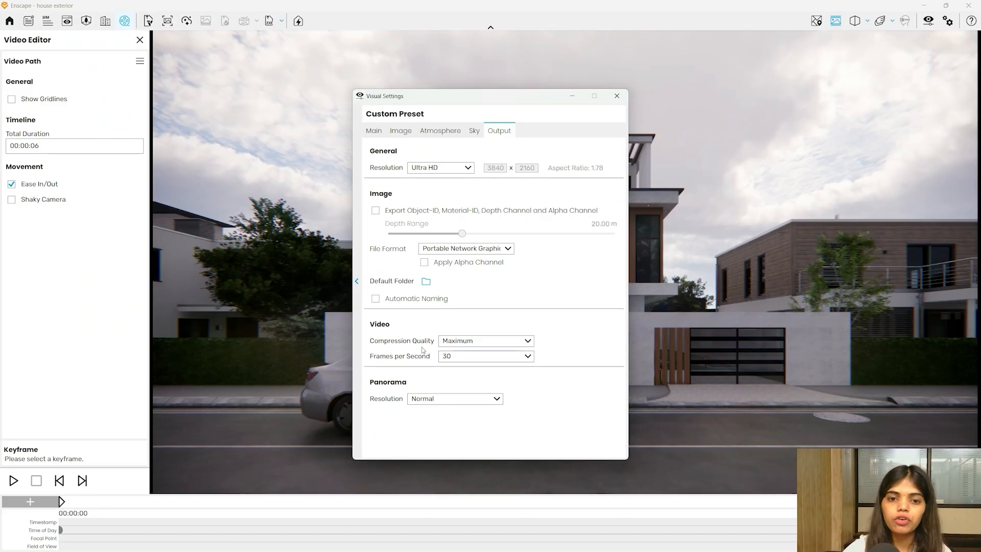
click(472, 340)
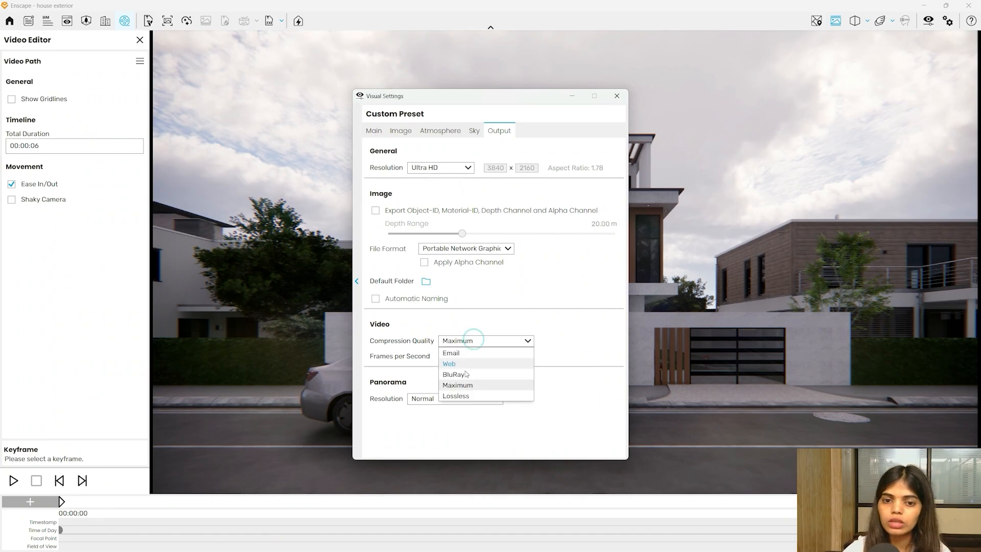
click(460, 385)
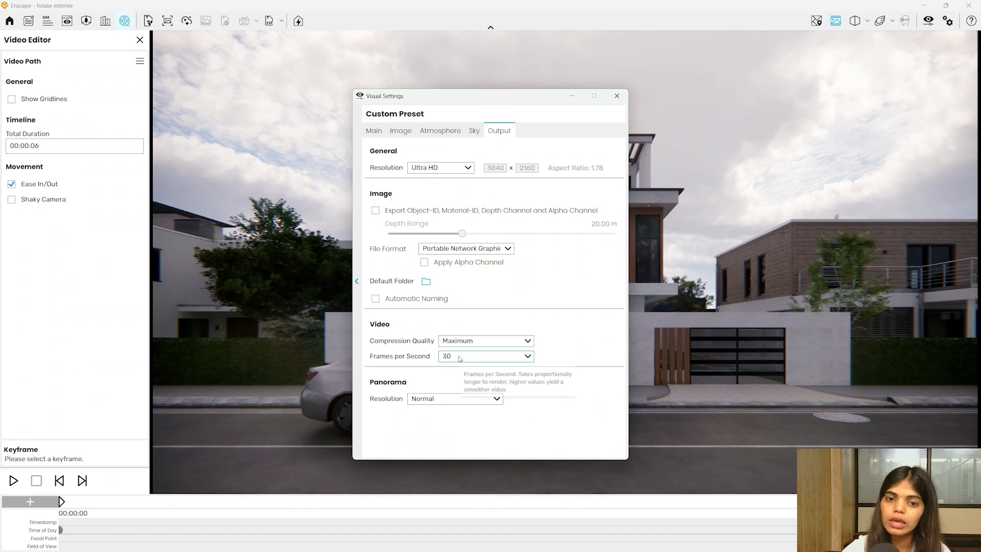
click(458, 356)
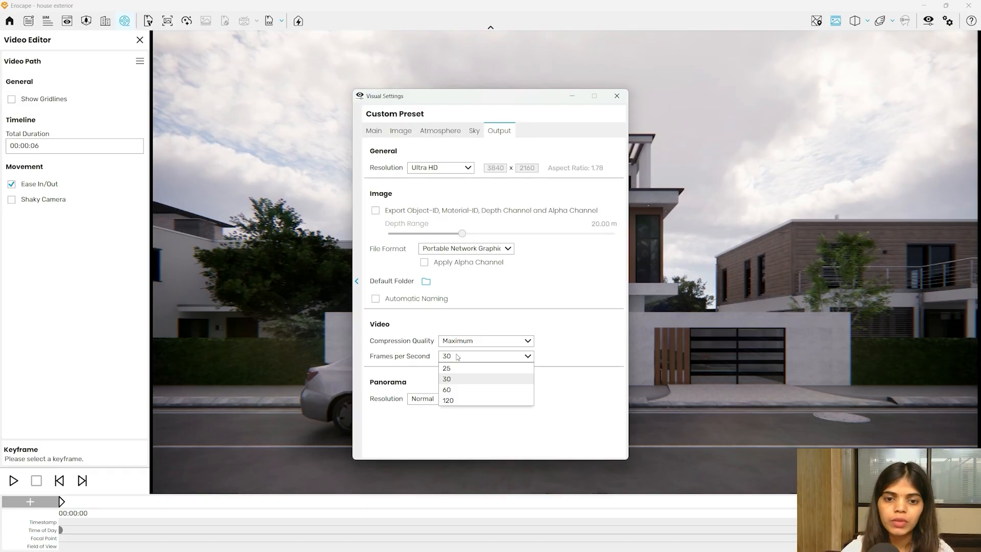
click(447, 389)
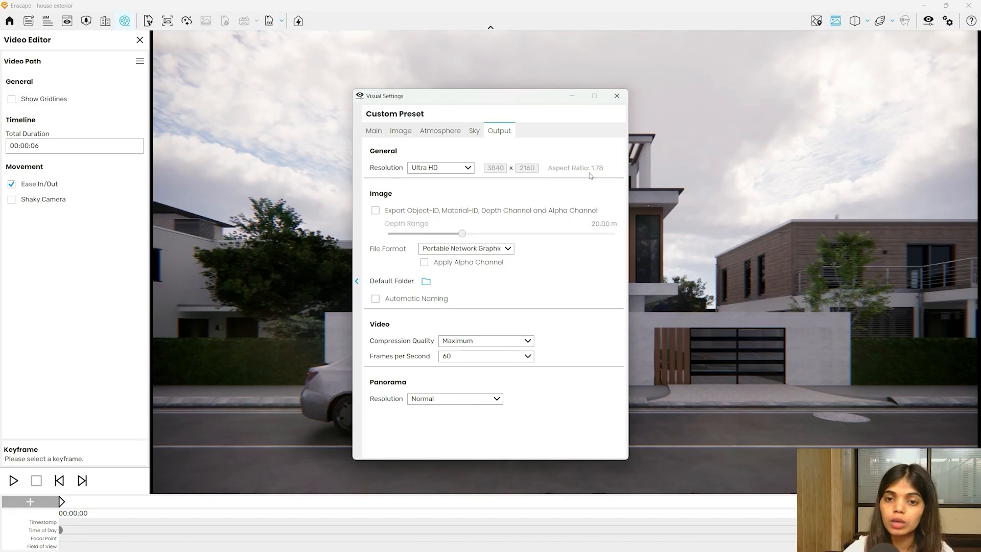
click(613, 97)
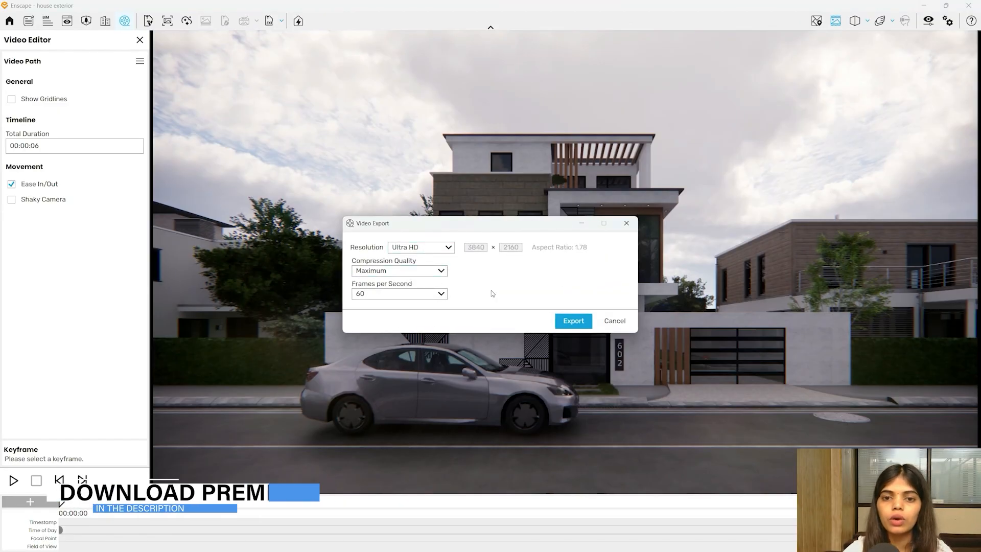
- Export the Ultra HD walkthrough as an MP4 to the Desktop under its default file name
click(560, 322)
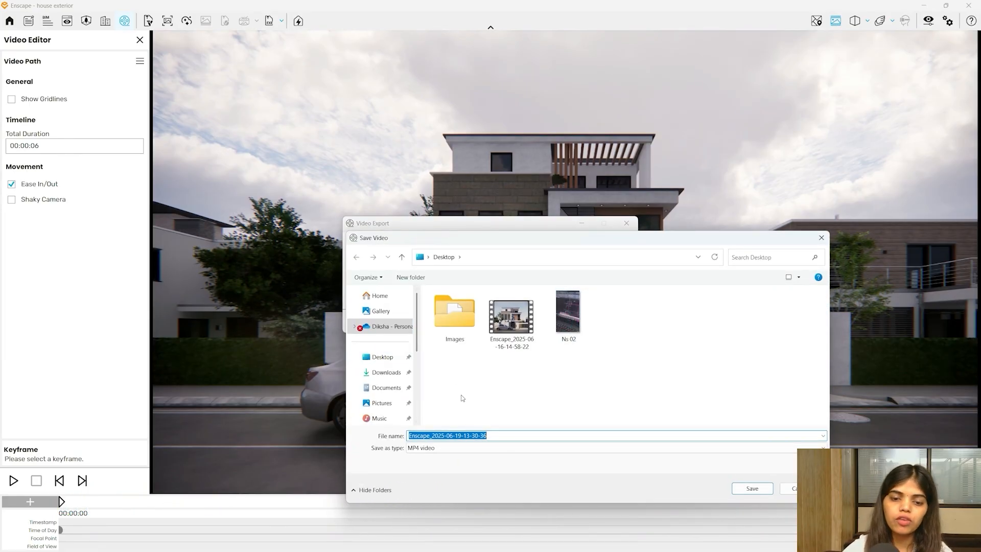
click(743, 486)
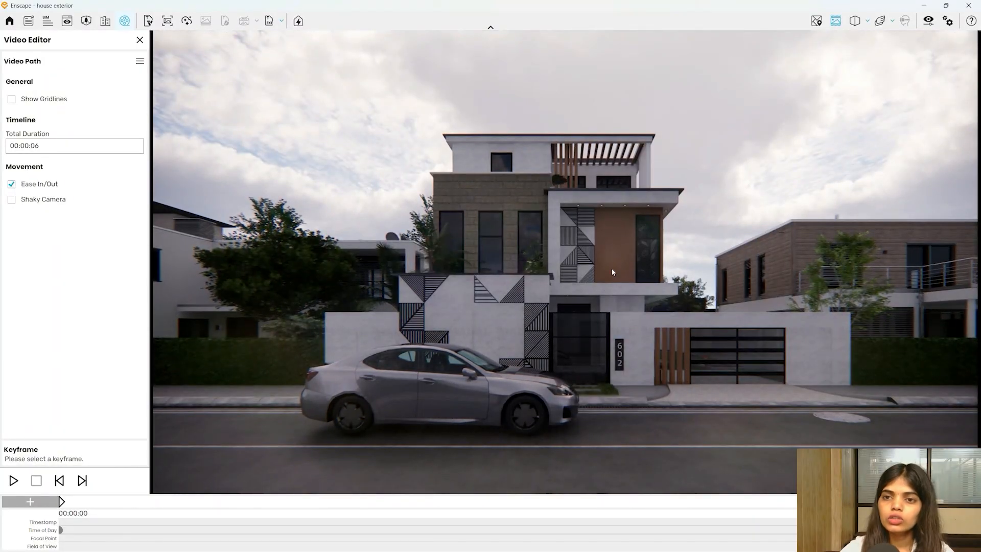
click(926, 5)
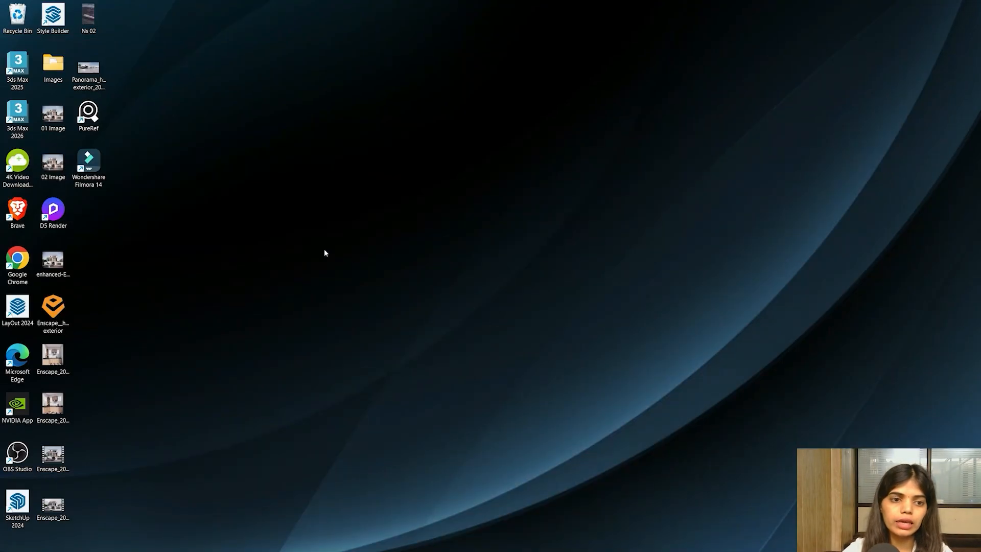
double_click(53, 506)
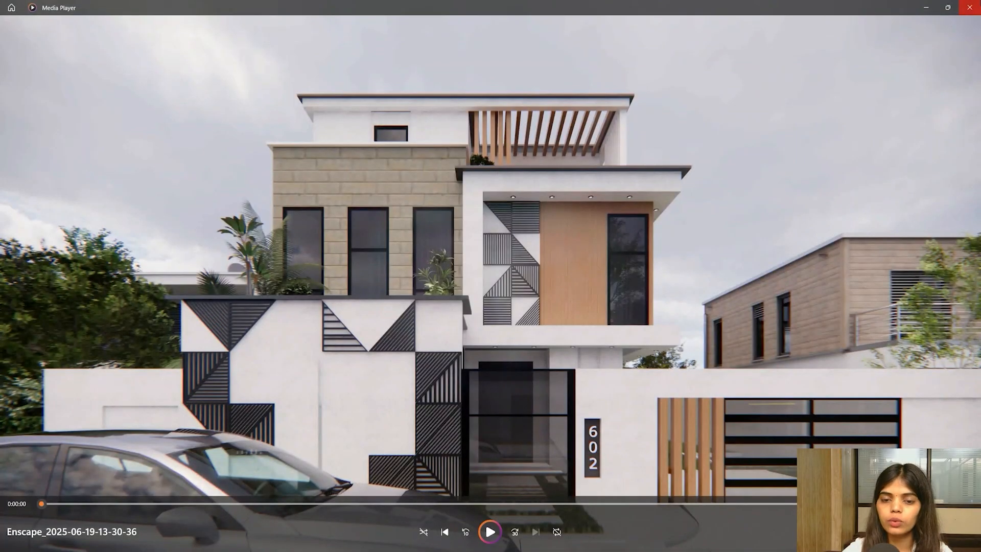
click(970, 7)
key(super)
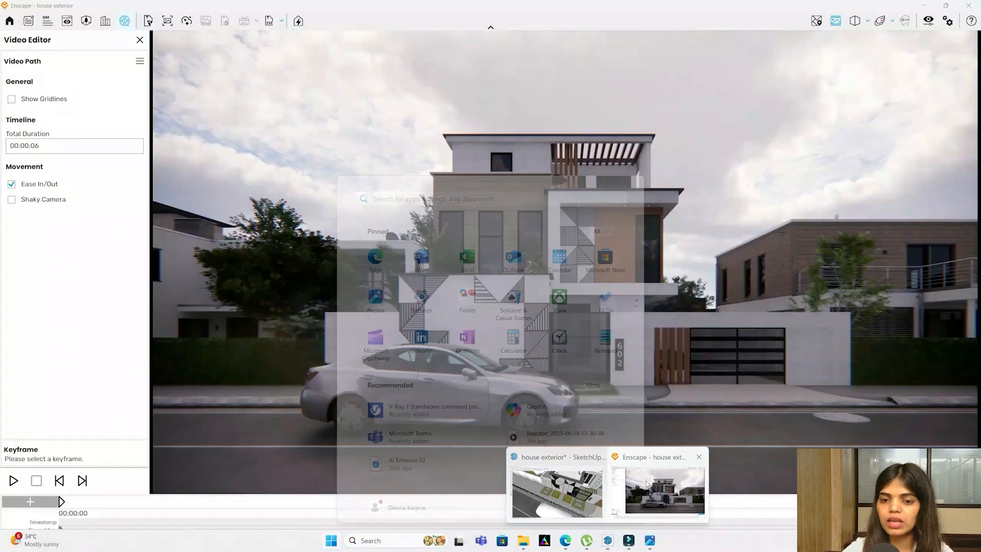
click(645, 484)
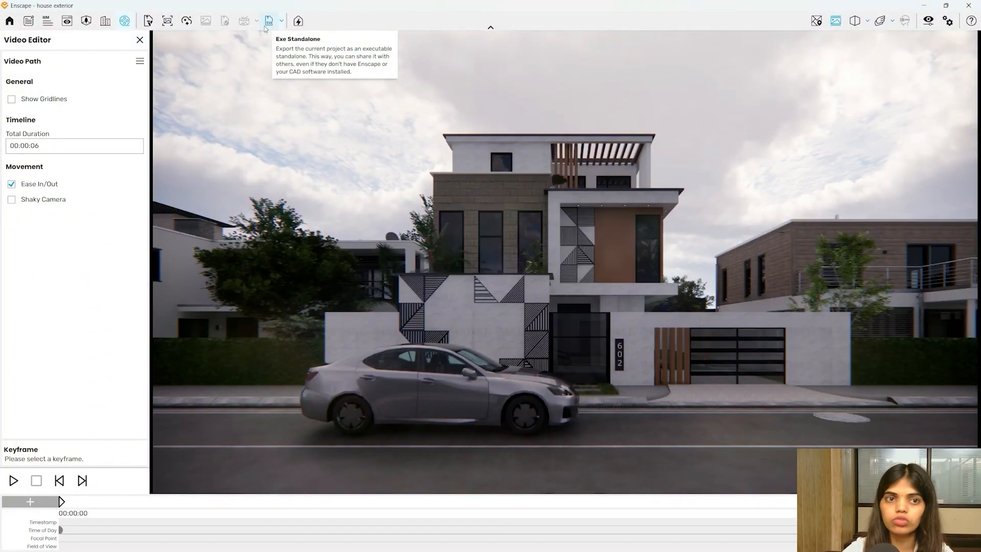
- Close the Video Editor, discarding path changes, and jump to Enscape scene 4
click(139, 39)
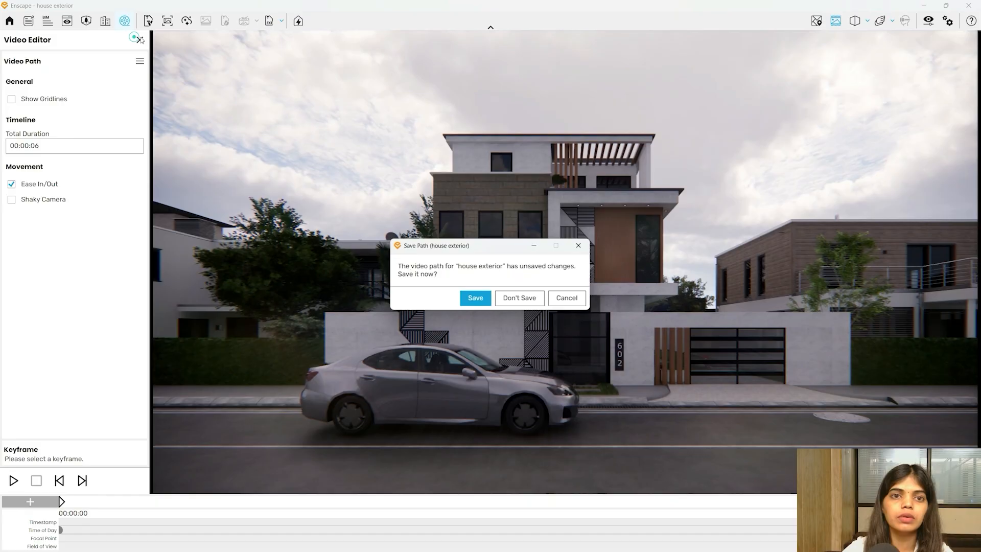
click(515, 302)
click(67, 21)
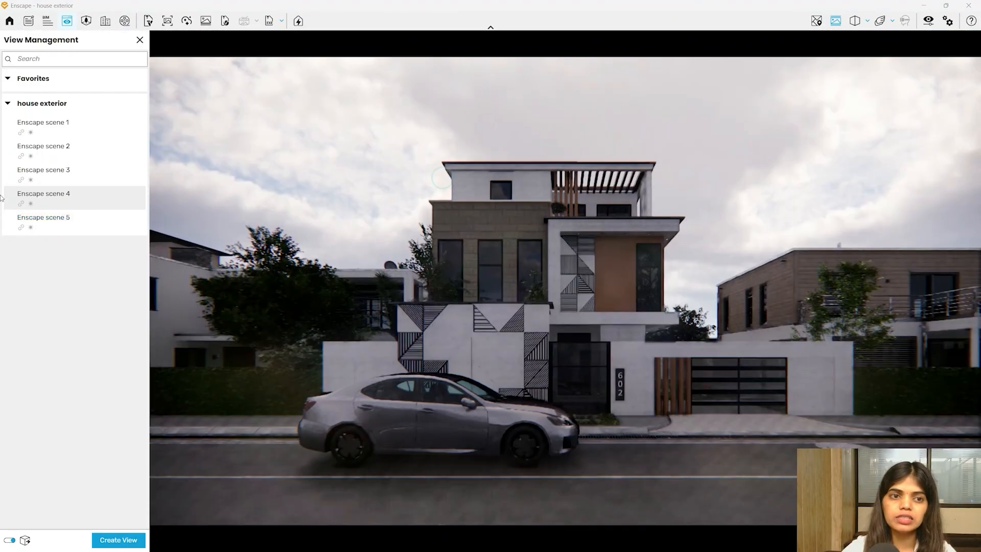
click(45, 203)
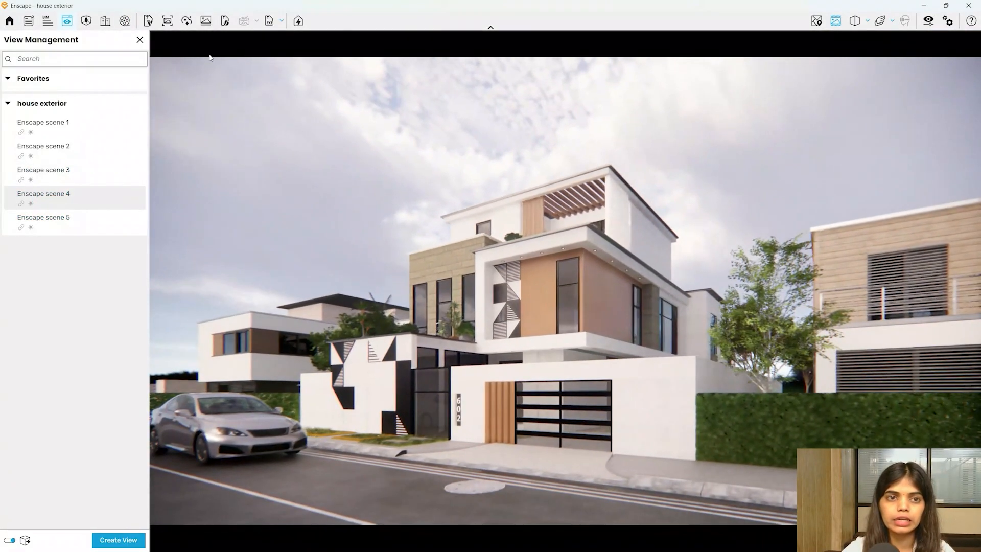
click(140, 39)
- Raise sun brightness to 20%, clear the thick cloud cover, and thin cirrus to 21%
click(923, 22)
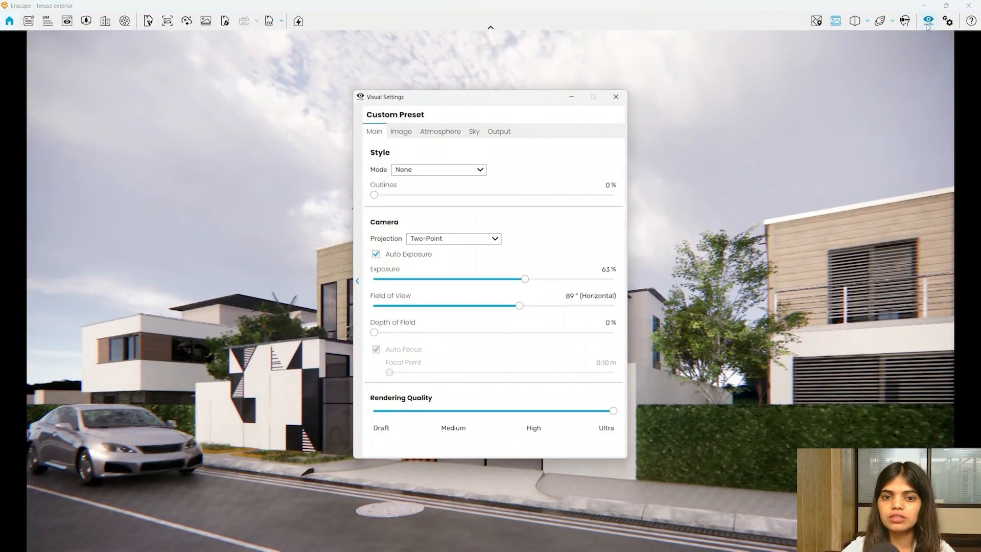
click(441, 131)
drag(463, 109, 830, 91)
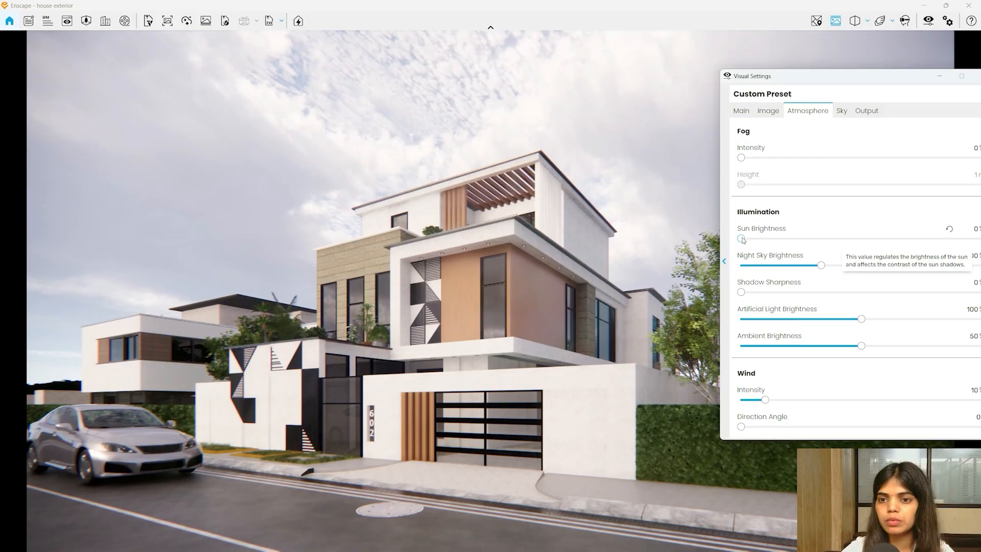
drag(741, 239, 750, 239)
click(840, 117)
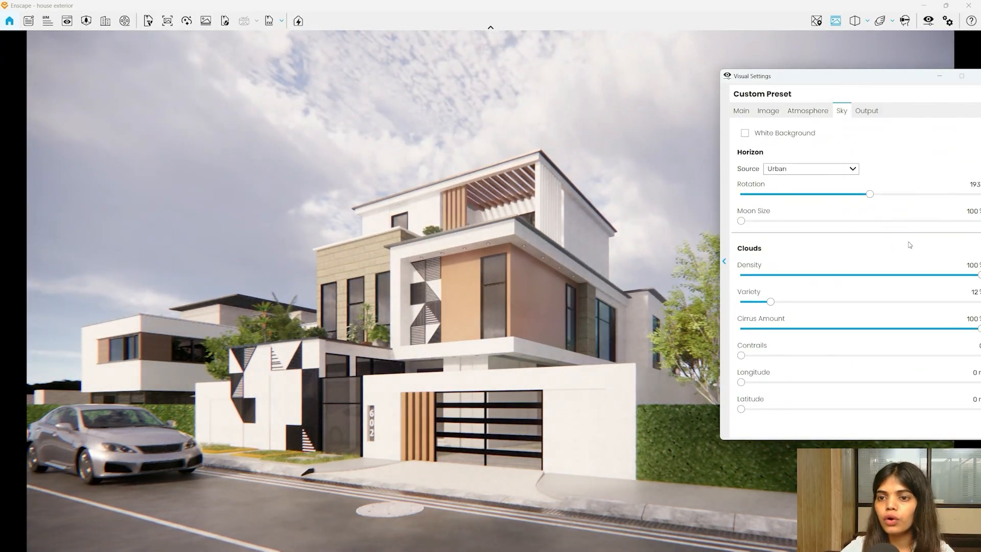
drag(922, 275, 735, 279)
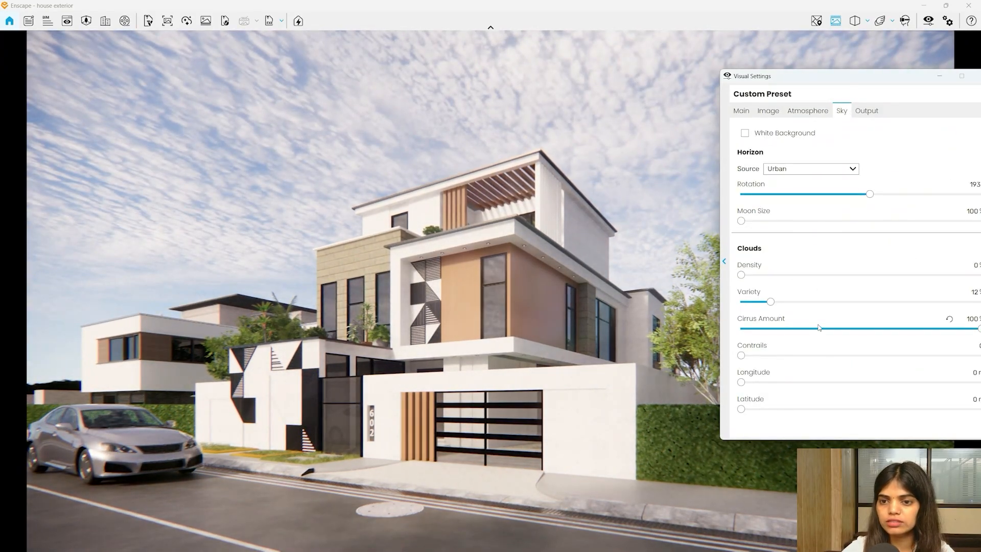
drag(819, 328, 784, 338)
drag(841, 95, 606, 94)
click(751, 74)
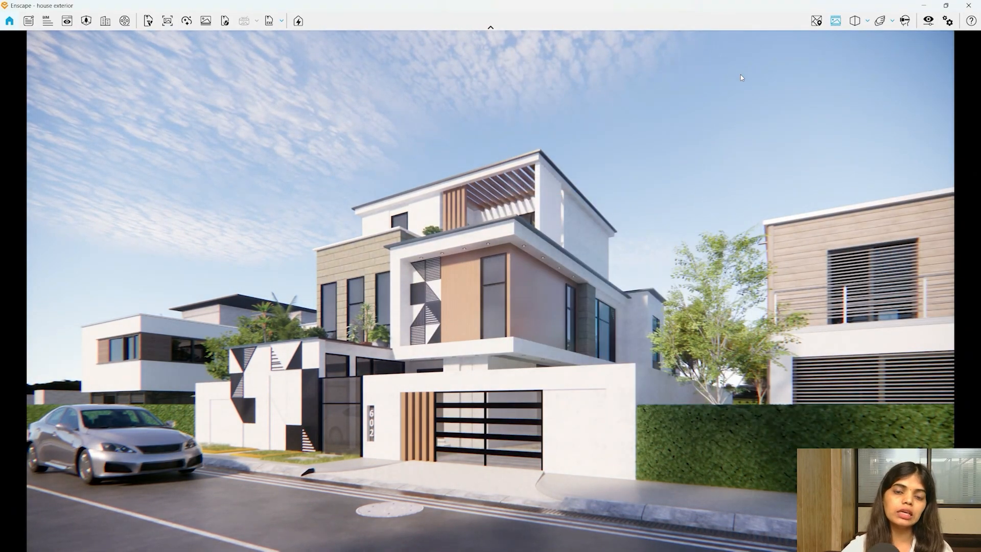
- Lower exposure to 60% and colour temperature to 4,725 K
click(928, 21)
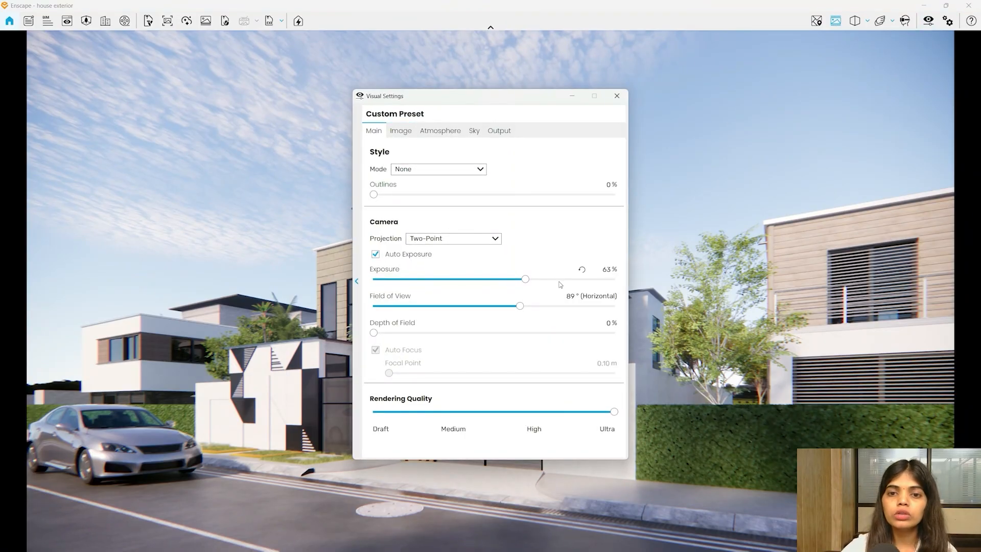
drag(525, 280, 519, 280)
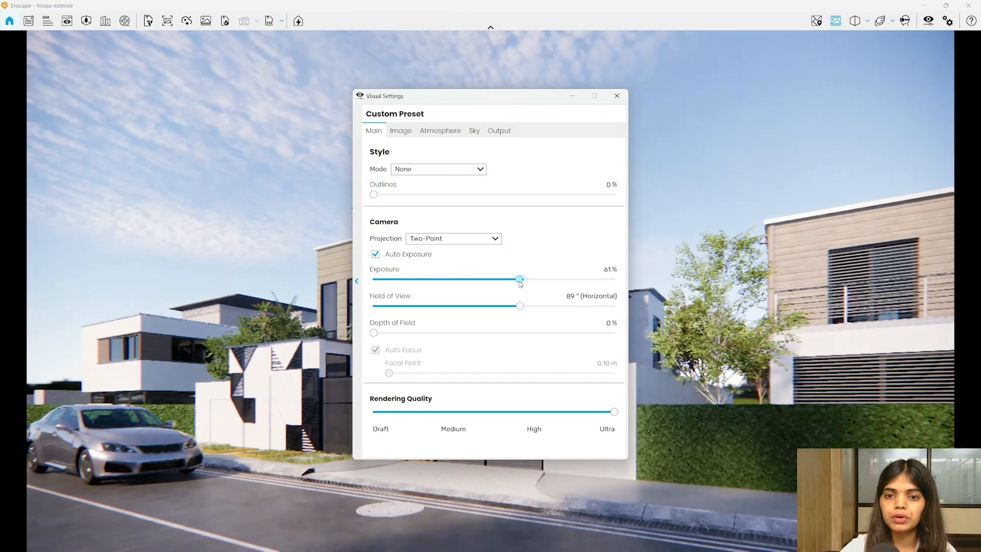
click(401, 131)
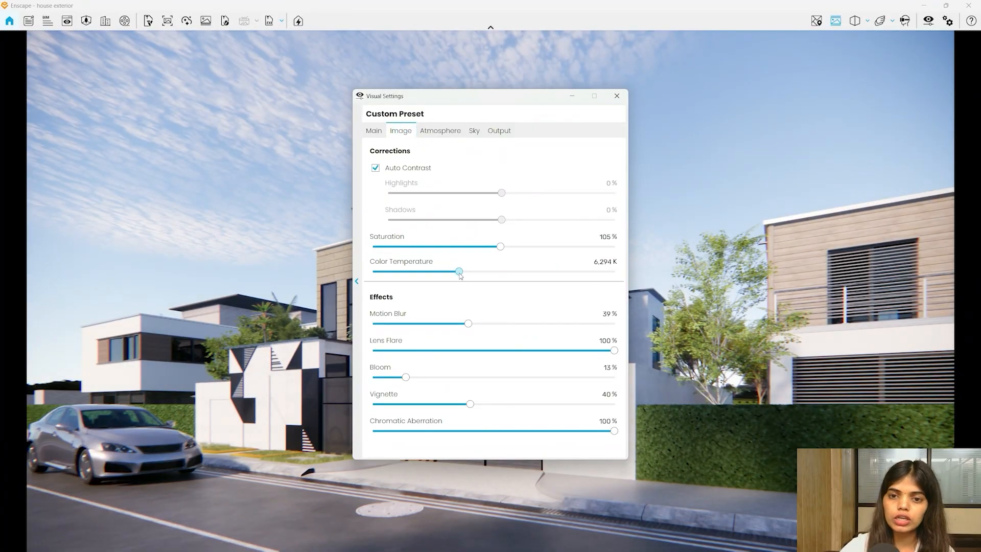
drag(457, 271, 437, 282)
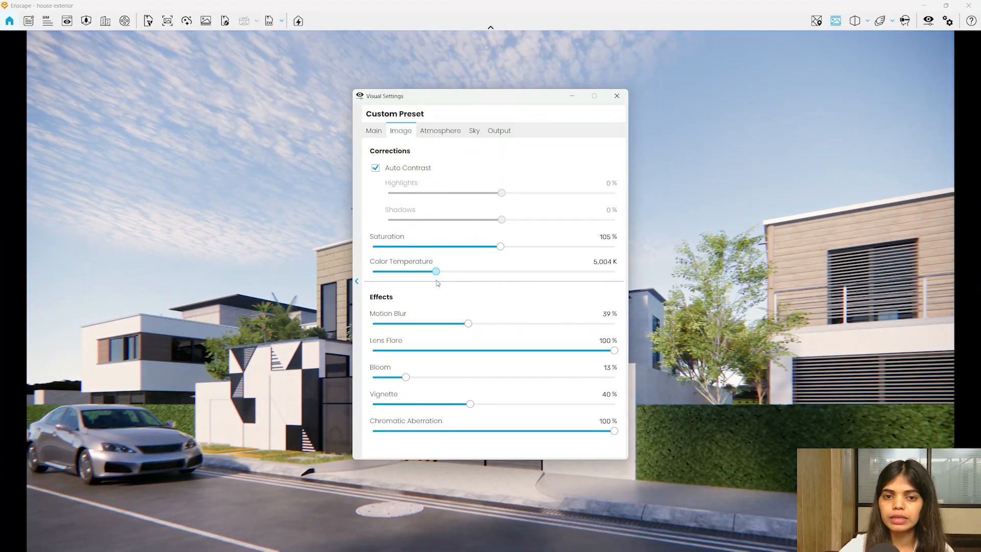
click(617, 94)
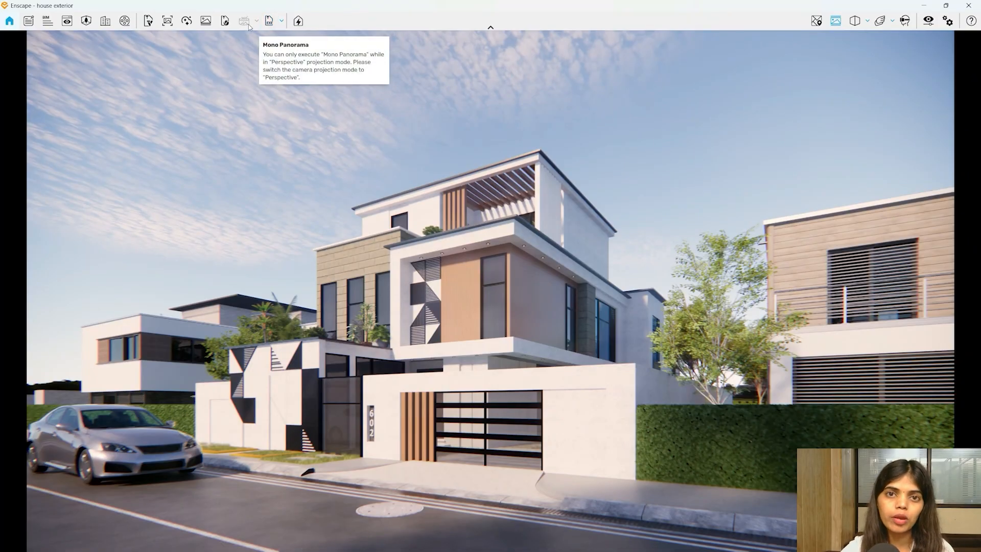
- Export the house as an EXE standalone viewer to the Desktop
click(281, 24)
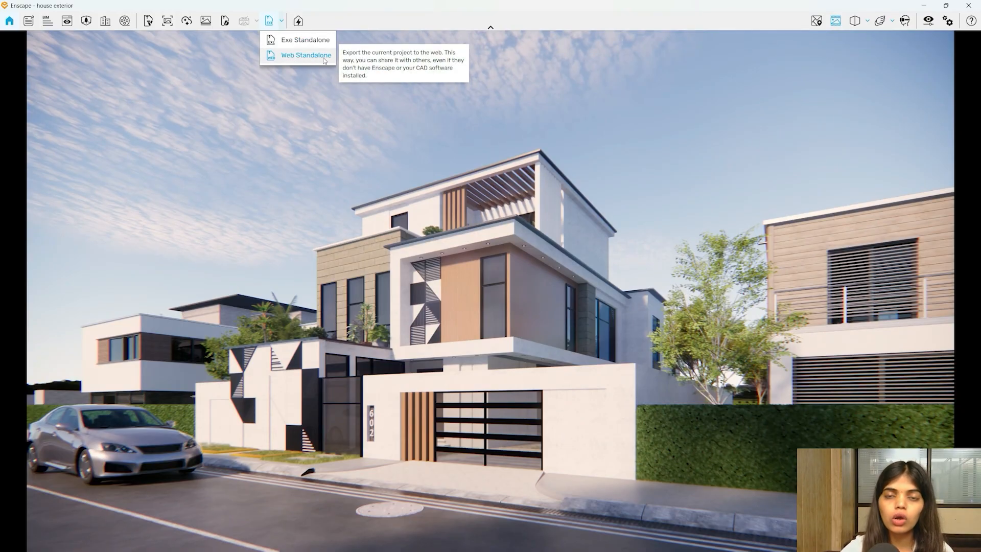
click(299, 42)
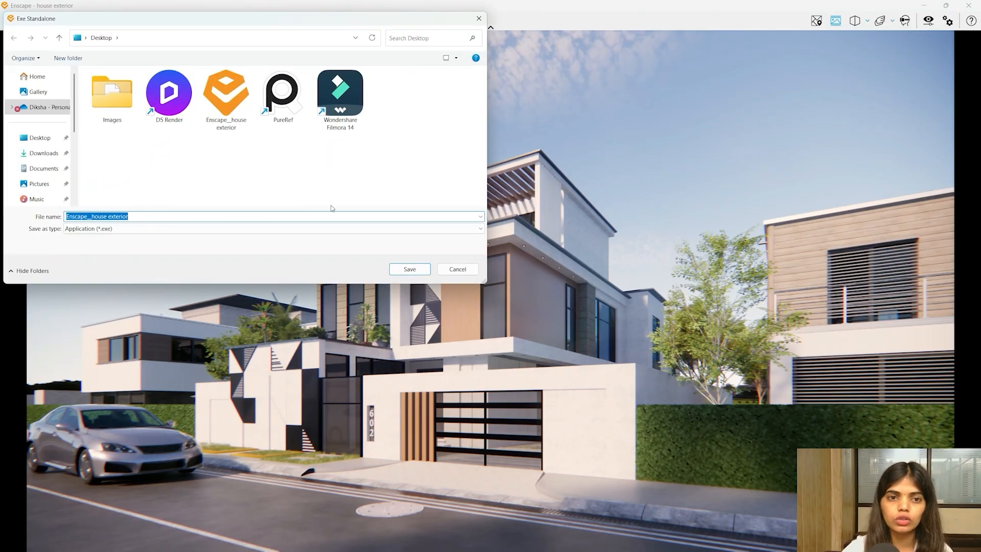
click(450, 269)
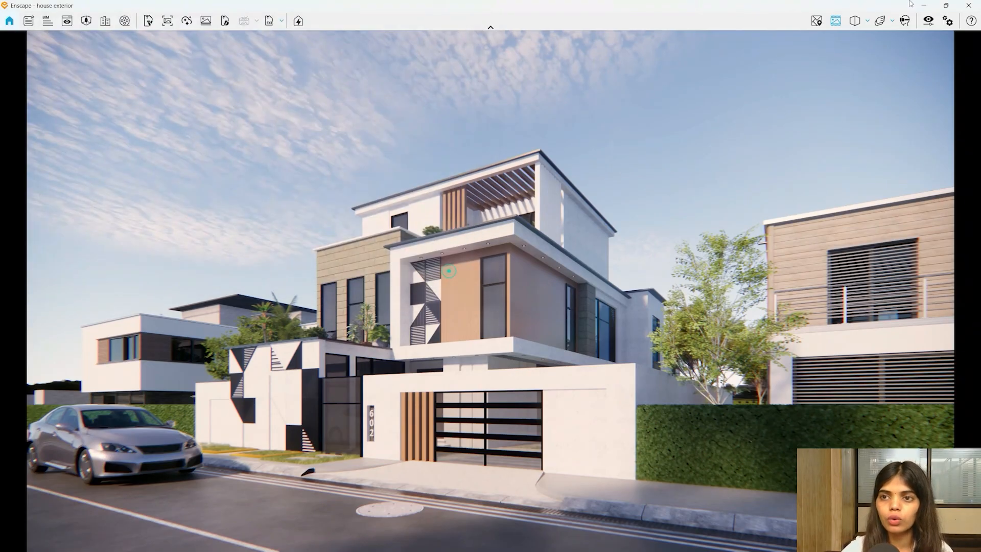
- Launch the exported standalone viewer from the Desktop and maximize it to full screen
click(921, 7)
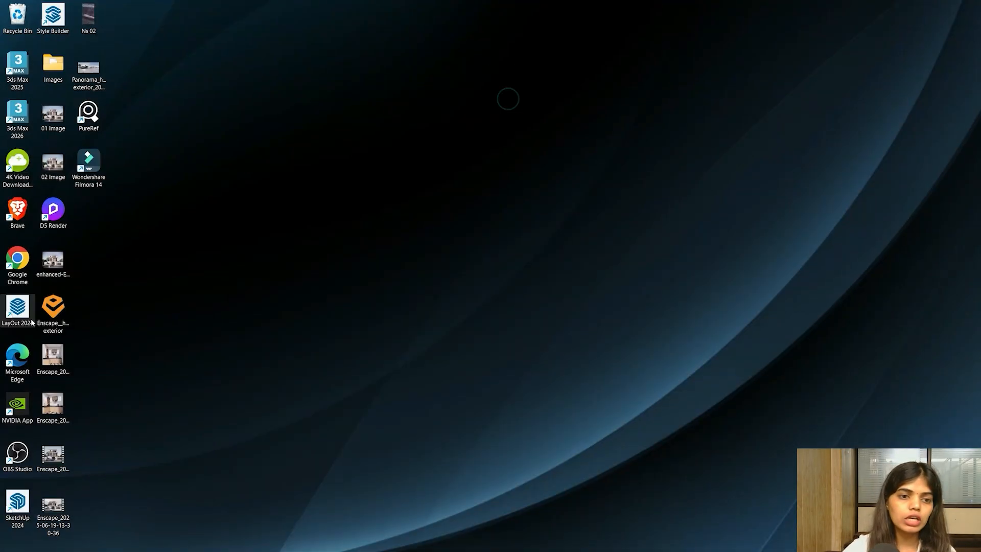
double_click(61, 317)
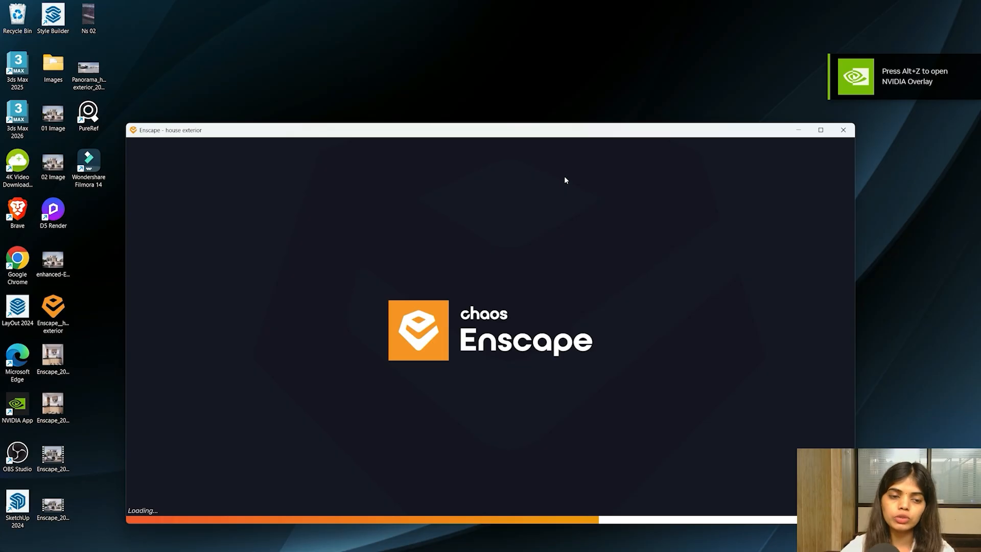
click(821, 132)
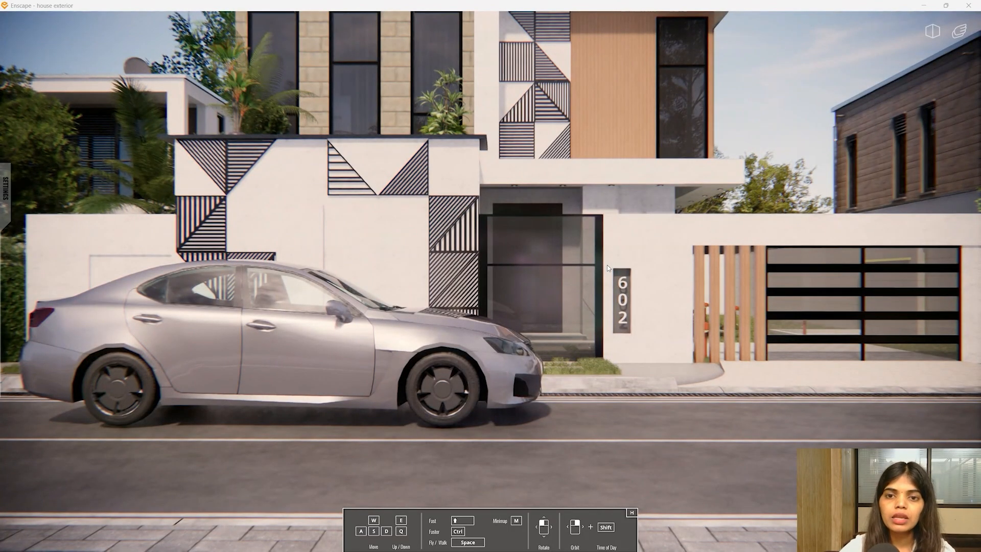
- Fly around the house from the street with WASD/QE and mouse look
drag(490, 276, 537, 404)
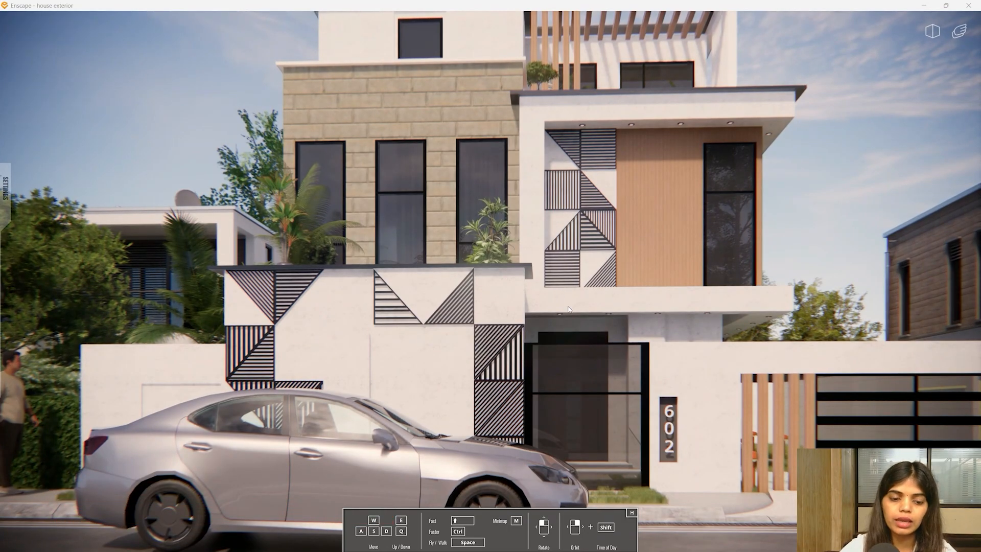
key(s)
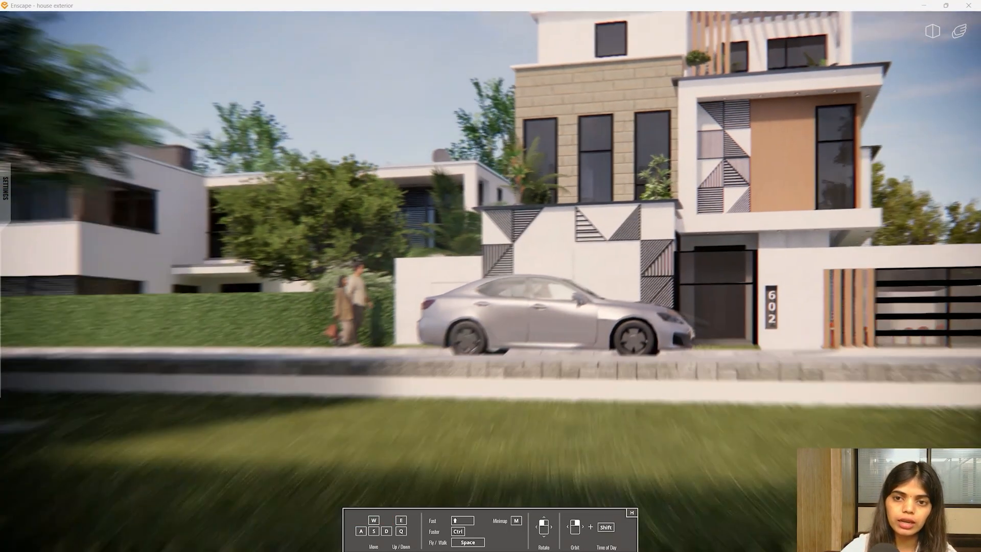
key(d)
key(s)
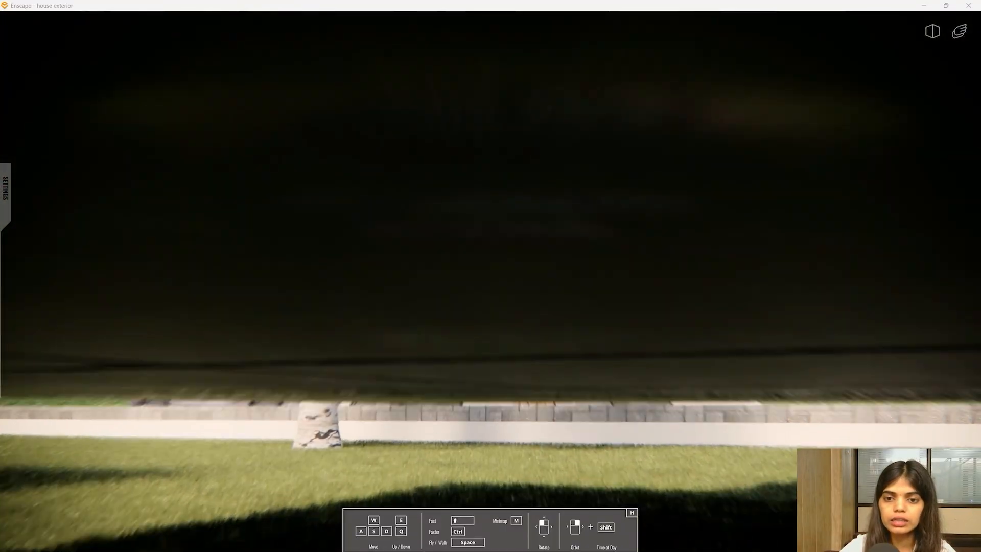
key(w)
key(w)
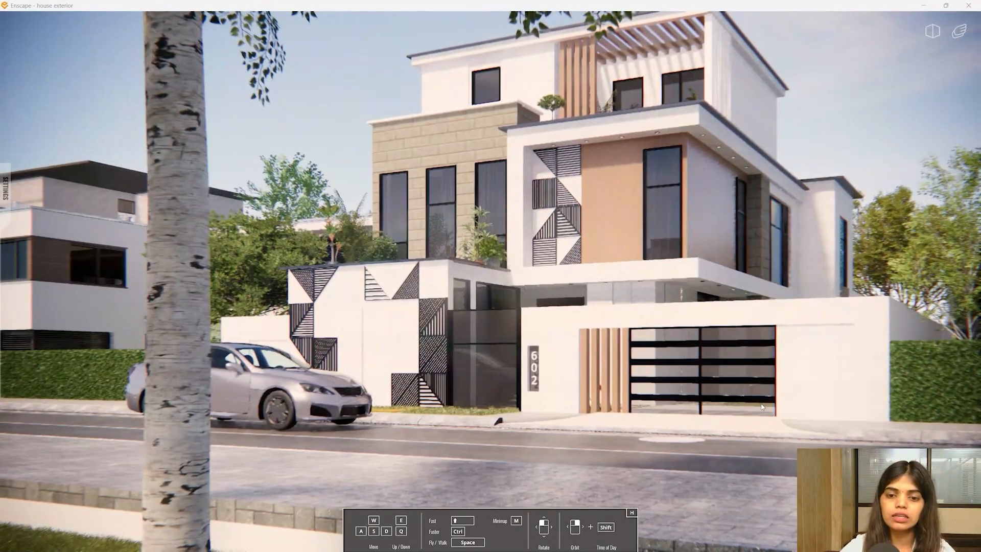
key(w)
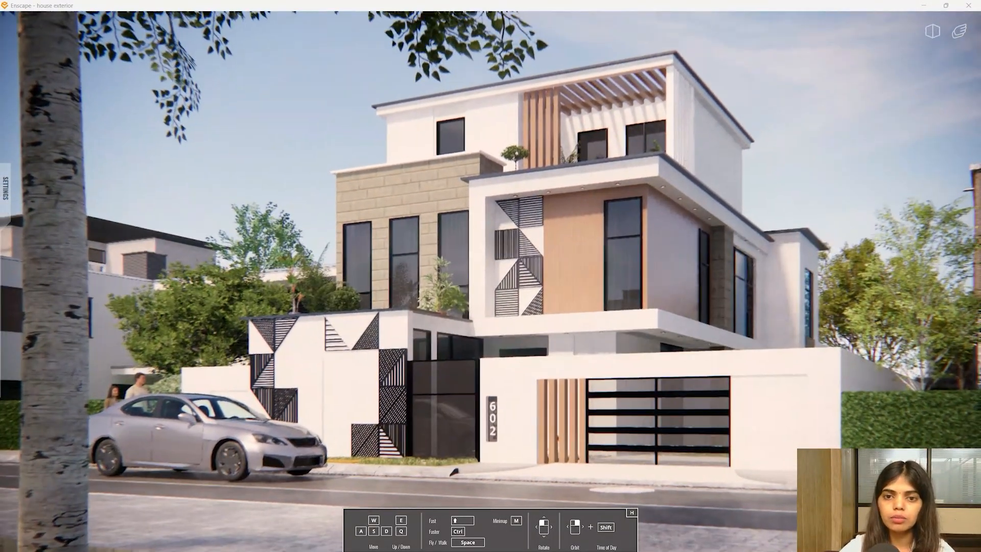
key(s)
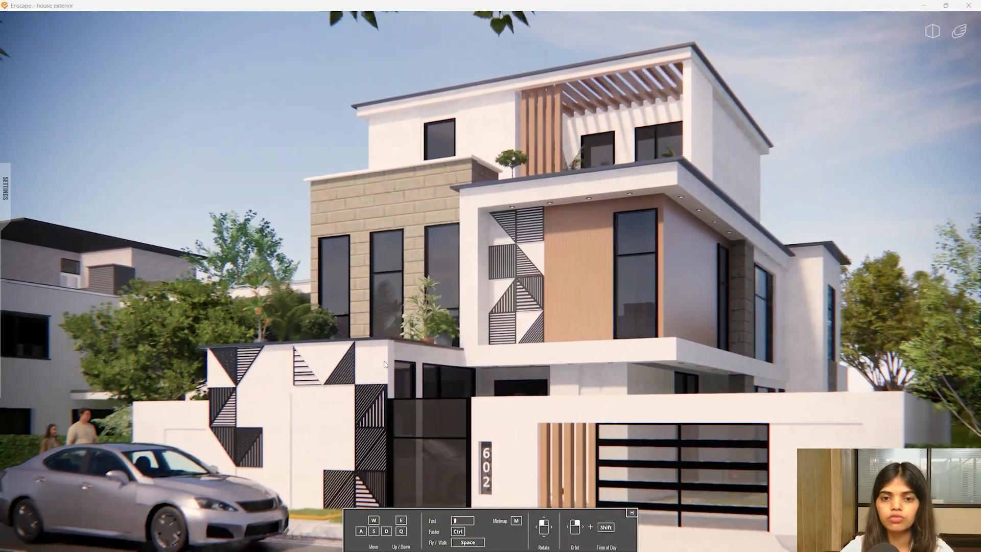
key(a)
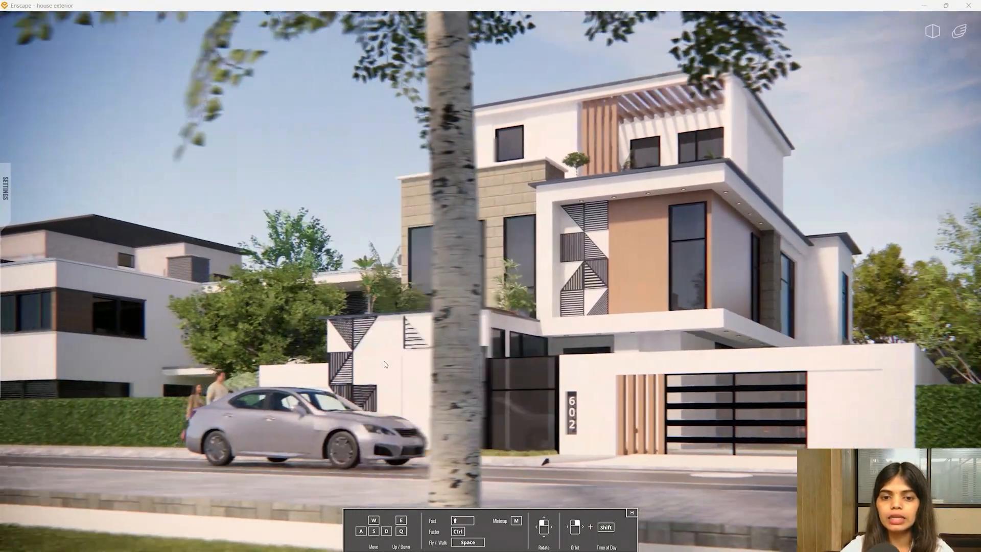
key(d)
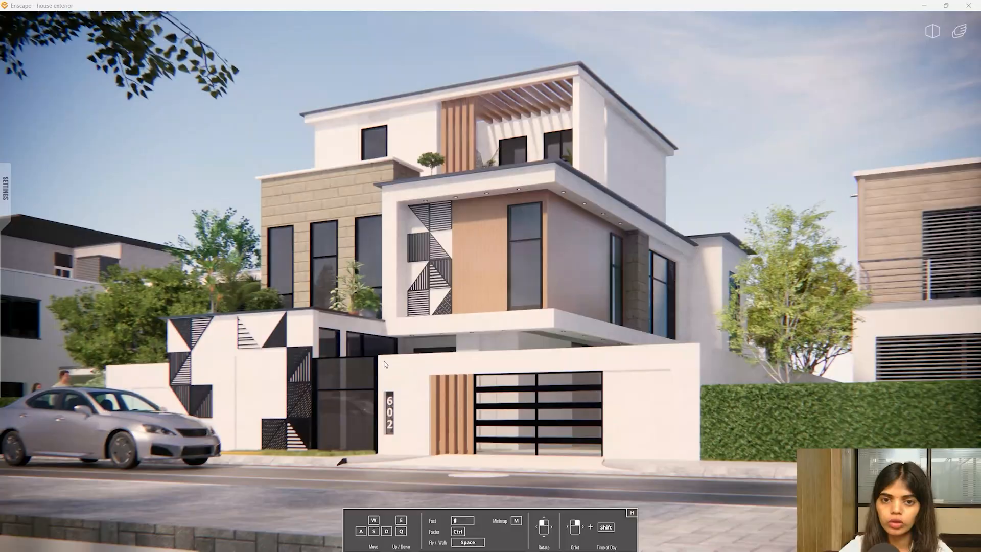
key(q)
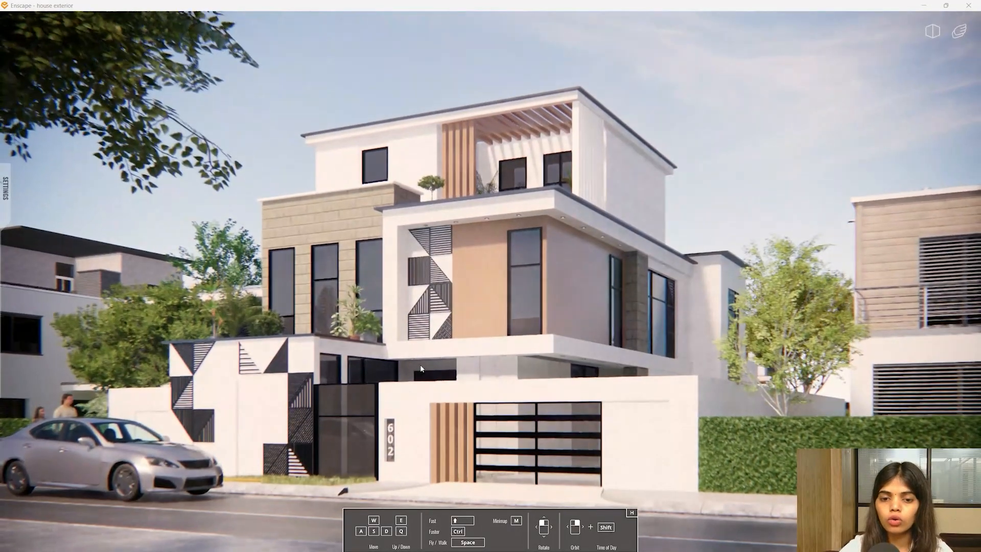
scroll(510, 449, up, 3)
scroll(510, 449, down, 2)
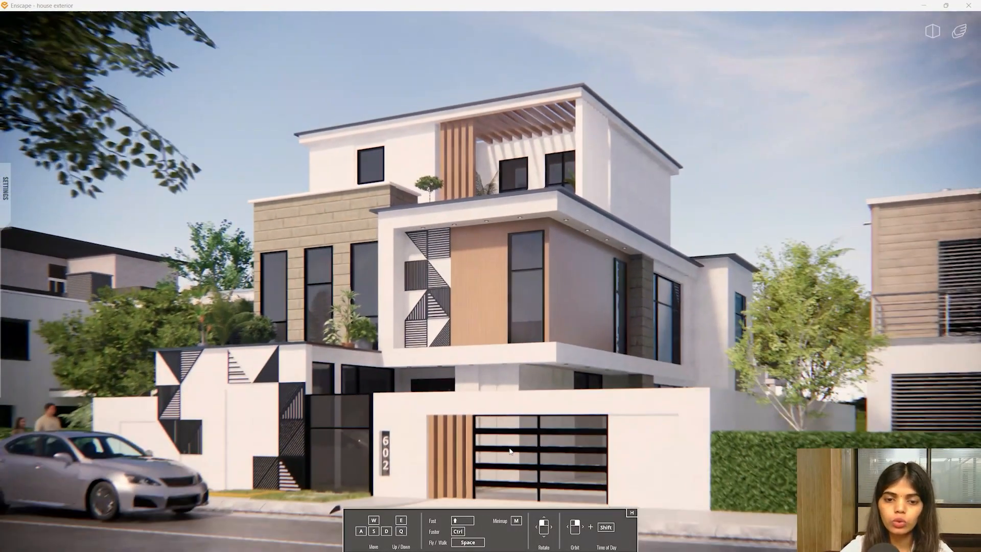
scroll(510, 449, up, 2)
scroll(509, 449, down, 4)
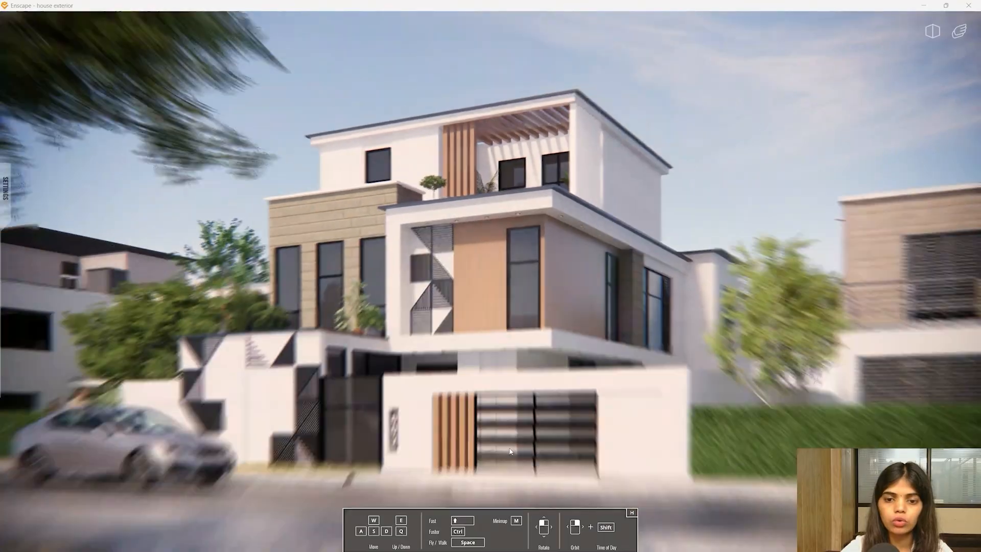
- Shift the time of day toward sunset, switch to standard Perspective, and change to walk mode
shift+right_drag(509, 449, 472, 383)
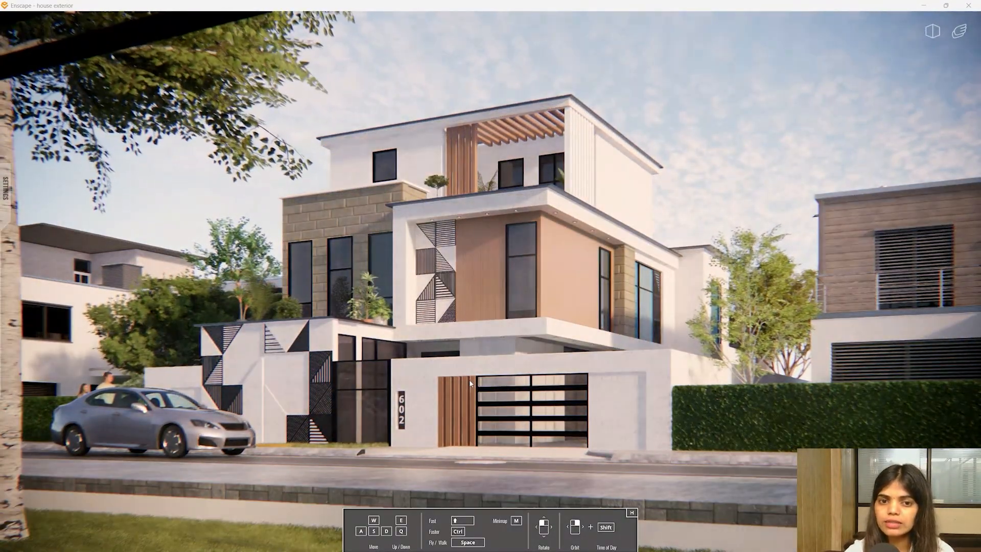
click(932, 31)
click(933, 58)
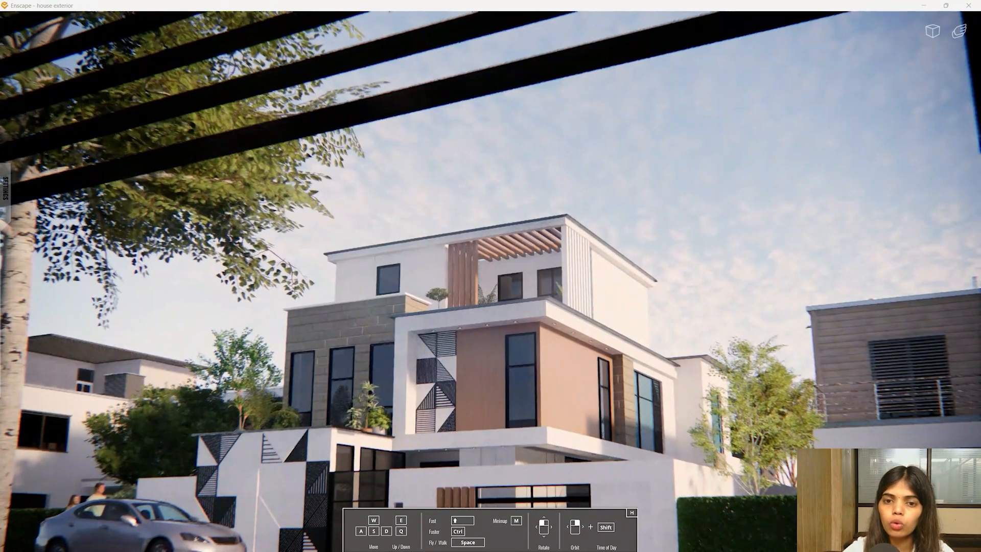
mouse_move(589, 321)
mouse_down()
mouse_move(590, 445)
mouse_move(590, 327)
mouse_up()
key(q)
key(e)
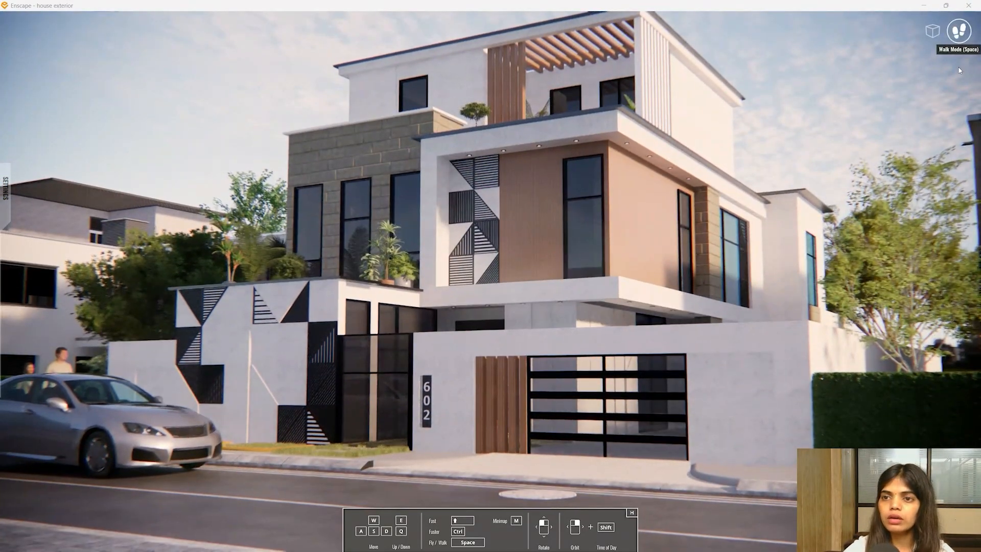
click(958, 33)
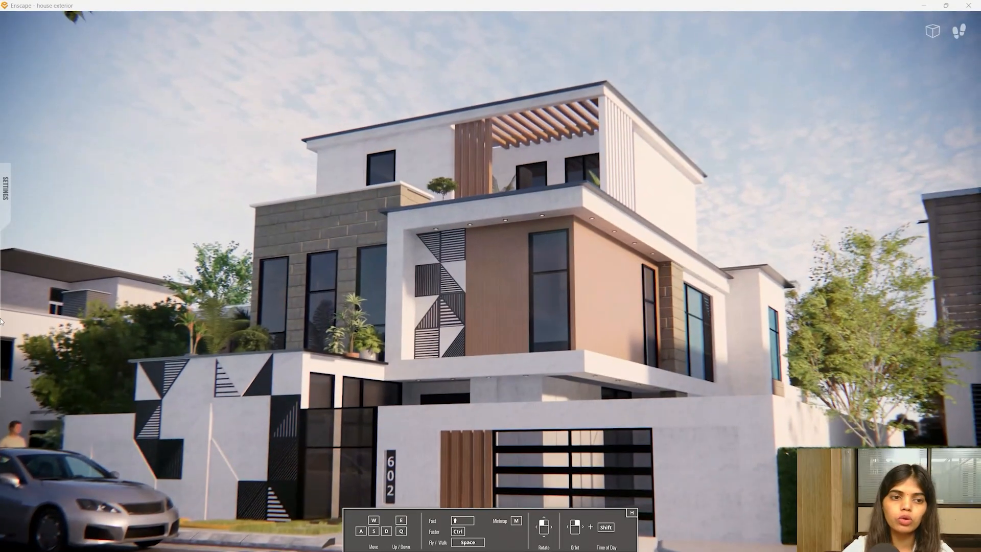
- Try a 70° field of view, 53% exposure and 31% outlines, then reset all visual settings
click(6, 188)
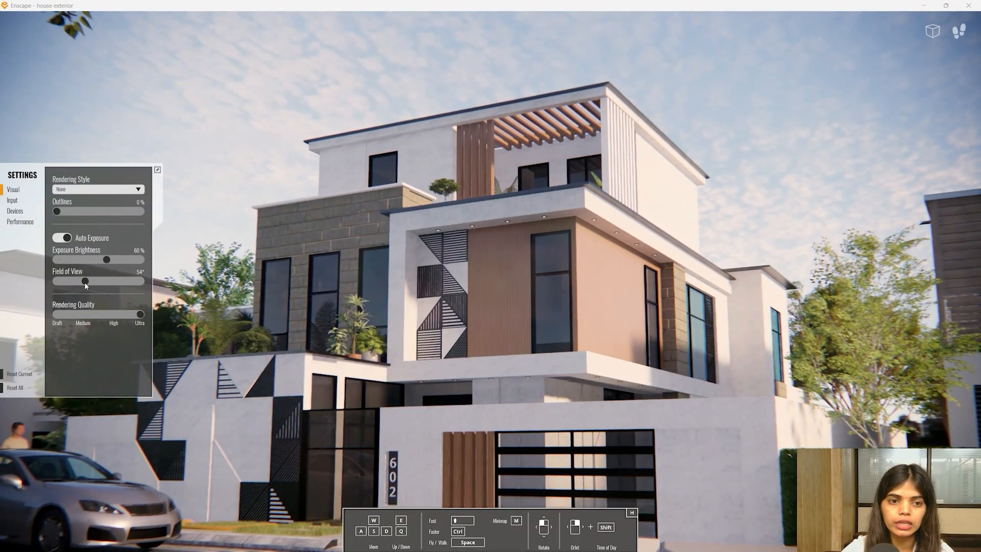
drag(89, 282, 96, 283)
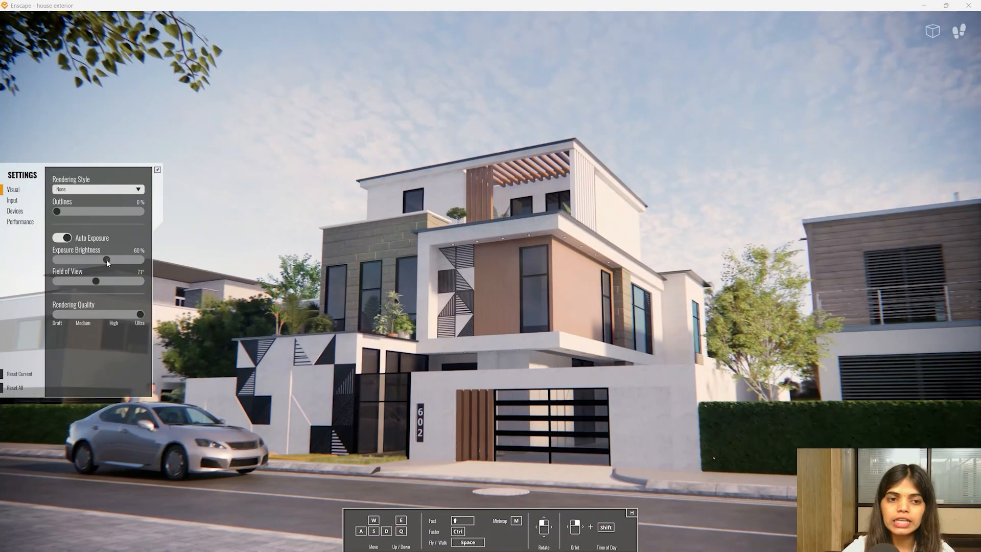
click(104, 261)
drag(104, 263, 100, 260)
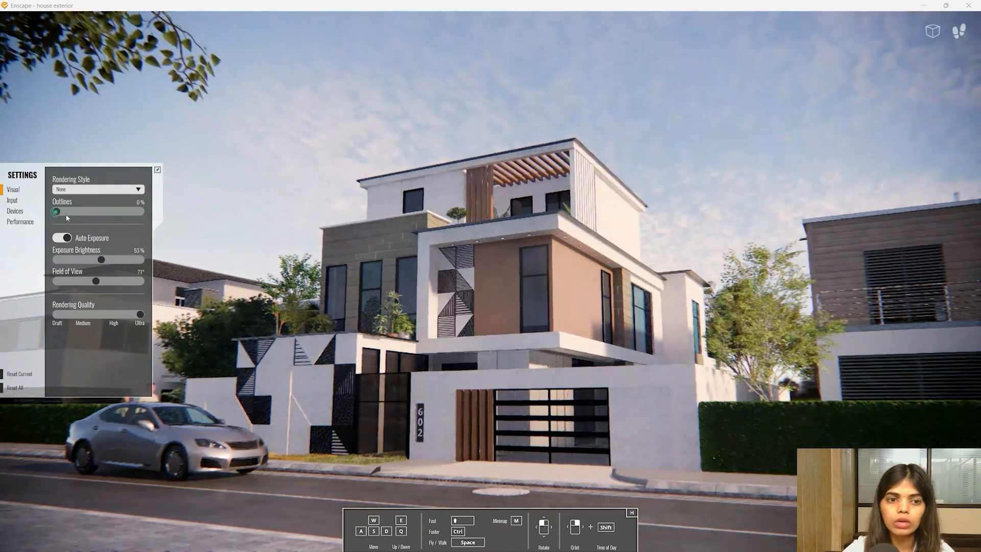
mouse_move(66, 218)
mouse_down()
mouse_move(88, 216)
mouse_move(82, 225)
mouse_up()
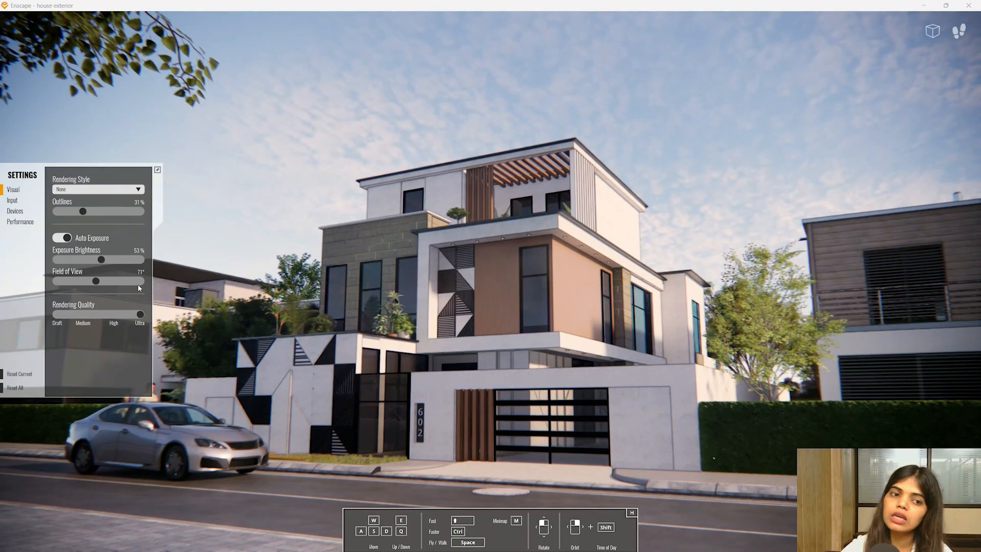
click(20, 374)
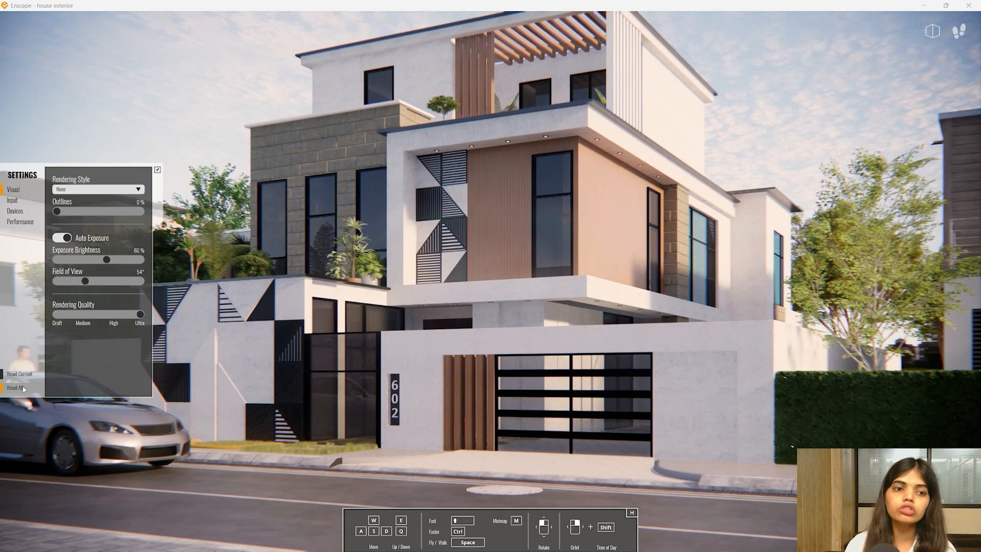
- Set the field of view to 76° and fly through the gate into the side yard toward the wooden door
drag(357, 342, 356, 342)
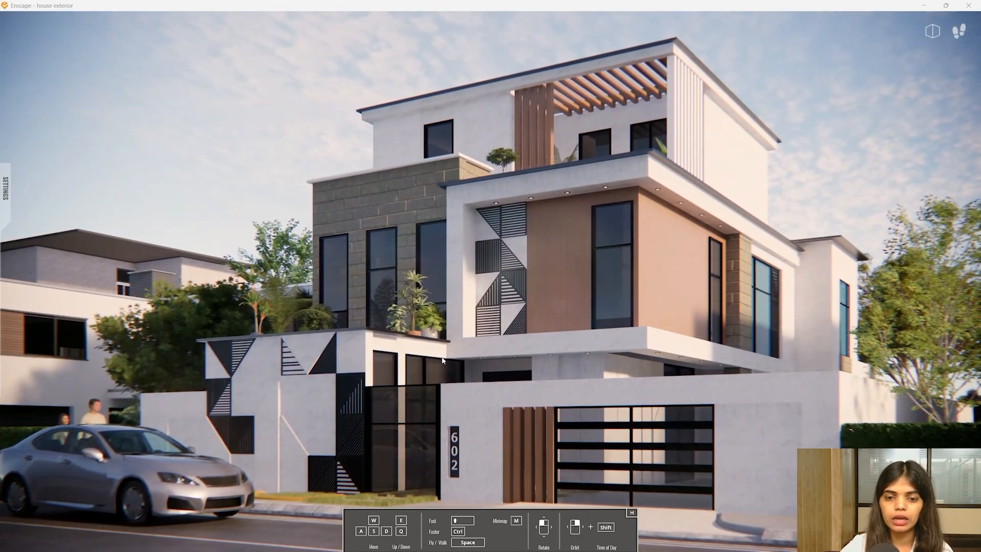
mouse_move(2, 211)
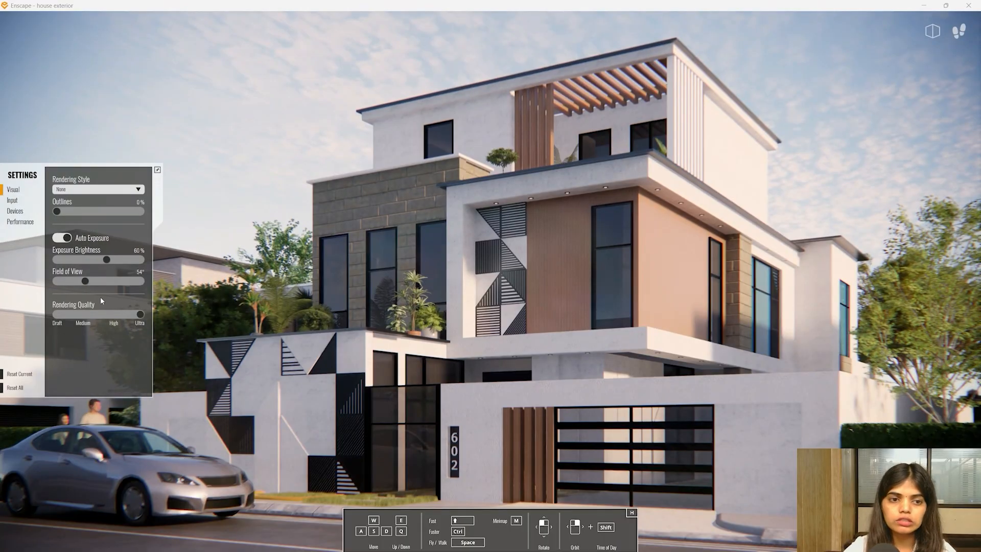
drag(85, 282, 99, 283)
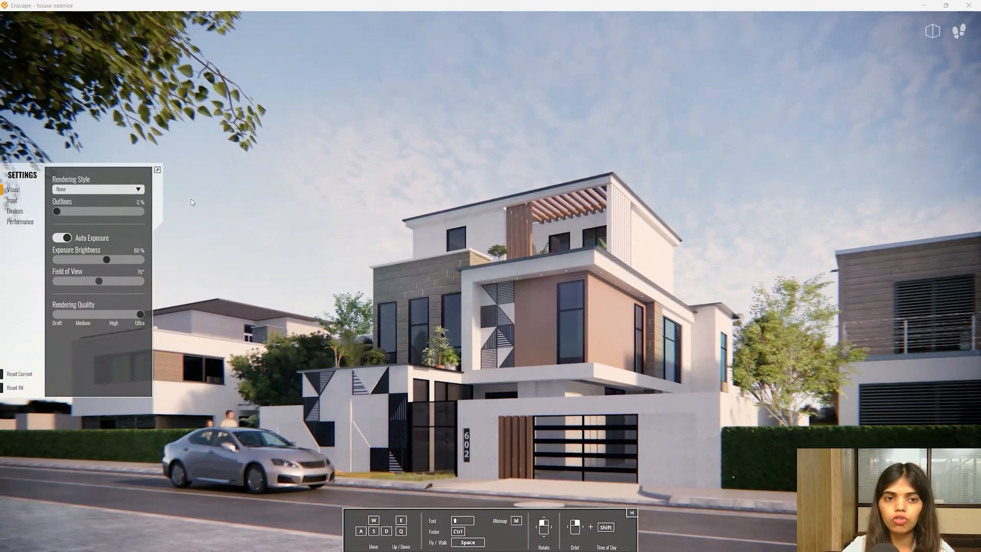
drag(221, 185, 205, 233)
key(w)
key(space)
key(w)
key(d)
key(w)
key(w)
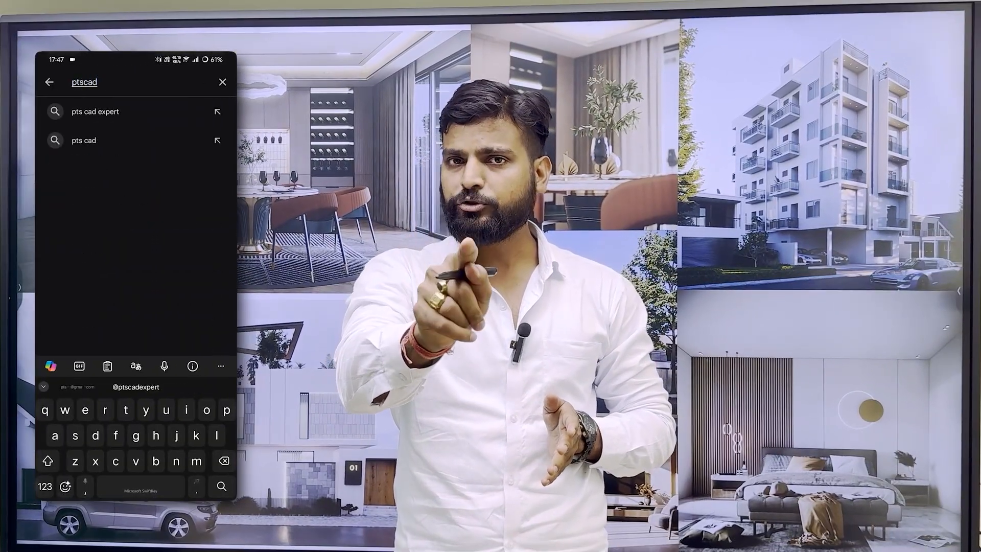
- Search the Play Store for 'ptscad expert' and start installing PTS CAD EXPERT
text(expert)
key(Return)
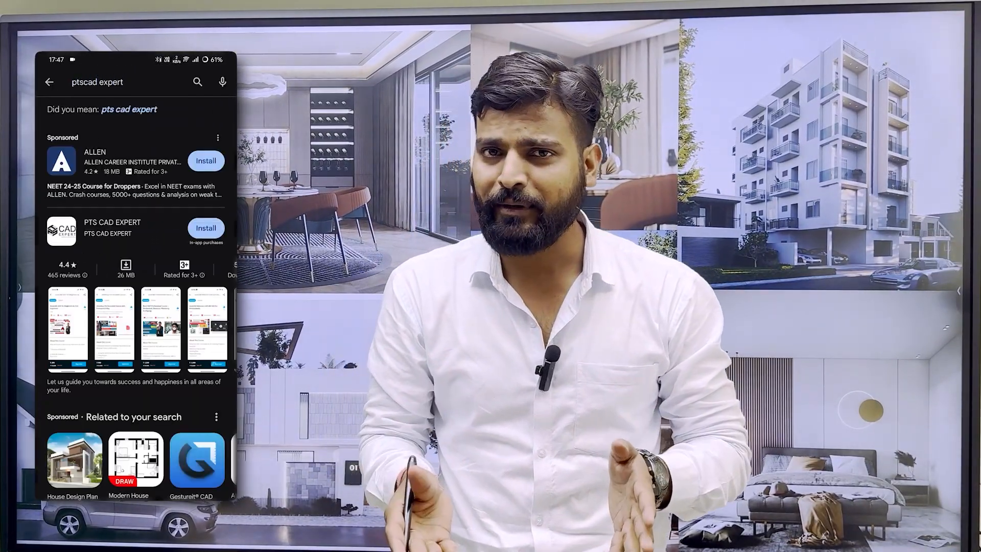
click(112, 227)
click(135, 198)
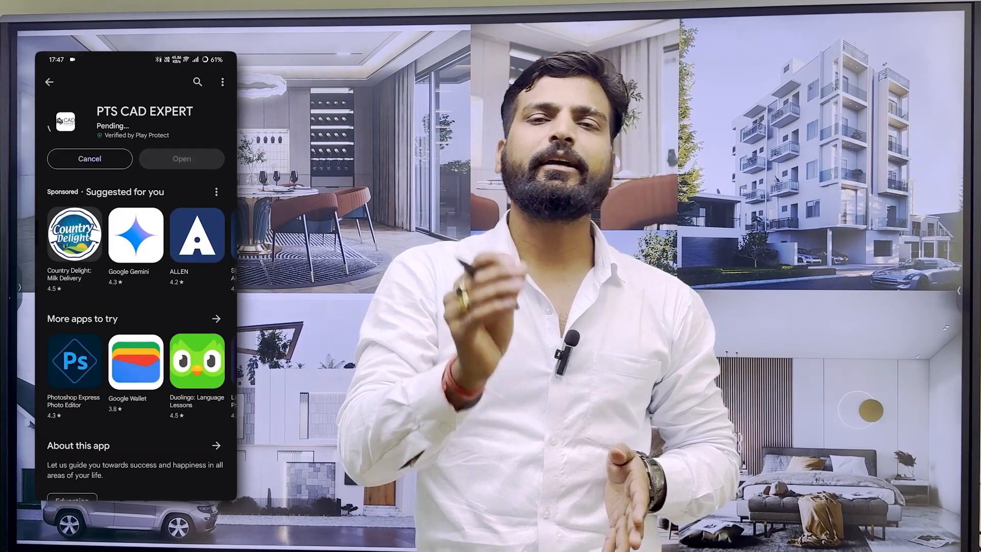